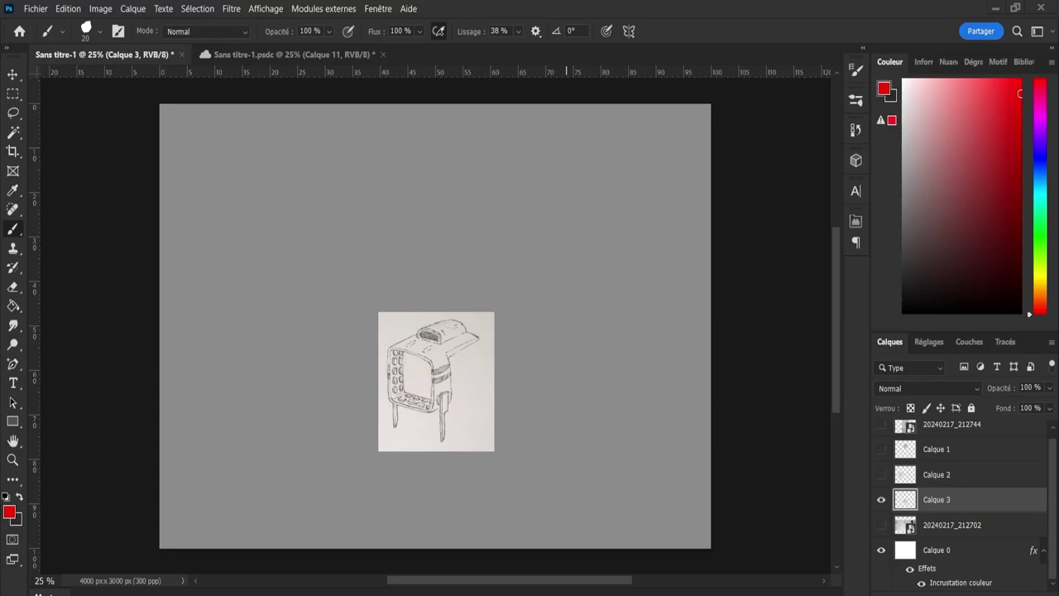
Enlarge the sketch on Calque 3 to about 230 % and place it slightly right of the canvas centre.
key(ctrl+t)
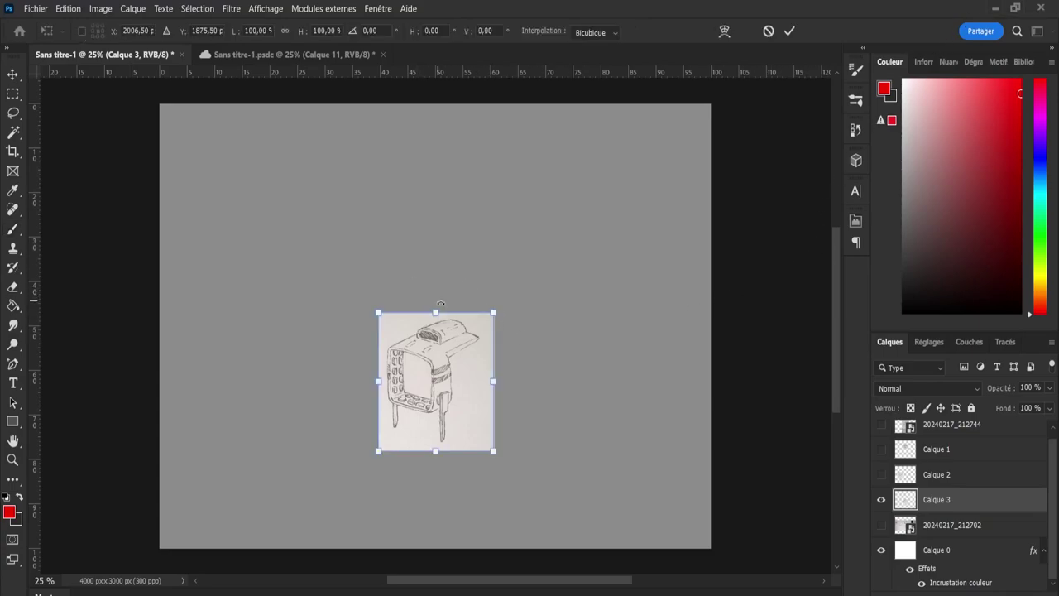
drag(432, 315, 460, 180)
drag(434, 449, 436, 480)
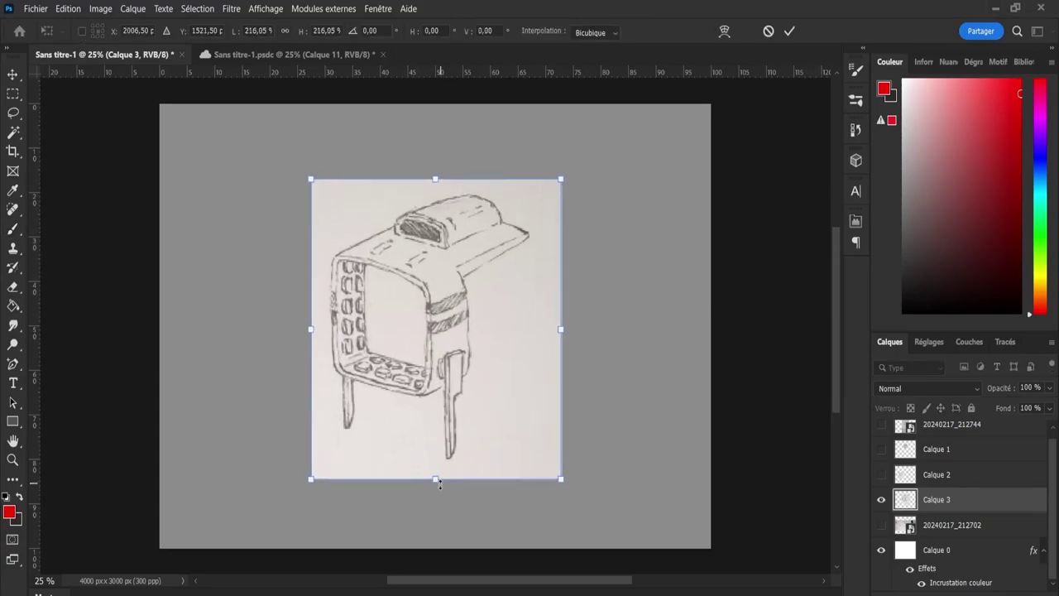
drag(435, 179, 435, 161)
drag(494, 291, 561, 312)
drag(522, 276, 495, 278)
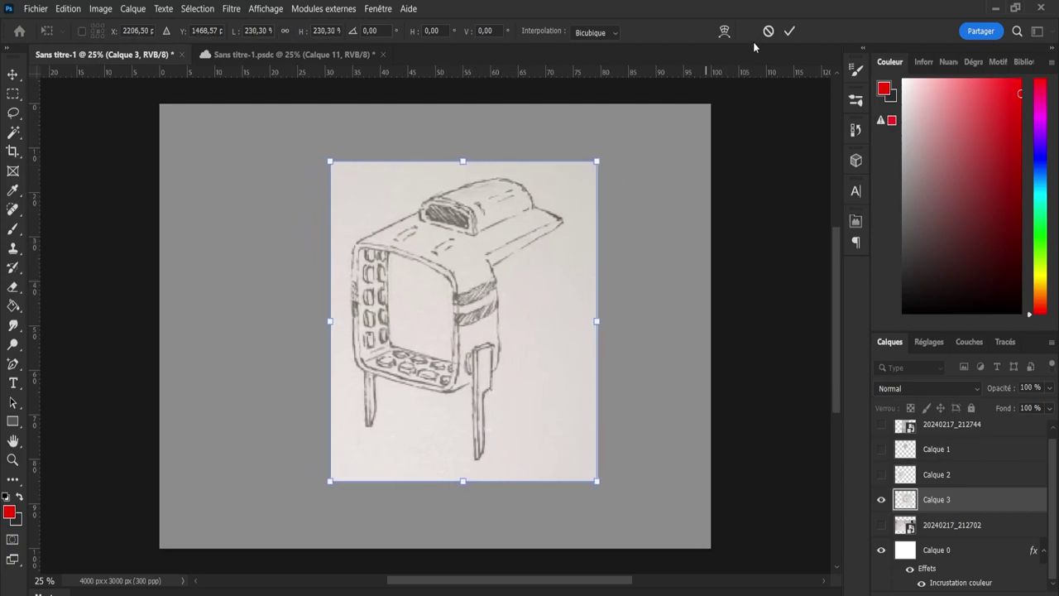
click(790, 32)
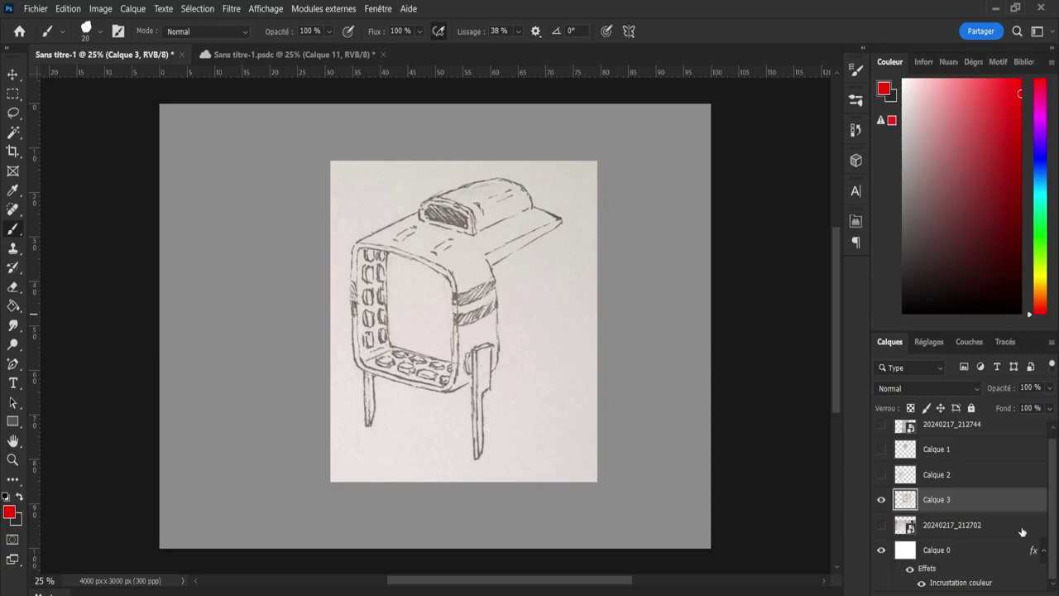
Add an empty layer above Calque 3 and reset the foreground colour to black.
scroll(1056, 506, up, 1)
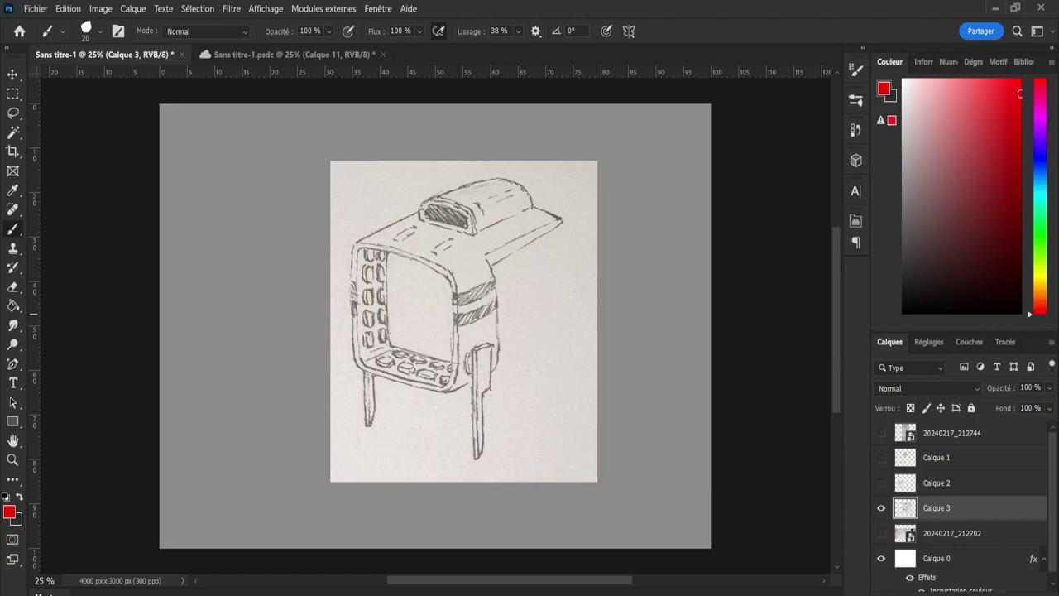
key(ctrl+shift+alt+n)
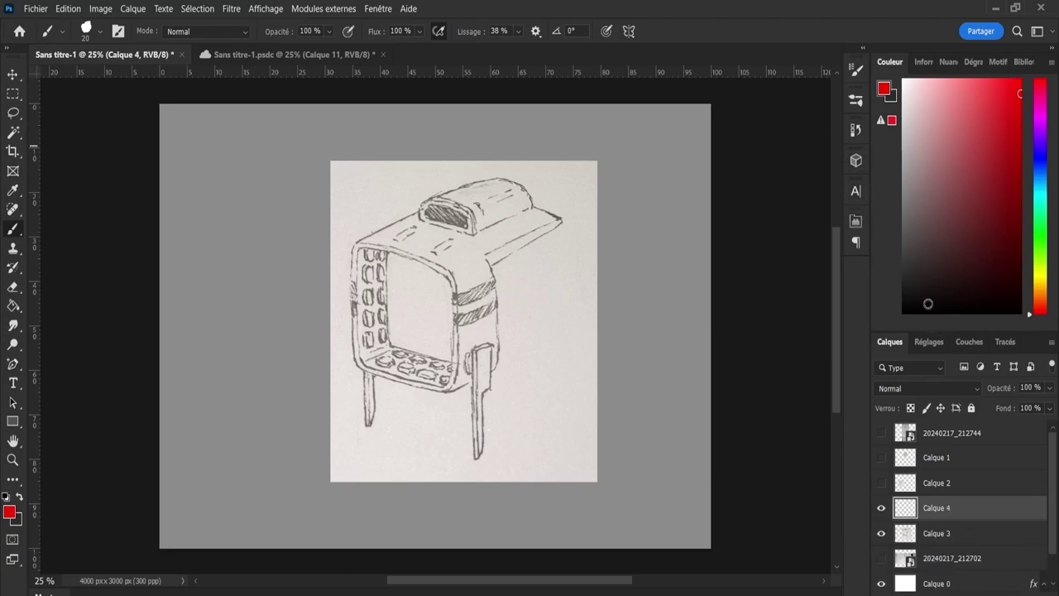
key(d)
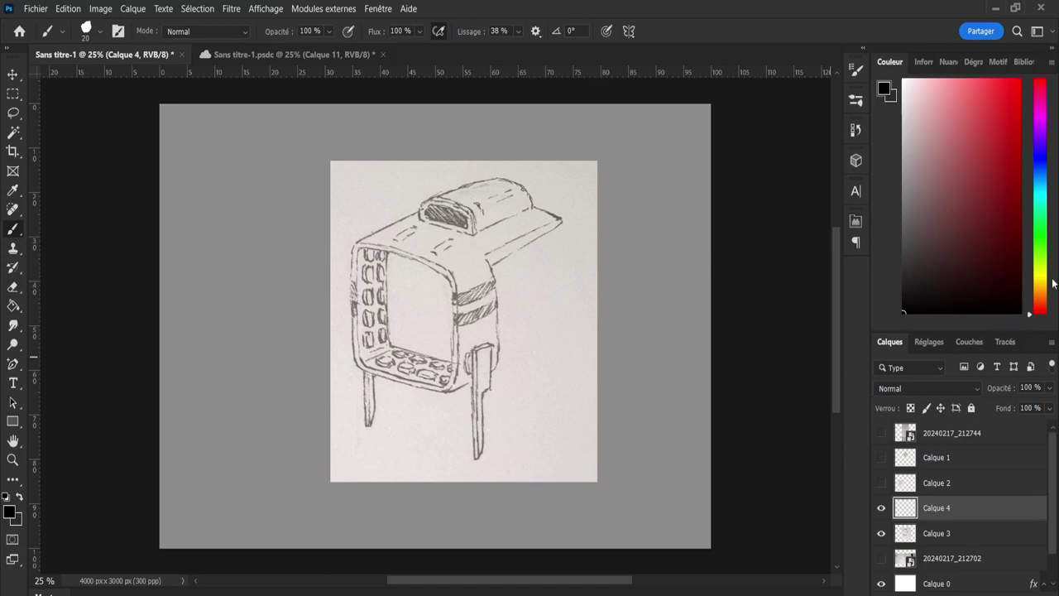
Lower the opacity of the sketch layer Calque 3 so it serves as a faded tracing guide.
click(946, 538)
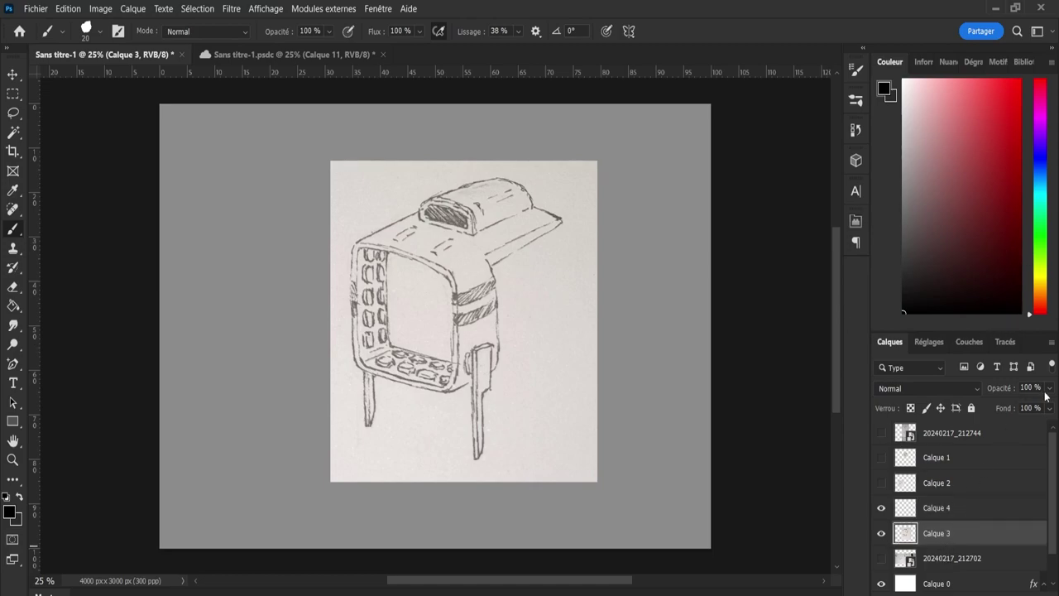
drag(1027, 404, 1006, 415)
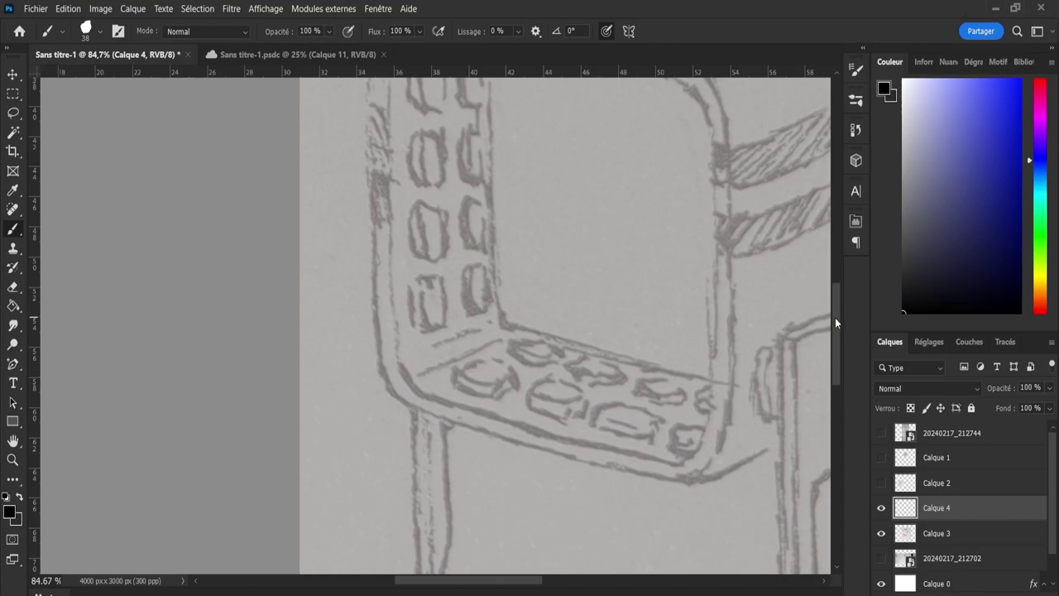
Trace the left outer edge of the front frame on Calque 4, from its lower-left corner around the upper-left corner.
drag(835, 318, 834, 289)
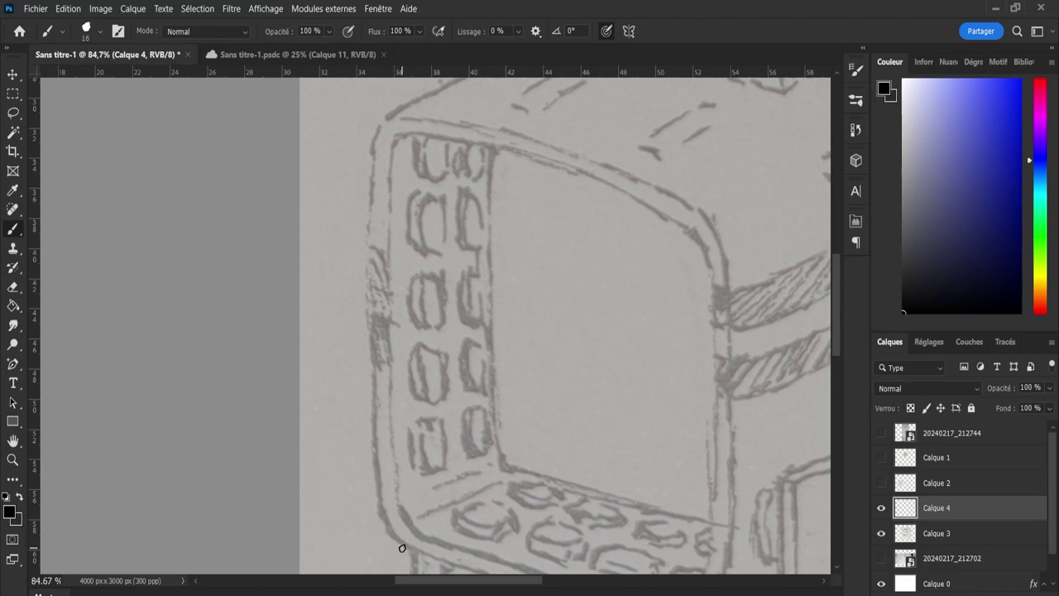
mouse_move(411, 549)
mouse_down()
mouse_move(383, 522)
mouse_move(397, 539)
mouse_move(380, 480)
mouse_move(378, 493)
mouse_move(371, 323)
mouse_up()
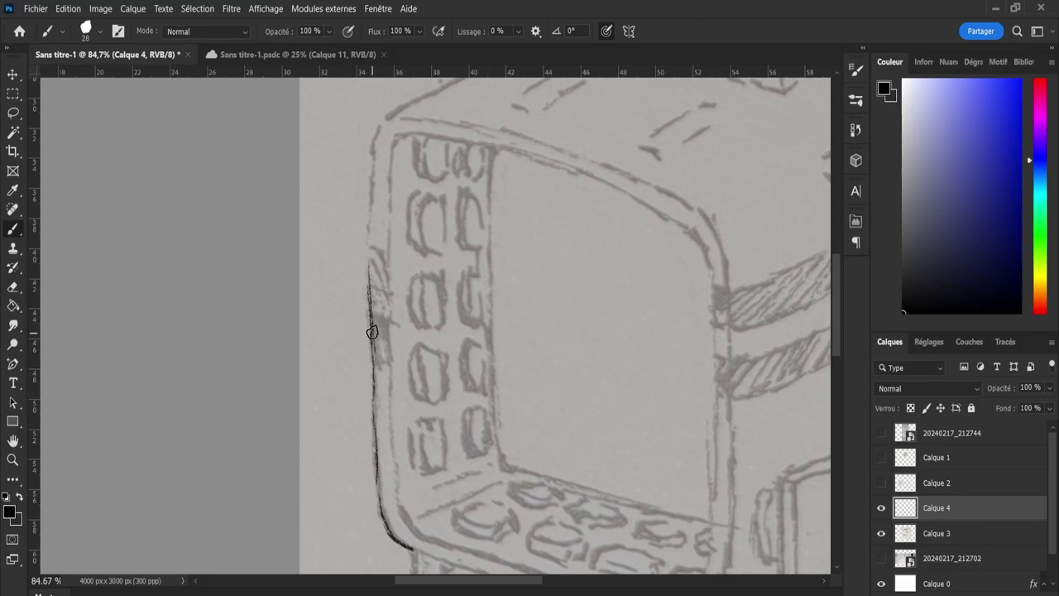
drag(371, 324, 369, 253)
drag(369, 296, 372, 162)
mouse_move(372, 199)
mouse_down()
mouse_move(382, 124)
mouse_move(373, 153)
mouse_move(391, 119)
mouse_move(420, 128)
mouse_up()
Toggle the visibility of the sketch layer Calque 3 to check the traced line by itself.
key(z)
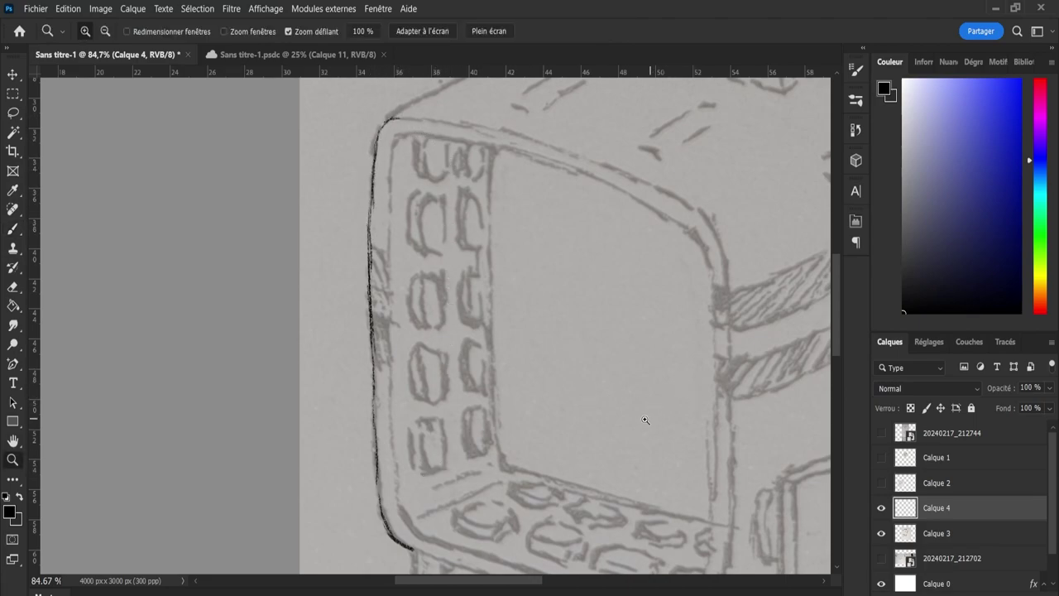
drag(643, 421, 612, 421)
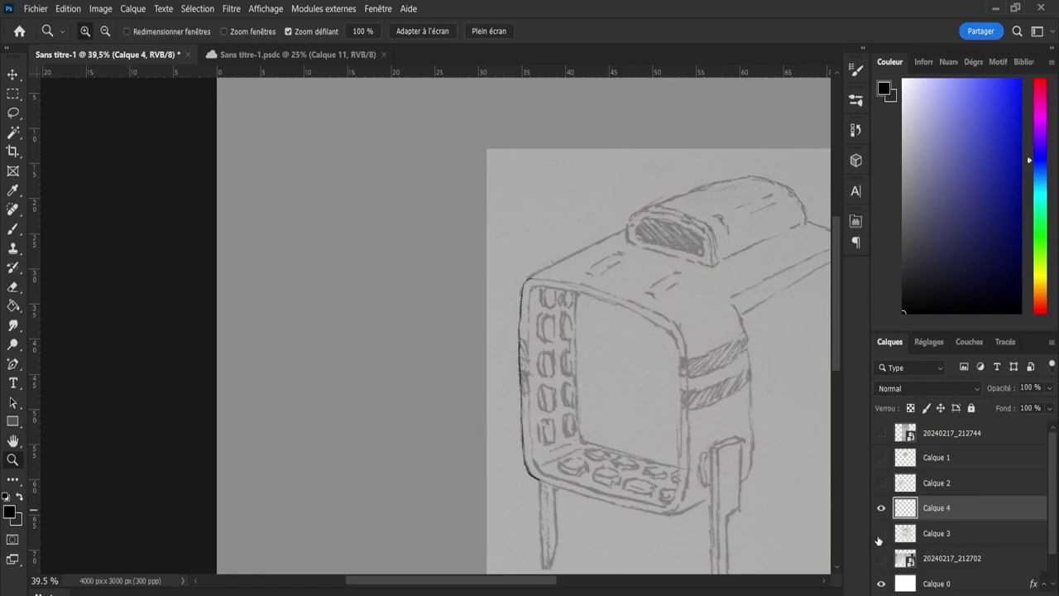
click(880, 536)
click(880, 536)
Trace the front frame's top outer edge with the brush, from the upper-left corner toward the upper-right curve.
scroll(629, 513, up, 4)
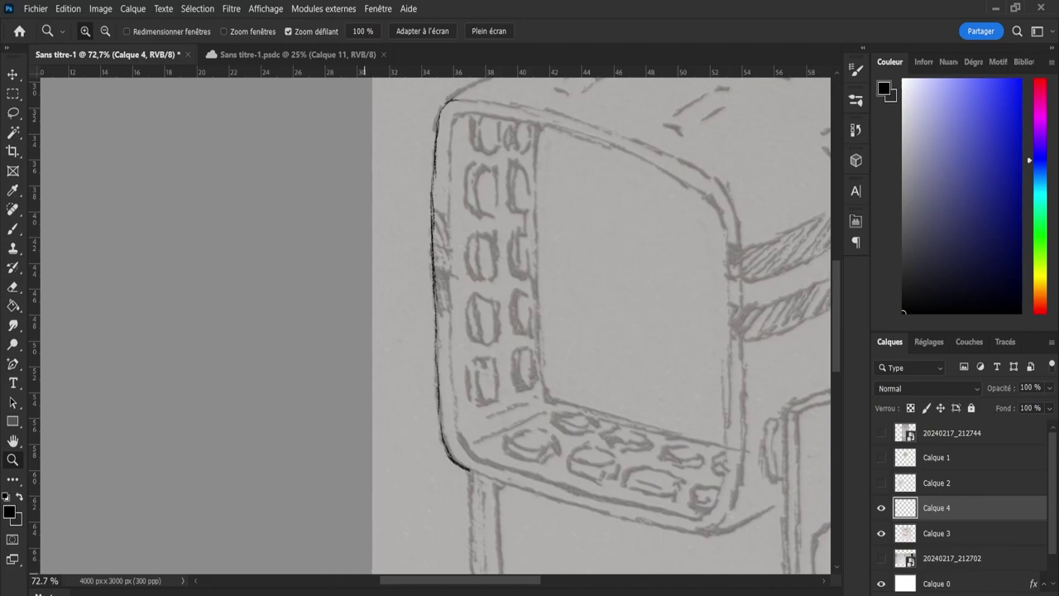
scroll(435, 325, up, 3)
drag(455, 580, 487, 583)
key(b)
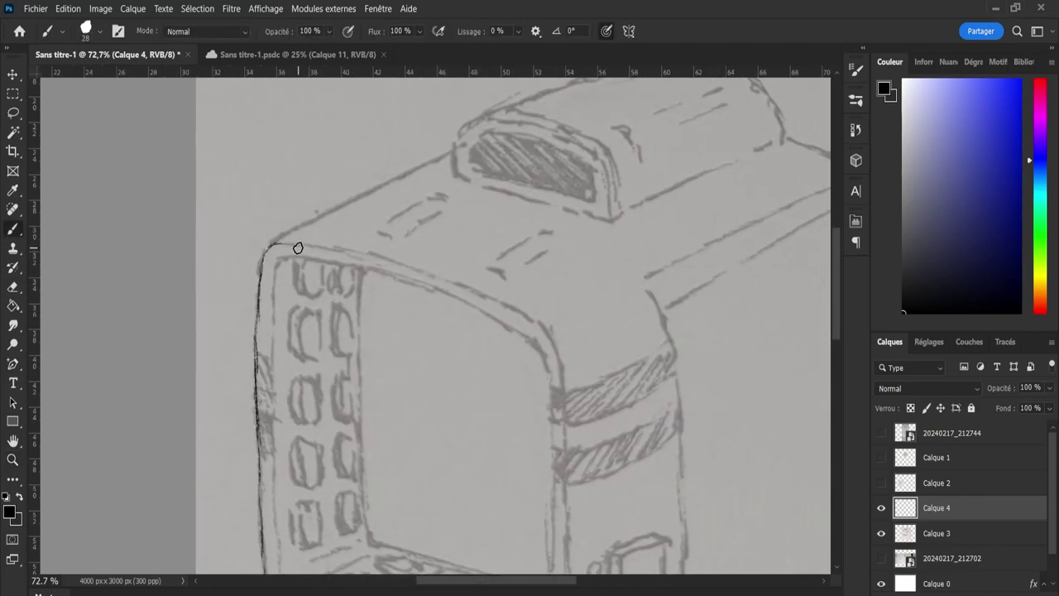
mouse_move(282, 246)
mouse_down()
mouse_move(348, 253)
mouse_move(336, 245)
mouse_move(417, 271)
mouse_up()
drag(347, 253, 417, 270)
key(ctrl+z)
mouse_move(350, 253)
mouse_down()
mouse_move(427, 269)
mouse_move(402, 266)
mouse_move(508, 305)
mouse_up()
drag(445, 278, 509, 309)
key(ctrl+z)
key(ctrl+z)
drag(452, 280, 520, 309)
key(ctrl+z)
key(ctrl+z)
drag(494, 299, 533, 321)
drag(536, 322, 552, 332)
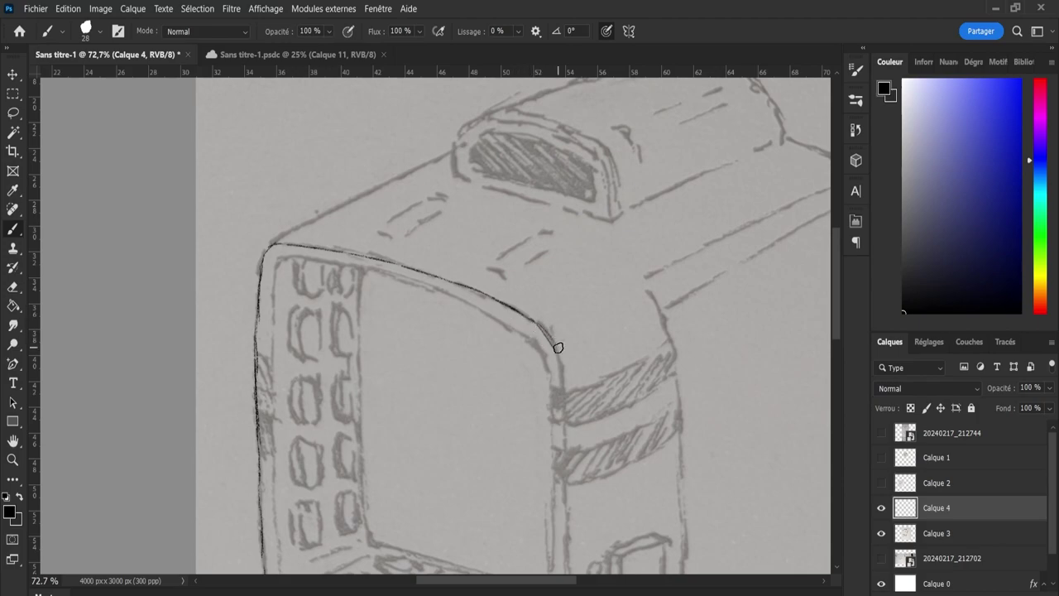
Redraw the frame's upper-right outer curve and continue the outline down past the hatched side bands.
key(ctrl+z)
drag(527, 316, 563, 359)
key(ctrl+z)
drag(532, 319, 561, 357)
key(ctrl+z)
drag(533, 321, 561, 360)
key(ctrl+z)
mouse_move(529, 319)
mouse_down()
mouse_move(564, 380)
mouse_move(560, 364)
mouse_move(562, 434)
mouse_up()
key(ctrl+z)
drag(562, 379, 567, 464)
key(ctrl+z)
drag(563, 385, 564, 478)
Trace the remaining right outer edge of the frame down and around its lower-right corner.
drag(836, 302, 835, 326)
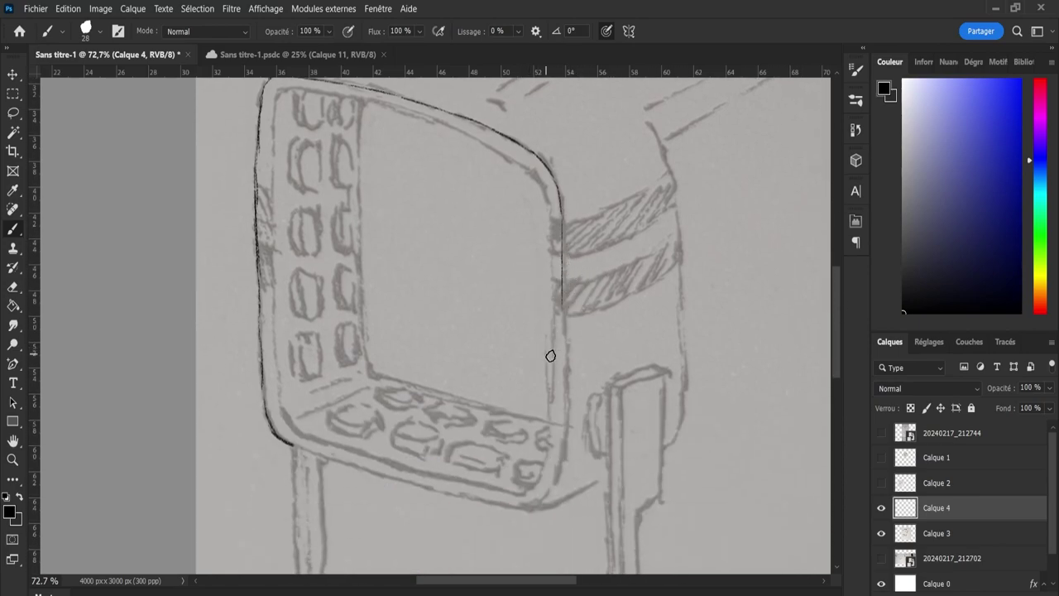
drag(563, 313, 562, 414)
mouse_move(566, 413)
mouse_down()
mouse_move(555, 488)
mouse_move(558, 466)
mouse_move(531, 509)
mouse_up()
Trace the frame's bottom outer edge from the lower-left corner to the lower-right corner.
drag(286, 442, 437, 488)
key(ctrl+z)
key(ctrl+z)
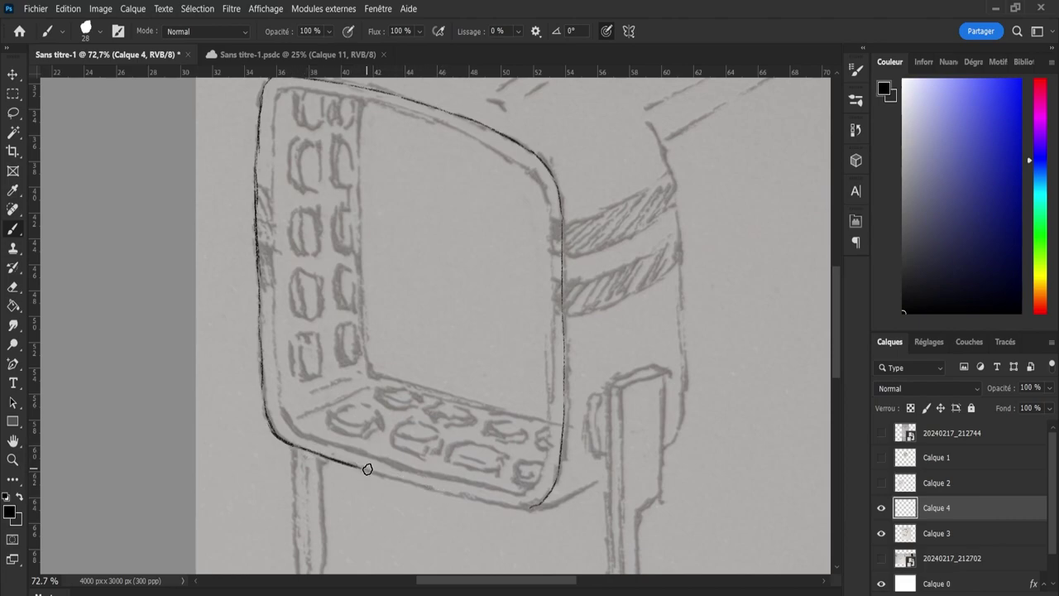
mouse_move(366, 468)
mouse_down()
mouse_move(518, 511)
mouse_move(476, 506)
mouse_move(562, 507)
mouse_up()
Trace the slanted top edge of the body from the frame's upper-left corner to the raised hood.
scroll(584, 503, up, 5)
drag(283, 279, 420, 216)
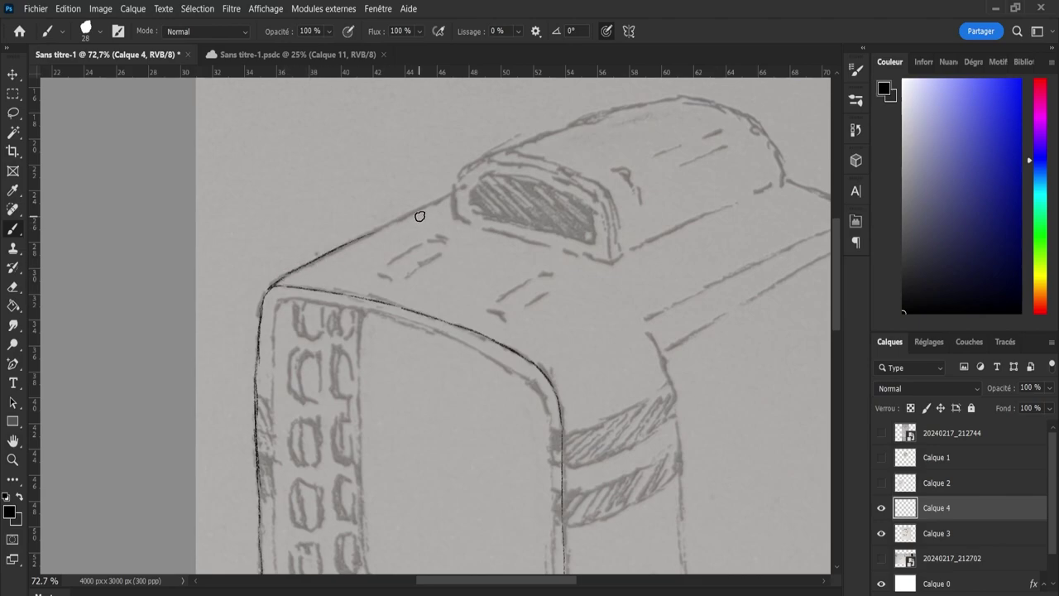
key(ctrl+z)
drag(286, 276, 356, 245)
key(ctrl+z)
drag(281, 281, 360, 235)
key(ctrl+z)
drag(281, 276, 451, 194)
key(ctrl+z)
key(ctrl+z)
key(ctrl+z)
drag(277, 279, 334, 248)
drag(286, 281, 454, 193)
key(ctrl+z)
drag(395, 223, 451, 193)
Trace the left inner edge of the frame opening up to its rounded upper-left corner.
scroll(838, 299, down, 3)
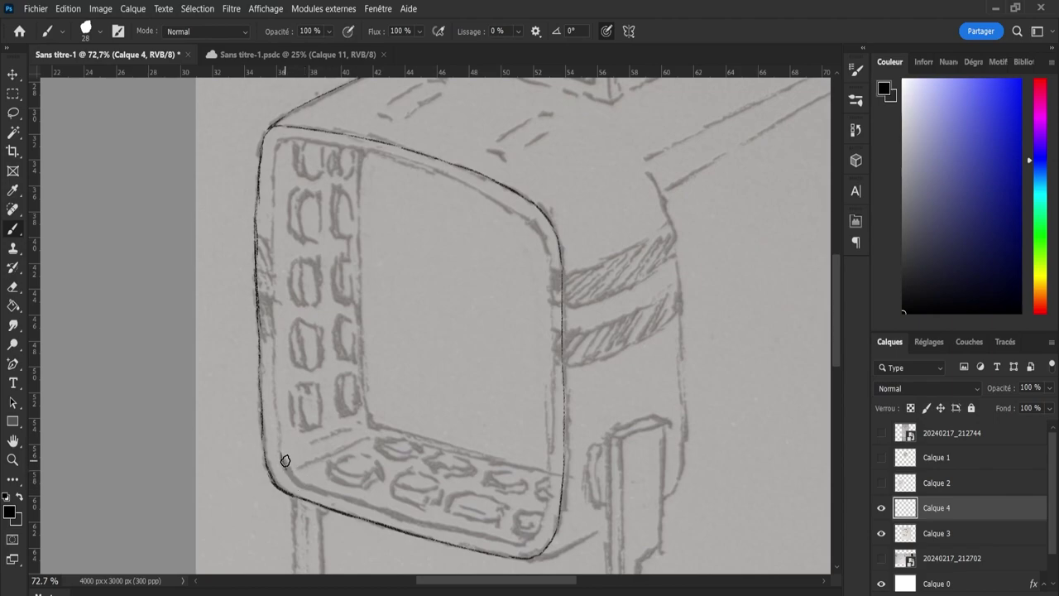
drag(284, 460, 277, 385)
mouse_move(277, 392)
mouse_down()
mouse_move(278, 363)
mouse_move(278, 399)
mouse_move(275, 327)
mouse_up()
drag(275, 325, 273, 235)
drag(273, 275, 273, 211)
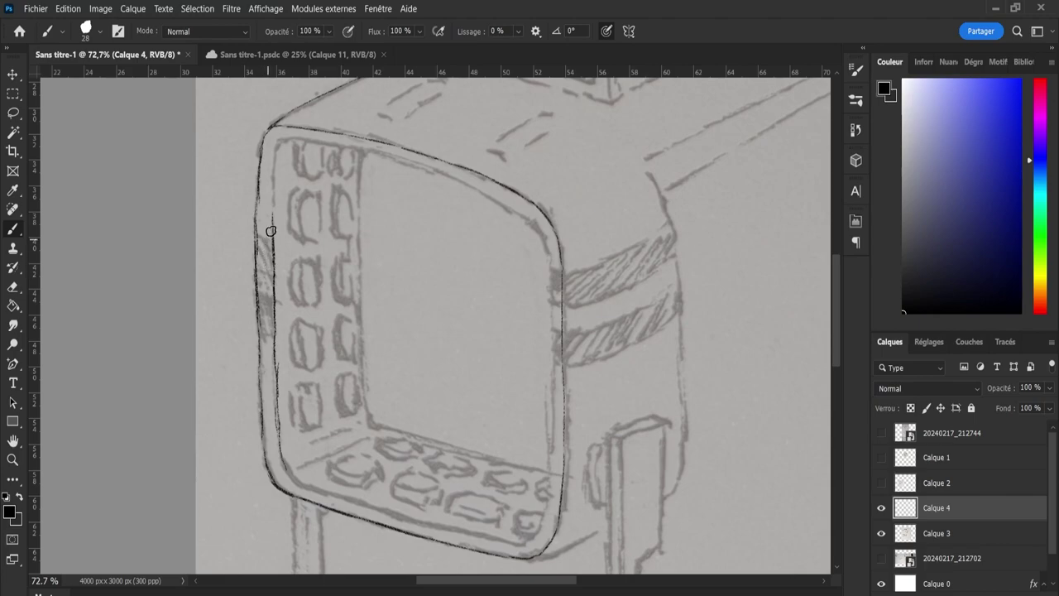
drag(274, 228, 274, 207)
drag(273, 195, 278, 156)
drag(278, 155, 289, 139)
key(ctrl+z)
drag(298, 150, 347, 159)
key(ctrl+z)
Trace the bottom and right inner edges of the frame opening.
drag(406, 514, 452, 528)
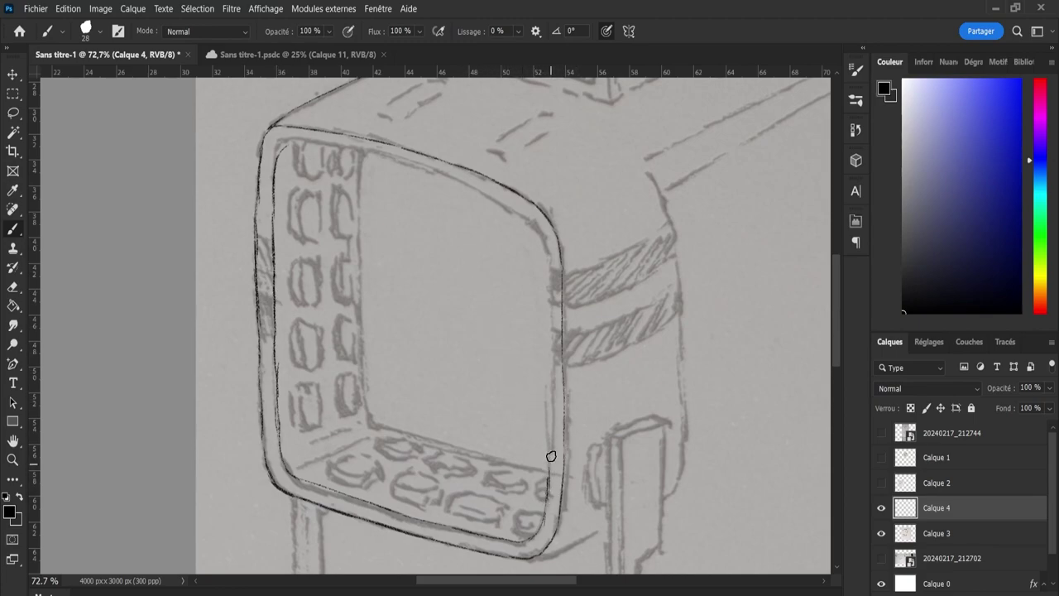
drag(550, 473, 551, 393)
drag(551, 434, 551, 314)
mouse_move(551, 365)
mouse_down()
mouse_move(548, 307)
mouse_move(551, 354)
mouse_move(549, 322)
mouse_move(551, 351)
mouse_up()
drag(549, 293, 553, 360)
key(ctrl+z)
key(ctrl+z)
mouse_move(547, 266)
mouse_down()
mouse_move(554, 376)
mouse_move(546, 270)
mouse_up()
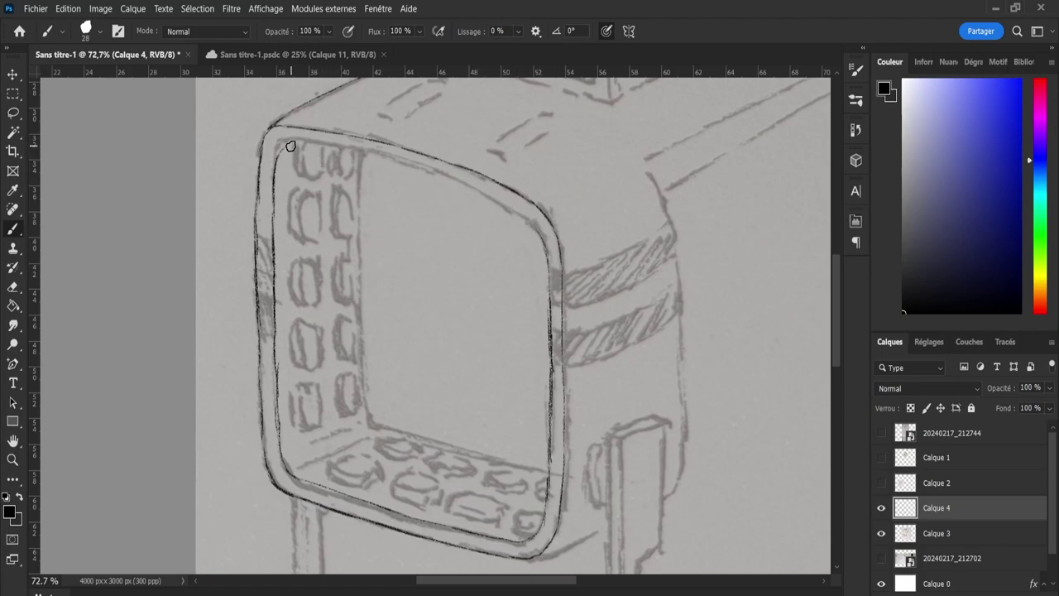
Trace the top inner edge of the frame opening and join it to the inner upper-right curve.
drag(297, 147, 386, 171)
key(ctrl+z)
mouse_move(321, 149)
mouse_down()
mouse_move(425, 191)
mouse_move(427, 175)
mouse_move(460, 187)
mouse_move(490, 210)
mouse_move(525, 213)
mouse_up()
key(ctrl+z)
drag(464, 189, 532, 224)
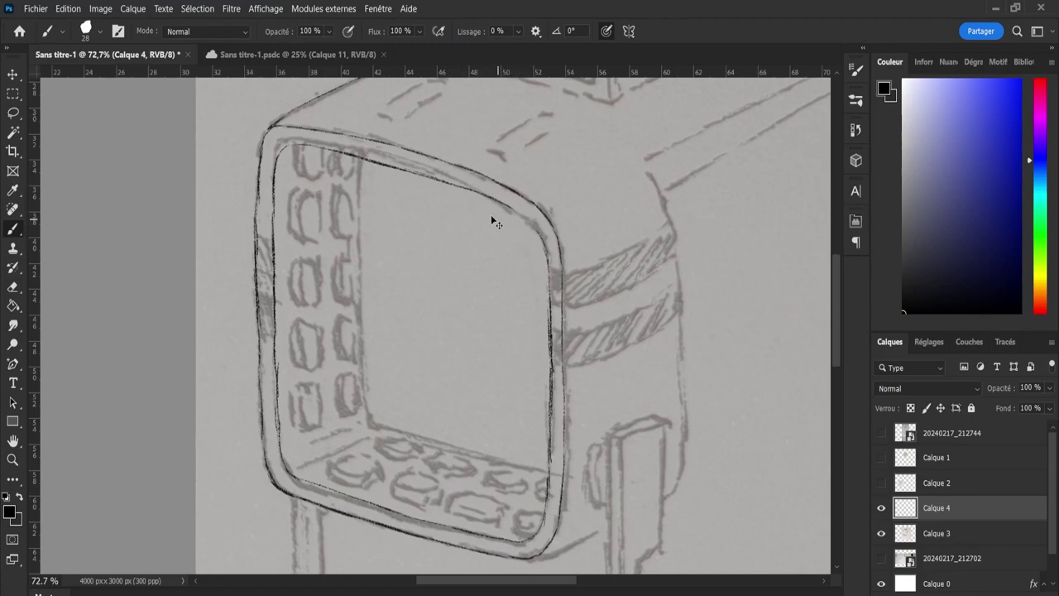
drag(476, 195, 540, 237)
Trace the bottom edge of the side face from the frame's lower-right corner to the rear corner.
scroll(544, 504, down, 2)
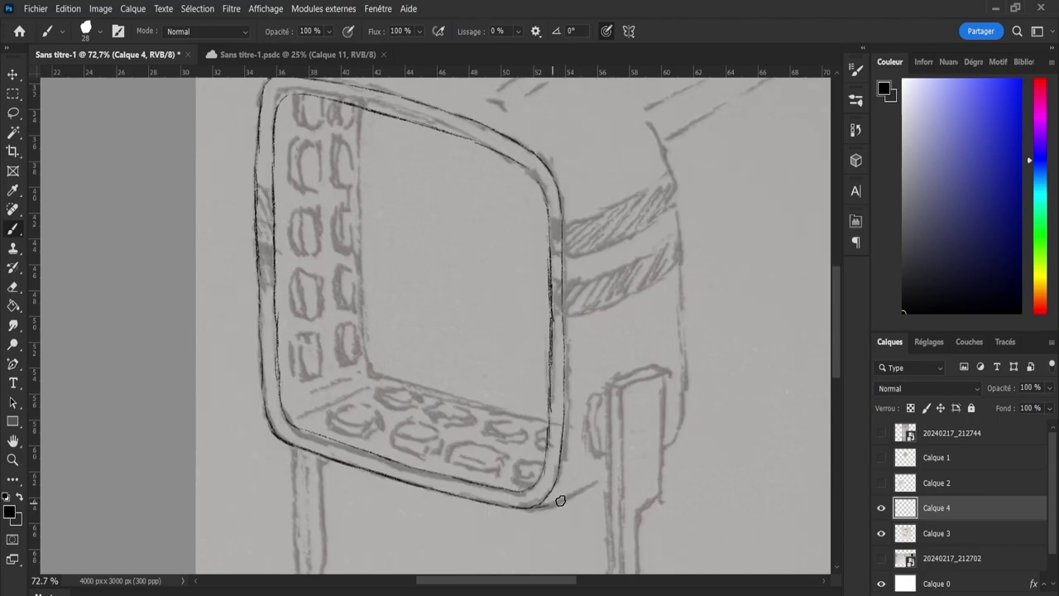
drag(552, 502, 604, 479)
key(ctrl+z)
key(ctrl+z)
key(ctrl+z)
drag(613, 479, 665, 456)
key(ctrl+z)
key(ctrl+z)
key(ctrl+z)
key(ctrl+z)
key(ctrl+z)
drag(606, 480, 665, 446)
key(ctrl+z)
drag(605, 481, 664, 446)
drag(607, 479, 665, 448)
key(ctrl+z)
drag(609, 478, 666, 448)
key(ctrl+z)
drag(610, 473, 677, 436)
Trace the side face's rear vertical edge from the lower corner up toward the hatched bands.
drag(682, 424, 678, 390)
drag(685, 428, 684, 365)
drag(684, 426, 682, 336)
key(ctrl+z)
key(ctrl+z)
drag(683, 396, 684, 367)
drag(685, 365, 681, 291)
key(ctrl+z)
drag(685, 363, 683, 315)
drag(684, 364, 684, 316)
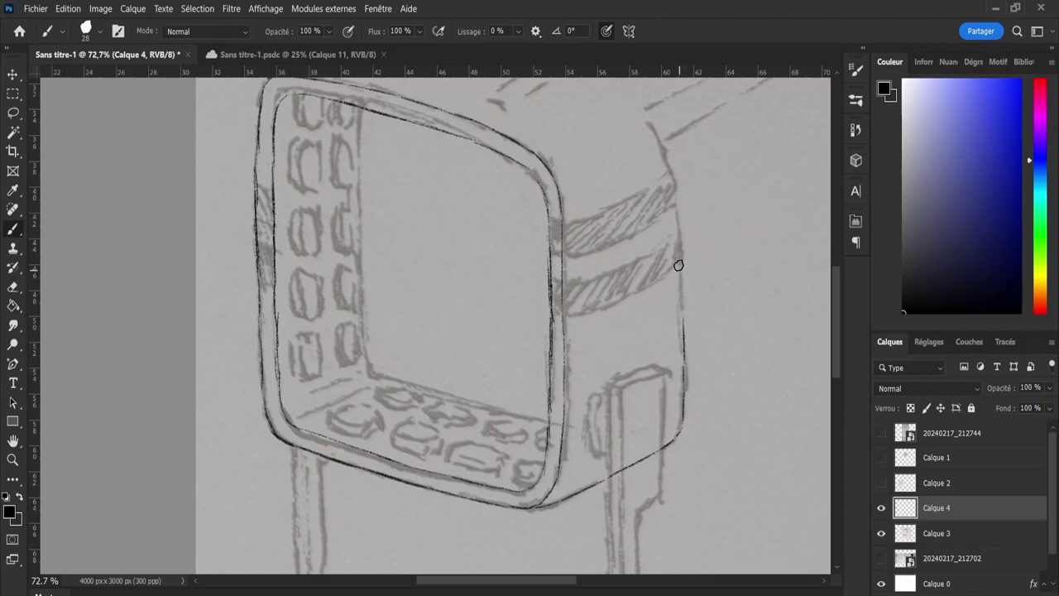
Continue the side face's rear edge upward past the hatched bands toward the top plate.
drag(835, 307, 835, 286)
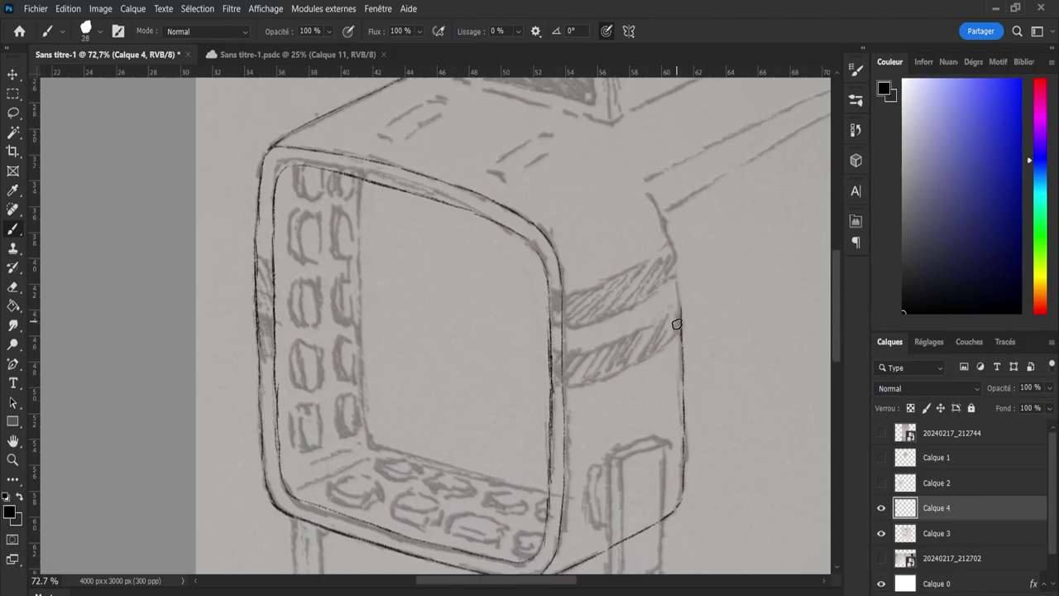
drag(687, 395, 686, 355)
drag(677, 351, 675, 258)
Draw the lower long edge of the rear top plate as a straight line from the side face to the pointed tip.
scroll(554, 586, up, 3)
drag(554, 586, 572, 582)
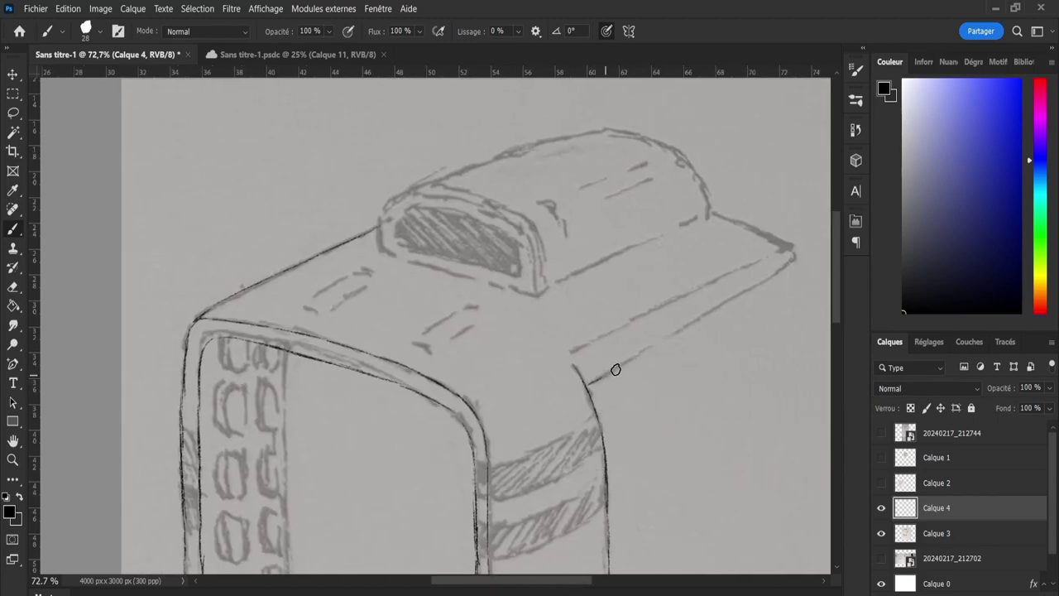
drag(589, 383, 786, 268)
key(ctrl+z)
shift+click(792, 263)
Trace the short rear edge of the top plate from the hood to the pointed tip.
drag(710, 216, 794, 250)
key(ctrl+z)
drag(710, 213, 795, 256)
drag(712, 214, 800, 253)
drag(711, 216, 795, 250)
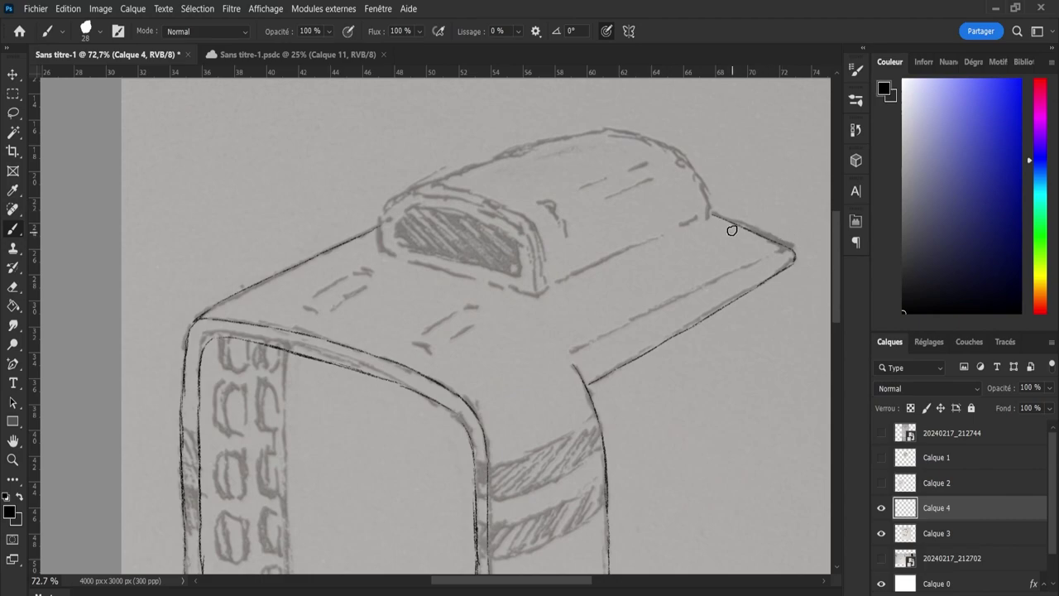
Reduce the eraser size and erase the rough strokes near the tip of the top plate.
key(e)
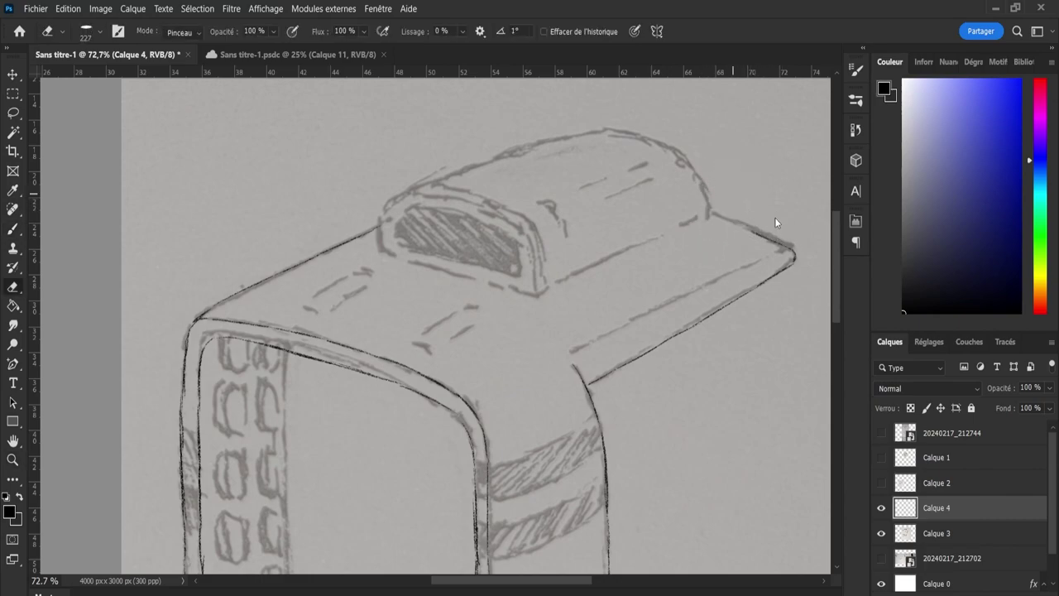
alt+drag(757, 212, 721, 209)
mouse_move(749, 223)
mouse_down()
mouse_move(804, 263)
mouse_move(715, 213)
mouse_move(782, 239)
mouse_move(709, 213)
mouse_move(786, 242)
mouse_up()
Redraw the top plate's short rear edge with the brush, from the hood toward the tip.
key(b)
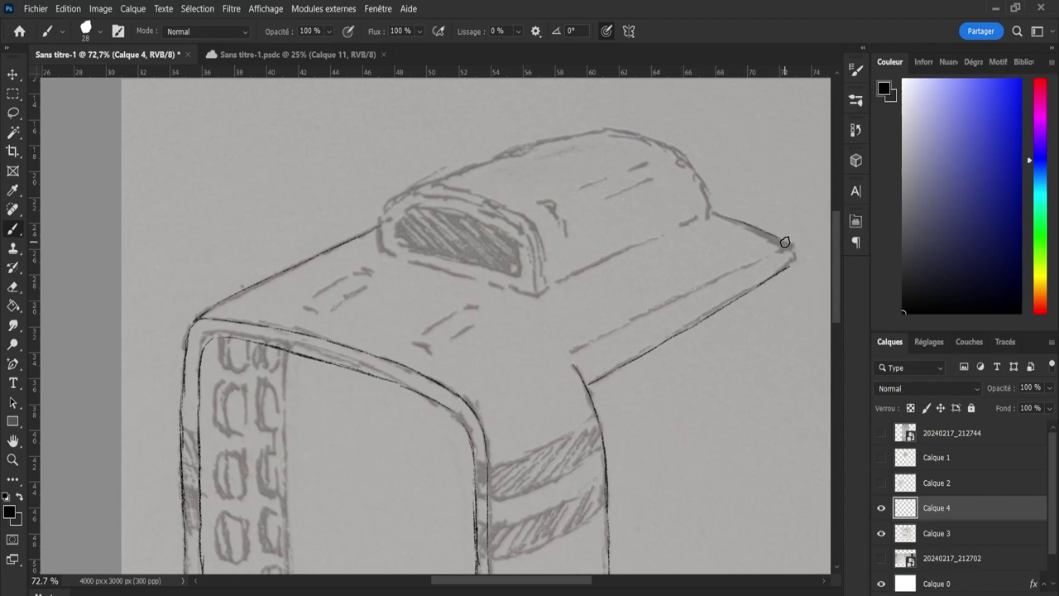
key(ctrl+z)
drag(714, 214, 783, 240)
key(ctrl+z)
drag(720, 213, 769, 239)
drag(712, 212, 785, 245)
Close the rounded tip of the top plate and clean up its outline with the eraser and brush.
drag(794, 246, 792, 265)
key(w)
key(e)
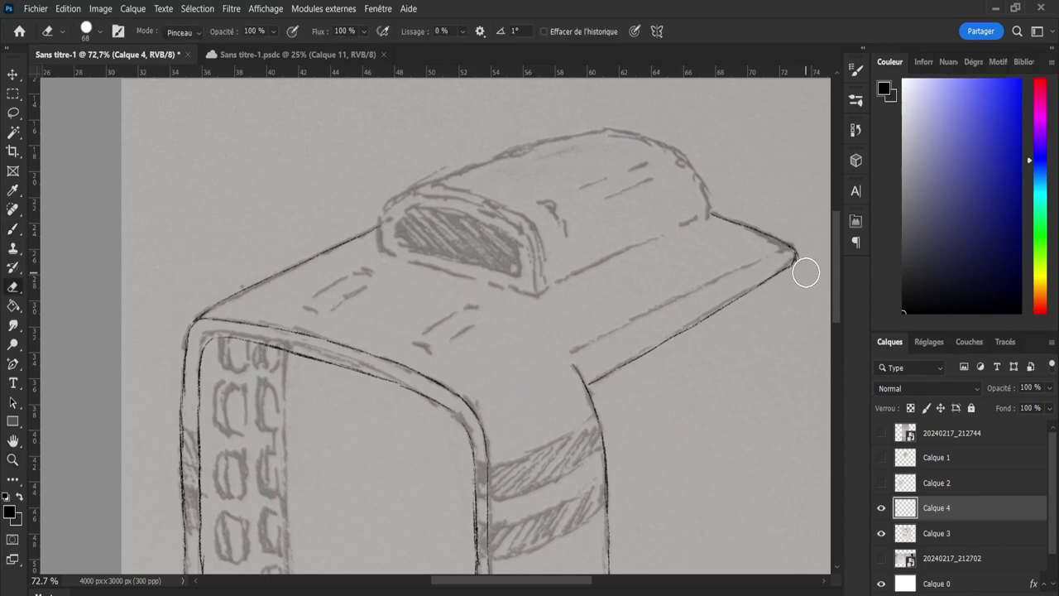
key(b)
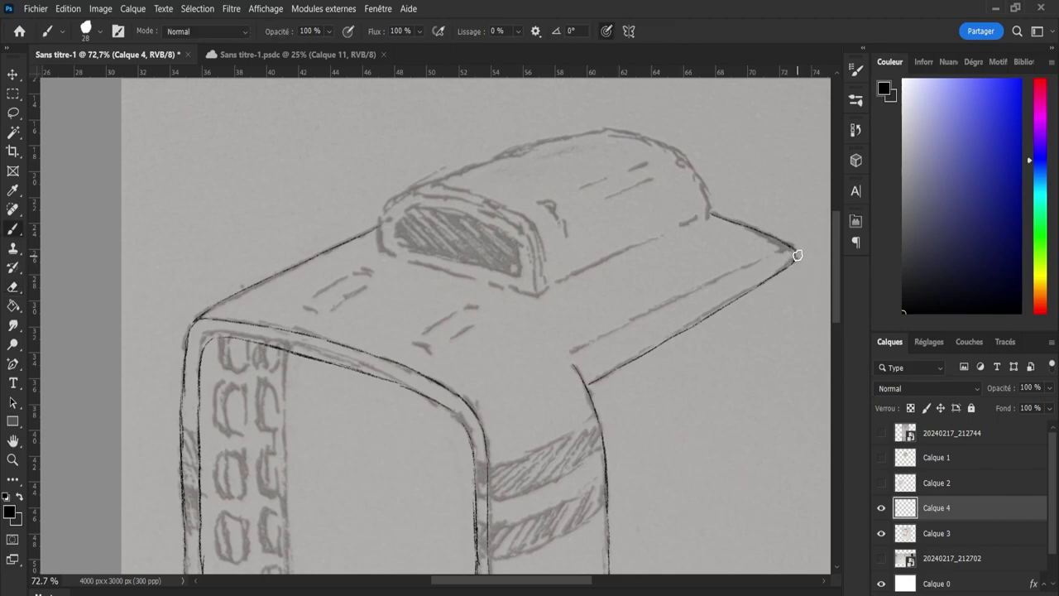
key(e)
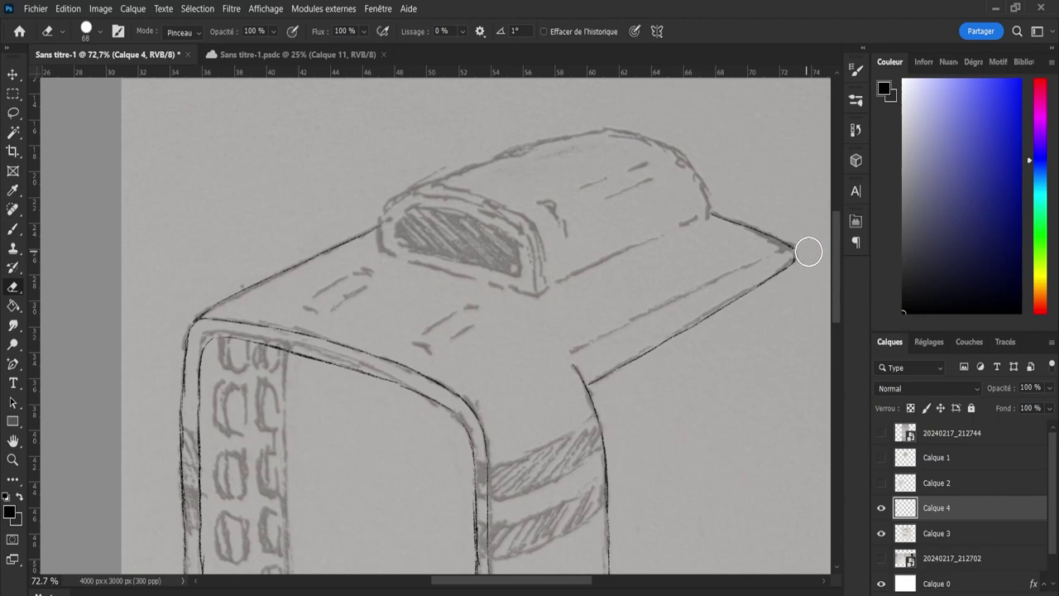
key(b)
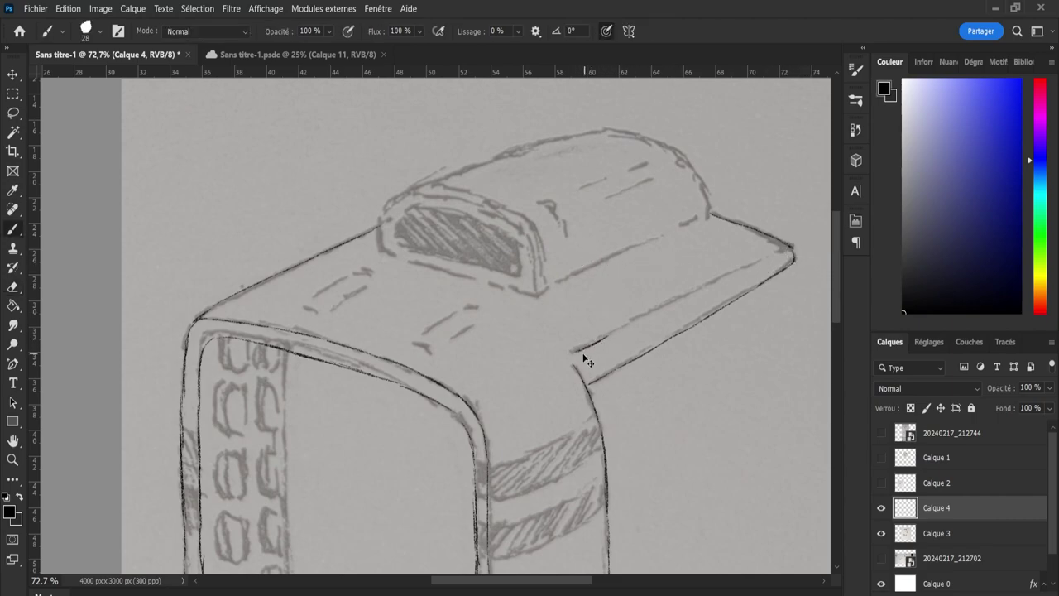
Trace the top plate's upper long edge with the brush, from the bend to the pointed tip.
drag(573, 351, 662, 309)
drag(693, 292, 774, 252)
key(ctrl+z)
drag(702, 289, 781, 248)
Trace the bottom edge and the rounded left side of the hood's front face.
drag(380, 249, 471, 281)
key(ctrl+z)
key(ctrl+z)
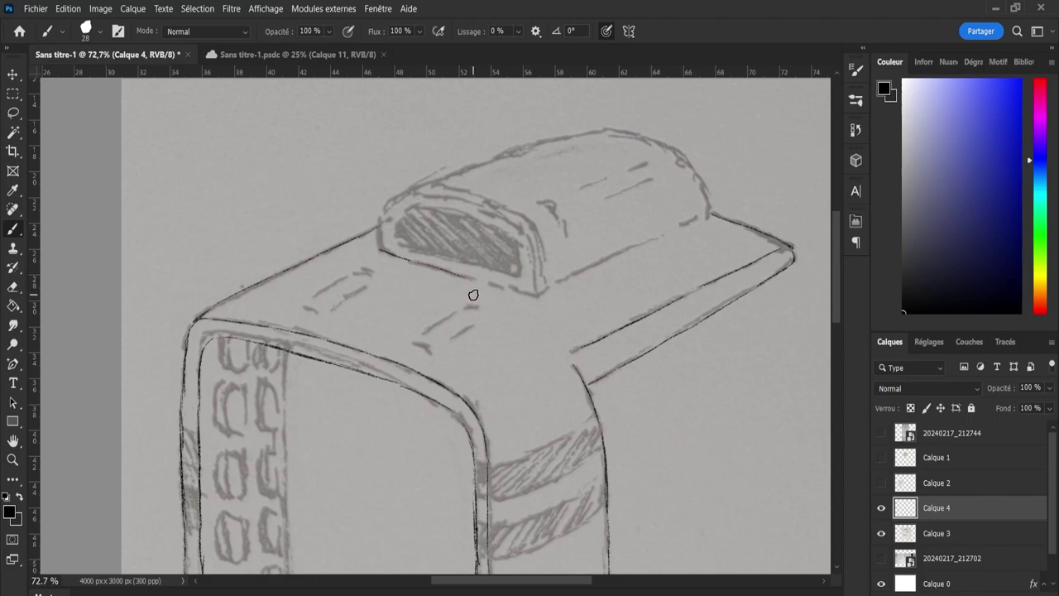
mouse_move(462, 291)
mouse_down()
mouse_move(417, 263)
mouse_move(537, 297)
mouse_up()
drag(375, 248, 379, 224)
drag(382, 216, 404, 192)
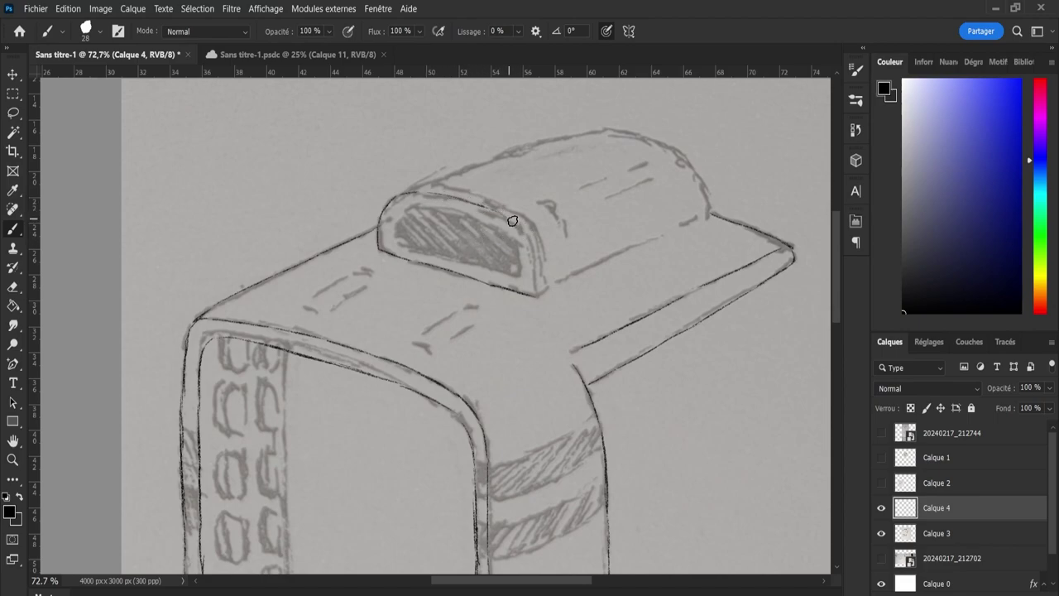
Trace the right side of the hood's front arch down to the lower corner and refine it with brush and eraser.
drag(543, 292, 538, 270)
drag(527, 227, 530, 247)
mouse_move(555, 263)
mouse_down()
mouse_move(548, 270)
mouse_move(551, 244)
mouse_move(534, 241)
mouse_move(537, 291)
mouse_up()
key(e)
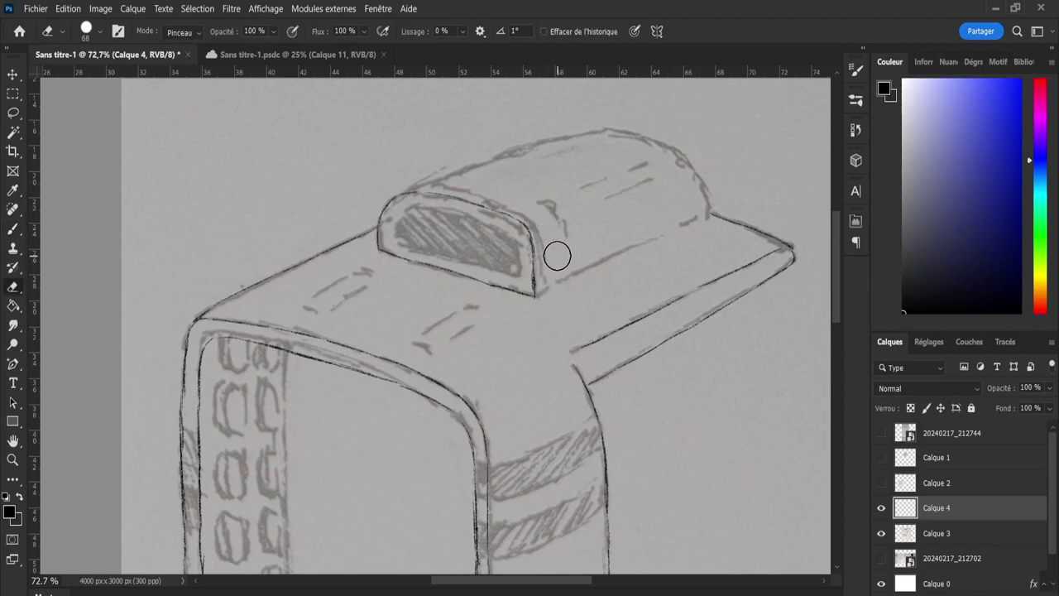
key(b)
drag(508, 212, 533, 253)
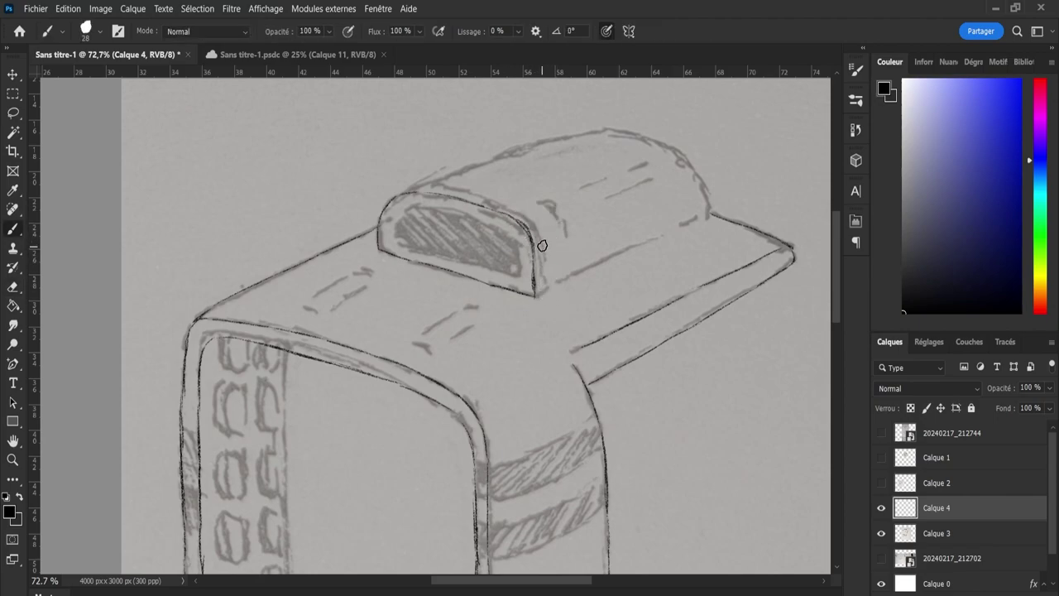
key(e)
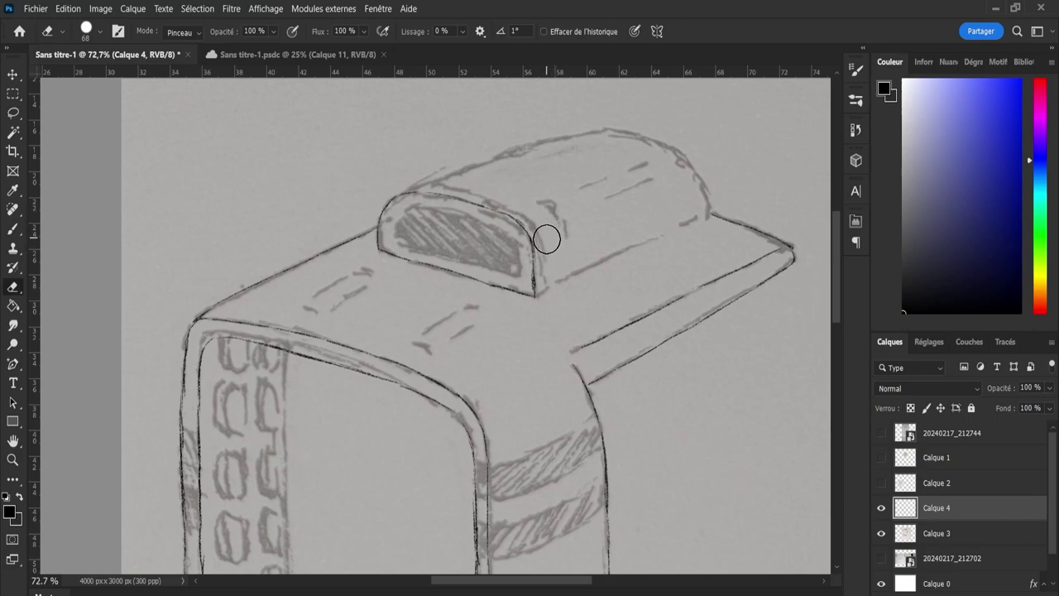
key(b)
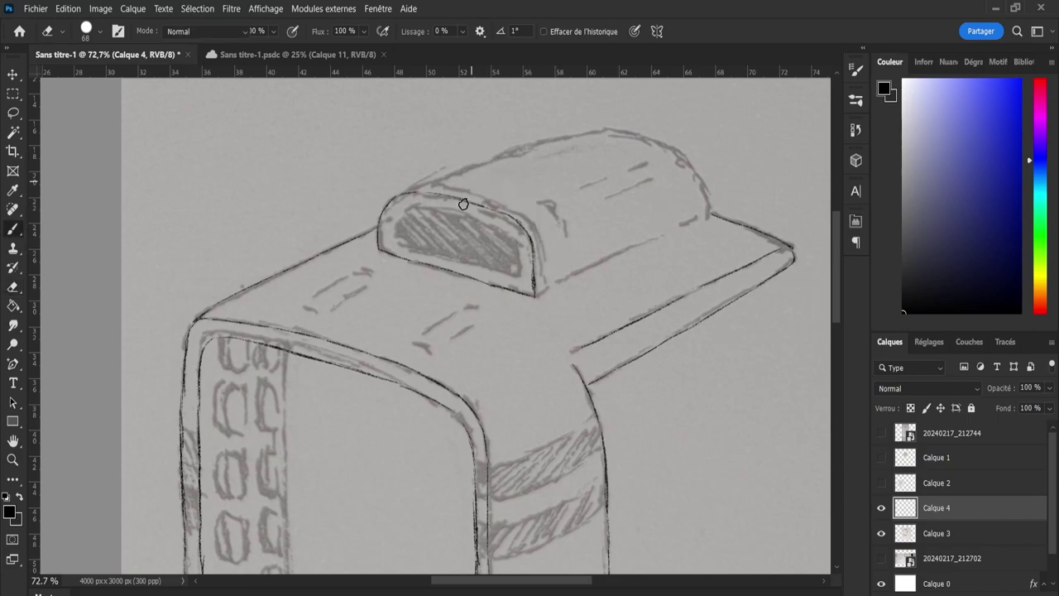
Trace the hood's upper long edge from the front arch toward the rear, redoing the rough strokes.
drag(395, 195, 517, 149)
key(ctrl+z)
key(ctrl+z)
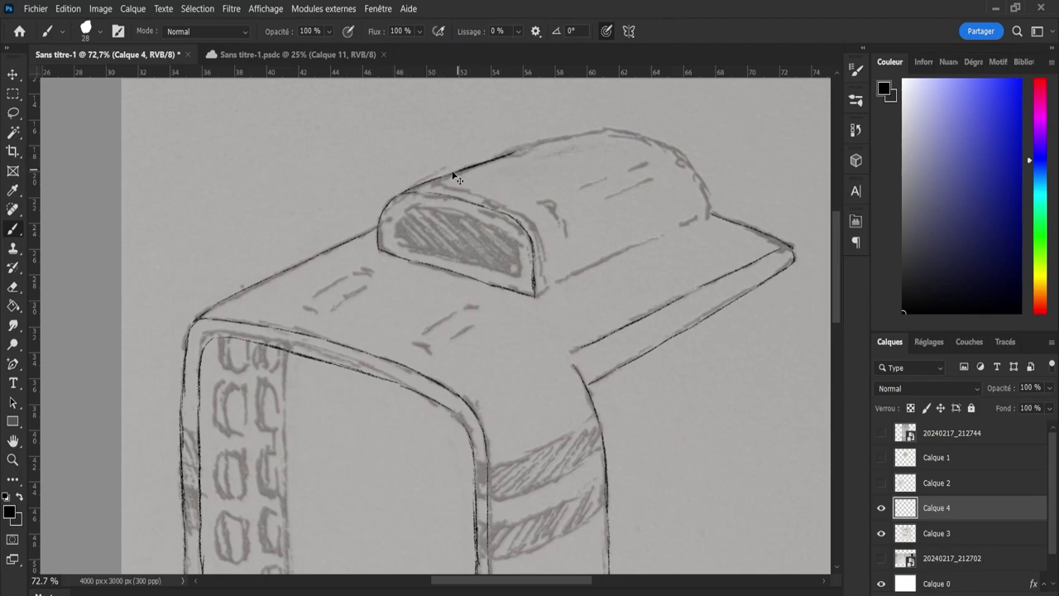
key(ctrl+z)
drag(443, 173, 503, 149)
drag(438, 177, 547, 142)
Trace the hood's rounded rear curve from its highest point down to the top plate.
drag(586, 130, 621, 138)
drag(604, 128, 646, 139)
mouse_move(644, 138)
mouse_down()
mouse_move(681, 158)
mouse_move(630, 144)
mouse_move(684, 160)
mouse_move(653, 153)
mouse_move(634, 168)
mouse_move(693, 171)
mouse_up()
key(ctrl+z)
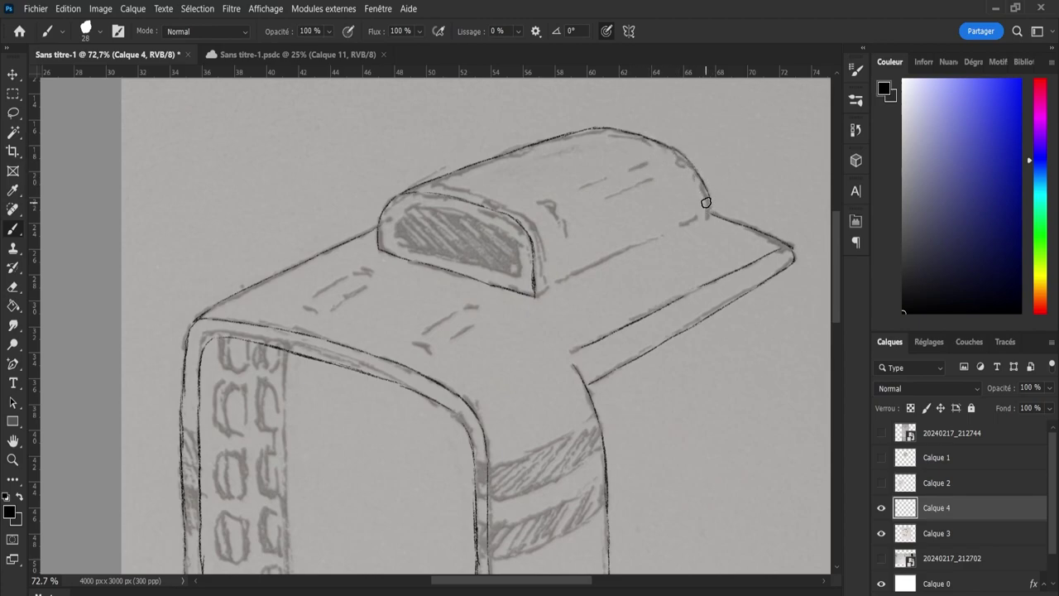
drag(693, 170, 712, 216)
key(ctrl+z)
drag(537, 295, 664, 235)
key(ctrl+z)
key(ctrl+z)
key(ctrl+z)
key(ctrl+z)
key(ctrl+z)
Trace the hood's lower long edge along the top plate, leaving a small gap before the rear corner.
drag(538, 293, 591, 272)
drag(535, 295, 594, 271)
key(ctrl+z)
drag(537, 295, 657, 240)
drag(680, 226, 709, 213)
Reinforce the right side of the hood's front arch with another brush stroke down to the lower corner.
key(e)
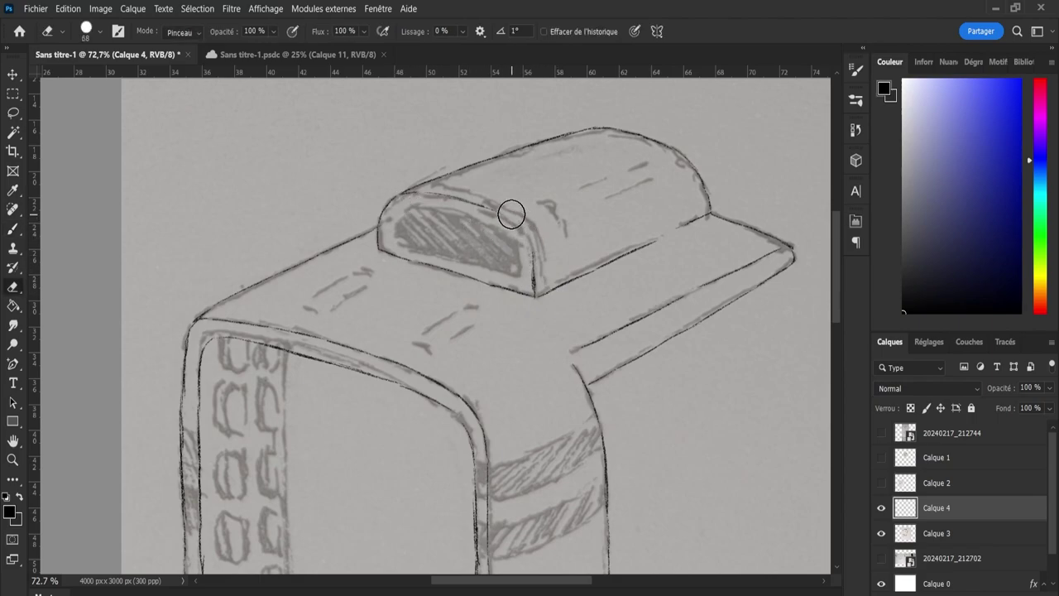
key(b)
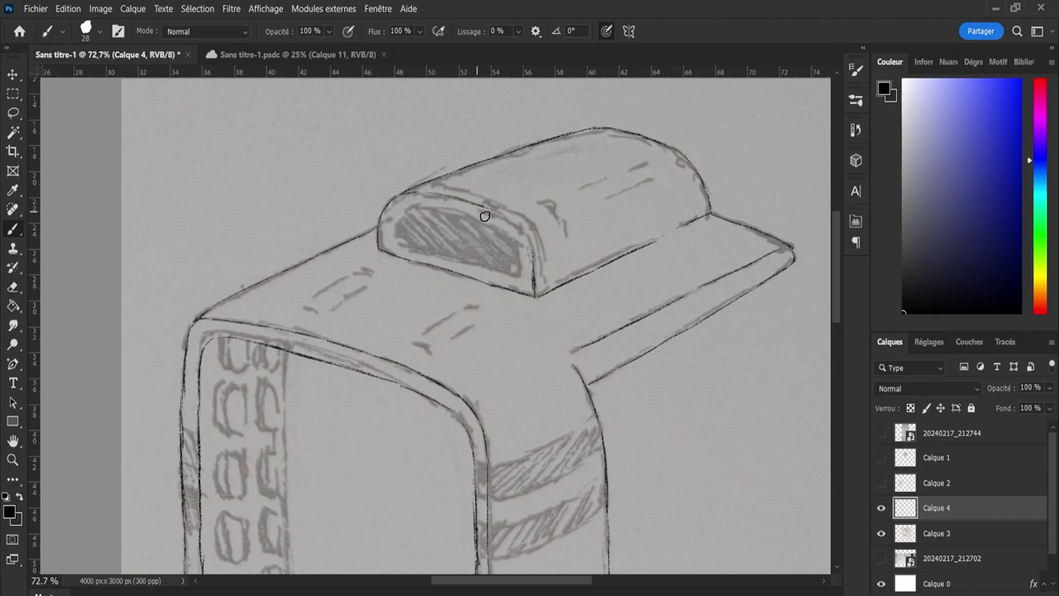
mouse_move(483, 203)
mouse_down()
mouse_move(533, 257)
mouse_move(522, 263)
mouse_move(536, 259)
mouse_move(530, 251)
mouse_move(536, 293)
mouse_up()
drag(436, 186, 480, 192)
key(ctrl+z)
Reduce the eraser size to 17 and erase the stray marks where the front arch meets the hood's upper edge.
key(z)
drag(349, 202, 439, 186)
key(e)
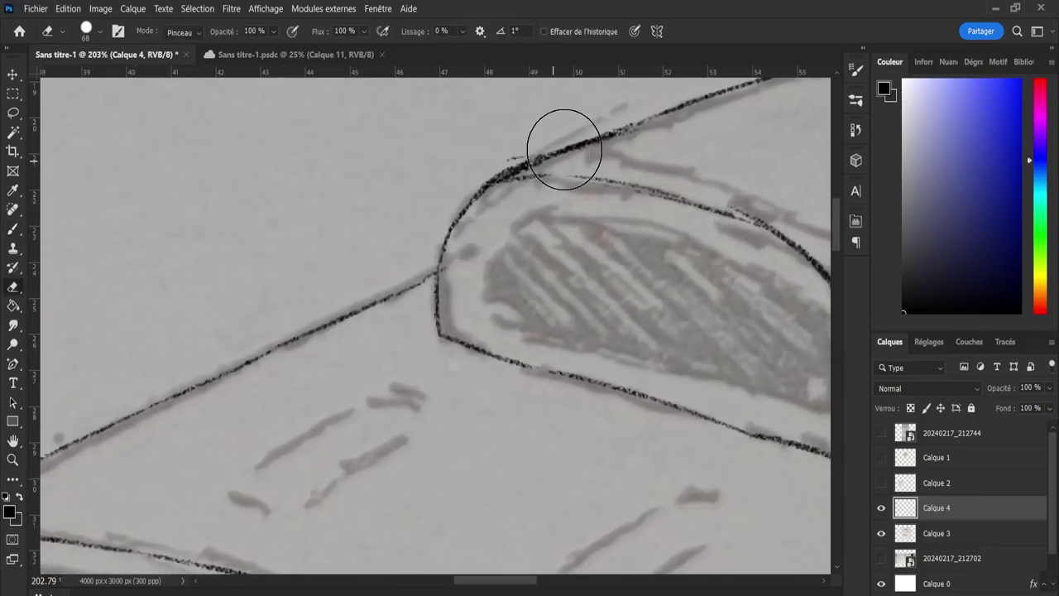
drag(634, 193, 551, 162)
drag(495, 145, 527, 146)
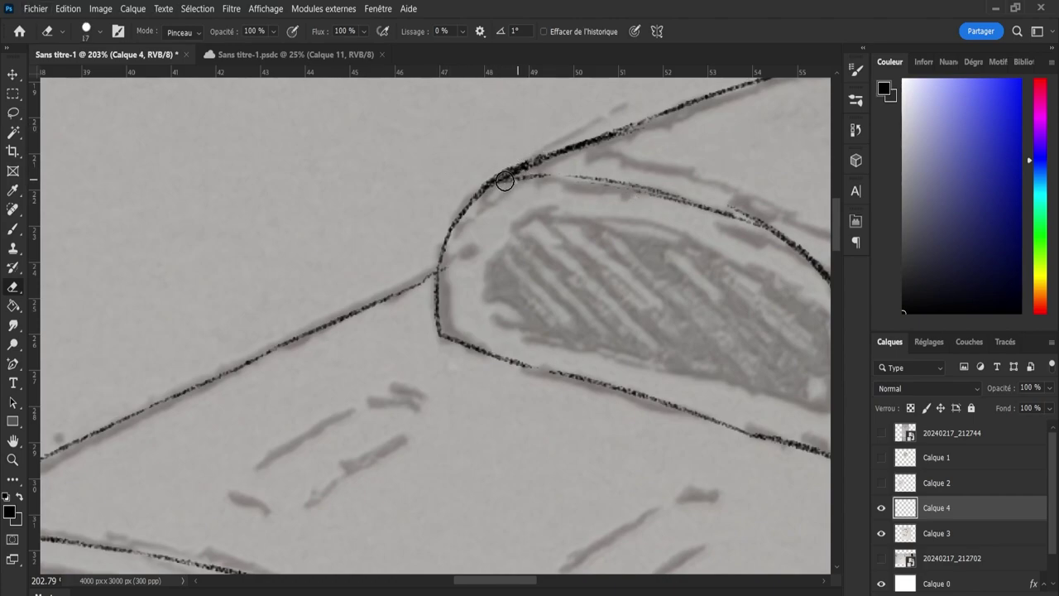
key(bracketleft)
key(bracketleft)
key(bracketleft)
key(bracketleft)
key(bracketleft)
key(bracketleft)
key(bracketleft)
key(bracketleft)
key(bracketleft)
key(bracketleft)
Trace the bottom edge and left curve of the hatched window inside the hood's front face.
key(z)
drag(495, 253, 435, 258)
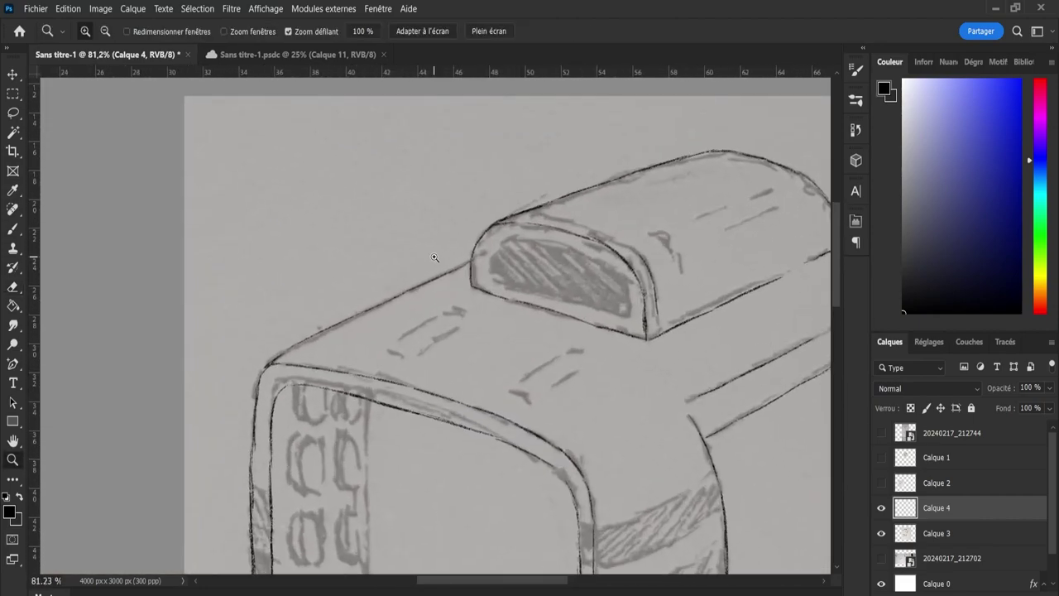
drag(533, 271, 556, 273)
key(b)
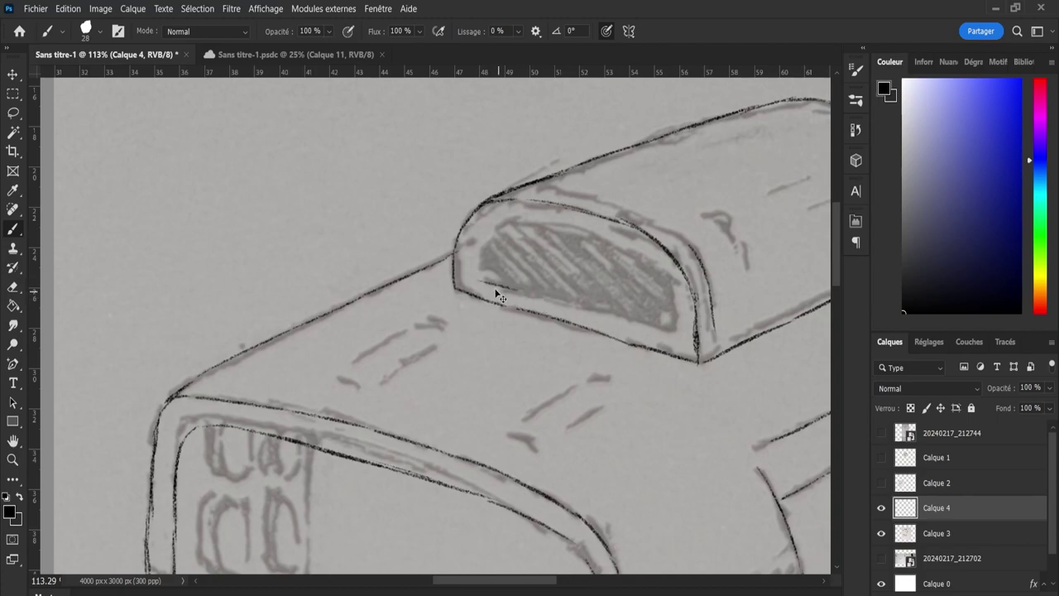
drag(497, 284, 632, 326)
key(ctrl+z)
drag(549, 301, 633, 327)
key(ctrl+z)
mouse_move(546, 298)
mouse_down()
mouse_move(598, 319)
mouse_move(546, 300)
mouse_move(644, 334)
mouse_move(542, 296)
mouse_move(633, 328)
mouse_up()
key(ctrl+z)
key(ctrl+z)
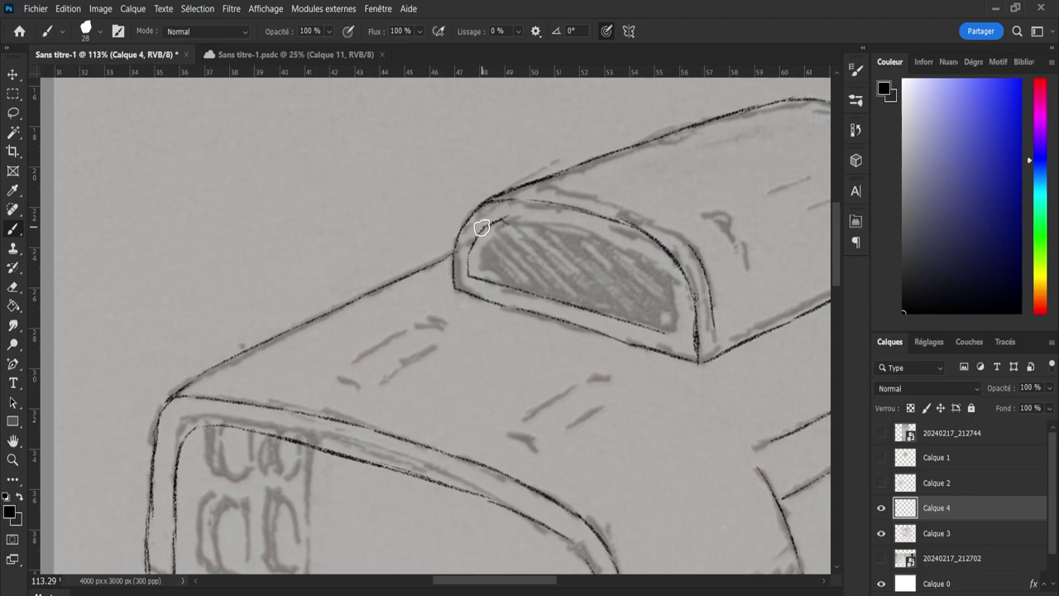
Trace the window's upper arc and right side, and clean up the outline with the eraser and brush.
mouse_move(498, 218)
mouse_down()
mouse_move(570, 229)
mouse_move(544, 224)
mouse_move(544, 234)
mouse_move(504, 219)
mouse_move(576, 231)
mouse_move(534, 233)
mouse_move(584, 230)
mouse_move(569, 230)
mouse_move(642, 258)
mouse_move(580, 232)
mouse_move(658, 274)
mouse_move(614, 271)
mouse_move(644, 260)
mouse_move(637, 255)
mouse_move(661, 289)
mouse_move(641, 255)
mouse_move(675, 300)
mouse_move(664, 276)
mouse_move(672, 326)
mouse_up()
drag(669, 284, 677, 338)
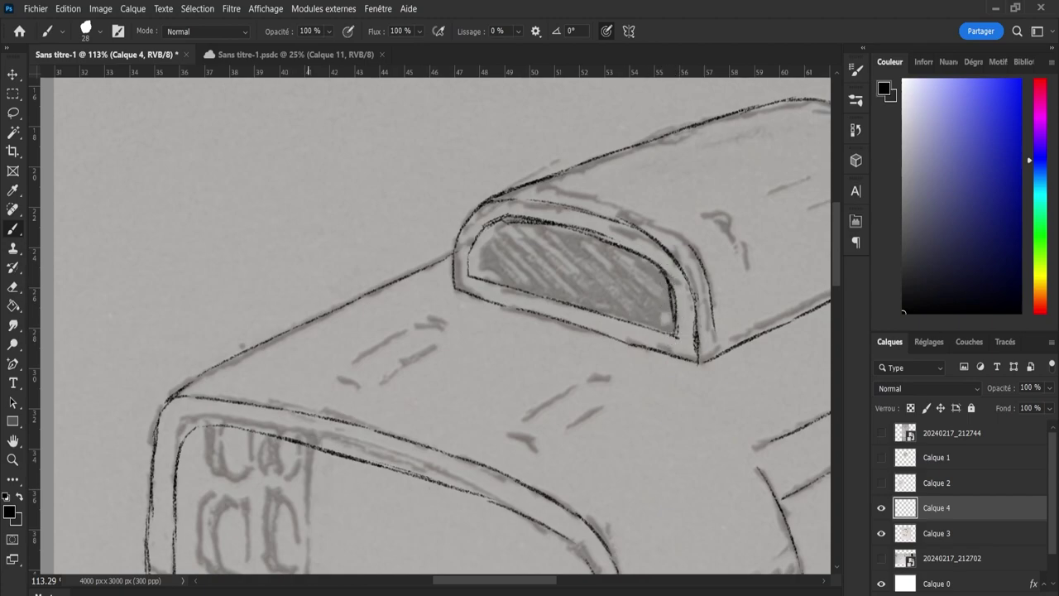
scroll(662, 313, right, 3)
key(e)
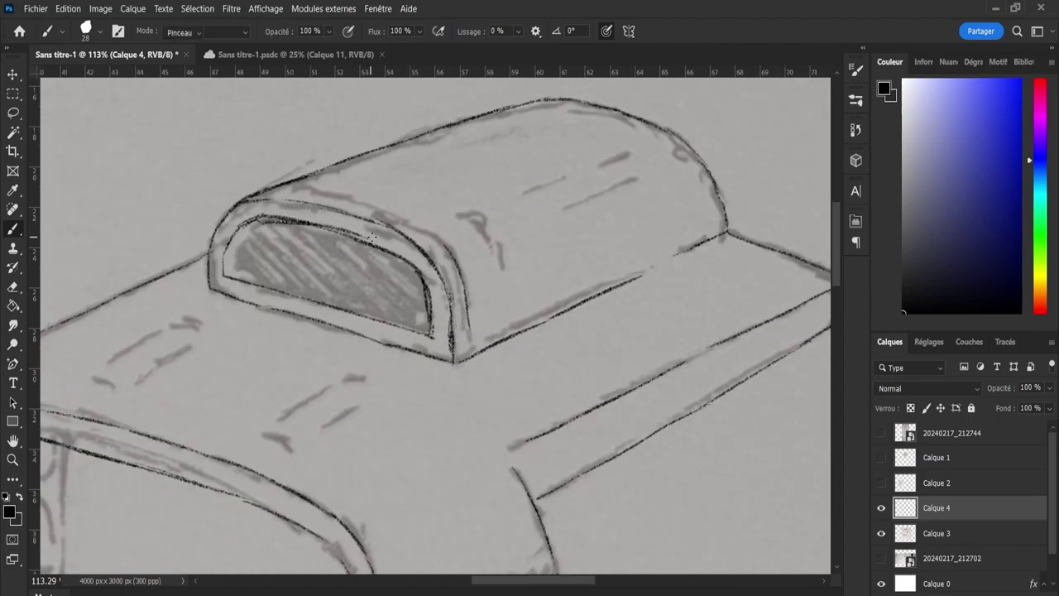
key(e)
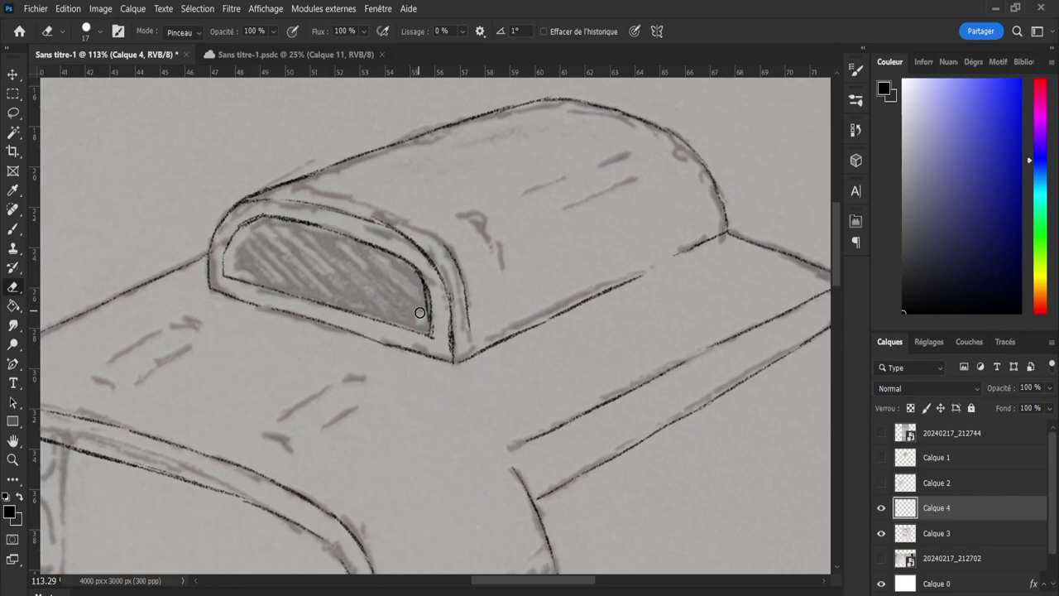
key(b)
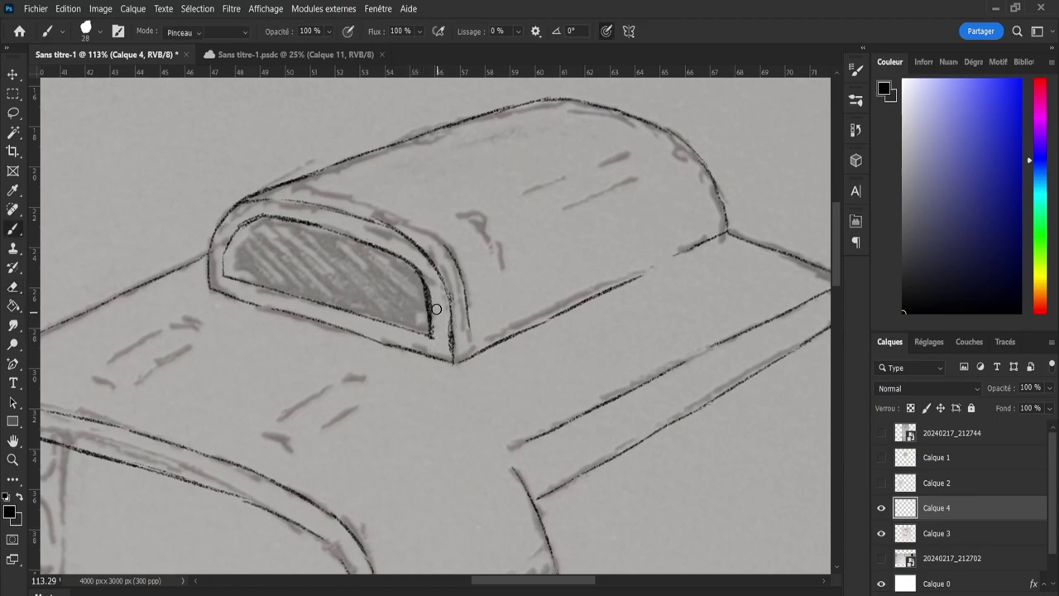
key(e)
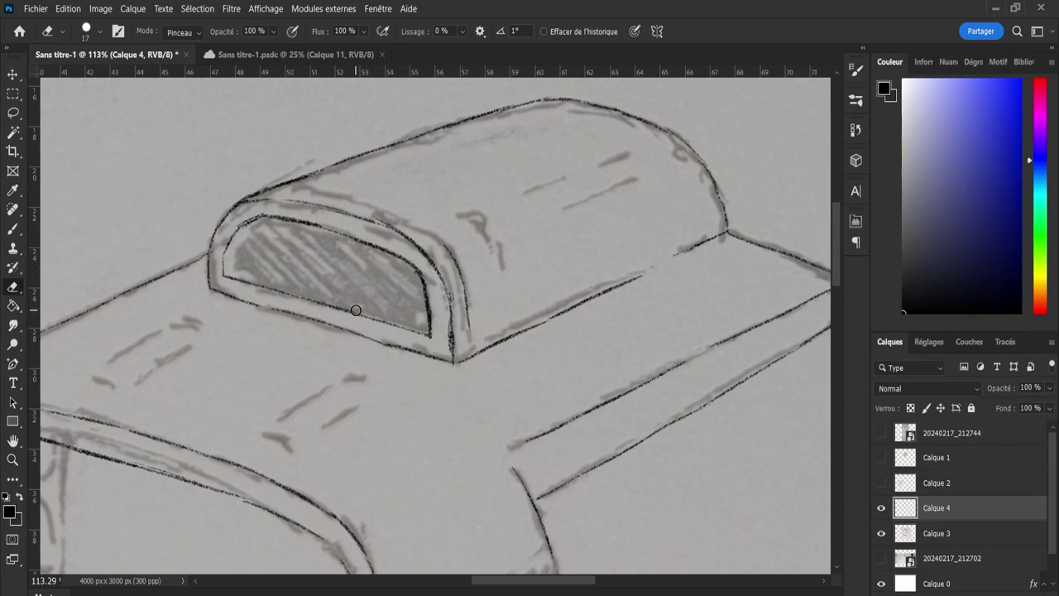
Select the whole window outline on the hood's front face with a freehand lasso selection.
key(l)
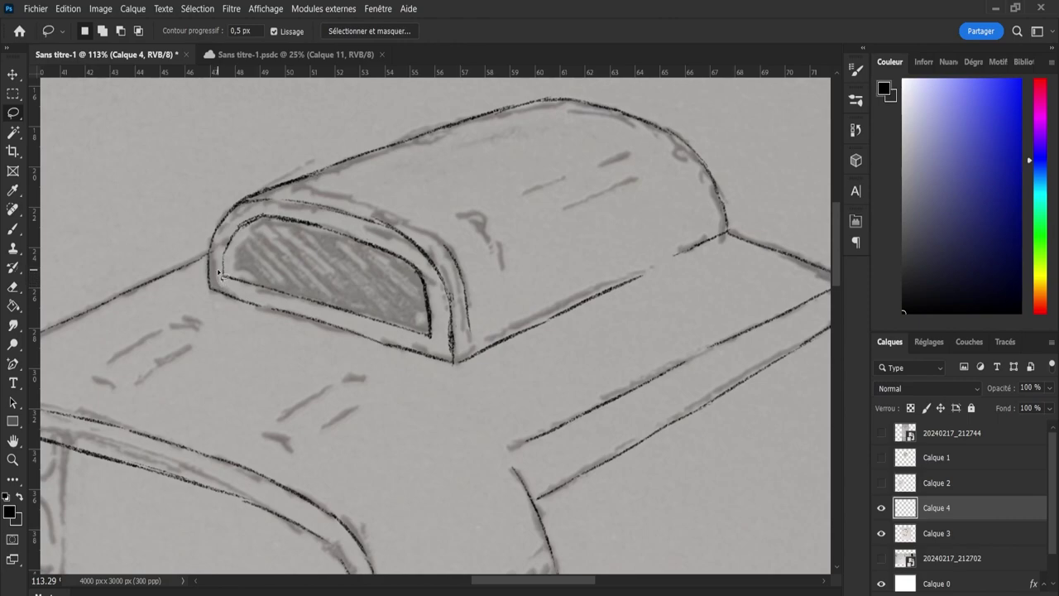
drag(218, 272, 224, 240)
mouse_move(282, 212)
mouse_down()
mouse_move(410, 256)
mouse_move(444, 324)
mouse_move(436, 346)
mouse_up()
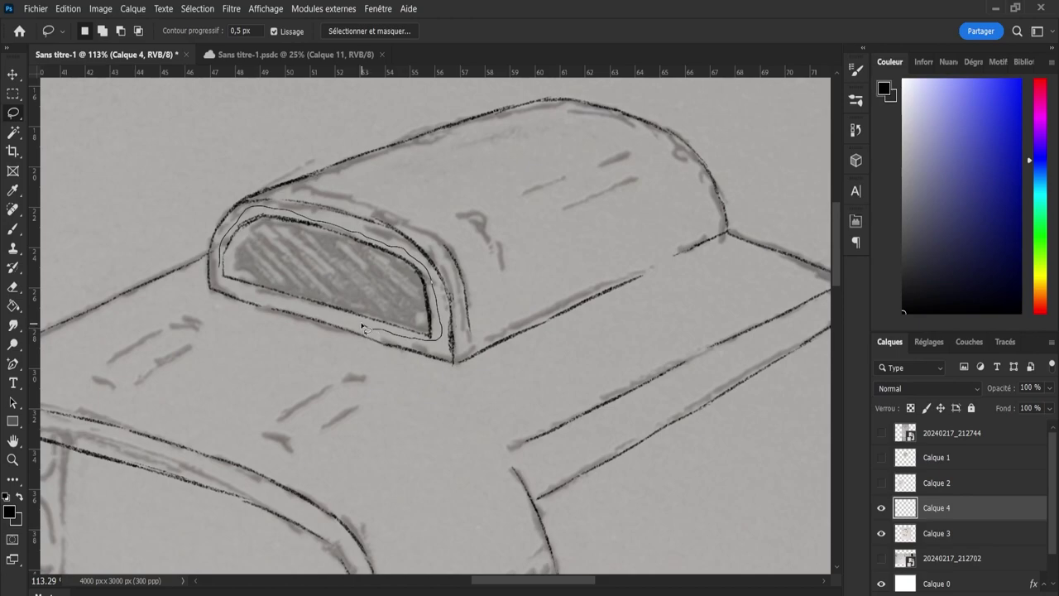
drag(317, 315, 291, 310)
drag(218, 284, 220, 275)
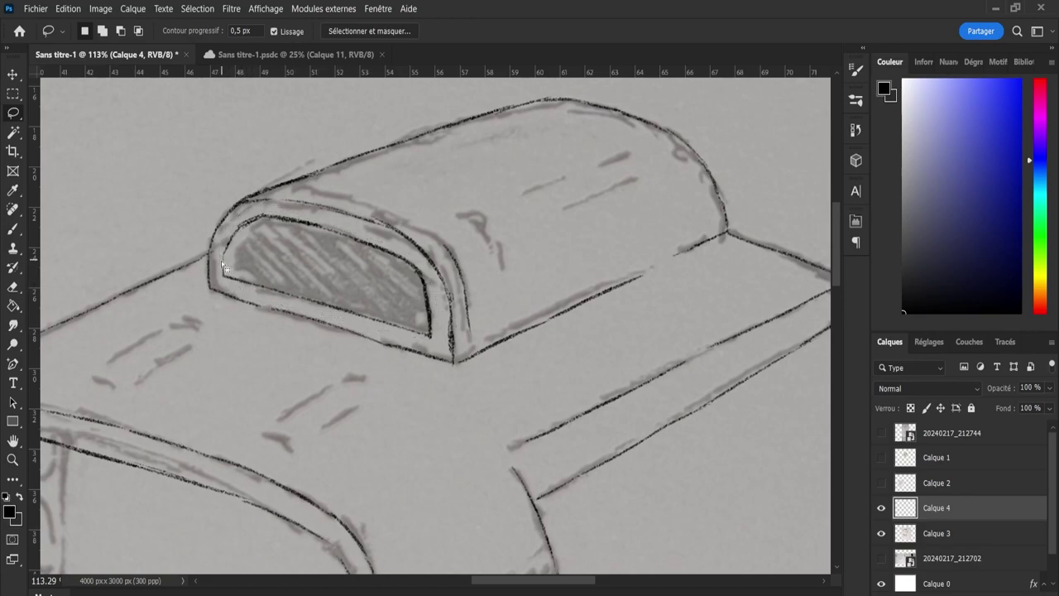
key(shift)
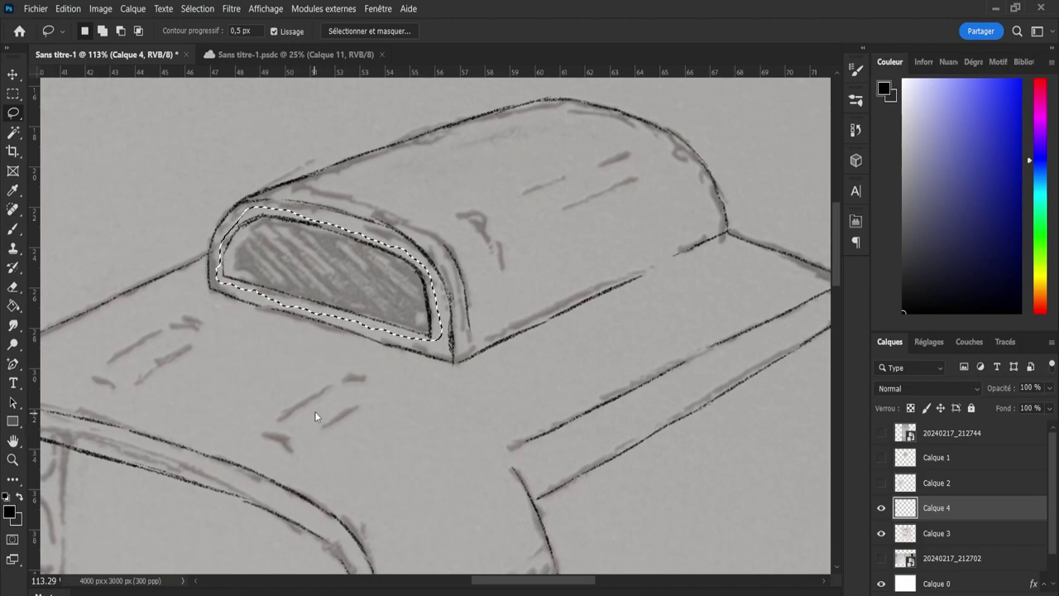
click(335, 254)
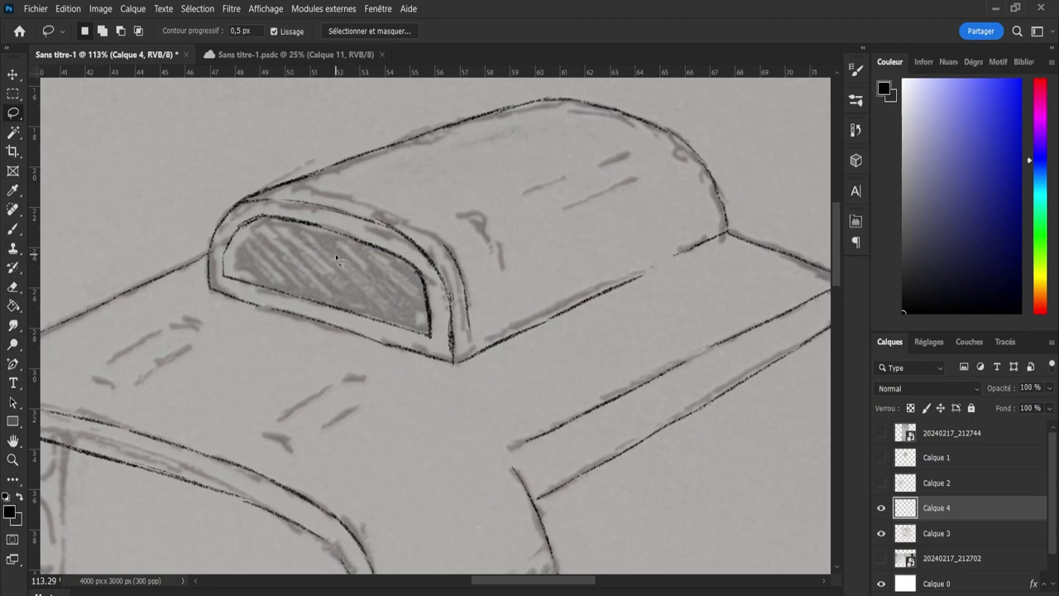
key(ctrl+z)
Free-transform the selected window outline with a horizontal skew of about 3.18° and a 0.95° rotation, and deselect it.
key(ctrl+t)
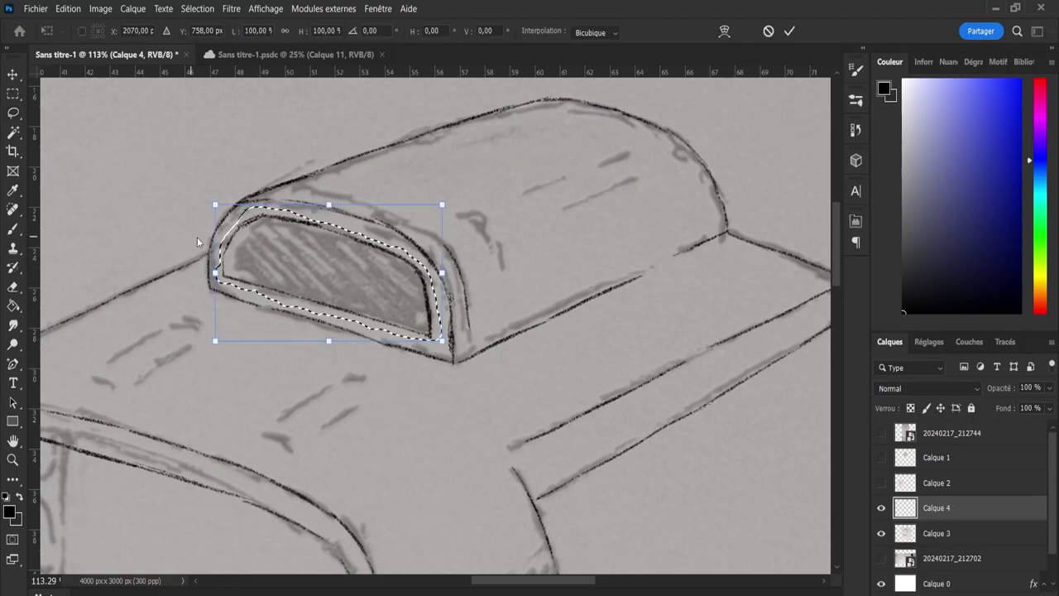
drag(215, 207, 220, 207)
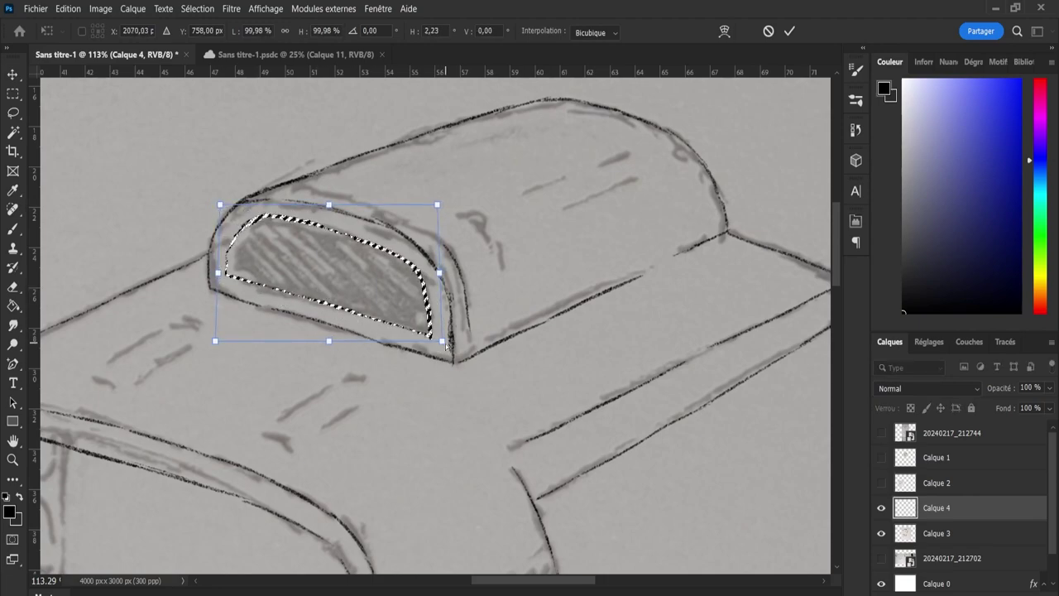
drag(445, 344, 441, 348)
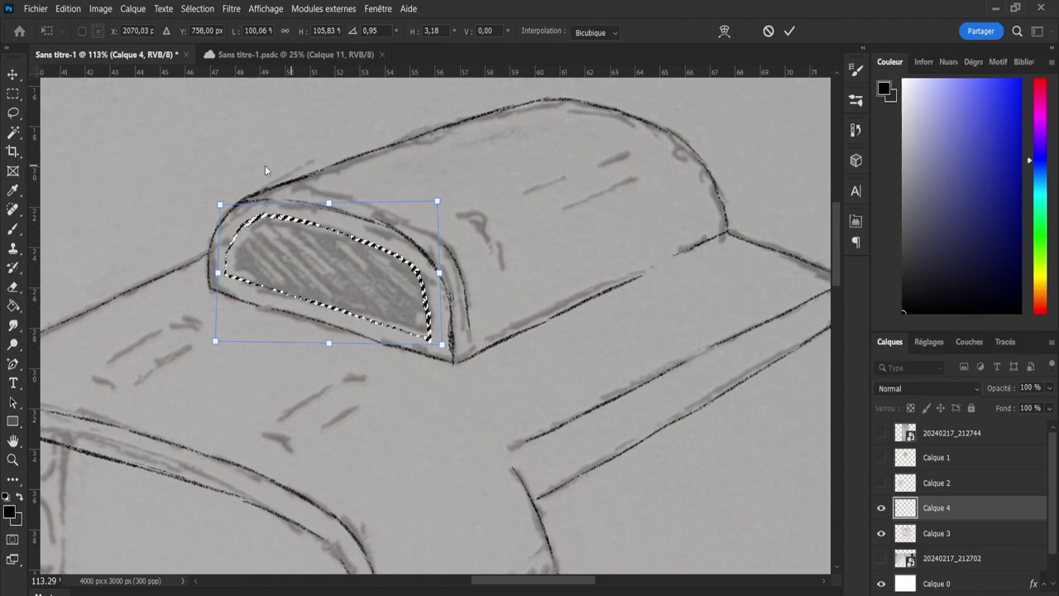
key(Return)
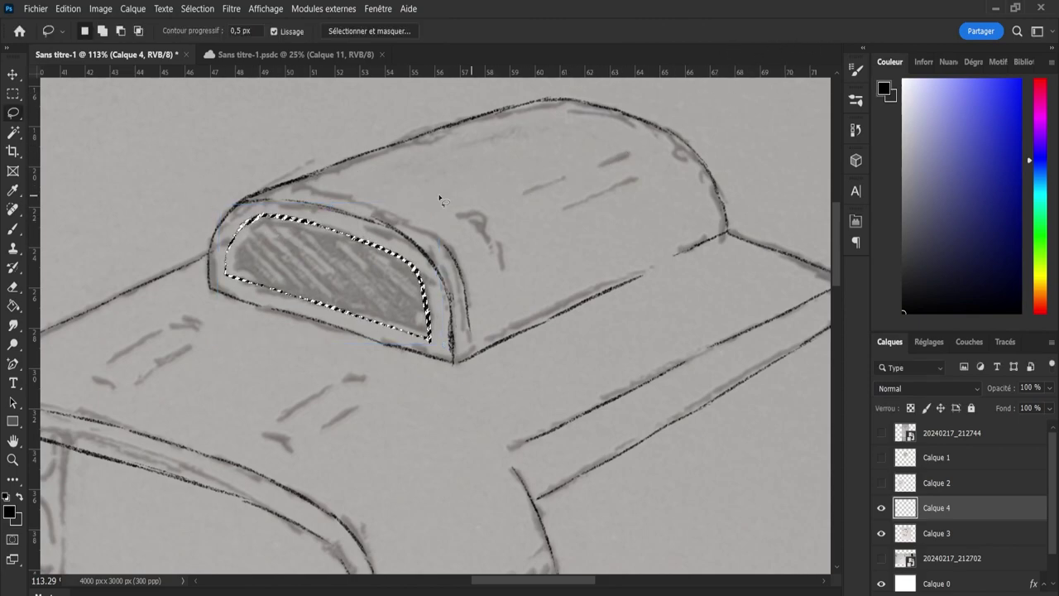
key(ctrl+d)
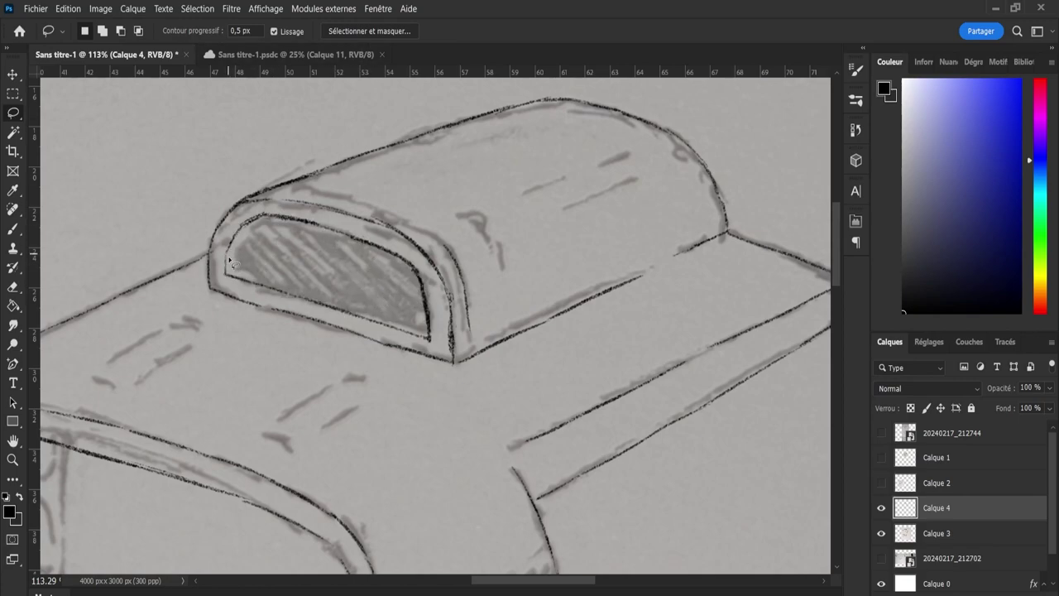
Lasso the whole window outline on the hood's front face, free-transform it to 99.98% scale, and deselect it.
mouse_move(248, 223)
mouse_down()
mouse_move(321, 227)
mouse_move(415, 273)
mouse_move(435, 301)
mouse_up()
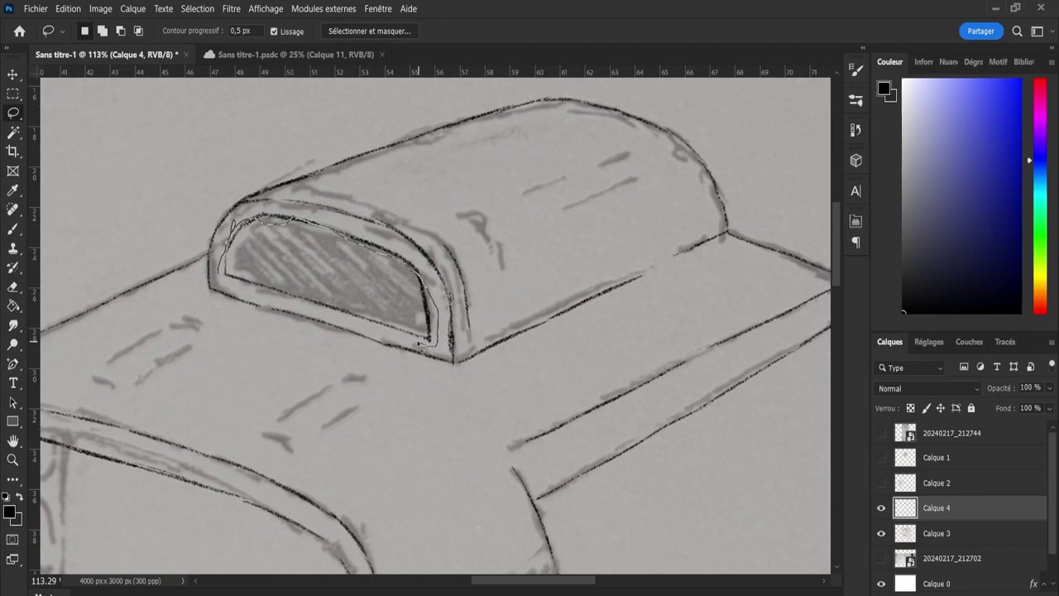
drag(420, 343, 386, 337)
drag(217, 283, 216, 281)
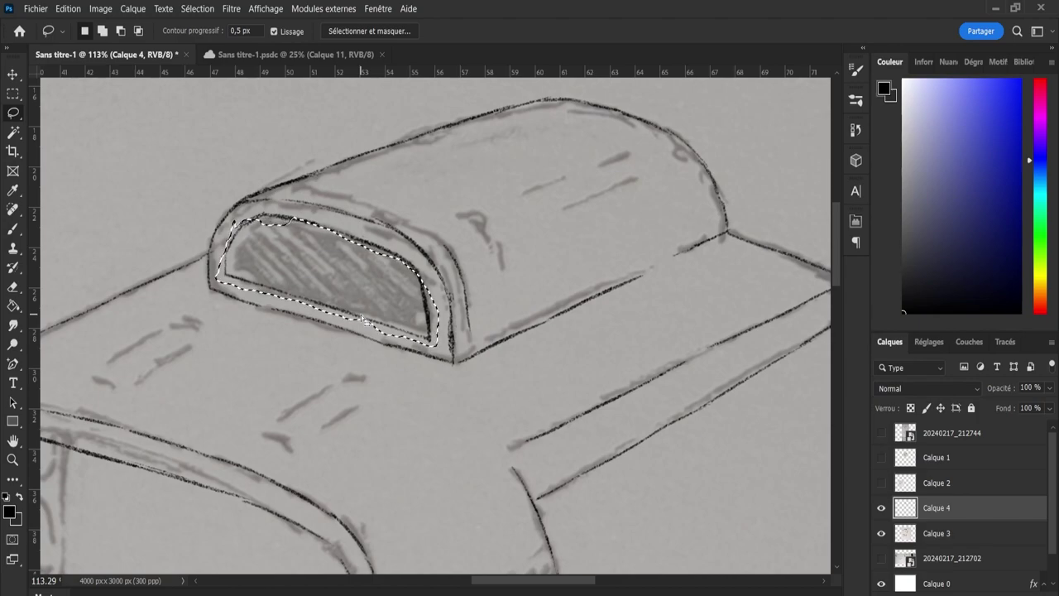
key(shift)
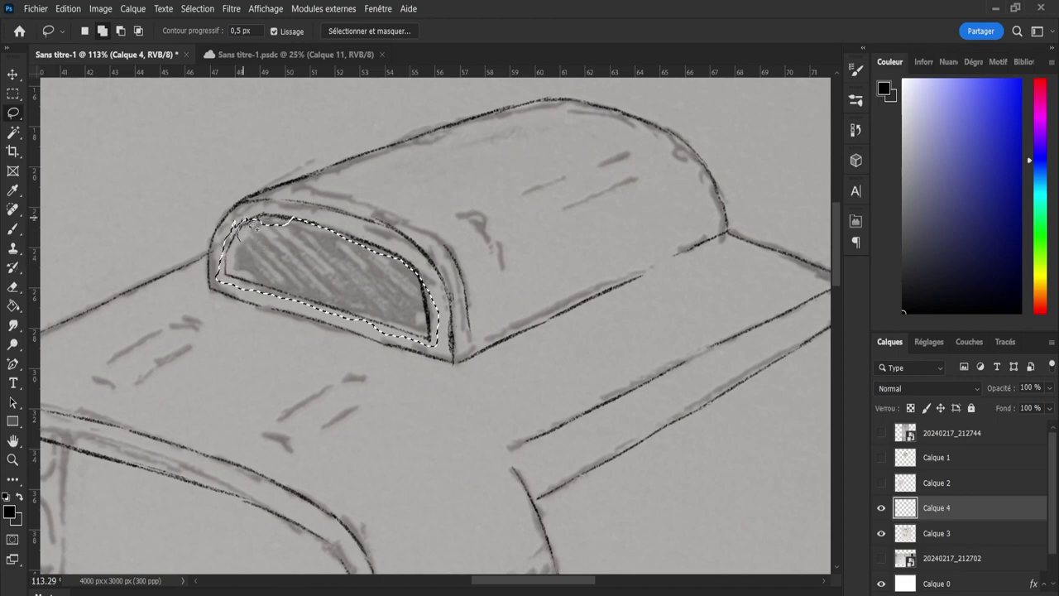
mouse_move(274, 231)
mouse_down()
mouse_move(245, 232)
mouse_move(278, 220)
mouse_move(293, 236)
mouse_move(256, 228)
mouse_move(300, 226)
mouse_move(252, 220)
mouse_move(282, 214)
mouse_move(306, 231)
mouse_move(340, 226)
mouse_move(383, 255)
mouse_move(367, 239)
mouse_move(398, 290)
mouse_move(388, 255)
mouse_move(423, 277)
mouse_move(419, 296)
mouse_move(390, 259)
mouse_move(419, 265)
mouse_move(436, 296)
mouse_move(357, 252)
mouse_move(411, 281)
mouse_up()
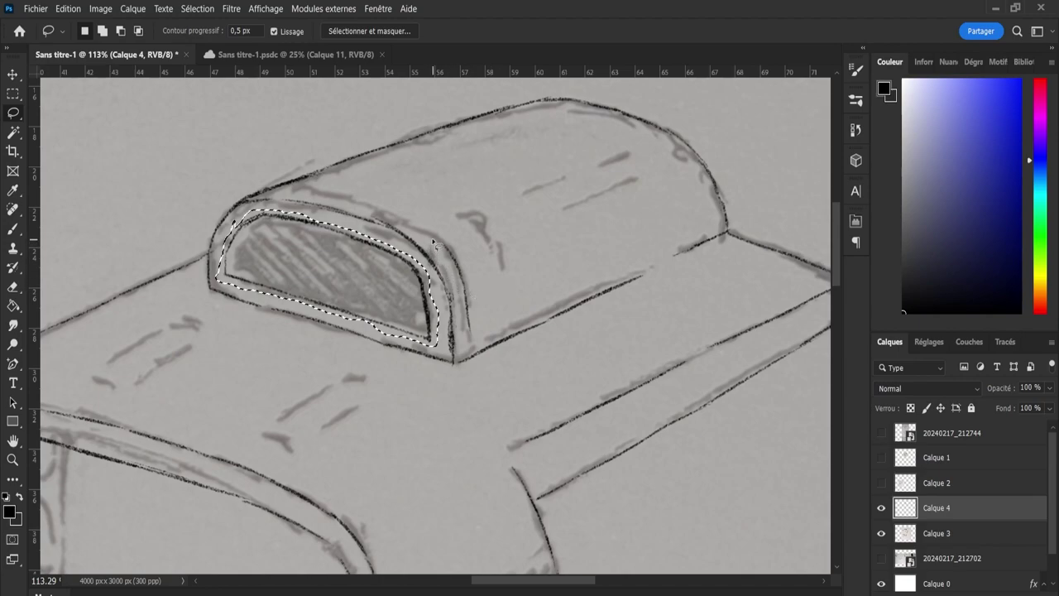
key(ctrl+t)
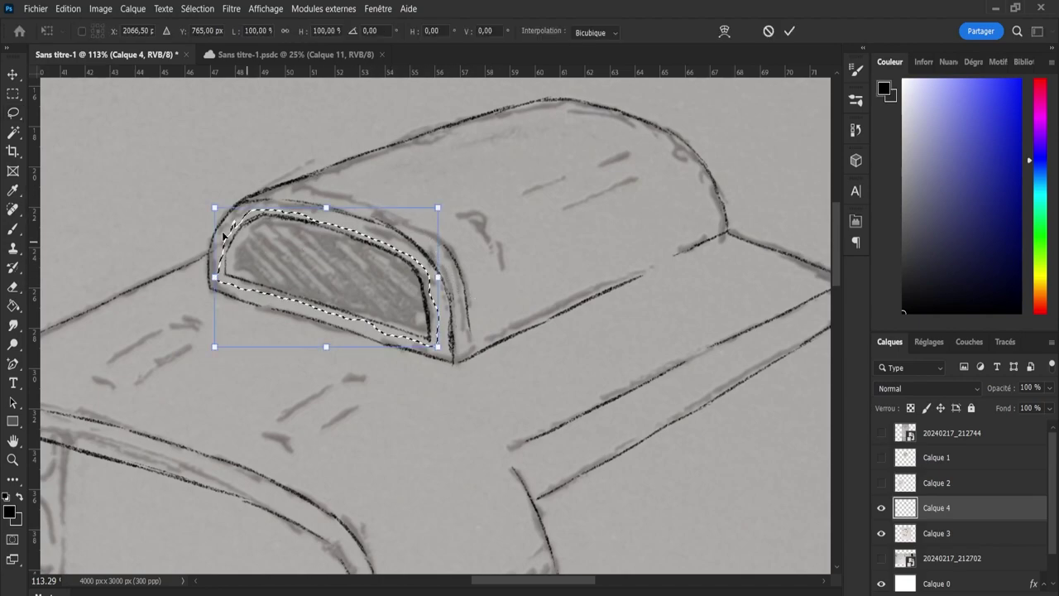
drag(213, 206, 214, 208)
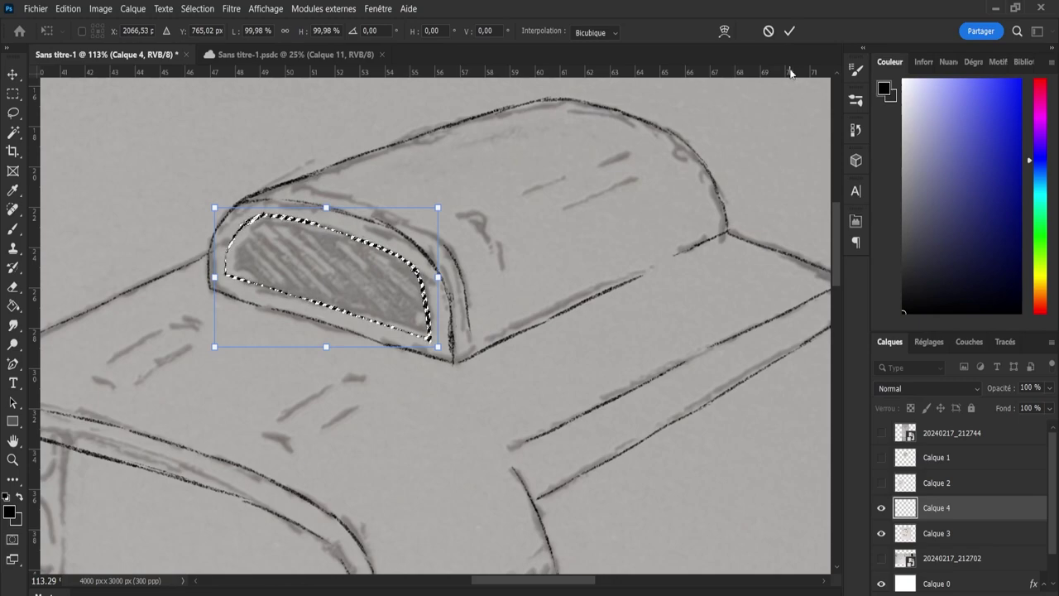
click(790, 31)
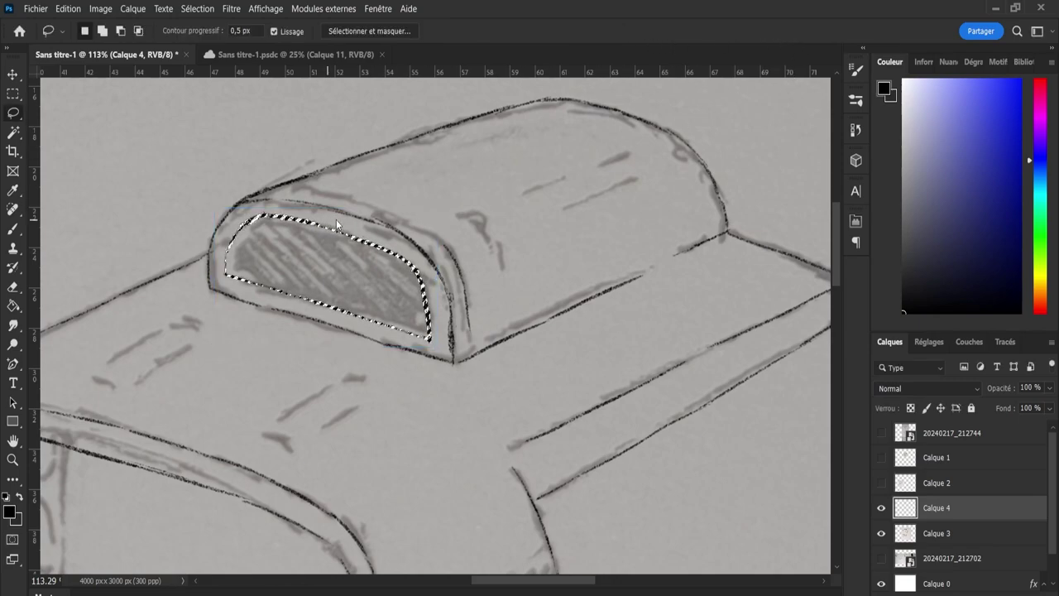
key(ctrl+d)
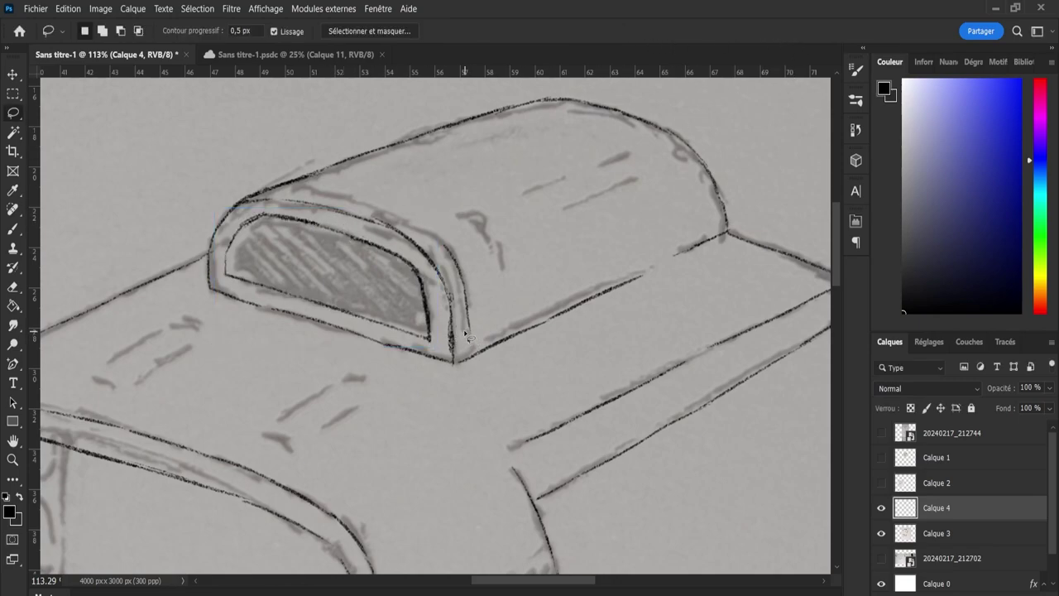
Restore the window outline selection, copy it to a new layer, and scale the copy to about 92%.
key(ctrl+shift+d)
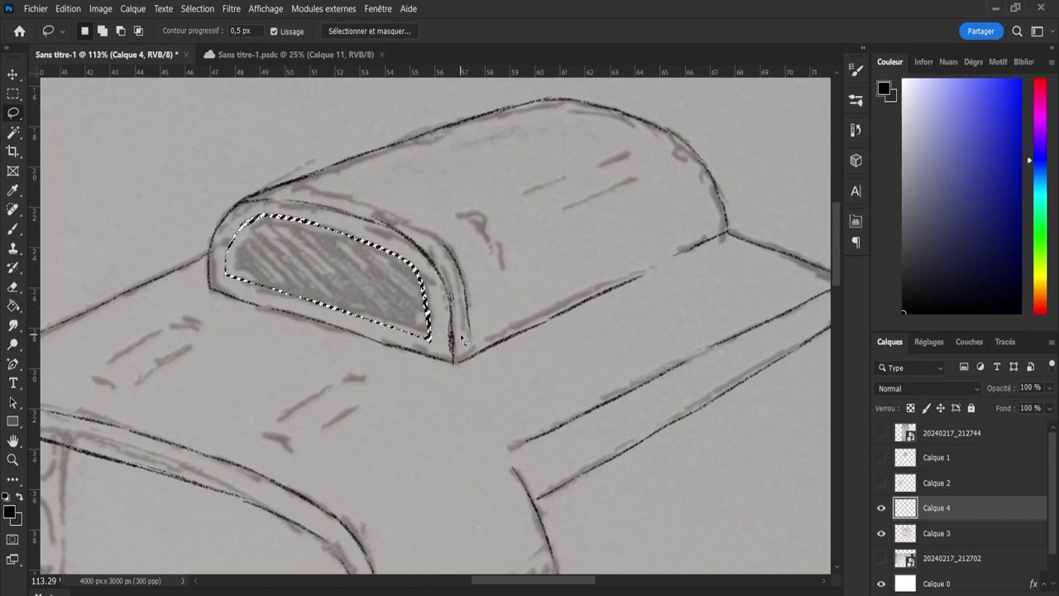
key(ctrl+j)
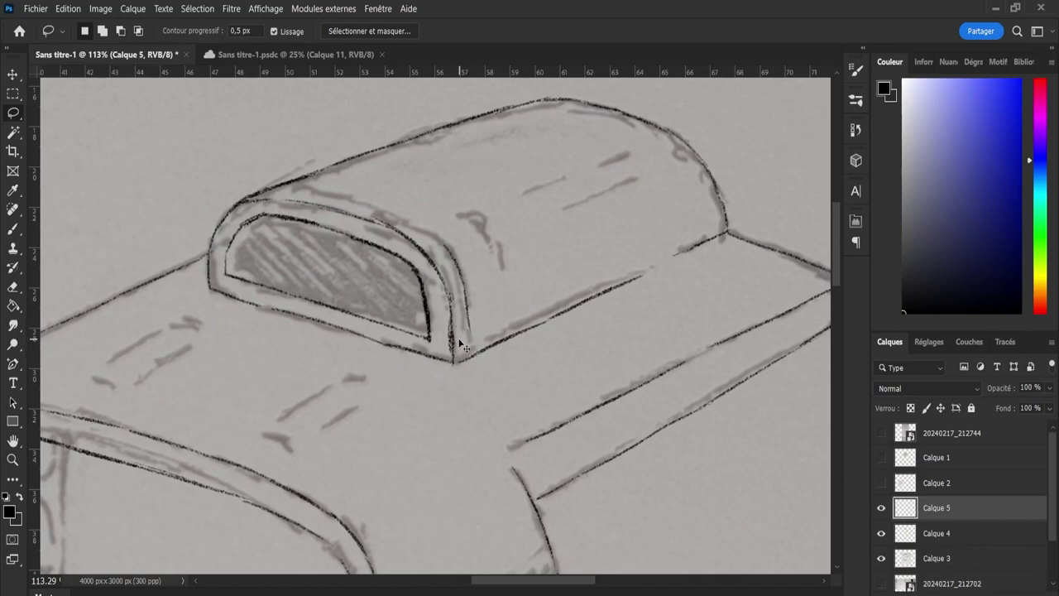
key(ctrl+t)
mouse_move(328, 341)
mouse_down()
mouse_move(363, 292)
mouse_move(360, 302)
mouse_up()
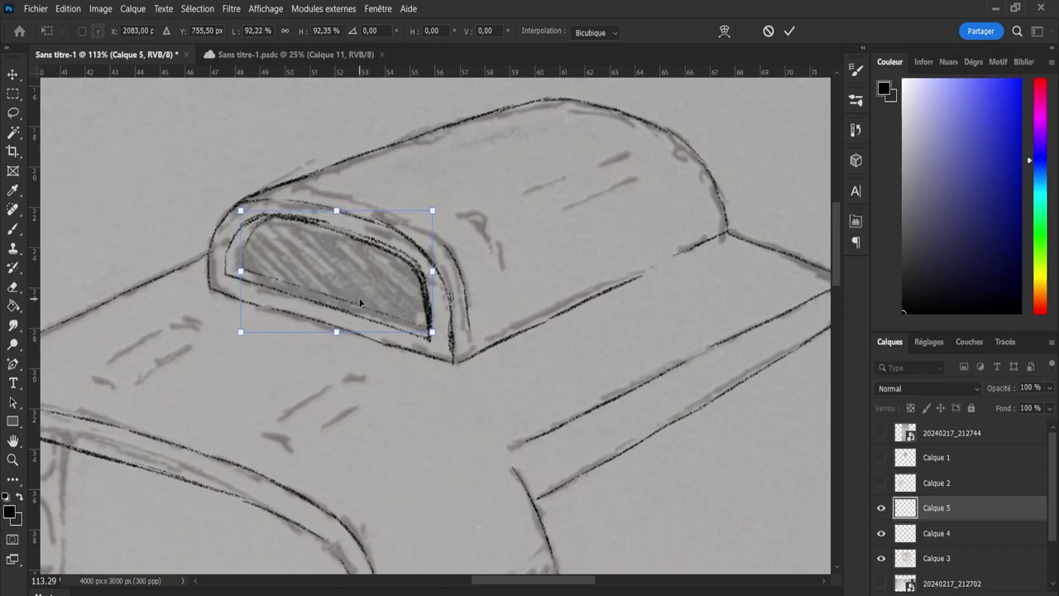
Nudge the scaled window outline copy 10 px left inside the original outline and apply the transform.
key(Left)
key(Left)
key(Left)
key(Left)
key(Left)
key(Left)
key(Left)
key(Left)
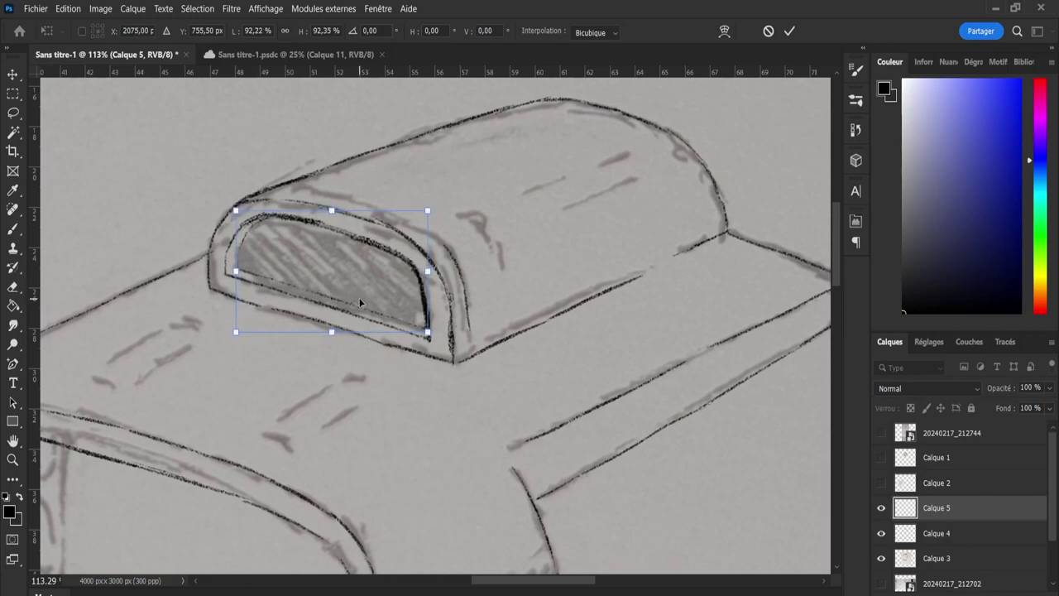
key(Left)
key(Left)
key(Return)
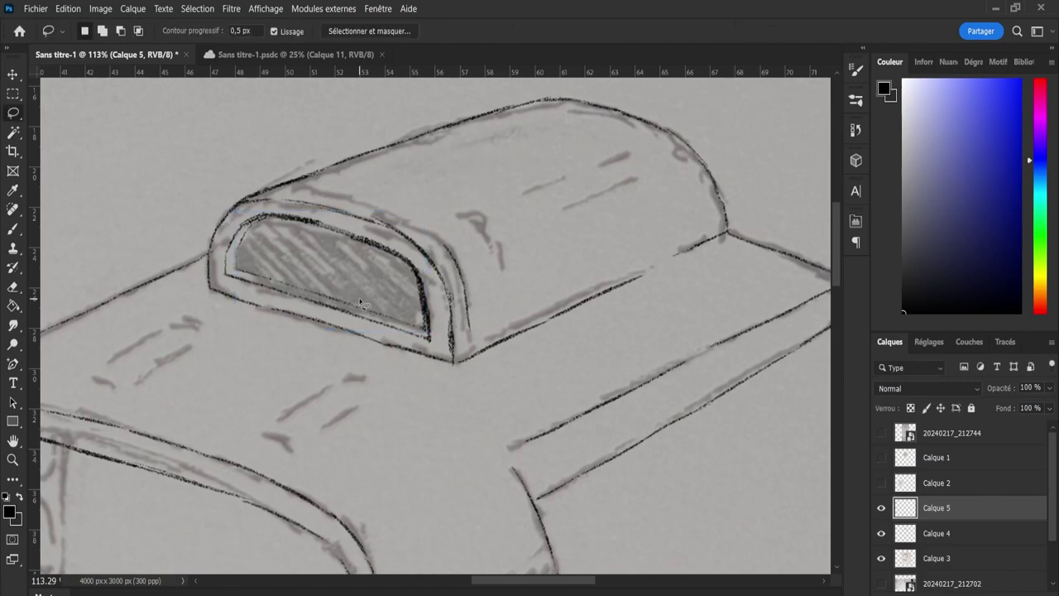
Erase the inner window outline where it crowds the outer arc and retrace its bottom edge with the brush.
key(e)
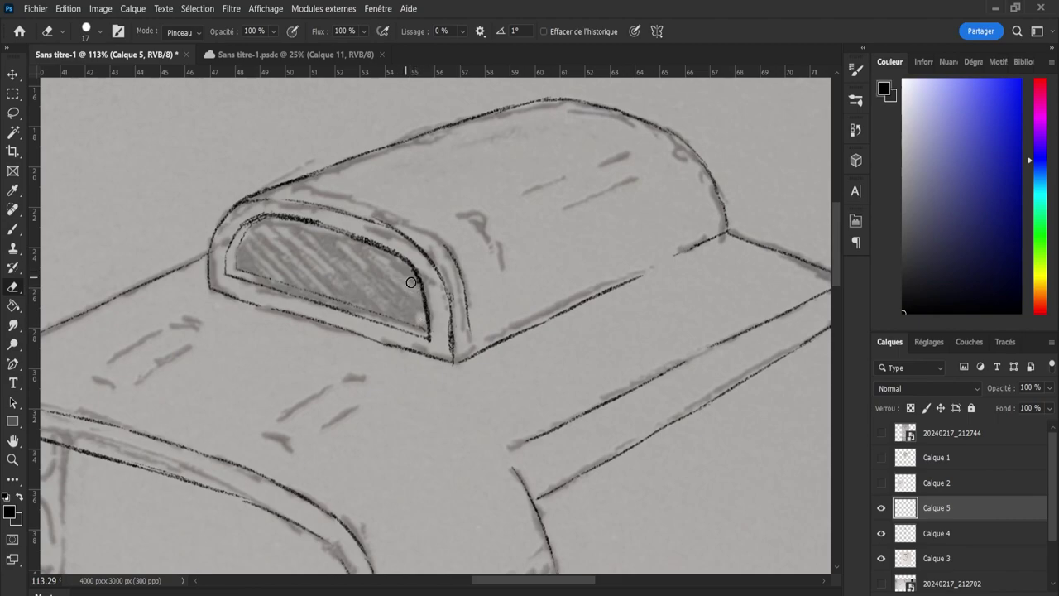
drag(330, 234, 280, 217)
key(b)
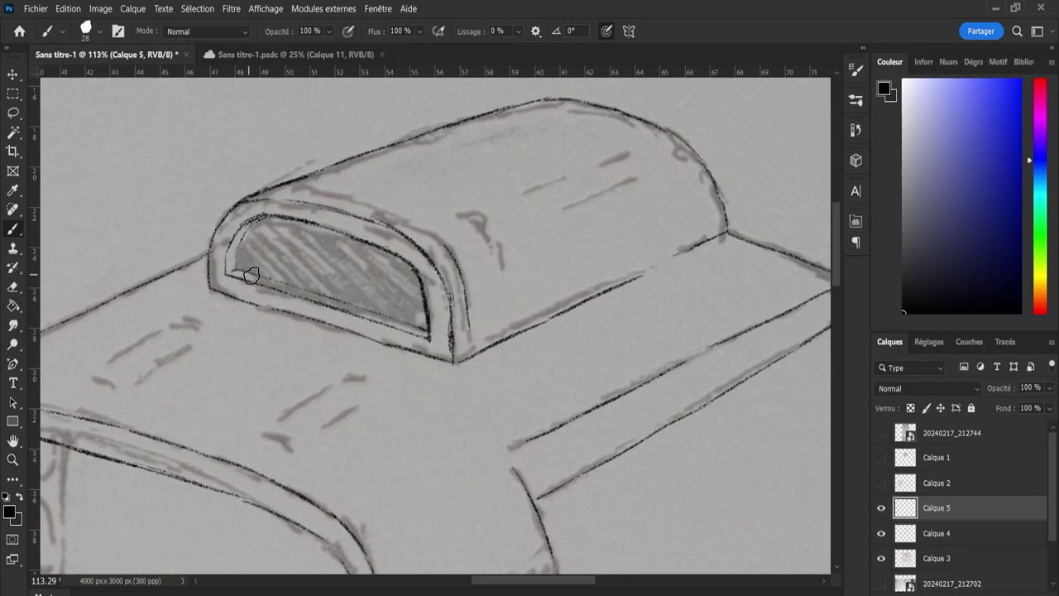
drag(250, 275, 324, 298)
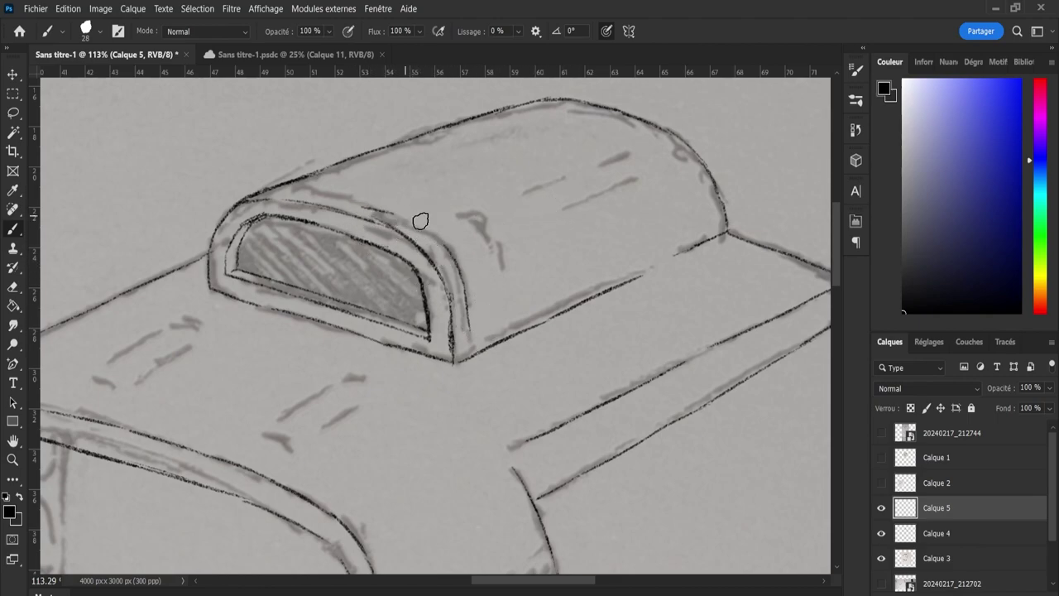
Trace the outer arc of the hood's front rim, from the top edge toward its curved corner.
drag(346, 202, 394, 216)
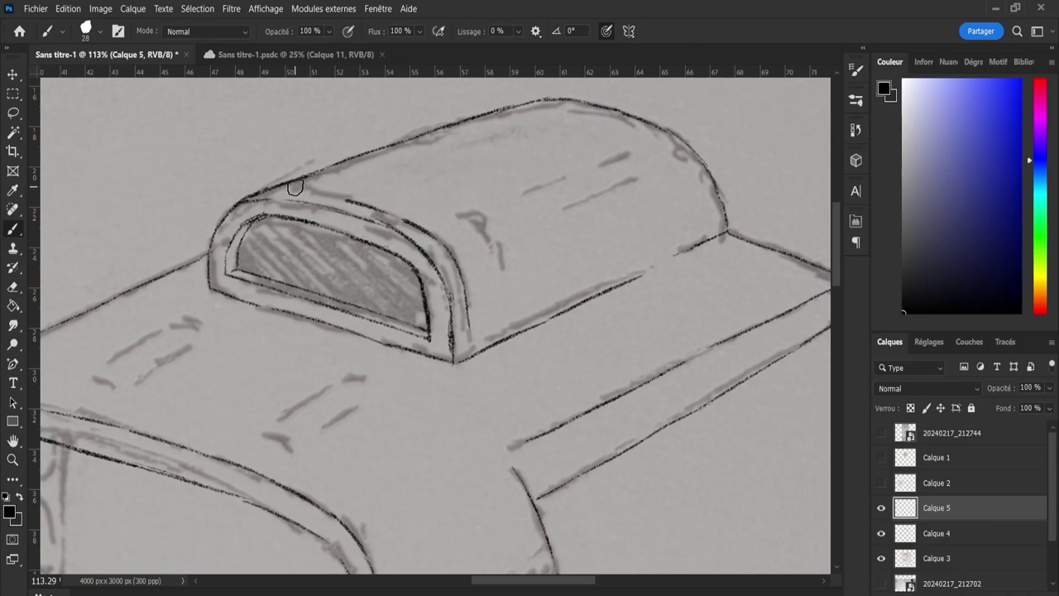
drag(294, 187, 346, 201)
drag(323, 199, 290, 190)
drag(276, 188, 323, 198)
key(ctrl+z)
Trace the short curved shading mark on the hood's side, just behind the front rim.
drag(471, 217, 490, 243)
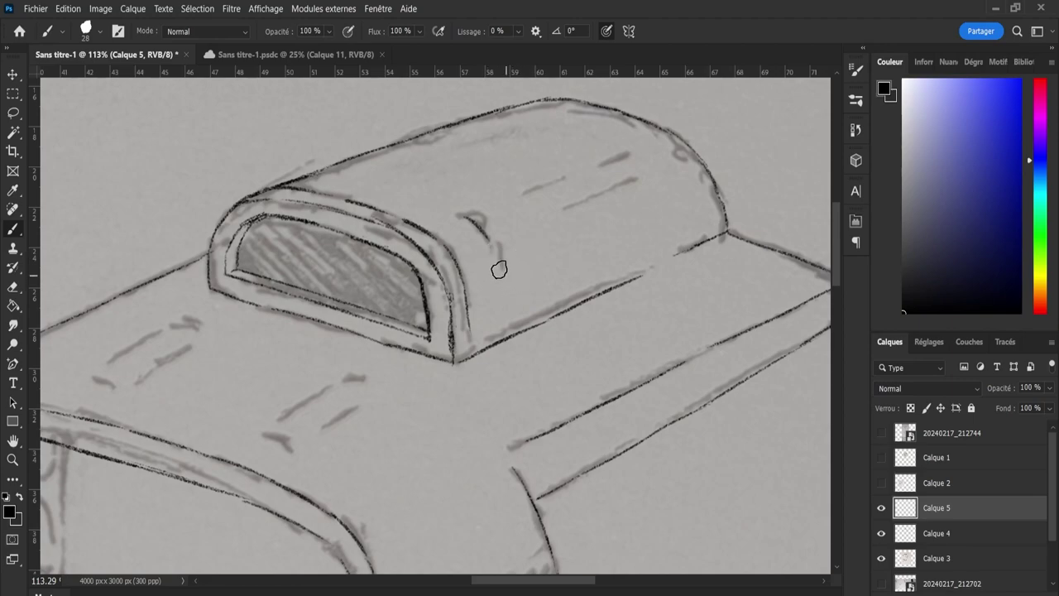
drag(497, 240, 503, 267)
key(ctrl+z)
Try repeatedly to trace the upper shading line on the hood's curved surface with the brush.
mouse_move(507, 205)
mouse_down()
mouse_move(660, 143)
mouse_move(629, 153)
mouse_up()
key(ctrl+z)
key(ctrl+z)
drag(520, 197, 666, 134)
key(ctrl+z)
drag(520, 199, 669, 132)
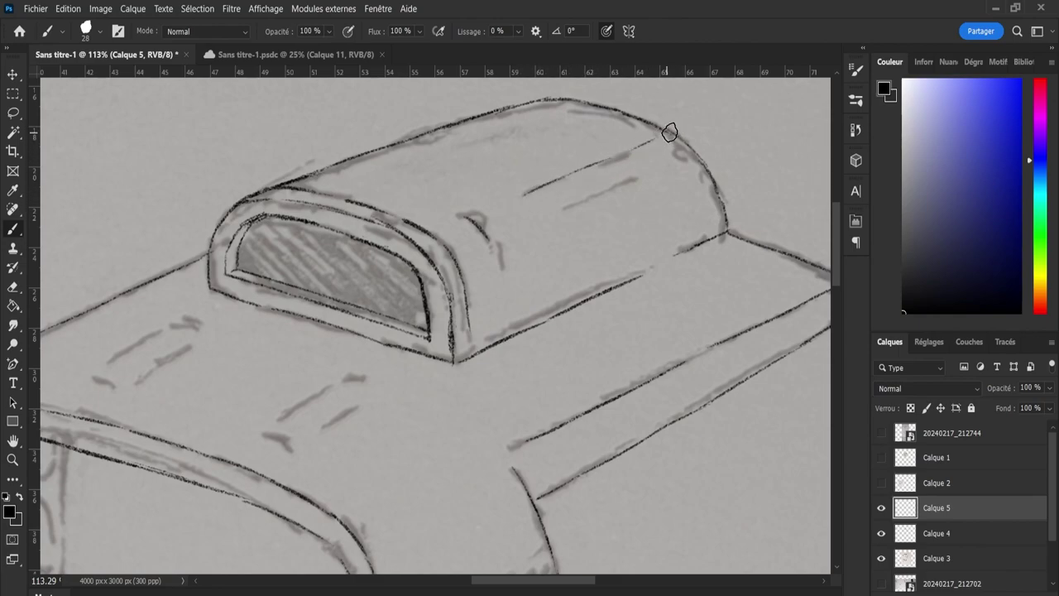
key(ctrl+z)
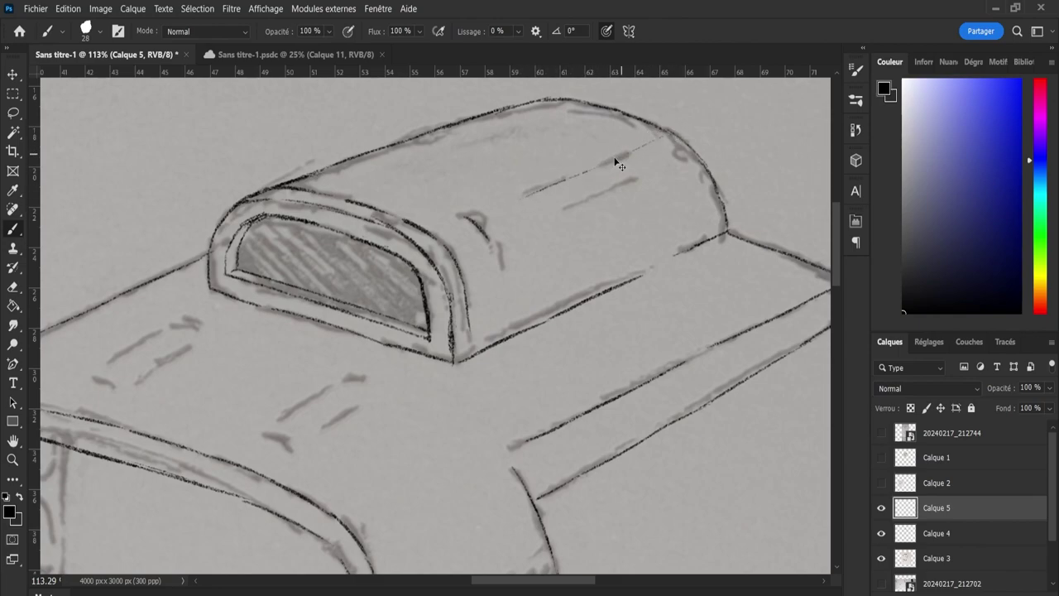
key(ctrl+z)
drag(531, 193, 662, 136)
key(ctrl+z)
drag(532, 193, 590, 172)
key(ctrl+z)
drag(551, 182, 607, 159)
key(ctrl+z)
drag(521, 198, 643, 137)
key(ctrl+z)
mouse_move(517, 203)
mouse_down()
mouse_move(609, 159)
mouse_move(542, 189)
mouse_move(564, 175)
mouse_up()
key(ctrl+z)
key(ctrl+z)
drag(521, 193, 565, 175)
key(ctrl+z)
drag(558, 180, 626, 154)
drag(551, 177, 638, 151)
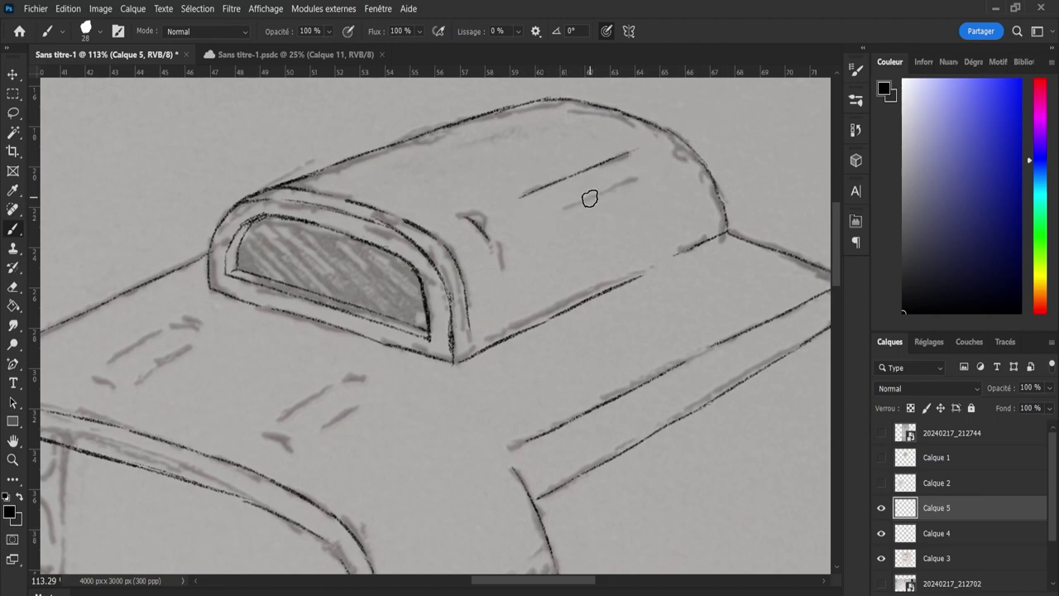
drag(574, 206, 638, 177)
key(ctrl+z)
key(e)
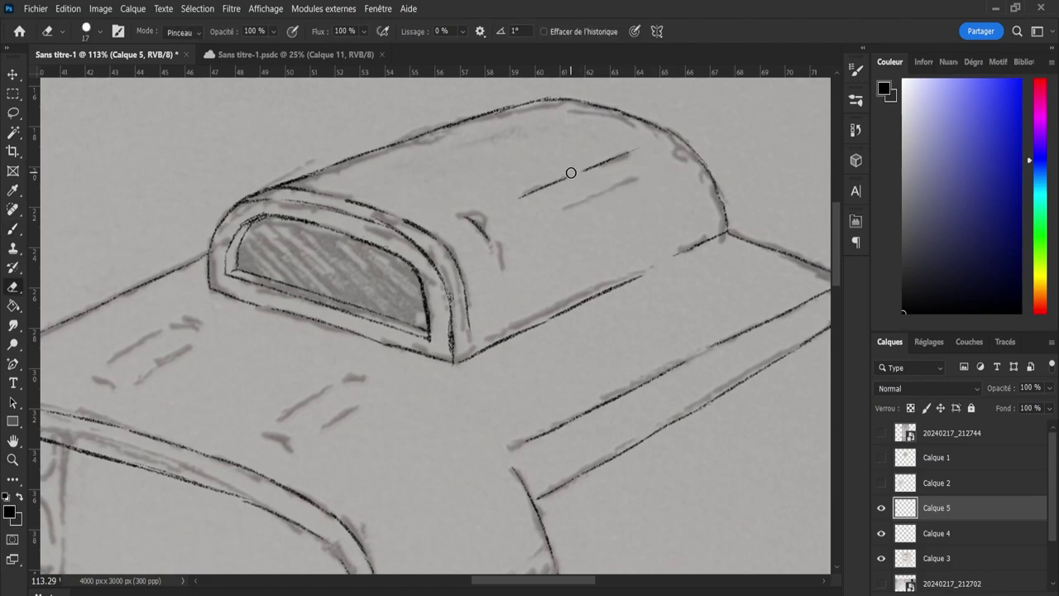
key(b)
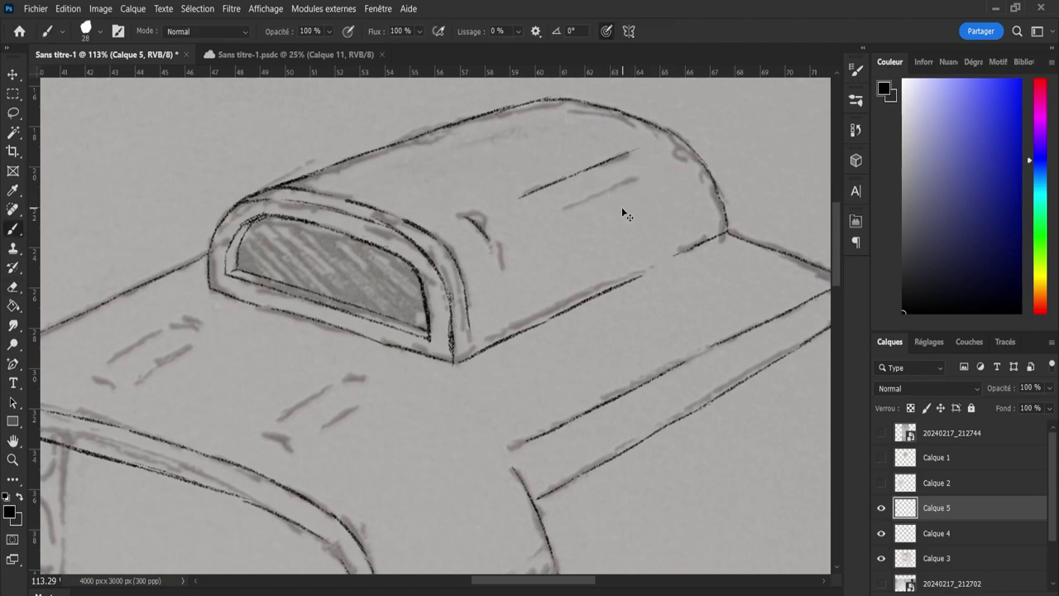
key(ctrl+z)
drag(521, 199, 615, 161)
key(ctrl+z)
Trace the two parallel shading lines on the hood's curved surface.
mouse_move(526, 196)
mouse_down()
mouse_move(671, 138)
mouse_move(630, 153)
mouse_up()
drag(565, 207, 621, 187)
drag(566, 207, 635, 177)
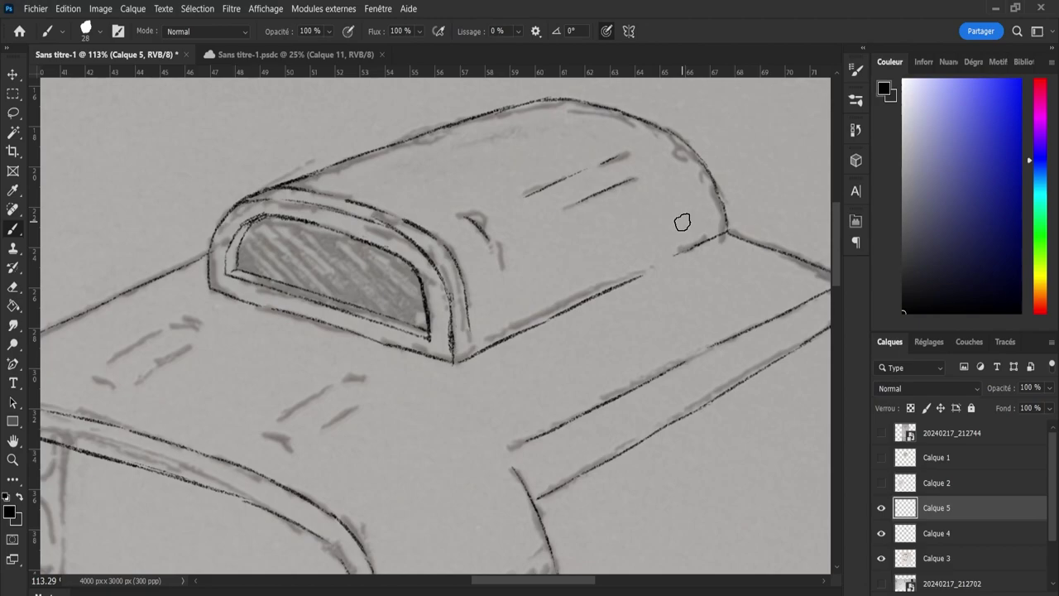
Merge the layers Calque 5 and Calque 4 into a single line-art layer.
drag(838, 255, 843, 264)
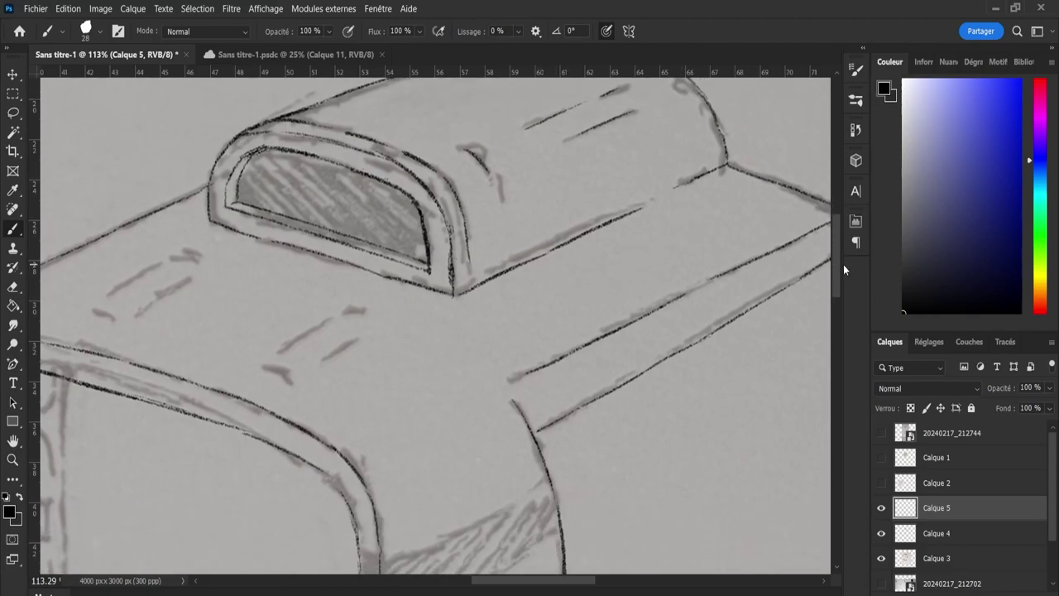
key(z)
drag(718, 402, 700, 389)
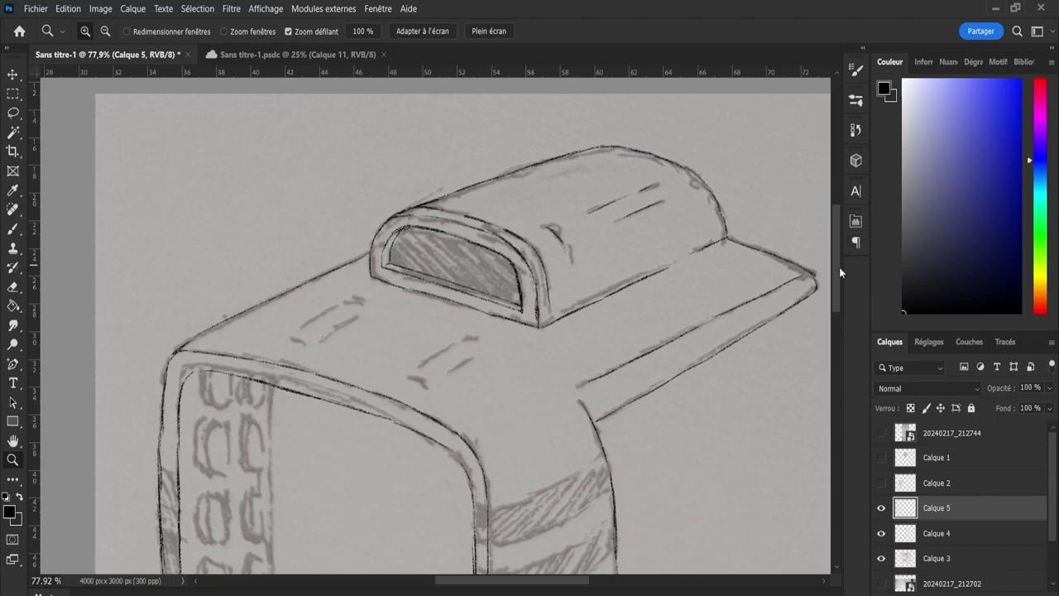
mouse_move(839, 268)
mouse_down()
mouse_move(835, 329)
mouse_move(839, 321)
mouse_up()
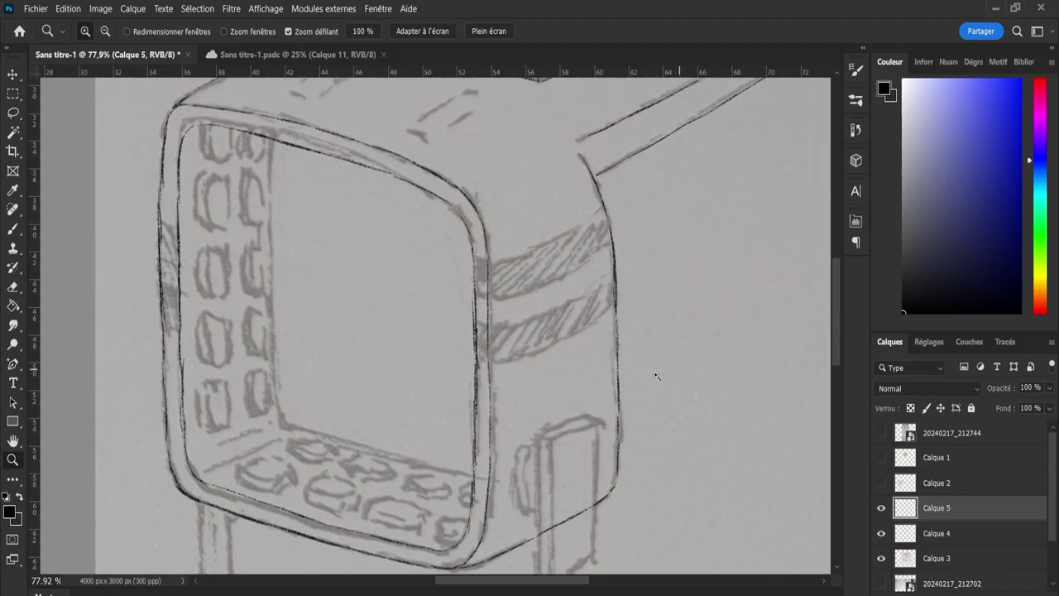
key(e)
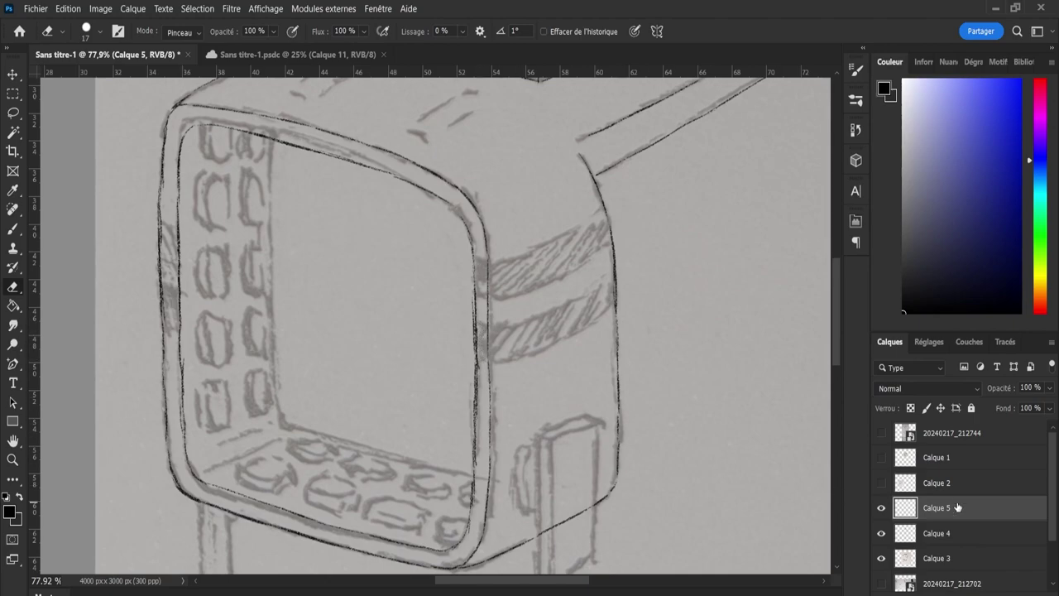
shift+click(937, 536)
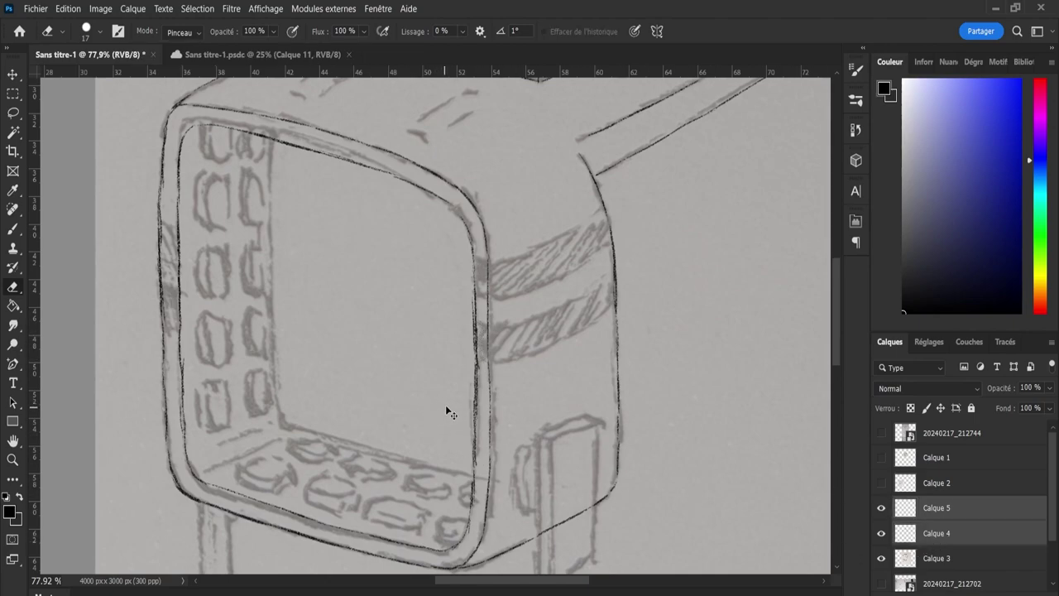
key(ctrl+e)
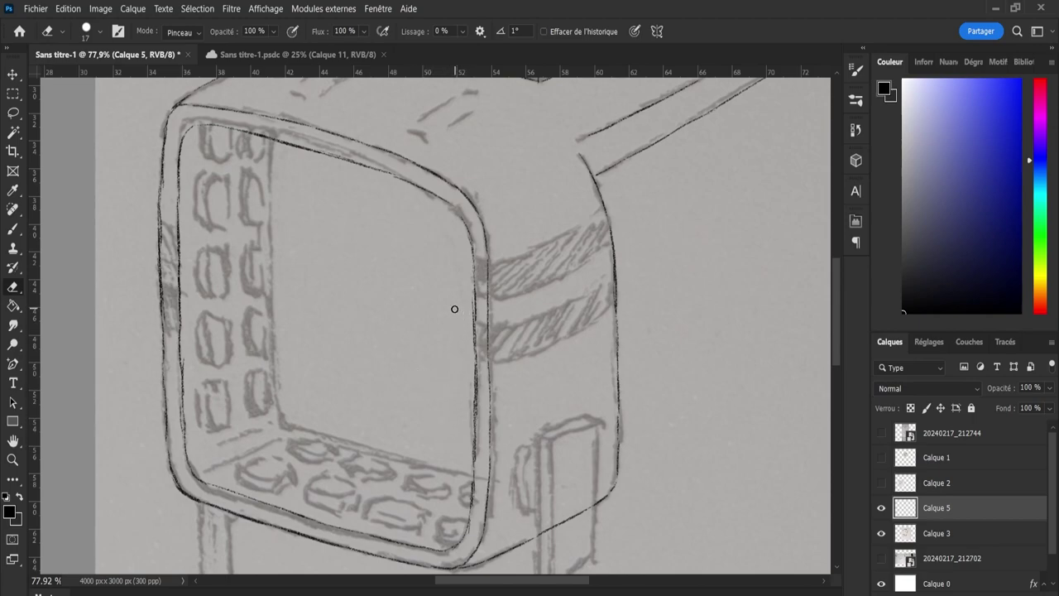
Lasso the window's inner right edge line, stretch it to 101.45% height and shift it 2 px to the left.
key(l)
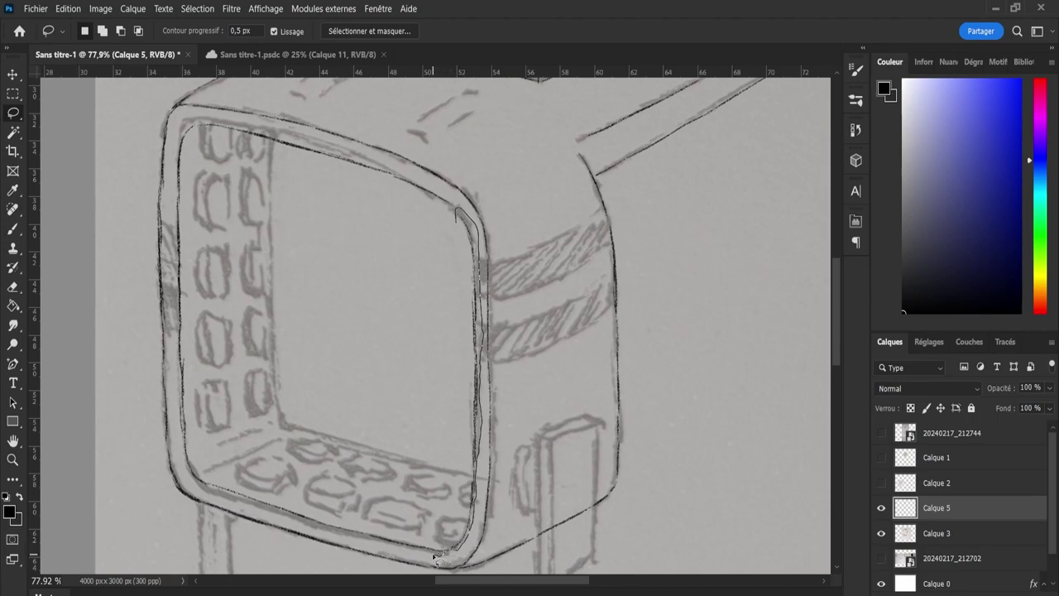
mouse_move(434, 560)
mouse_down()
mouse_move(451, 407)
mouse_move(447, 325)
mouse_up()
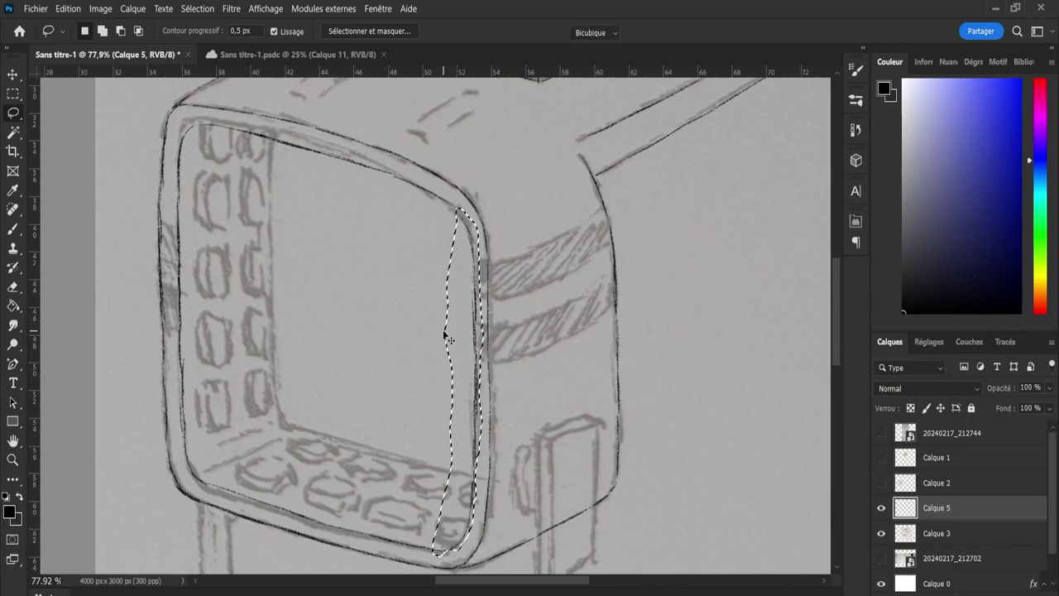
key(ctrl+t)
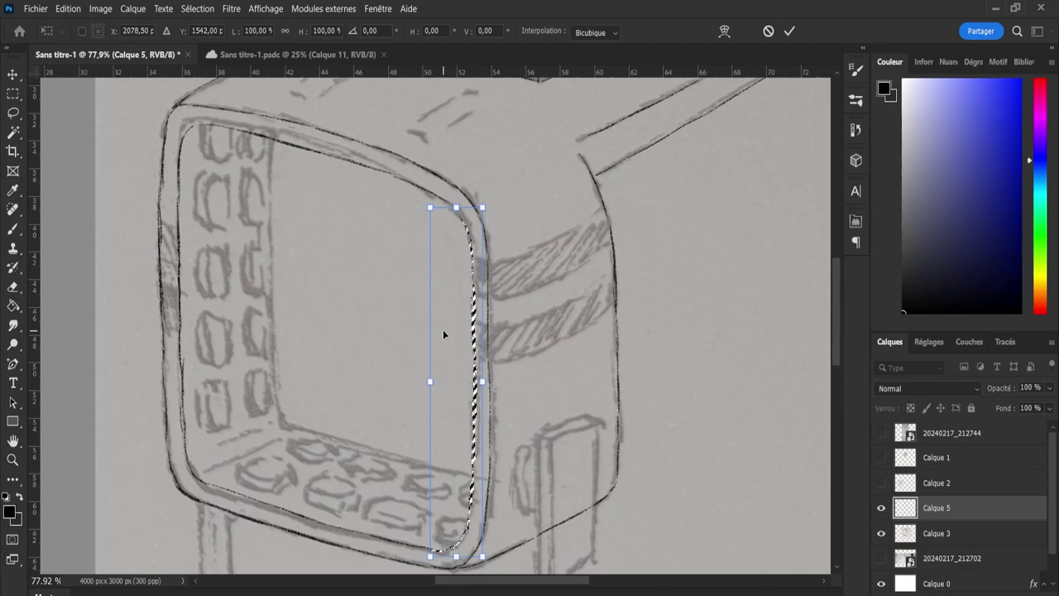
key(Left)
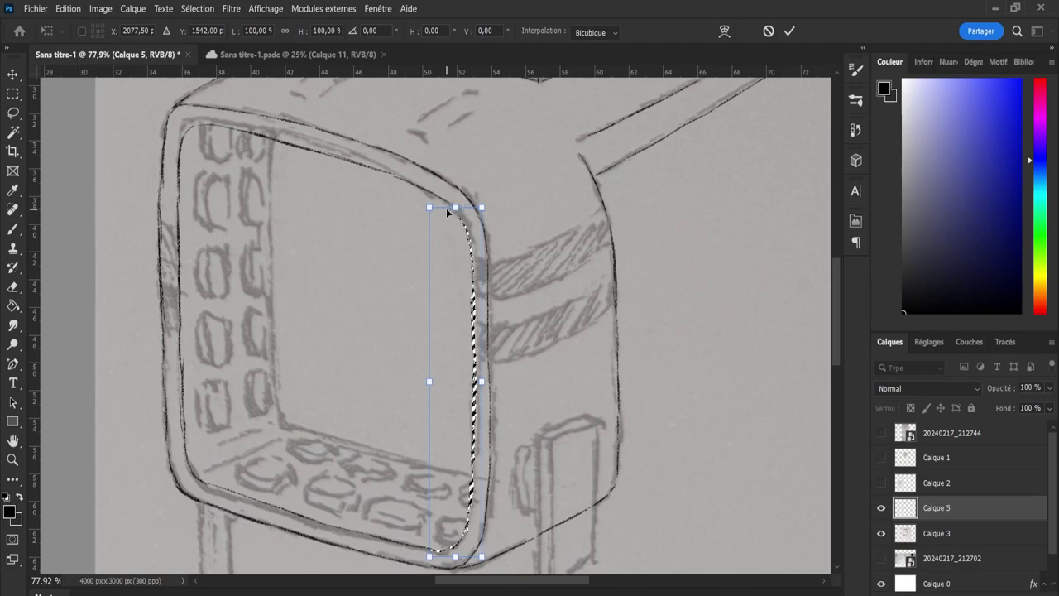
drag(455, 207, 455, 202)
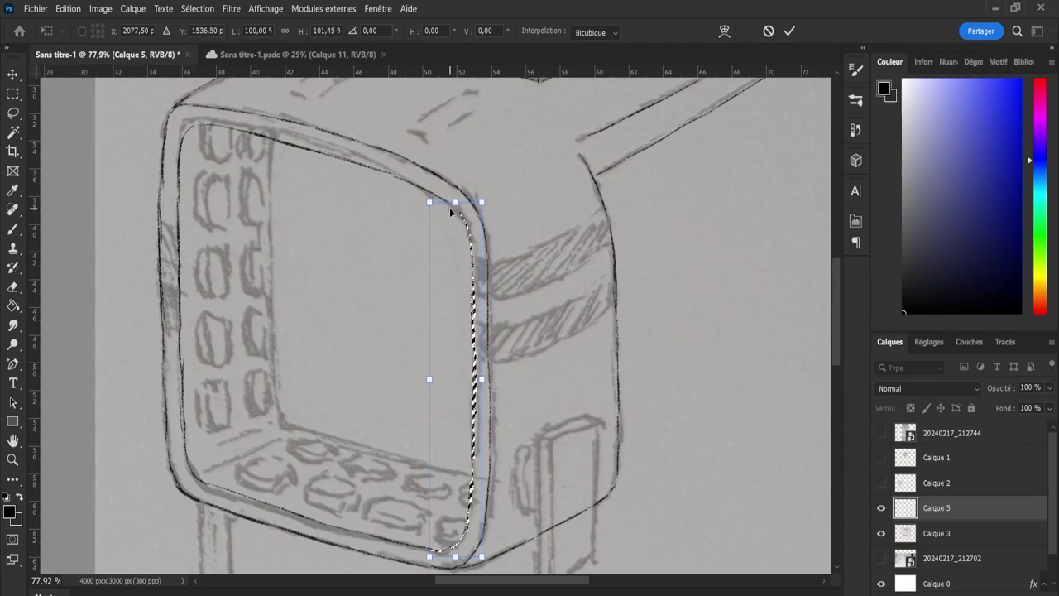
key(Left)
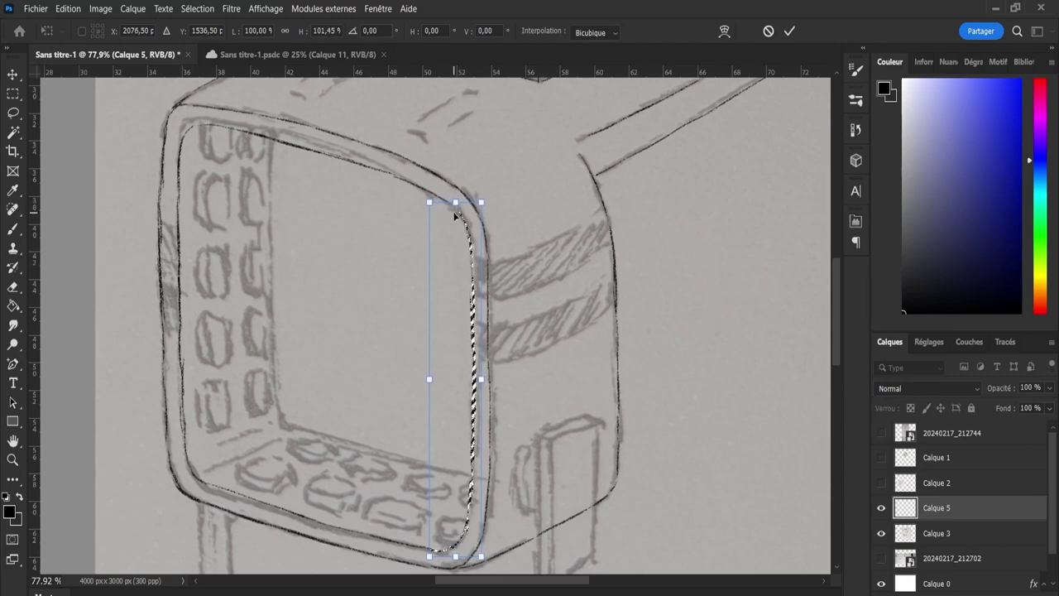
key(Return)
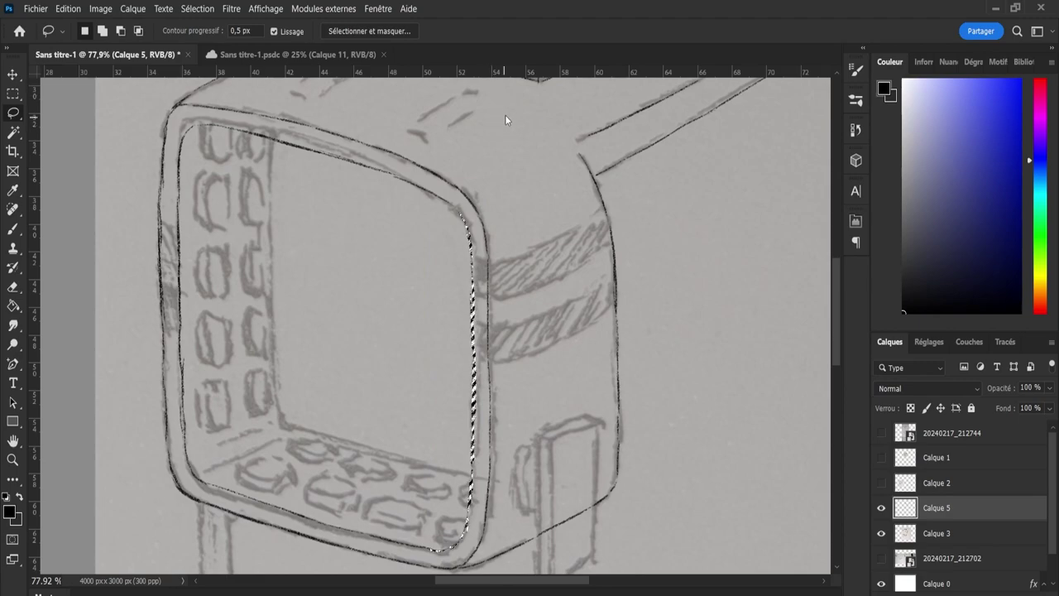
key(ctrl+d)
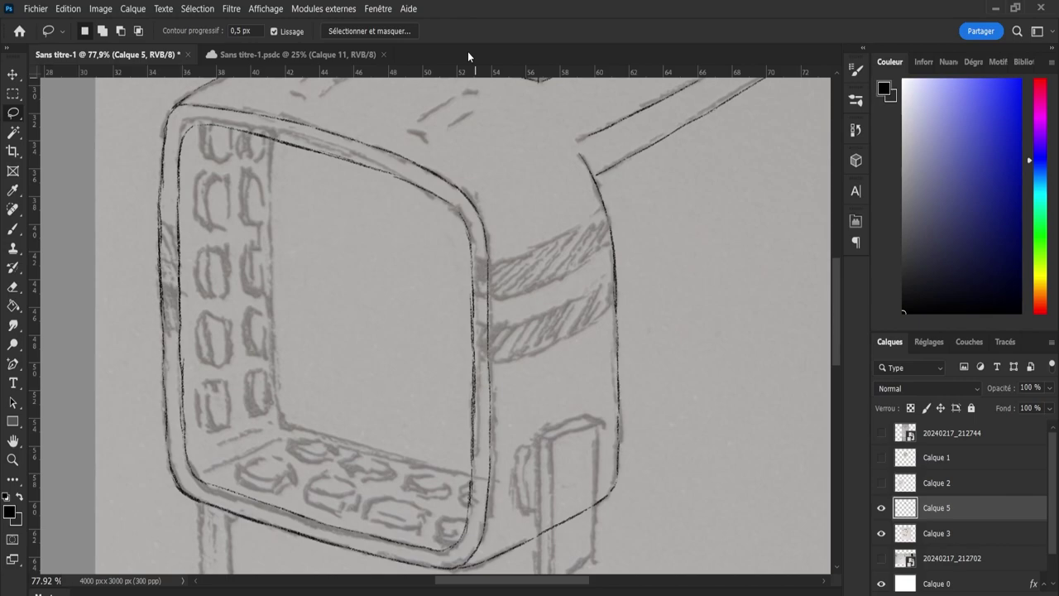
key(e)
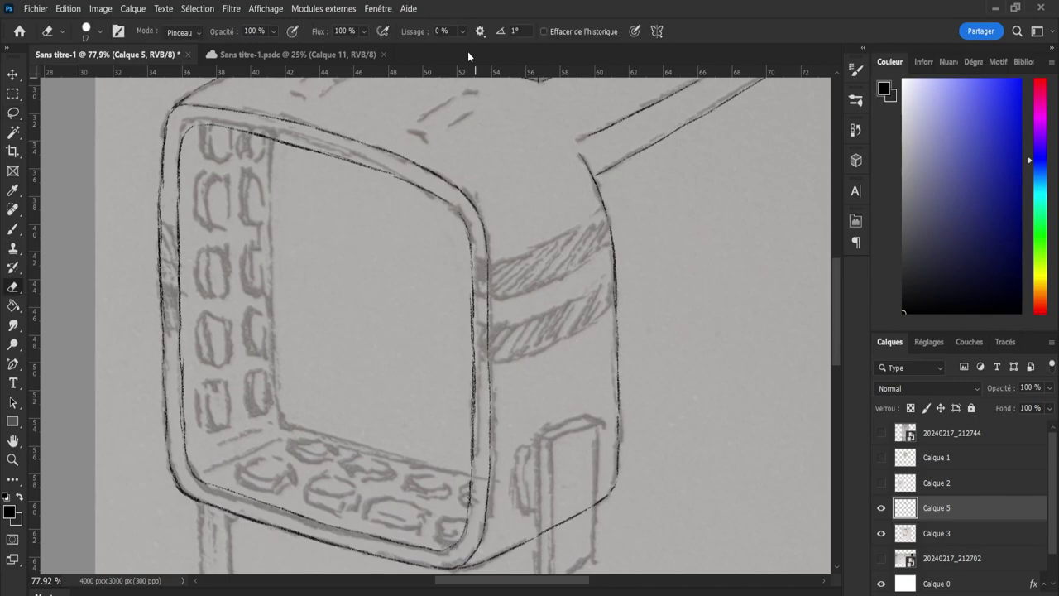
key(b)
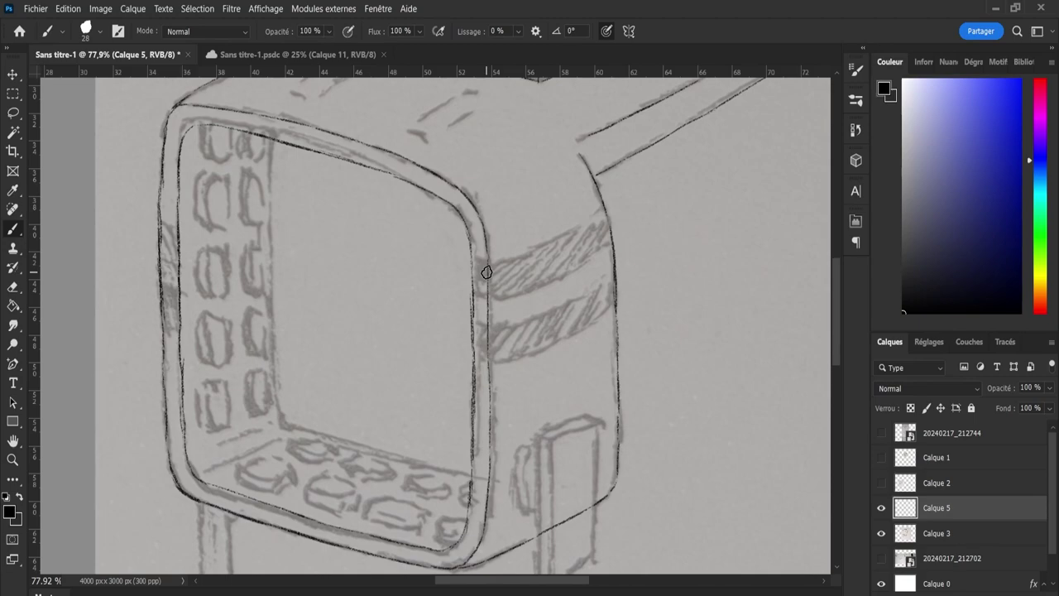
Lasso the front frame's outer right edge, stretch it to 102.38% height, rotate it -4.30° and reposition it over the sketch.
key(l)
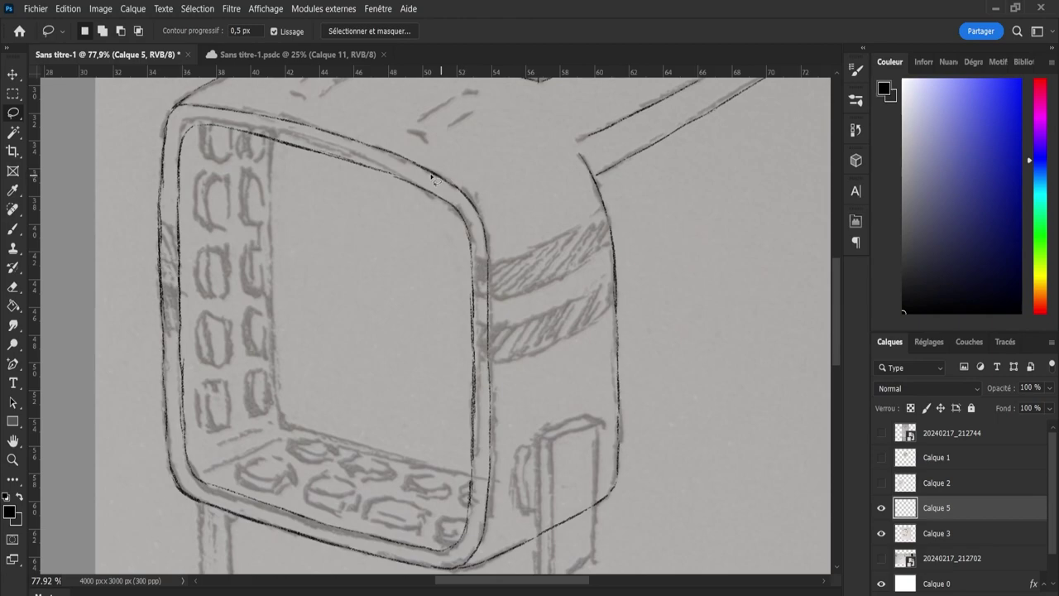
mouse_move(447, 190)
mouse_down()
mouse_move(431, 163)
mouse_move(513, 231)
mouse_move(510, 429)
mouse_move(494, 482)
mouse_move(480, 422)
mouse_move(475, 235)
mouse_move(446, 191)
mouse_up()
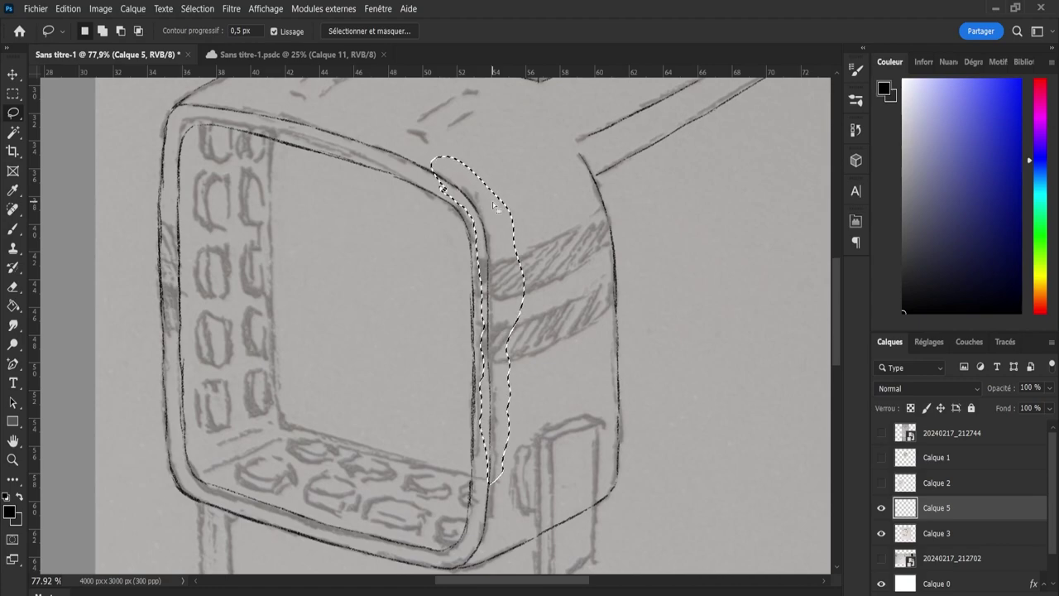
key(ctrl+t)
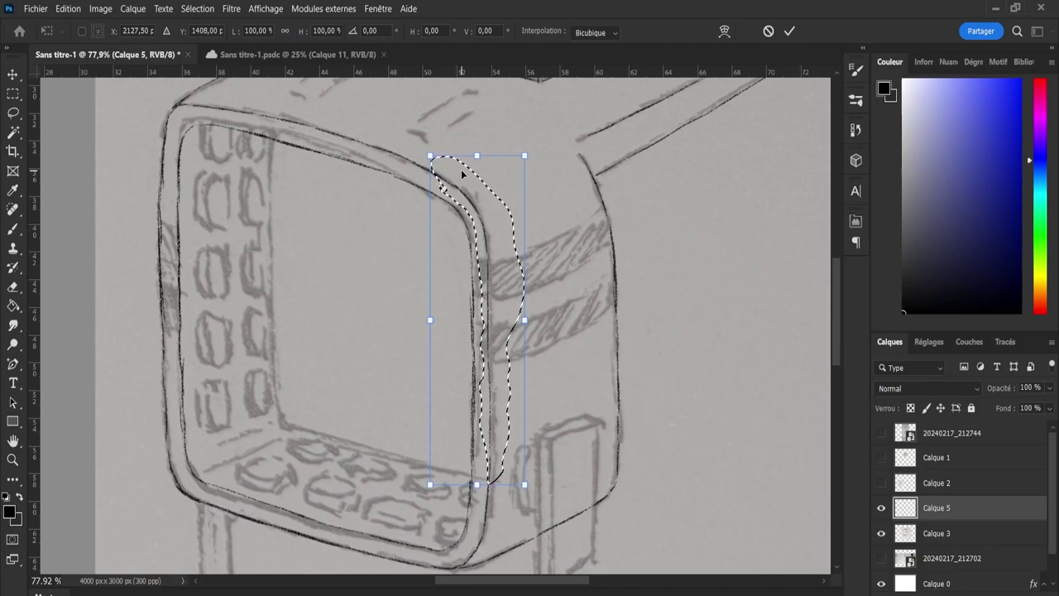
drag(477, 154, 481, 147)
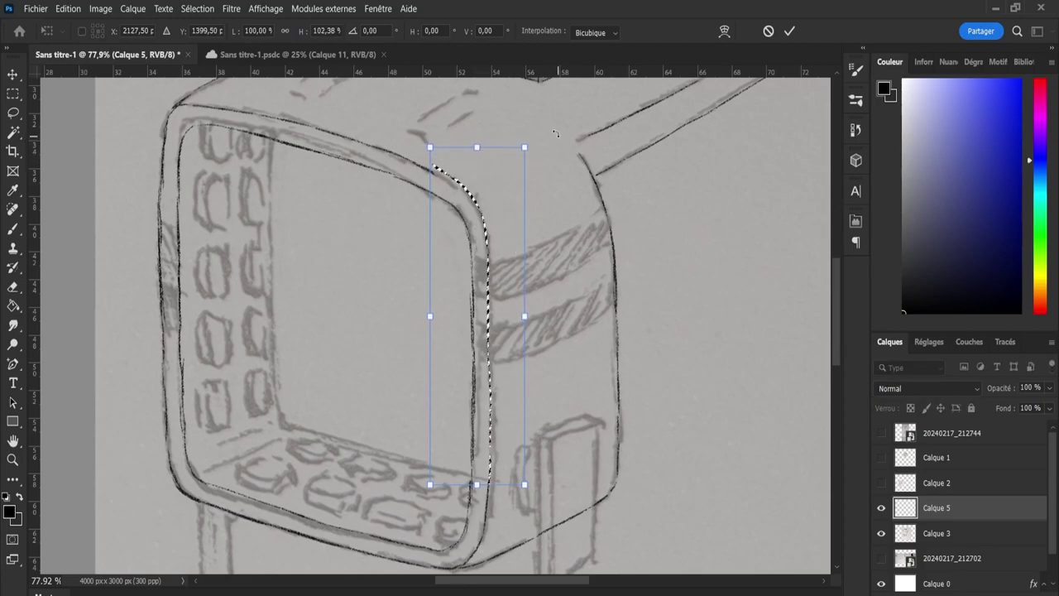
drag(560, 172, 556, 169)
drag(480, 200, 485, 200)
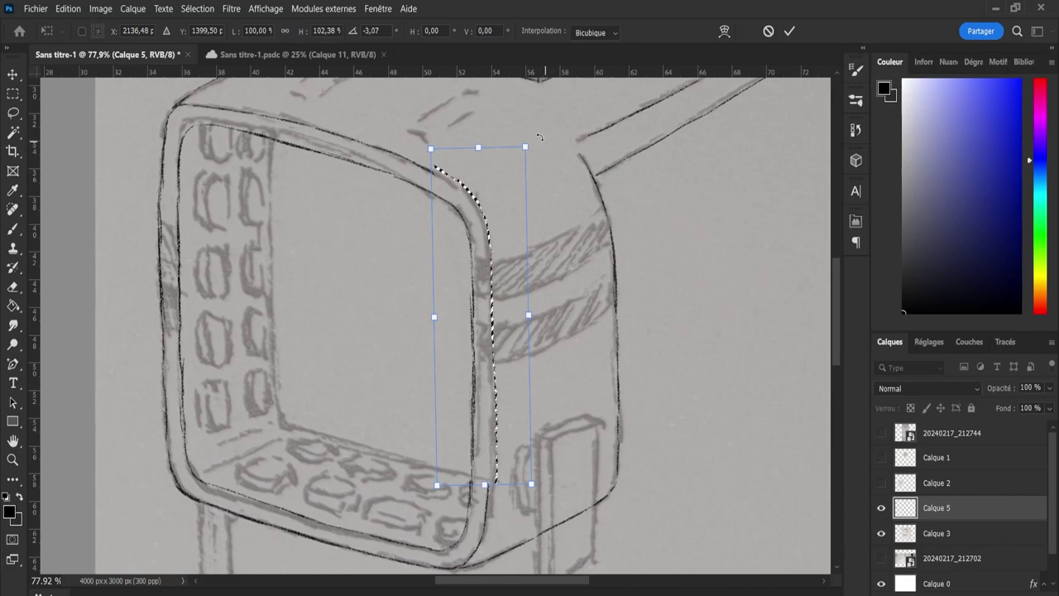
drag(543, 142, 538, 141)
drag(495, 229, 495, 227)
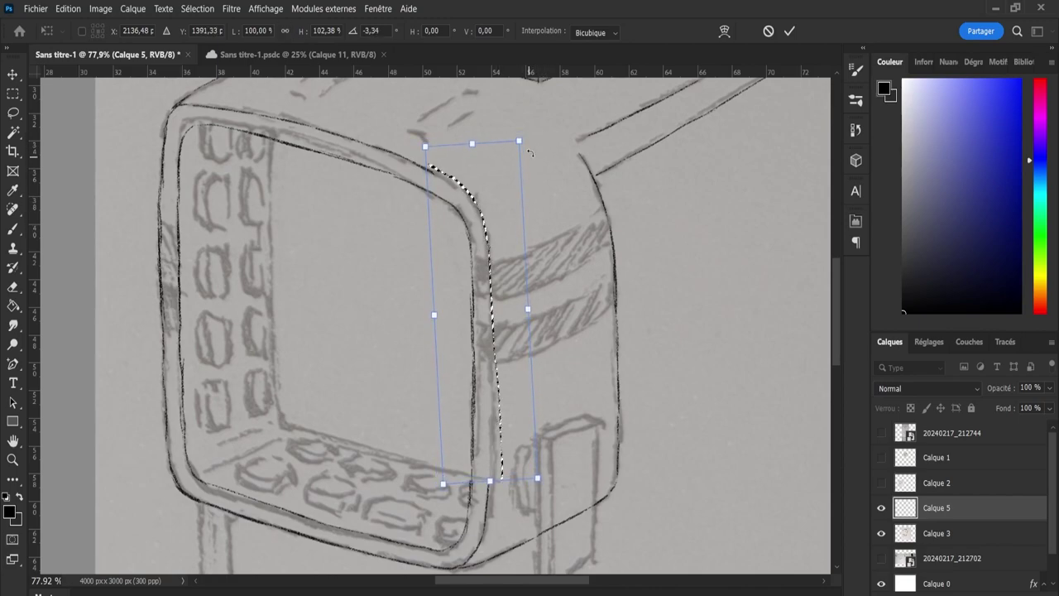
drag(529, 144, 526, 141)
drag(494, 230, 493, 221)
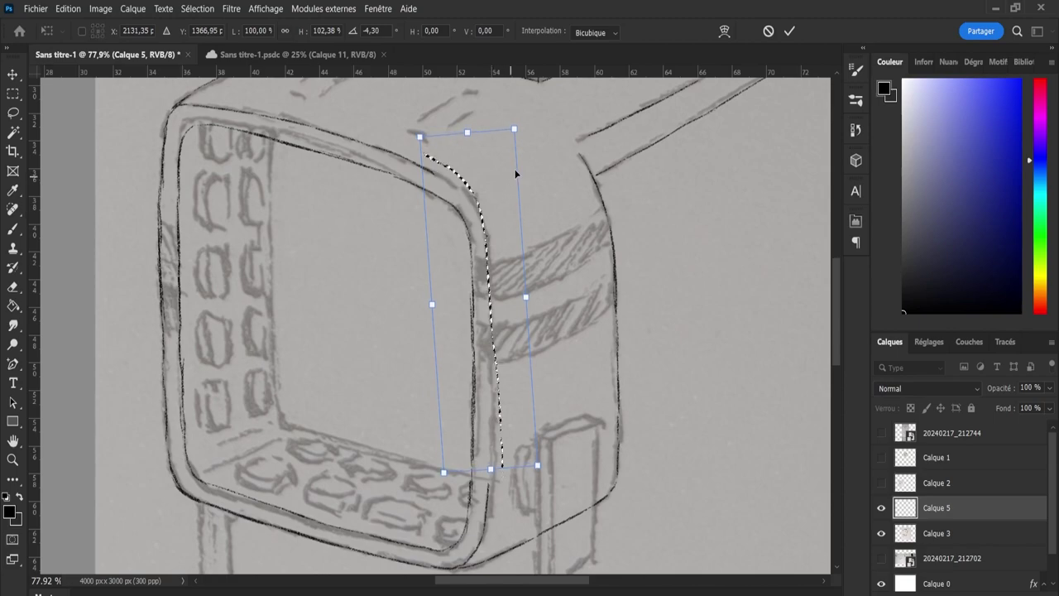
click(789, 31)
key(ctrl+d)
Erase the frame's outer line at the upper-right corner and redraw the curve with the brush.
key(e)
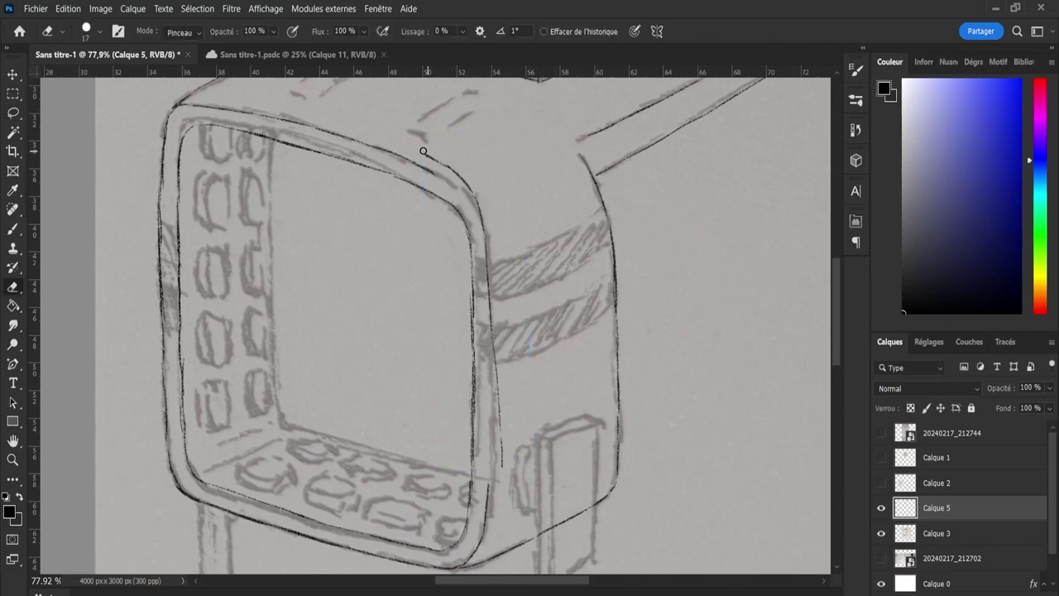
mouse_move(426, 153)
mouse_down()
mouse_move(477, 194)
mouse_move(474, 202)
mouse_up()
key(b)
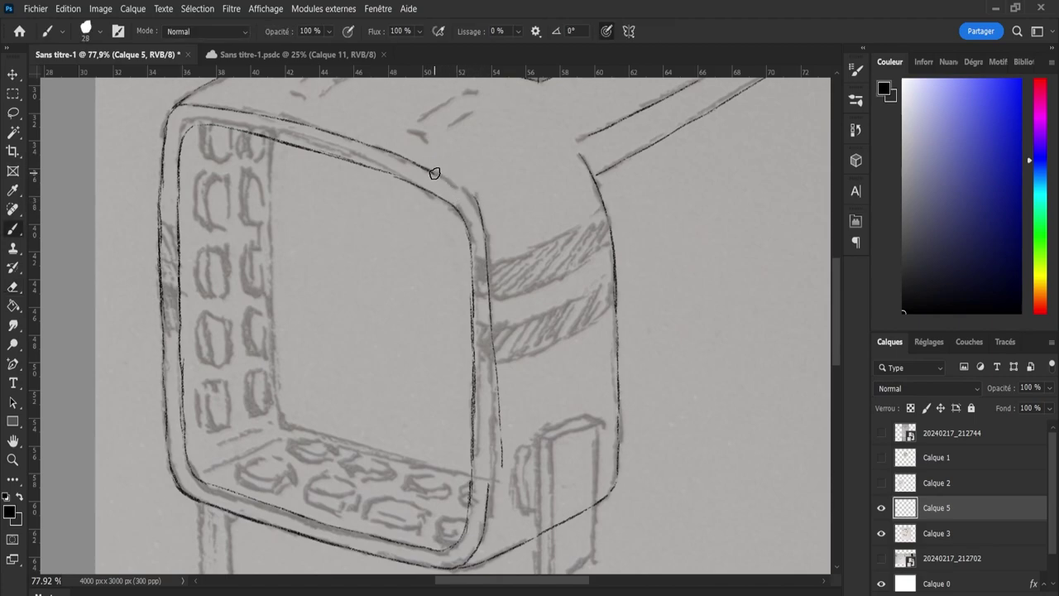
key(ctrl+z)
drag(435, 173, 480, 217)
key(ctrl+z)
drag(431, 168, 476, 203)
key(ctrl+z)
Redraw the lower part of the frame's outer right edge and erase the stray line beside it.
drag(487, 486, 489, 406)
drag(489, 459, 493, 357)
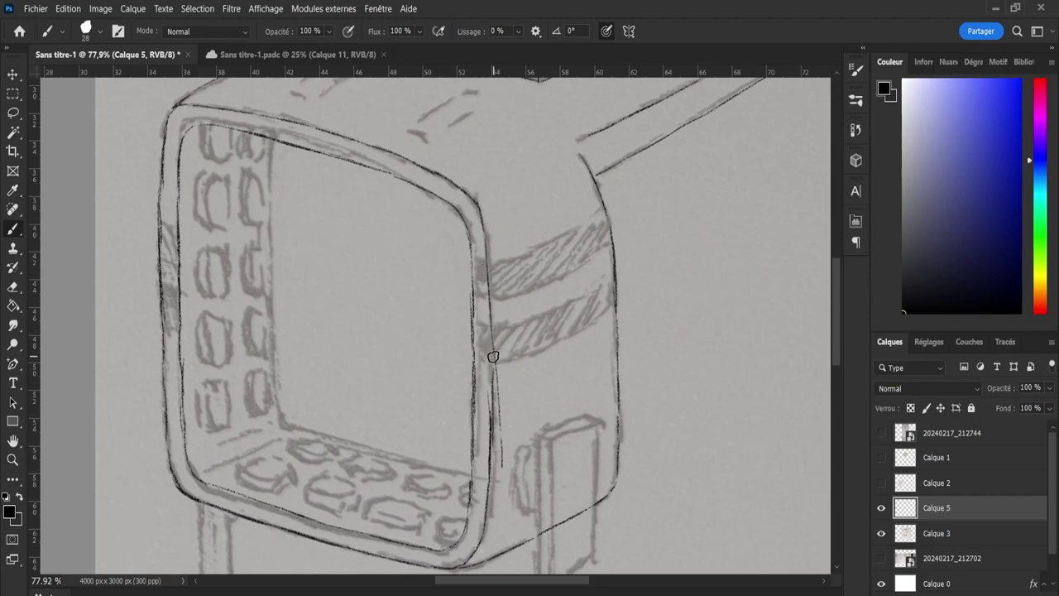
drag(493, 428, 491, 332)
drag(492, 409, 493, 357)
key(e)
drag(502, 454, 495, 344)
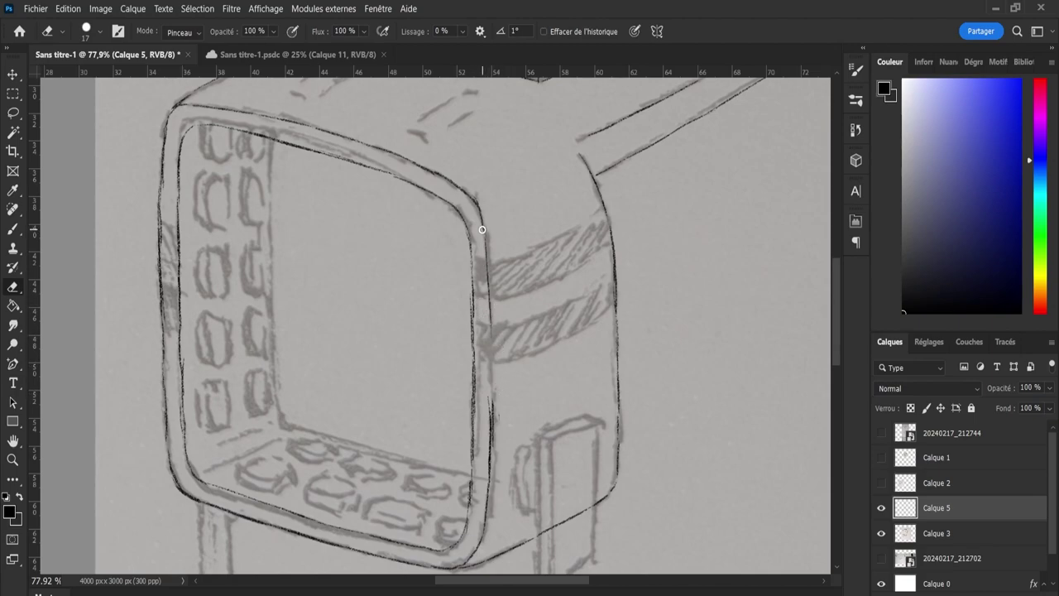
Erase the outer right edge beside the upper hatched stripe and redraw the curve just below the upper-right corner.
drag(488, 244, 493, 272)
key(b)
drag(475, 199, 483, 239)
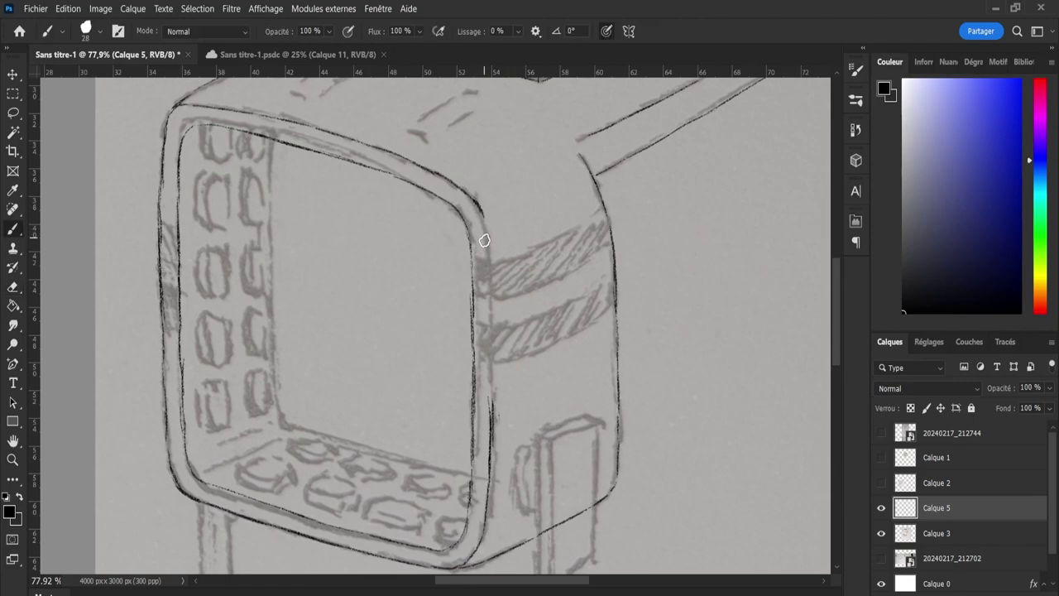
key(e)
key(b)
Retrace the frame's outer right edge alongside the two hatched stripes, undoing unsatisfactory strokes.
drag(486, 246, 494, 300)
key(ctrl+z)
drag(487, 255, 493, 324)
key(ctrl+z)
drag(489, 257, 496, 344)
drag(494, 295, 487, 248)
drag(487, 248, 493, 344)
drag(489, 250, 495, 346)
key(ctrl+z)
drag(489, 268, 495, 337)
mouse_move(490, 291)
mouse_down()
mouse_move(497, 418)
mouse_move(490, 348)
mouse_up()
key(e)
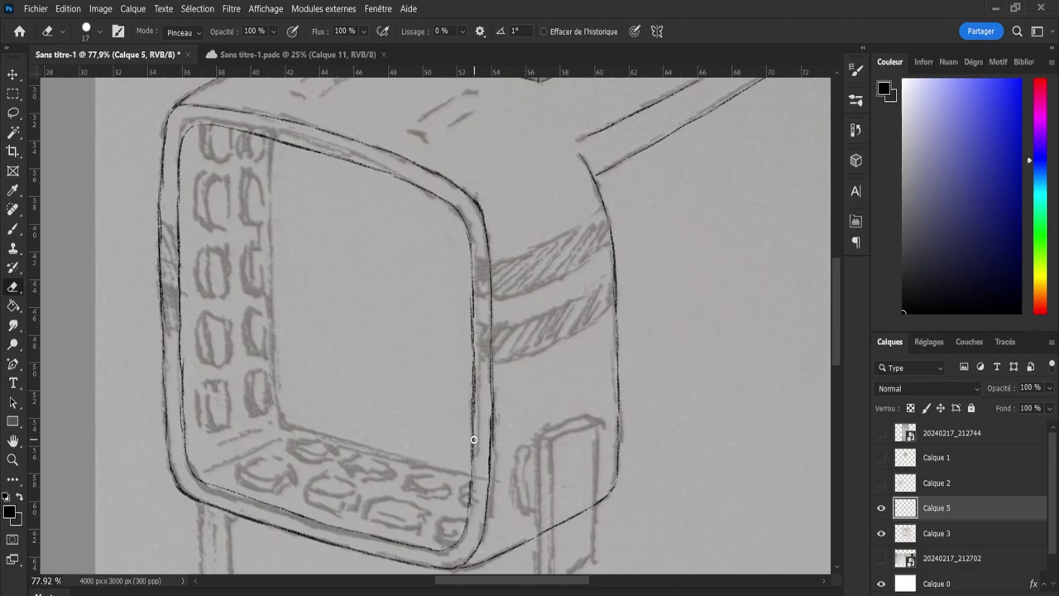
key(b)
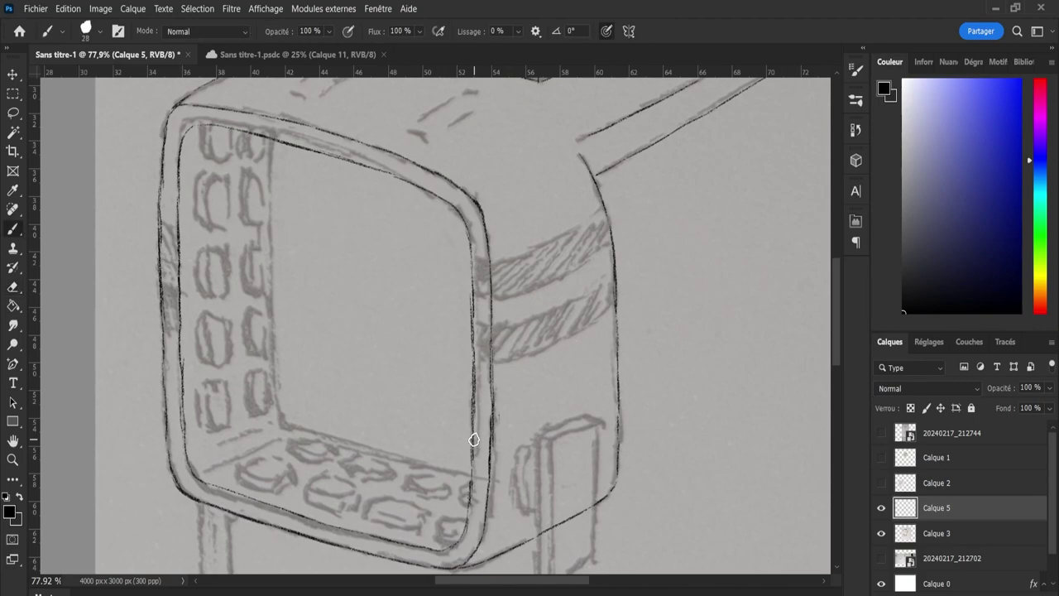
Touch up the frame's outer right edge next to the upper hatched stripe with a short brush stroke.
scroll(830, 286, down, 3)
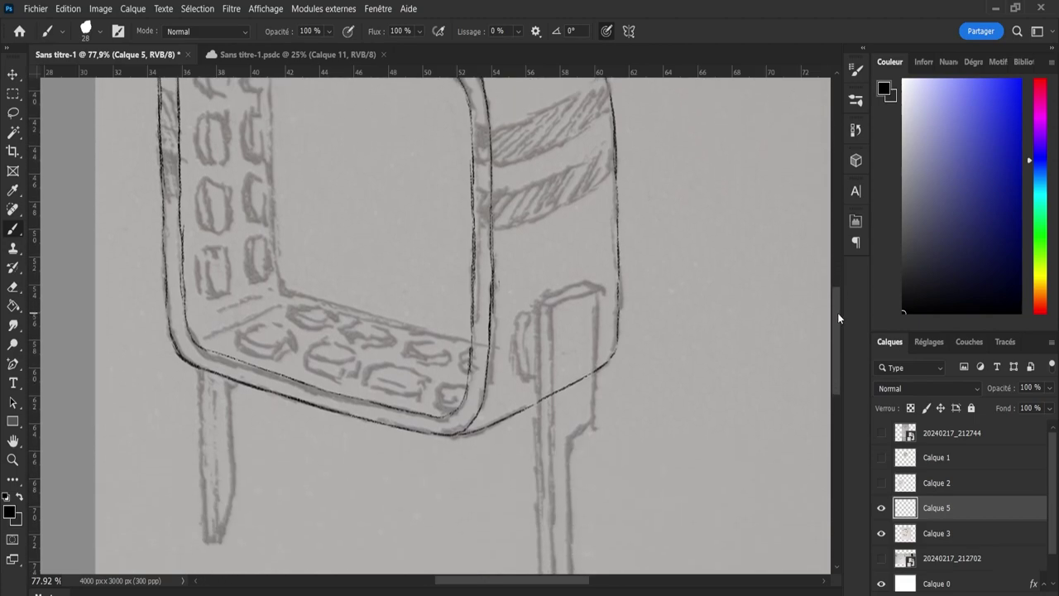
scroll(844, 304, up, 3)
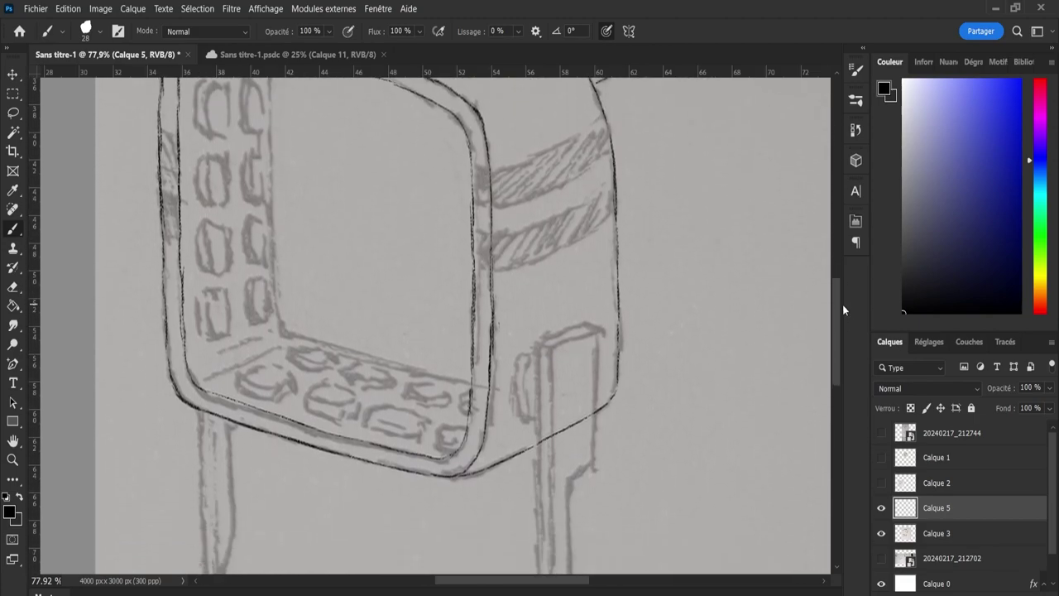
scroll(842, 280, down, 2)
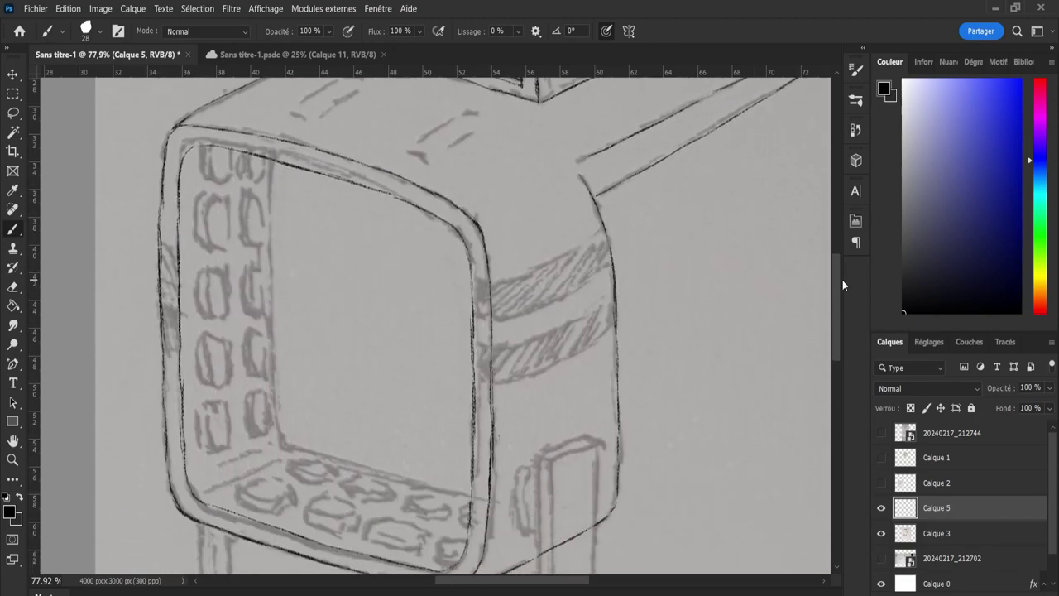
scroll(856, 291, down, 2)
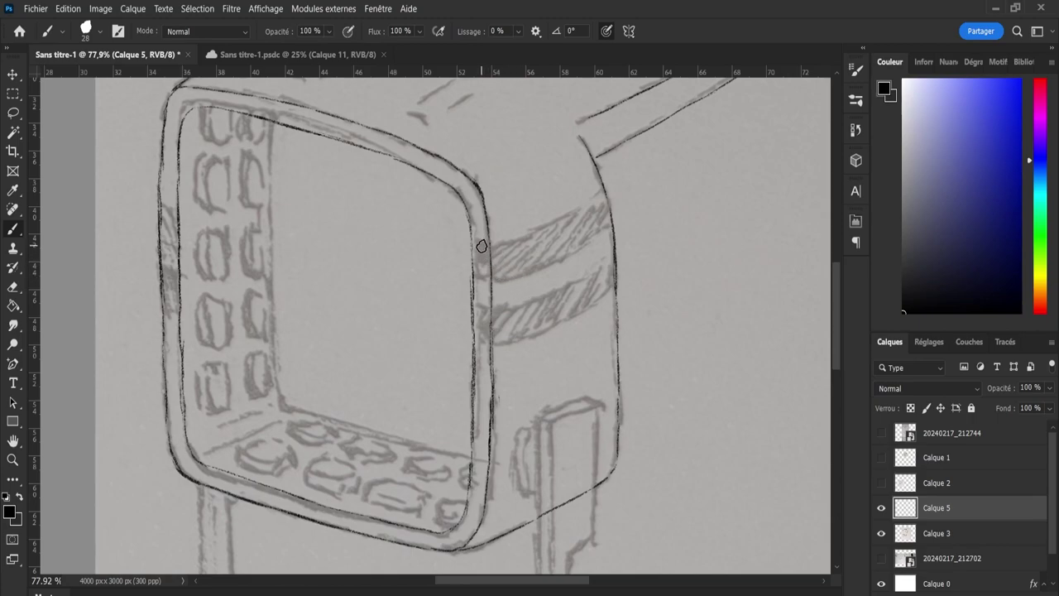
drag(485, 251, 485, 267)
Lasso the upper part of the body's rear side edge, rotate it 5.88°, nudge it left and clean up its joins with neighbouring lines.
drag(834, 304, 838, 286)
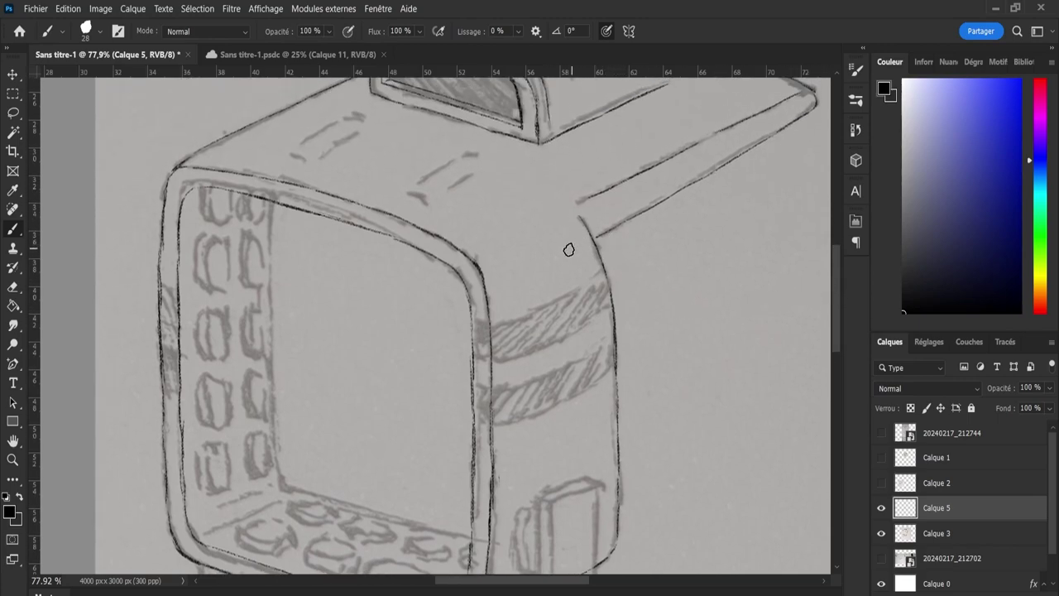
key(l)
mouse_move(571, 247)
mouse_down()
mouse_move(584, 218)
mouse_move(632, 329)
mouse_move(598, 347)
mouse_move(566, 294)
mouse_up()
key(ctrl+t)
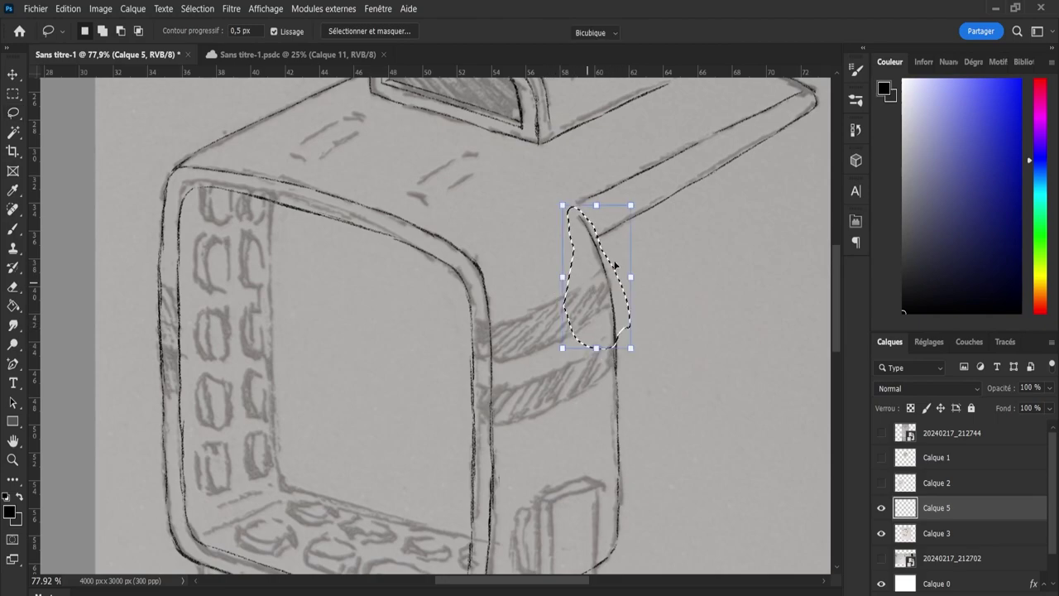
drag(631, 249, 615, 258)
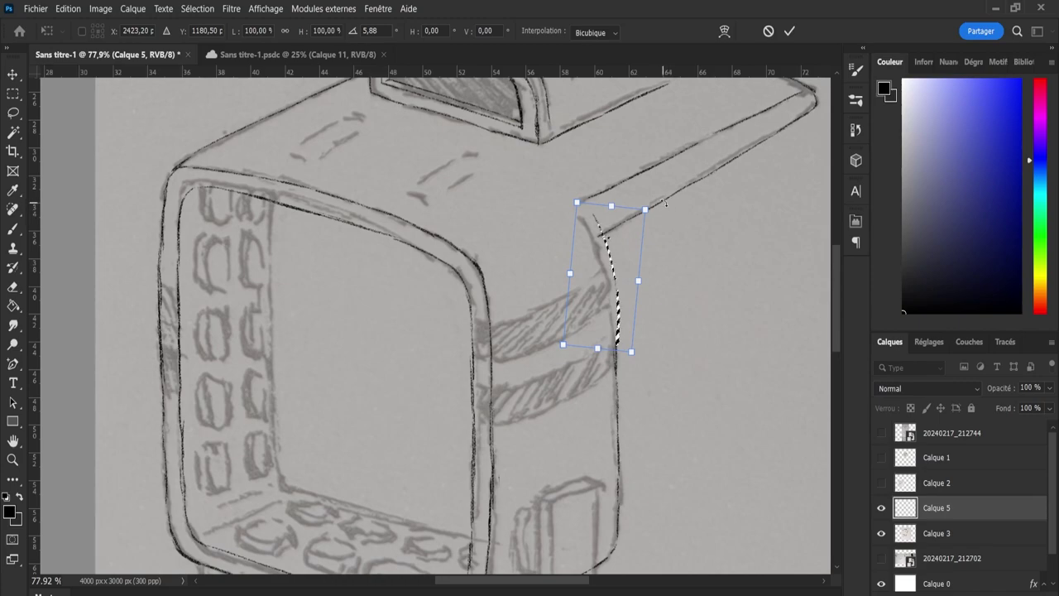
key(Left)
key(Left)
key(Left)
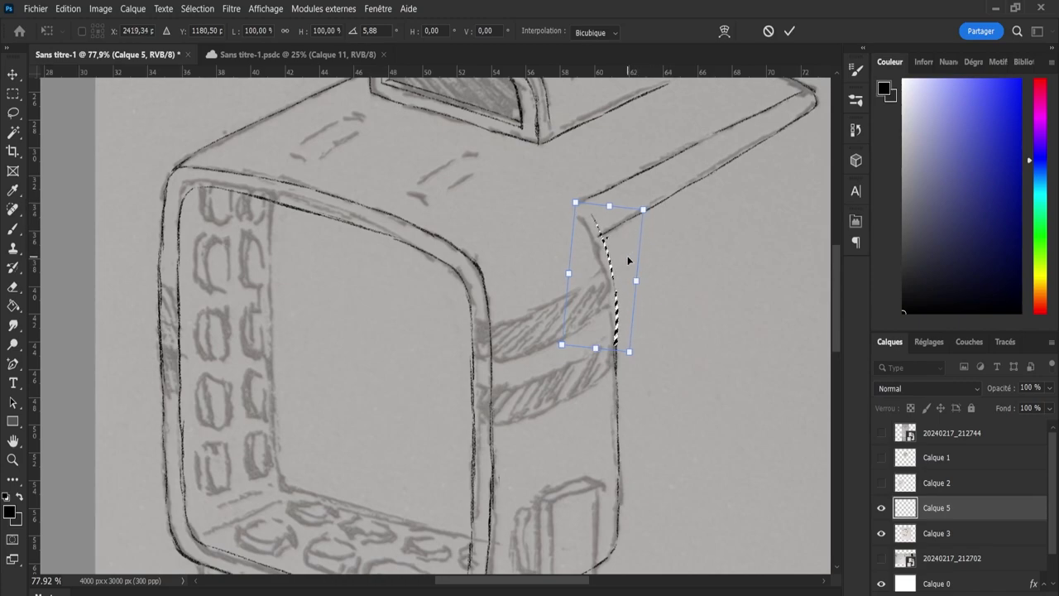
click(789, 32)
key(ctrl+d)
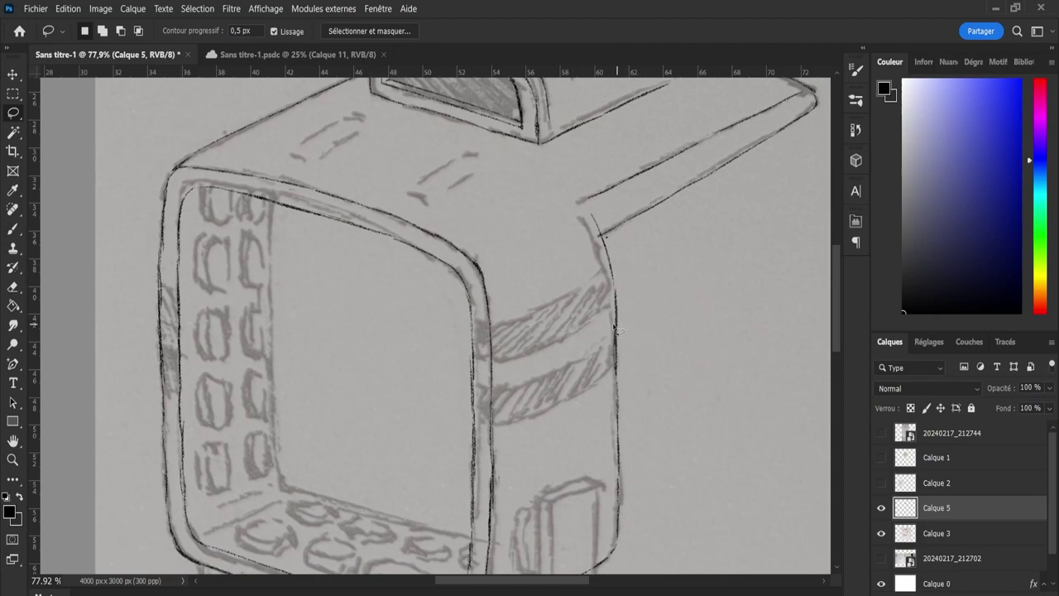
key(b)
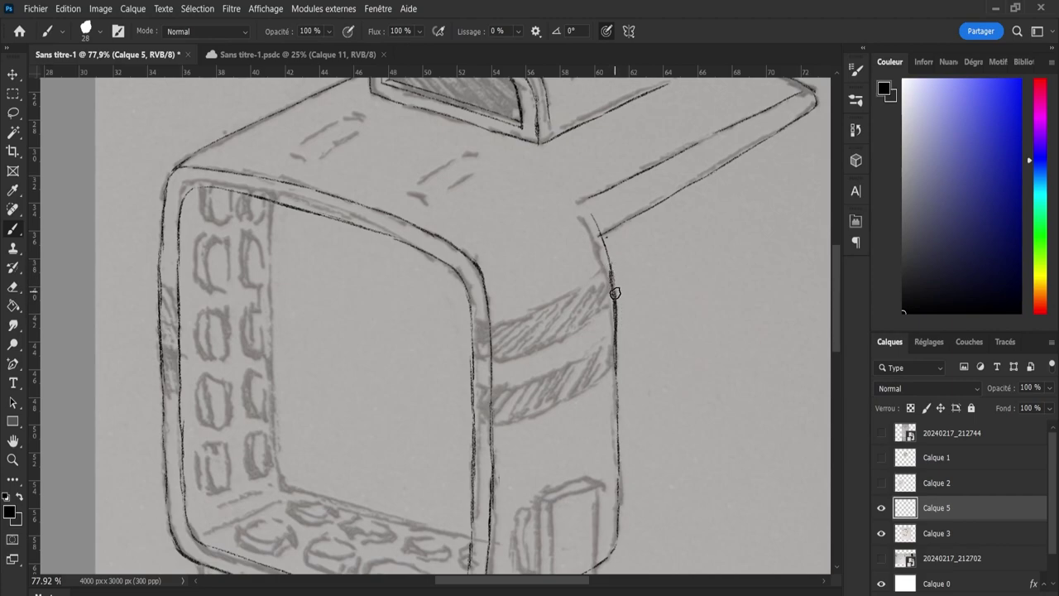
key(e)
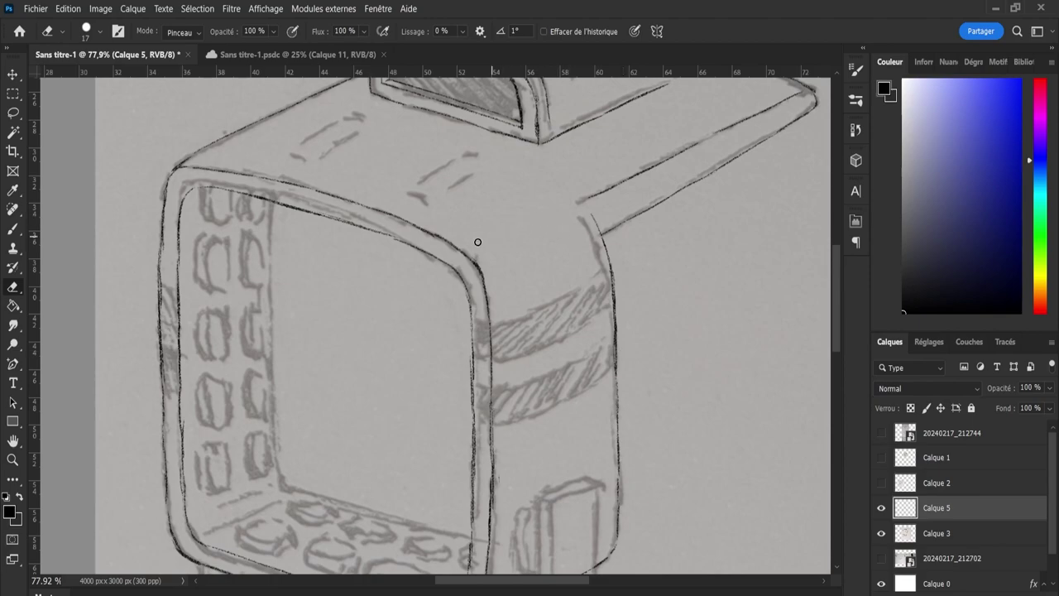
Try to trace the lower rear edge of the frame's interior with black brush strokes, undoing the unsatisfactory ones.
mouse_move(834, 250)
mouse_down()
mouse_move(840, 296)
mouse_move(849, 265)
mouse_move(849, 298)
mouse_move(848, 282)
mouse_move(829, 291)
mouse_up()
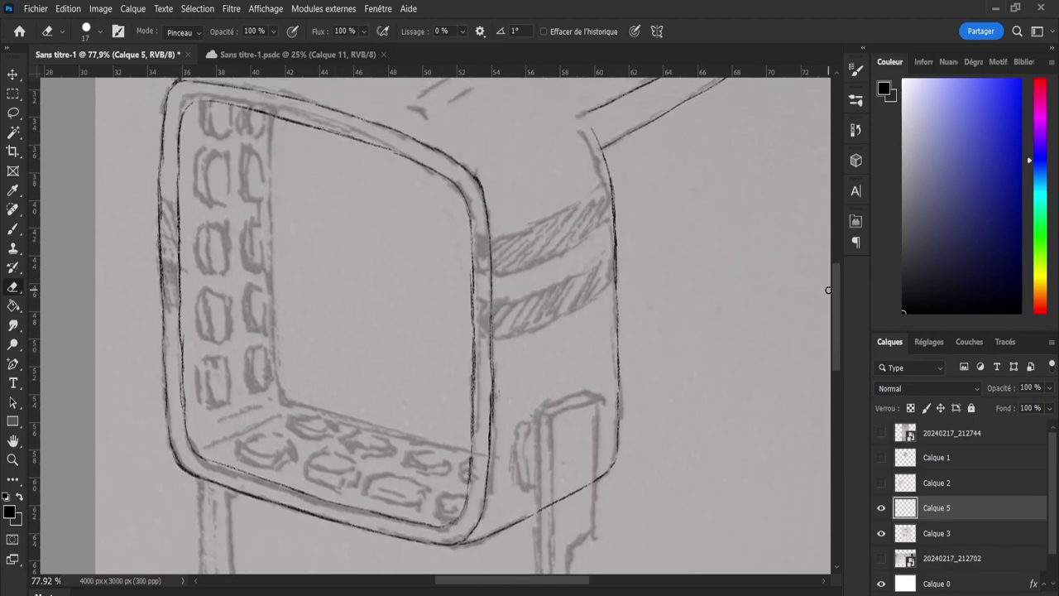
key(b)
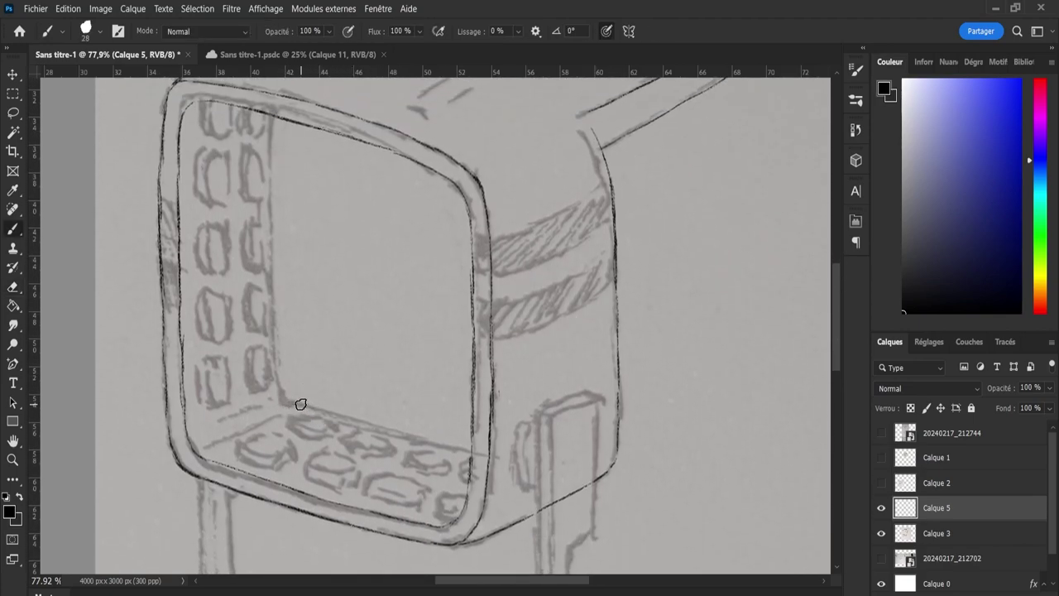
drag(295, 405, 381, 428)
key(ctrl+z)
drag(465, 454, 409, 435)
key(ctrl+z)
key(ctrl+z)
drag(470, 453, 392, 431)
key(ctrl+z)
key(ctrl+z)
drag(469, 451, 393, 431)
key(ctrl+z)
mouse_move(305, 406)
mouse_down()
mouse_move(418, 438)
mouse_move(409, 436)
mouse_up()
key(ctrl+z)
key(ctrl+z)
drag(468, 451, 376, 428)
key(ctrl+z)
Trace the vertical rear edge of the interior's left wall from the frame's upper edge down to the inner corner.
drag(272, 119, 267, 184)
key(ctrl+z)
drag(273, 116, 284, 402)
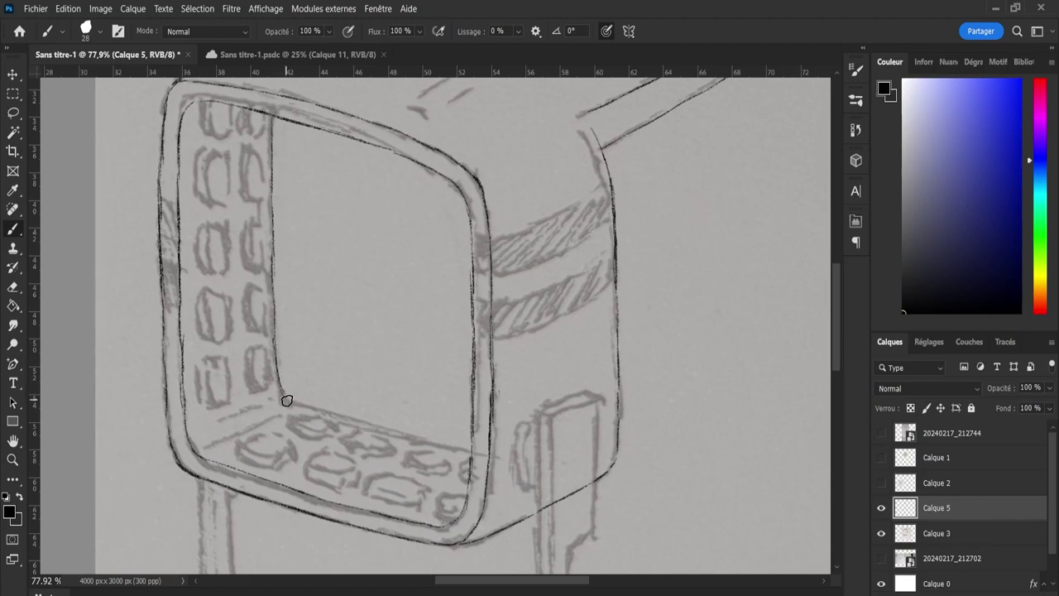
Trace the interior's lower rear edge from the inner corner across to the frame's right side, undoing unsatisfactory strokes.
mouse_move(276, 410)
mouse_down()
mouse_move(336, 418)
mouse_move(290, 401)
mouse_move(341, 413)
mouse_up()
key(ctrl+z)
shift+click(400, 435)
key(ctrl+z)
drag(324, 410, 403, 438)
key(ctrl+z)
drag(323, 411, 385, 437)
key(ctrl+z)
drag(326, 412, 399, 436)
drag(322, 412, 427, 442)
key(ctrl+z)
key(ctrl+z)
key(ctrl+z)
drag(351, 420, 471, 452)
key(space)
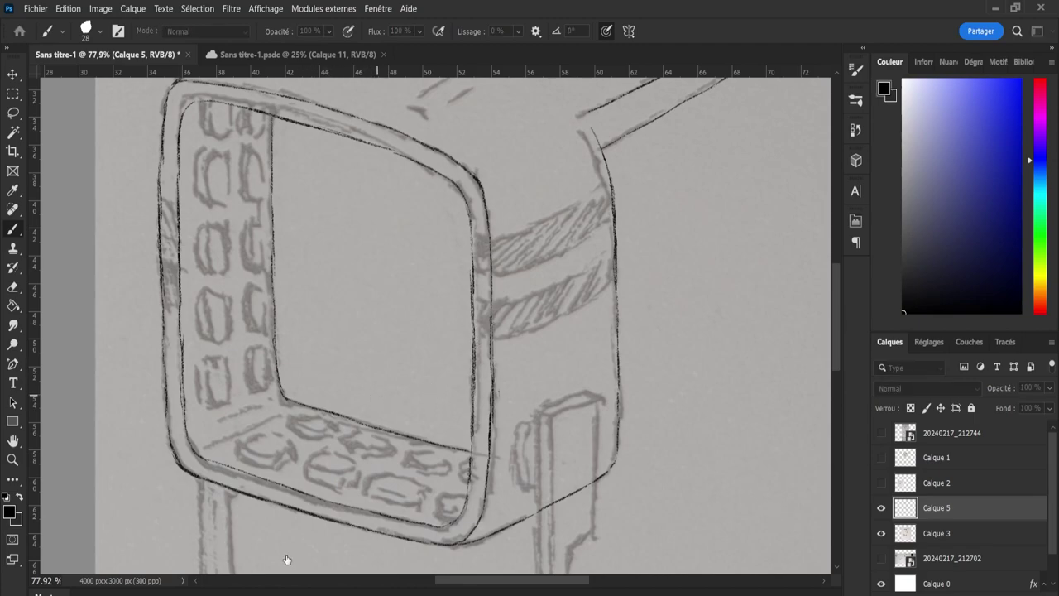
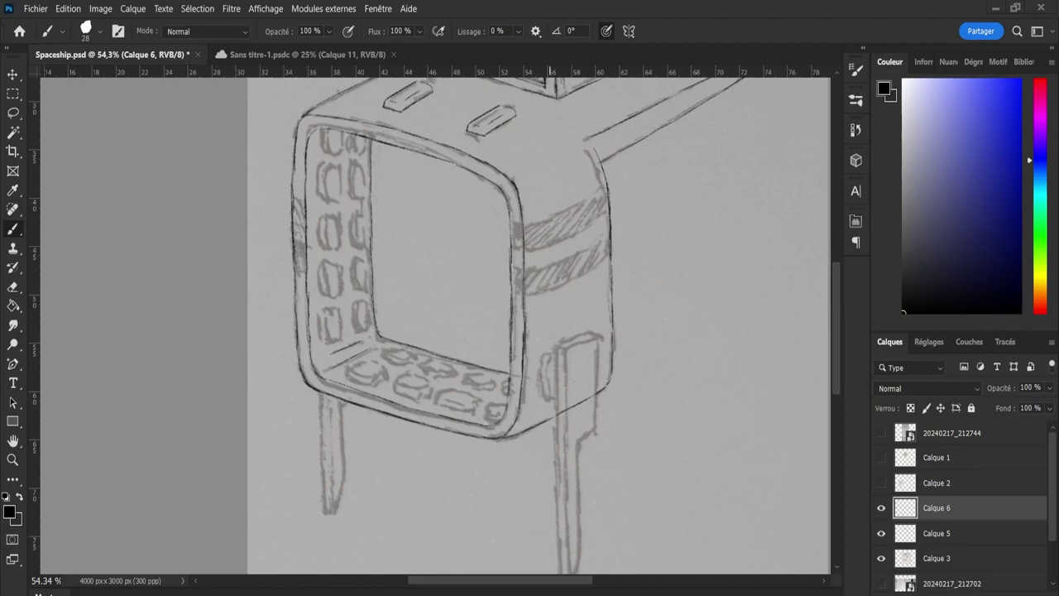
Trace the upper edge of the upper hatched stripe across the frame and body side on Calque 6, redoing unsatisfactory strokes.
mouse_move(836, 294)
mouse_down()
mouse_move(835, 266)
mouse_move(835, 278)
mouse_up()
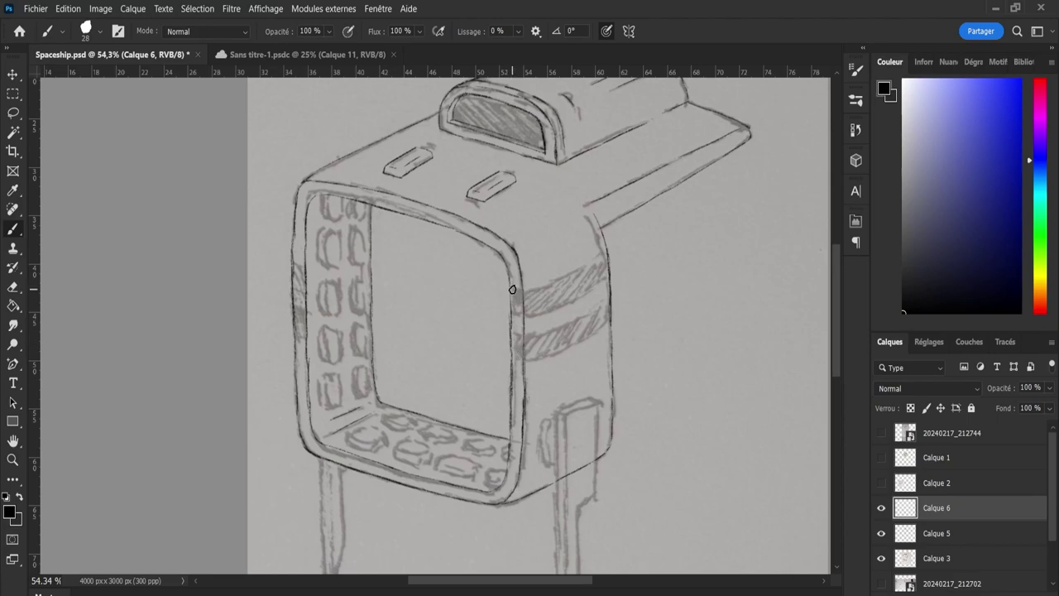
drag(514, 292, 519, 298)
drag(511, 287, 539, 283)
key(ctrl+z)
drag(526, 289, 568, 263)
key(ctrl+z)
drag(524, 291, 606, 255)
key(ctrl+z)
key(ctrl+z)
key(ctrl+z)
drag(526, 289, 597, 259)
drag(523, 288, 608, 251)
key(ctrl+z)
drag(524, 288, 609, 247)
key(ctrl+z)
drag(526, 288, 602, 251)
key(ctrl+z)
drag(523, 290, 602, 251)
key(ctrl+z)
drag(525, 289, 615, 247)
key(e)
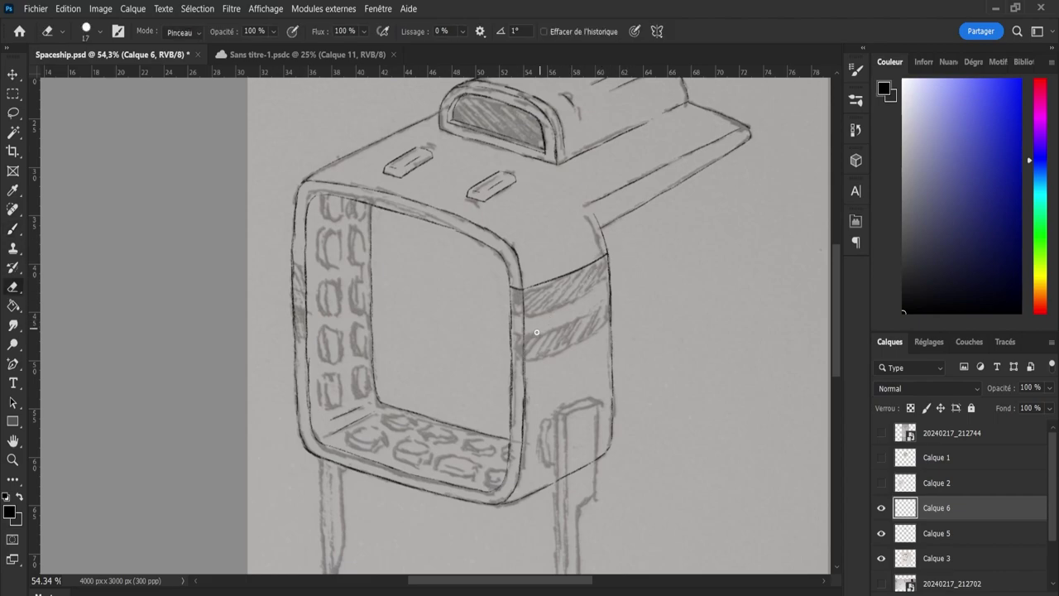
Try repeatedly to trace the lower edge of the upper hatched stripe across the body side, undoing the strokes.
key(b)
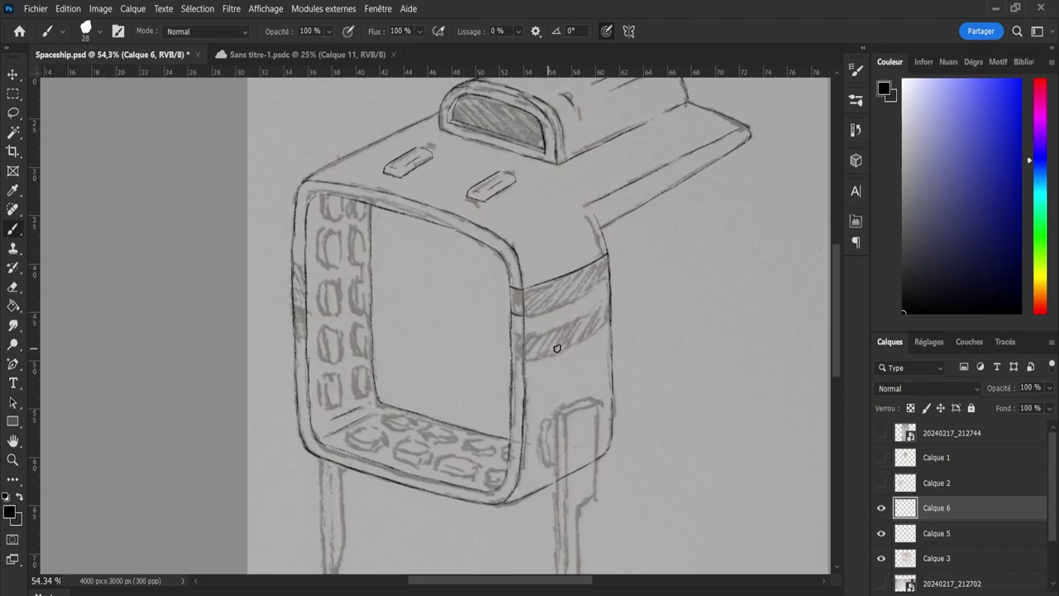
drag(525, 315, 607, 284)
key(ctrl+z)
key(ctrl+z)
key(ctrl+z)
drag(524, 314, 607, 283)
key(ctrl+z)
drag(524, 315, 617, 278)
key(ctrl+z)
drag(525, 316, 607, 284)
key(ctrl+z)
drag(526, 316, 611, 284)
key(ctrl+z)
drag(527, 315, 607, 283)
key(ctrl+z)
drag(527, 317, 617, 278)
key(ctrl+z)
key(ctrl+z)
drag(527, 315, 617, 274)
key(ctrl+z)
drag(527, 315, 618, 269)
key(ctrl+z)
drag(527, 315, 617, 275)
key(ctrl+z)
drag(527, 316, 619, 277)
key(ctrl+z)
drag(526, 316, 617, 277)
key(ctrl+z)
drag(526, 316, 612, 279)
key(ctrl+z)
mouse_move(527, 316)
mouse_down()
mouse_move(616, 279)
mouse_move(571, 298)
mouse_up()
key(ctrl+z)
key(ctrl+z)
key(ctrl+z)
key(ctrl+z)
key(ctrl+z)
key(ctrl+z)
key(ctrl+z)
key(z)
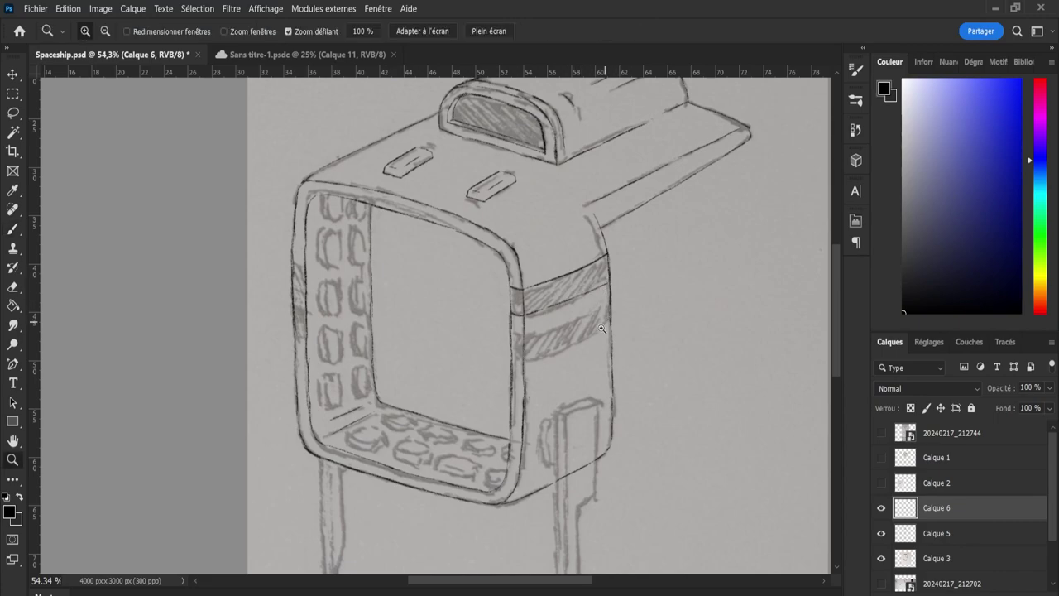
key(b)
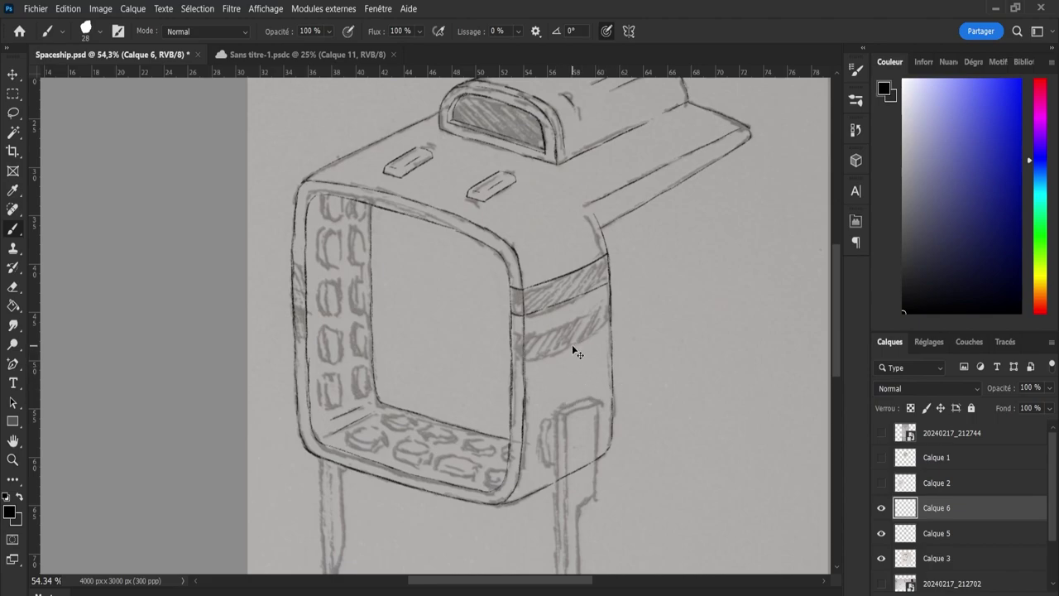
key(ctrl+z)
key(ctrl+z)
Try to adjust the lassoed short line across the frame at the upper stripe's lower edge and continue it along the body side.
key(l)
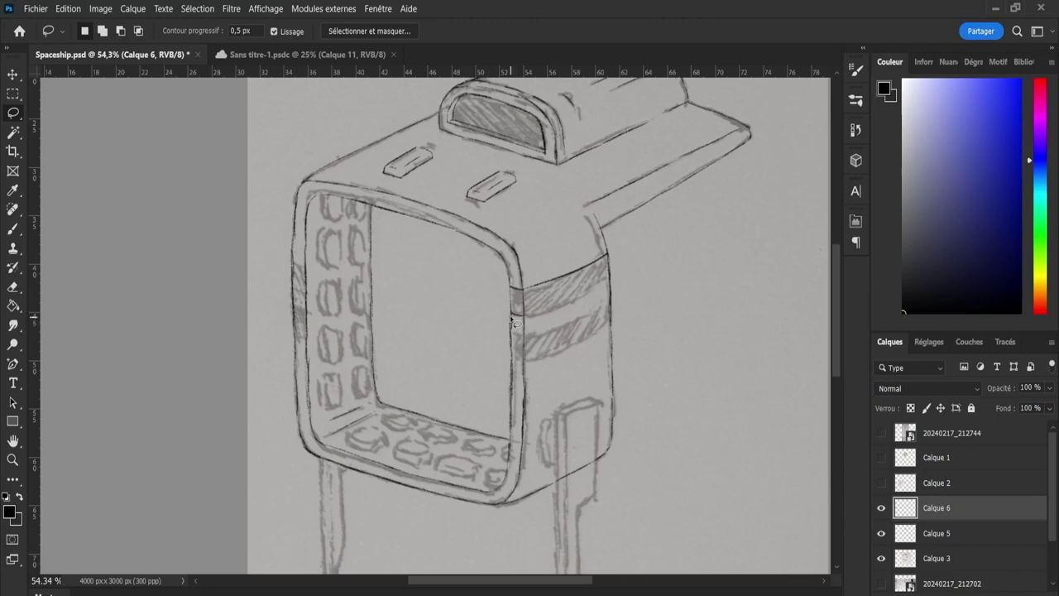
drag(516, 315, 513, 332)
key(ctrl+t)
key(Return)
key(b)
drag(526, 317, 608, 281)
key(ctrl+z)
key(ctrl+z)
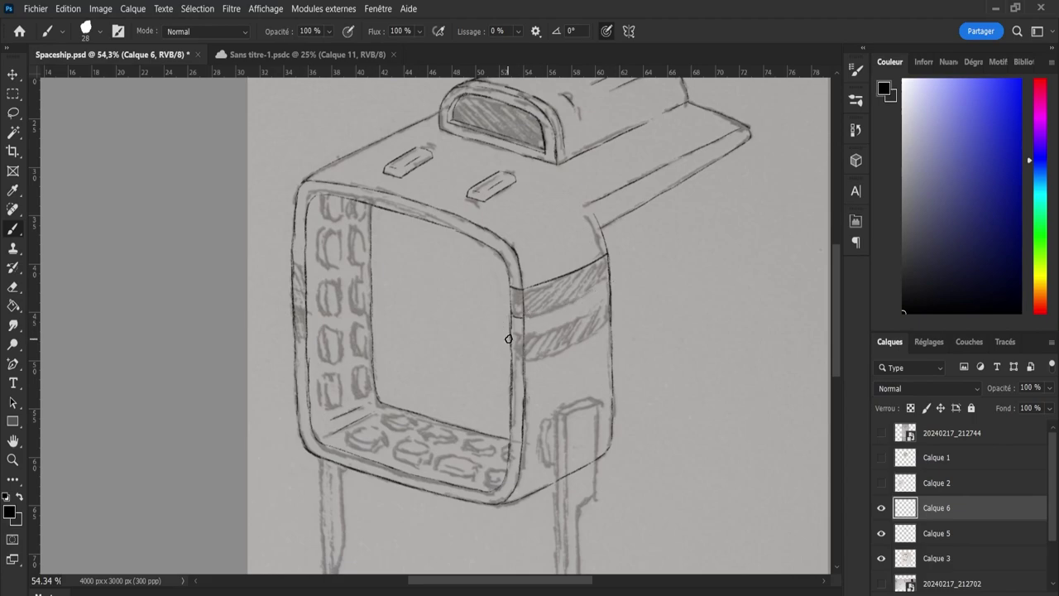
Erase and redraw the short line across the frame's right side at the upper stripe's lower edge.
key(e)
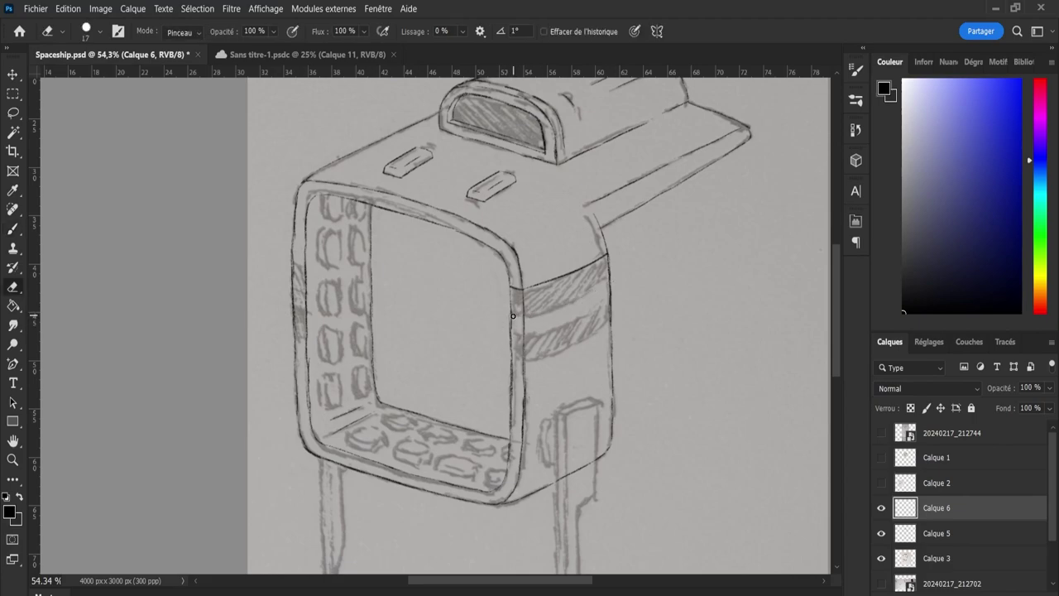
key(b)
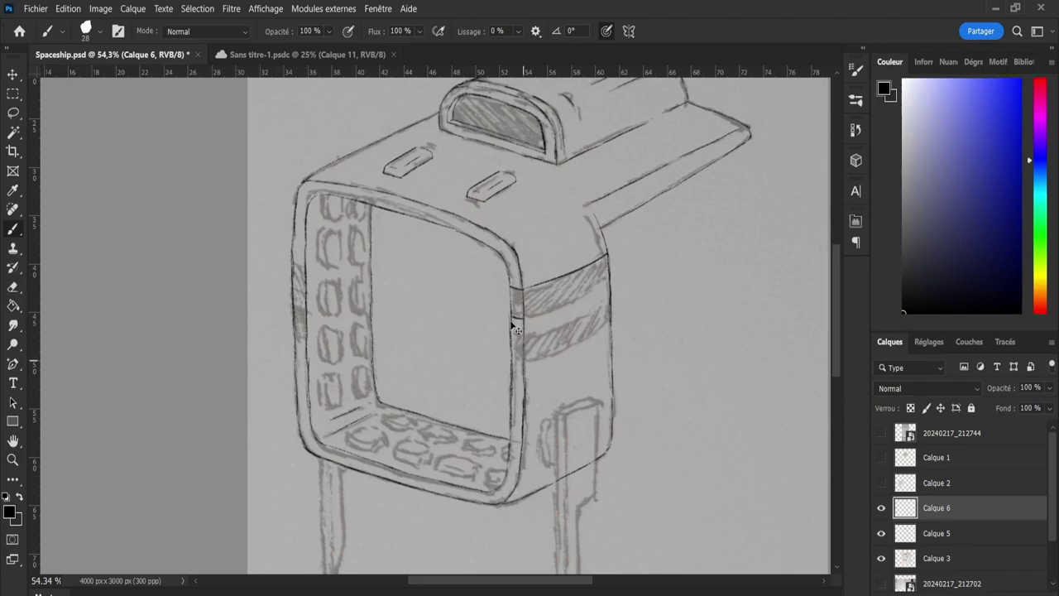
drag(513, 315, 526, 321)
Trace the upper edge of the lower hatched stripe across the body side, undoing unsatisfactory strokes.
drag(528, 347, 594, 322)
key(ctrl+z)
drag(529, 346, 603, 317)
key(ctrl+z)
drag(526, 347, 610, 311)
Trace the lower edge of the lower hatched stripe across the body side, redoing it until it follows the sketch.
drag(525, 374, 579, 357)
drag(532, 374, 609, 346)
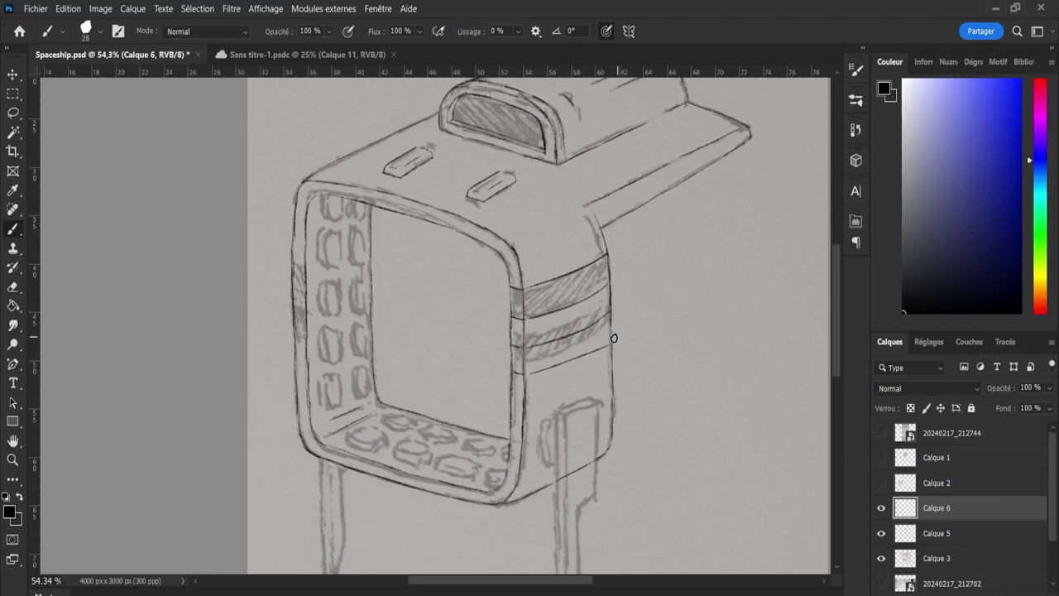
key(ctrl+z)
drag(529, 374, 596, 352)
key(ctrl+z)
drag(529, 374, 598, 349)
Erase the lower stripe's upper edge and retrace it across the body side, undoing unsatisfactory strokes.
key(e)
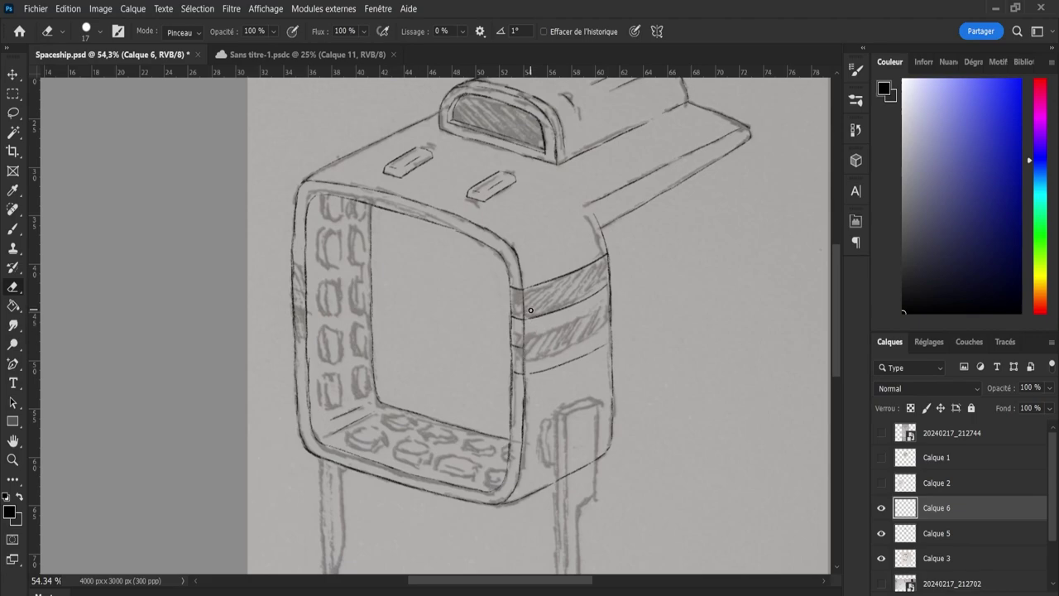
key(b)
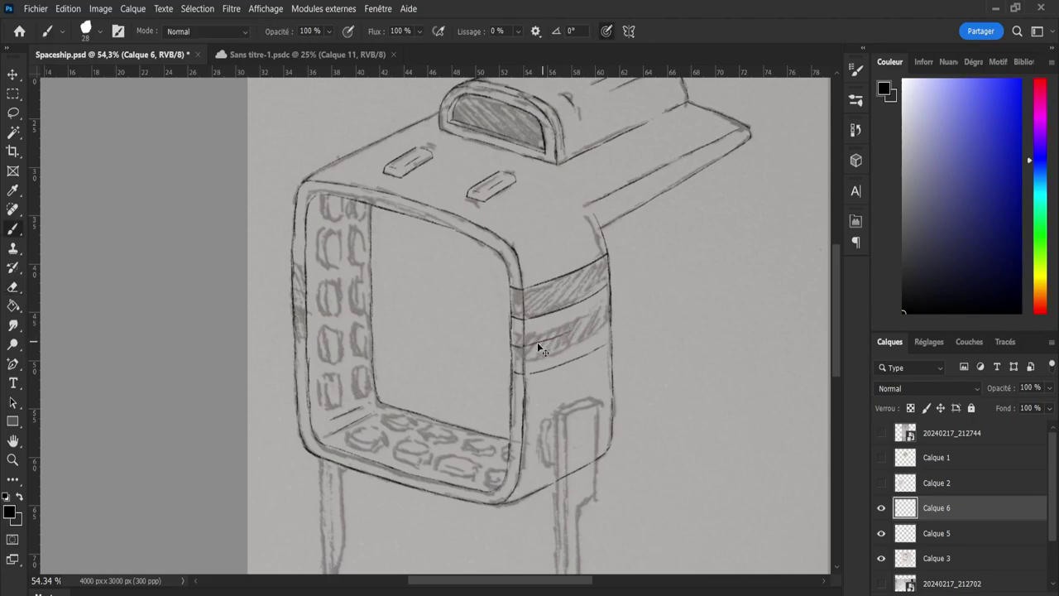
drag(526, 347, 595, 321)
key(ctrl+z)
drag(527, 347, 622, 310)
key(ctrl+z)
drag(526, 348, 605, 316)
key(ctrl+z)
drag(525, 348, 614, 310)
key(ctrl+z)
drag(526, 347, 604, 315)
key(ctrl+z)
drag(524, 351, 604, 315)
key(ctrl+z)
drag(526, 351, 606, 316)
Lasso the rear half of the lower stripe's upper edge, rotate it -3.33°, nudge it up and deselect it.
key(l)
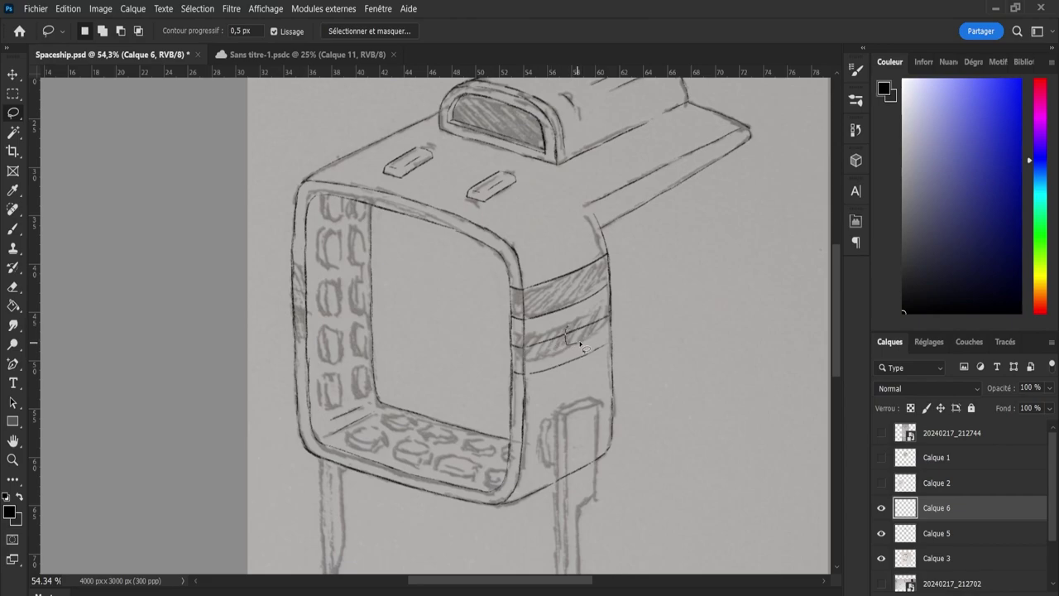
mouse_move(581, 344)
mouse_down()
mouse_move(613, 331)
mouse_move(611, 316)
mouse_move(568, 339)
mouse_up()
key(ctrl+t)
drag(639, 316, 637, 306)
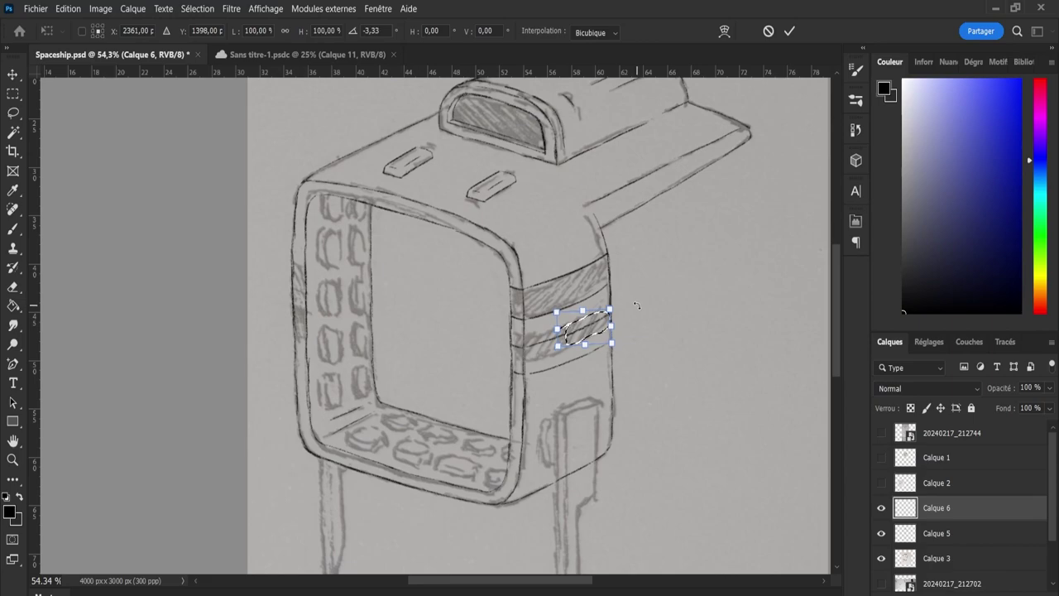
key(Up)
key(Up)
key(Up)
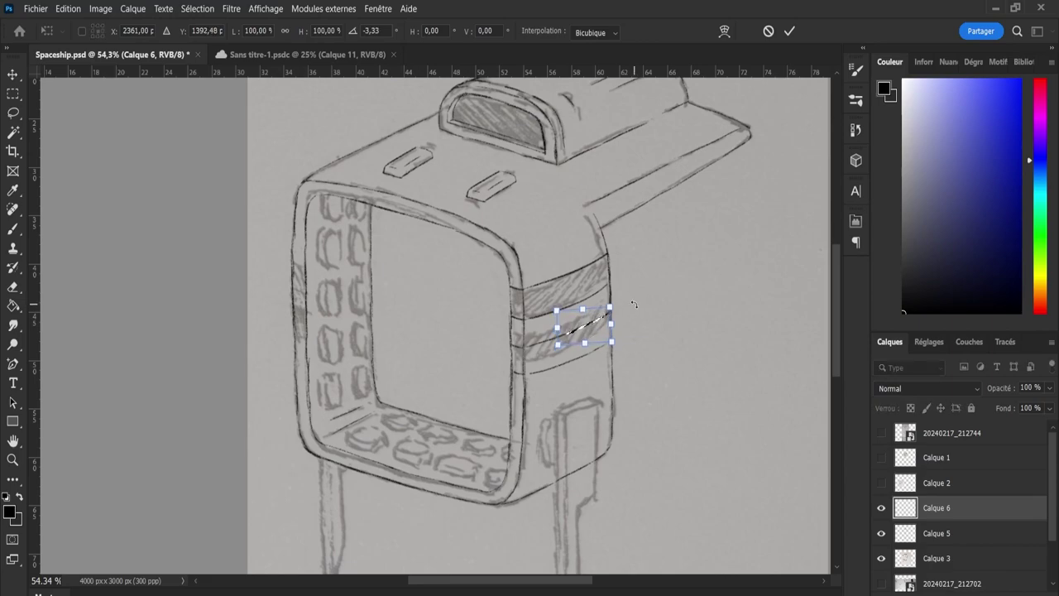
key(Return)
key(ctrl+d)
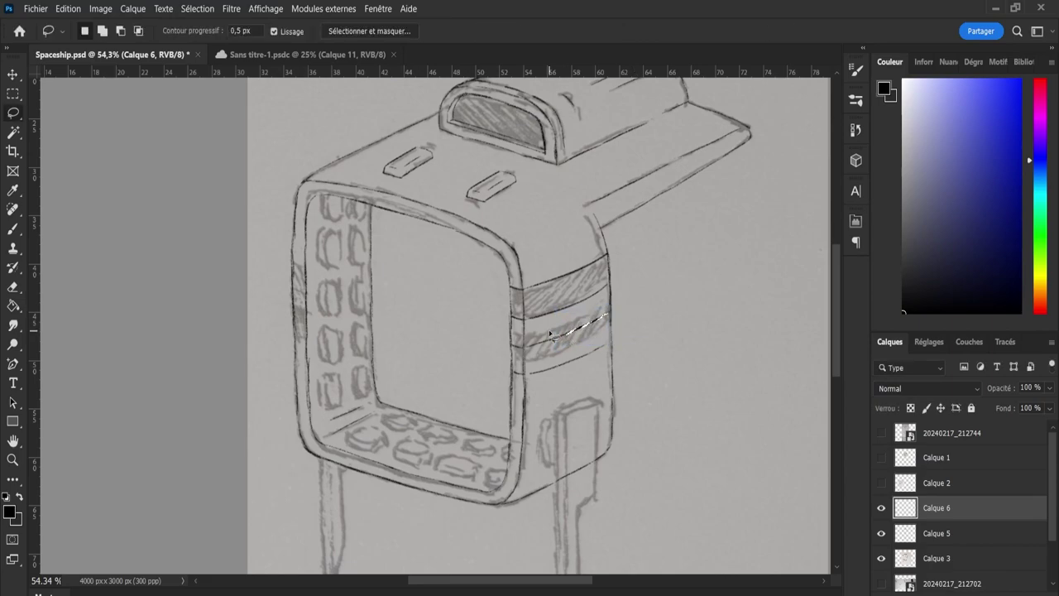
key(ctrl+d)
Draw short lines across the frame's left side at the boundaries of the two hatched stripes.
drag(837, 316, 838, 362)
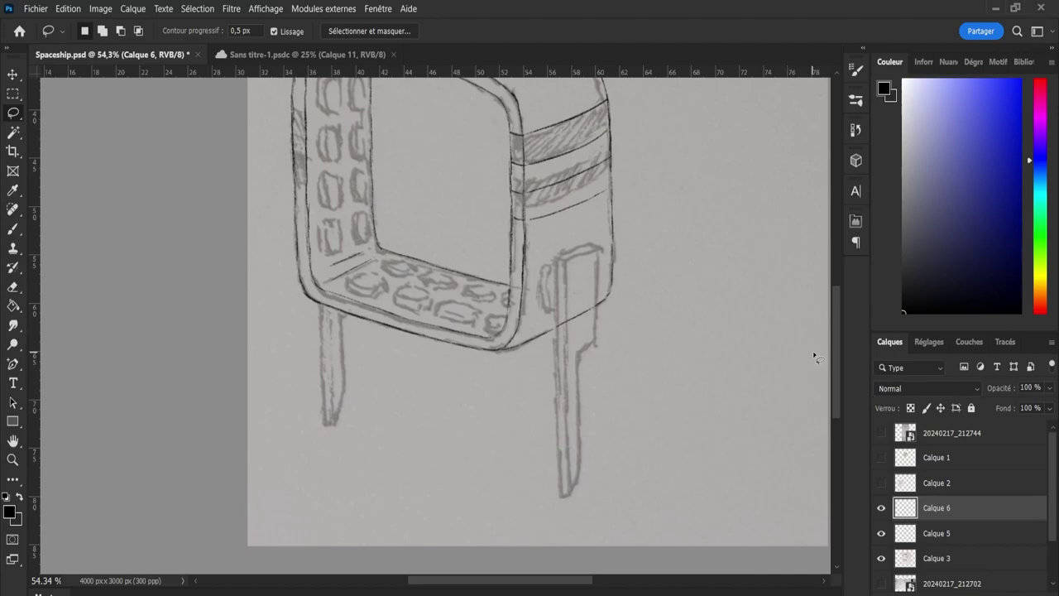
drag(836, 365, 839, 342)
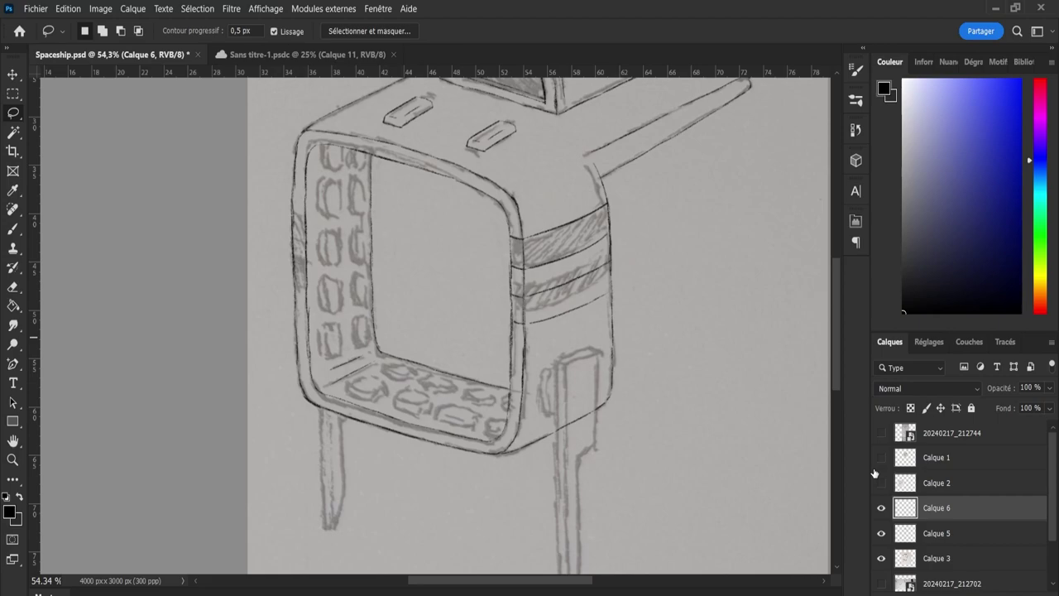
click(837, 532)
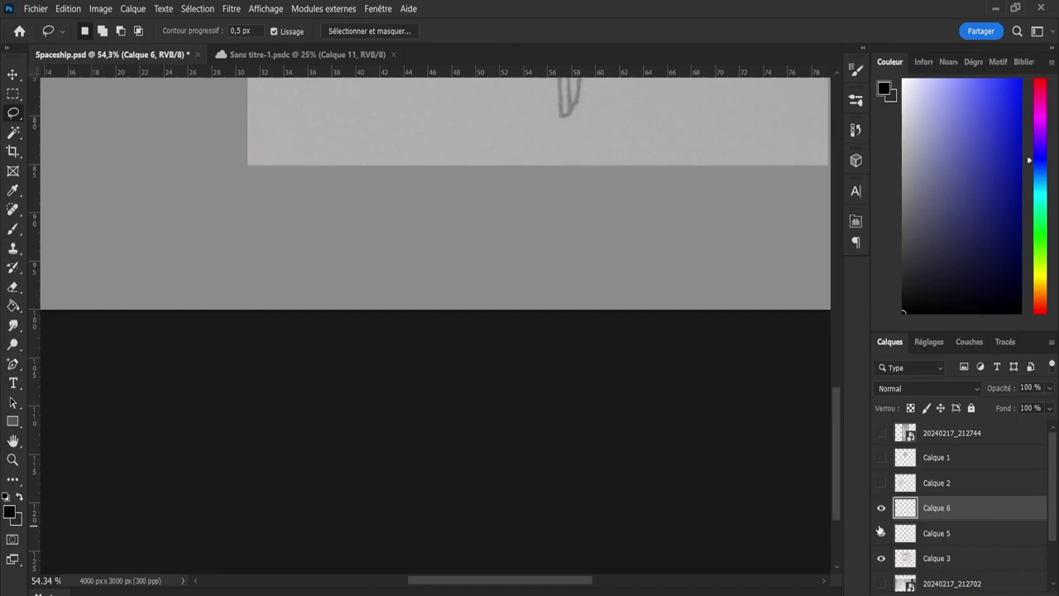
mouse_move(835, 471)
mouse_down()
mouse_move(824, 359)
mouse_move(839, 356)
mouse_up()
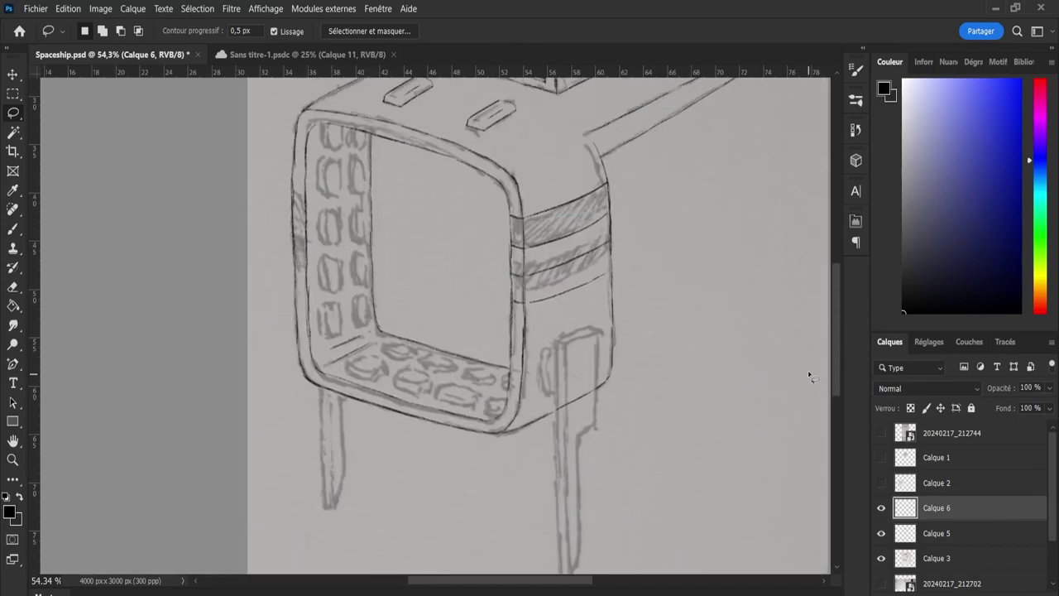
scroll(834, 360, down, 1)
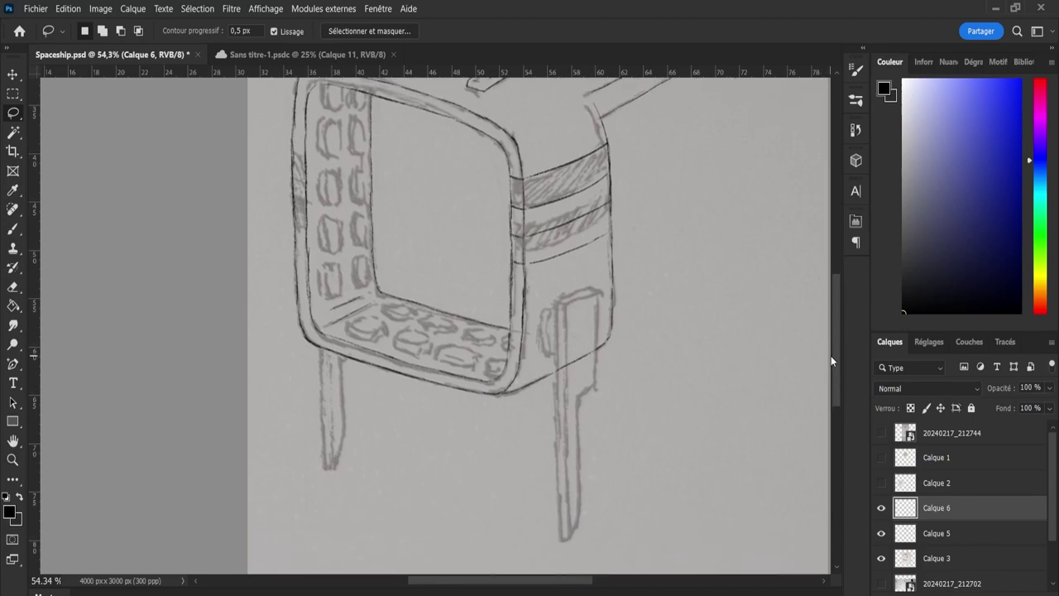
key(b)
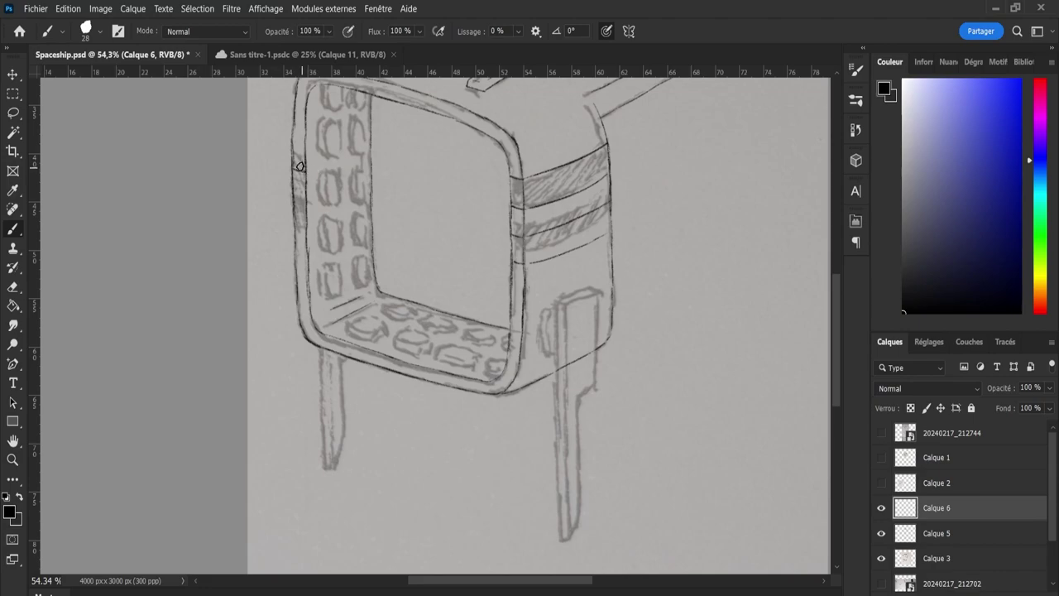
scroll(302, 147, up, 1)
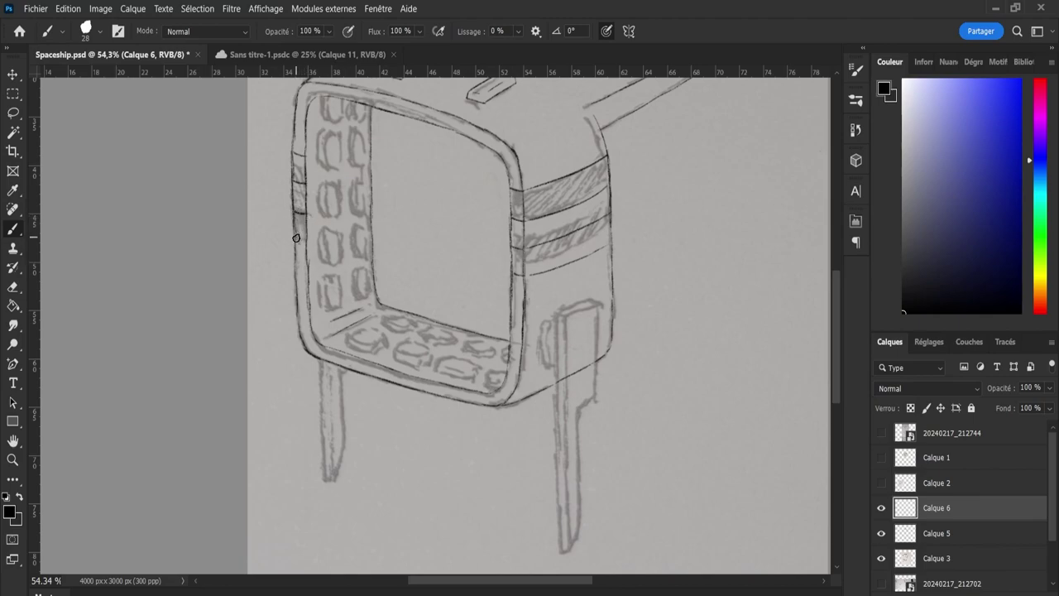
drag(297, 239, 310, 240)
Retouch the upper stripe's lower boundary line across the left side of the frame.
key(e)
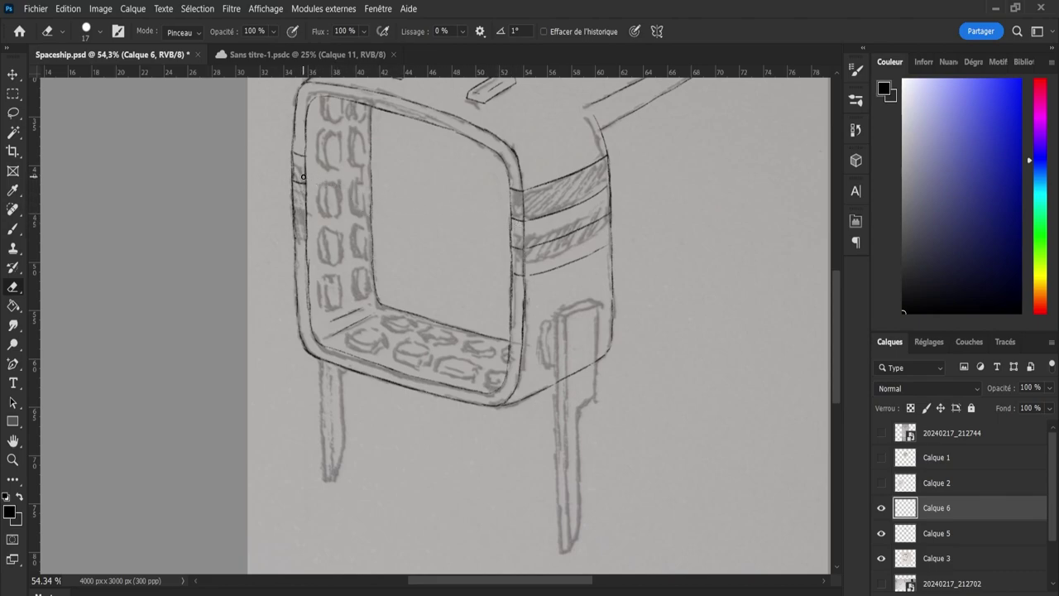
key(b)
drag(294, 176, 306, 179)
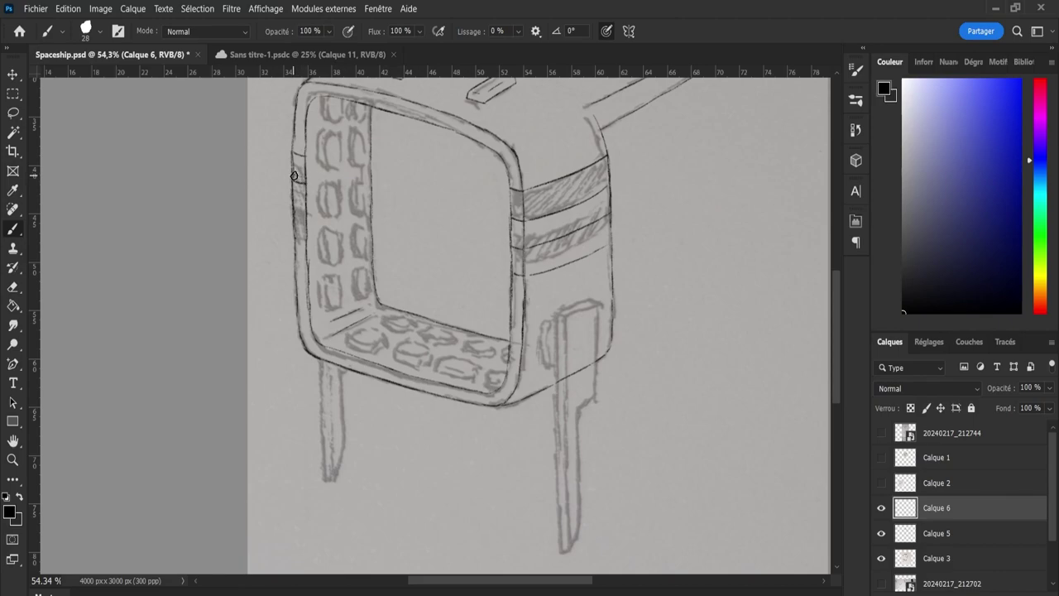
scroll(303, 174, up, 1)
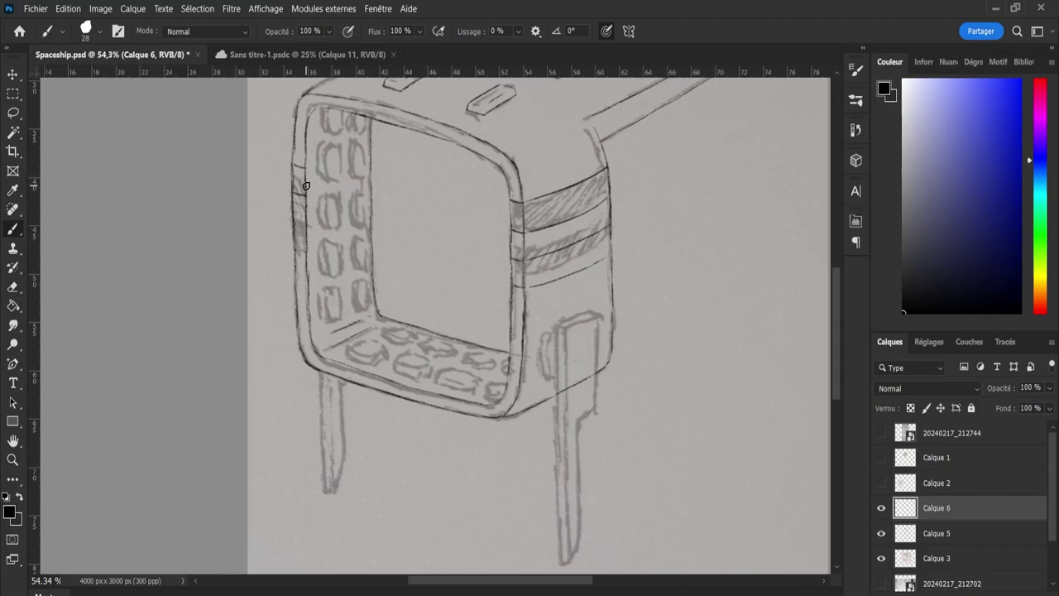
drag(296, 186, 307, 190)
Erase the upper stripe's top boundary on the frame's left side and redraw it slightly higher, undoing stray strokes on the lower stripe.
key(e)
scroll(295, 199, up, 1)
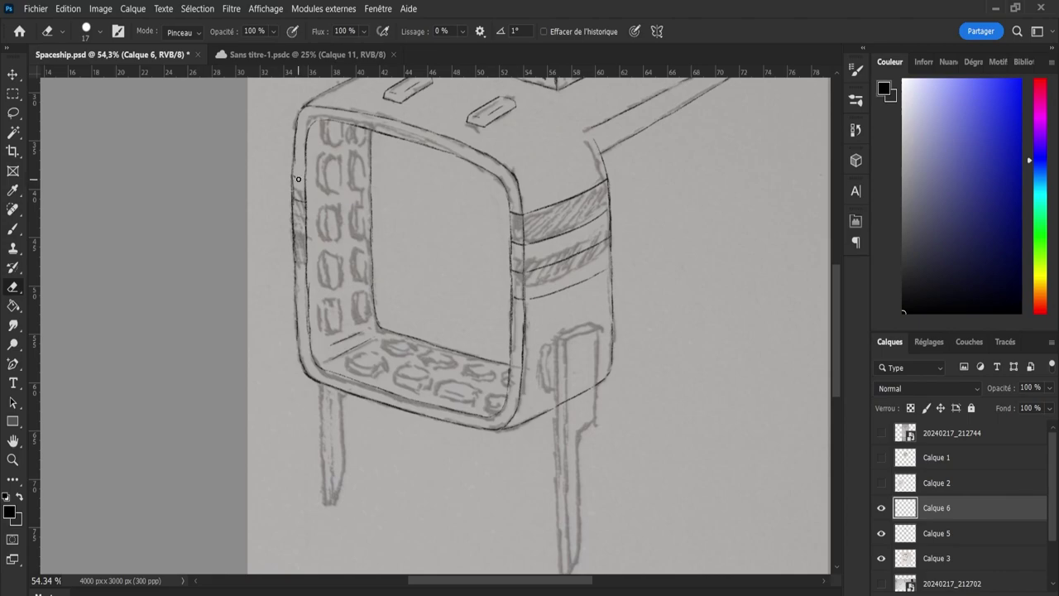
key(b)
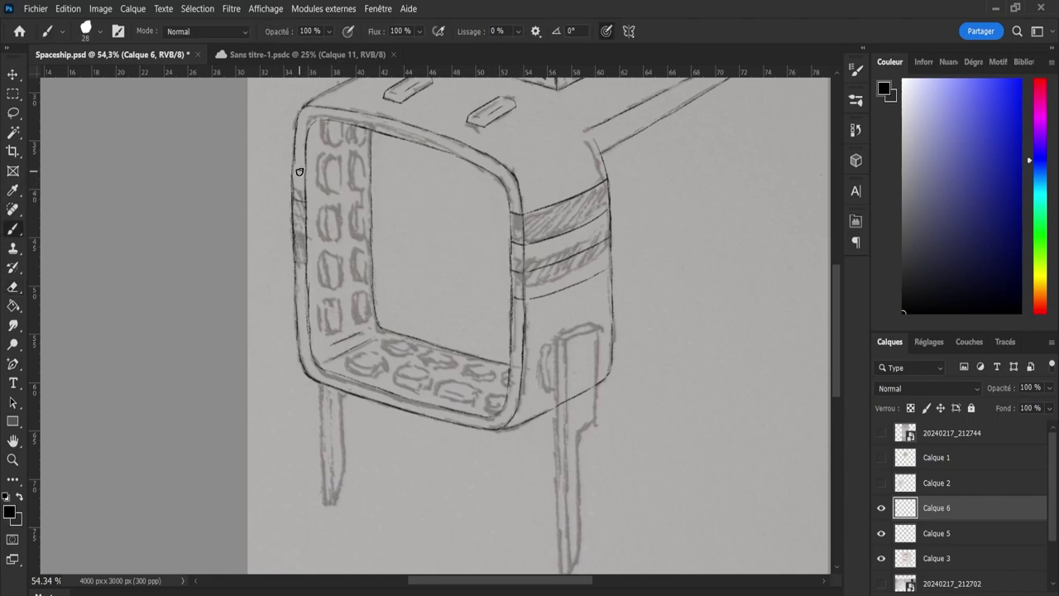
drag(297, 168, 310, 172)
drag(293, 232, 313, 250)
drag(296, 261, 307, 263)
key(ctrl+z)
key(ctrl+z)
Trace the front and top edges of the right landing leg over the sketch, undoing strokes that miss.
scroll(486, 277, down, 1)
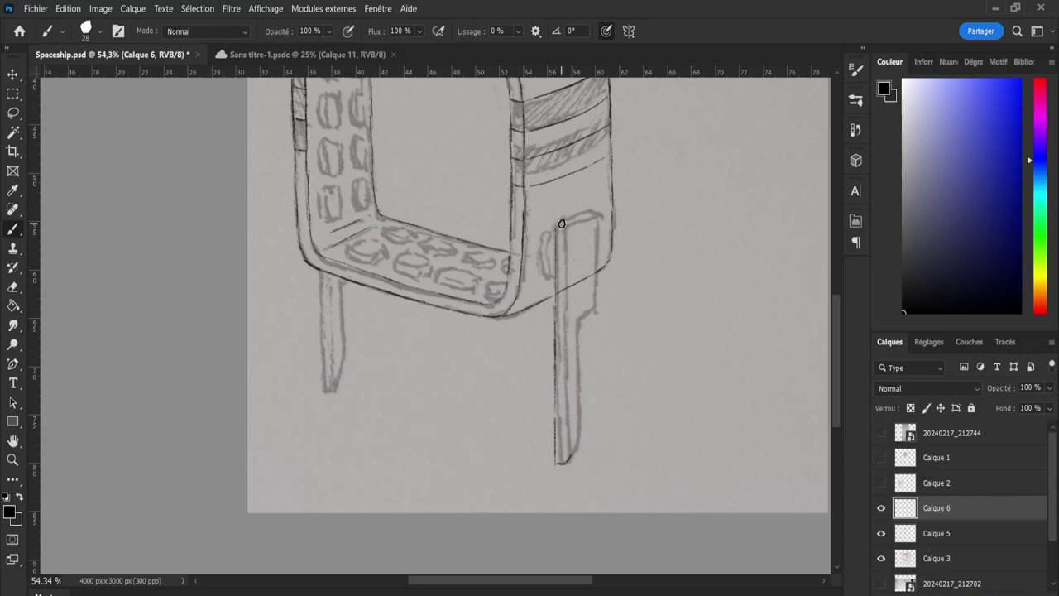
drag(556, 226, 587, 212)
key(ctrl+z)
key(ctrl+z)
key(ctrl+z)
drag(565, 219, 599, 215)
key(ctrl+z)
Trace the right leg's rear edge, from the upper plate through the step down to the slanted tip.
drag(598, 216, 596, 280)
mouse_move(598, 287)
mouse_down()
mouse_move(598, 312)
mouse_move(581, 320)
mouse_up()
drag(566, 463, 579, 437)
drag(579, 434, 578, 377)
key(ctrl+z)
drag(580, 399, 579, 349)
key(ctrl+z)
drag(580, 392, 580, 335)
Draw the inner vertical edge of the right leg from its tip up to the top plate, redoing strokes until it follows the sketch.
drag(565, 460, 570, 421)
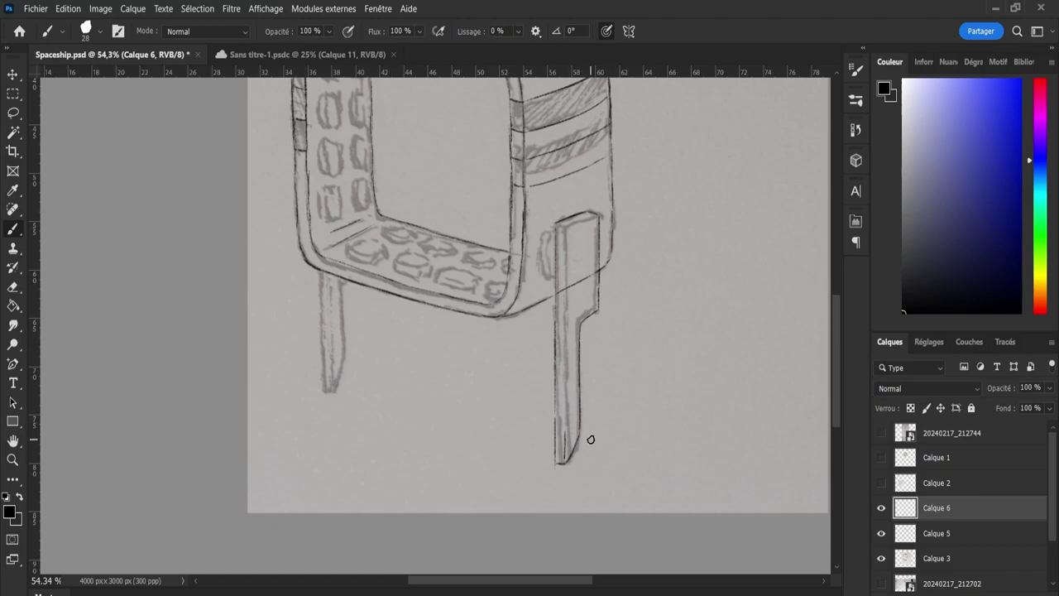
drag(566, 462, 568, 392)
drag(567, 399, 567, 357)
key(ctrl+z)
drag(567, 396, 569, 261)
key(ctrl+z)
drag(565, 330, 569, 271)
key(ctrl+z)
drag(567, 341, 569, 271)
key(e)
shift+click(610, 266)
drag(578, 237, 573, 305)
key(ctrl+z)
drag(572, 236, 574, 267)
key(ctrl+z)
Trace the rounded joint beside the right leg's upper end, erasing and redrawing its two curves until they fit the sketch.
mouse_move(549, 276)
mouse_down()
mouse_move(539, 241)
mouse_move(549, 234)
mouse_up()
drag(547, 237, 552, 270)
key(ctrl+z)
mouse_move(552, 233)
mouse_down()
mouse_move(551, 283)
mouse_move(548, 251)
mouse_move(551, 263)
mouse_up()
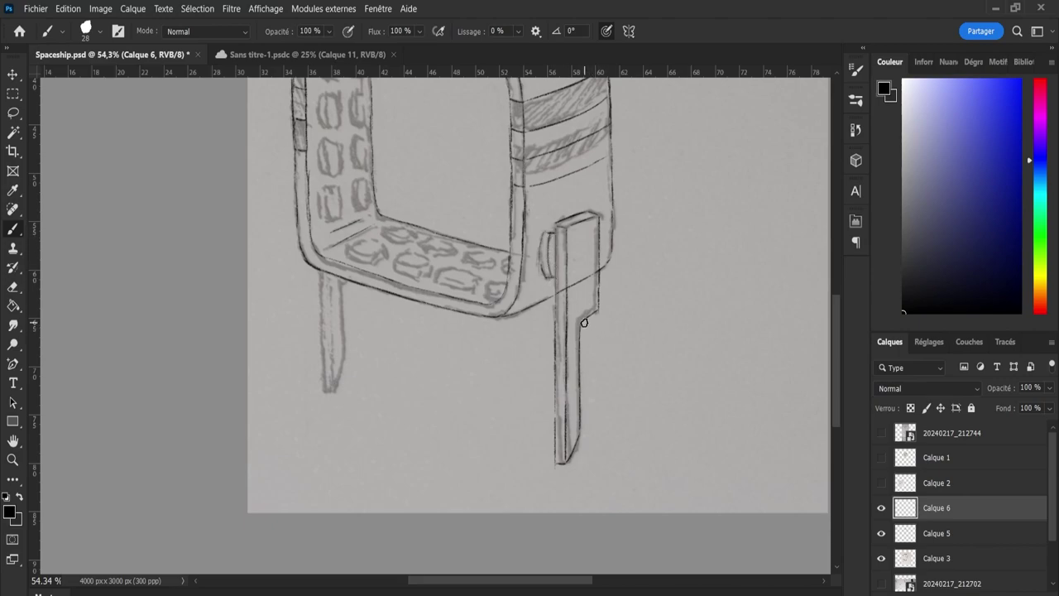
drag(836, 325, 837, 308)
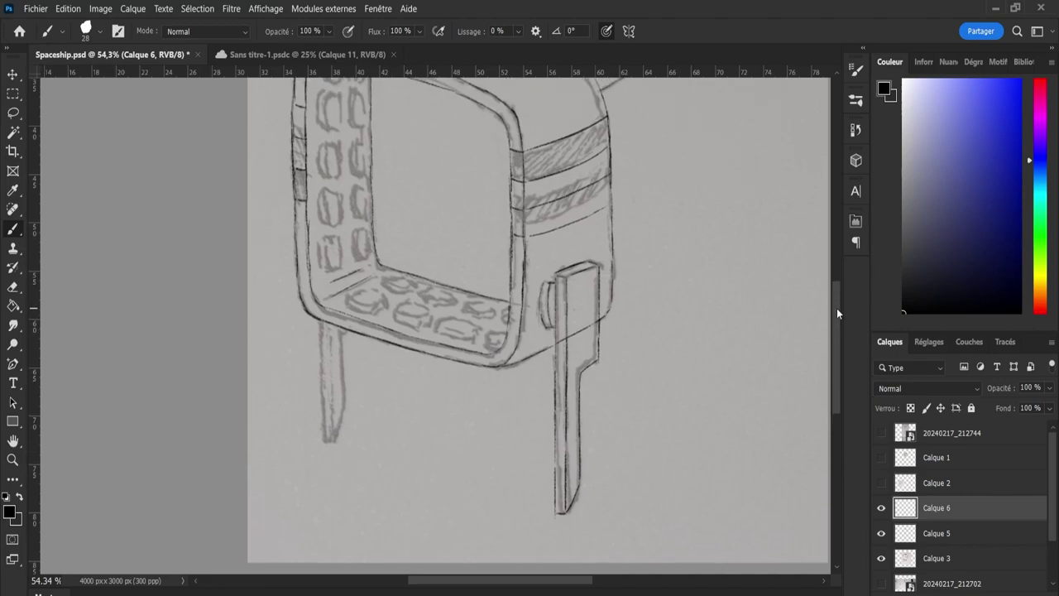
key(e)
drag(543, 286, 550, 328)
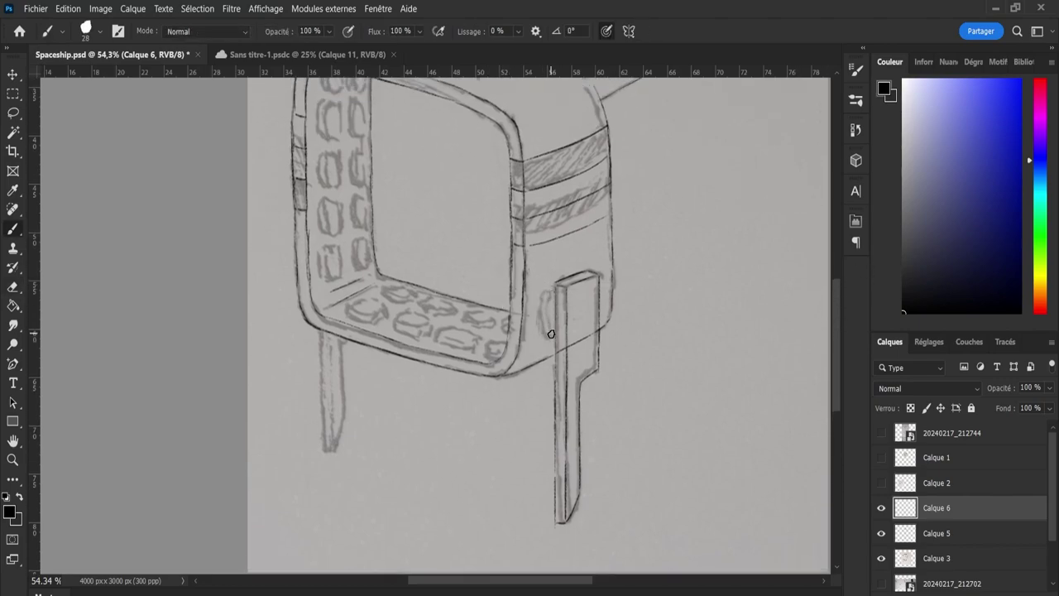
key(b)
drag(547, 332, 543, 312)
drag(550, 294, 552, 323)
key(e)
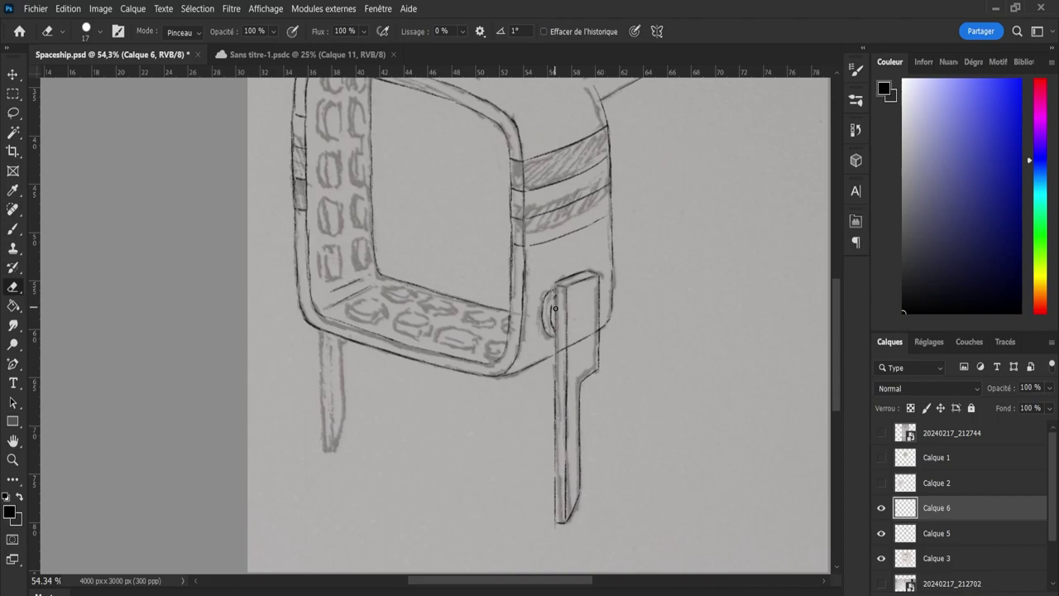
key(b)
Trace the left landing leg's outer edges, slanted tip and inner vertical edge, redoing the inner edge once.
scroll(838, 311, up, 3)
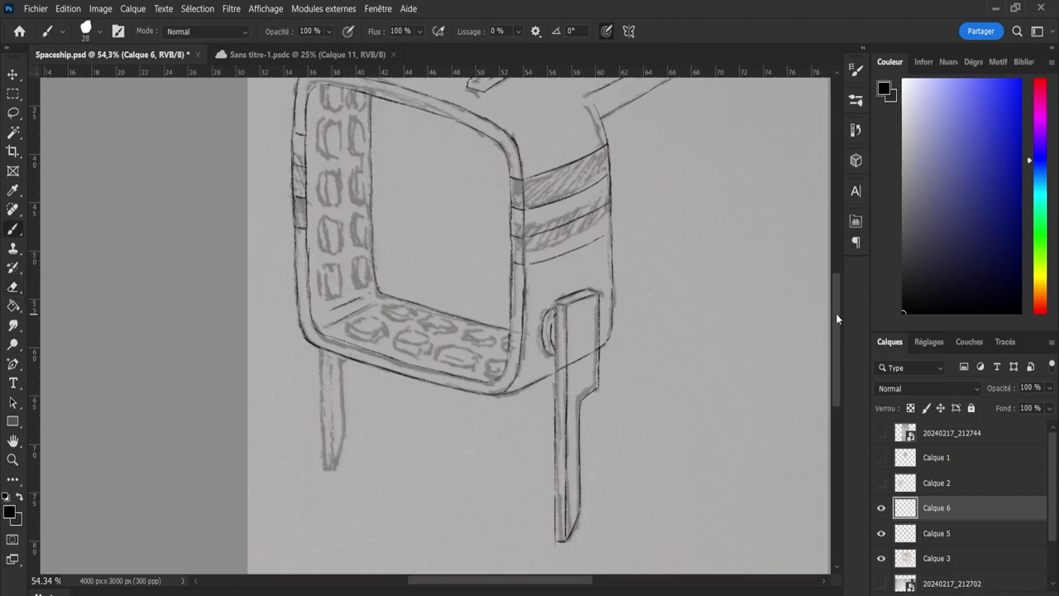
drag(838, 306, 854, 266)
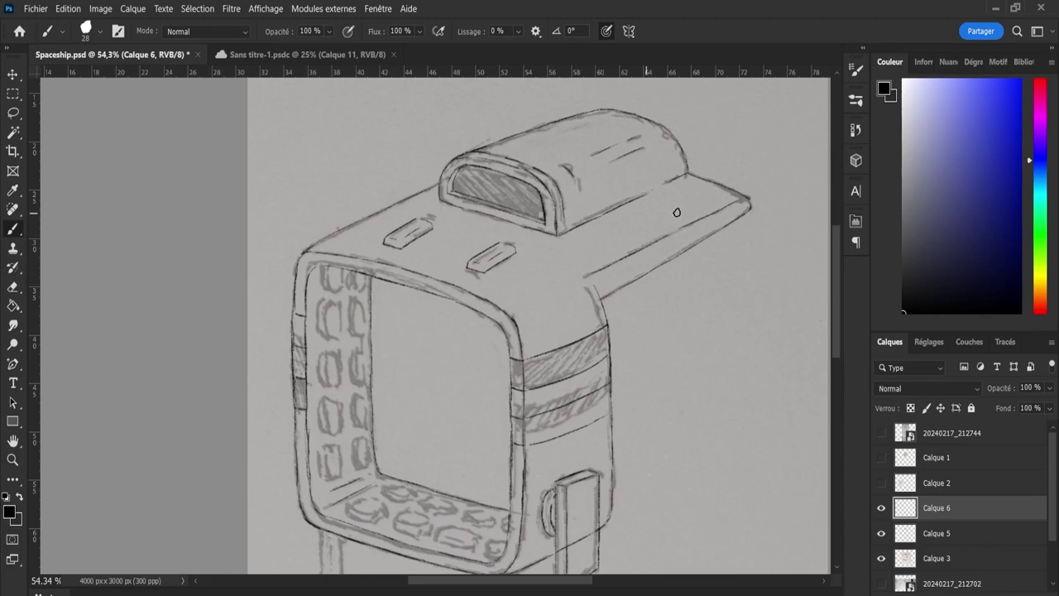
scroll(836, 281, down, 5)
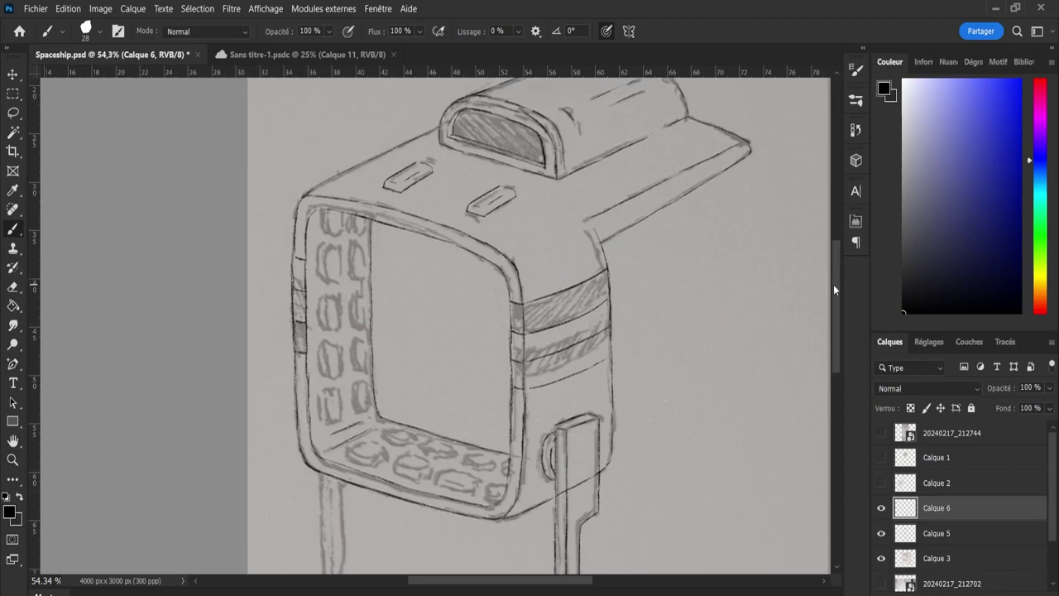
drag(822, 312, 826, 318)
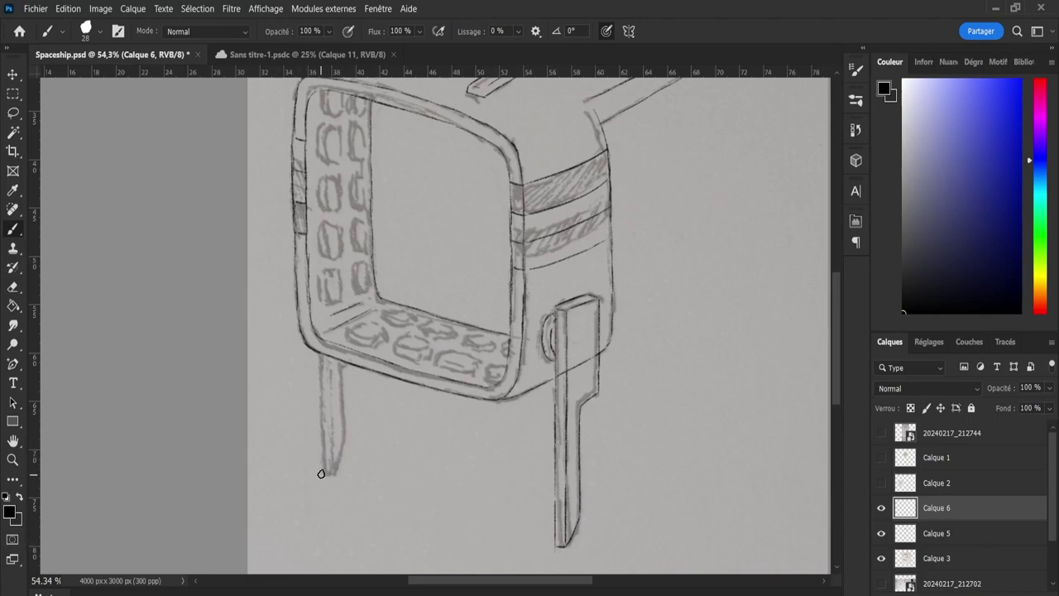
drag(324, 468, 335, 472)
drag(322, 468, 320, 414)
drag(335, 462, 335, 391)
drag(331, 469, 332, 360)
key(ctrl+z)
key(ctrl+z)
drag(334, 460, 335, 361)
drag(347, 440, 348, 395)
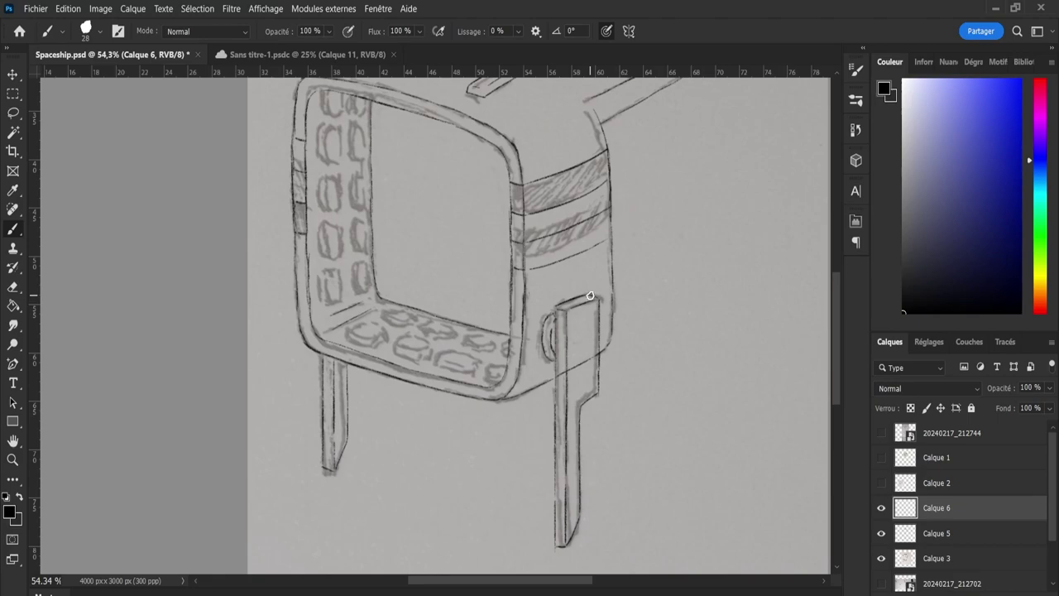
Lasso the left leg's inner vertical line, apply a free transform to it and deselect it.
key(l)
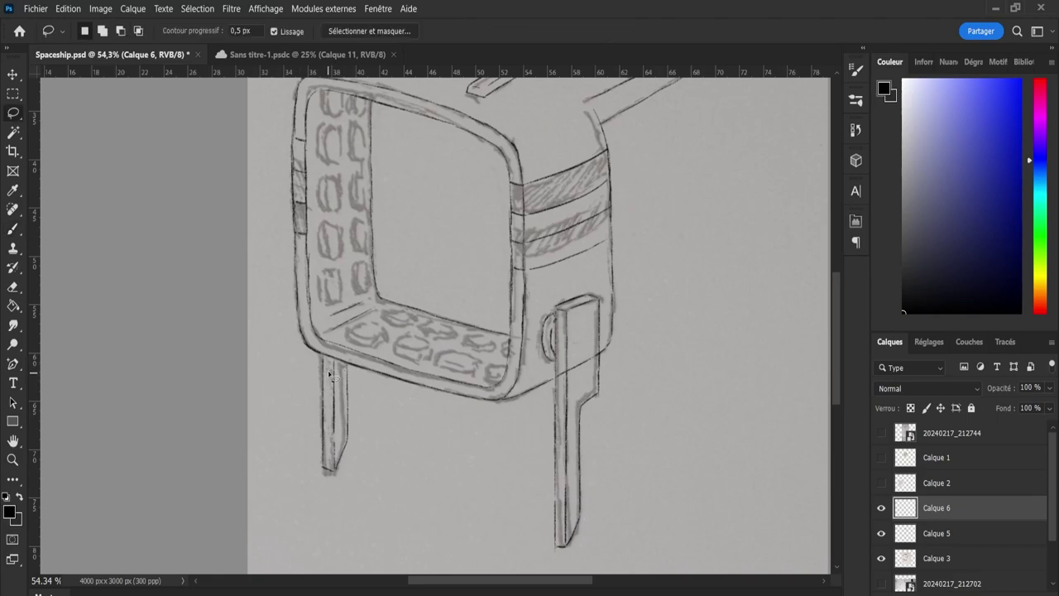
mouse_move(331, 362)
mouse_down()
mouse_move(346, 414)
mouse_move(333, 480)
mouse_move(330, 414)
mouse_up()
key(ctrl+t)
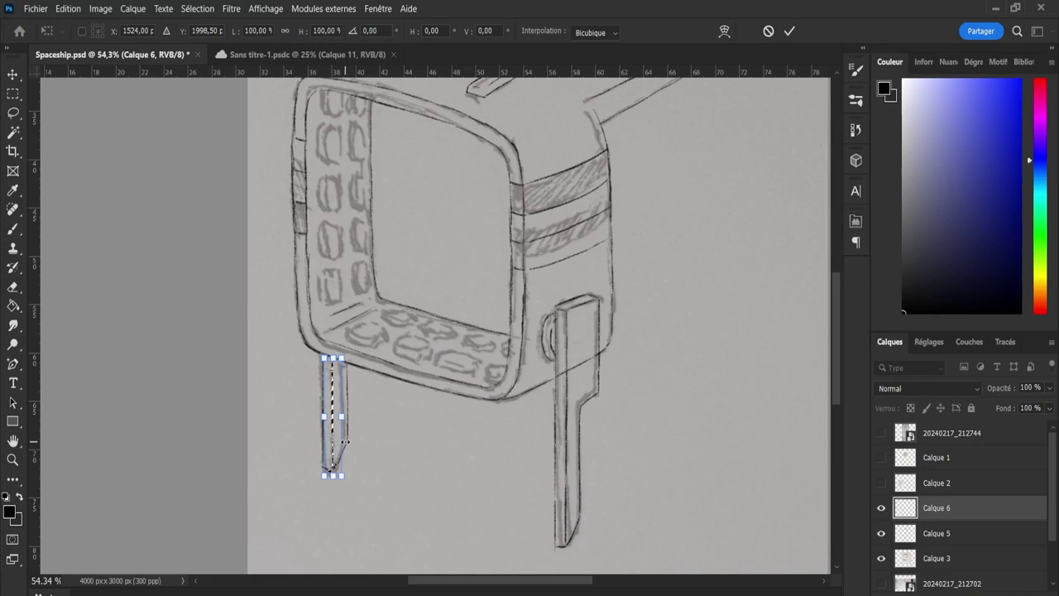
key(Return)
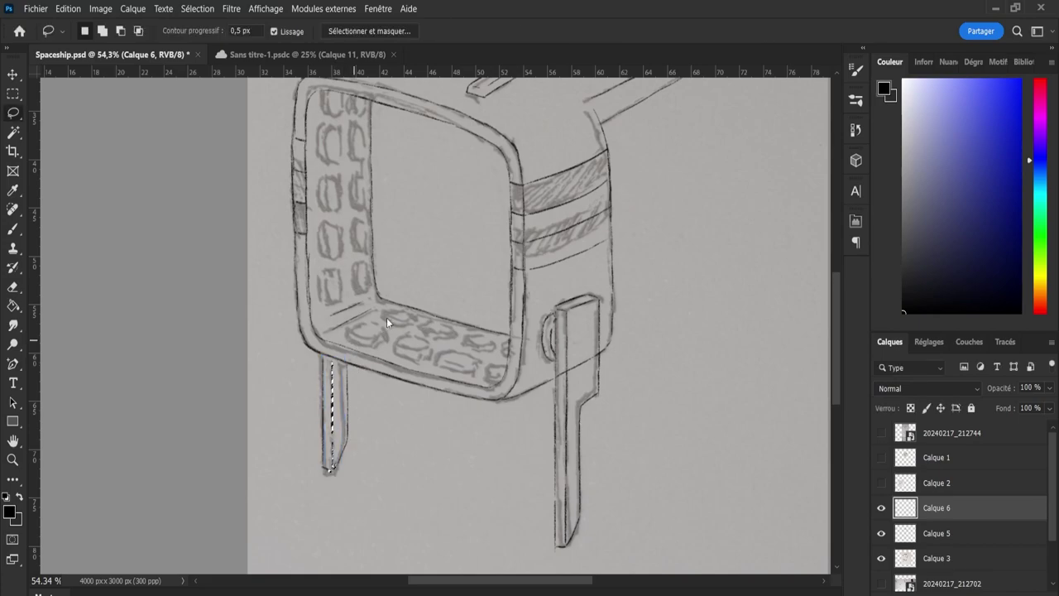
key(ctrl+d)
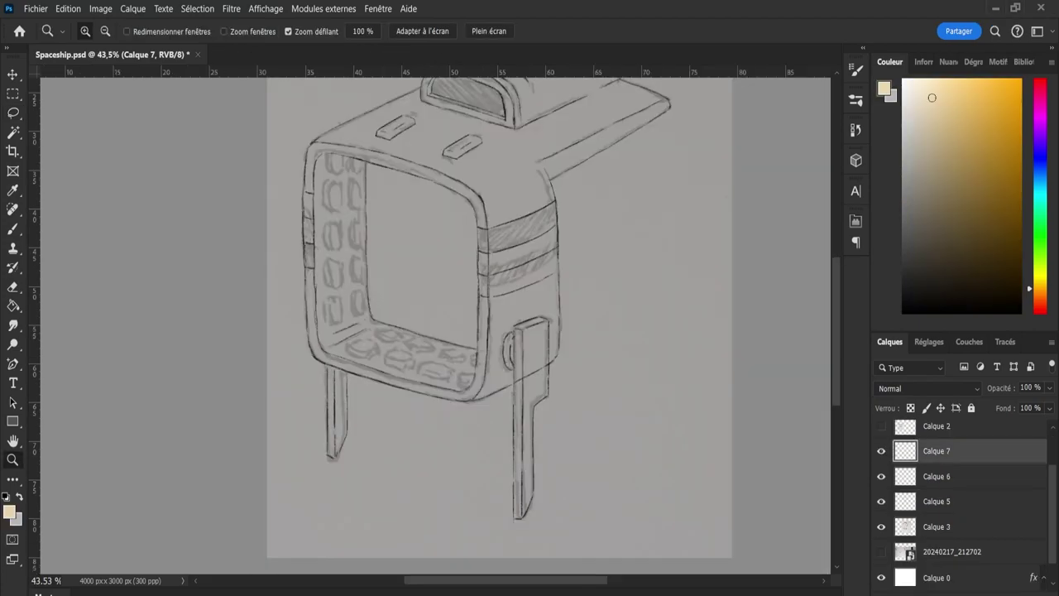
Reset the brush colours to their defaults for black drawing and undo the test strokes.
key(b)
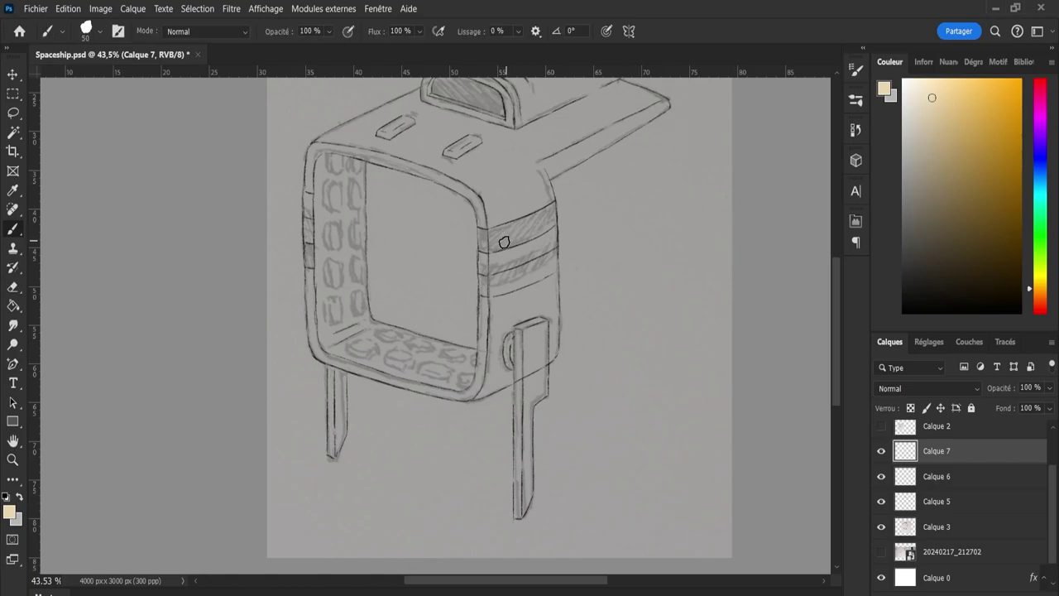
drag(667, 258, 712, 360)
key(ctrl+z)
key(d)
drag(650, 211, 684, 374)
key(ctrl+z)
Choose the ConsistentTextu… brush preset at 14 px from the Pinceaux Useful folder and undo the test stroke.
click(855, 69)
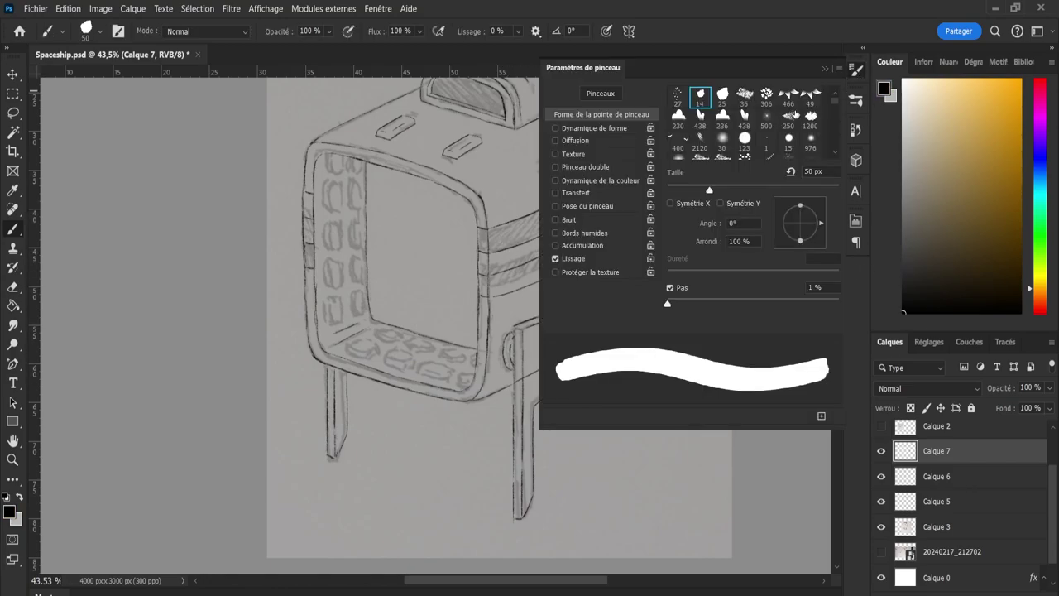
click(701, 97)
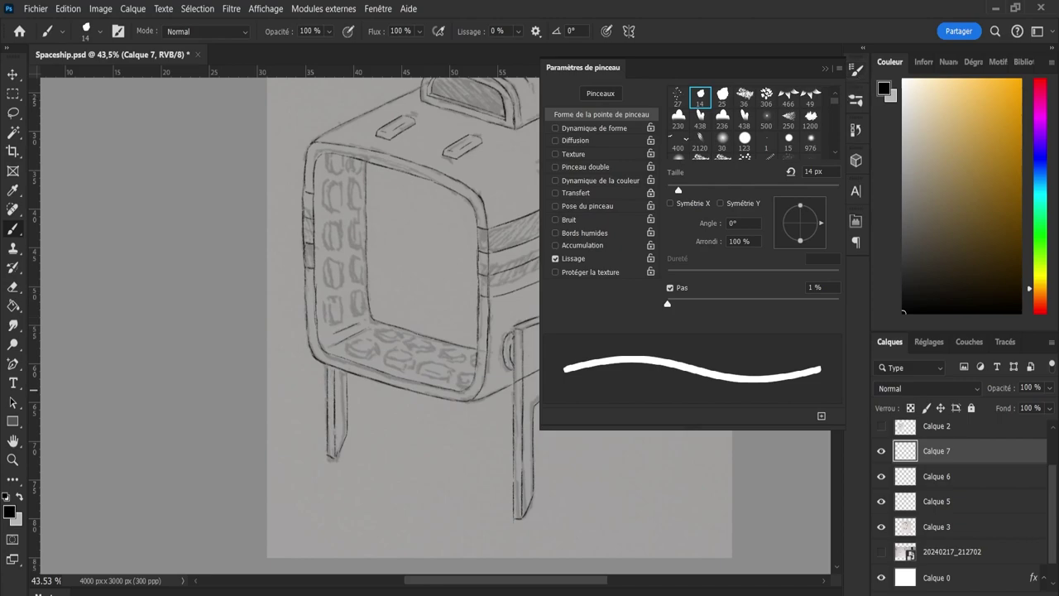
key(F5)
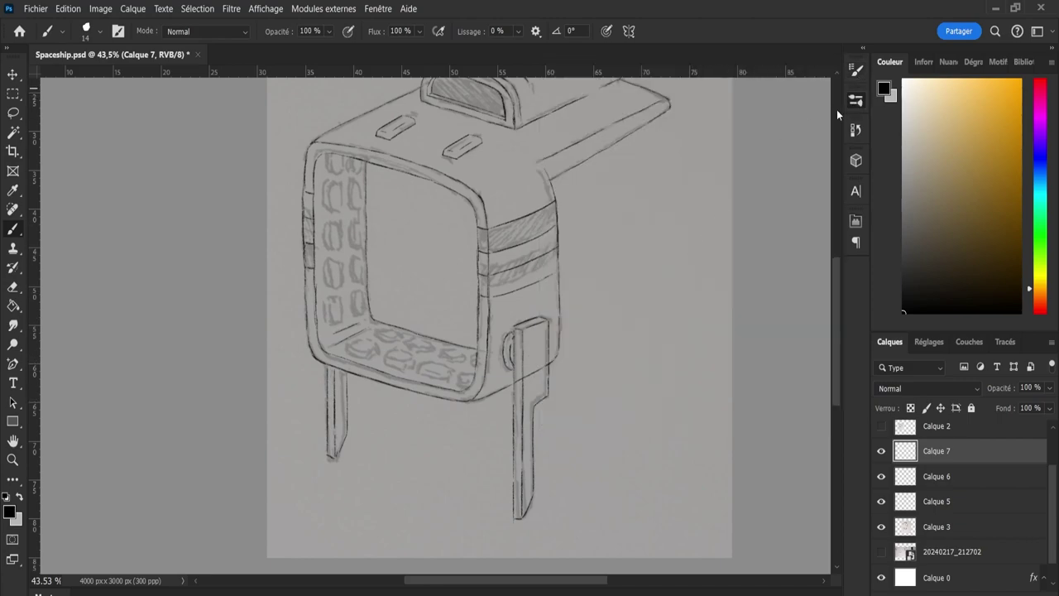
click(856, 129)
click(548, 165)
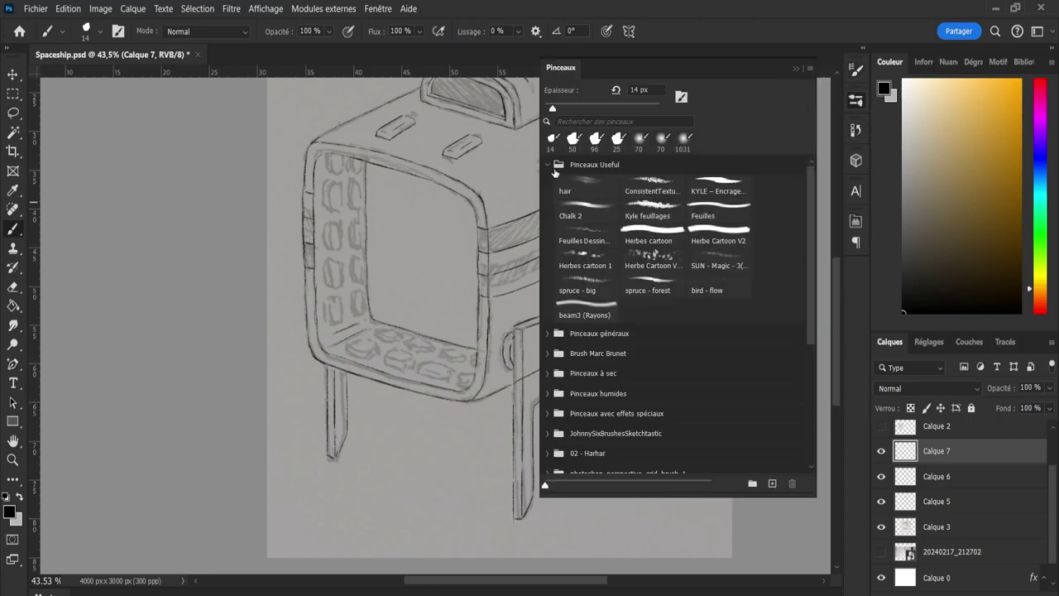
click(662, 189)
drag(417, 453, 461, 495)
key(ctrl+z)
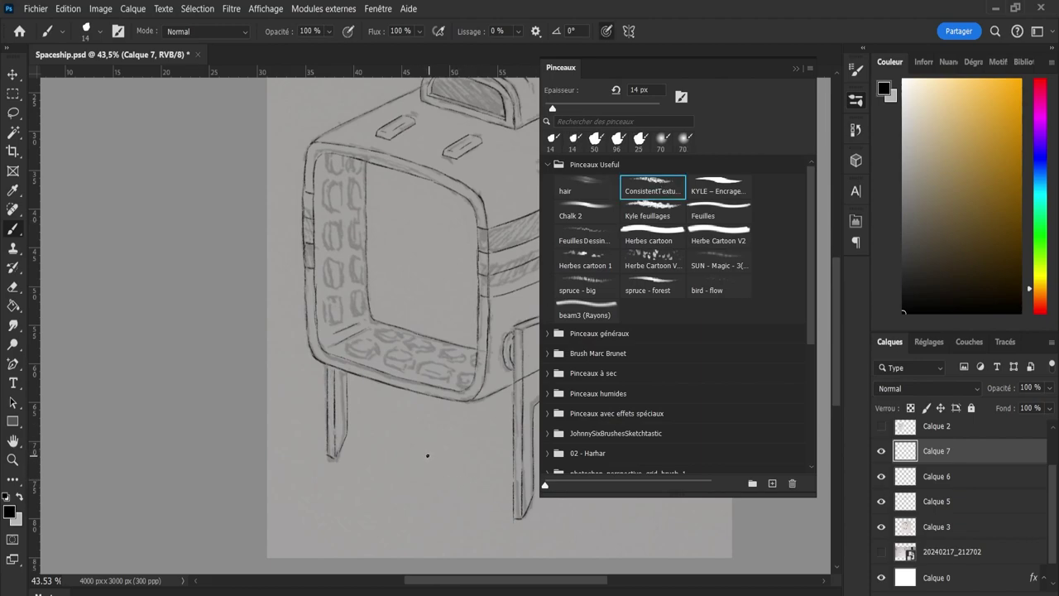
key(ctrl+z)
click(856, 100)
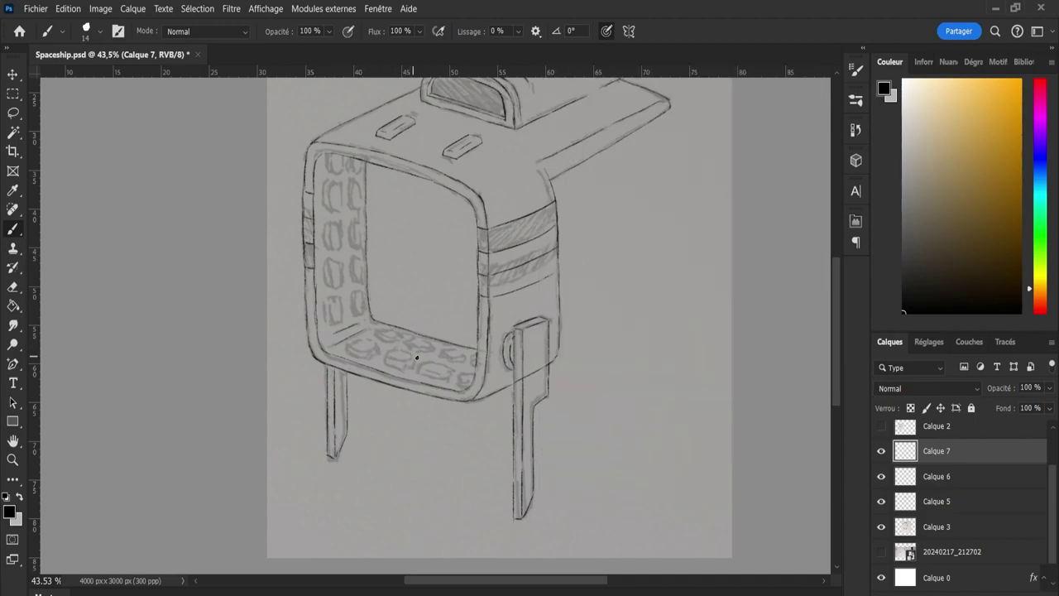
Trace the oval pad nearest the left corner of the opening's floor on Calque 7, cleaning its outline with the eraser.
key(z)
drag(395, 409, 418, 389)
key(b)
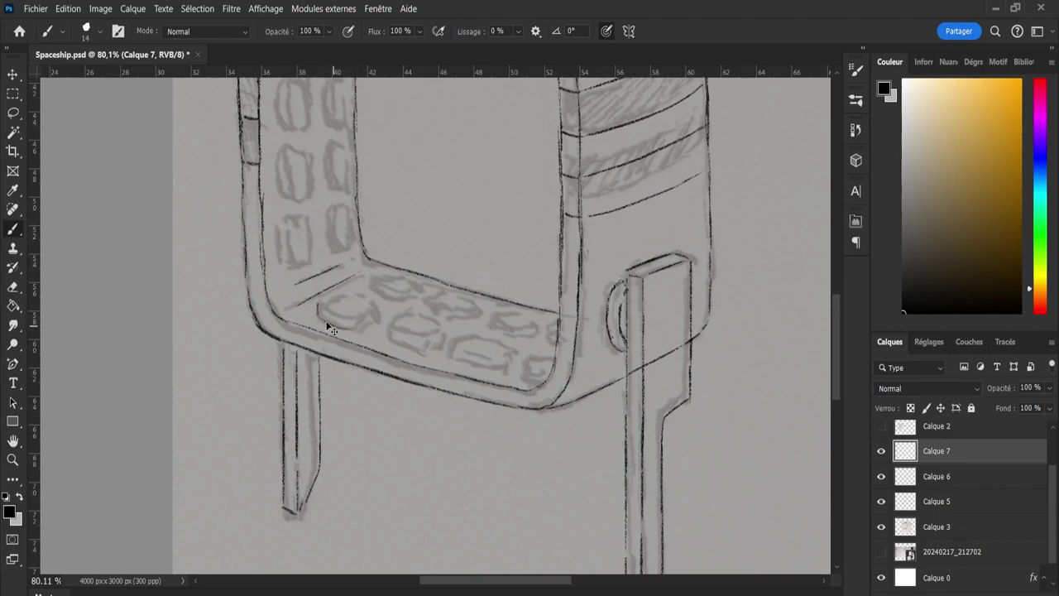
drag(318, 315, 364, 329)
key(e)
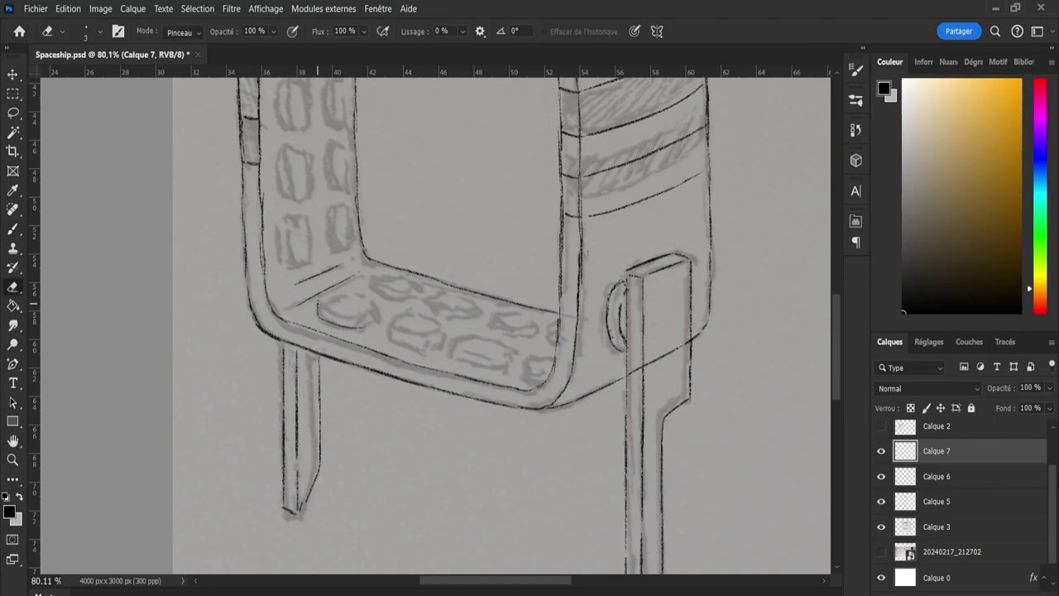
key(b)
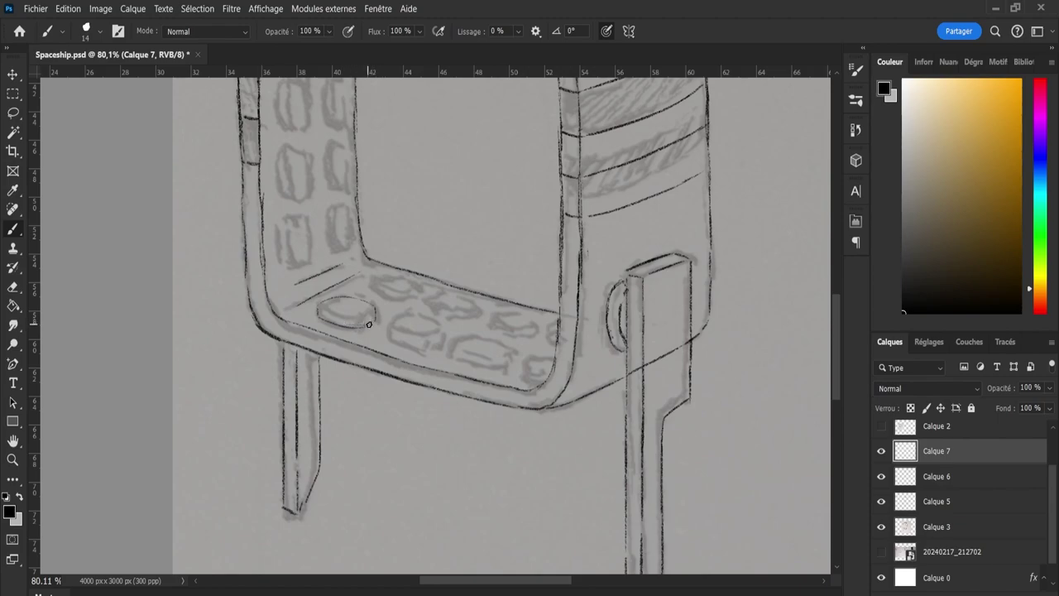
key(e)
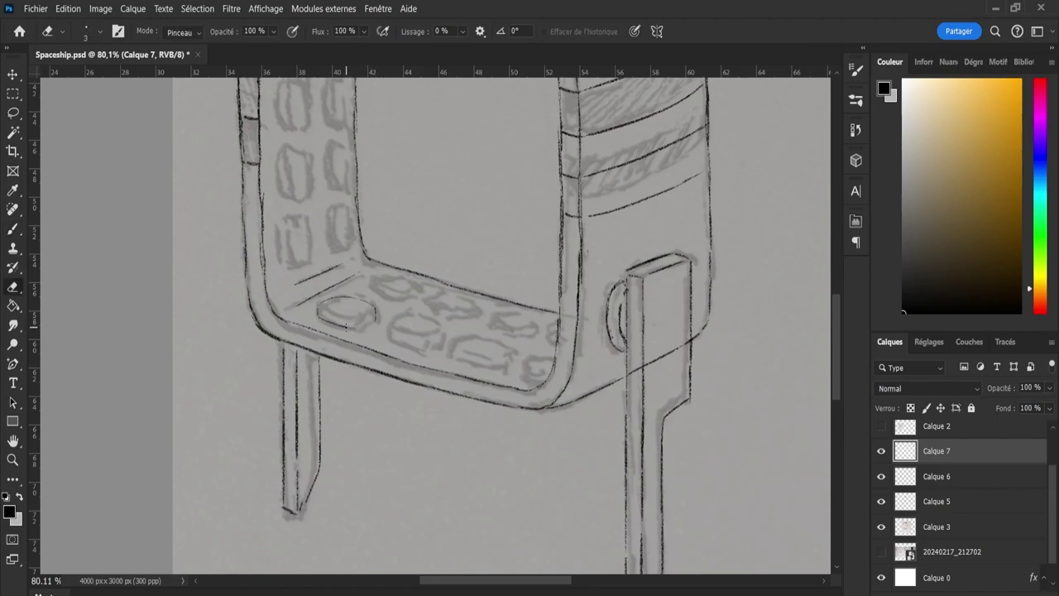
key(b)
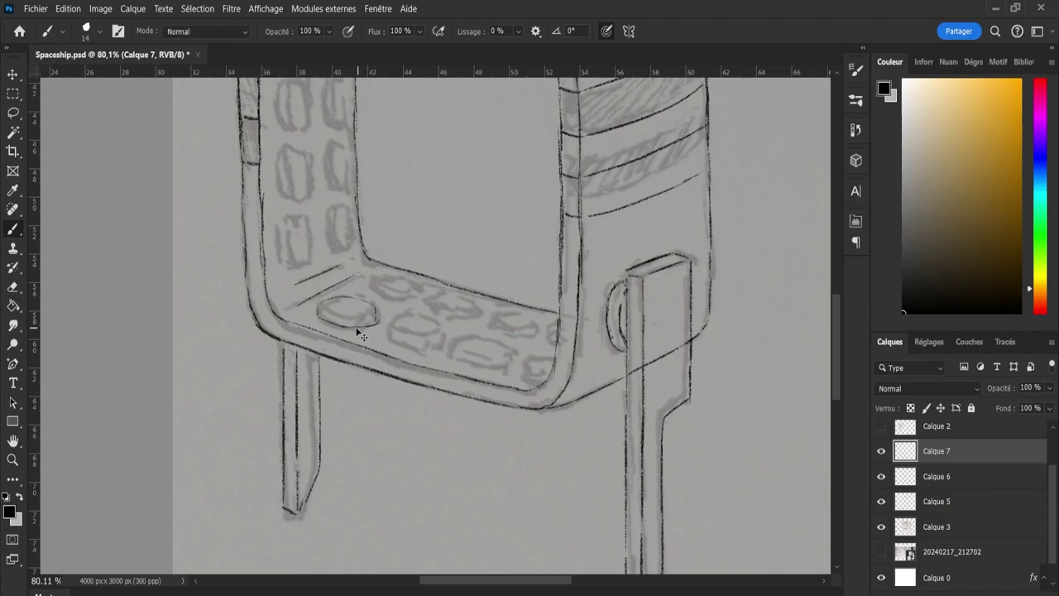
Rework the oval pad's lower edge, undoing unsatisfactory strokes and trimming the outline with the eraser.
drag(347, 329, 373, 323)
key(ctrl+z)
key(ctrl+z)
key(ctrl+z)
key(e)
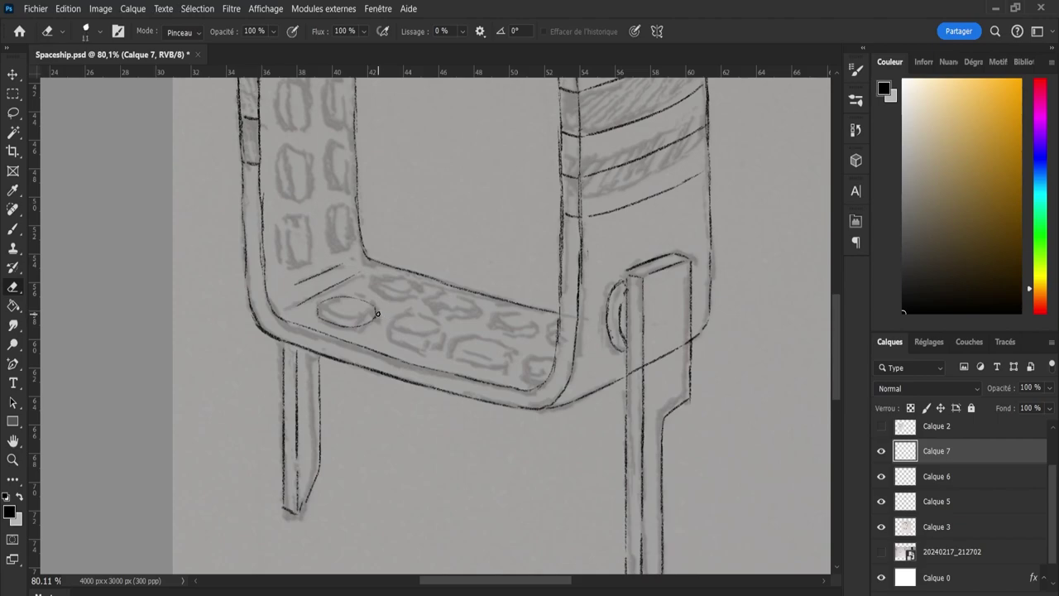
key(b)
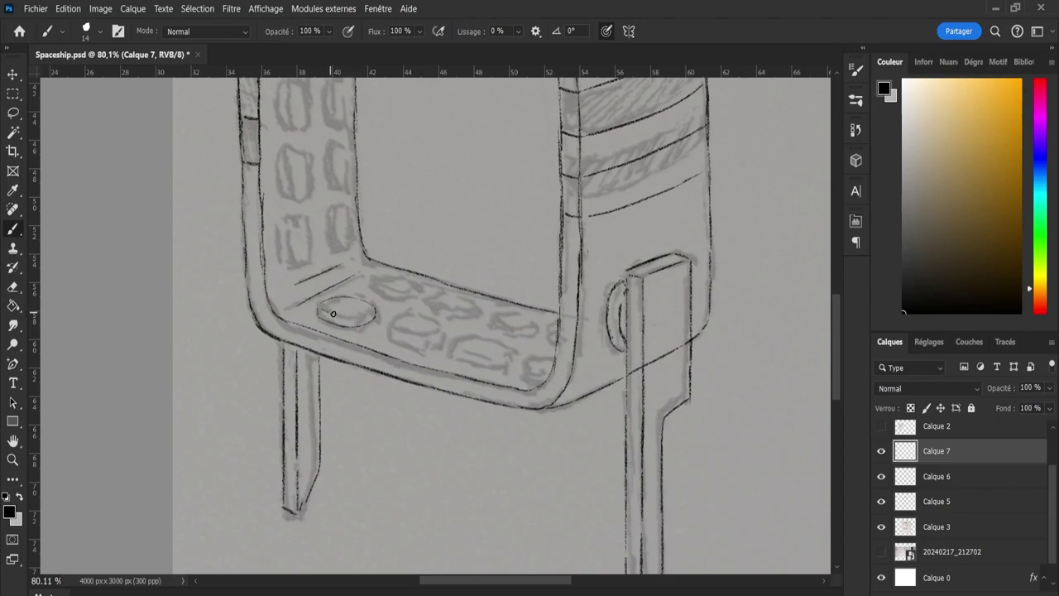
Draw the inner curve of the oval pad to give it a raised thickness, undoing unsatisfactory strokes.
drag(333, 313, 355, 317)
drag(331, 309, 359, 309)
key(ctrl+z)
key(ctrl+z)
key(ctrl+z)
key(ctrl+z)
key(l)
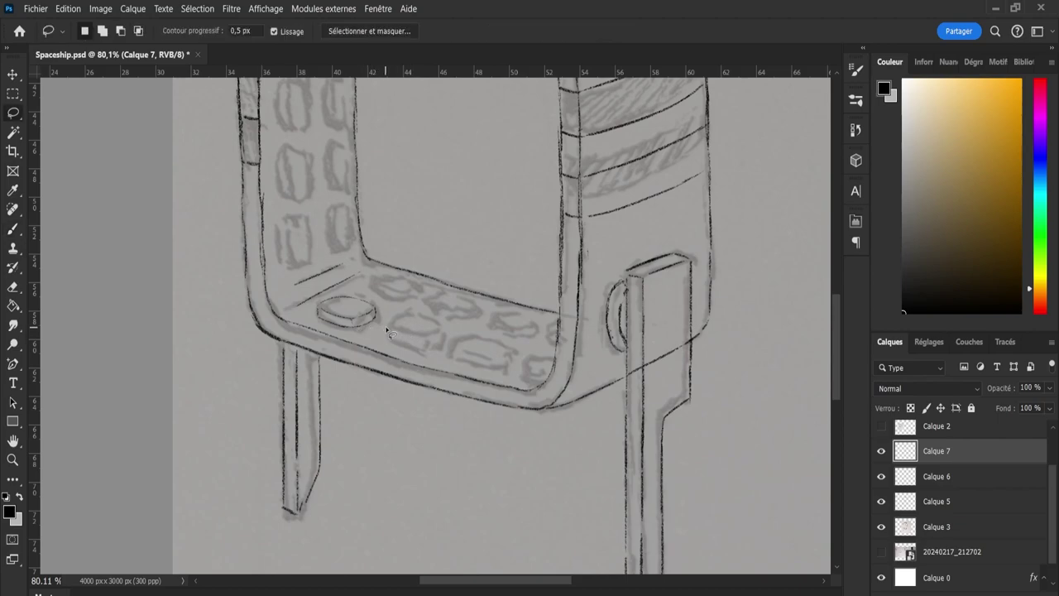
Duplicate the traced oval pad onto a new layer and place the copy over the second sketched pad in the front row.
mouse_move(383, 308)
mouse_down()
mouse_move(382, 324)
mouse_move(354, 335)
mouse_move(313, 319)
mouse_move(339, 296)
mouse_move(388, 316)
mouse_move(379, 325)
mouse_up()
key(ctrl+j)
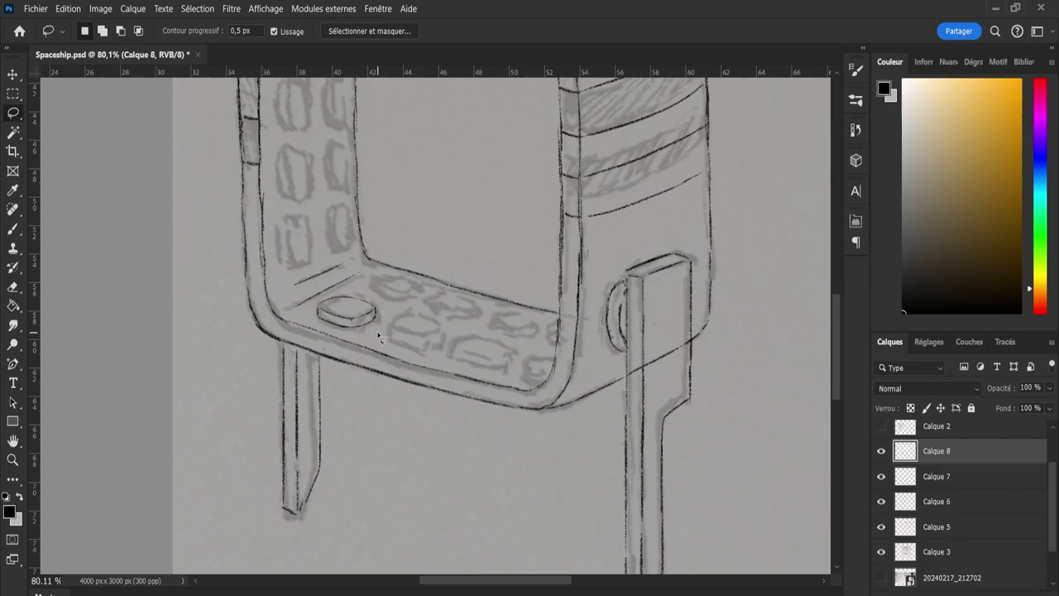
key(v)
mouse_move(407, 340)
mouse_down()
mouse_move(420, 329)
mouse_move(418, 339)
mouse_up()
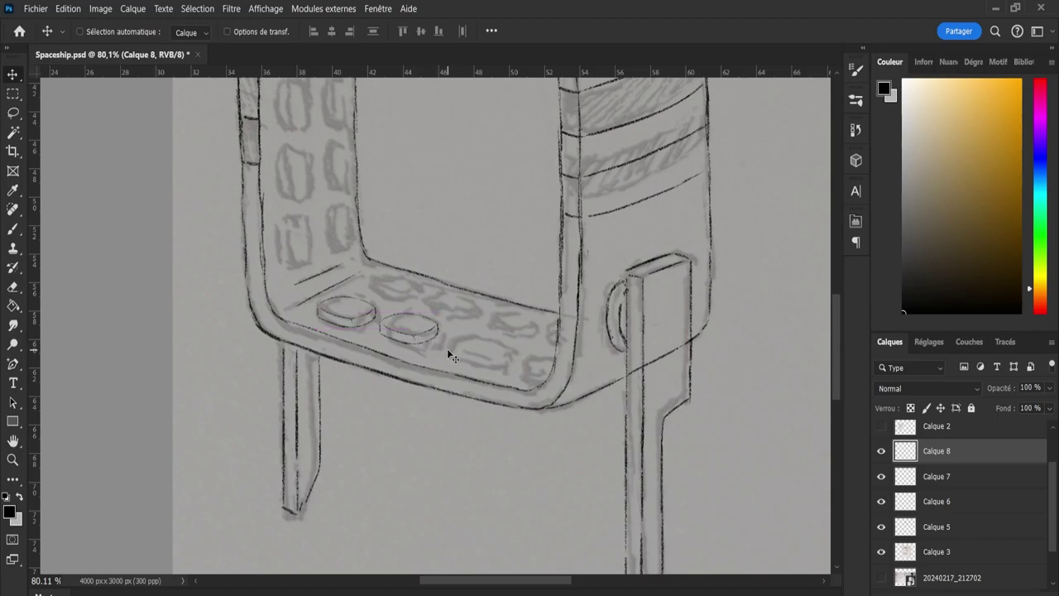
drag(402, 332, 402, 332)
Copy and paste the second pad onto another layer and place it over the third sketched pad in the front row.
key(ctrl+c)
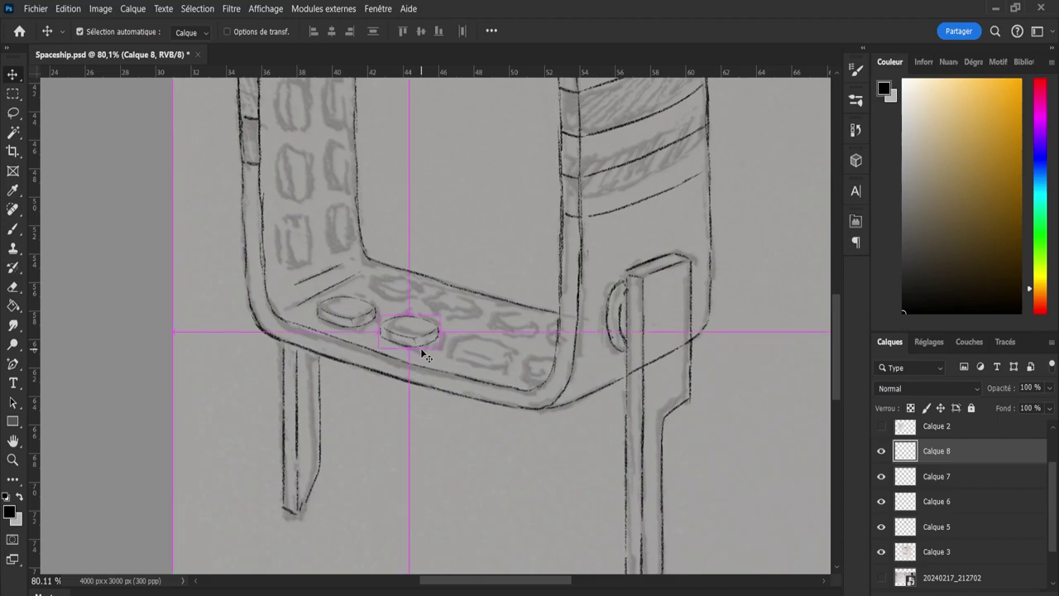
key(ctrl+v)
drag(444, 363, 486, 357)
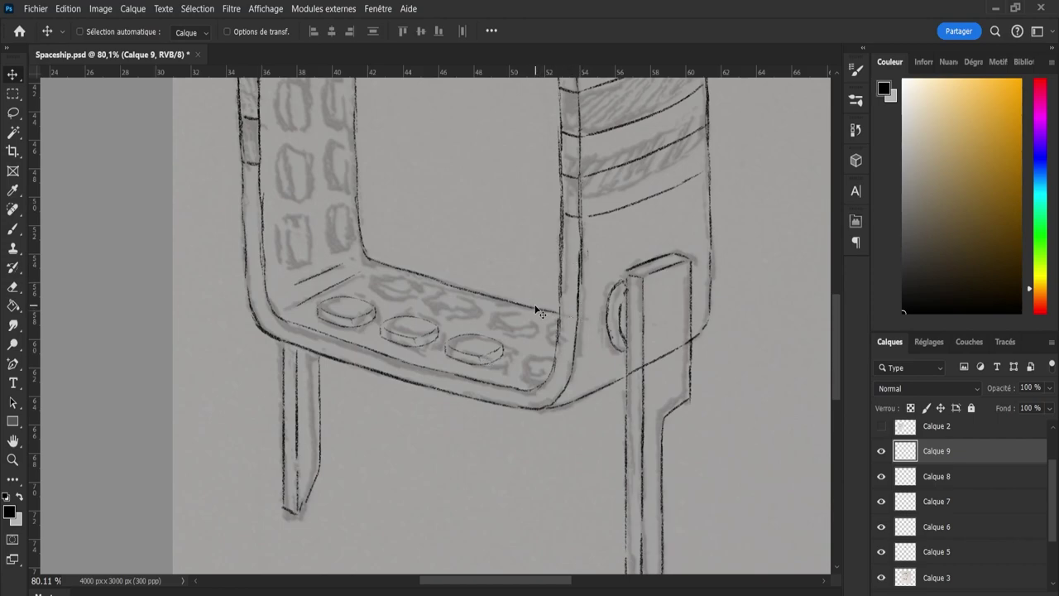
Try a fourth pad copy over the last front-row pad, rotating and skewing it with Free Transform, and delete it.
key(ctrl)
key(ctrl+v)
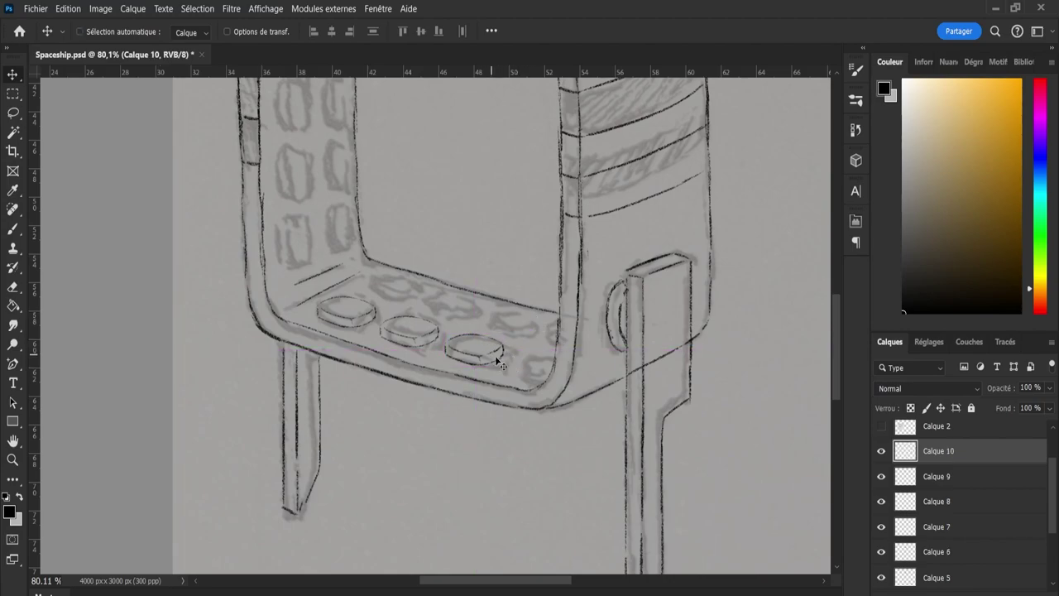
drag(491, 357, 520, 367)
key(ctrl+t)
drag(601, 366, 602, 343)
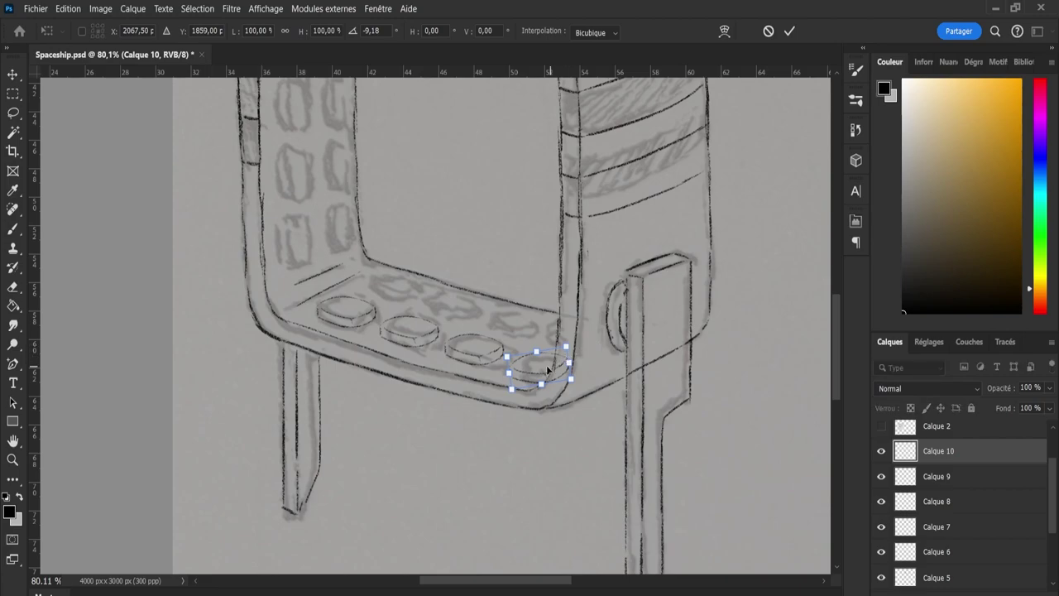
drag(541, 367, 541, 370)
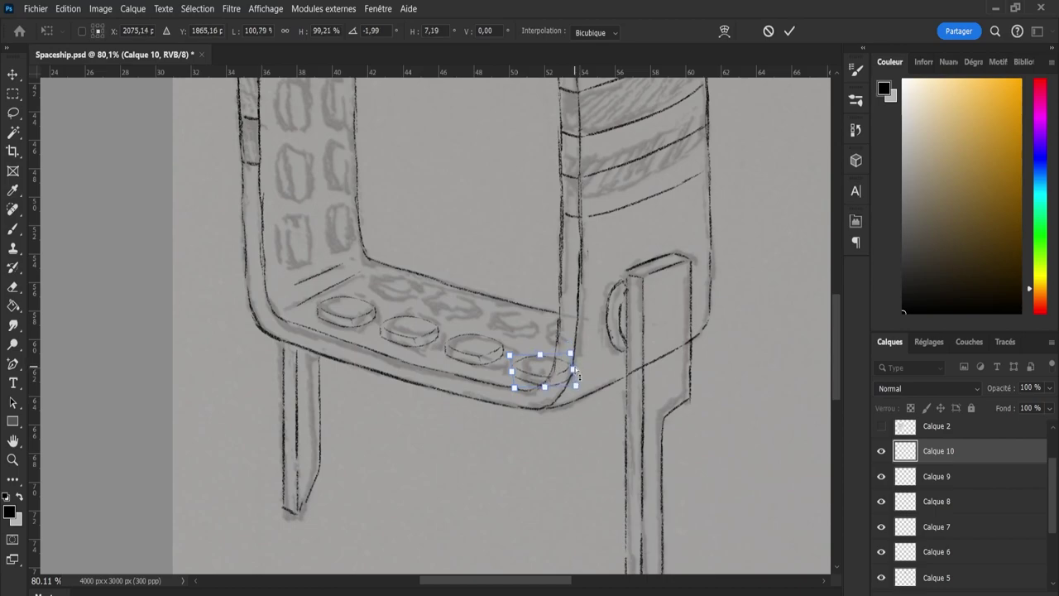
mouse_move(574, 369)
mouse_down()
mouse_move(566, 379)
mouse_move(581, 379)
mouse_move(574, 364)
mouse_up()
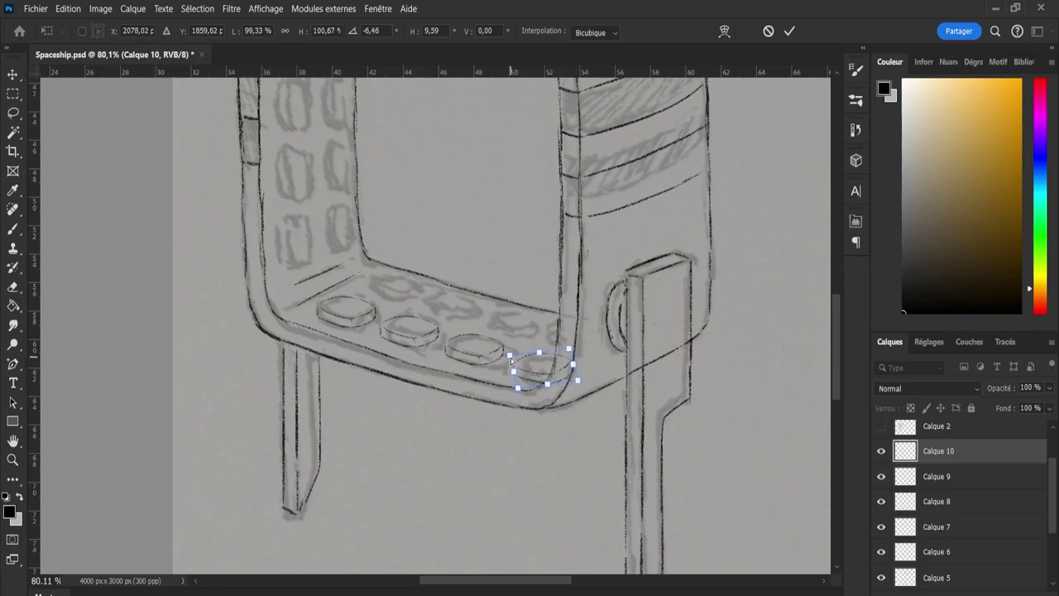
click(790, 30)
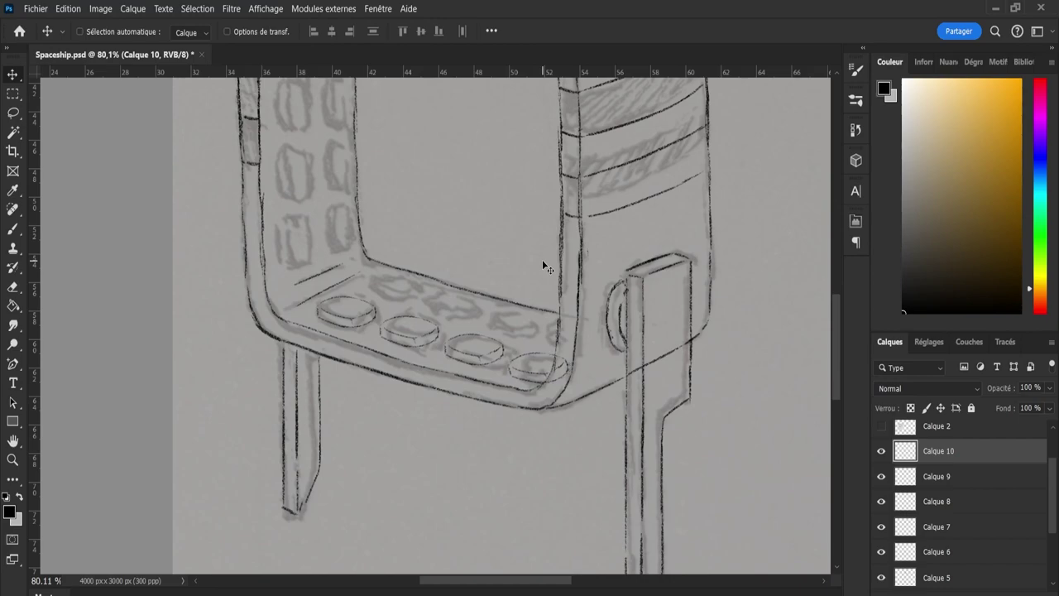
key(Delete)
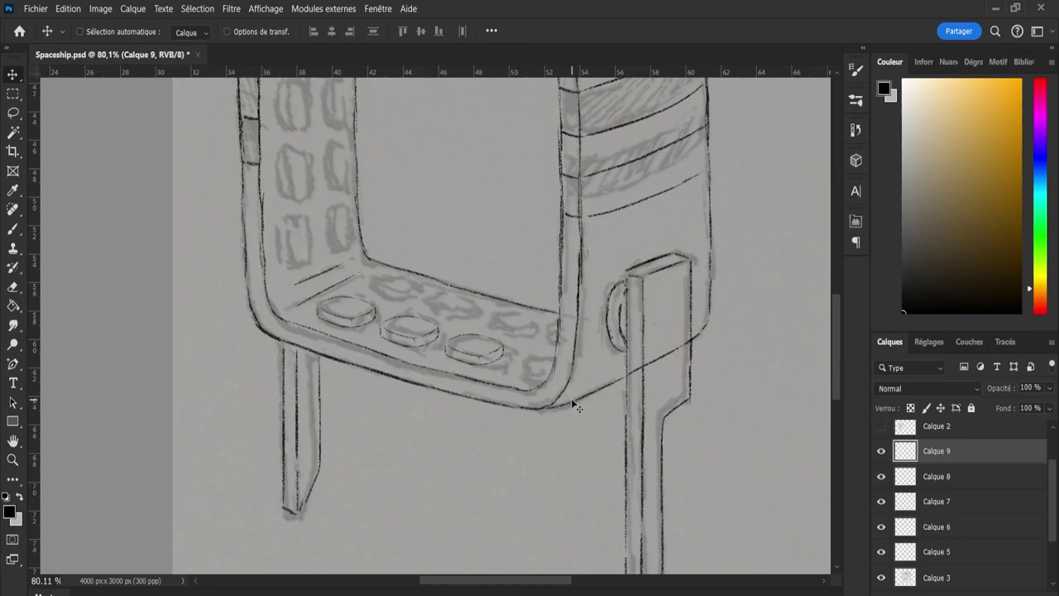
Hide Calque 9 and trace the third front-row pad by hand on a new layer above Calque 8, undoing unsatisfactory strokes.
click(881, 451)
click(933, 480)
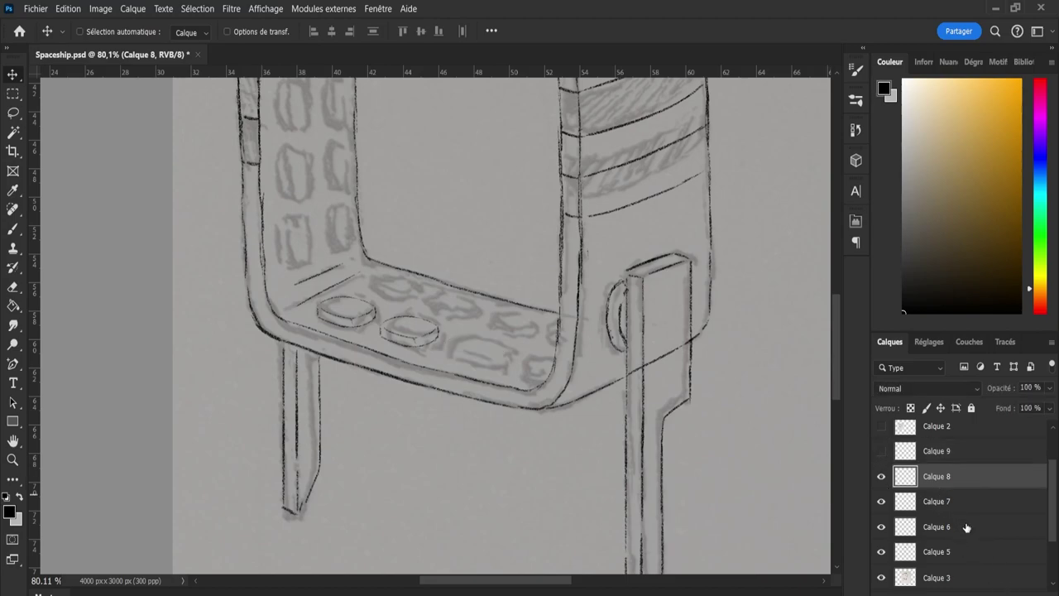
key(ctrl+shift+alt+n)
key(b)
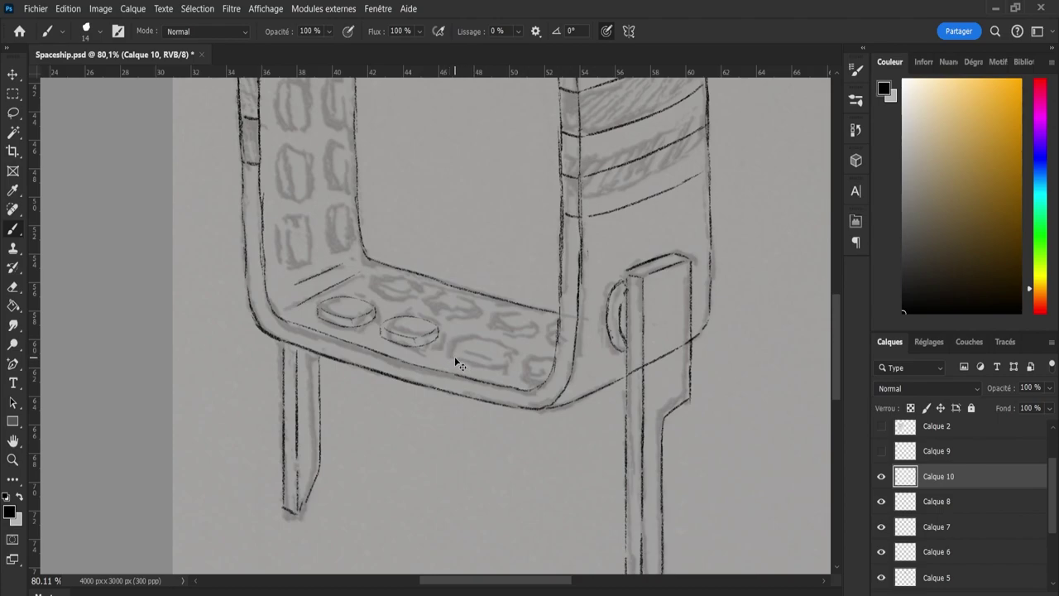
drag(454, 358, 510, 365)
key(ctrl+z)
key(ctrl+z)
mouse_move(453, 342)
mouse_down()
mouse_move(508, 353)
mouse_move(503, 366)
mouse_move(477, 353)
mouse_move(495, 357)
mouse_up()
key(ctrl+z)
key(ctrl+z)
Delete the pad copy on Calque 8 and trace the second front-row pad by hand on a new layer above Calque 7.
click(935, 502)
key(Delete)
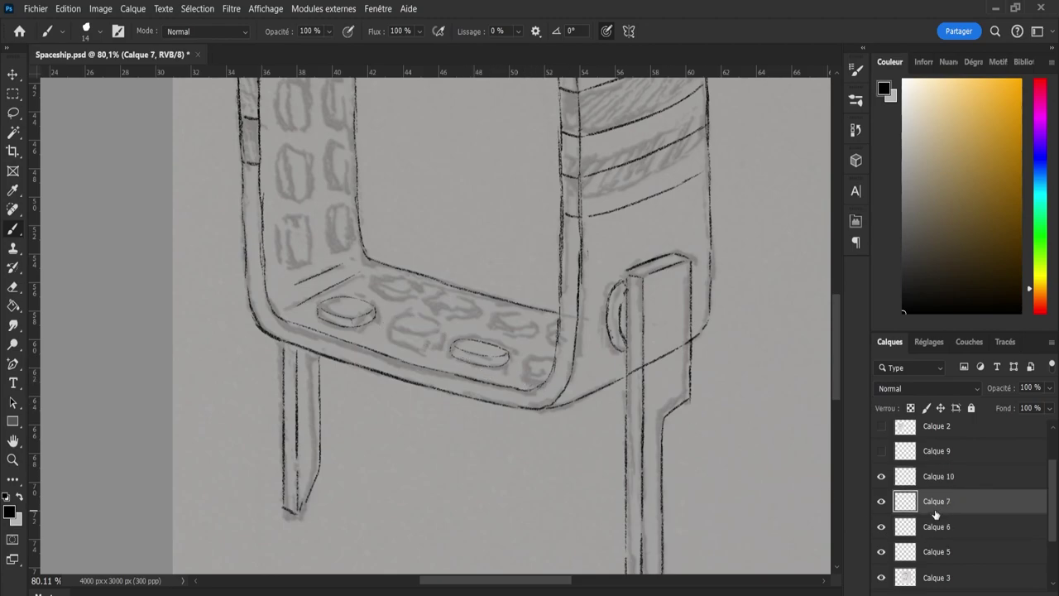
click(1014, 593)
drag(389, 326, 439, 333)
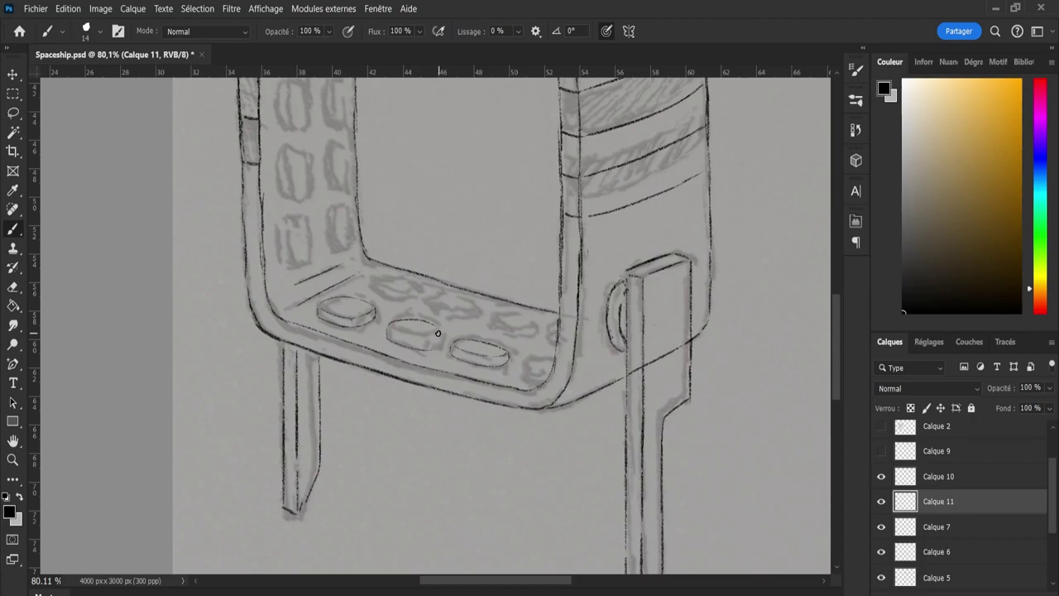
key(ctrl+z)
drag(394, 340, 427, 348)
Refine the outline and thickness of the second pad on Calque 11, alternating between eraser and brush.
key(e)
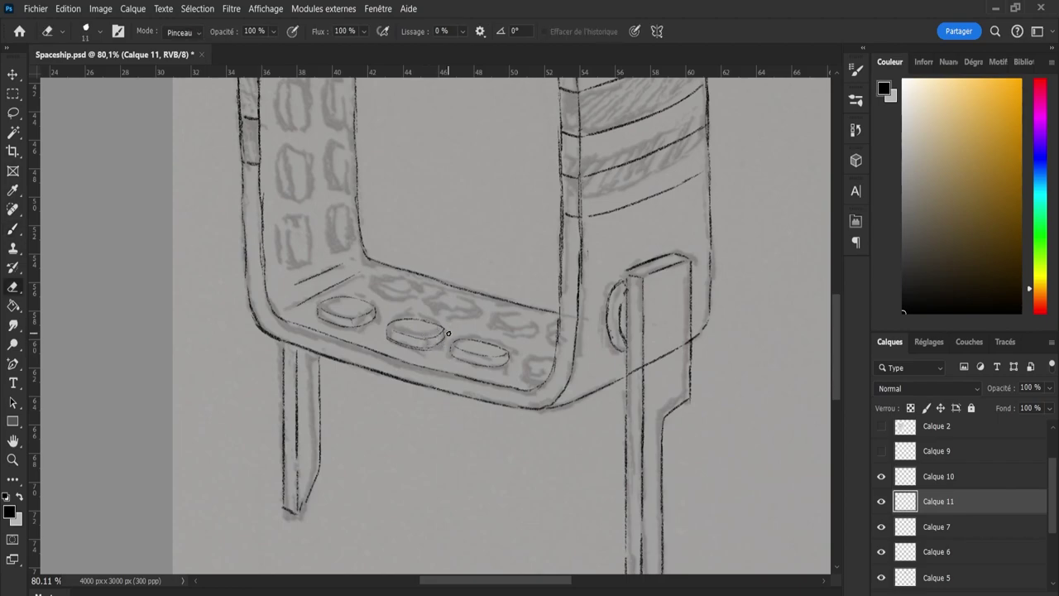
key(b)
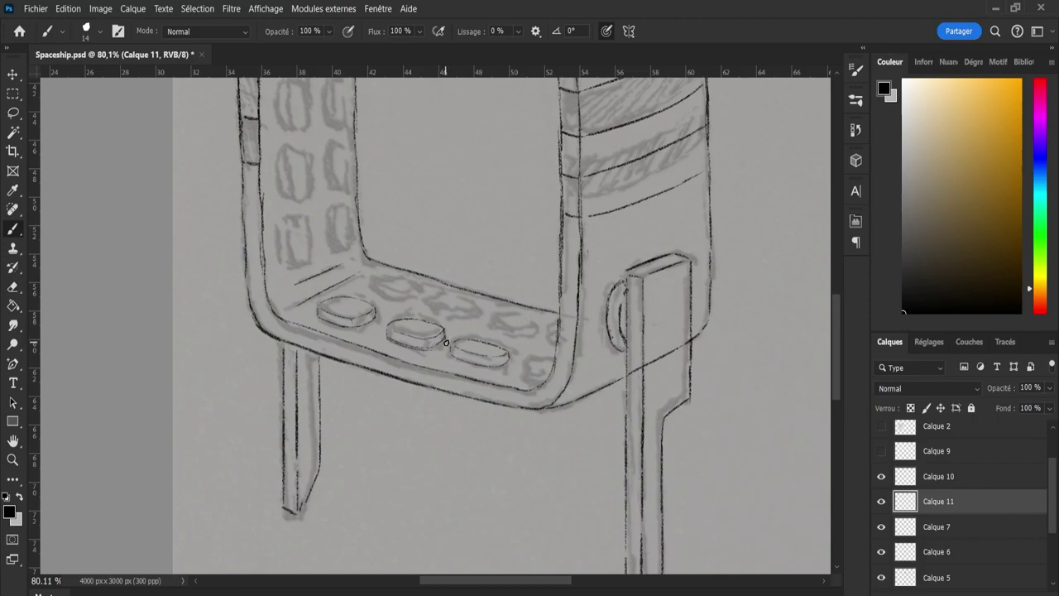
key(e)
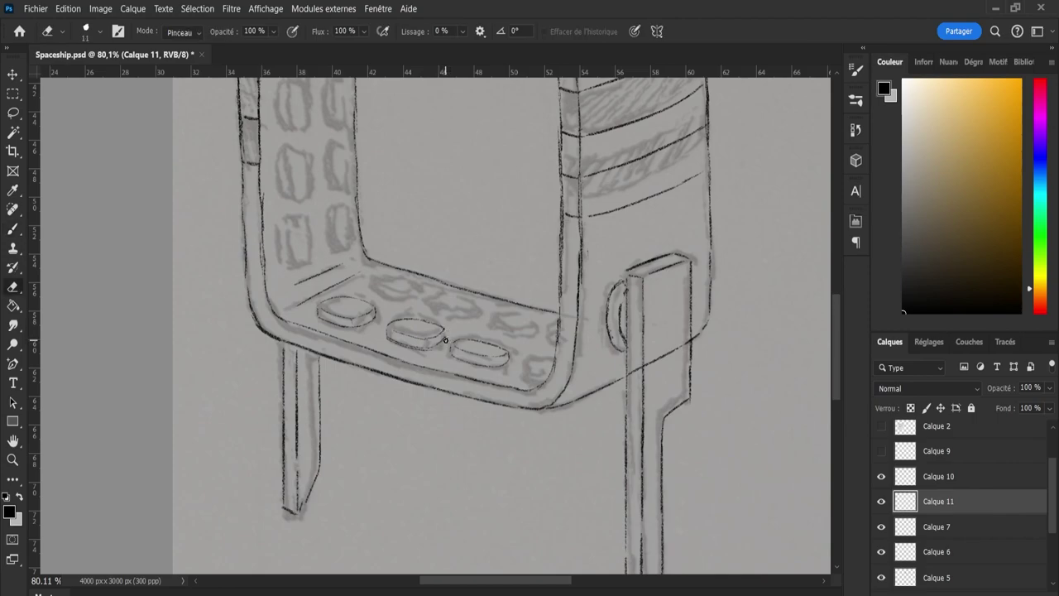
key(b)
key(e)
key(b)
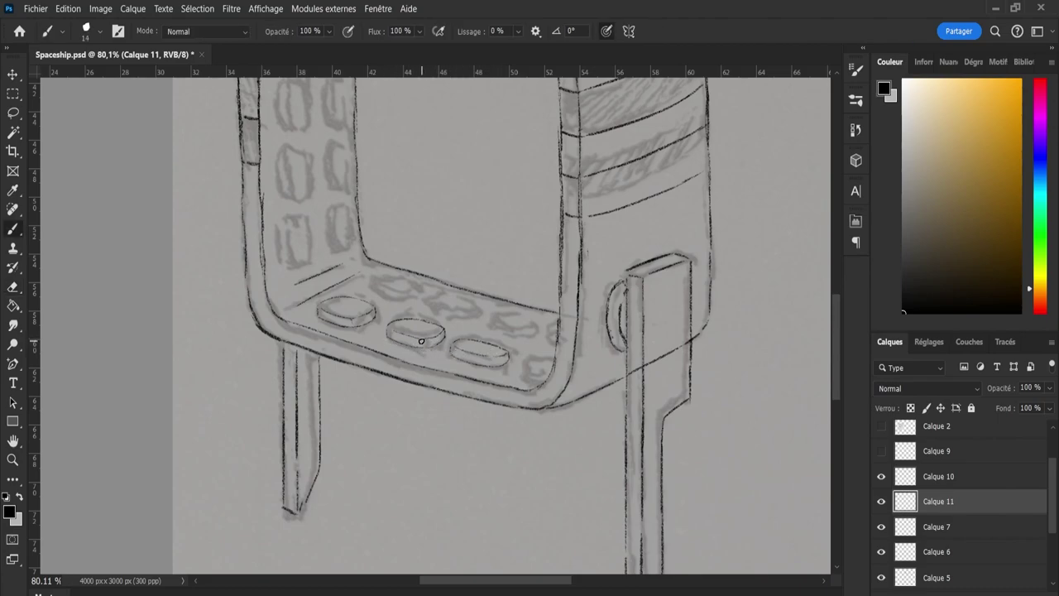
key(e)
key(b)
Scale the first oval pad on Calque 7 up slightly to about 102 % with Free Transform.
key(v)
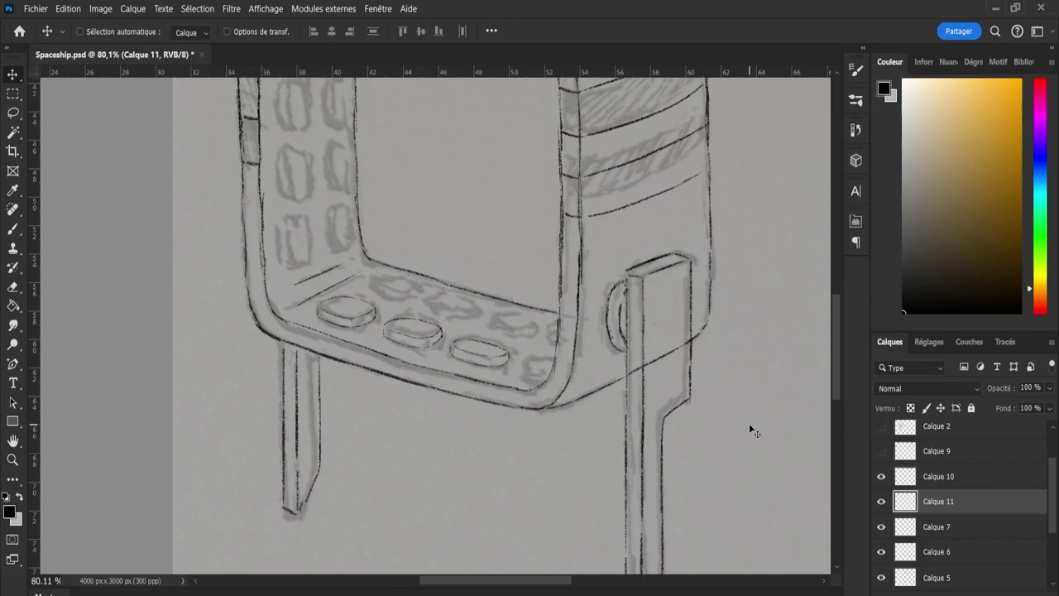
click(931, 530)
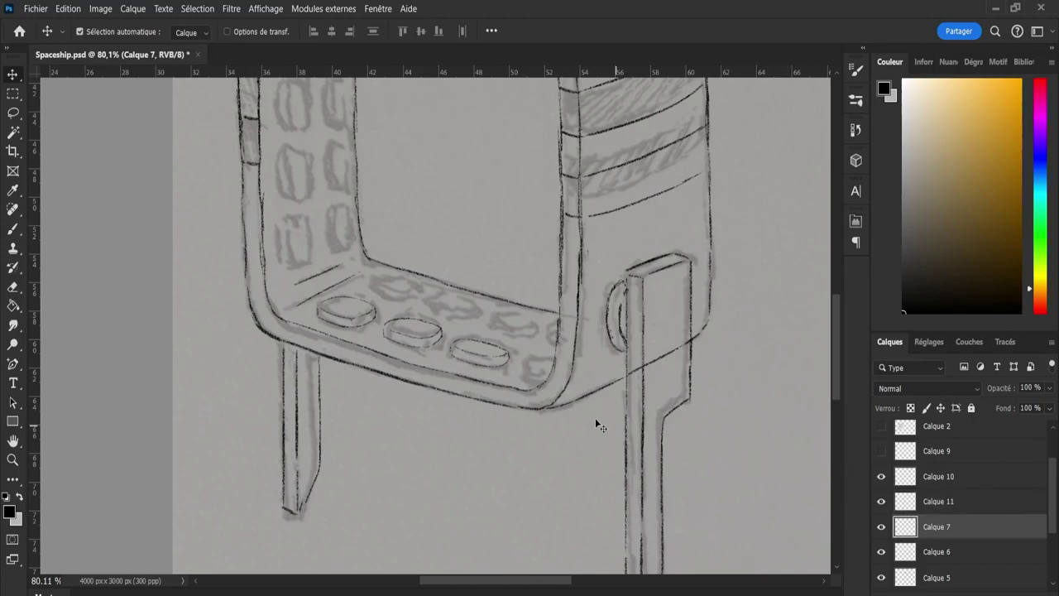
key(ctrl+t)
drag(378, 296, 383, 296)
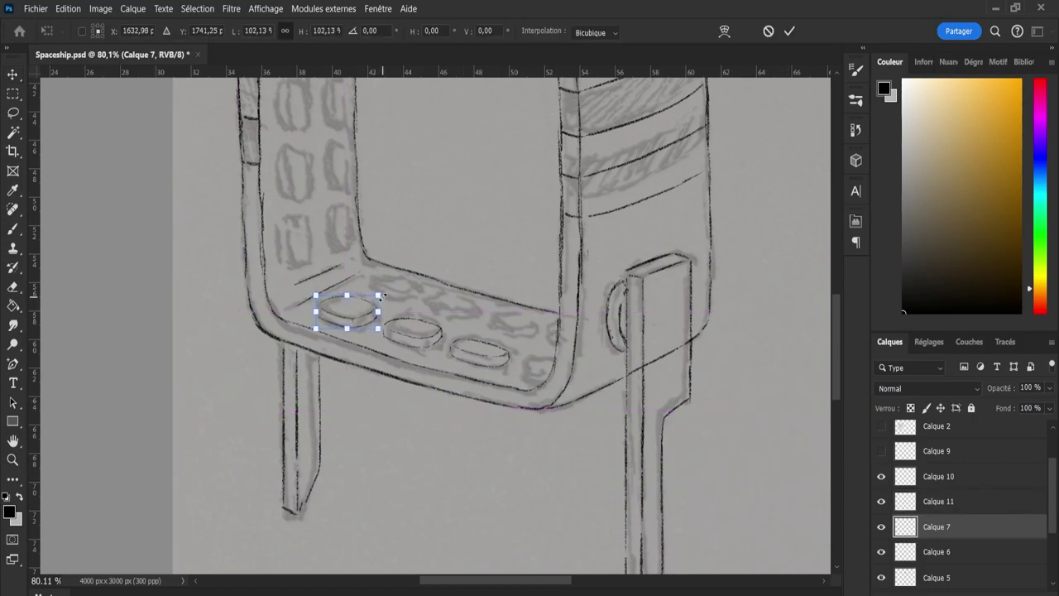
key(Return)
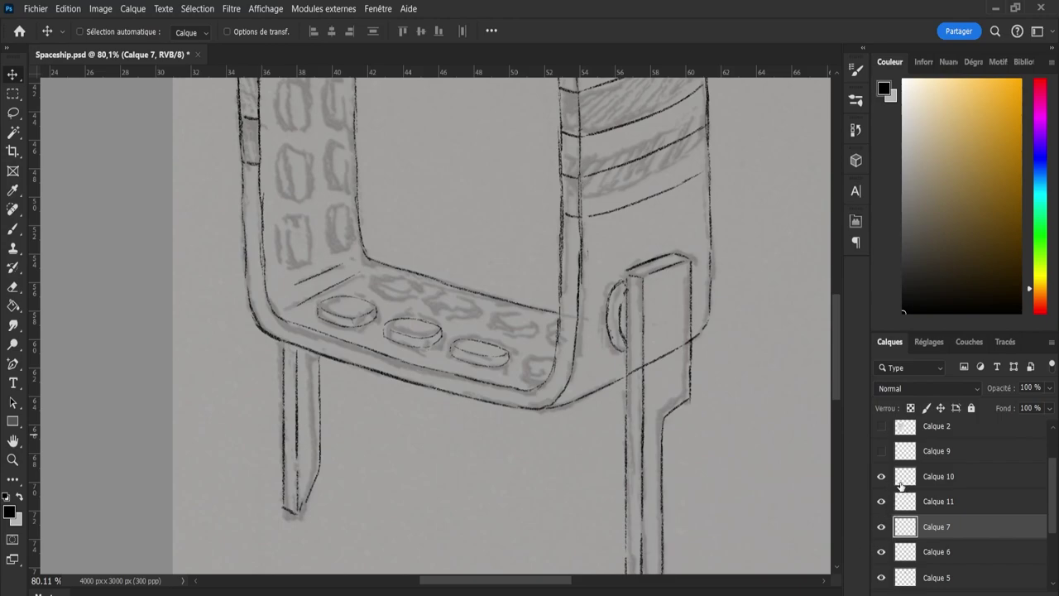
Hide the pad layers Calque 7, Calque 11 and Calque 10 and add a new layer above Calque 6.
drag(881, 527, 885, 484)
click(921, 556)
key(ctrl+shift+alt+n)
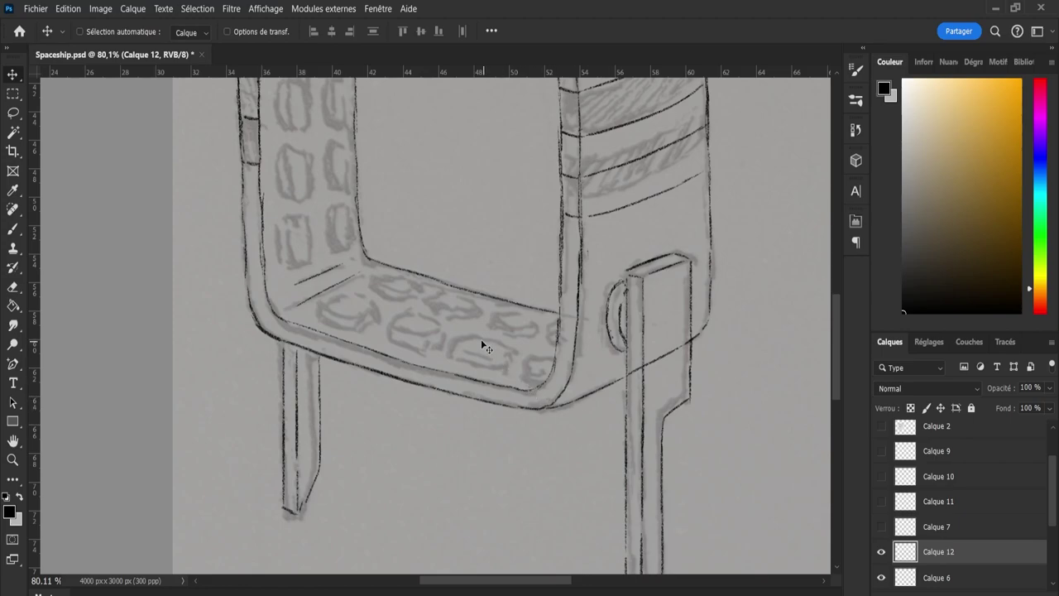
Try to retrace the first oval pad's outline on Calque 12, undoing the unsatisfactory strokes.
key(b)
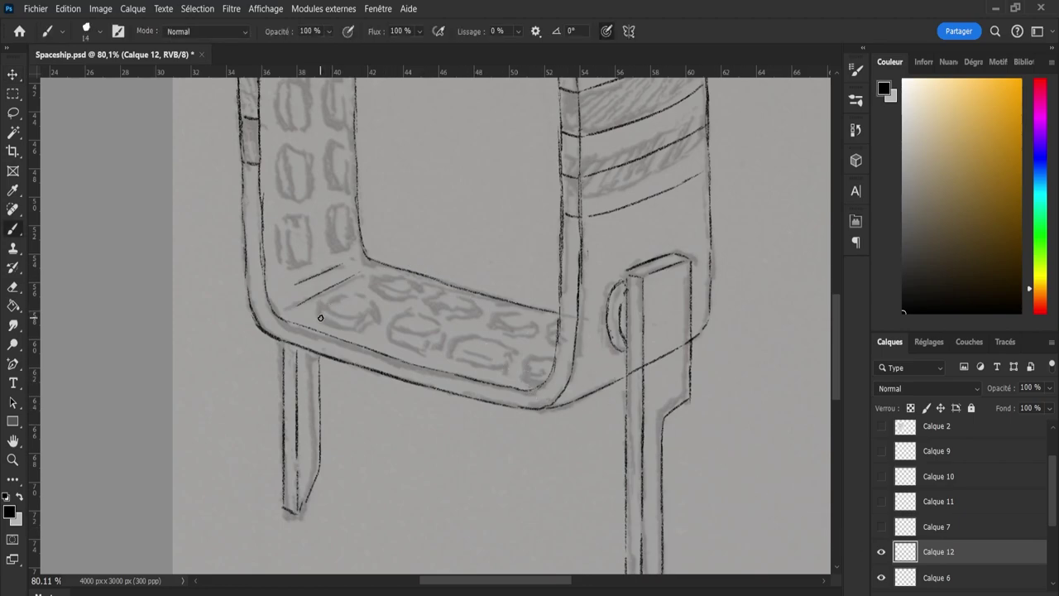
mouse_move(320, 318)
mouse_down()
mouse_move(320, 302)
mouse_move(359, 332)
mouse_move(357, 321)
mouse_up()
key(ctrl+z)
key(ctrl+z)
drag(357, 320, 372, 310)
key(ctrl+z)
key(ctrl+z)
key(ctrl+z)
mouse_move(349, 295)
mouse_down()
mouse_move(374, 304)
mouse_move(342, 290)
mouse_move(373, 316)
mouse_up()
key(ctrl+z)
key(ctrl+z)
key(ctrl+z)
Erase leftover strokes with a 50 px eraser and draw a long thin guide line along the floor's front edge.
key(e)
alt+right_click(346, 318)
mouse_move(373, 307)
mouse_down()
mouse_move(361, 322)
mouse_move(329, 307)
mouse_move(350, 298)
mouse_move(323, 309)
mouse_up()
key(b)
key(e)
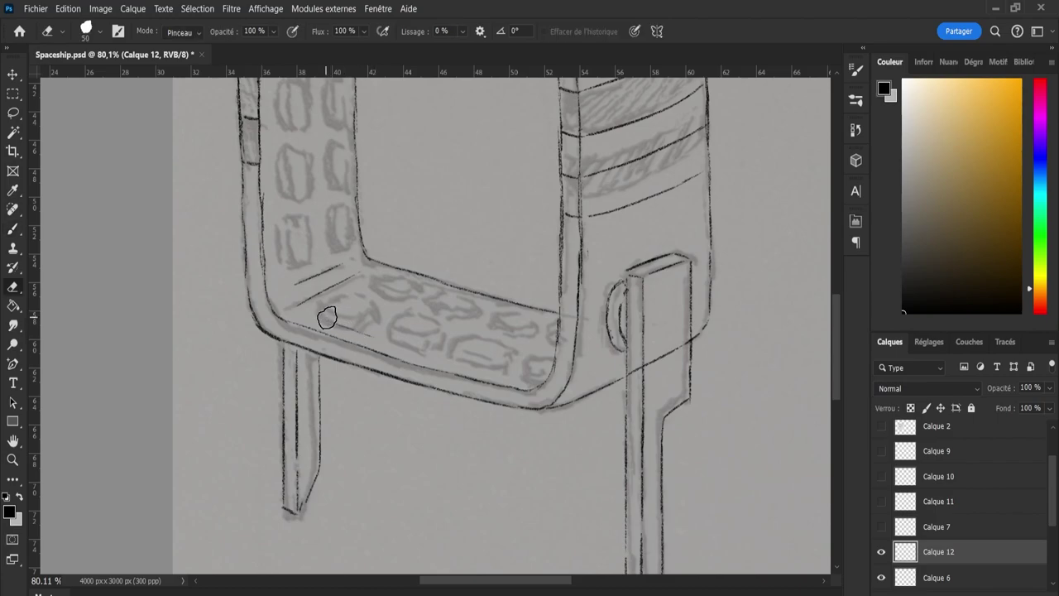
key(b)
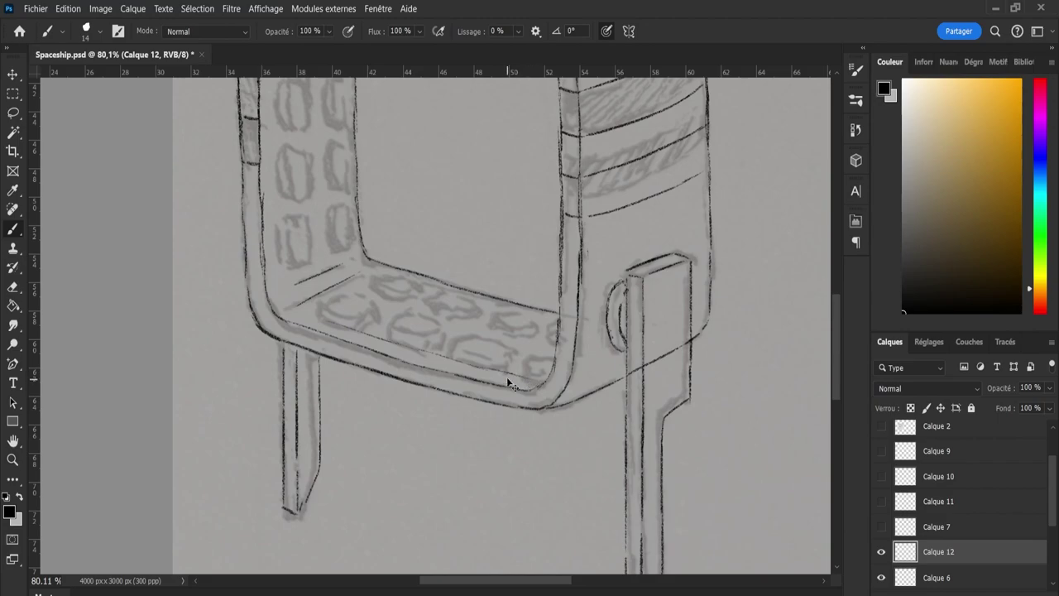
Rotate the front guide line by about -0.77° with Free Transform to align it with the floor's front edge.
key(ctrl+t)
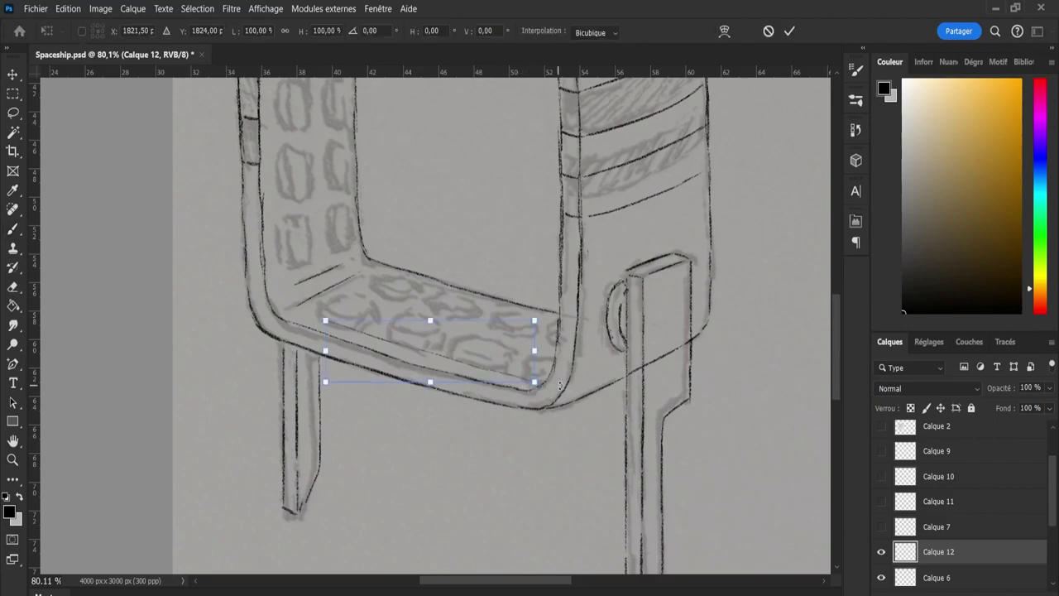
drag(568, 380, 570, 377)
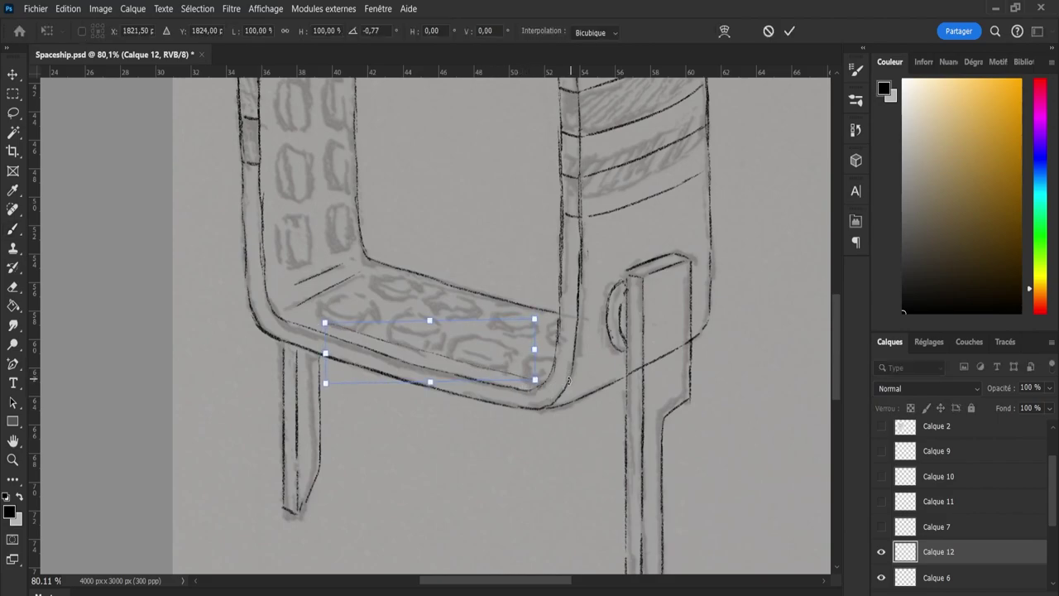
key(Return)
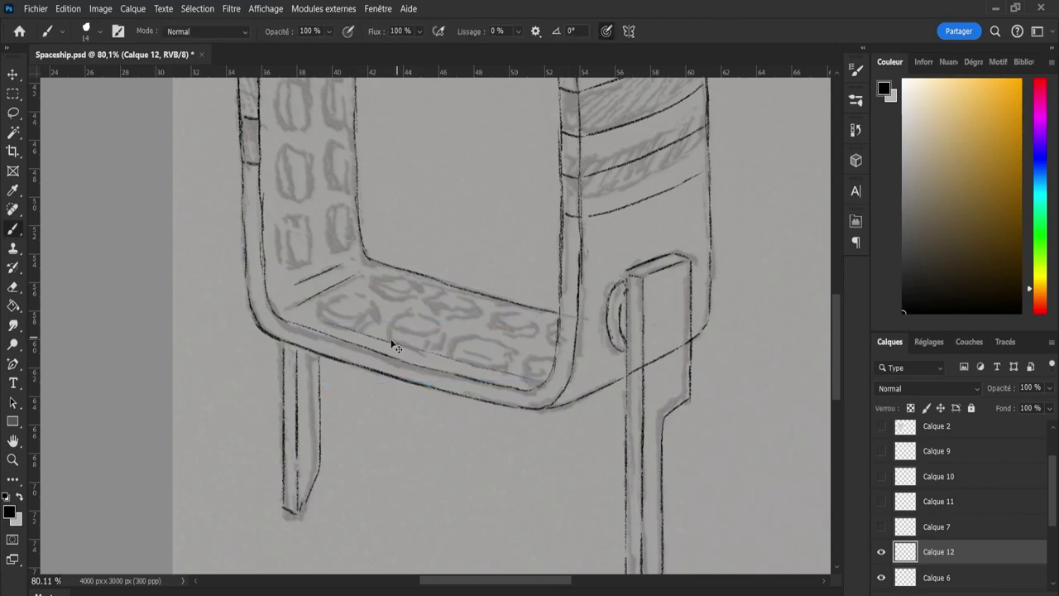
key(ctrl+t)
click(789, 31)
Draw a slanted cross guide at the floor's left end, running from the front guide line toward the back edge.
drag(321, 310, 357, 297)
key(ctrl+z)
drag(348, 294, 366, 299)
Try to draw a second long guide line between the two rows of pads, undoing each stroke.
drag(352, 294, 417, 322)
key(ctrl+z)
drag(354, 294, 413, 316)
key(ctrl+z)
drag(358, 296, 449, 327)
key(ctrl+z)
key(ctrl+z)
drag(369, 294, 437, 326)
key(ctrl+z)
Lasso the front guide line, duplicate it onto new layers and position the copies as guides for the pad rows.
key(l)
mouse_move(308, 321)
mouse_down()
mouse_move(298, 325)
mouse_move(320, 310)
mouse_move(546, 387)
mouse_move(321, 339)
mouse_up()
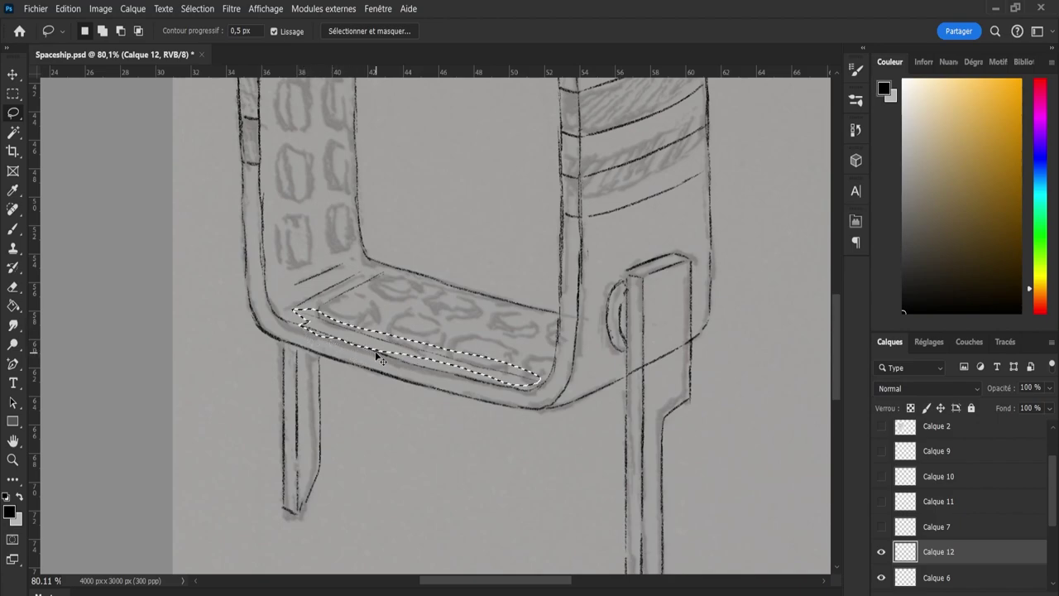
key(ctrl+j)
key(v)
mouse_move(397, 349)
mouse_down()
mouse_move(414, 319)
mouse_move(430, 318)
mouse_up()
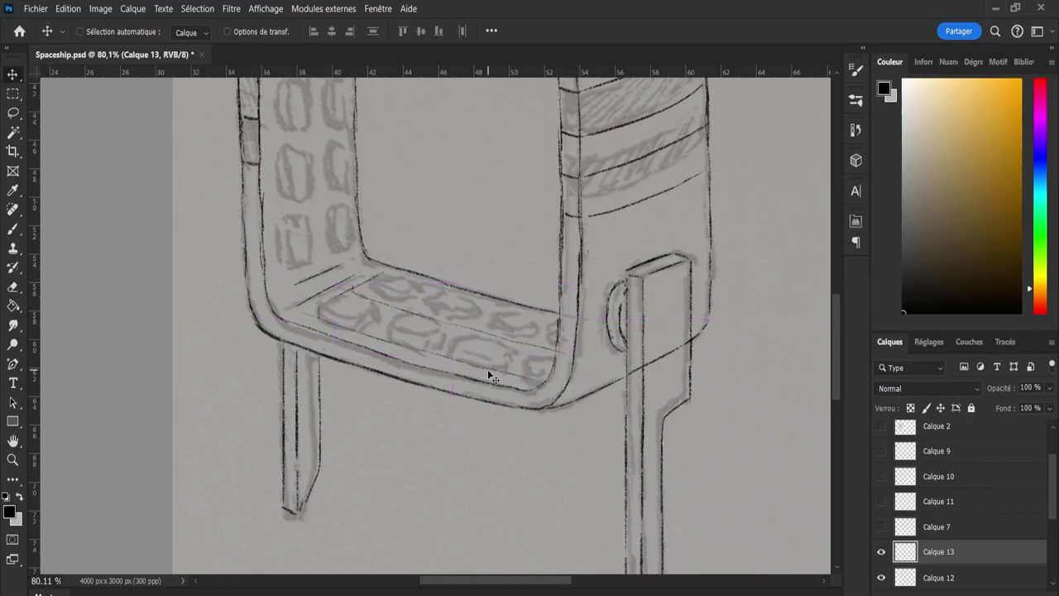
key(ctrl+j)
drag(456, 331, 431, 346)
Trace the top oval of the first front-row pad between the guides on Calque 14, undoing unsatisfactory strokes.
key(e)
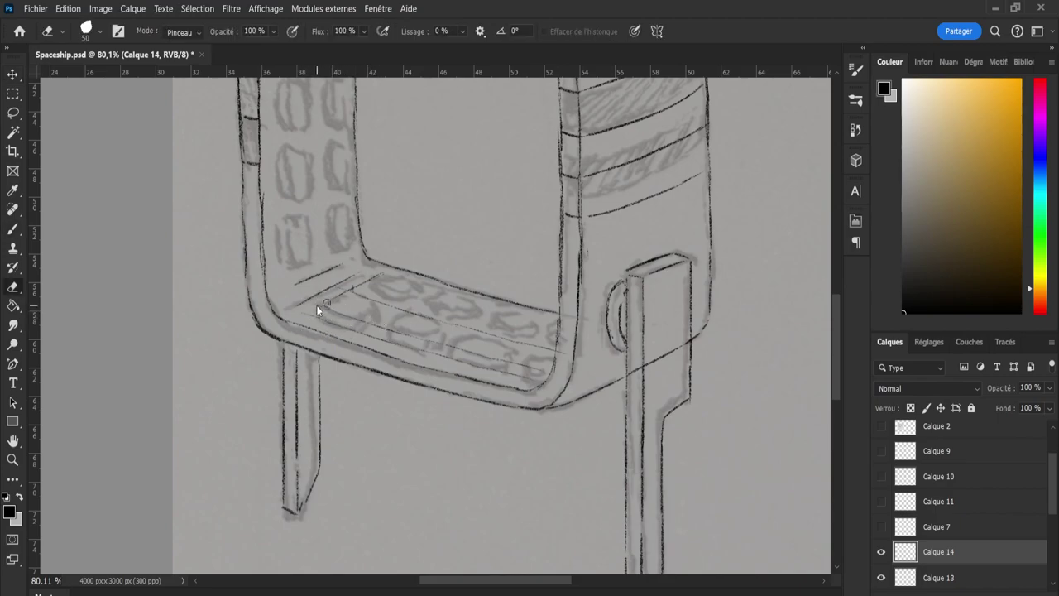
key([)
key(b)
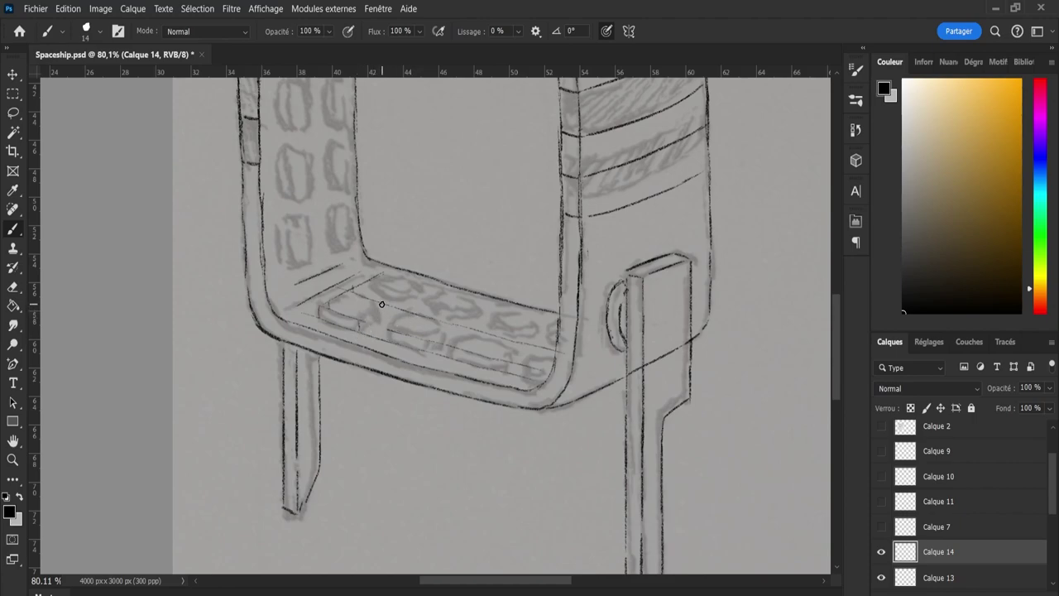
drag(361, 320, 384, 306)
drag(364, 329, 381, 321)
key(ctrl+z)
key(ctrl+z)
Clean up the top oval of the first front-row pad on Calque 14, erasing and redrawing its rim.
key(e)
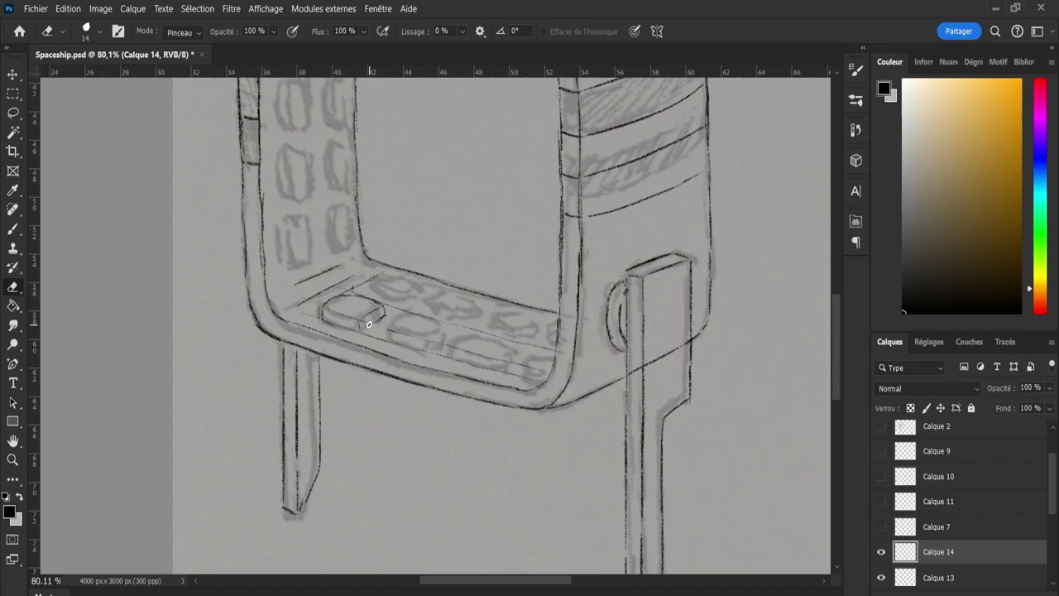
key(b)
key(e)
key(b)
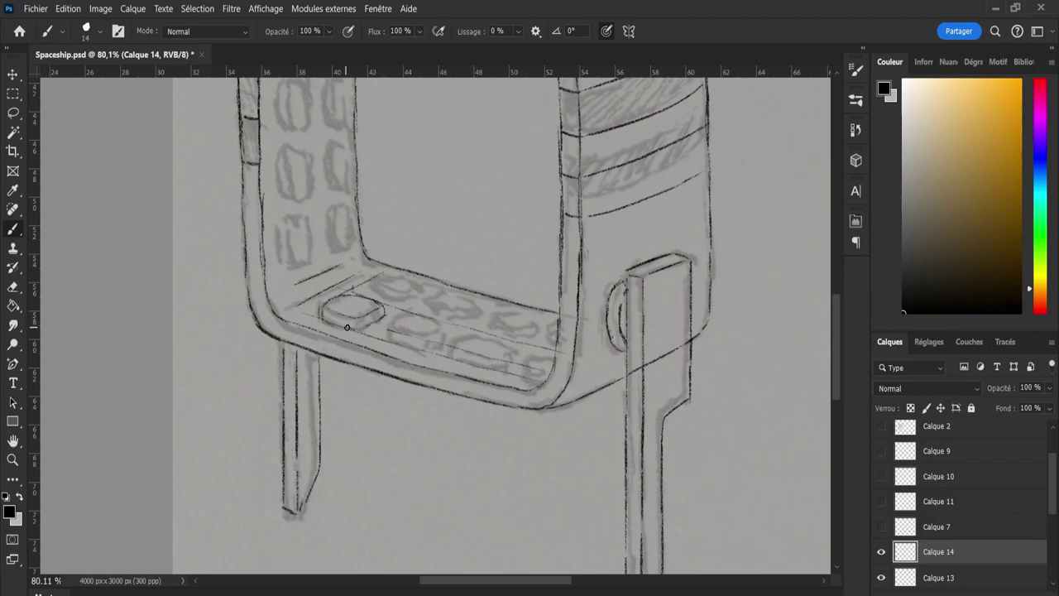
key(e)
key(b)
key(e)
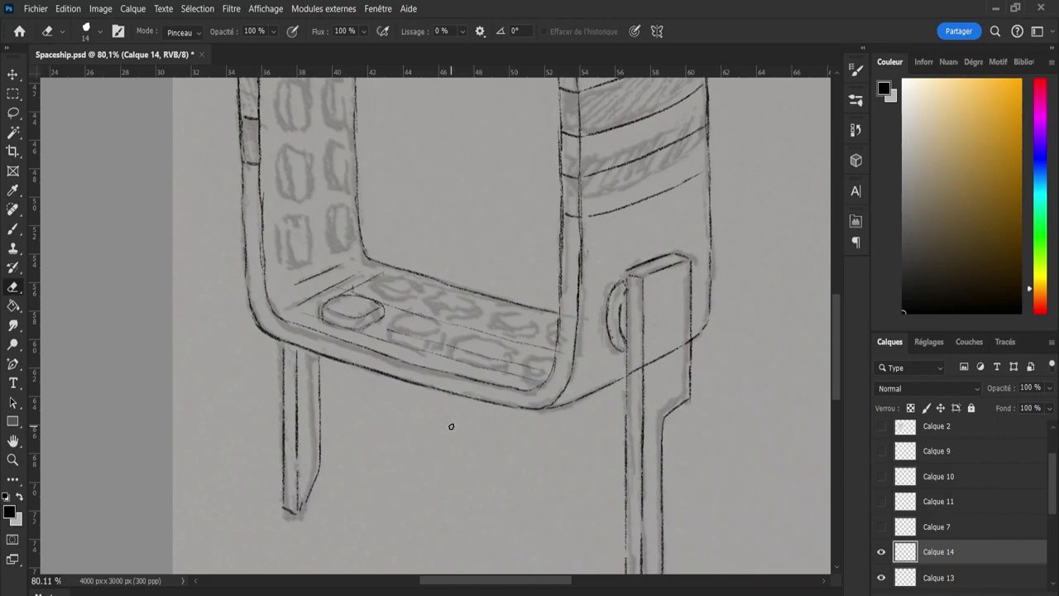
Trace the side thickness of the first front-row pad and draw the second pad with its top oval and thickness.
key(b)
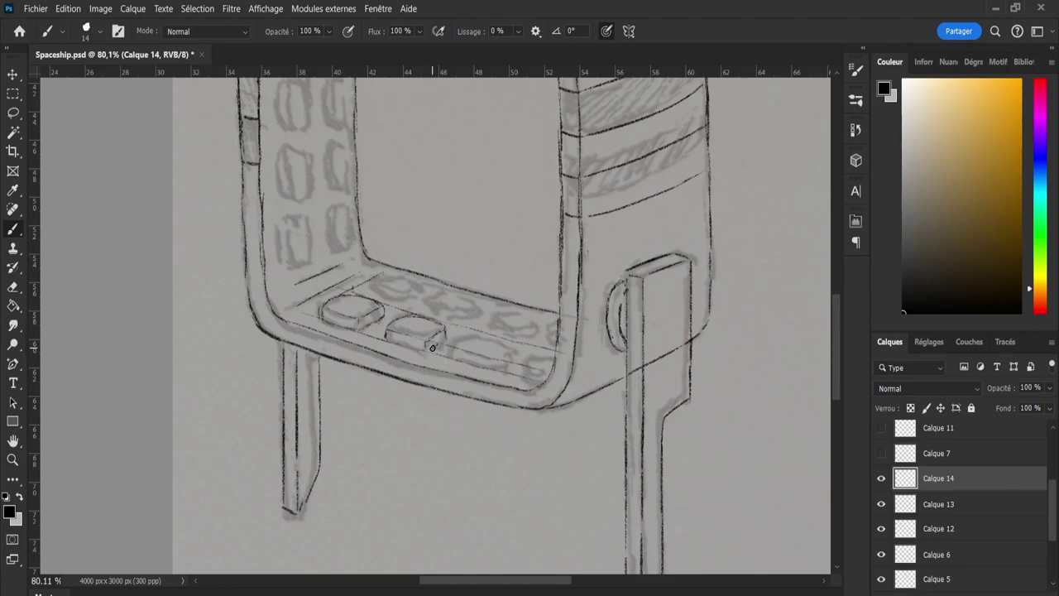
mouse_move(443, 340)
mouse_down()
mouse_move(431, 350)
mouse_move(445, 338)
mouse_up()
key(e)
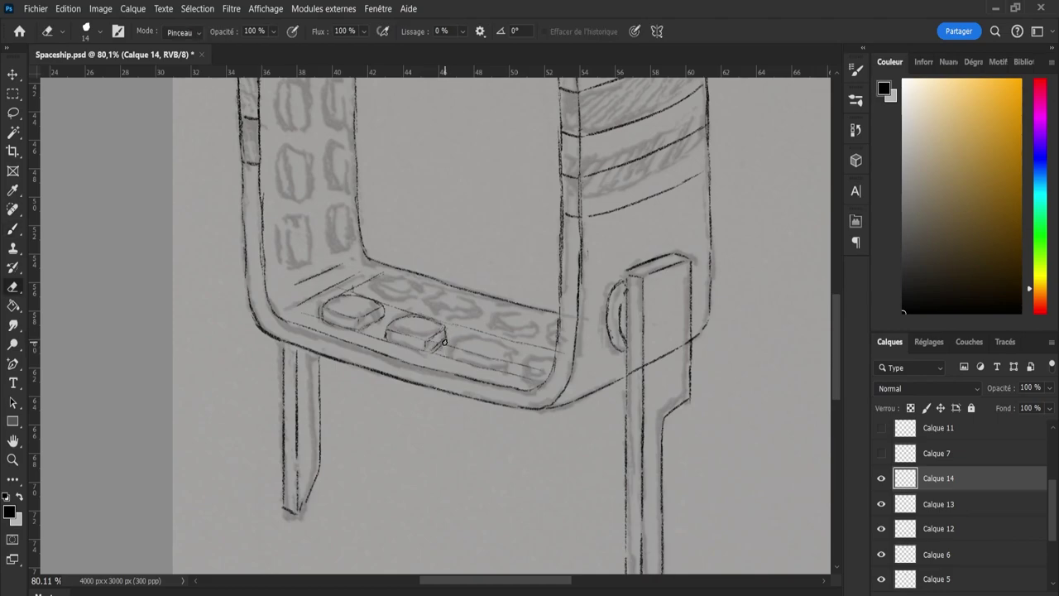
drag(443, 343, 442, 350)
key(v)
key(b)
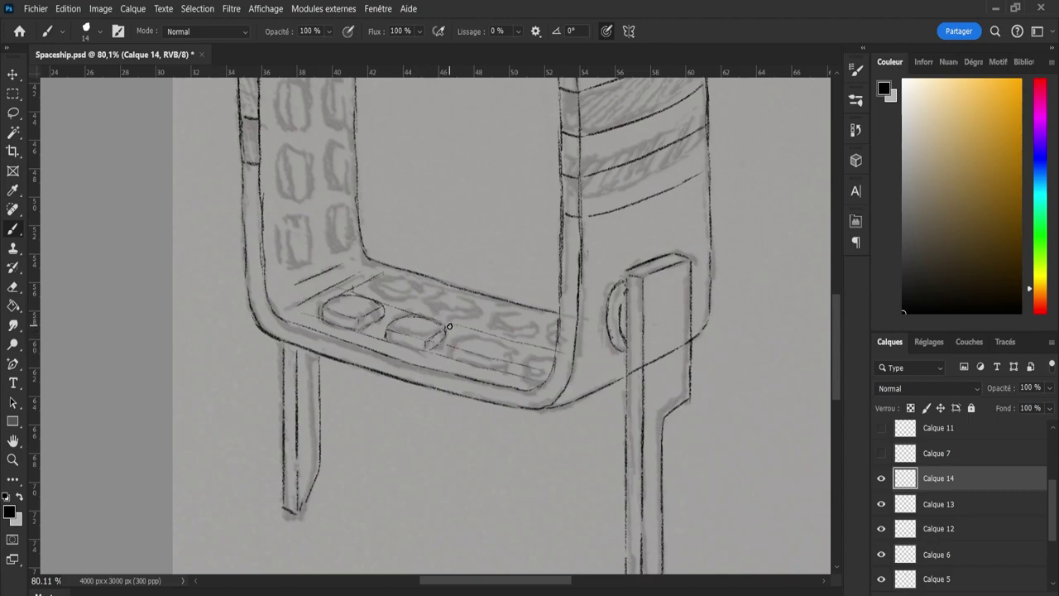
Refine the front face and left corner of the second front-row pad by erasing and redrawing its edges.
key(e)
key(b)
key(e)
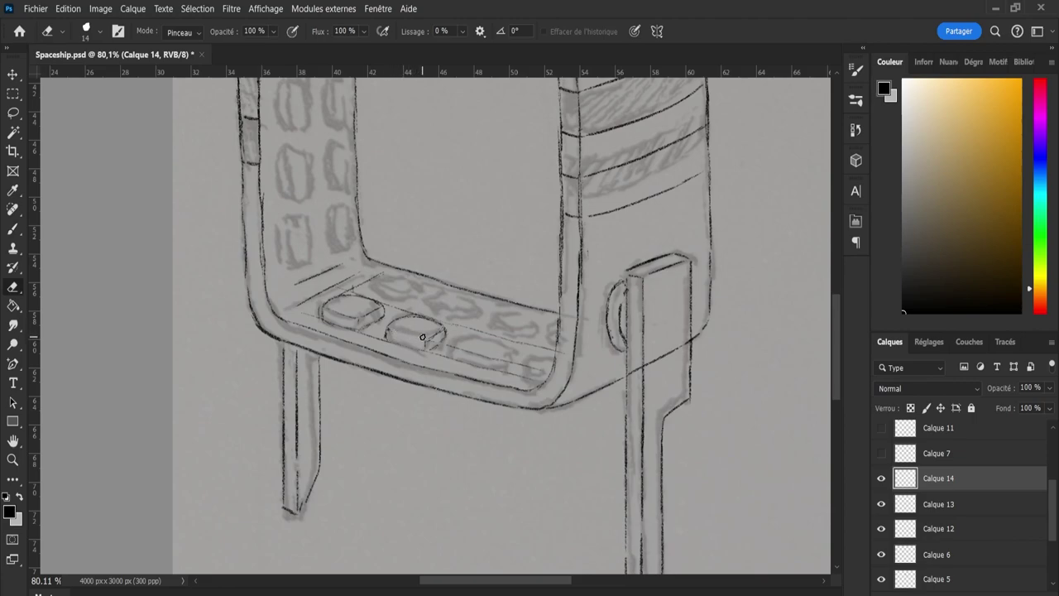
key(b)
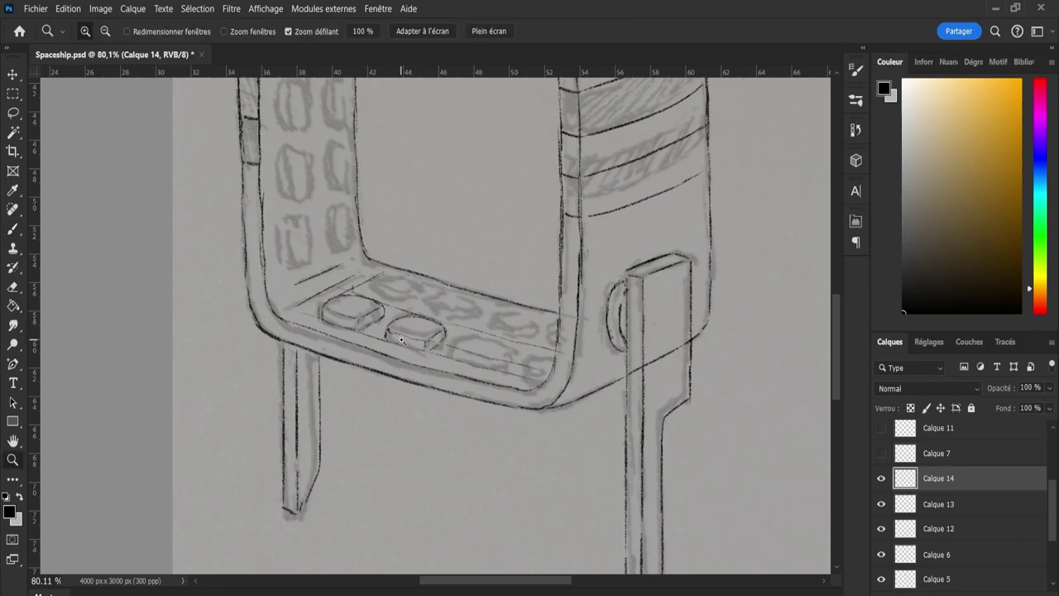
key(e)
key(b)
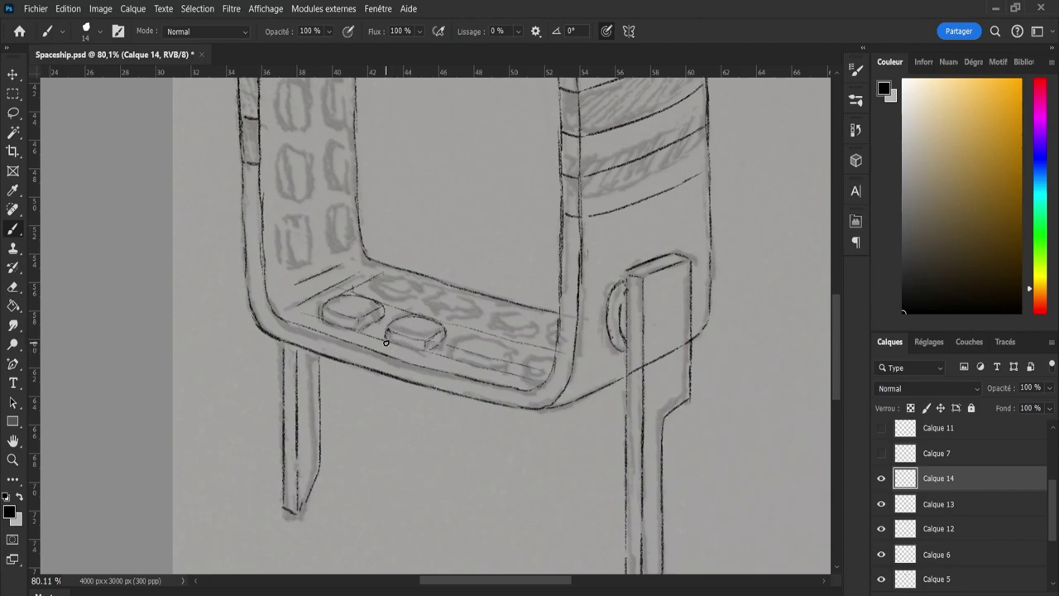
key(e)
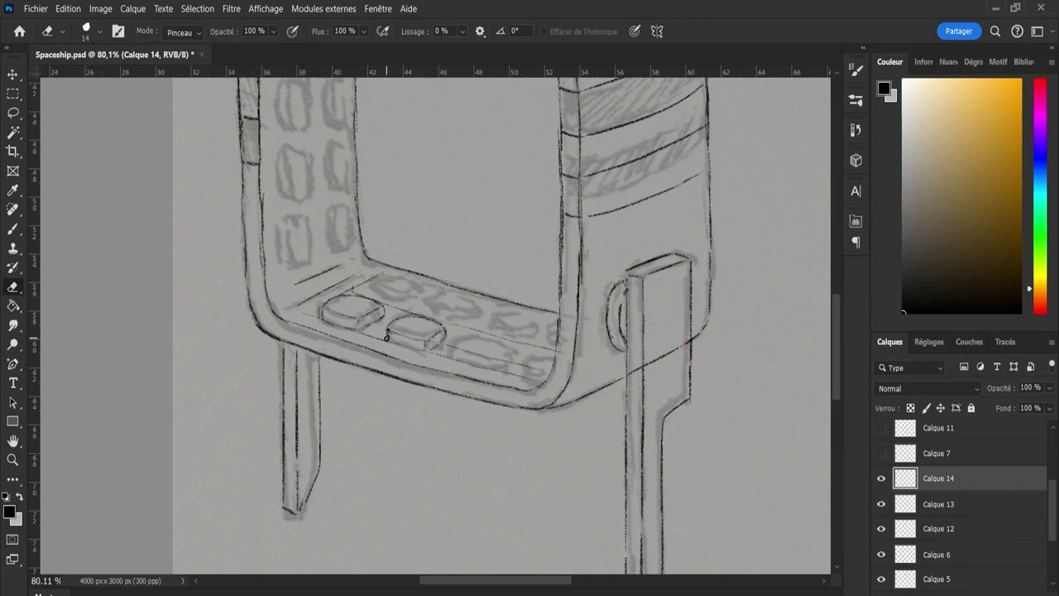
Redraw the right end of the second front-row pad and trim its stray line ends.
key(b)
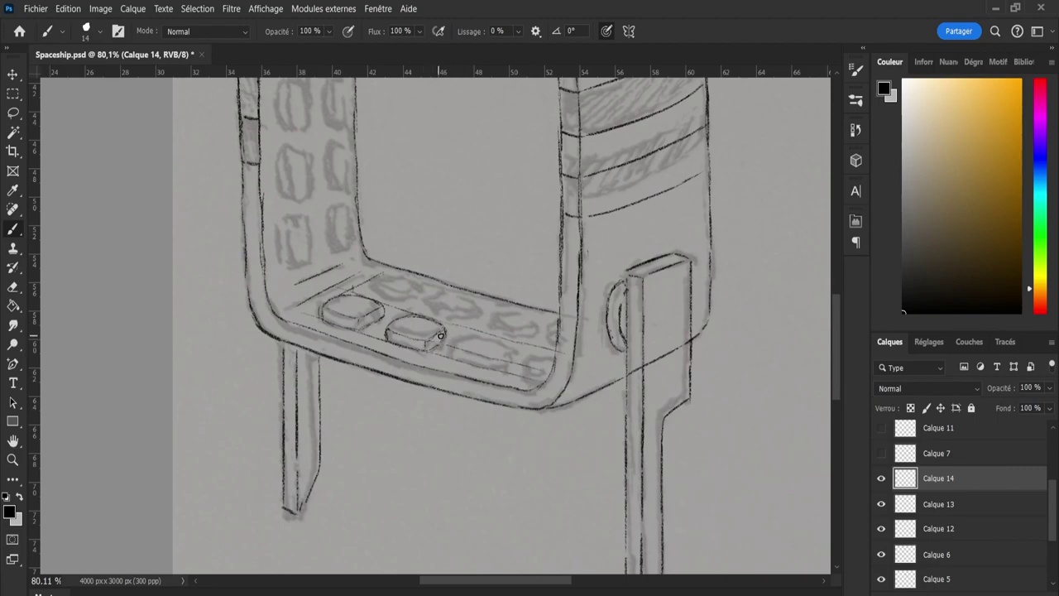
key(e)
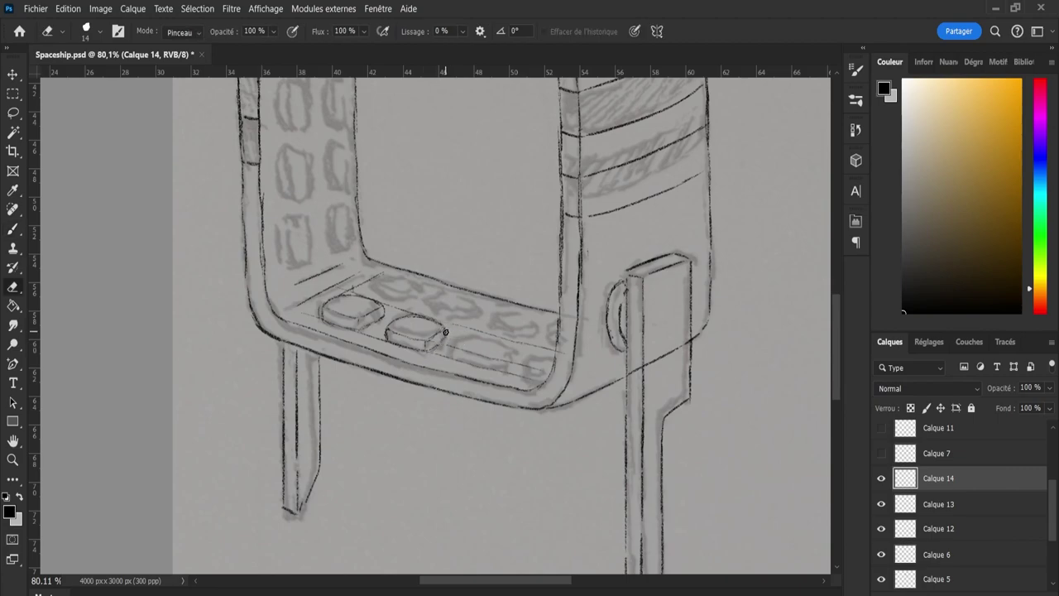
key(b)
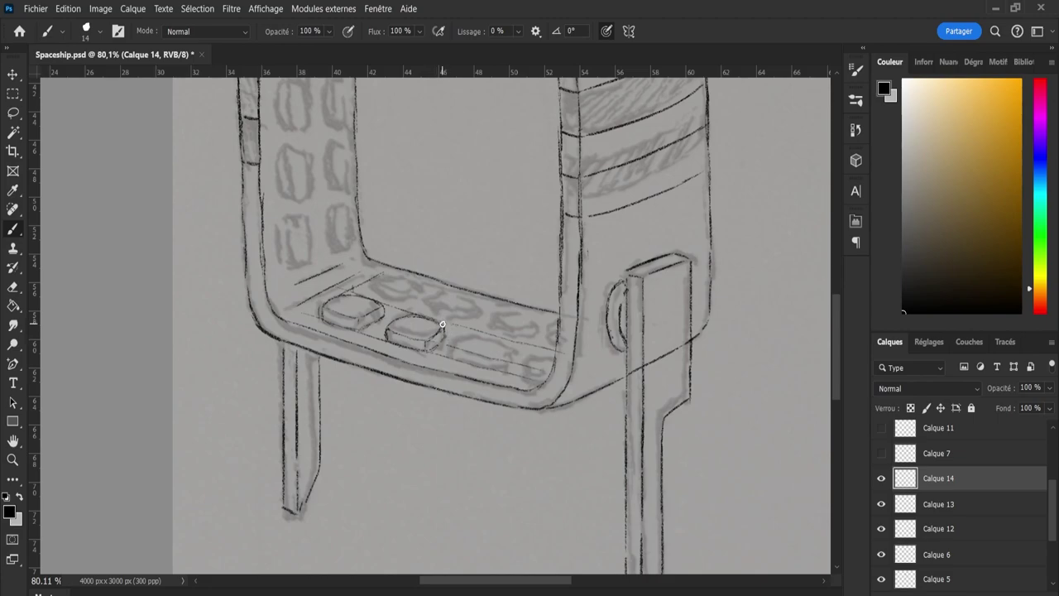
key(e)
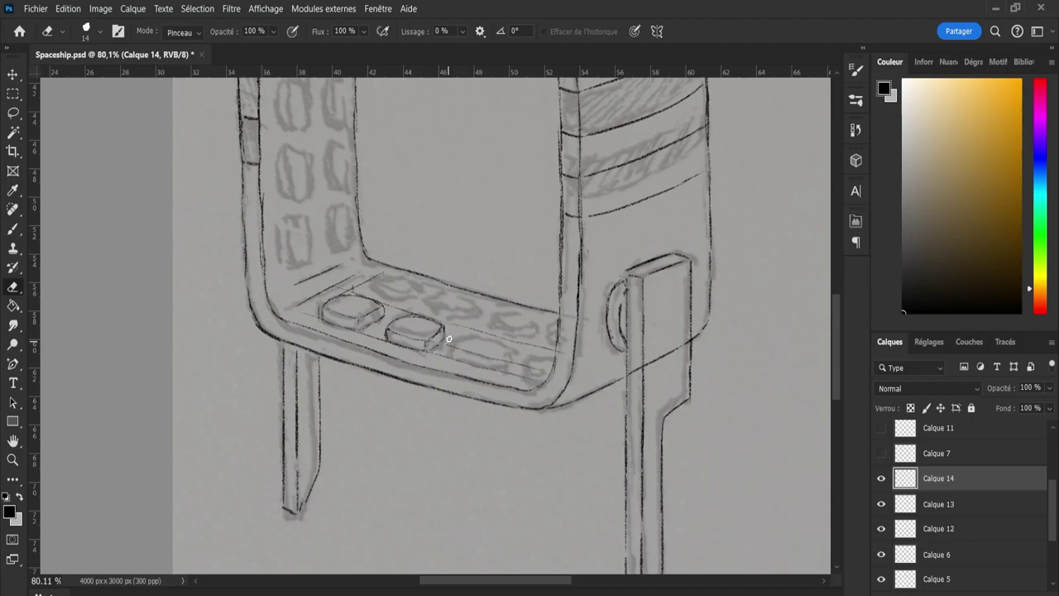
key(b)
Erase the right end of the first front-row pad and redraw it slightly shorter with a cleaner side edge.
key(e)
key(b)
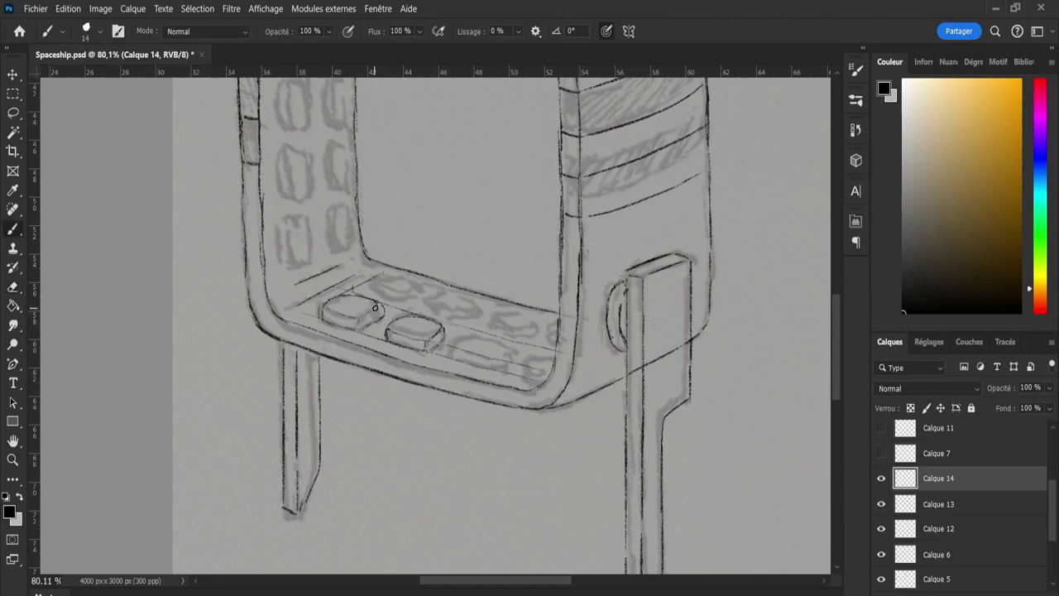
drag(375, 308, 365, 318)
key(e)
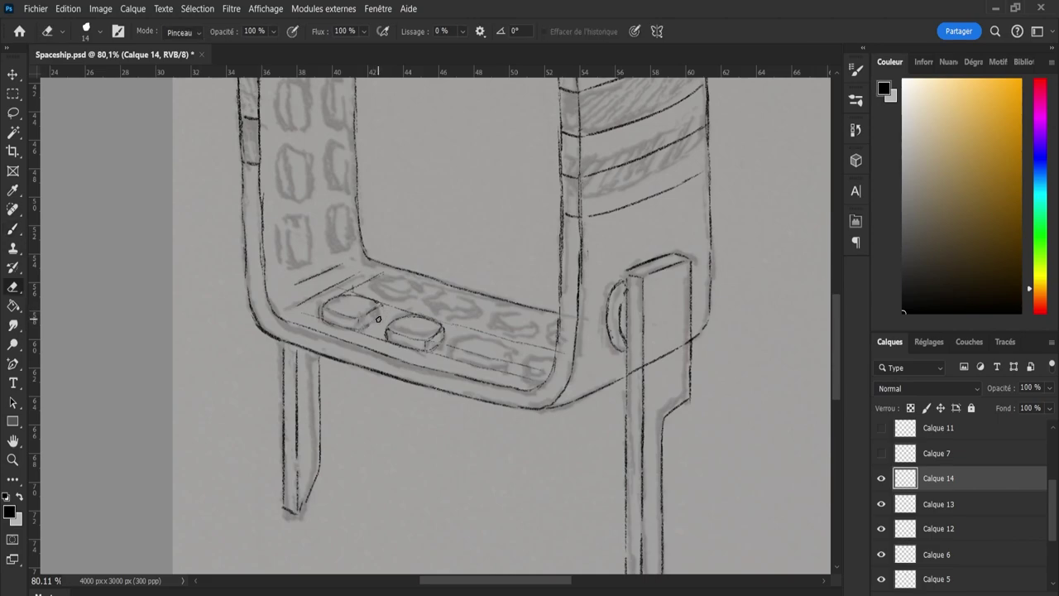
key(b)
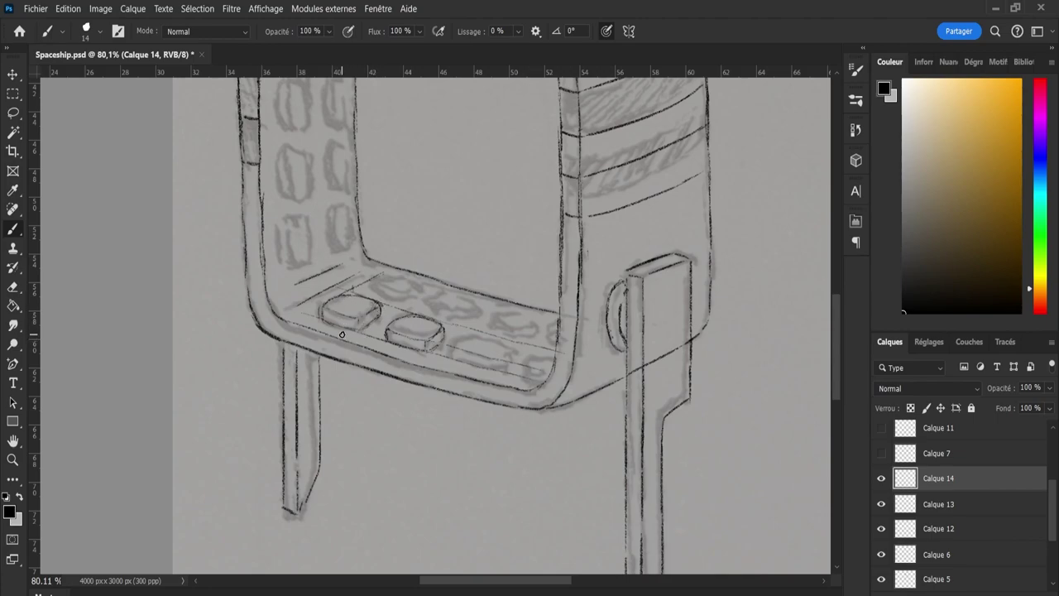
key(e)
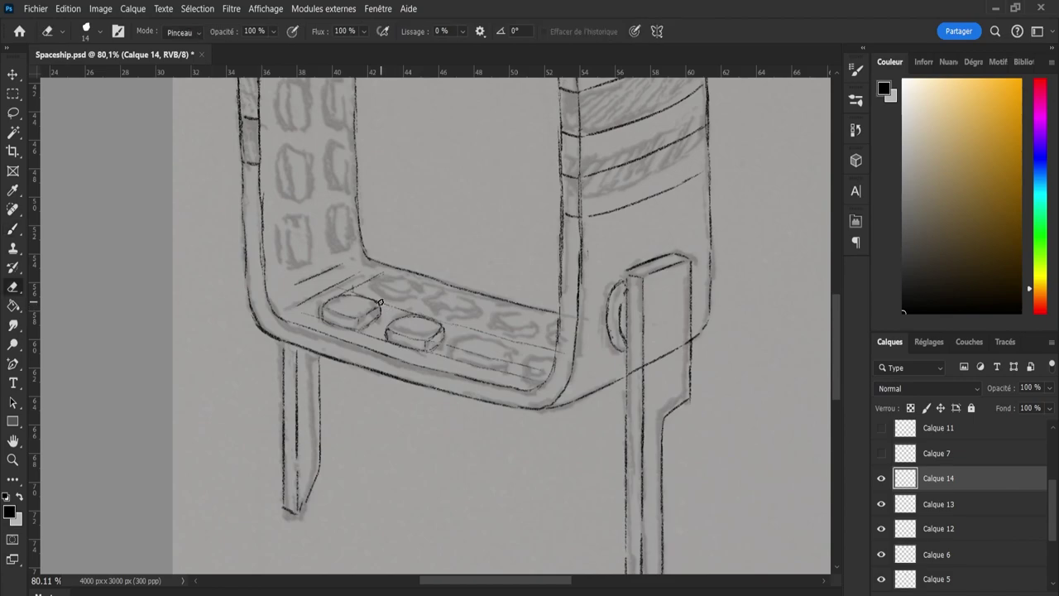
Redraw the back of the first pad's top rim and clean up the line.
key(b)
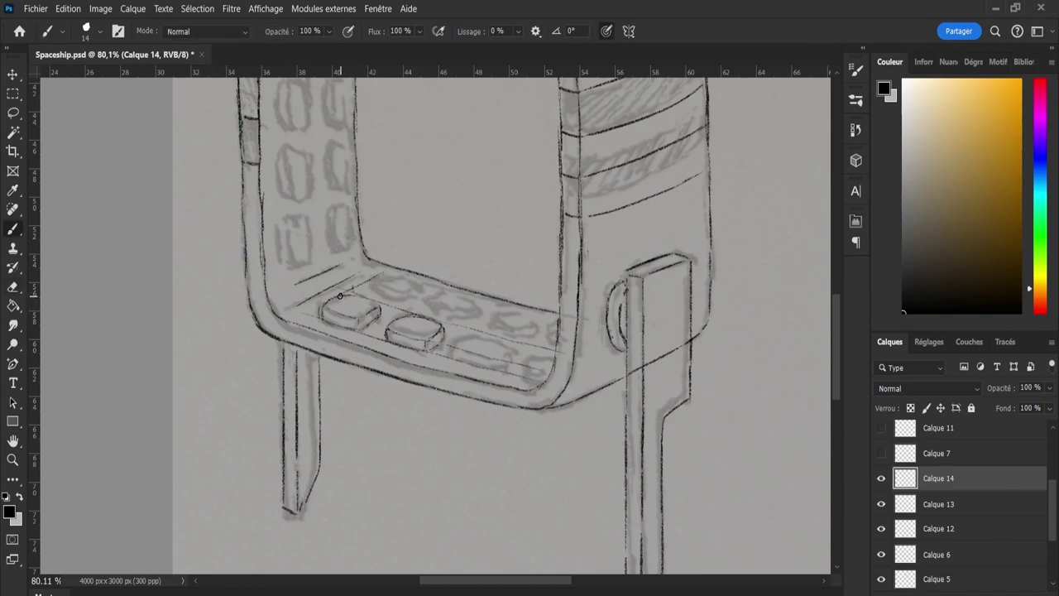
drag(340, 293, 351, 294)
key(e)
key(b)
key(e)
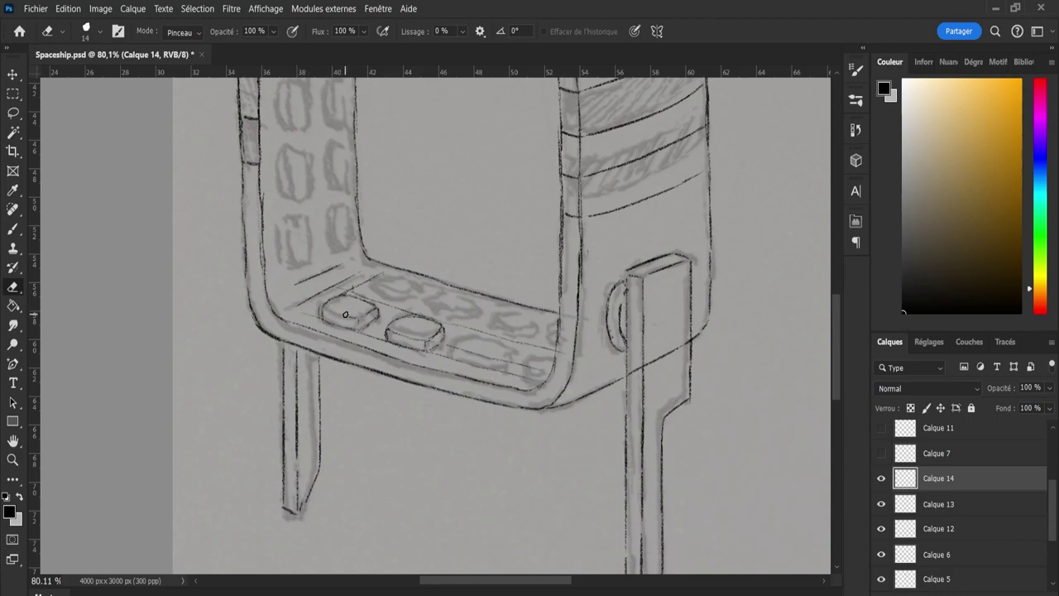
key(b)
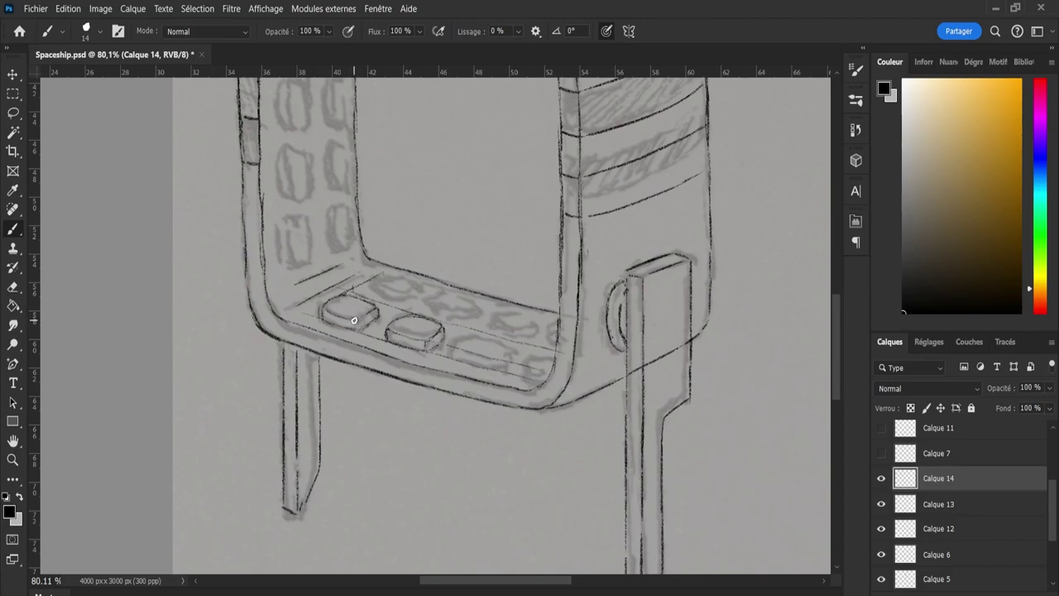
Touch up the right corner and side edges of the first front-row pad.
key(e)
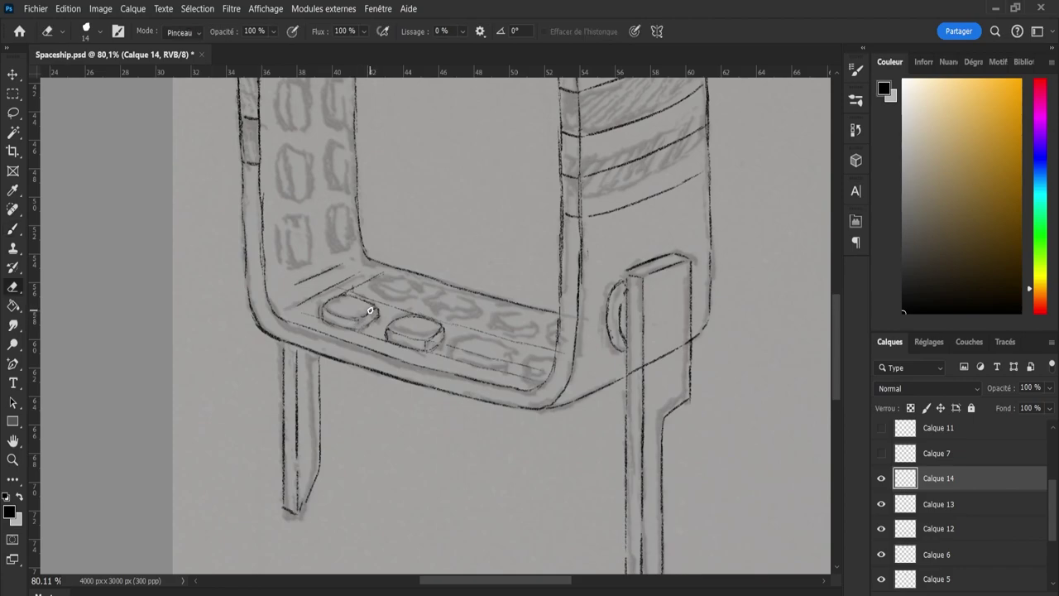
key(b)
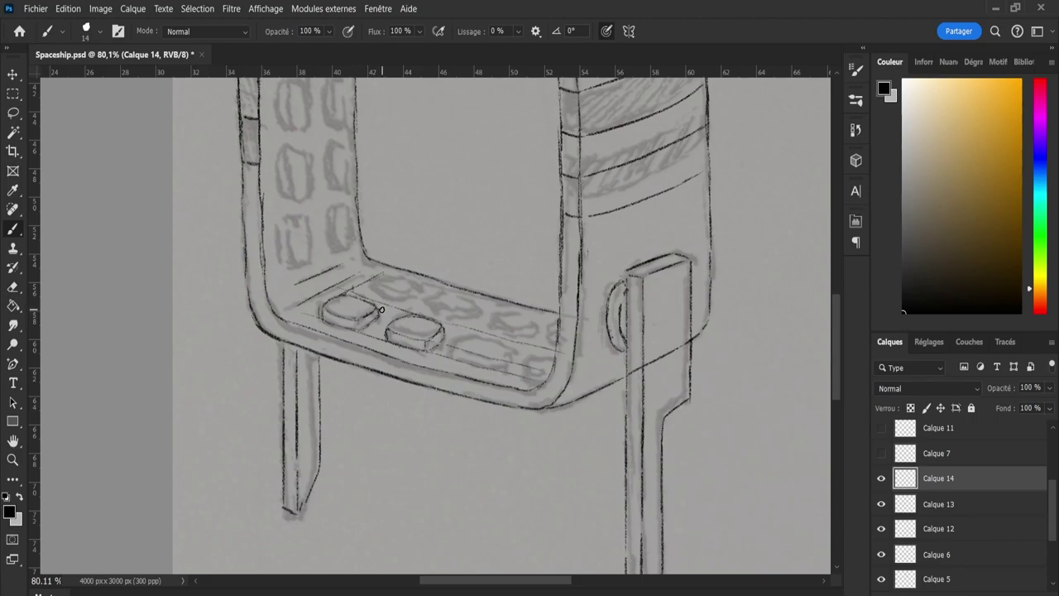
key(e)
key(b)
key(e)
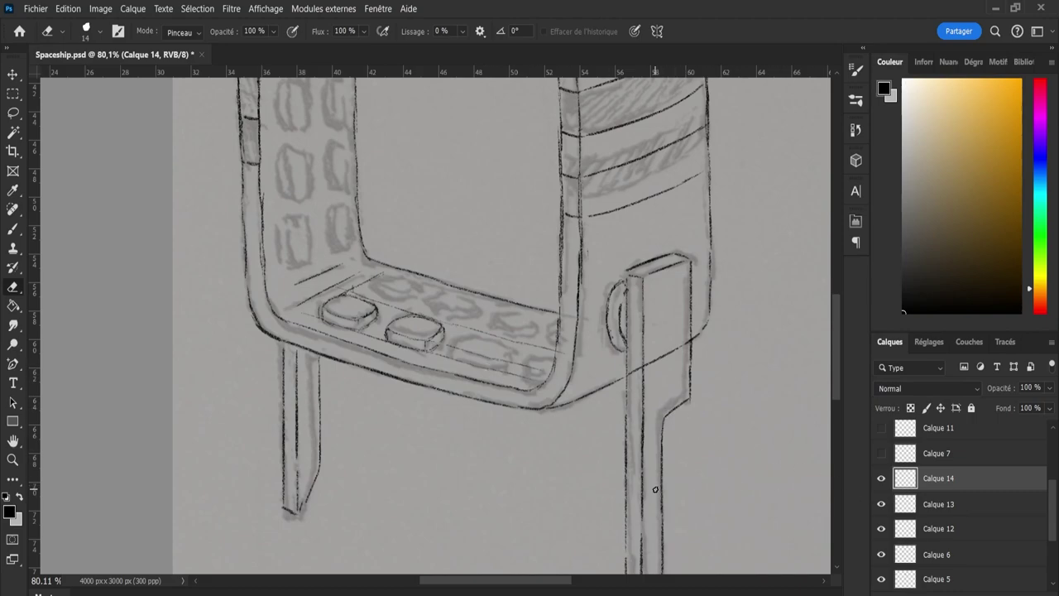
Lasso the second pad, duplicate it onto new layers and position the copies as the third and fourth front-row pads.
key(l)
mouse_move(382, 338)
mouse_down()
mouse_move(447, 317)
mouse_move(457, 344)
mouse_move(429, 357)
mouse_move(374, 338)
mouse_up()
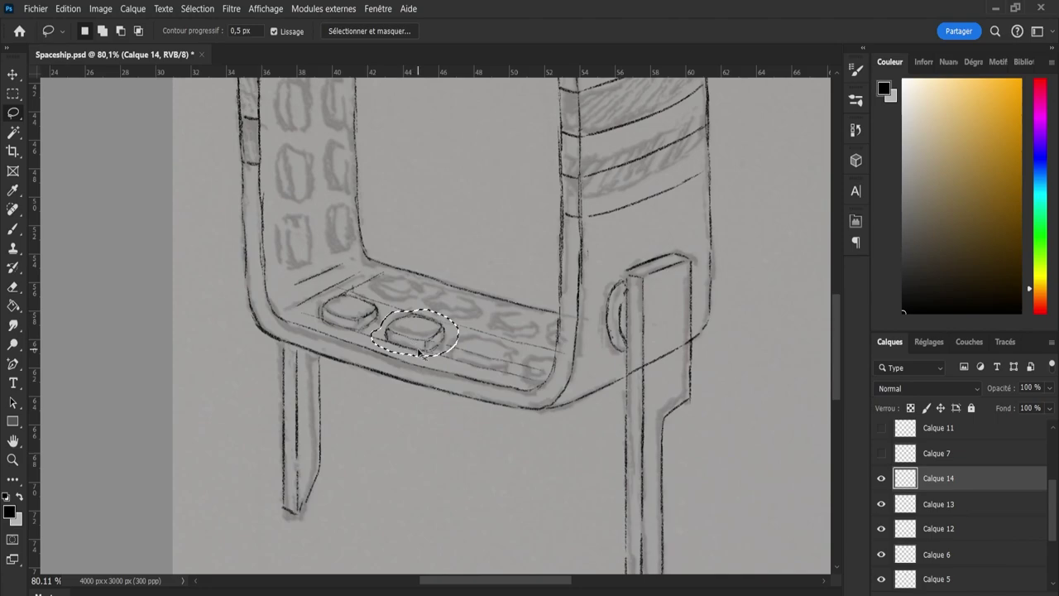
key(ctrl+j)
key(v)
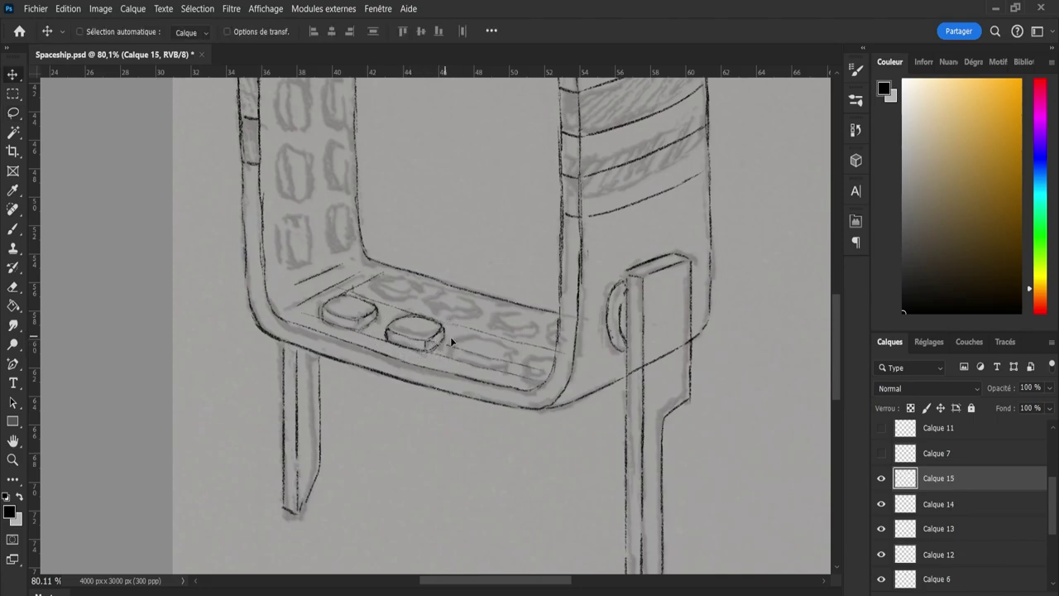
drag(450, 337, 495, 350)
key(ctrl)
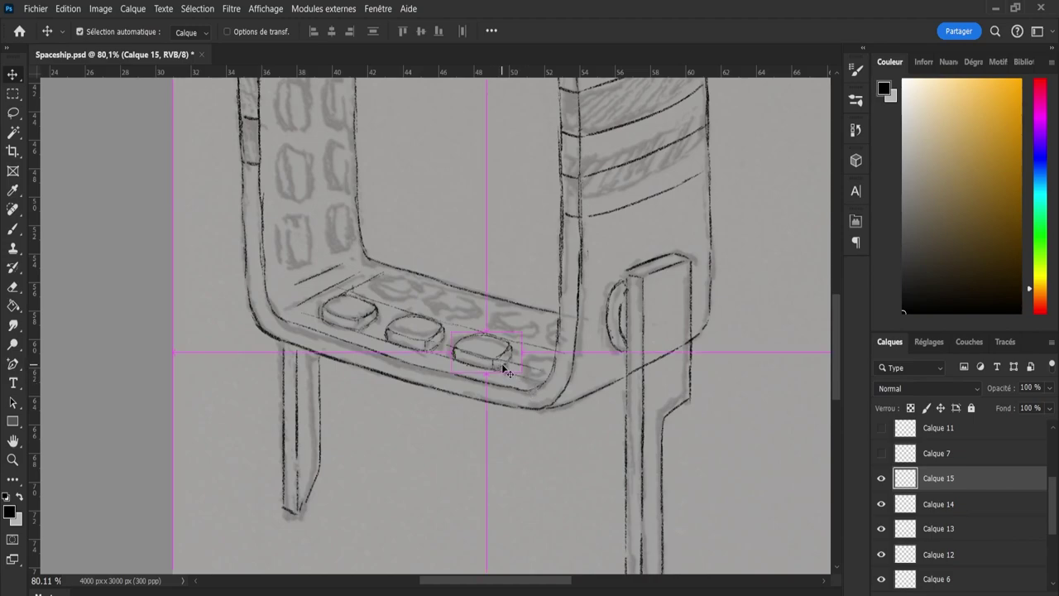
drag(502, 364, 549, 370)
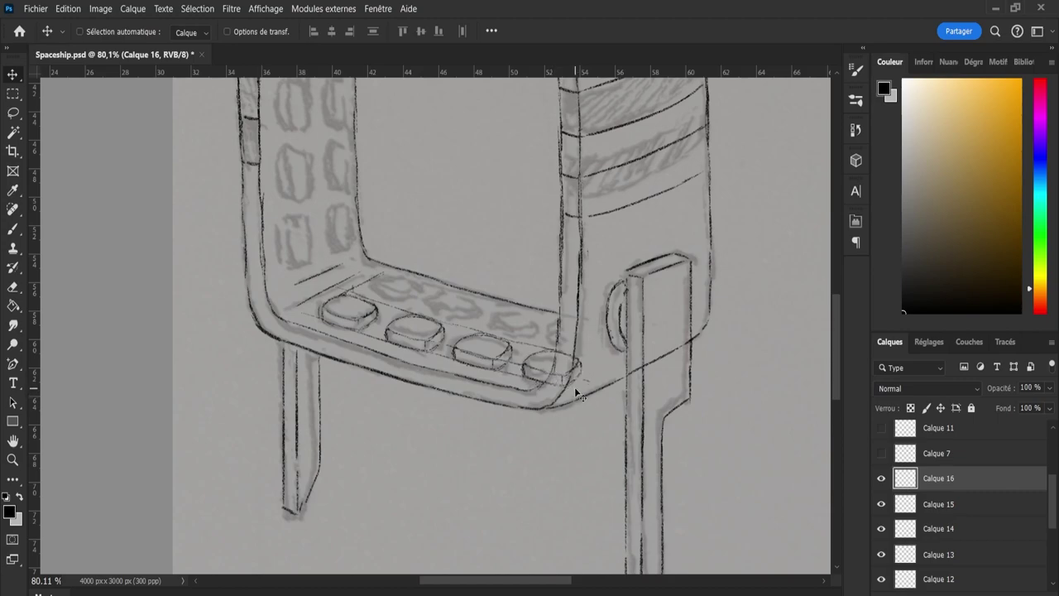
Place another pad copy over the first pad, then erase the original first pad on Calque 14 with a size 51 eraser.
drag(566, 391, 357, 323)
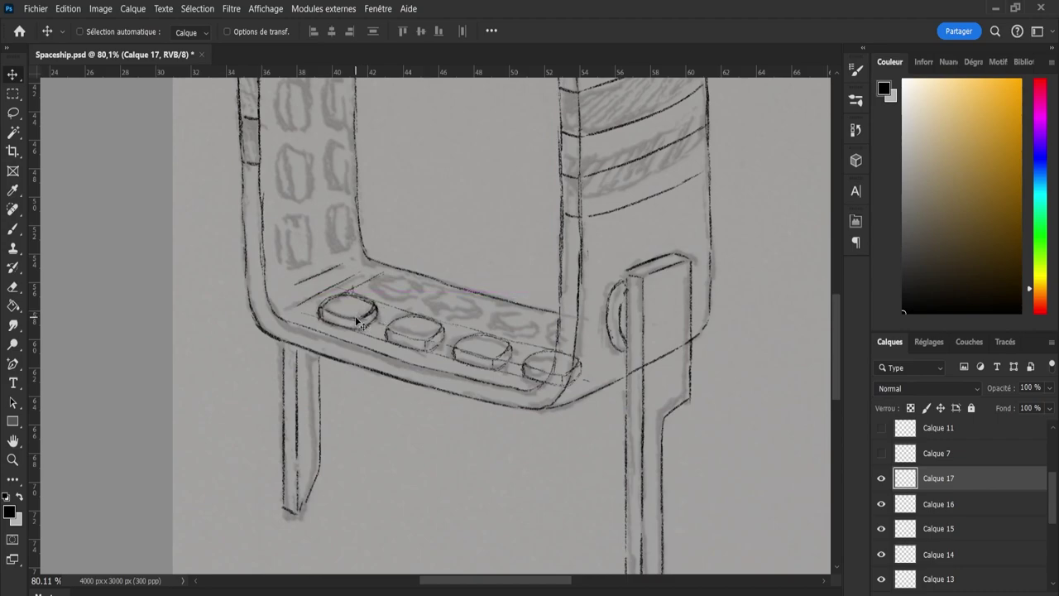
click(895, 513)
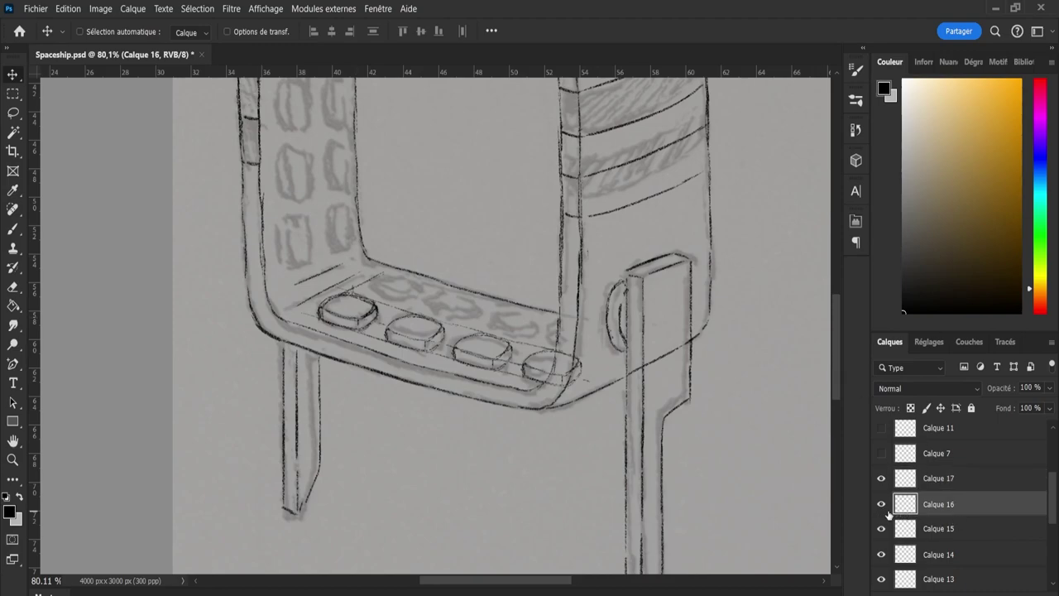
key(e)
key(bracketright)
key(bracketright)
key(bracketright)
key(bracketright)
key(bracketright)
key(bracketright)
key(bracketright)
key(bracketright)
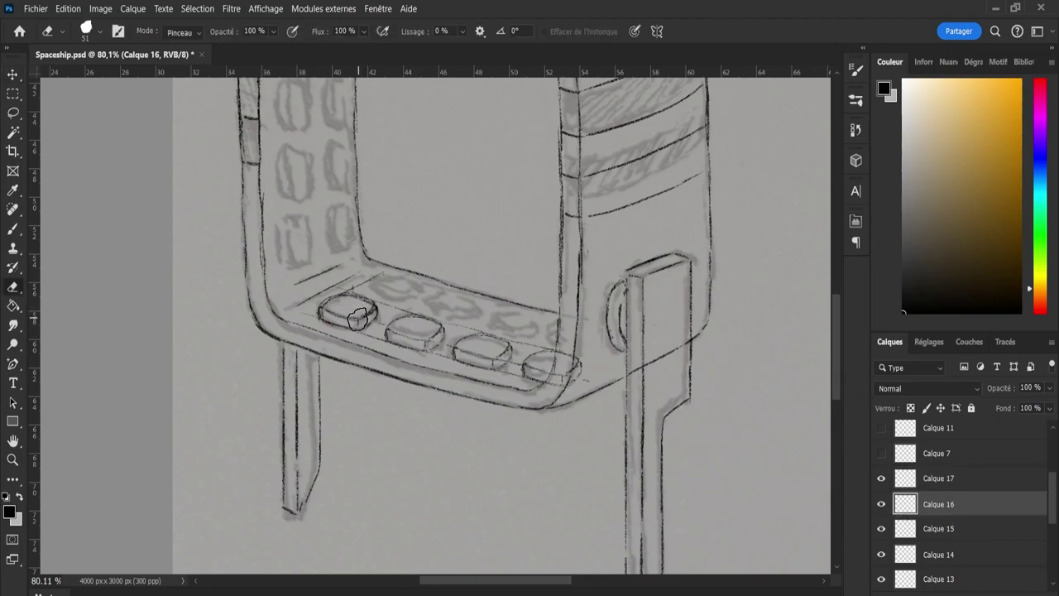
click(881, 554)
click(919, 564)
click(882, 561)
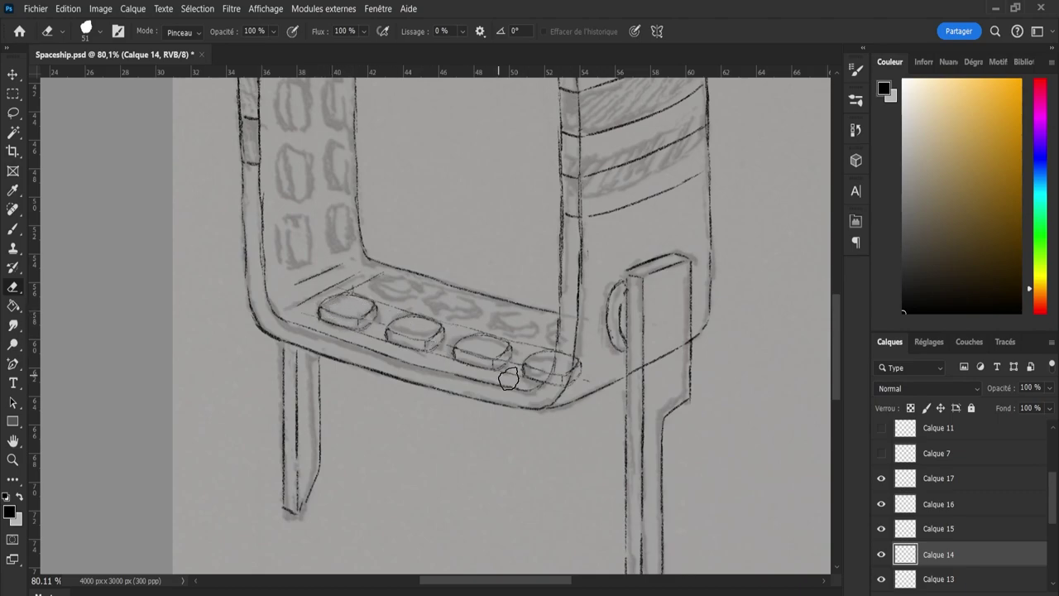
Duplicate the four front-row pad layers, Calque 14 to Calque 17, and move the copies together to form the back row.
shift+click(927, 482)
key(ctrl+j)
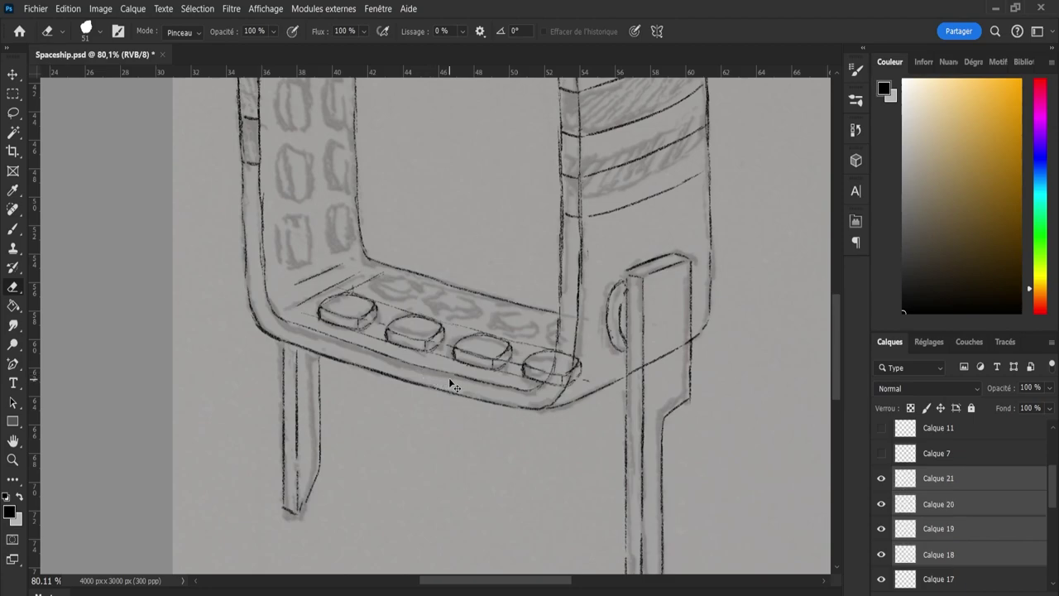
key(v)
drag(454, 352, 500, 318)
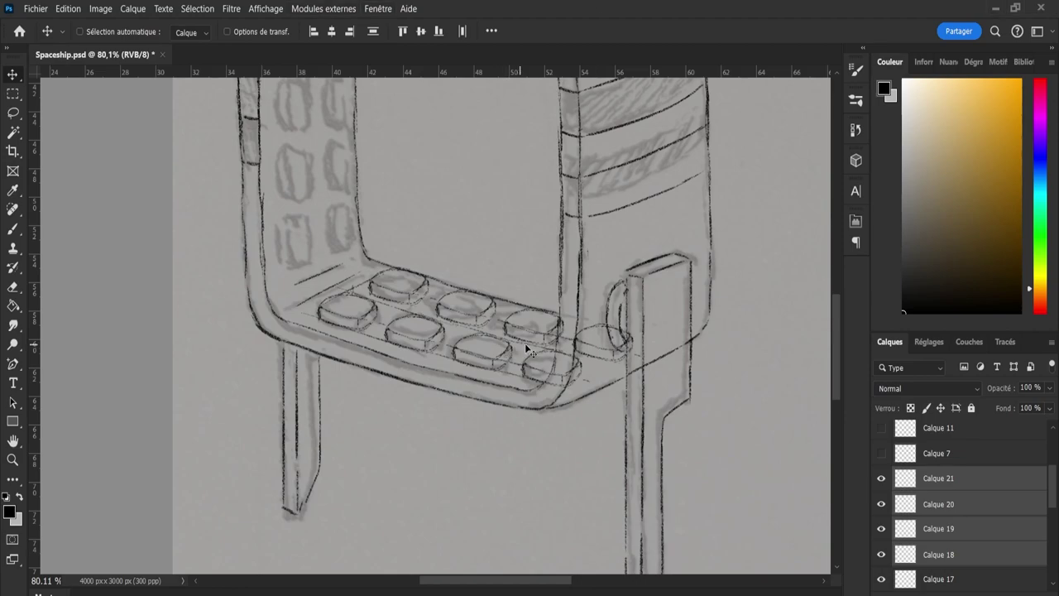
drag(839, 362, 838, 341)
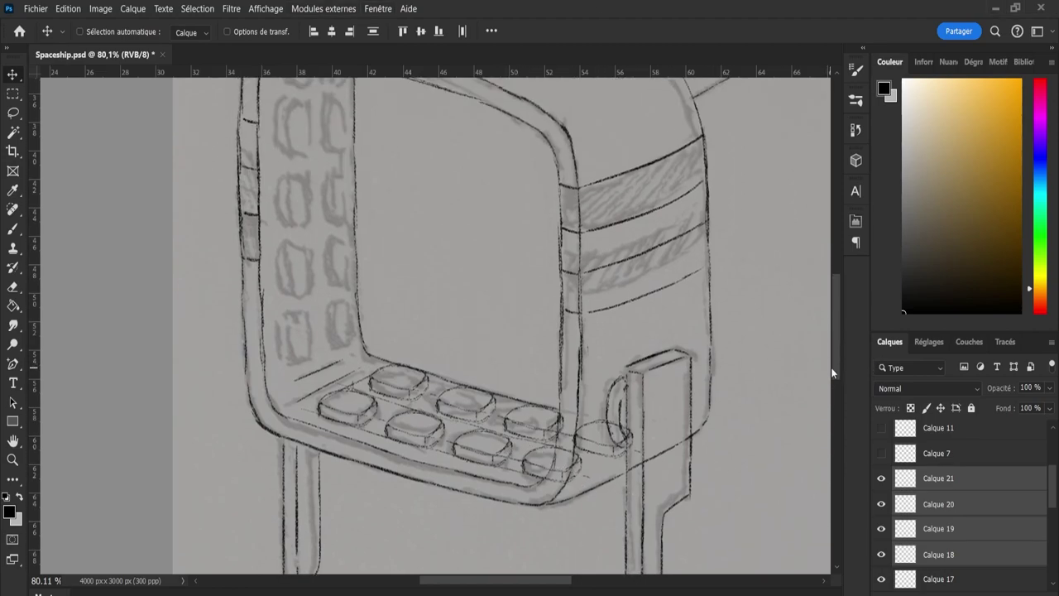
Try to fit duplicates of the four back-row pads onto the left interior wall by rotating and skewing them, and delete the copies.
key(ctrl+j)
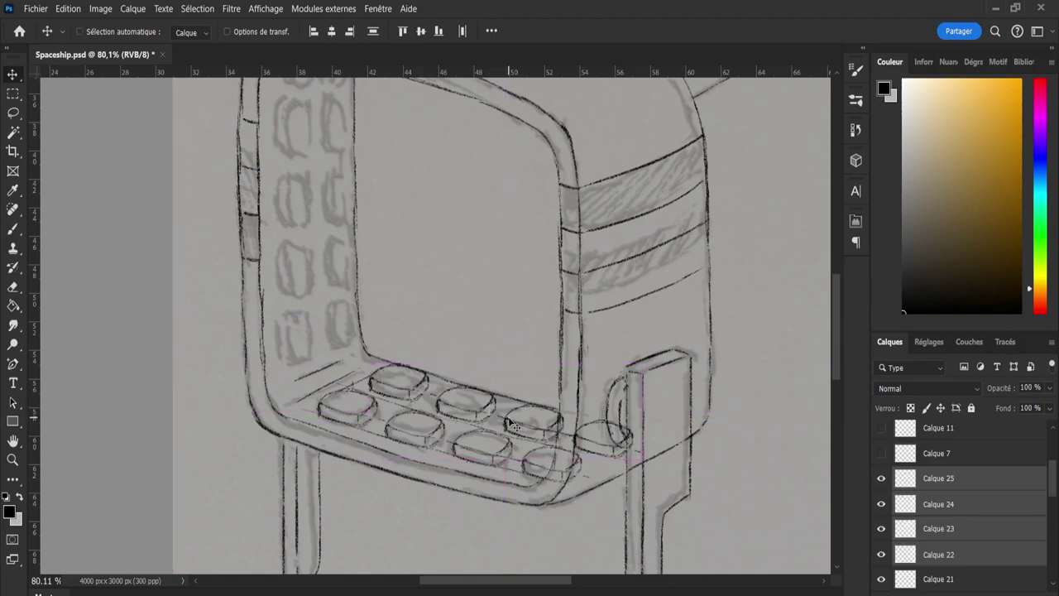
drag(515, 426, 464, 248)
key(ctrl+t)
drag(541, 254, 302, 328)
scroll(837, 327, up, 3)
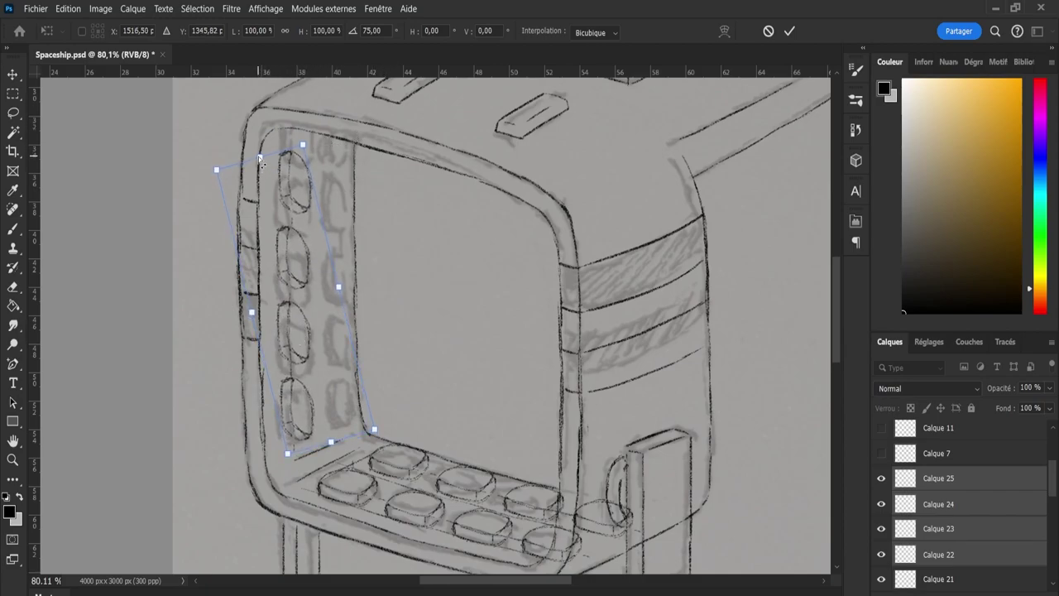
drag(340, 288, 331, 247)
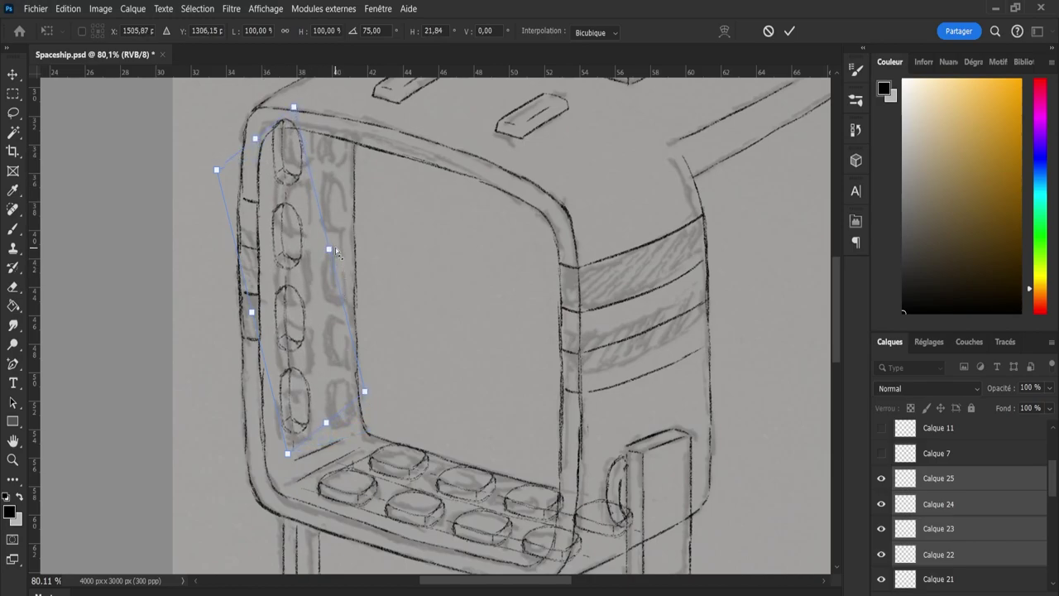
drag(327, 424, 327, 370)
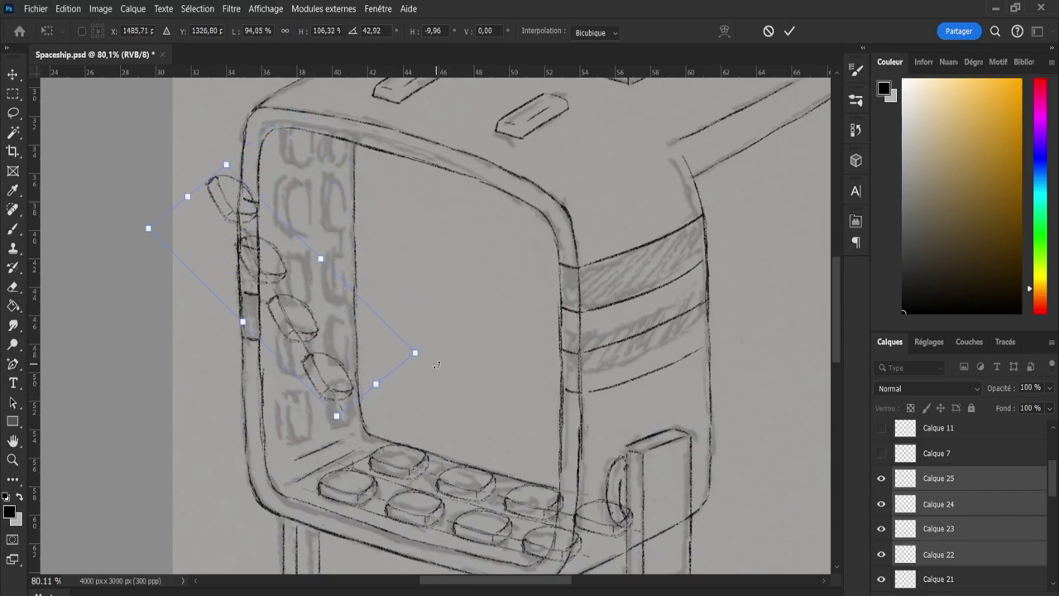
drag(438, 367, 312, 349)
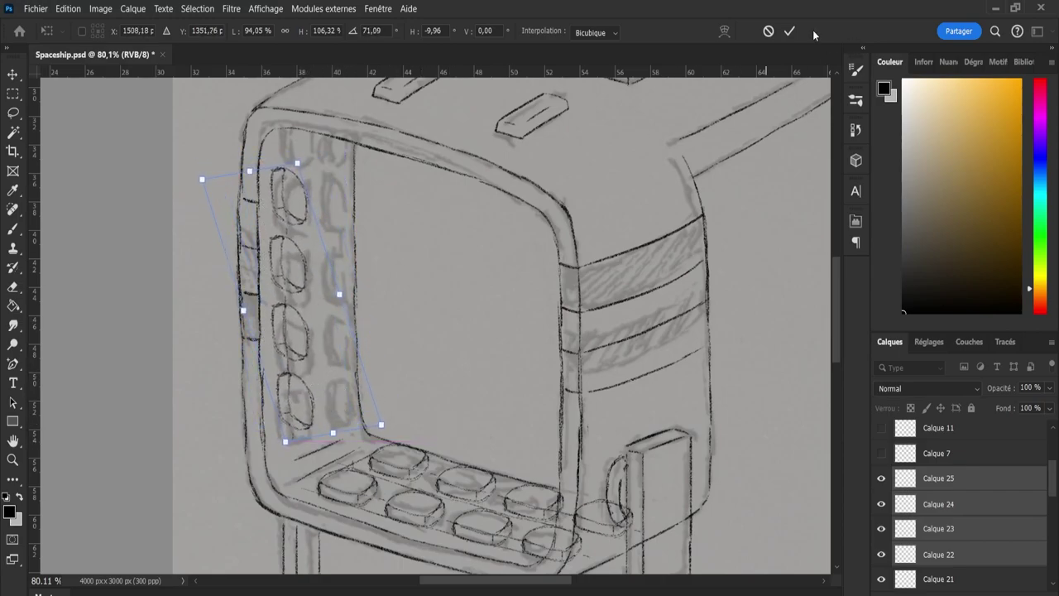
click(790, 31)
key(Delete)
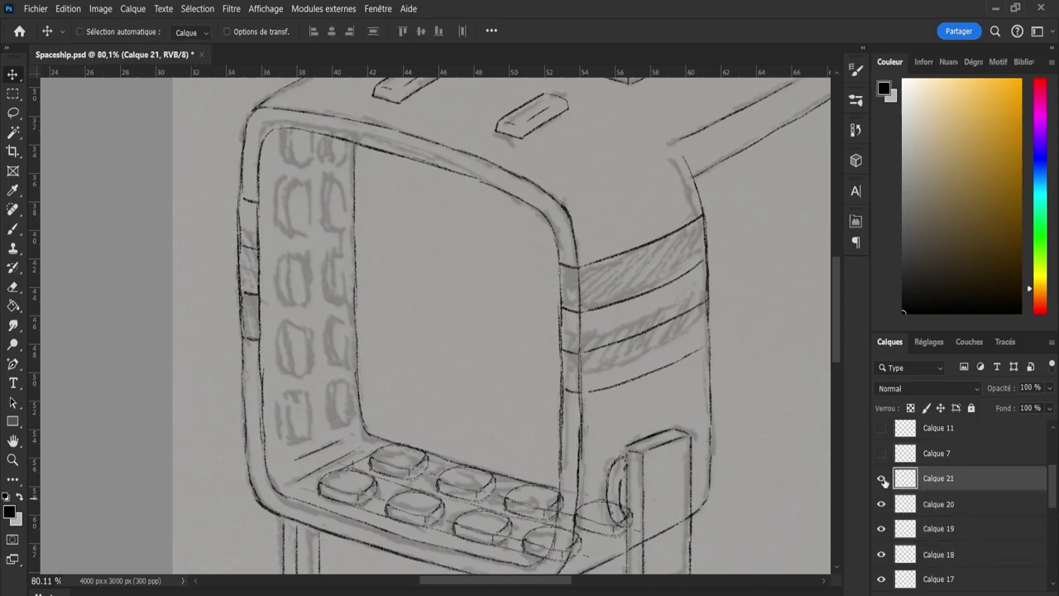
Draw a vertical guide line along the outer edge of the left wall's pad column on a new layer with a size 14 brush.
click(881, 479)
click(882, 482)
click(1012, 591)
key(b)
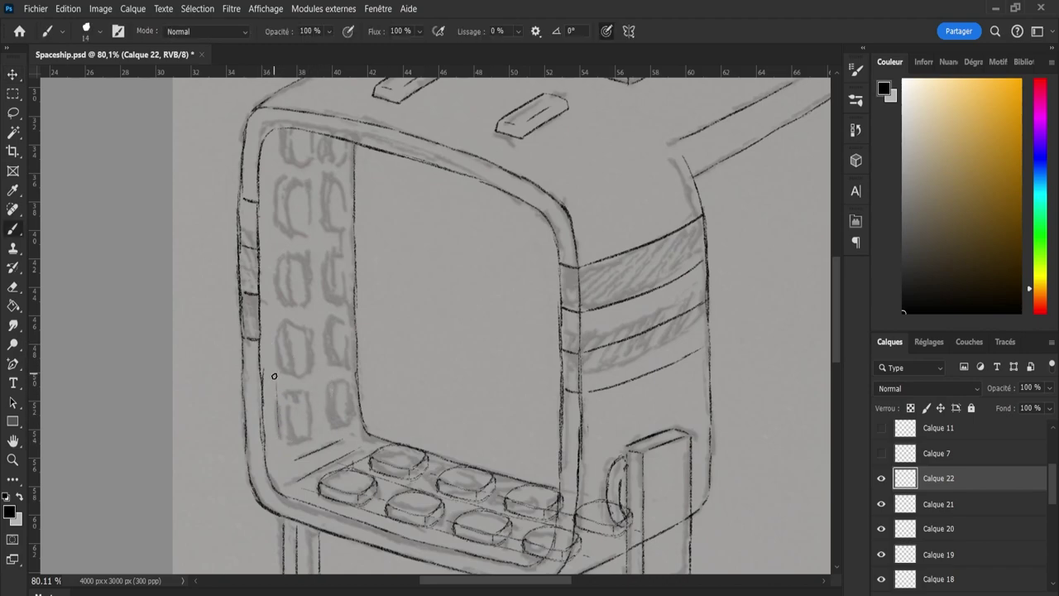
drag(278, 435, 286, 152)
Duplicate the vertical guide line twice and place the copies along the inner edges of the left wall's two pad columns.
key(ctrl+shift+alt+n)
key(v)
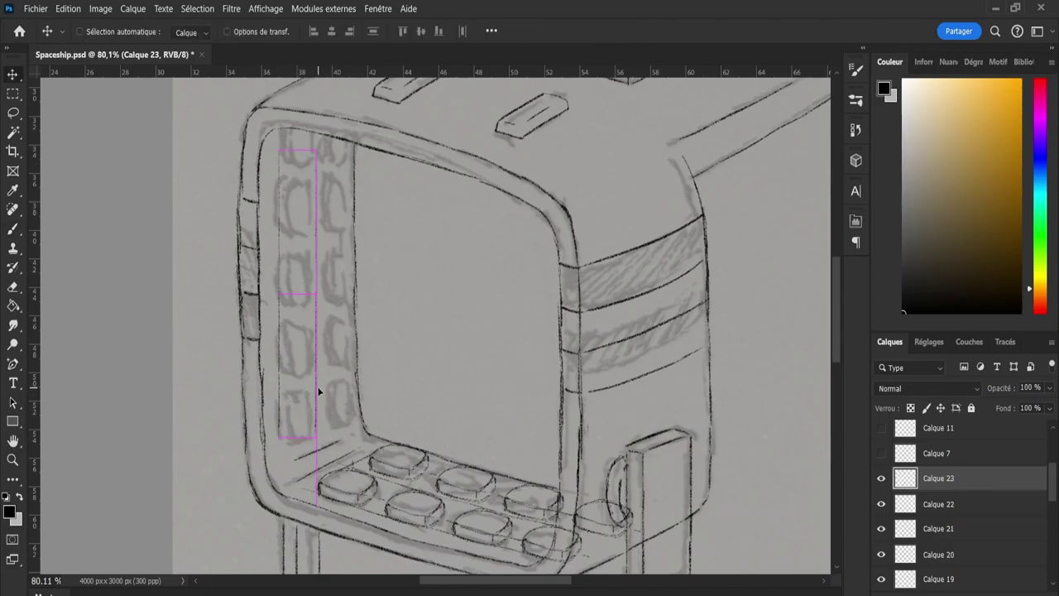
key(ctrl)
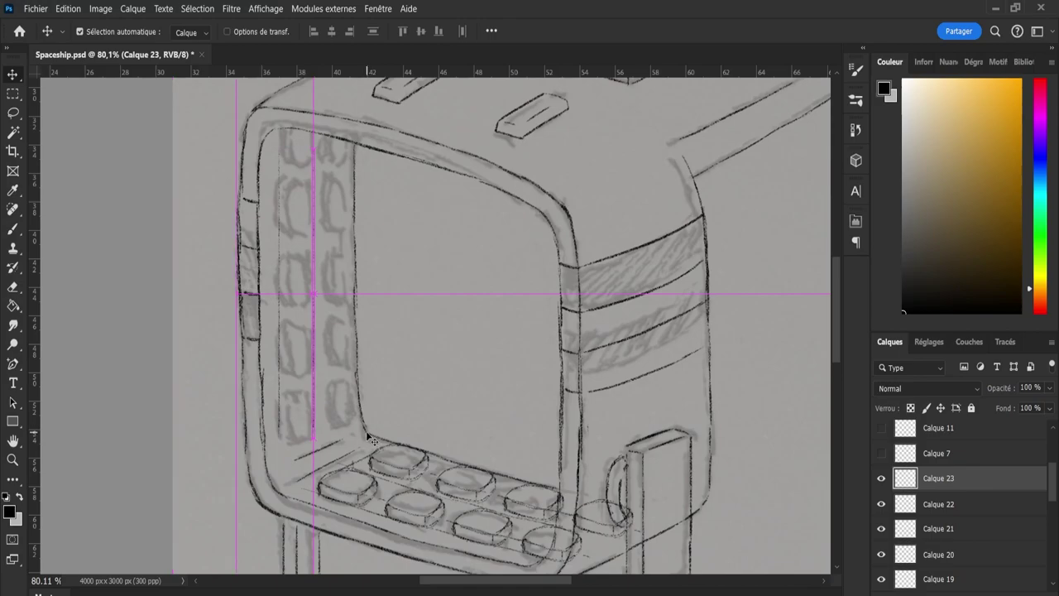
key(ctrl+j)
drag(320, 395, 341, 384)
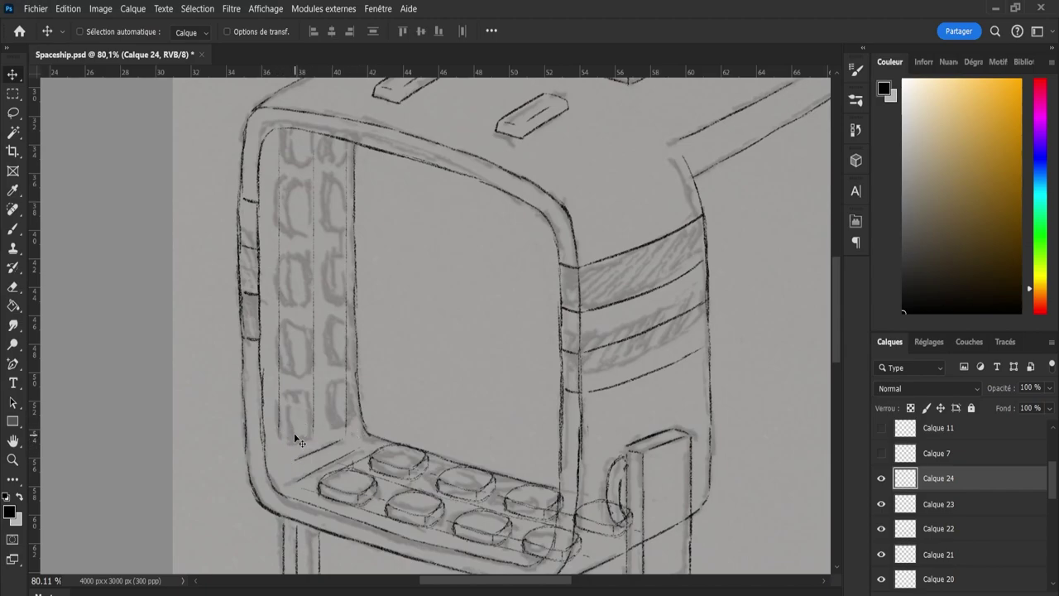
Draw the lowest pad of the left wall's outer column on Calque 24 and clean its outline with the size 17 eraser.
key(b)
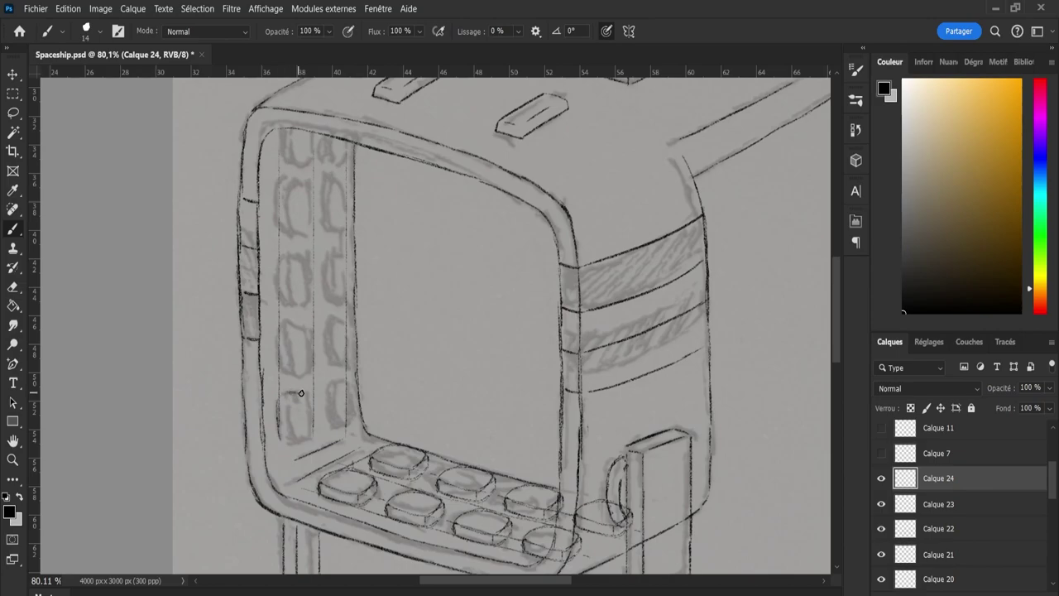
mouse_move(301, 393)
mouse_down()
mouse_move(307, 421)
mouse_move(279, 433)
mouse_up()
mouse_move(280, 436)
mouse_down()
mouse_move(305, 402)
mouse_move(310, 425)
mouse_move(303, 391)
mouse_move(308, 437)
mouse_up()
key(e)
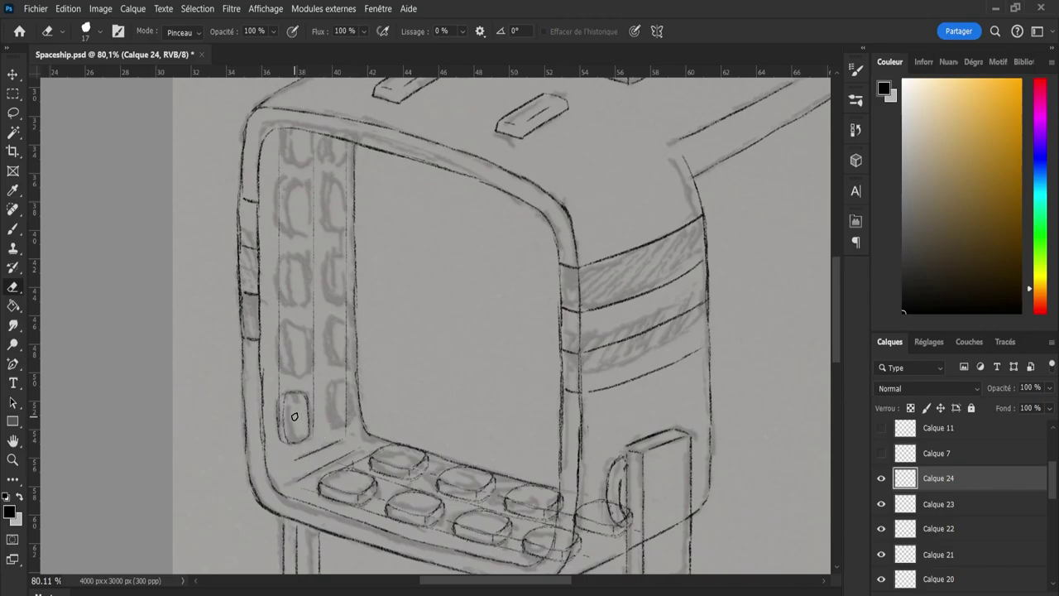
Lasso the lowest wall pad, duplicate it onto a new layer and place the copy above it, rotated about 1.2°.
key(l)
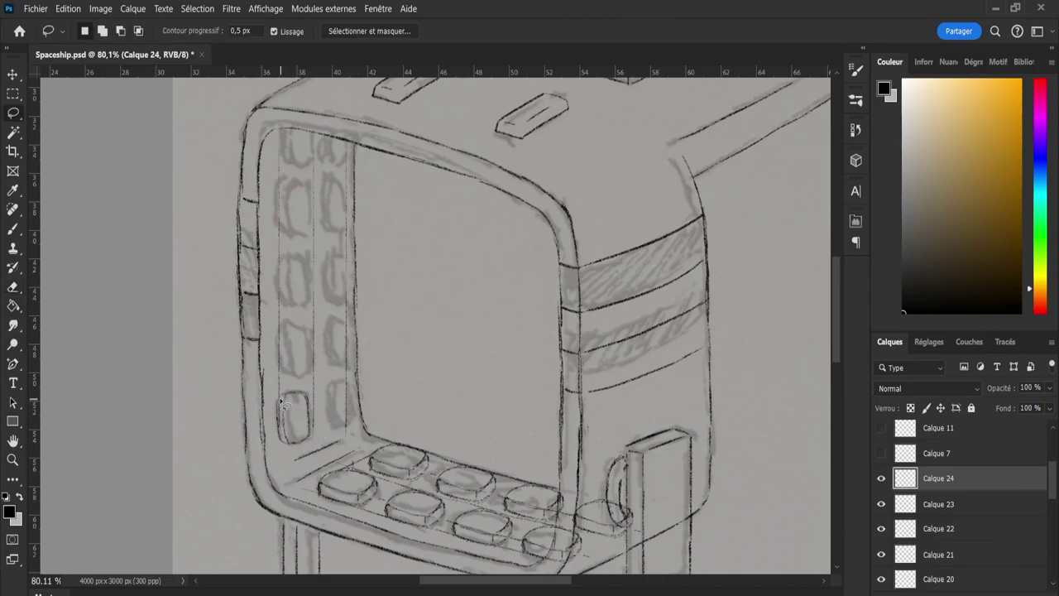
mouse_move(268, 396)
mouse_down()
mouse_move(308, 390)
mouse_move(273, 404)
mouse_move(282, 392)
mouse_move(271, 431)
mouse_move(285, 454)
mouse_move(317, 446)
mouse_up()
mouse_move(317, 445)
mouse_down()
mouse_move(317, 407)
mouse_move(302, 385)
mouse_move(275, 387)
mouse_move(271, 405)
mouse_up()
key(ctrl+j)
key(v)
drag(301, 420, 296, 354)
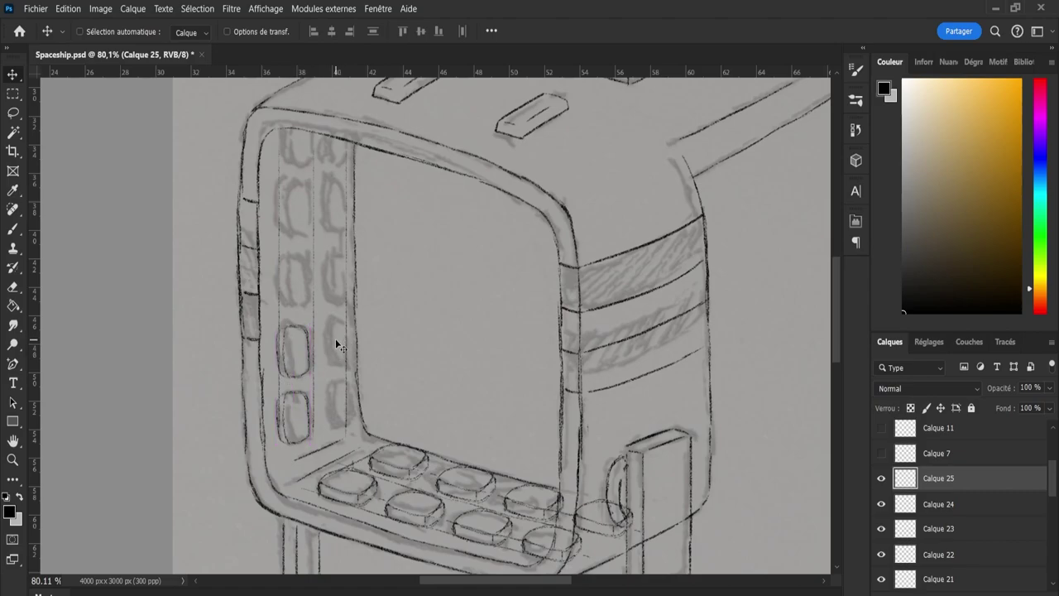
key(ctrl+t)
drag(336, 324, 332, 320)
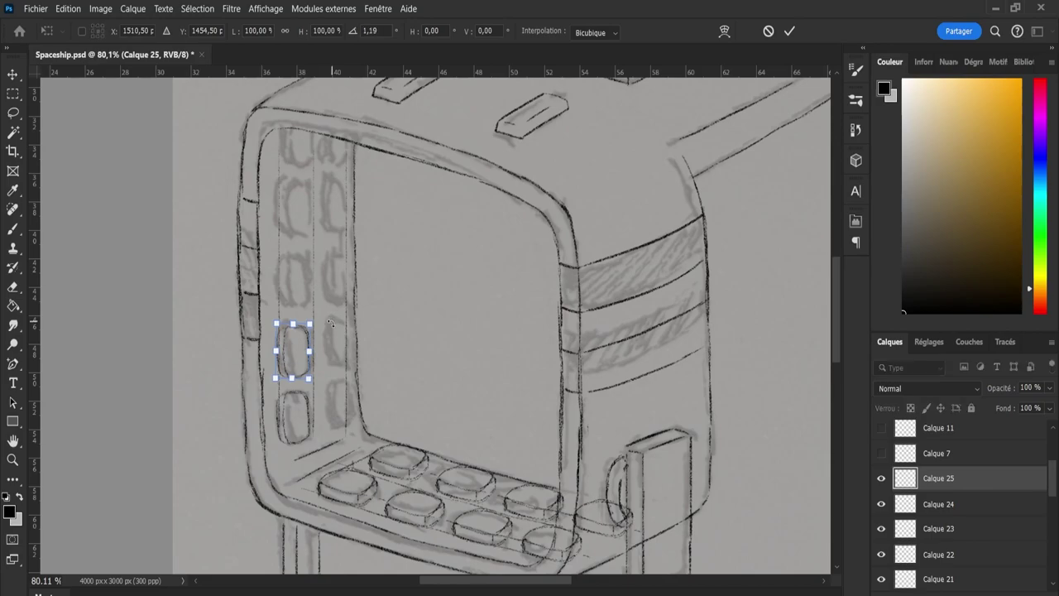
key(Return)
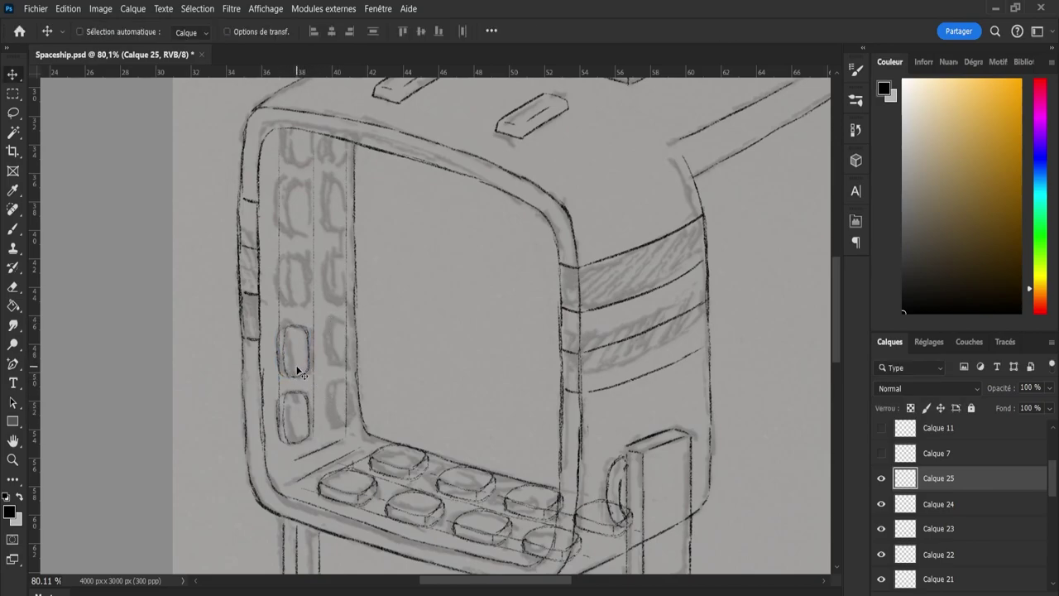
Duplicate the second wall pad and place the copy as the column's third pad, rotated about -0.6°.
drag(297, 367, 290, 299)
key(ctrl+j)
key(ctrl)
key(ctrl+t)
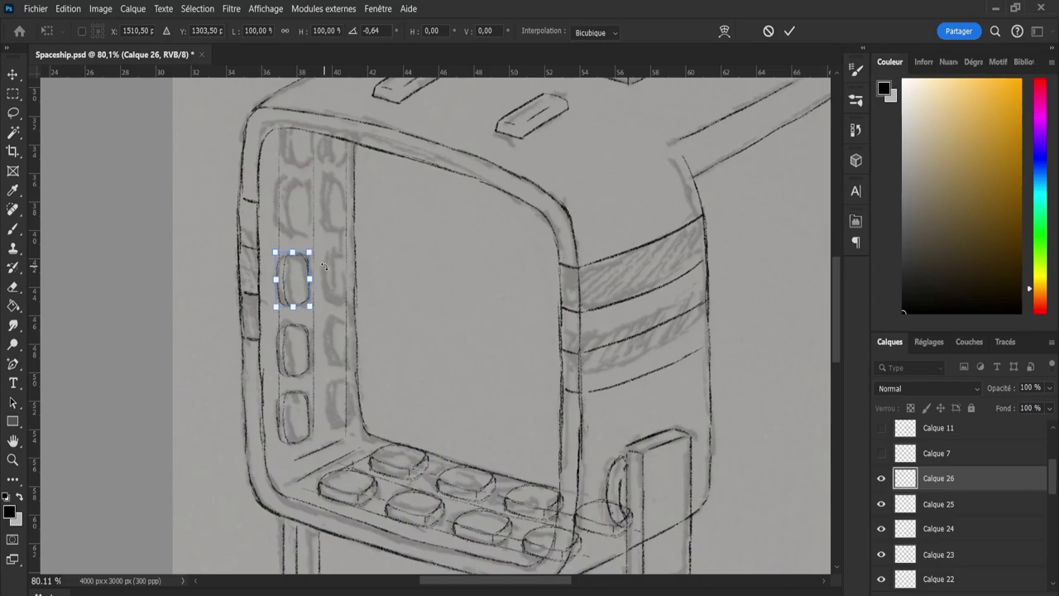
key(Return)
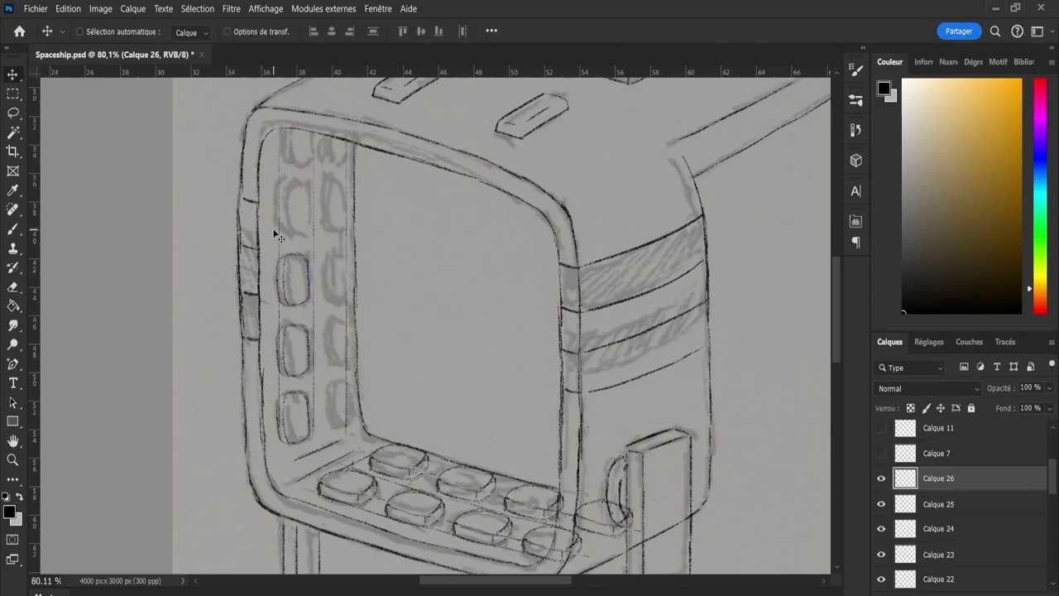
Place another pad copy as the fourth pad of the outer column and rotate it slightly to match the sketch.
key(ctrl)
drag(324, 354, 294, 217)
key(ctrl+t)
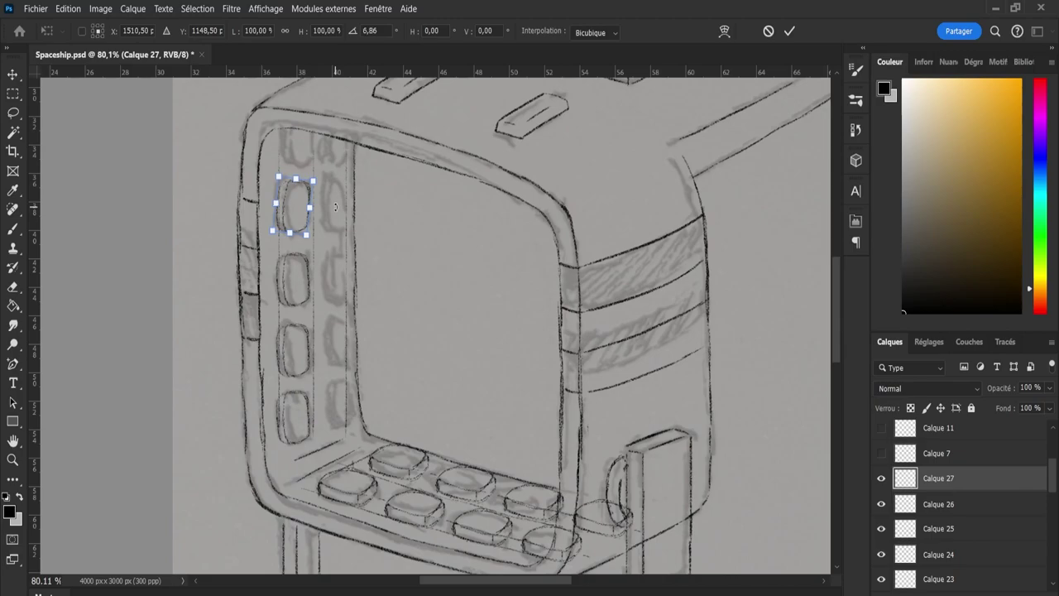
key(Return)
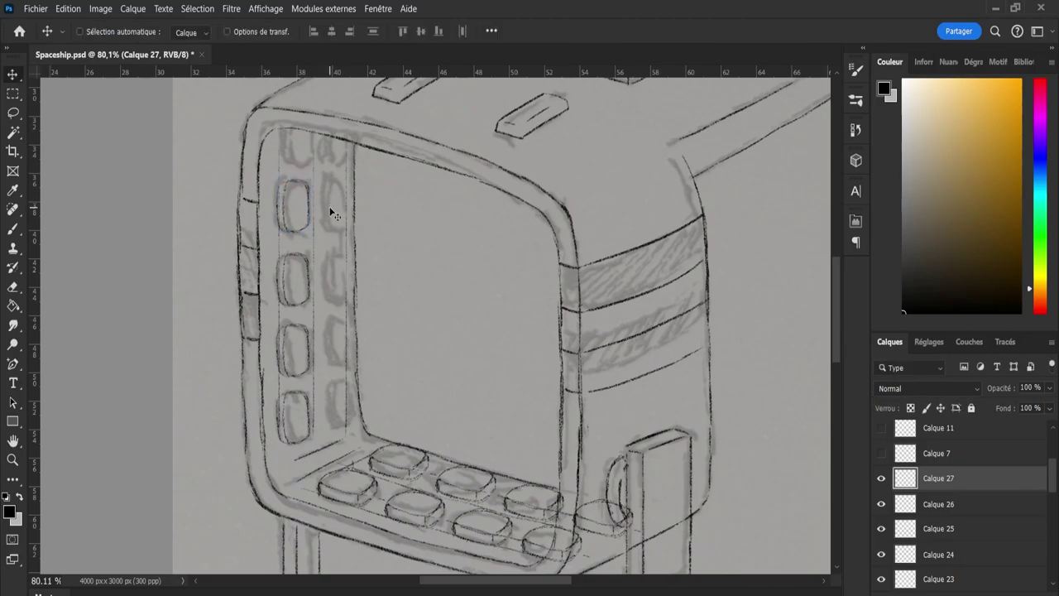
Even out the wall pad spacing by nudging Calque 25 to 27 up together, Calque 26 and 27 further, and Calque 27 the most.
shift+click(927, 530)
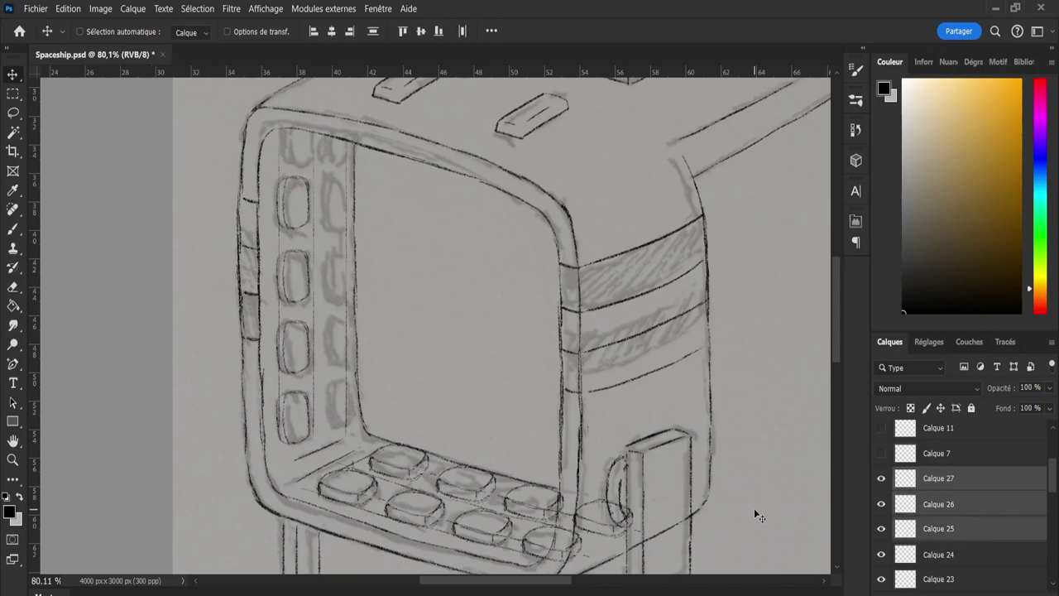
shift+click(938, 511)
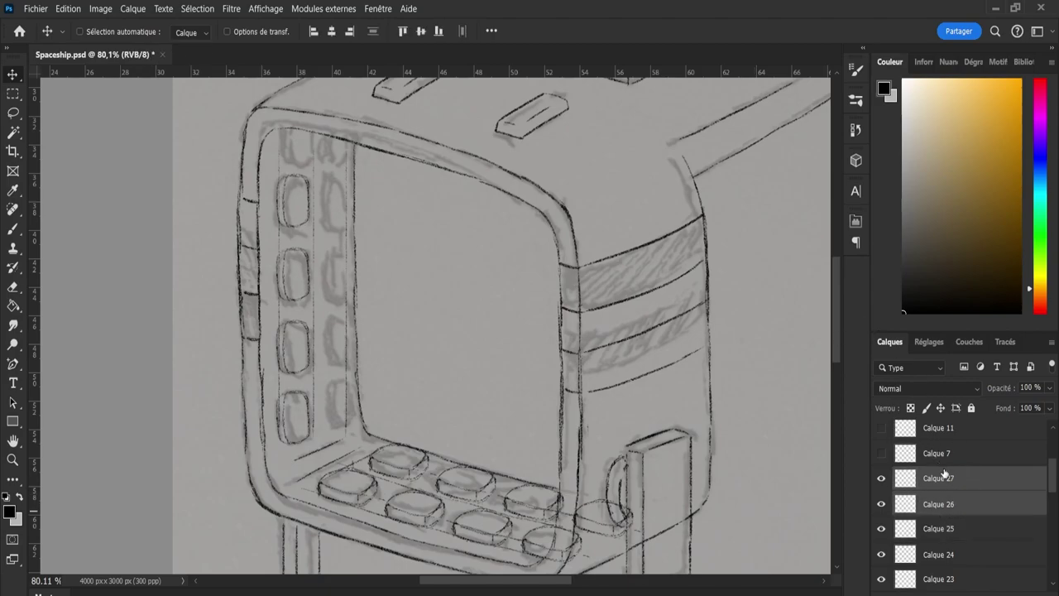
click(937, 479)
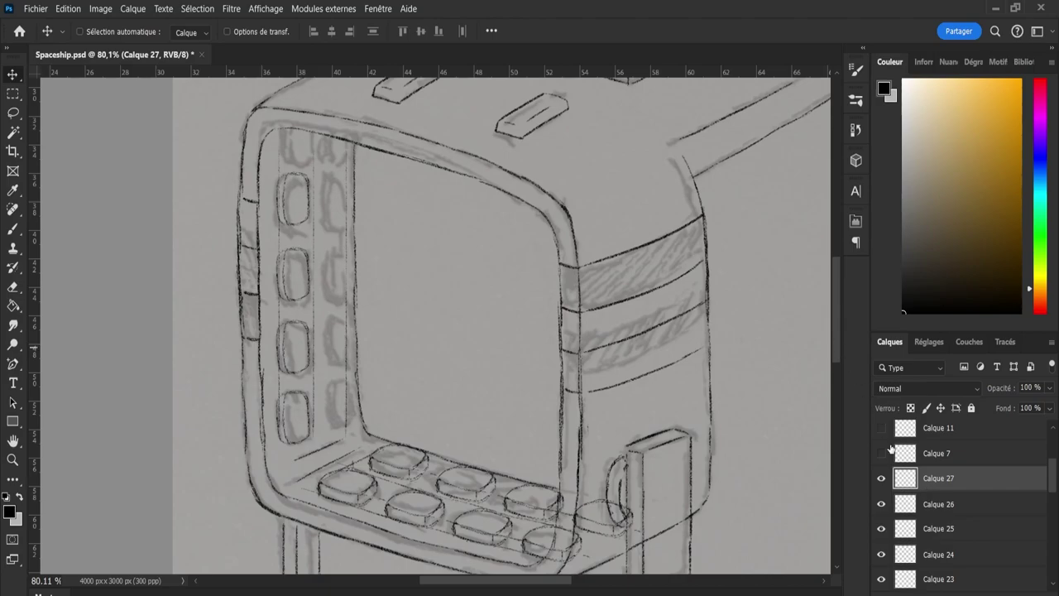
Select the four outer-column pad layers, Calque 24 to Calque 27, and nudge them upward together in small increments.
shift+click(902, 547)
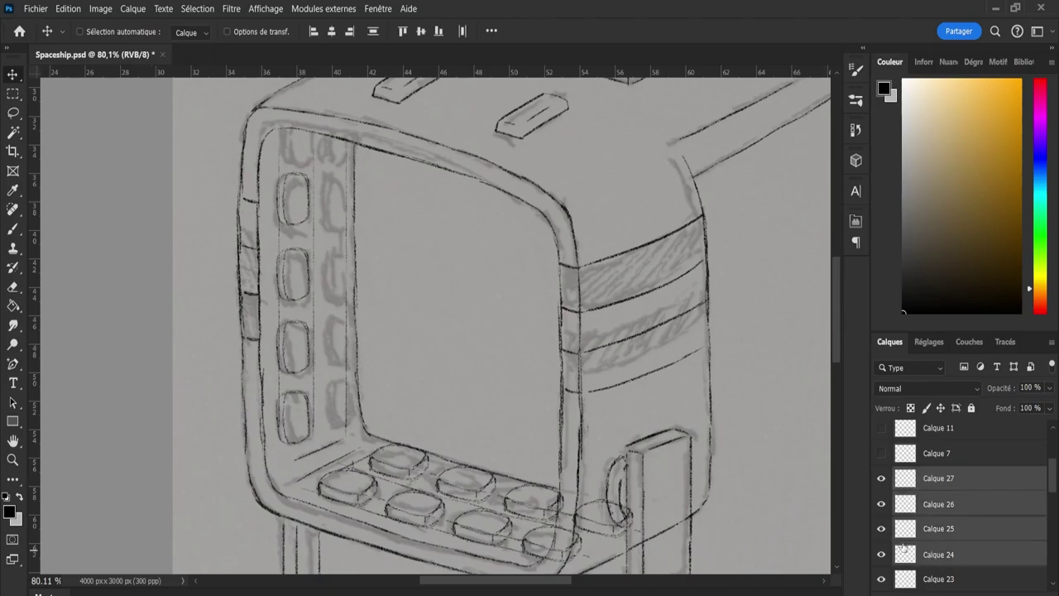
key(Up)
key(Up)
key(Up)
key(Up)
key(Up)
key(Up)
key(Up)
key(Up)
key(Up)
key(Up)
key(Up)
key(Up)
key(Up)
key(Up)
key(Up)
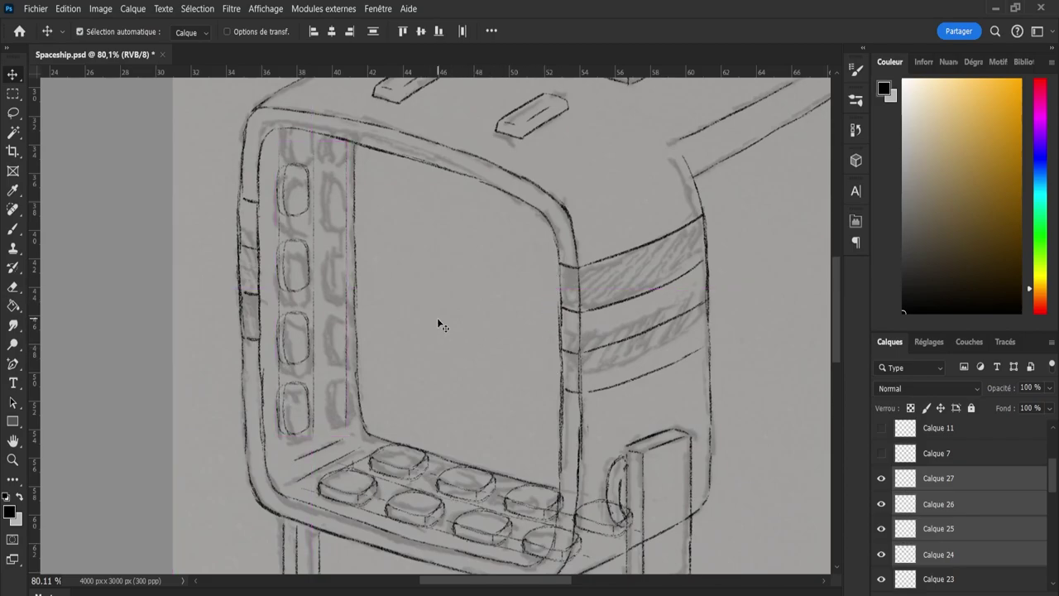
Duplicate the four outer-column pad layers and move the copies over the sketched inner column of the left wall.
key(ctrl+j)
mouse_move(305, 325)
mouse_down()
mouse_move(347, 319)
mouse_move(343, 308)
mouse_move(340, 317)
mouse_up()
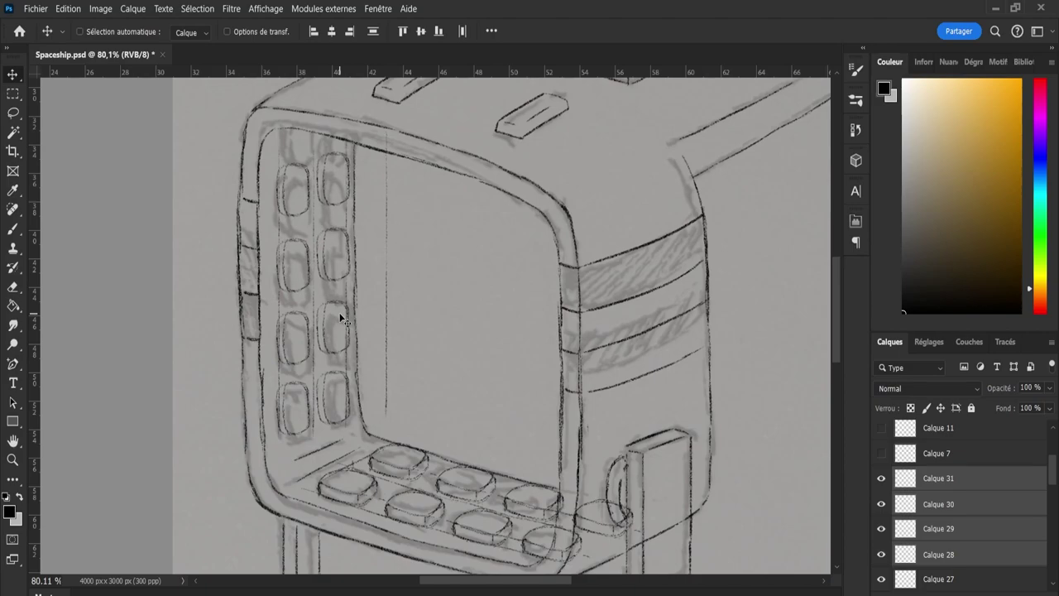
key(ctrl+z)
Scale the inner-column pads, Calque 28 to Calque 31, to 97.53 % and shift them 4 px down.
click(932, 451)
shift+click(935, 531)
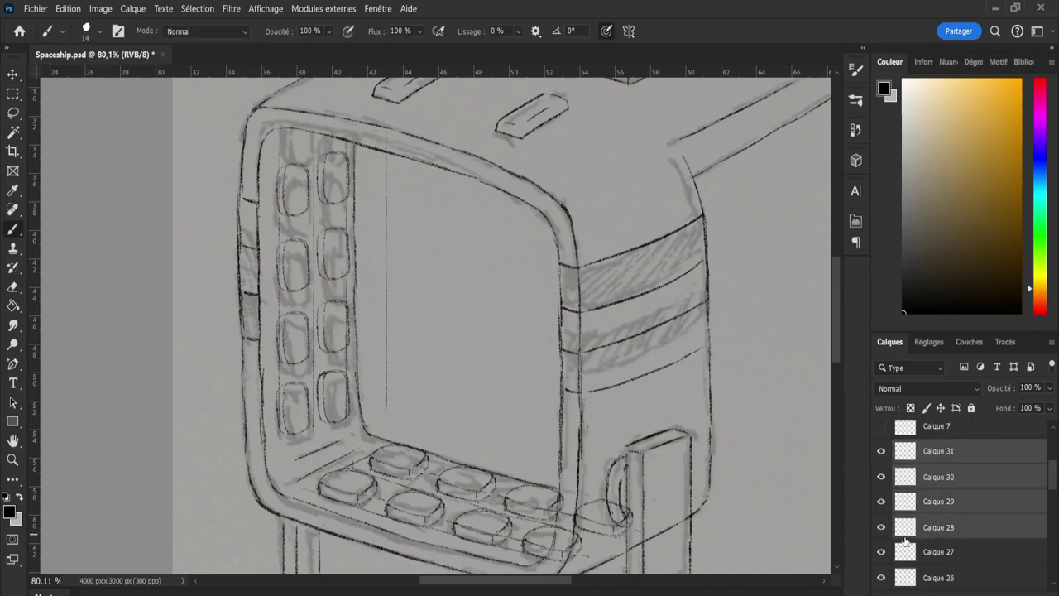
key(ctrl+t)
drag(351, 424, 349, 419)
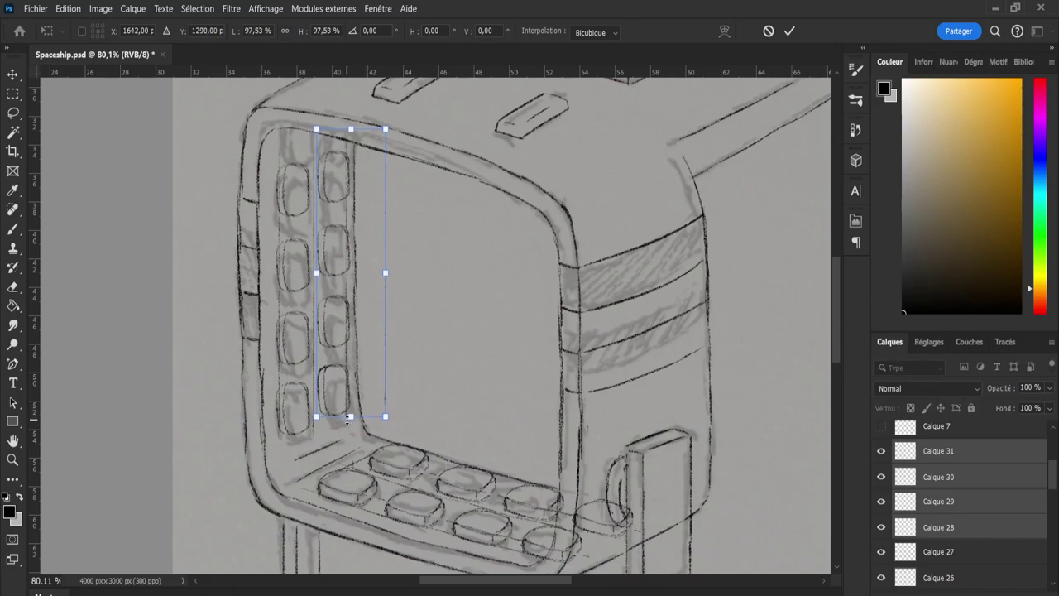
key(Down)
key(Down)
key(Down)
key(Down)
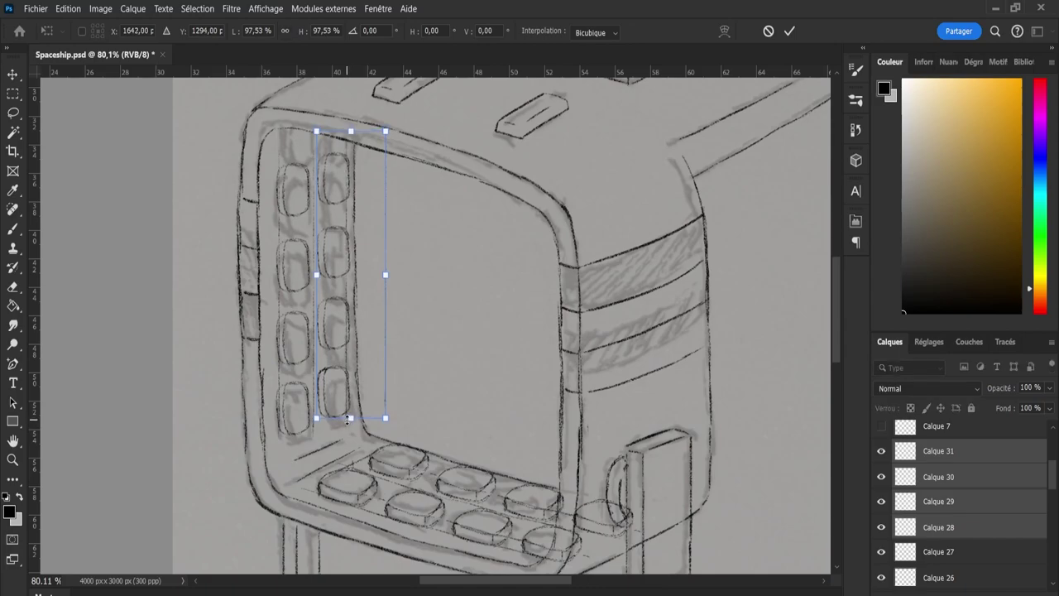
key(Return)
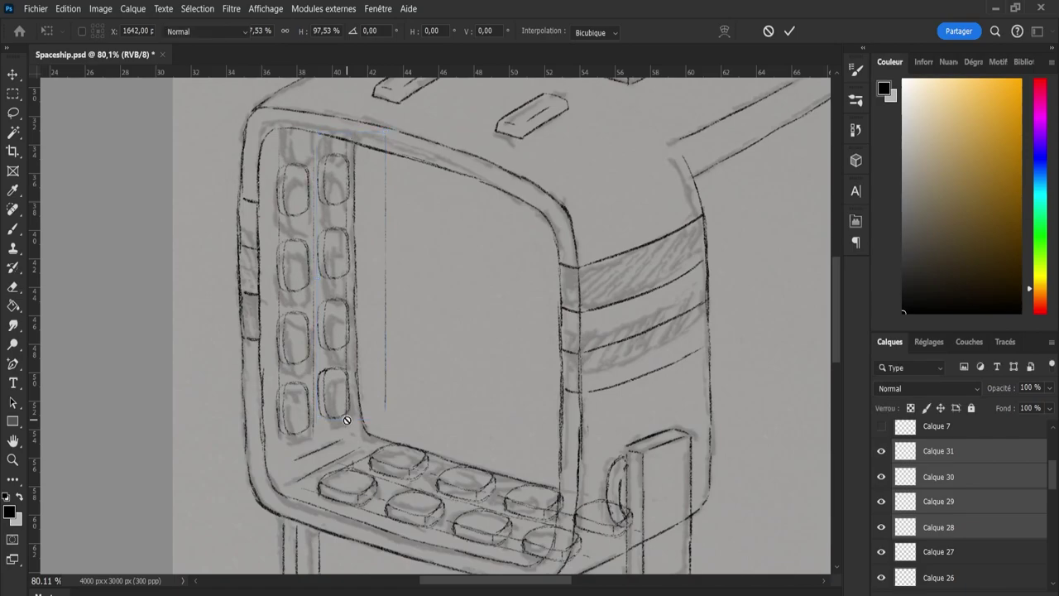
Apply the pad transform and erase the stray vertical line beside the inner wall pads on Calque 28 using a 53 px eraser.
key(e)
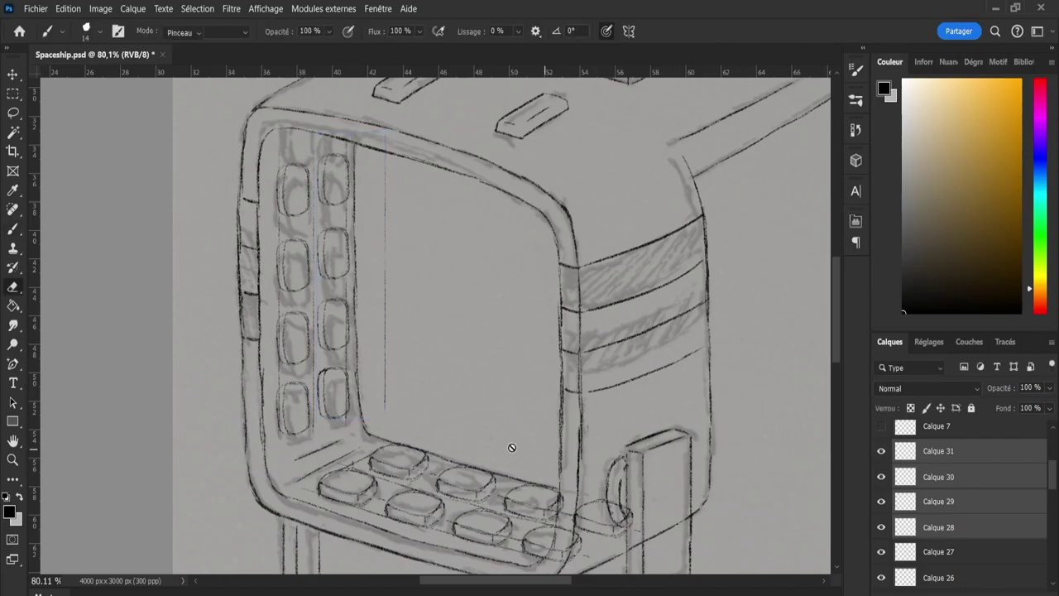
click(993, 505)
click(945, 548)
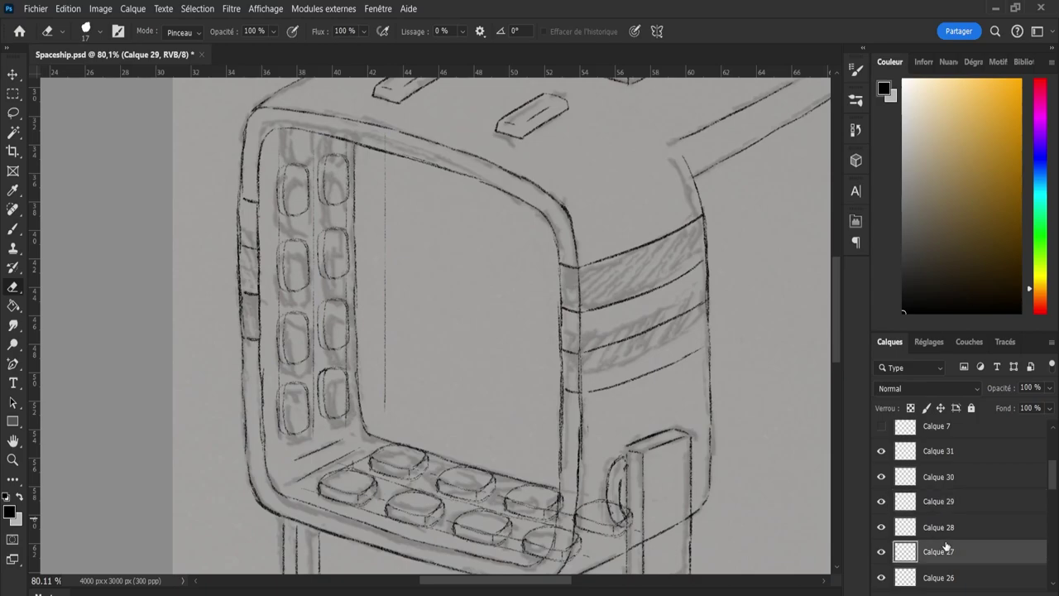
scroll(946, 530, down, 2)
click(881, 465)
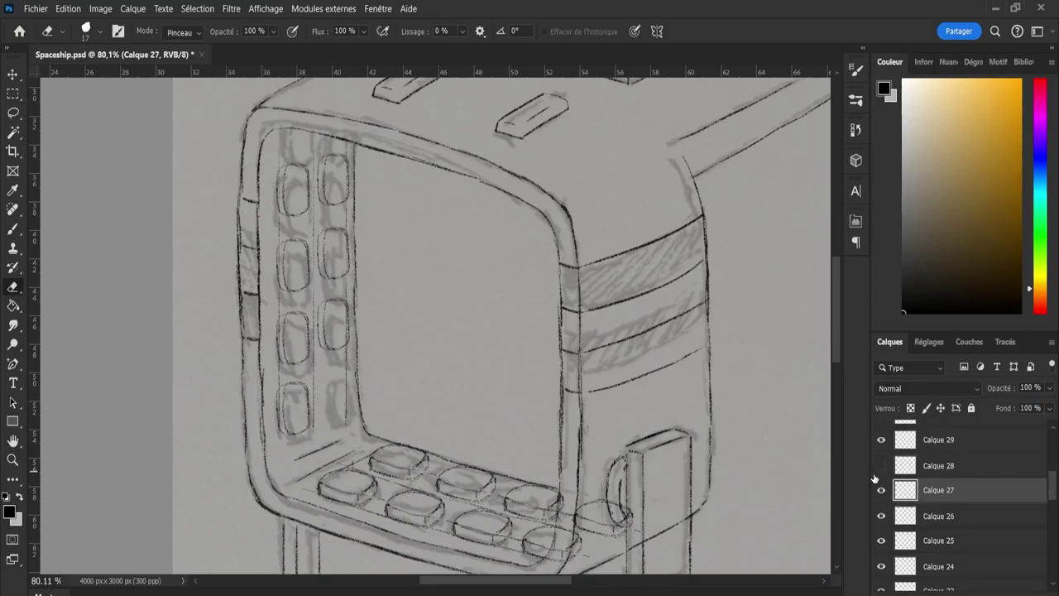
click(881, 465)
click(882, 490)
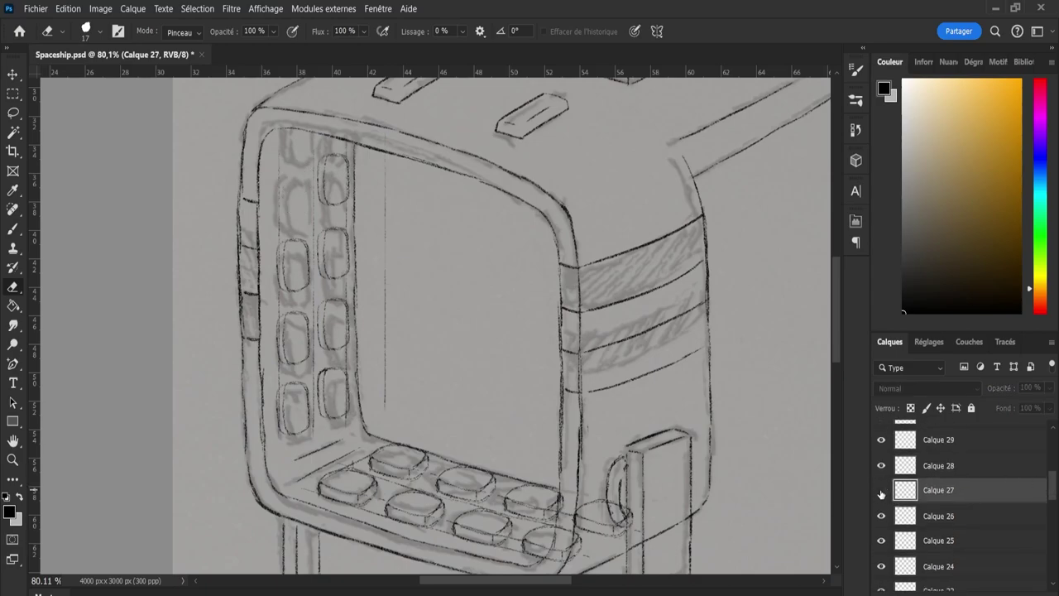
click(881, 490)
click(881, 465)
click(881, 465)
click(918, 468)
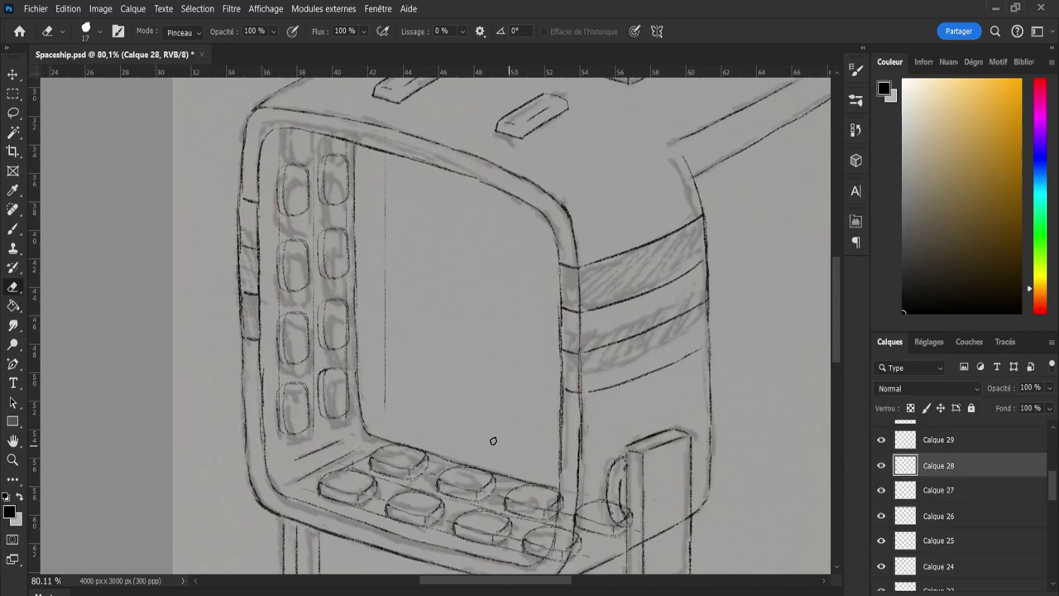
key(bracketright)
key(bracketright)
key(bracketright)
key(bracketright)
mouse_move(380, 397)
mouse_down()
mouse_move(384, 213)
mouse_move(395, 107)
mouse_up()
Identify the layer holding the stray vertical line between the two wall pad columns and erase that line.
drag(1052, 484, 1054, 490)
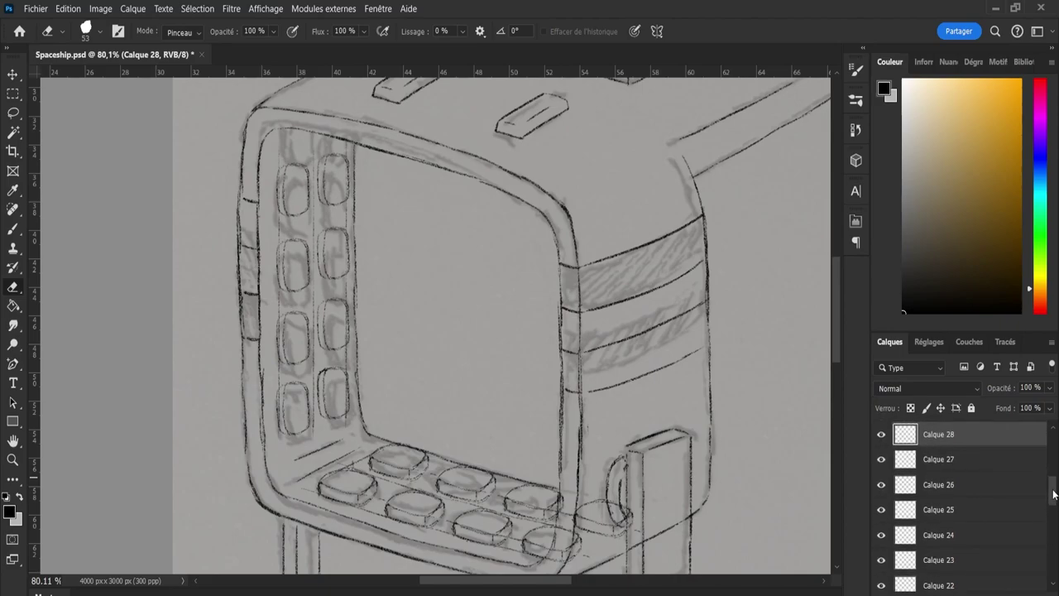
click(935, 464)
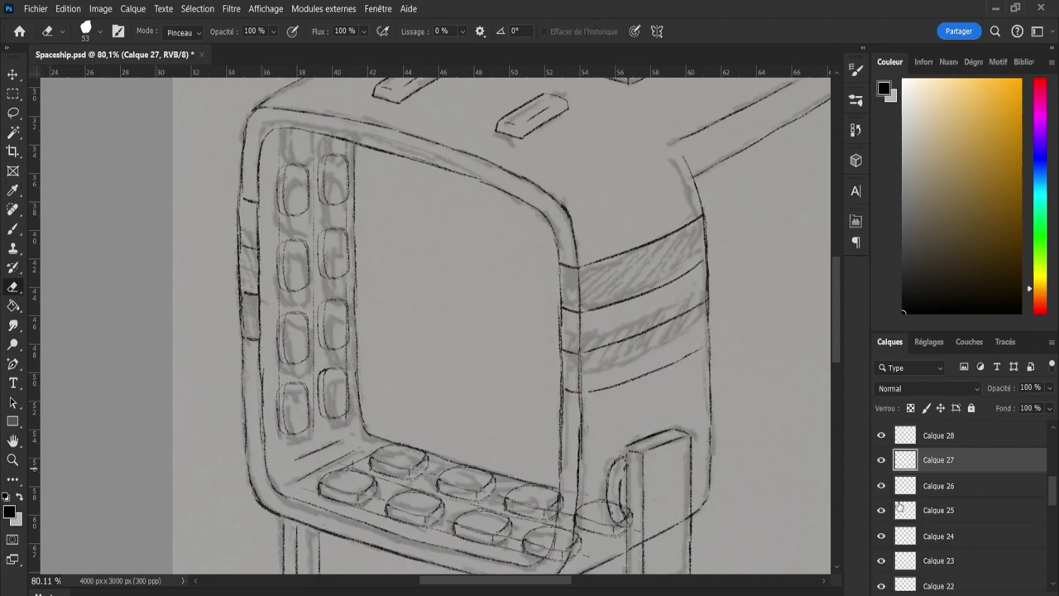
drag(1052, 499, 1052, 497)
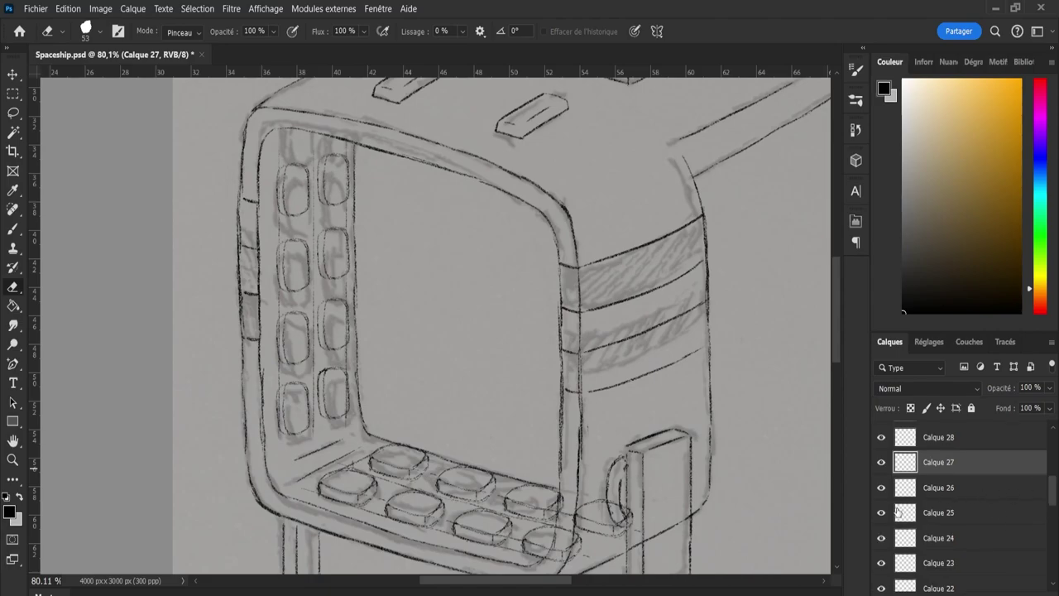
click(881, 514)
click(882, 514)
click(882, 538)
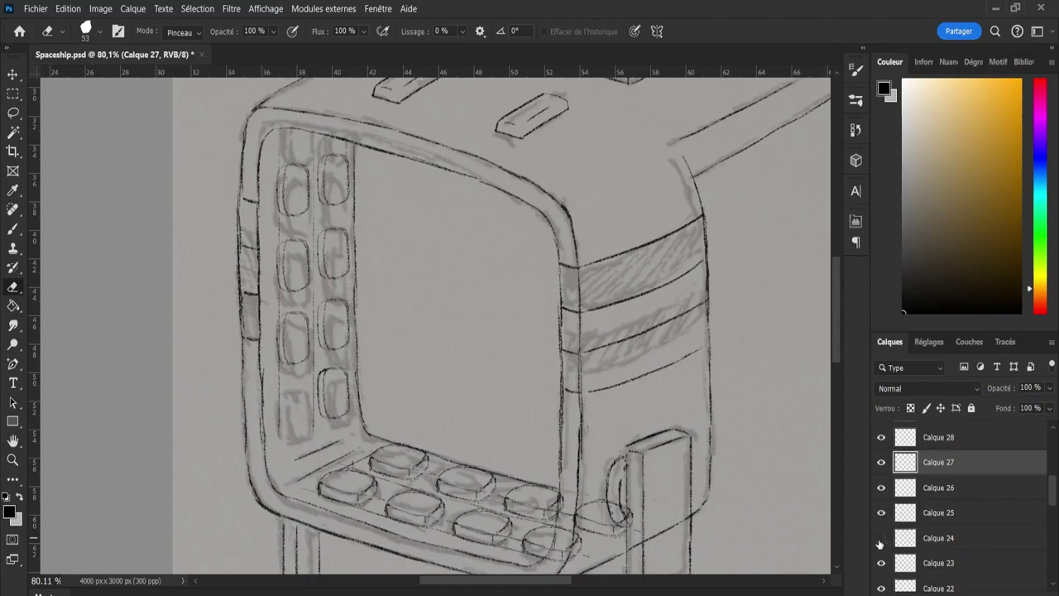
click(882, 539)
click(907, 539)
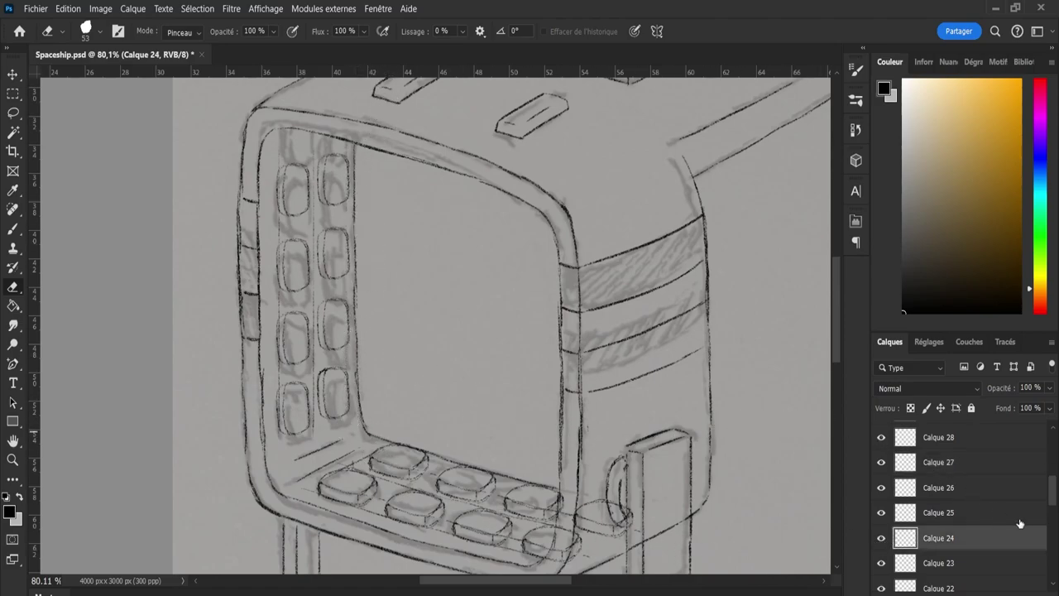
scroll(1054, 493, down, 2)
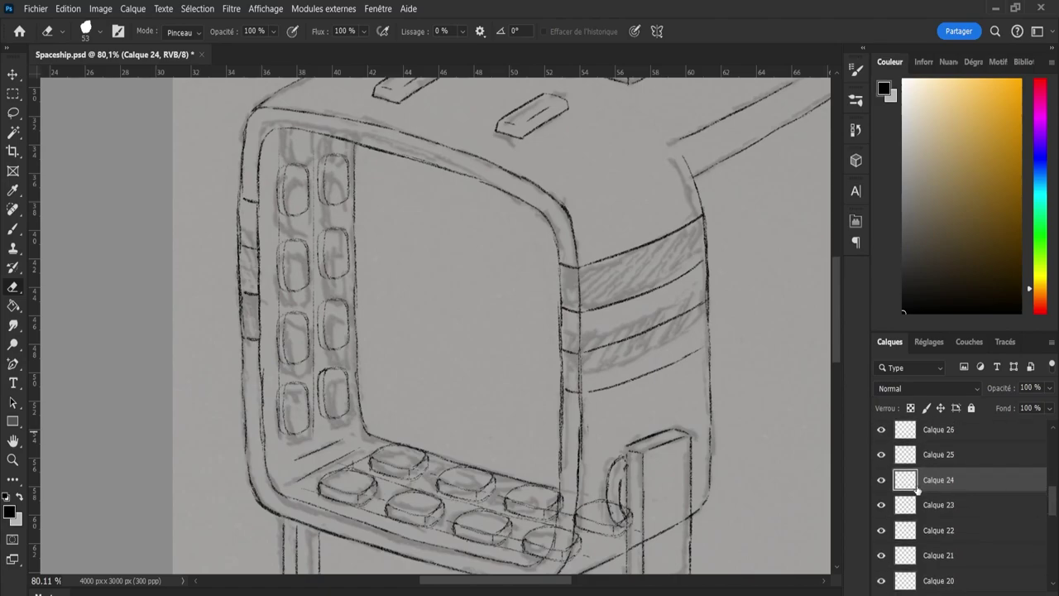
click(881, 480)
click(881, 480)
click(881, 505)
click(882, 513)
click(910, 517)
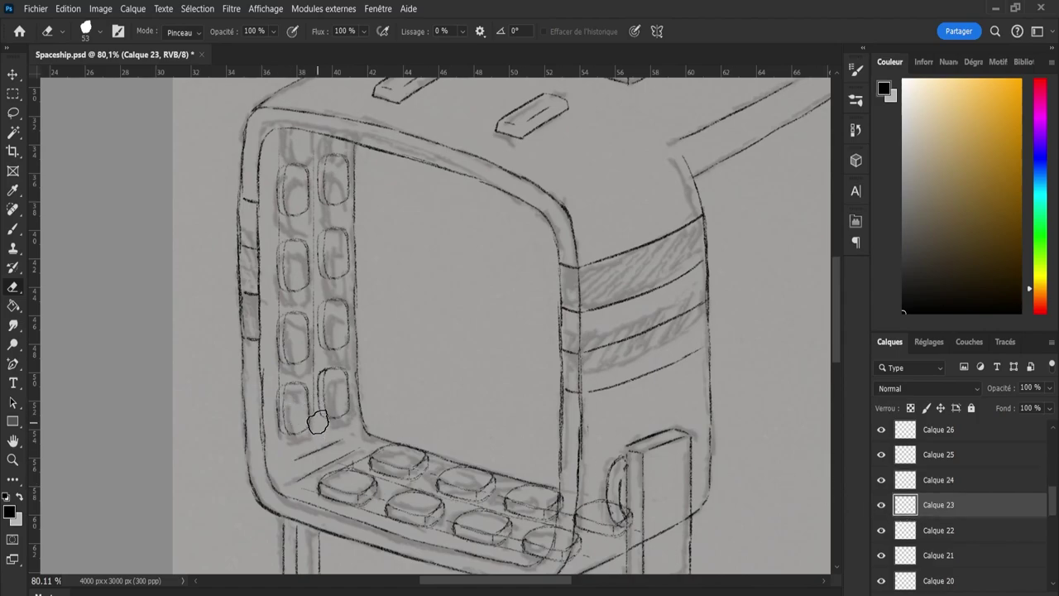
click(930, 538)
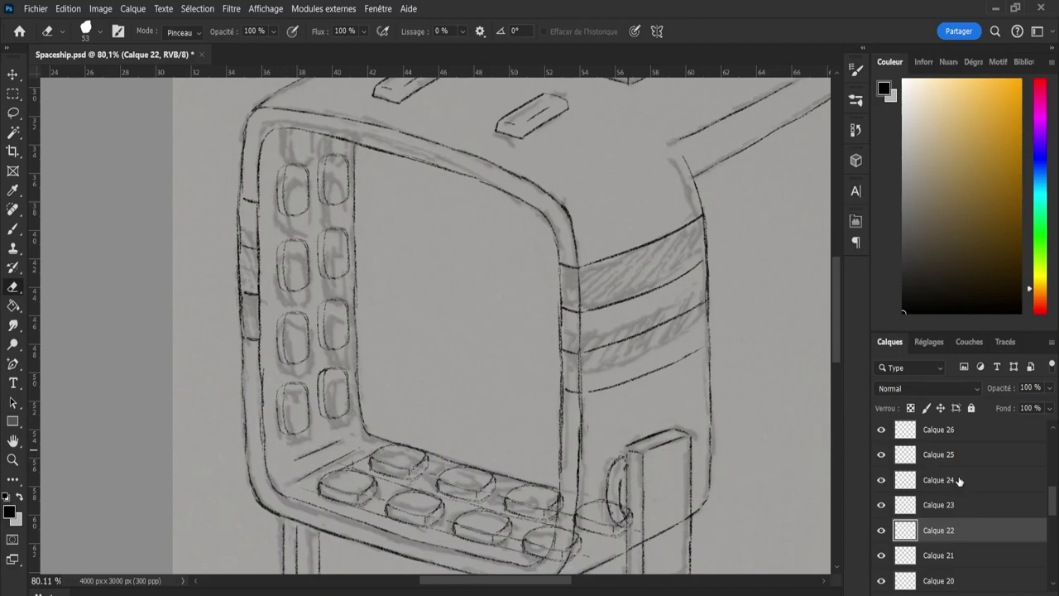
Identify the lowest wall pad layer and select all eight pad layers, Calque 24 to Calque 31.
click(918, 510)
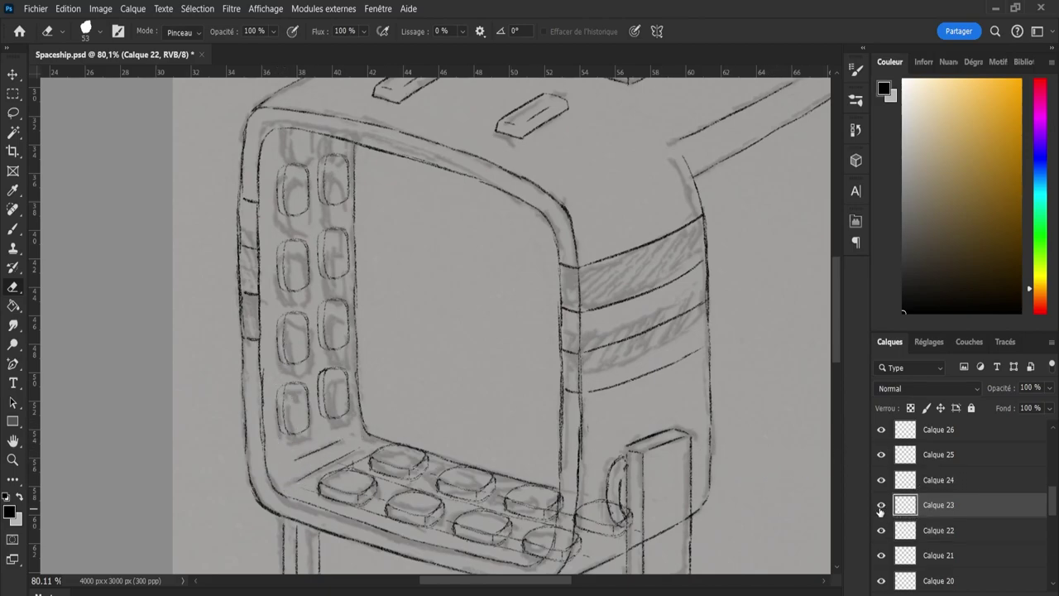
key(space)
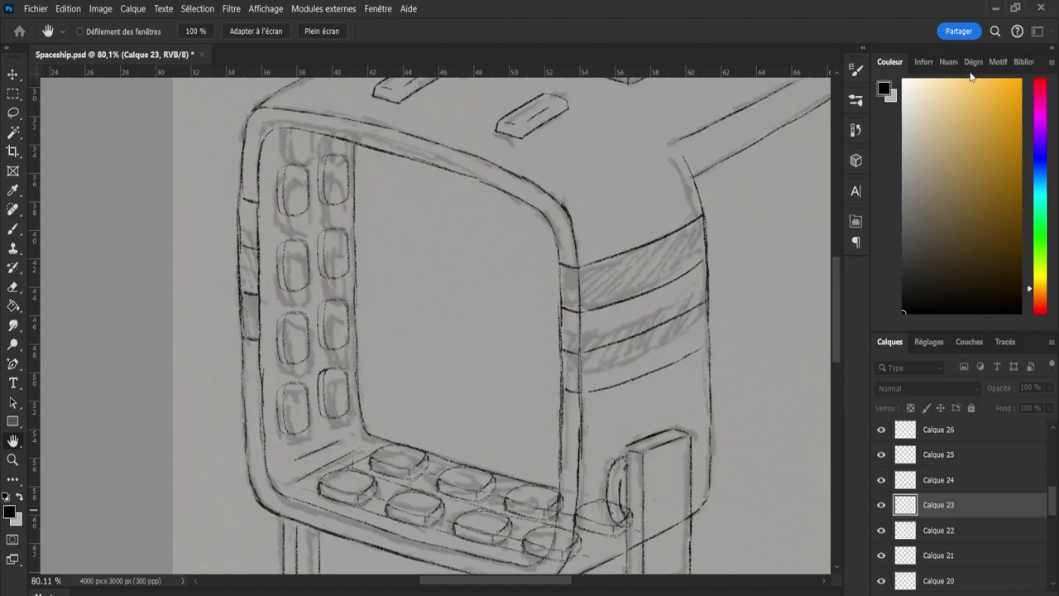
click(882, 506)
click(882, 506)
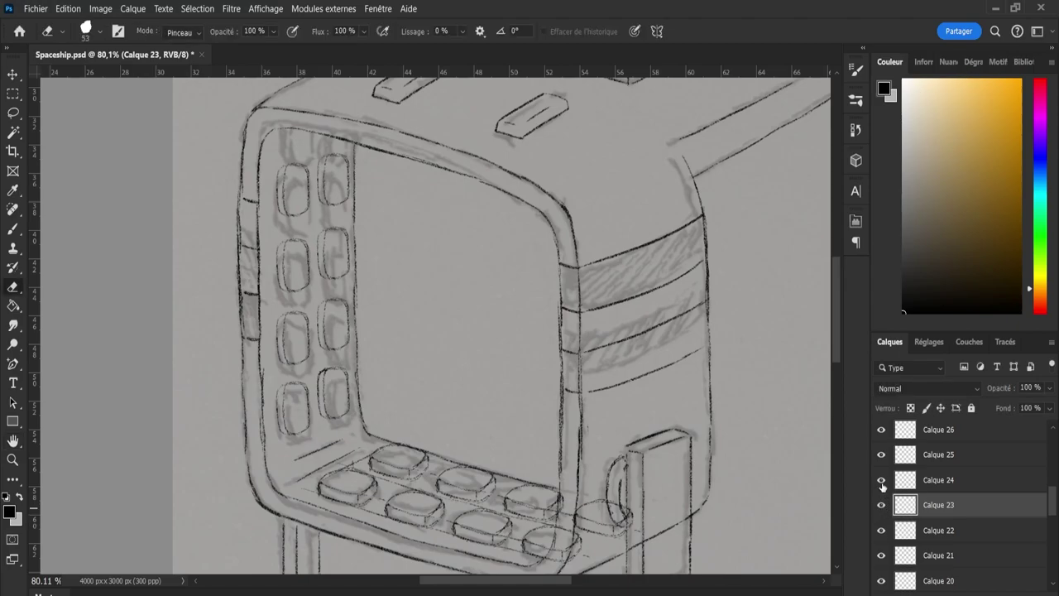
click(941, 491)
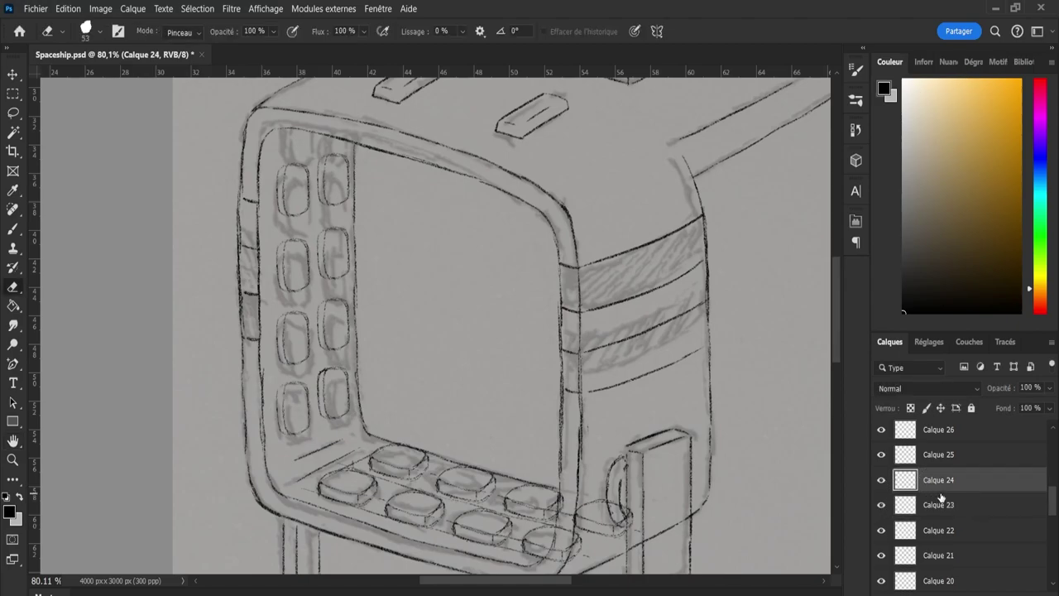
click(881, 487)
click(882, 488)
drag(1054, 507, 1053, 477)
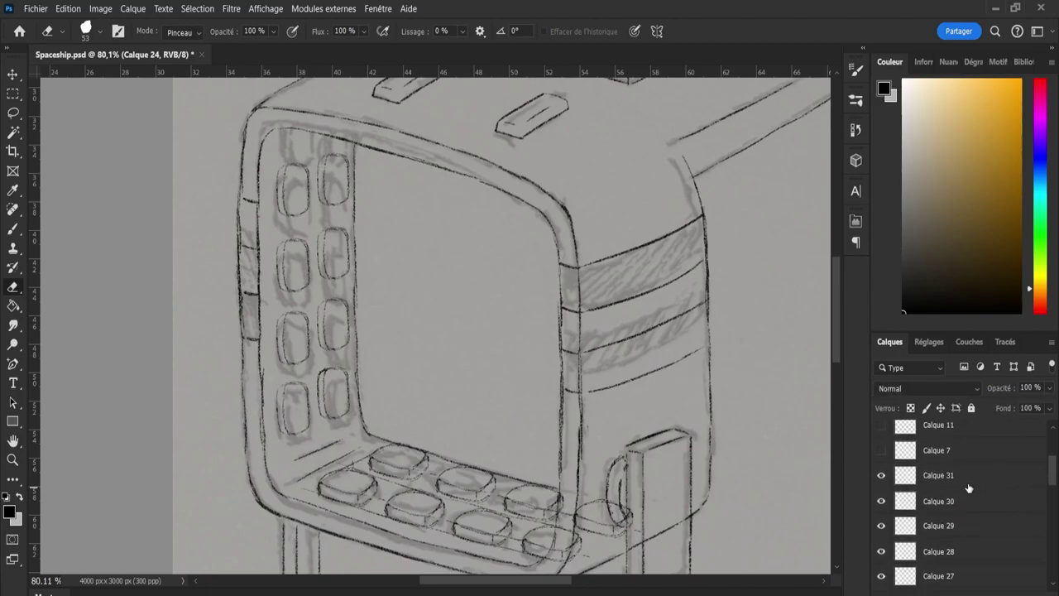
shift+click(969, 487)
Free-transform the eight wall pads together and nudge them up 6 px.
key(ctrl+t)
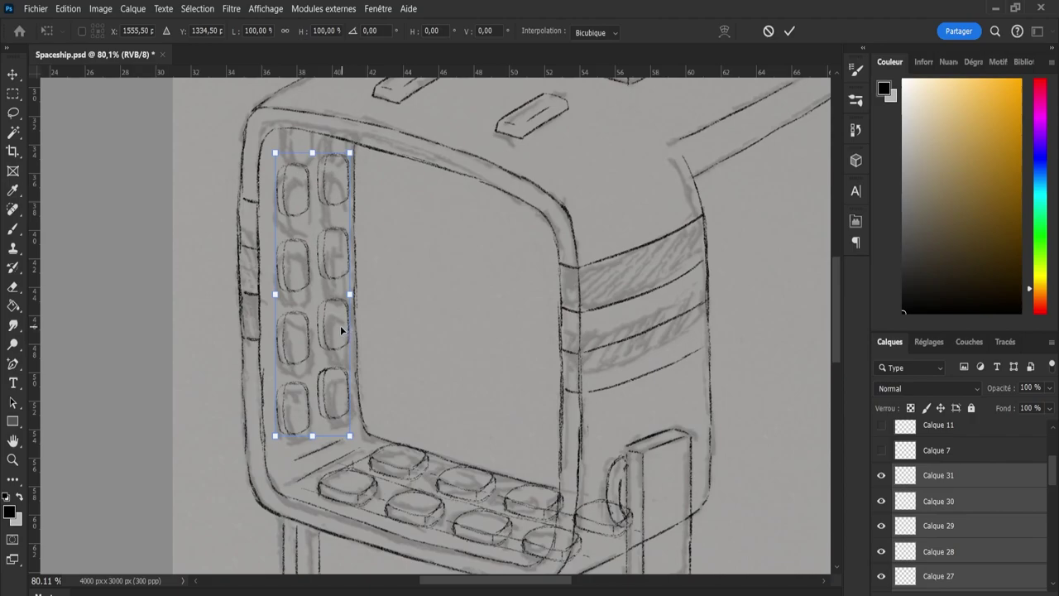
key(Up)
key(Up)
key(Up)
key(Up)
key(Up)
key(Up)
key(Up)
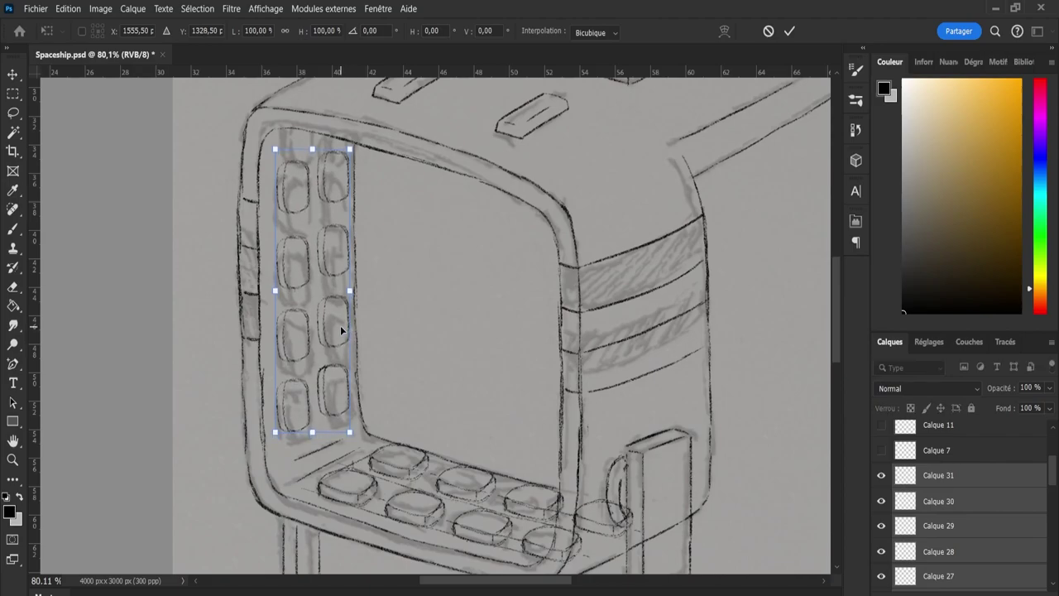
Enlarge the wall pads to 104.73 % width and 104.52 % height, then nudge them sideways to X 1550.50 px.
drag(312, 432, 312, 441)
drag(312, 150, 308, 149)
key(Left)
key(Left)
key(Left)
key(Left)
key(Left)
key(Right)
key(Right)
key(Right)
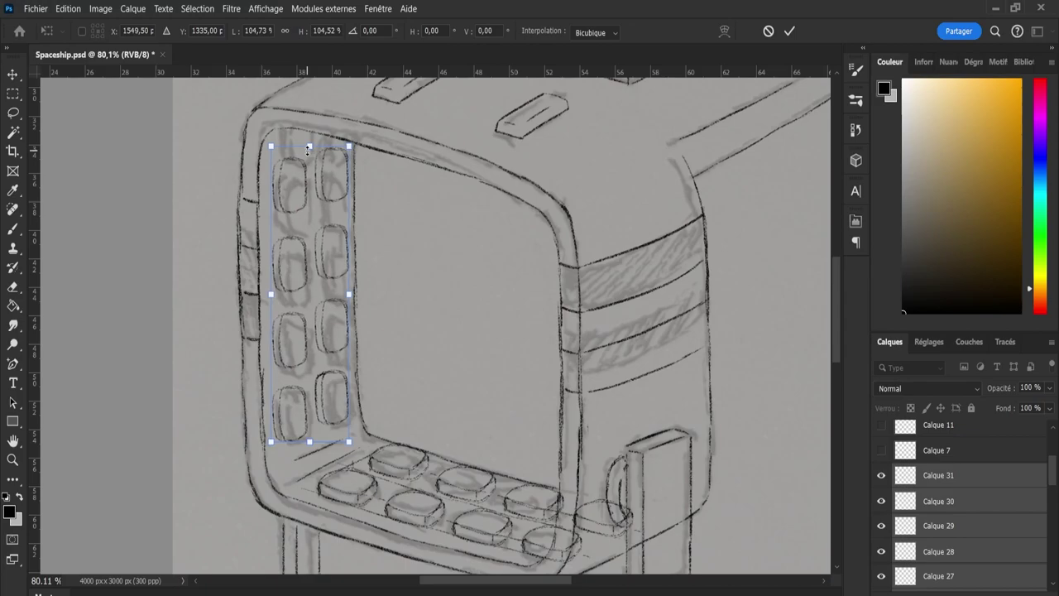
key(Left)
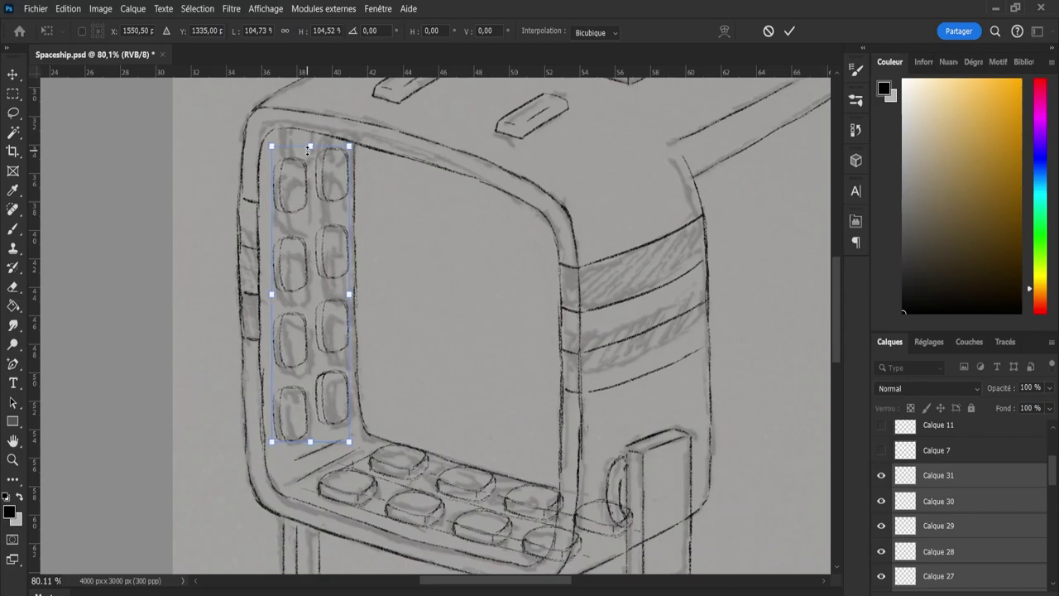
key(Return)
Merge the eight wall pad layers, Calque 24 to Calque 31, into a single layer.
key(e)
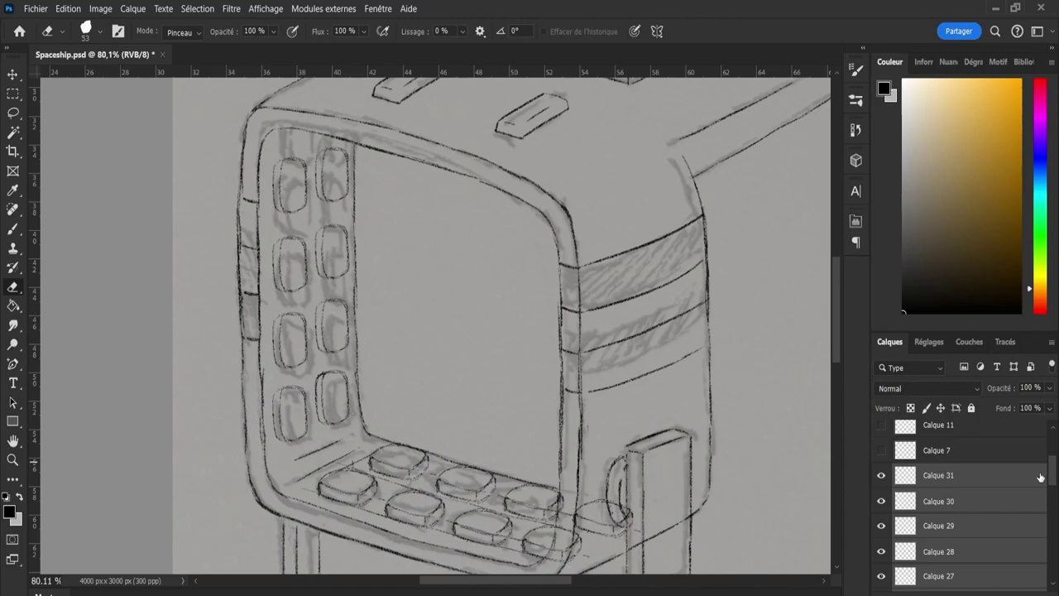
key(ctrl+e)
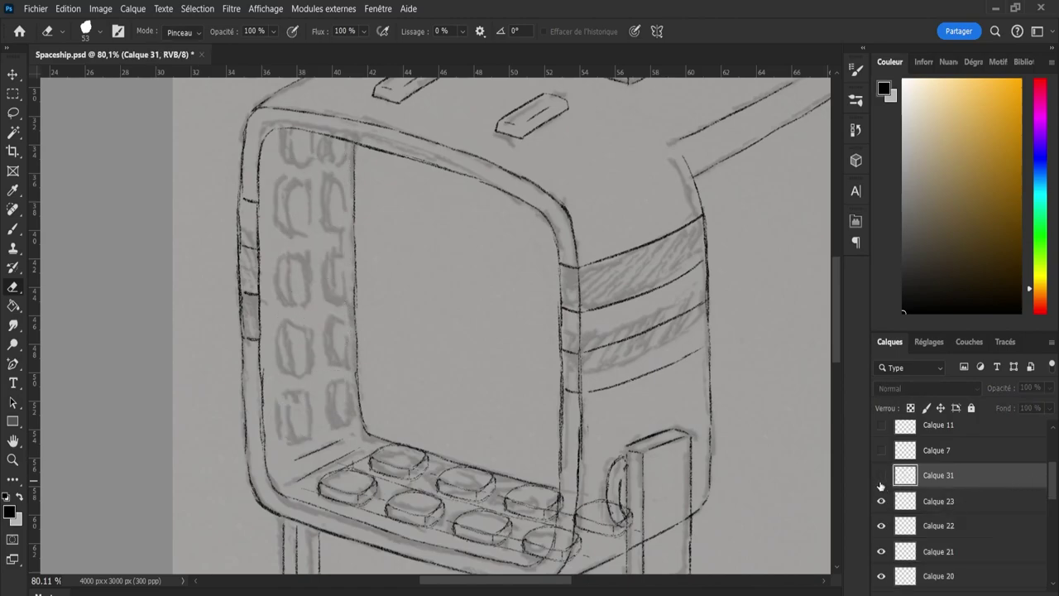
scroll(1050, 483, down, 2)
Check the contents of Calque 22 and Calque 23 by toggling their visibility and merge the two layers.
click(905, 465)
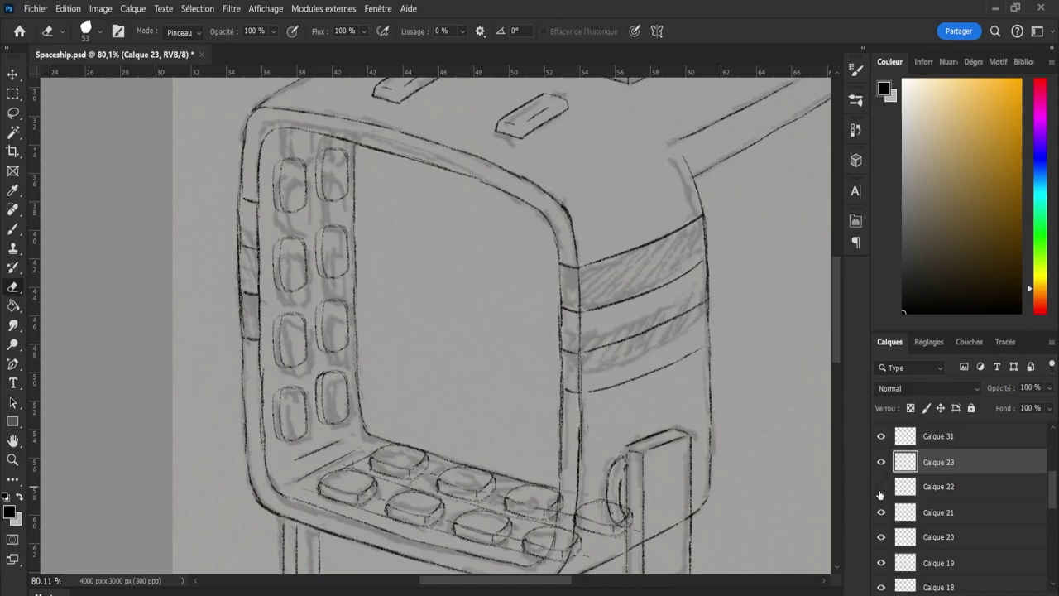
click(880, 488)
click(882, 488)
click(881, 462)
click(882, 488)
click(881, 462)
shift+click(925, 495)
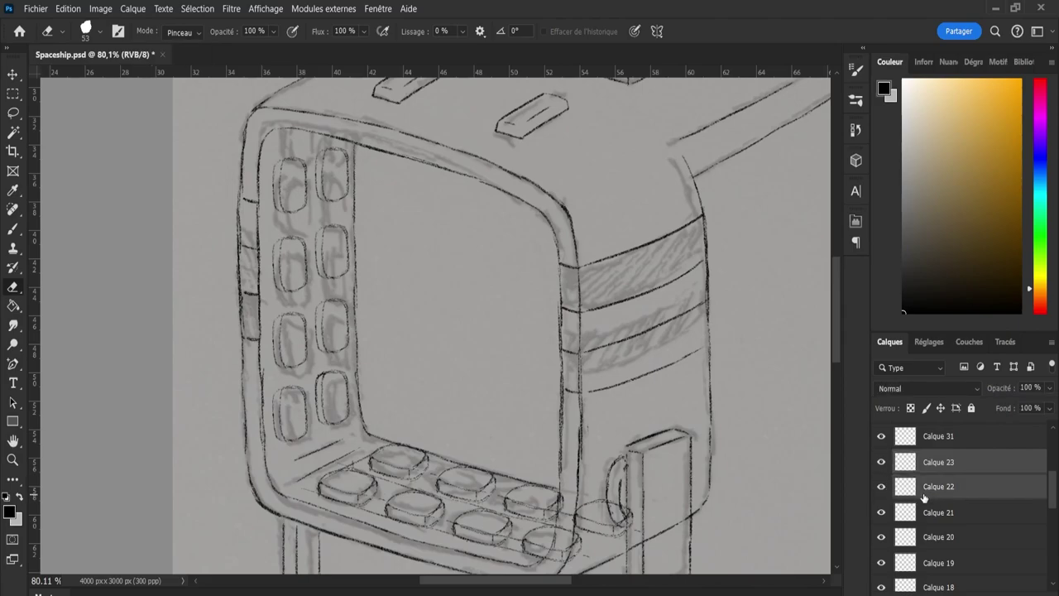
key(ctrl+e)
click(881, 463)
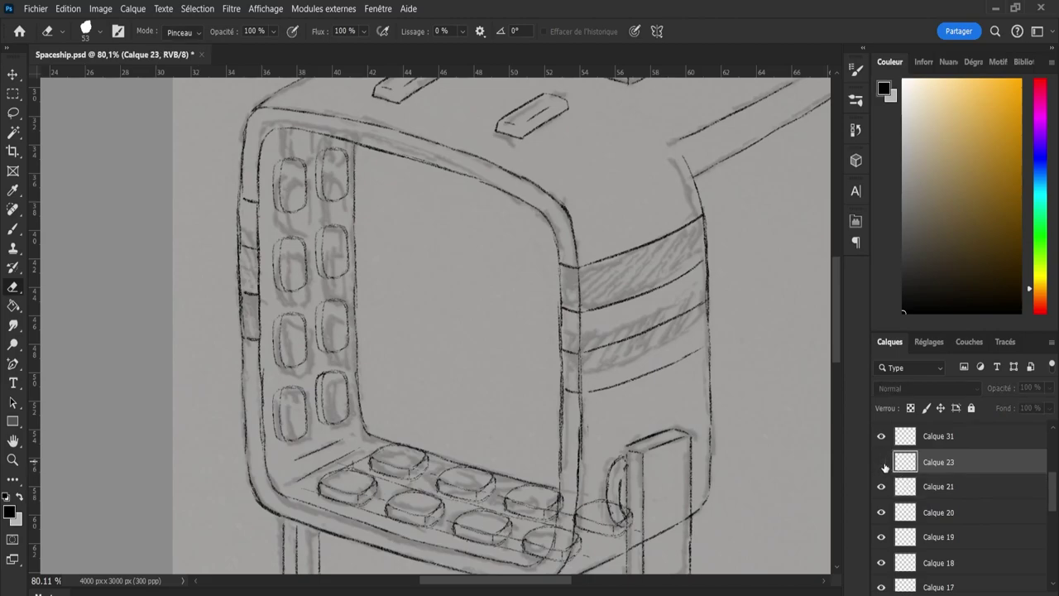
click(882, 461)
Merge Calque 21, Calque 20, Calque 19 and Calque 18 into the floor pad layer Calque 23.
click(882, 487)
click(882, 487)
shift+click(937, 542)
key(ctrl+e)
shift+click(927, 495)
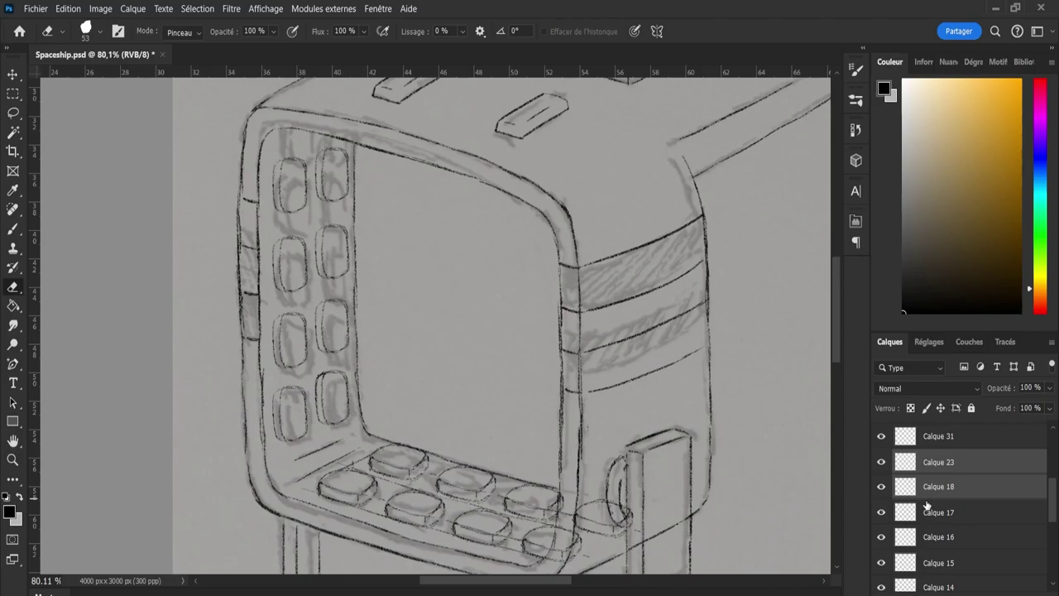
key(ctrl+e)
click(883, 472)
click(882, 471)
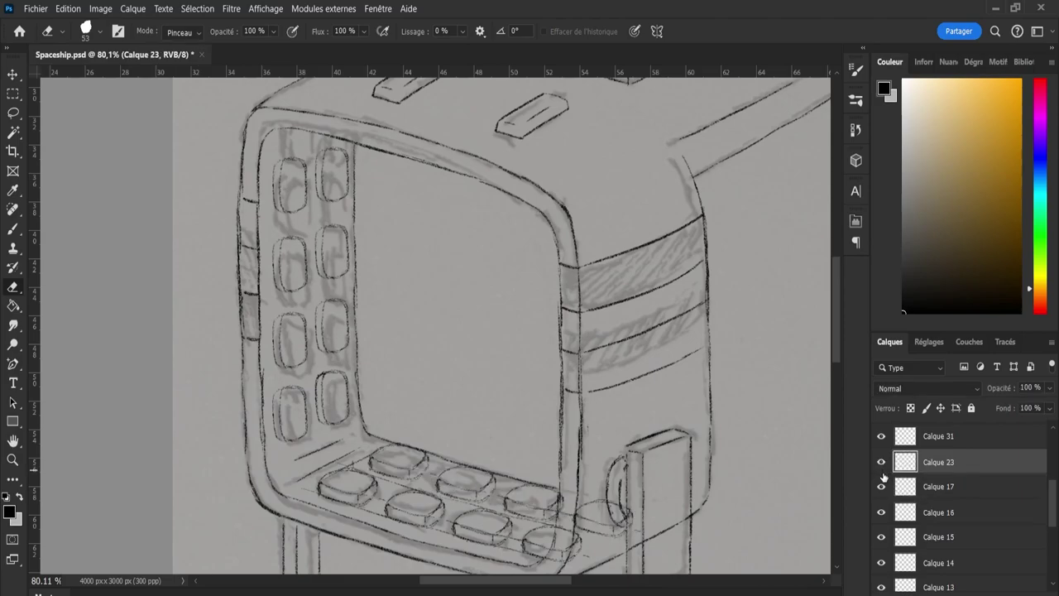
Merge Calque 17 and Calque 16 into the floor pad layer Calque 23.
scroll(834, 317, down, 3)
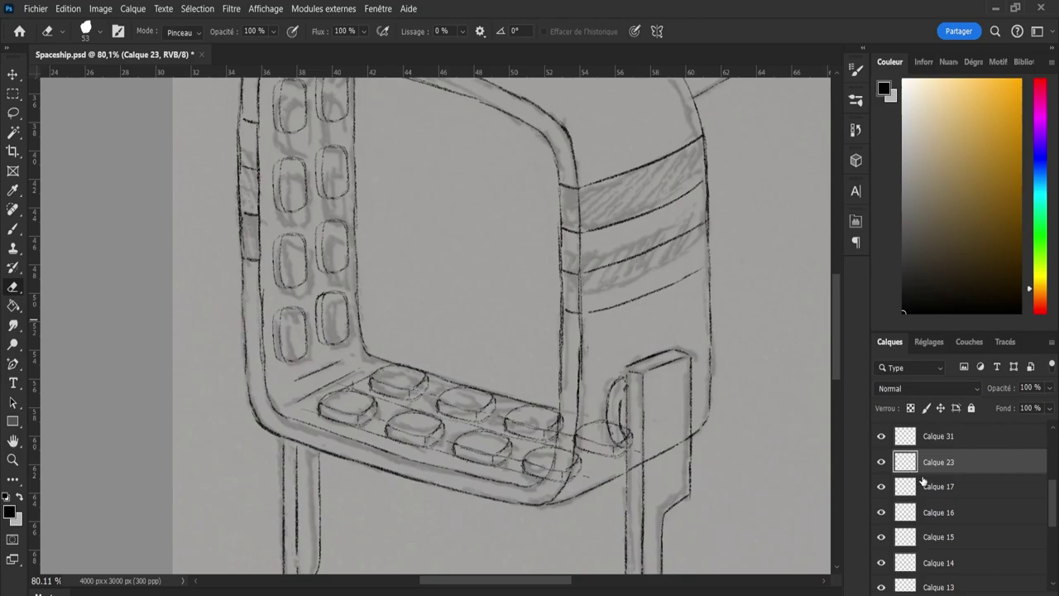
shift+click(941, 517)
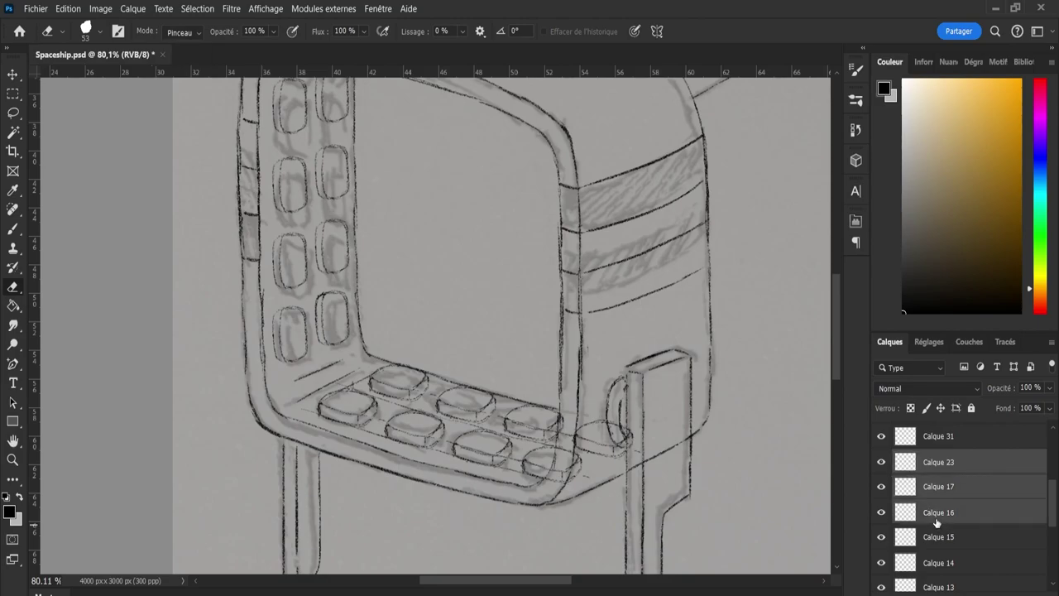
key(ctrl+e)
click(882, 464)
click(882, 463)
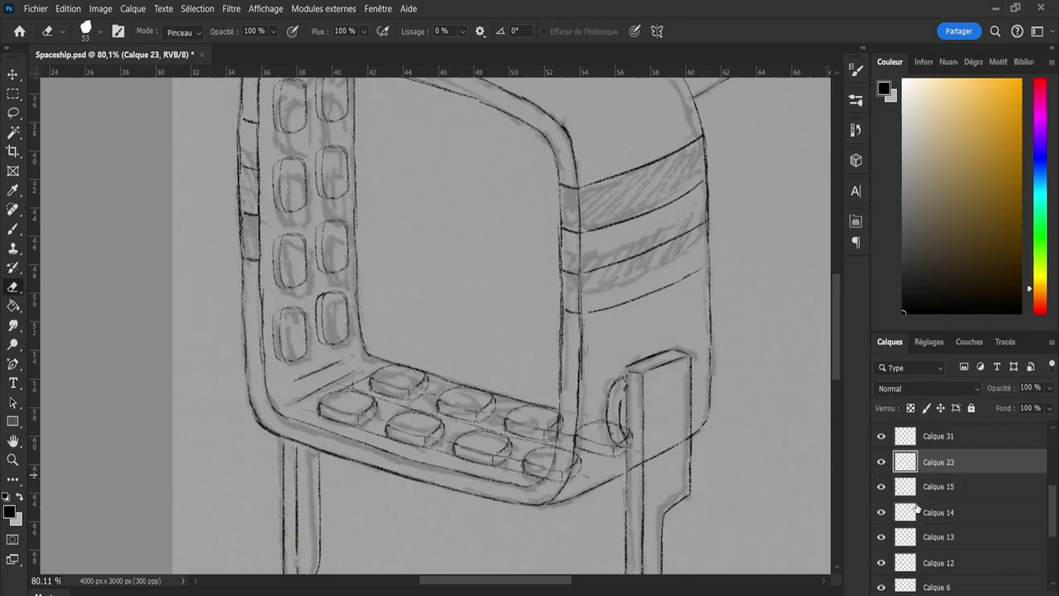
Merge Calque 15 and Calque 14 into Calque 23 so all floor pads share one layer.
shift+click(917, 490)
key(ctrl+e)
click(882, 463)
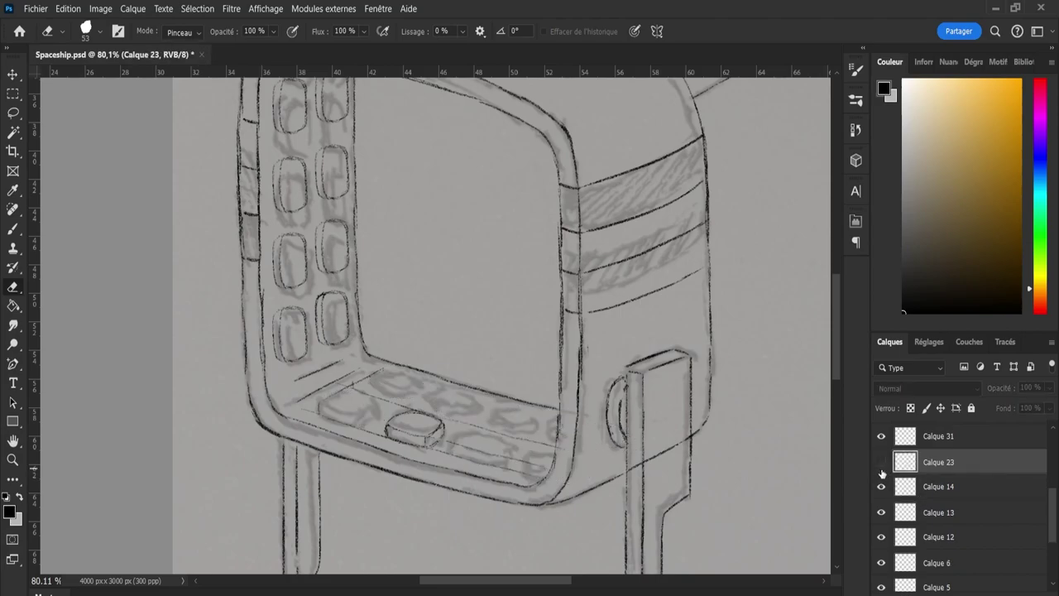
click(882, 464)
shift+click(914, 491)
key(ctrl+e)
click(881, 464)
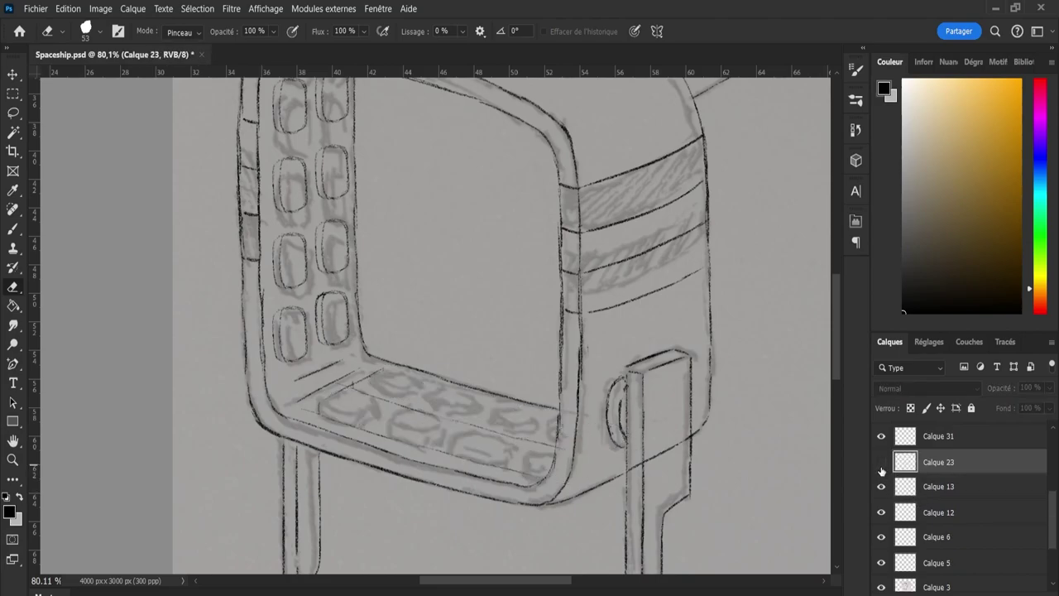
click(881, 464)
click(881, 463)
click(882, 464)
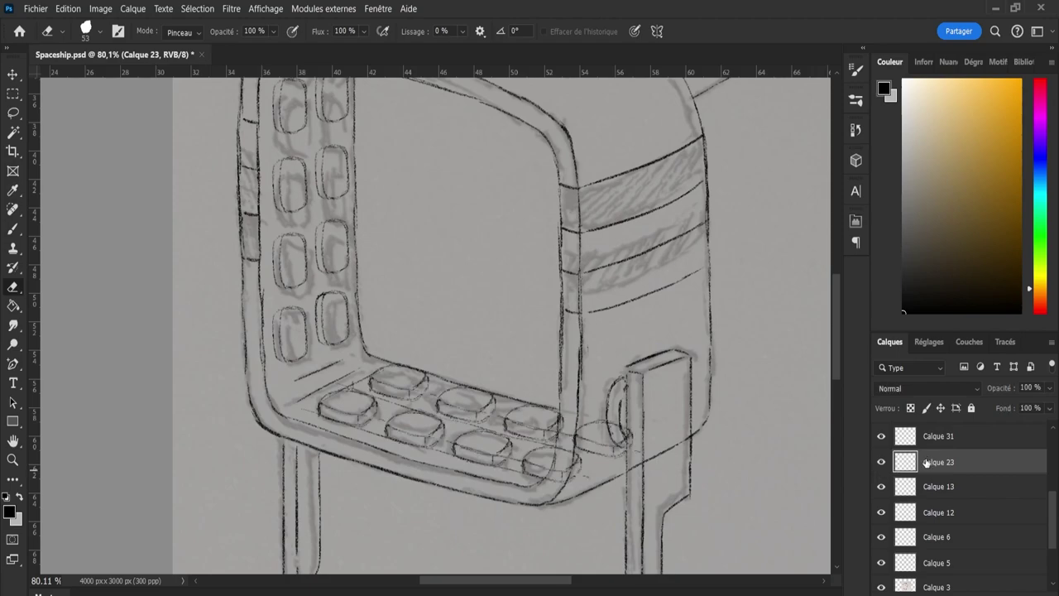
Check the contents of Calque 13 and merge it down into Calque 12.
click(881, 489)
click(882, 489)
click(913, 495)
key(ctrl+e)
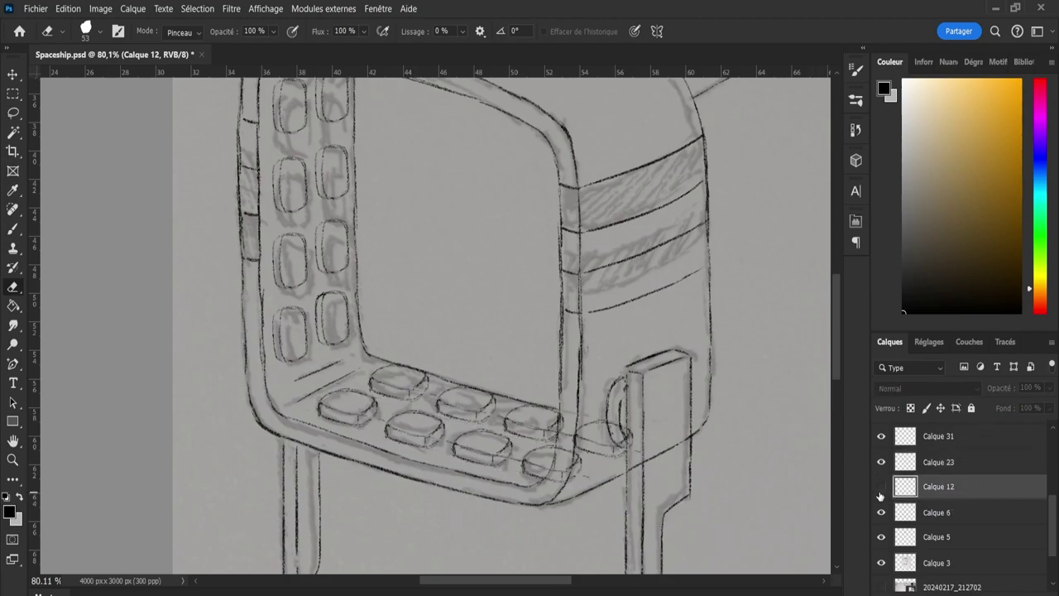
Merge layer Calque 12 down into Calque 6 and toggle the merged layer's visibility to check its content.
key(ctrl+e)
click(882, 490)
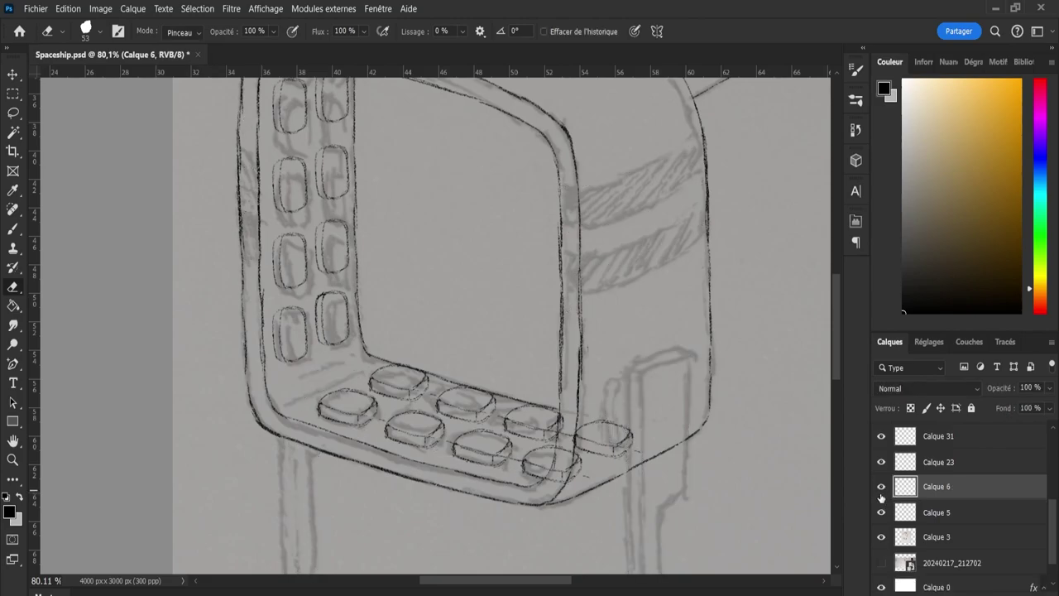
click(883, 490)
Fade the floor-pad sketch by lowering Calque 23's opacity below 49%, and add a new layer above it for redrawing.
click(910, 466)
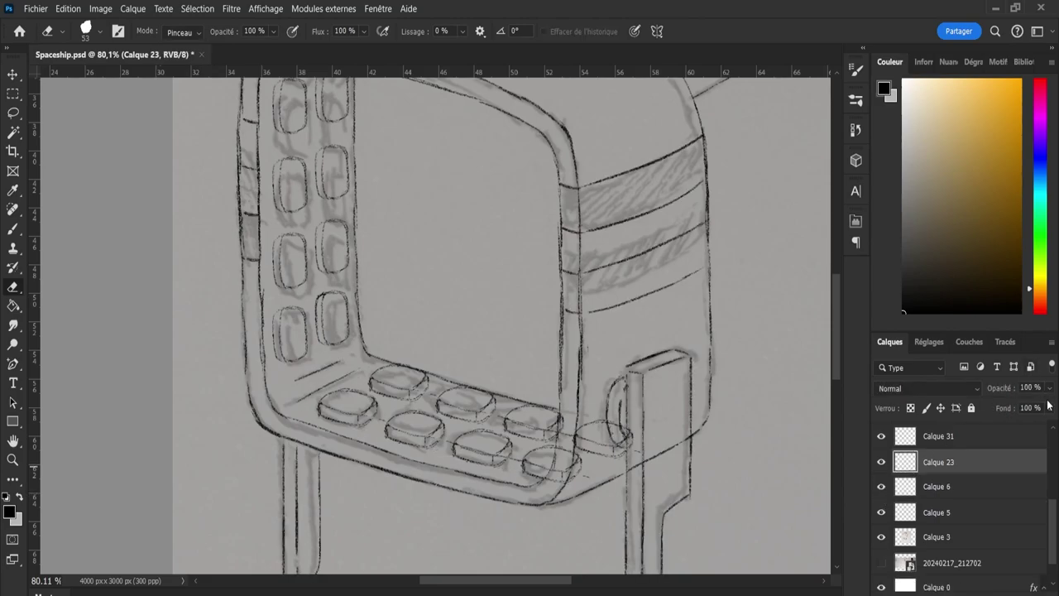
drag(1032, 409, 1020, 406)
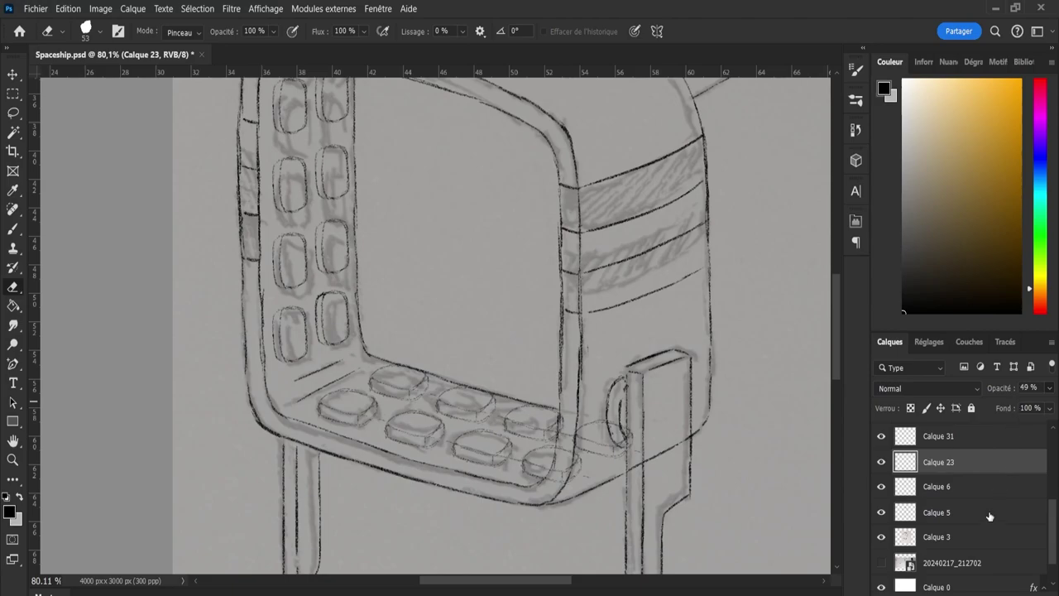
key(ctrl+shift+alt+n)
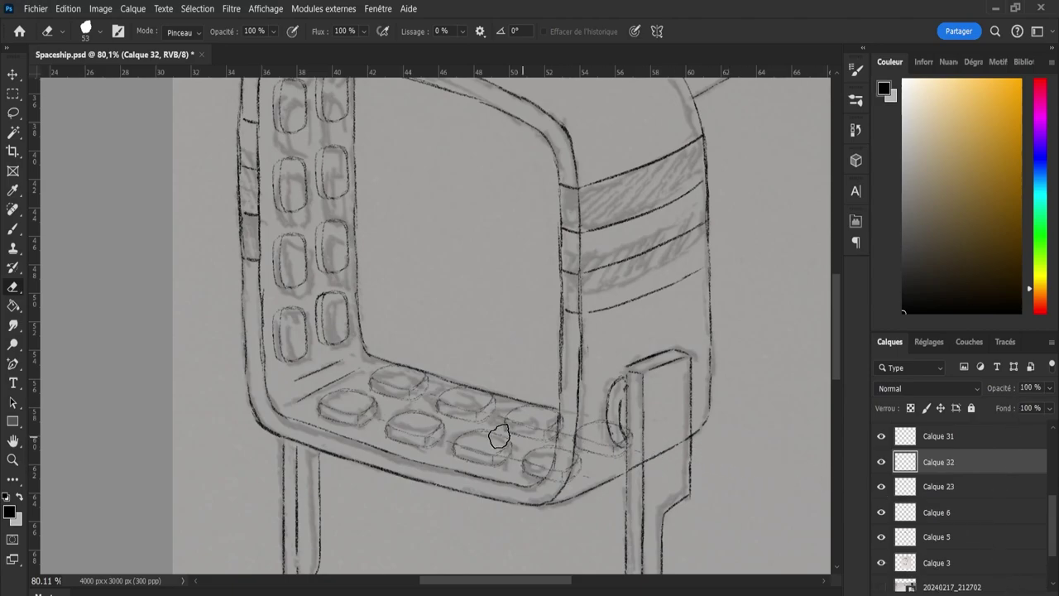
key(b)
click(962, 495)
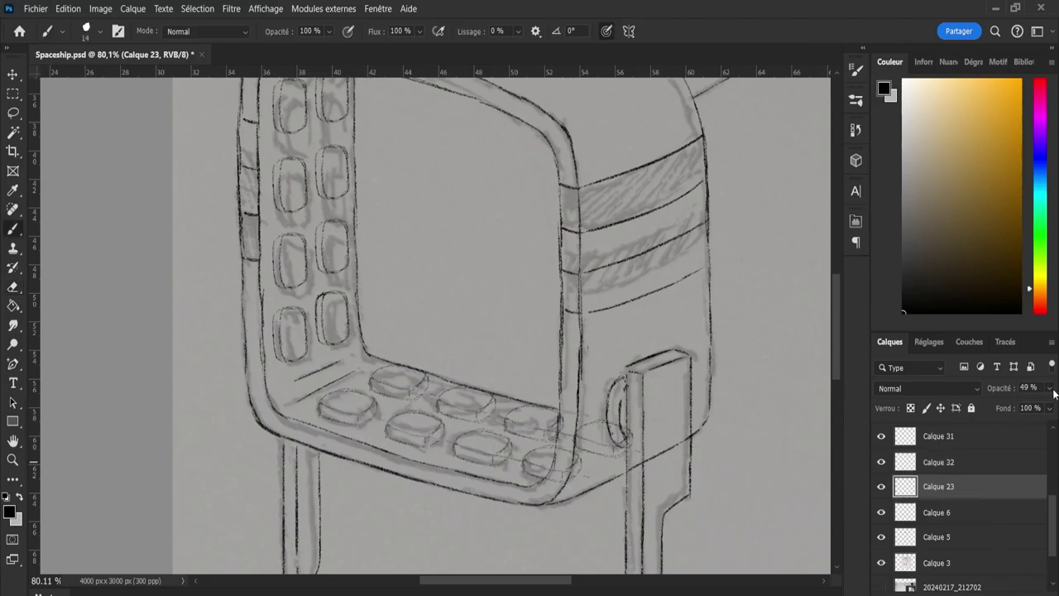
drag(1003, 404, 999, 406)
click(890, 473)
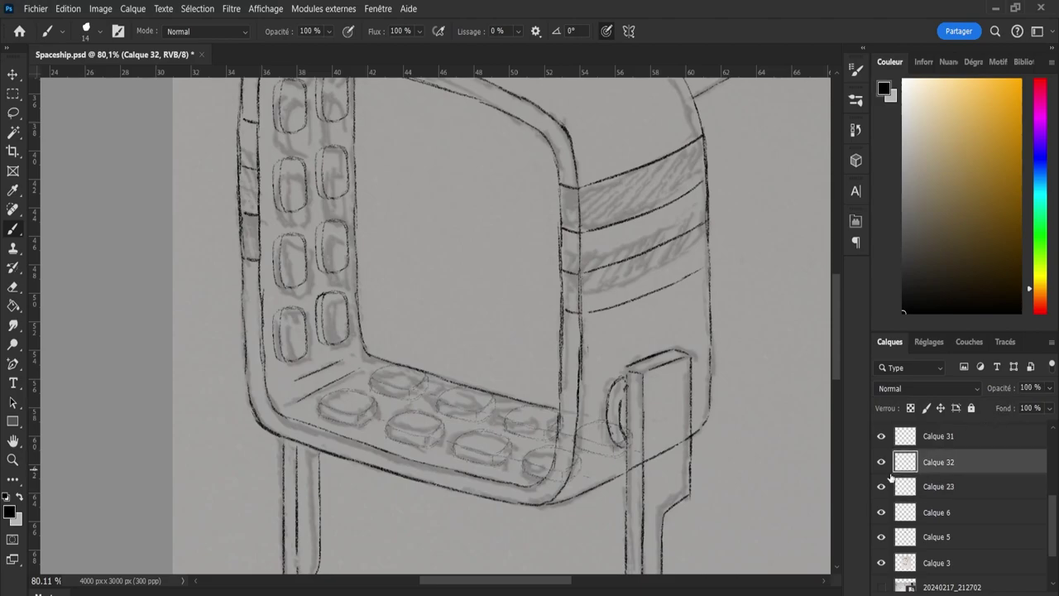
Trace the leftmost front-row floor pad with the size 14 brush, outlining its rounded top, inner corner and side thickness.
key(z)
drag(315, 419, 323, 418)
key(b)
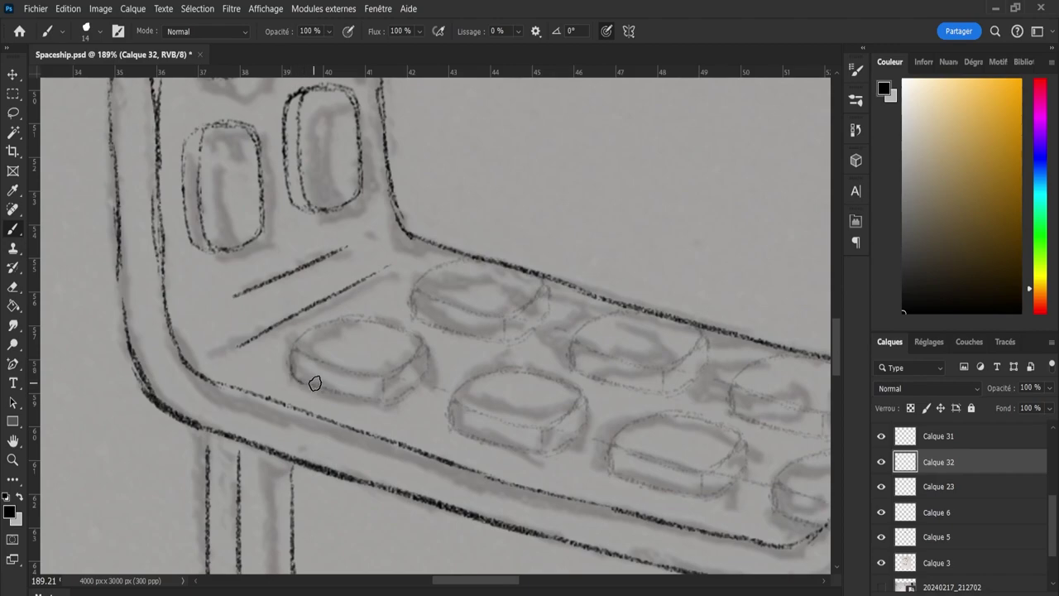
drag(307, 384, 391, 395)
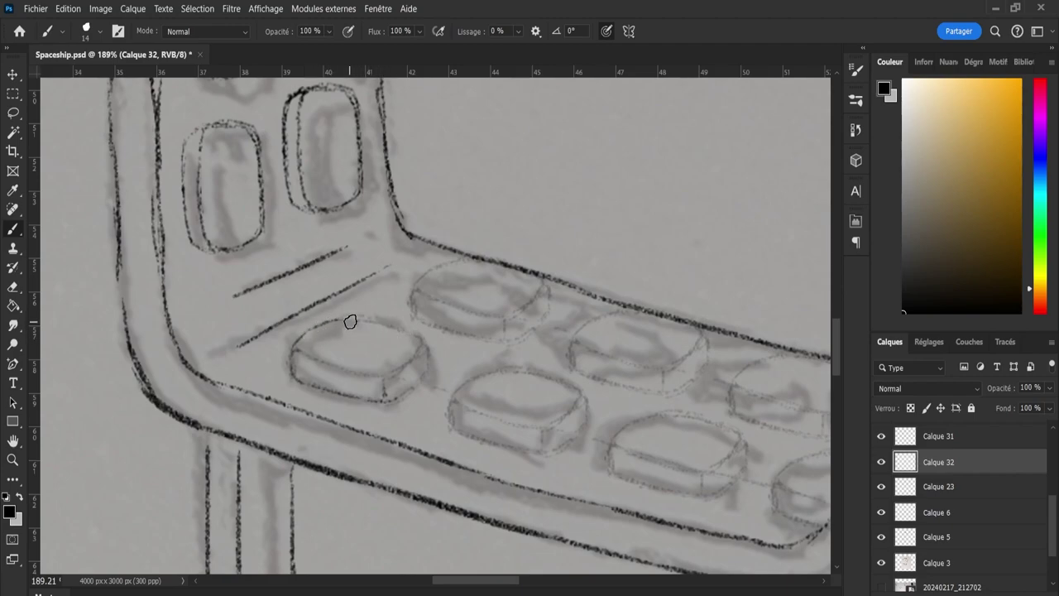
drag(354, 321, 422, 346)
drag(388, 377, 421, 355)
drag(427, 368, 407, 393)
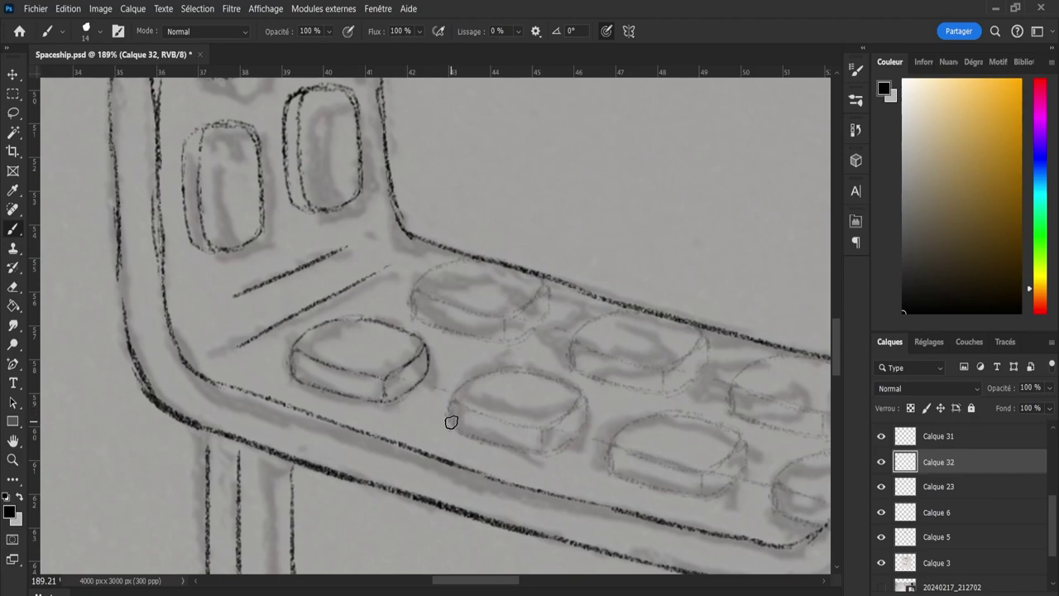
Trace the second front-row floor pad over the faded sketch, including its rounded top, front face, corner line and right side.
drag(452, 412, 461, 431)
drag(485, 413, 527, 425)
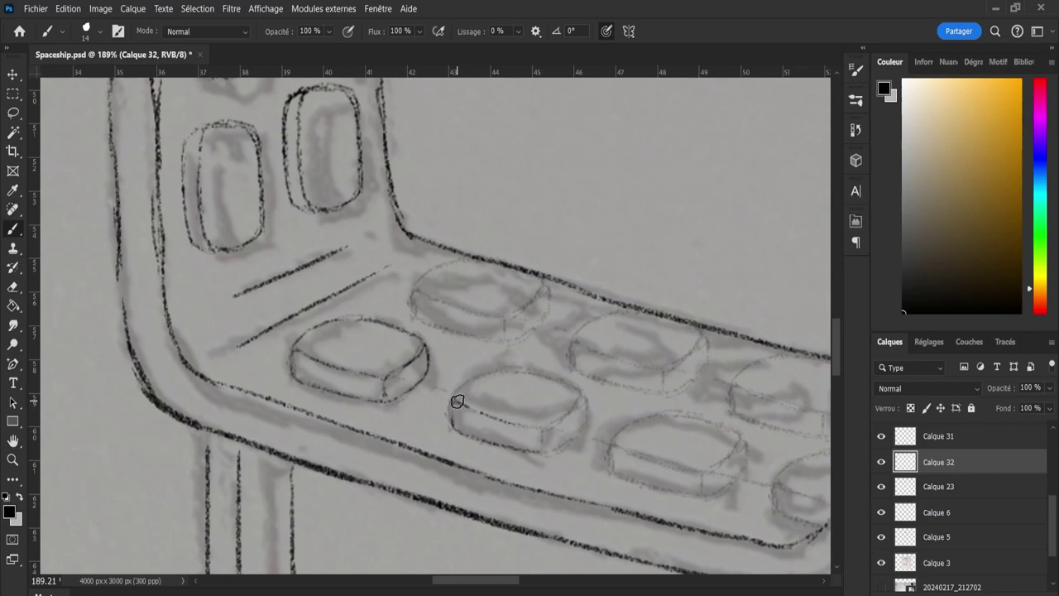
drag(464, 420, 489, 418)
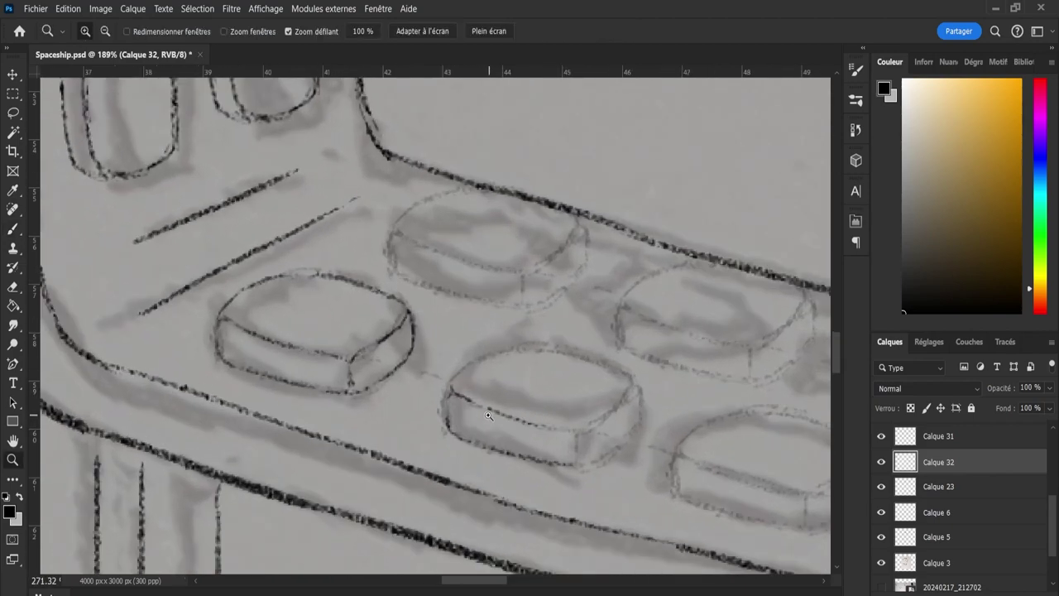
click(452, 391)
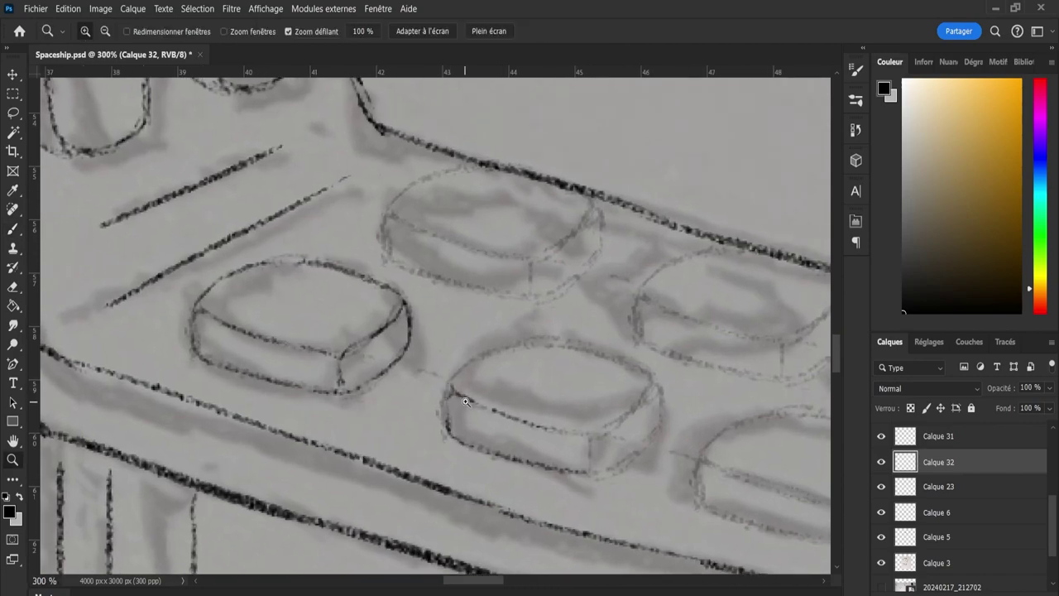
key(b)
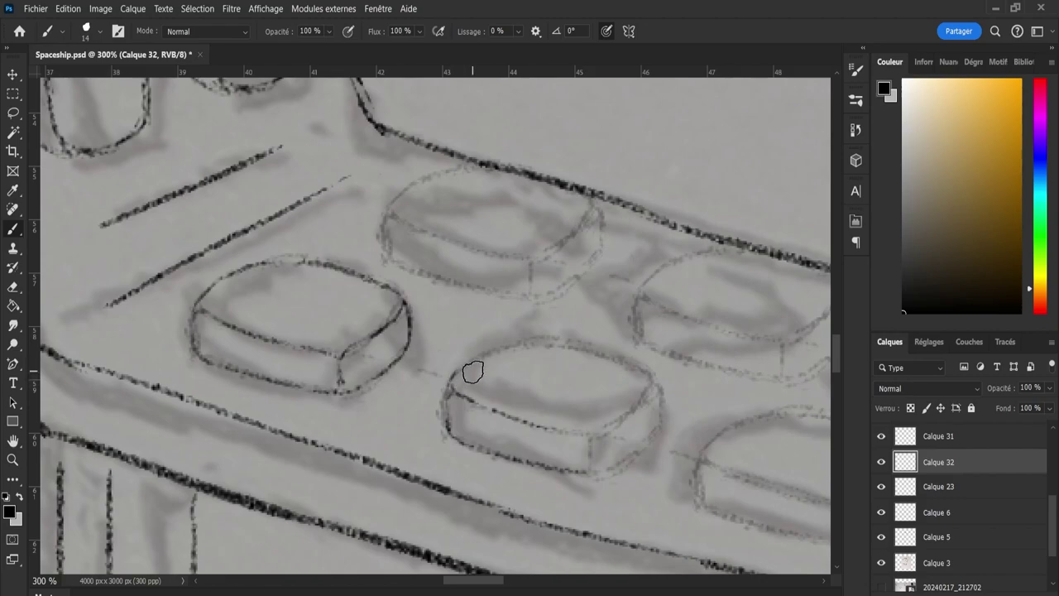
mouse_move(454, 386)
mouse_down()
mouse_move(474, 355)
mouse_move(555, 348)
mouse_move(561, 361)
mouse_move(507, 347)
mouse_move(571, 352)
mouse_move(551, 361)
mouse_move(500, 350)
mouse_move(580, 358)
mouse_move(558, 361)
mouse_move(583, 352)
mouse_move(610, 365)
mouse_up()
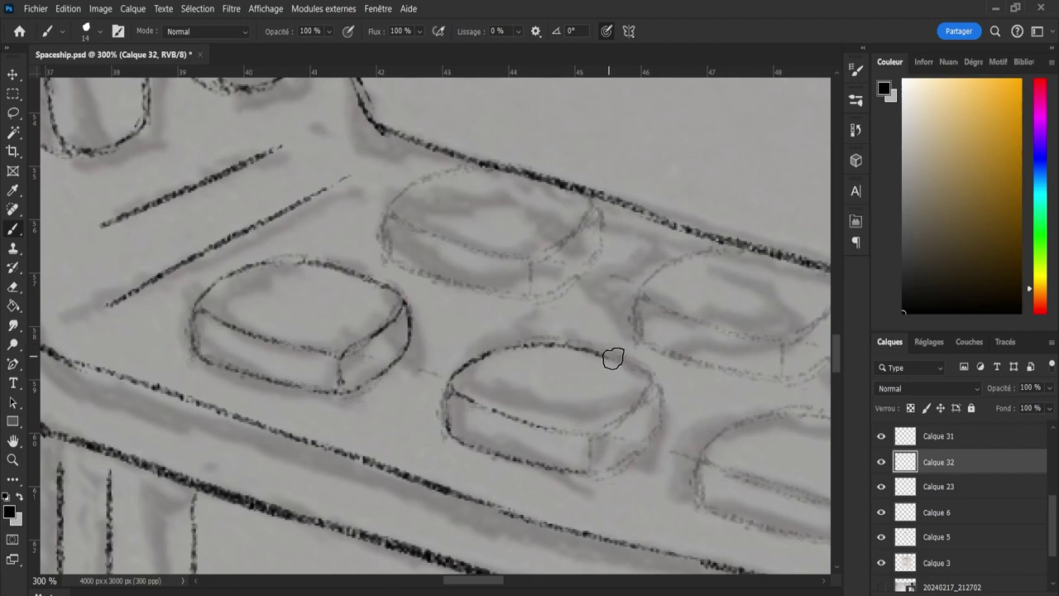
drag(612, 354, 667, 395)
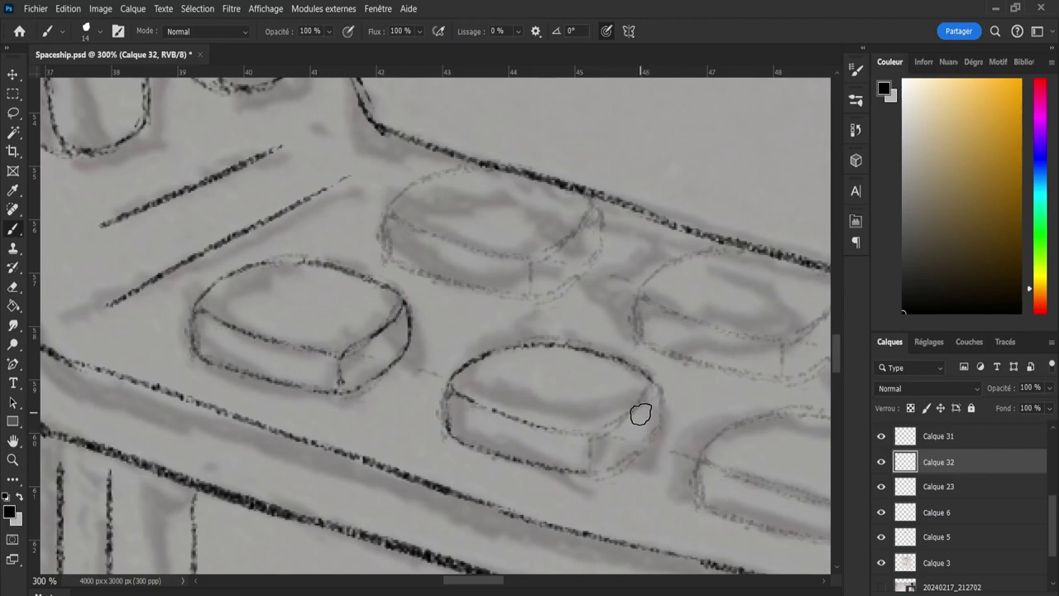
drag(655, 390, 658, 422)
drag(588, 432, 588, 469)
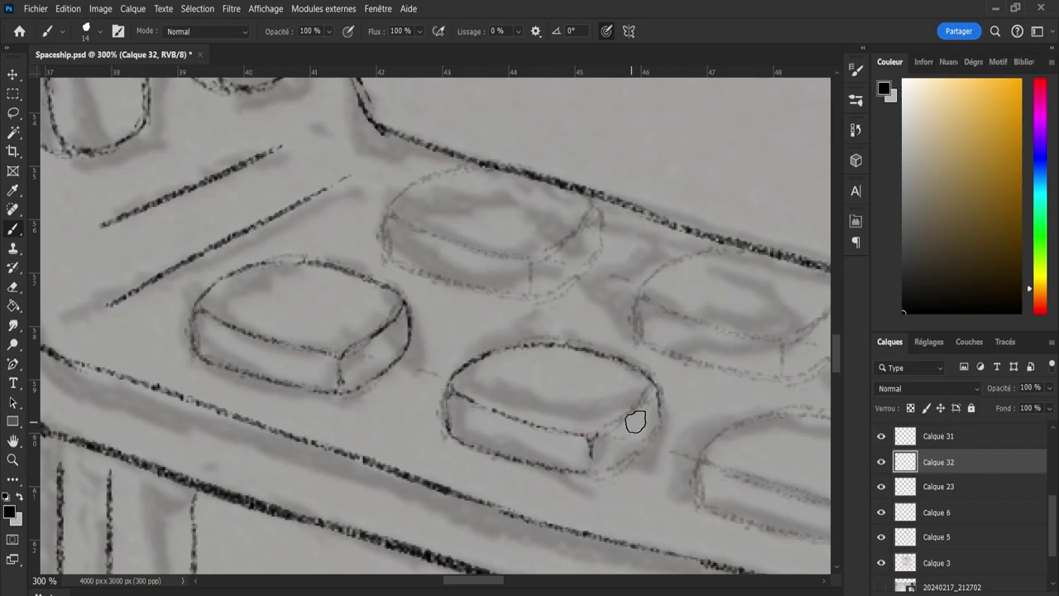
drag(604, 432, 655, 410)
key(ctrl+z)
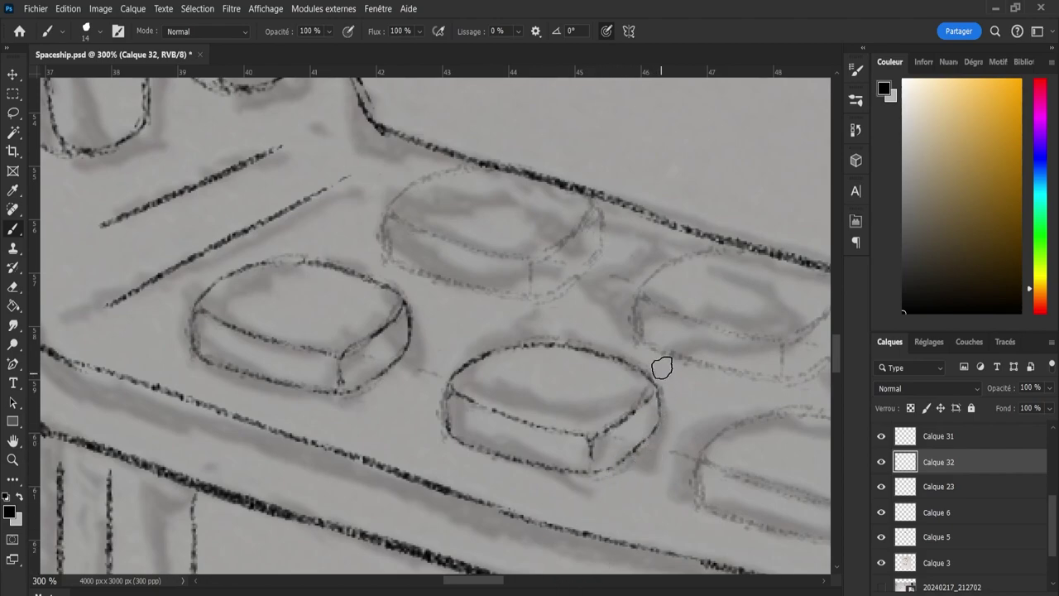
Erase the traced lines of the leftmost front-row floor pad from Calque 32.
key(z)
drag(447, 467, 368, 451)
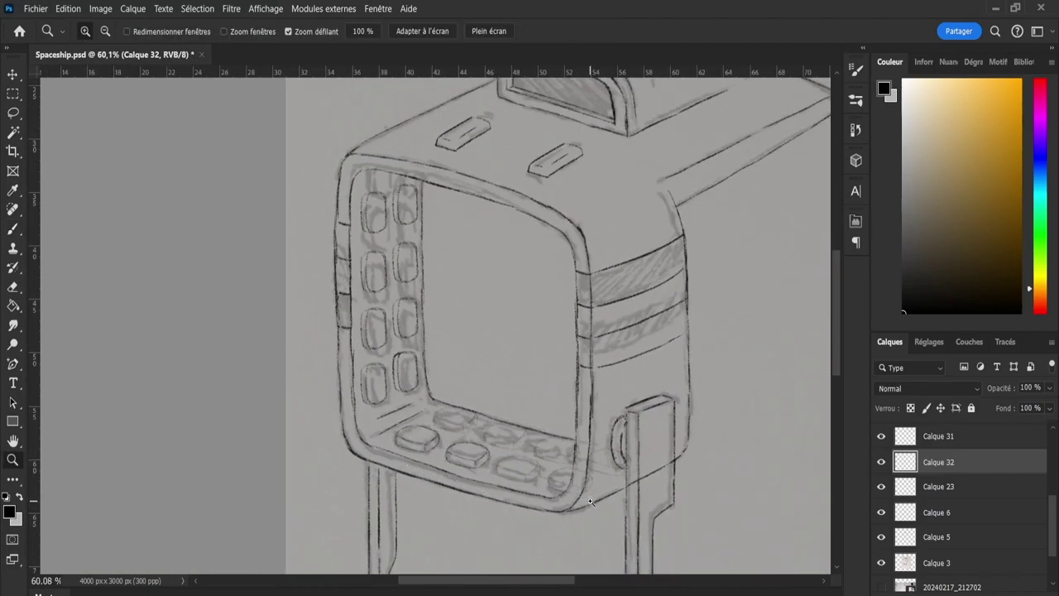
drag(590, 501, 613, 500)
mouse_move(462, 499)
mouse_down()
mouse_move(496, 500)
mouse_move(467, 502)
mouse_up()
key(e)
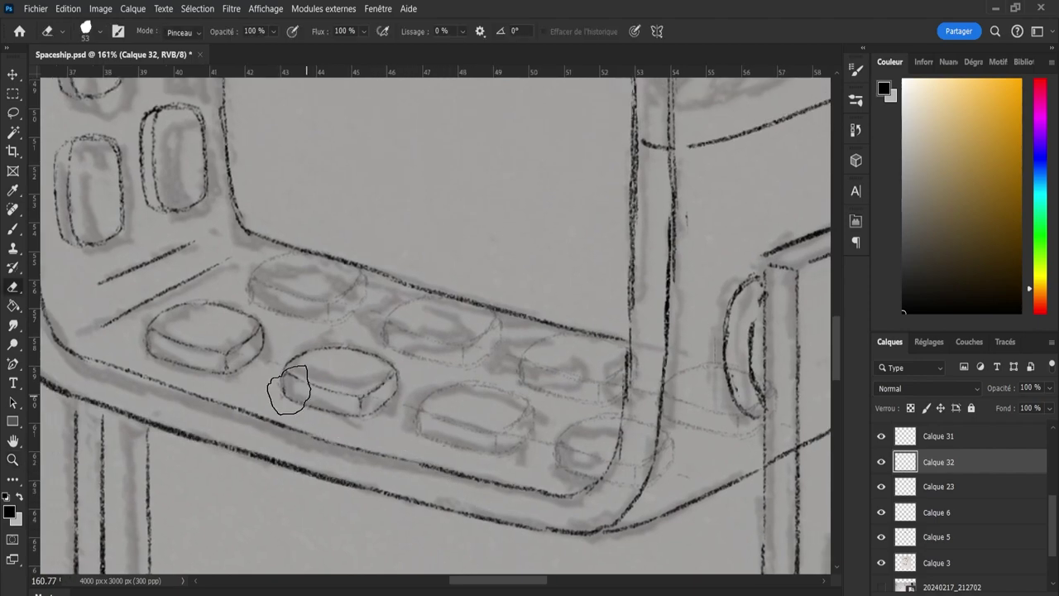
mouse_move(185, 352)
mouse_down()
mouse_move(159, 332)
mouse_move(222, 326)
mouse_move(246, 334)
mouse_move(241, 346)
mouse_move(211, 340)
mouse_move(240, 347)
mouse_move(210, 325)
mouse_move(171, 327)
mouse_move(246, 332)
mouse_move(220, 342)
mouse_up()
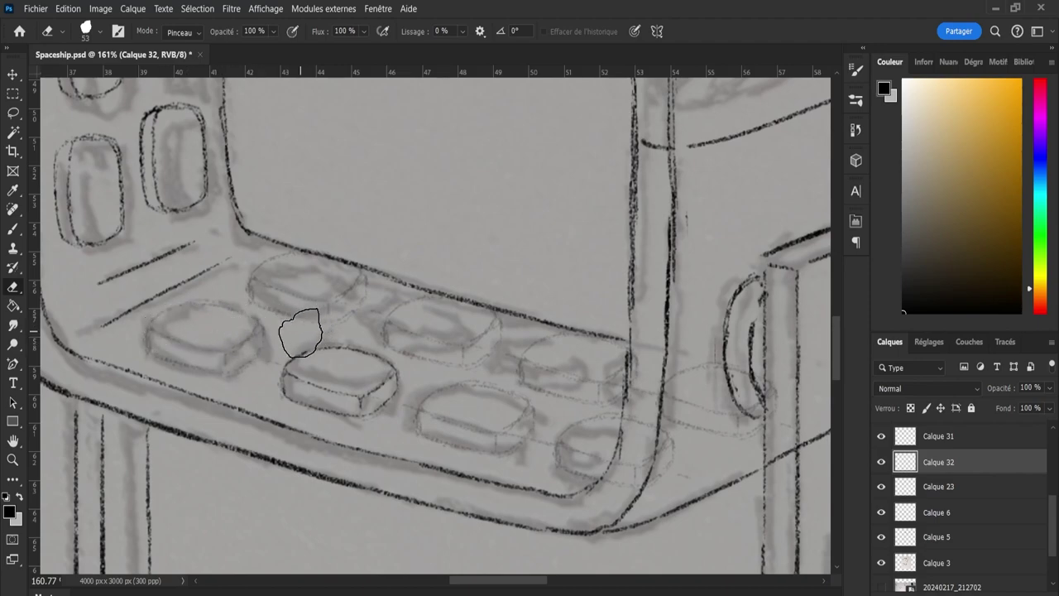
Lasso the inner top-edge lines of the traced pad, nudge them slightly up and rotate them by -4.42°.
key(l)
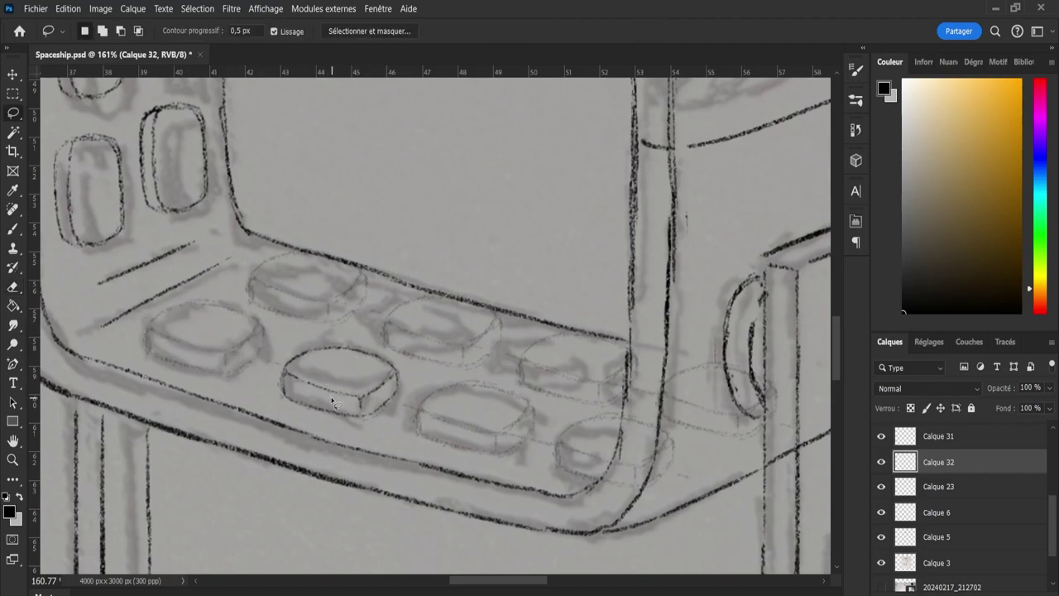
mouse_move(312, 389)
mouse_down()
mouse_move(375, 385)
mouse_move(364, 411)
mouse_up()
key(ctrl+t)
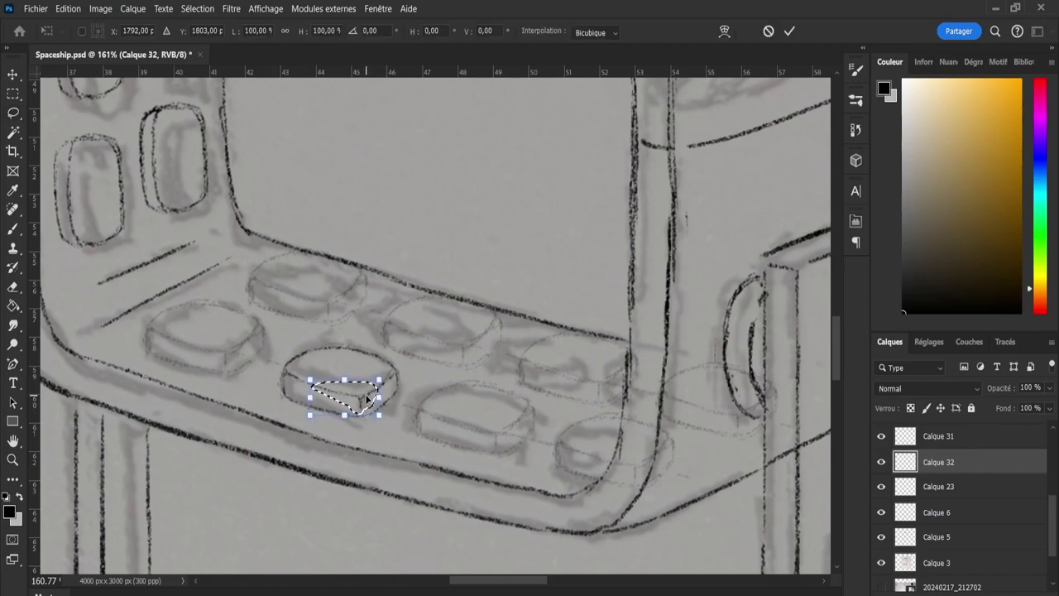
key(Up)
key(Up)
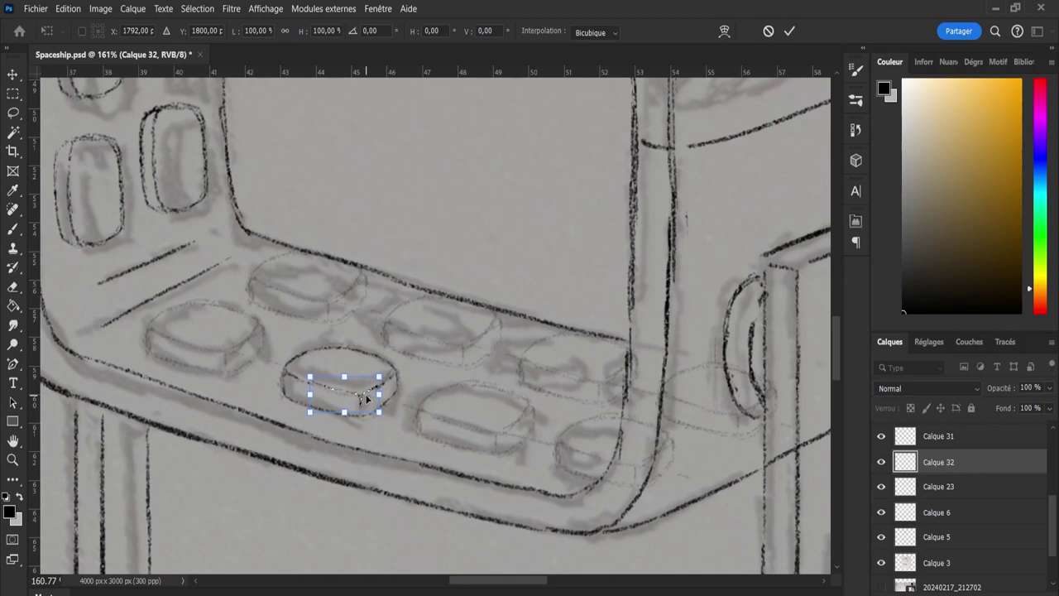
drag(394, 373, 393, 368)
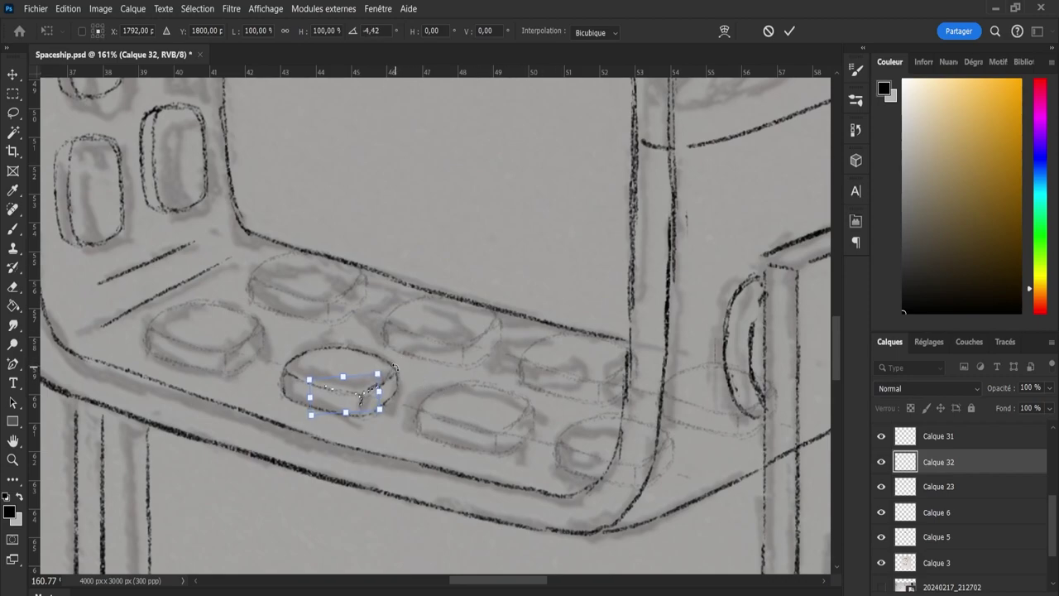
click(789, 31)
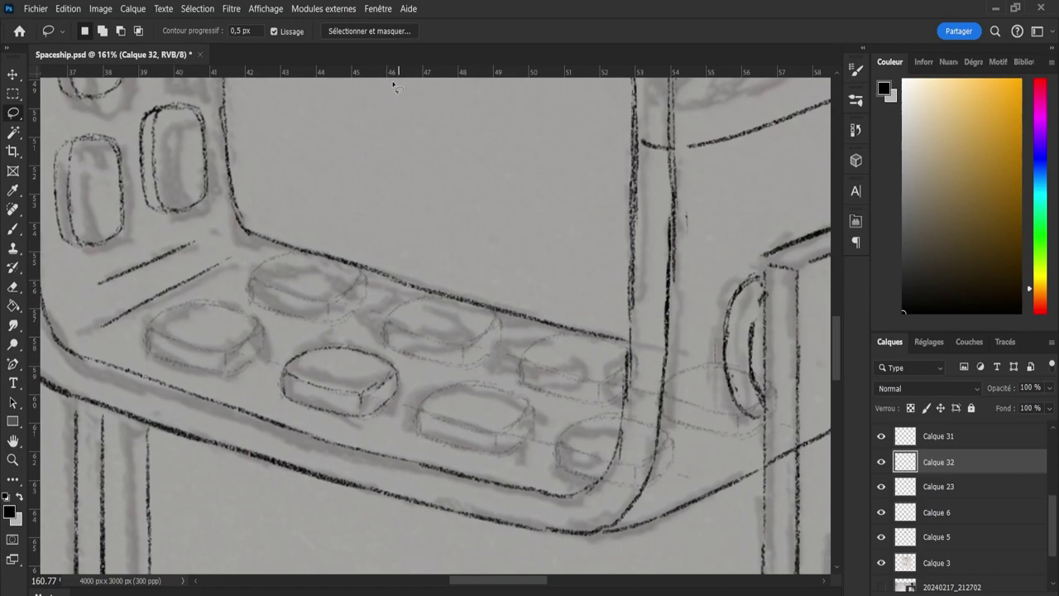
Clean up and redraw the junction of the traced pad's inner edges using a small eraser and the brush.
key(e)
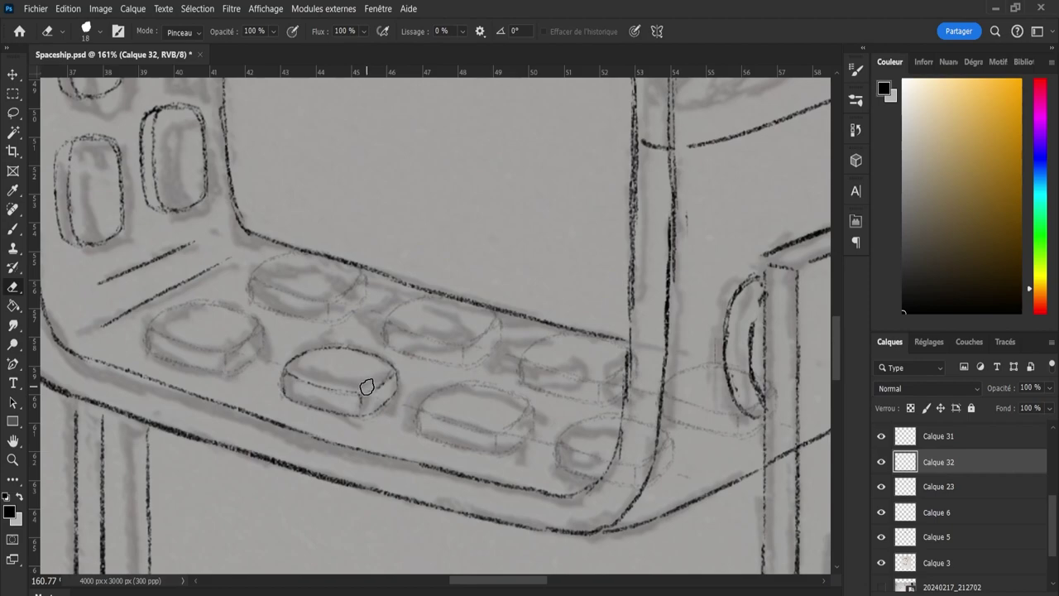
key(b)
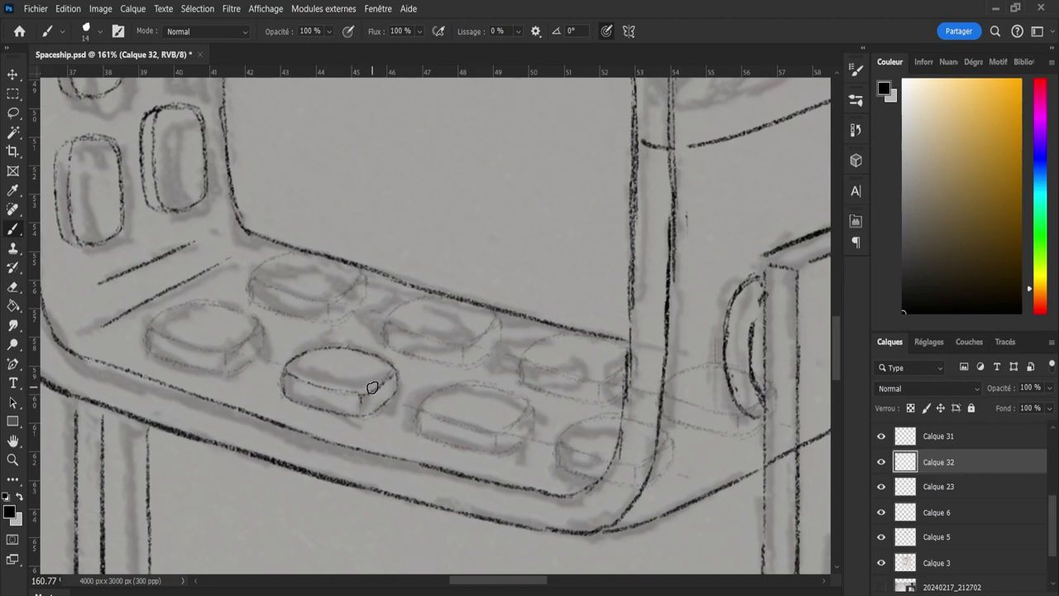
key(e)
key(b)
Lasso the right side edge of the traced pad, rotate it by 6.12° and nudge it into place.
key(l)
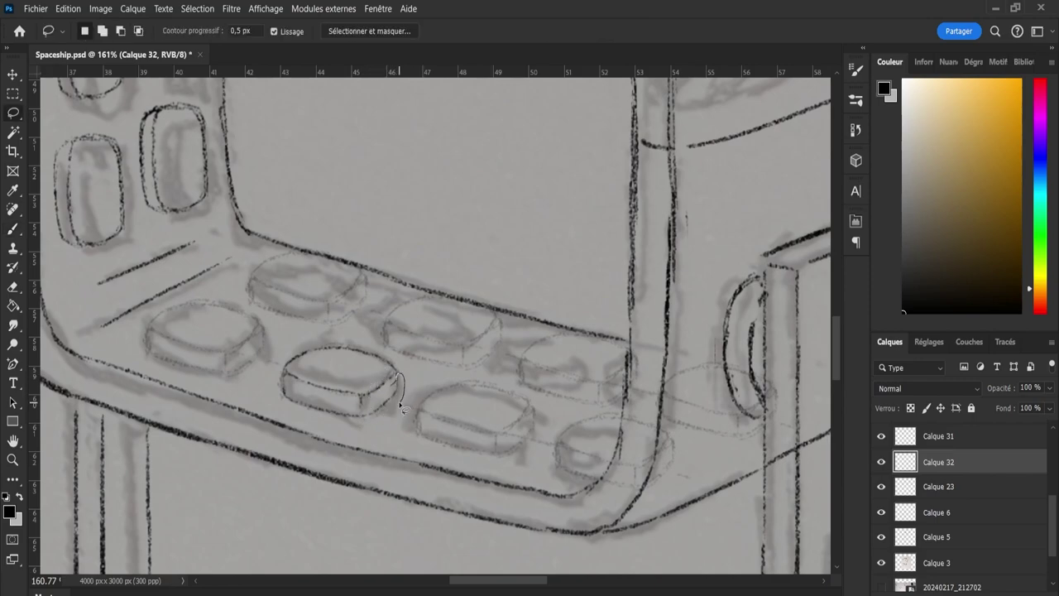
drag(374, 401, 376, 403)
key(ctrl+t)
drag(418, 375, 414, 377)
key(Down)
key(Down)
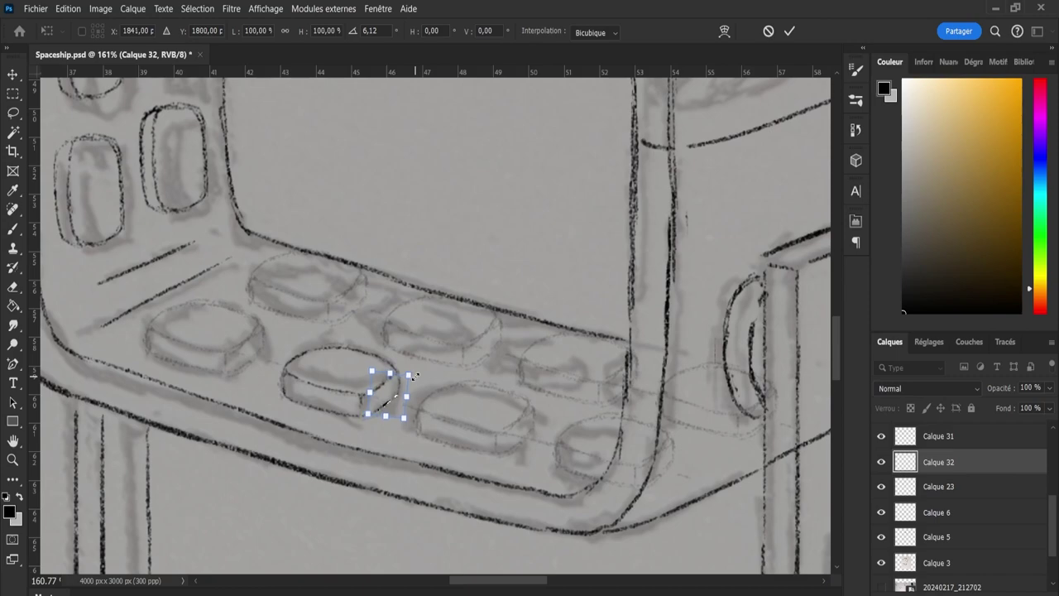
key(Return)
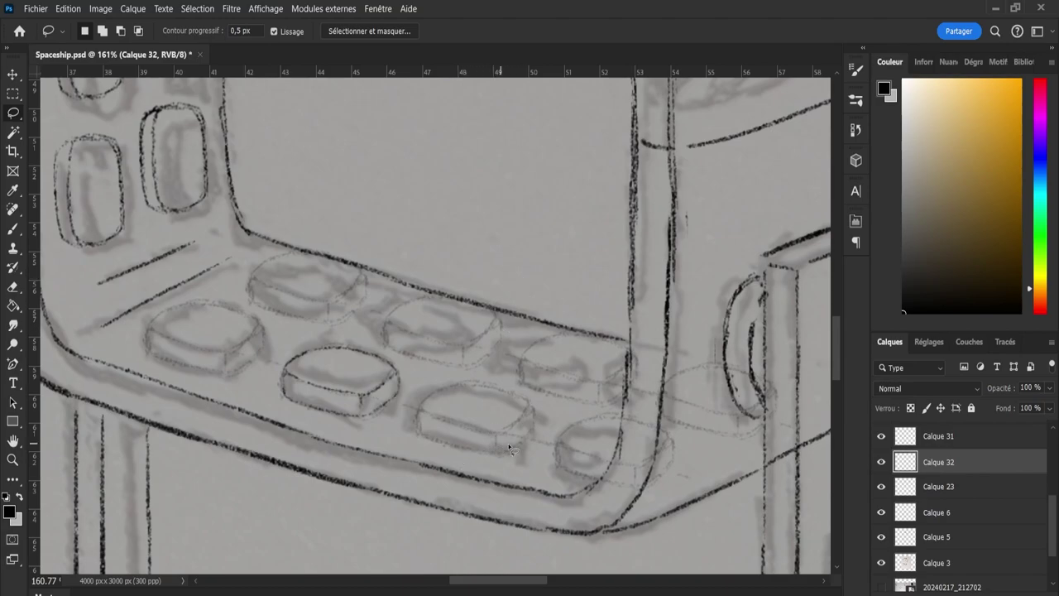
Redraw the curved back edge of the traced pad with a darker line and tidy its right end.
key(z)
drag(538, 420, 508, 422)
drag(364, 413, 409, 410)
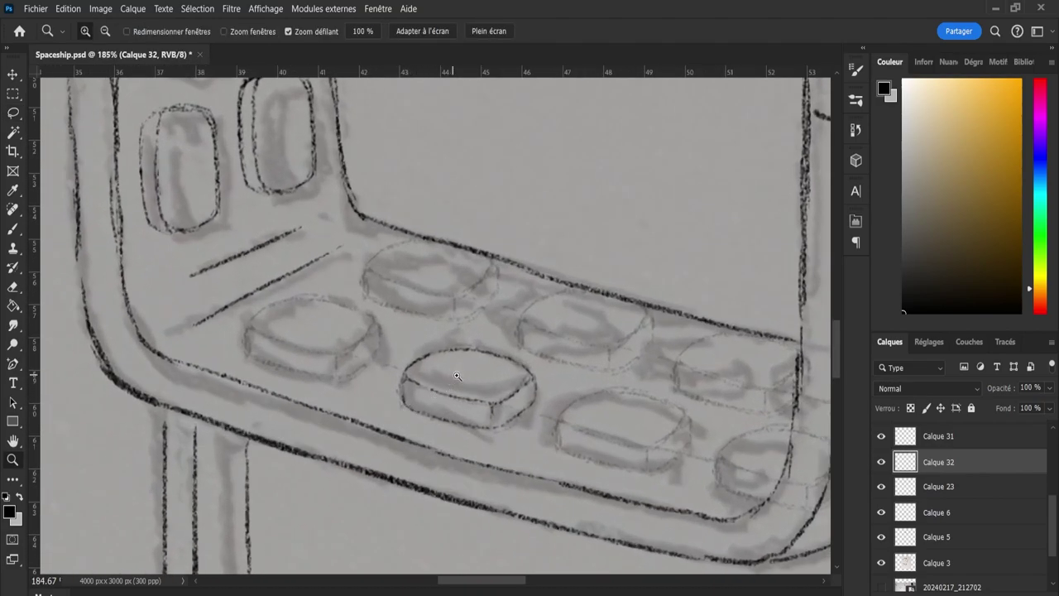
key(b)
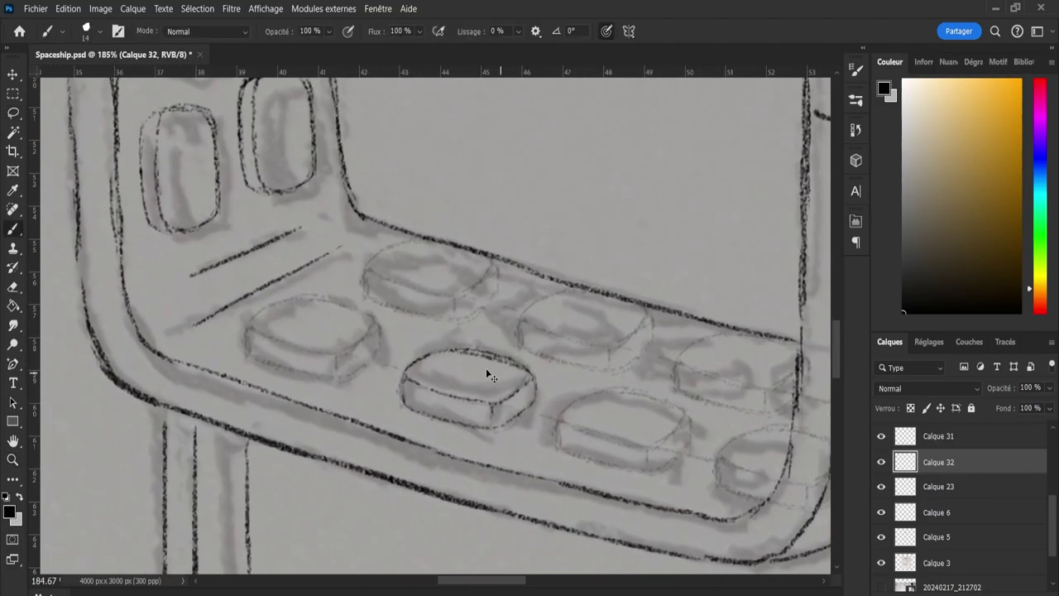
drag(447, 348, 526, 374)
drag(443, 347, 533, 377)
key(e)
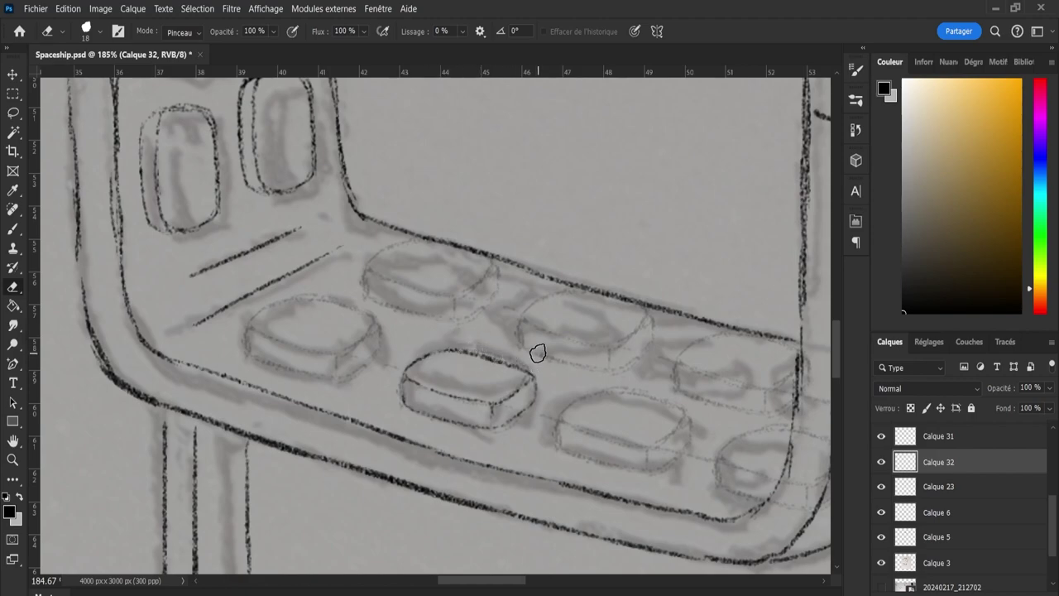
Lasso the curved back edge of the traced pad, rotate it by 0.24° and nudge it slightly down into place.
key(l)
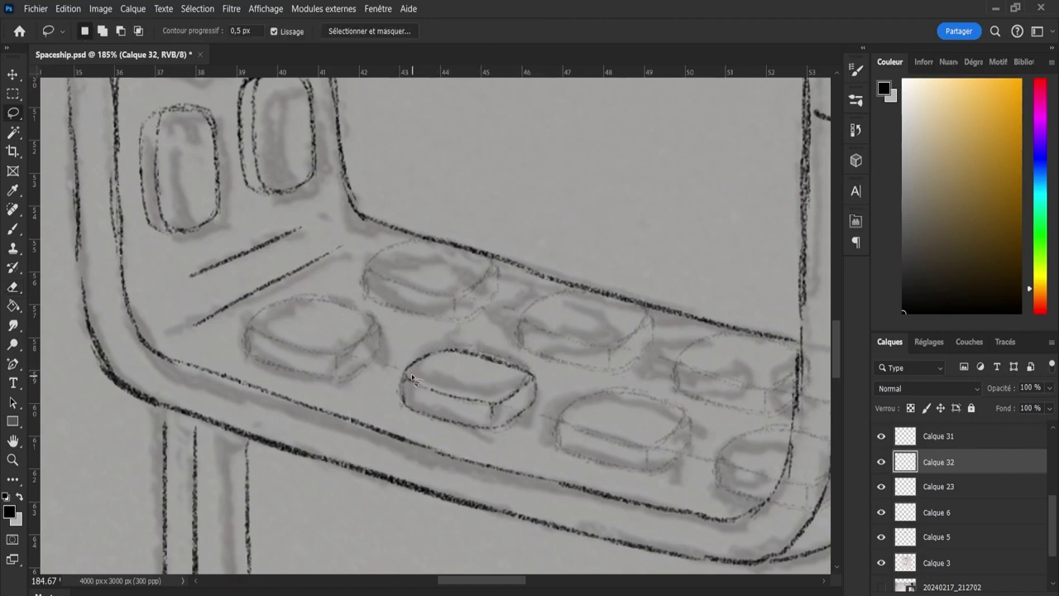
mouse_move(395, 364)
mouse_down()
mouse_move(467, 341)
mouse_move(536, 374)
mouse_move(433, 374)
mouse_up()
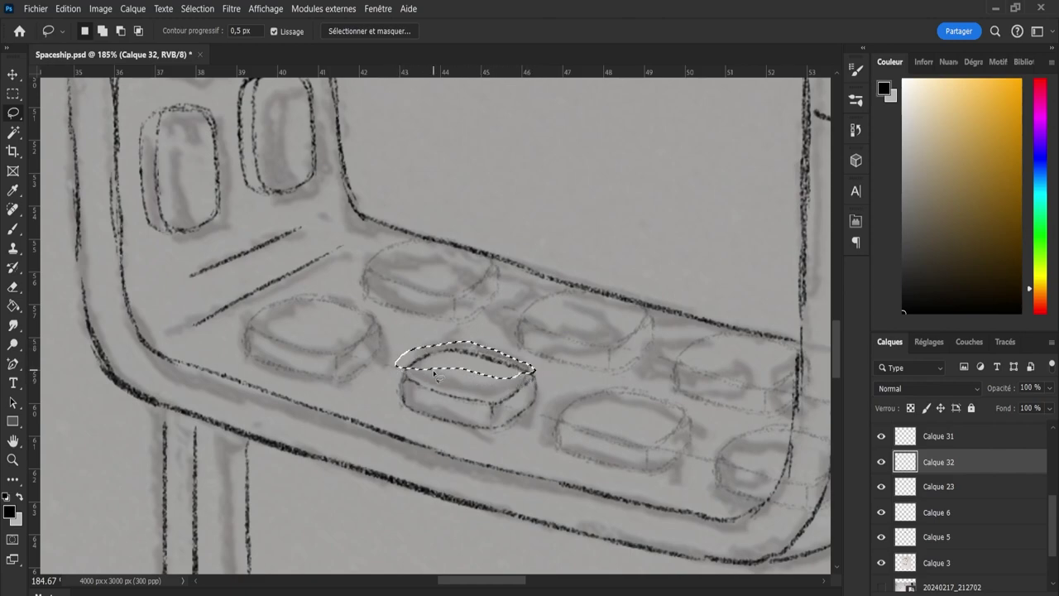
key(ctrl+t)
drag(376, 342, 375, 348)
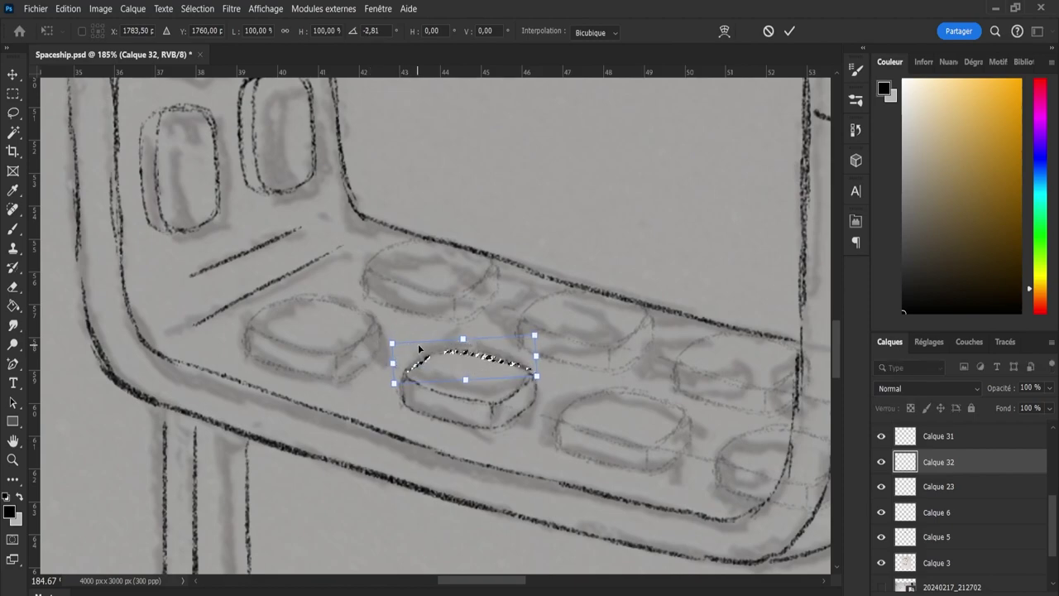
key(Down)
key(Down)
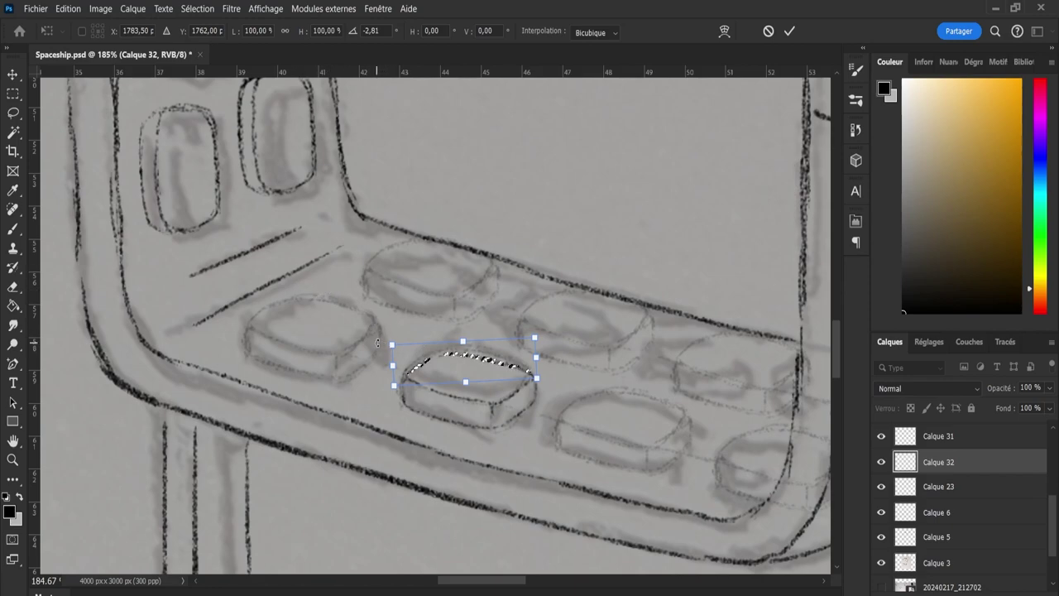
drag(377, 342, 380, 339)
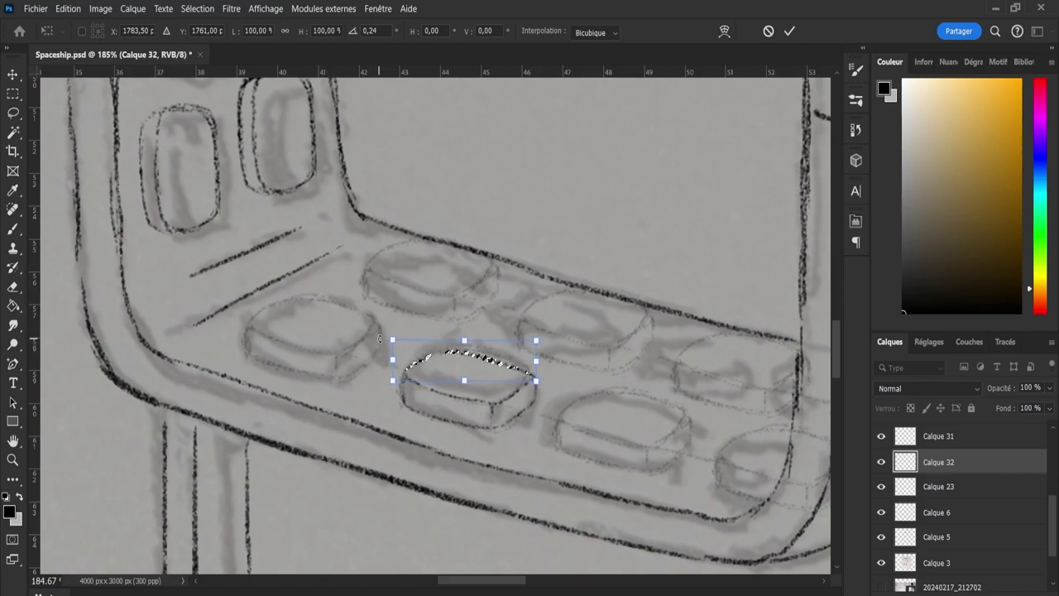
key(Return)
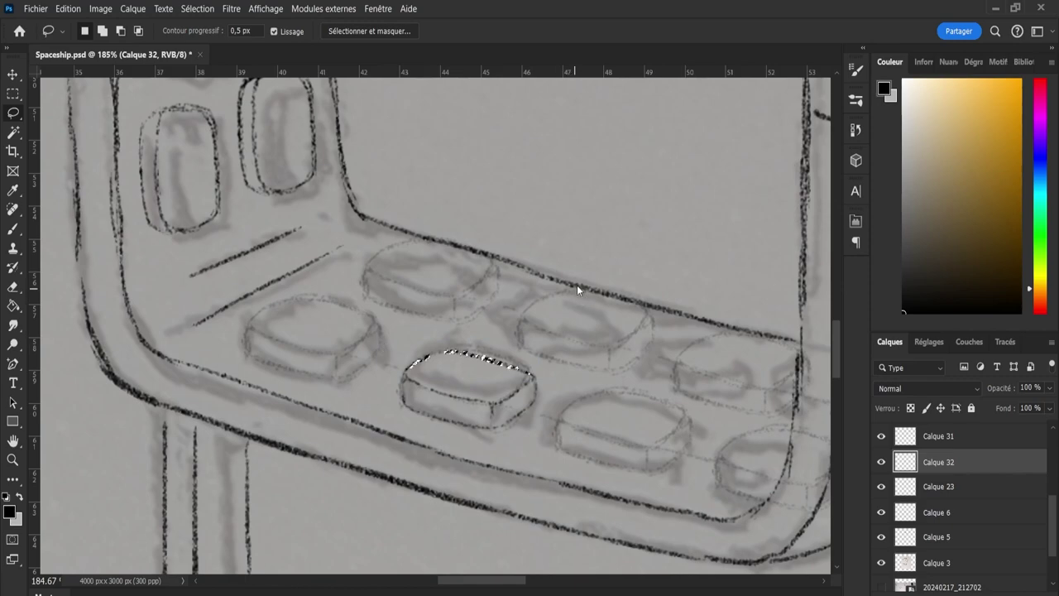
click(468, 331)
Lasso the whole traced pad, duplicate it to a new layer and place the copy over the first sketched pad of the front row.
key(e)
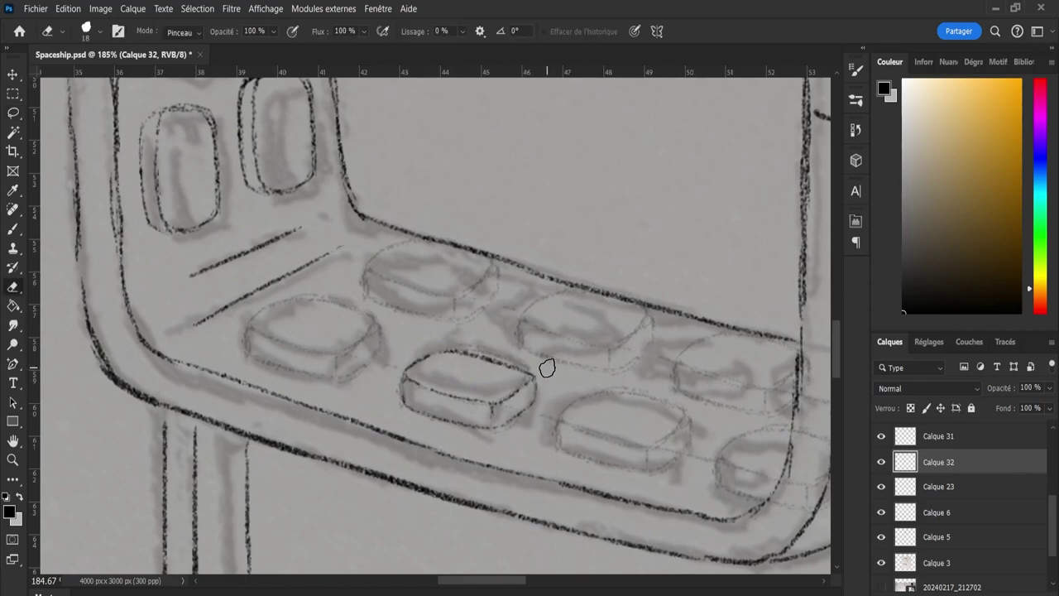
key(z)
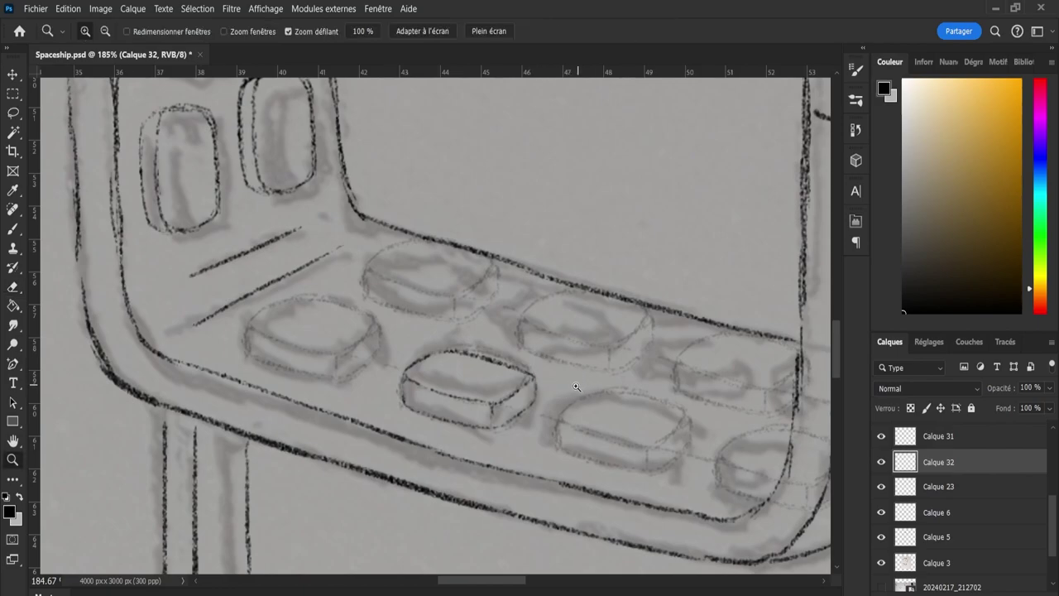
drag(578, 387, 512, 377)
scroll(611, 389, up, 5)
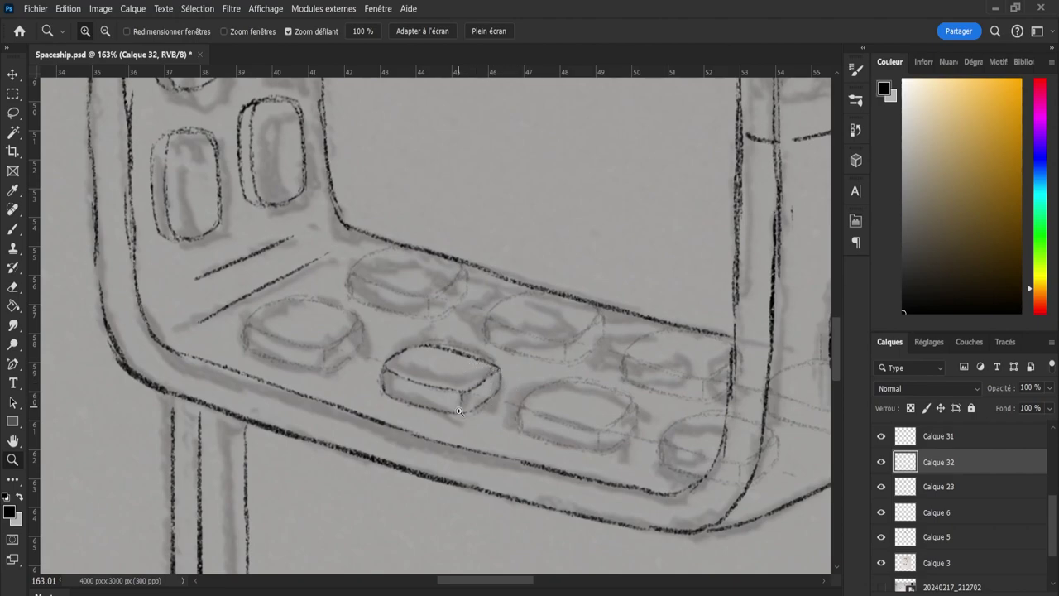
key(b)
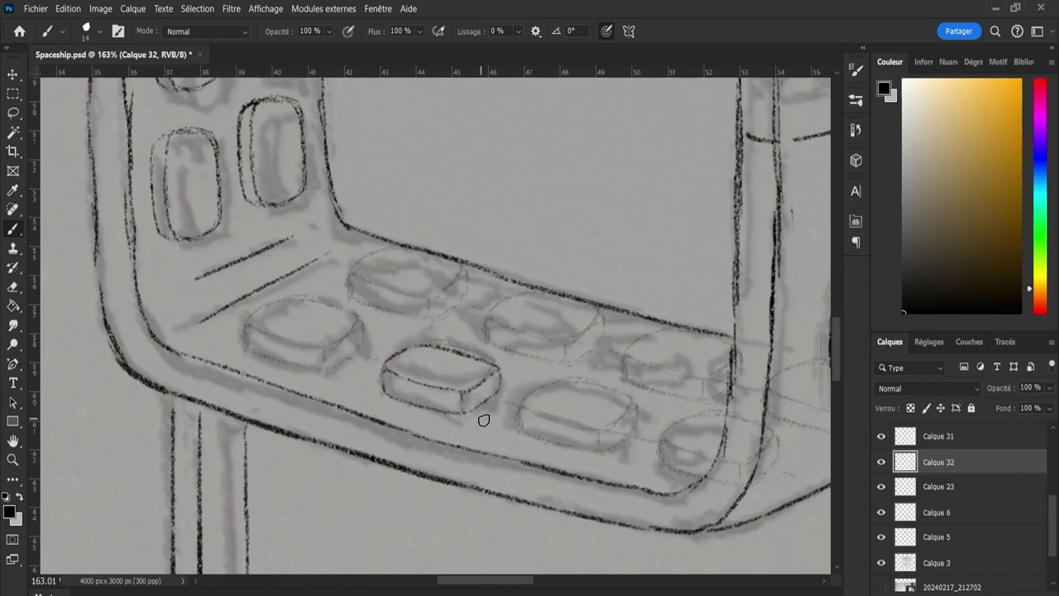
key(l)
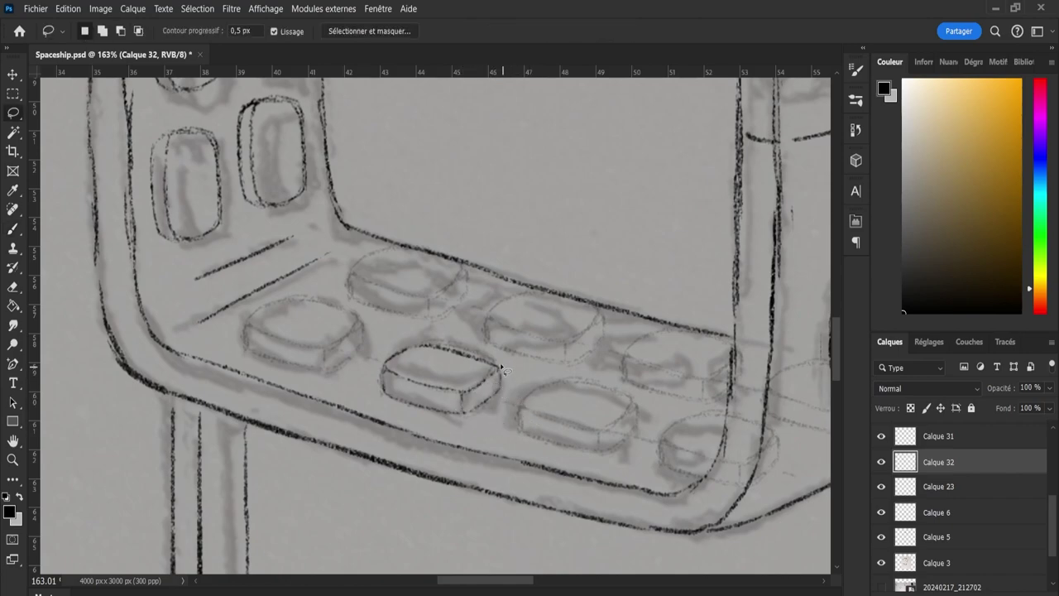
drag(498, 346, 514, 367)
mouse_move(502, 414)
mouse_down()
mouse_move(439, 427)
mouse_move(368, 371)
mouse_move(487, 355)
mouse_move(528, 398)
mouse_move(463, 426)
mouse_move(393, 413)
mouse_move(438, 321)
mouse_up()
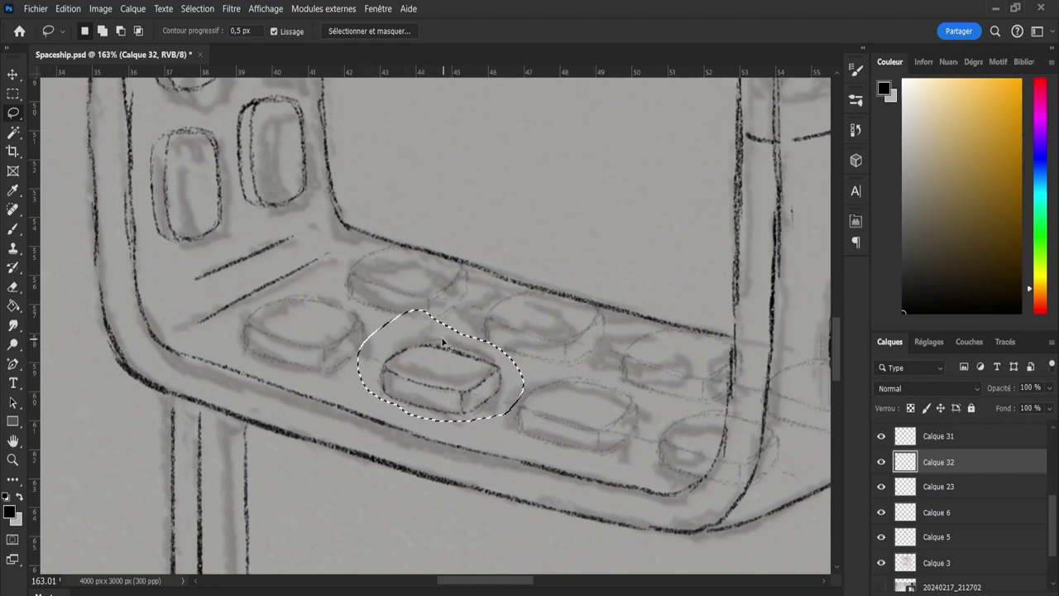
key(ctrl+j)
key(v)
drag(469, 383, 331, 339)
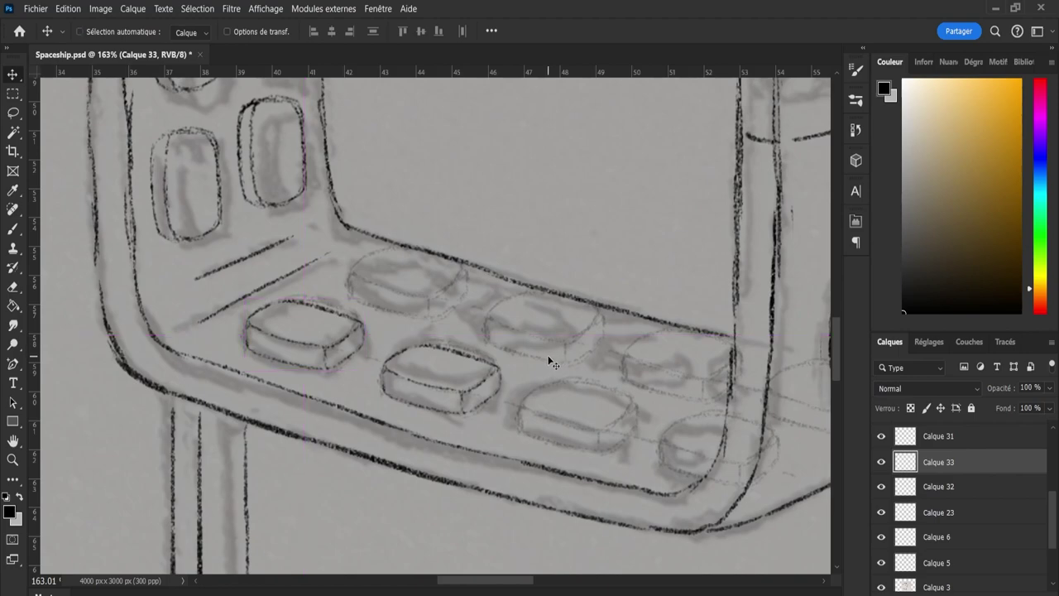
Add two more copies of the traced pad and align them over the third and fourth sketched pads of the front row.
key(ctrl+v)
drag(463, 351, 594, 429)
drag(691, 464, 682, 455)
key(ctrl+v)
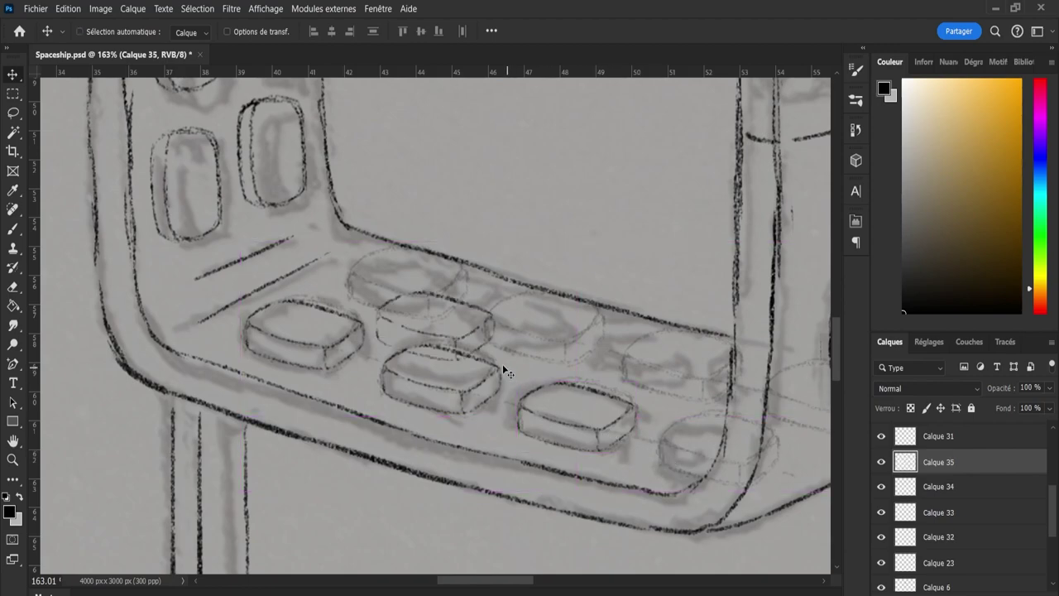
drag(461, 334, 737, 458)
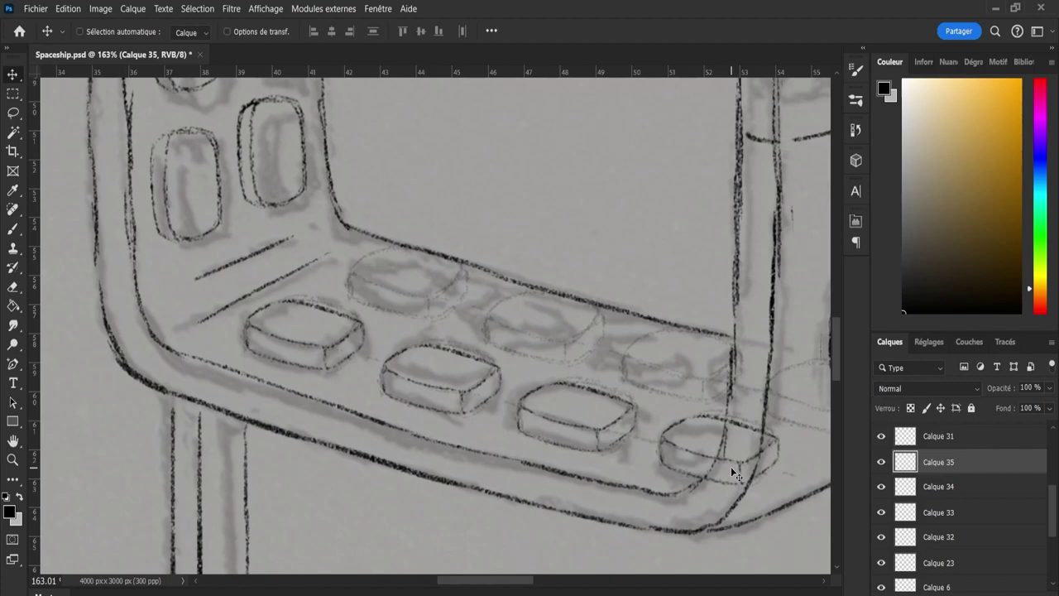
key(Down)
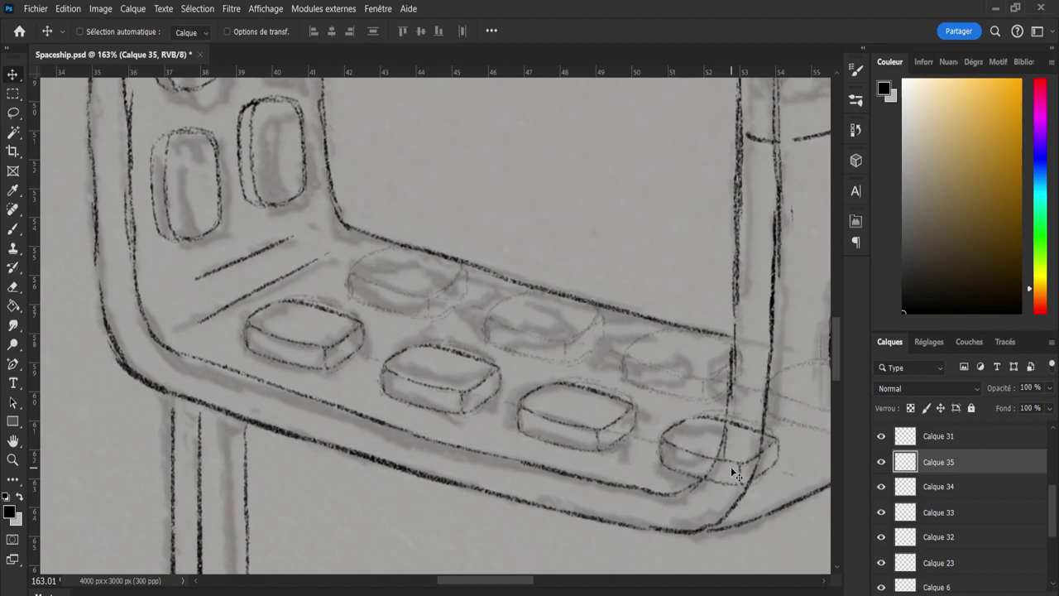
Nudge the third front-row pad on layer Calque 34 slightly right and down to match the sketch.
click(949, 496)
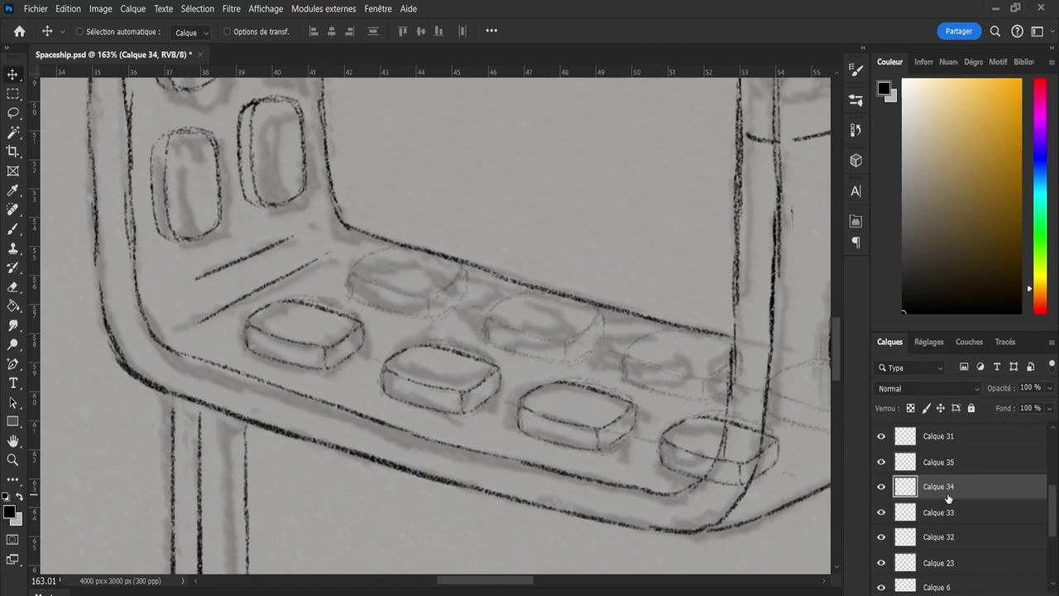
key(Right)
key(Down)
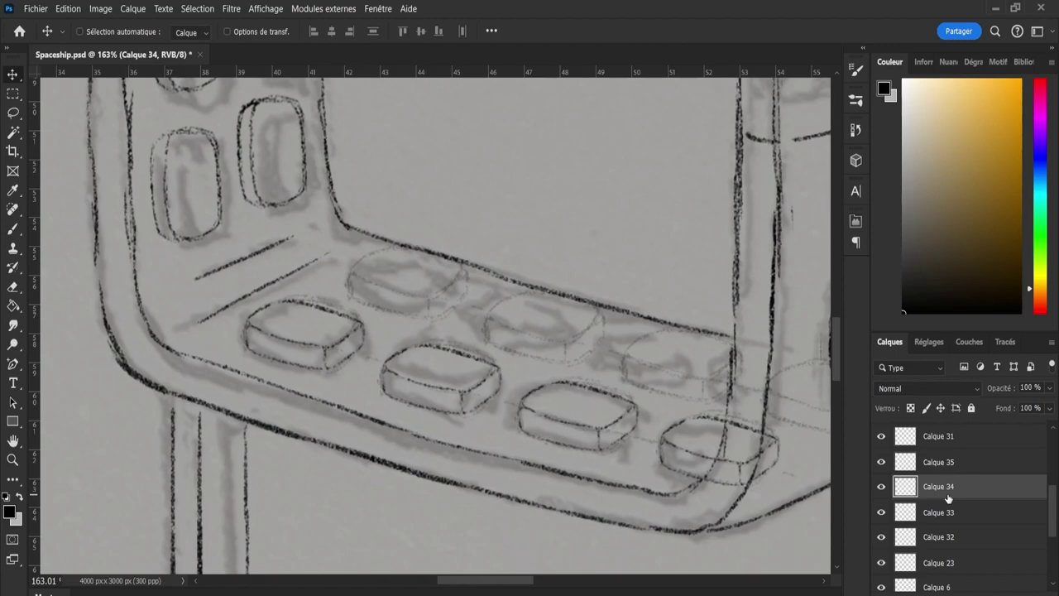
key(Right)
key(Right)
key(Down)
key(Up)
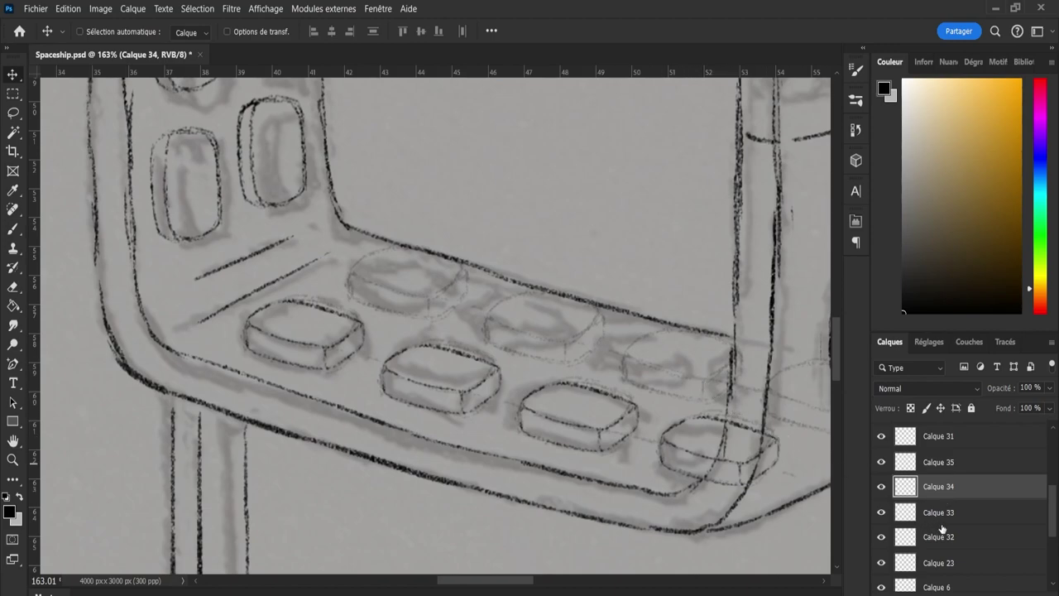
Duplicate the pad on Calque 34 three times and place the copies over the three sketched pads of the back row.
key(ctrl+j)
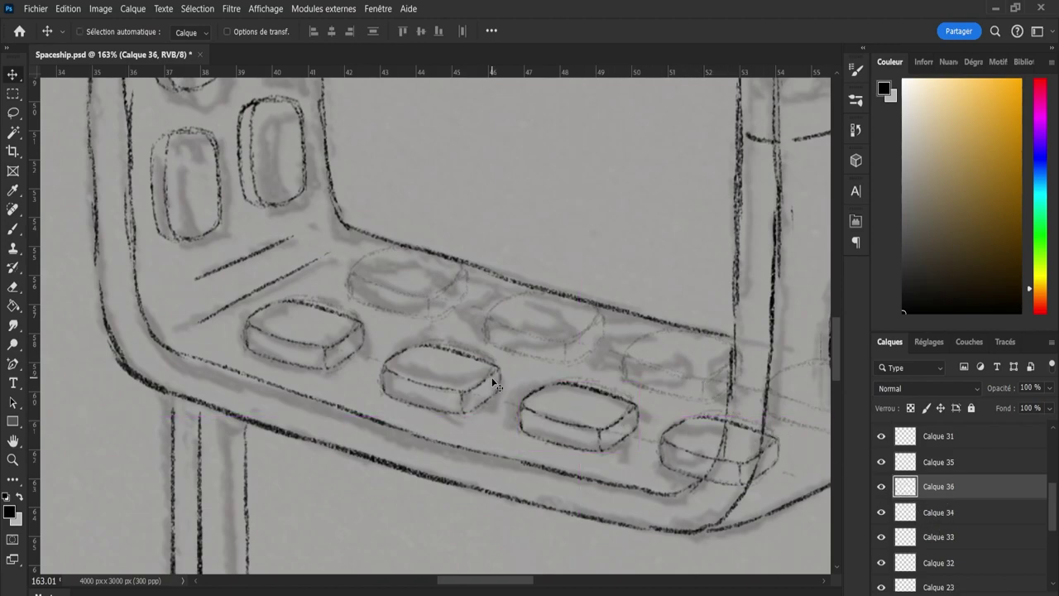
drag(579, 432, 403, 288)
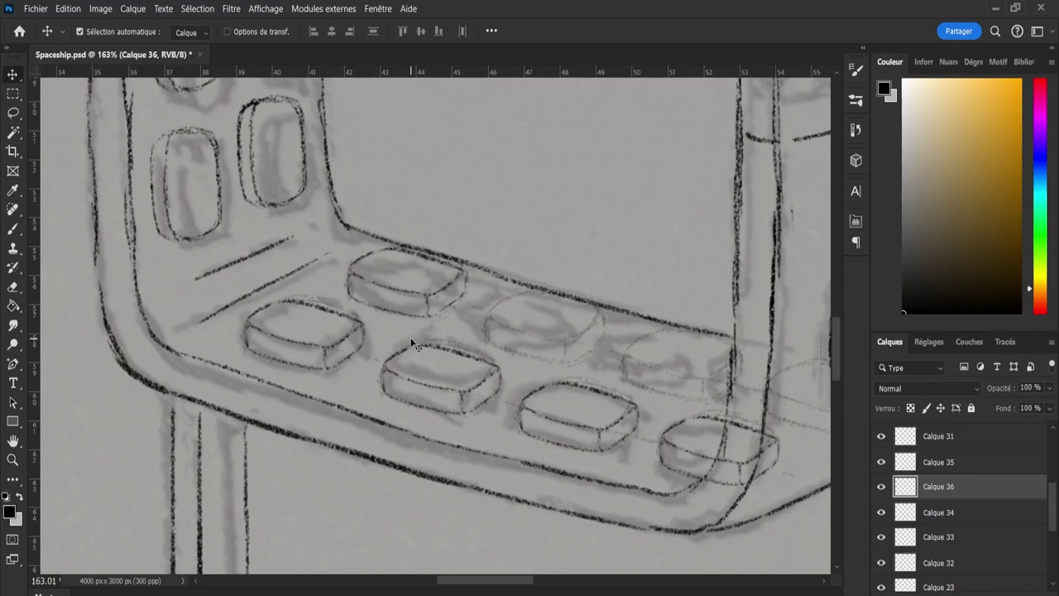
key(ctrl)
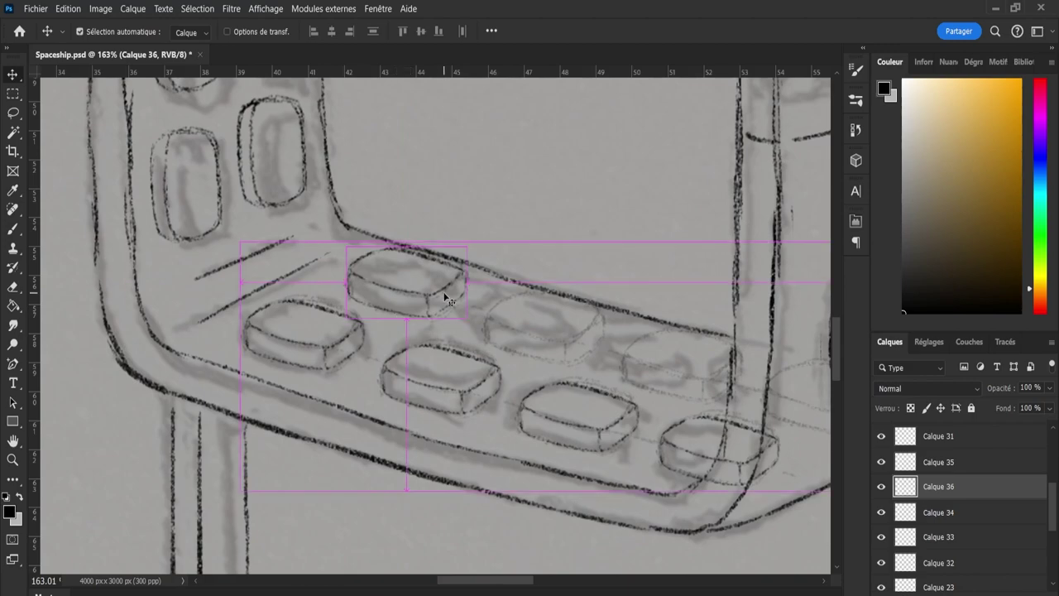
key(ctrl+shift+alt+n)
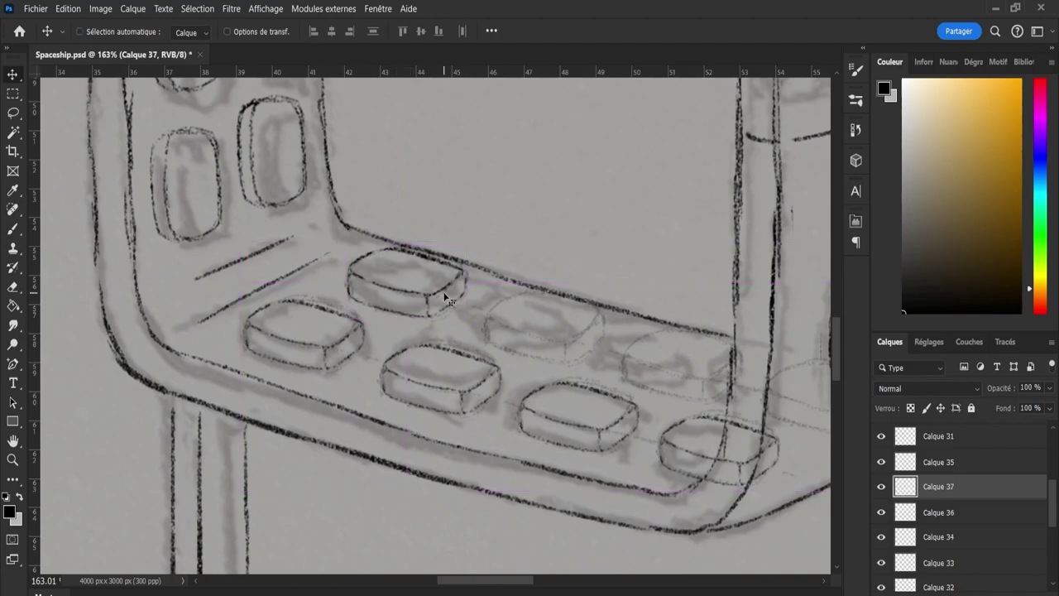
drag(459, 295, 584, 337)
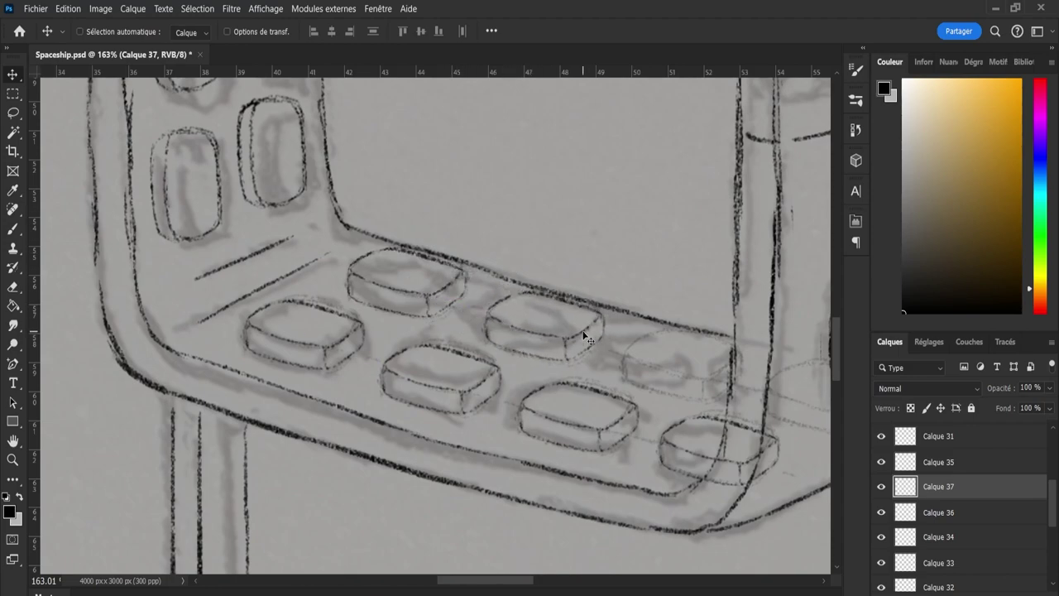
key(ctrl)
mouse_move(552, 346)
mouse_down()
mouse_move(711, 374)
mouse_move(688, 369)
mouse_move(689, 382)
mouse_up()
key(Right)
key(Right)
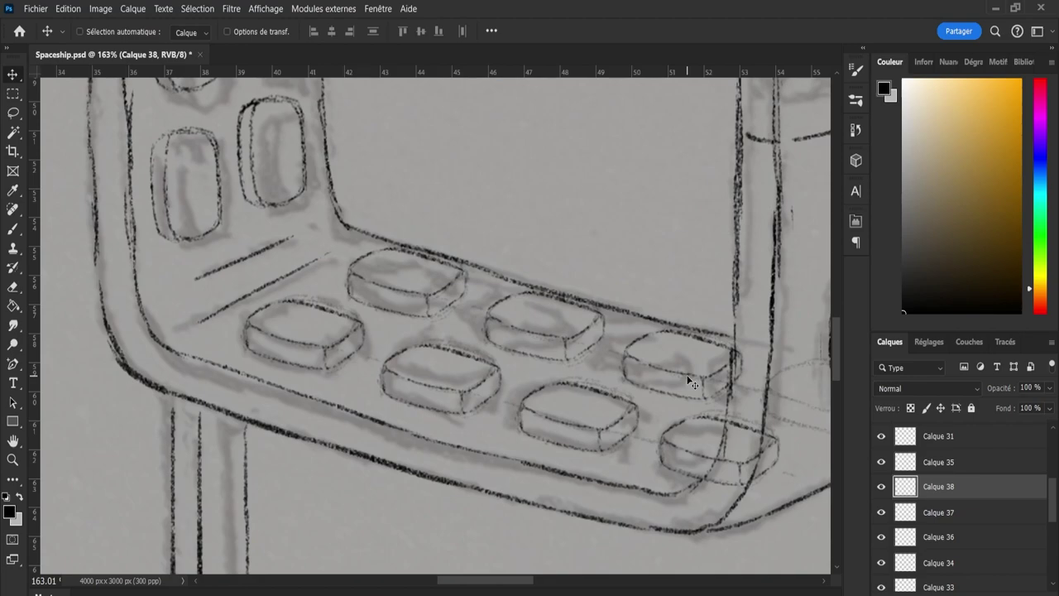
Rotate the third back-row pad on Calque 38 by -3.31°.
key(ctrl+t)
drag(762, 325, 766, 315)
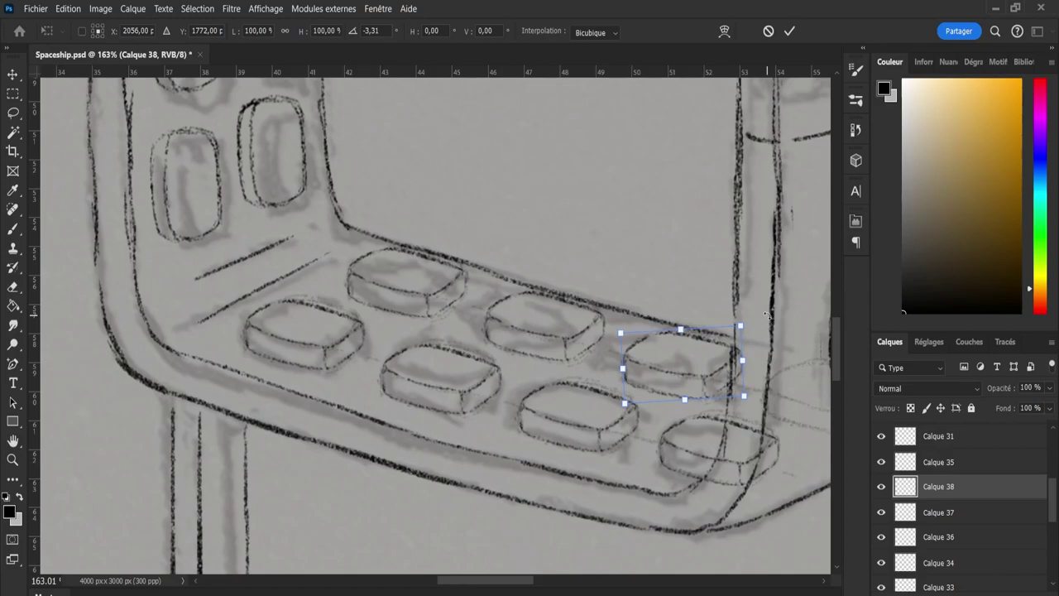
click(790, 30)
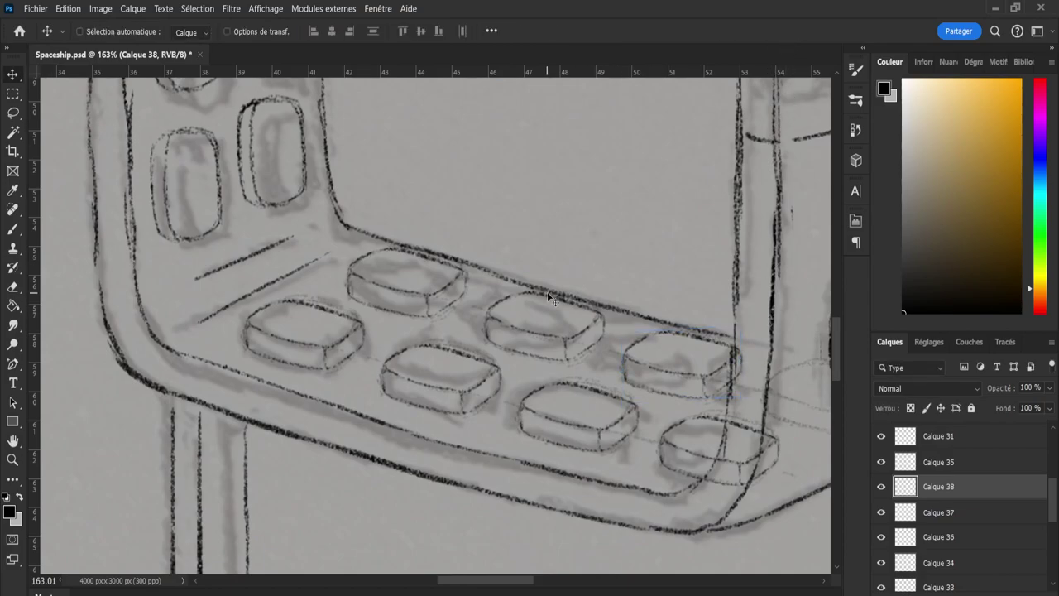
Rotate the middle back-row pad on Calque 37 by -2.90° and nudge it slightly down and left.
click(954, 513)
key(ctrl+t)
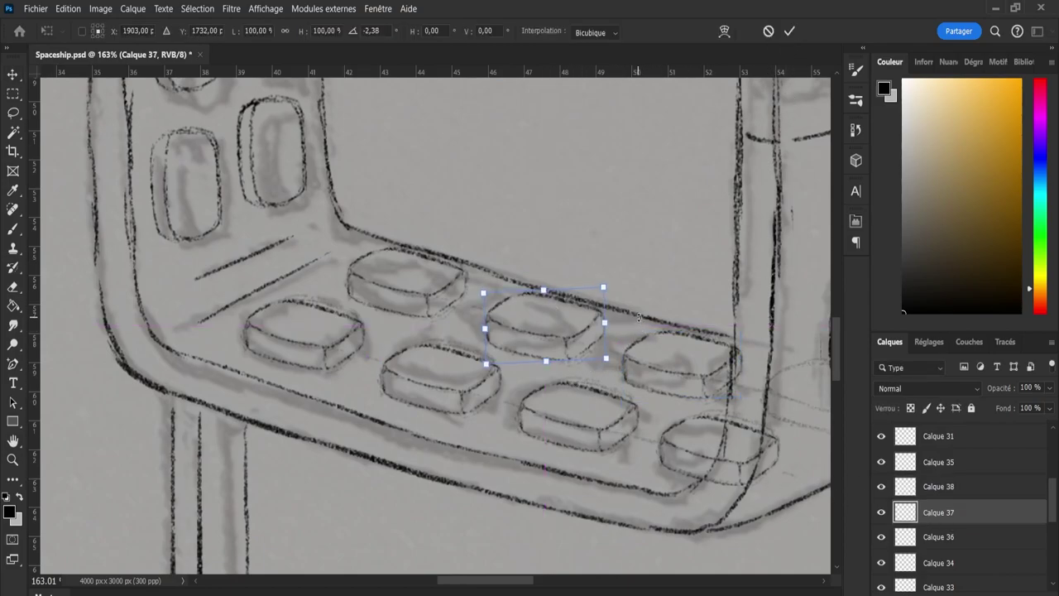
drag(639, 318, 639, 317)
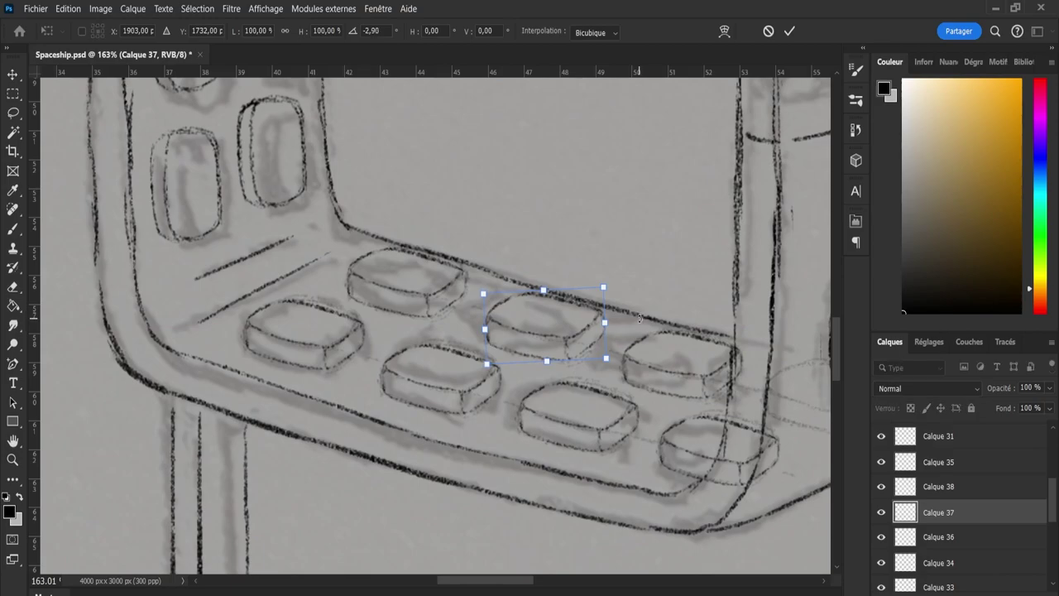
key(Down)
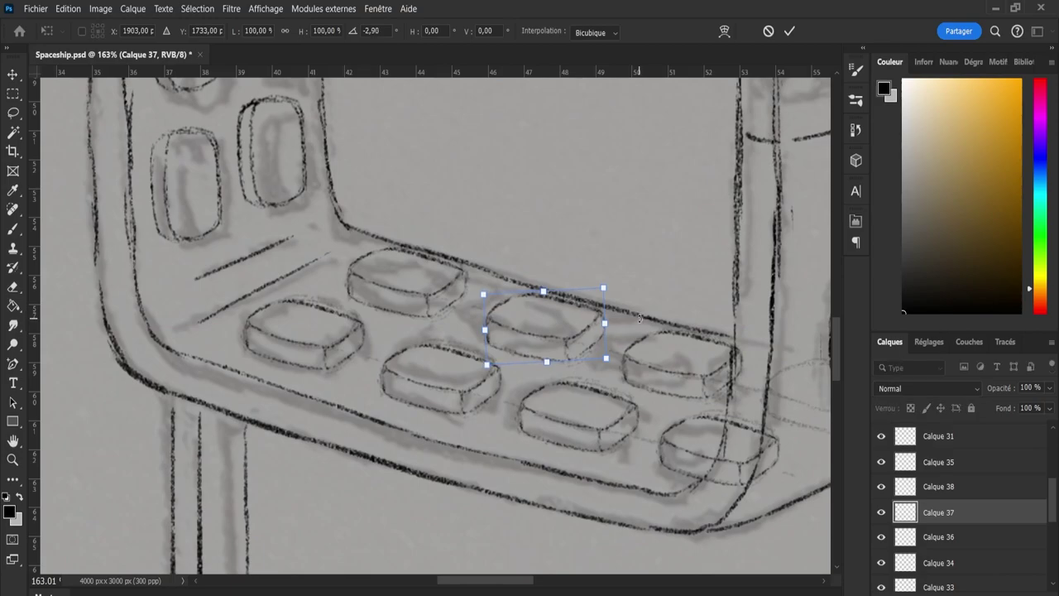
key(Down)
key(Down)
key(Left)
key(Down)
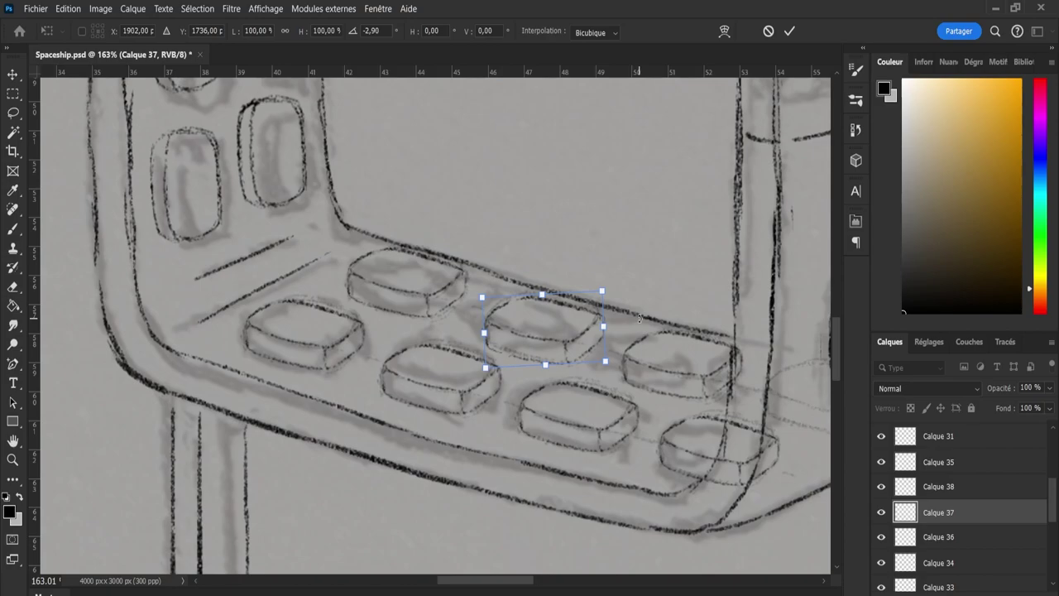
key(Return)
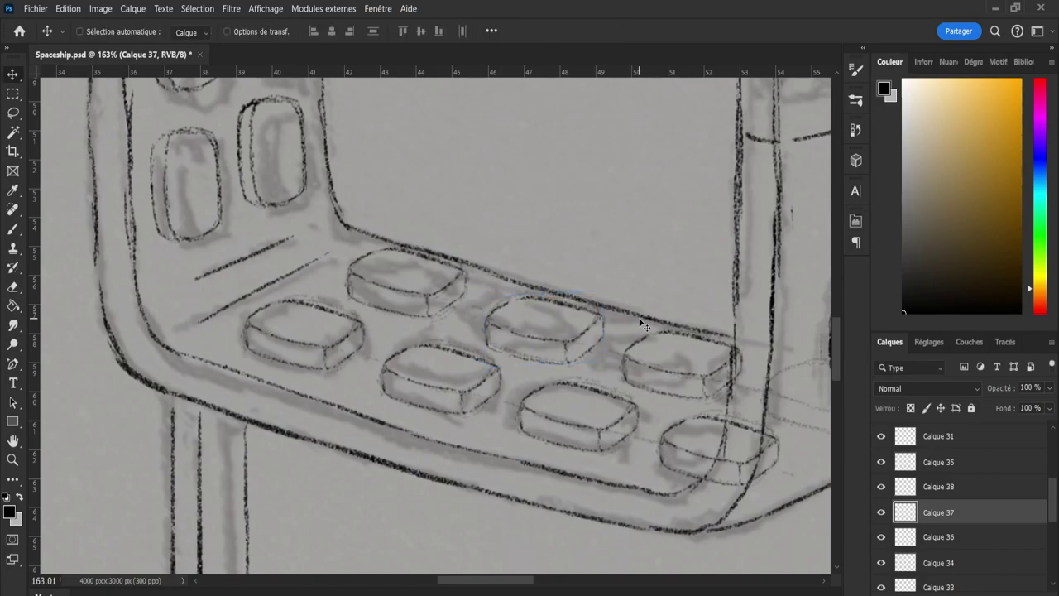
Rotate the first back-row pad on Calque 36 by -1.29° and nudge it 1 px left and 2 px down.
click(940, 538)
key(ctrl+t)
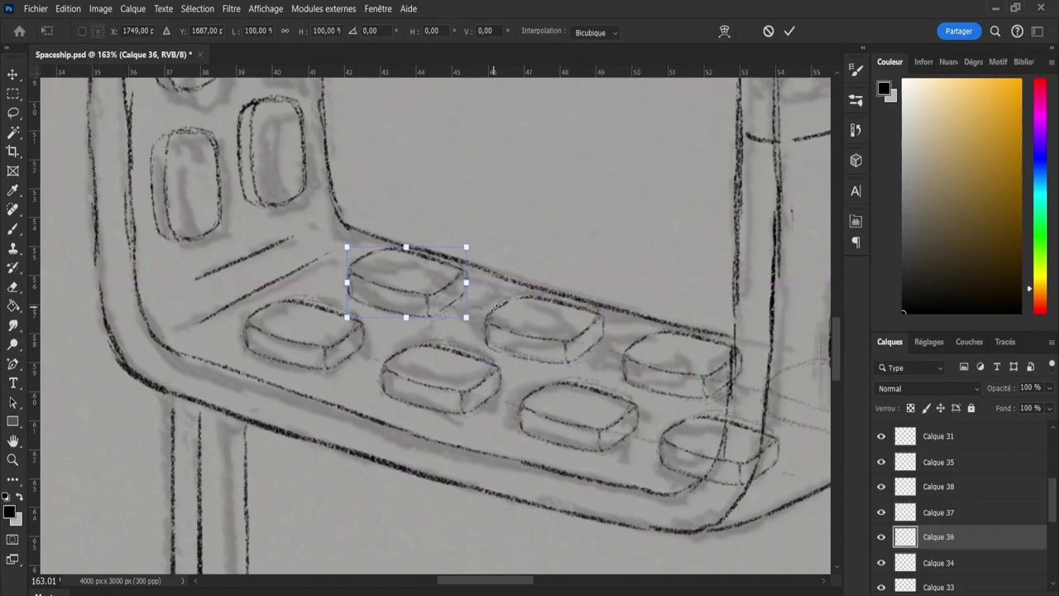
drag(494, 269, 496, 268)
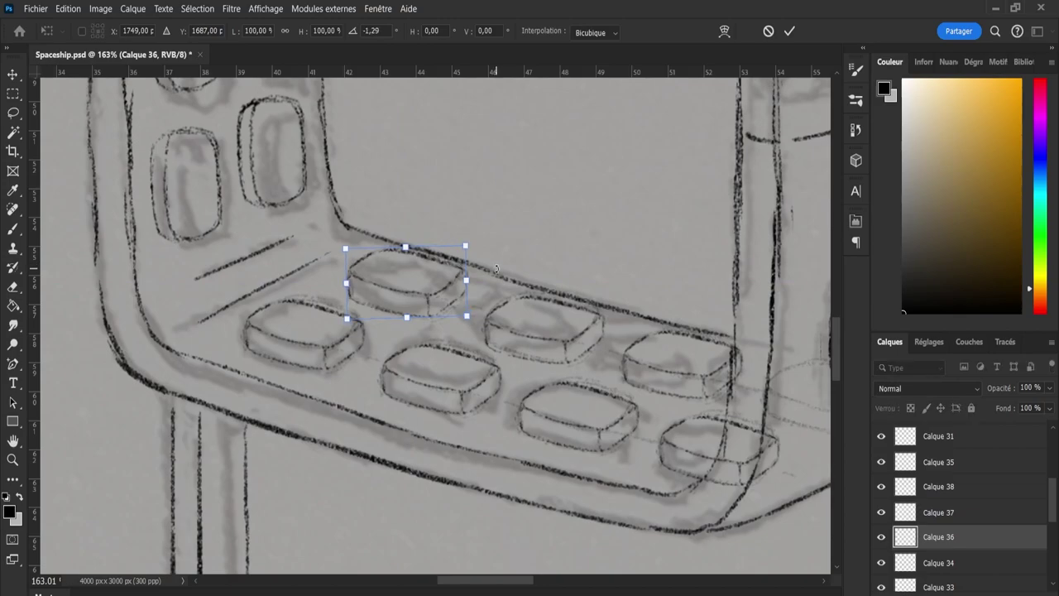
key(Left)
key(Down)
key(Down)
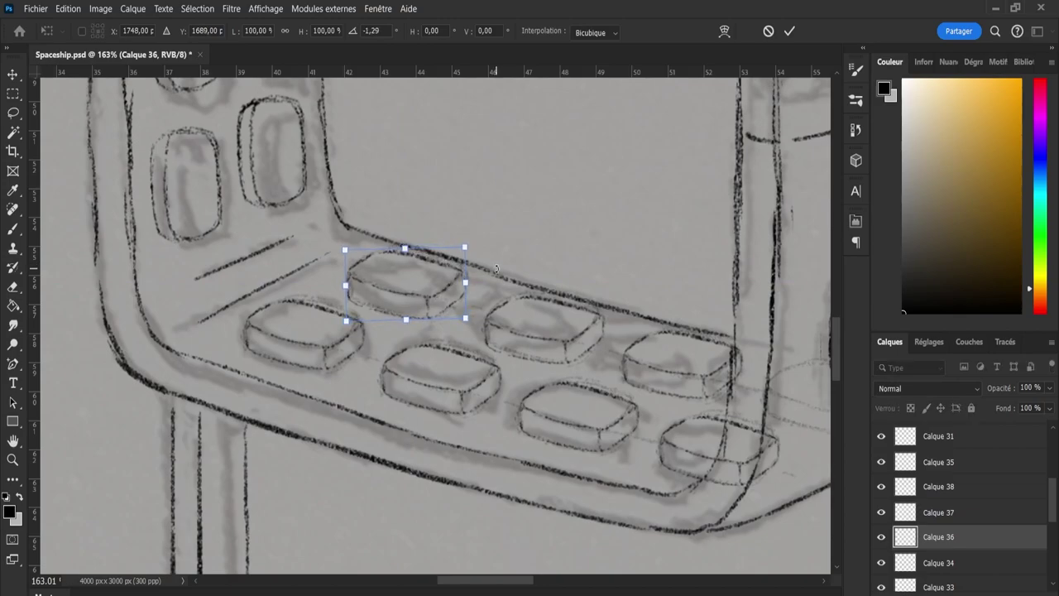
key(Return)
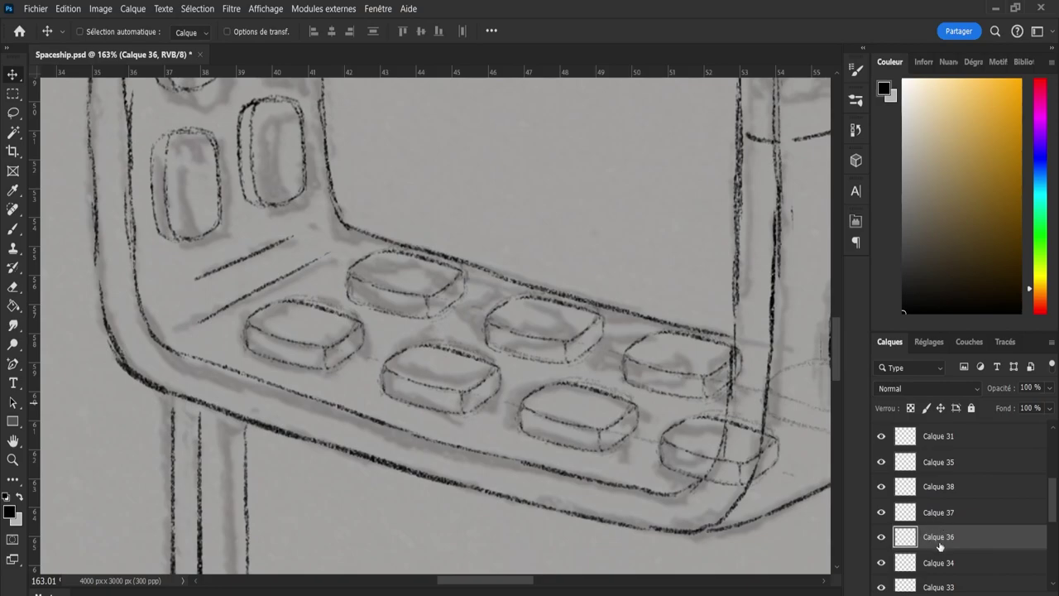
Merge the three back-row pad layers Calque 36, Calque 37 and Calque 38 into one layer.
key(z)
drag(685, 359, 643, 348)
drag(391, 212, 731, 302)
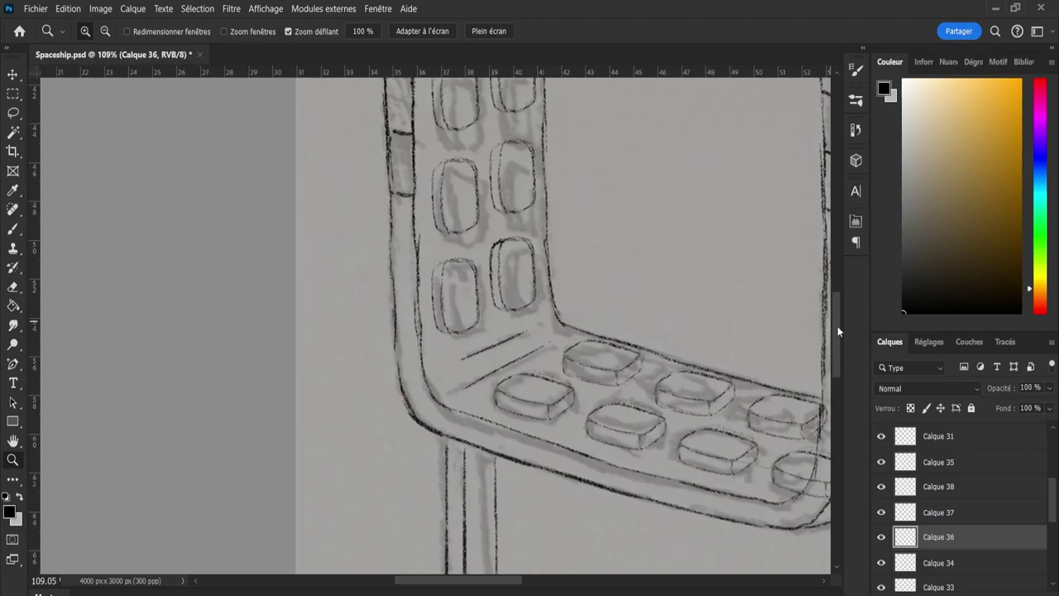
mouse_move(837, 326)
mouse_down()
mouse_move(832, 294)
mouse_move(827, 325)
mouse_up()
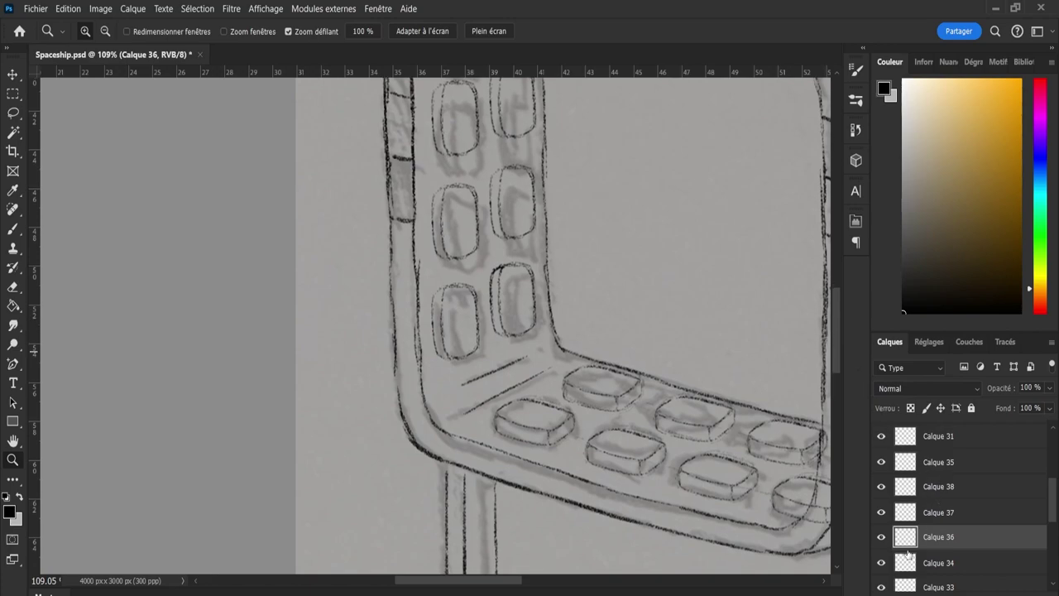
click(882, 538)
click(881, 538)
shift+click(923, 489)
key(ctrl+e)
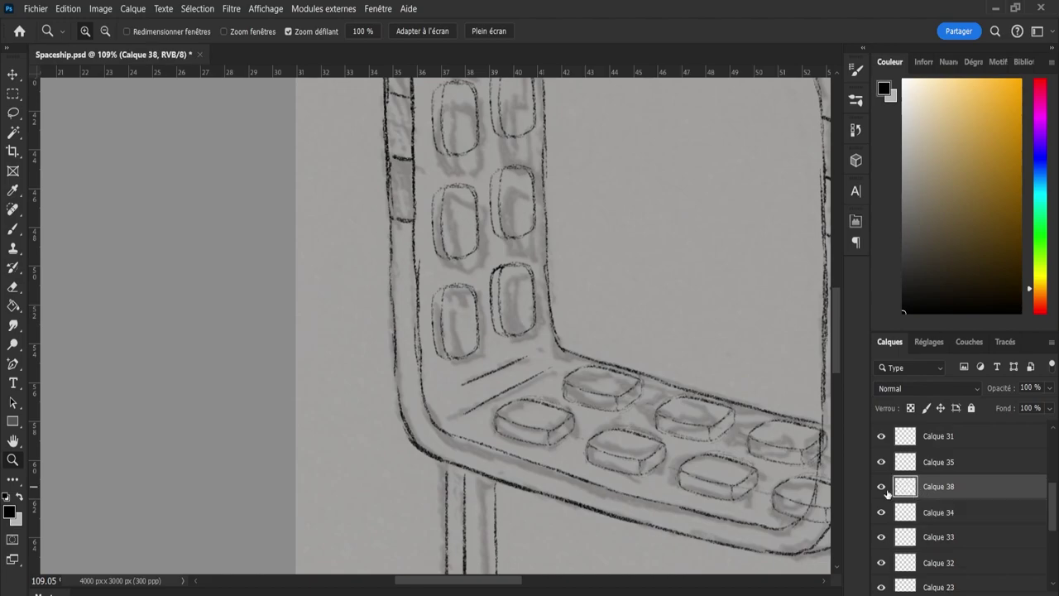
Merge the back-row pads on Calque 38 with the front-row pad layers Calque 35 and Calque 34.
click(881, 486)
click(881, 486)
click(881, 462)
click(881, 463)
click(882, 438)
click(881, 438)
shift+click(917, 470)
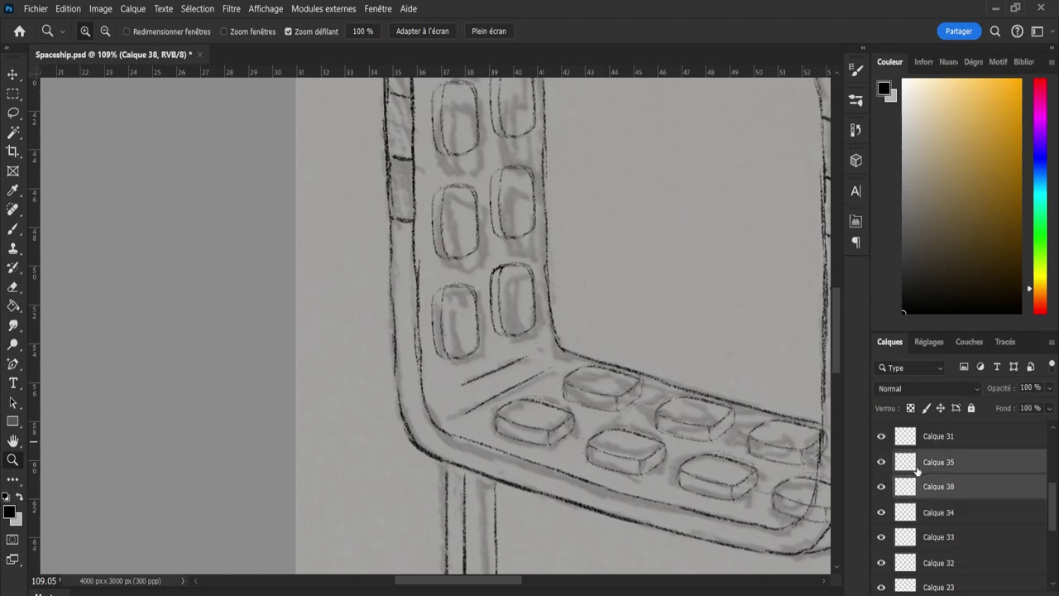
shift+click(917, 470)
key(ctrl+e)
shift+click(928, 494)
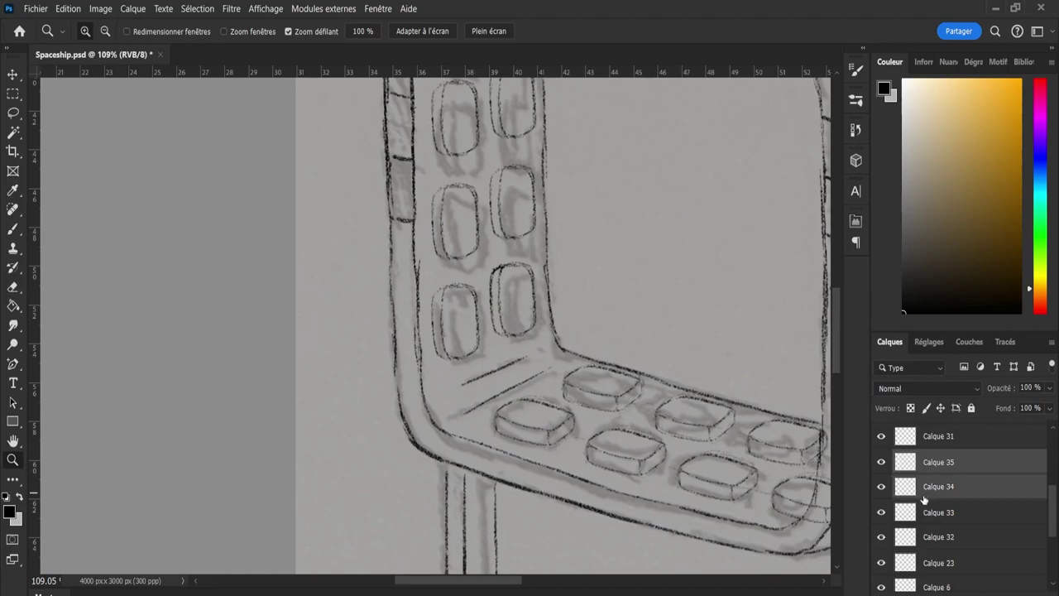
key(ctrl+e)
click(881, 463)
click(881, 463)
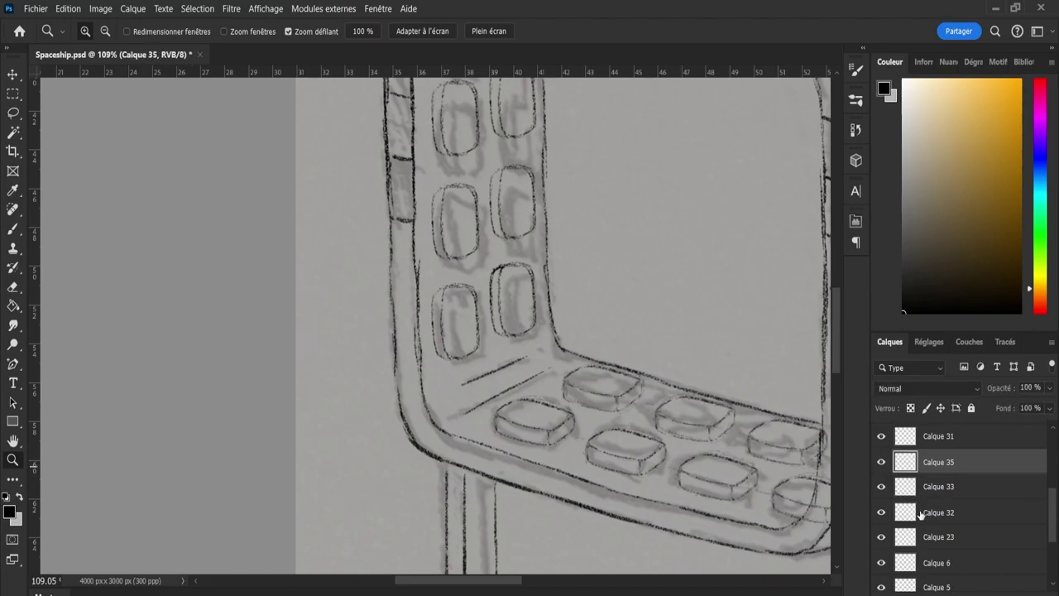
Merge the remaining front-row pad layers Calque 33 and Calque 32 with Calque 35.
click(919, 514)
click(926, 485)
shift+click(929, 472)
shift+click(931, 512)
key(ctrl+e)
Hide the merged pads on Calque 35 and set the opacity of Calque 23 to 100%.
click(881, 465)
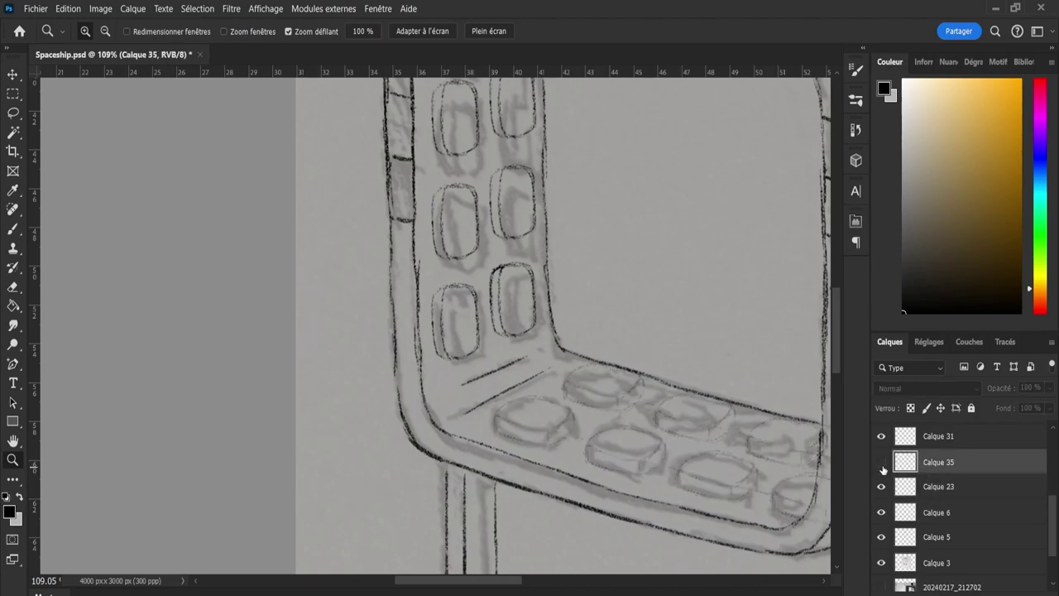
click(882, 467)
click(883, 467)
click(884, 489)
click(881, 487)
click(931, 488)
key(0)
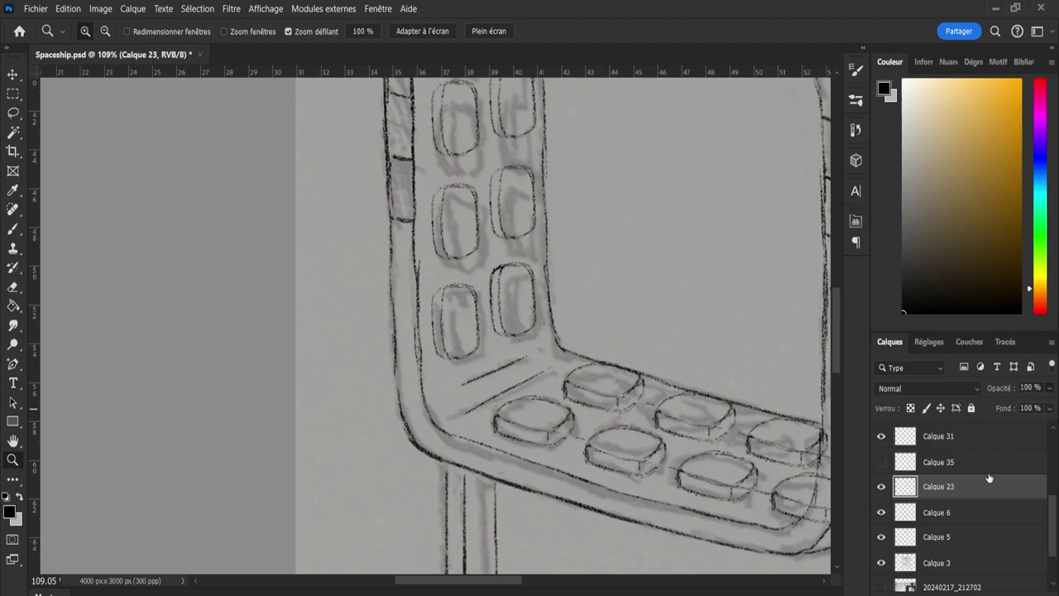
Compare the floor pads on Calque 23 and Calque 35, keeping Calque 35 shown and Calque 23 hidden.
click(881, 488)
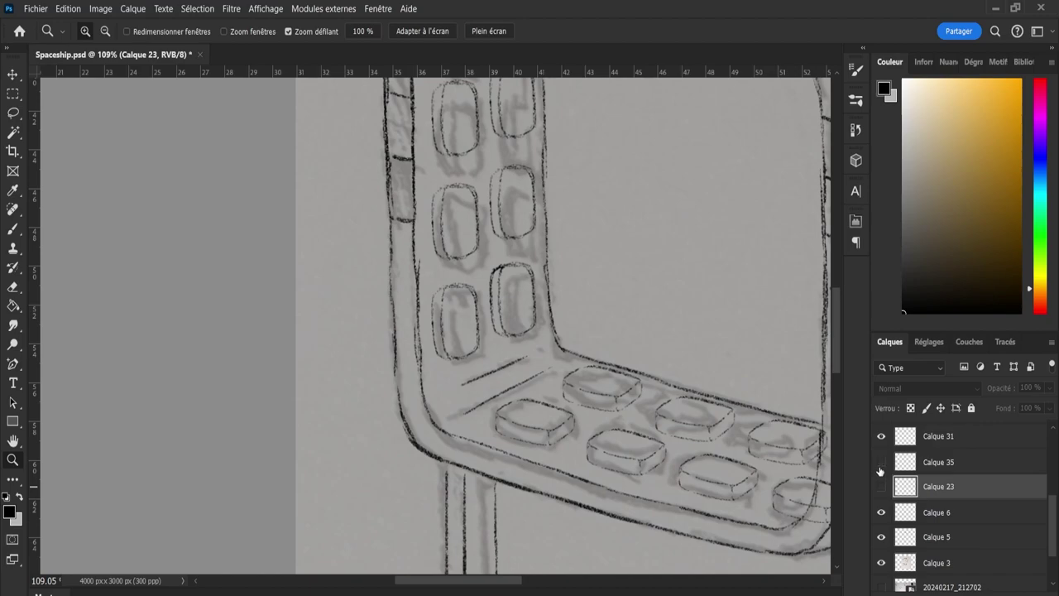
click(881, 485)
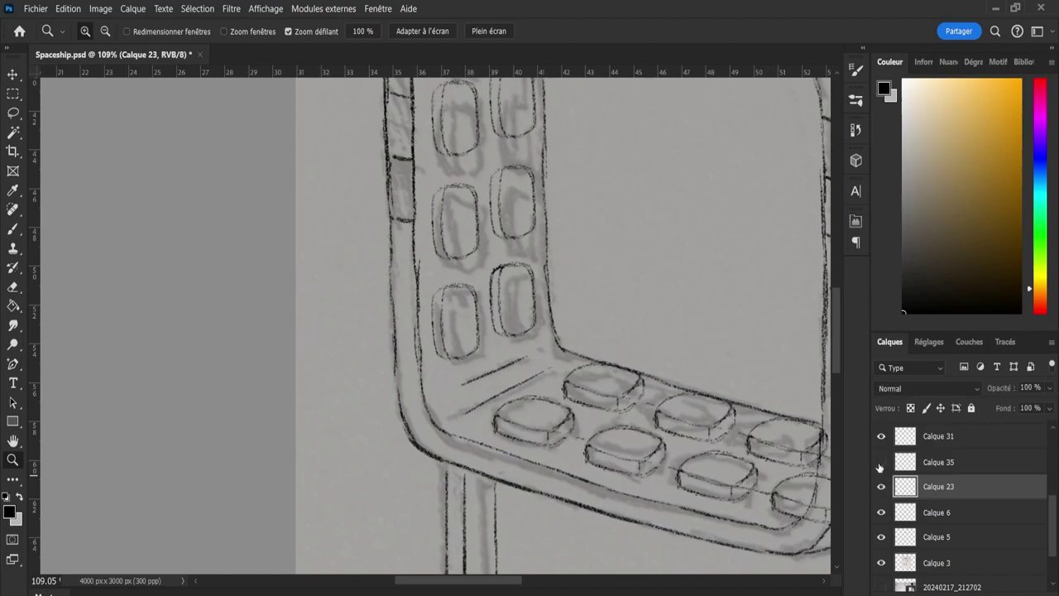
click(881, 464)
click(882, 487)
click(881, 488)
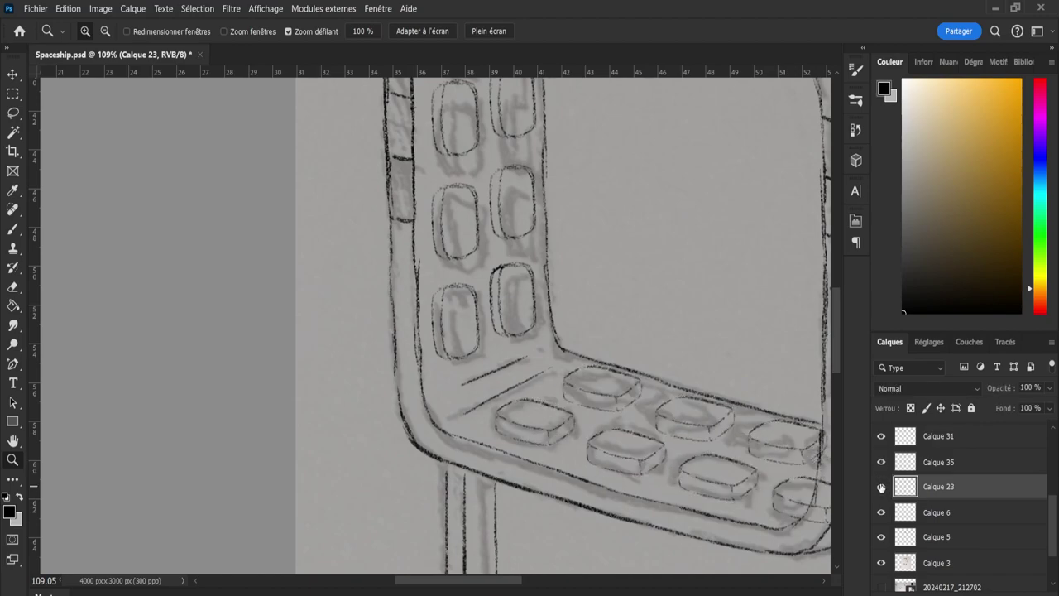
click(880, 462)
click(881, 461)
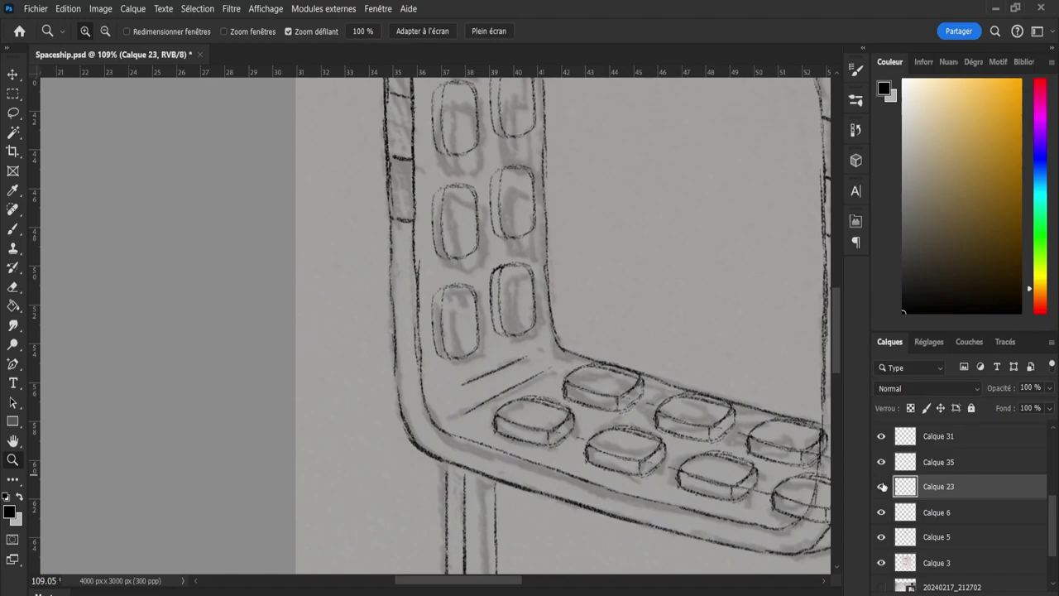
click(881, 488)
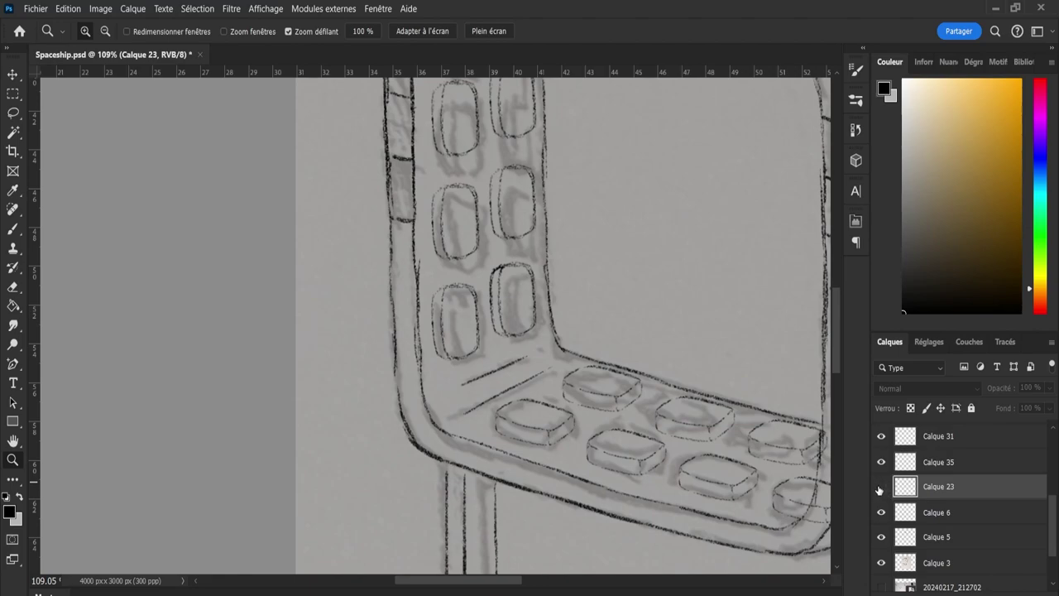
Check the contents of Calque 35 and Calque 31 by toggling their visibility, and select Calque 31.
drag(603, 502, 543, 499)
scroll(632, 515, up, 3)
scroll(616, 512, up, 3)
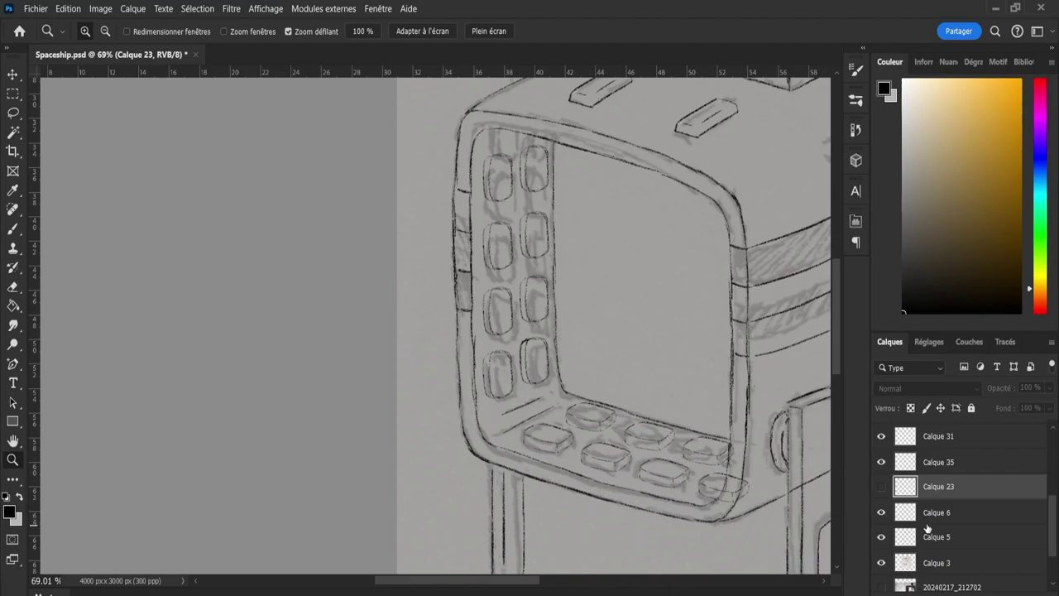
click(899, 465)
click(878, 465)
click(880, 465)
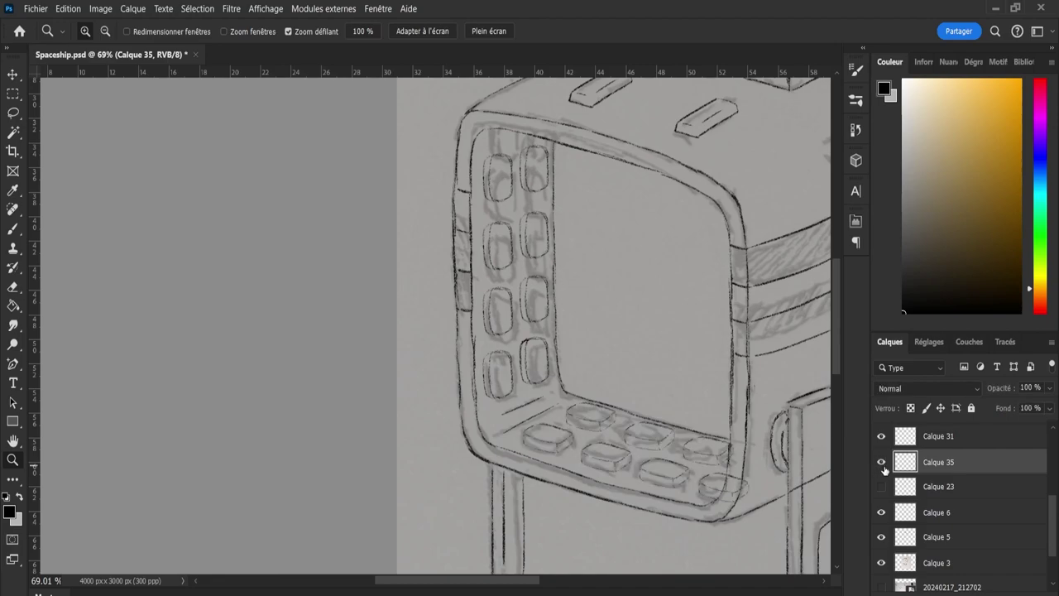
click(881, 438)
click(880, 438)
click(906, 444)
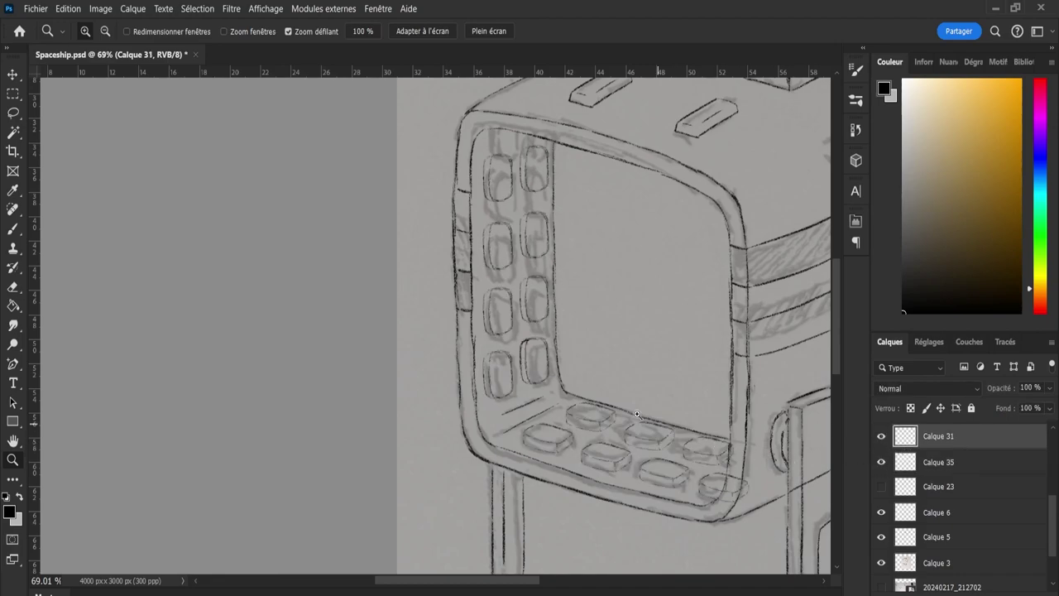
Show the whole spaceship and hide the original faded sketch on Calque 3.
drag(584, 332, 561, 361)
drag(529, 592, 562, 585)
drag(511, 453, 497, 453)
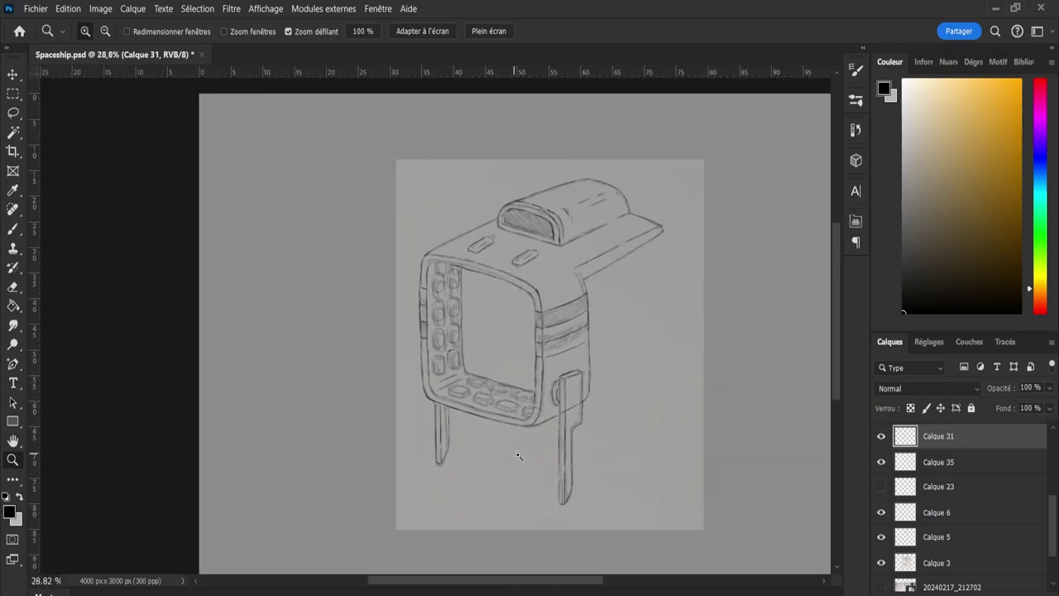
drag(1048, 514, 1041, 573)
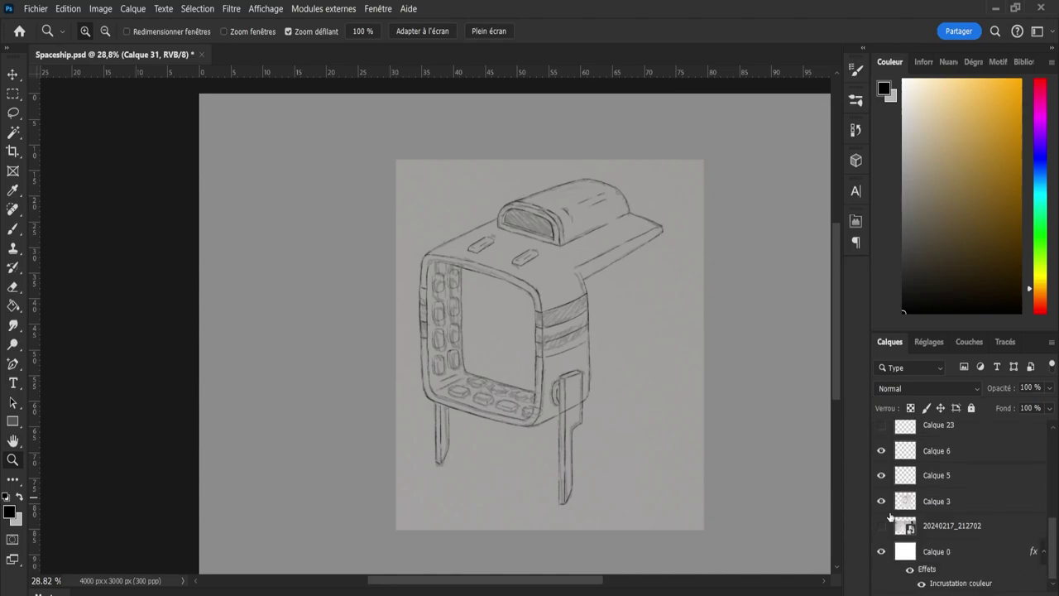
click(883, 509)
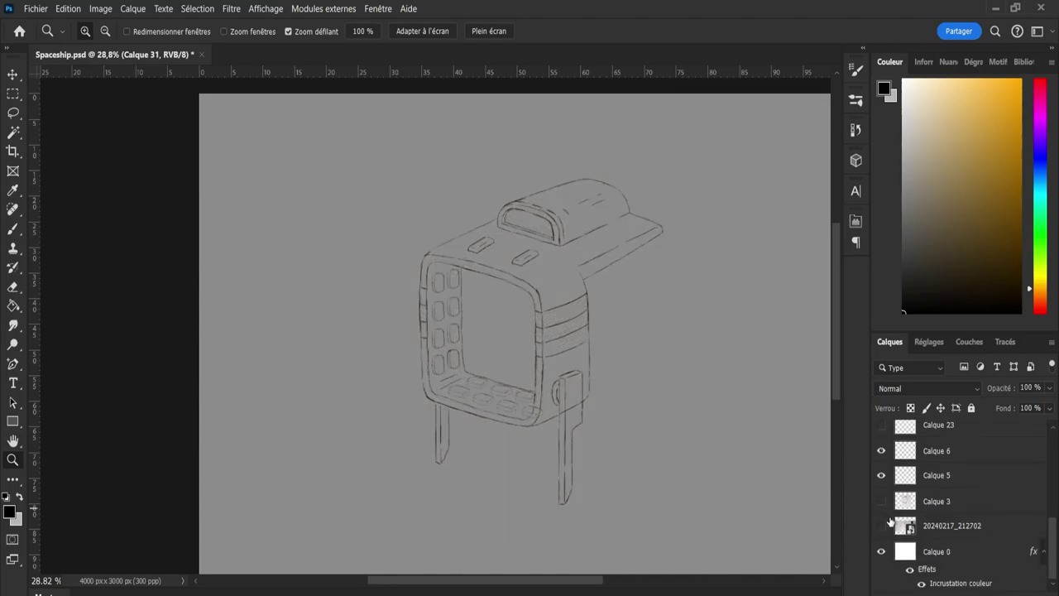
Erase the parts of the floor pads on Calque 35 that overlap the spaceship's front frame.
scroll(993, 513, up, 4)
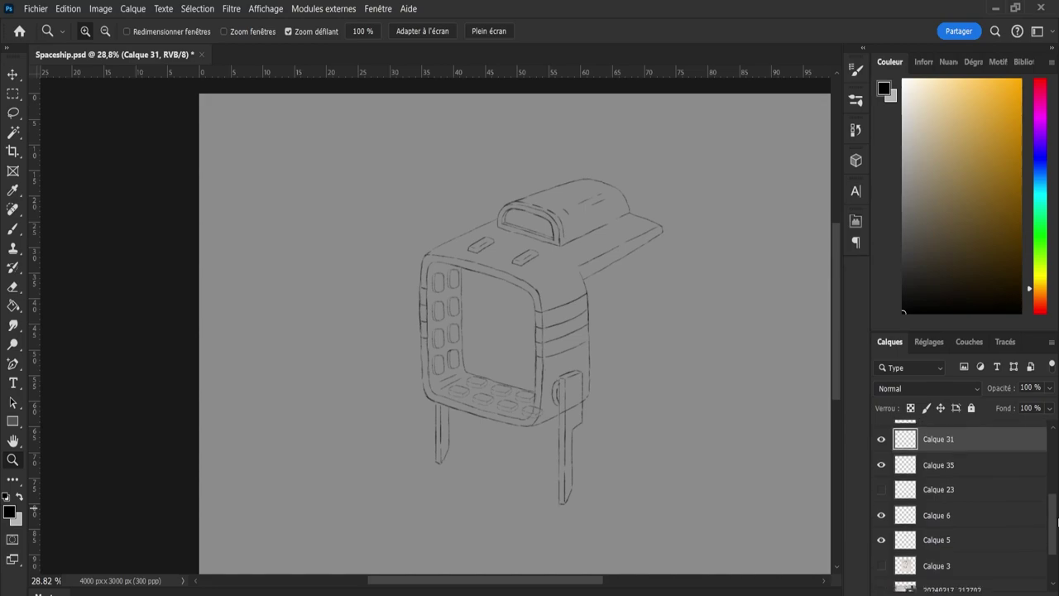
click(881, 475)
click(881, 474)
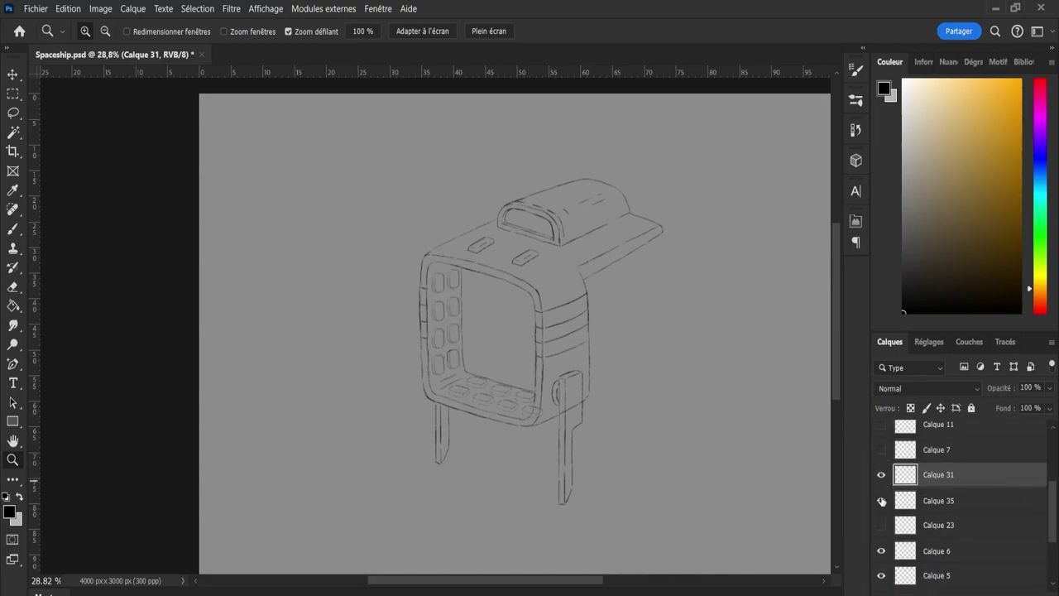
click(881, 501)
click(882, 502)
click(921, 509)
drag(494, 456, 546, 456)
key(e)
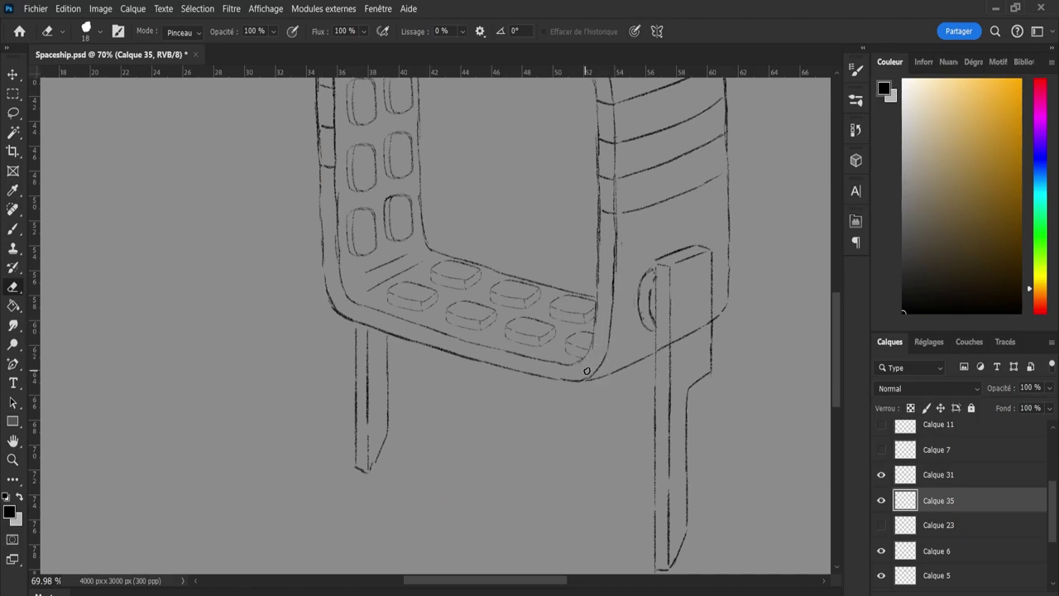
Review the full line art, check which lines Calque 6 and Calque 5 hold, and select Calque 5.
key(z)
drag(587, 371, 568, 383)
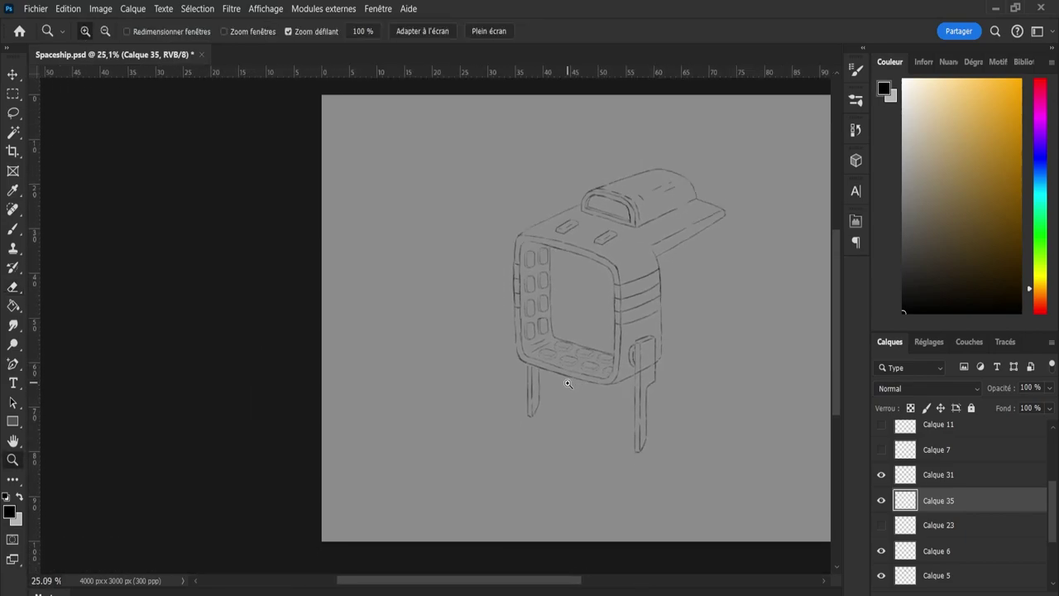
drag(688, 378, 701, 388)
drag(546, 584, 567, 584)
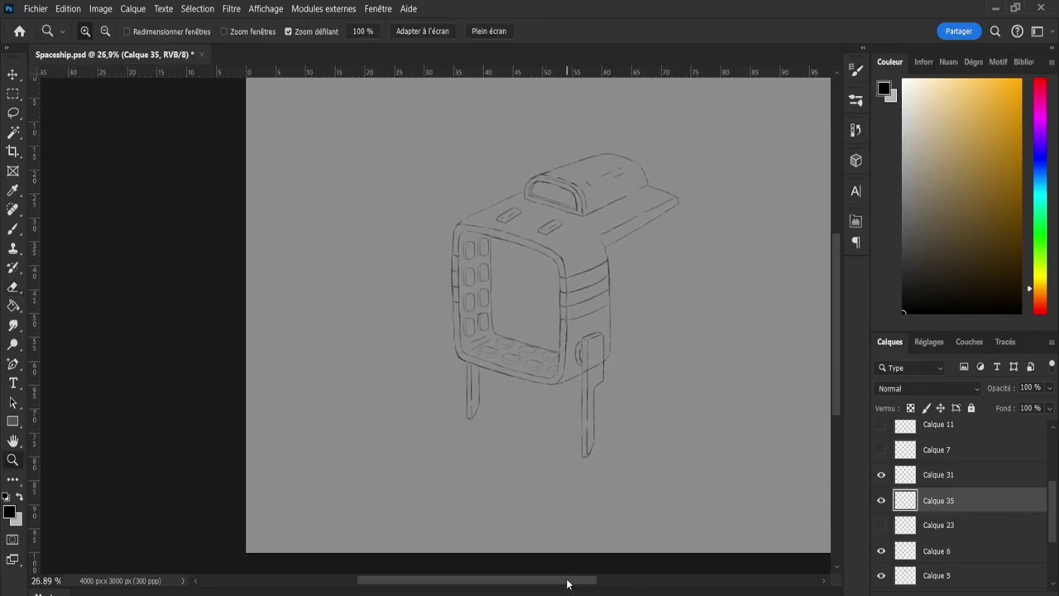
drag(533, 326, 584, 350)
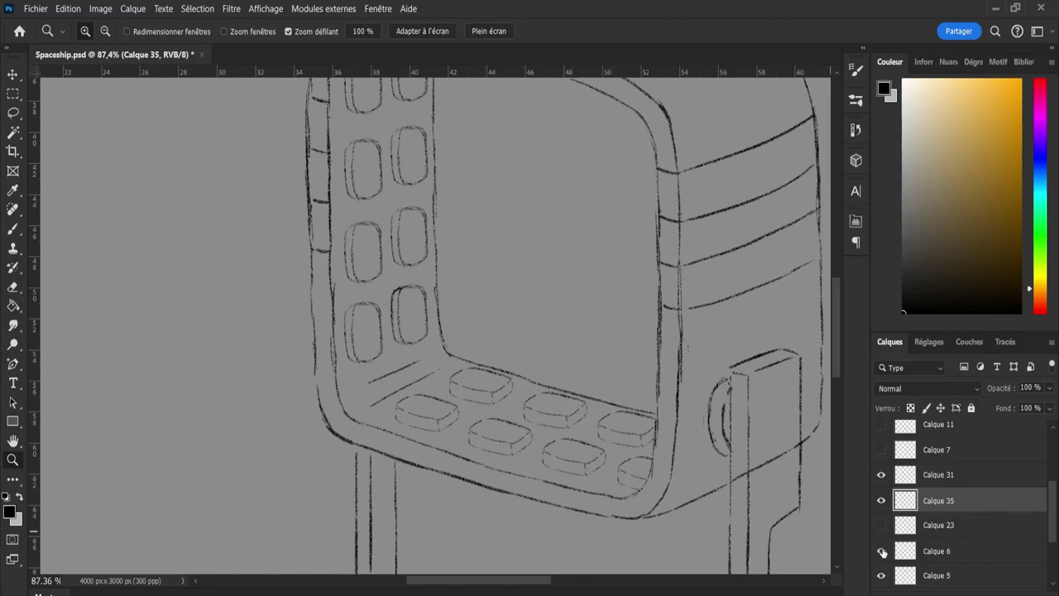
click(882, 551)
click(882, 550)
click(882, 576)
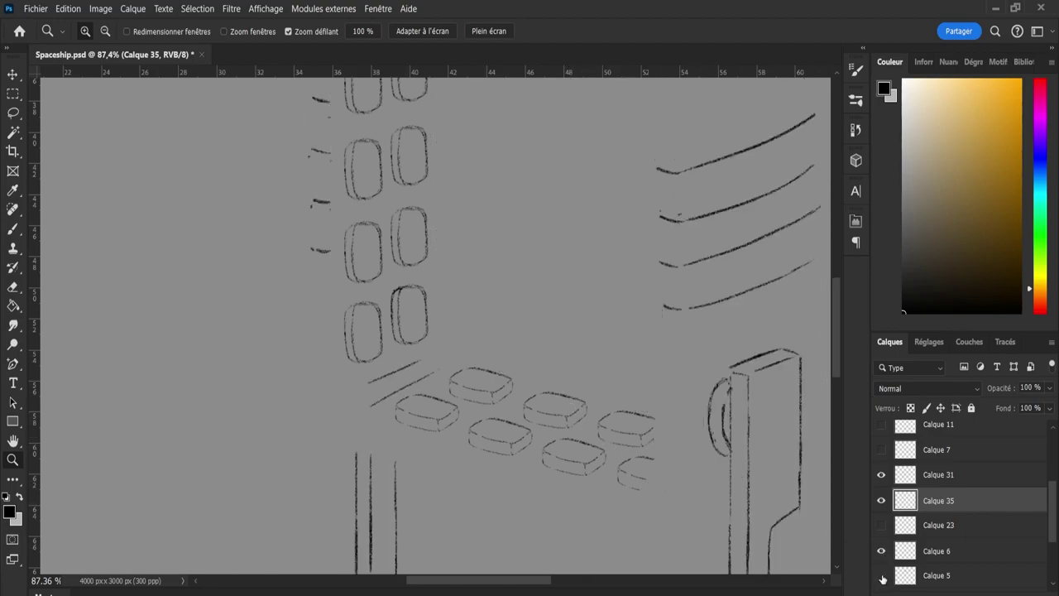
click(882, 576)
click(910, 584)
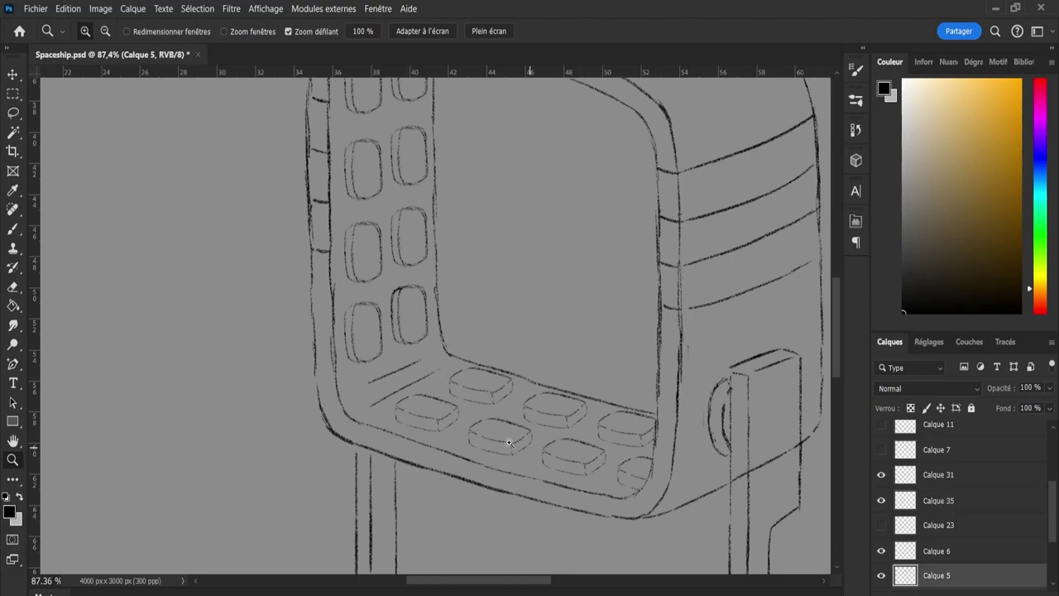
Select the opening's left and bottom inner edge lines on Calque 5 with the Lasso, adding the missed upper part of the vertical edge.
key(l)
mouse_move(437, 349)
mouse_down()
mouse_move(421, 102)
mouse_move(458, 124)
mouse_move(476, 301)
mouse_move(495, 343)
mouse_move(581, 373)
mouse_move(654, 408)
mouse_move(655, 419)
mouse_move(553, 424)
mouse_move(450, 382)
mouse_move(425, 354)
mouse_up()
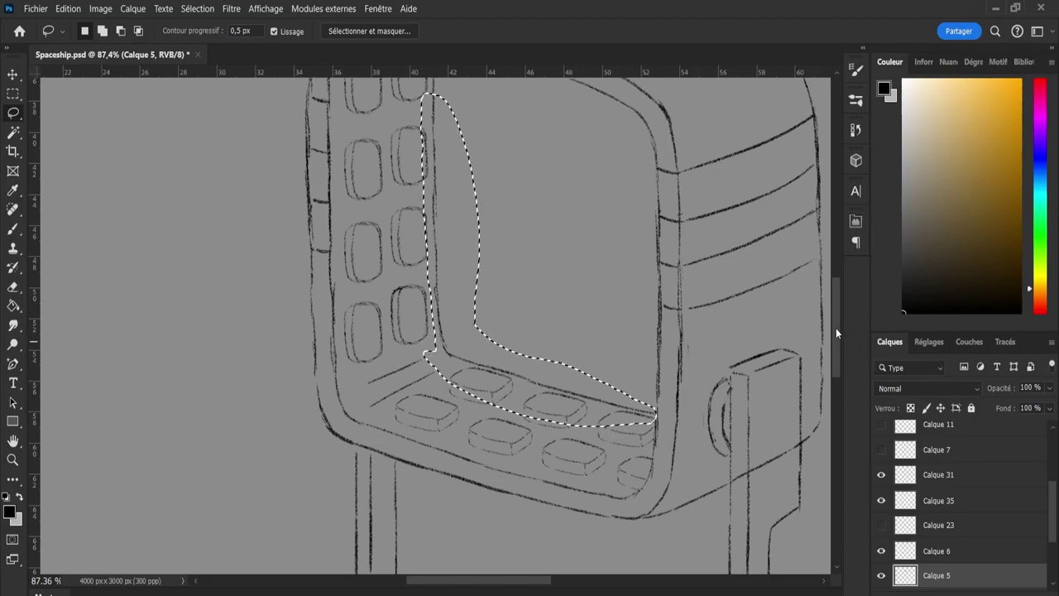
drag(836, 327, 826, 306)
key(shift)
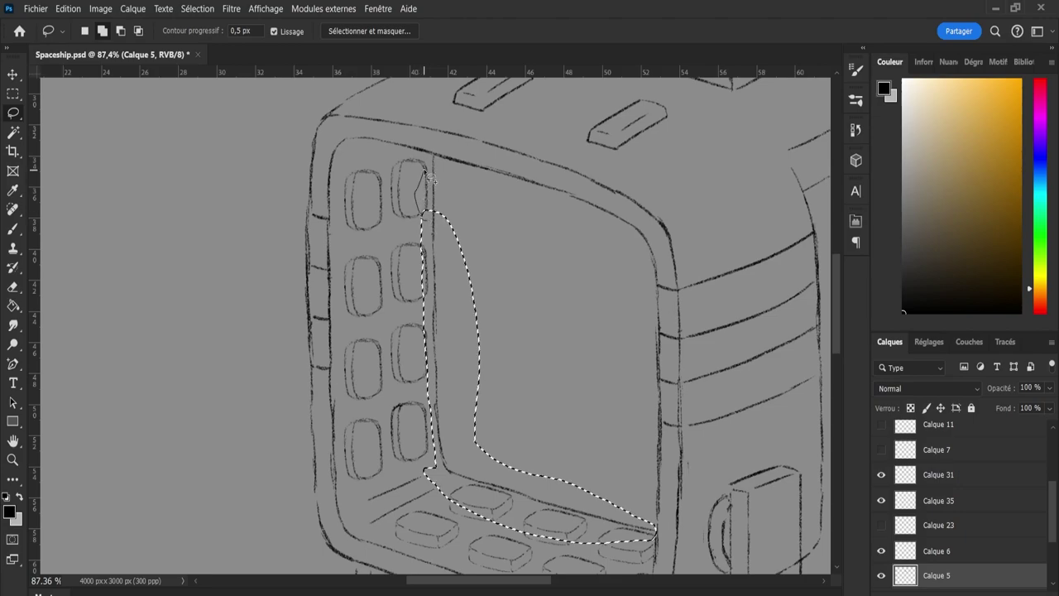
drag(438, 157, 469, 268)
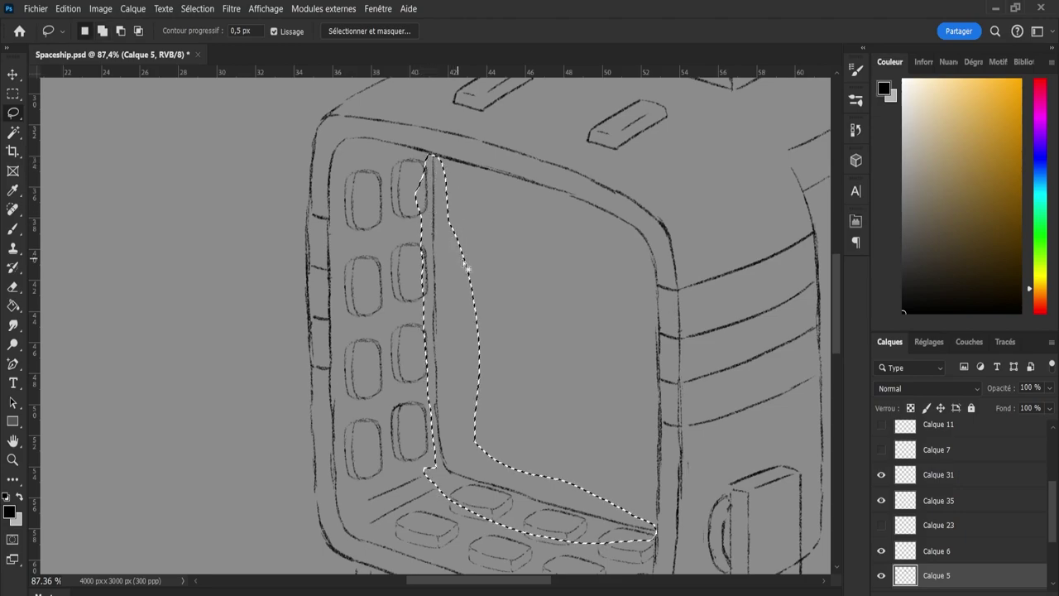
Nudge the selected inner edges slightly up and right with Free Transform to X 1863,50, Y 1385,00, and deselect.
key(ctrl+t)
key(Up)
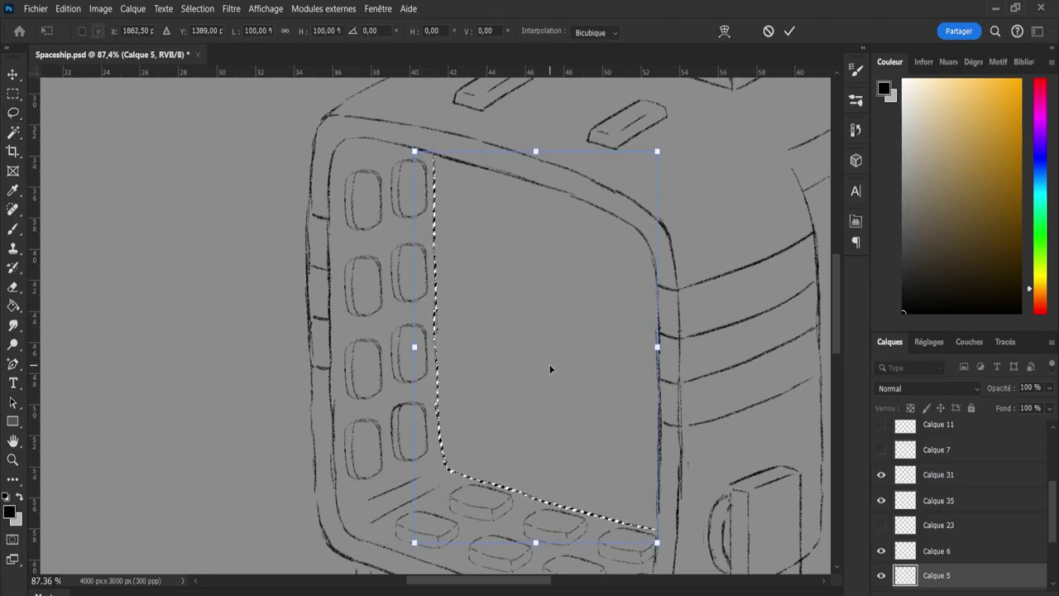
key(Right)
key(Right)
key(Up)
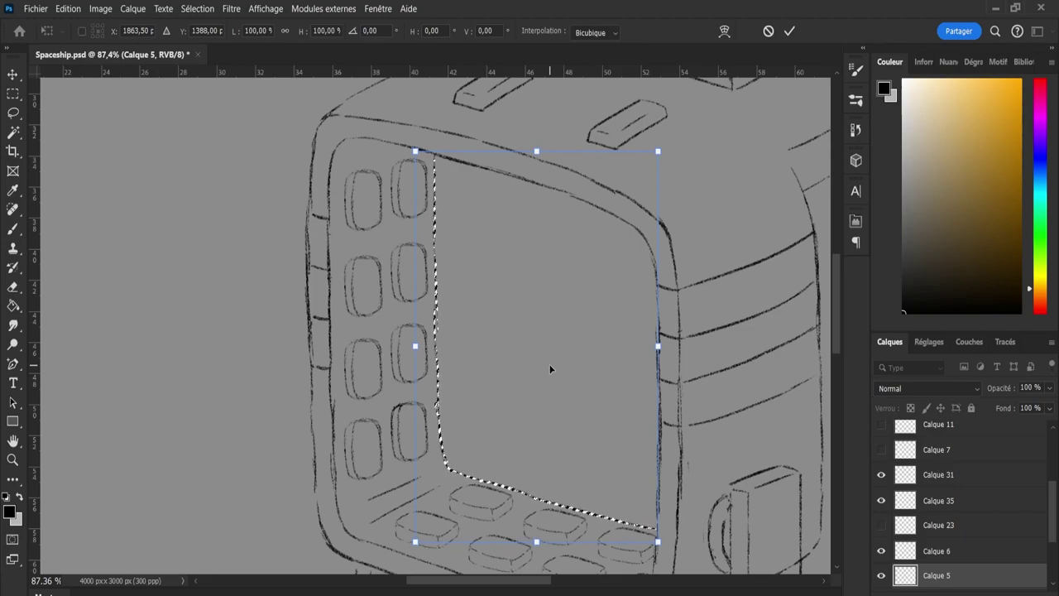
key(Right)
key(Up)
key(Up)
key(Right)
key(Right)
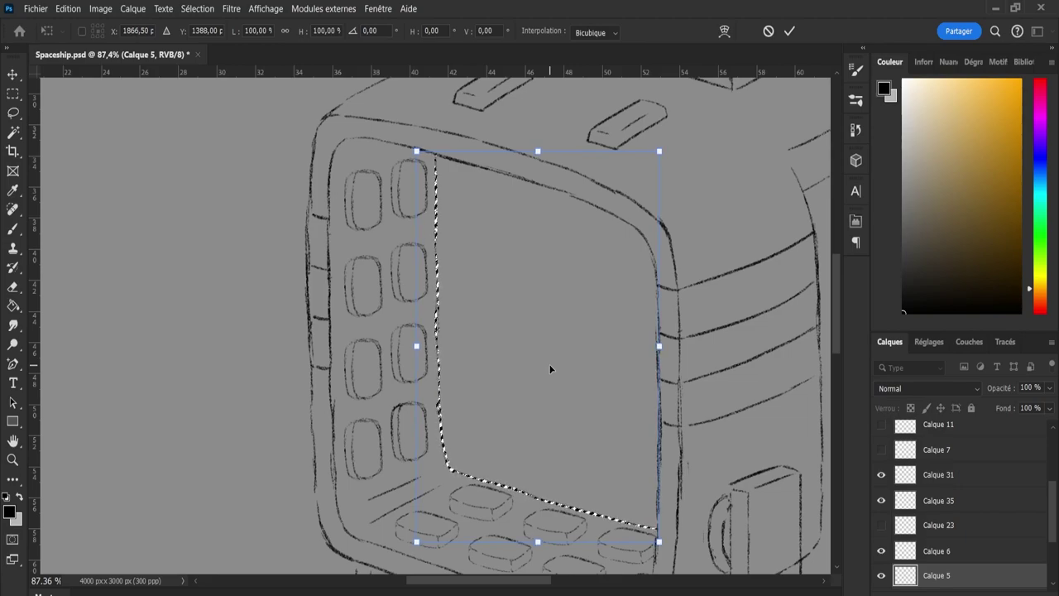
key(Up)
key(Left)
key(Left)
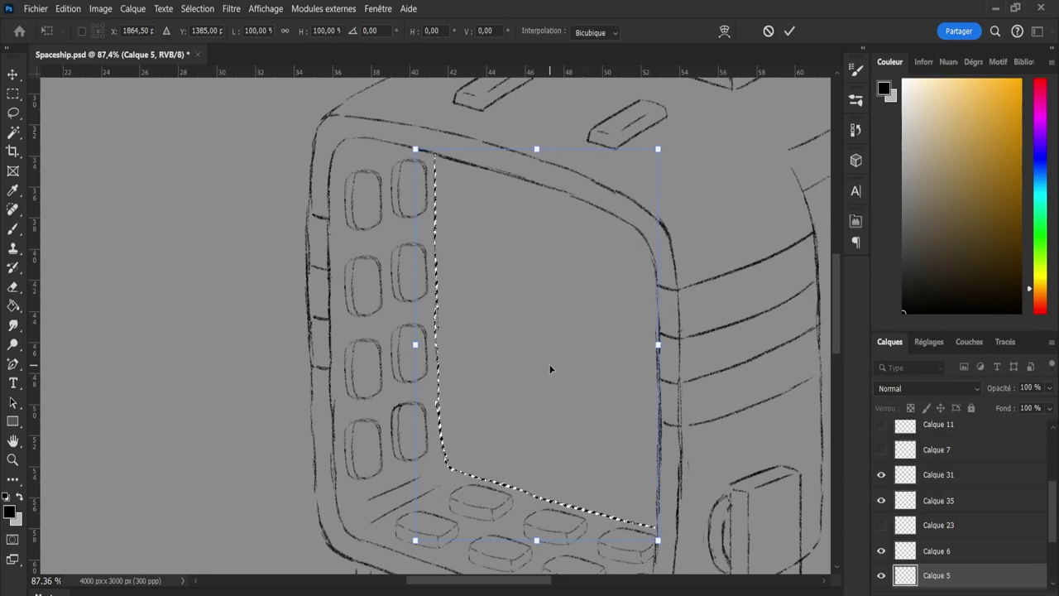
key(Left)
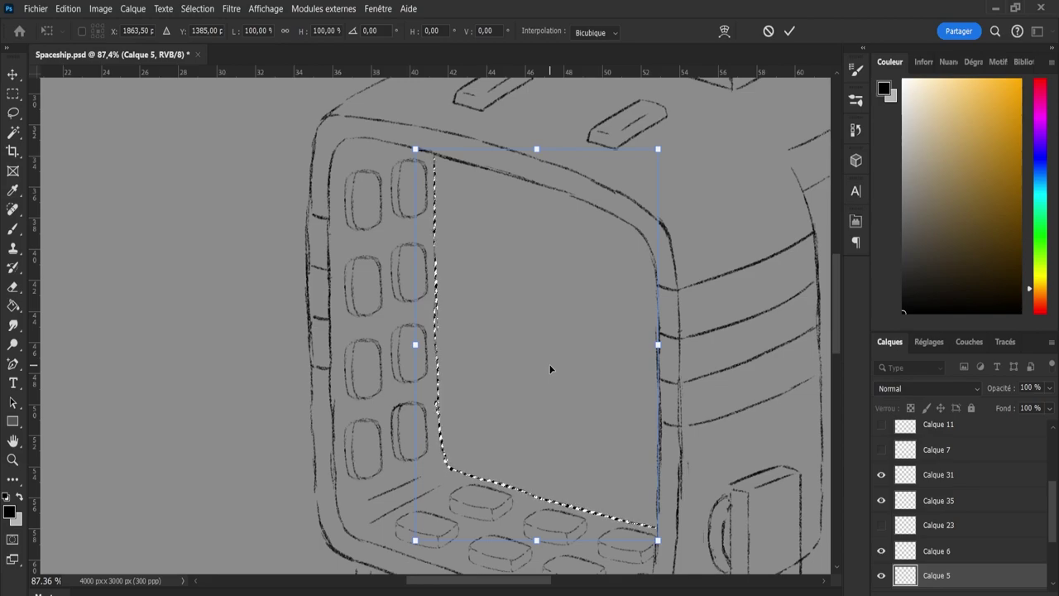
key(Return)
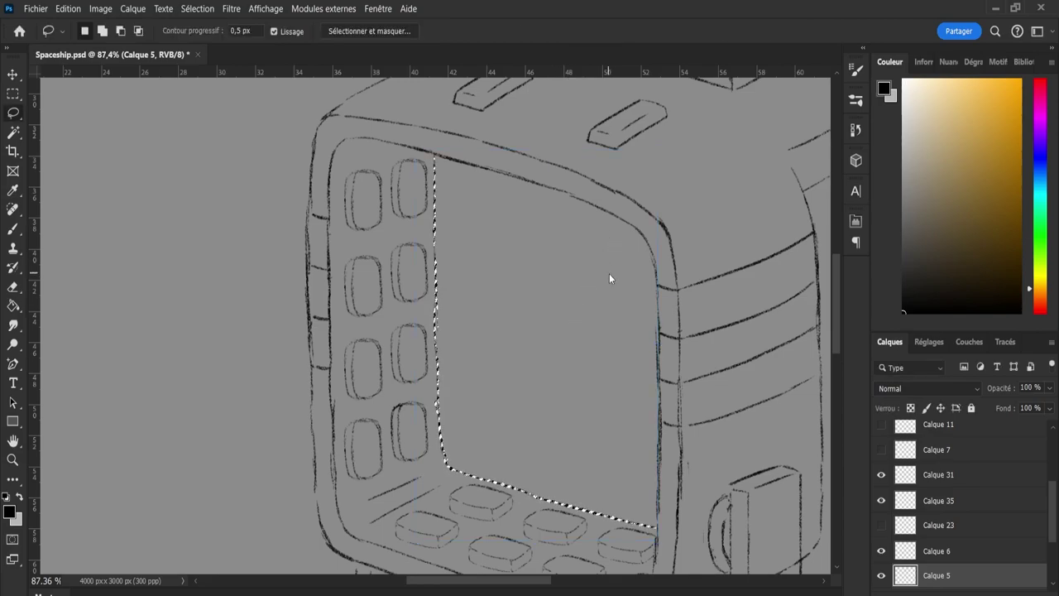
key(ctrl+d)
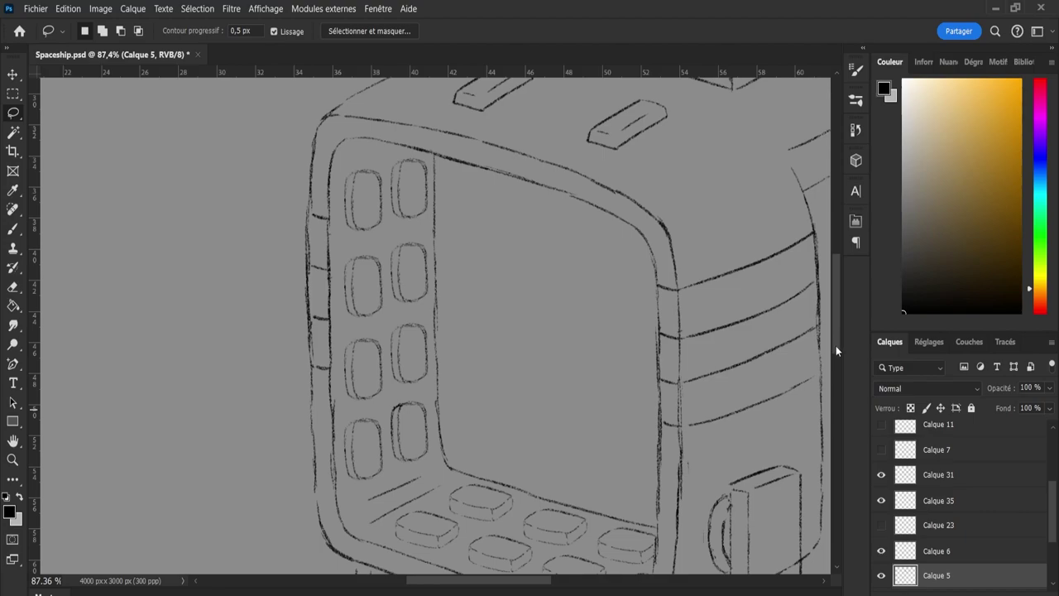
Lasso the two diagonal lines at the floor's inner left corner, check which layer holds them, and select Calque 6.
drag(835, 340, 835, 354)
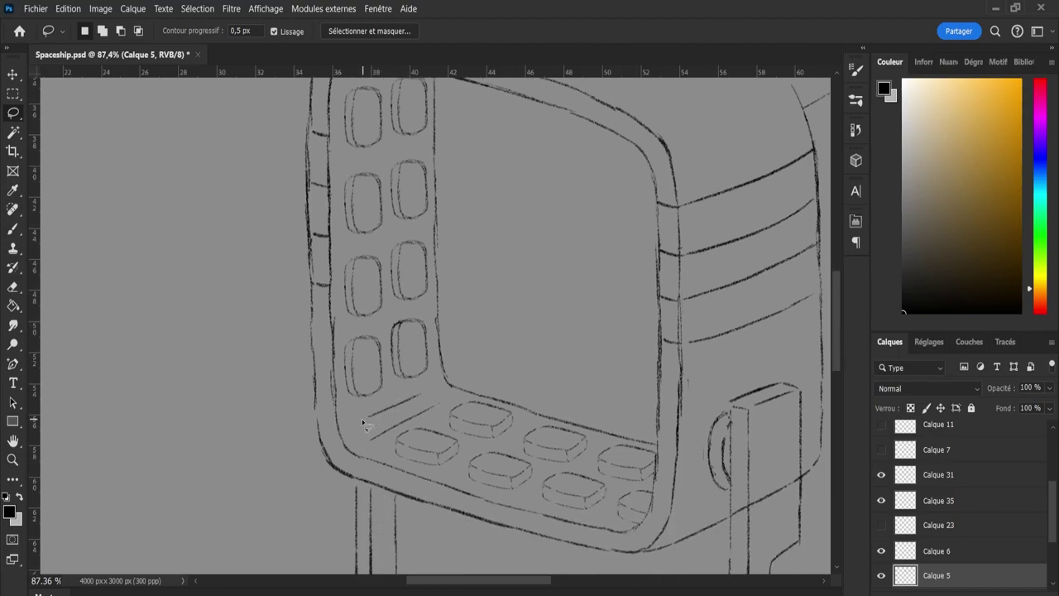
mouse_move(362, 423)
mouse_down()
mouse_move(417, 391)
mouse_move(442, 401)
mouse_move(444, 413)
mouse_move(389, 443)
mouse_move(372, 443)
mouse_move(358, 422)
mouse_up()
click(881, 552)
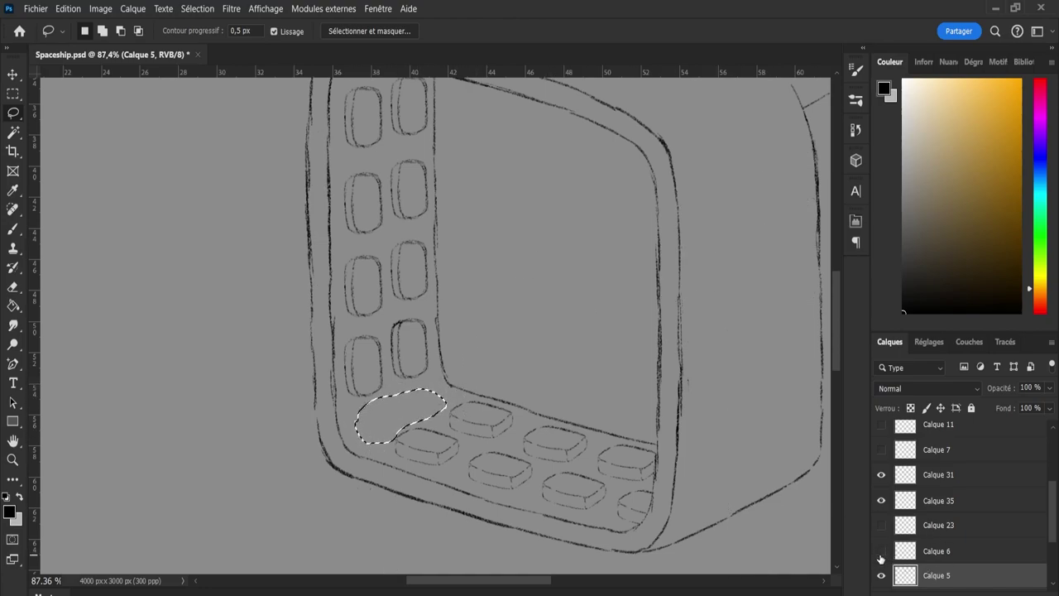
click(882, 552)
click(915, 560)
Try to stretch the two diagonal floor lines on Calque 6 and tilt them counter-clockwise, and undo the transform.
key(ctrl+t)
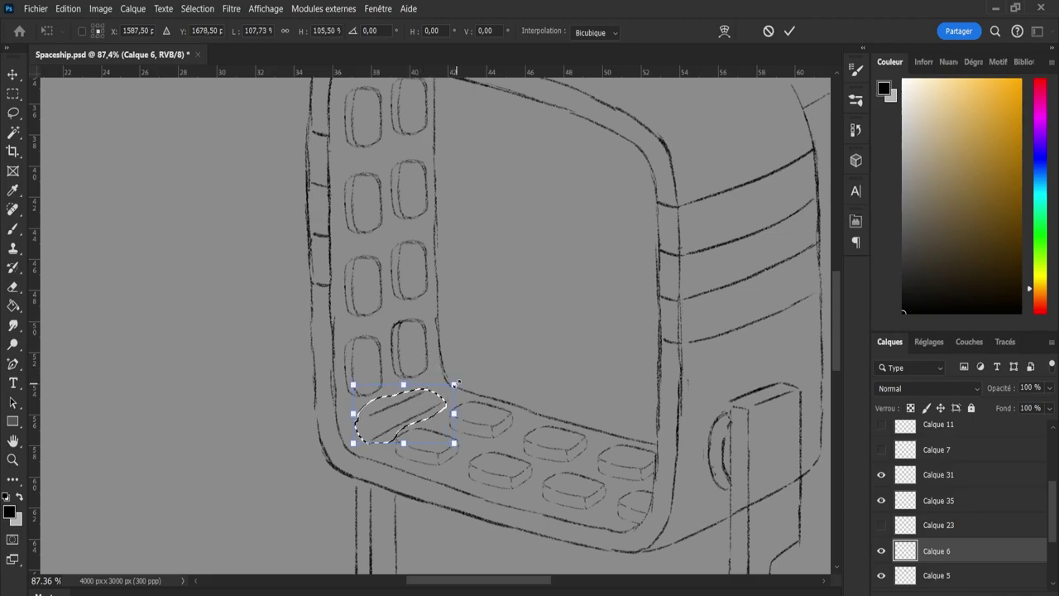
drag(447, 386, 460, 381)
drag(410, 442, 409, 437)
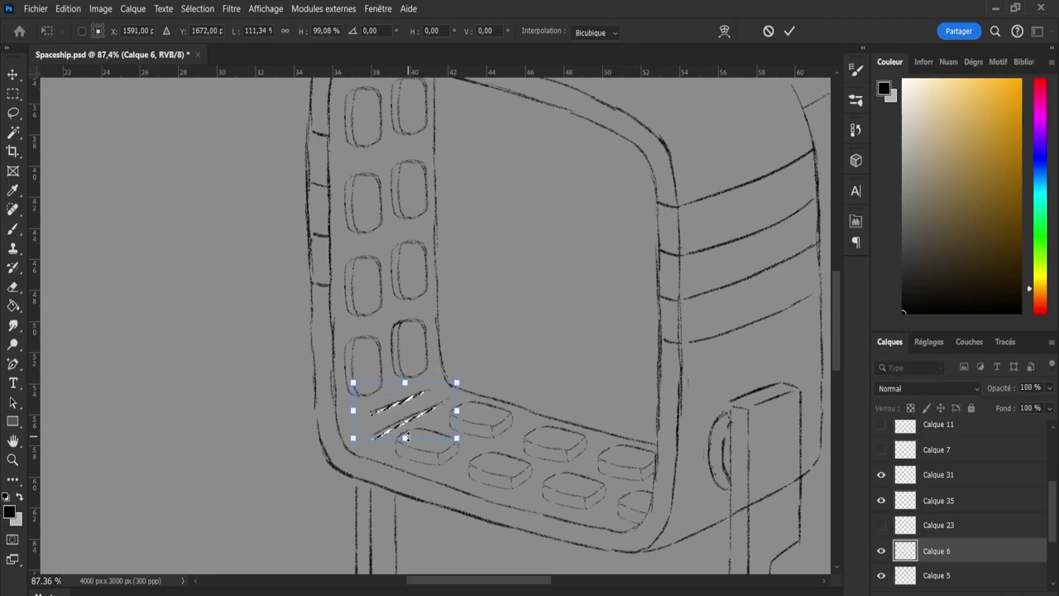
drag(489, 389, 485, 386)
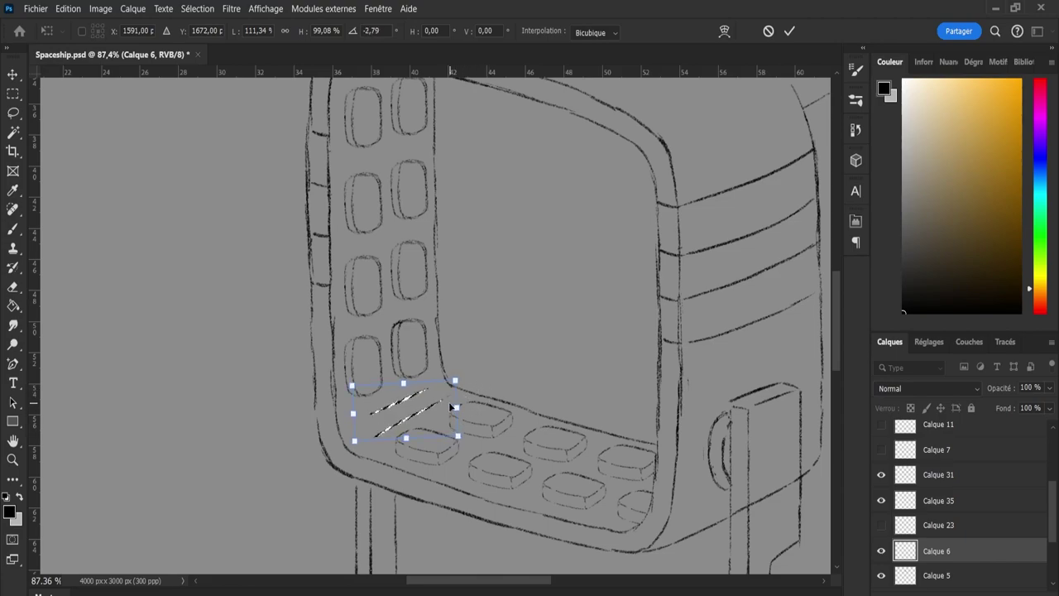
drag(419, 409, 418, 413)
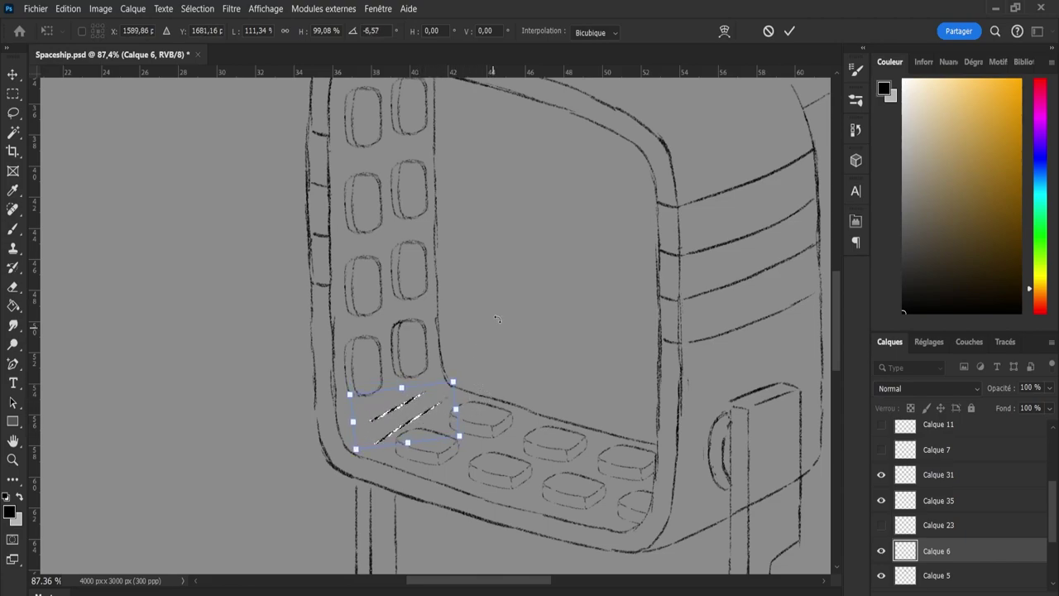
key(Return)
key(l)
key(ctrl+z)
key(ctrl+z)
key(ctrl+z)
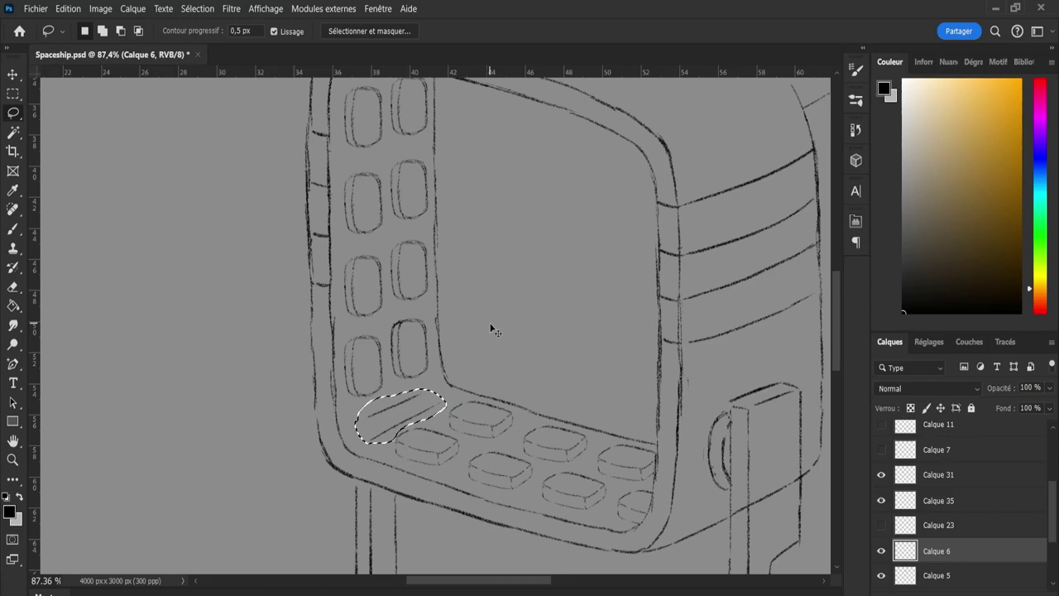
key(ctrl+z)
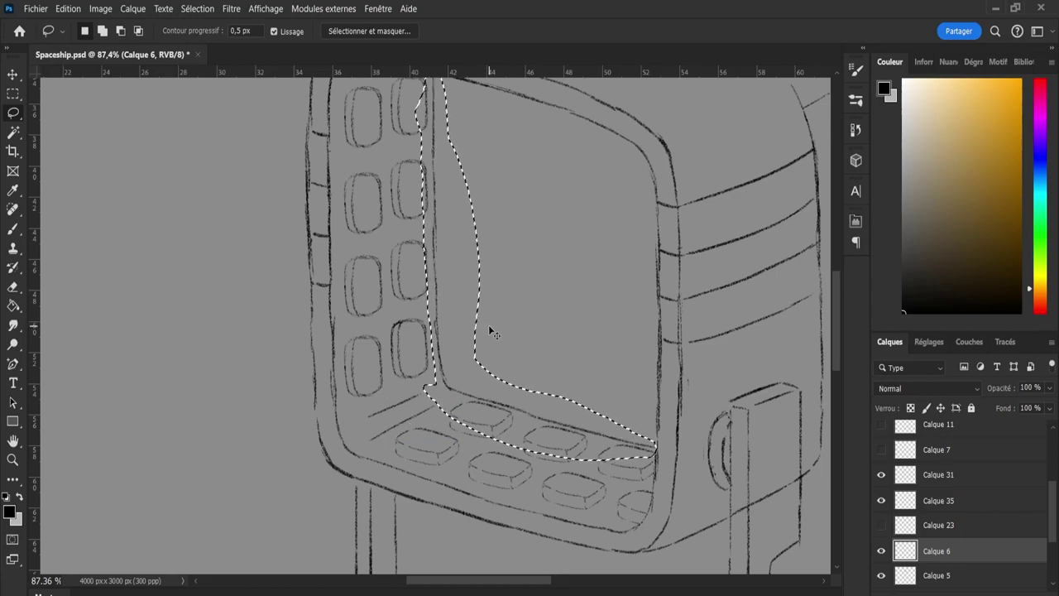
key(ctrl+shift+z)
key(ctrl+d)
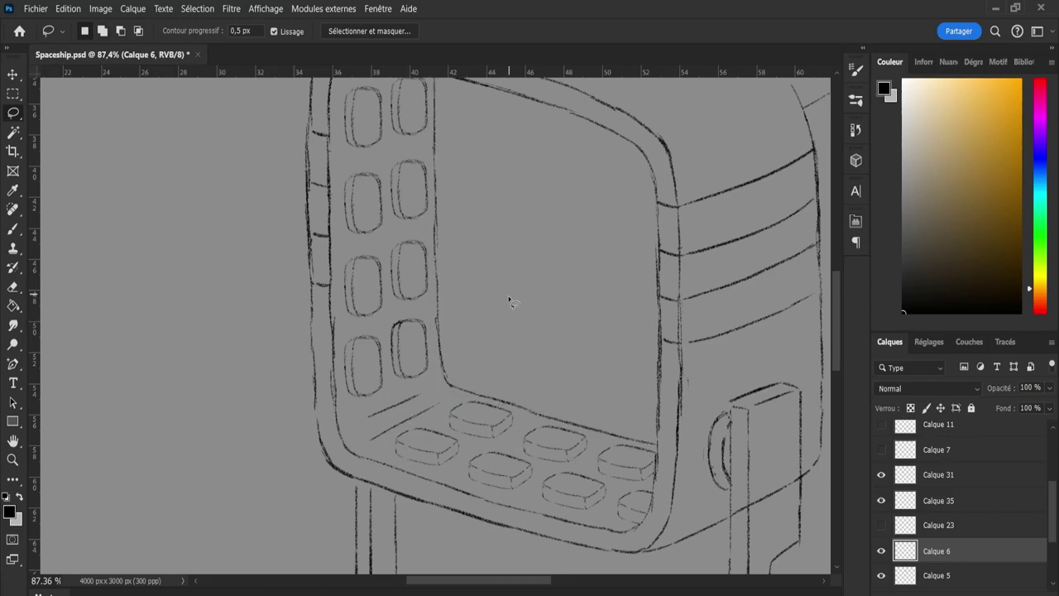
Lasso the upper diagonal floor line on Calque 6, shift it toward the front frame with a -2,49° rotation, and deselect.
key(b)
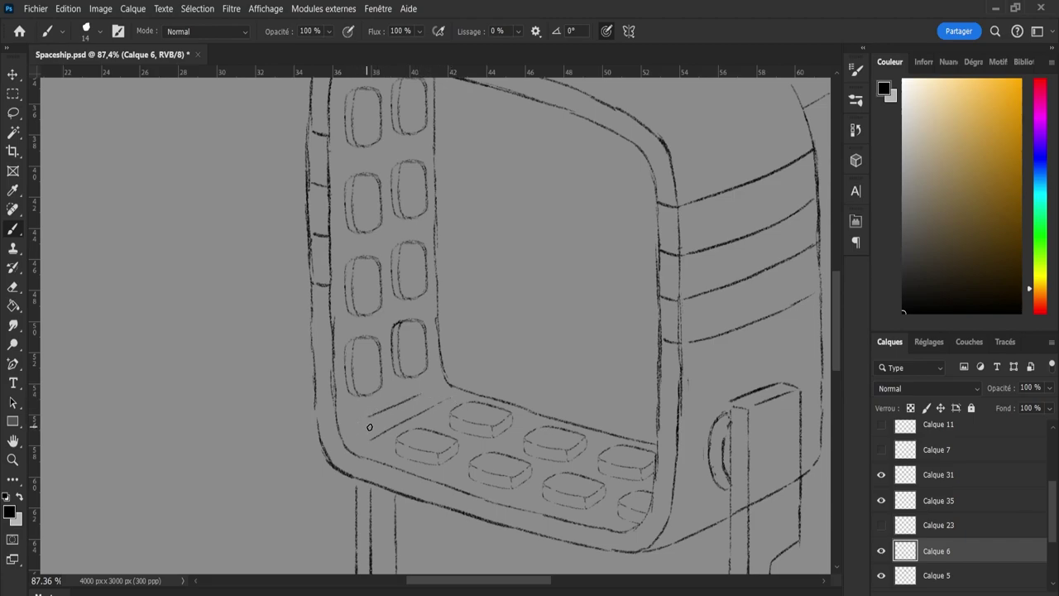
key(l)
mouse_move(362, 418)
mouse_down()
mouse_move(425, 392)
mouse_move(391, 422)
mouse_move(385, 413)
mouse_move(418, 408)
mouse_move(445, 386)
mouse_up()
key(ctrl+t)
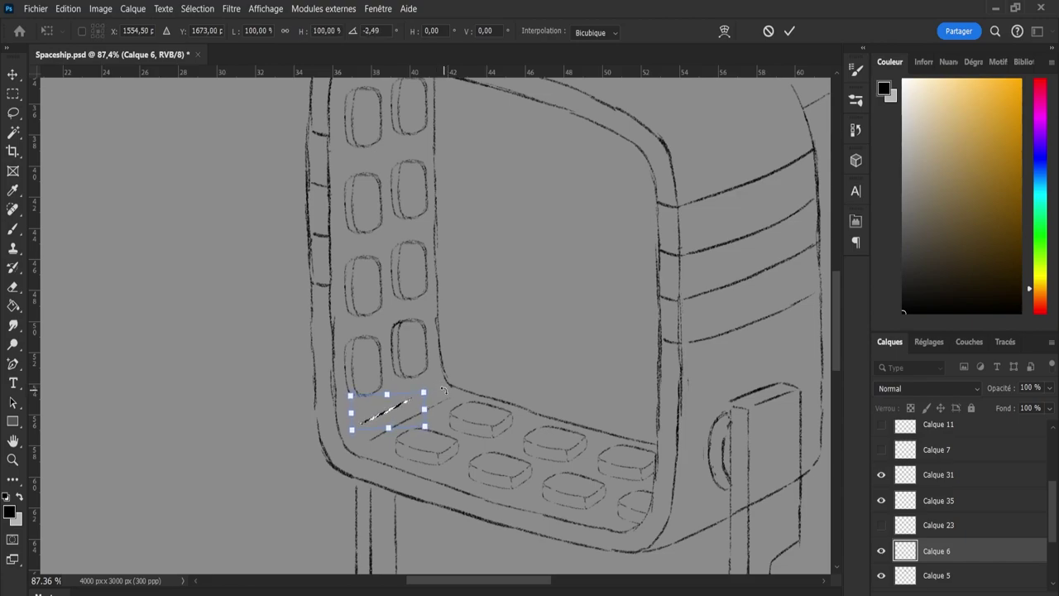
key(l)
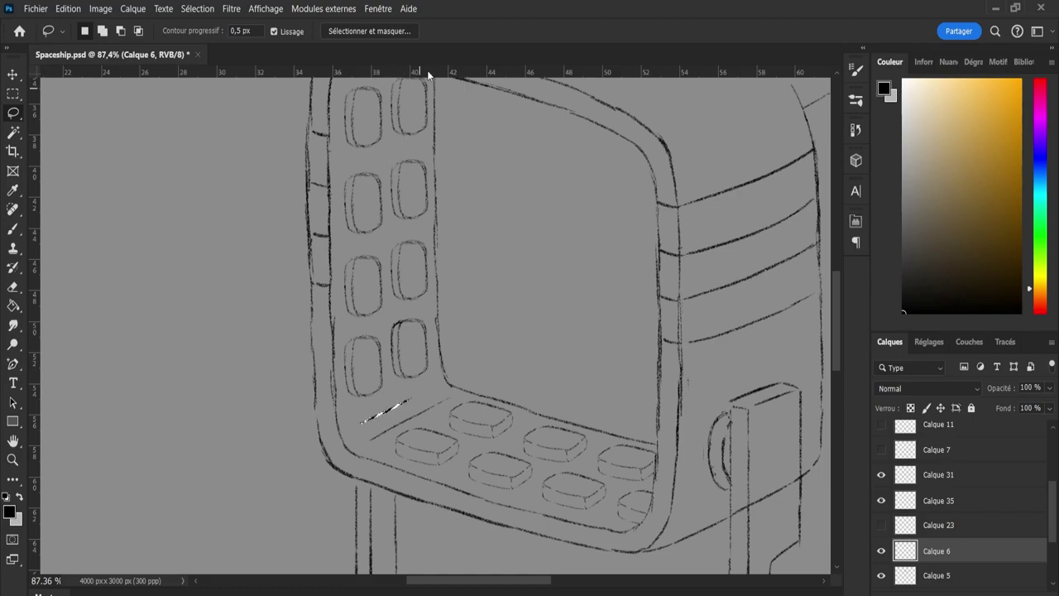
key(ctrl+d)
Extend the upper diagonal line to the opening's inner corner with the brush and soften it with the eraser.
key(b)
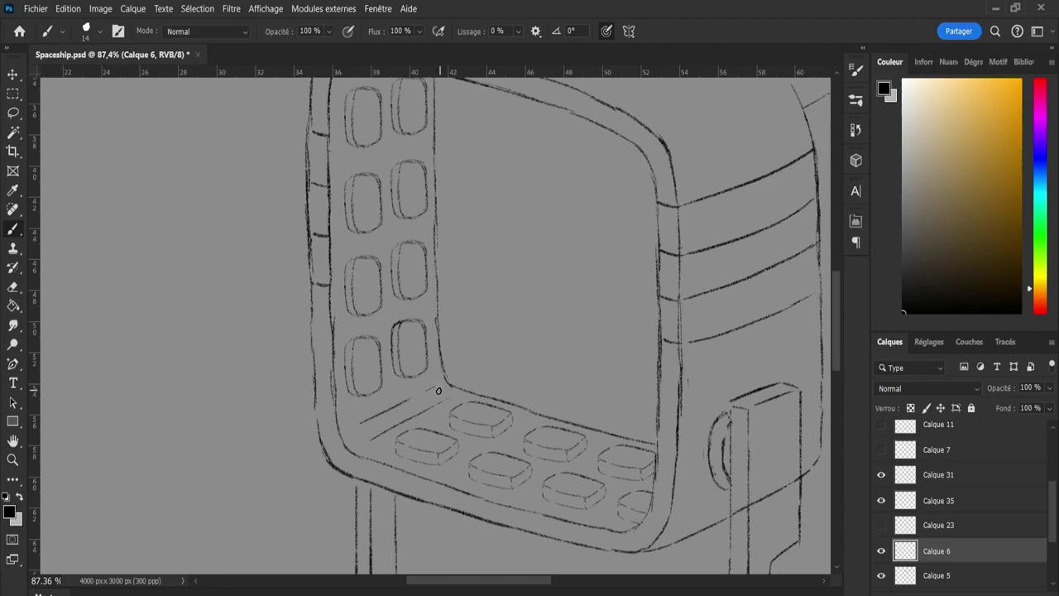
key(e)
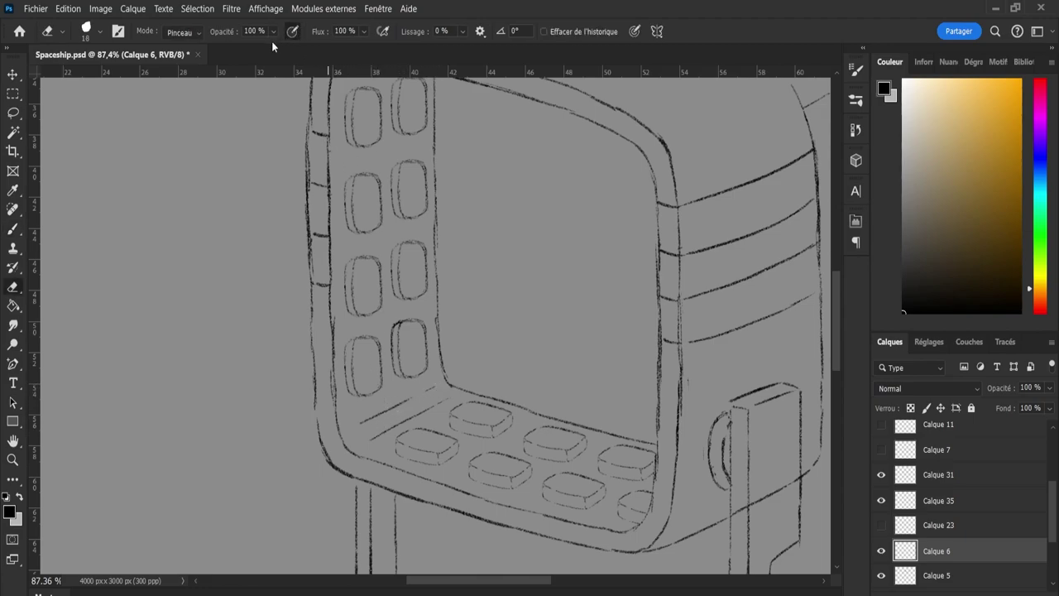
alt+right_click(398, 409)
Extend the front left leg's vertical lines up to the spaceship's frame with the brush on Calque 6.
key(z)
mouse_move(539, 378)
mouse_down()
mouse_move(537, 348)
mouse_move(488, 507)
mouse_move(534, 492)
mouse_up()
key(b)
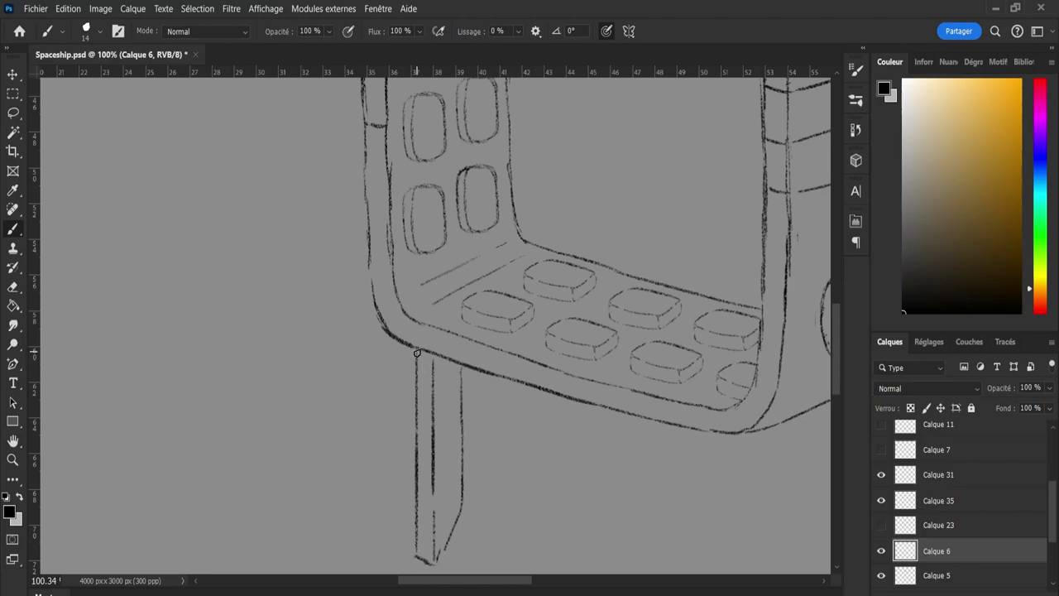
key(z)
drag(502, 422, 444, 419)
drag(487, 502, 531, 504)
key(b)
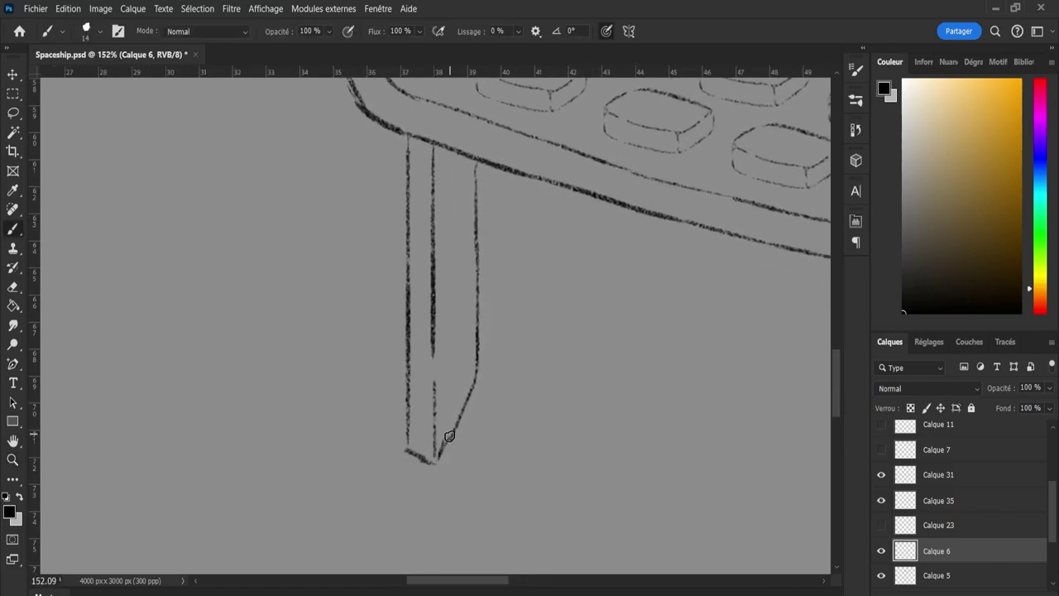
Clean up the stray marks at the left leg's pointed tip on Calque 6 with the small eraser, and save the file.
key(e)
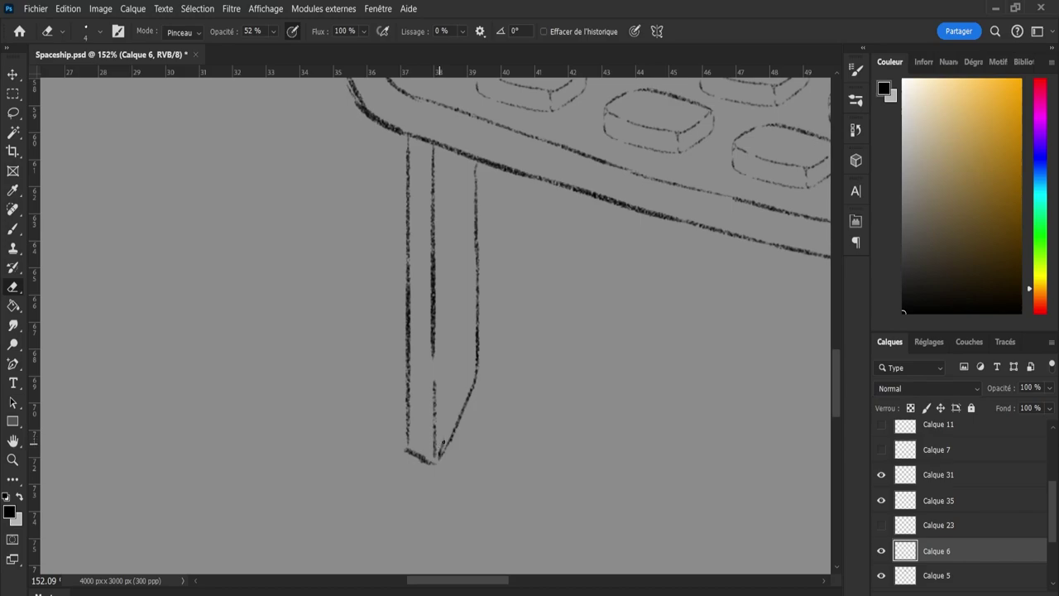
click(899, 579)
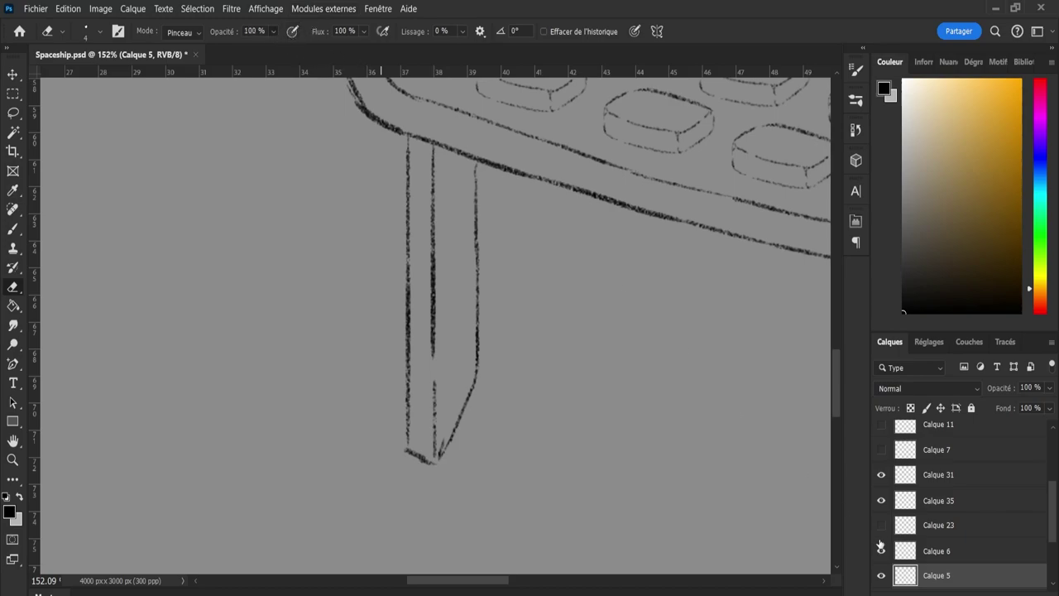
click(900, 552)
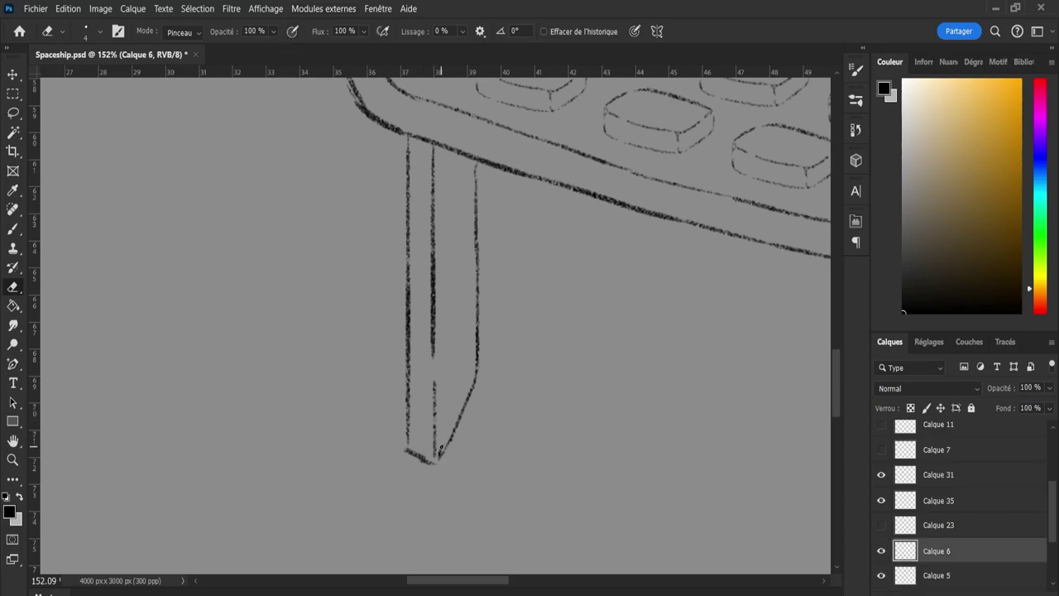
key(z)
mouse_move(458, 447)
mouse_down()
mouse_move(449, 473)
mouse_move(398, 479)
mouse_up()
click(401, 477)
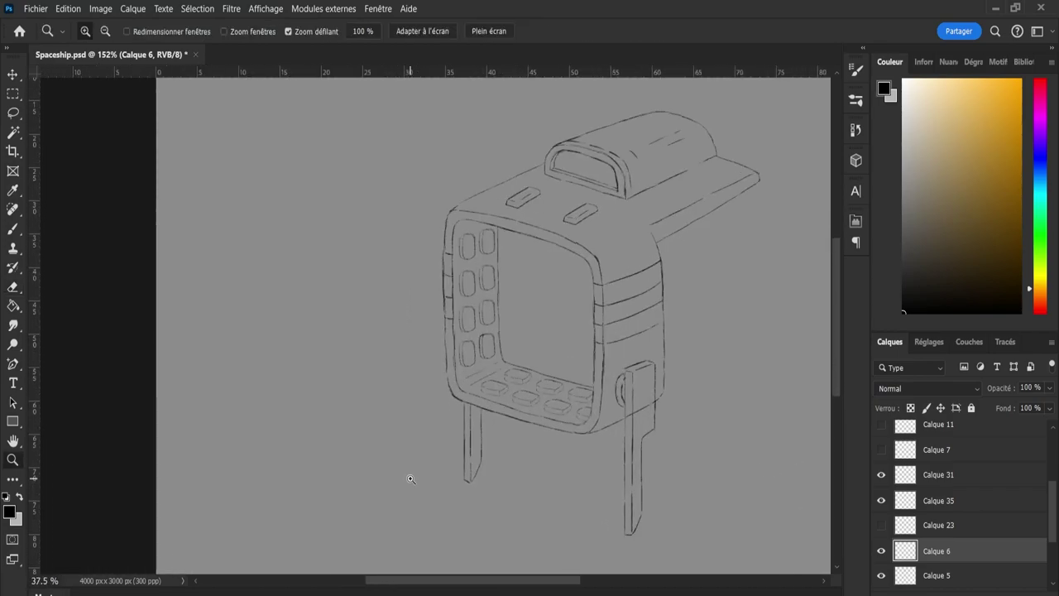
key(ctrl+s)
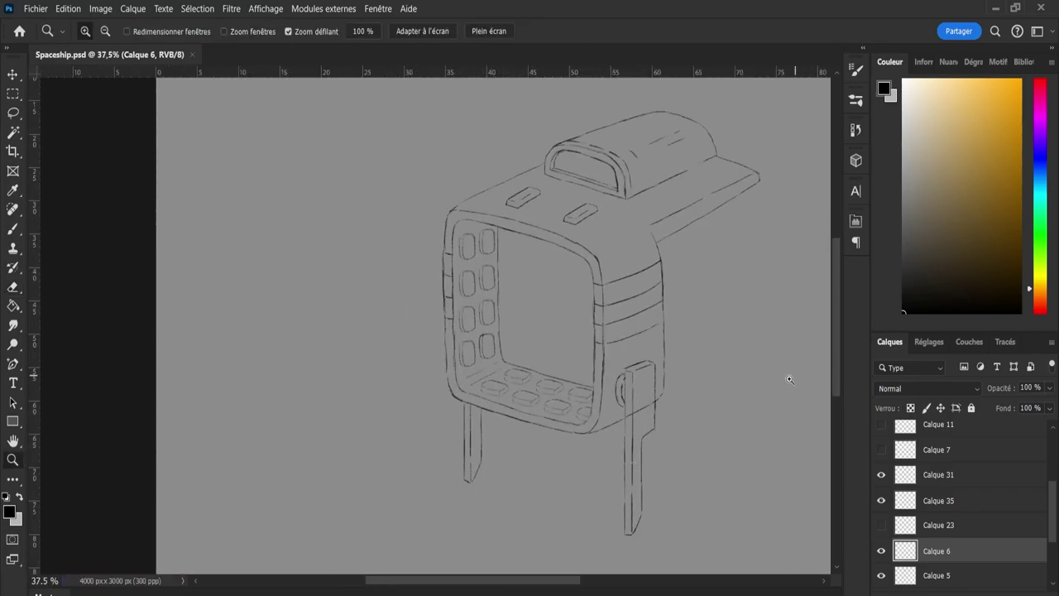
Toggle Calque 6 and Calque 5 off and on against the whole spaceship drawing to check what each contains.
drag(836, 359, 836, 377)
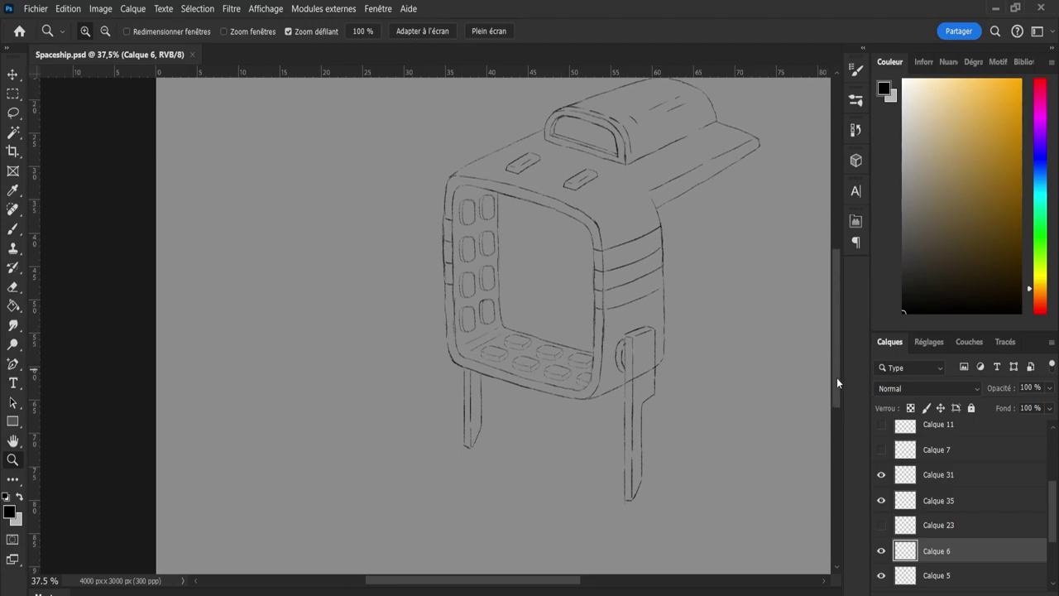
click(883, 552)
click(881, 552)
drag(753, 369, 729, 368)
drag(447, 586, 489, 583)
drag(646, 484, 627, 483)
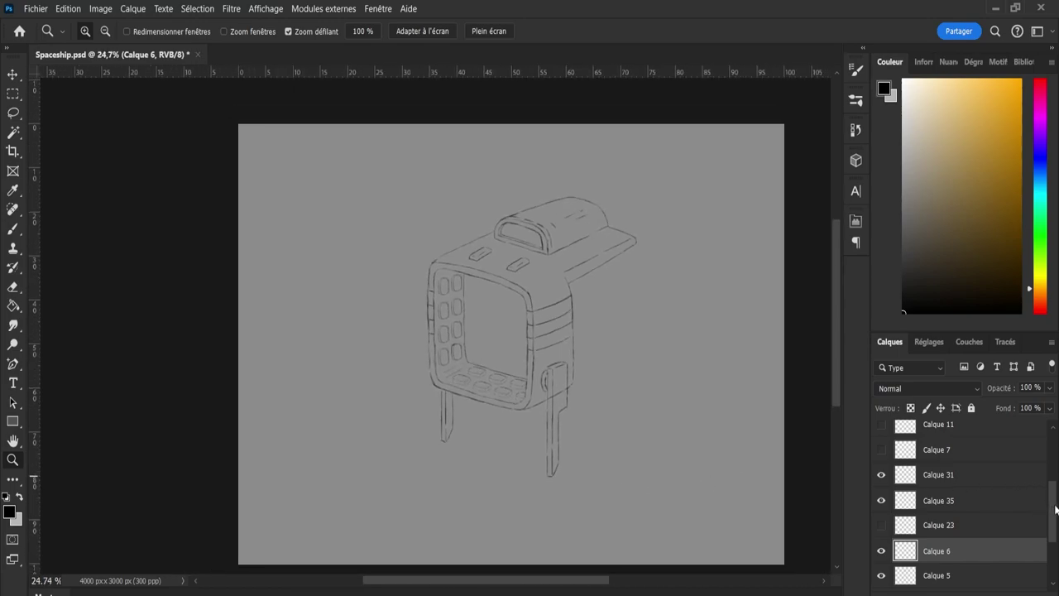
scroll(1051, 509, down, 2)
click(881, 521)
click(881, 521)
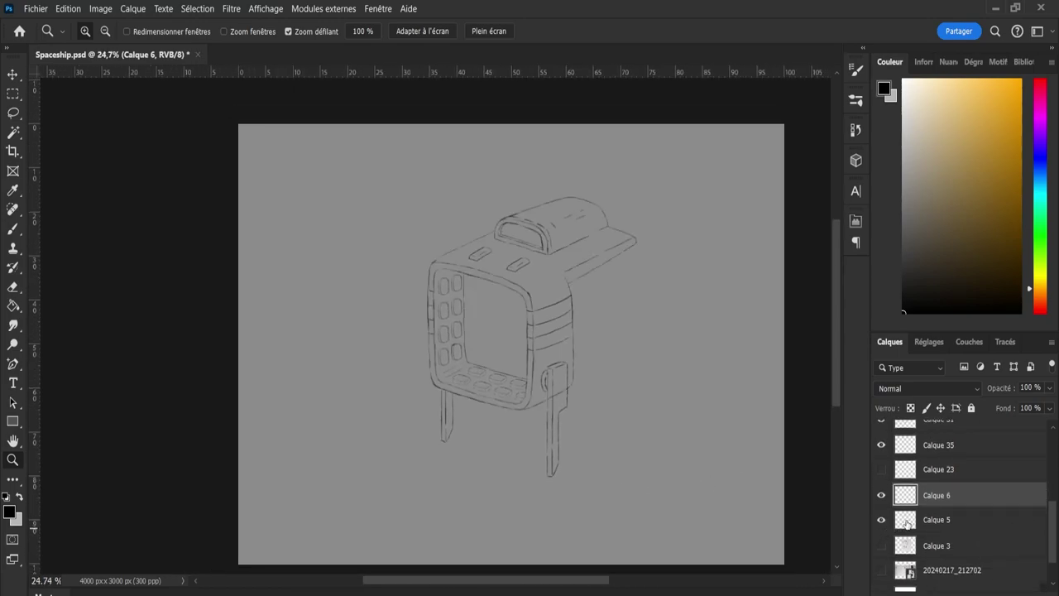
Isolate Calque 5 and Calque 6 in turn to examine how the spaceship's lines are divided between them.
click(881, 495)
click(882, 520)
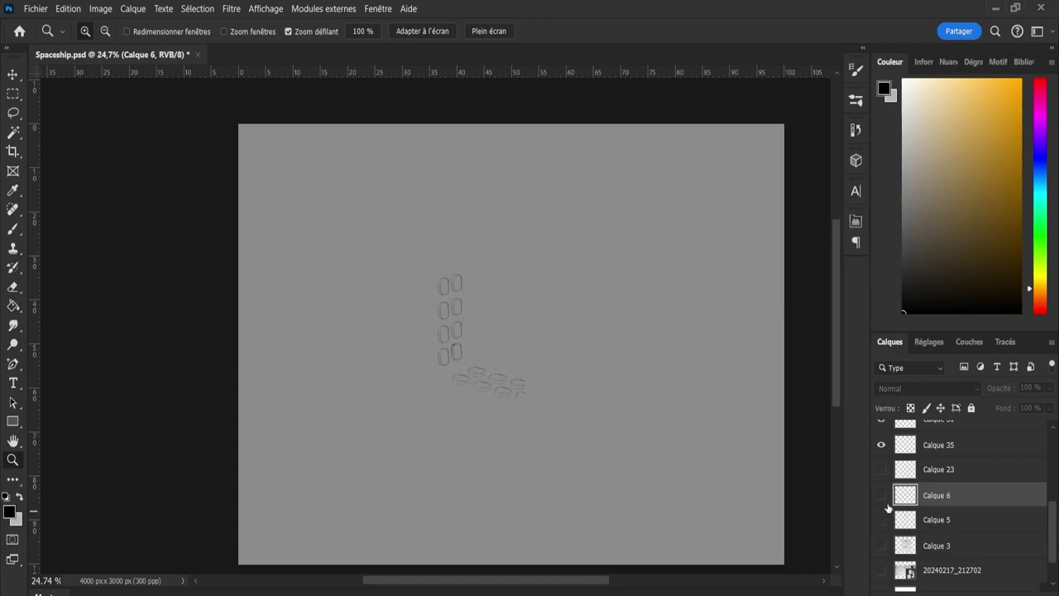
click(881, 495)
click(881, 519)
click(883, 496)
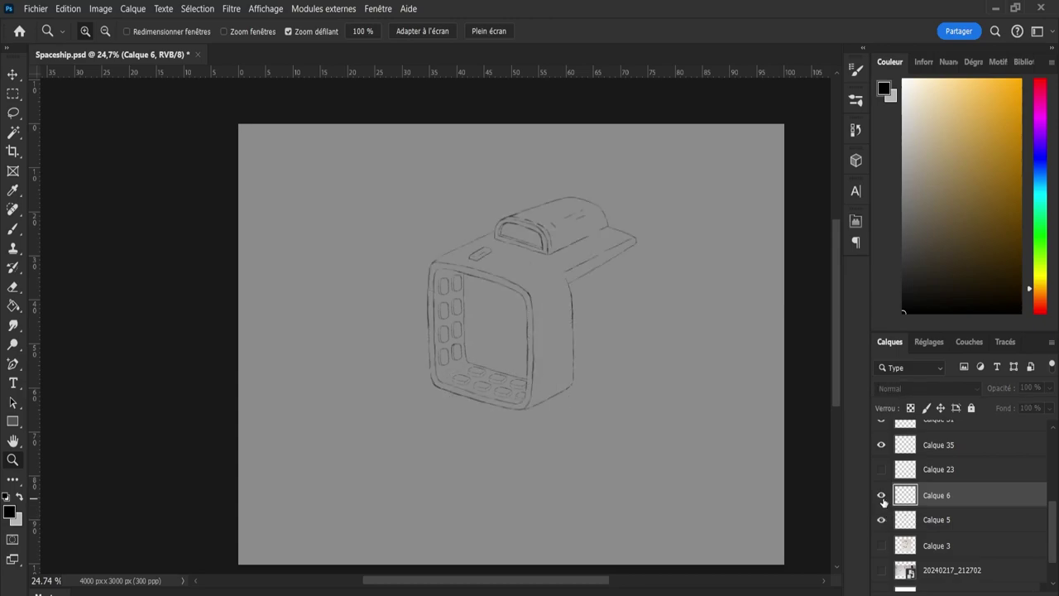
click(882, 496)
click(882, 495)
click(882, 496)
click(882, 520)
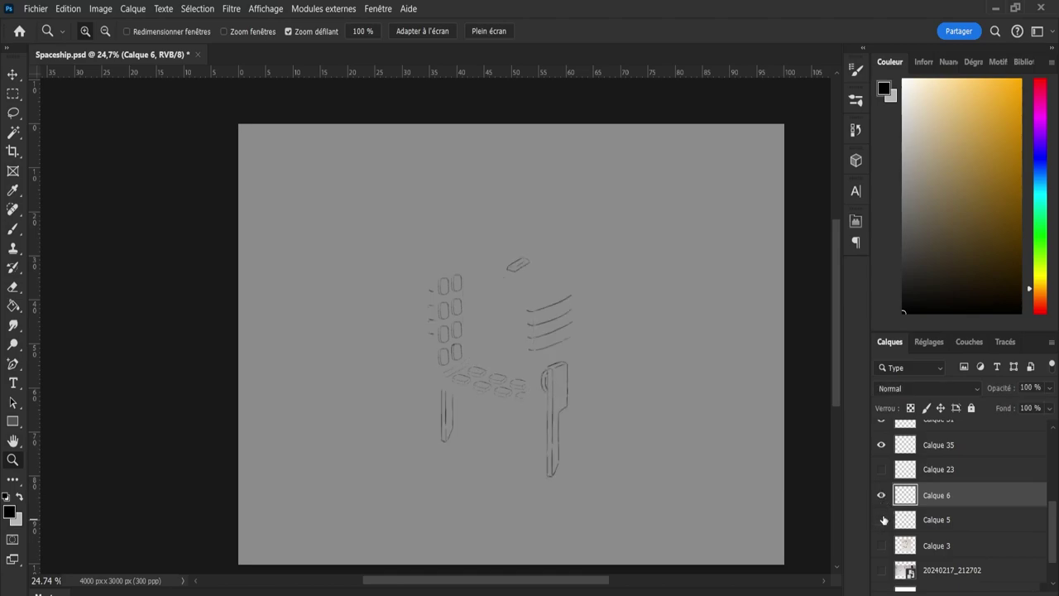
click(882, 520)
Compare the floor pads on Calque 23 and Calque 35 by switching each layer's visibility off and on.
scroll(976, 496, up, 2)
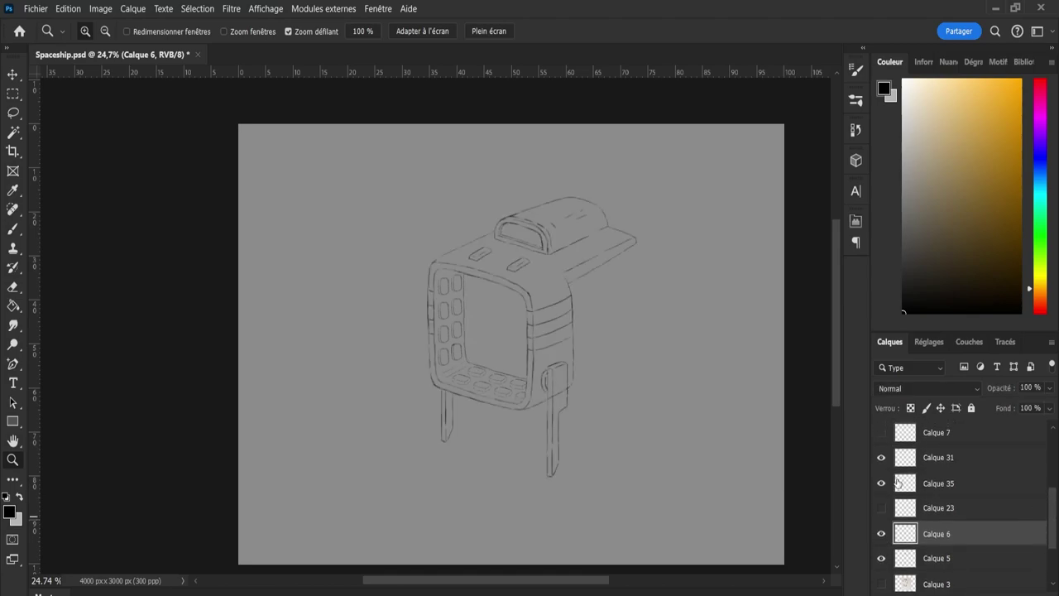
click(881, 507)
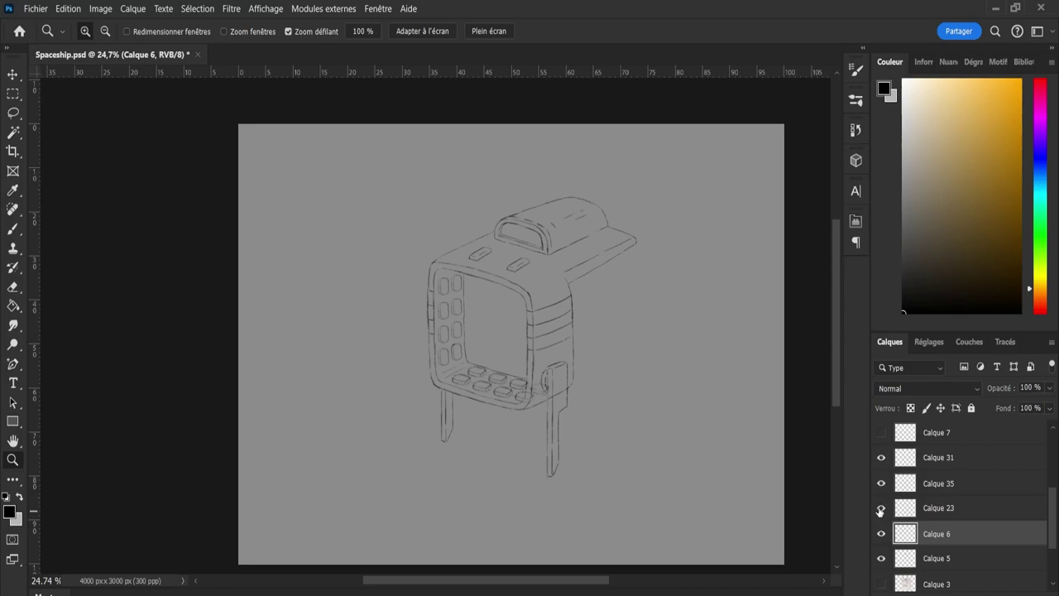
click(881, 508)
click(894, 509)
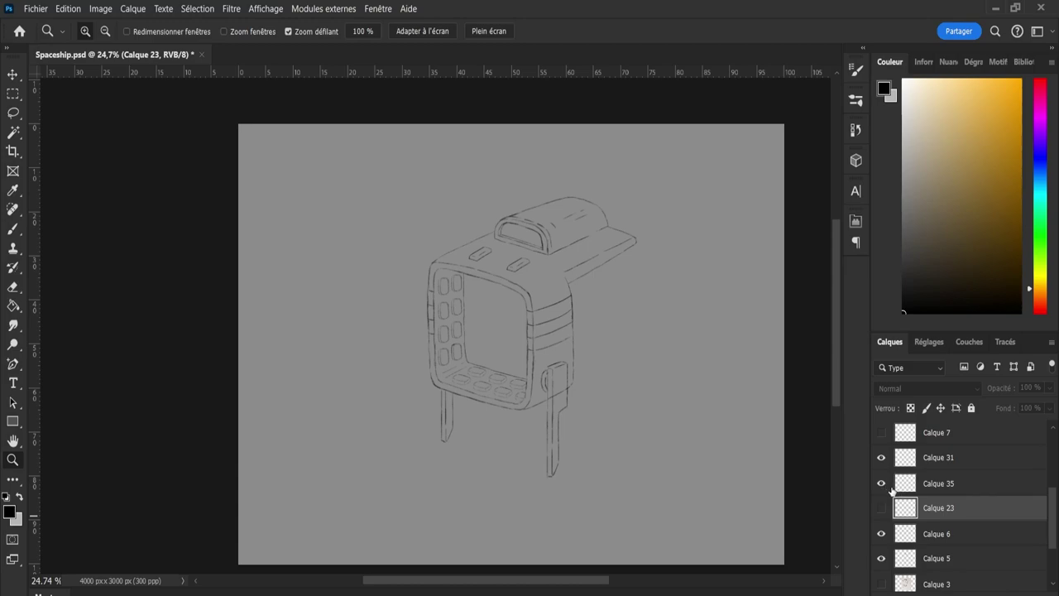
click(900, 484)
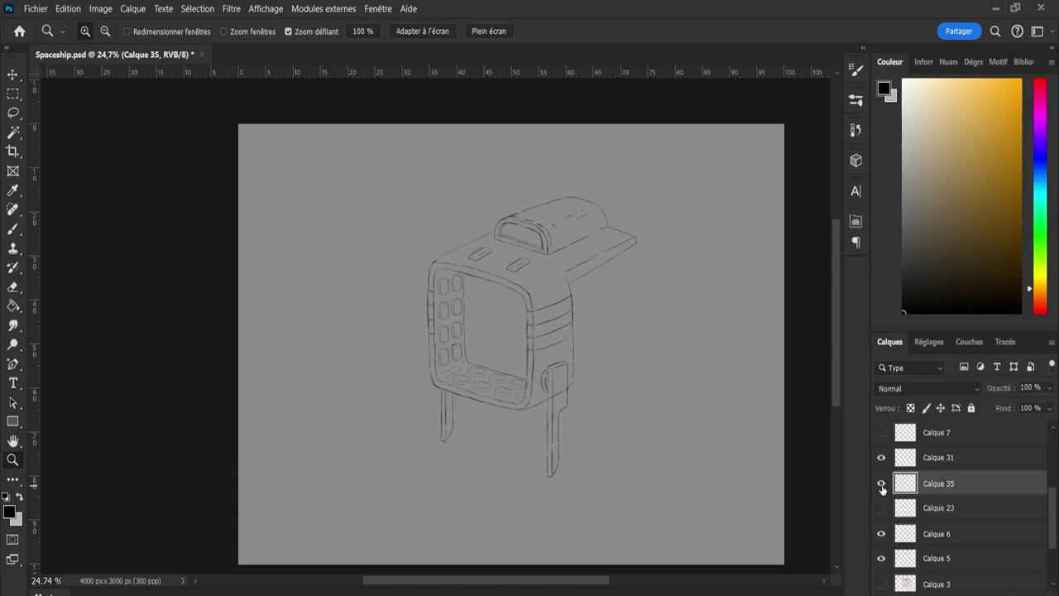
click(882, 483)
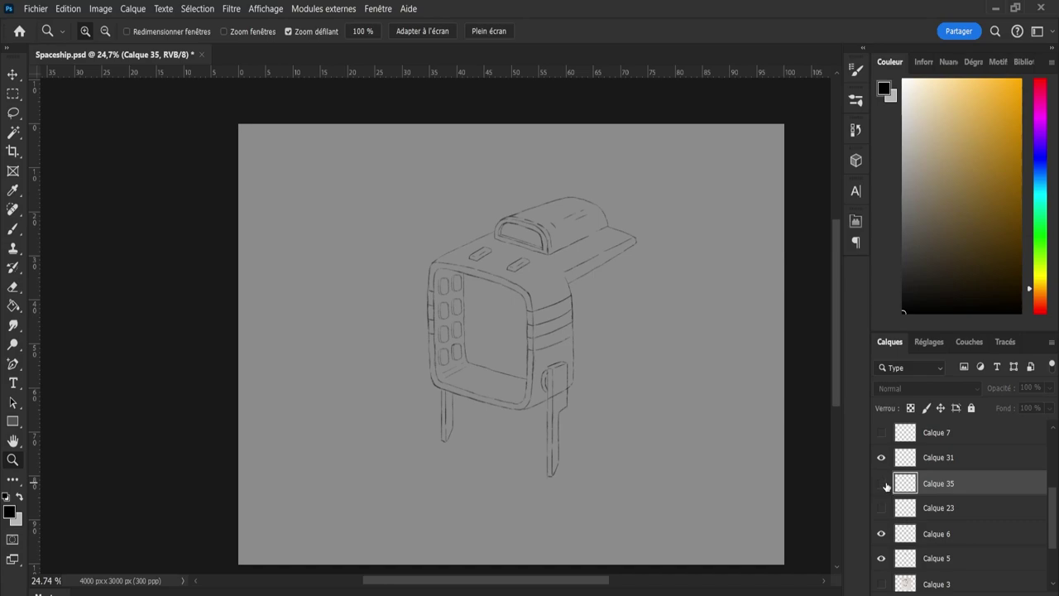
click(882, 483)
click(882, 483)
click(882, 483)
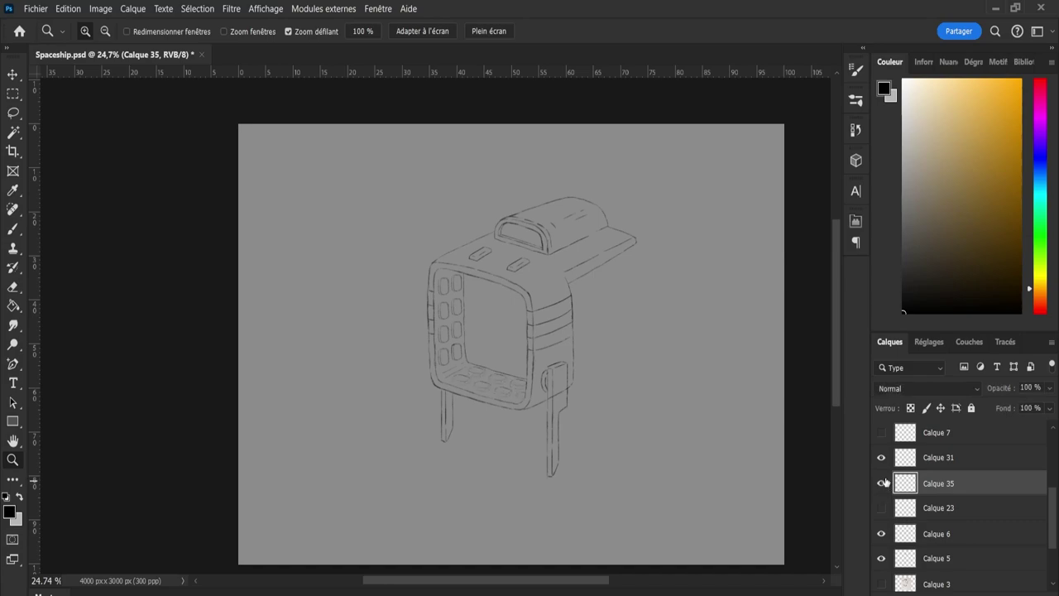
click(882, 472)
click(882, 472)
click(882, 484)
click(882, 484)
Make Calque 6 the active layer and toggle its visibility to check its lines.
scroll(1055, 522, down, 1)
scroll(1055, 521, down, 1)
click(943, 497)
click(882, 495)
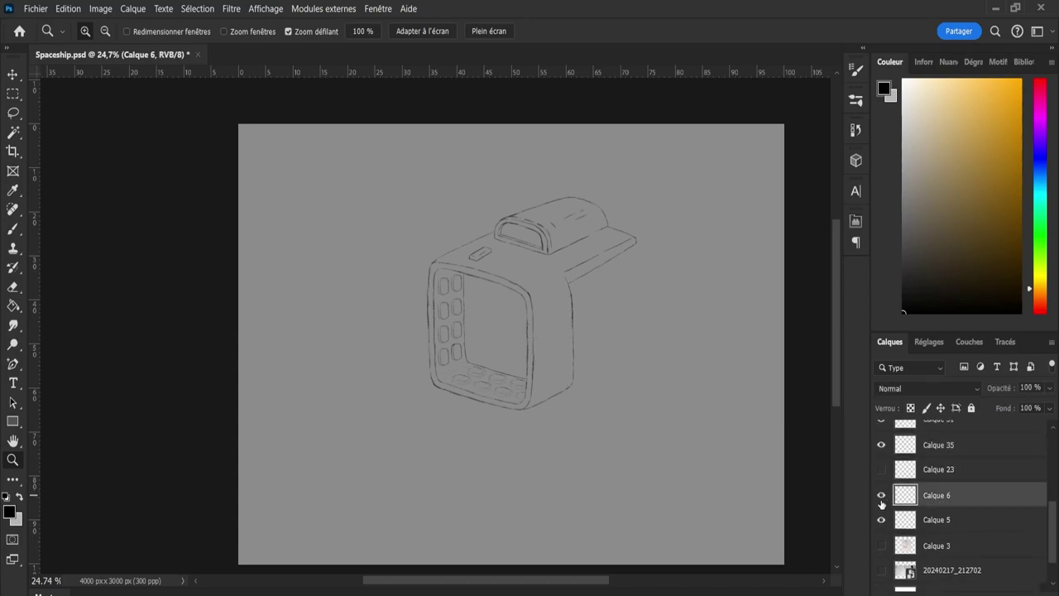
click(882, 494)
Lasso the two diagonal floor lines at the opening's inner corner, scale them to 80 % height, rotate them counterclockwise and adjust their position.
drag(433, 381, 464, 395)
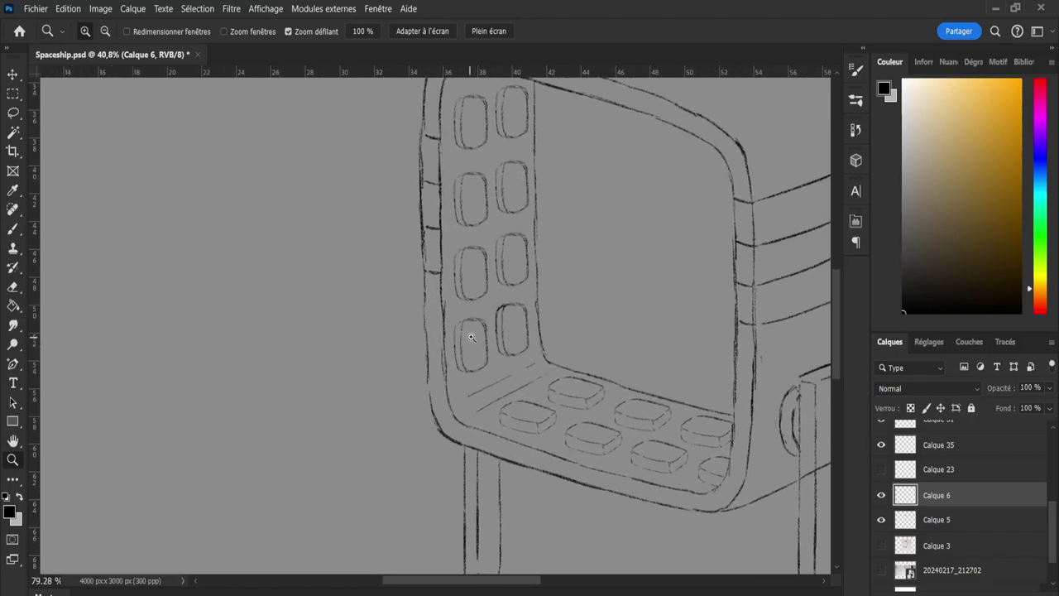
click(467, 341)
click(565, 345)
key(l)
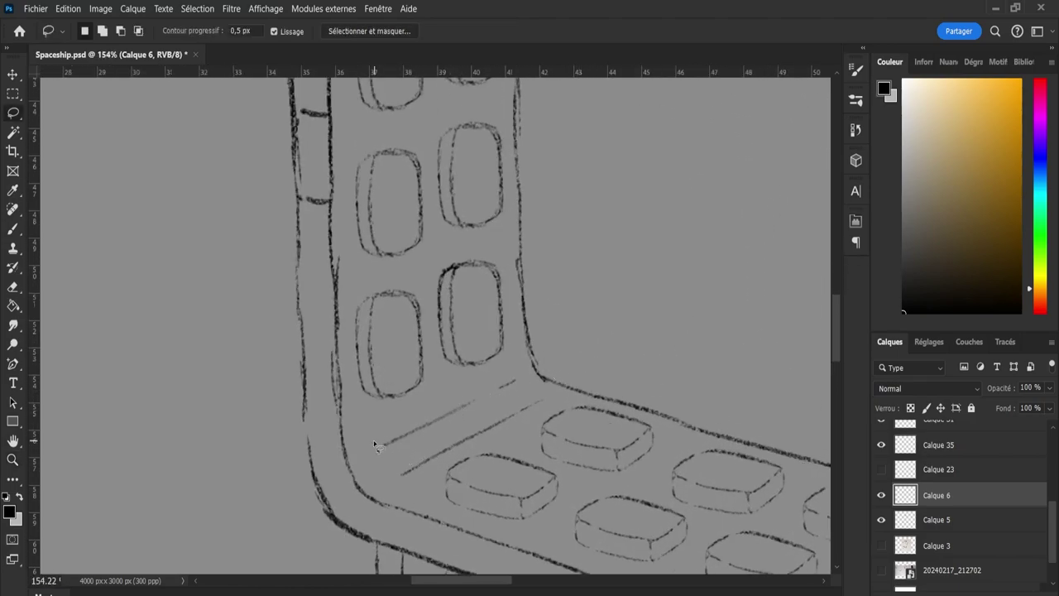
mouse_move(371, 440)
mouse_down()
mouse_move(444, 400)
mouse_move(519, 379)
mouse_move(549, 398)
mouse_move(531, 423)
mouse_move(408, 492)
mouse_move(375, 461)
mouse_up()
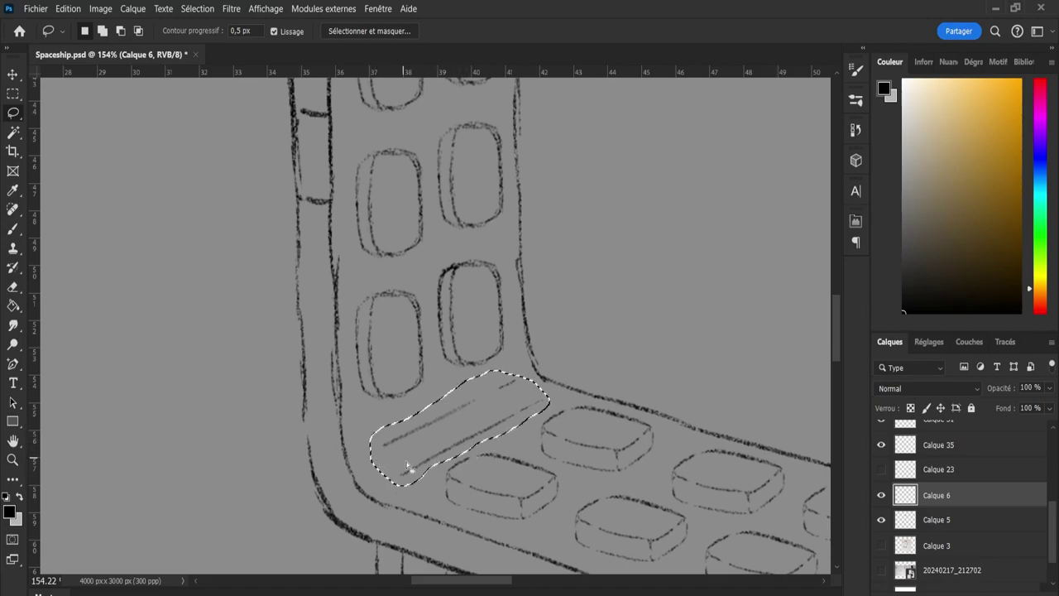
key(ctrl+t)
drag(460, 486, 459, 464)
drag(591, 395, 589, 380)
drag(484, 412, 487, 423)
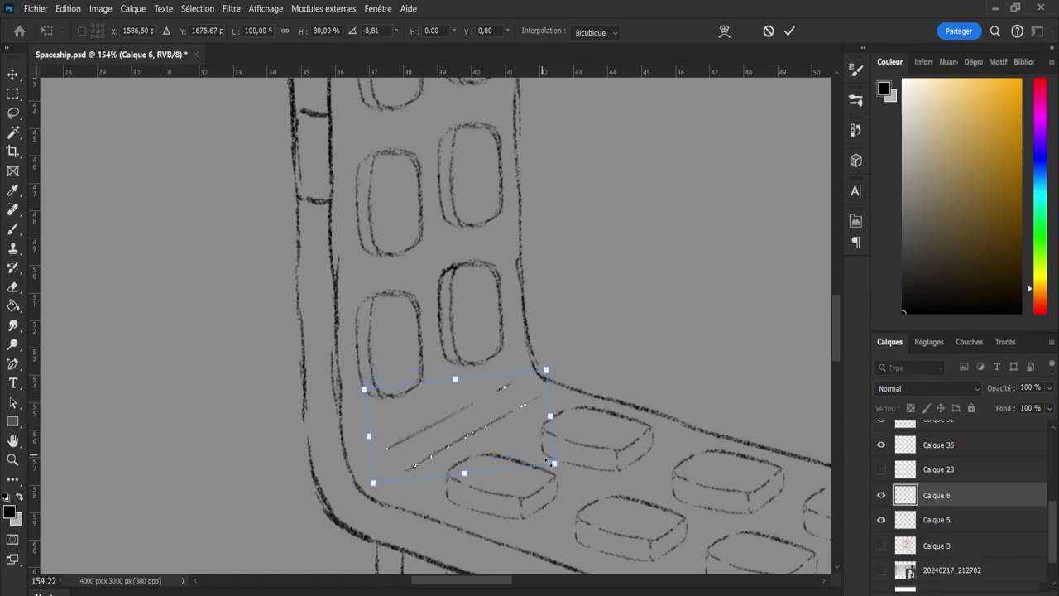
key(Up)
key(Left)
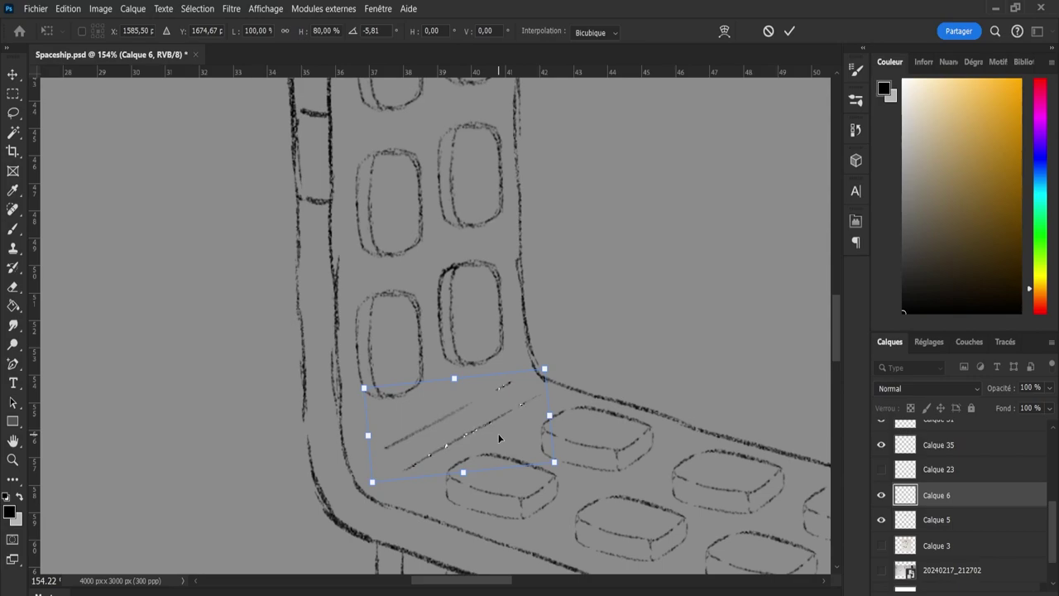
drag(563, 370, 566, 364)
drag(465, 433, 458, 443)
key(Return)
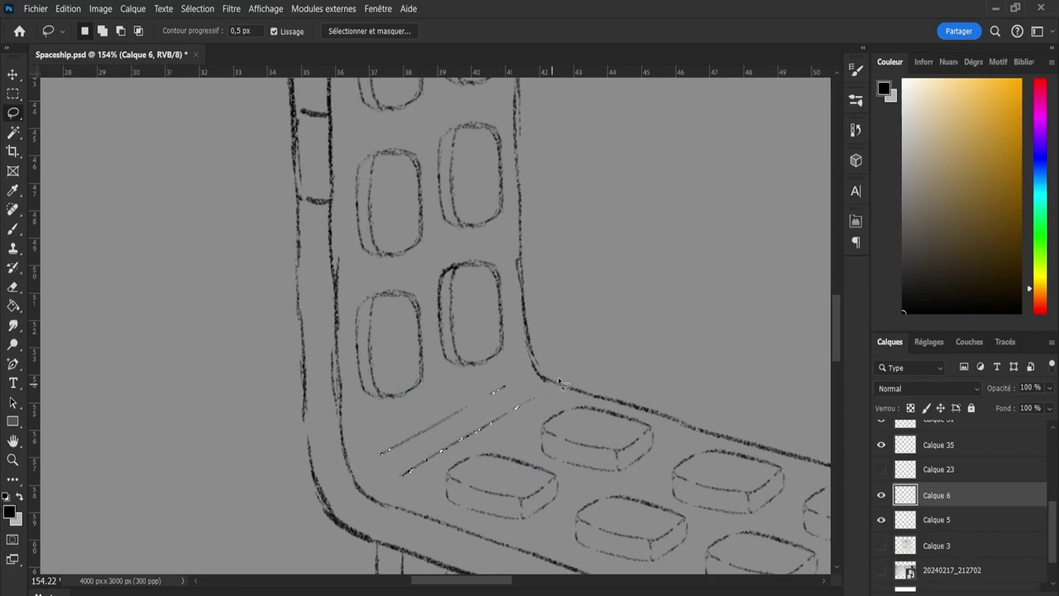
Deselect the floor lines and brush a short faint line at the opening's lower front inner corner on Calque 6.
key(b)
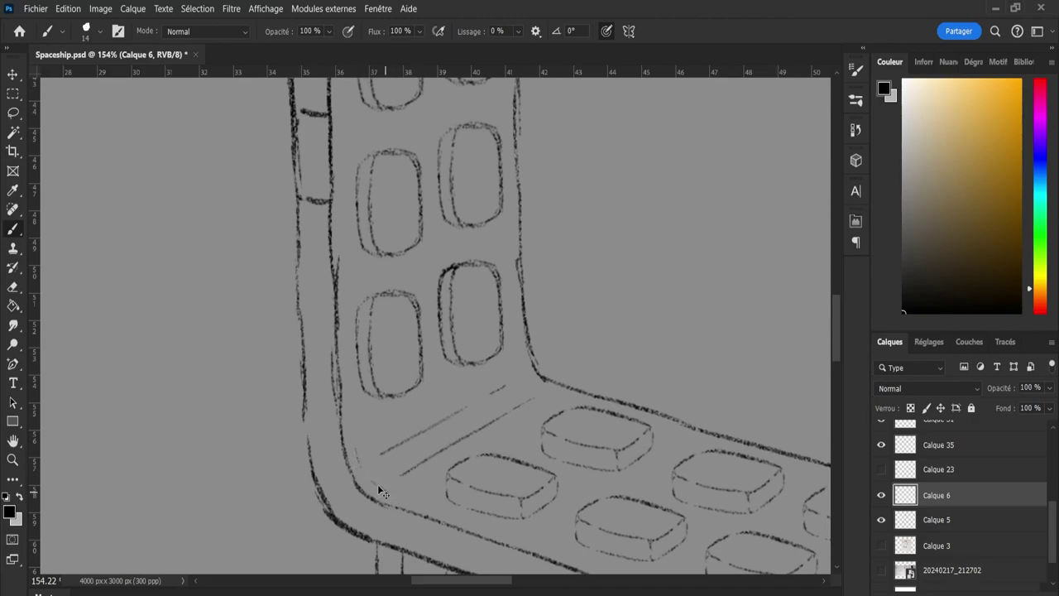
drag(366, 471, 389, 492)
key(z)
drag(403, 507, 347, 491)
drag(836, 359, 834, 387)
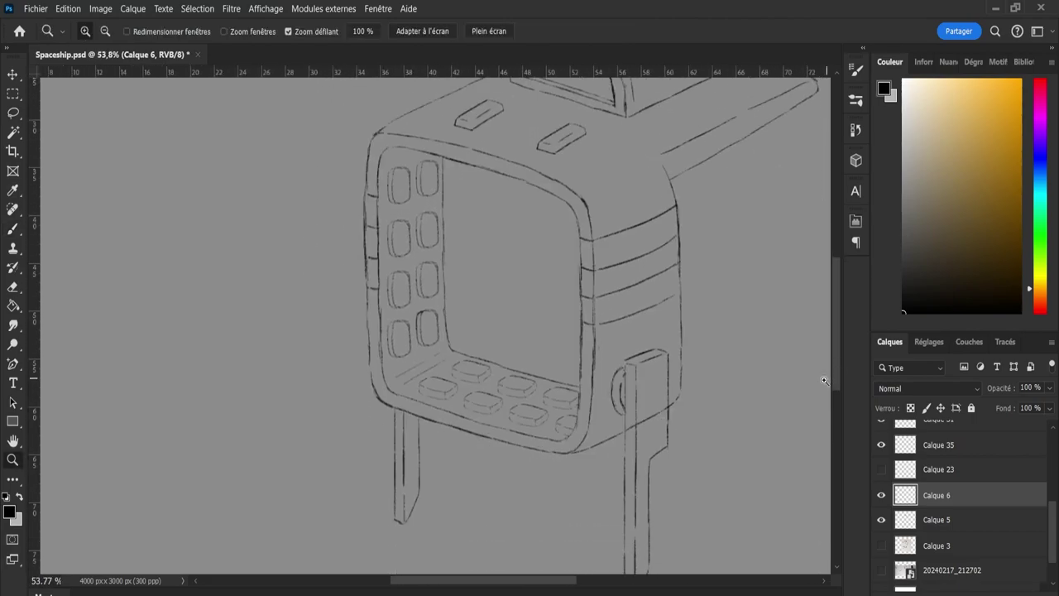
drag(691, 458, 670, 458)
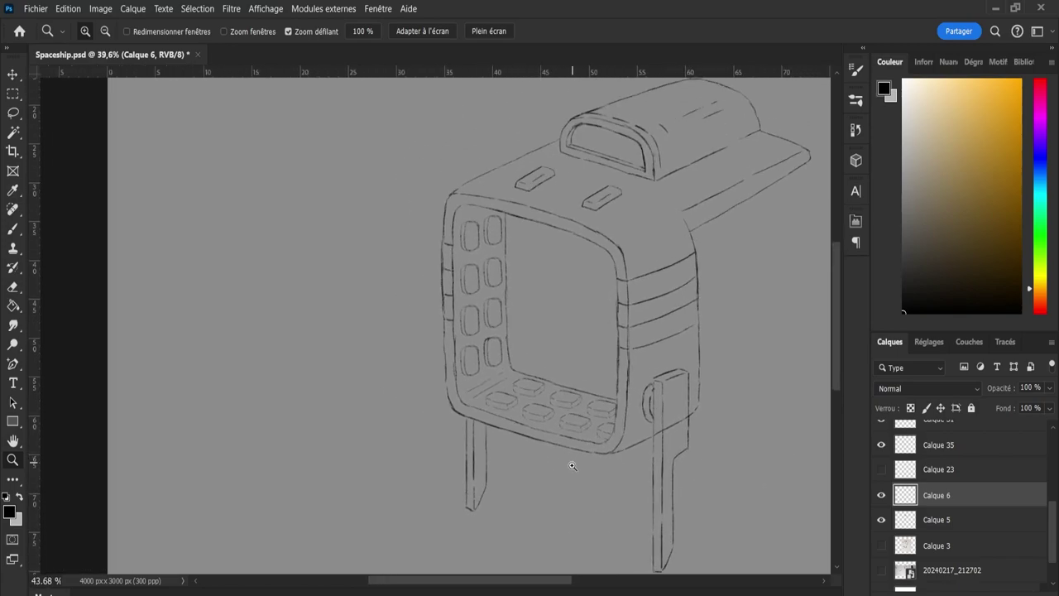
Save the spaceship file.
key(ctrl+t)
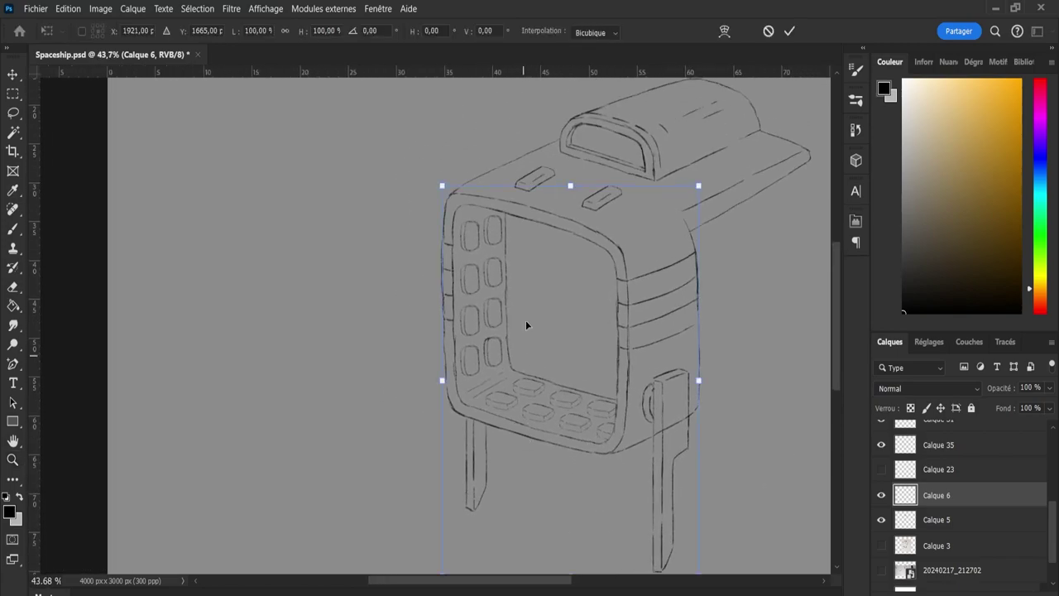
click(769, 31)
drag(532, 435, 517, 444)
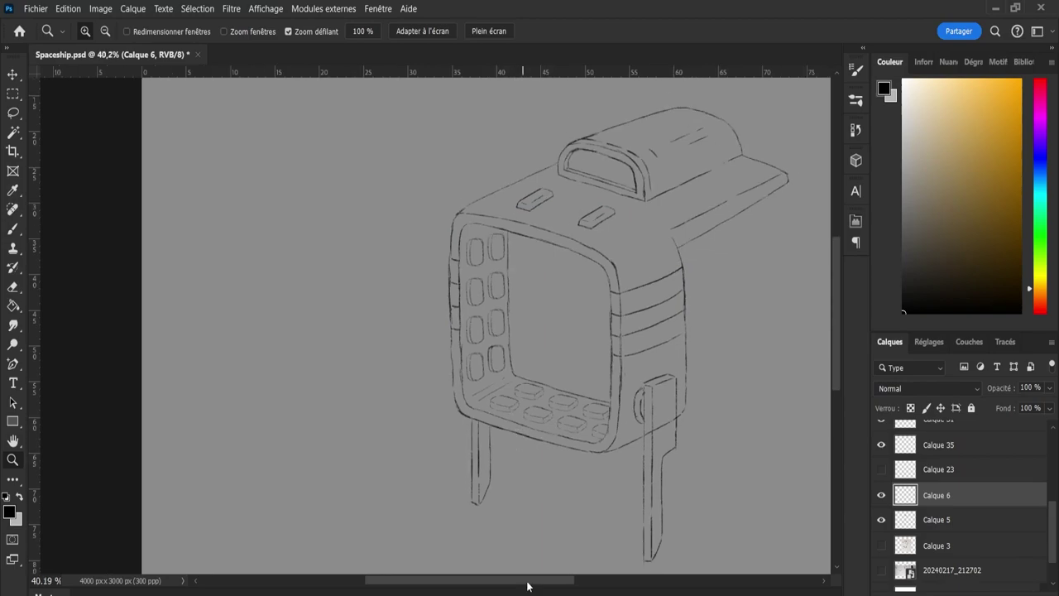
drag(527, 586, 564, 584)
key(ctrl+s)
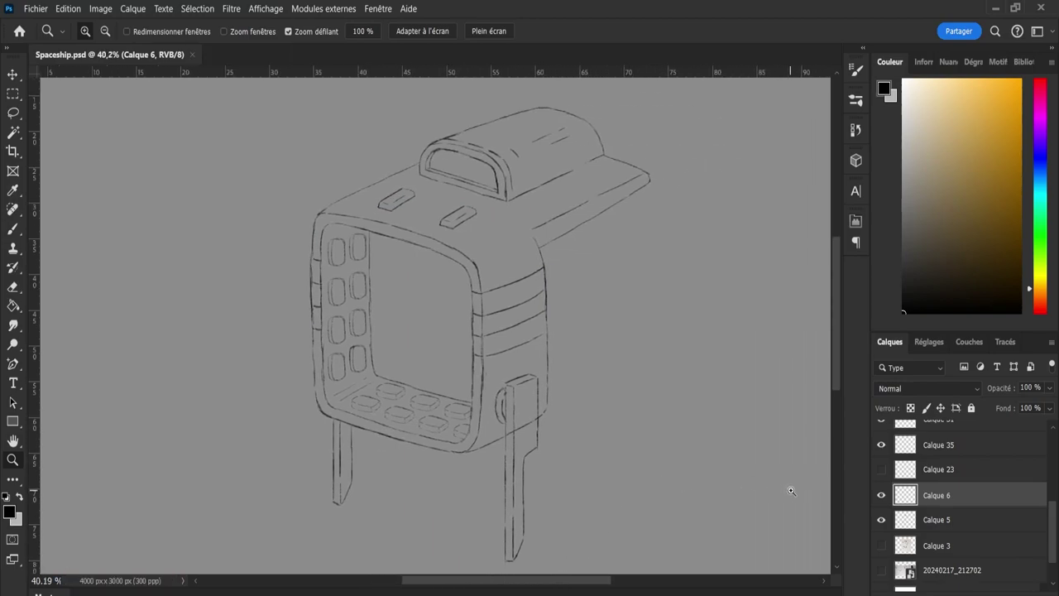
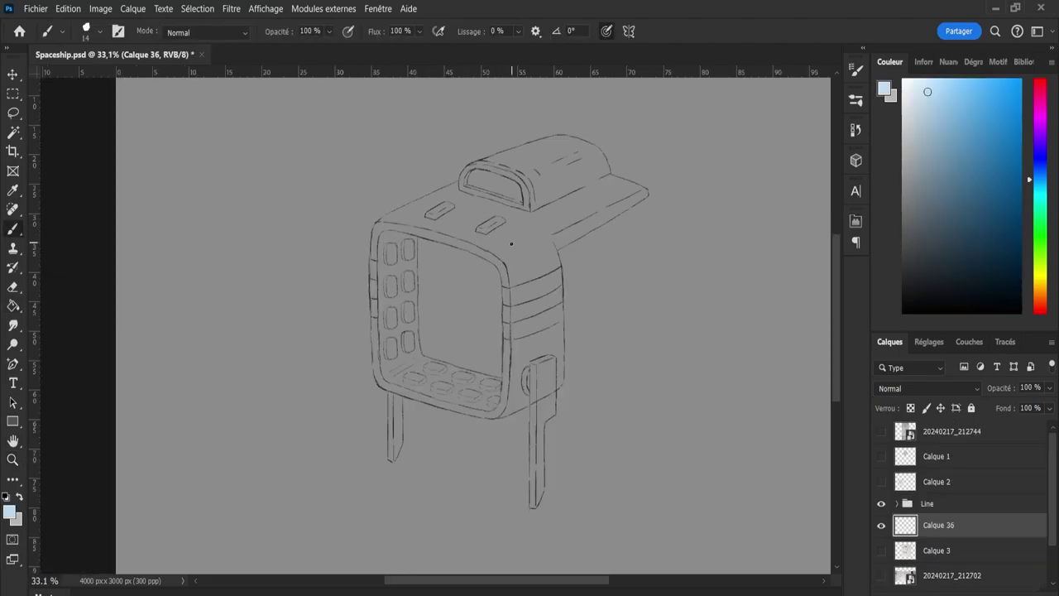
Enlarge the brush to 202 px for painting light blue on Calque 36.
key(bracketright)
key(bracketright)
key(bracketright)
key(bracketright)
key(bracketright)
key(bracketright)
key(bracketright)
key(bracketright)
key(bracketright)
key(bracketright)
key(bracketright)
key(bracketright)
key(bracketright)
key(bracketright)
key(bracketright)
key(bracketright)
key(f)
key(f)
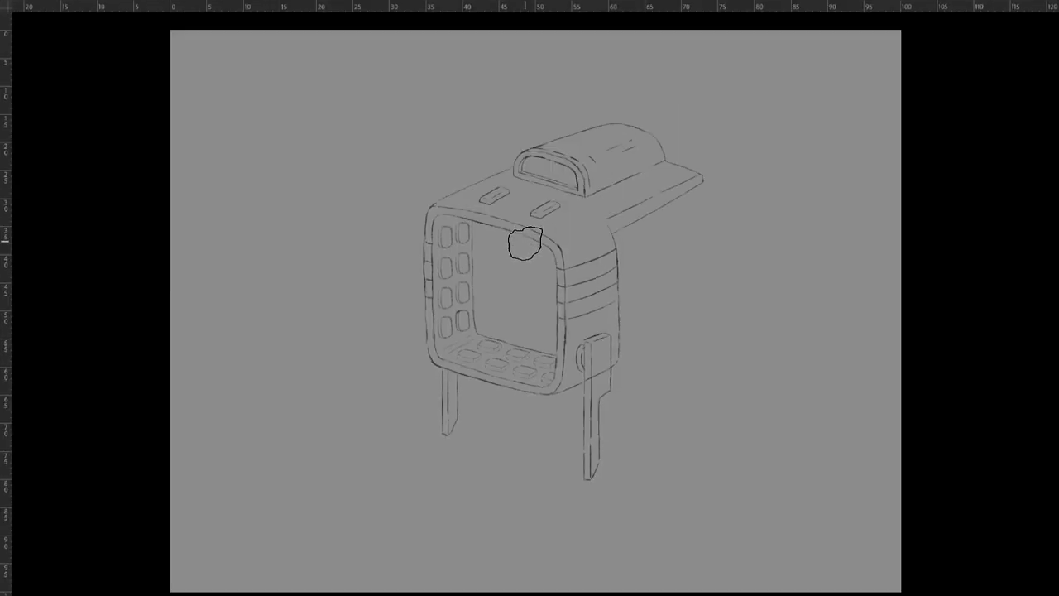
key(f)
Try to fill Calque 36 with light blue using the Paint Bucket.
key(g)
click(480, 293)
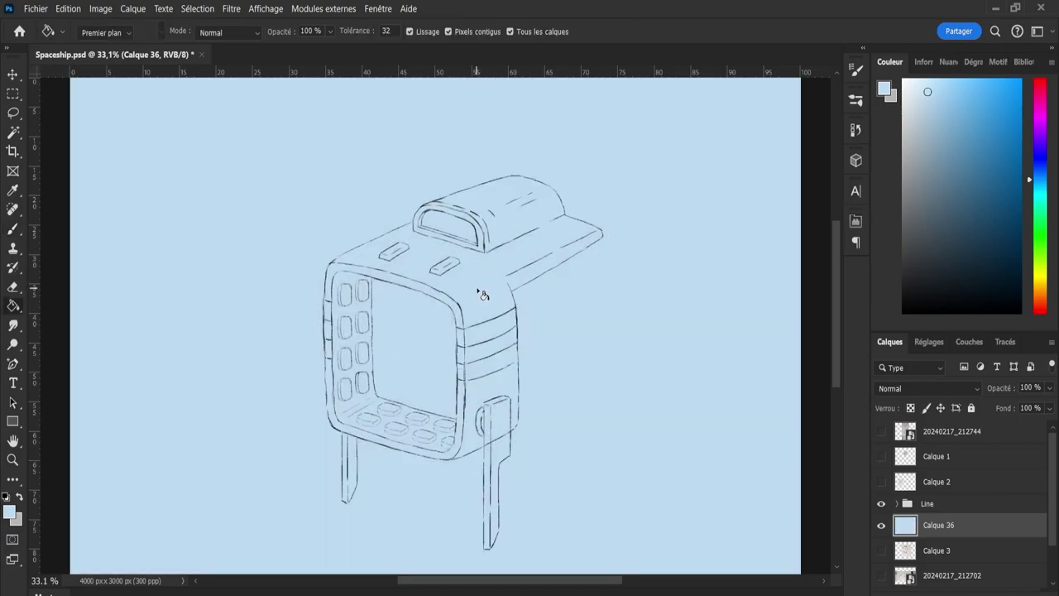
key(ctrl+z)
Paint a light blue stroke from the spaceship's roof down its side on Calque 36.
key(b)
drag(465, 261, 489, 355)
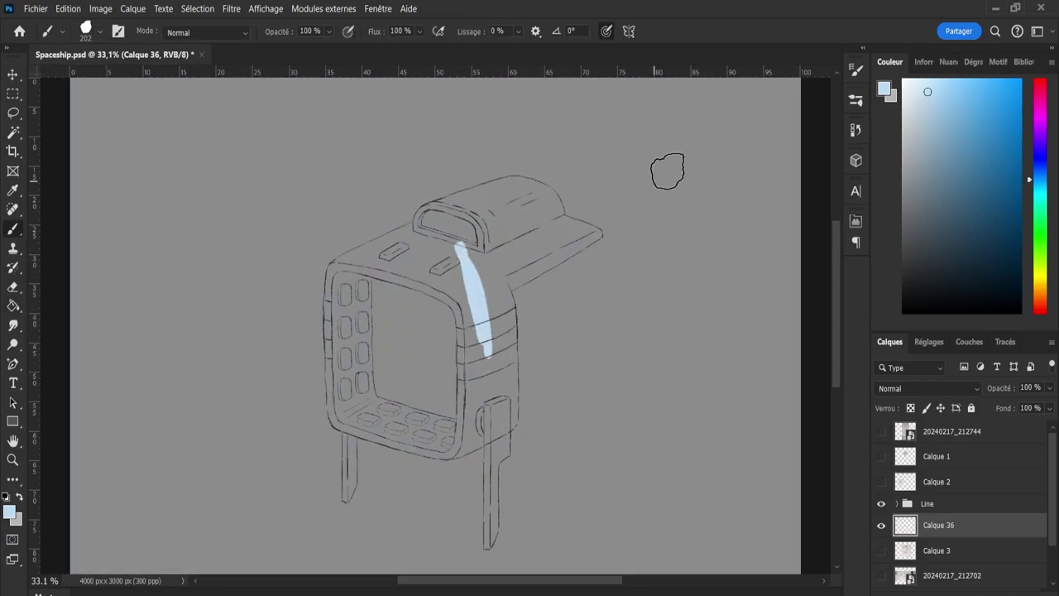
Try the 36 px textured brush tip with Texture and Dynamique de forme turned off.
click(856, 70)
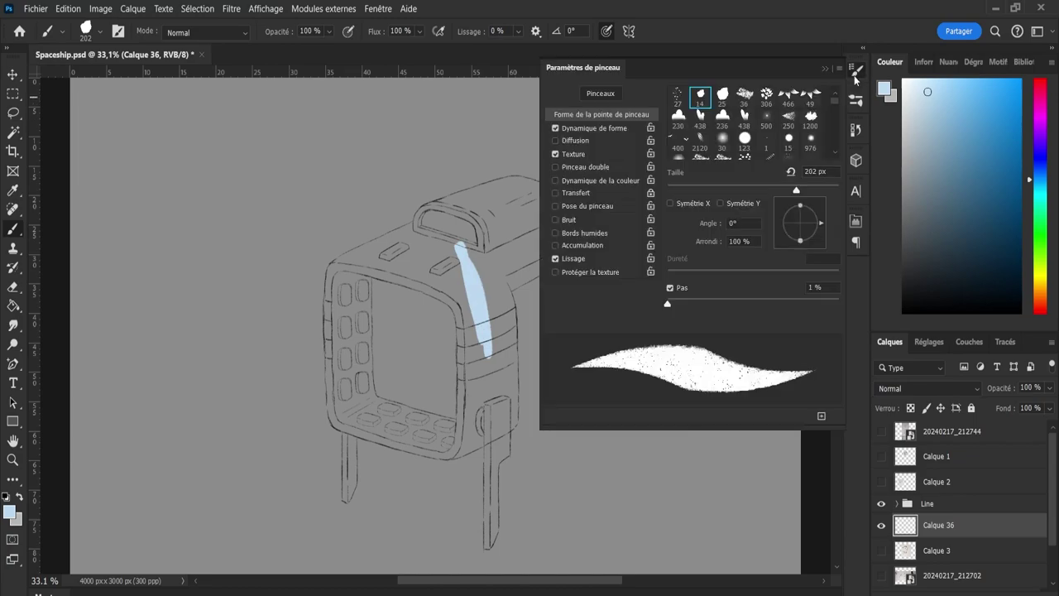
click(722, 96)
click(745, 95)
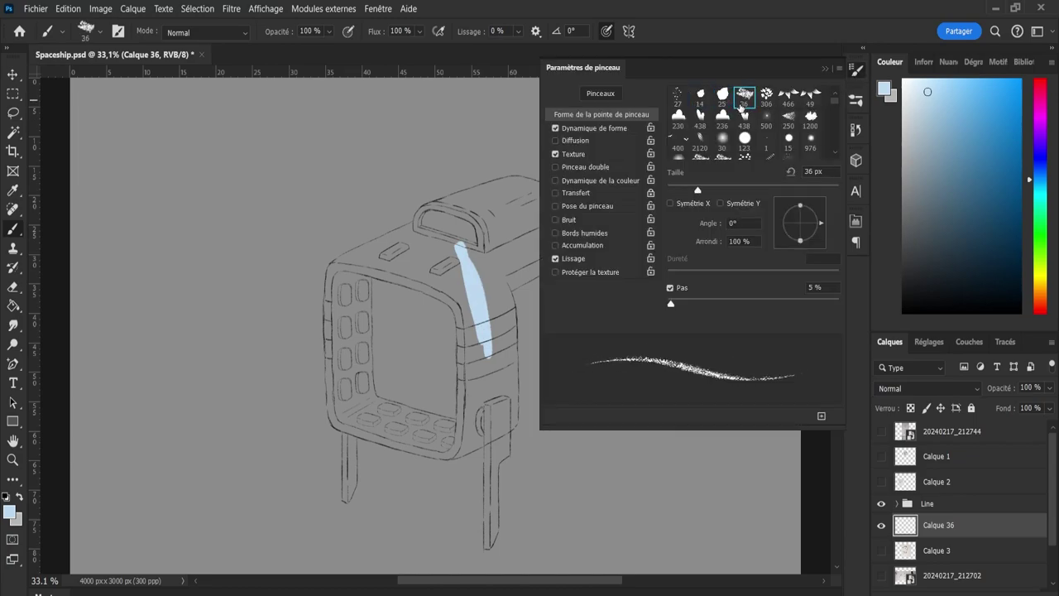
click(555, 154)
click(556, 128)
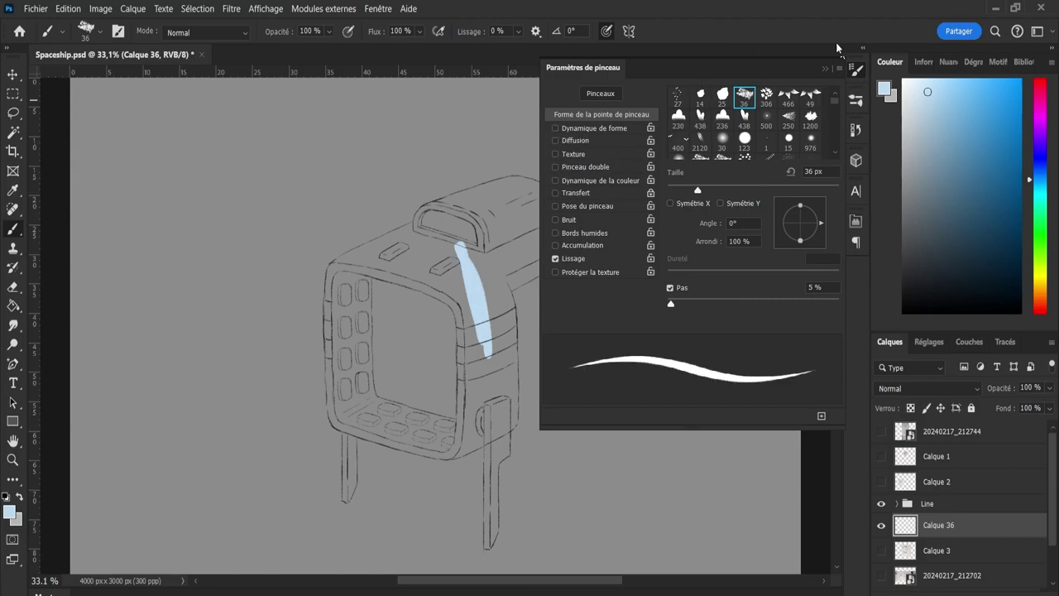
click(856, 69)
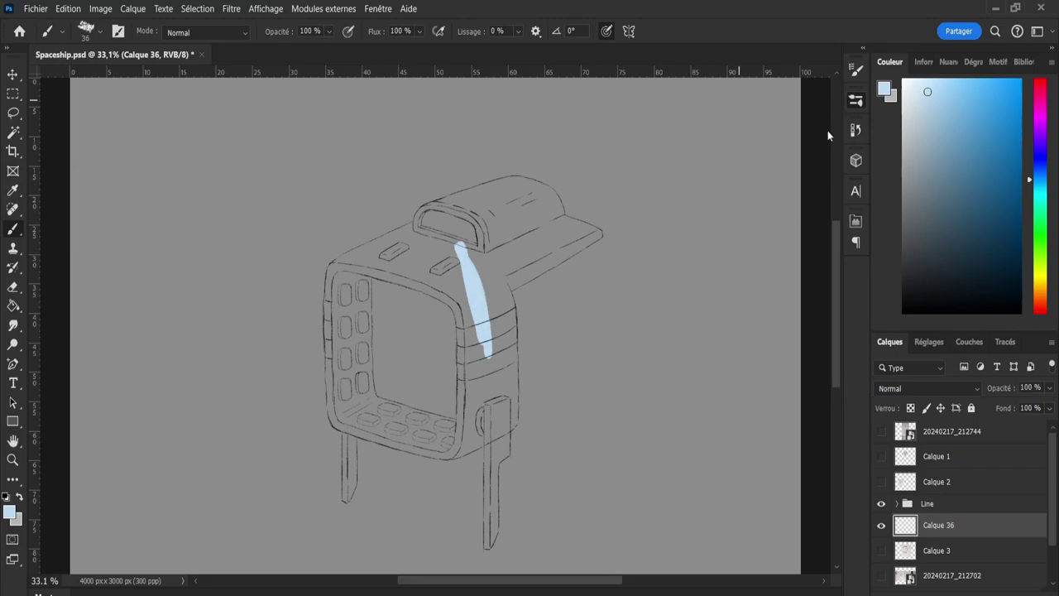
Choose the KYLE – Encrage brush preset from the Pinceaux Useful set.
click(857, 100)
click(744, 190)
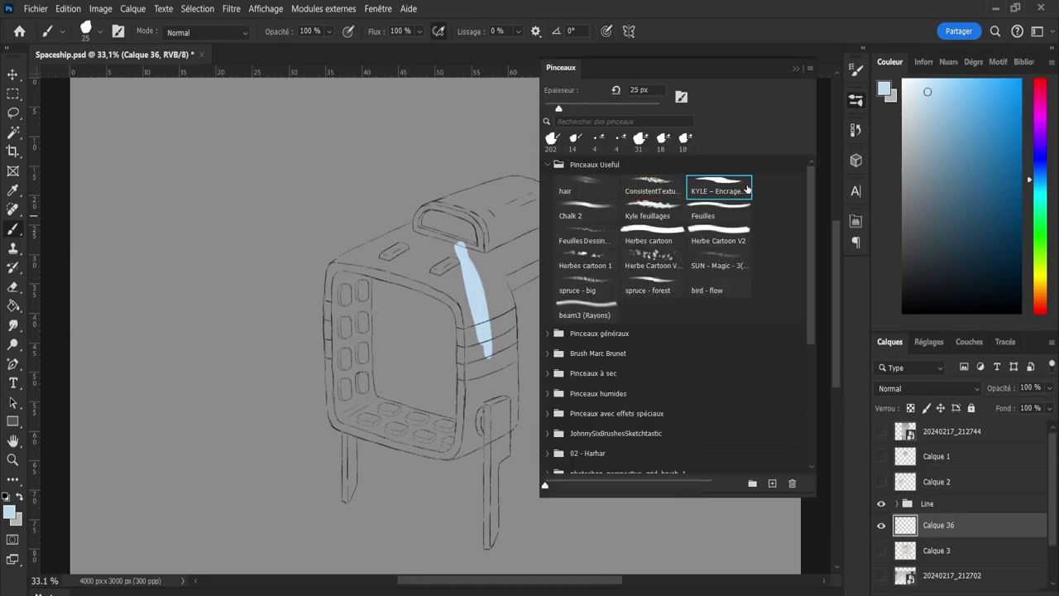
click(857, 100)
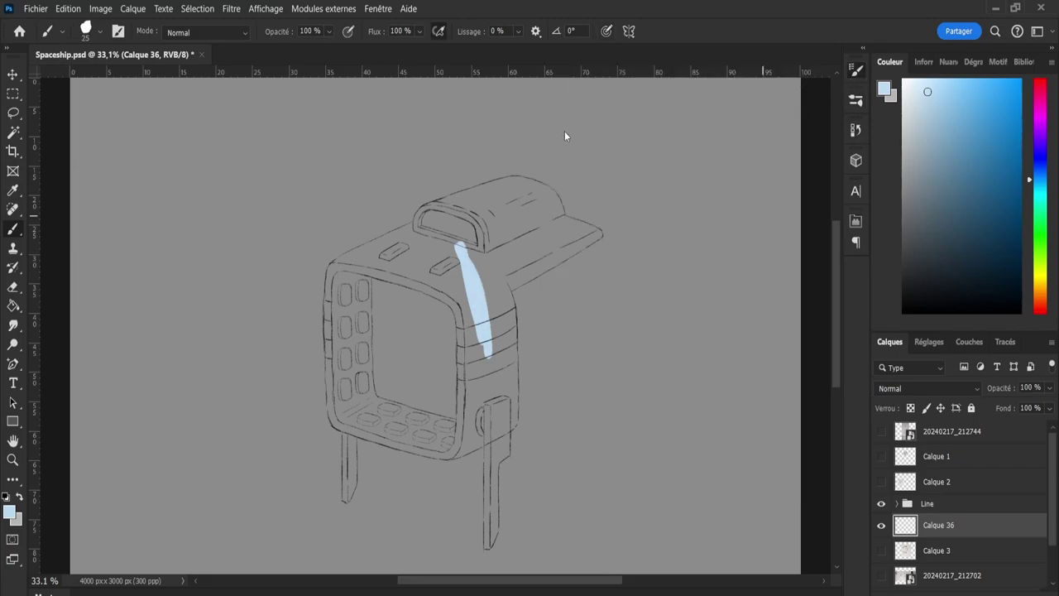
Turn off the Texture option in the settings of the 25 px brush tip.
key(F5)
click(556, 154)
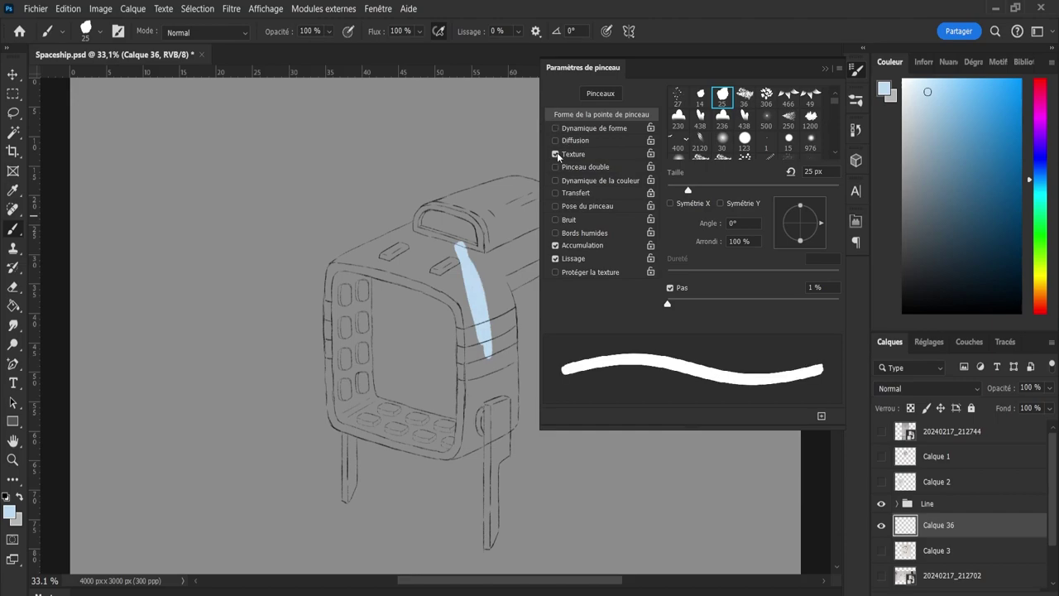
click(556, 153)
click(858, 72)
Paint light blue over the spaceship's roof, upper side and rear wing on Calque 36.
key(z)
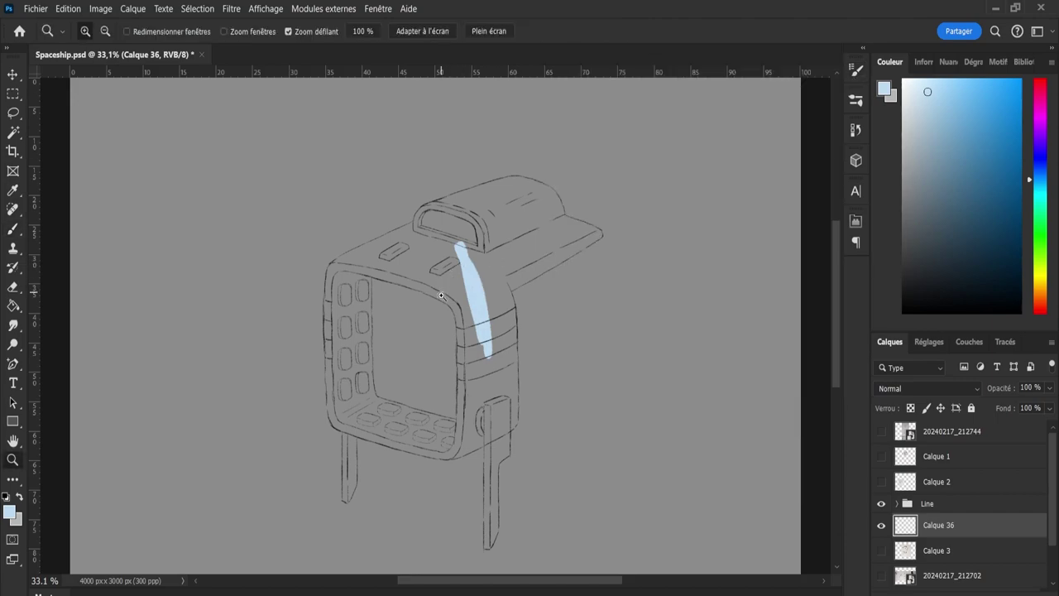
drag(435, 300, 465, 299)
drag(450, 221, 501, 221)
mouse_move(505, 203)
mouse_down()
mouse_move(431, 196)
mouse_move(493, 236)
mouse_move(476, 257)
mouse_move(504, 275)
mouse_move(520, 216)
mouse_move(561, 254)
mouse_move(546, 262)
mouse_move(637, 216)
mouse_move(602, 218)
mouse_move(720, 180)
mouse_move(664, 192)
mouse_move(633, 173)
mouse_move(548, 178)
mouse_move(518, 231)
mouse_move(600, 256)
mouse_up()
Erase the light blue that spills past the rear wing's outer edges.
key(e)
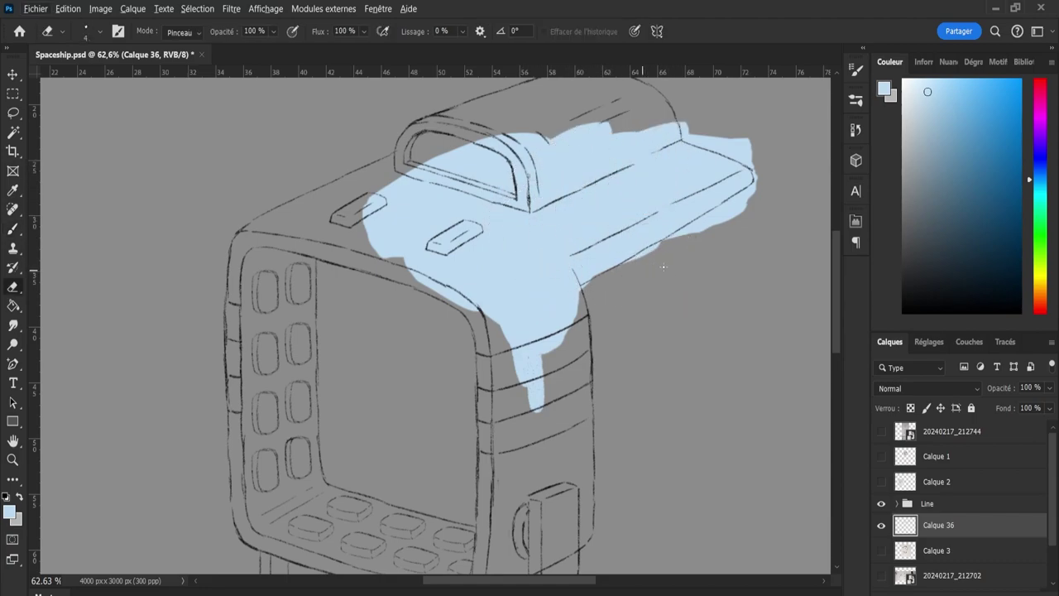
alt+right_click(571, 262)
mouse_move(697, 220)
mouse_down()
mouse_move(749, 192)
mouse_move(730, 156)
mouse_move(658, 120)
mouse_up()
Draw a freehand lasso selection around the roof, the base of the wing and the upper part of the side.
click(14, 113)
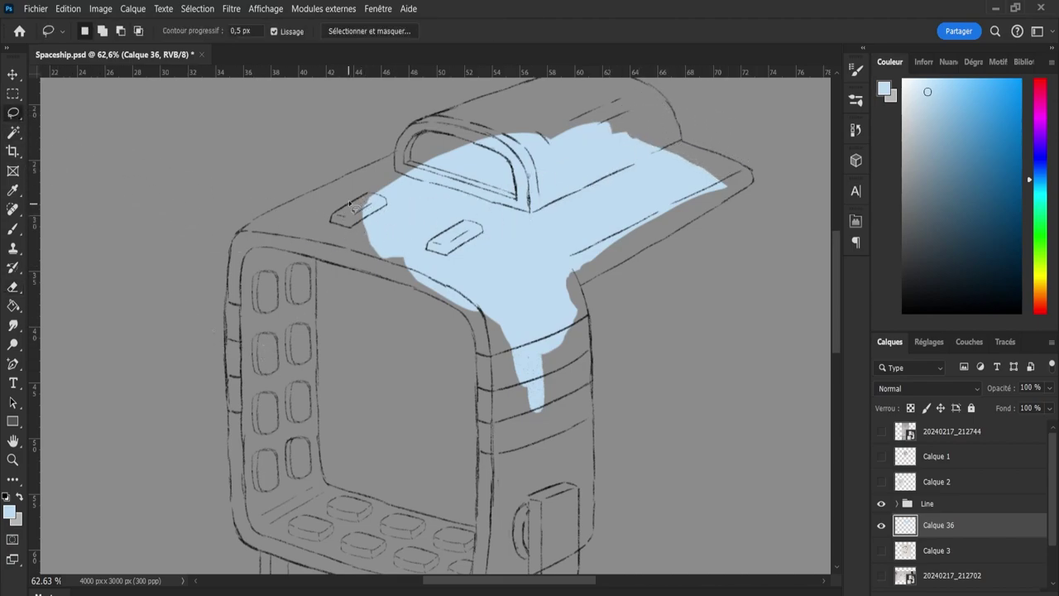
mouse_move(350, 204)
mouse_down()
mouse_move(495, 147)
mouse_move(611, 150)
mouse_move(639, 196)
mouse_move(537, 294)
mouse_up()
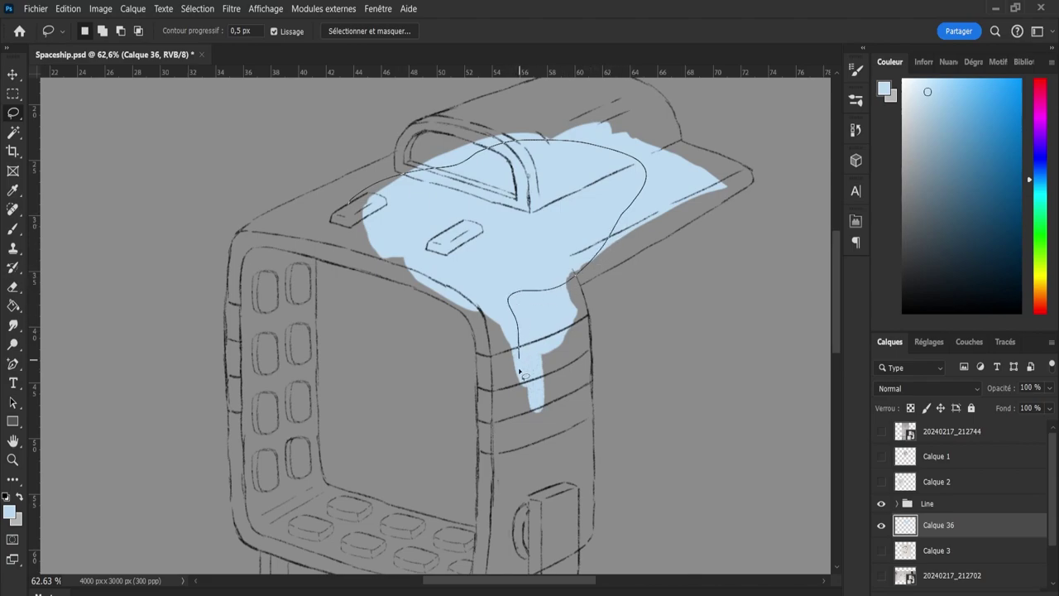
drag(519, 372, 495, 404)
drag(476, 312, 312, 205)
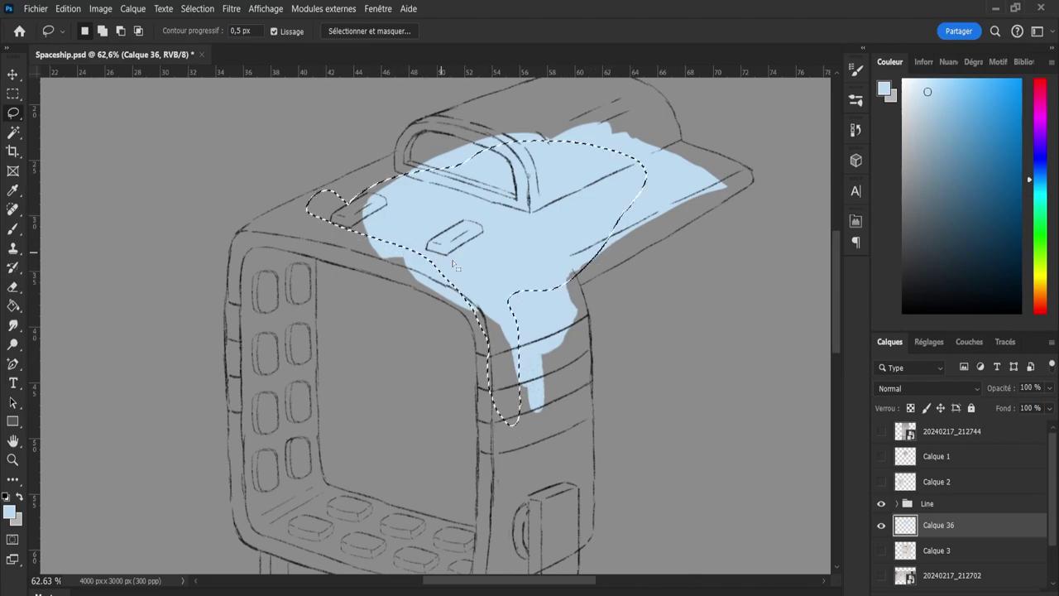
Add the rest of the side panel and the rear wing to the lasso selection.
mouse_move(564, 237)
mouse_down()
mouse_move(579, 288)
mouse_move(563, 490)
mouse_up()
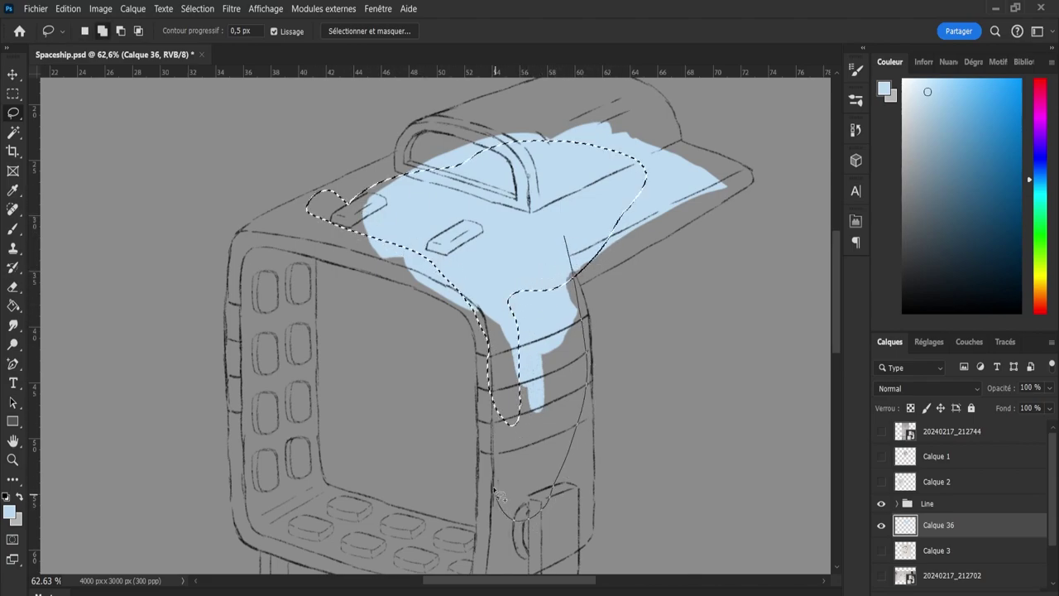
mouse_move(499, 494)
mouse_down()
mouse_move(494, 365)
mouse_move(518, 281)
mouse_move(492, 277)
mouse_up()
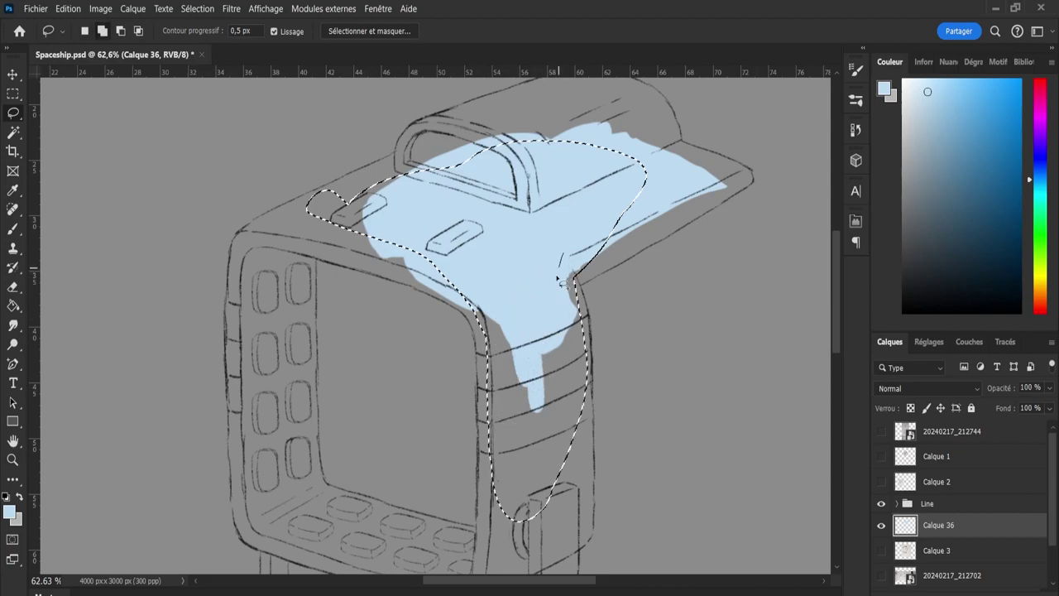
mouse_move(591, 281)
mouse_down()
mouse_move(711, 201)
mouse_move(650, 175)
mouse_move(579, 109)
mouse_move(677, 172)
mouse_move(644, 192)
mouse_move(700, 159)
mouse_move(648, 186)
mouse_up()
mouse_move(614, 124)
mouse_down()
mouse_move(532, 110)
mouse_move(497, 199)
mouse_up()
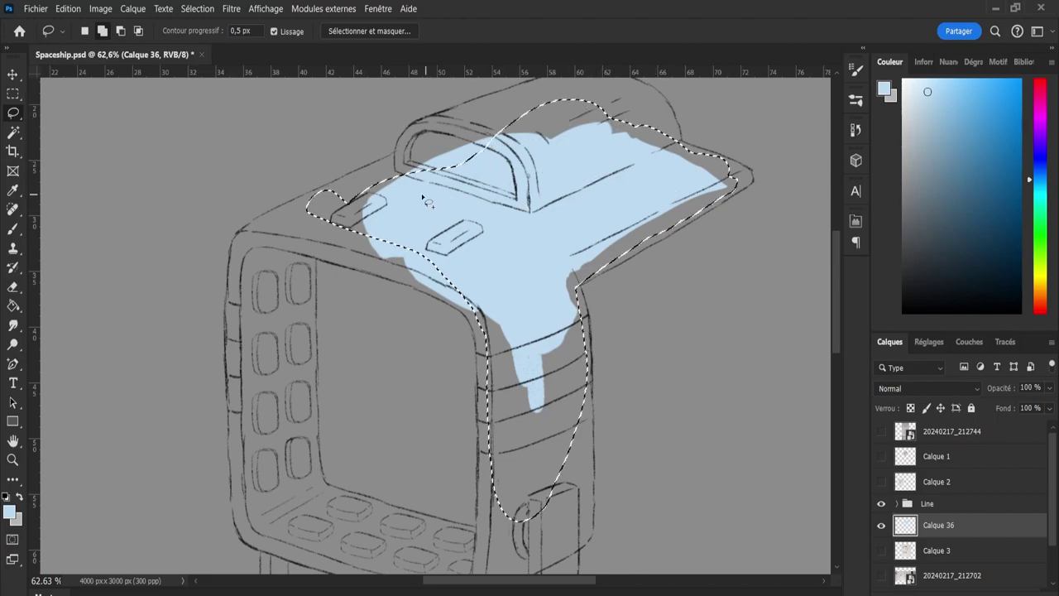
Extend the lasso selection over the roof's front edge, the interior wall with its panels and the floor.
mouse_move(321, 240)
mouse_down()
mouse_move(288, 213)
mouse_move(438, 142)
mouse_move(579, 98)
mouse_up()
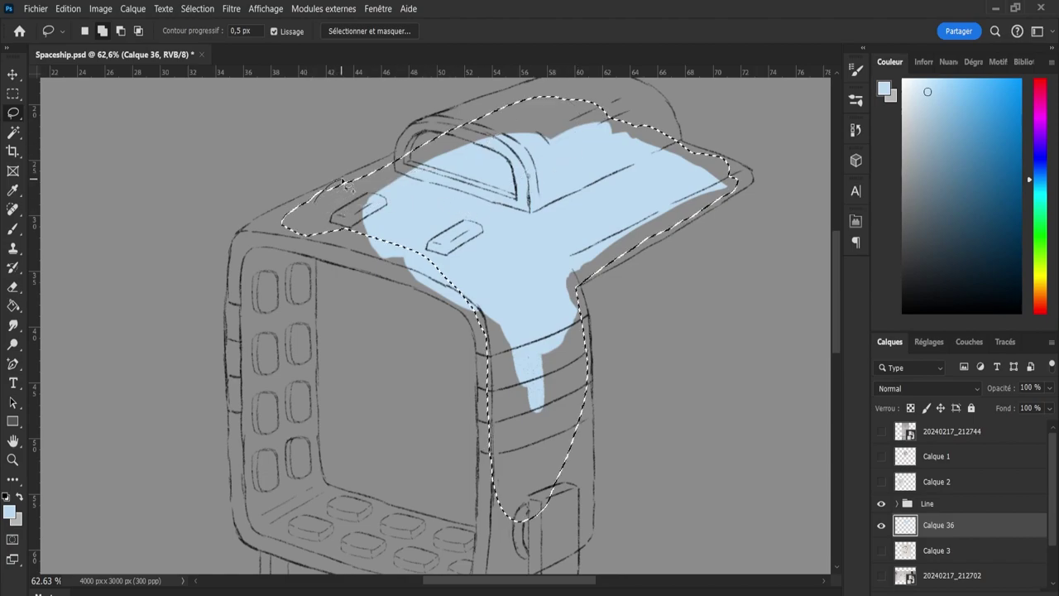
mouse_move(353, 175)
mouse_down()
mouse_move(459, 148)
mouse_move(358, 212)
mouse_move(289, 212)
mouse_move(235, 327)
mouse_move(242, 436)
mouse_move(273, 503)
mouse_move(325, 220)
mouse_move(339, 262)
mouse_move(447, 288)
mouse_move(487, 331)
mouse_up()
mouse_move(294, 478)
mouse_down()
mouse_move(278, 457)
mouse_move(395, 528)
mouse_move(477, 552)
mouse_move(387, 570)
mouse_move(295, 534)
mouse_move(273, 478)
mouse_up()
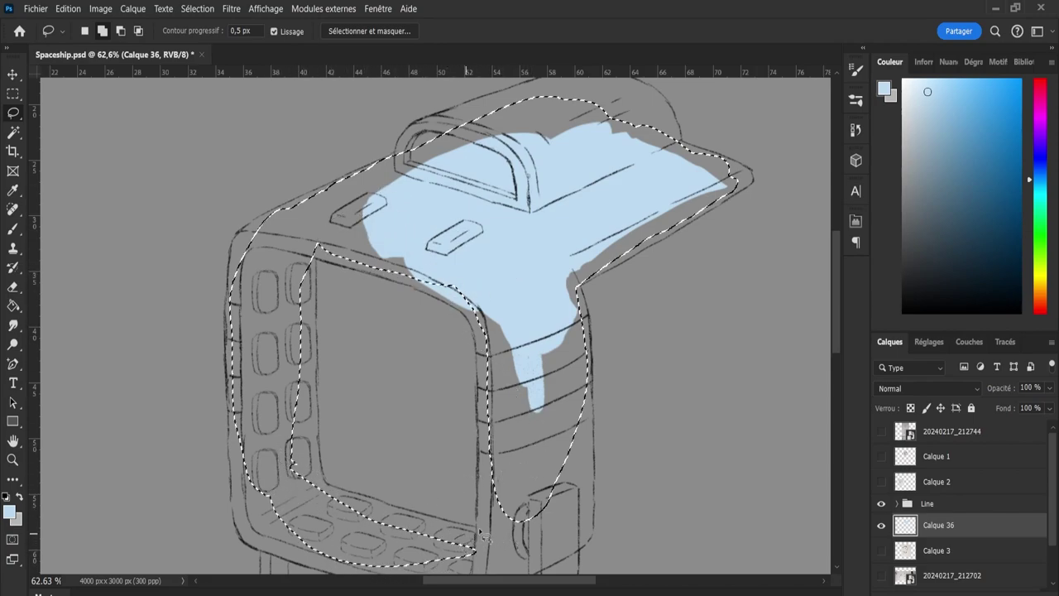
Add the lower side near the leg mount and the floor's inner edge to the lasso selection.
mouse_move(495, 527)
mouse_down()
mouse_move(483, 561)
mouse_move(514, 484)
mouse_move(495, 517)
mouse_up()
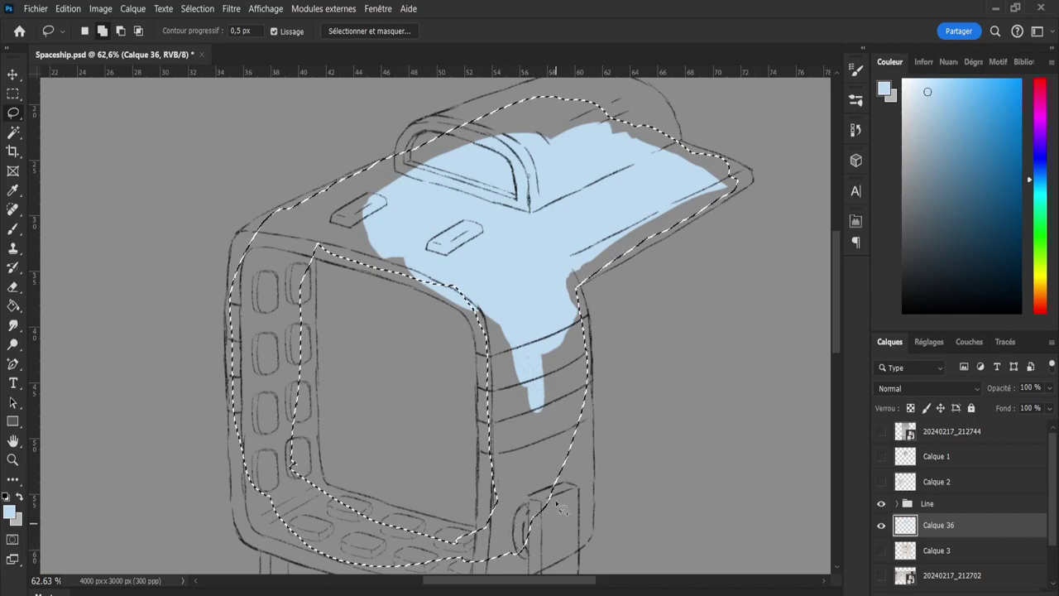
mouse_move(561, 508)
mouse_down()
mouse_move(577, 432)
mouse_move(548, 459)
mouse_move(571, 278)
mouse_move(587, 301)
mouse_move(591, 415)
mouse_move(583, 487)
mouse_move(558, 544)
mouse_move(505, 514)
mouse_move(553, 502)
mouse_up()
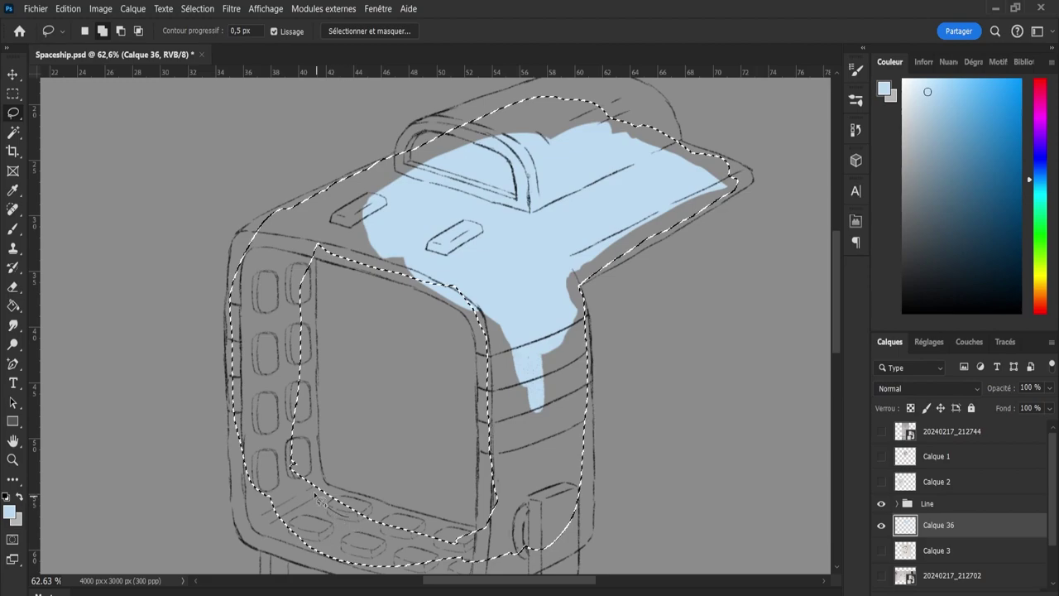
mouse_move(314, 494)
mouse_down()
mouse_move(398, 539)
mouse_move(382, 530)
mouse_move(499, 536)
mouse_move(486, 543)
mouse_up()
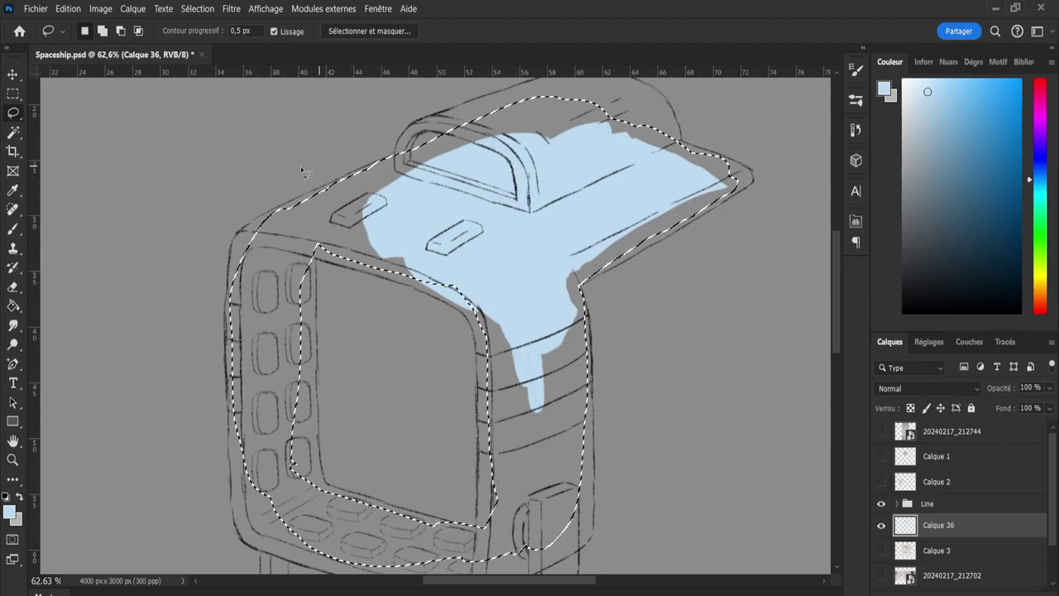
Extend the lasso selection to the outline around the cabin's upper-left front corner and up along the roof edge.
key(z)
drag(186, 228, 232, 231)
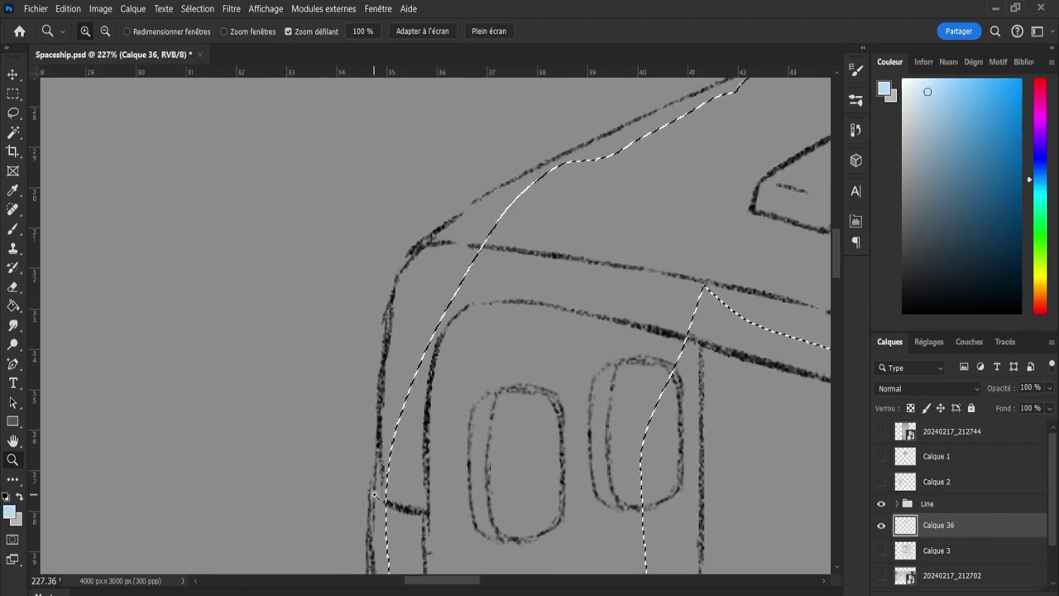
key(l)
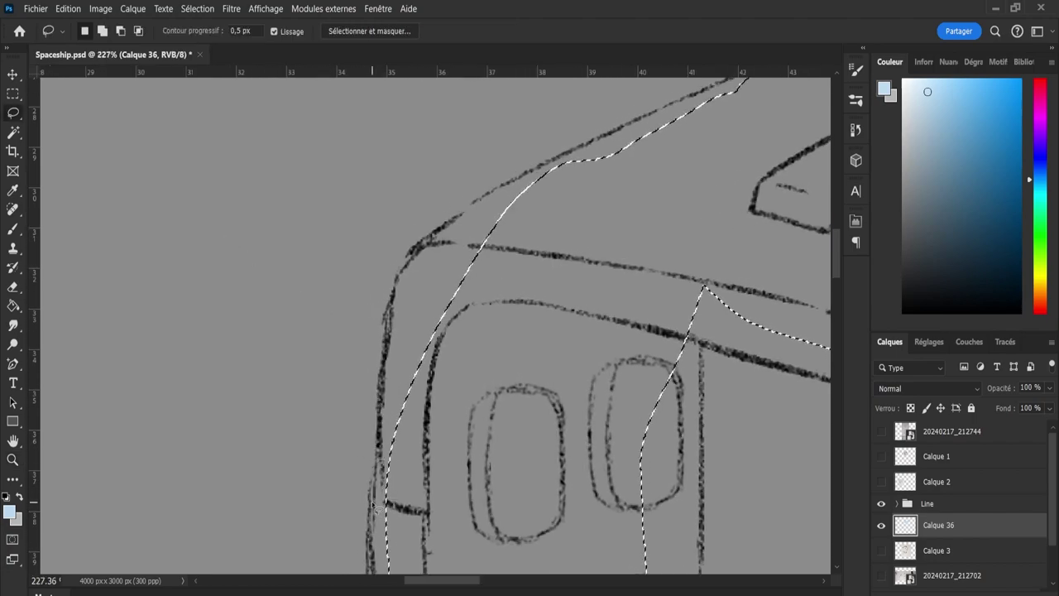
key(shift)
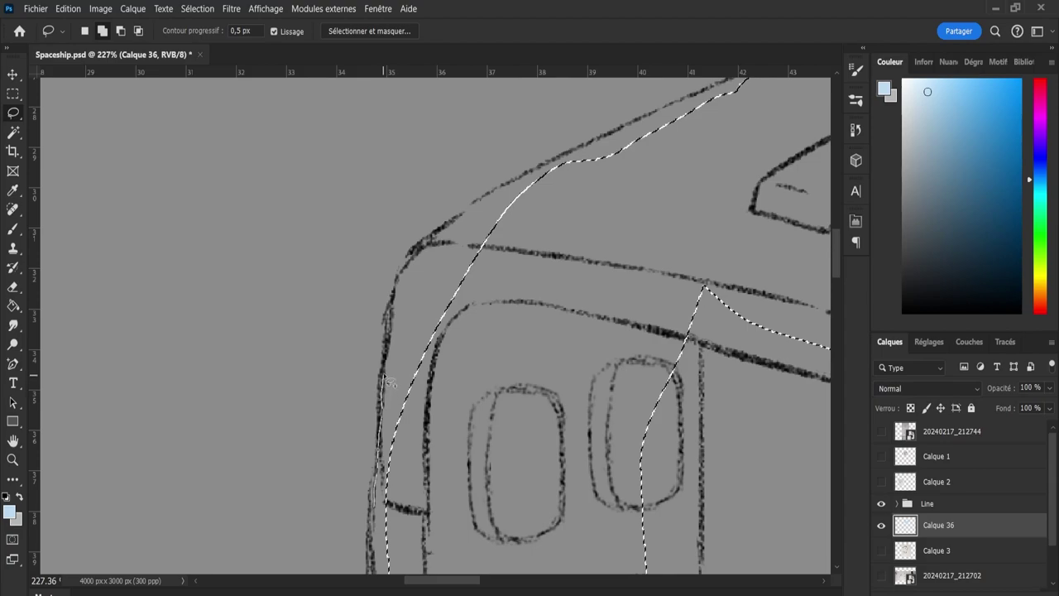
mouse_move(389, 382)
mouse_down()
mouse_move(409, 273)
mouse_move(496, 232)
mouse_move(494, 282)
mouse_move(434, 472)
mouse_move(398, 531)
mouse_move(387, 503)
mouse_up()
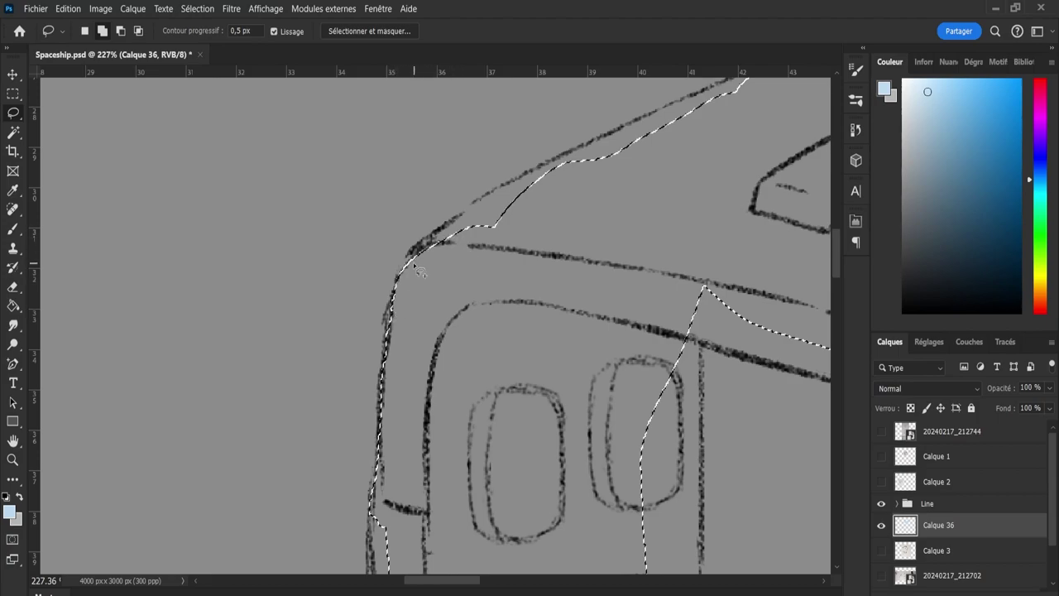
mouse_move(417, 256)
mouse_down()
mouse_move(530, 186)
mouse_move(447, 264)
mouse_move(467, 217)
mouse_move(488, 202)
mouse_move(583, 165)
mouse_move(509, 210)
mouse_move(503, 197)
mouse_move(618, 133)
mouse_move(722, 93)
mouse_up()
Fit the lasso selection to the roof's left outline up to the arched housing.
key(z)
drag(545, 277, 469, 276)
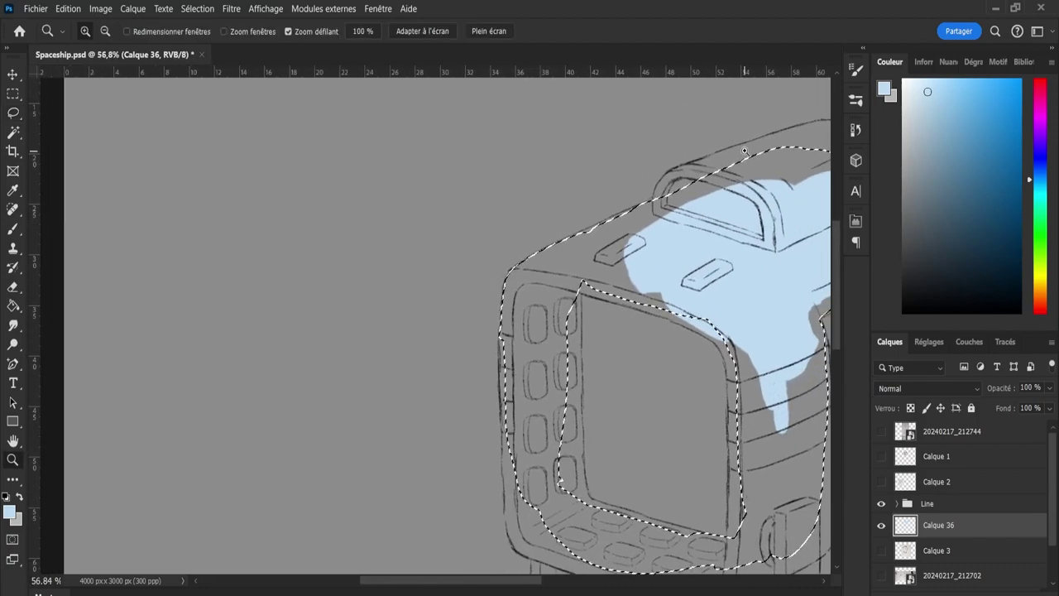
drag(744, 149, 810, 150)
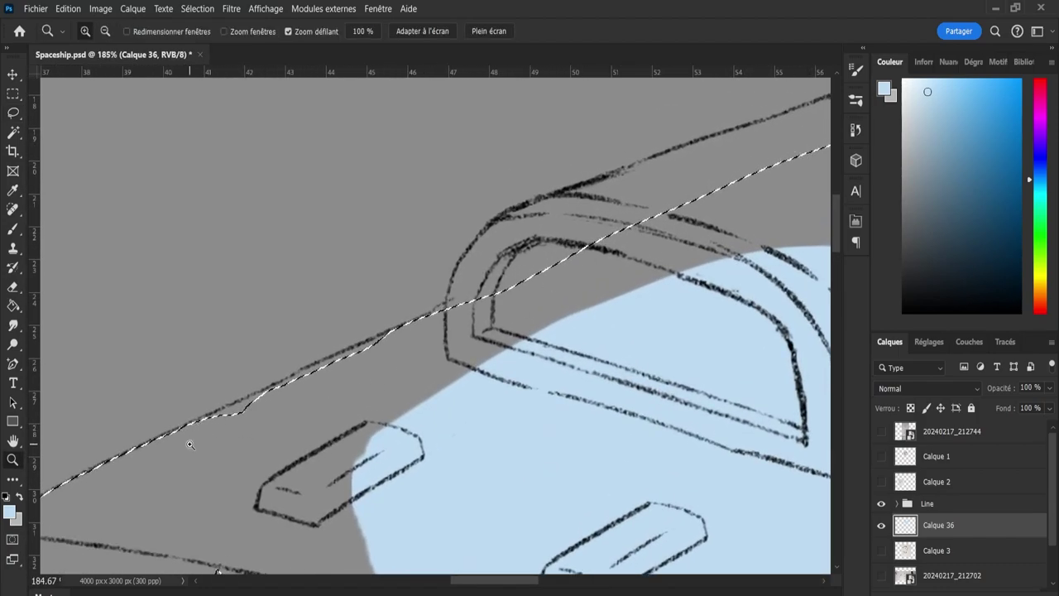
key(l)
mouse_move(158, 443)
mouse_down()
mouse_move(281, 385)
mouse_move(246, 406)
mouse_up()
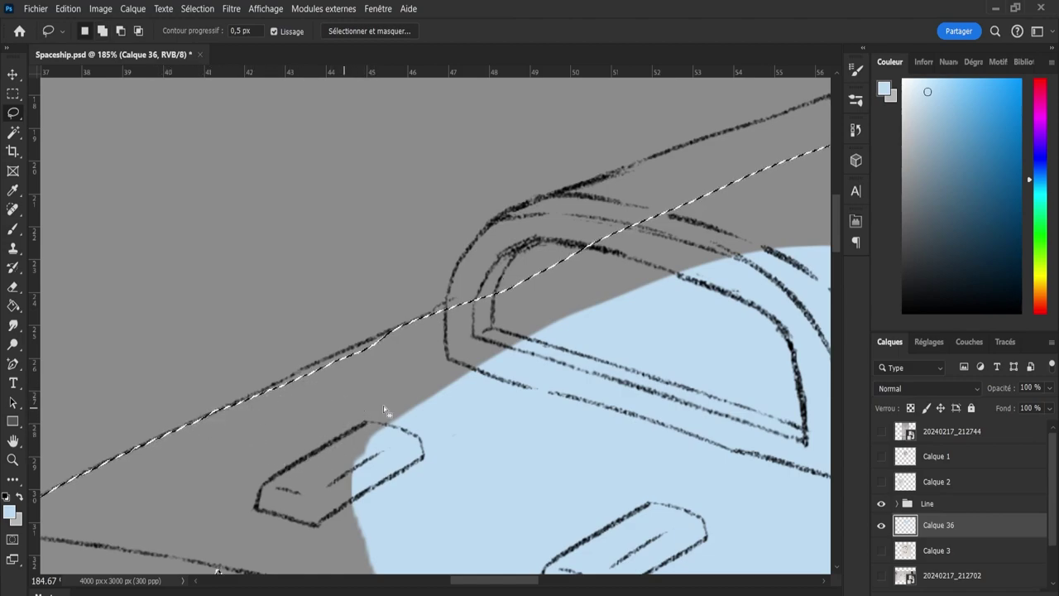
key(ctrl+d)
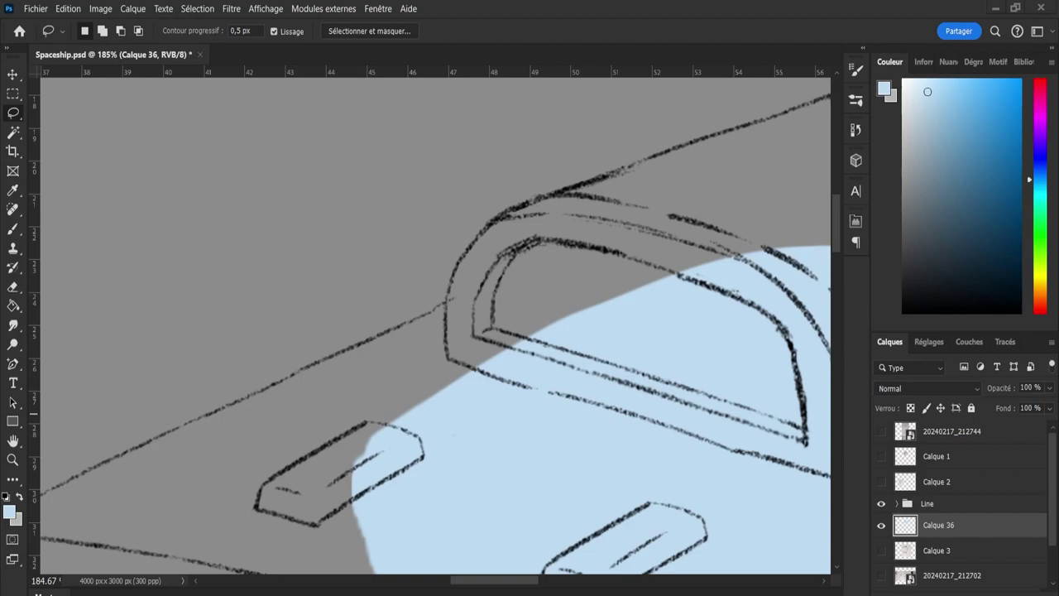
drag(33, 414, 620, 5)
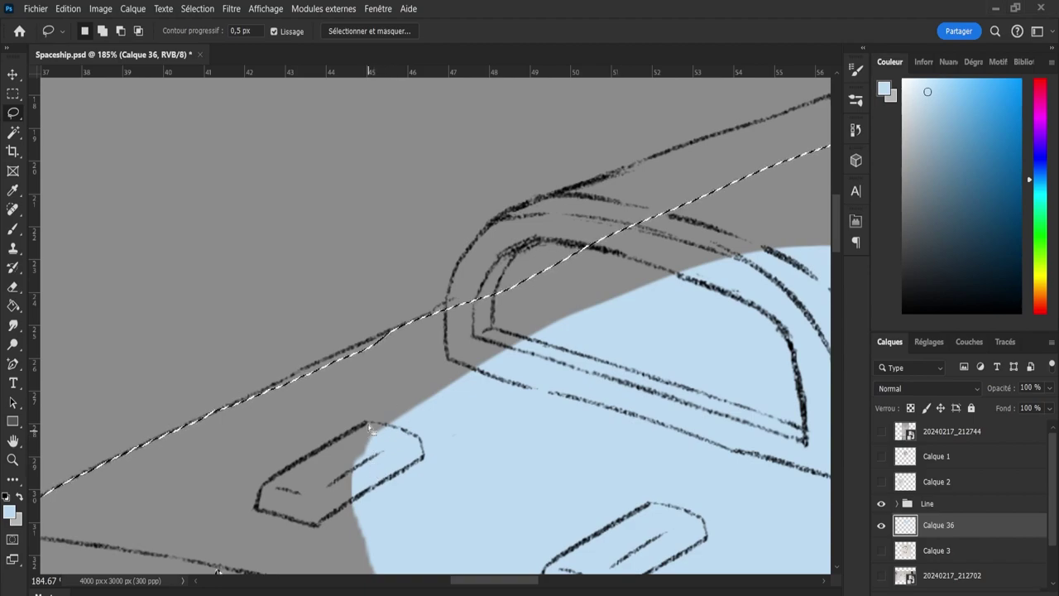
mouse_move(236, 412)
mouse_down()
mouse_move(407, 327)
mouse_move(440, 327)
mouse_move(369, 391)
mouse_move(233, 419)
mouse_move(229, 409)
mouse_move(314, 385)
mouse_up()
mouse_move(384, 346)
mouse_down()
mouse_move(443, 308)
mouse_move(487, 310)
mouse_move(428, 335)
mouse_move(502, 280)
mouse_up()
Extend the lasso selection around the arched housing's front curve and along the start of its top edge.
mouse_move(447, 303)
mouse_down()
mouse_move(605, 215)
mouse_move(607, 223)
mouse_up()
drag(527, 273, 716, 190)
mouse_move(535, 238)
mouse_down()
mouse_move(505, 252)
mouse_move(509, 225)
mouse_move(533, 207)
mouse_move(748, 129)
mouse_up()
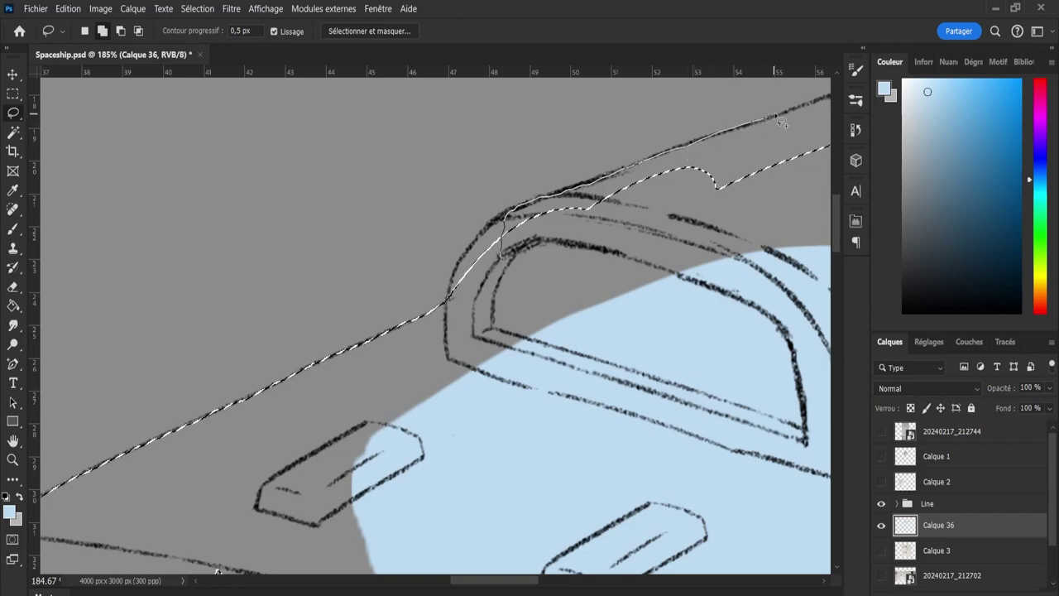
drag(822, 113, 817, 116)
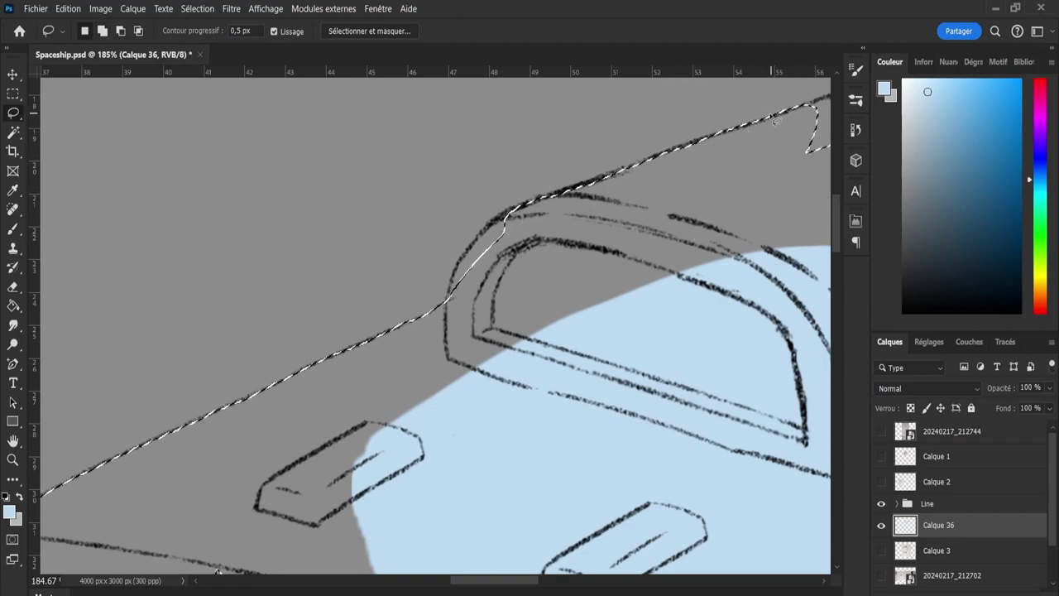
key(shift)
drag(524, 217, 500, 230)
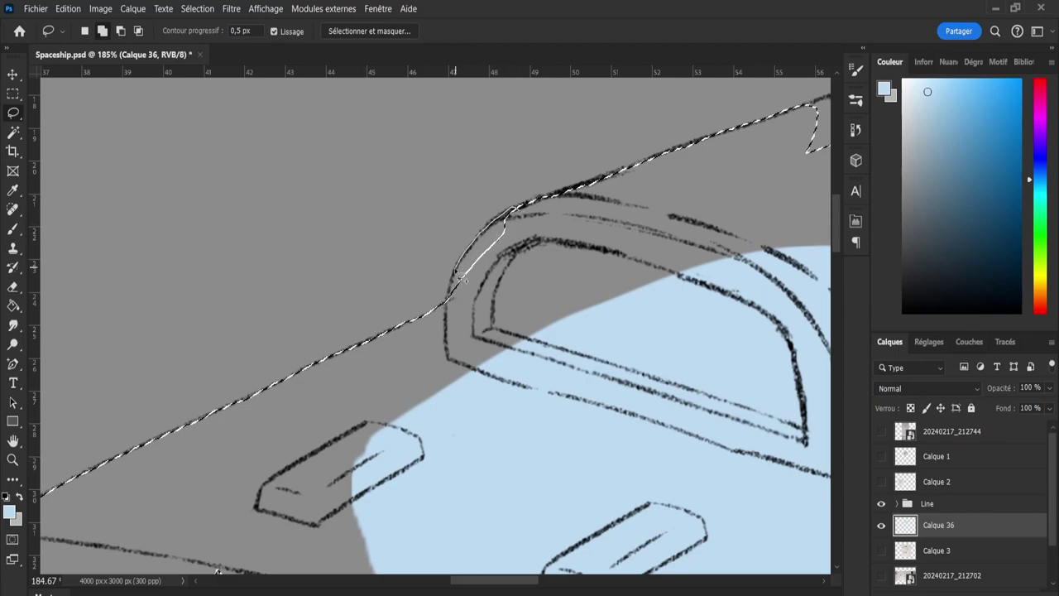
mouse_move(455, 274)
mouse_down()
mouse_move(450, 297)
mouse_move(514, 282)
mouse_up()
Trim the lasso selection at the housing's top line and extend it along that line to the rear peak.
key(z)
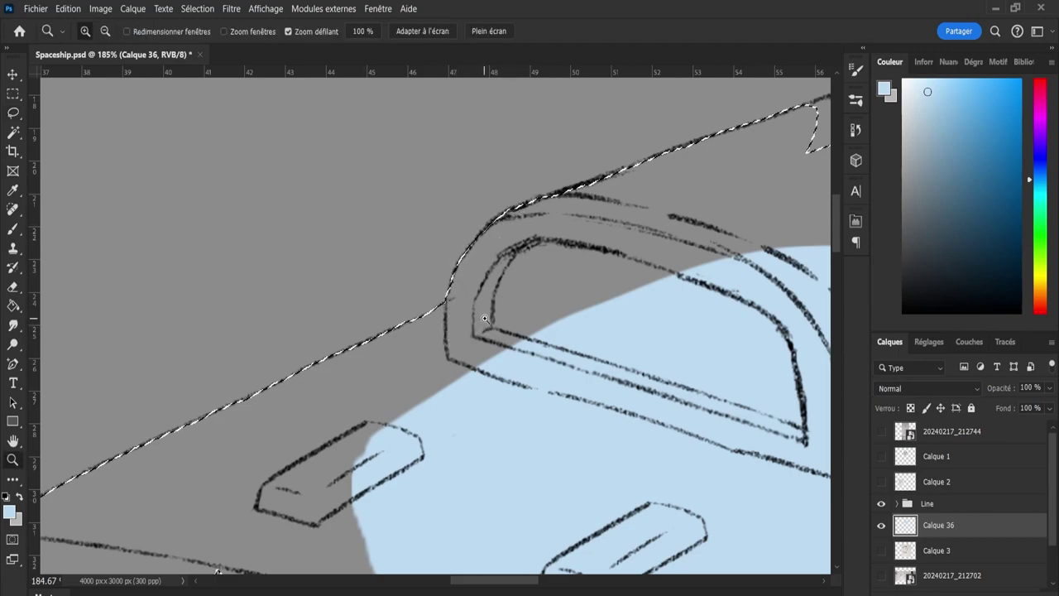
drag(486, 318, 437, 317)
drag(702, 176, 749, 172)
scroll(750, 173, up, 3)
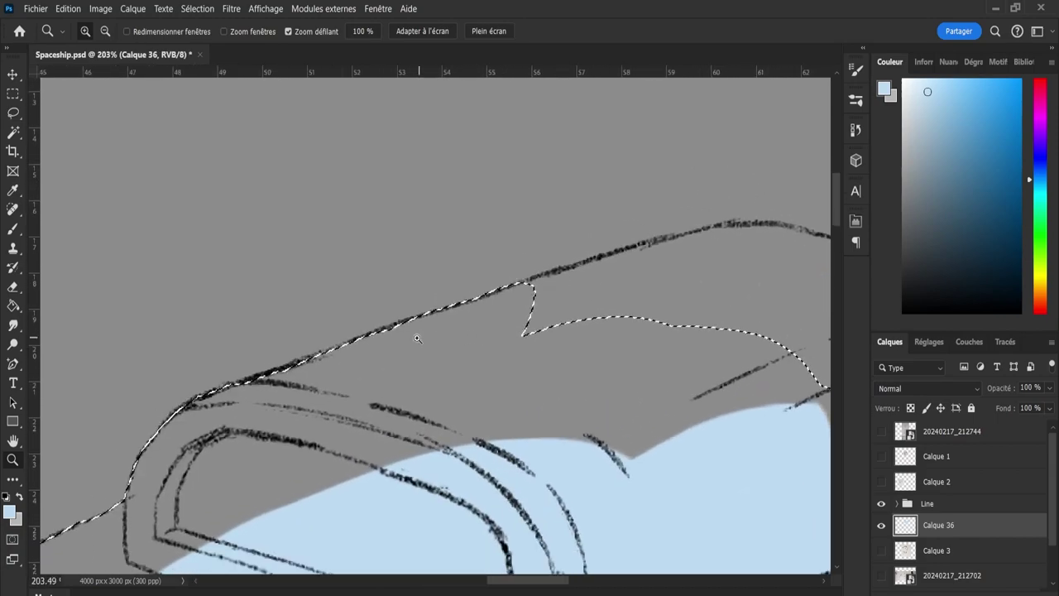
key(l)
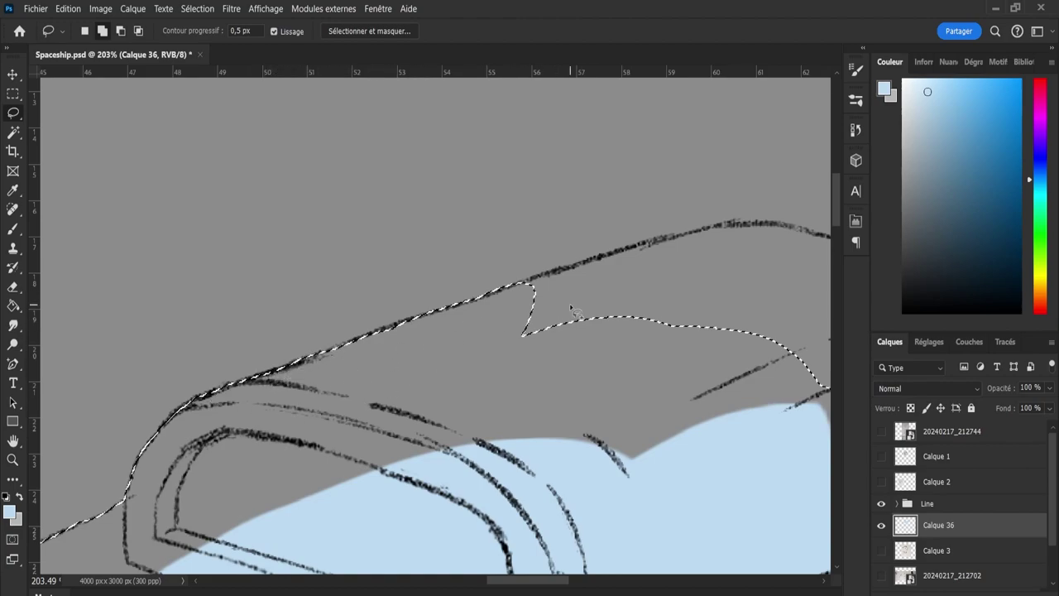
drag(509, 278, 483, 299)
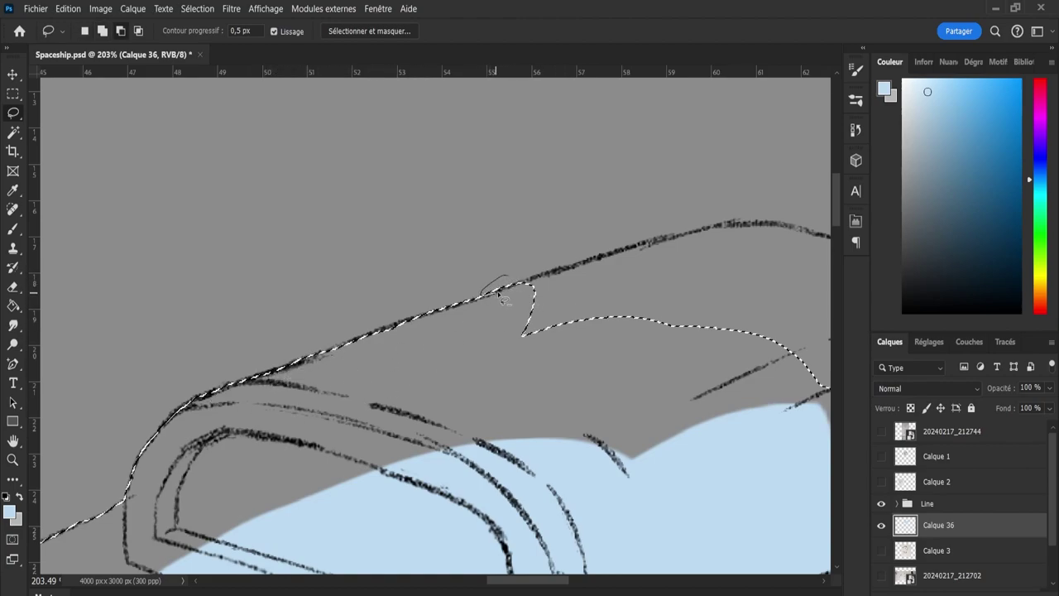
mouse_move(539, 267)
mouse_down()
mouse_move(497, 293)
mouse_move(656, 244)
mouse_move(754, 262)
mouse_move(698, 377)
mouse_up()
mouse_move(576, 274)
mouse_down()
mouse_move(693, 235)
mouse_move(778, 229)
mouse_move(806, 284)
mouse_move(708, 334)
mouse_up()
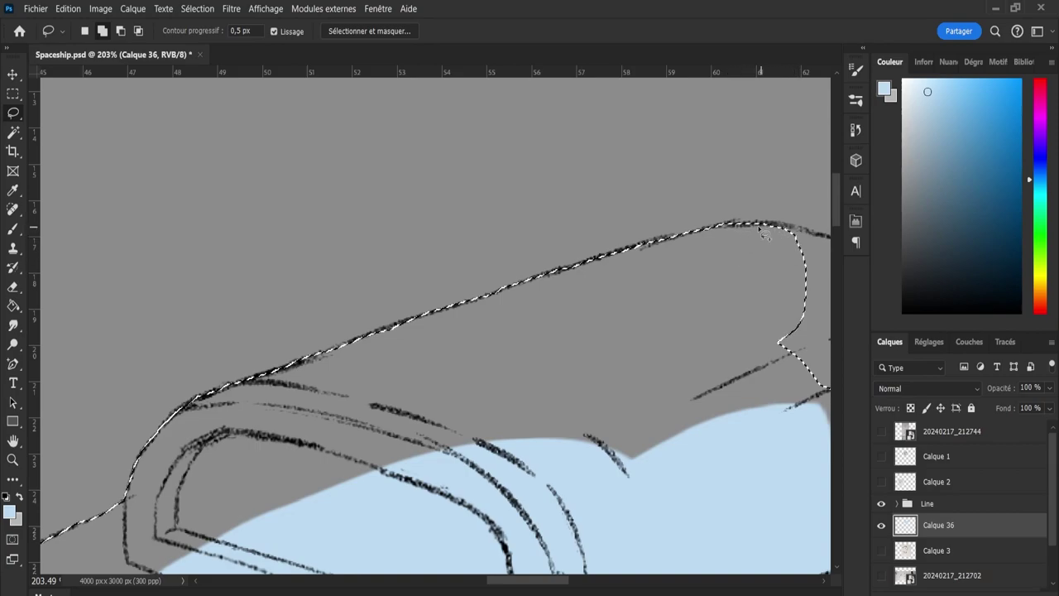
Fit the lasso selection to the housing's rear peak and extend it roughly down the rear curve.
mouse_move(760, 226)
mouse_down()
mouse_move(799, 236)
mouse_move(812, 280)
mouse_move(835, 257)
mouse_move(778, 290)
mouse_move(806, 267)
mouse_up()
drag(779, 213, 797, 230)
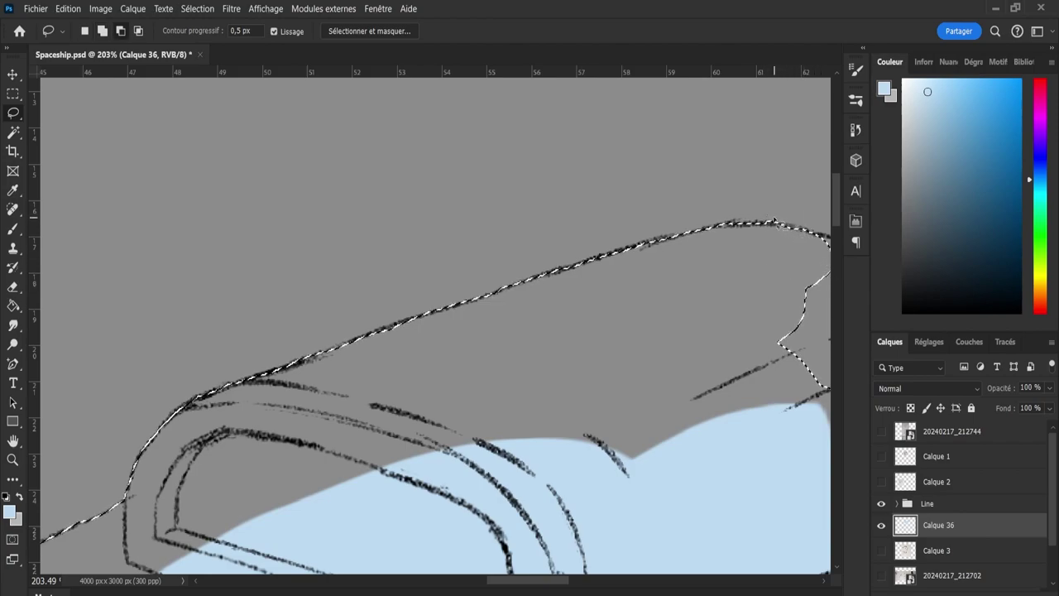
key(shift)
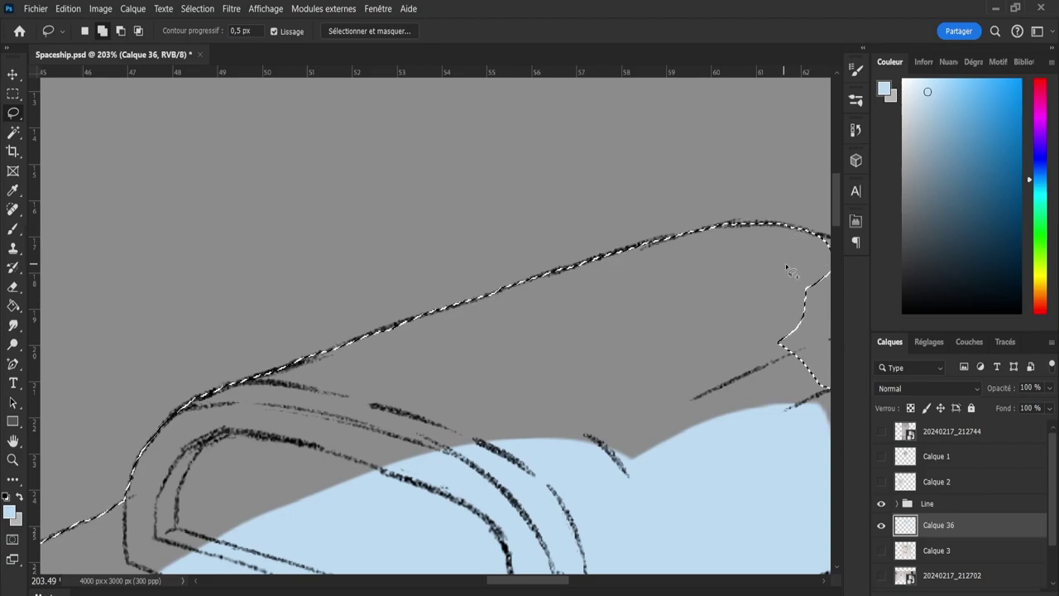
drag(507, 587, 545, 587)
mouse_move(451, 426)
mouse_down()
mouse_move(437, 392)
mouse_move(447, 244)
mouse_move(556, 312)
mouse_move(684, 551)
mouse_up()
mouse_move(524, 269)
mouse_down()
mouse_move(633, 330)
mouse_move(607, 468)
mouse_up()
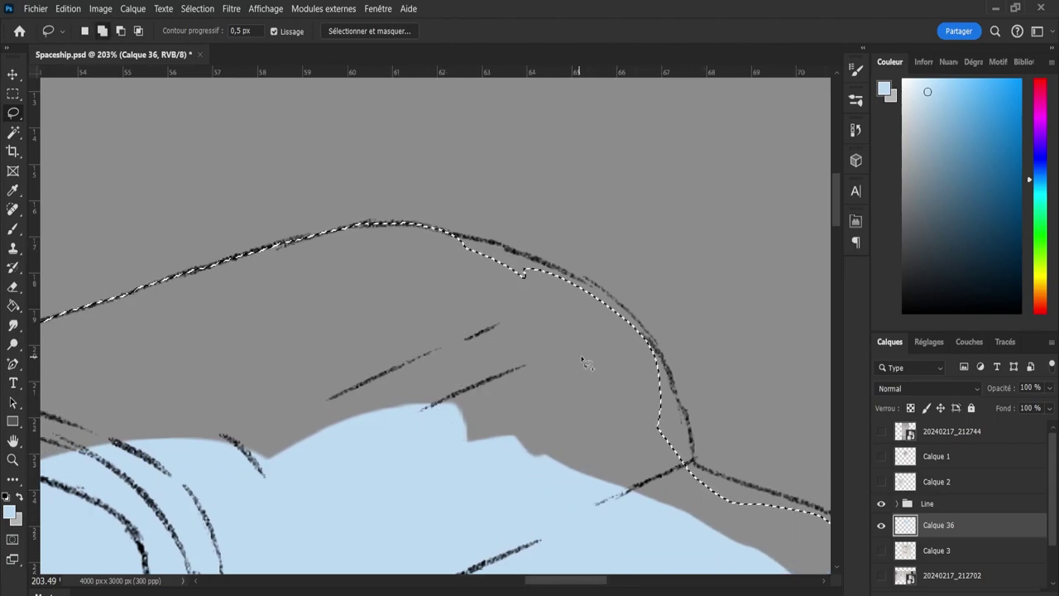
Fit the lasso selection to the housing's rounded rear outline, filling the gap just behind the peak, down to the junction with the hull.
drag(552, 271, 629, 381)
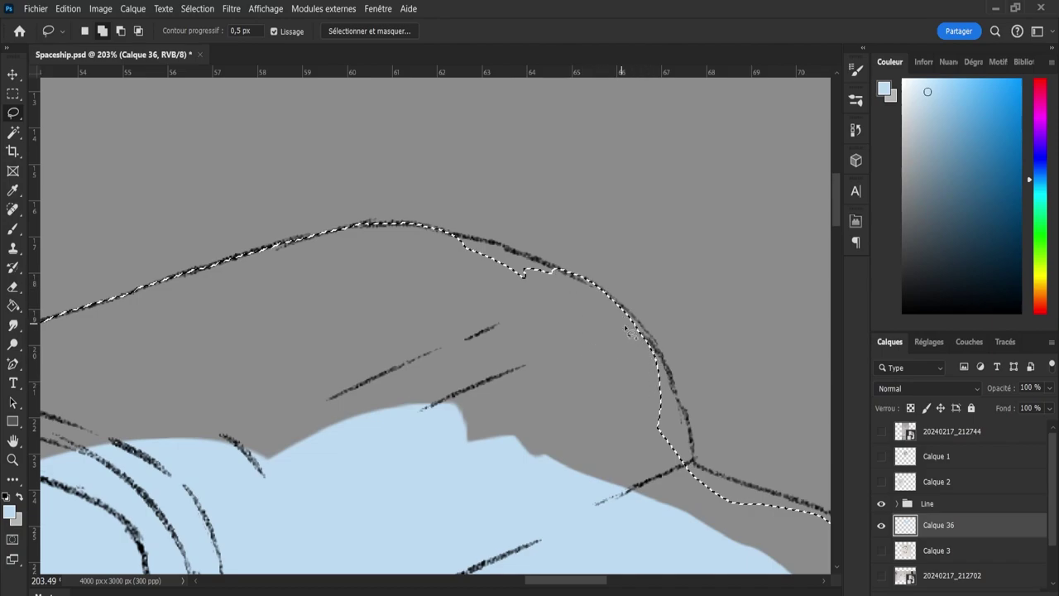
mouse_move(609, 300)
mouse_down()
mouse_move(655, 347)
mouse_move(690, 446)
mouse_up()
drag(645, 340, 662, 441)
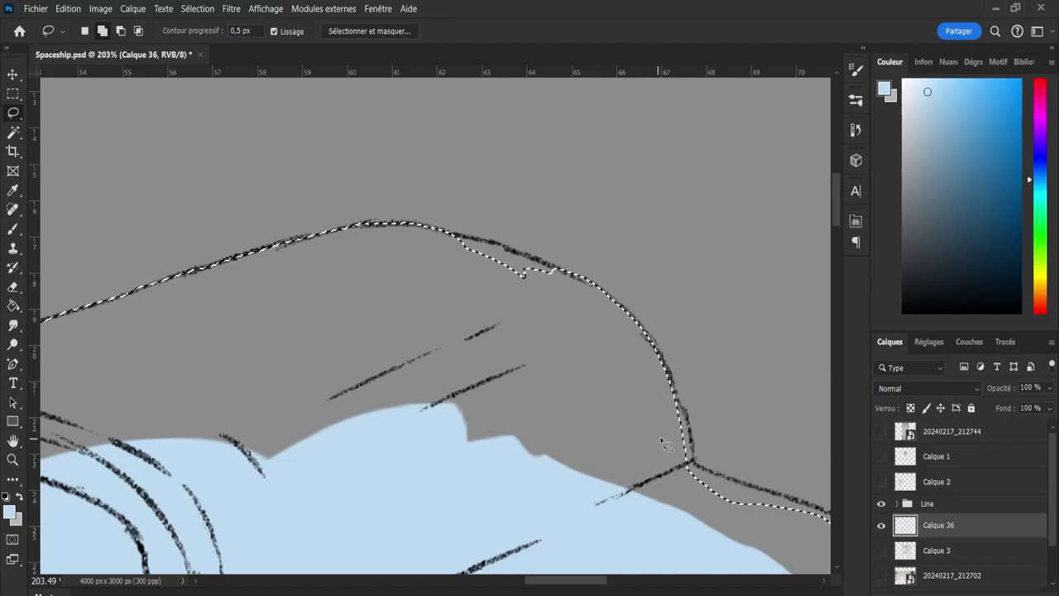
drag(647, 338, 682, 462)
mouse_move(652, 339)
mouse_down()
mouse_move(677, 475)
mouse_move(697, 496)
mouse_up()
drag(682, 411, 700, 503)
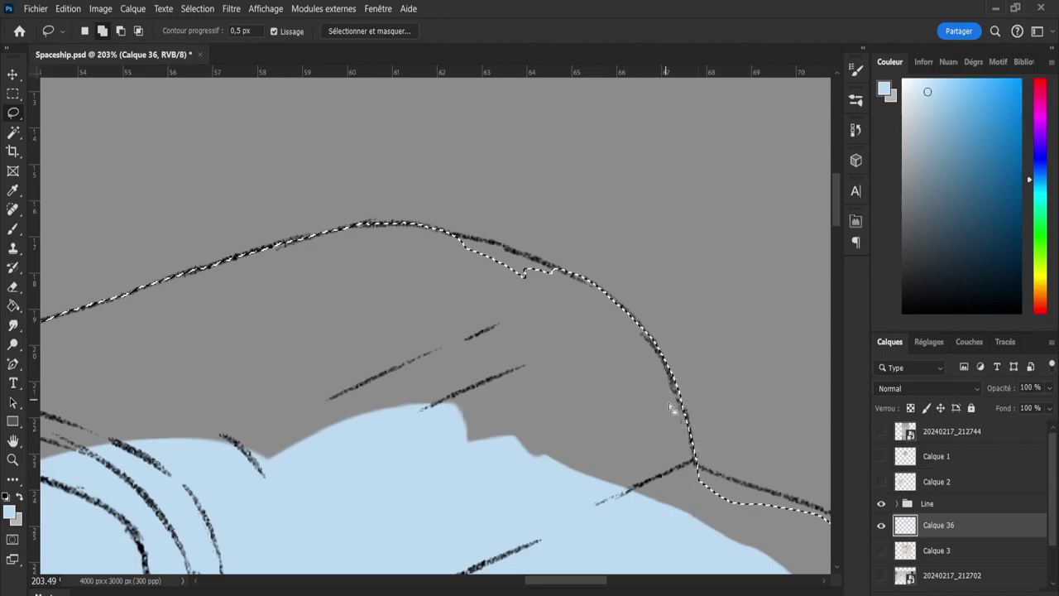
mouse_move(454, 254)
mouse_down()
mouse_move(442, 235)
mouse_move(498, 246)
mouse_up()
drag(553, 273, 560, 282)
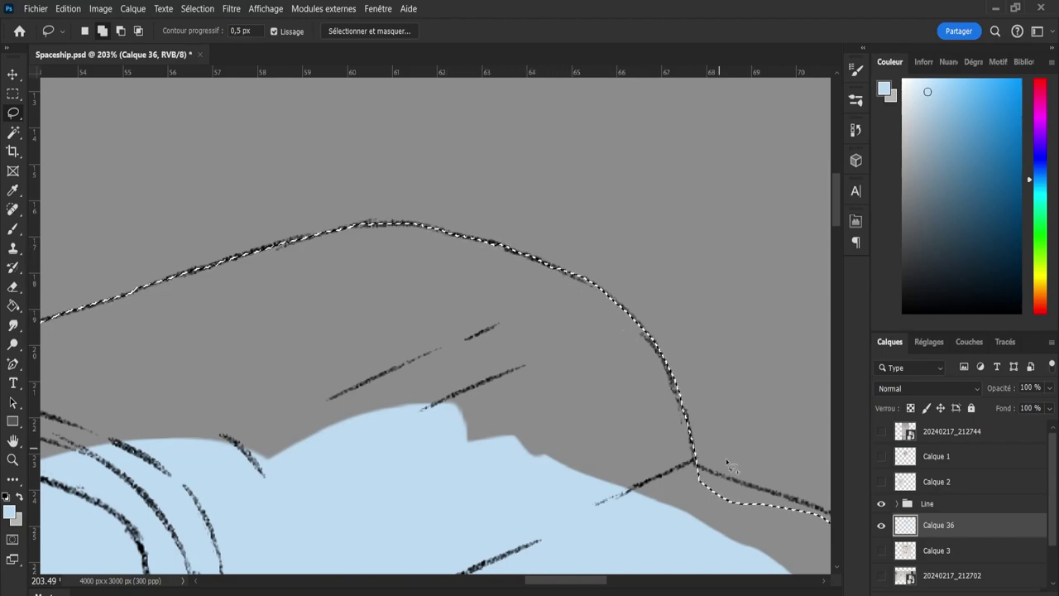
Extend the lasso selection along the sloping hull edge behind the housing and around the hull's rear tip.
drag(680, 459, 794, 530)
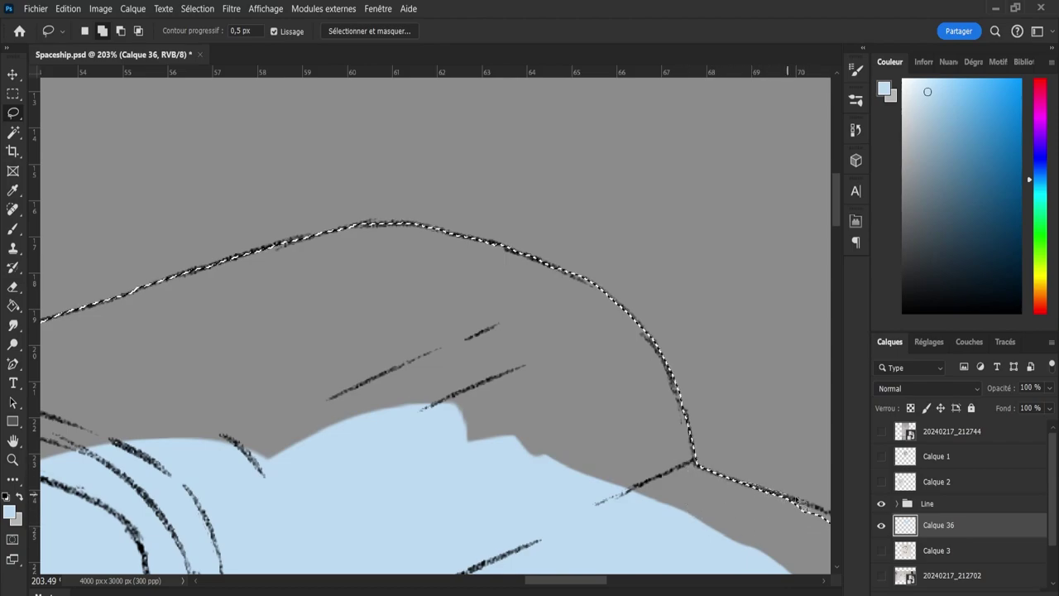
drag(575, 580, 593, 582)
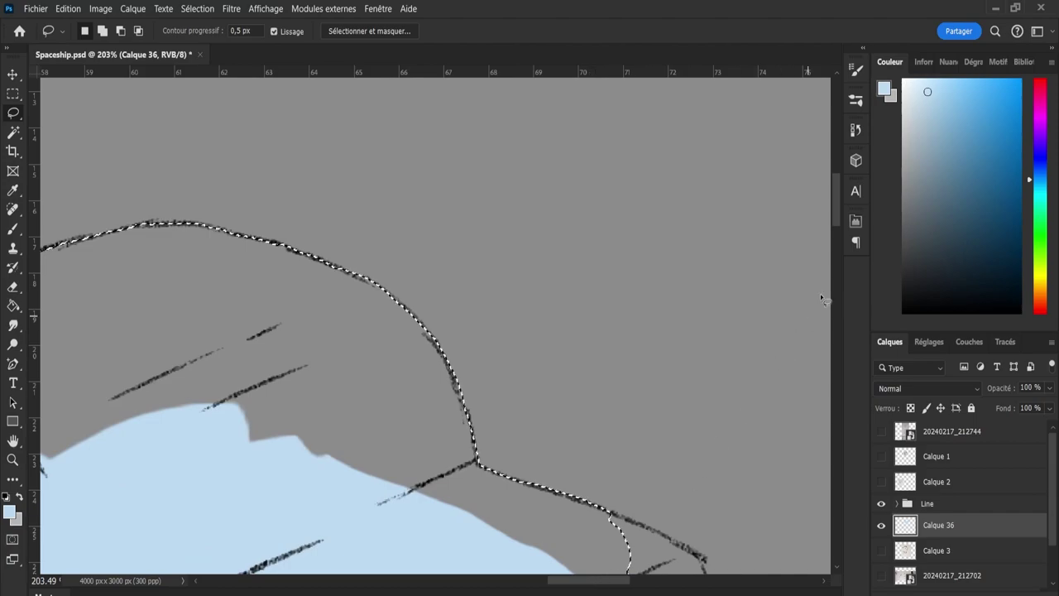
drag(835, 201, 836, 225)
key(shift)
mouse_move(611, 328)
mouse_down()
mouse_move(591, 318)
mouse_move(609, 313)
mouse_up()
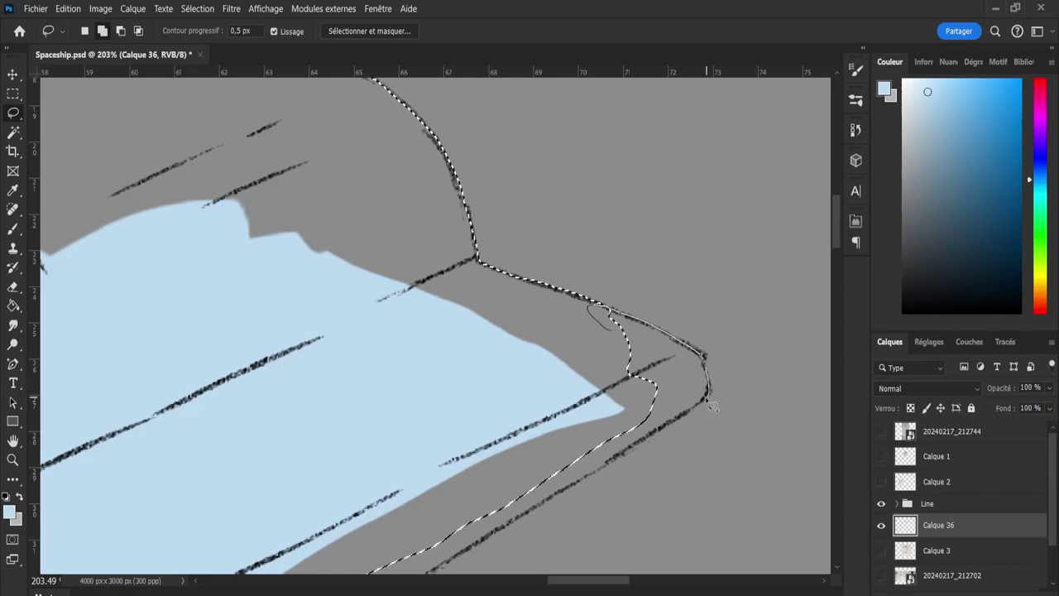
mouse_move(713, 407)
mouse_down()
mouse_move(620, 430)
mouse_move(603, 374)
mouse_up()
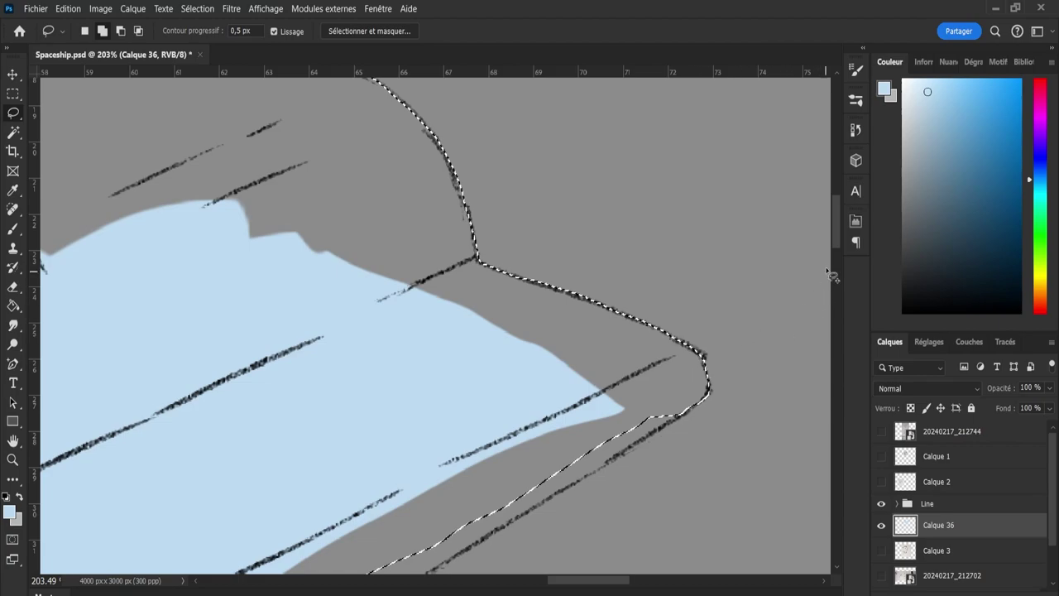
Fit the lasso selection to the hull's long diagonal edge from the rear tip down to the side corner.
scroll(819, 240, down, 5)
mouse_move(139, 451)
mouse_down()
mouse_move(325, 330)
mouse_move(641, 192)
mouse_move(672, 180)
mouse_move(688, 192)
mouse_move(691, 203)
mouse_move(671, 222)
mouse_move(482, 332)
mouse_move(211, 474)
mouse_move(116, 507)
mouse_up()
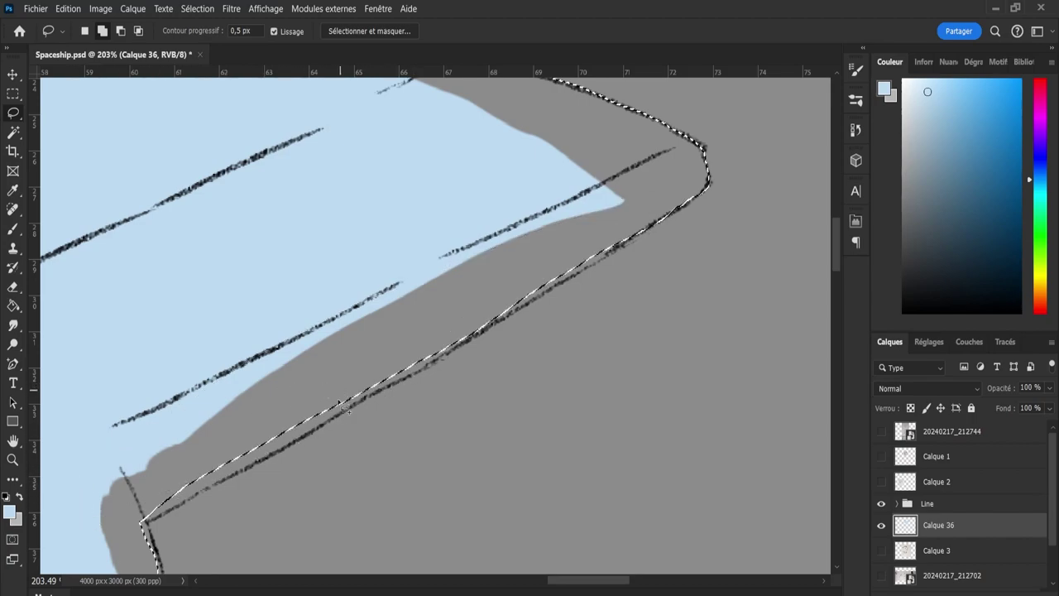
drag(174, 478, 139, 520)
mouse_move(202, 495)
mouse_down()
mouse_move(358, 397)
mouse_move(280, 401)
mouse_up()
mouse_move(382, 361)
mouse_down()
mouse_move(316, 413)
mouse_move(317, 426)
mouse_move(374, 403)
mouse_up()
drag(454, 358, 320, 374)
drag(564, 233, 667, 191)
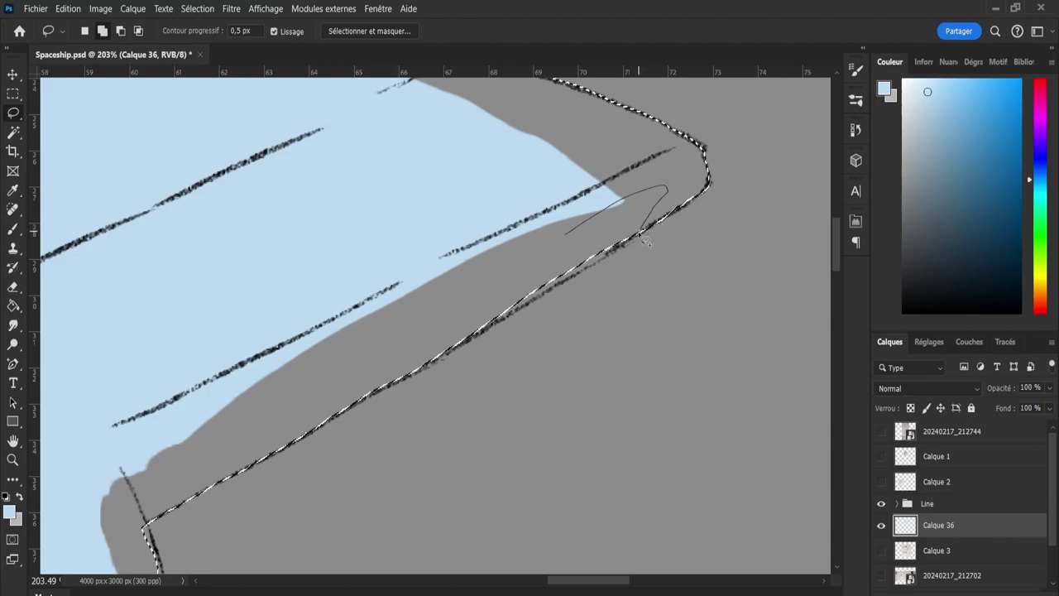
drag(646, 240, 403, 384)
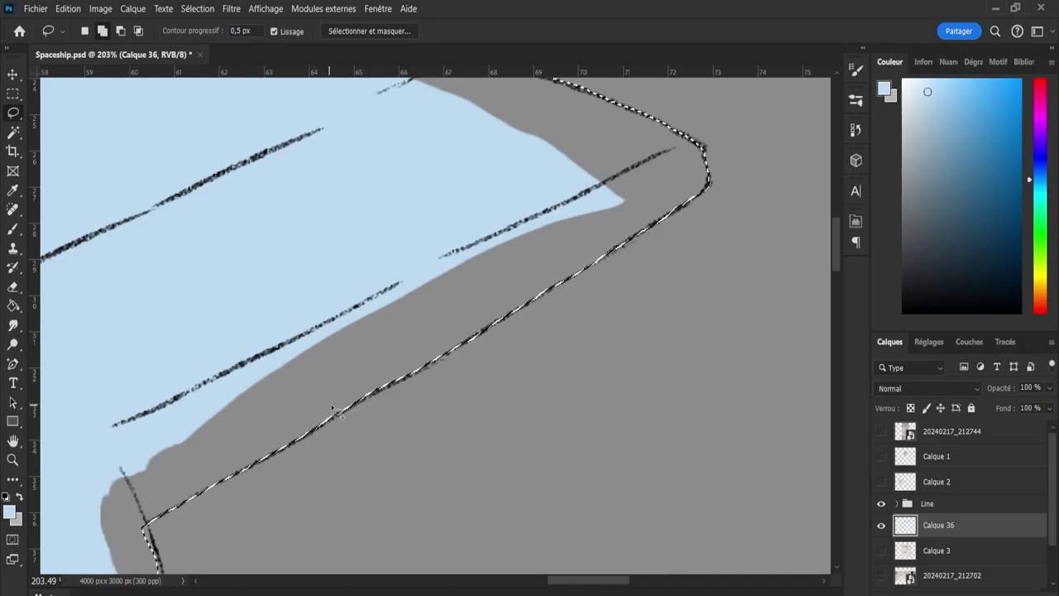
Fit the lasso selection to the side corner and extend it down the vertical outline beside the ribbed panel.
key(z)
drag(478, 421, 437, 419)
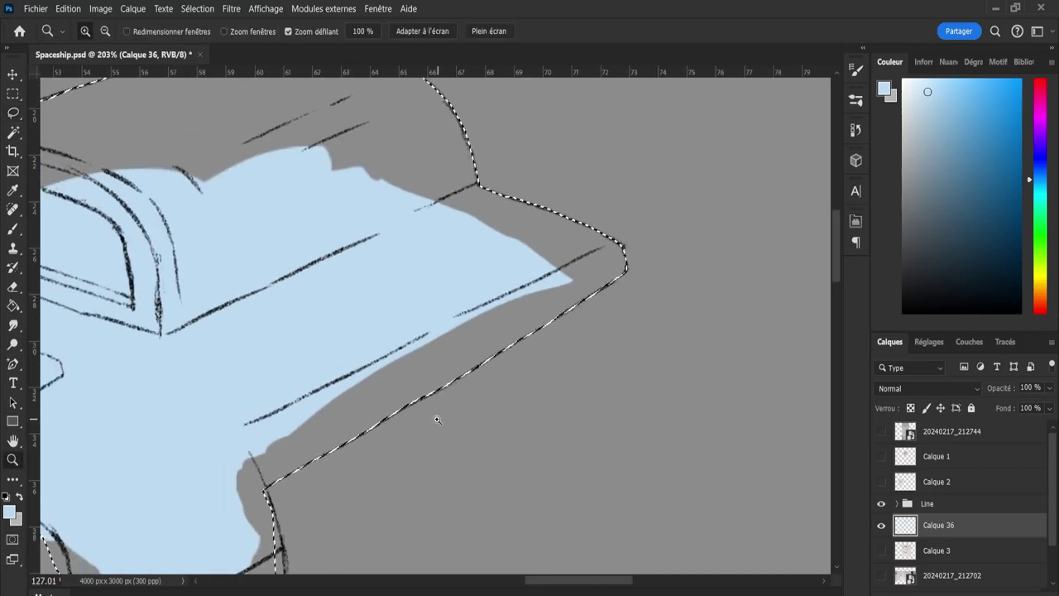
scroll(437, 419, down, 1)
scroll(341, 517, up, 4)
key(l)
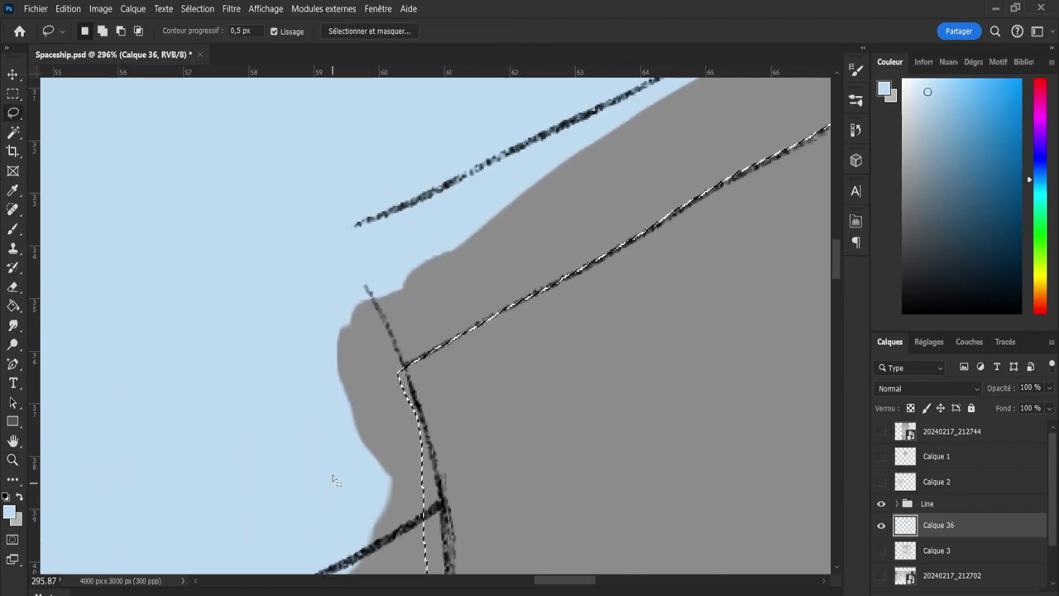
mouse_move(396, 418)
mouse_down()
mouse_move(396, 352)
mouse_move(437, 459)
mouse_move(426, 548)
mouse_up()
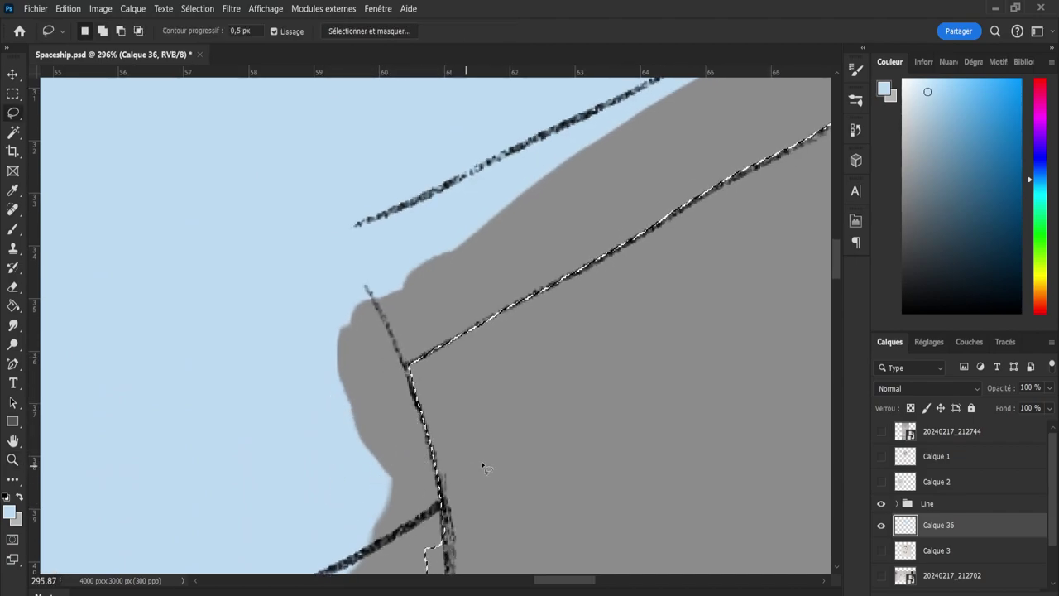
drag(835, 258, 835, 283)
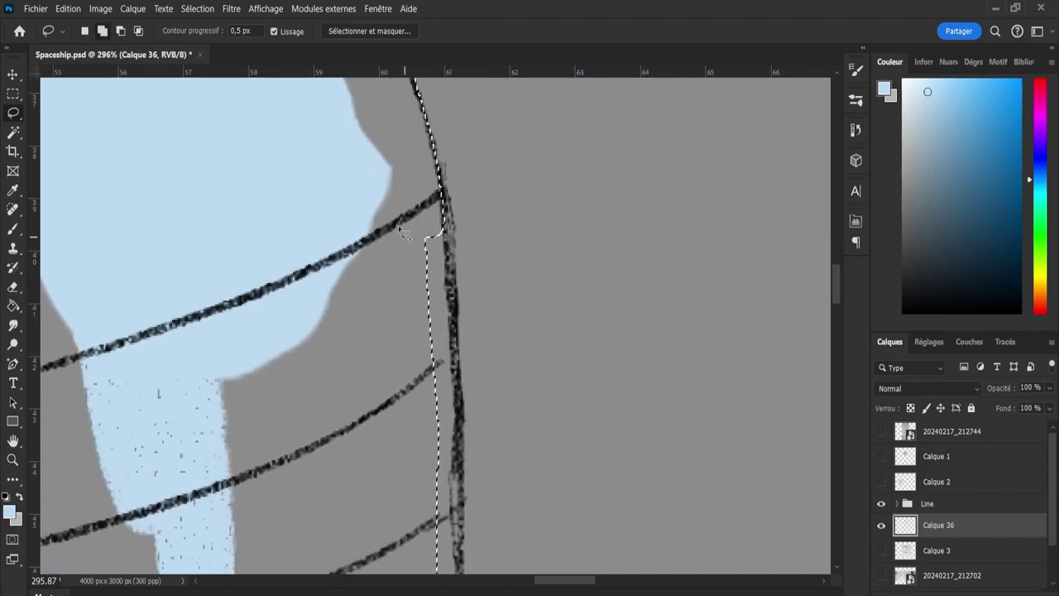
mouse_move(401, 224)
mouse_down()
mouse_move(420, 181)
mouse_move(435, 174)
mouse_move(452, 195)
mouse_up()
mouse_move(457, 265)
mouse_down()
mouse_move(463, 480)
mouse_move(445, 590)
mouse_move(298, 320)
mouse_up()
Extend the lasso selection to the front opening's rounded upper-right corner and down its right edge.
key(z)
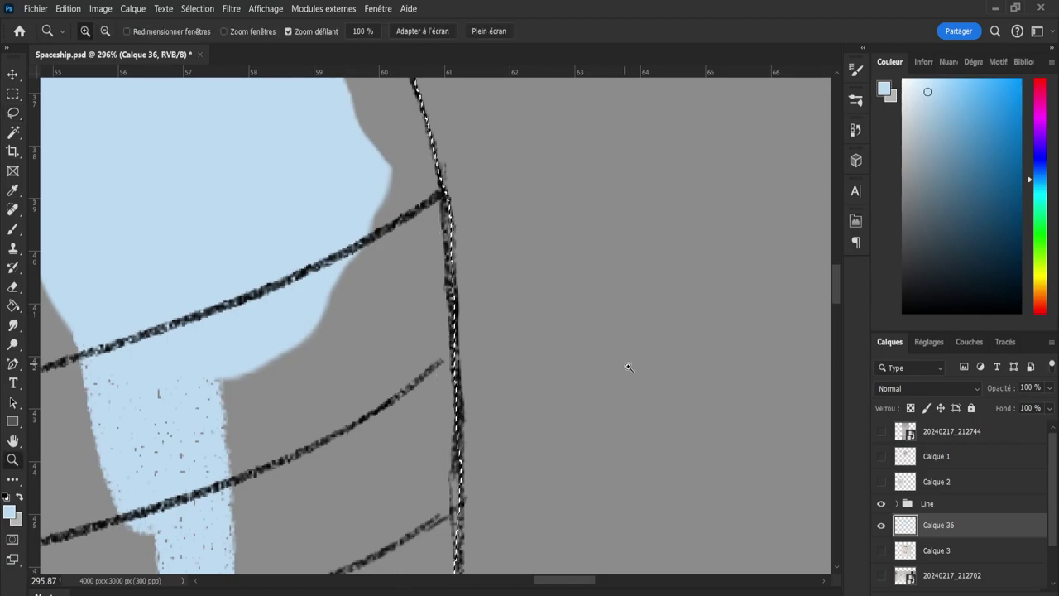
drag(656, 413, 573, 399)
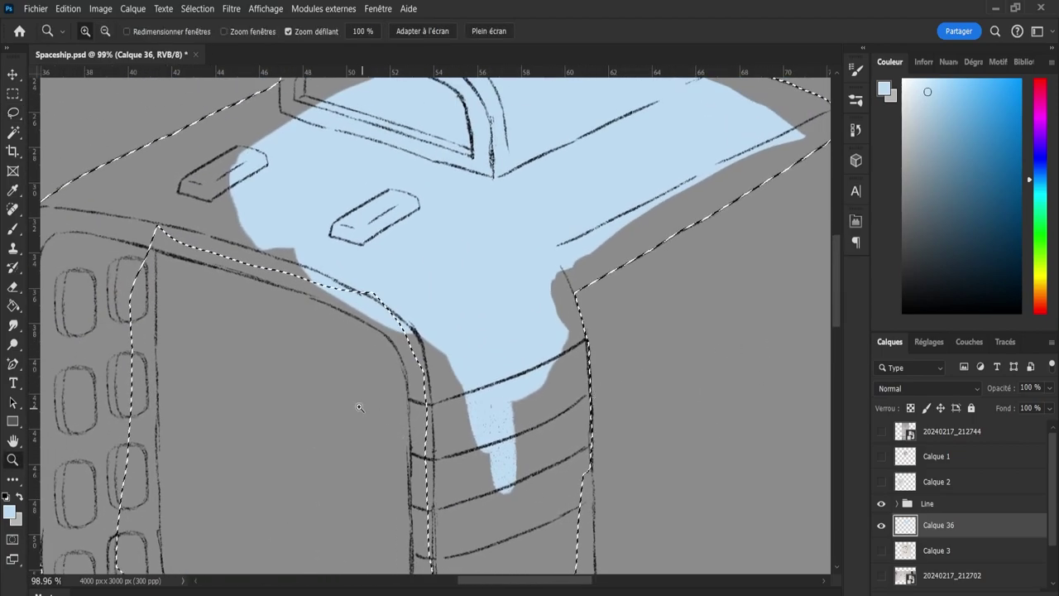
scroll(359, 407, up, 2)
key(l)
key(shift)
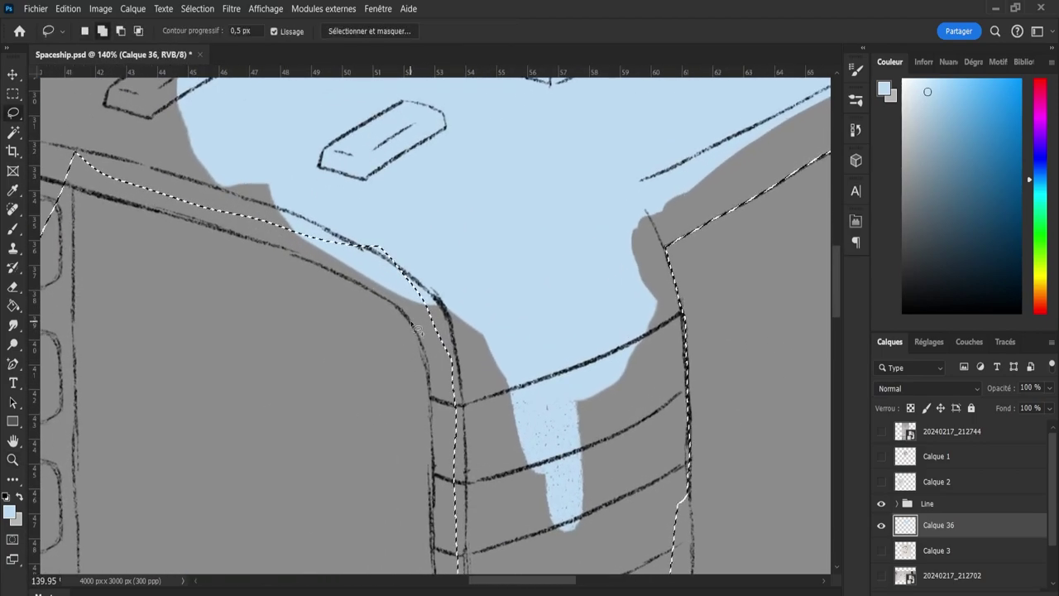
mouse_move(414, 323)
mouse_down()
mouse_move(379, 242)
mouse_move(482, 377)
mouse_move(460, 472)
mouse_move(436, 457)
mouse_move(432, 377)
mouse_move(414, 323)
mouse_move(426, 278)
mouse_move(424, 290)
mouse_up()
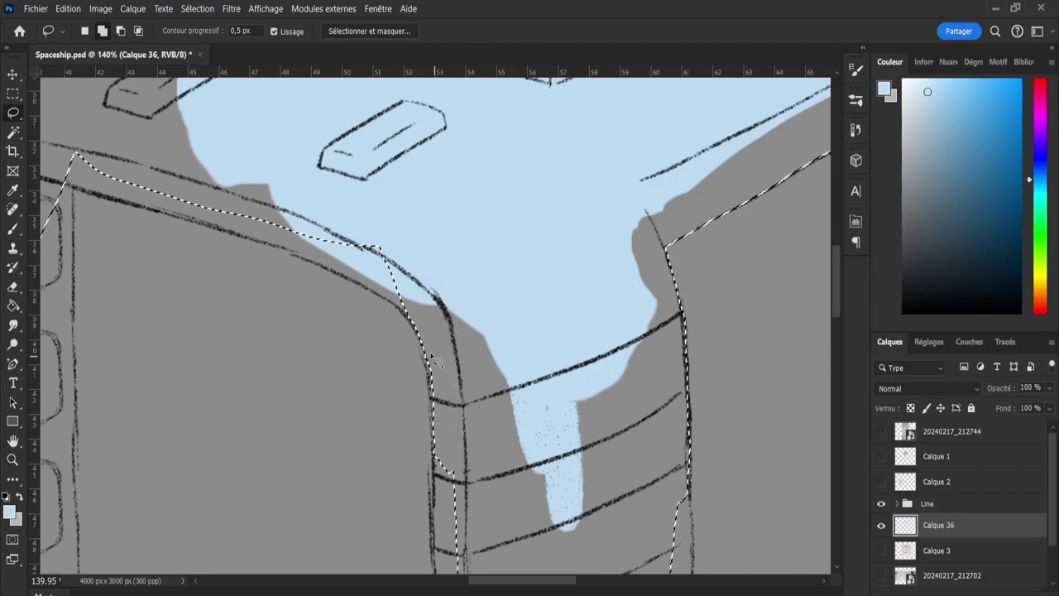
click(421, 391)
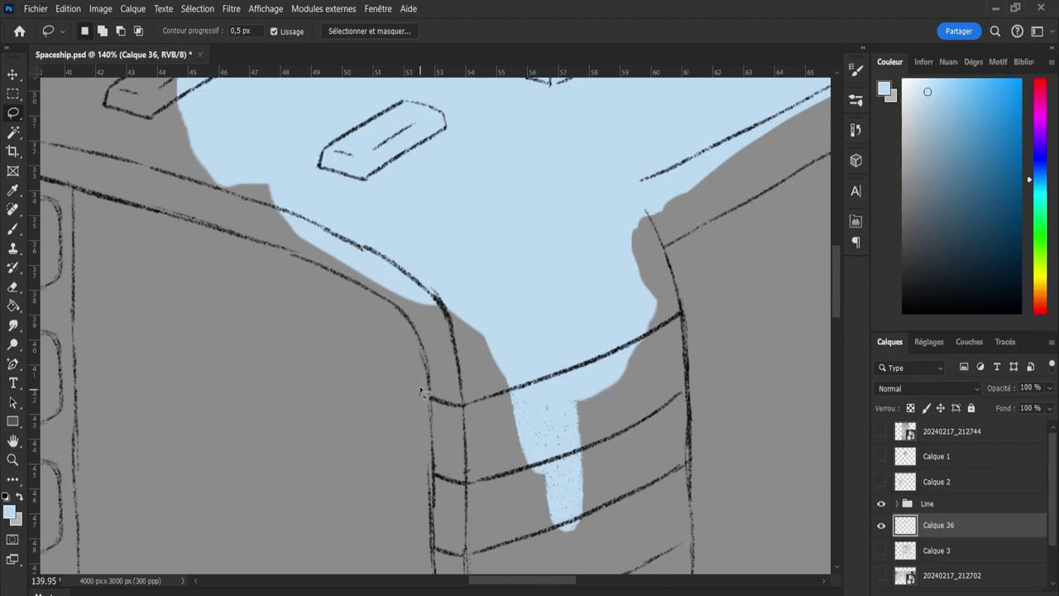
key(ctrl+z)
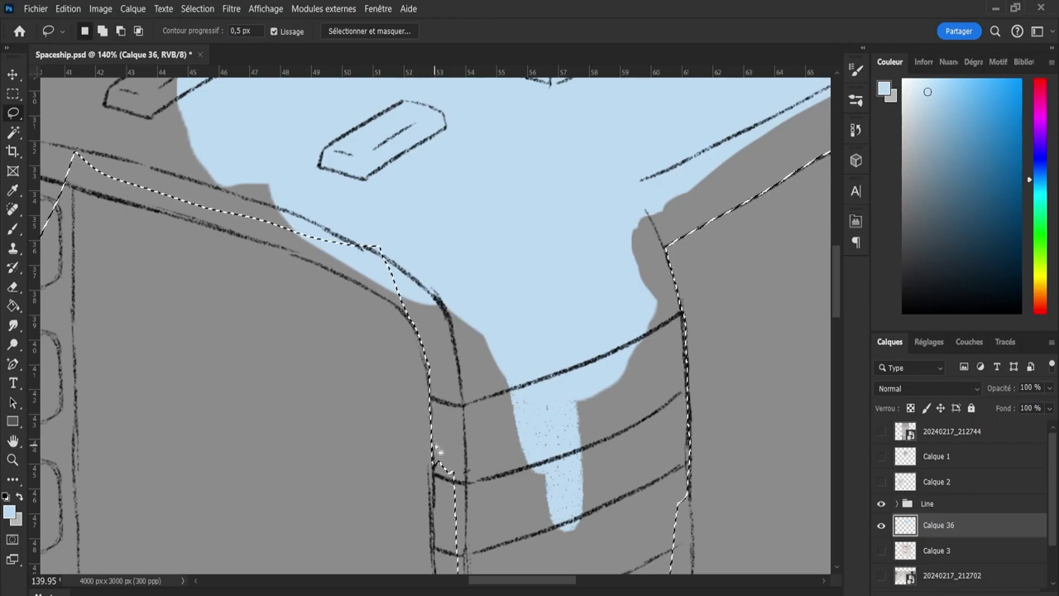
mouse_move(429, 366)
mouse_down()
mouse_move(440, 393)
mouse_move(443, 555)
mouse_move(495, 449)
mouse_move(480, 488)
mouse_up()
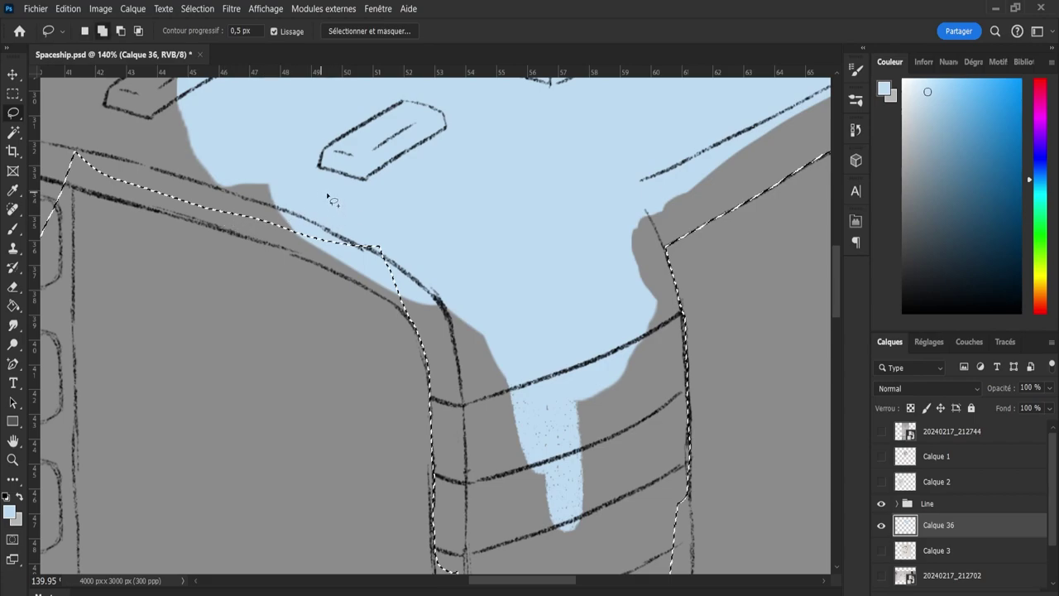
Fit the lasso selection to the front opening's top edge, from the rounded corner across to the upper-left corner.
mouse_move(322, 193)
mouse_down()
mouse_move(422, 319)
mouse_move(399, 299)
mouse_move(327, 172)
mouse_up()
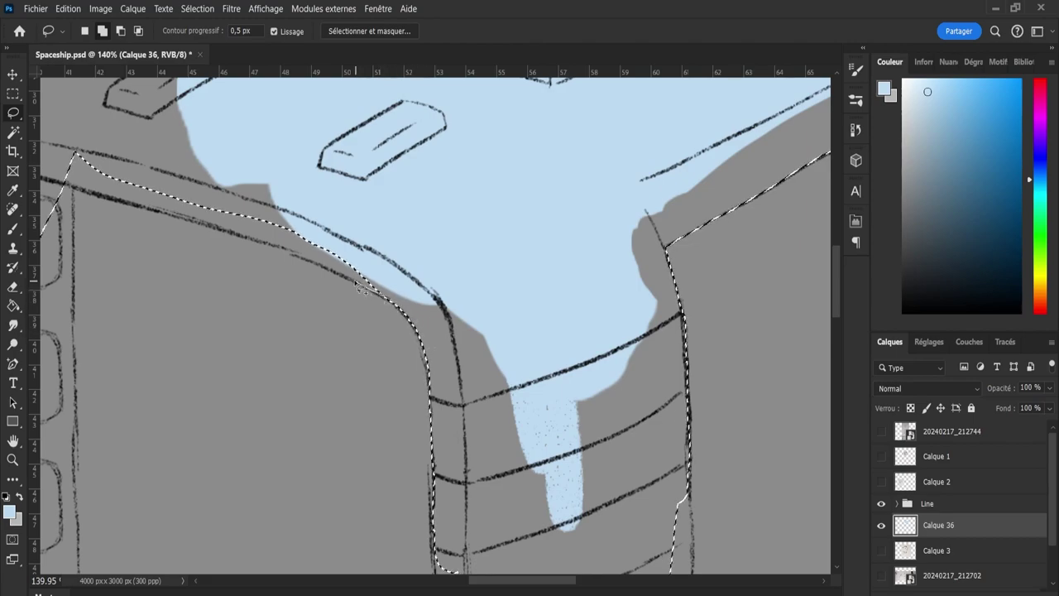
mouse_move(279, 252)
mouse_down()
mouse_move(222, 203)
mouse_move(397, 281)
mouse_up()
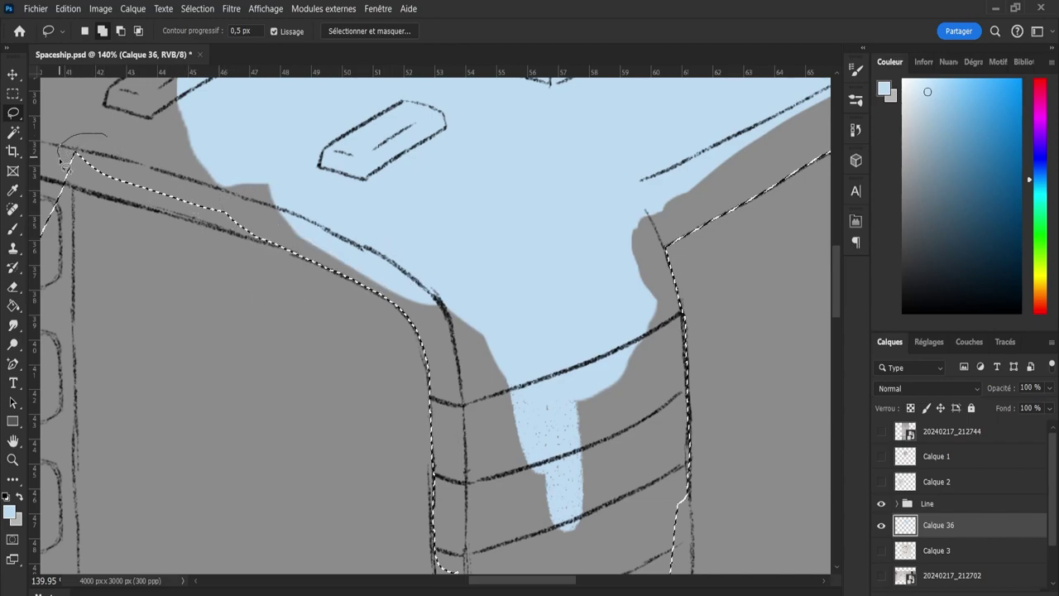
drag(173, 141, 138, 195)
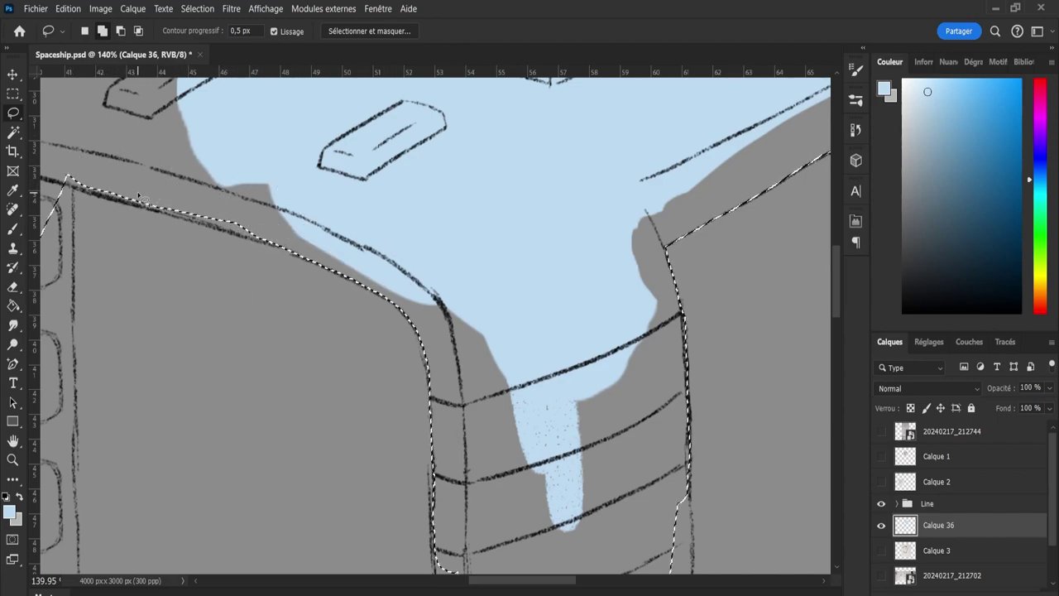
mouse_move(213, 201)
mouse_down()
mouse_move(277, 240)
mouse_move(102, 186)
mouse_move(211, 197)
mouse_up()
mouse_move(81, 163)
mouse_down()
mouse_move(51, 172)
mouse_move(66, 189)
mouse_move(130, 211)
mouse_move(186, 203)
mouse_up()
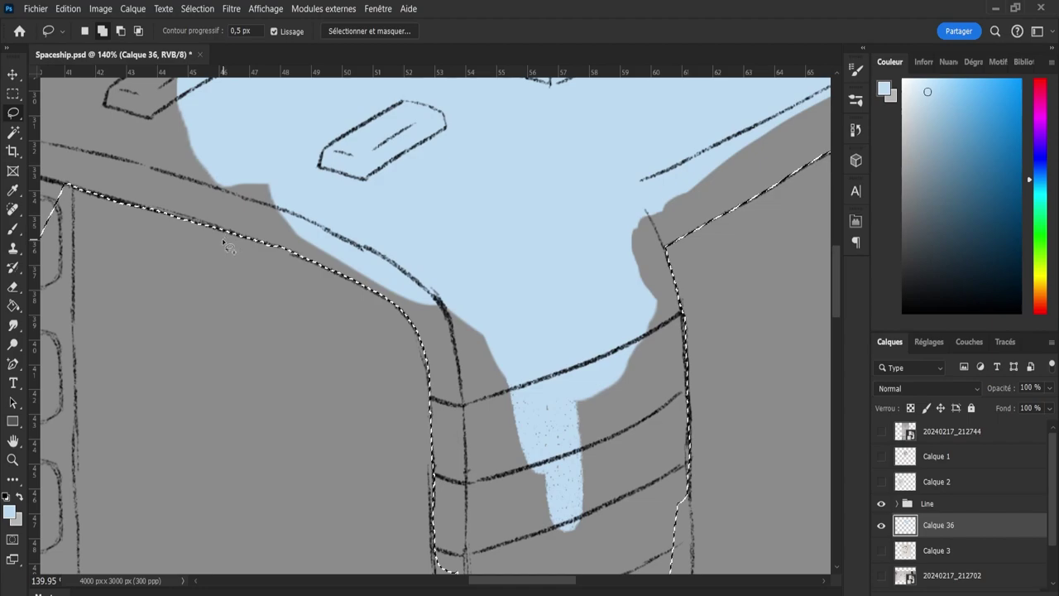
Extend the lasso selection down to the front opening's left edge, beside the column of rounded panels.
mouse_move(72, 165)
mouse_down()
mouse_move(68, 384)
mouse_move(45, 437)
mouse_up()
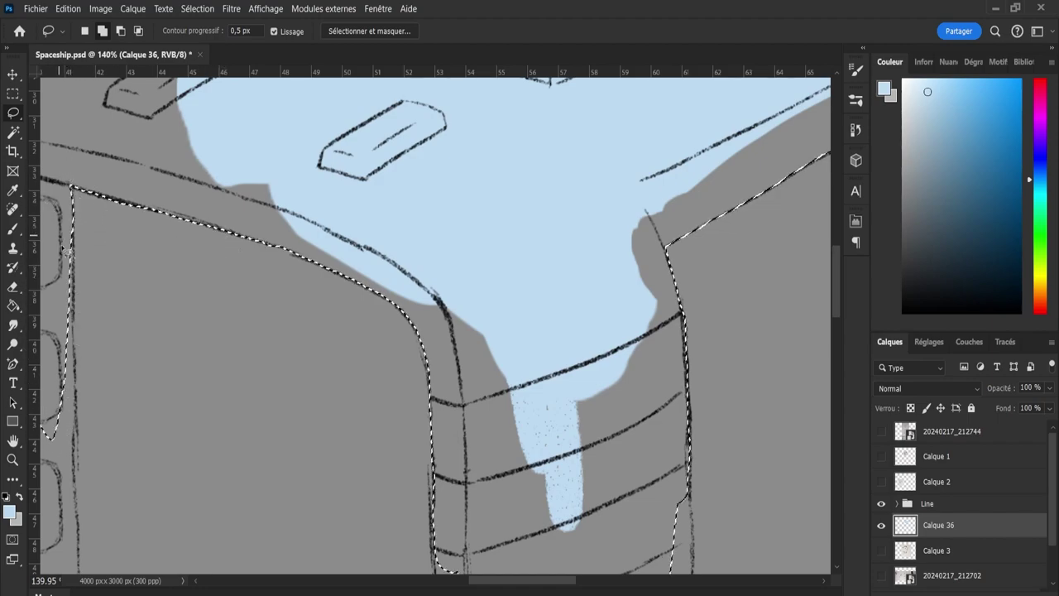
drag(73, 189, 58, 515)
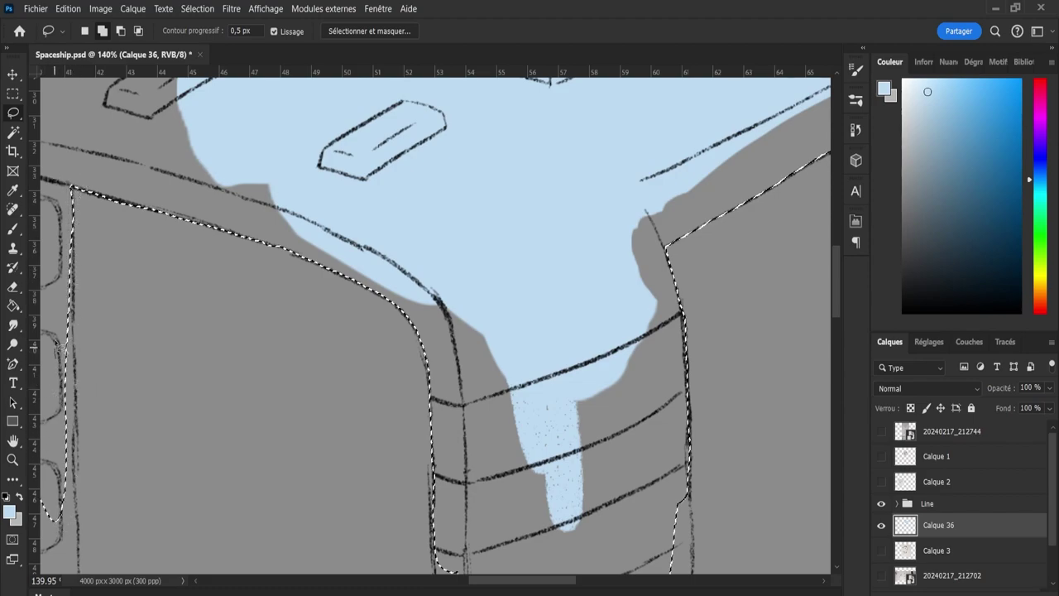
drag(56, 344, 76, 313)
drag(79, 351, 81, 394)
drag(80, 470, 80, 563)
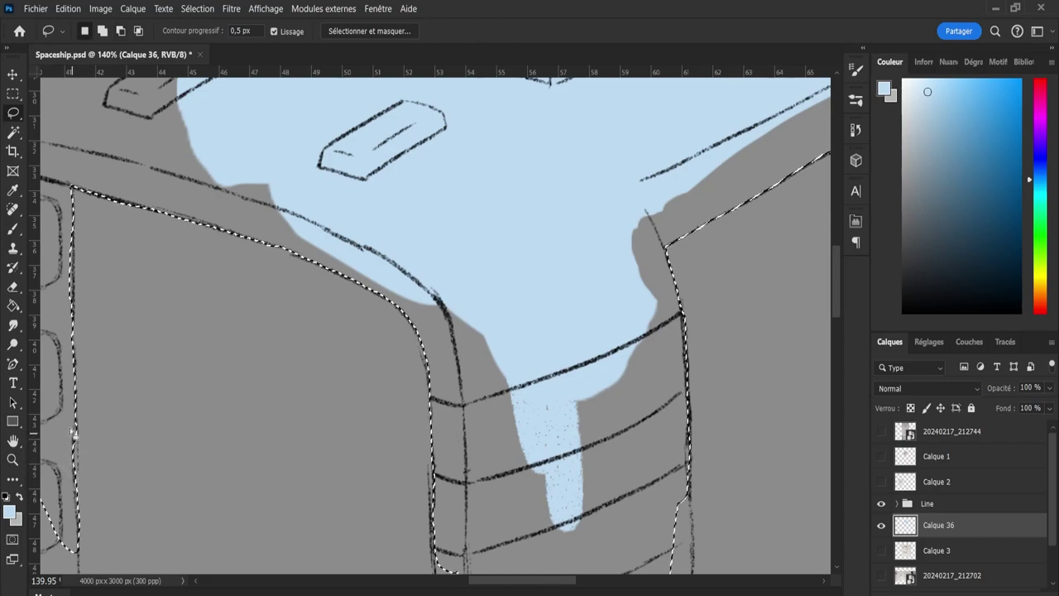
mouse_move(68, 299)
mouse_down()
mouse_move(74, 227)
mouse_move(73, 364)
mouse_up()
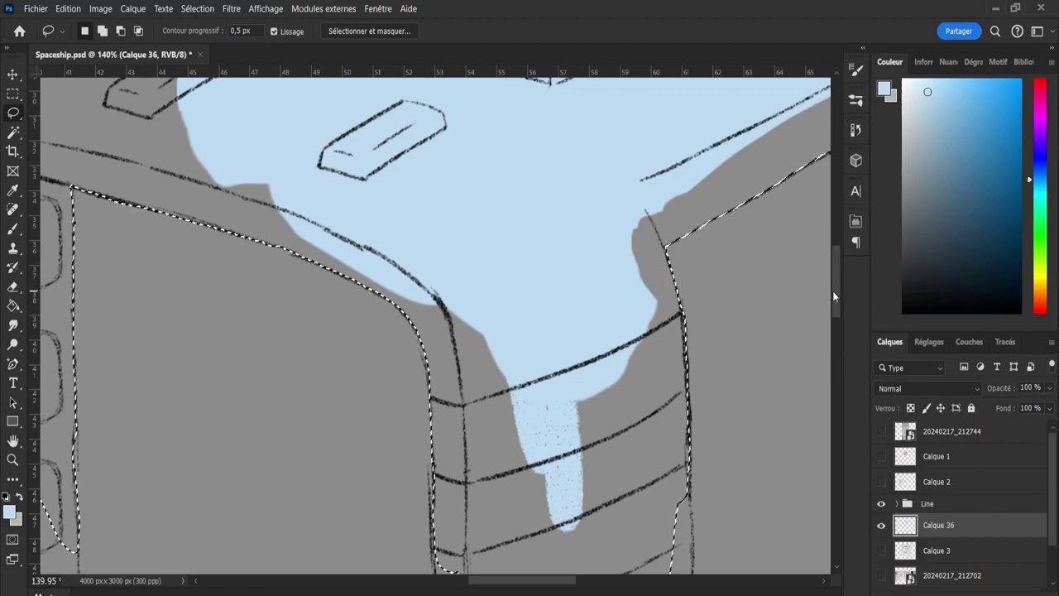
Fit the lasso selection to the front opening's lower-left corner and the lower part of its left edge.
drag(834, 294, 834, 352)
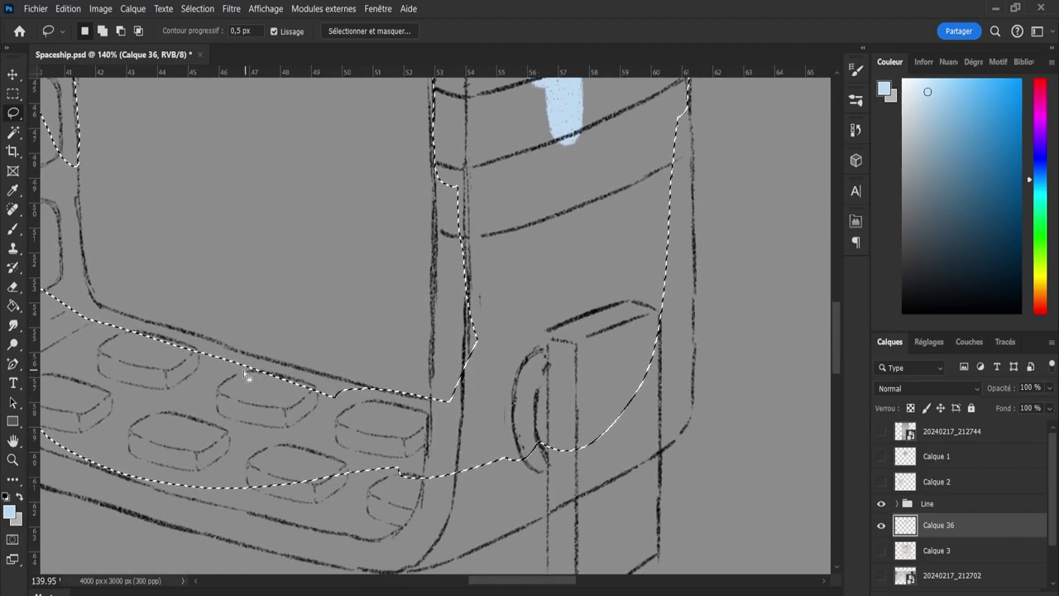
mouse_move(89, 330)
shift+mouse_down()
mouse_move(81, 295)
mouse_move(222, 355)
shift+mouse_up()
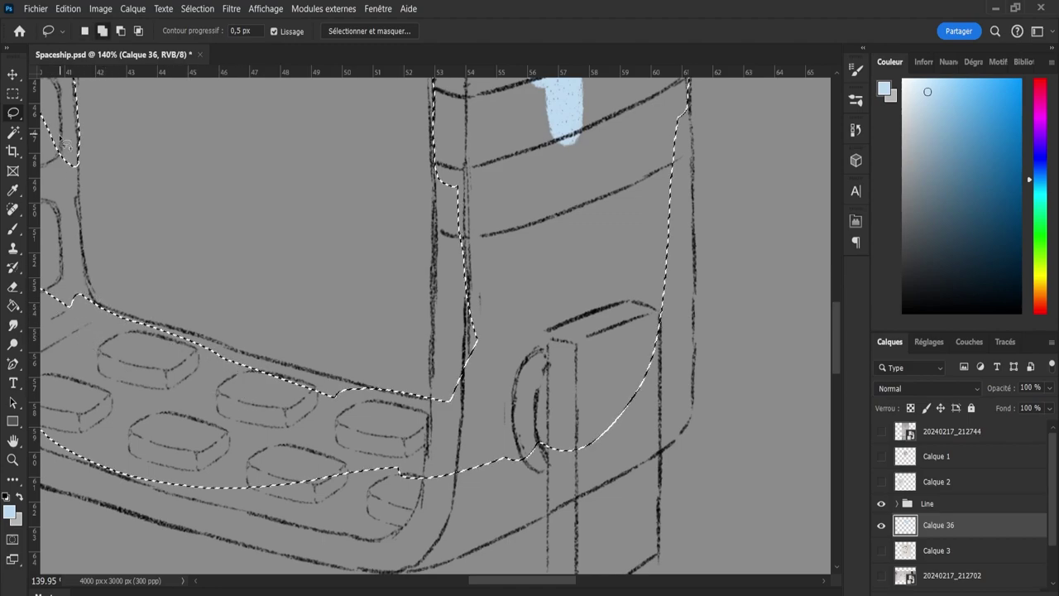
mouse_move(66, 145)
mouse_down()
mouse_move(79, 165)
mouse_move(87, 323)
mouse_move(64, 289)
mouse_up()
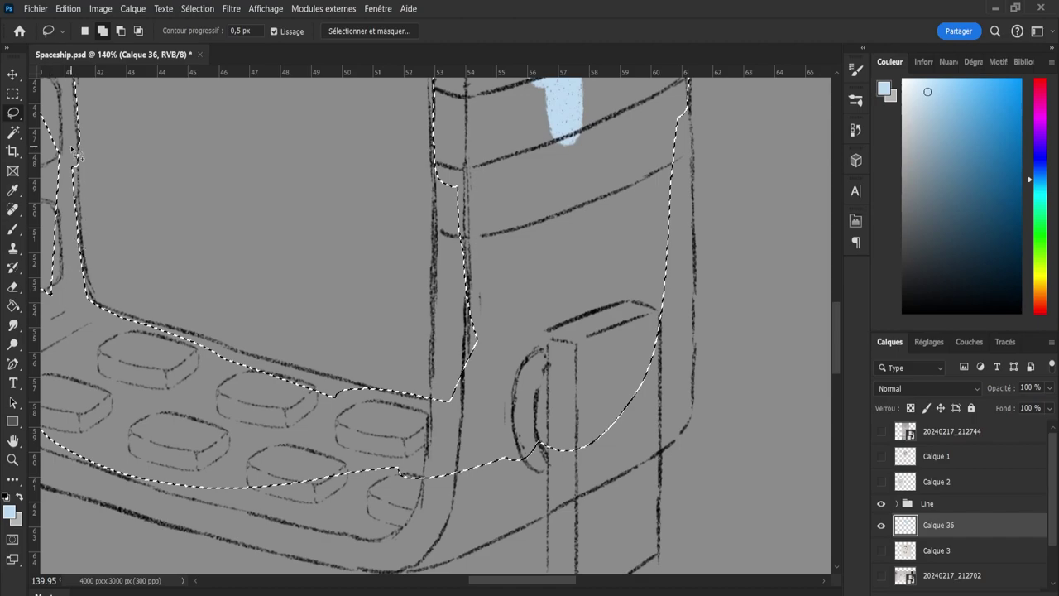
mouse_move(75, 160)
mouse_down()
mouse_move(87, 336)
mouse_move(73, 155)
mouse_up()
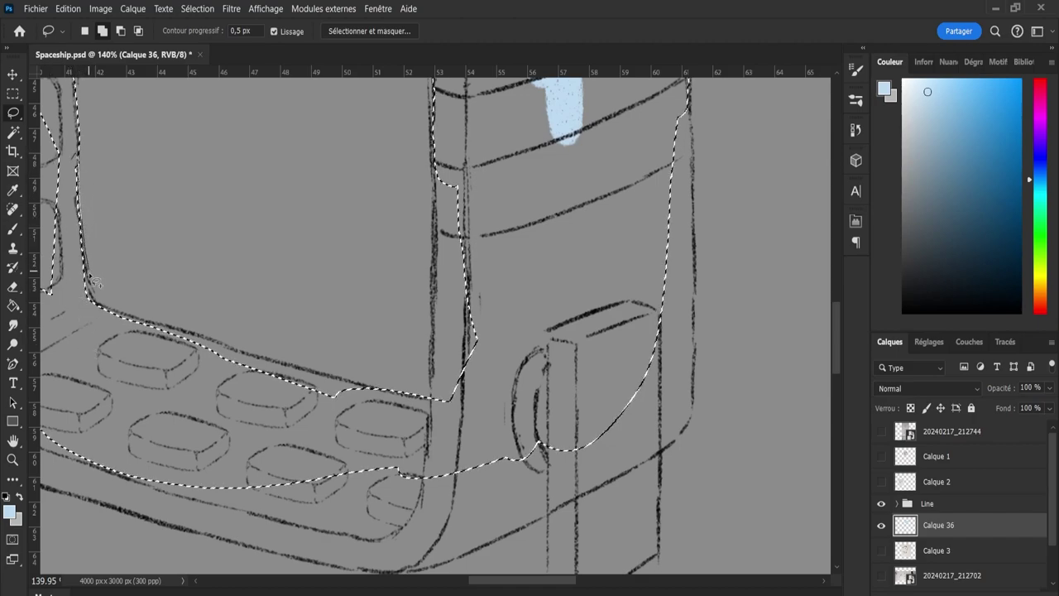
drag(98, 298, 81, 326)
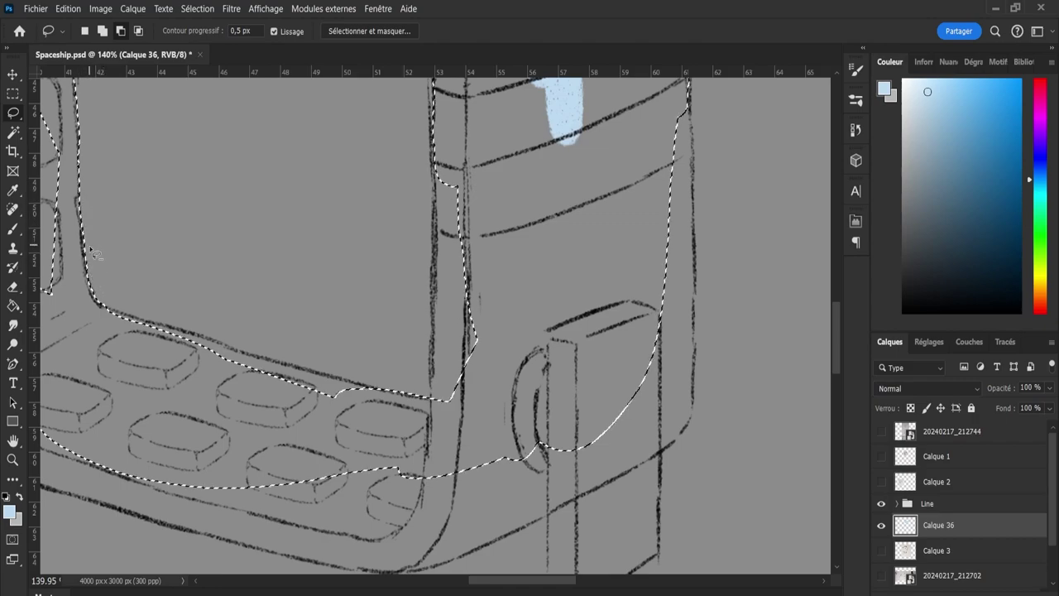
key(alt)
key(shift)
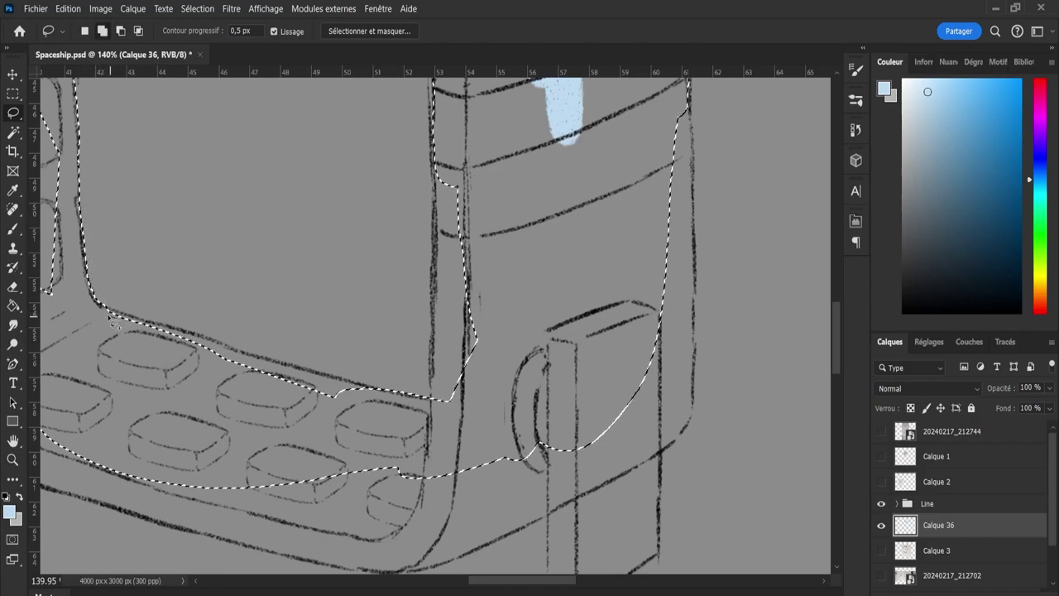
Fit the lasso selection to the front opening's bottom edge and up the lower part of its right edge.
mouse_move(115, 319)
mouse_down()
mouse_move(111, 308)
mouse_move(364, 398)
mouse_up()
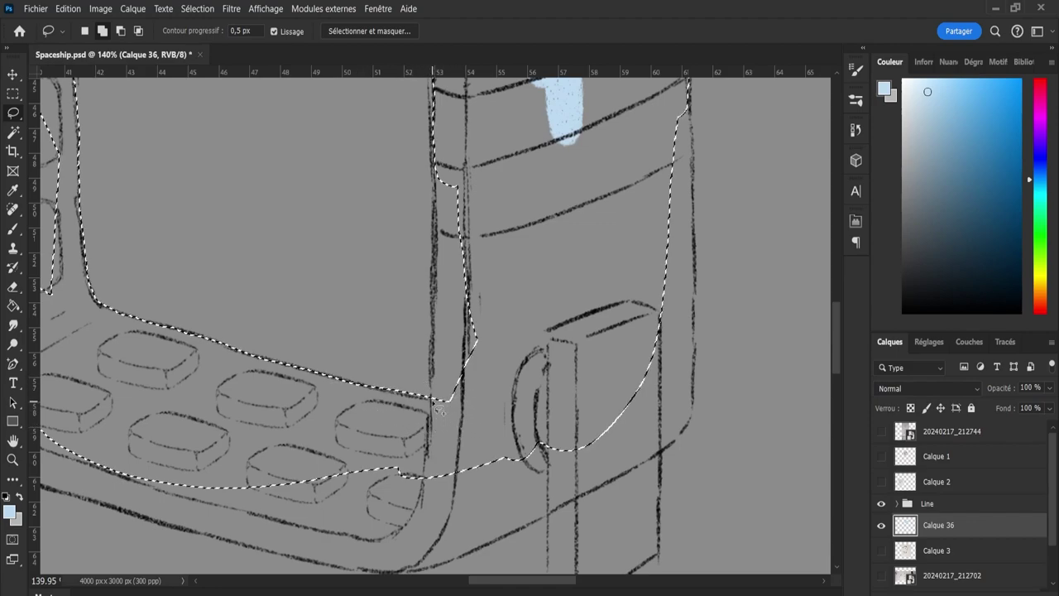
mouse_move(437, 386)
mouse_down()
mouse_move(447, 162)
mouse_move(470, 381)
mouse_up()
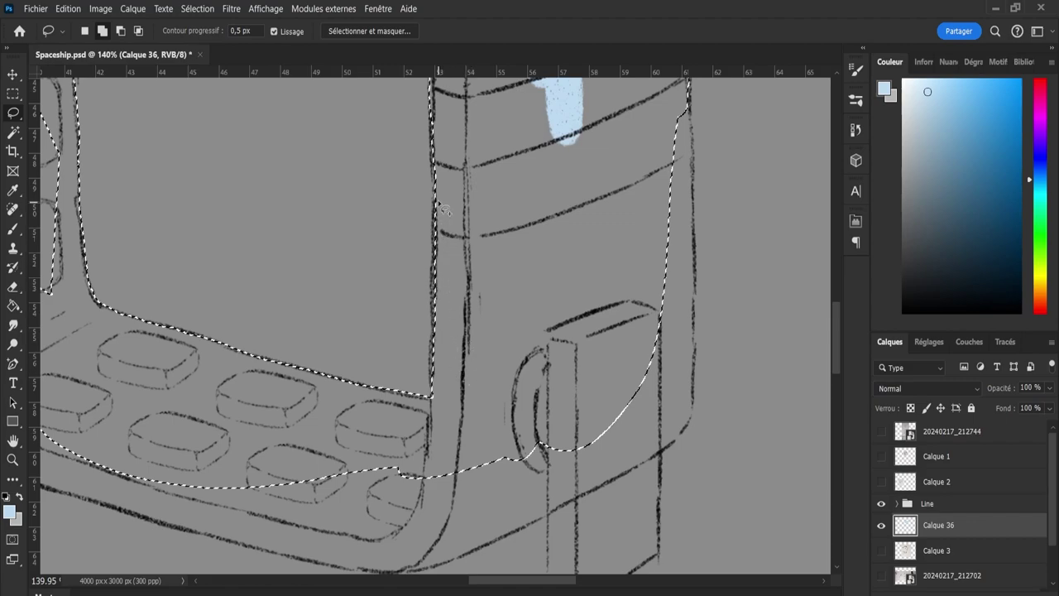
drag(441, 170, 438, 439)
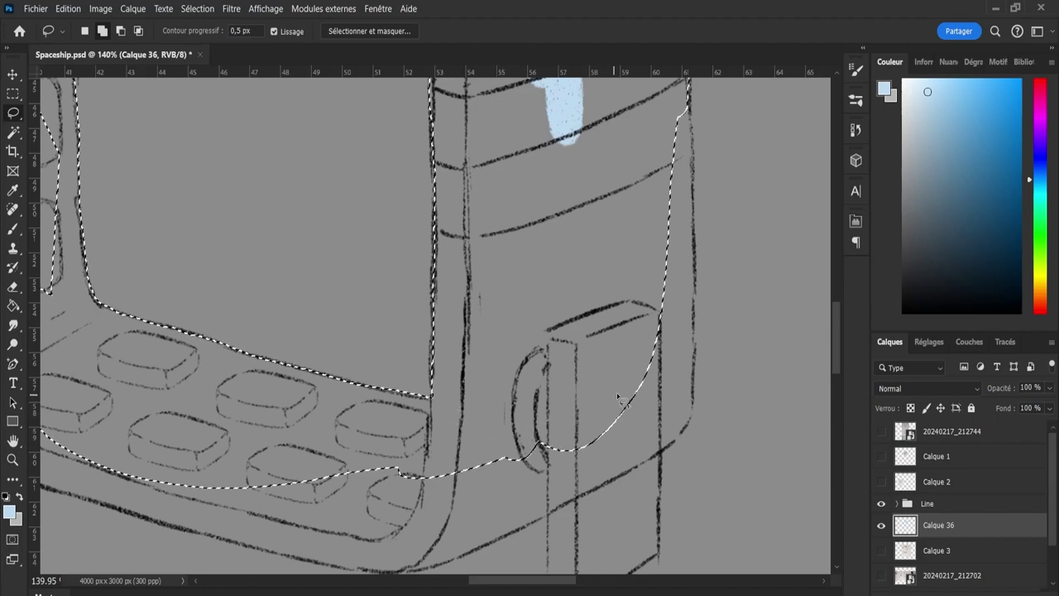
Fit the lasso selection to the hull's outer side edge, from the ribbed panel down to the rounded lower corner beside the leg.
mouse_move(629, 290)
mouse_down()
mouse_move(683, 346)
mouse_move(639, 524)
mouse_move(610, 557)
mouse_move(558, 514)
mouse_move(578, 329)
mouse_move(595, 317)
mouse_up()
mouse_move(624, 358)
mouse_down()
mouse_move(645, 156)
mouse_move(654, 315)
mouse_up()
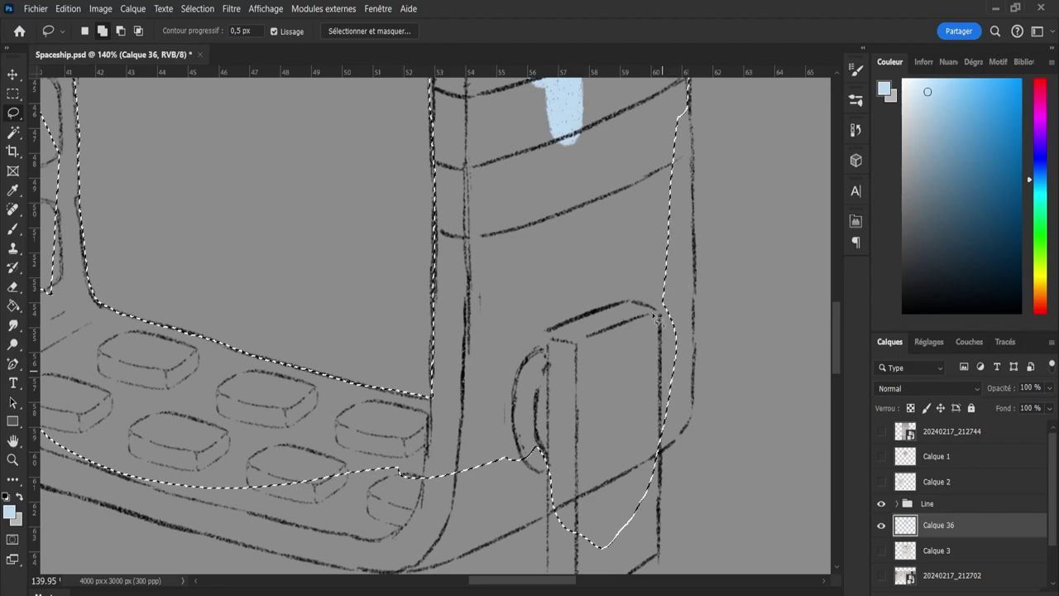
mouse_move(654, 176)
mouse_down()
mouse_move(679, 100)
mouse_move(691, 118)
mouse_move(687, 282)
mouse_move(628, 335)
mouse_up()
mouse_move(682, 125)
mouse_down()
mouse_move(687, 92)
mouse_move(700, 317)
mouse_move(669, 393)
mouse_up()
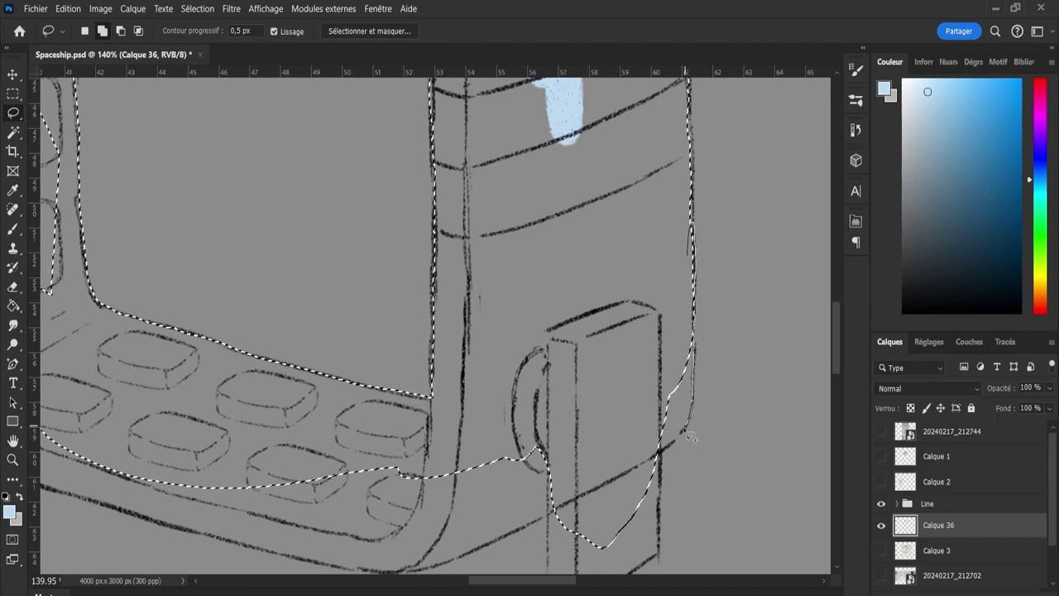
drag(604, 330, 605, 306)
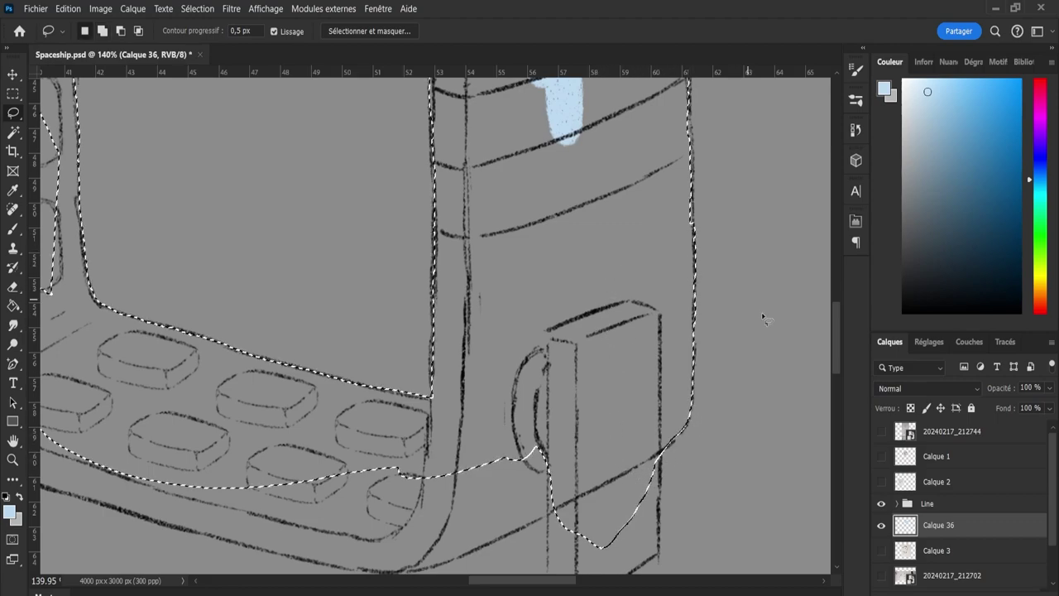
drag(839, 342, 839, 331)
scroll(839, 330, up, 1)
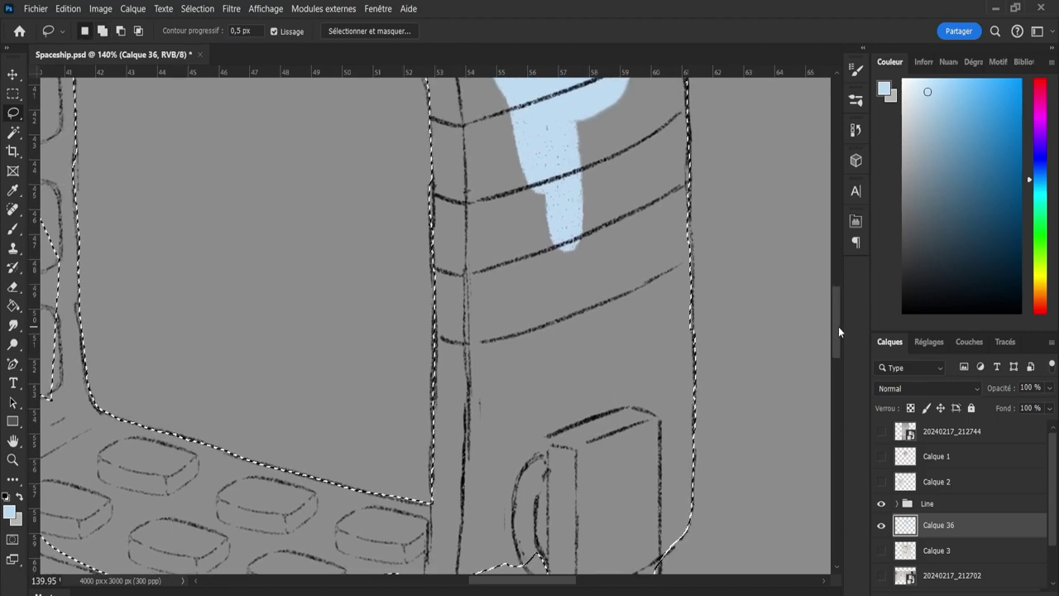
key(shift)
mouse_move(674, 241)
mouse_down()
mouse_move(687, 172)
mouse_move(683, 267)
mouse_move(693, 241)
mouse_move(695, 314)
mouse_up()
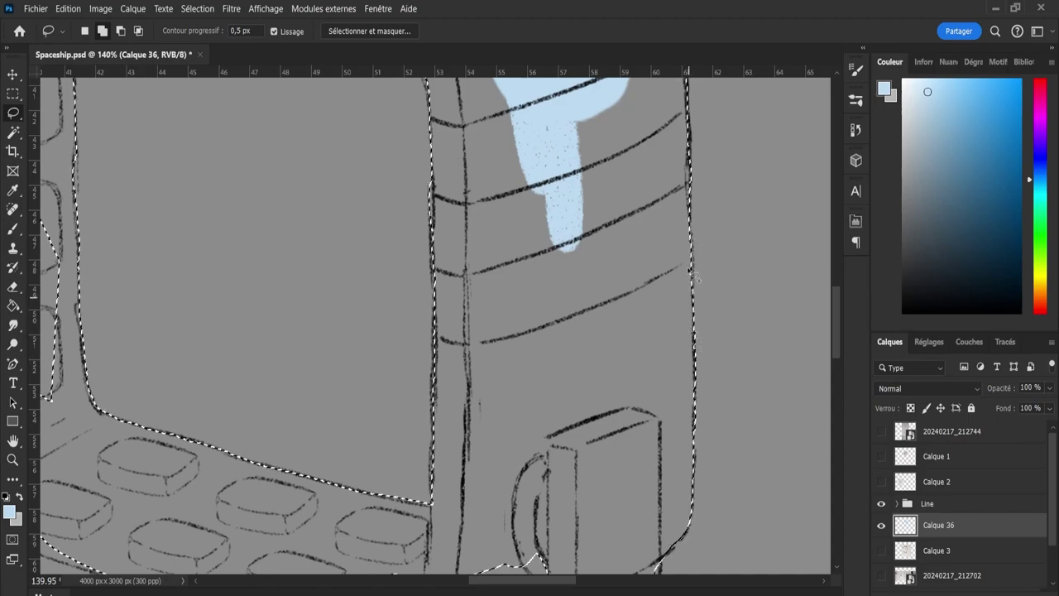
Extend the lasso selection roughly down the length of the landing leg below the hull's side.
drag(832, 307, 839, 373)
mouse_move(564, 124)
mouse_down()
mouse_move(570, 513)
mouse_move(597, 466)
mouse_move(593, 303)
mouse_move(629, 154)
mouse_up()
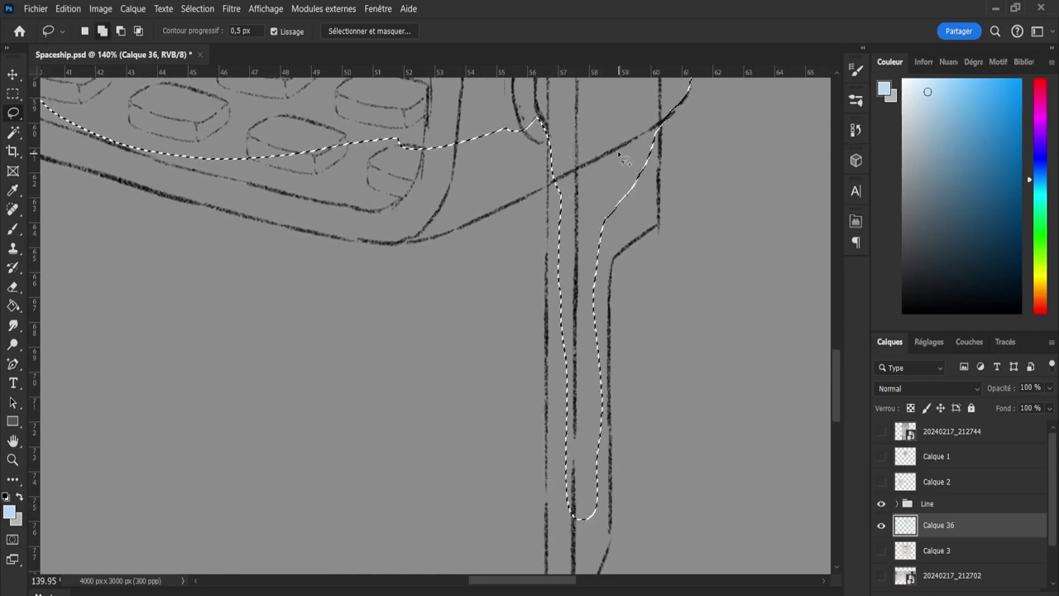
mouse_move(560, 158)
mouse_down()
mouse_move(569, 563)
mouse_move(583, 465)
mouse_up()
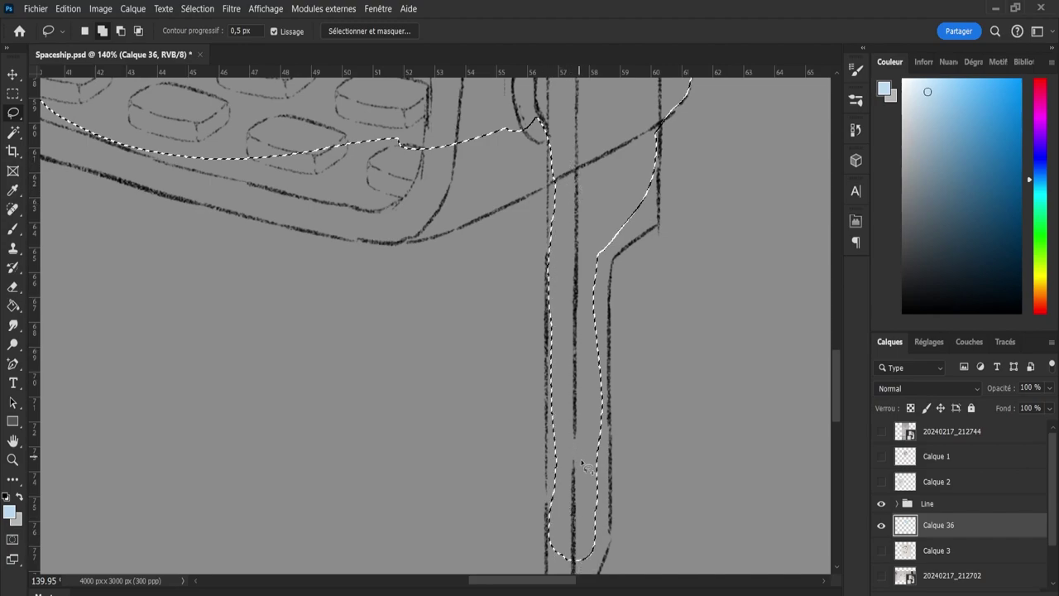
Extend the lasso selection to the hull's bottom edge between the front frame's lower-right corner and the landing leg.
mouse_move(517, 135)
mouse_down()
mouse_move(431, 126)
mouse_move(539, 94)
mouse_move(559, 158)
mouse_move(491, 190)
mouse_move(415, 209)
mouse_move(288, 159)
mouse_up()
mouse_move(411, 166)
mouse_down()
mouse_move(261, 150)
mouse_move(326, 220)
mouse_move(418, 199)
mouse_move(378, 234)
mouse_up()
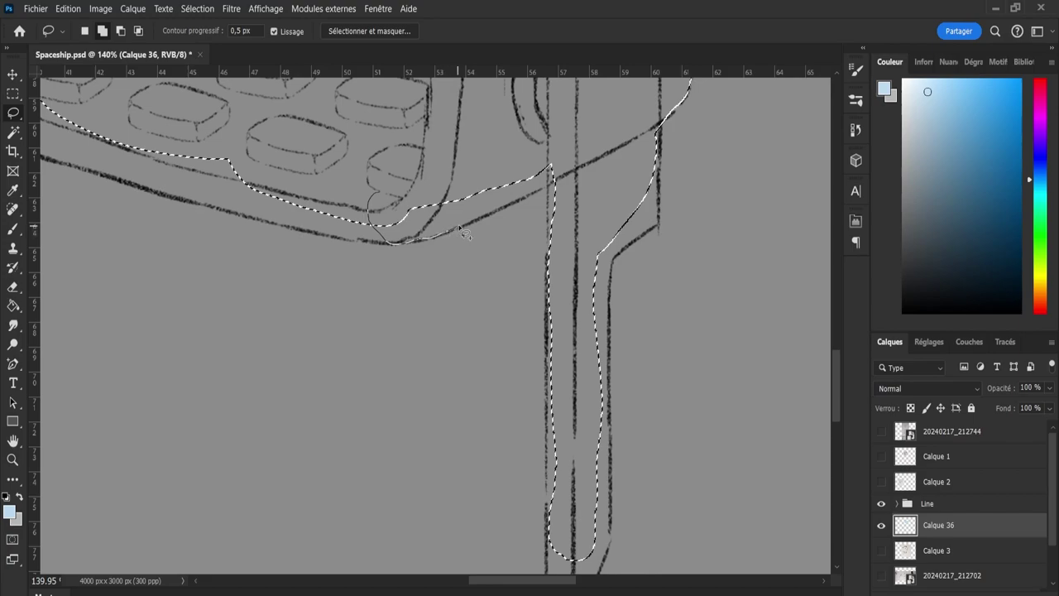
mouse_move(459, 227)
mouse_down()
mouse_move(497, 207)
mouse_move(442, 170)
mouse_move(414, 181)
mouse_up()
mouse_move(497, 177)
mouse_down()
mouse_move(576, 167)
mouse_move(472, 229)
mouse_move(401, 200)
mouse_move(478, 159)
mouse_up()
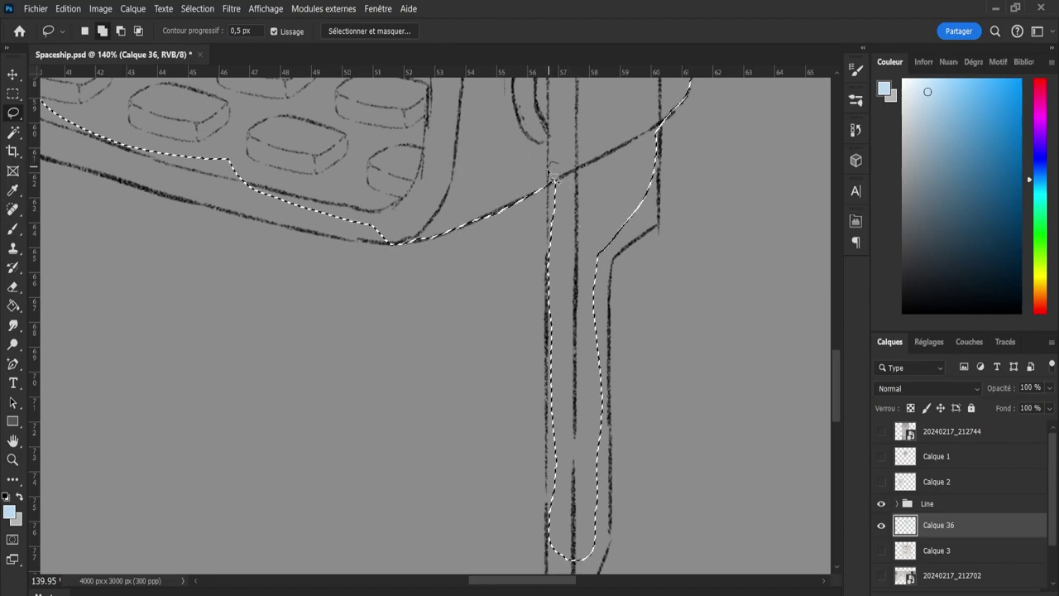
Fit the lasso selection to the landing leg's wider upper block, its slanted step and the outer edge below it.
mouse_move(549, 262)
mouse_down()
mouse_move(578, 381)
mouse_move(579, 293)
mouse_up()
mouse_move(642, 141)
mouse_down()
mouse_move(662, 115)
mouse_move(665, 147)
mouse_up()
mouse_move(668, 186)
mouse_down()
mouse_move(659, 234)
mouse_move(597, 270)
mouse_up()
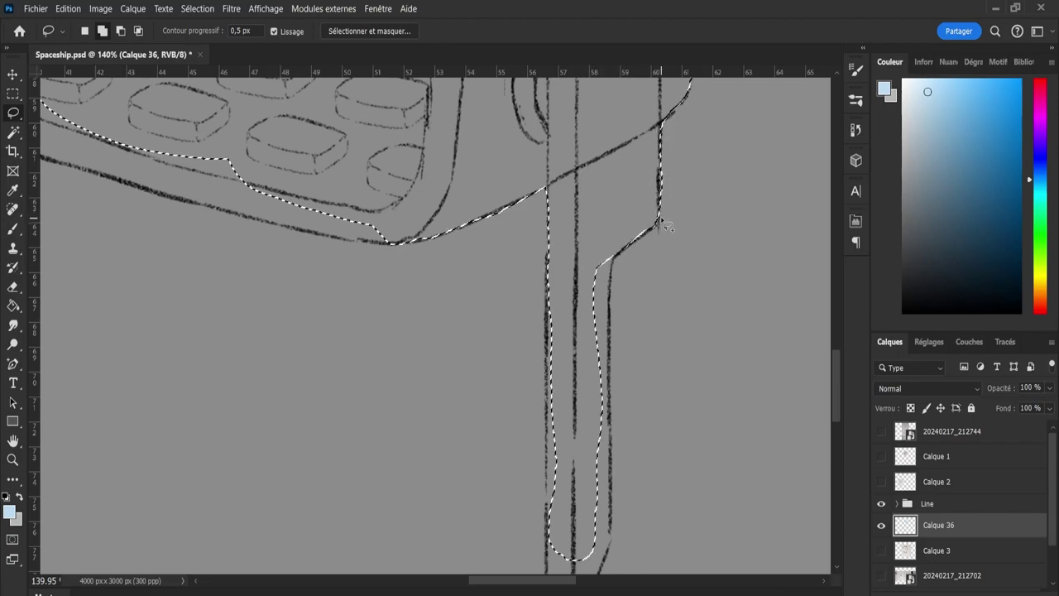
mouse_move(627, 217)
mouse_down()
mouse_move(666, 224)
mouse_move(632, 255)
mouse_move(569, 380)
mouse_move(579, 318)
mouse_up()
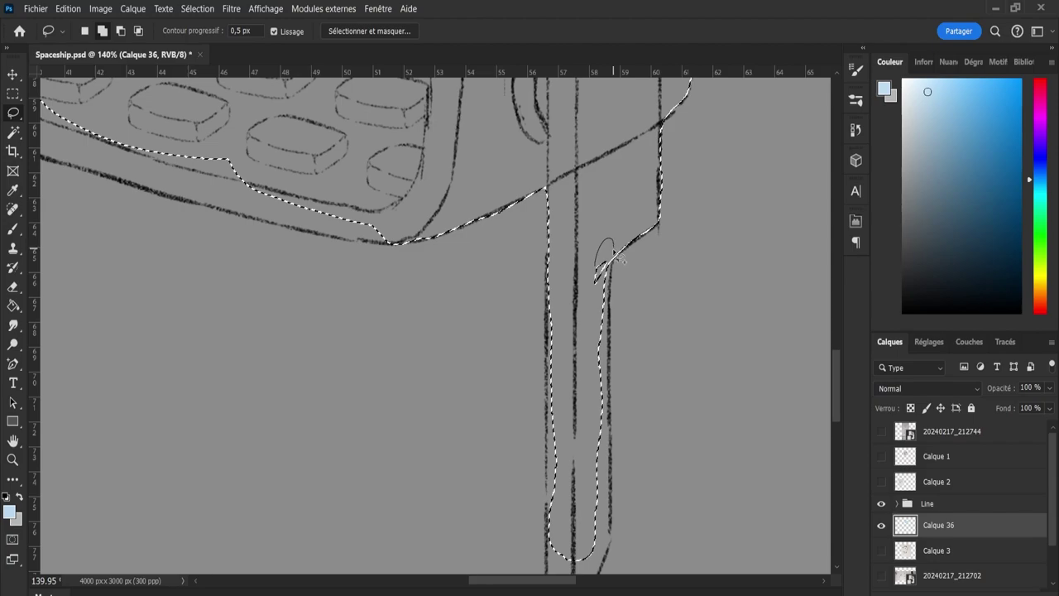
mouse_move(619, 262)
mouse_down()
mouse_move(609, 450)
mouse_move(592, 450)
mouse_up()
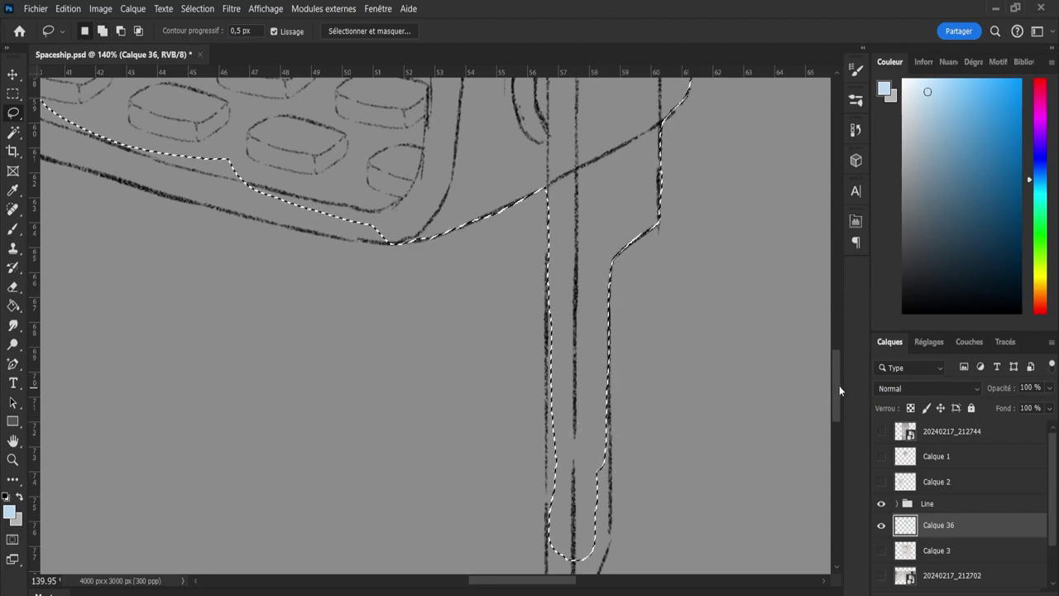
Extend the lasso selection to the landing leg's flat foot and slanted lower tip.
scroll(743, 351, down, 5)
key(shift)
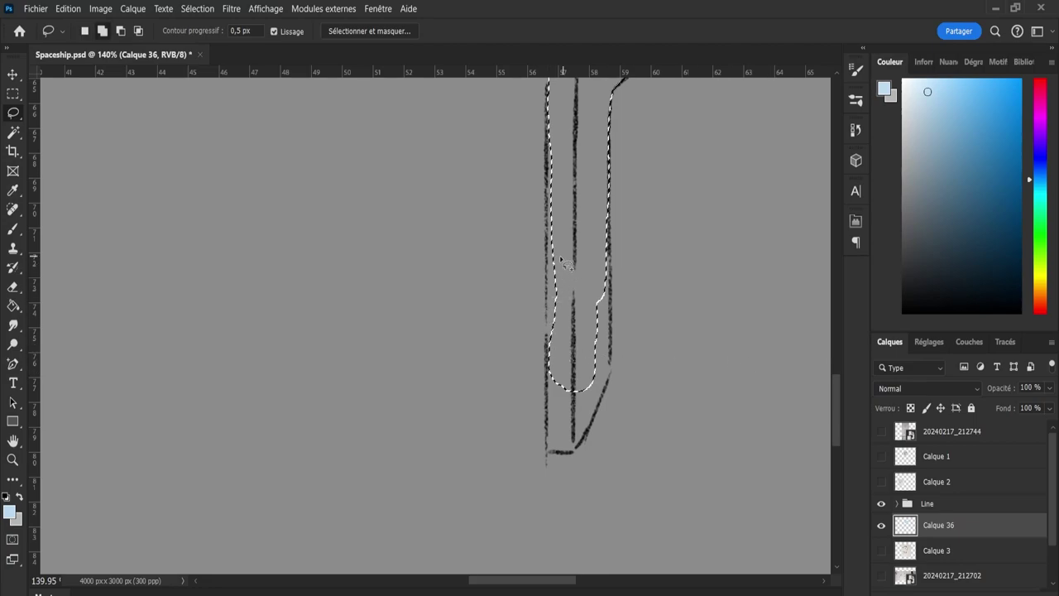
mouse_move(561, 262)
mouse_down()
mouse_move(549, 417)
mouse_move(554, 431)
mouse_move(589, 418)
mouse_up()
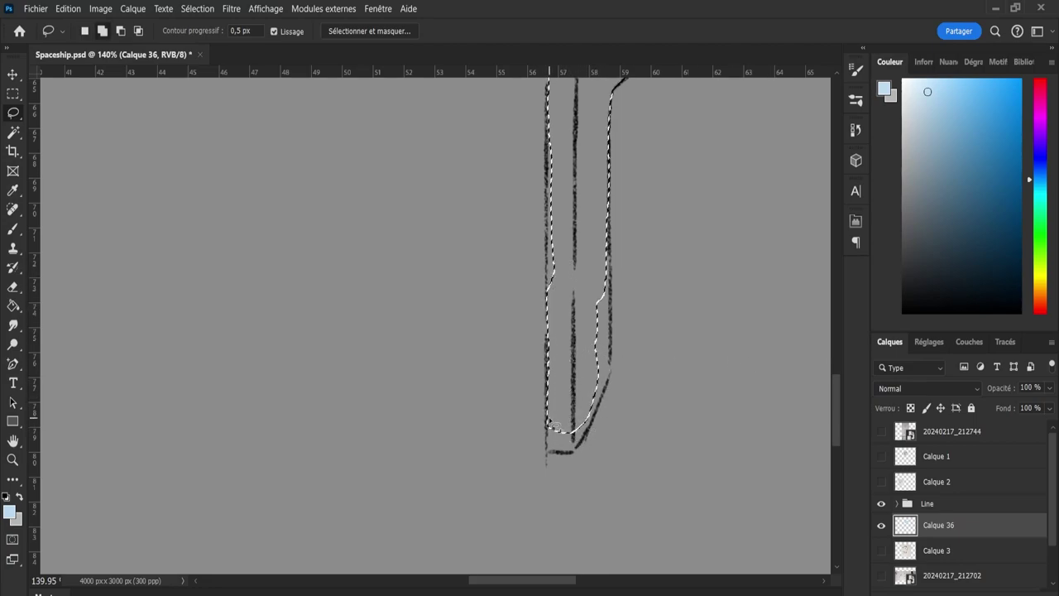
mouse_move(553, 452)
mouse_down()
mouse_move(579, 406)
mouse_move(553, 442)
mouse_move(557, 458)
mouse_up()
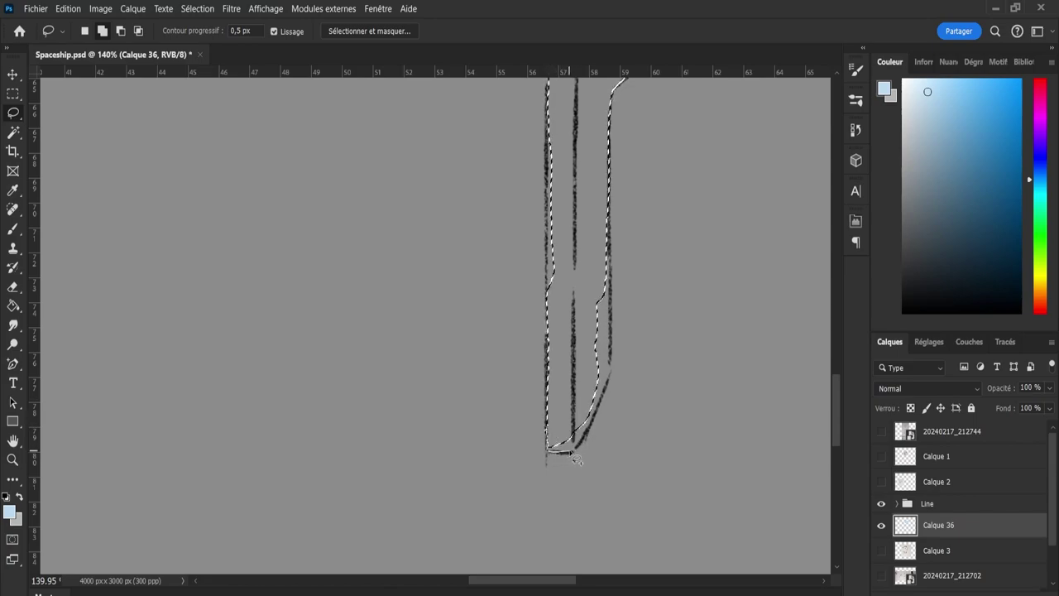
drag(607, 407, 608, 294)
key(shift)
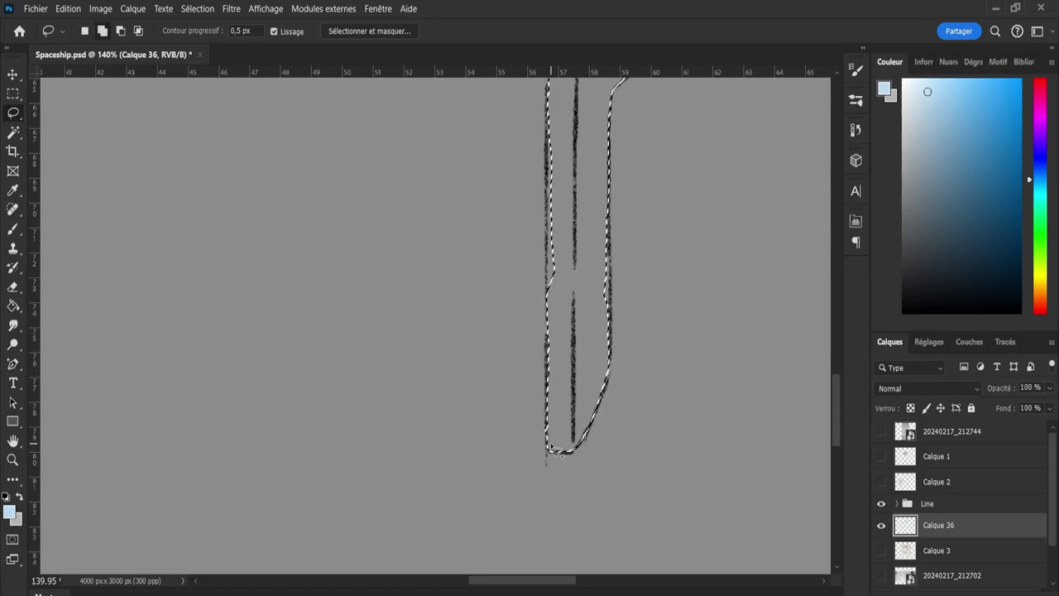
mouse_move(578, 427)
mouse_down()
mouse_move(549, 454)
mouse_move(595, 428)
mouse_move(595, 369)
mouse_move(607, 358)
mouse_move(605, 398)
mouse_move(614, 361)
mouse_move(611, 294)
mouse_move(593, 276)
mouse_up()
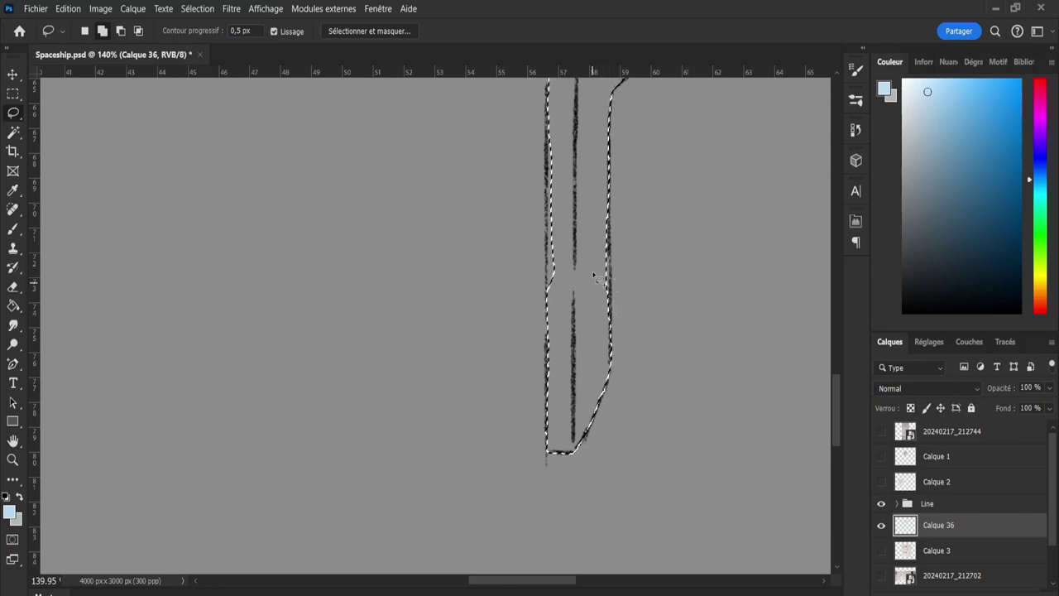
Even out the lasso selection along the landing leg's two long vertical edges, adding and subtracting narrow strips.
mouse_move(610, 204)
mouse_down()
mouse_move(610, 340)
mouse_move(592, 301)
mouse_up()
drag(550, 323, 555, 125)
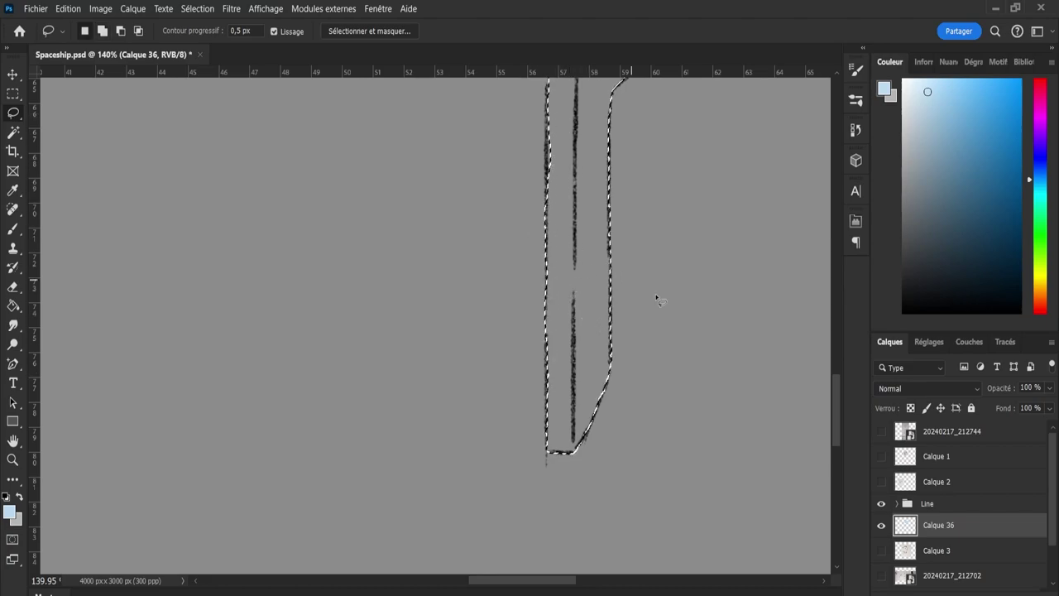
scroll(837, 401, up, 5)
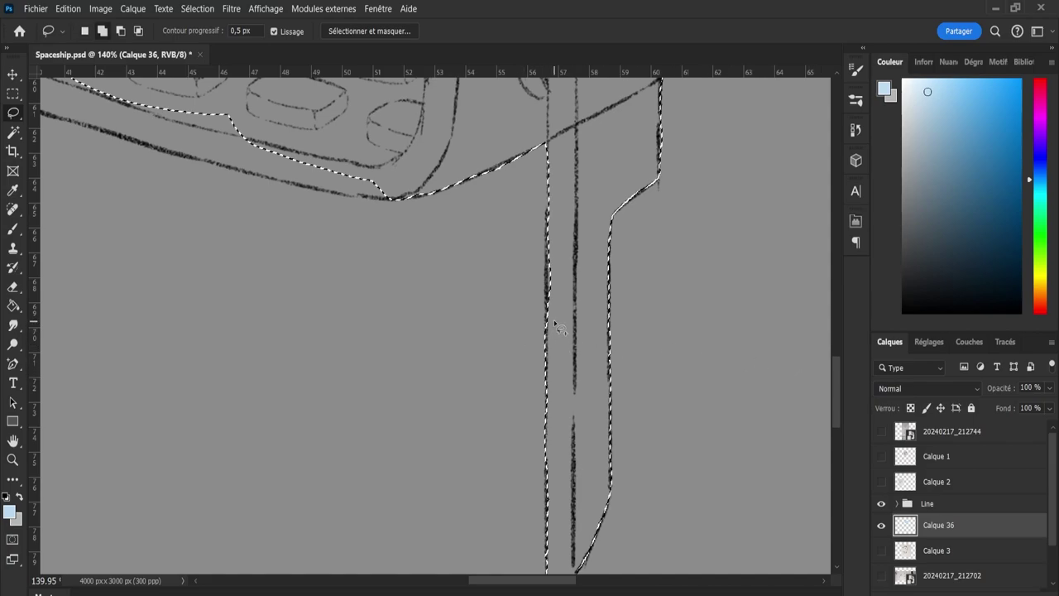
mouse_move(552, 331)
mouse_down()
mouse_move(551, 171)
mouse_move(551, 261)
mouse_up()
mouse_move(534, 211)
mouse_down()
mouse_move(540, 185)
mouse_move(547, 233)
mouse_up()
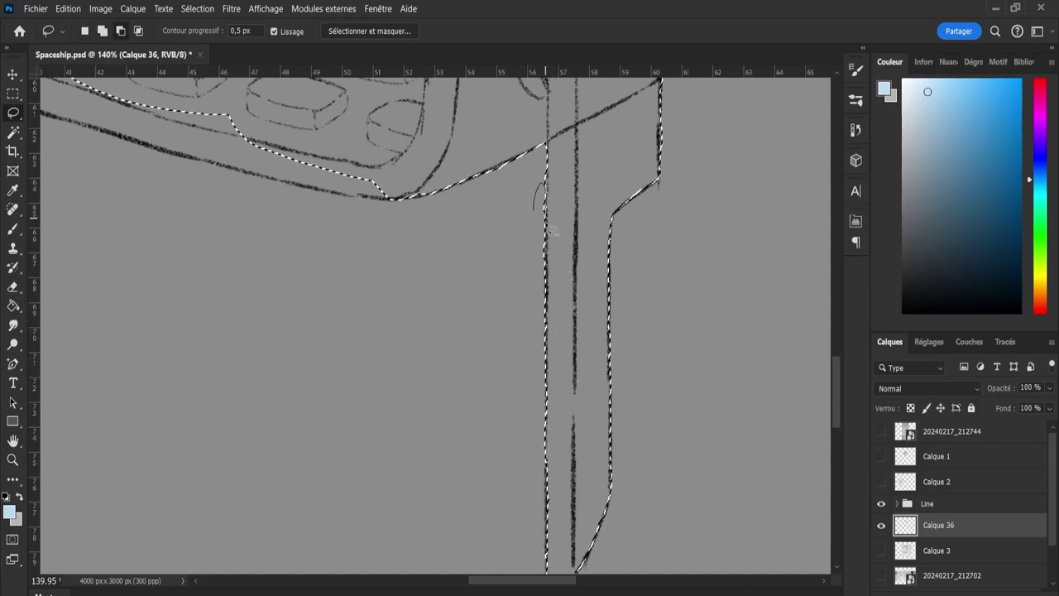
drag(550, 290, 547, 351)
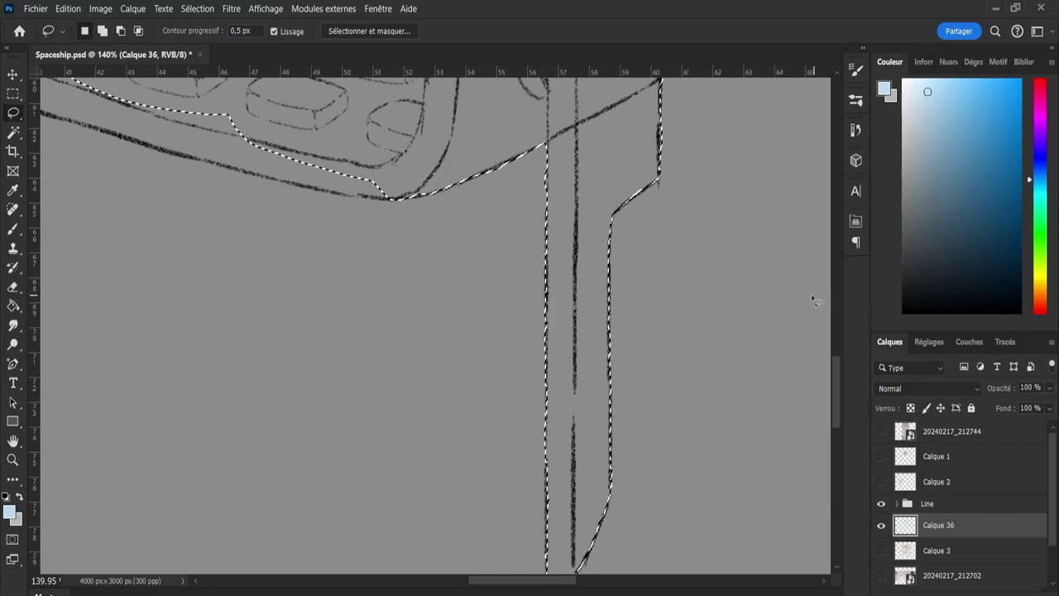
Extend the lasso selection over the front frame's rounded panels, lower-left corner and bottom edge, closing the gaps inside it.
scroll(839, 364, up, 3)
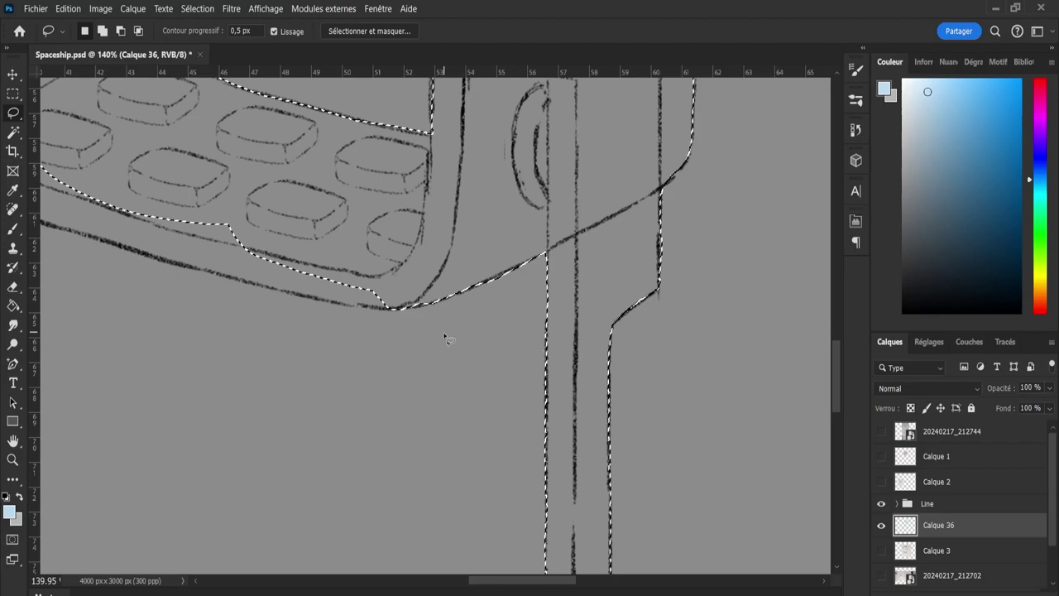
key(z)
drag(671, 376, 617, 374)
drag(437, 276, 469, 282)
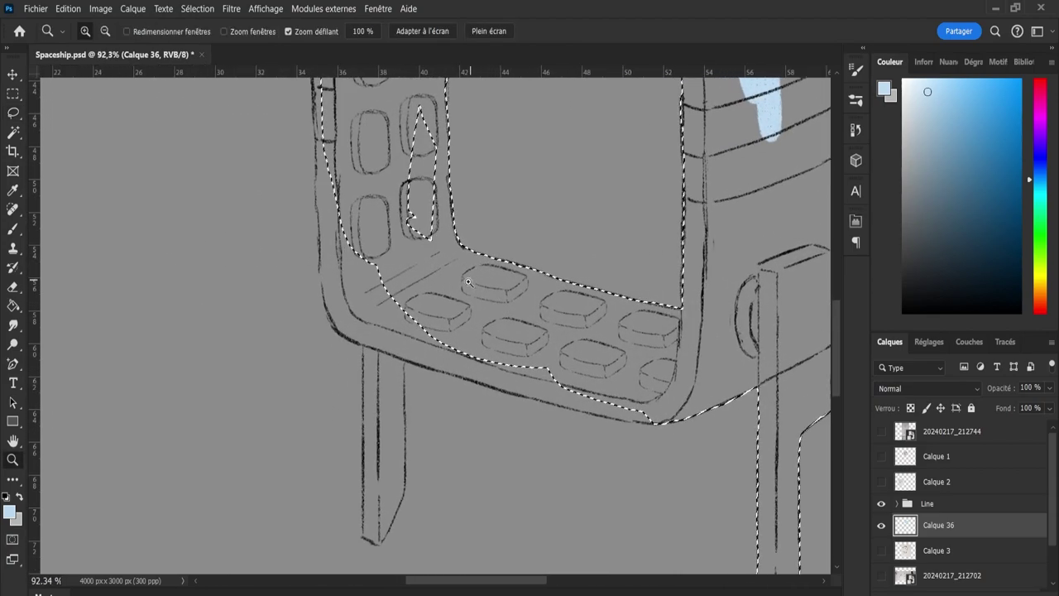
key(l)
mouse_move(533, 354)
mouse_down()
mouse_move(571, 409)
mouse_move(345, 324)
mouse_move(331, 263)
mouse_move(331, 120)
mouse_up()
mouse_move(410, 281)
mouse_down()
mouse_move(385, 149)
mouse_move(412, 92)
mouse_move(434, 110)
mouse_move(450, 199)
mouse_move(399, 263)
mouse_up()
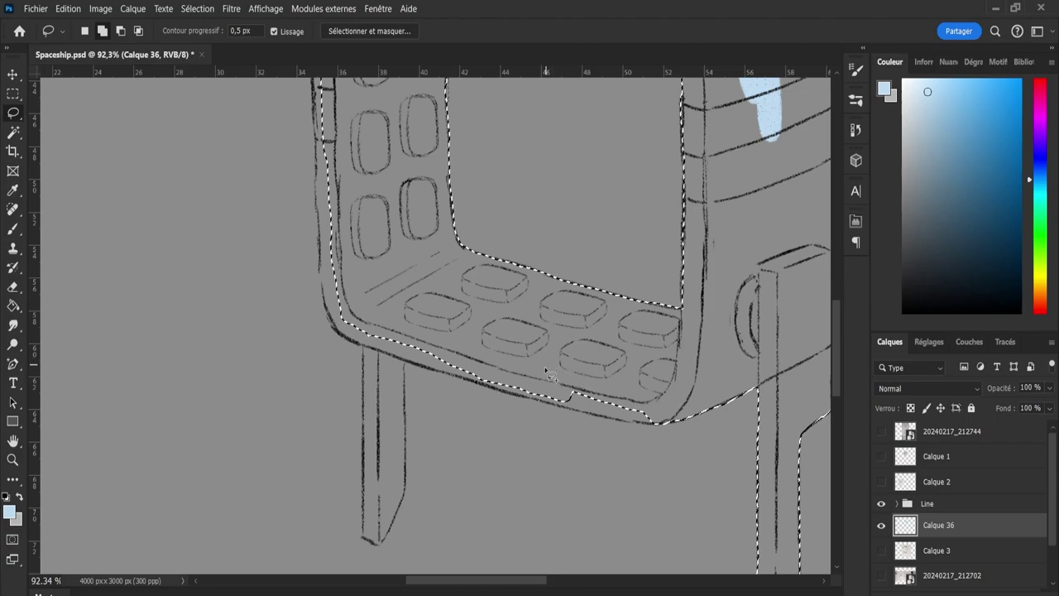
mouse_move(636, 396)
mouse_down()
mouse_move(558, 390)
mouse_move(602, 415)
mouse_move(678, 421)
mouse_move(633, 405)
mouse_move(664, 426)
mouse_move(648, 425)
mouse_move(610, 401)
mouse_move(658, 425)
mouse_move(619, 424)
mouse_move(554, 380)
mouse_move(636, 423)
mouse_move(538, 397)
mouse_up()
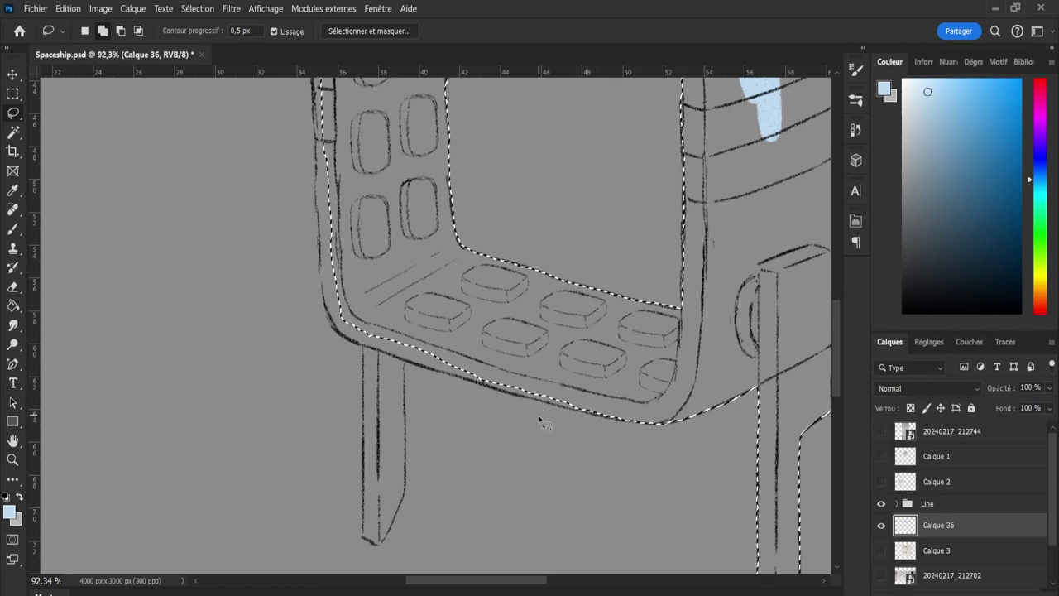
Extend the lasso selection over the thin front leg below the frame, down to its slanted tip.
mouse_move(365, 301)
mouse_down()
mouse_move(375, 482)
mouse_move(392, 493)
mouse_move(399, 341)
mouse_up()
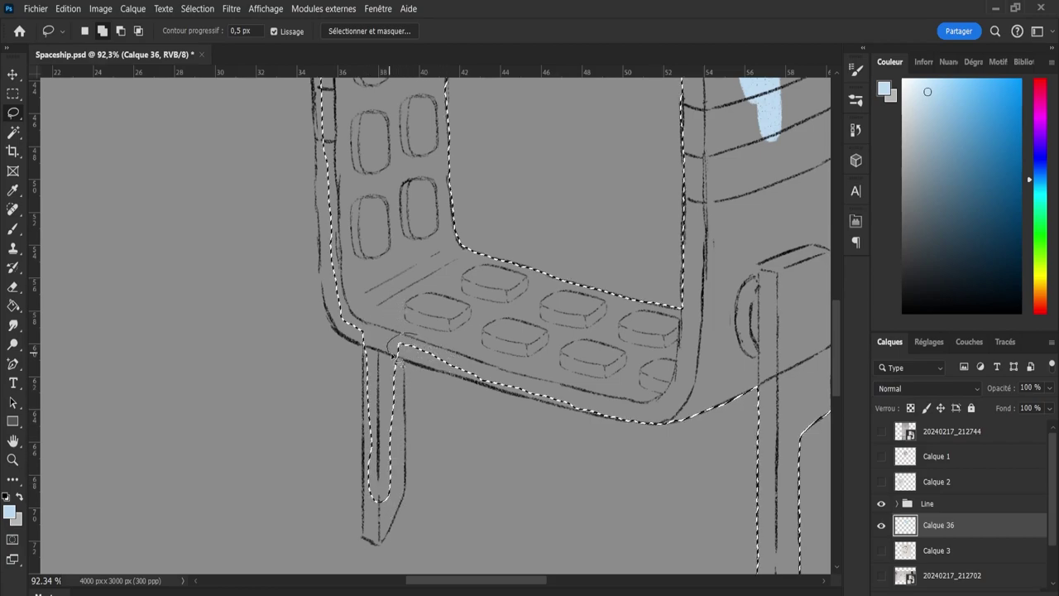
mouse_move(462, 369)
mouse_down()
mouse_move(401, 358)
mouse_move(382, 367)
mouse_move(406, 354)
mouse_up()
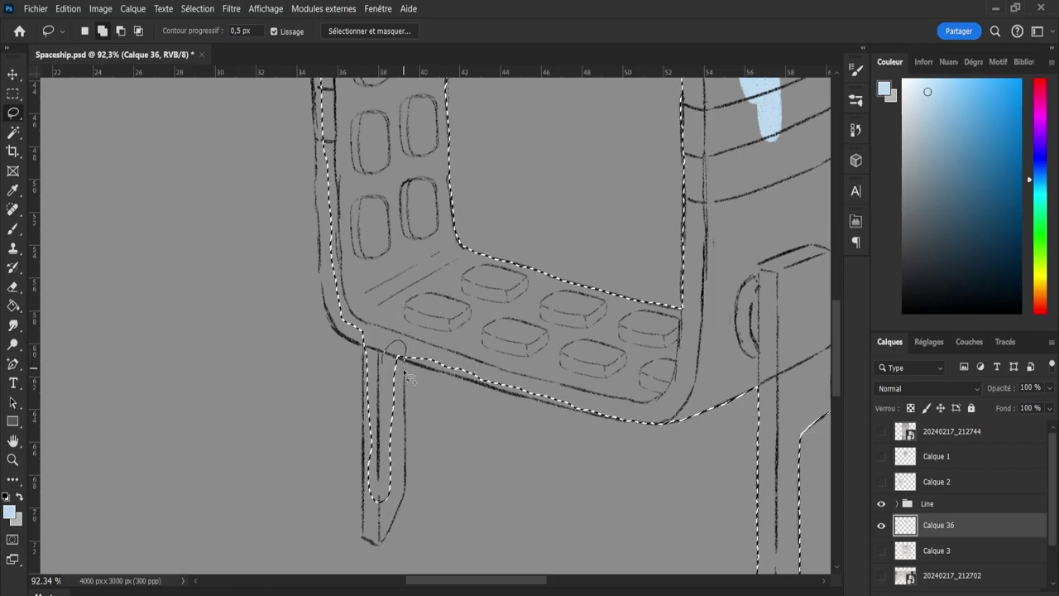
mouse_move(411, 439)
mouse_down()
mouse_move(406, 494)
mouse_move(375, 535)
mouse_move(368, 427)
mouse_up()
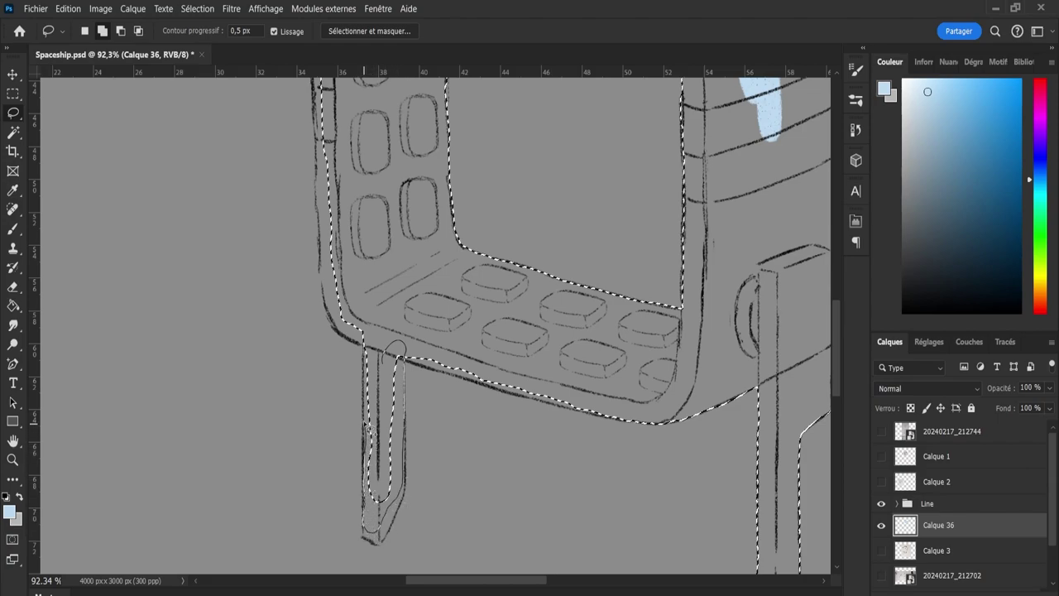
mouse_move(371, 389)
mouse_down()
mouse_move(385, 313)
mouse_move(361, 329)
mouse_up()
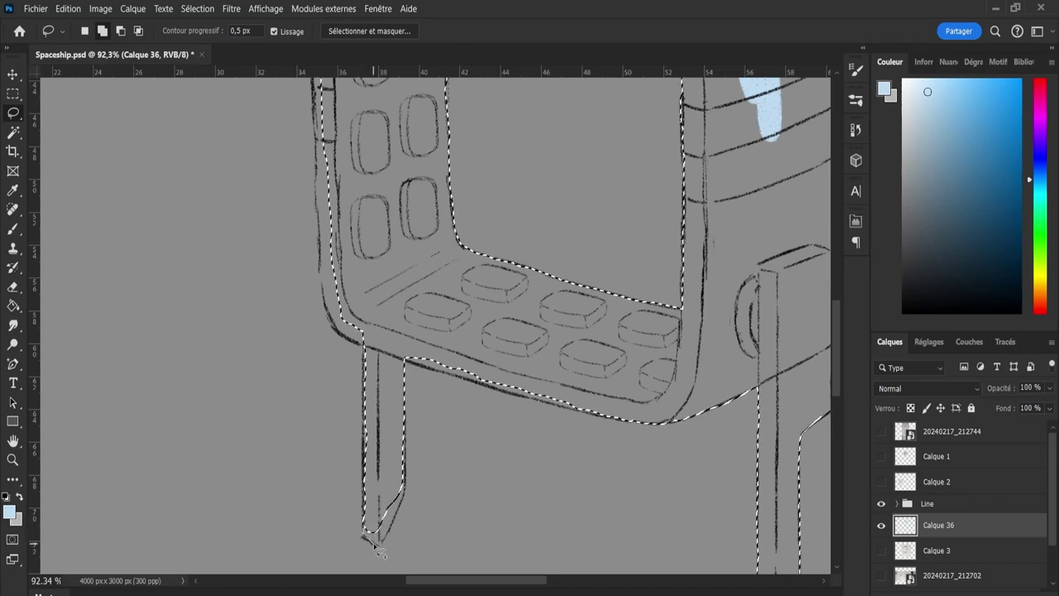
drag(384, 546, 406, 479)
drag(395, 434, 407, 410)
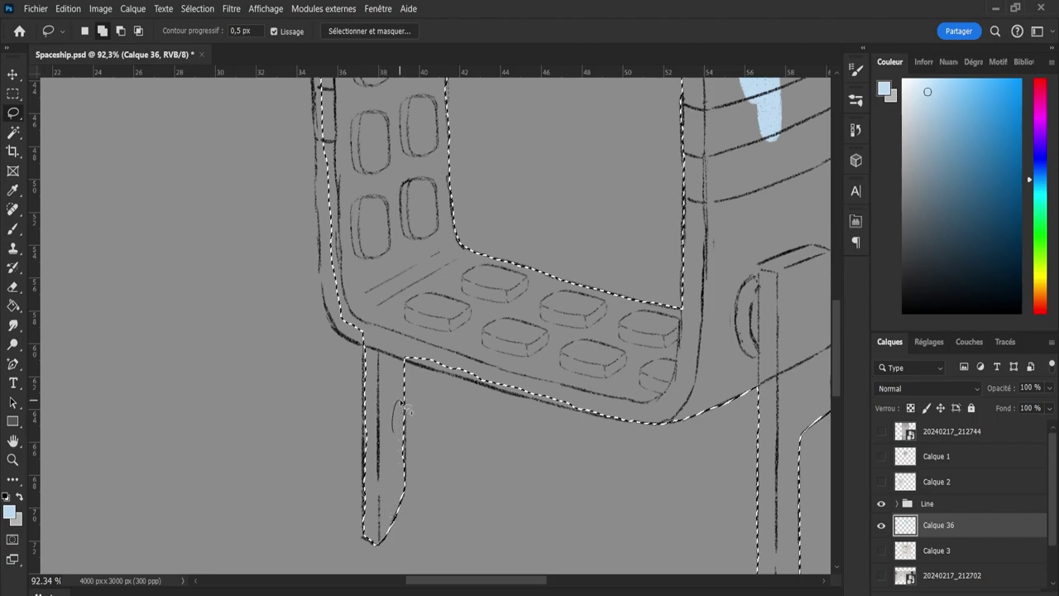
key(Delete)
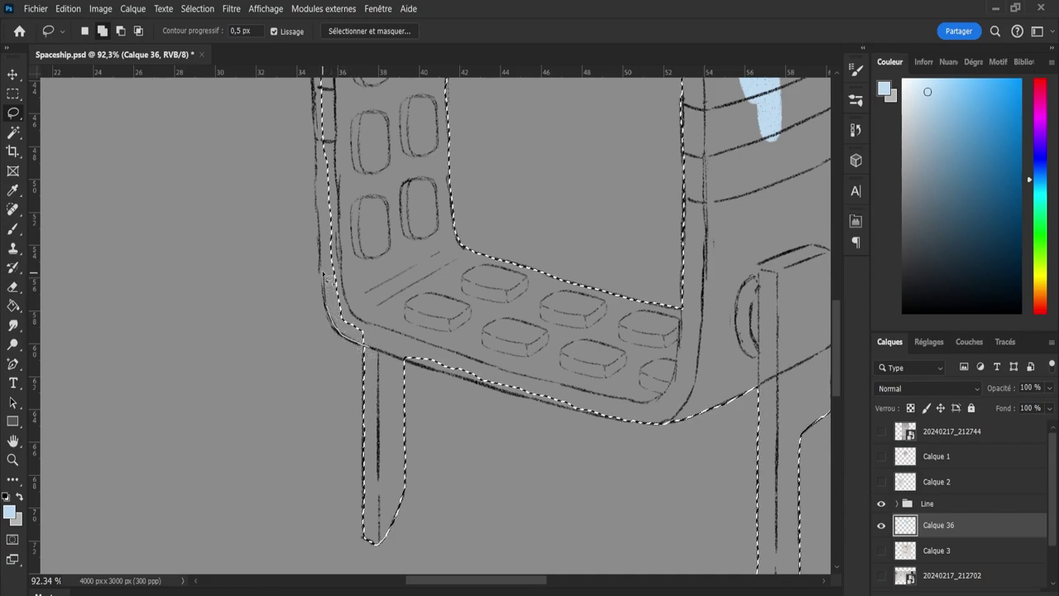
Fit the lasso selection to the front frame's outer edge, rounded lower corner and bottom edge beside the thin leg.
mouse_move(323, 233)
mouse_down()
mouse_move(381, 323)
mouse_move(368, 346)
mouse_up()
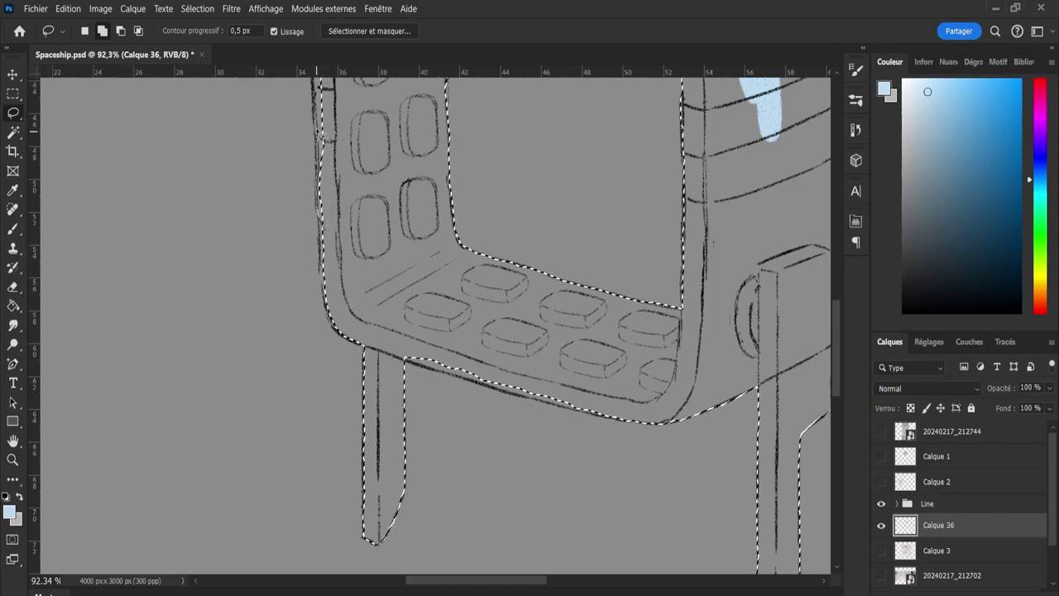
drag(340, 89, 342, 217)
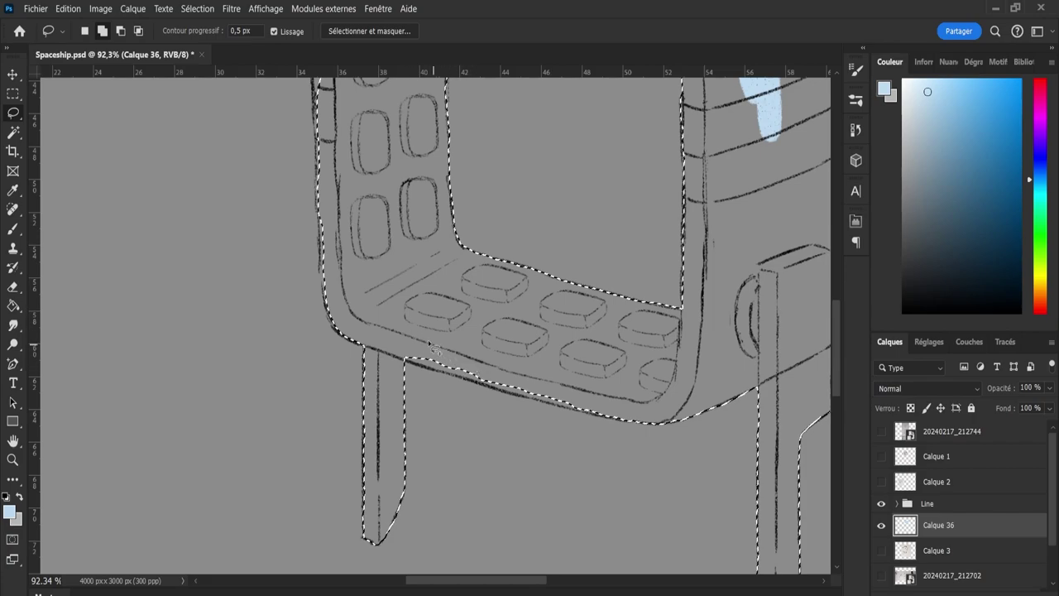
mouse_move(431, 348)
mouse_down()
mouse_move(598, 410)
mouse_move(576, 416)
mouse_move(404, 359)
mouse_up()
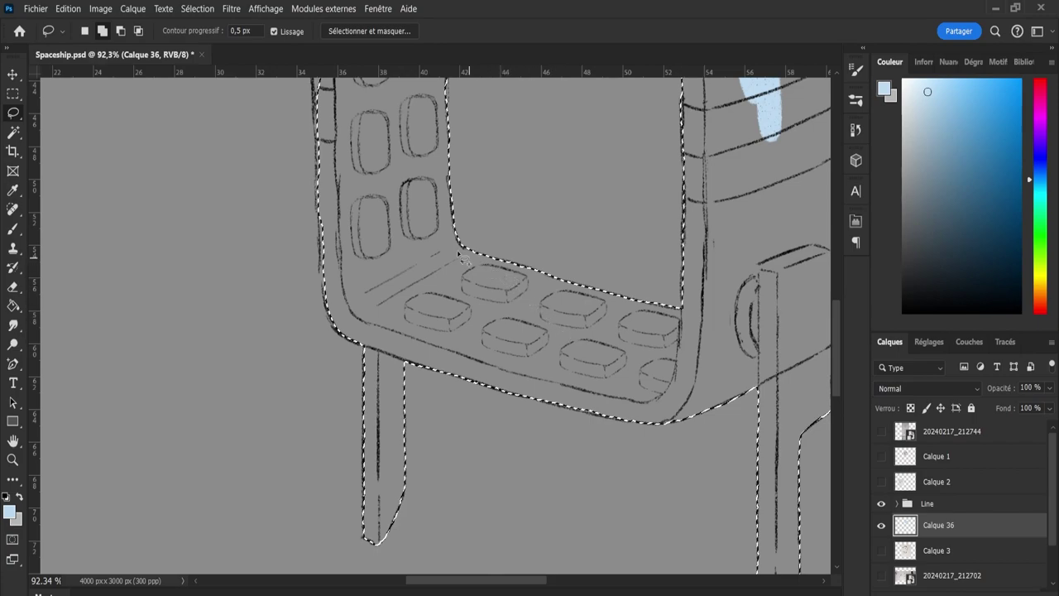
key(shift)
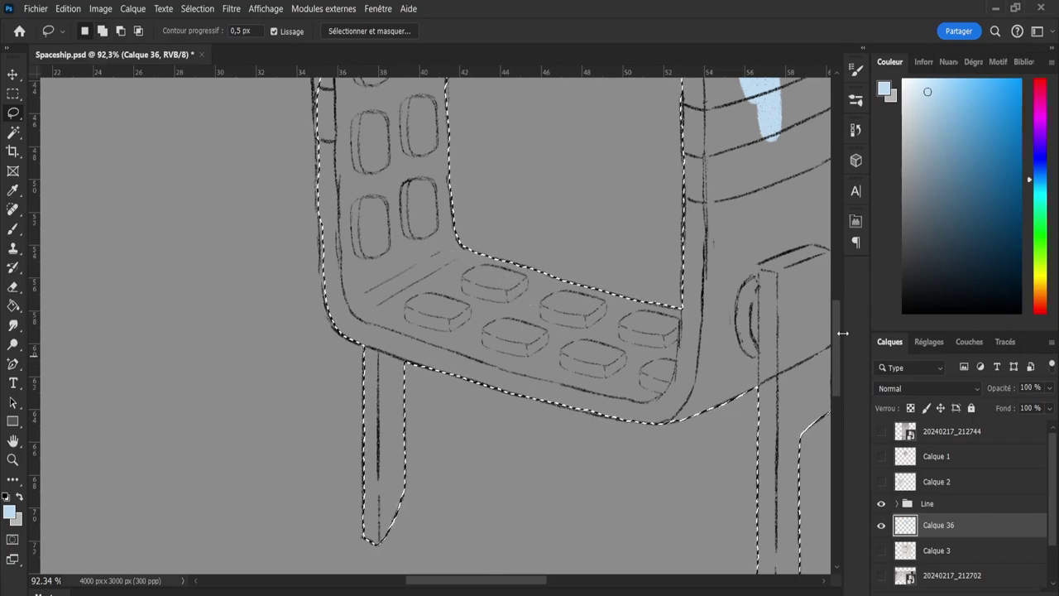
mouse_move(838, 348)
mouse_down()
mouse_move(834, 302)
mouse_move(833, 314)
mouse_up()
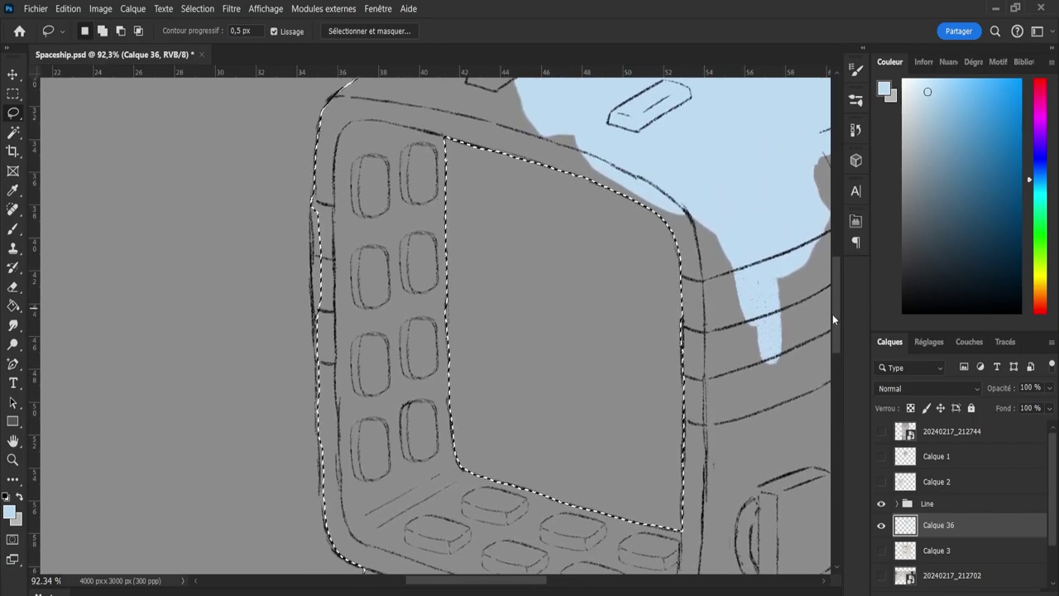
key(shift)
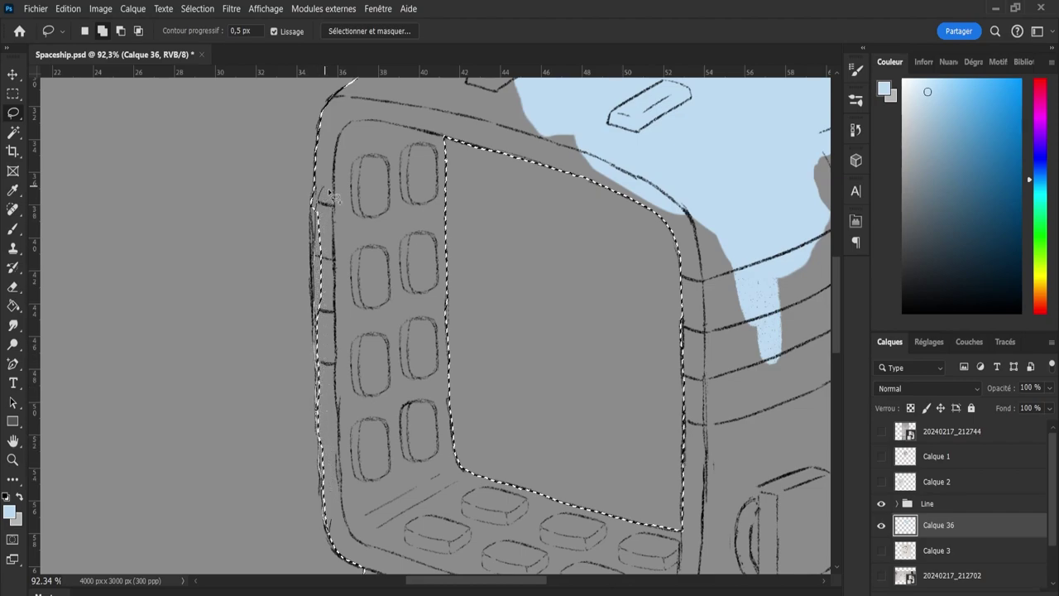
drag(329, 191, 340, 306)
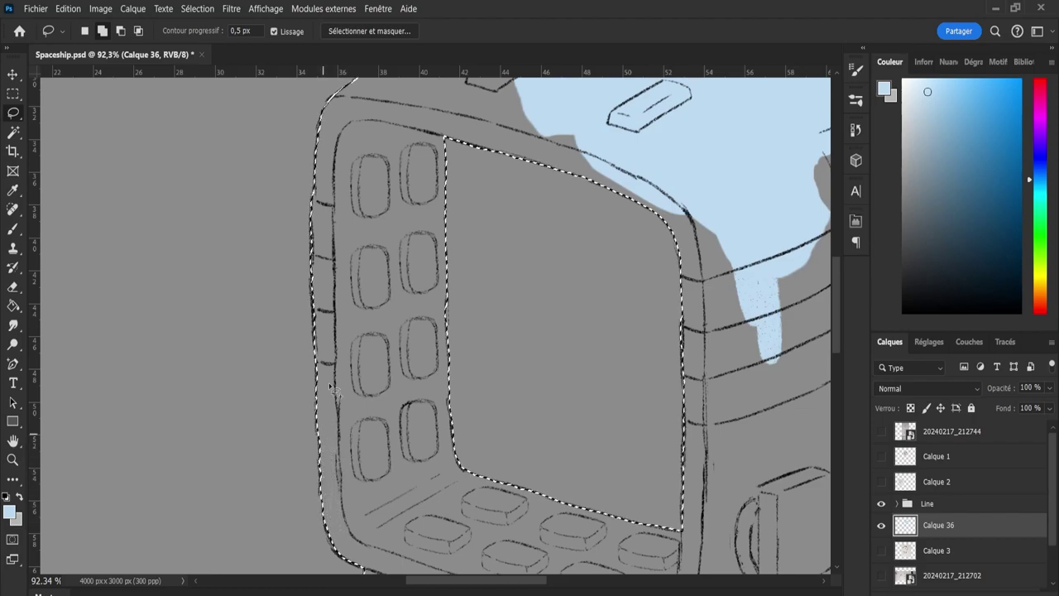
Check the complete selection against the whole spaceship, hiding and reshowing Calque 36.
key(z)
alt+click(383, 389)
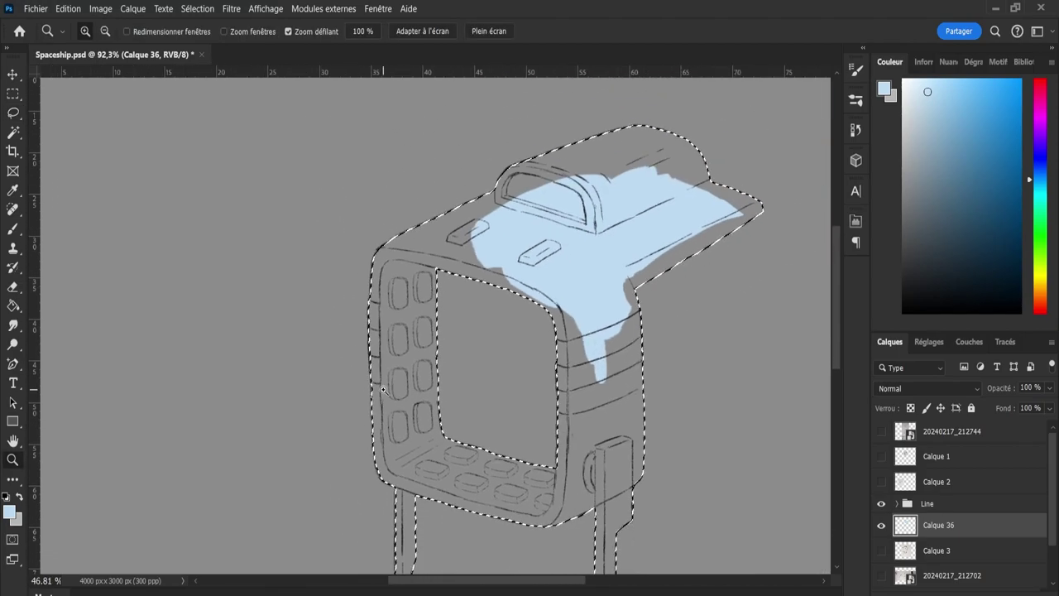
alt+click(383, 390)
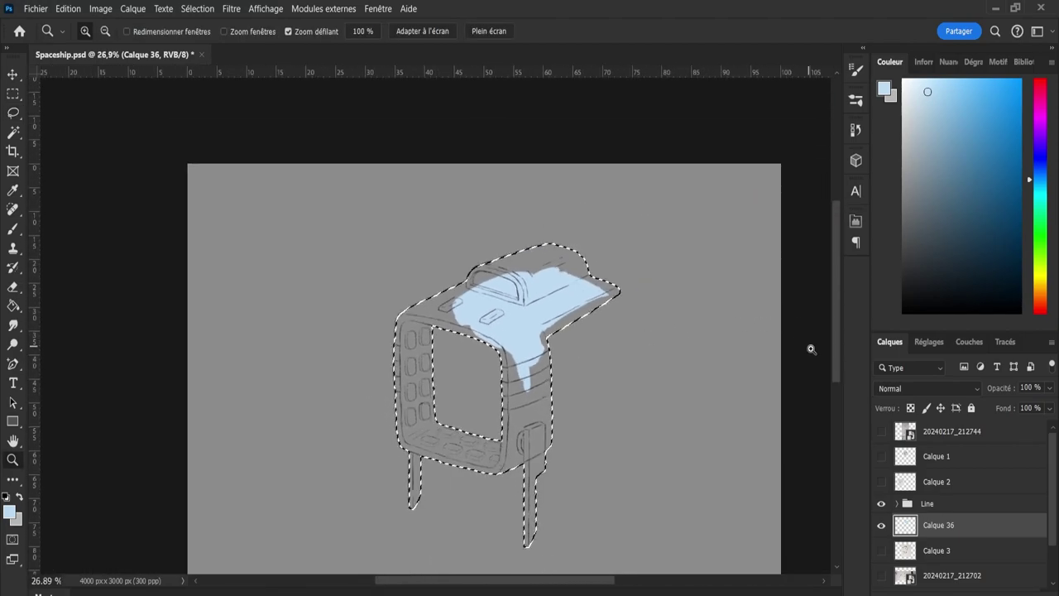
drag(836, 348, 837, 373)
drag(574, 373, 611, 374)
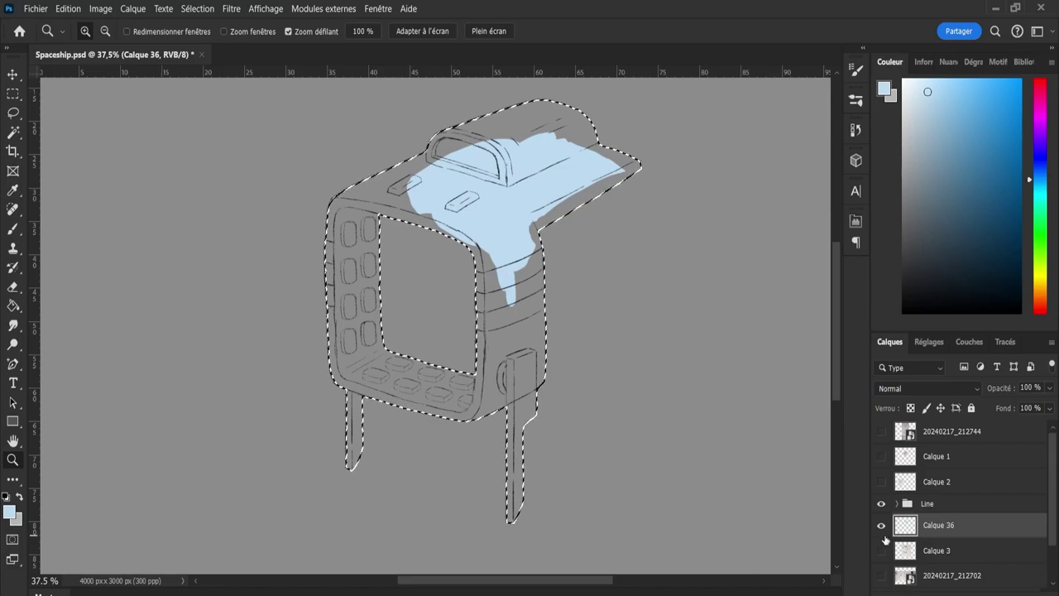
click(881, 526)
click(881, 526)
Paint the entire selection light blue on Calque 36 with the Brush and deselect.
key(z)
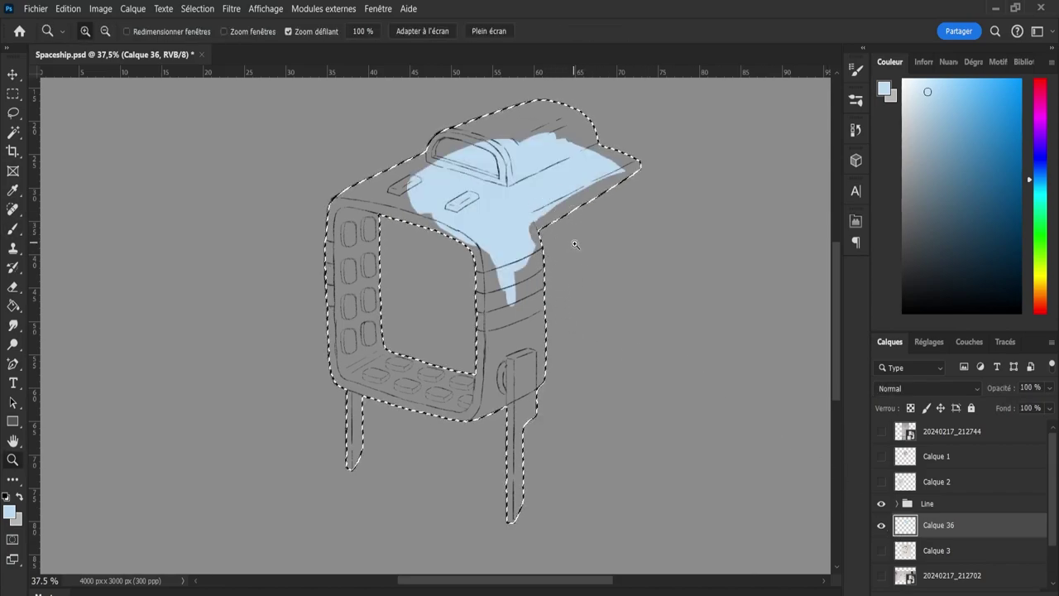
drag(578, 247, 641, 272)
key(b)
mouse_move(233, 368)
mouse_down()
mouse_move(217, 383)
mouse_move(333, 414)
mouse_up()
key(z)
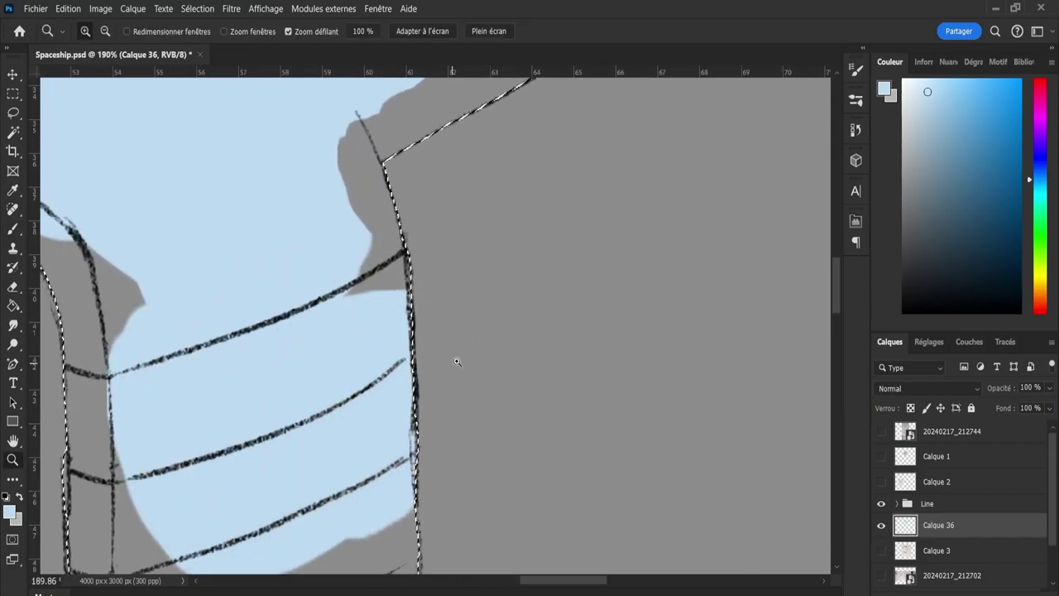
mouse_move(609, 342)
mouse_down()
mouse_move(509, 341)
mouse_move(515, 472)
mouse_move(496, 442)
mouse_up()
key(b)
mouse_move(505, 522)
mouse_down()
mouse_move(384, 344)
mouse_move(512, 328)
mouse_move(553, 399)
mouse_move(461, 345)
mouse_move(657, 177)
mouse_up()
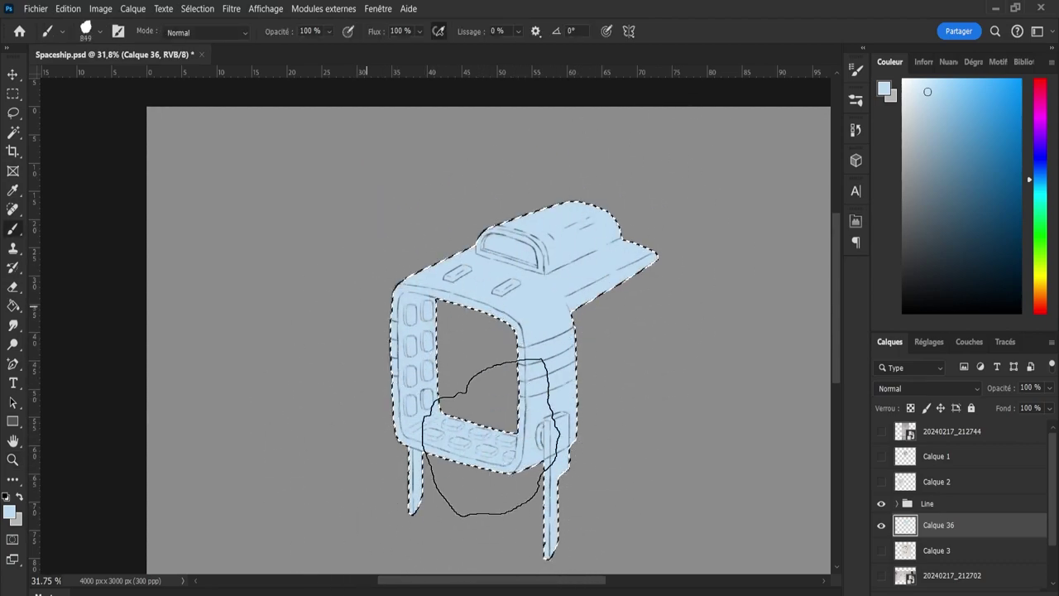
key(l)
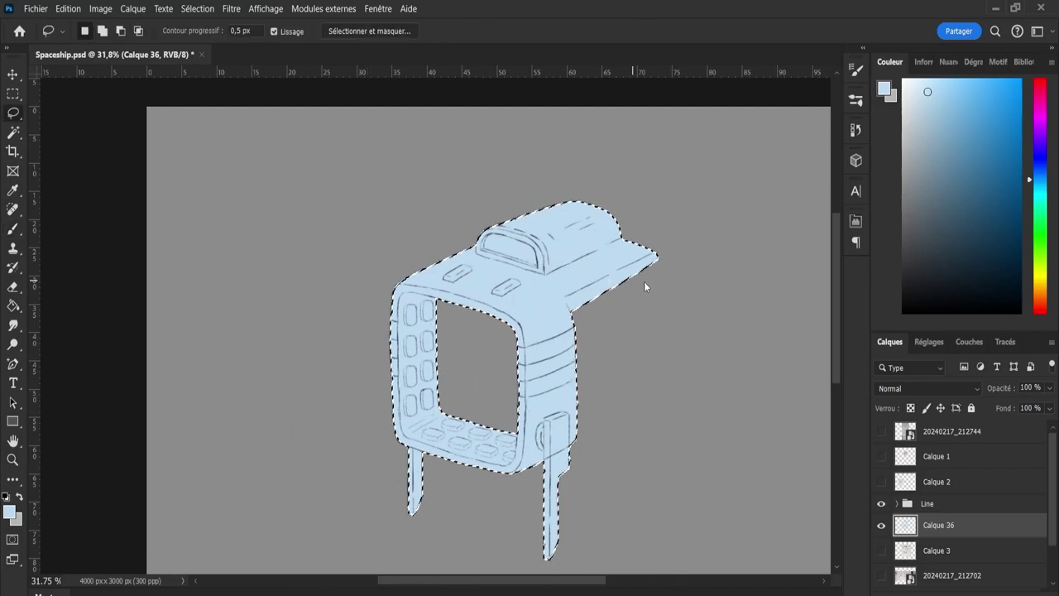
click(641, 279)
Fill the thin front leg's outer edge with a straight vertical light blue brush stroke.
key(z)
drag(361, 416, 398, 417)
drag(440, 495, 489, 491)
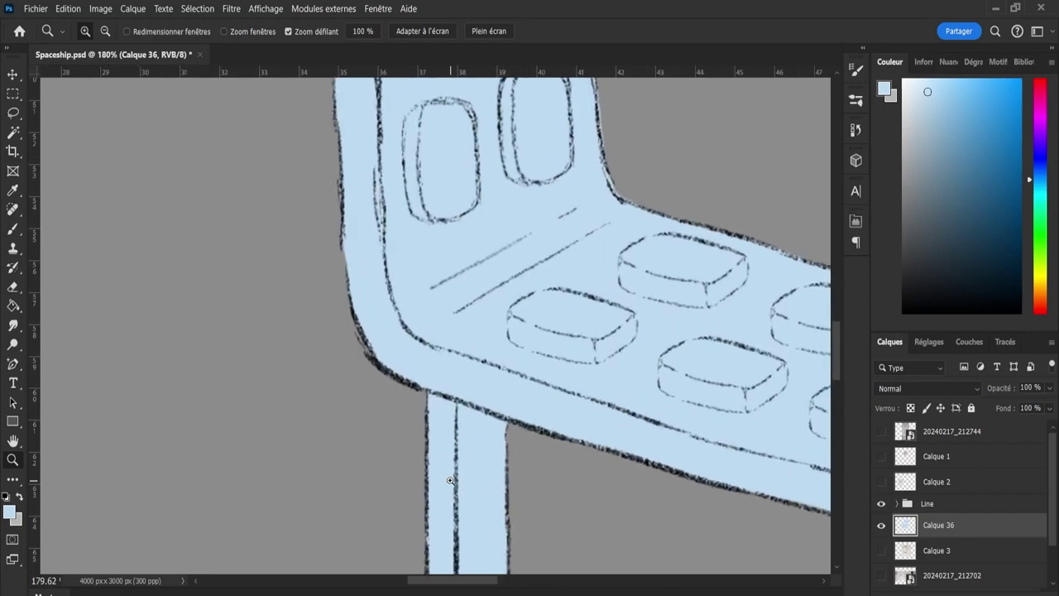
key(b)
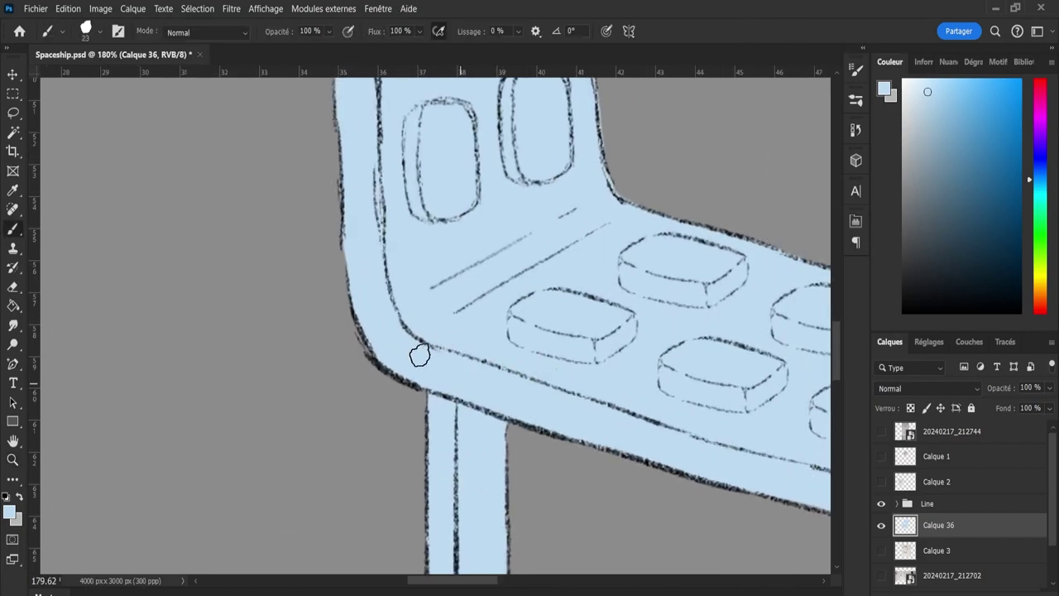
drag(439, 397, 437, 393)
scroll(434, 559, down, 5)
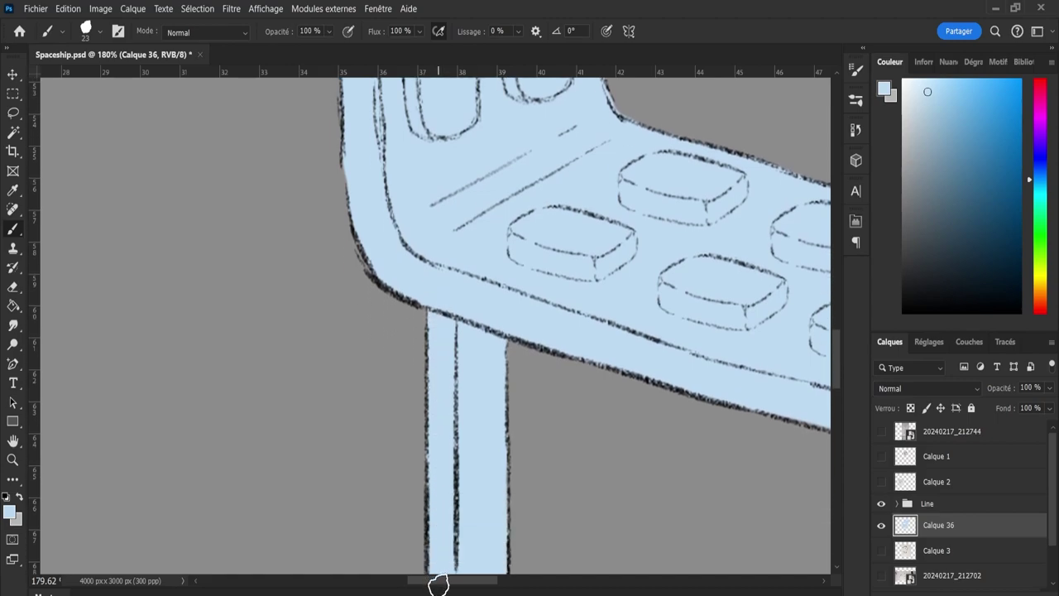
Erase the light blue overrun below the thin leg's tip and clean up its slanted edge.
drag(837, 365, 836, 392)
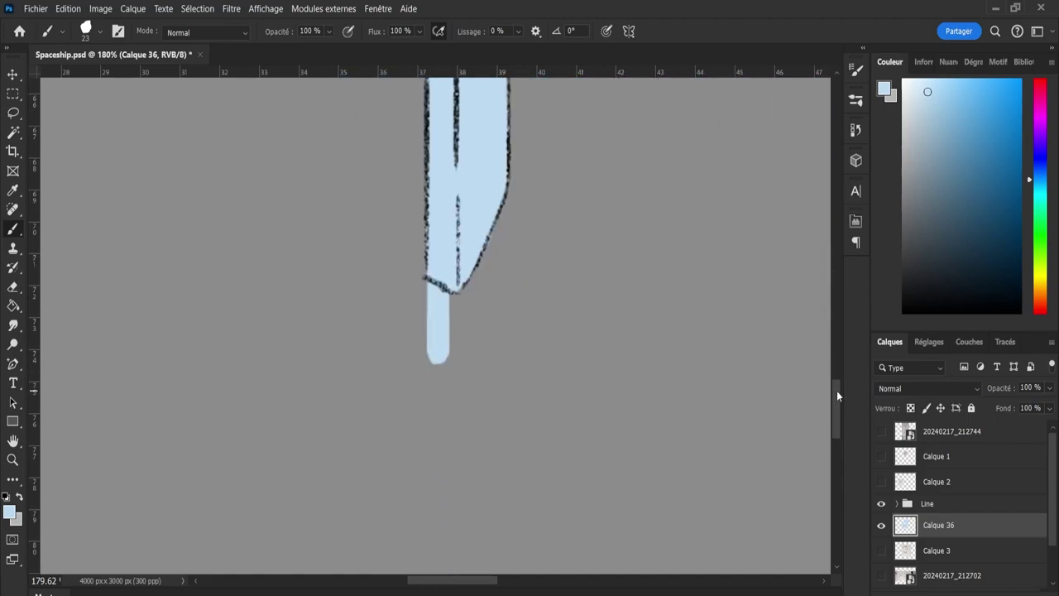
key(e)
mouse_move(428, 388)
mouse_down()
mouse_move(389, 366)
mouse_move(398, 361)
mouse_up()
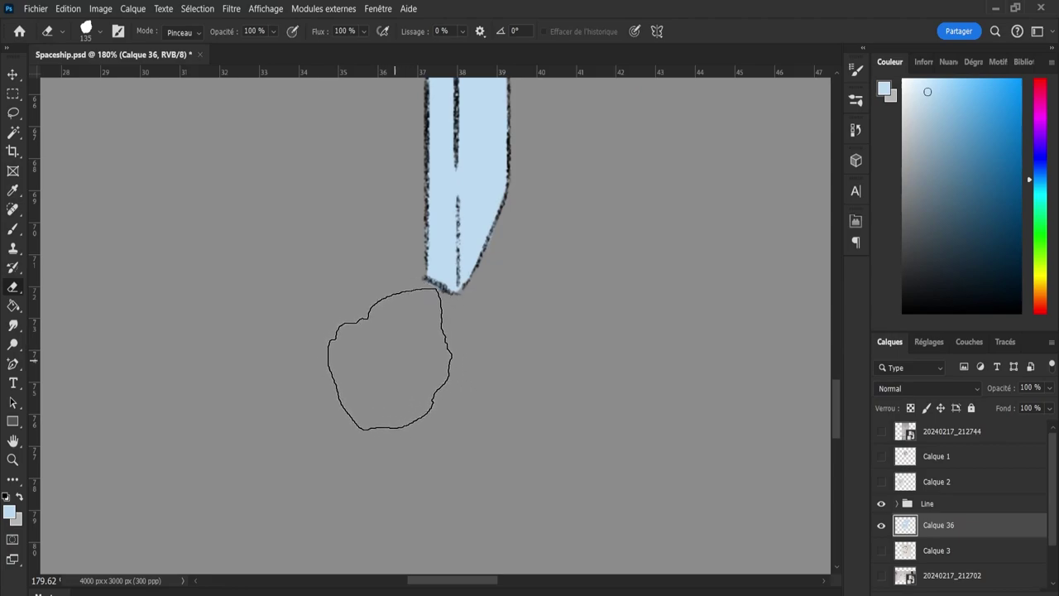
key(b)
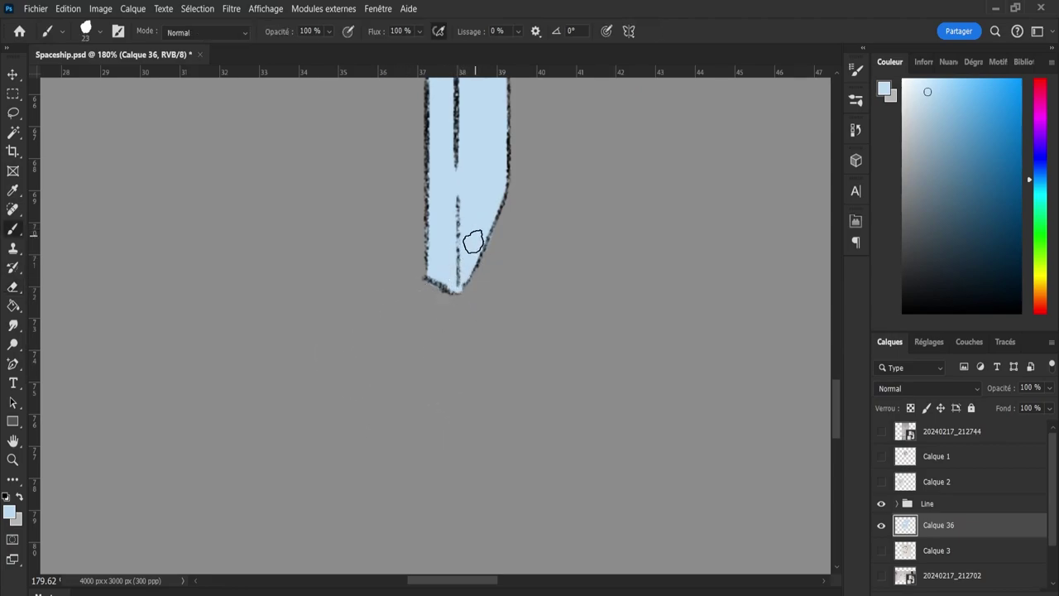
key(e)
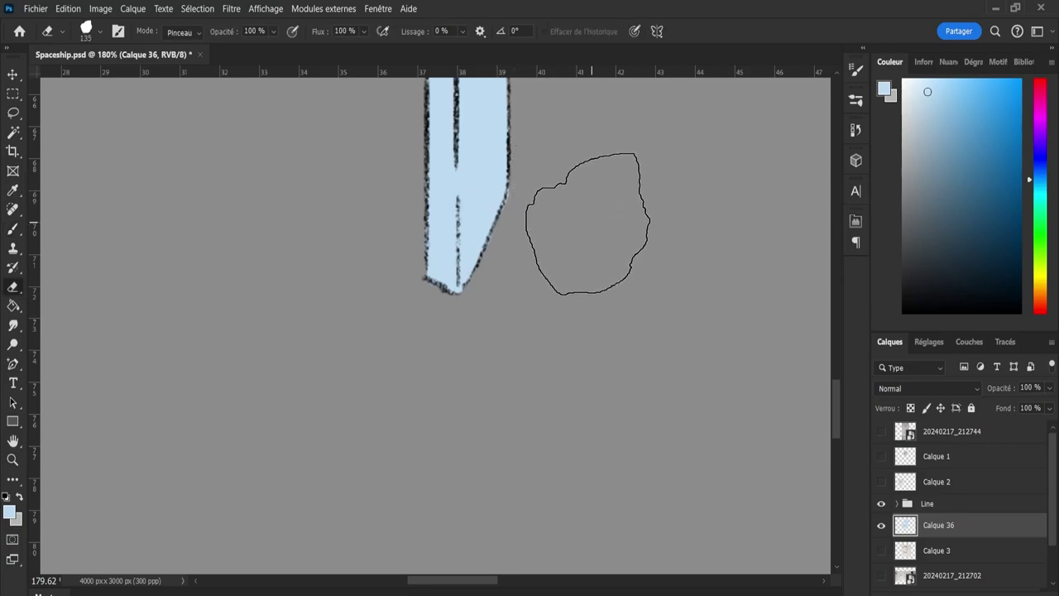
key(b)
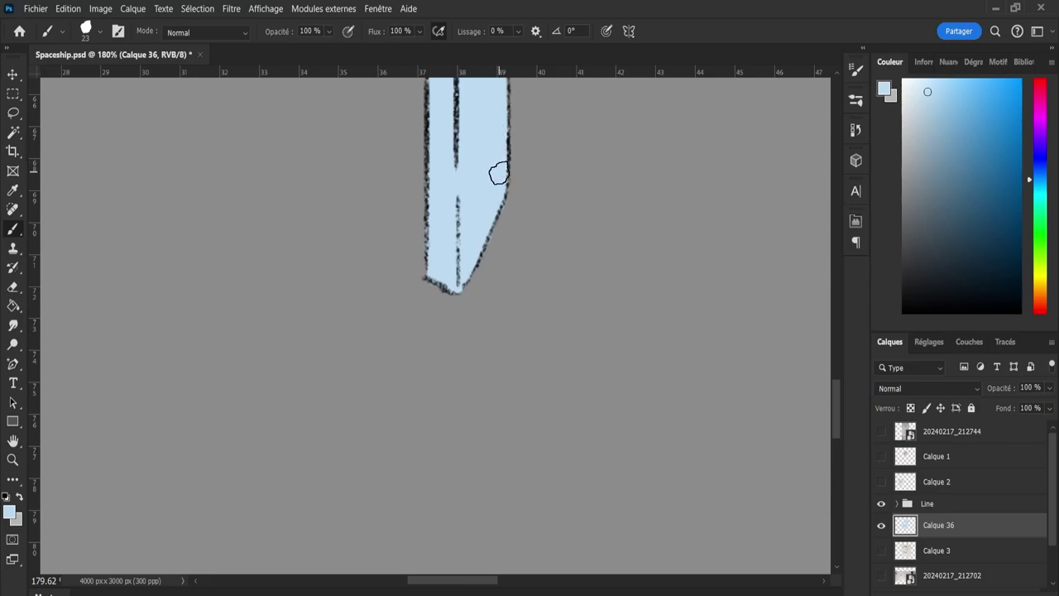
Erase the stray light blue along the thin leg's inner vertical edge just below the frame.
scroll(496, 78, up, 5)
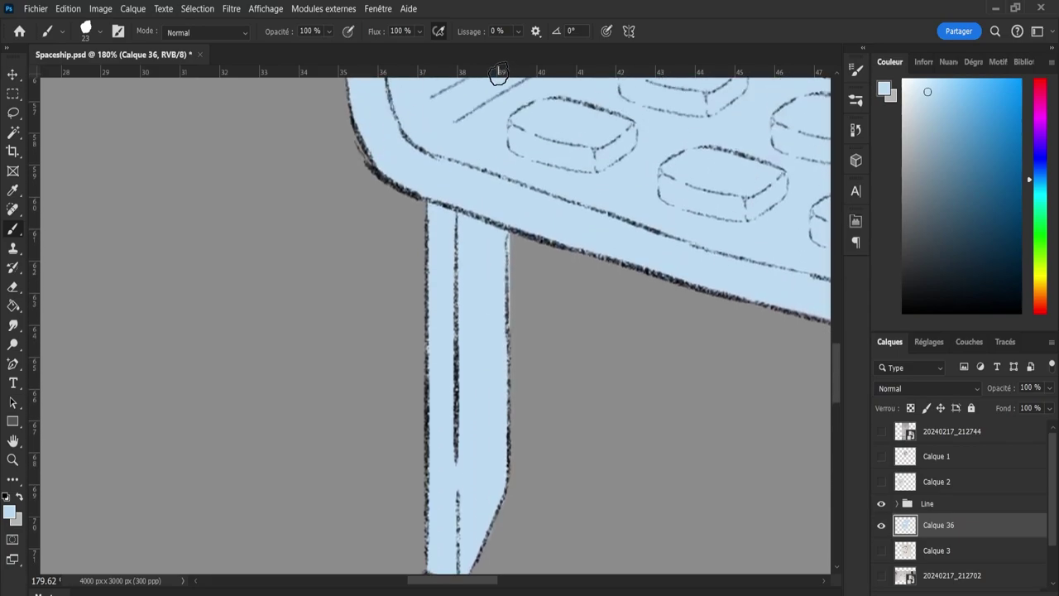
key(e)
drag(570, 348, 511, 345)
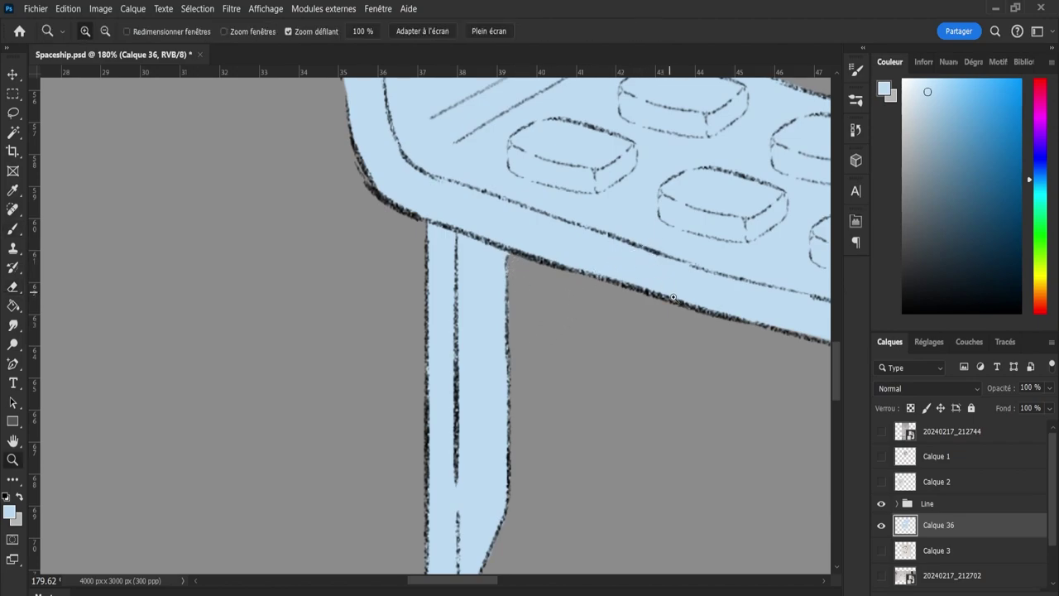
Touch up the frame's lower outer edge on Calque 36, brushing light blue into the gap beneath the studded floor.
key(b)
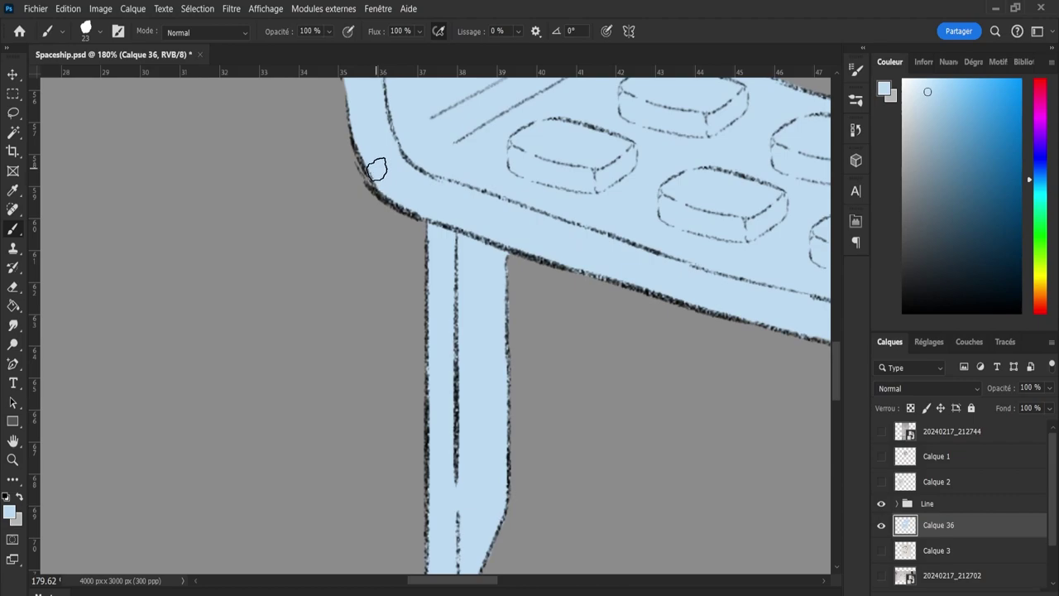
key(z)
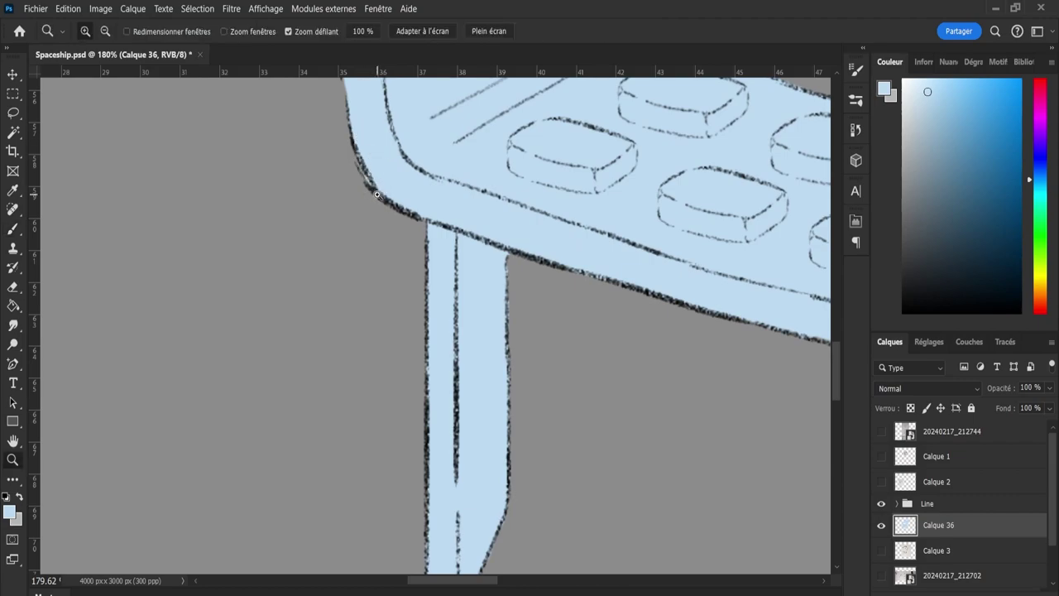
drag(355, 154, 333, 179)
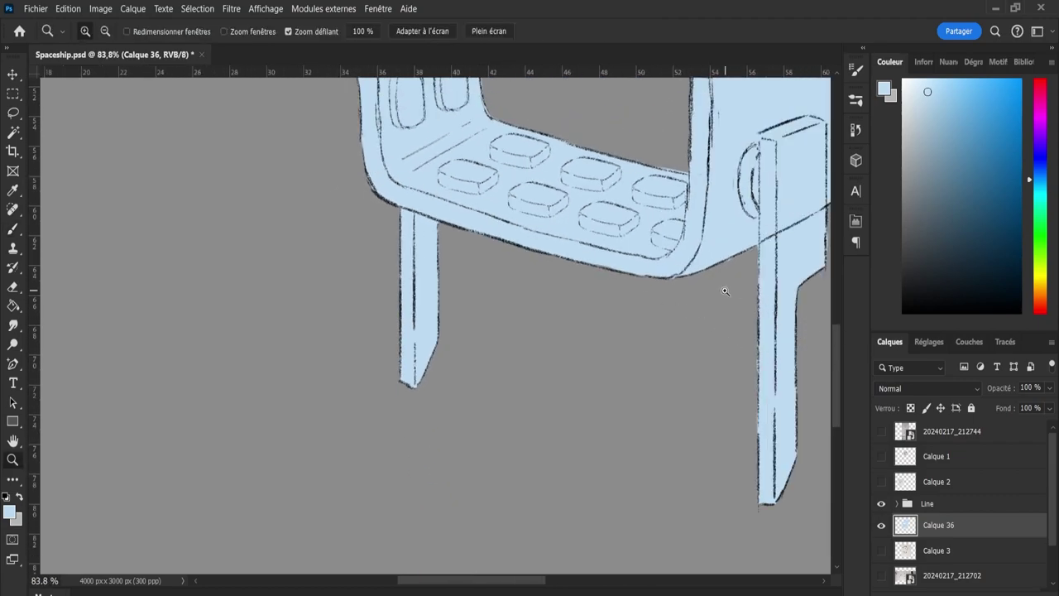
drag(725, 290, 737, 298)
key(b)
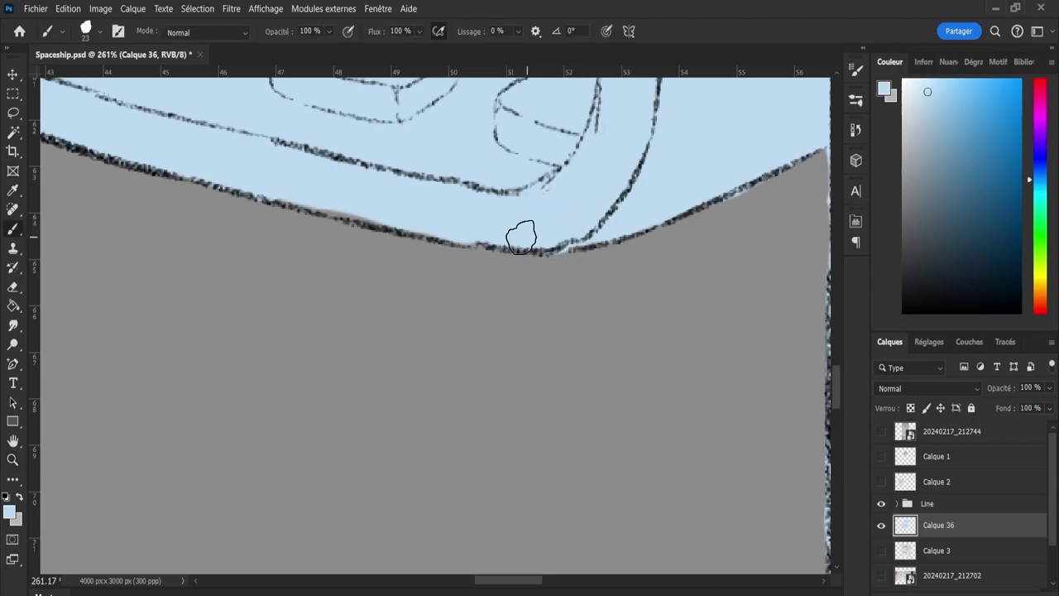
key(e)
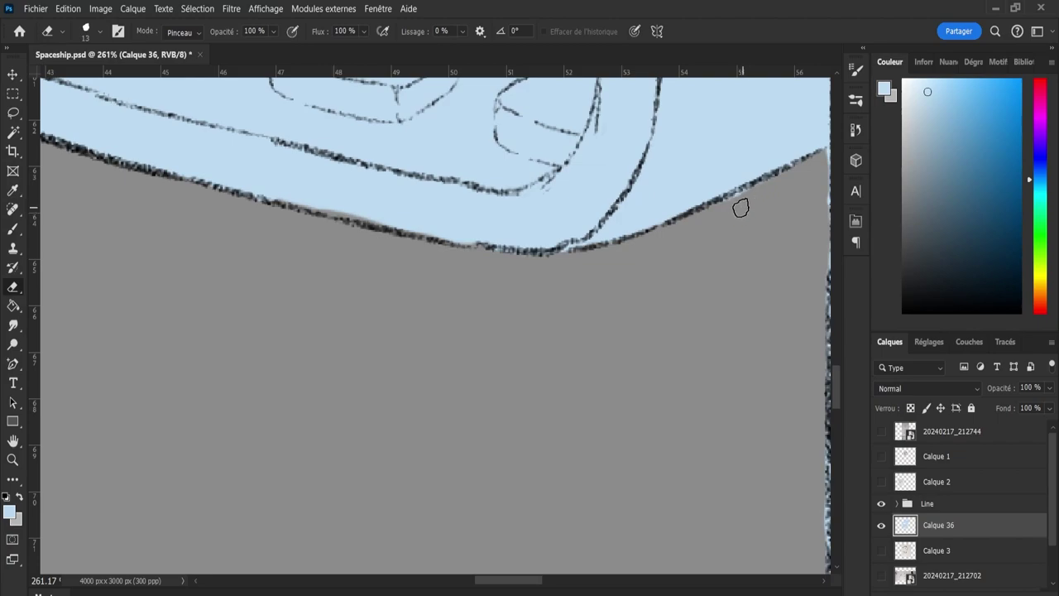
key(b)
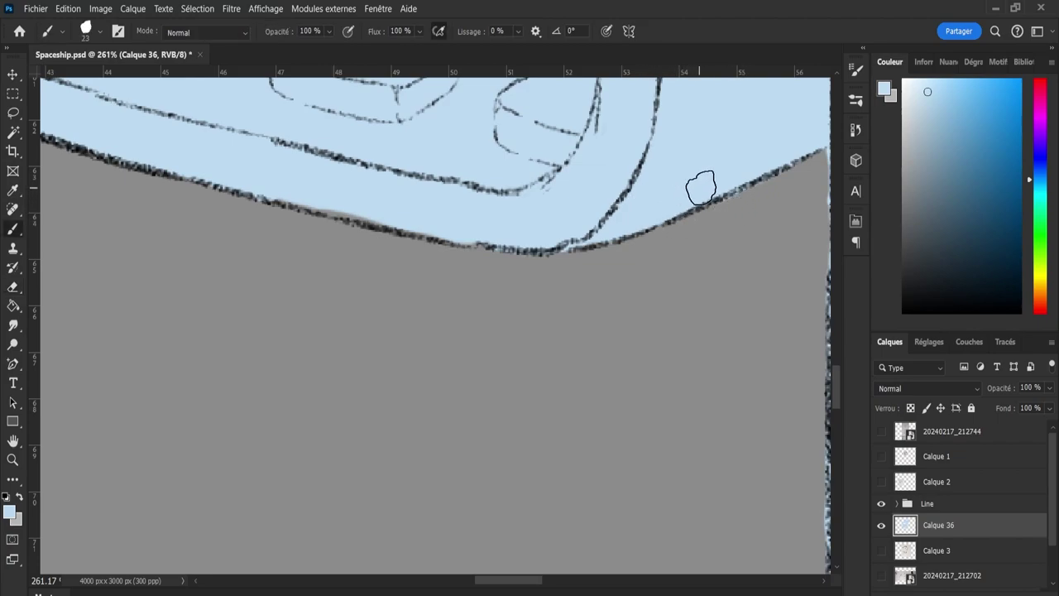
drag(364, 207, 300, 185)
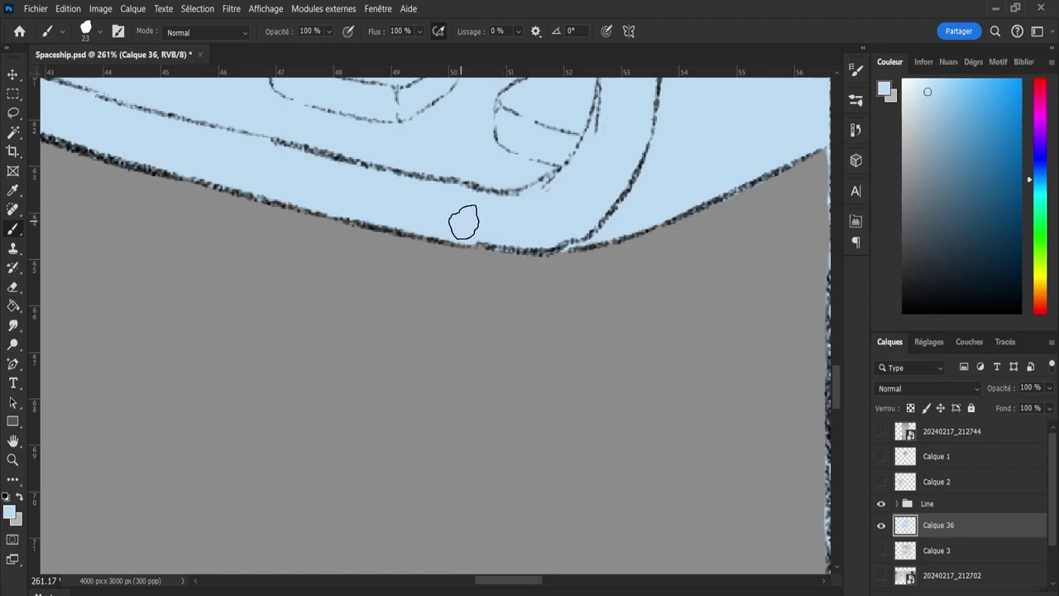
Erase the stray line art below the bracketed leg's tip on Calque 6 in the Line group, and reselect Calque 36.
key(z)
drag(417, 223, 373, 234)
drag(488, 324, 580, 350)
click(897, 505)
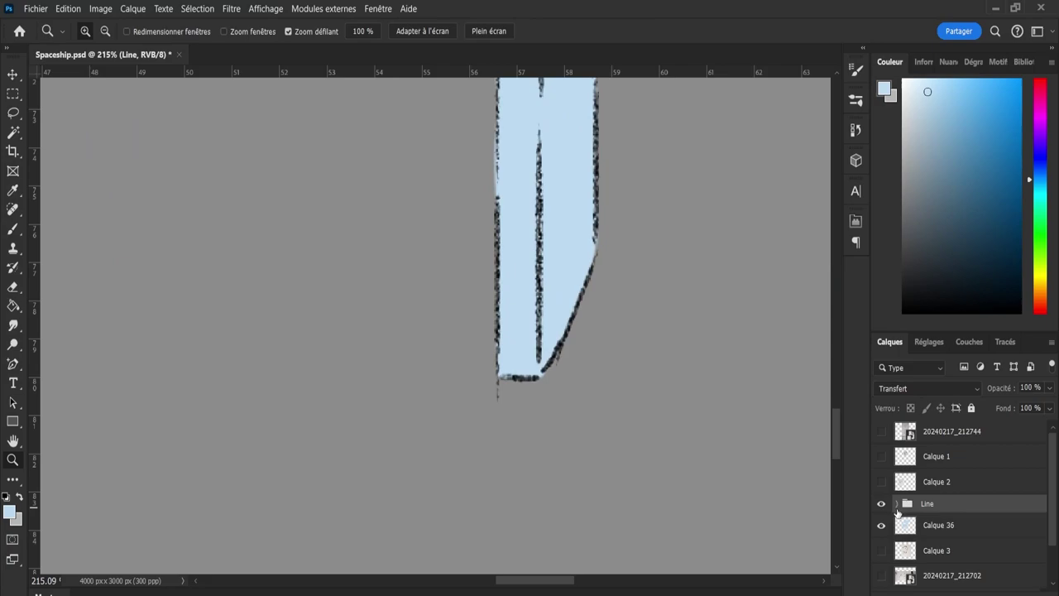
scroll(1047, 501, down, 2)
click(952, 539)
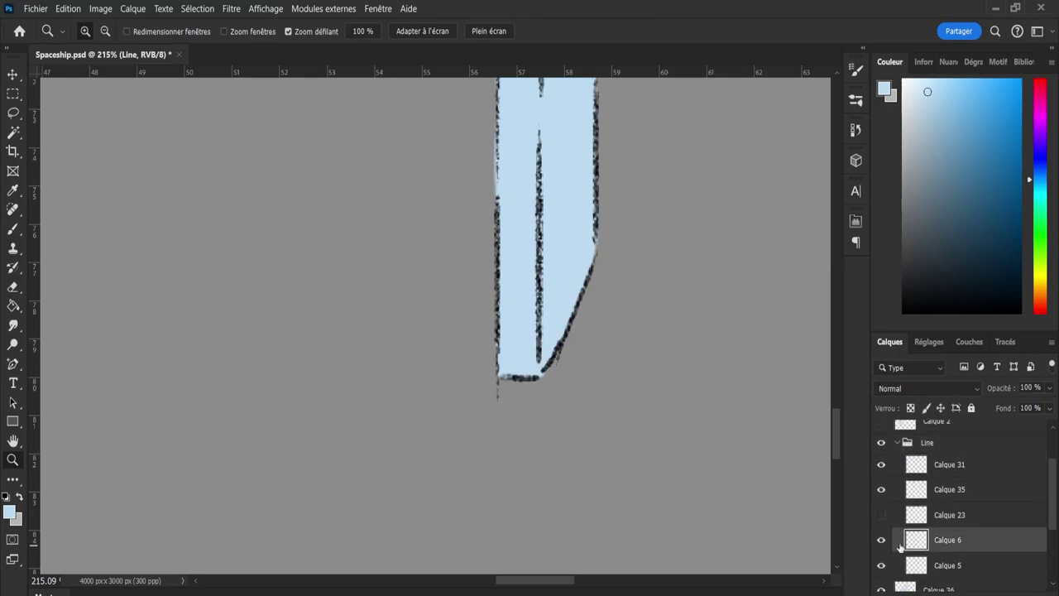
key(e)
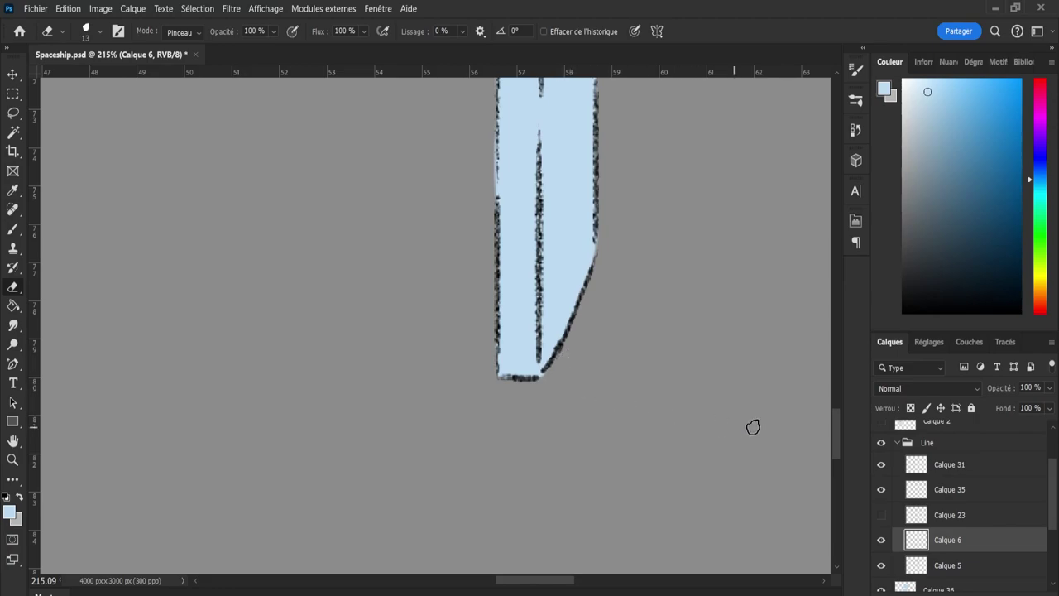
click(907, 444)
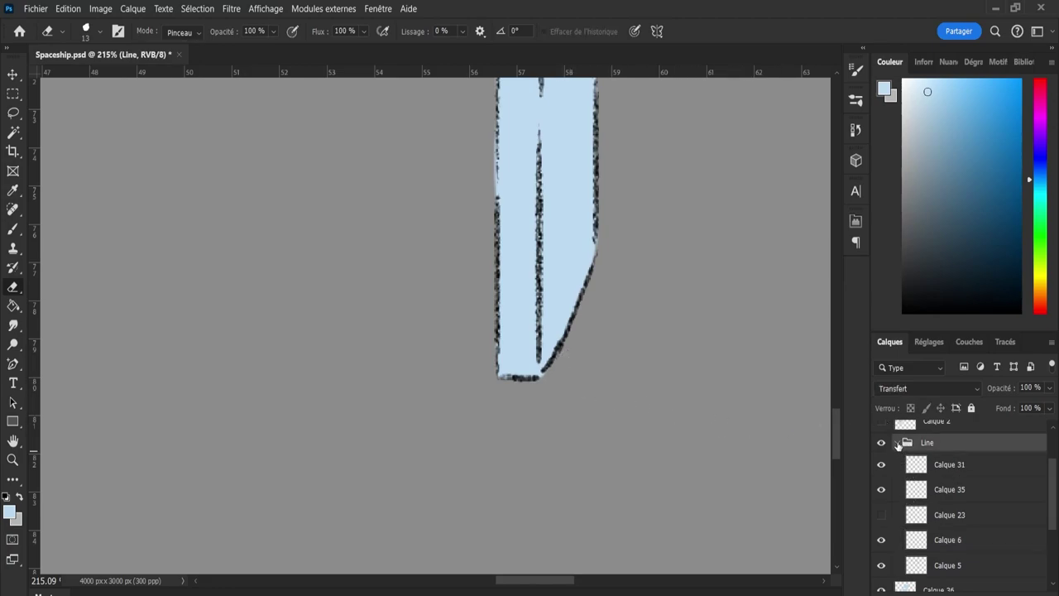
click(899, 444)
click(904, 481)
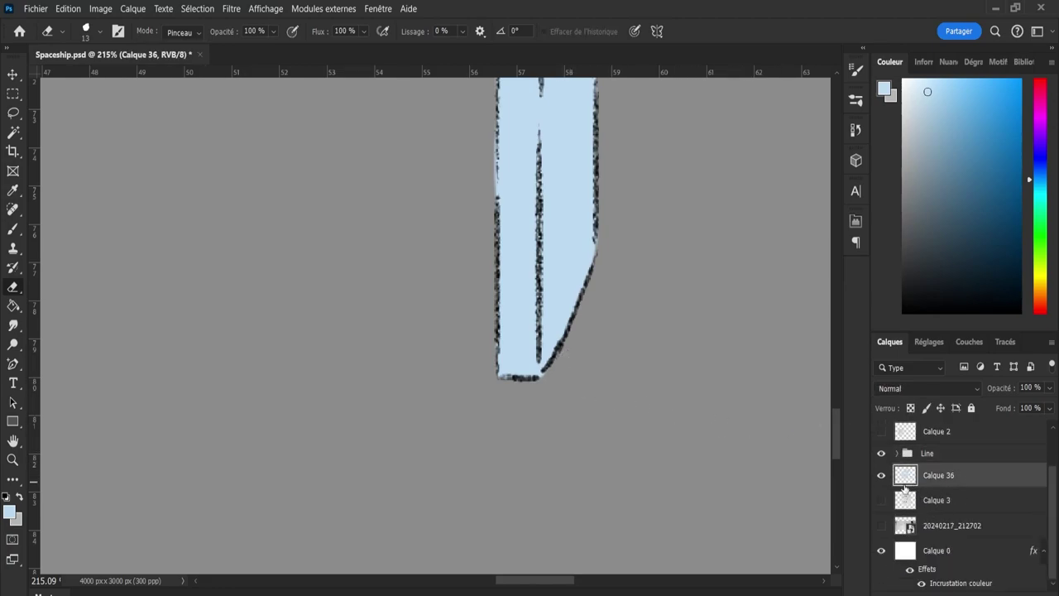
Erase the line overrun at the lower corner of the leg bracket on Calque 6, and reselect Calque 36.
key(z)
mouse_move(718, 392)
mouse_down()
mouse_move(649, 389)
mouse_move(662, 385)
mouse_up()
drag(839, 390, 837, 335)
drag(743, 389, 757, 403)
key(e)
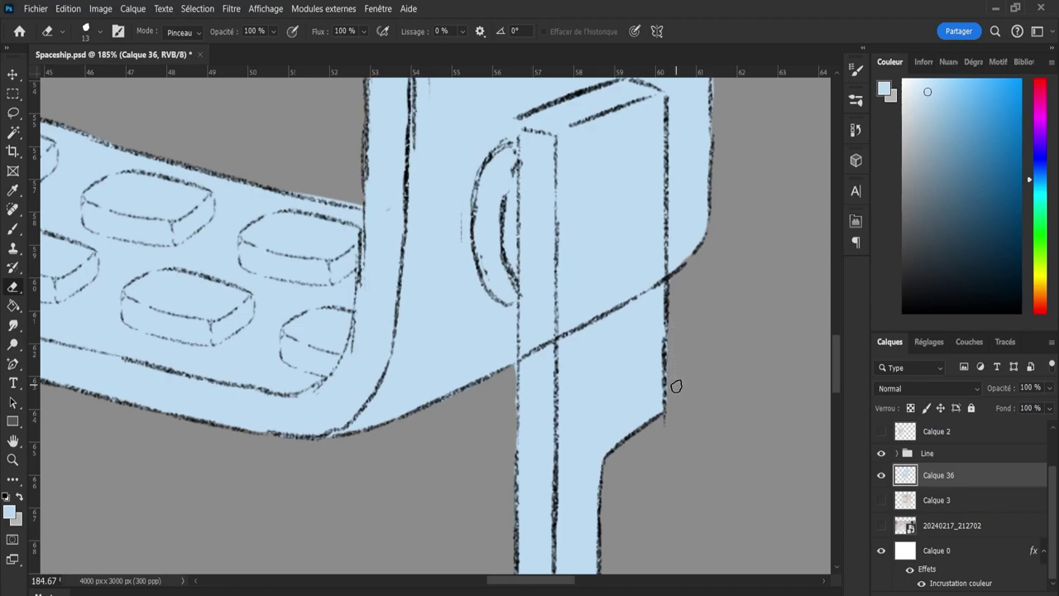
click(881, 453)
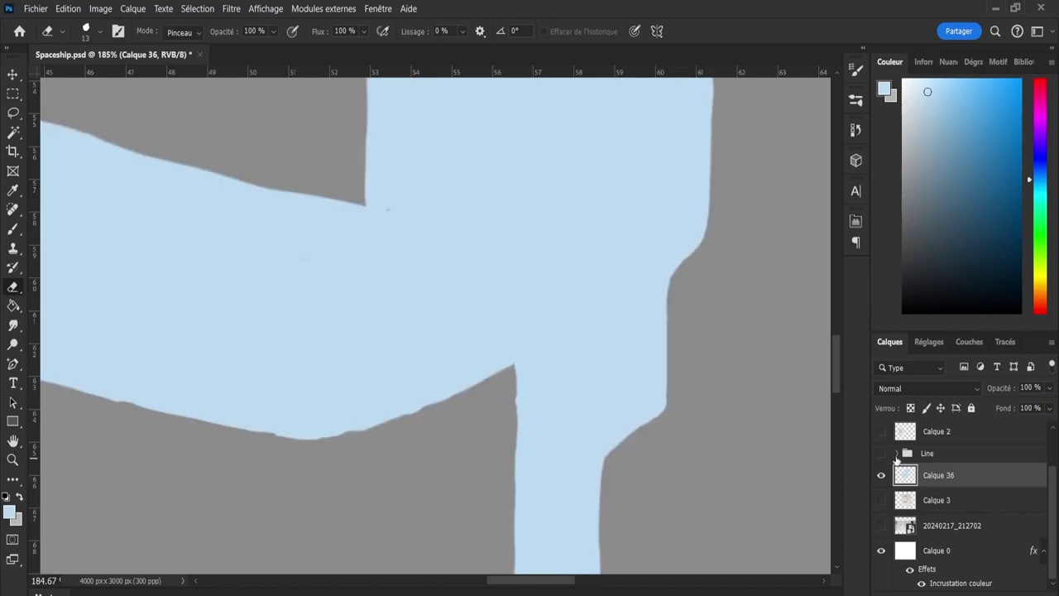
click(882, 454)
click(897, 453)
click(924, 555)
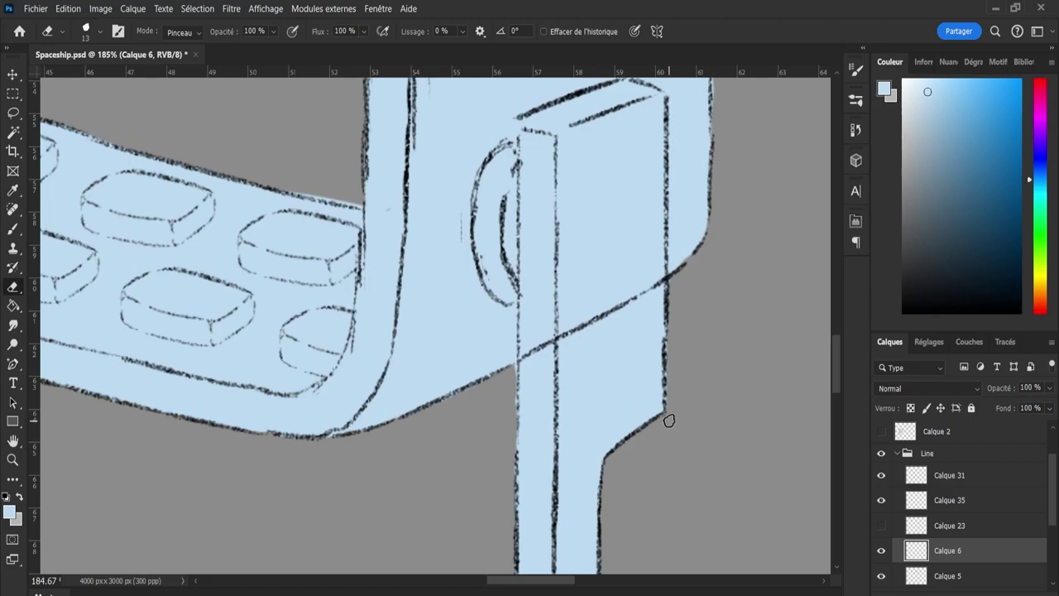
click(897, 454)
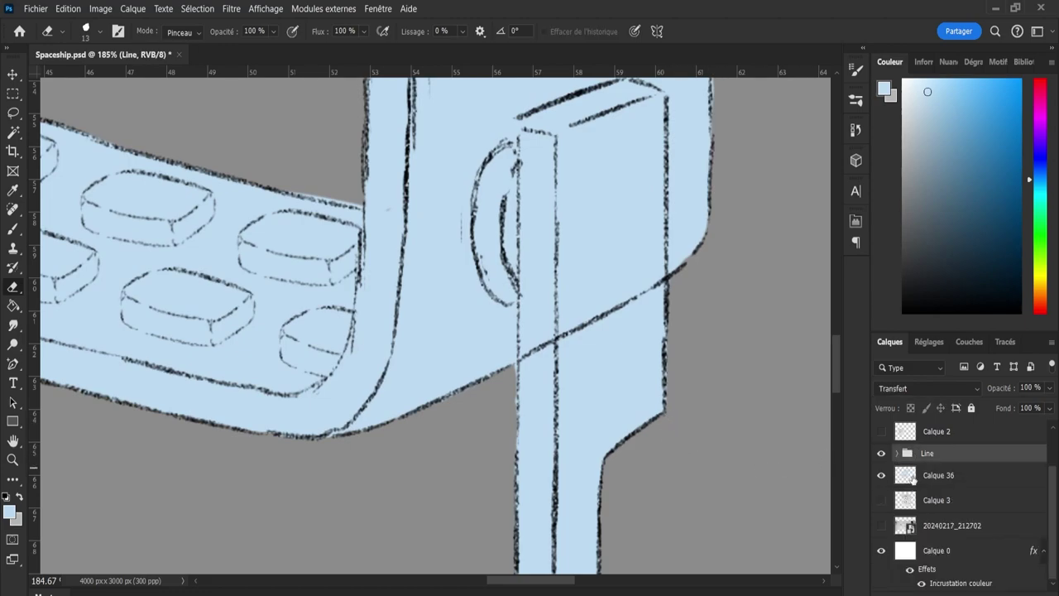
click(910, 479)
Retouch the light blue along the frame's lower outer corner and the side edge above it with the Brush and Eraser.
key(b)
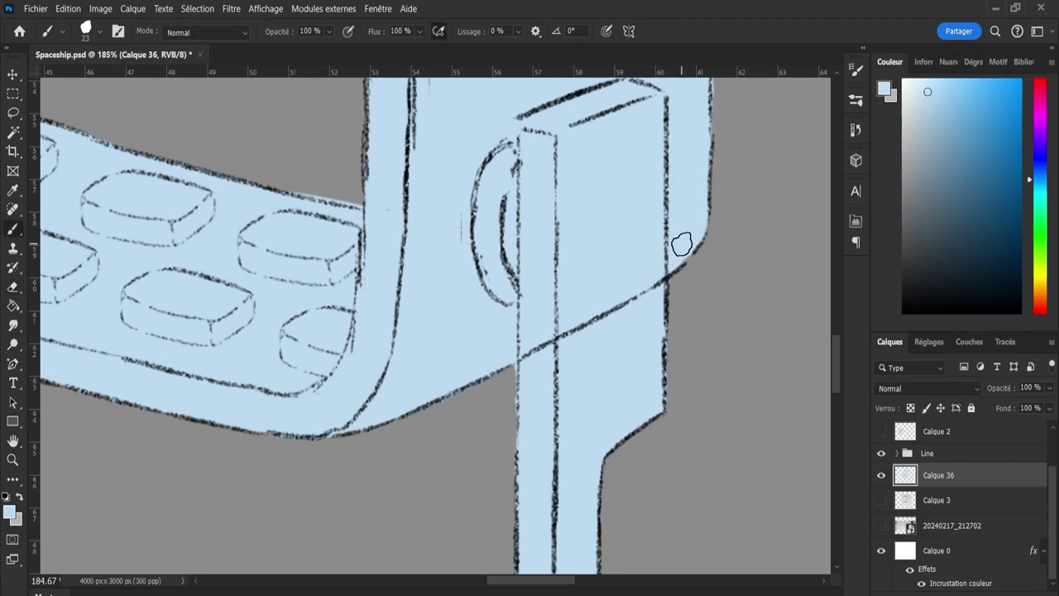
key(e)
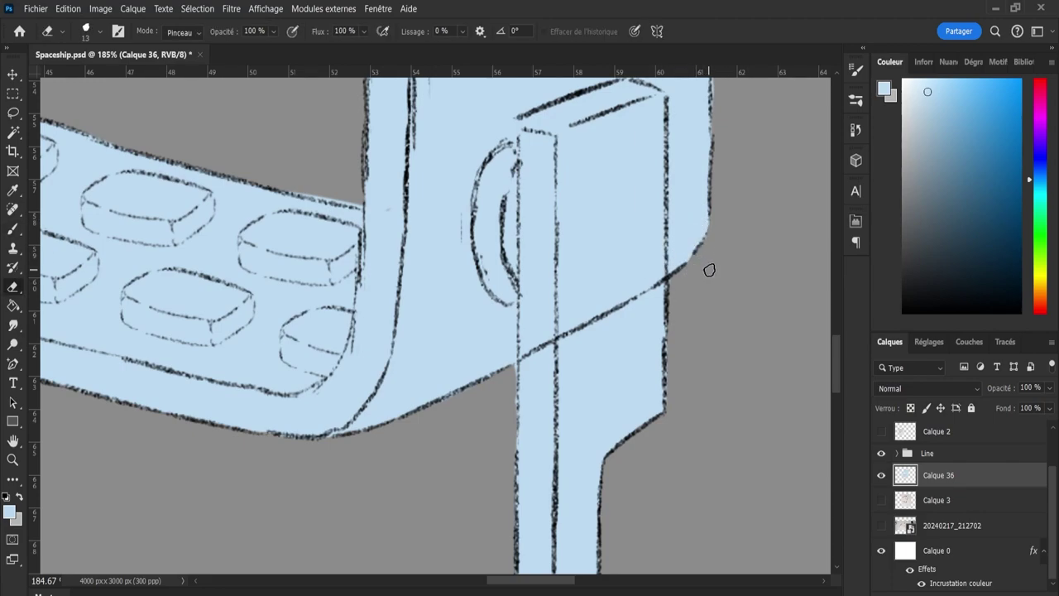
key(b)
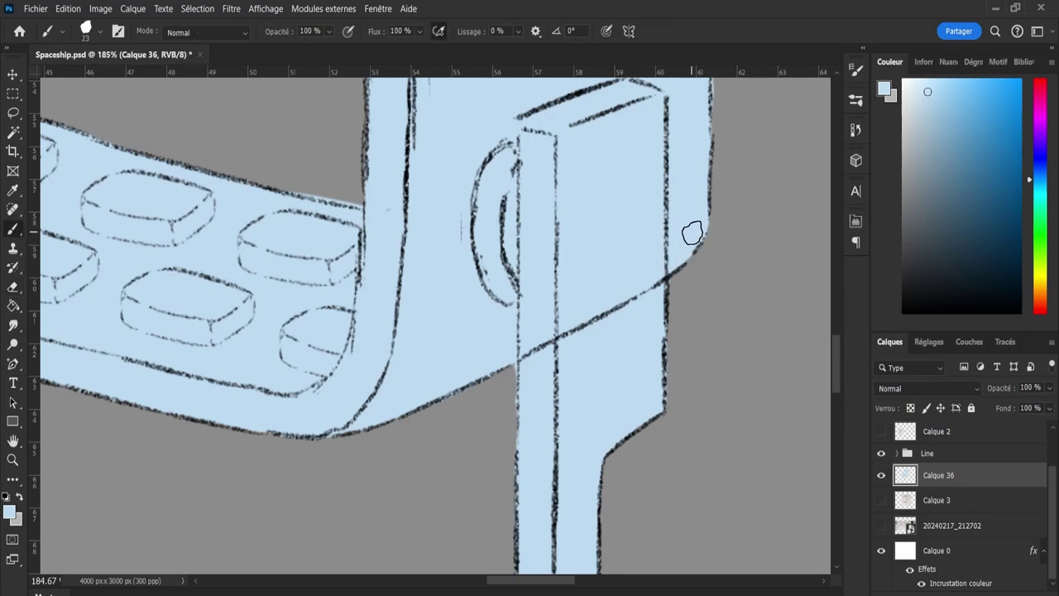
drag(838, 350, 834, 314)
key(e)
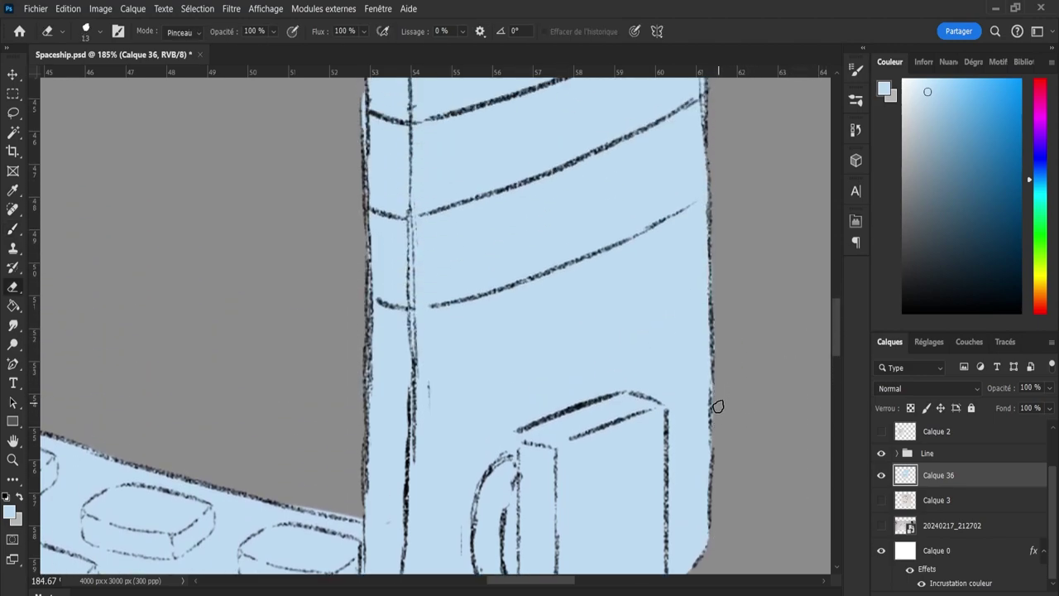
key(b)
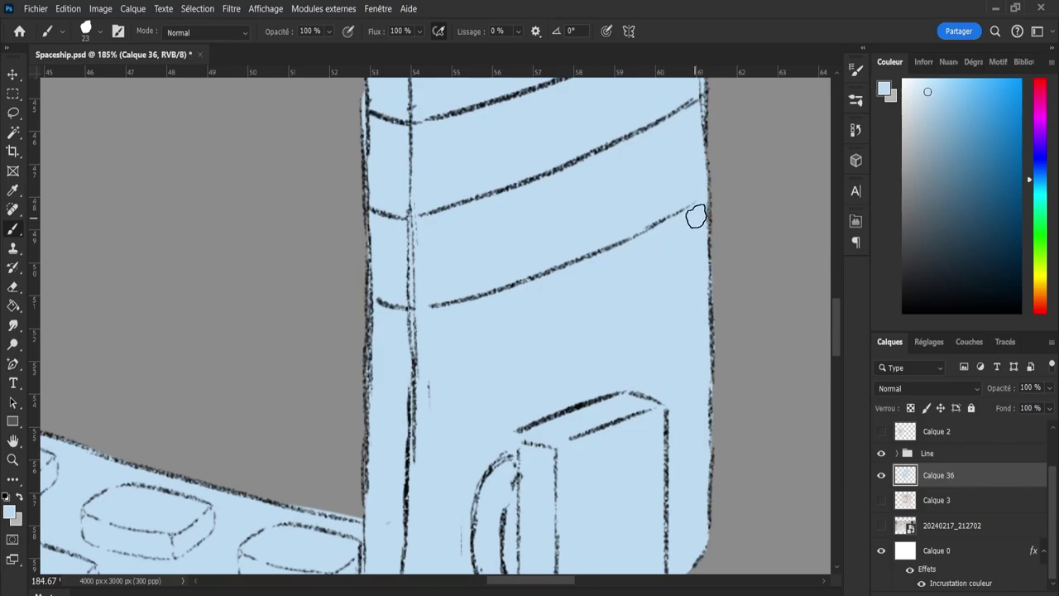
Clean up the light blue along the frame's outer edge beside the curved bands with the Eraser and Brush.
key(z)
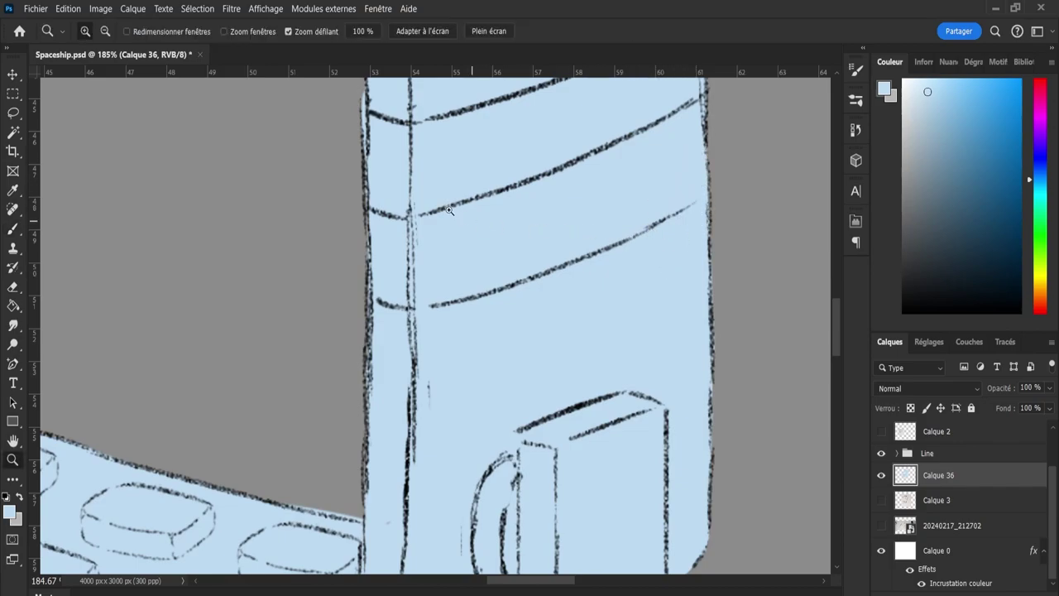
drag(545, 218, 467, 190)
drag(836, 362, 831, 319)
drag(529, 361, 586, 365)
key(e)
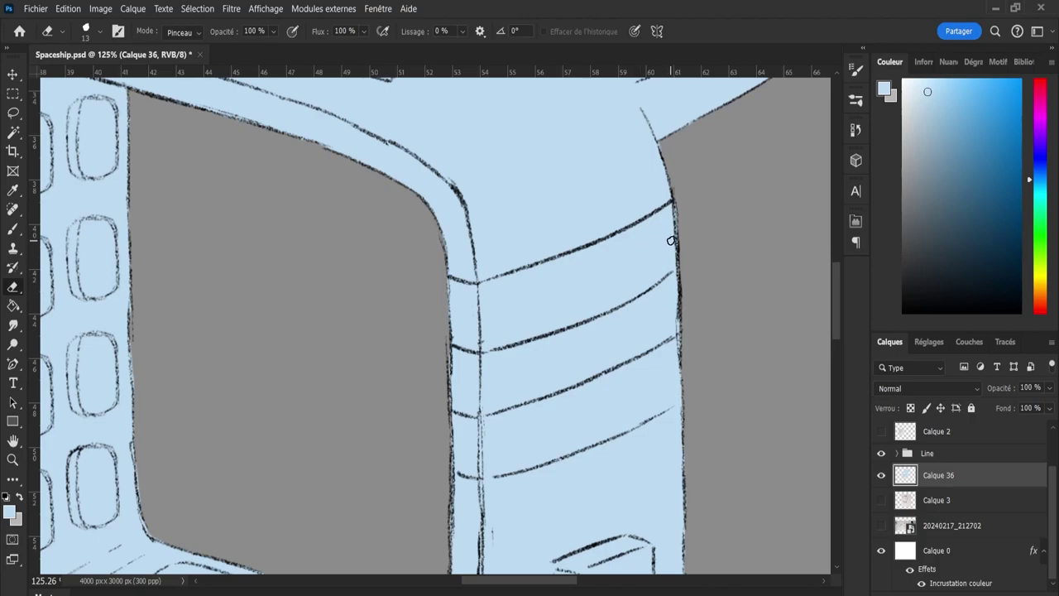
key(b)
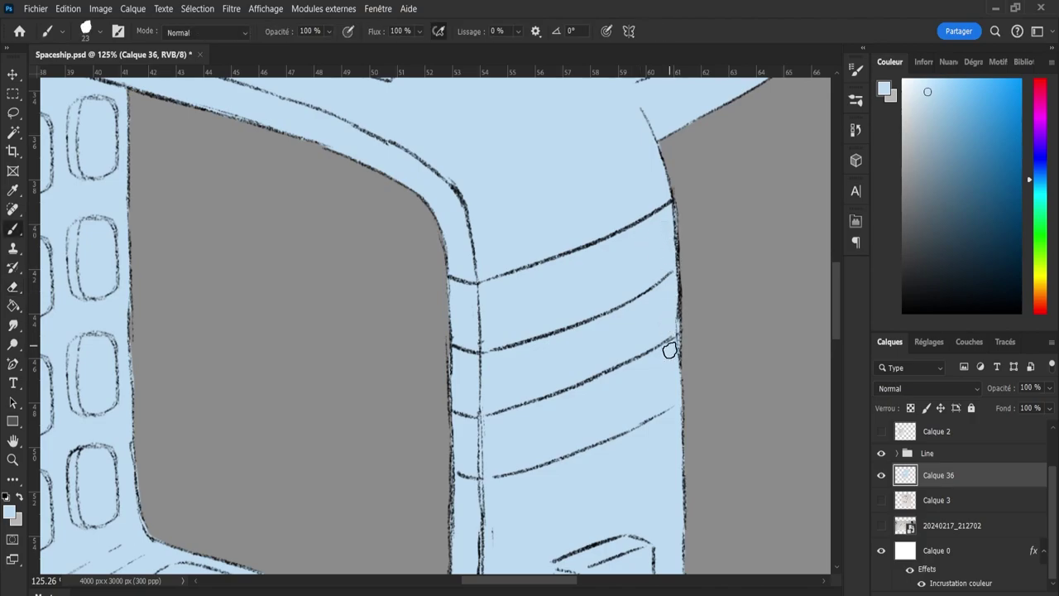
Touch up the light blue along the rear curve of the rooftop dome on Calque 36.
key(z)
drag(660, 302, 598, 285)
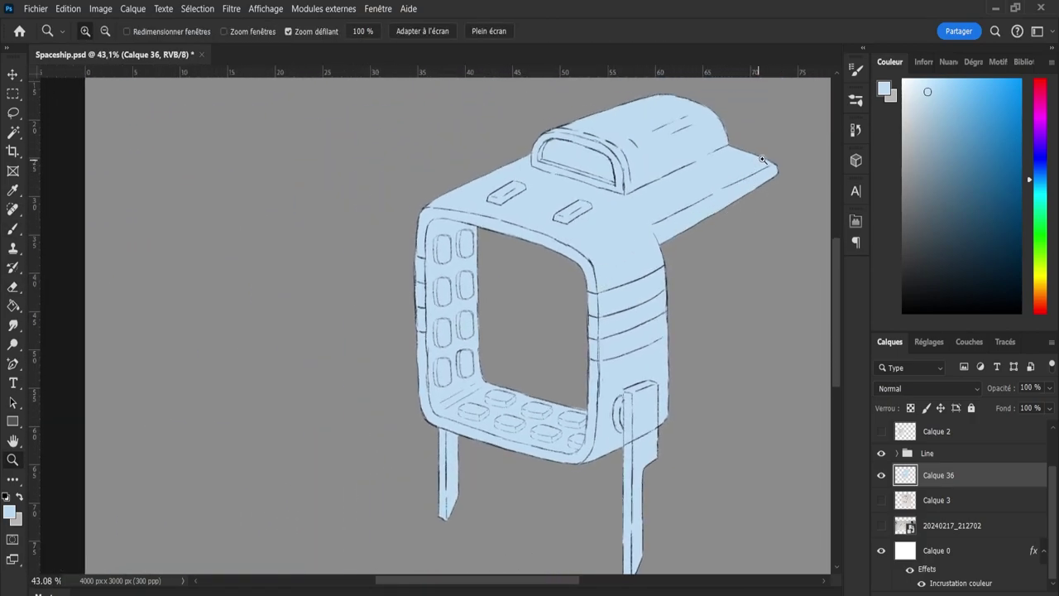
drag(760, 161, 792, 160)
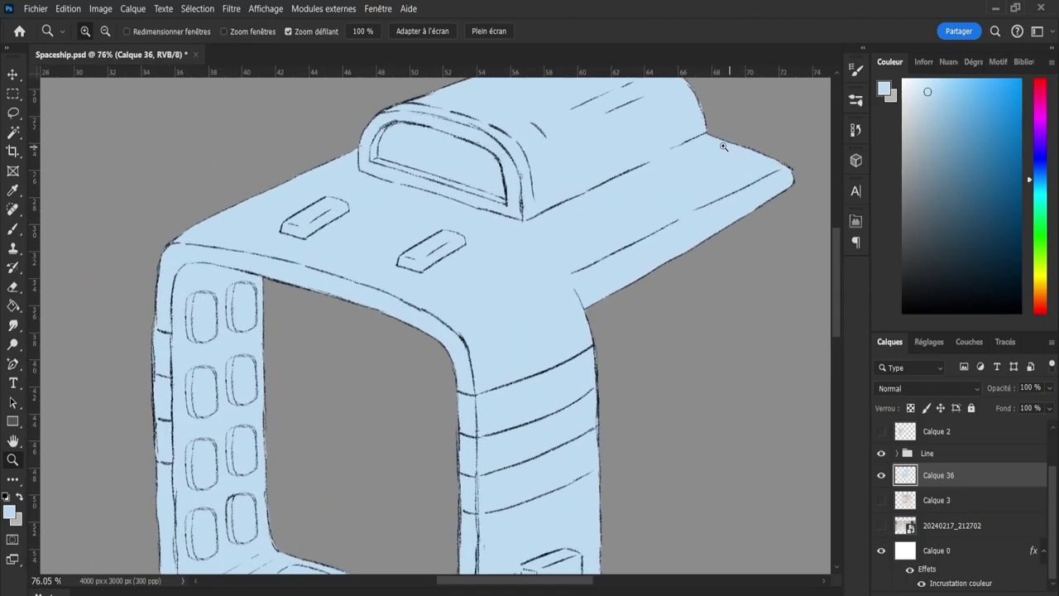
drag(701, 127, 761, 201)
key(e)
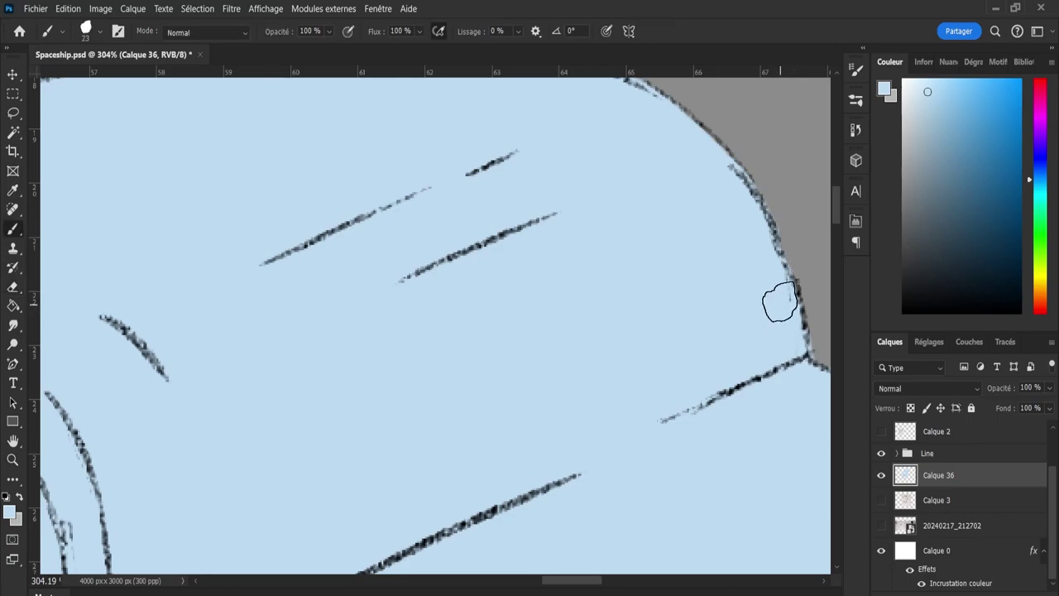
Touch up the light blue with the Brush at the frame's upper front corner, where the roof edge begins.
key(z)
drag(771, 231, 736, 215)
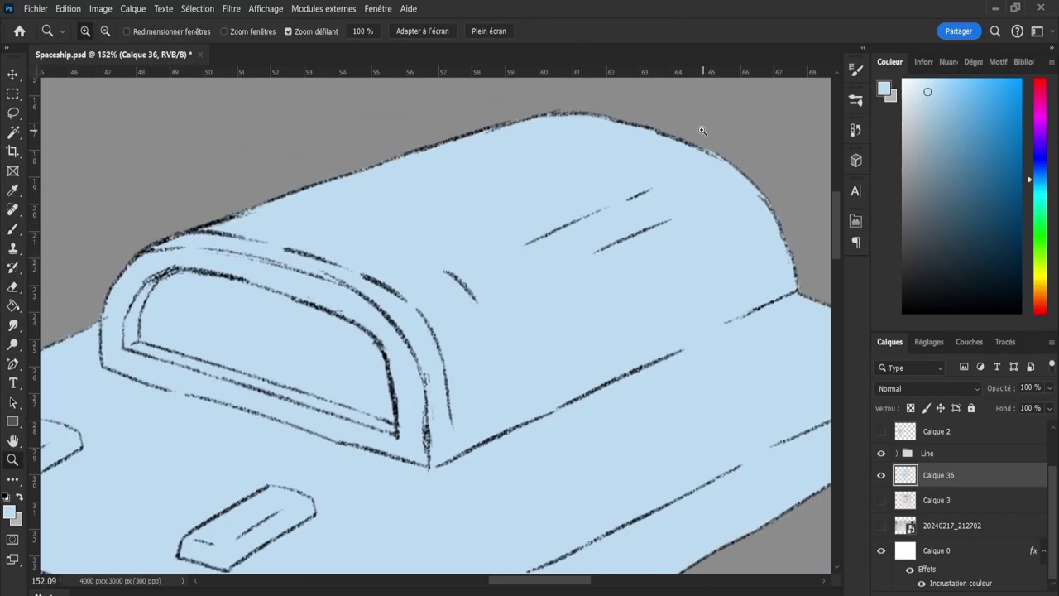
drag(706, 132, 662, 165)
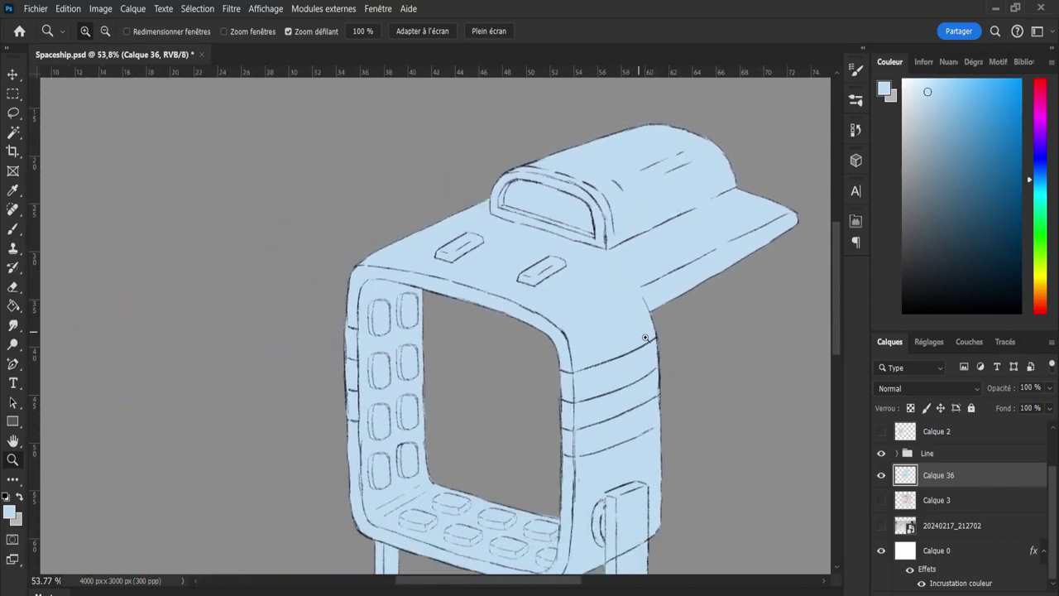
drag(682, 370, 634, 368)
mouse_move(464, 309)
mouse_down()
mouse_move(524, 300)
mouse_move(534, 308)
mouse_move(492, 308)
mouse_move(553, 343)
mouse_up()
key(b)
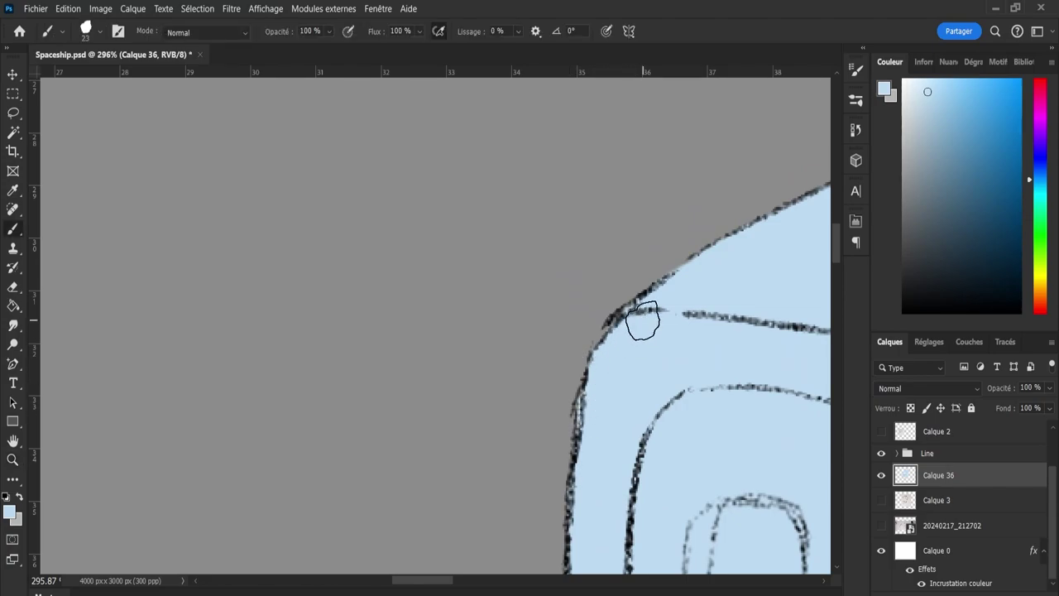
Select Calque 5 in the Line group and toggle its visibility to check which line art it holds.
key(z)
drag(681, 378, 578, 499)
drag(480, 585, 539, 586)
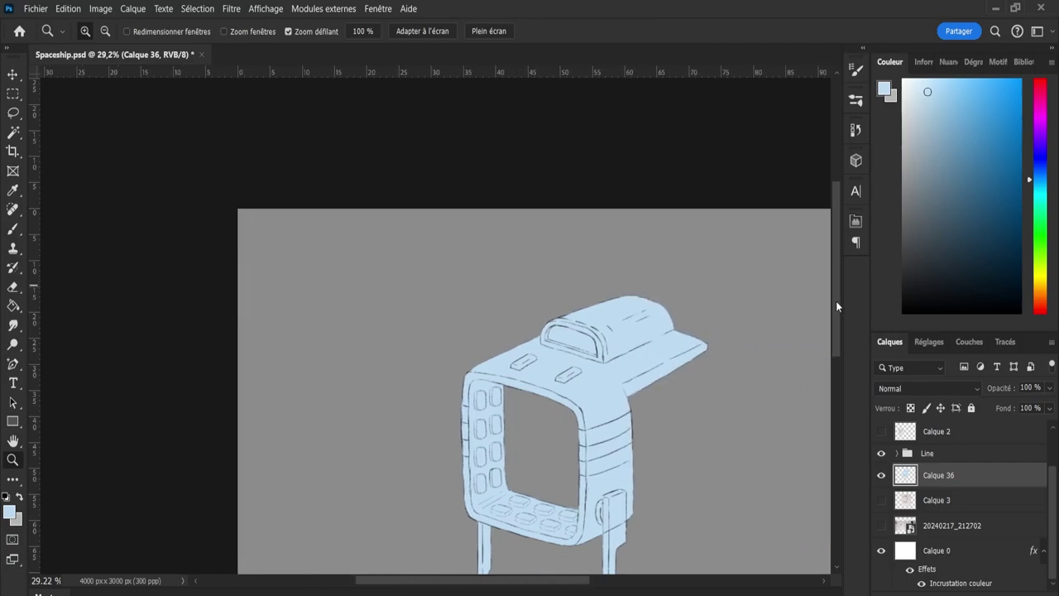
drag(837, 307, 837, 342)
drag(702, 411, 718, 410)
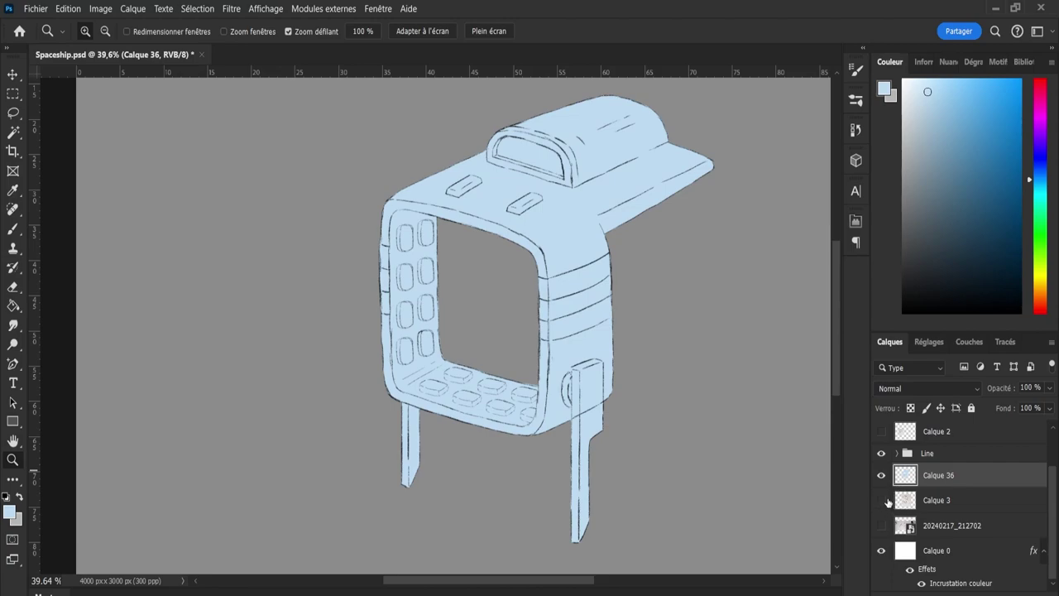
click(897, 453)
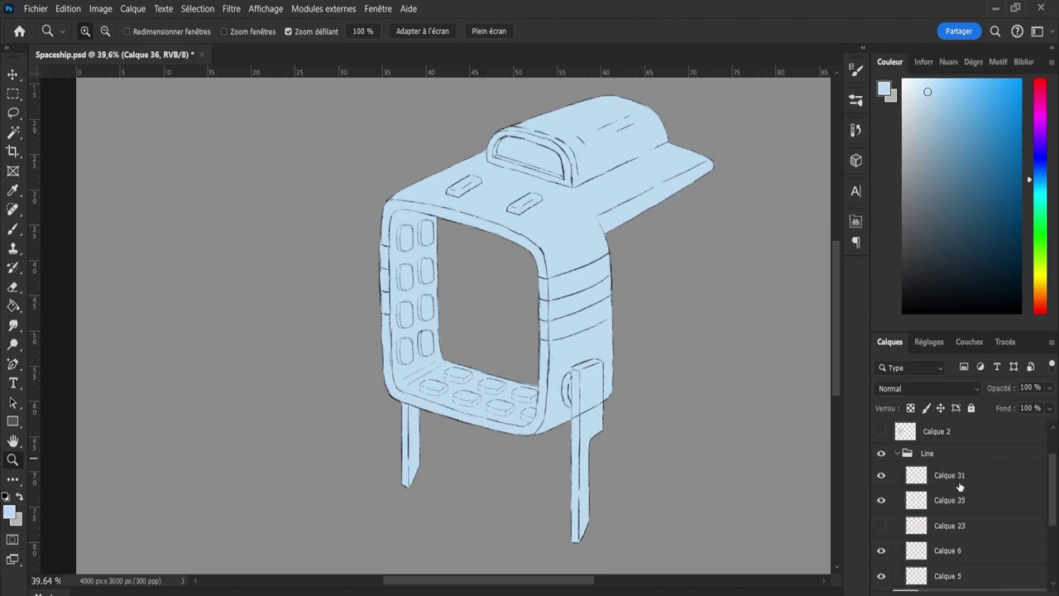
click(928, 581)
click(881, 576)
click(881, 576)
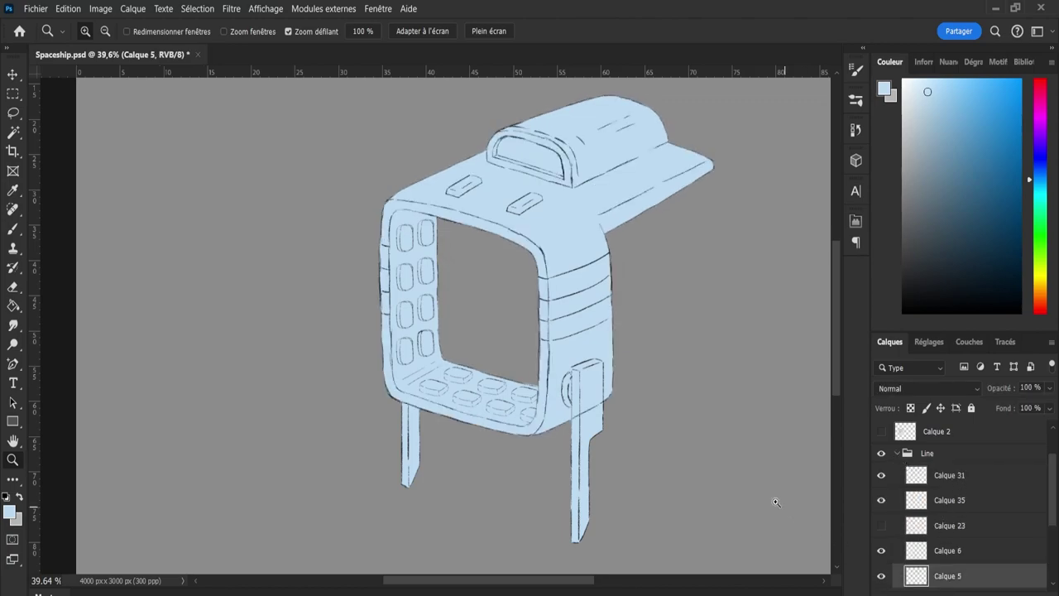
Erase the frame's lower outline where it crosses the leg bracket on Calque 5, using a larger Eraser.
drag(650, 469, 677, 474)
scroll(677, 474, up, 3)
key(e)
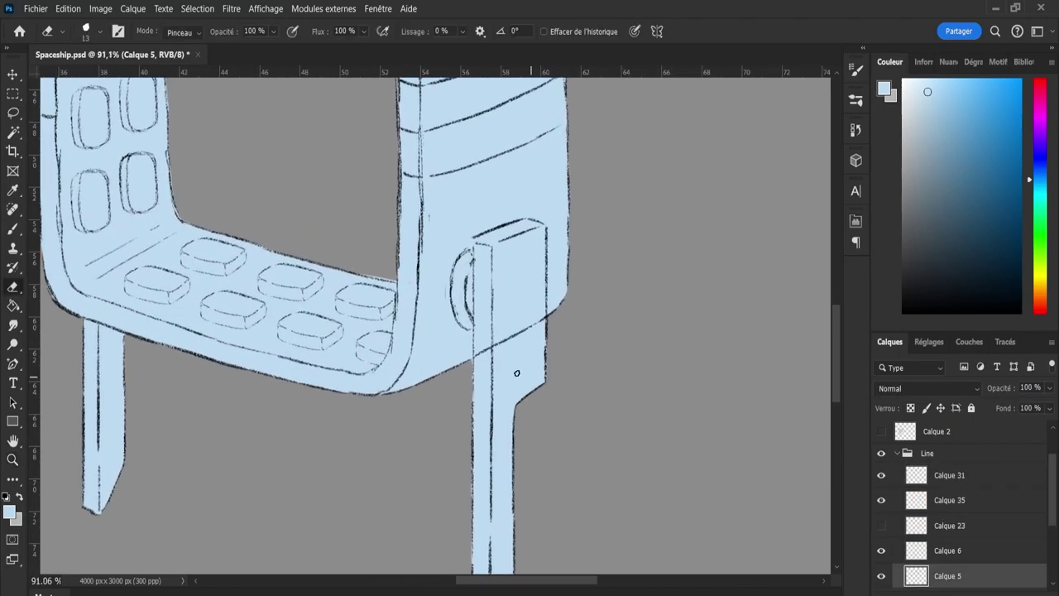
alt+right_click(482, 348)
mouse_move(489, 346)
mouse_down()
mouse_move(499, 329)
mouse_move(531, 326)
mouse_up()
key(z)
scroll(636, 353, up, 2)
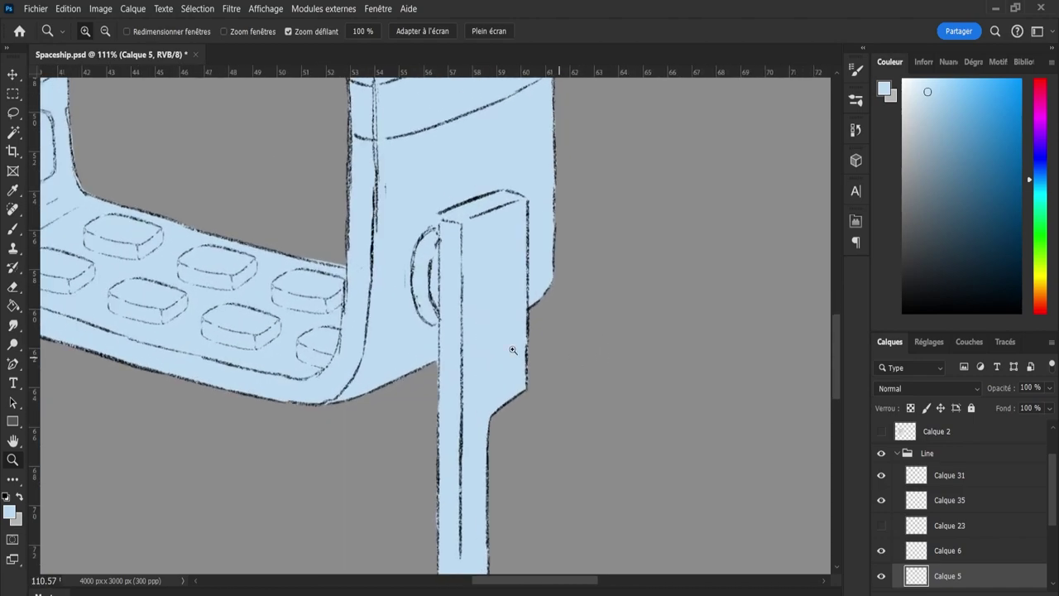
Reduce the Eraser size to 15 and erase the small stray mark on the frame's side above the bracket.
key(e)
key(bracketleft)
key(bracketleft)
key(bracketleft)
key(bracketleft)
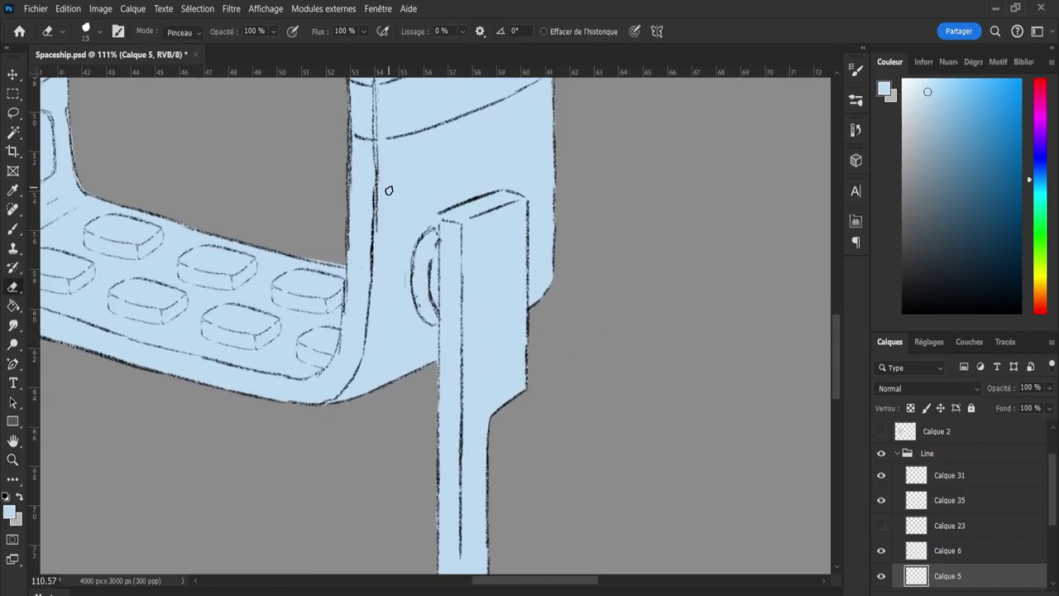
Collapse the Line group and select the ship's base colour layer, Calque 36.
click(915, 551)
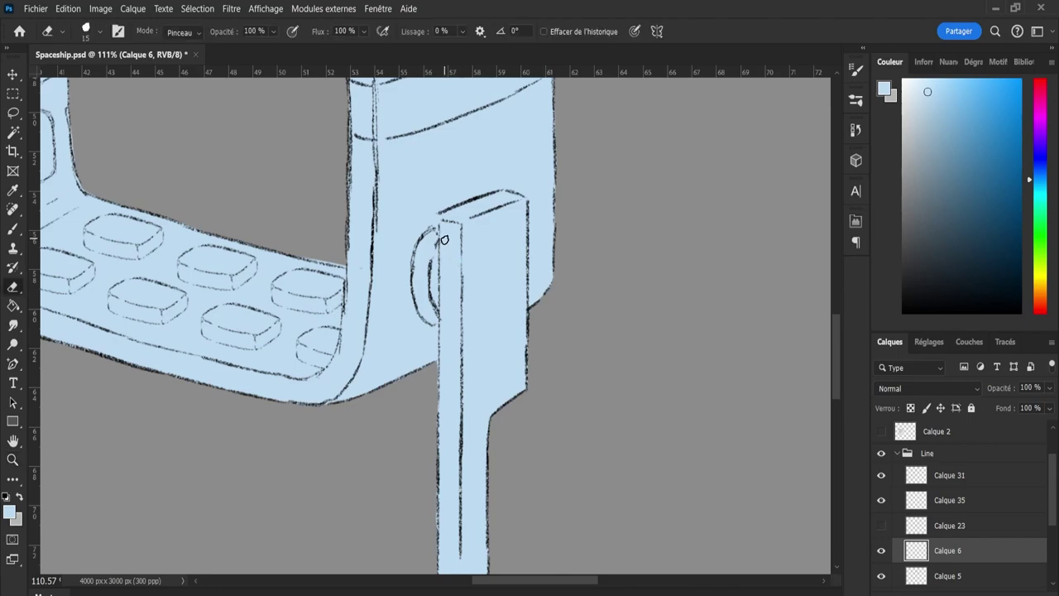
key(z)
mouse_move(624, 338)
mouse_down()
mouse_move(571, 331)
mouse_move(564, 362)
mouse_up()
click(902, 453)
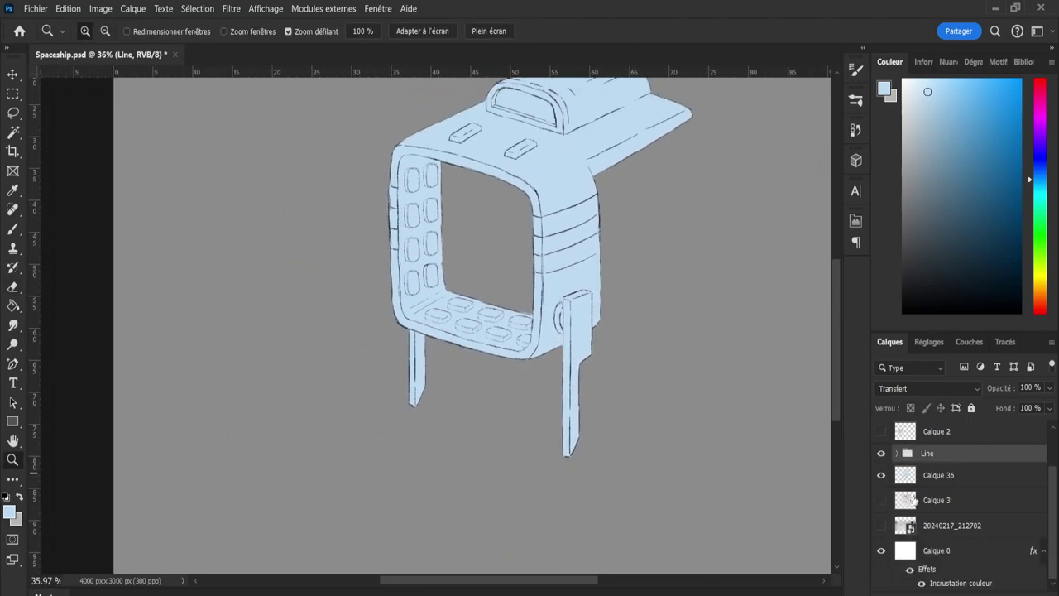
click(904, 479)
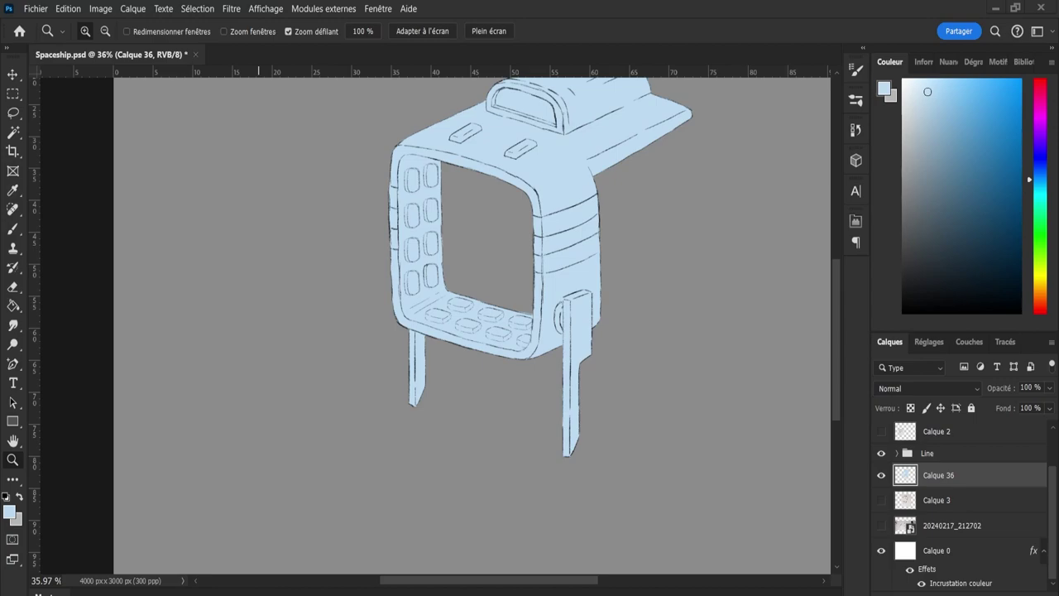
Load the ship silhouette from Calque 36 as a selection and repaint it a muted grey-blue.
scroll(809, 407, up, 2)
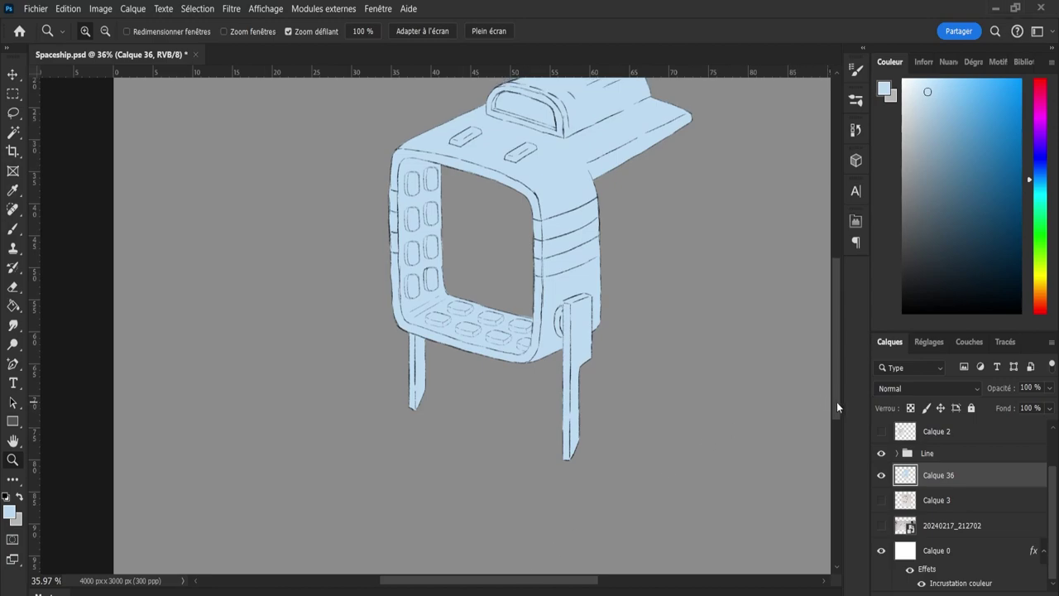
ctrl+click(904, 489)
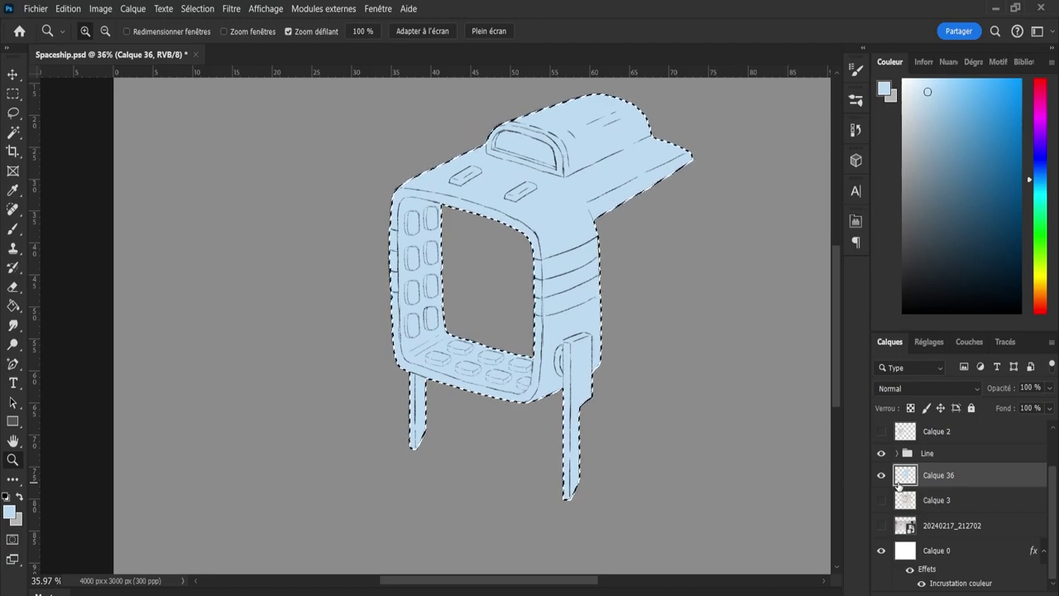
click(913, 125)
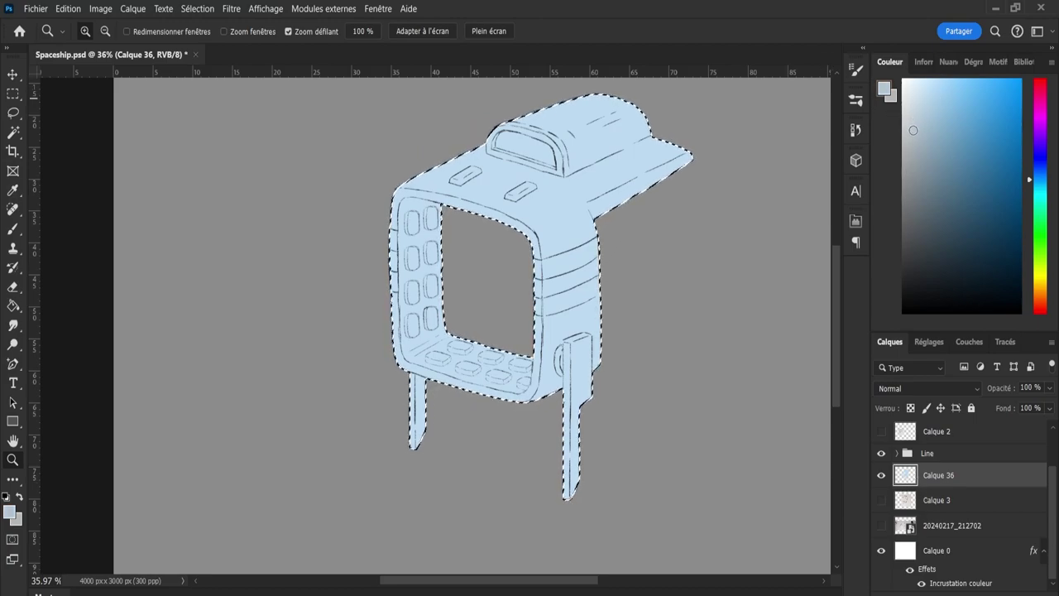
key(b)
mouse_move(450, 389)
mouse_down()
mouse_move(581, 424)
mouse_move(516, 297)
mouse_move(394, 304)
mouse_move(428, 311)
mouse_move(587, 113)
mouse_move(684, 147)
mouse_move(440, 340)
mouse_move(381, 417)
mouse_move(572, 153)
mouse_move(721, 237)
mouse_move(693, 447)
mouse_up()
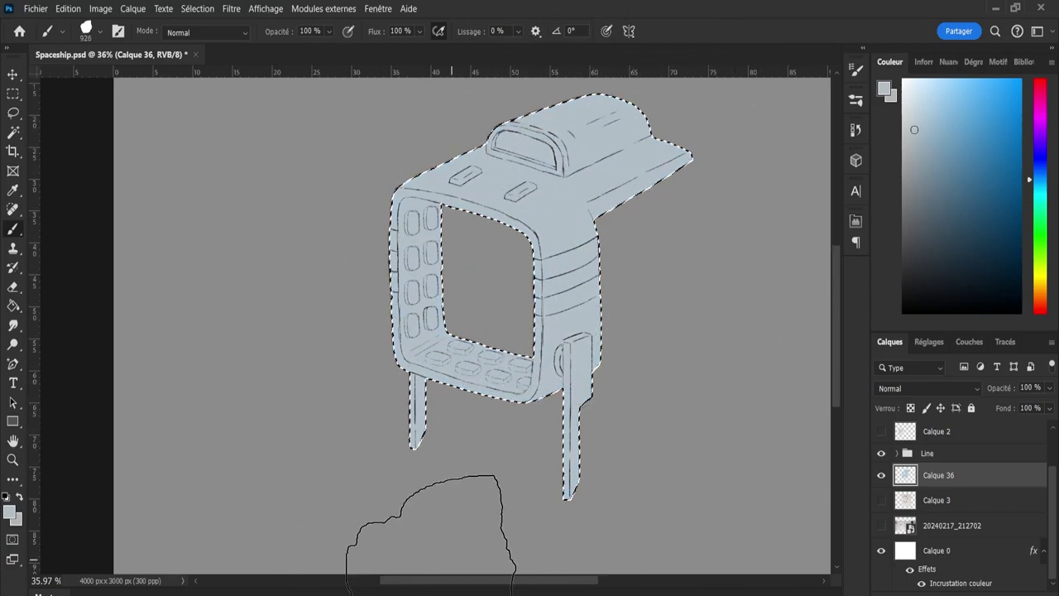
key(ctrl+d)
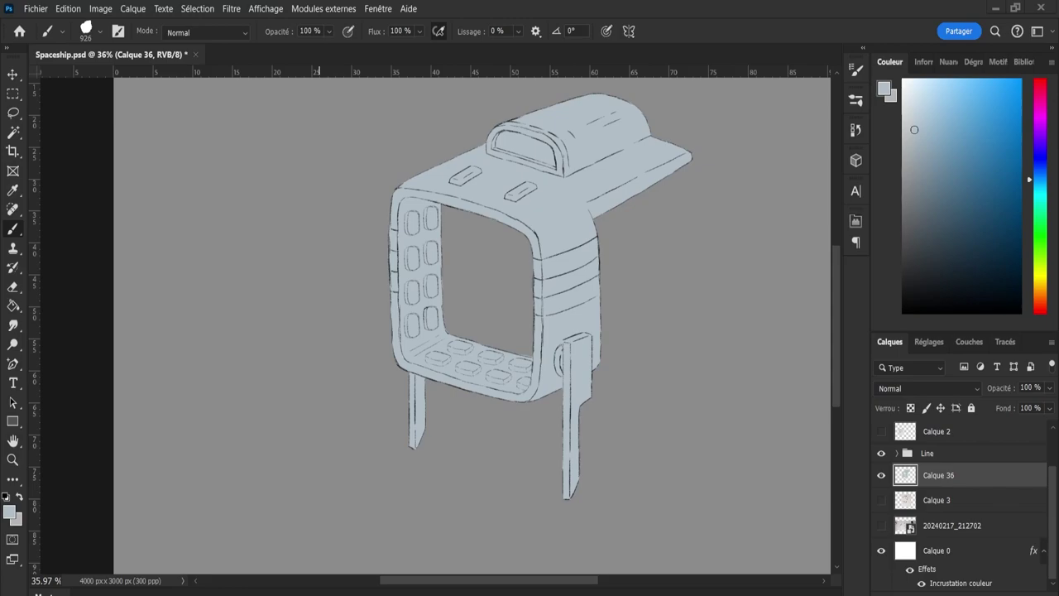
Reselect the ship silhouette from Calque 36 and repaint it a light warm beige.
ctrl+click(905, 475)
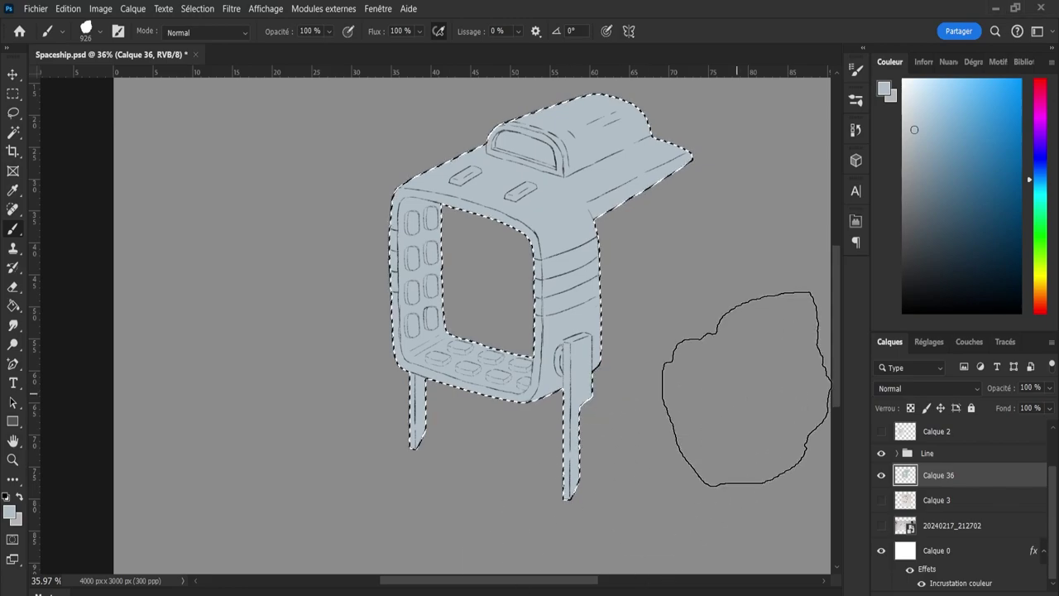
click(1043, 287)
mouse_move(709, 247)
mouse_down()
mouse_move(523, 265)
mouse_move(529, 468)
mouse_move(659, 381)
mouse_move(351, 413)
mouse_move(552, 114)
mouse_move(673, 139)
mouse_move(537, 106)
mouse_move(302, 366)
mouse_move(352, 384)
mouse_move(673, 172)
mouse_move(568, 393)
mouse_move(606, 427)
mouse_up()
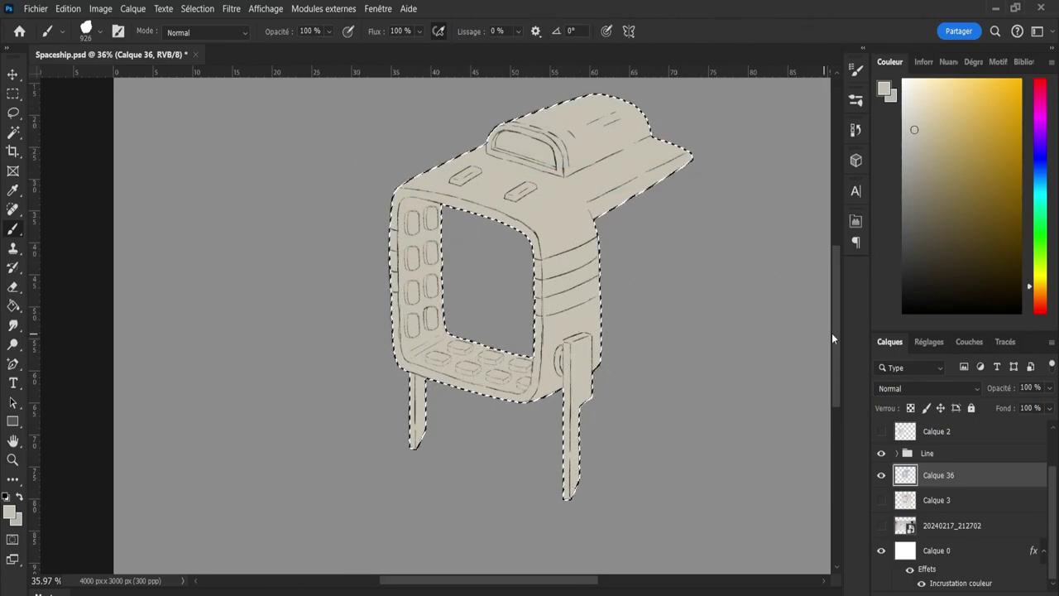
Repaint the selected ship silhouette a darker, greyer beige and deselect it.
click(917, 146)
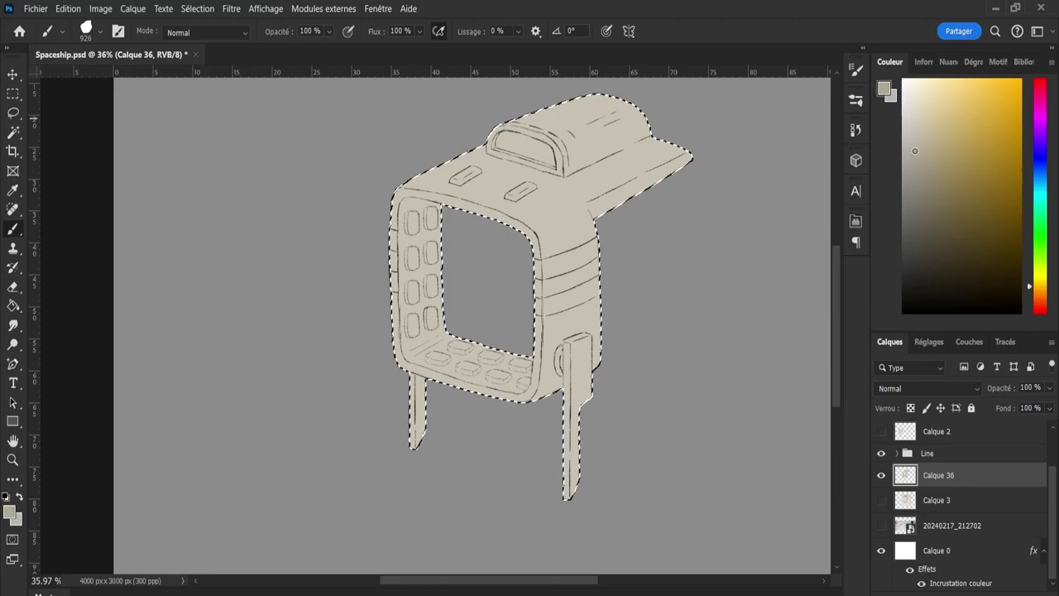
mouse_move(716, 224)
mouse_down()
mouse_move(528, 445)
mouse_move(593, 348)
mouse_move(456, 475)
mouse_move(368, 362)
mouse_move(658, 164)
mouse_move(581, 166)
mouse_move(382, 315)
mouse_move(379, 159)
mouse_move(705, 249)
mouse_move(564, 443)
mouse_move(319, 396)
mouse_move(511, 385)
mouse_move(417, 595)
mouse_up()
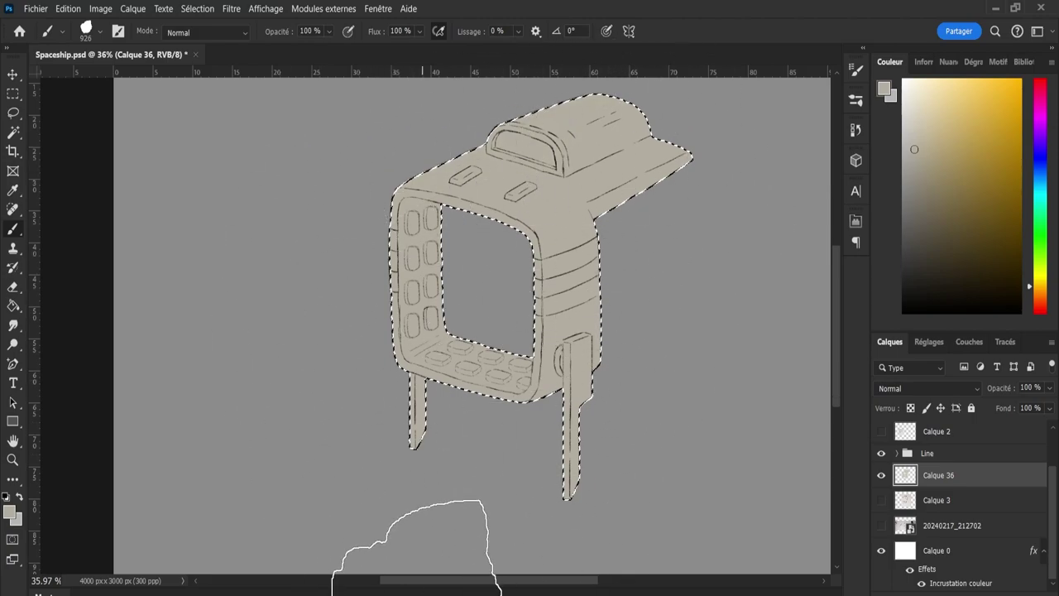
key(ctrl+d)
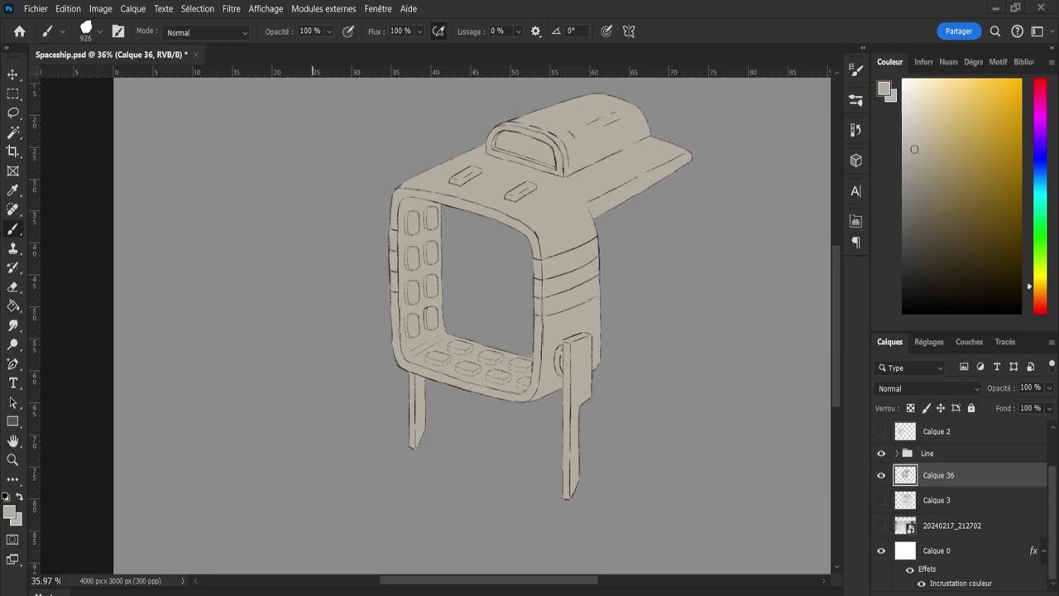
key(ctrl+z)
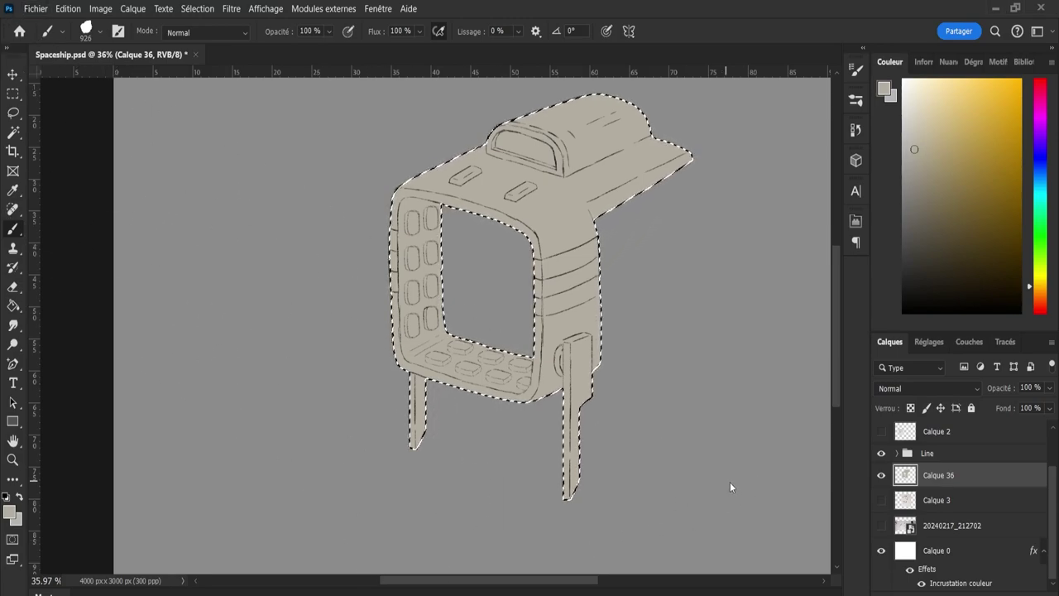
key(ctrl+d)
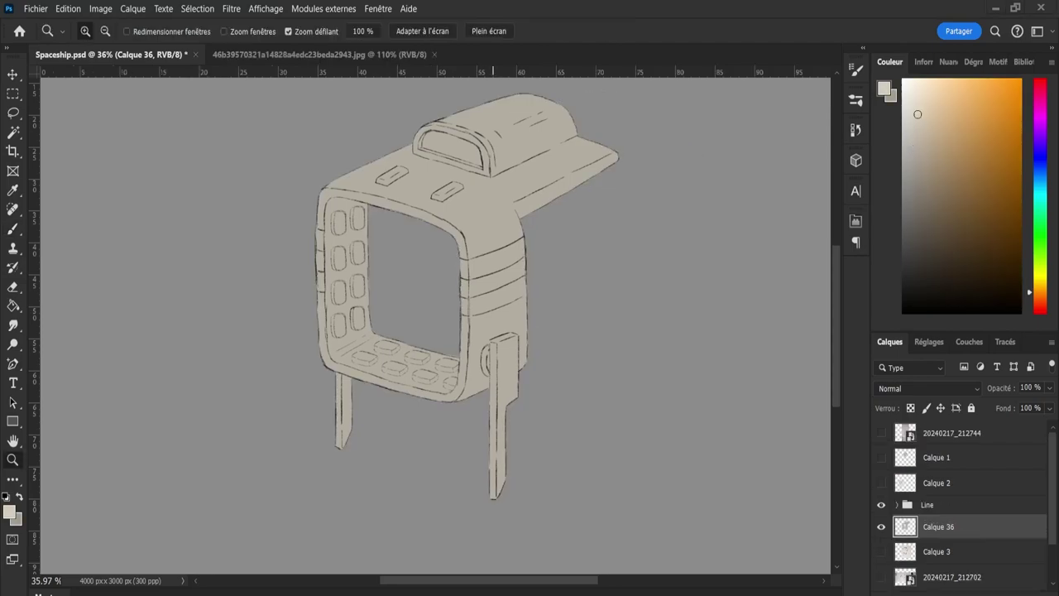
Brush a muted brown-beige over the whole selected ship silhouette on Calque 36.
key(b)
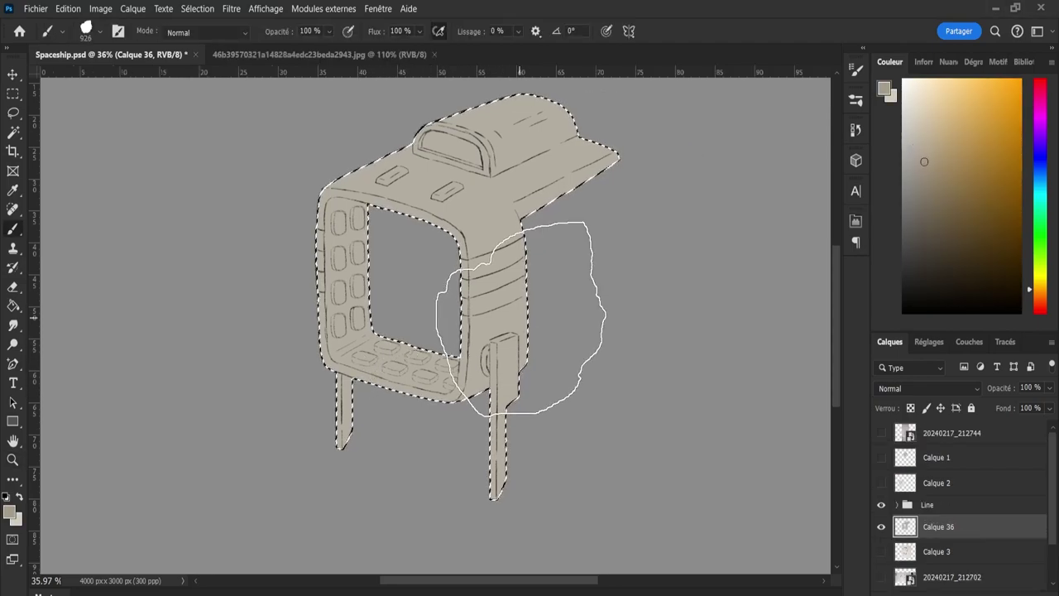
mouse_move(521, 319)
mouse_down()
mouse_move(496, 409)
mouse_move(383, 374)
mouse_move(410, 151)
mouse_up()
drag(418, 242, 556, 163)
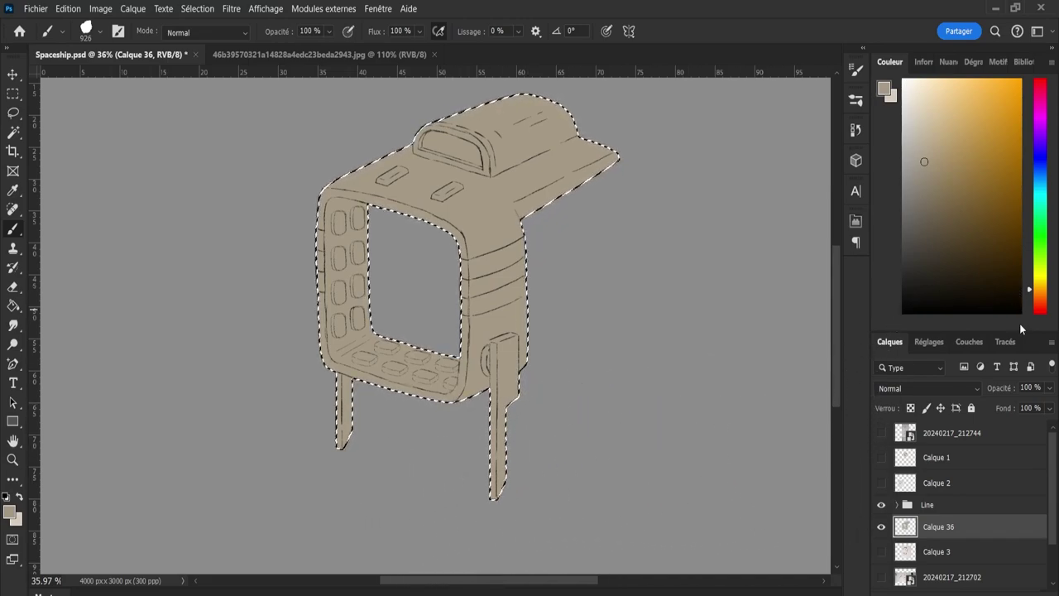
Try a reddish brown and a muted violet as base colours over the selected ship silhouette.
drag(1038, 294, 1039, 307)
mouse_move(543, 414)
mouse_down()
mouse_move(509, 267)
mouse_move(563, 236)
mouse_up()
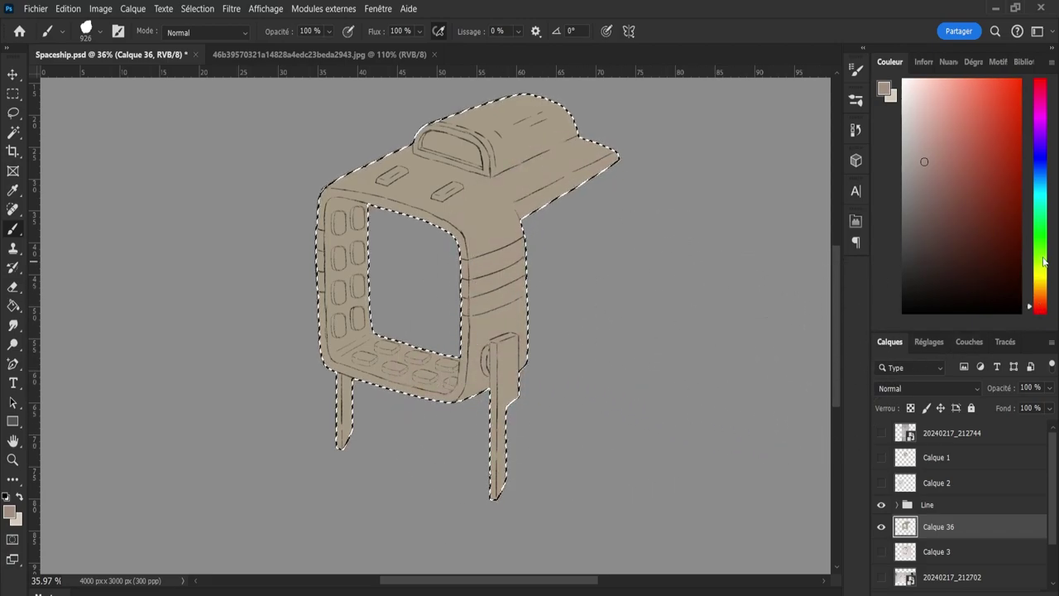
click(1039, 163)
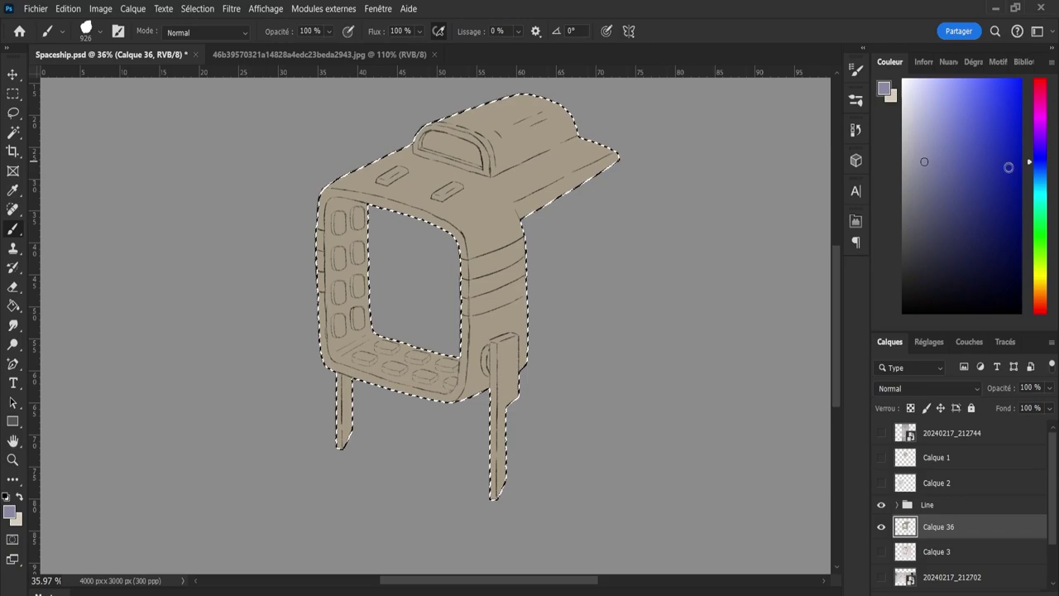
mouse_move(480, 439)
mouse_down()
mouse_move(504, 447)
mouse_move(560, 220)
mouse_move(759, 304)
mouse_up()
key(ctrl+z)
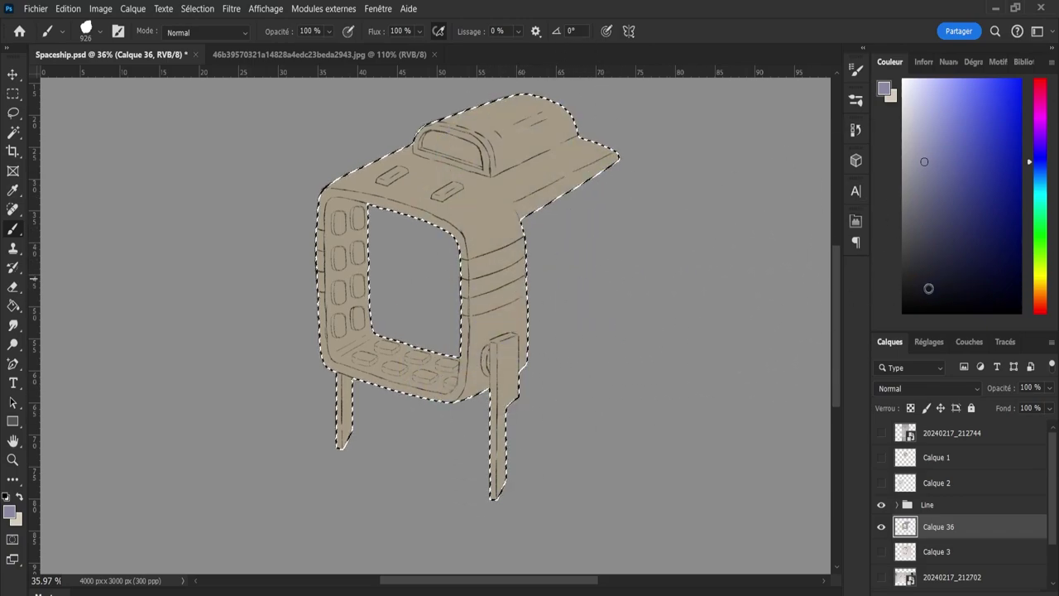
mouse_move(463, 422)
mouse_down()
mouse_move(550, 337)
mouse_move(635, 120)
mouse_up()
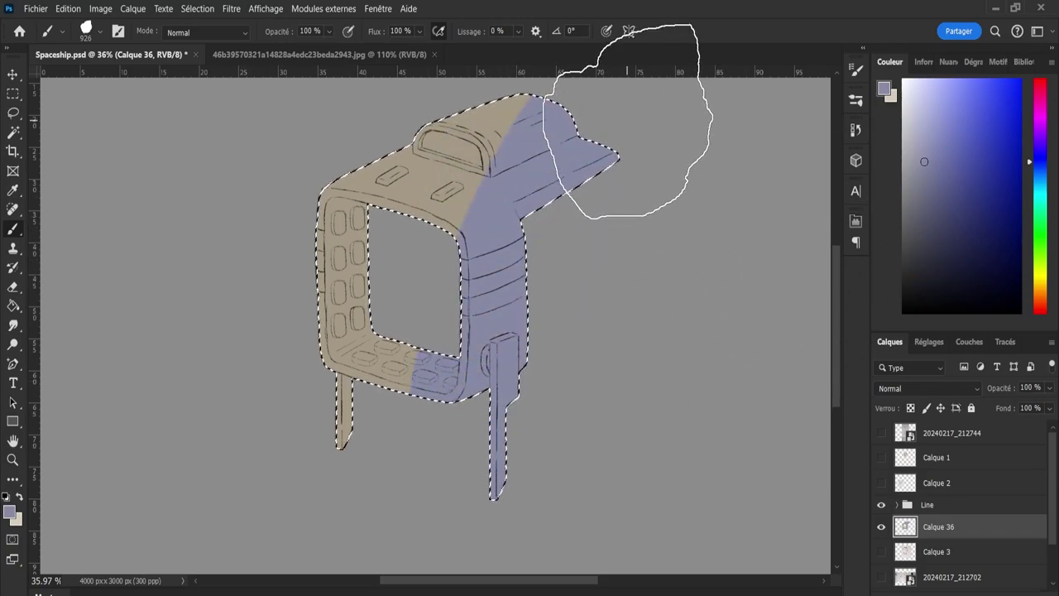
key(ctrl+z)
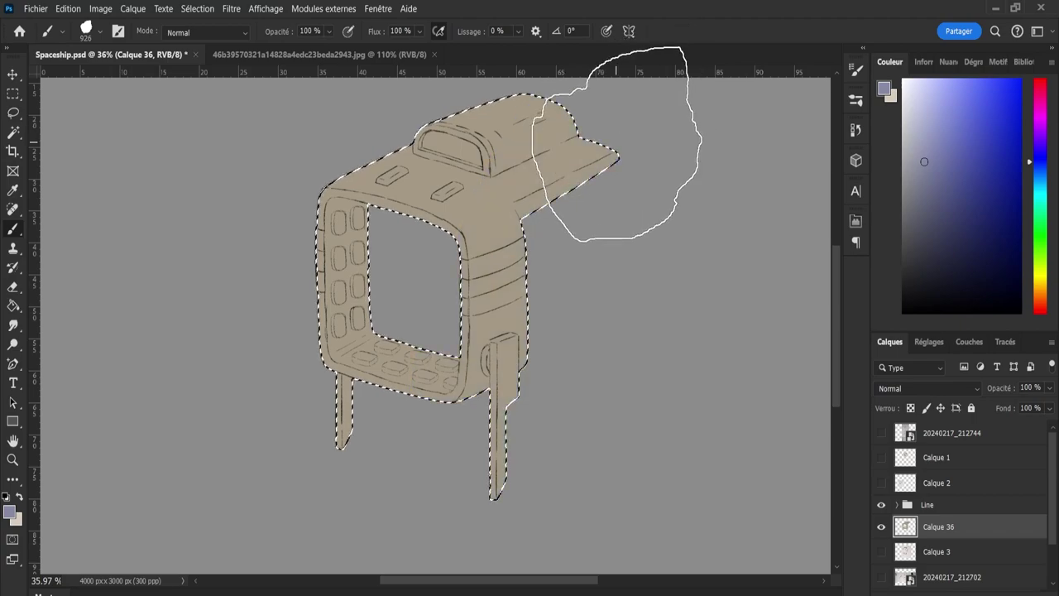
mouse_move(260, 378)
mouse_down()
mouse_move(450, 151)
mouse_move(504, 101)
mouse_up()
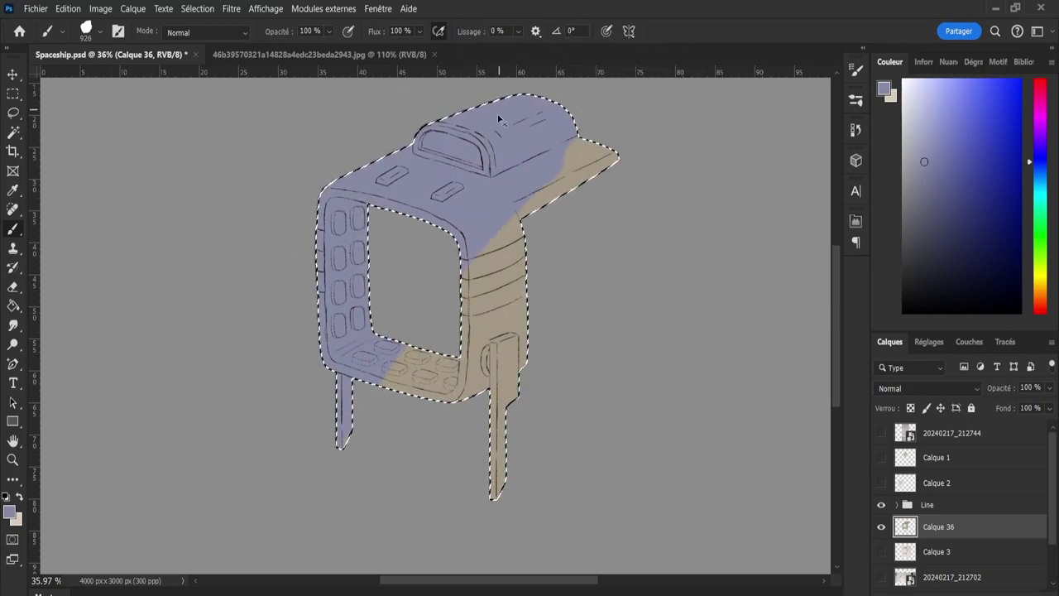
key(ctrl+z)
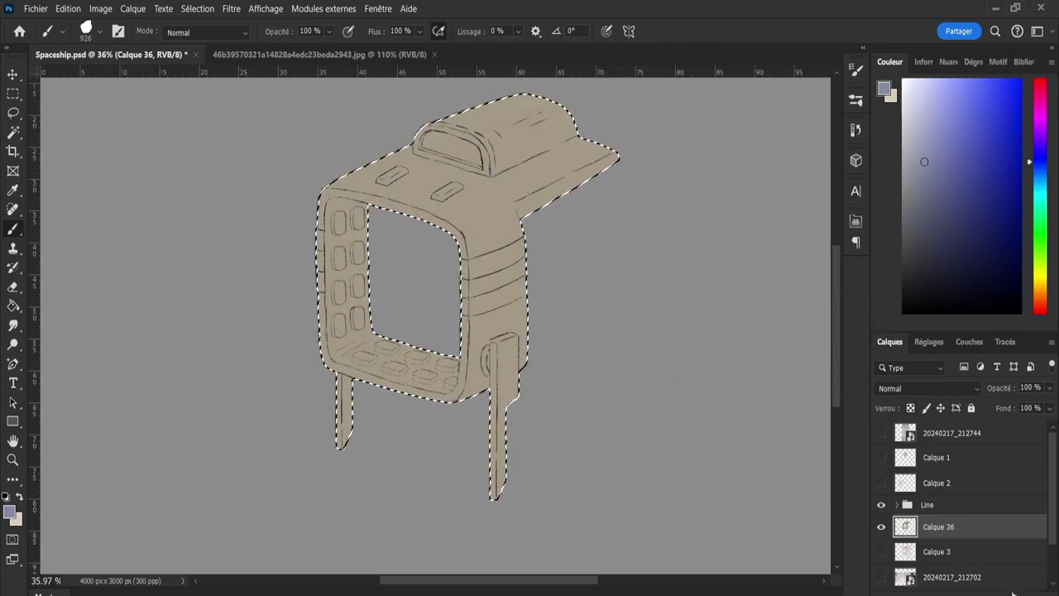
Create a new layer above Calque 36 and sample the ship's brown-beige base colour for the brush.
key(ctrl+shift+alt+n)
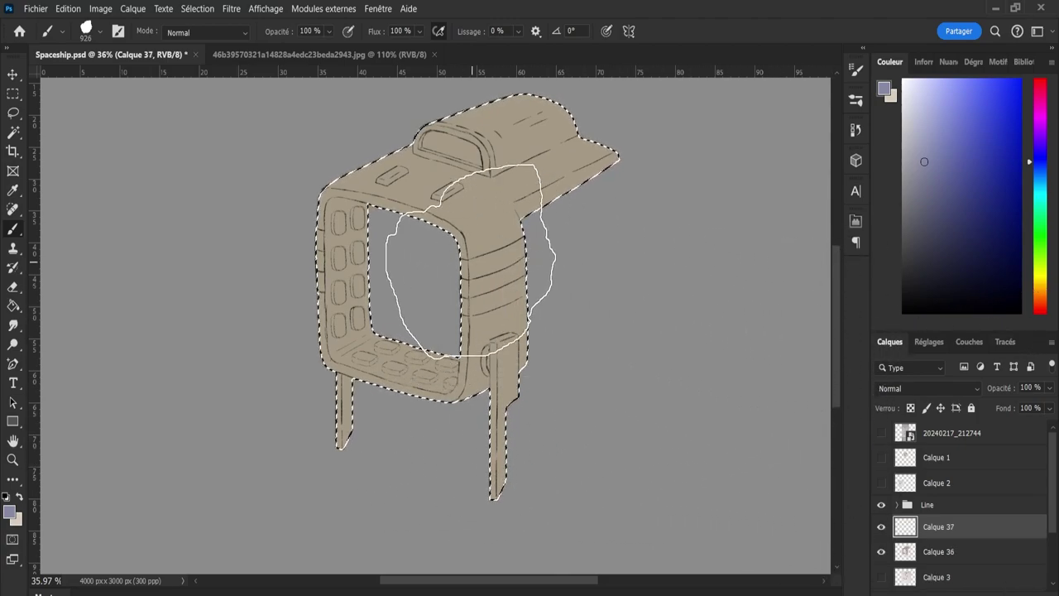
key(i)
click(488, 238)
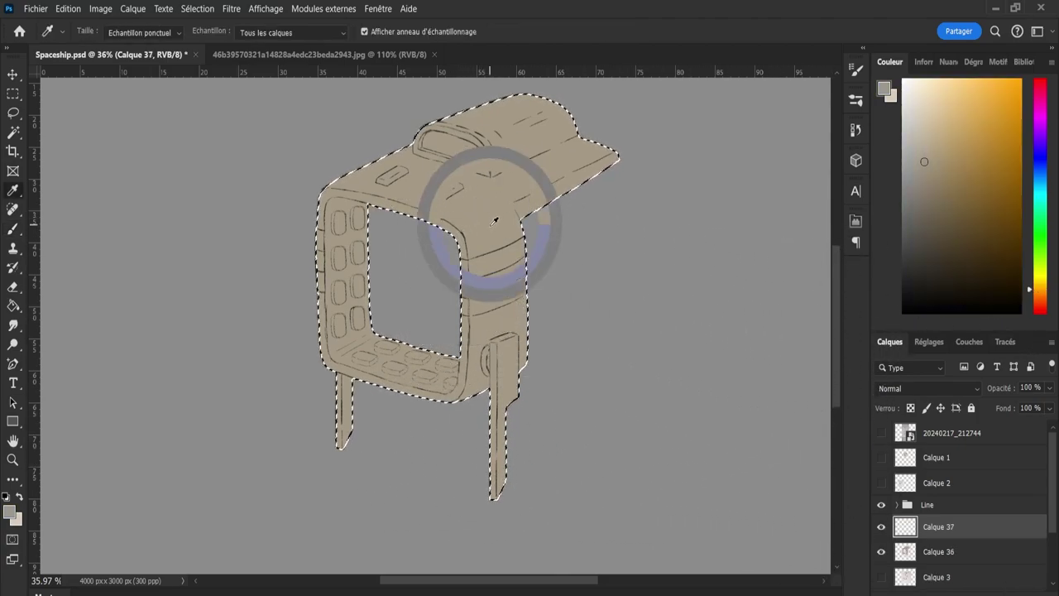
click(512, 272)
key(b)
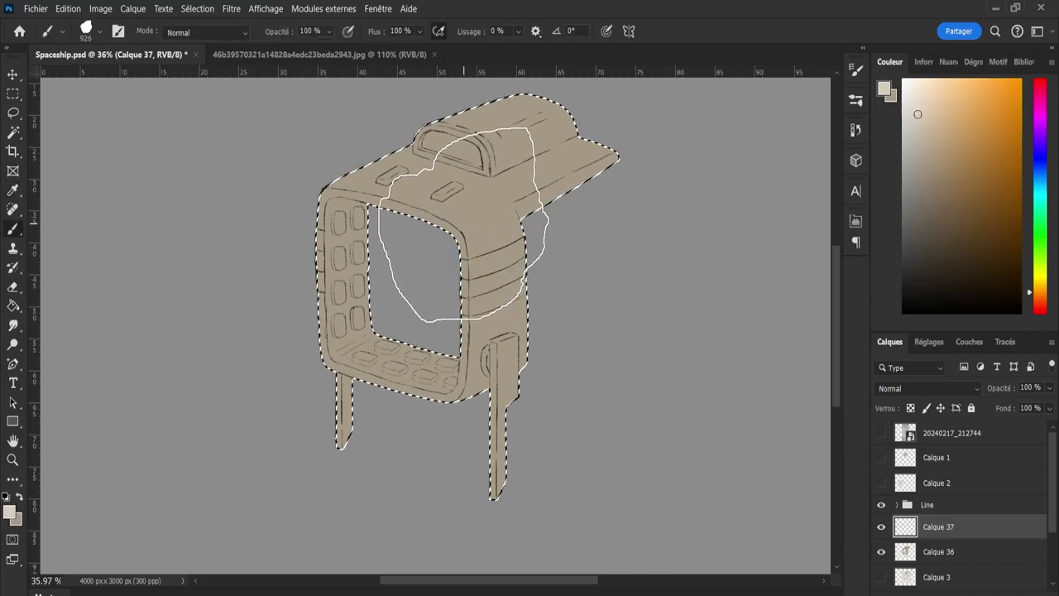
Try light beige on the inside of the rectangular frame using a brush size of 253.
drag(436, 226, 421, 228)
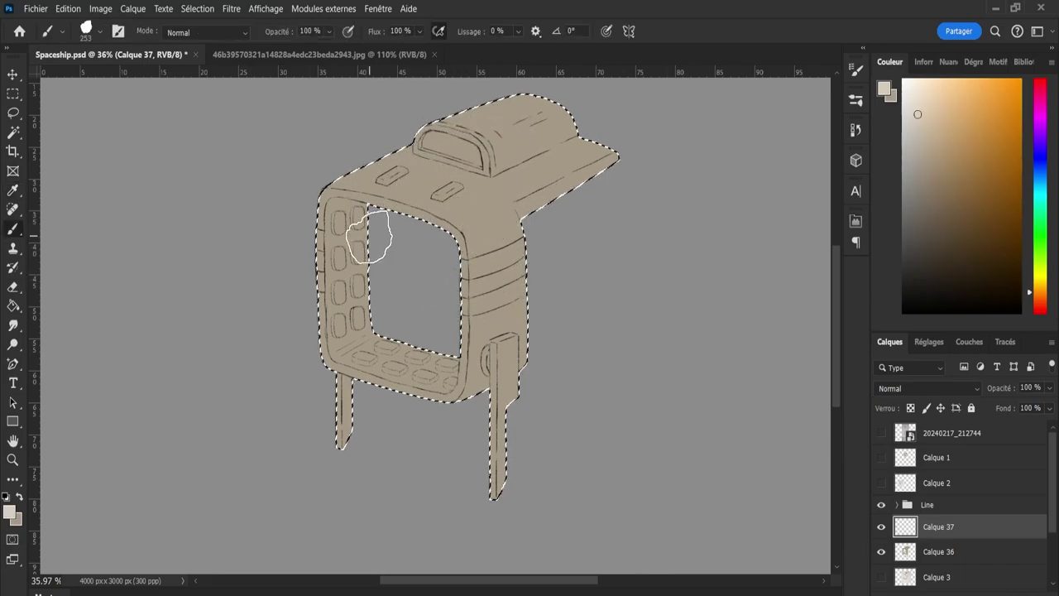
mouse_move(358, 255)
mouse_down()
mouse_move(355, 306)
mouse_move(357, 262)
mouse_move(385, 331)
mouse_move(429, 345)
mouse_up()
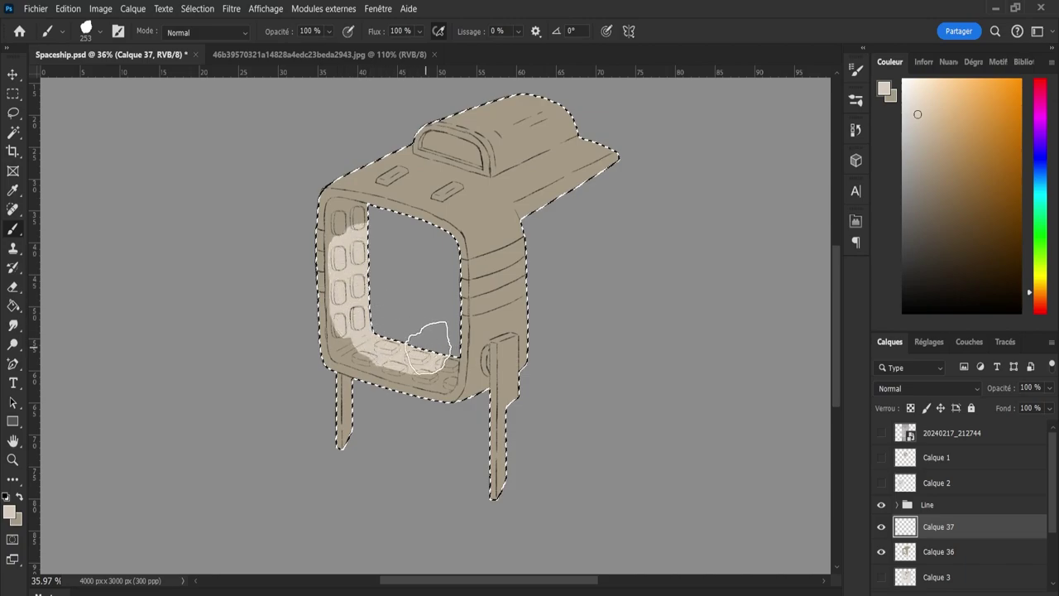
key(ctrl+z)
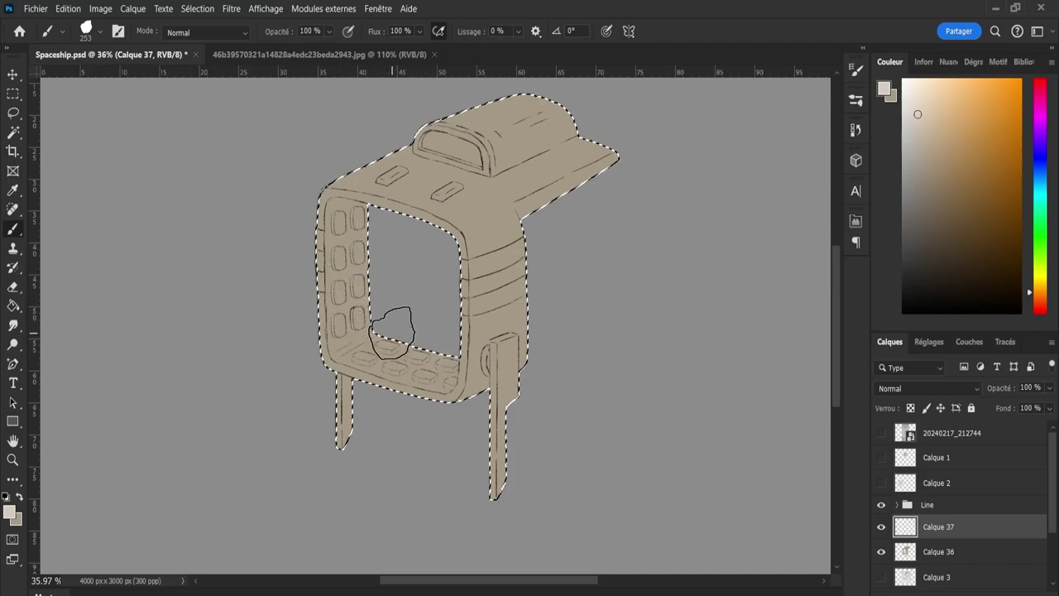
Paint the frame's inner side wall and floor a muted yellow on Calque 37, reducing the brush size to 181.
key(x)
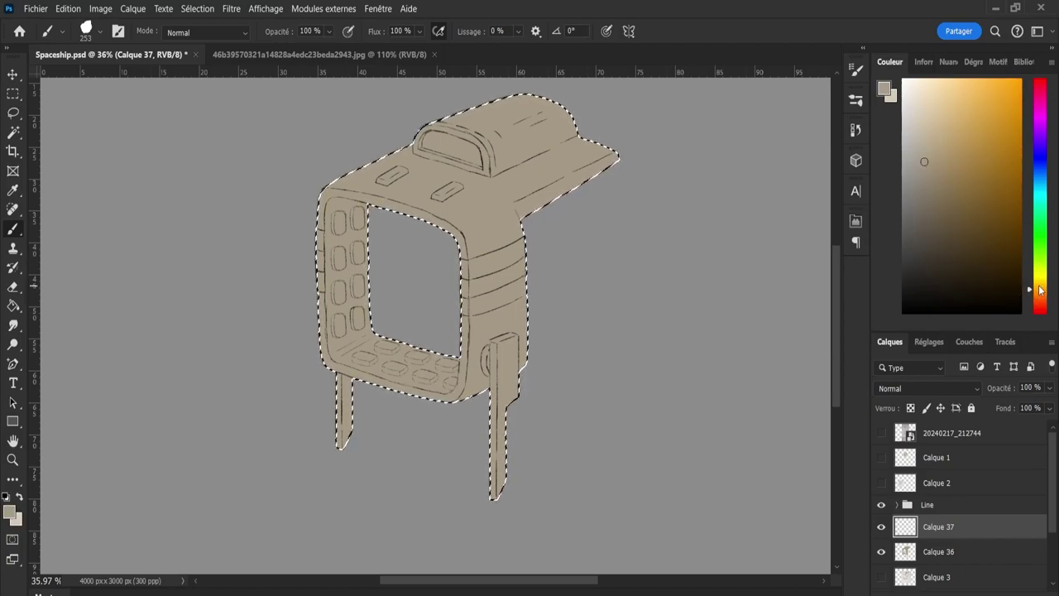
drag(1035, 283, 1044, 283)
click(957, 138)
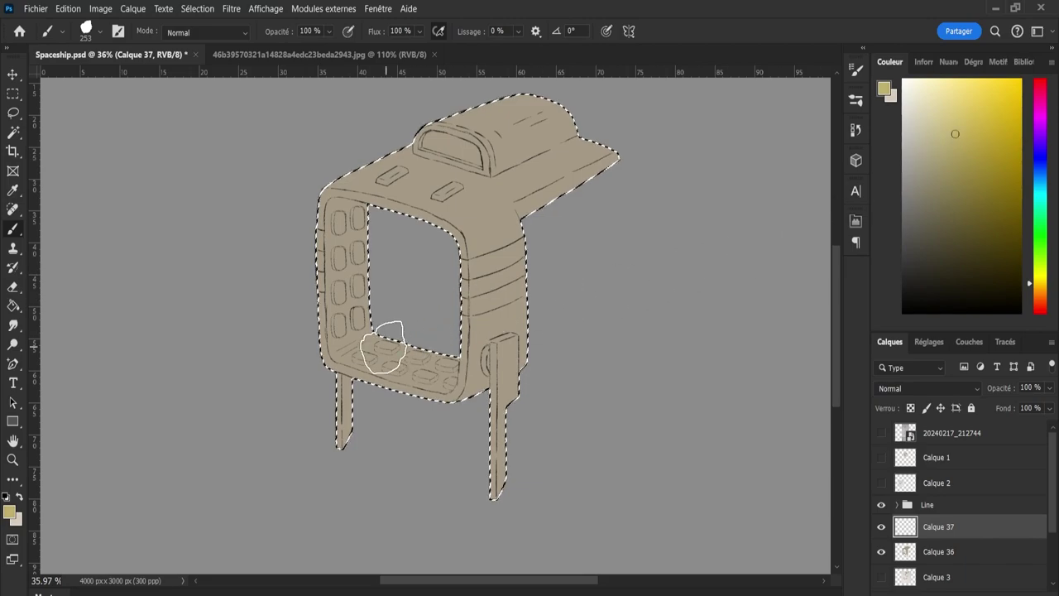
mouse_move(383, 347)
mouse_down()
mouse_move(412, 336)
mouse_move(378, 331)
mouse_move(420, 360)
mouse_move(426, 343)
mouse_up()
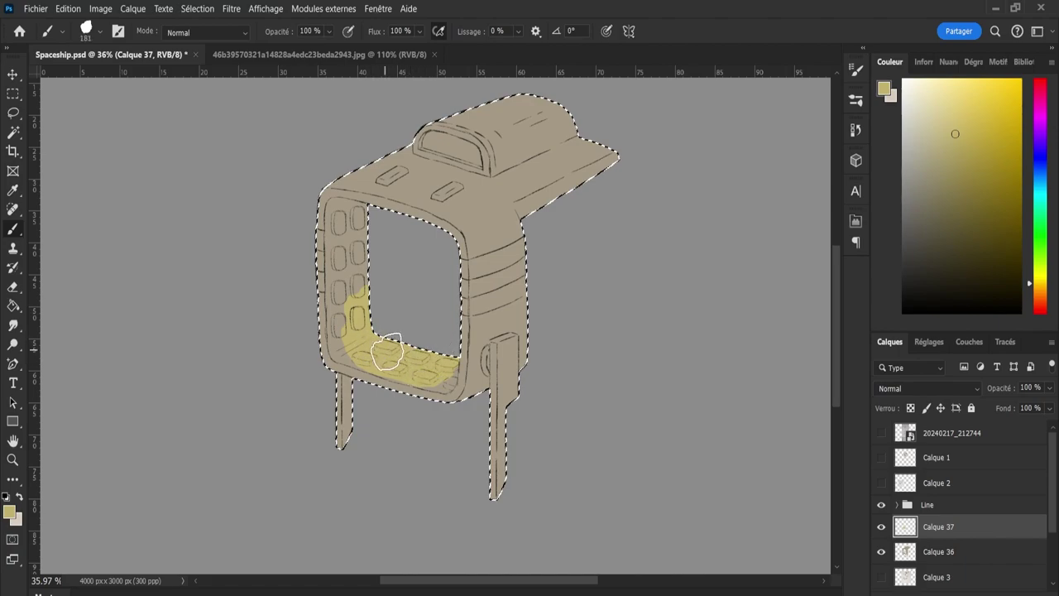
mouse_move(382, 355)
mouse_down()
mouse_move(342, 339)
mouse_move(353, 239)
mouse_move(345, 305)
mouse_move(348, 224)
mouse_up()
Repaint the frame's inner side wall and floor a paler yellow on Calque 37, filling the edges with brush size 39.
click(937, 120)
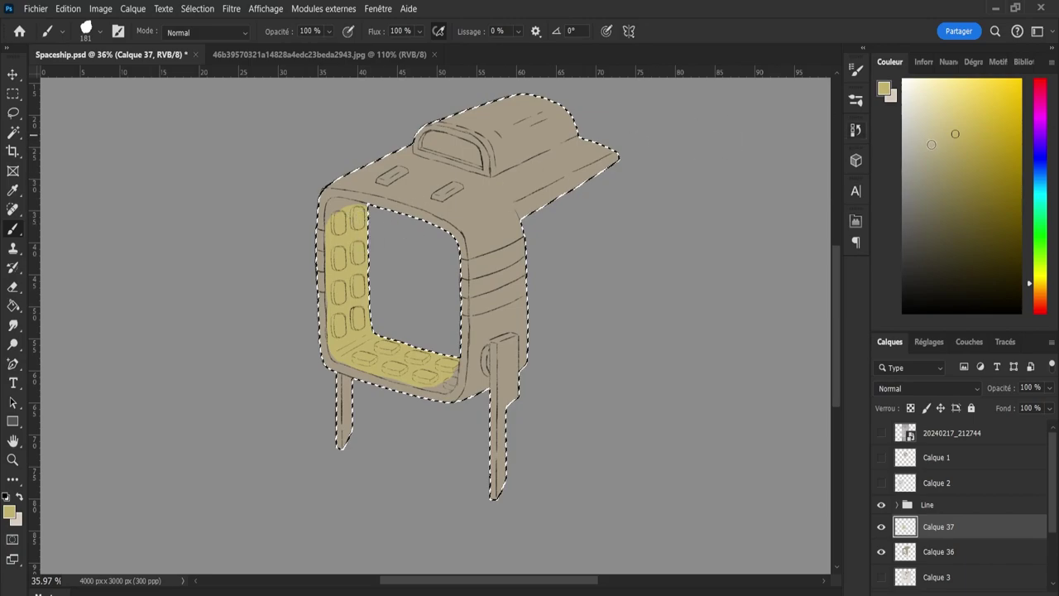
mouse_move(367, 279)
mouse_down()
mouse_move(354, 336)
mouse_move(405, 361)
mouse_move(443, 362)
mouse_move(347, 352)
mouse_move(353, 227)
mouse_move(422, 237)
mouse_up()
key(ctrl+space)
mouse_move(366, 258)
mouse_down()
mouse_move(354, 209)
mouse_move(369, 198)
mouse_move(405, 232)
mouse_up()
alt+right_click(466, 252)
mouse_move(332, 199)
mouse_down()
mouse_move(331, 179)
mouse_move(325, 212)
mouse_move(332, 163)
mouse_move(374, 171)
mouse_move(364, 167)
mouse_up()
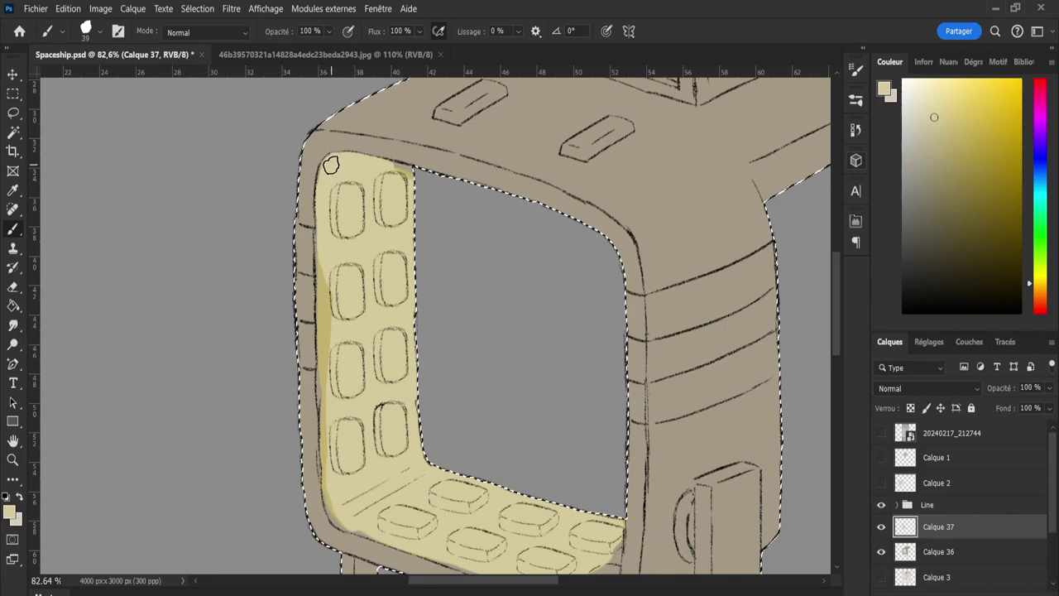
mouse_move(403, 181)
mouse_down()
mouse_move(394, 172)
mouse_move(410, 179)
mouse_up()
mouse_move(324, 241)
mouse_down()
mouse_move(318, 220)
mouse_move(352, 517)
mouse_up()
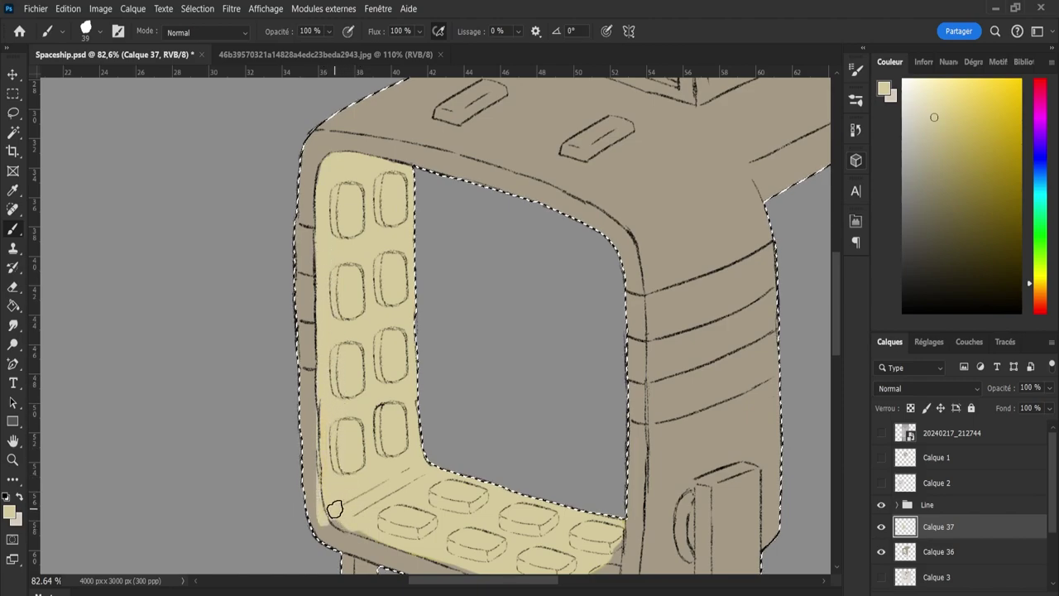
Erase the pale yellow overspill along the frame's inner outline with eraser size 15 and finish painting the floor's far corner.
key(e)
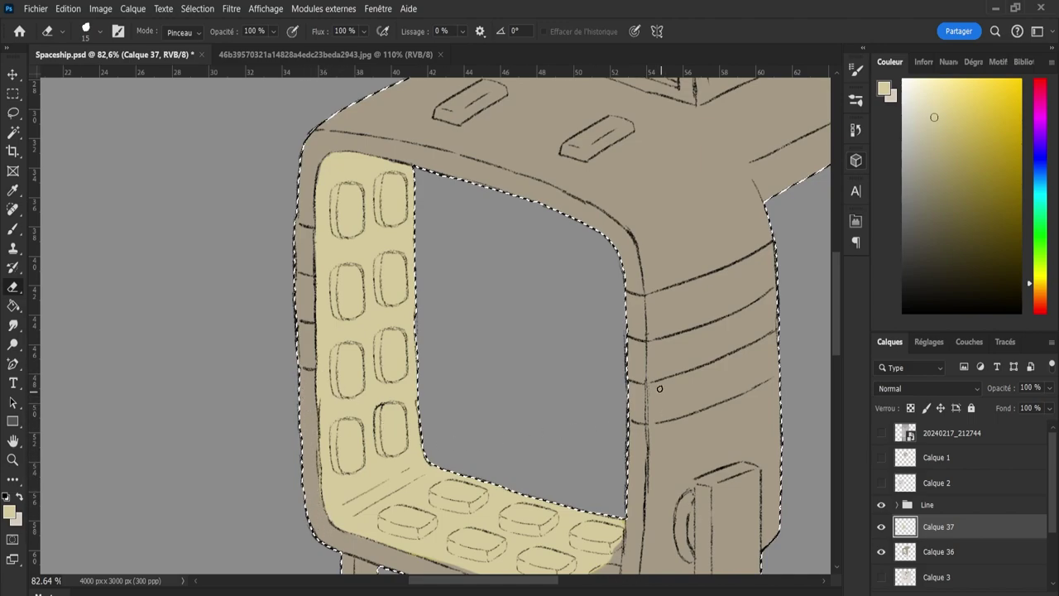
drag(835, 292, 839, 308)
key(b)
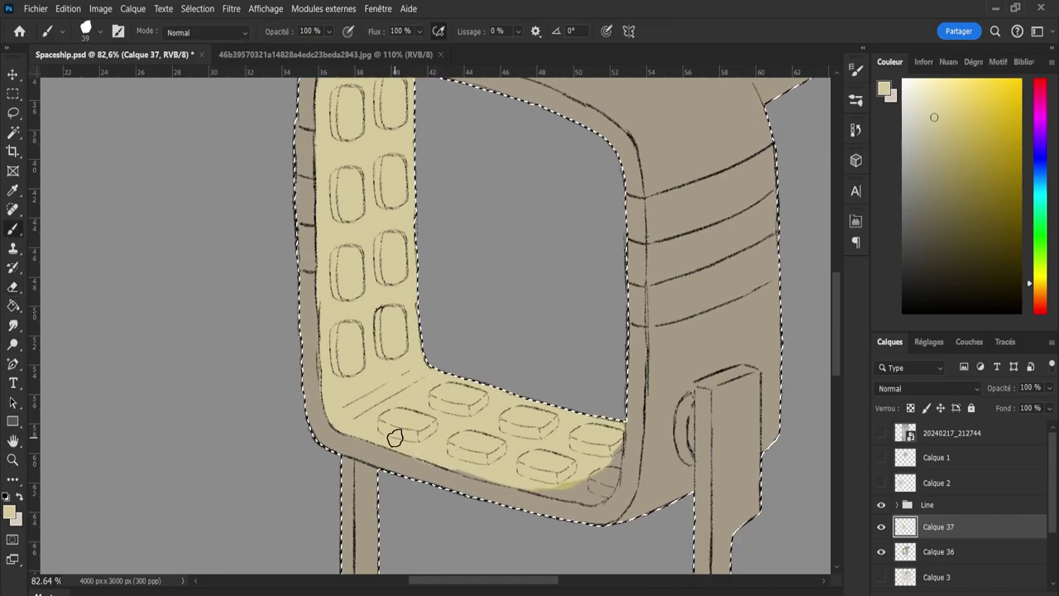
key(e)
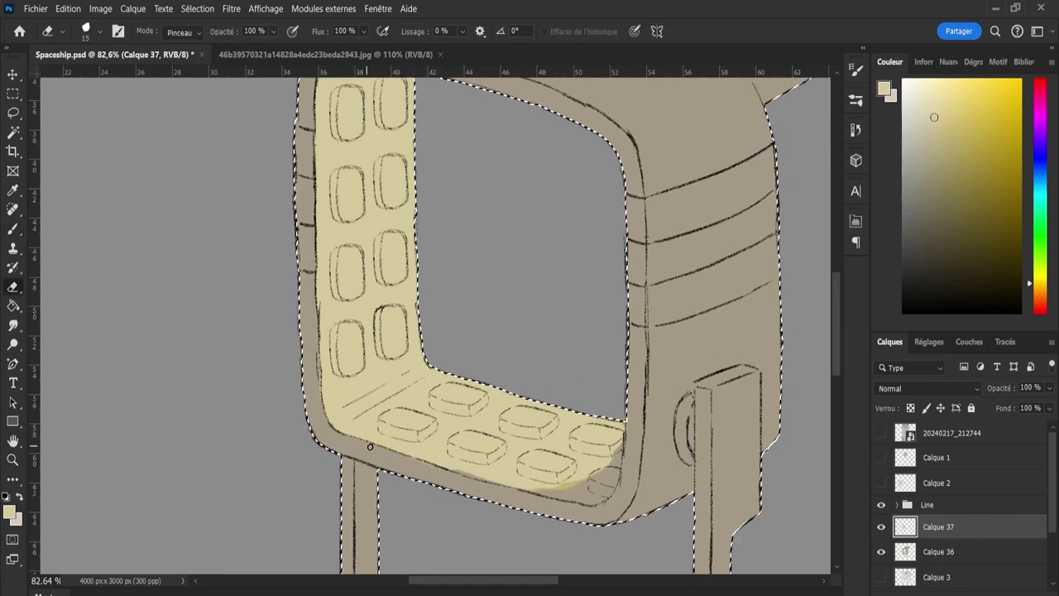
key(b)
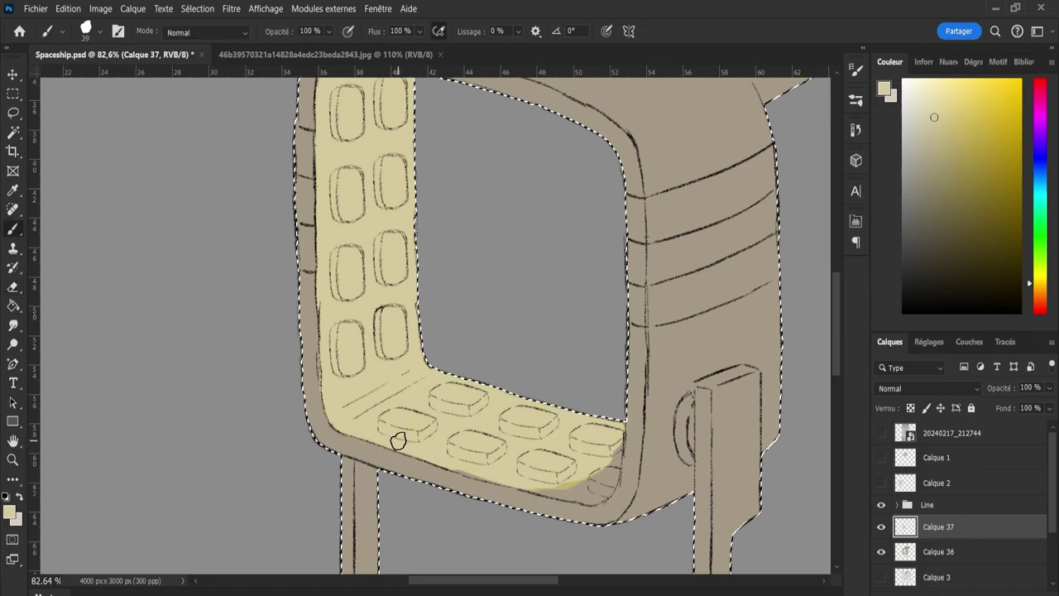
mouse_move(467, 464)
mouse_down()
mouse_move(594, 494)
mouse_move(608, 469)
mouse_move(606, 481)
mouse_up()
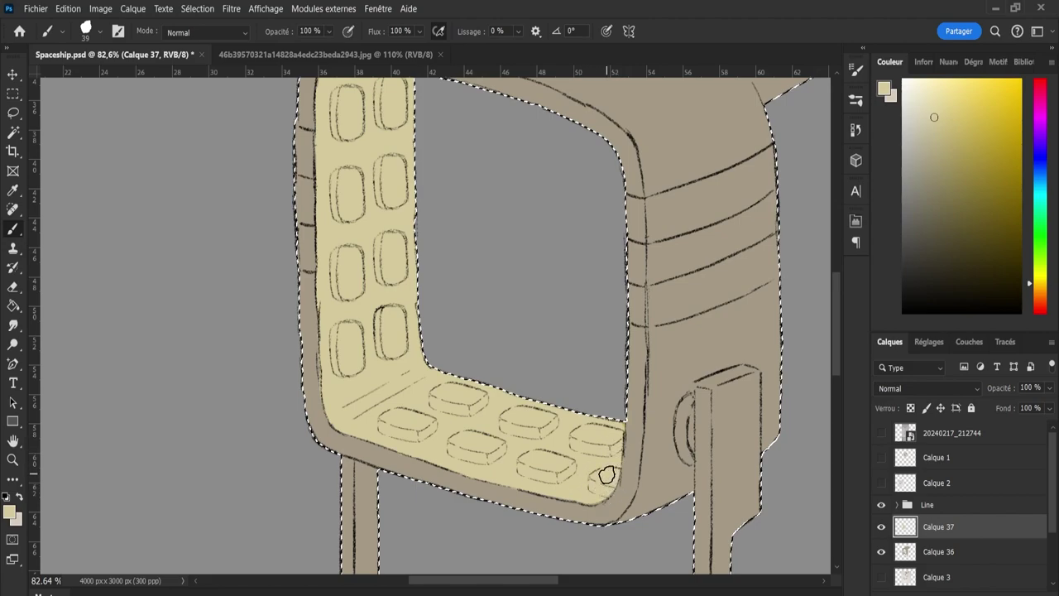
Create a new layer above Calque 37 and choose a vivid red as the painting colour.
key(z)
drag(561, 429, 506, 429)
drag(643, 431, 650, 457)
key(ctrl+shift+alt+n)
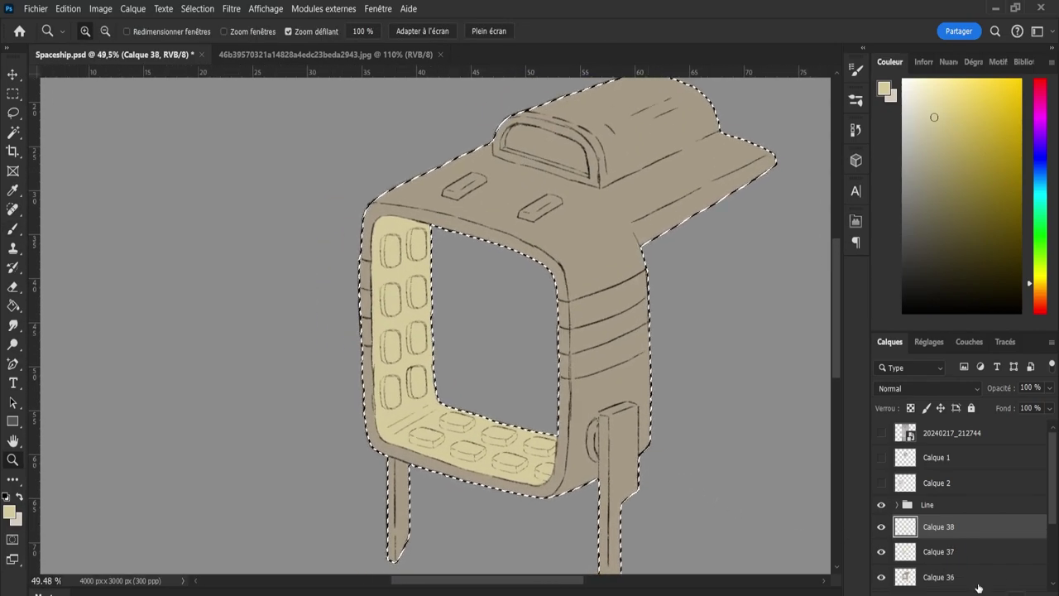
click(1041, 313)
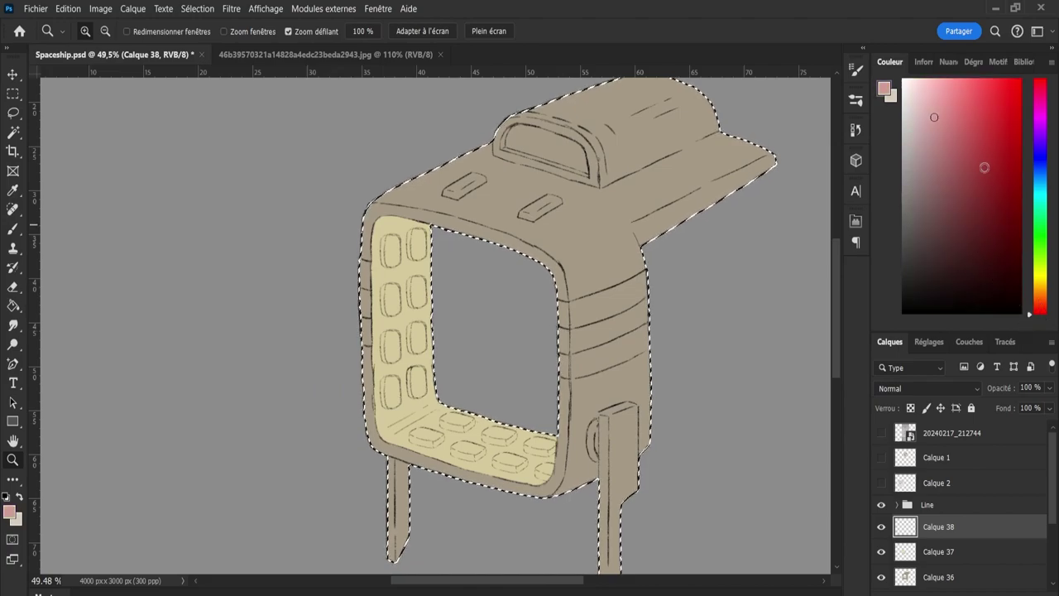
click(996, 114)
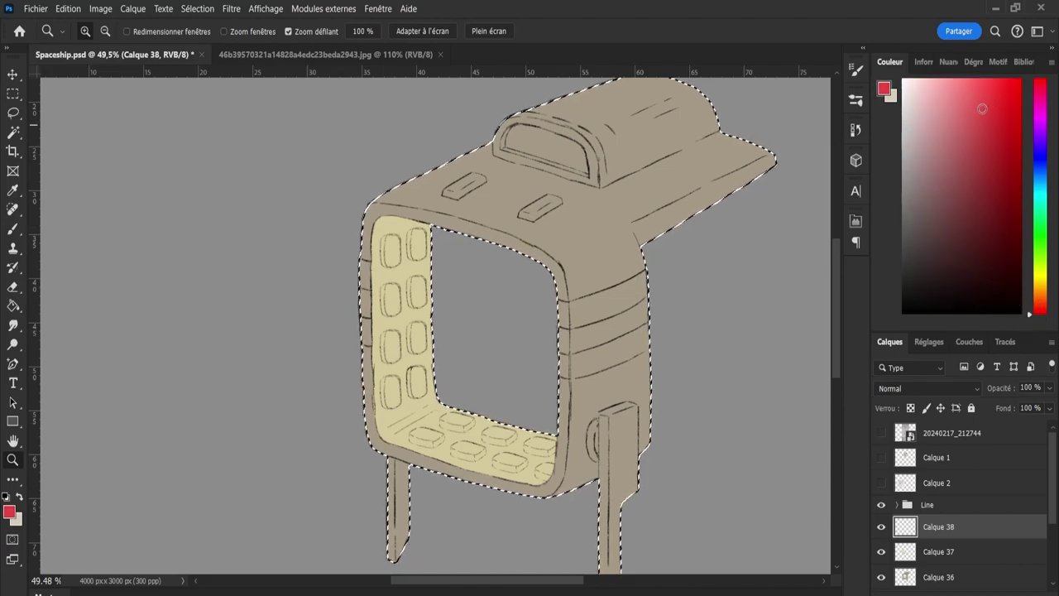
Try filling the whole brown-beige hull with red on Calque 38.
key(g)
click(607, 309)
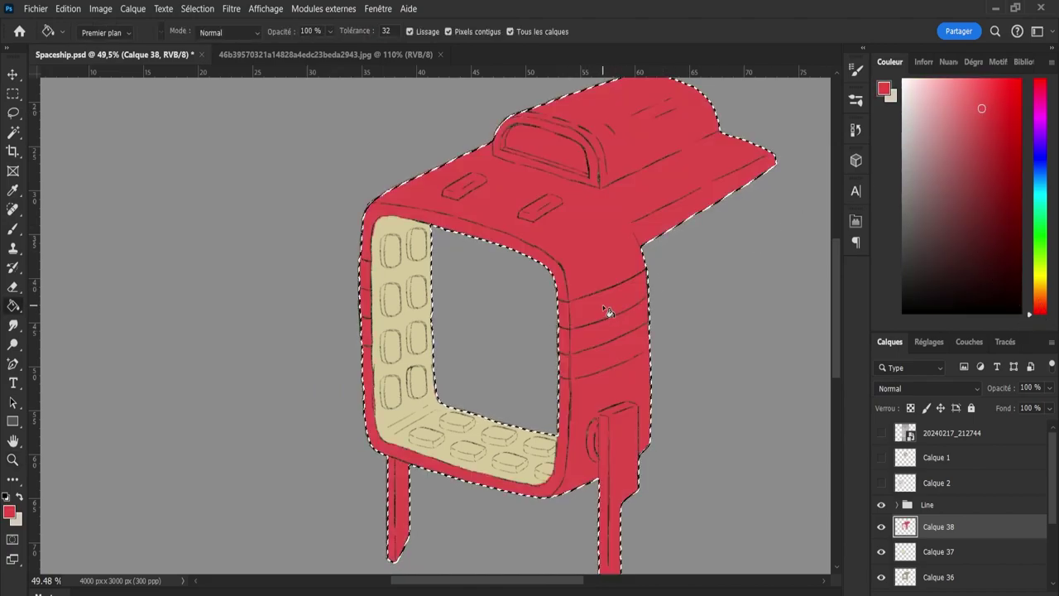
key(ctrl+z)
Paint the upper stripe on the frame's outer side red with brush size 39 and clean up its edges.
key(b)
mouse_move(580, 311)
mouse_down()
mouse_move(560, 310)
mouse_move(566, 321)
mouse_move(584, 304)
mouse_move(577, 318)
mouse_move(579, 307)
mouse_move(591, 317)
mouse_move(614, 308)
mouse_move(604, 314)
mouse_move(645, 288)
mouse_move(595, 300)
mouse_move(637, 282)
mouse_up()
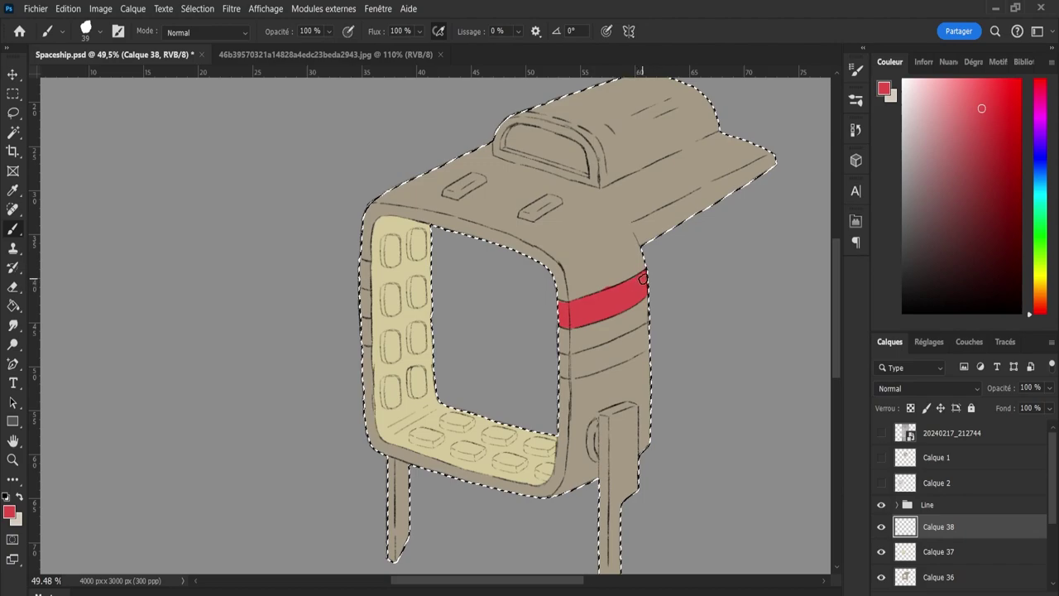
key(e)
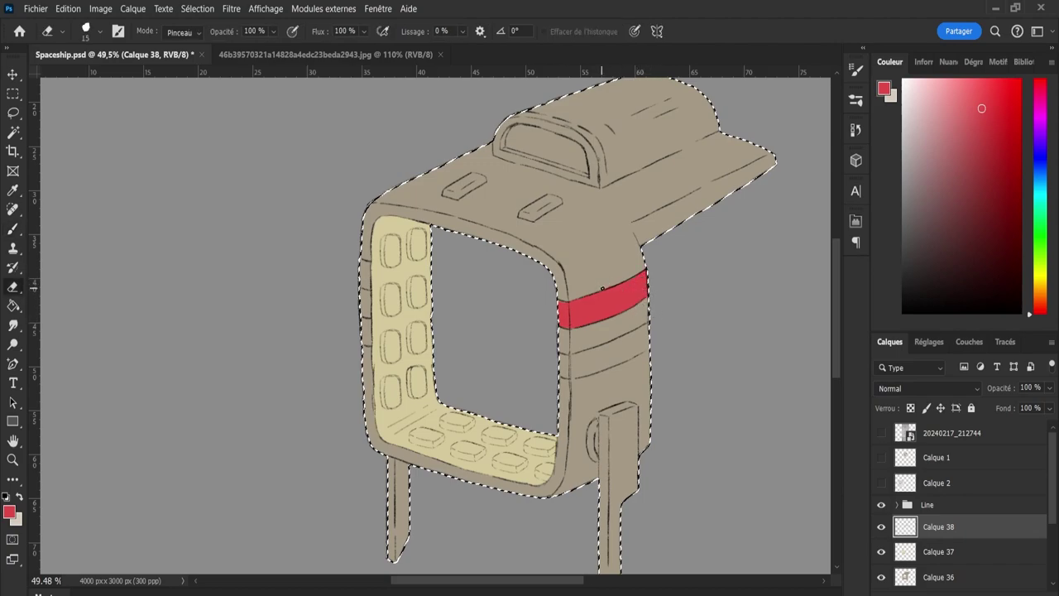
Paint the third band down on the frame's outer side red, leaving the band between the stripes unpainted, and tidy its edges.
key(b)
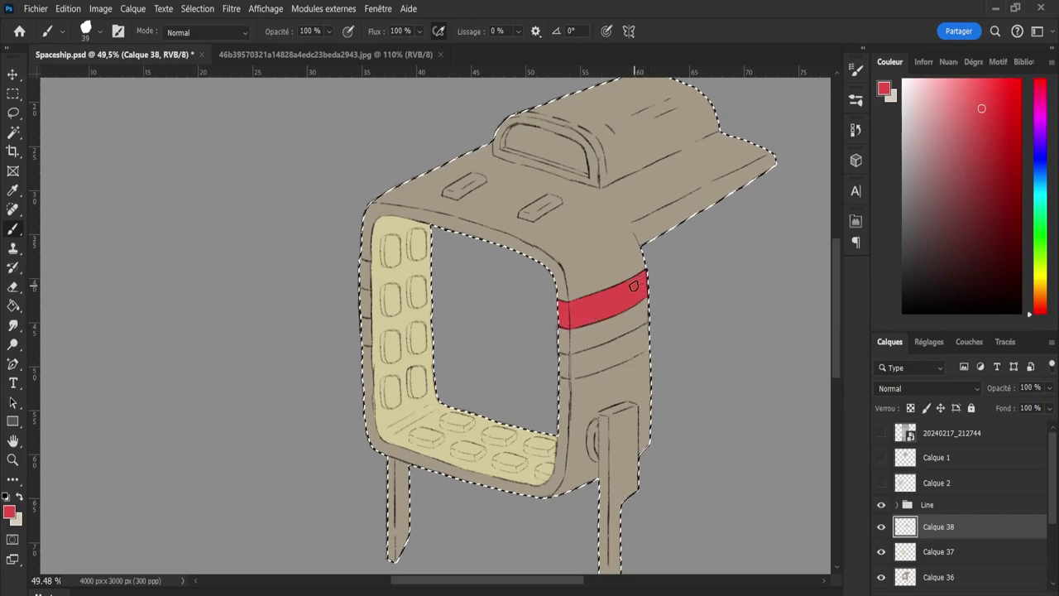
click(557, 363)
mouse_move(567, 362)
mouse_down()
mouse_move(563, 373)
mouse_move(630, 330)
mouse_move(658, 331)
mouse_move(608, 350)
mouse_up()
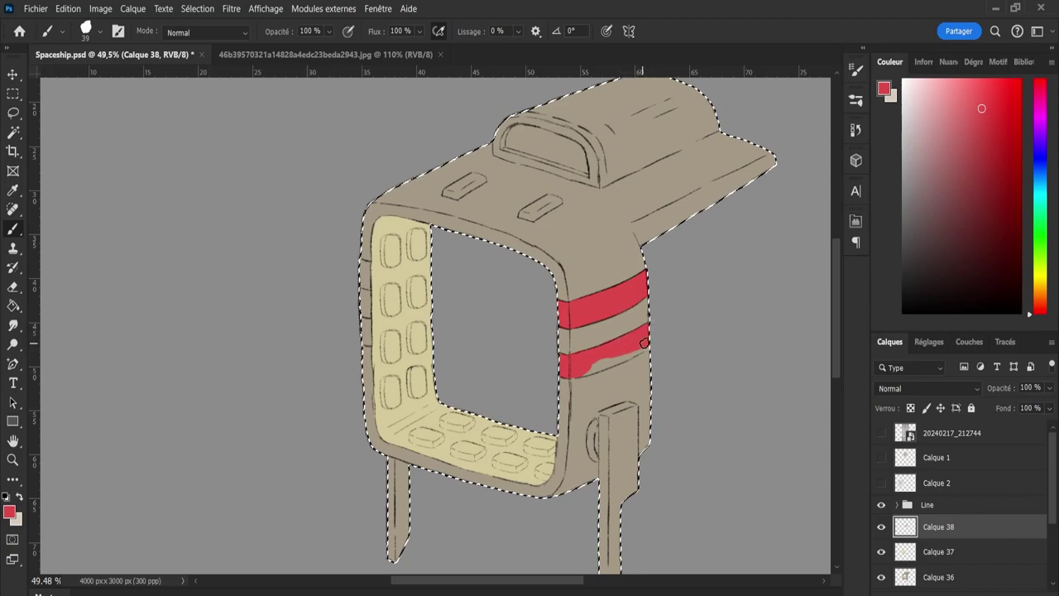
drag(633, 352, 575, 373)
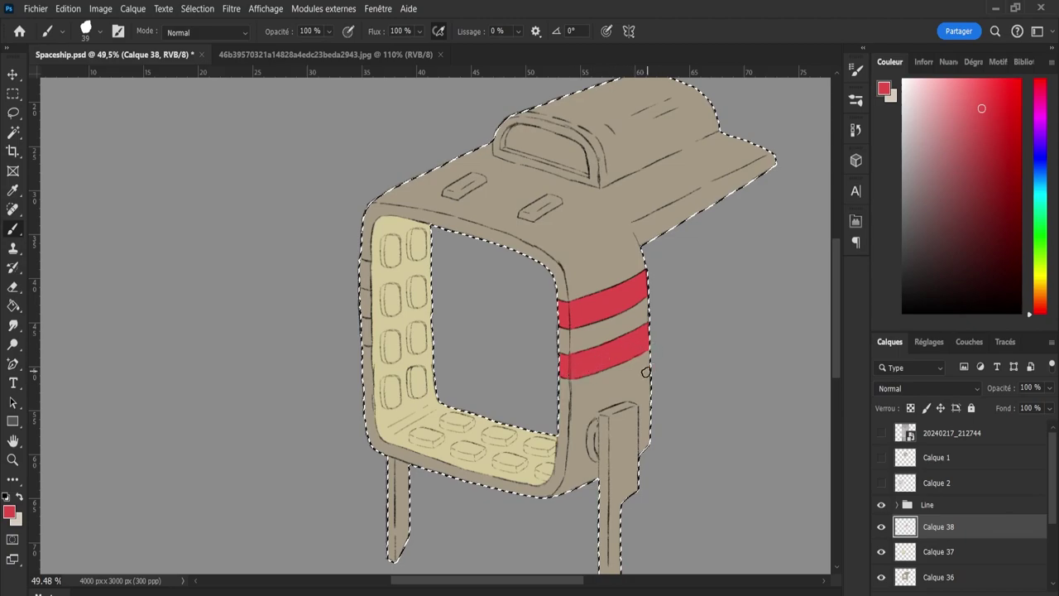
key(e)
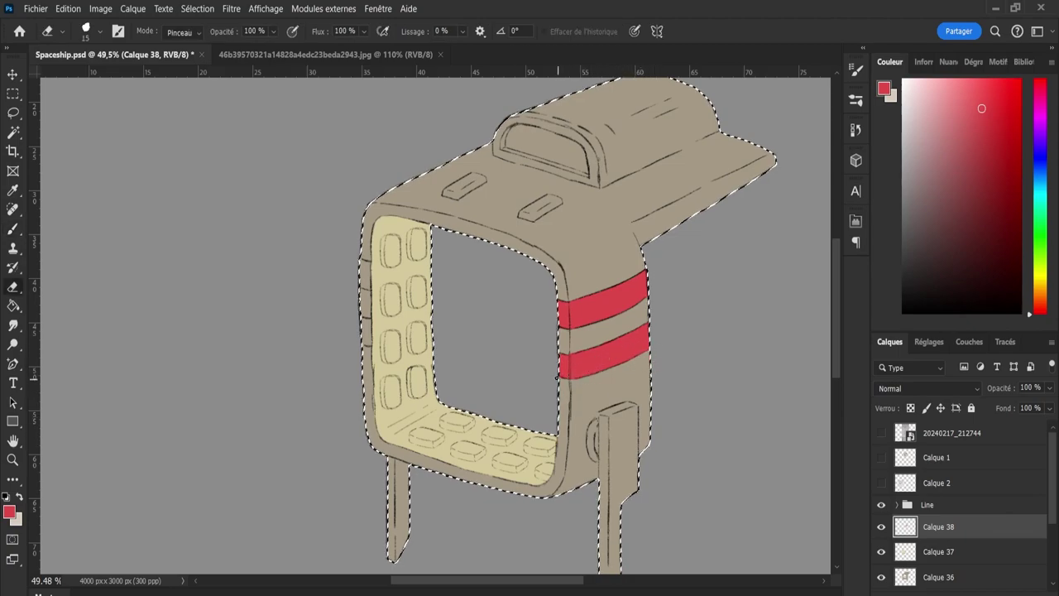
Paint the two matching stripes red on the frame's narrow opposite front edge and erase the overspill.
key(b)
click(357, 262)
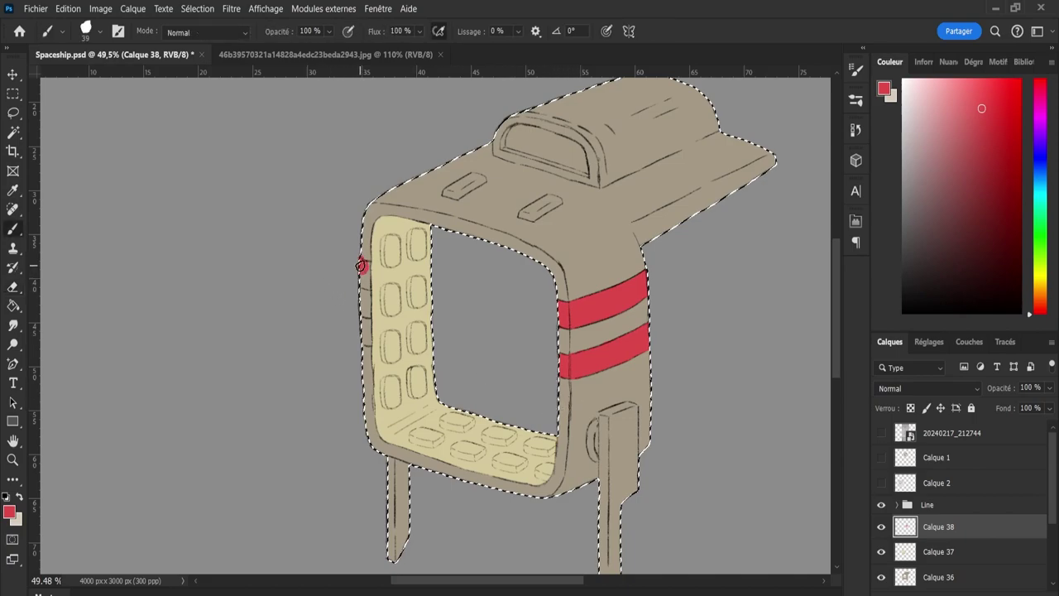
drag(365, 270, 367, 293)
key(e)
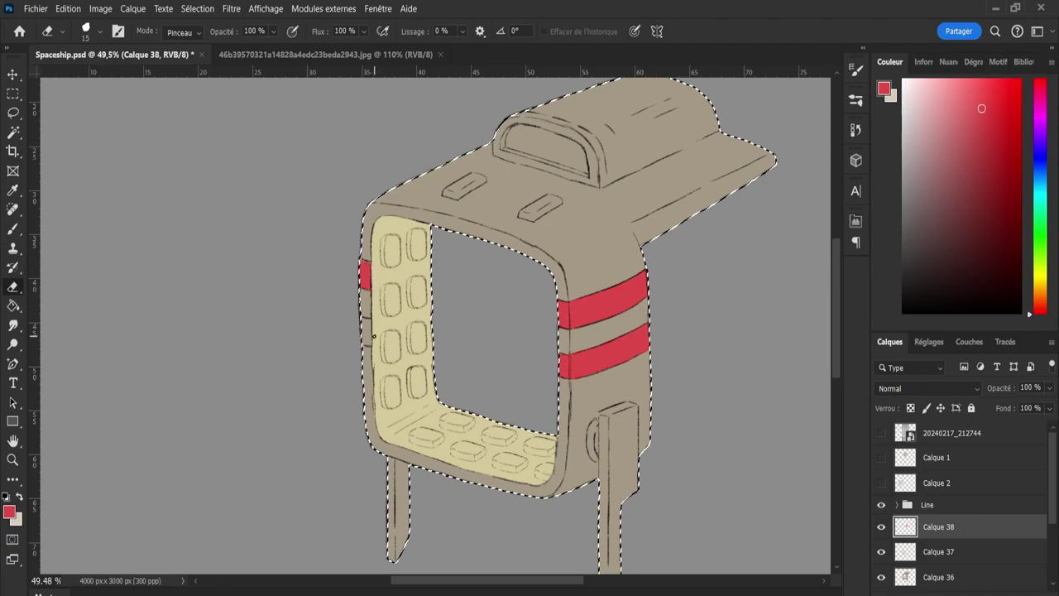
key(b)
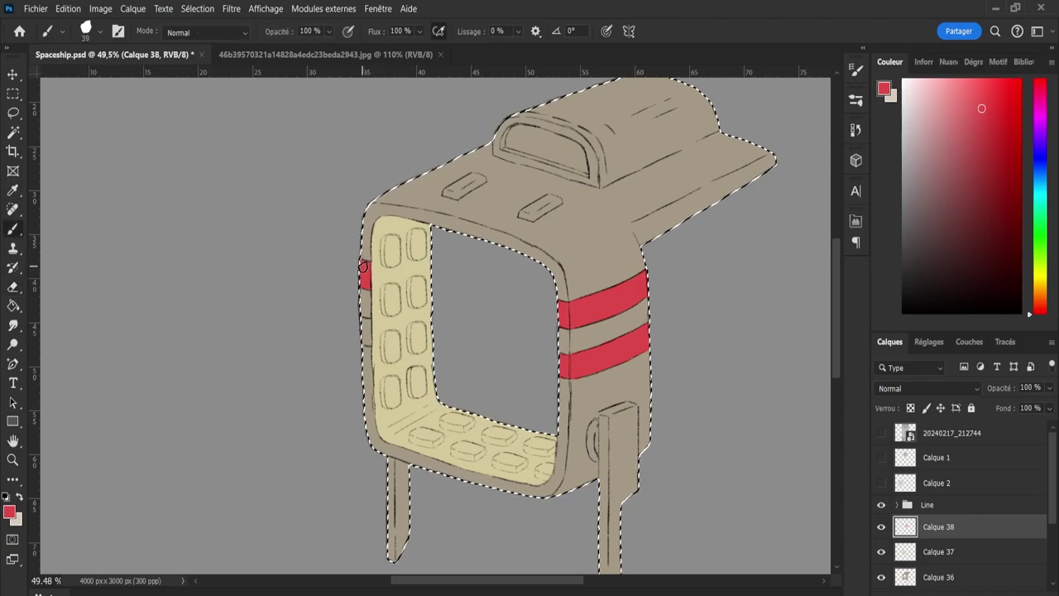
click(364, 326)
drag(366, 325, 368, 324)
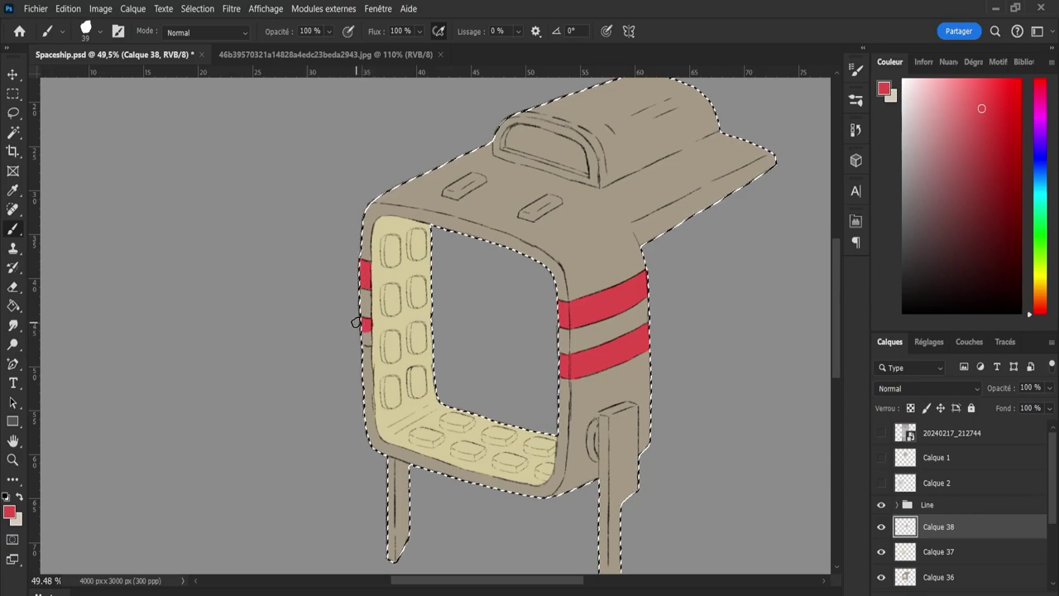
click(367, 335)
key(e)
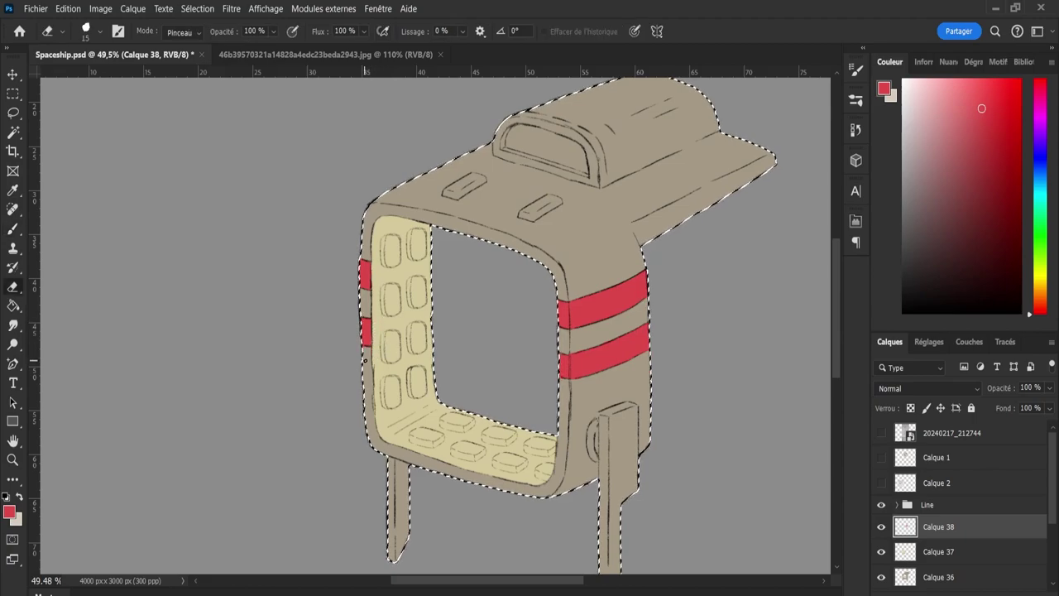
Create a new layer above Calque 38, sample the hull's brown-beige and choose a darker shade of it.
key(z)
drag(588, 442, 568, 437)
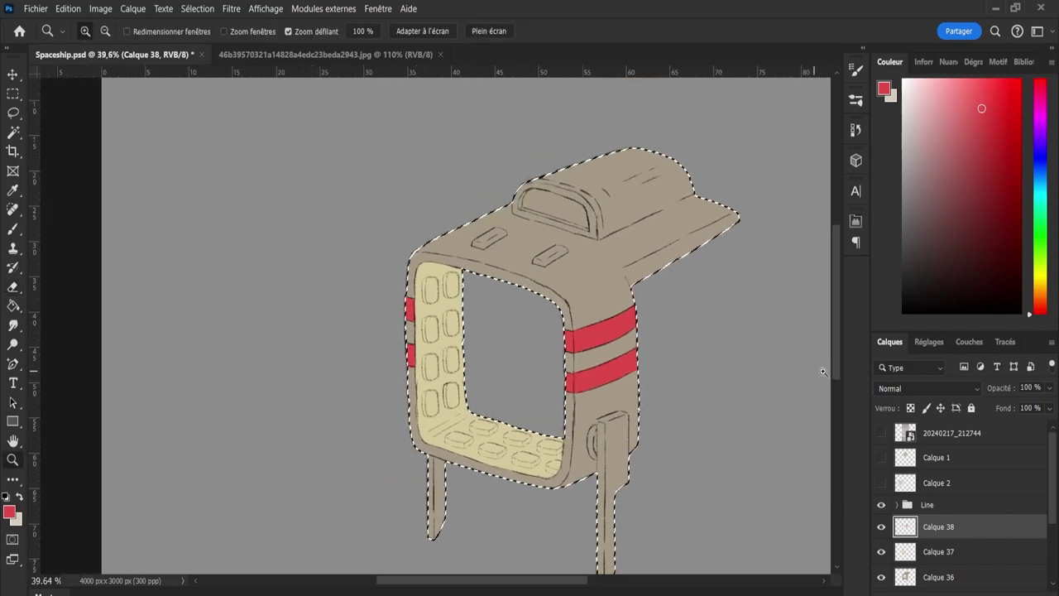
drag(836, 359, 835, 373)
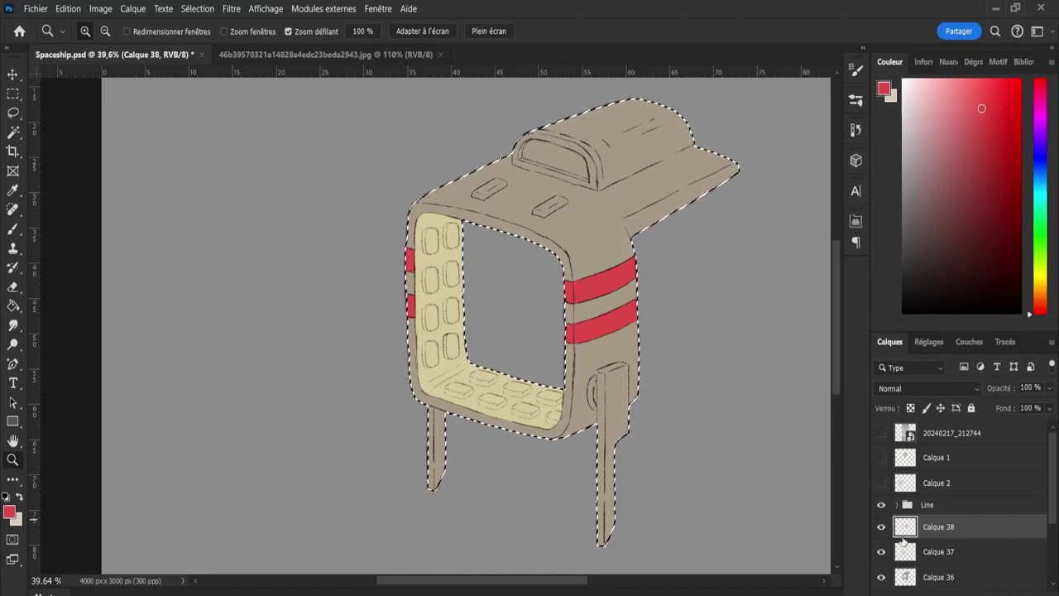
click(1016, 593)
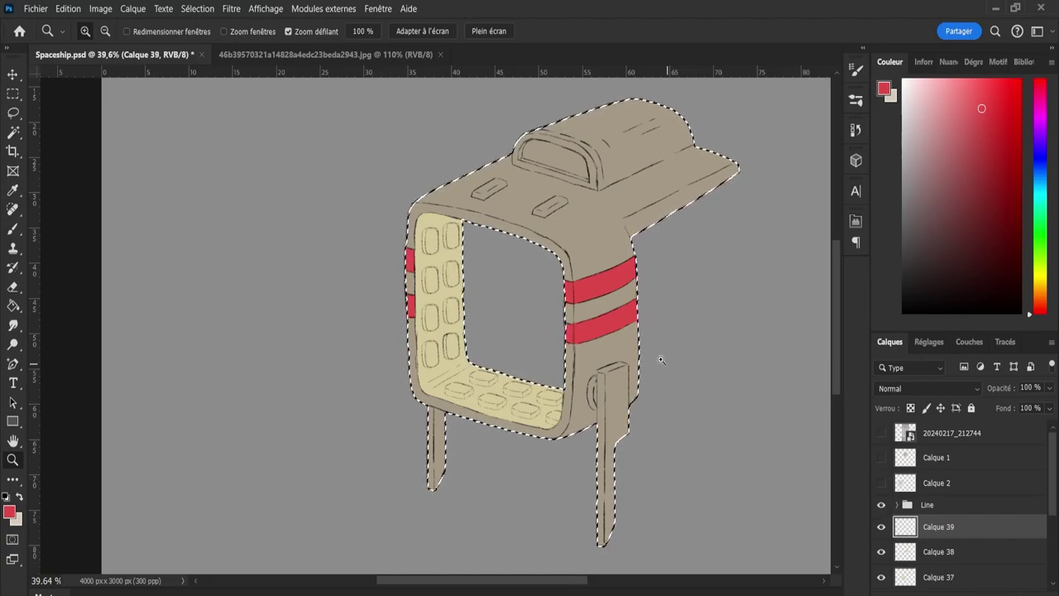
key(i)
click(600, 235)
drag(926, 191, 942, 200)
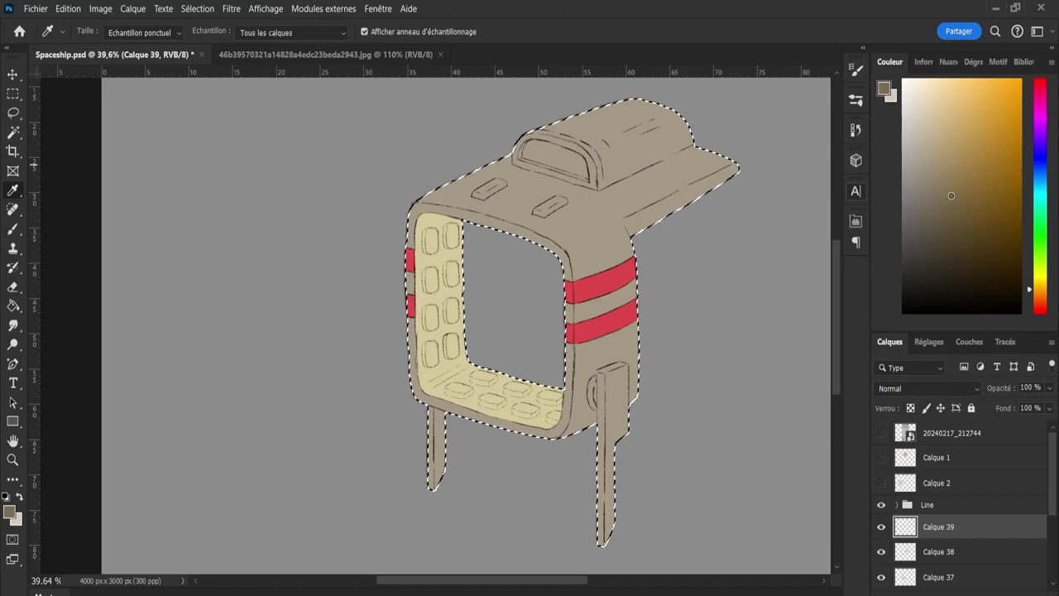
Try the darker olive brown on the rounded housing on top of the ship.
key(b)
drag(603, 143, 654, 134)
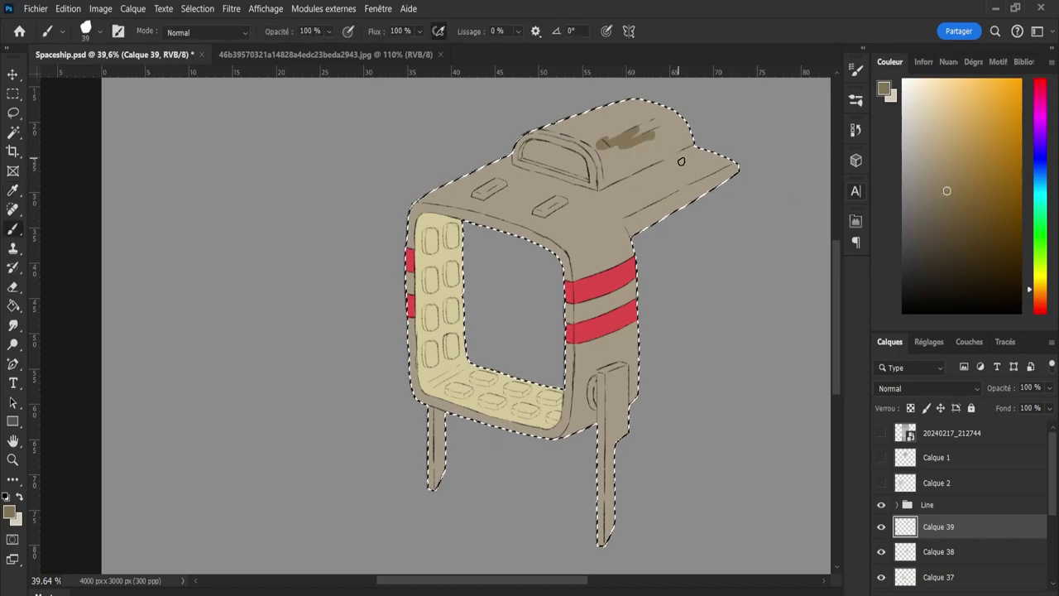
key(ctrl+z)
Choose a muted, more reddish dark brown and paint the rounded top housing on Calque 39 with brush size 100.
click(1041, 300)
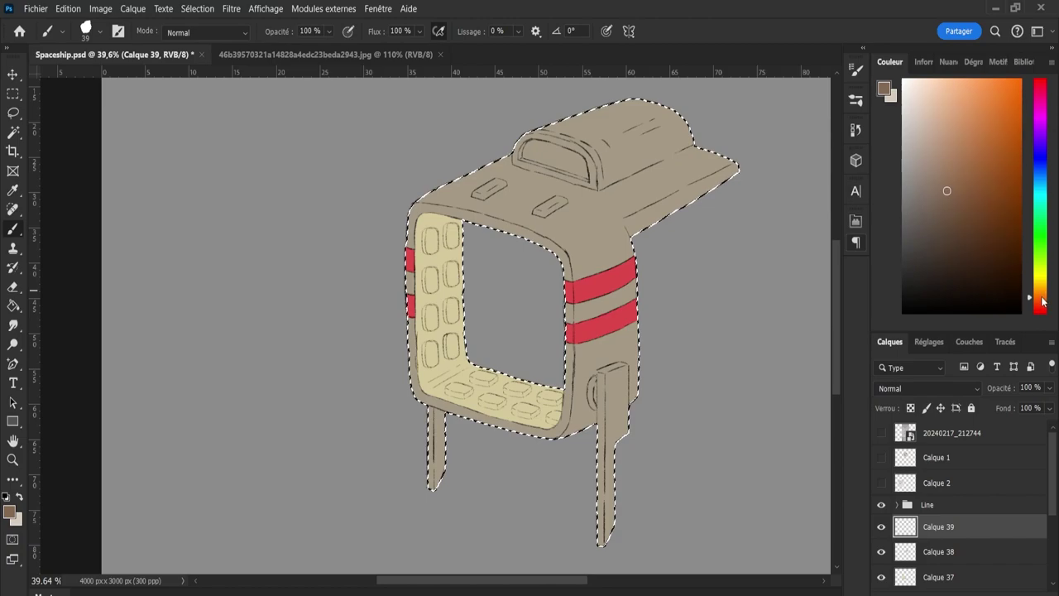
click(936, 203)
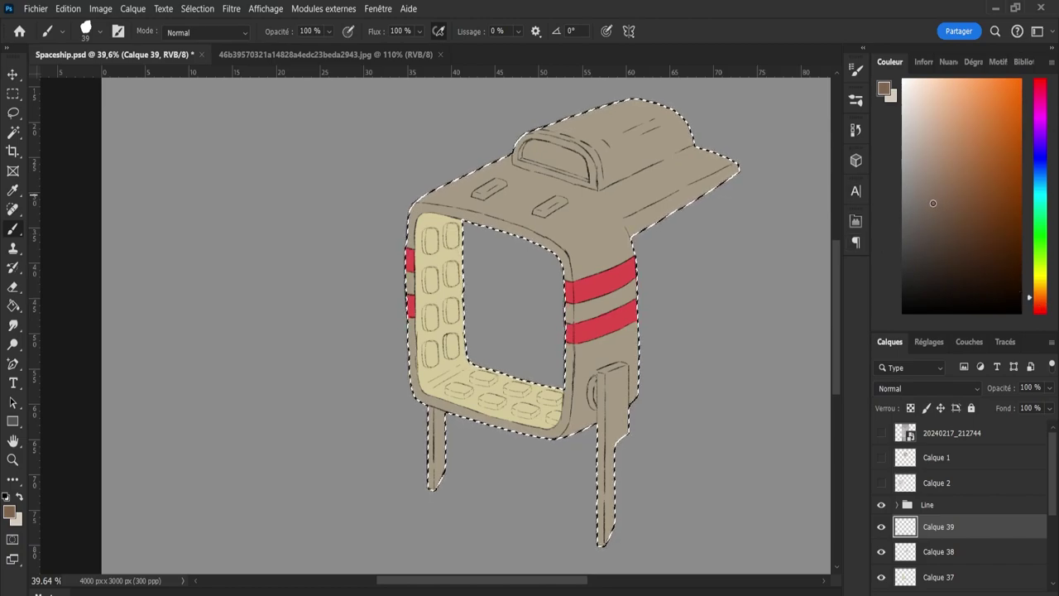
mouse_move(608, 142)
mouse_down()
mouse_move(667, 116)
mouse_move(630, 152)
mouse_move(616, 153)
mouse_move(637, 112)
mouse_move(539, 135)
mouse_move(551, 141)
mouse_move(561, 139)
mouse_move(546, 124)
mouse_move(595, 159)
mouse_move(602, 184)
mouse_move(532, 157)
mouse_up()
alt+right_click(627, 138)
key(bracketleft)
key(bracketleft)
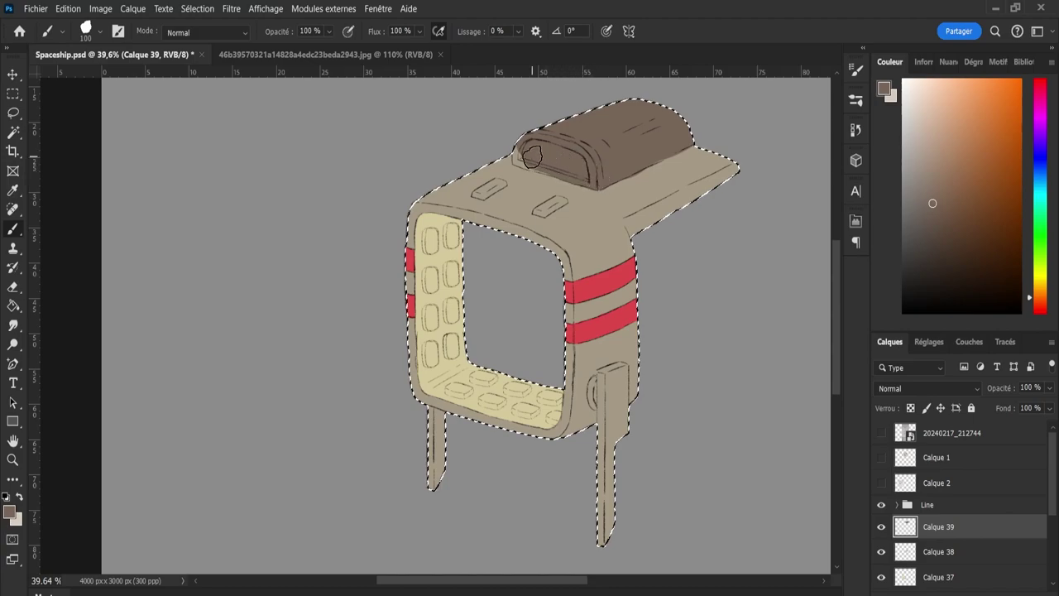
Reduce the brush size to 34 and finish painting the top housing's front rim dark brown.
key(bracketleft)
key(bracketleft)
key(bracketleft)
key(bracketleft)
key(bracketleft)
drag(524, 164, 516, 154)
Group the colour layers Calque 36 through Calque 39.
scroll(1053, 497, down, 2)
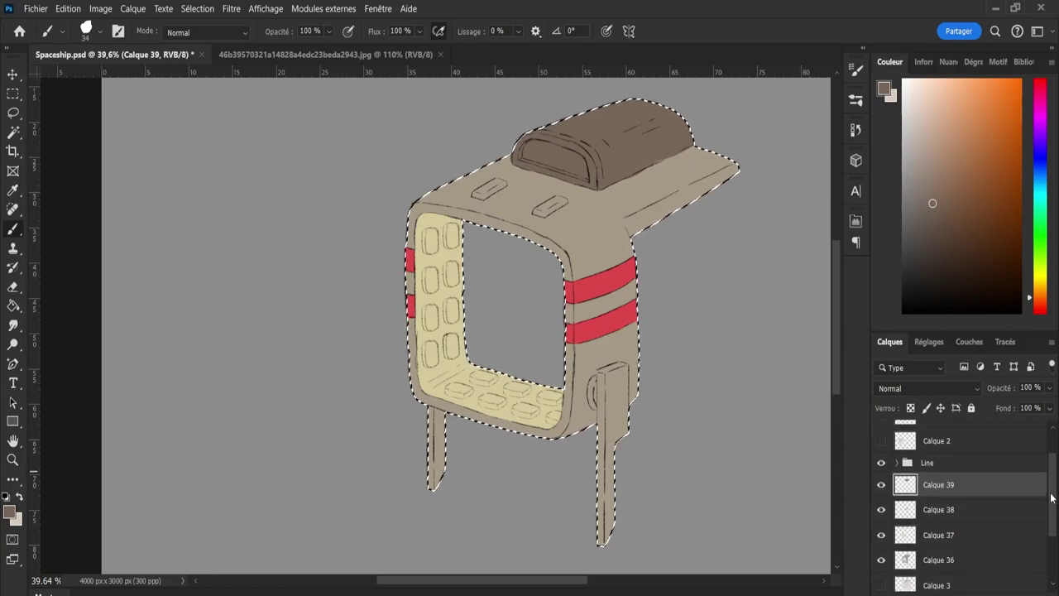
scroll(1052, 498, down, 2)
shift+click(938, 513)
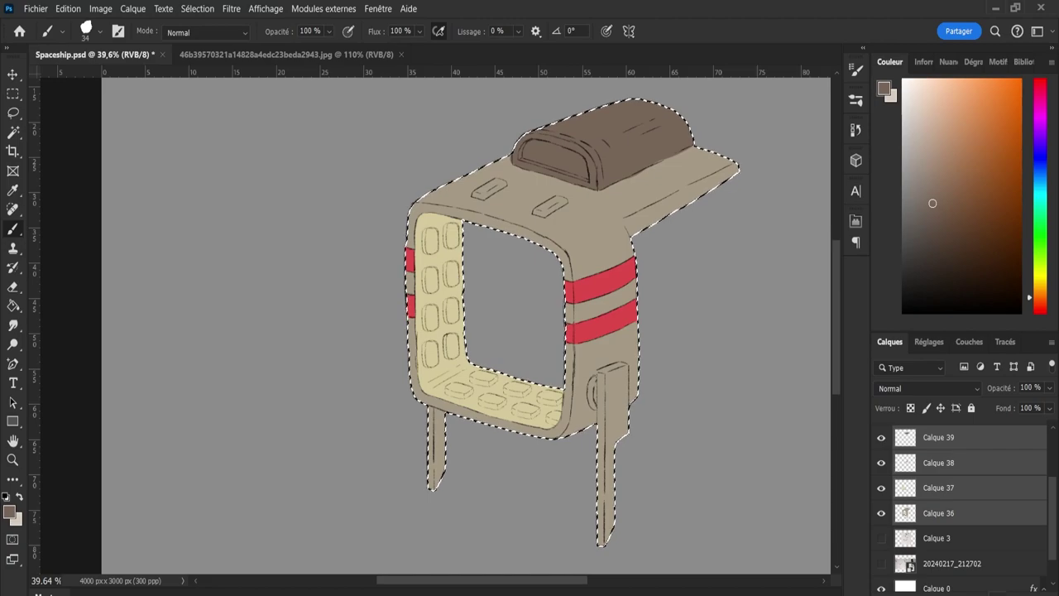
key(ctrl+g)
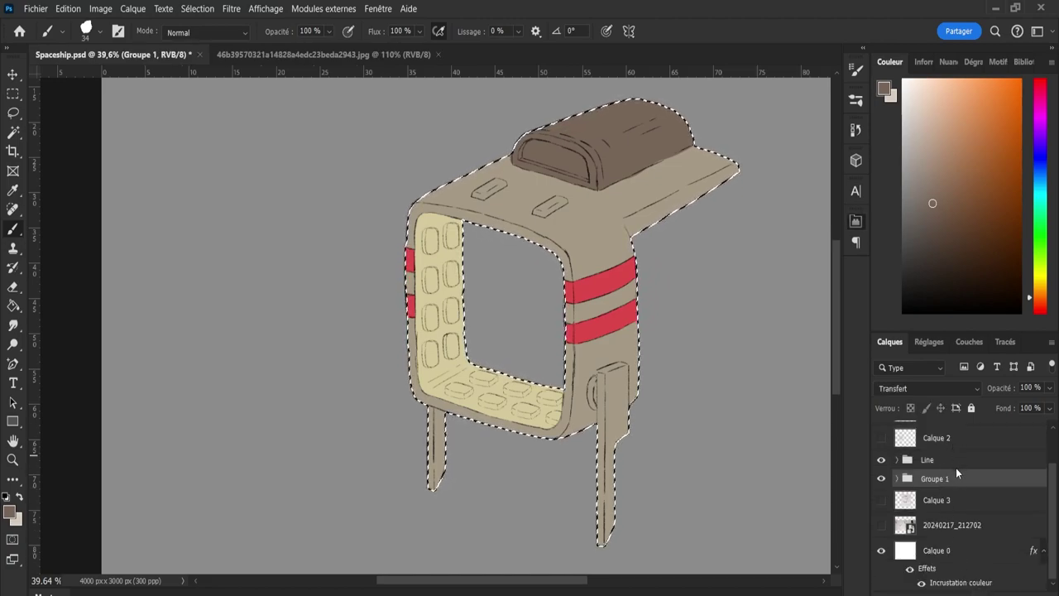
Add a Hue/Saturation adjustment layer above Groupe 1, masked by the ship silhouette selection.
key(ctrl+u)
click(797, 68)
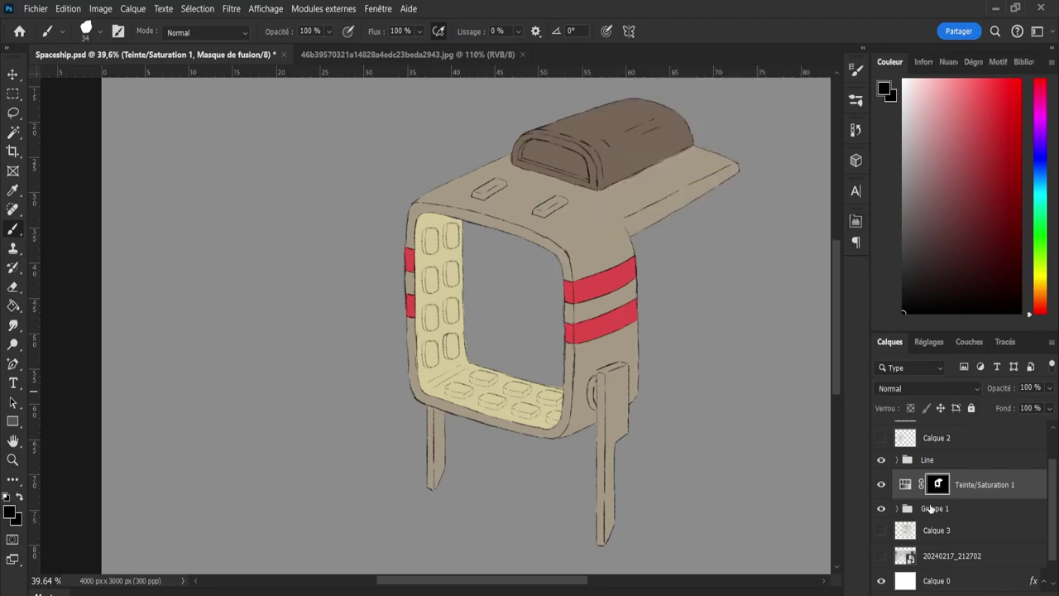
Add a new layer above Calque 39 in Groupe 1 and mix a pale yellowish grey from the hull's tan.
click(897, 509)
click(961, 532)
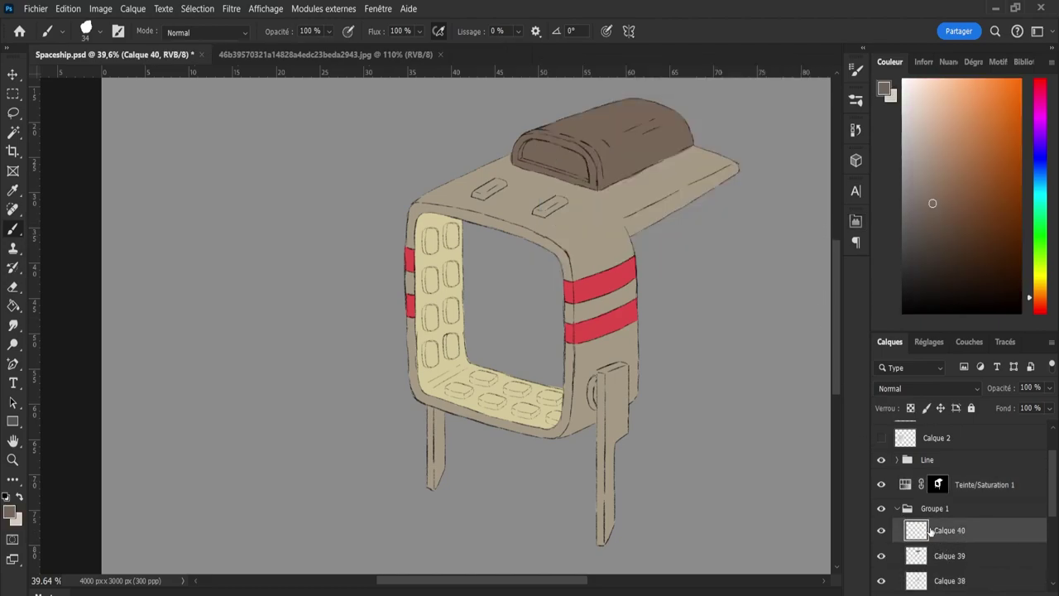
key(i)
click(617, 387)
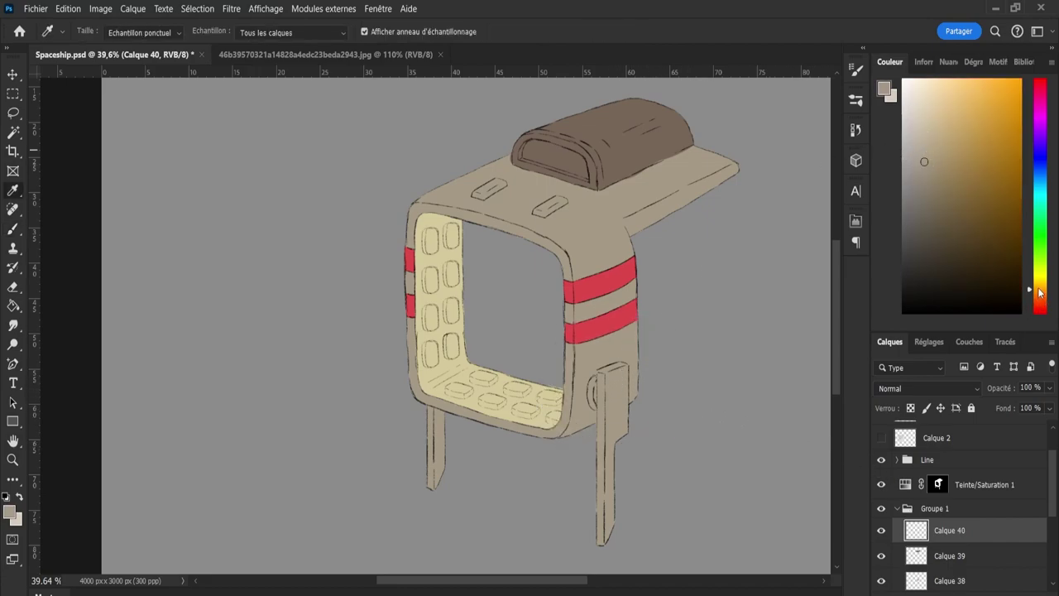
drag(1041, 292, 1041, 282)
click(920, 125)
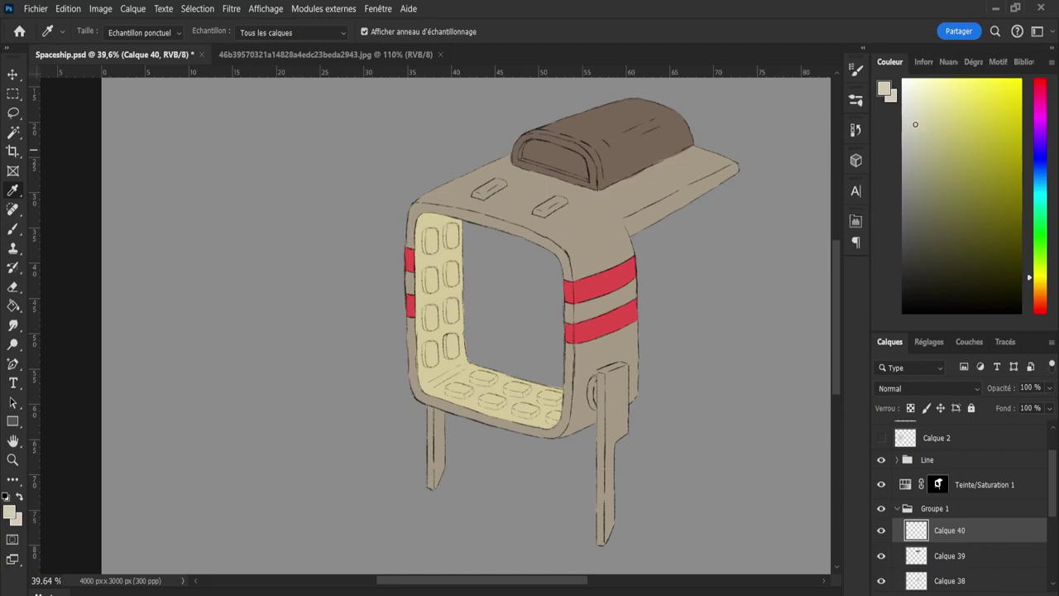
key(b)
mouse_move(617, 396)
mouse_down()
mouse_move(601, 535)
mouse_move(610, 509)
mouse_up()
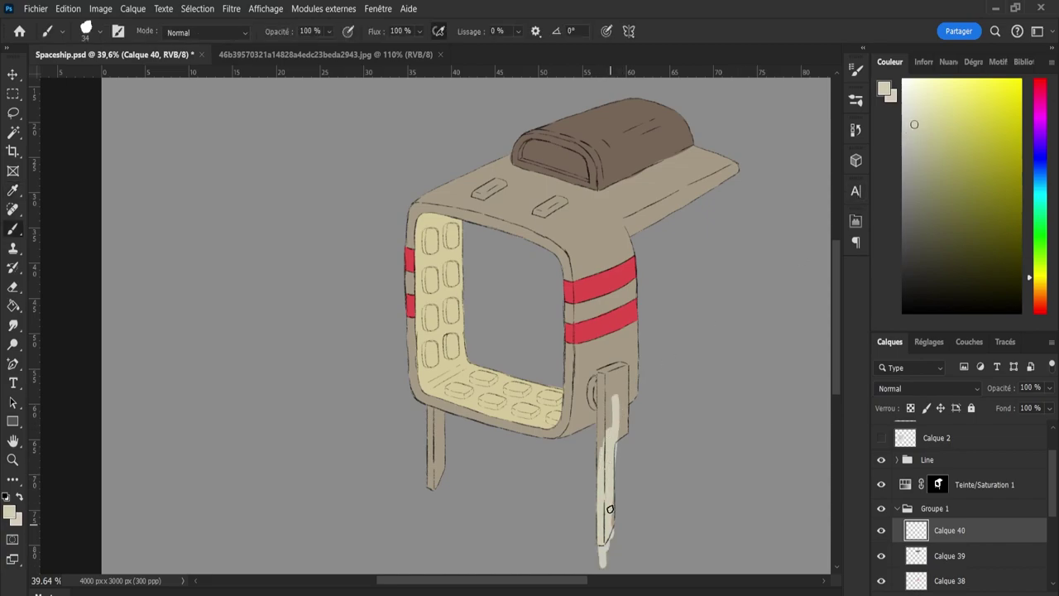
key(ctrl+z)
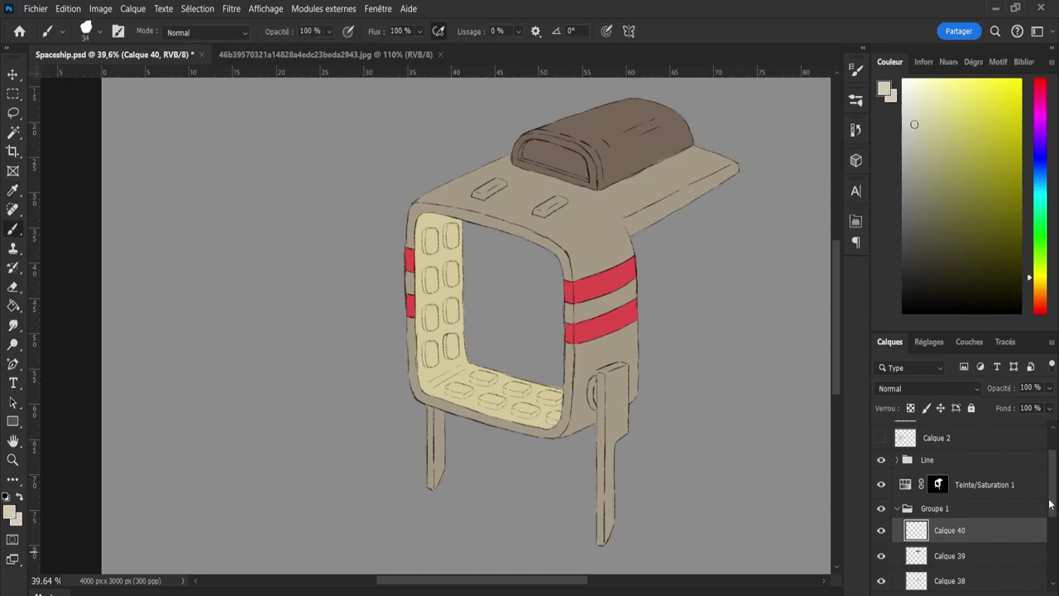
Load Calque 36's silhouette as a selection and paint the lower part of the front leg pale grey on Calque 40, brush size 99.
drag(1049, 499, 1051, 541)
ctrl+click(916, 537)
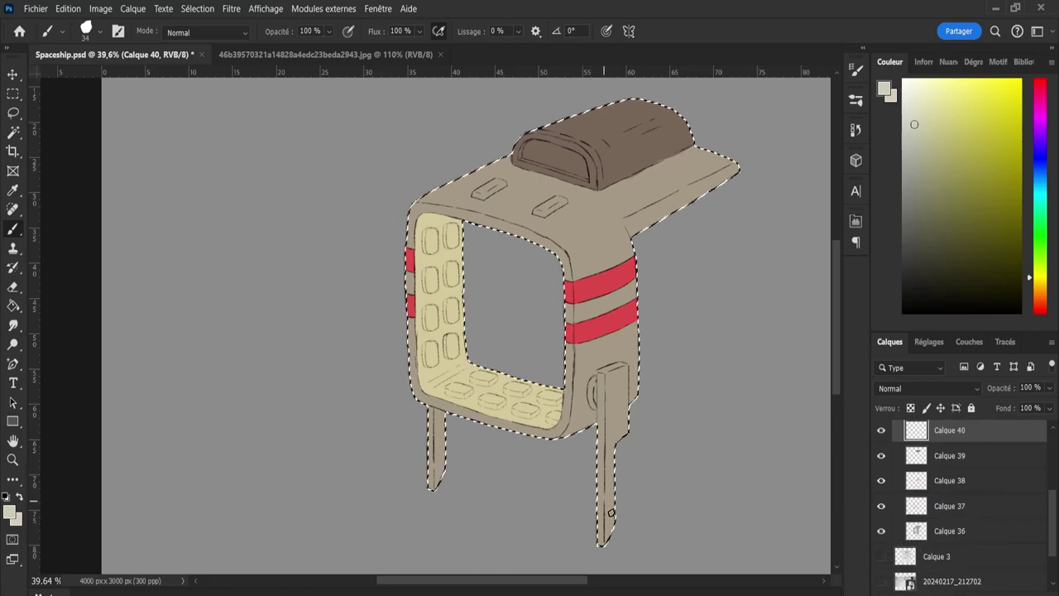
mouse_move(611, 513)
mouse_down()
mouse_move(603, 550)
mouse_move(610, 430)
mouse_move(705, 440)
mouse_up()
alt+right_click(607, 472)
key(ctrl+space)
alt+right_click(604, 402)
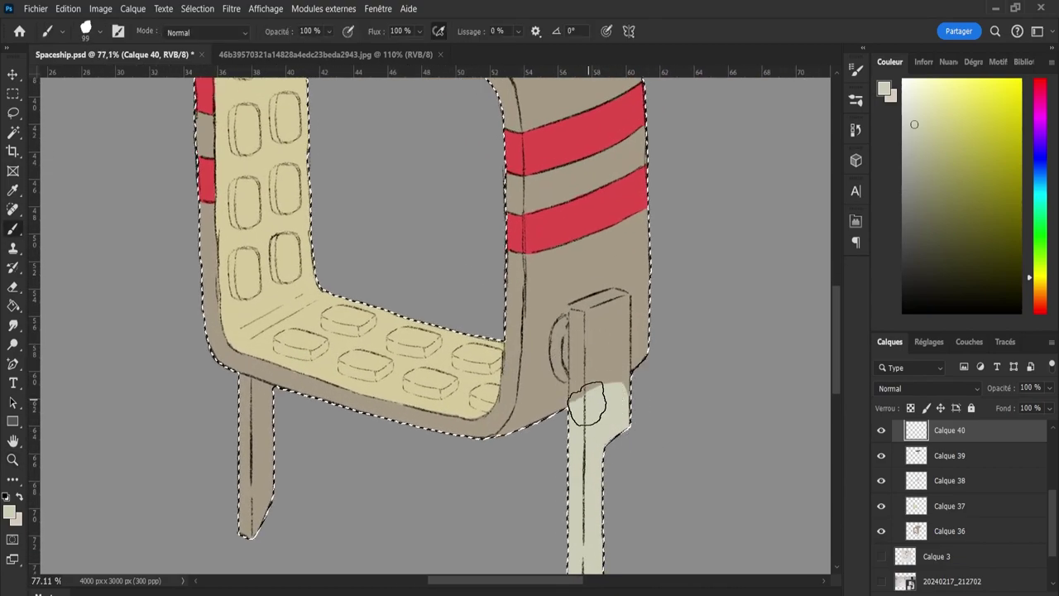
Paint the upper part of the front leg pale grey, reducing the brush size to 15 for its top edges.
mouse_move(586, 404)
mouse_down()
mouse_move(587, 414)
mouse_move(587, 319)
mouse_move(604, 327)
mouse_up()
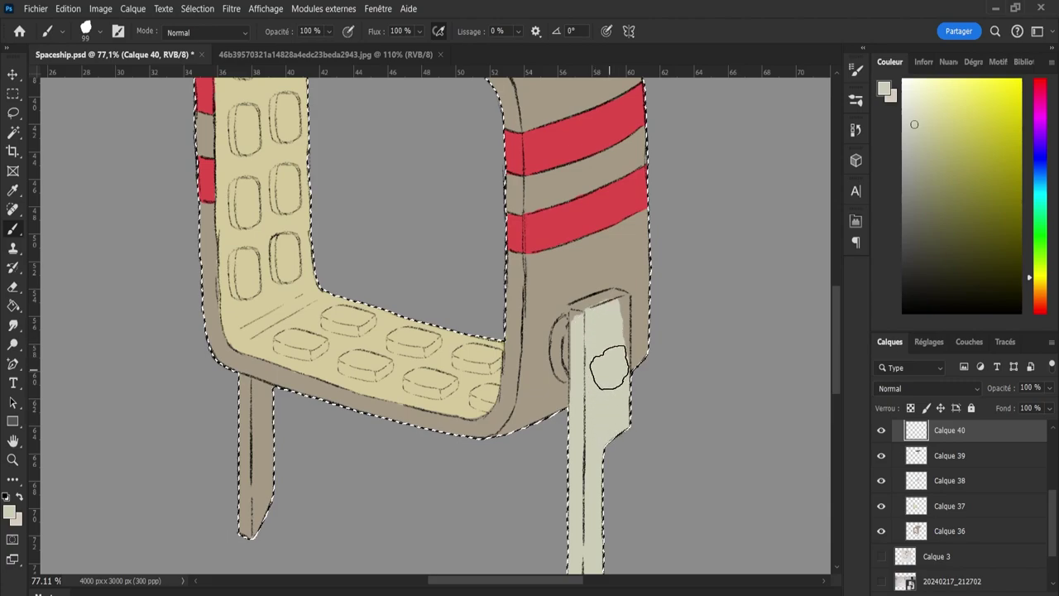
mouse_move(608, 368)
mouse_down()
mouse_move(605, 319)
mouse_move(578, 312)
mouse_move(606, 294)
mouse_up()
alt+right_click(695, 354)
key(bracketleft)
key(bracketleft)
key(bracketleft)
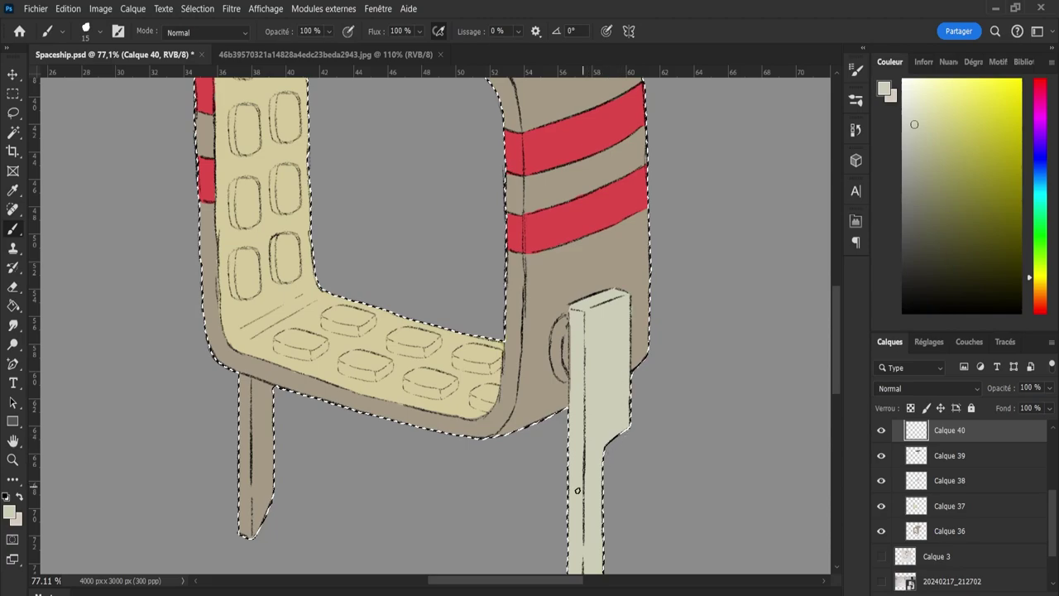
Paint the rear leg in the same pale grey on Calque 40 with brush size 64.
drag(508, 579, 488, 579)
alt+right_click(338, 527)
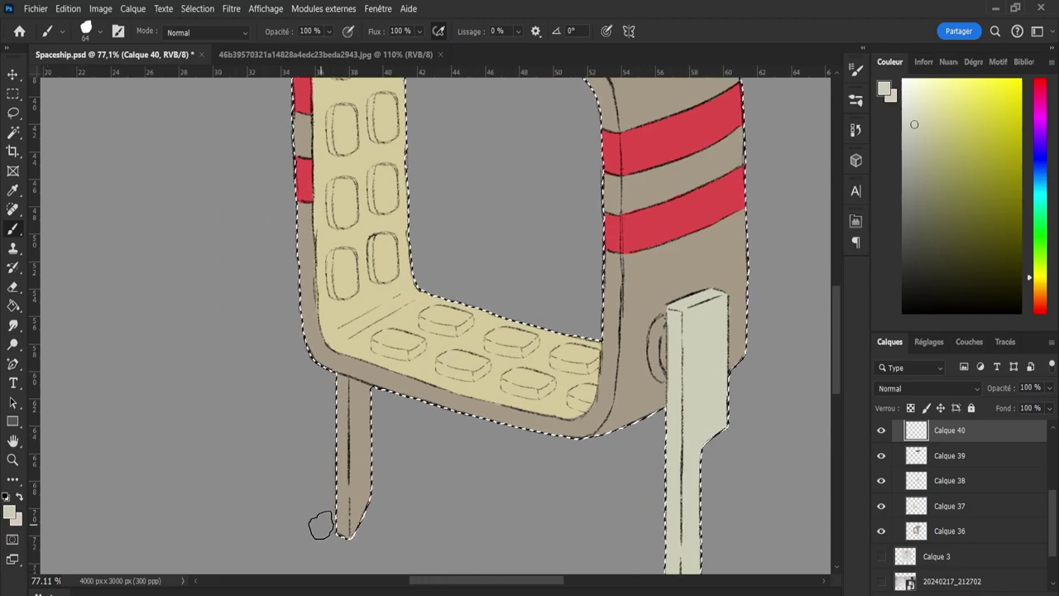
mouse_move(322, 525)
mouse_down()
mouse_move(349, 501)
mouse_move(361, 523)
mouse_move(349, 525)
mouse_move(374, 427)
mouse_move(363, 408)
mouse_move(322, 391)
mouse_move(359, 403)
mouse_move(326, 389)
mouse_up()
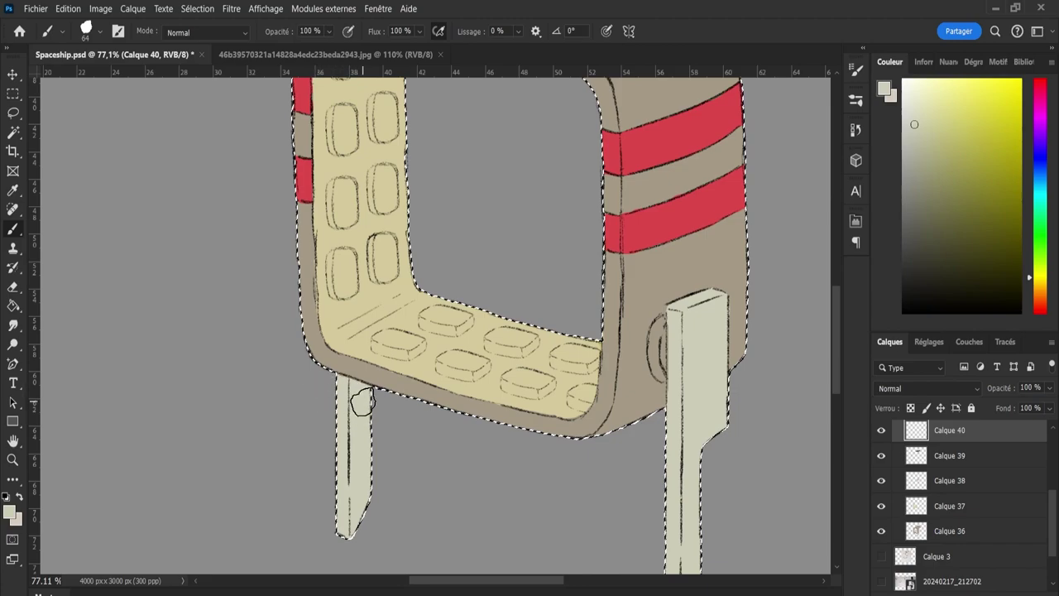
key(z)
mouse_move(444, 449)
mouse_down()
mouse_move(382, 440)
mouse_move(447, 471)
mouse_up()
scroll(447, 472, up, 3)
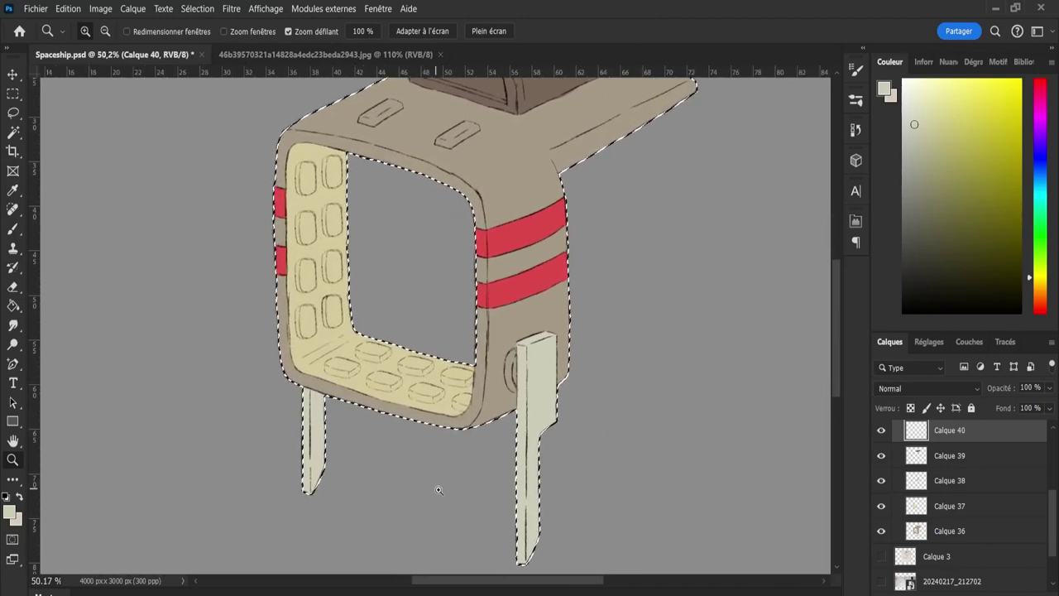
key(i)
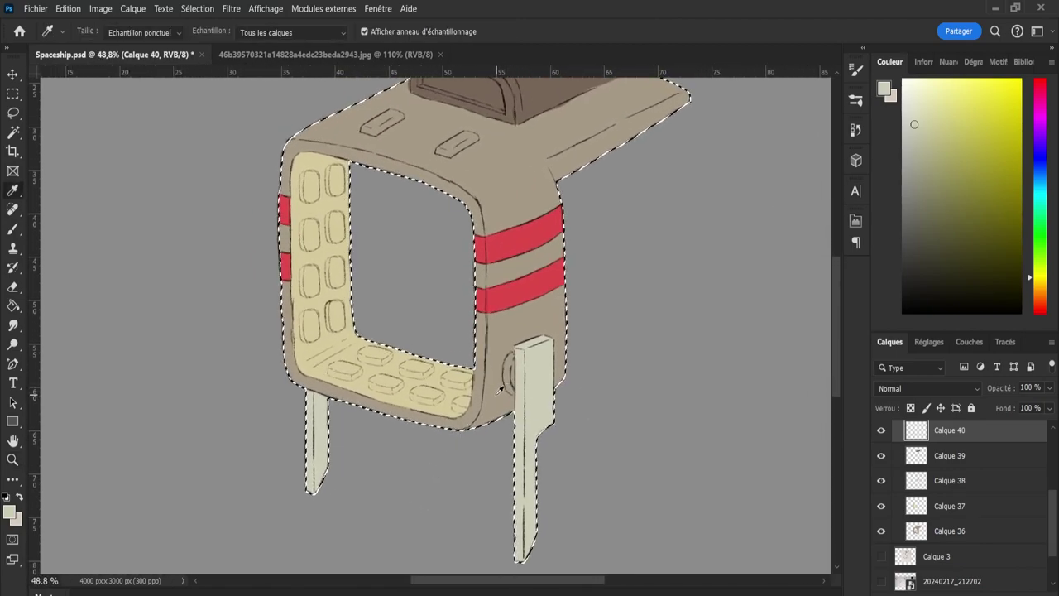
click(501, 389)
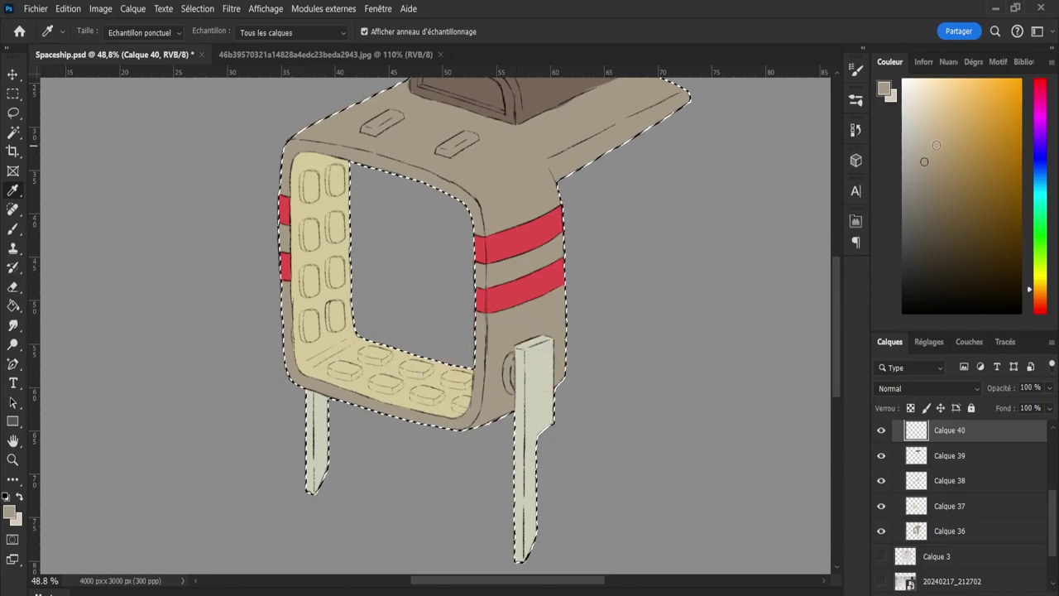
click(918, 140)
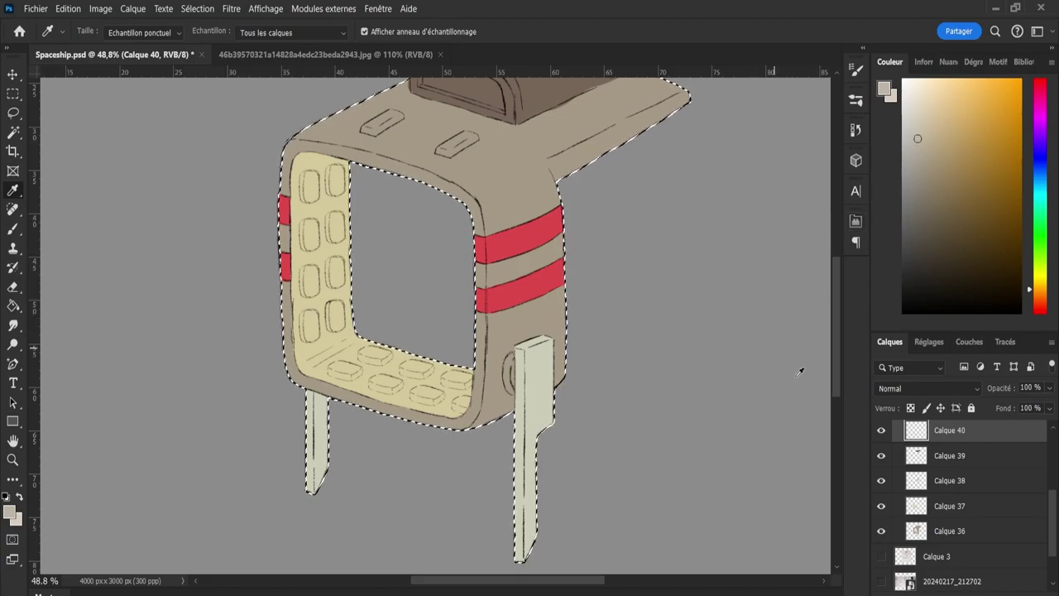
Repaint the inner wall and floor on Calque 37 in the legs' pale grey within that layer's selection, brush size 431, and deselect.
click(882, 506)
click(881, 508)
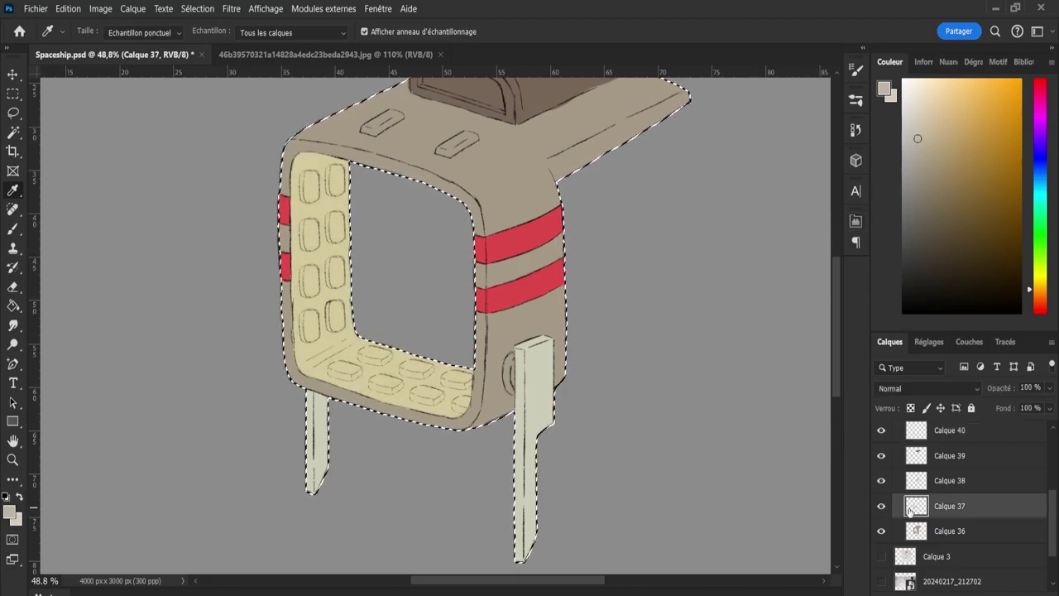
ctrl+click(913, 509)
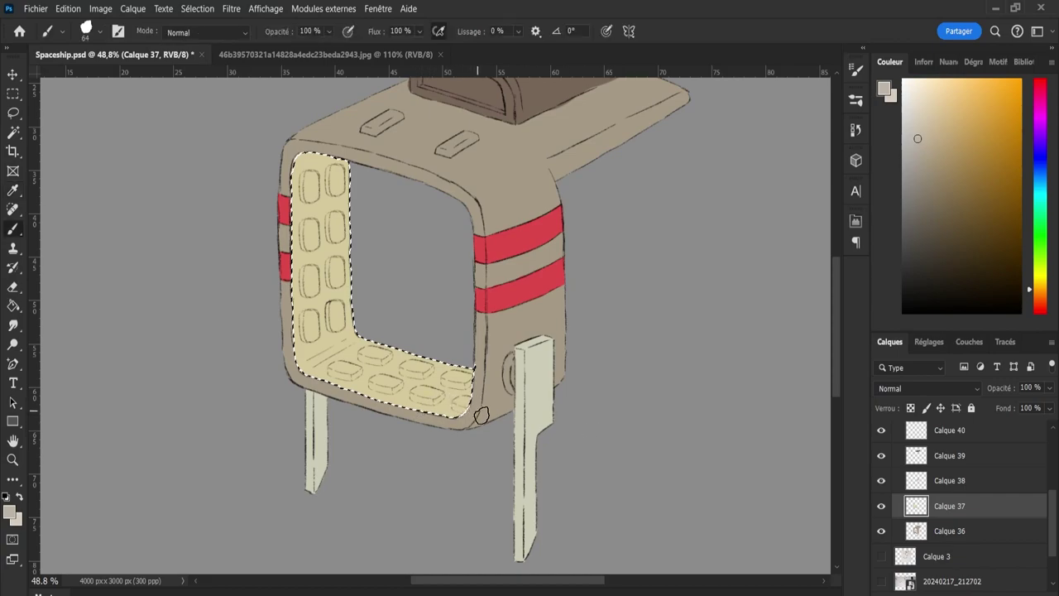
alt+click(461, 393)
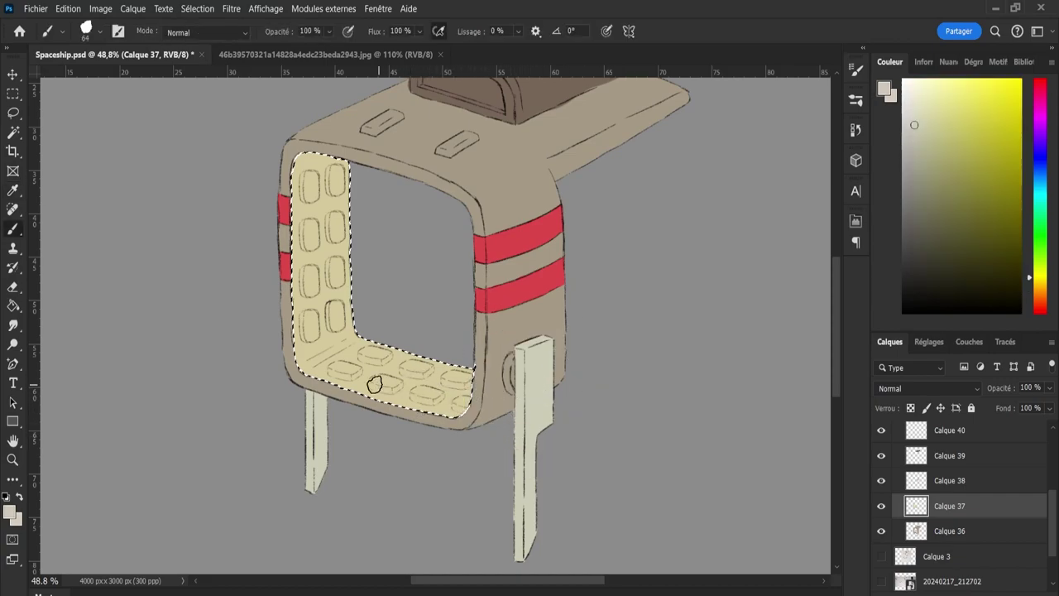
mouse_move(372, 383)
mouse_down()
mouse_move(408, 391)
mouse_move(358, 339)
mouse_move(447, 379)
mouse_move(343, 357)
mouse_up()
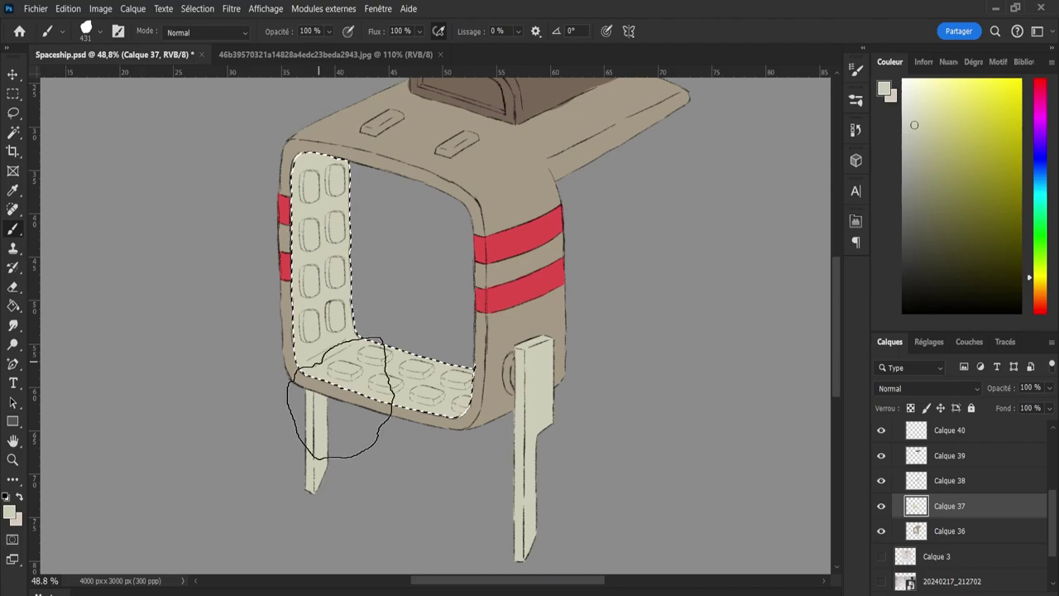
key(l)
key(ctrl+d)
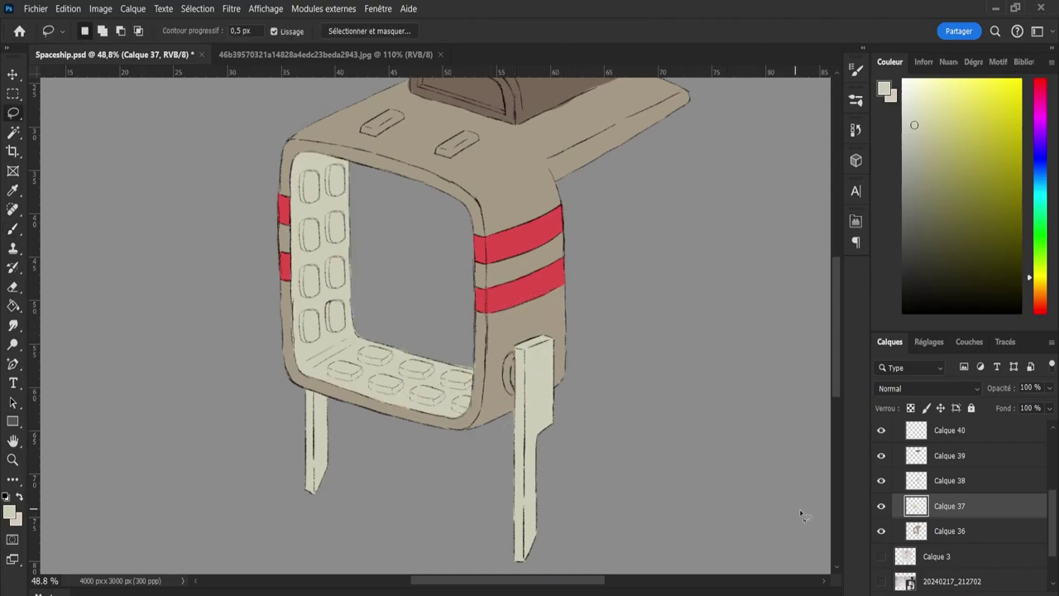
Add a new layer above Calque 37 and mix a darker, warmer beige from the front leg's colour.
key(ctrl+shift+alt+n)
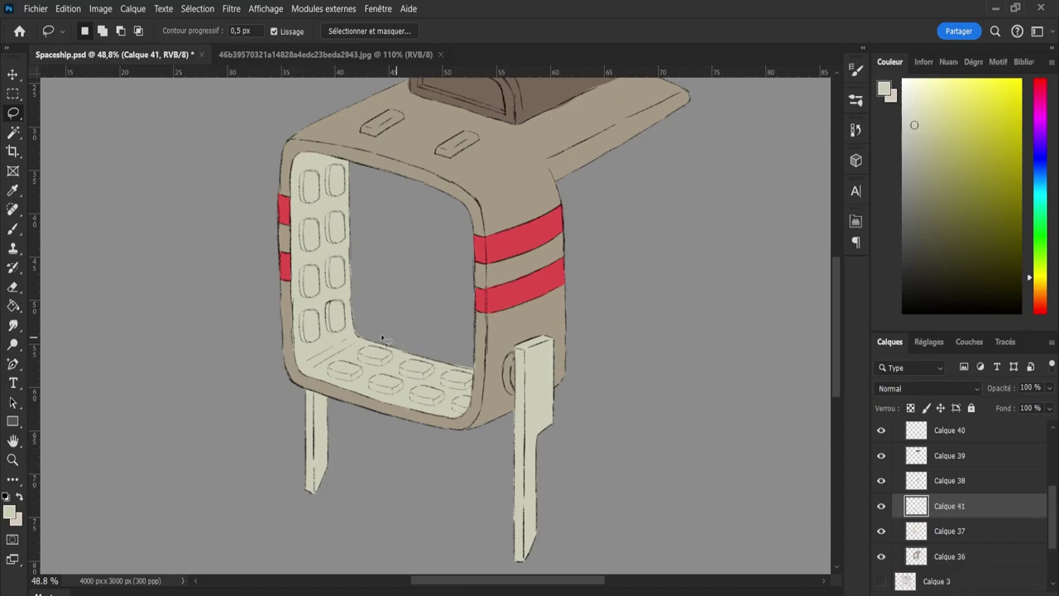
key(i)
click(545, 391)
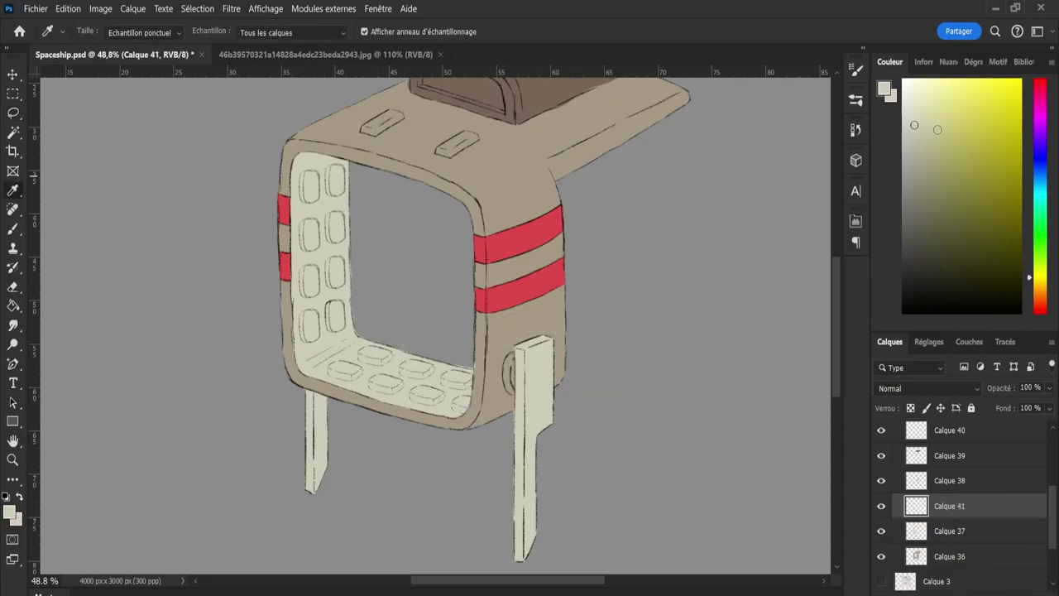
click(918, 148)
drag(926, 152, 923, 147)
drag(1041, 285, 1041, 283)
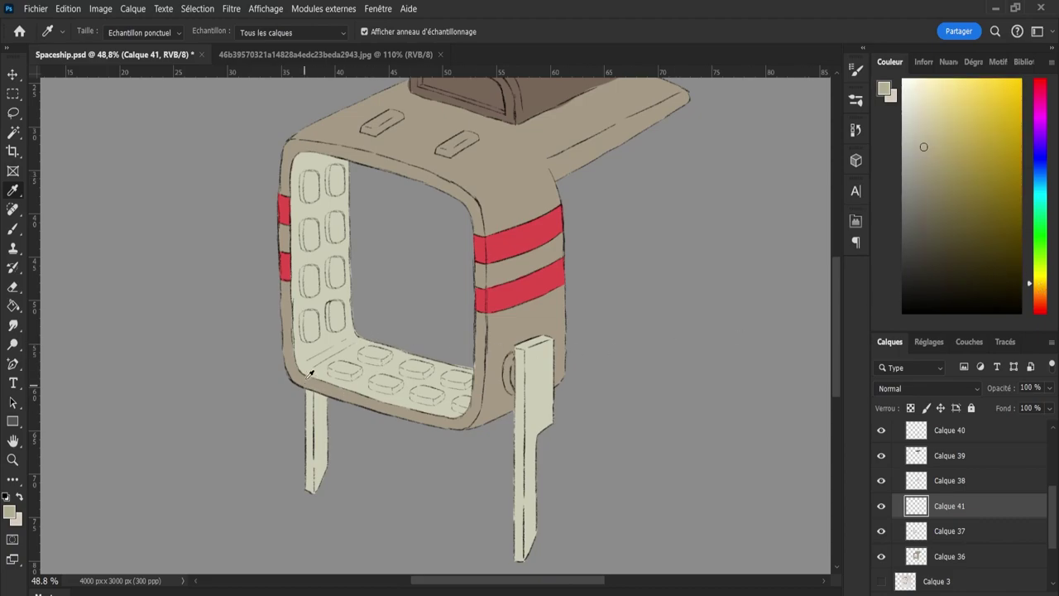
Reduce the brush size to 15, try the darker beige on the first floor pad and undo it.
key(b)
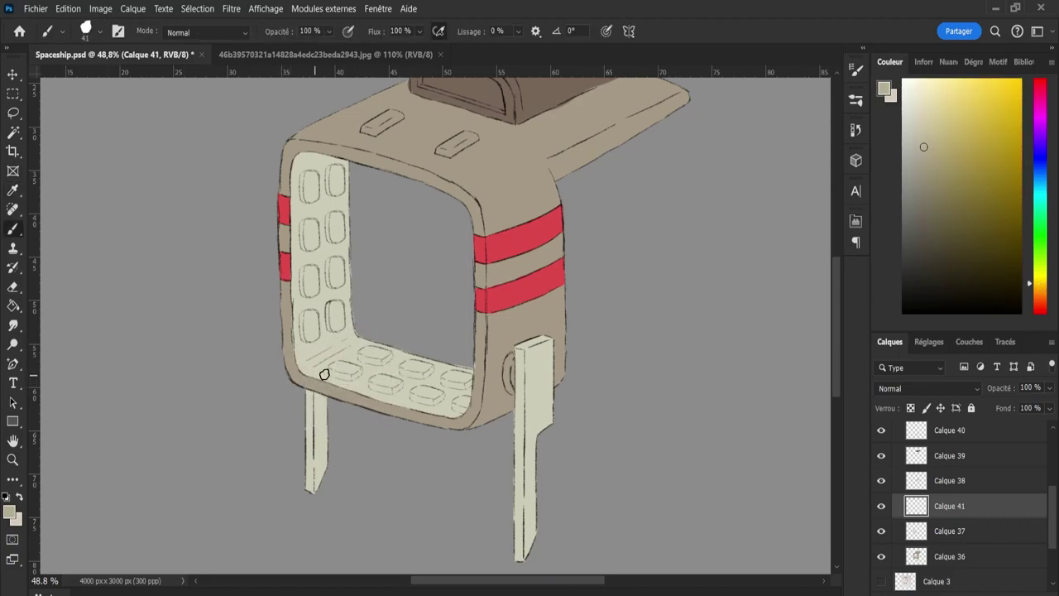
key(bracketleft)
key(bracketleft)
drag(332, 371, 351, 377)
key(ctrl+z)
key(ctrl+z)
Mix a slightly darker, warmer beige from the pale interior colour and paint the floor pads on Calque 41.
key(i)
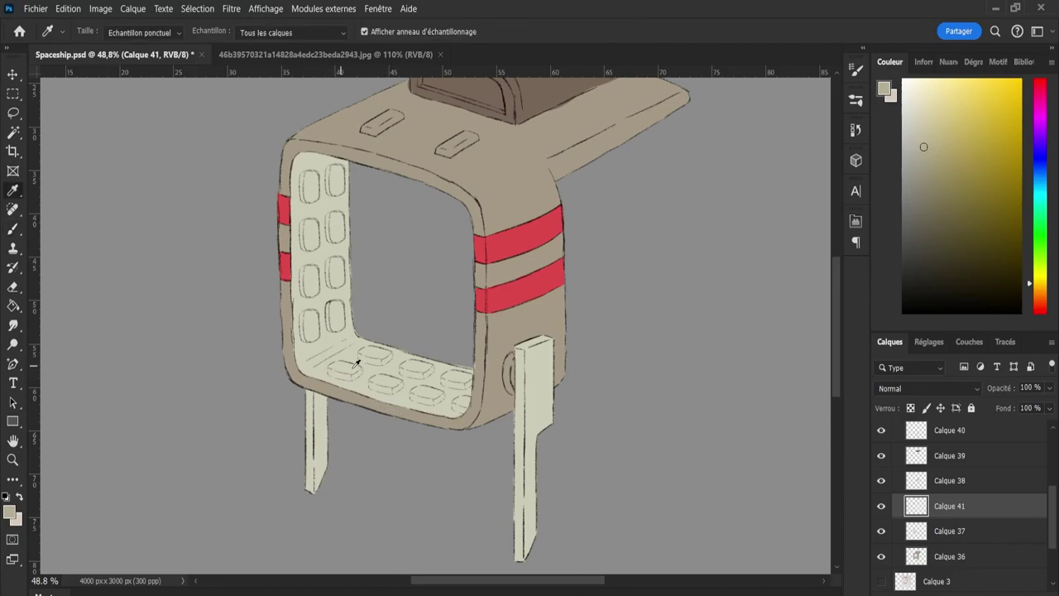
click(348, 366)
click(918, 132)
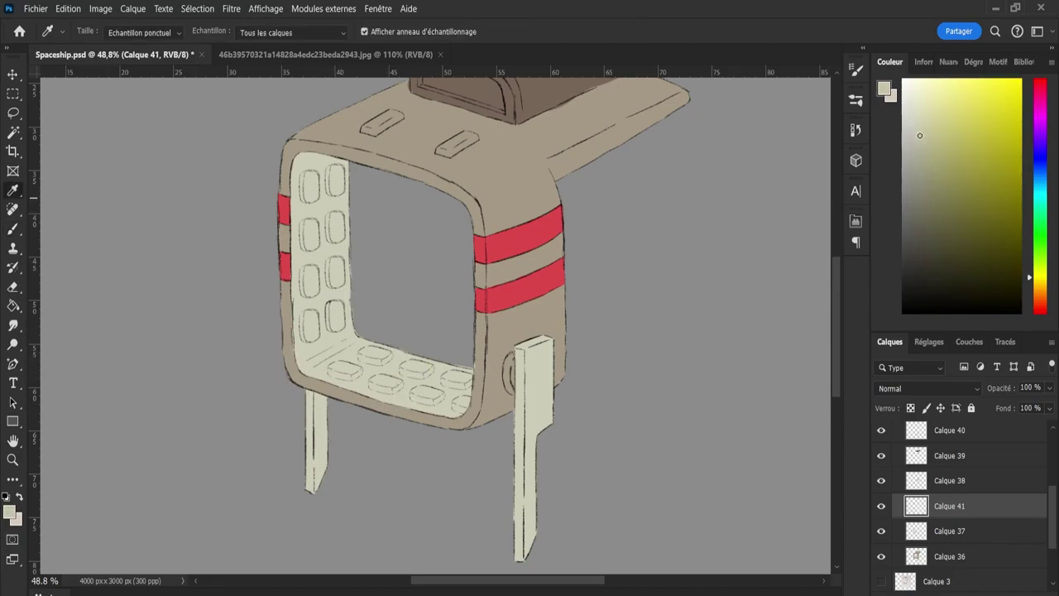
click(1039, 282)
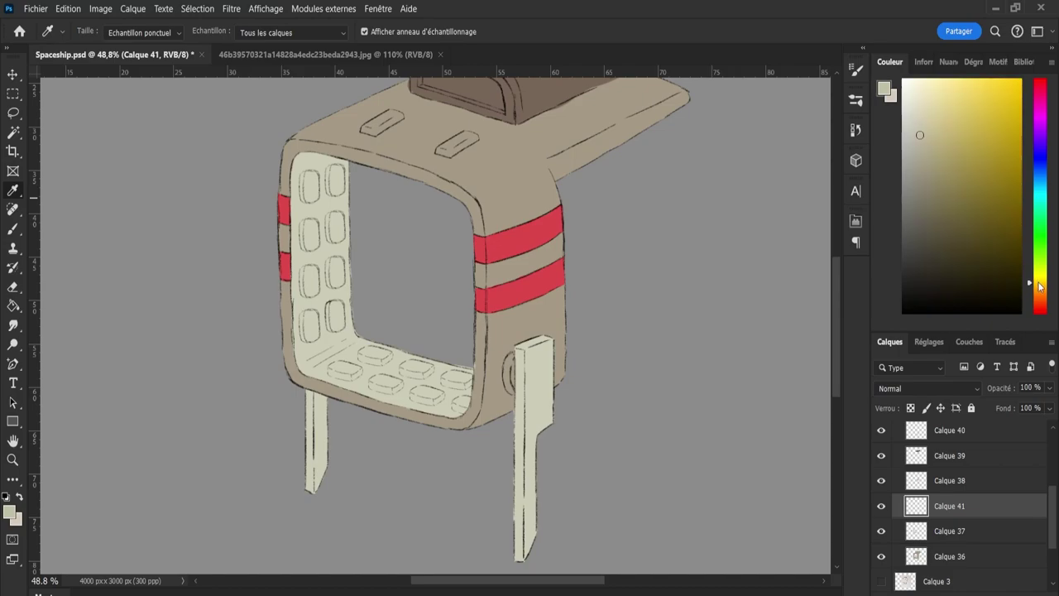
key(b)
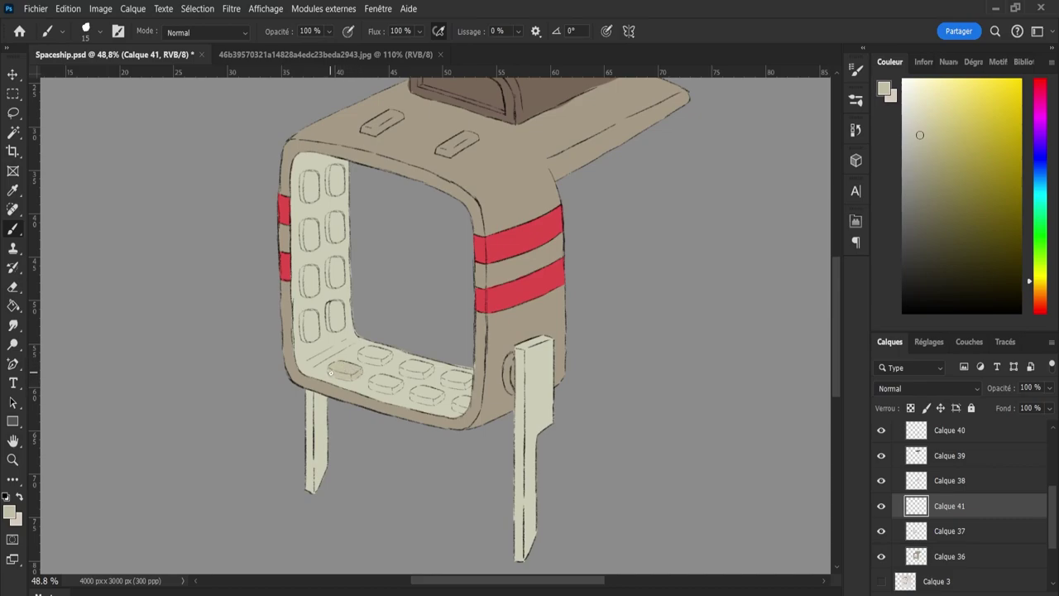
mouse_move(1042, 288)
mouse_down()
mouse_move(1043, 312)
mouse_move(1046, 286)
mouse_up()
drag(333, 371, 361, 369)
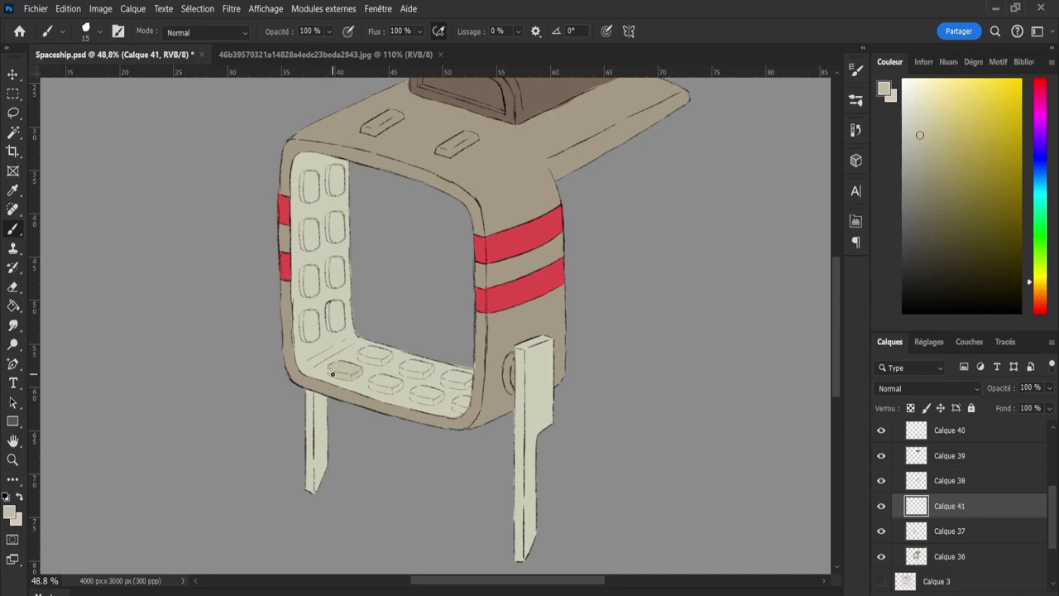
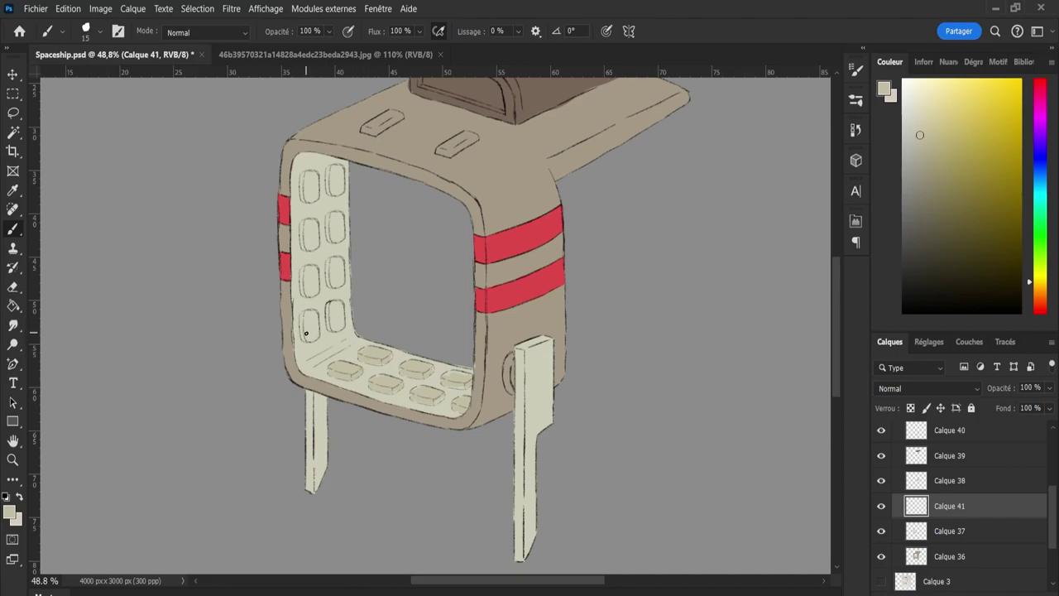
Paint the eight pads on the inner side wall and the round fitting behind the front leg in the same beige.
mouse_move(303, 330)
mouse_down()
mouse_move(315, 316)
mouse_move(315, 329)
mouse_up()
mouse_move(303, 274)
mouse_down()
mouse_move(305, 293)
mouse_move(313, 270)
mouse_move(315, 284)
mouse_up()
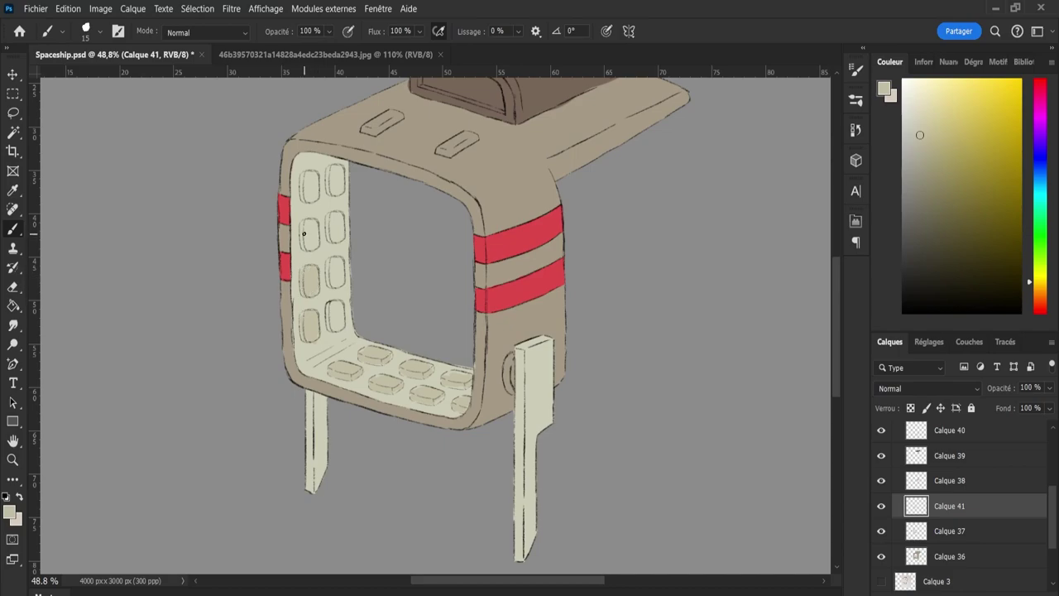
mouse_move(303, 235)
mouse_down()
mouse_move(308, 247)
mouse_move(316, 228)
mouse_up()
mouse_move(303, 175)
mouse_down()
mouse_move(305, 204)
mouse_move(310, 175)
mouse_move(333, 187)
mouse_up()
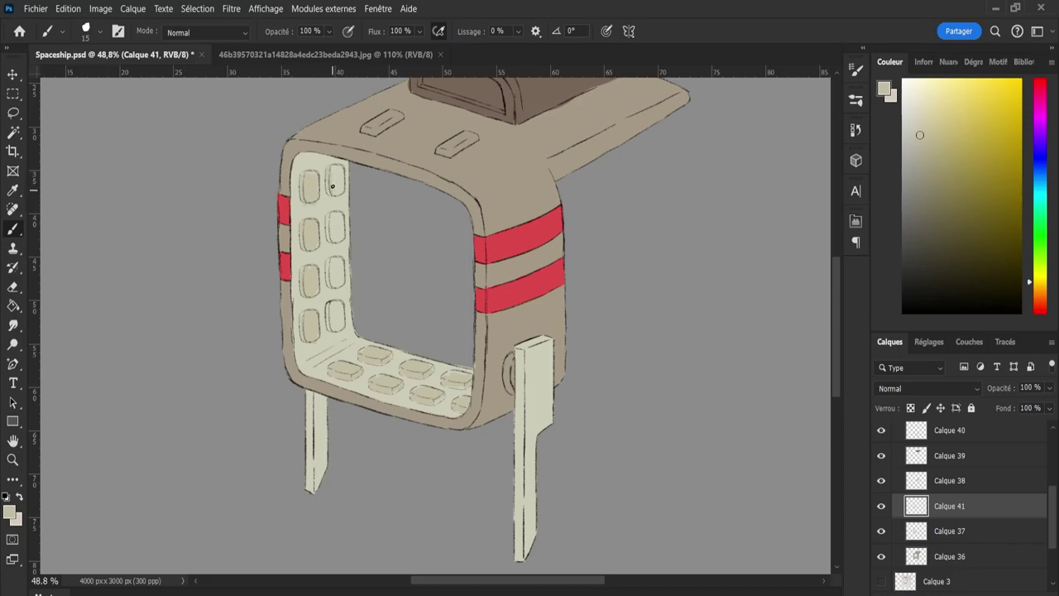
mouse_move(329, 235)
mouse_down()
mouse_move(331, 215)
mouse_move(341, 221)
mouse_up()
drag(329, 270, 336, 263)
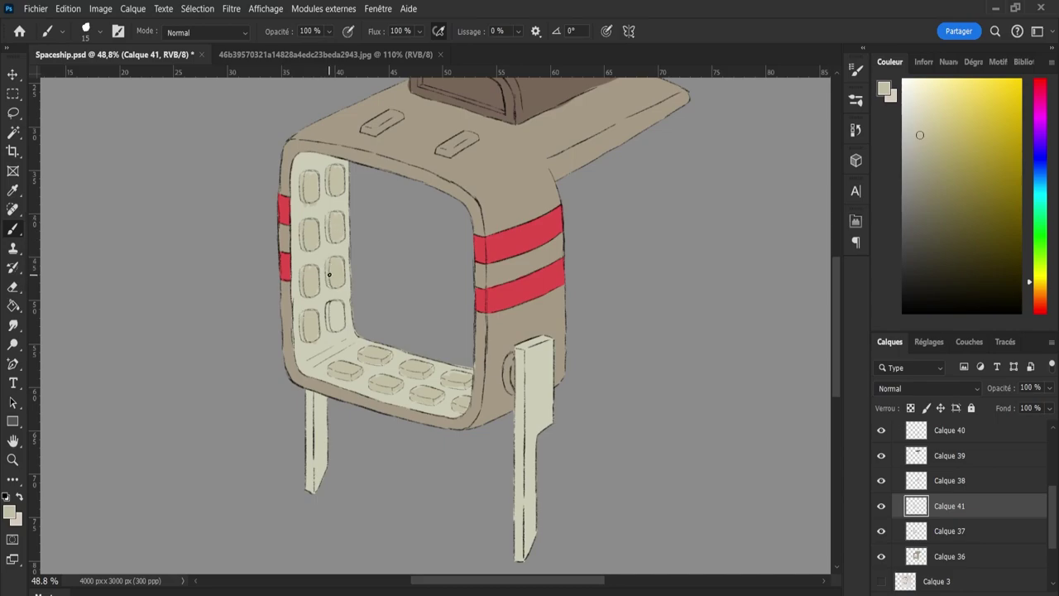
drag(329, 307, 338, 303)
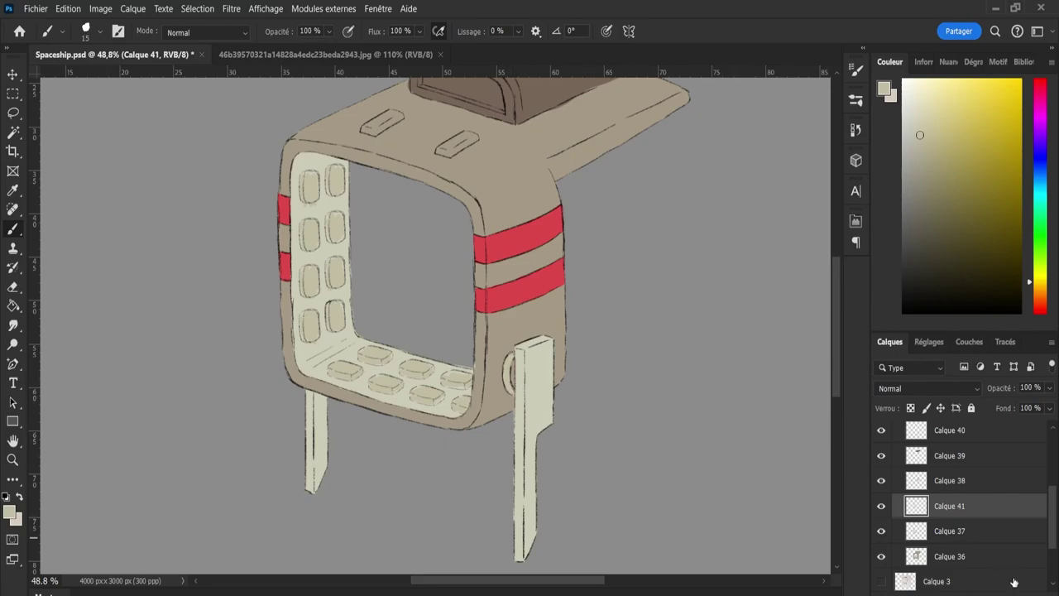
Add a new layer above Calque 41 and mix a darker brown from the hull's colour.
key(ctrl+shift+alt+n)
key(i)
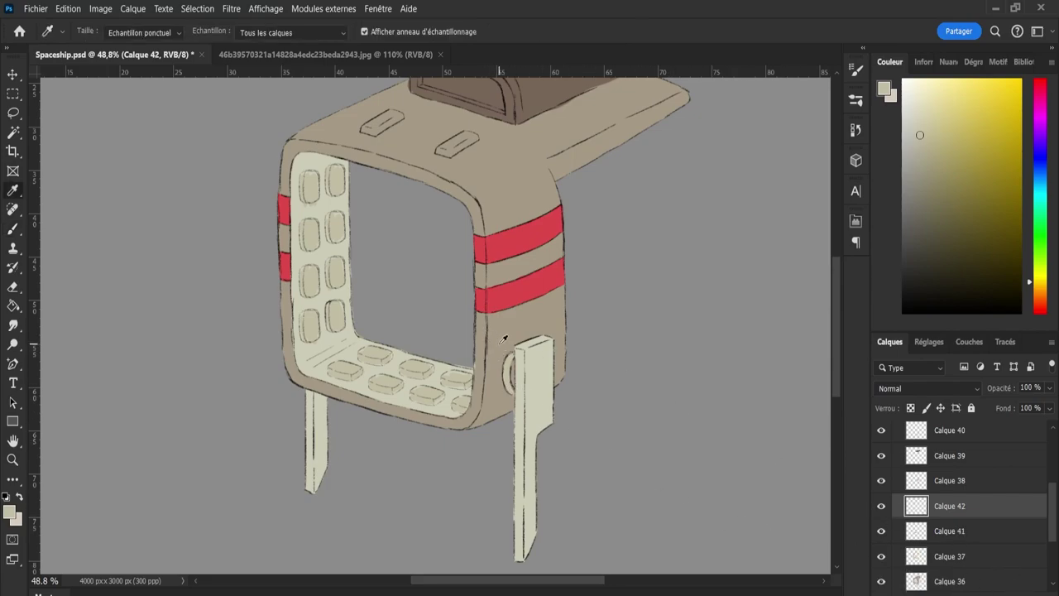
click(507, 341)
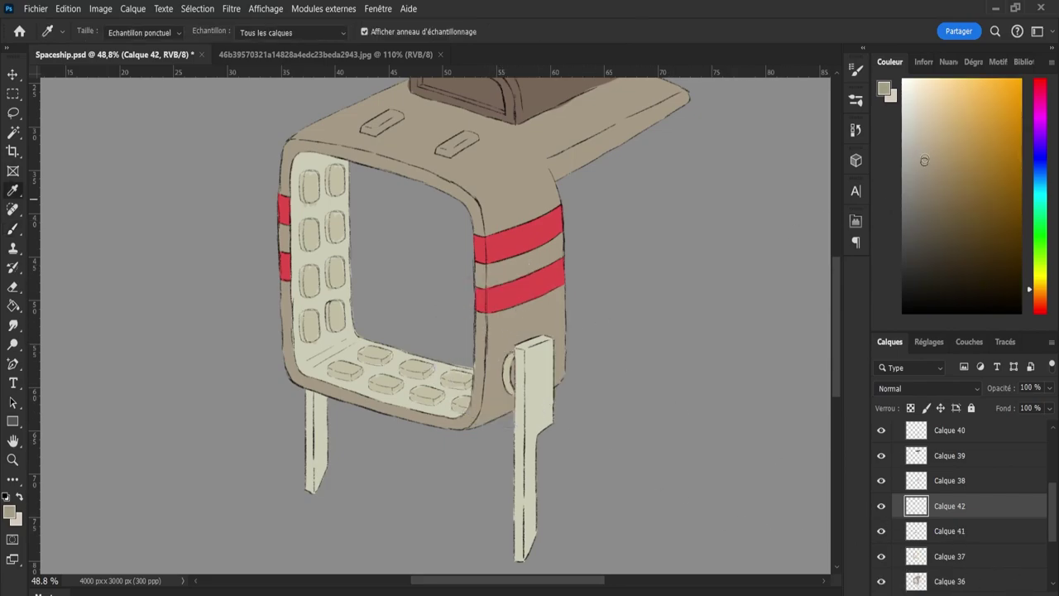
click(934, 189)
key(b)
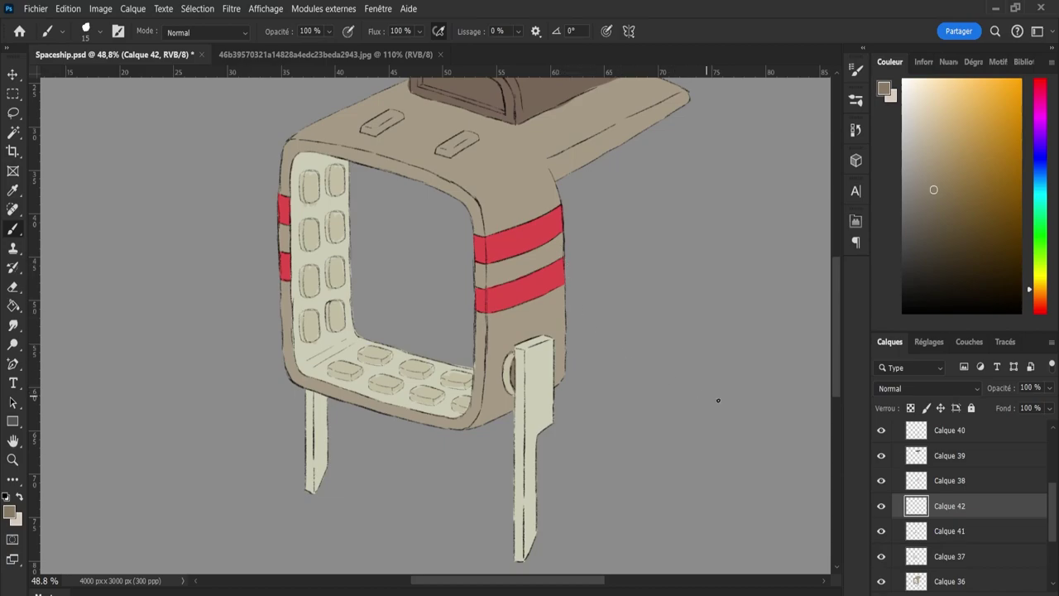
Sample the front leg's pale colour and add a new layer directly above Calque 41.
click(943, 534)
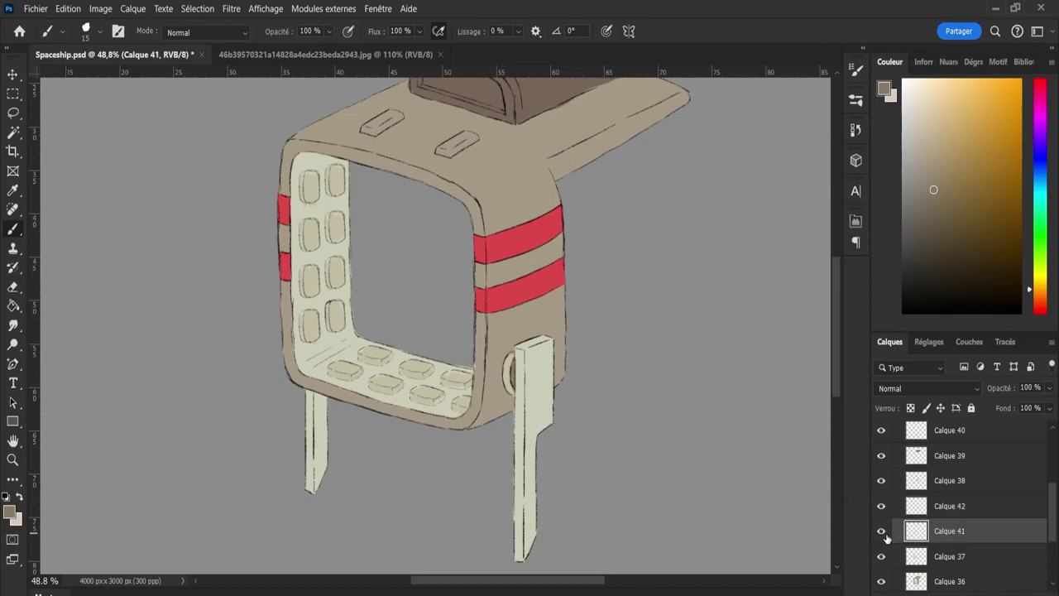
click(882, 532)
click(881, 532)
key(i)
click(542, 372)
click(945, 464)
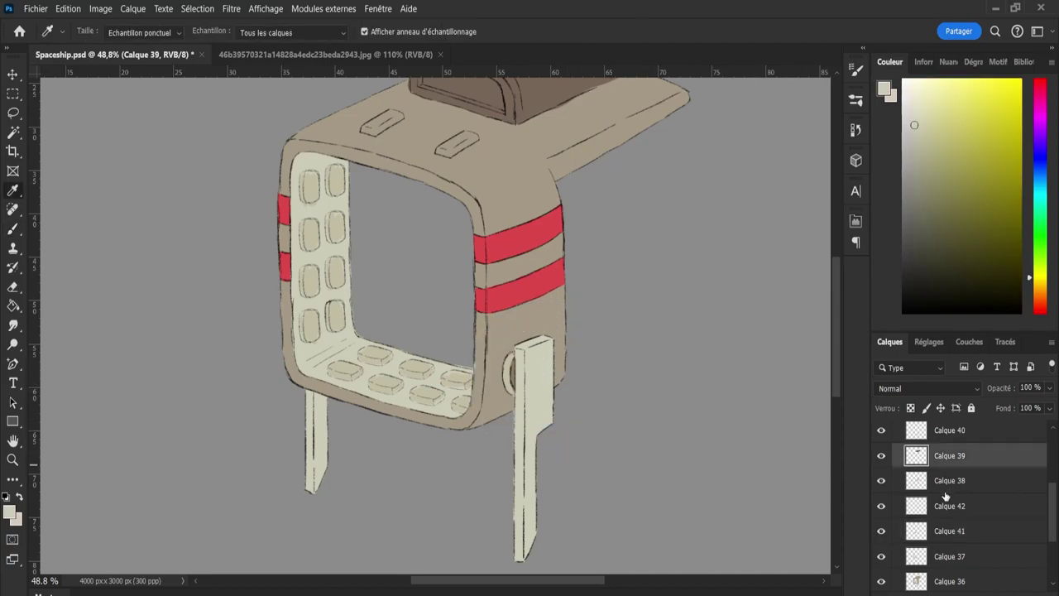
click(937, 530)
click(1018, 593)
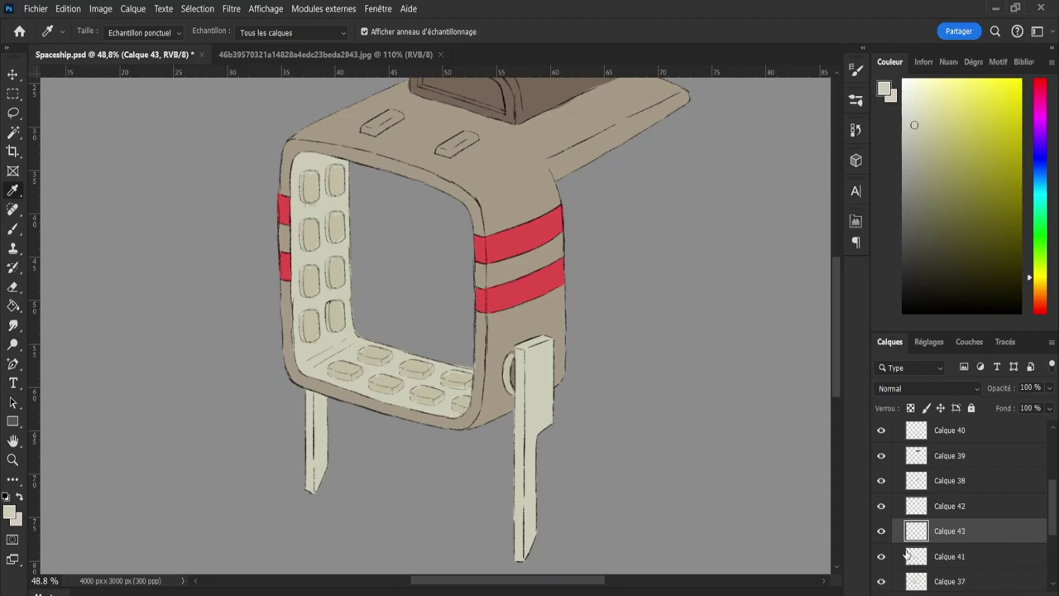
Paint the two small raised fittings on top of the hull with the pale leg colour.
key(b)
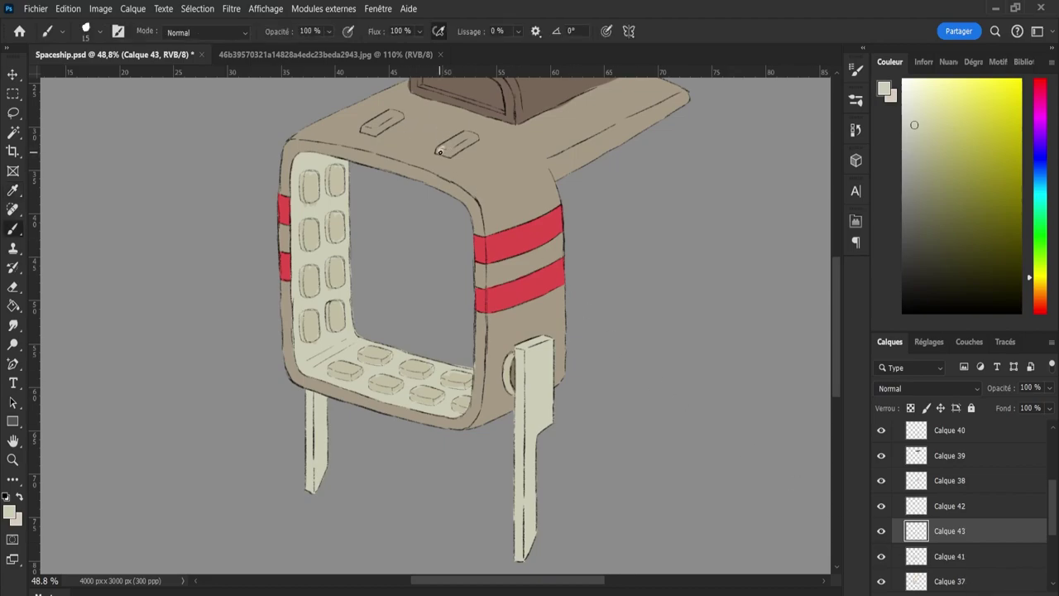
mouse_move(440, 151)
mouse_down()
mouse_move(475, 136)
mouse_move(451, 148)
mouse_up()
mouse_move(370, 126)
mouse_down()
mouse_move(389, 124)
mouse_move(391, 112)
mouse_up()
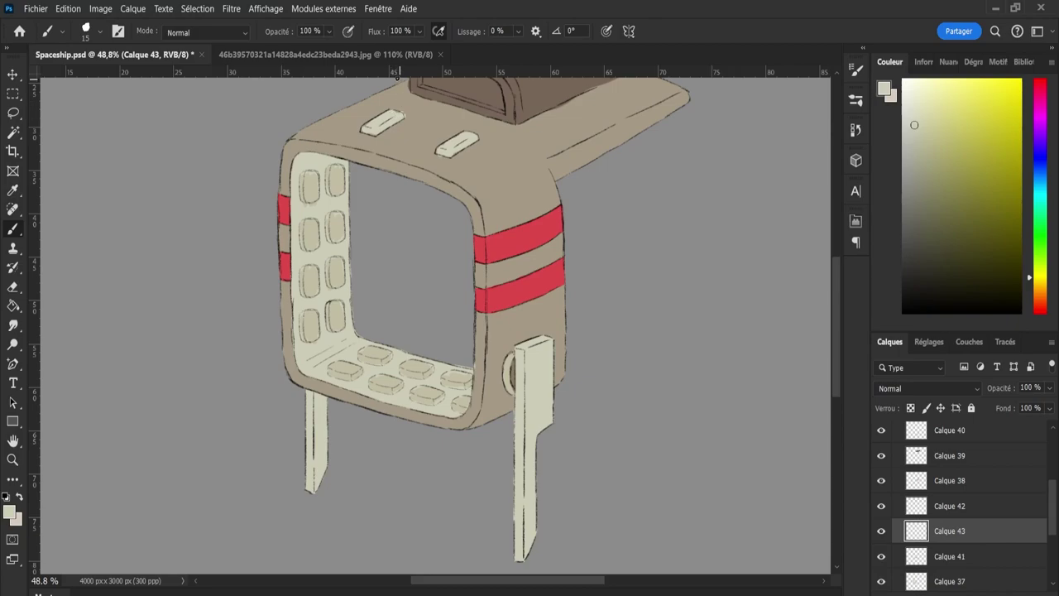
Collapse Groupe 1 and set the Teinte/Saturation 1 adjustment to hue +166, saturation -36 and lightness -7.
key(z)
drag(464, 200, 436, 211)
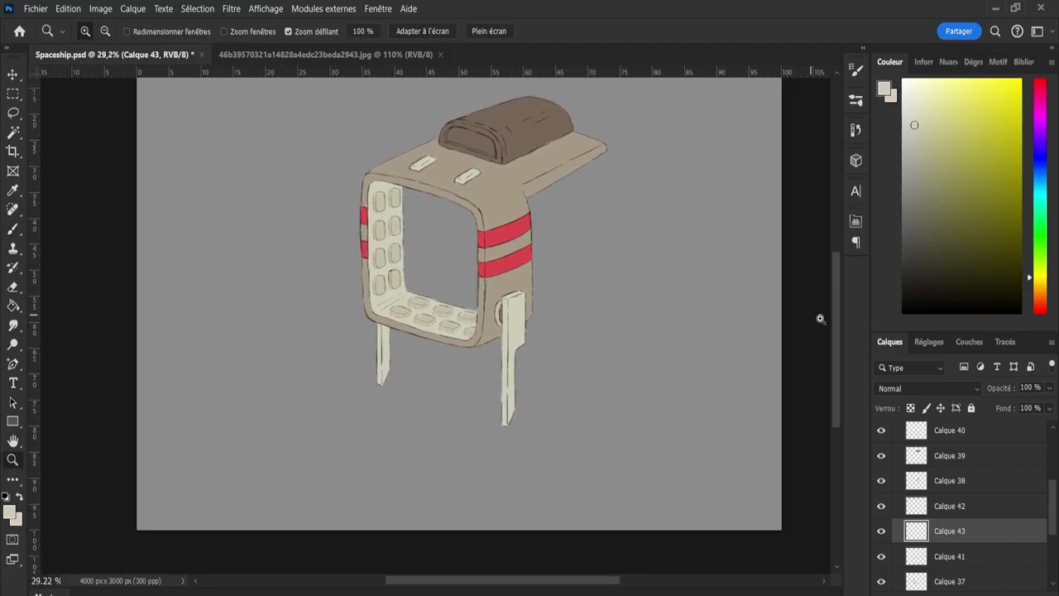
scroll(910, 521, up, 3)
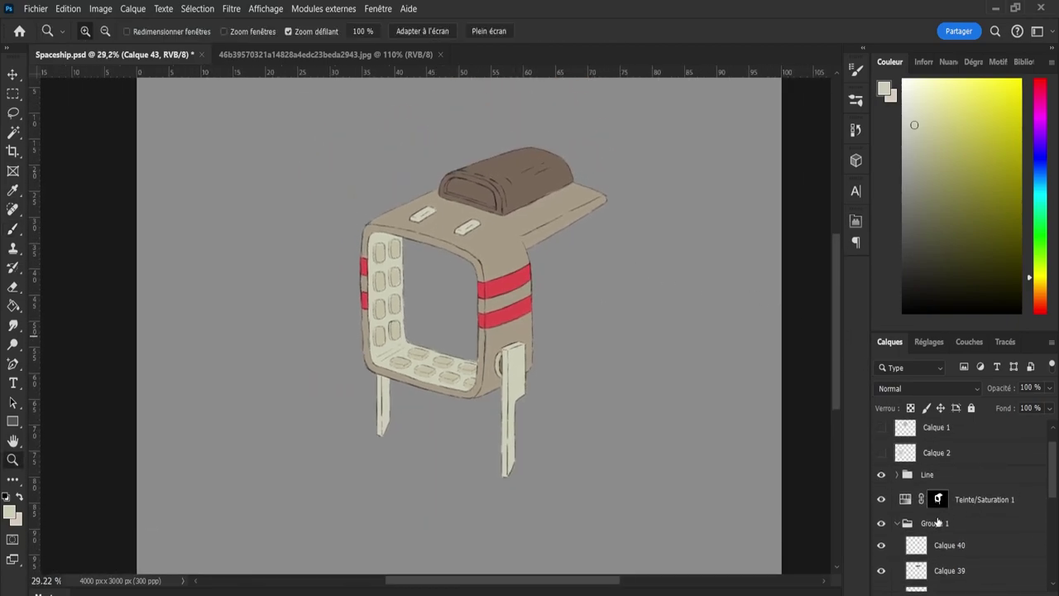
click(900, 525)
click(905, 501)
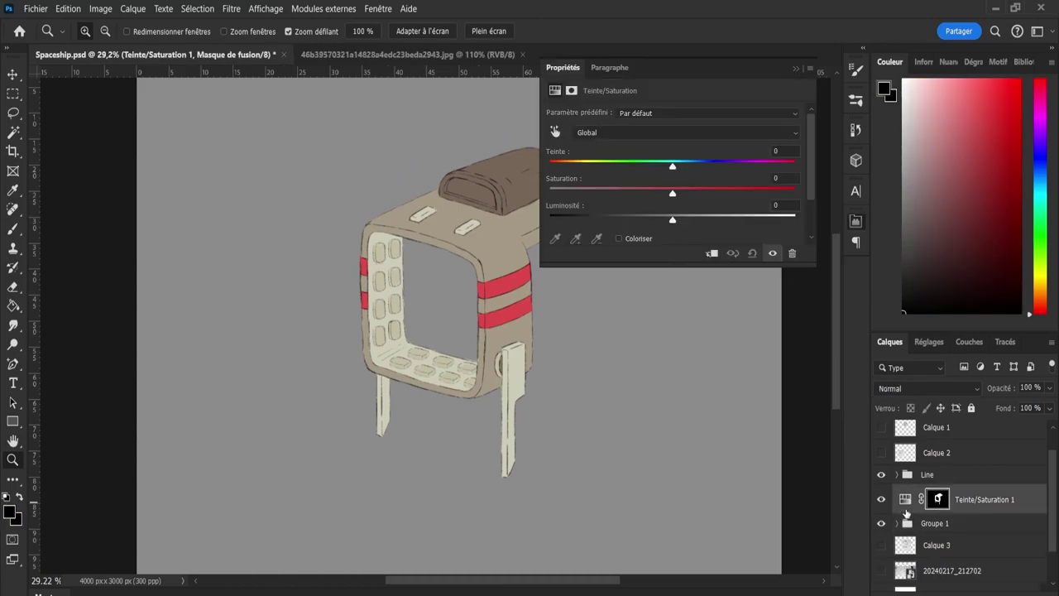
drag(520, 589, 530, 587)
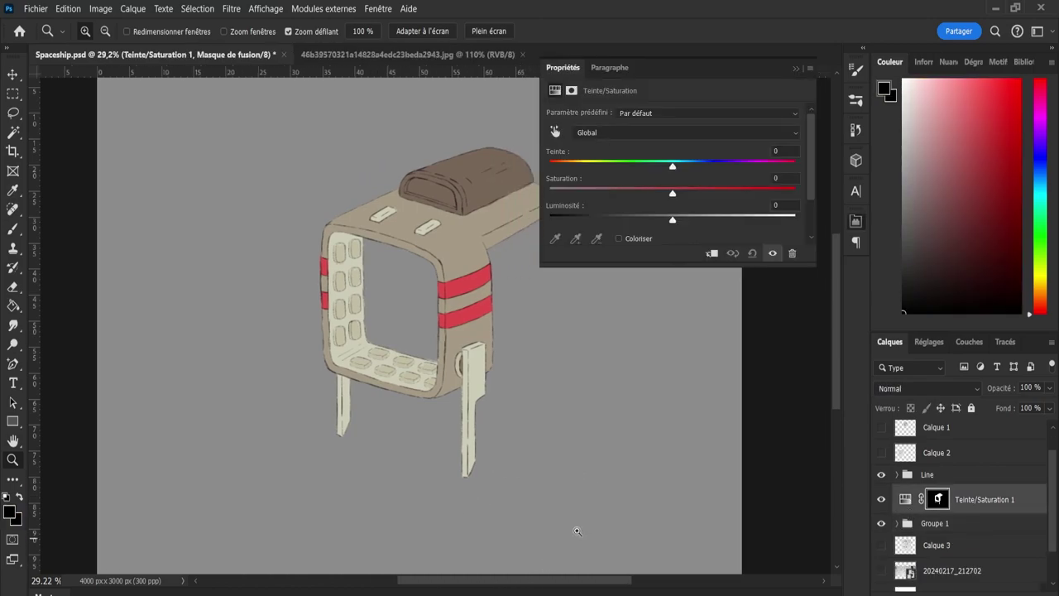
drag(672, 167, 577, 179)
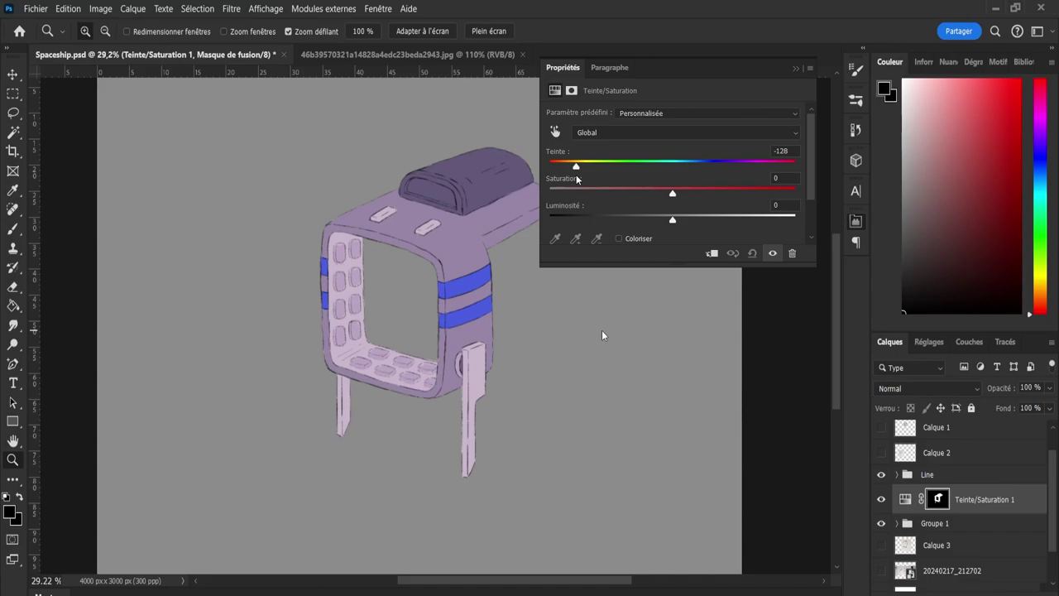
drag(576, 175, 540, 184)
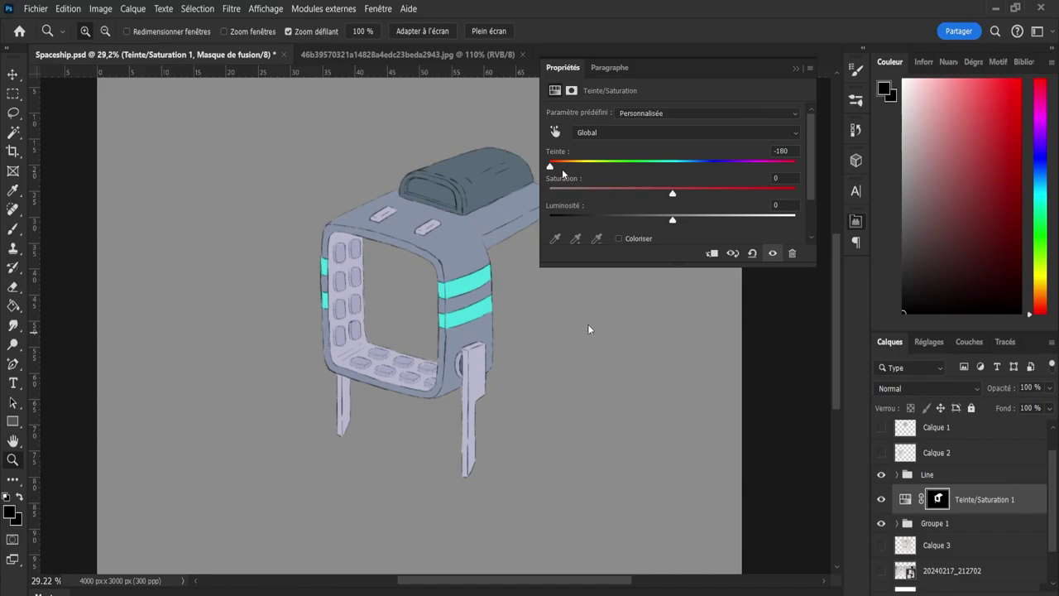
mouse_move(792, 162)
mouse_down()
mouse_move(805, 160)
mouse_move(562, 164)
mouse_move(807, 167)
mouse_move(789, 166)
mouse_up()
mouse_move(672, 193)
mouse_down()
mouse_move(569, 195)
mouse_move(666, 197)
mouse_move(630, 196)
mouse_move(683, 219)
mouse_move(666, 220)
mouse_up()
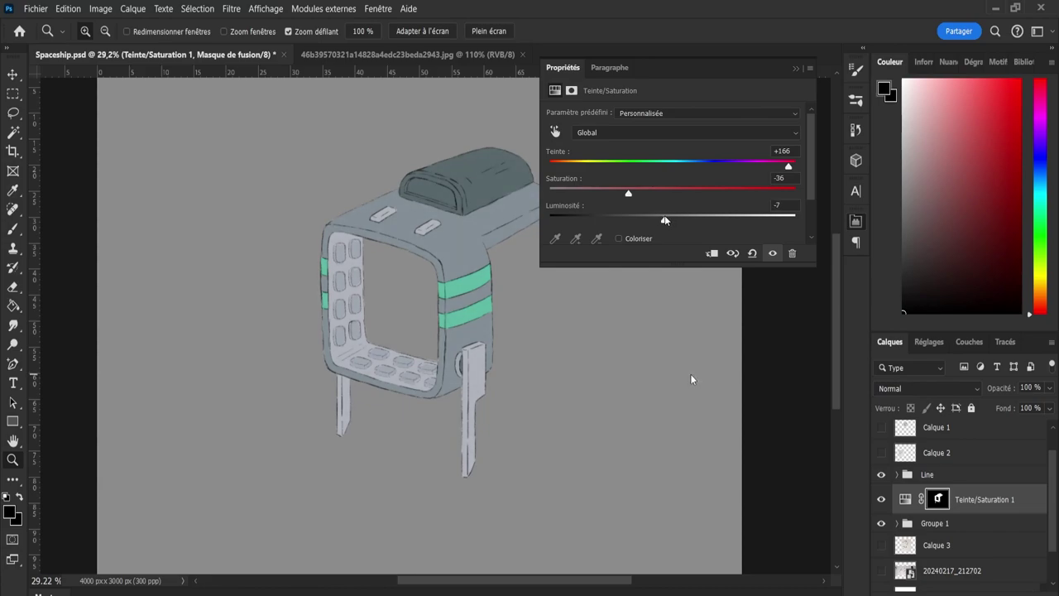
click(797, 70)
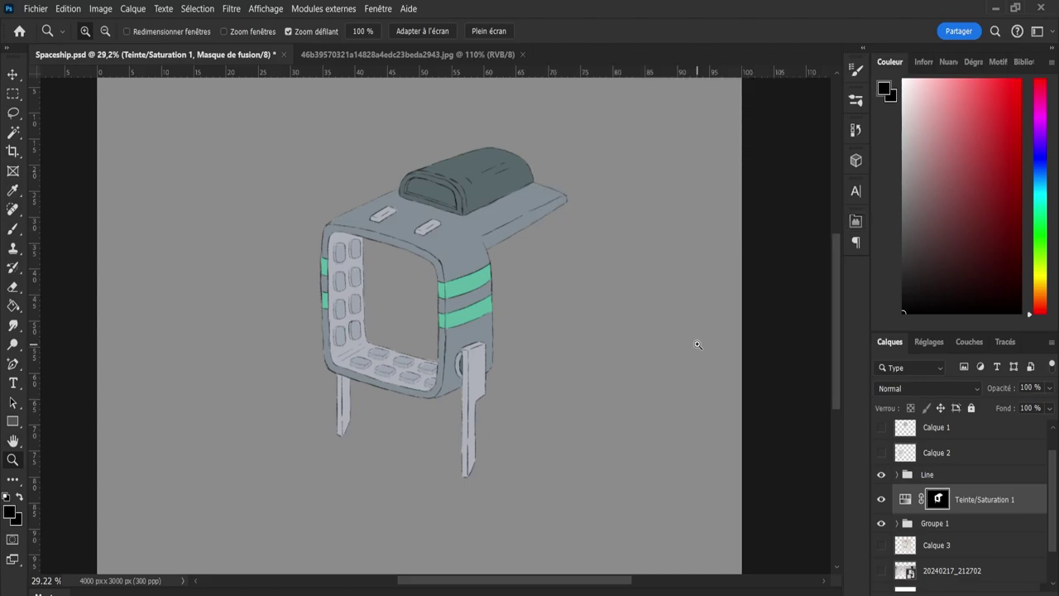
Expand Groupe 1 and compare the ship's colours with and without the Teinte/Saturation 1 adjustment.
click(927, 549)
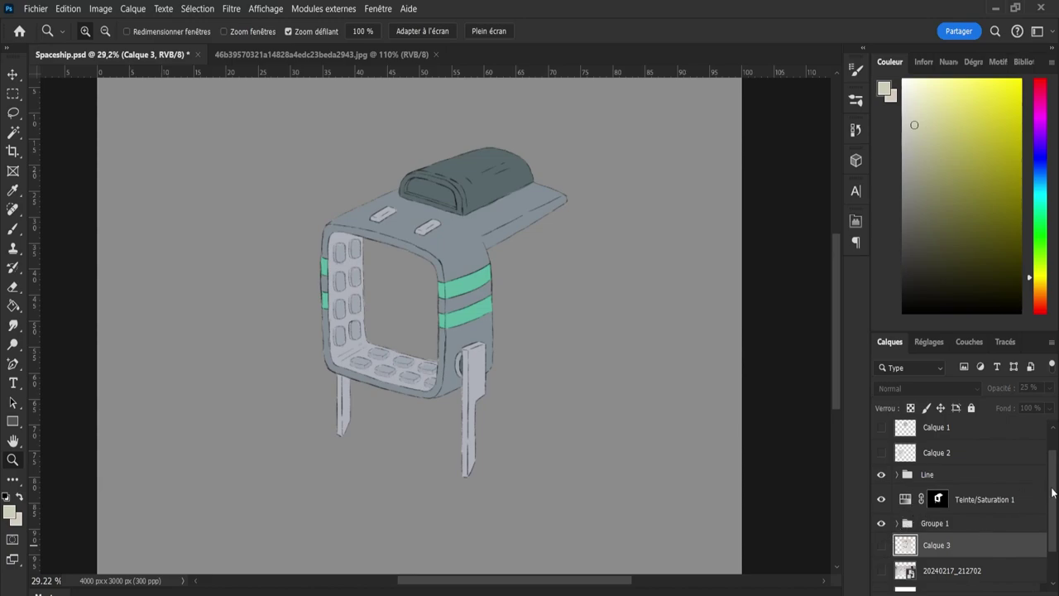
scroll(1053, 492, down, 2)
click(898, 480)
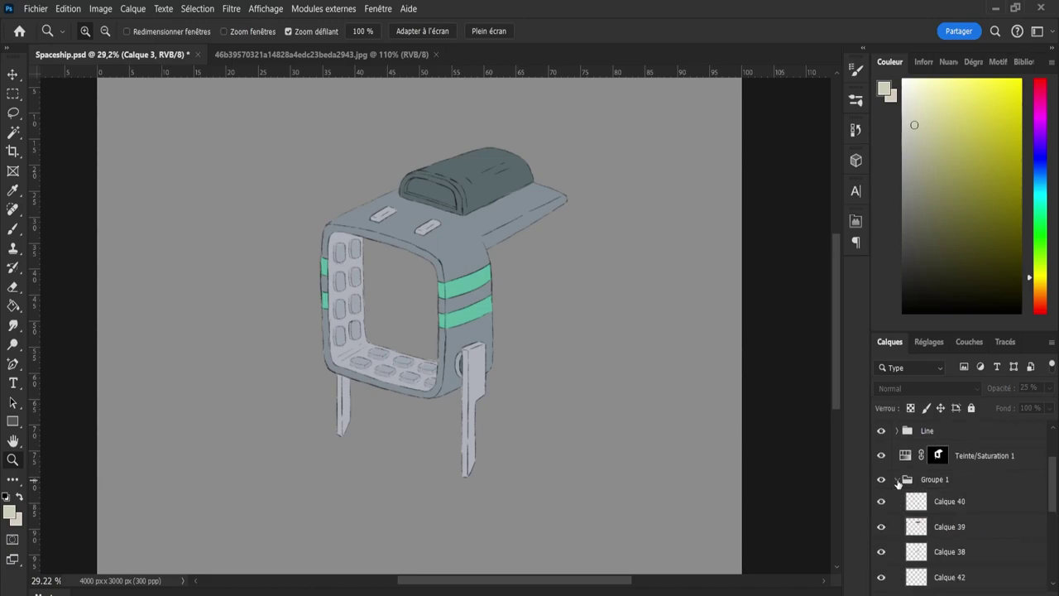
click(960, 468)
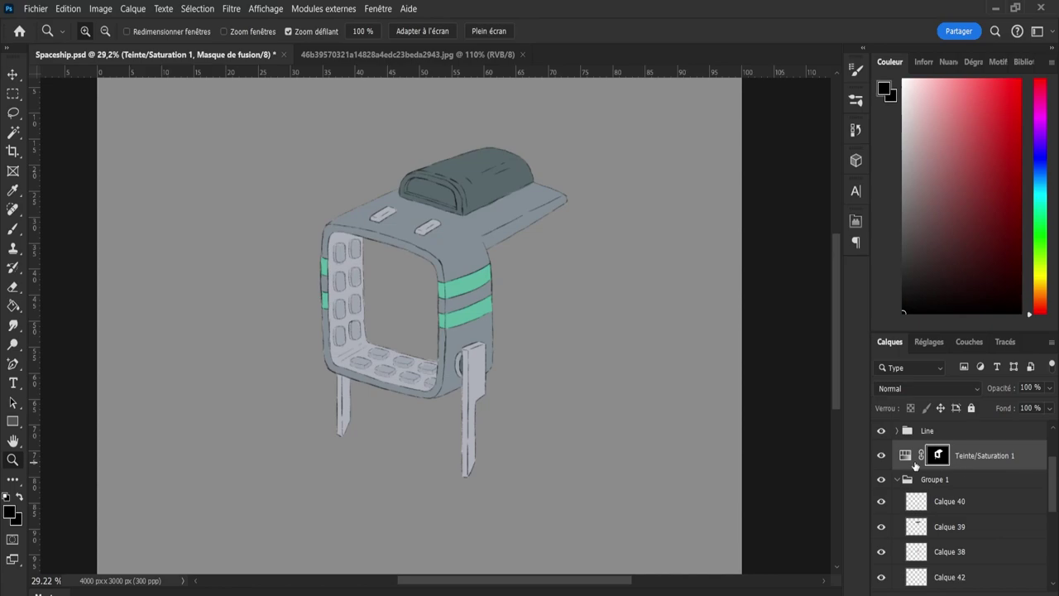
click(882, 461)
click(882, 461)
click(883, 462)
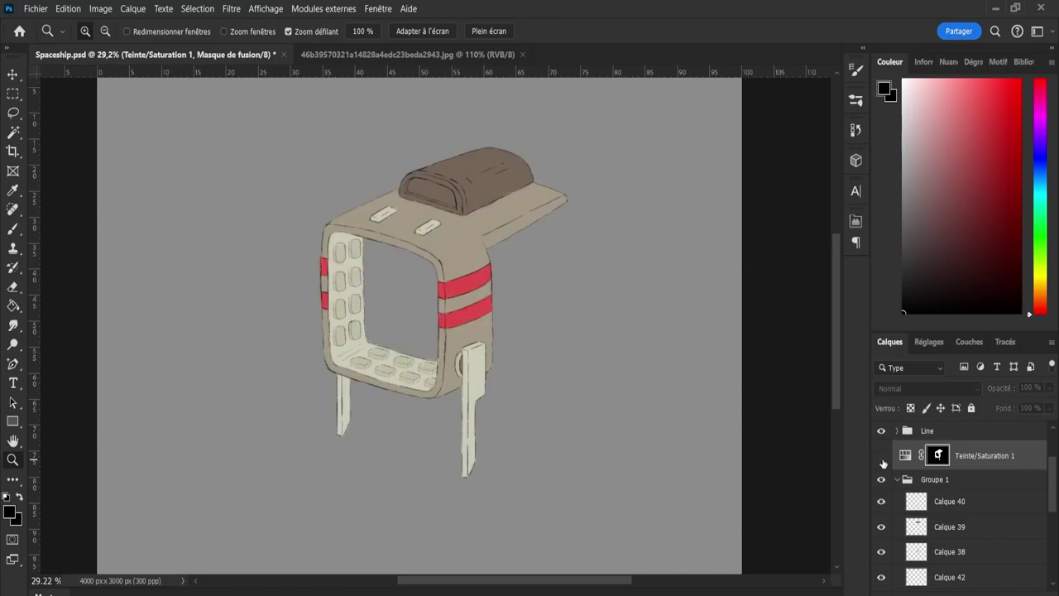
click(882, 455)
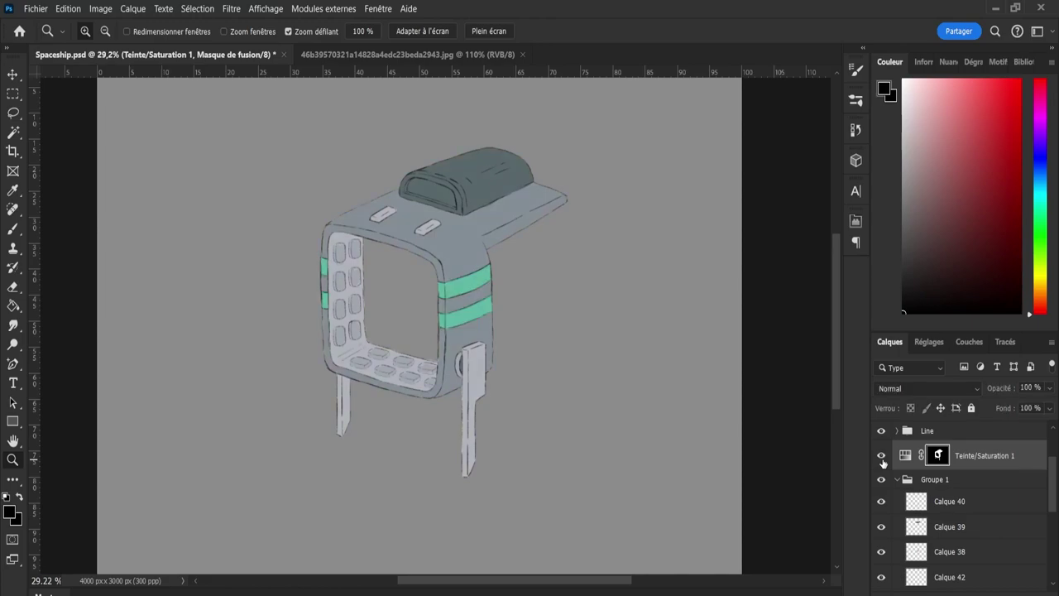
click(882, 457)
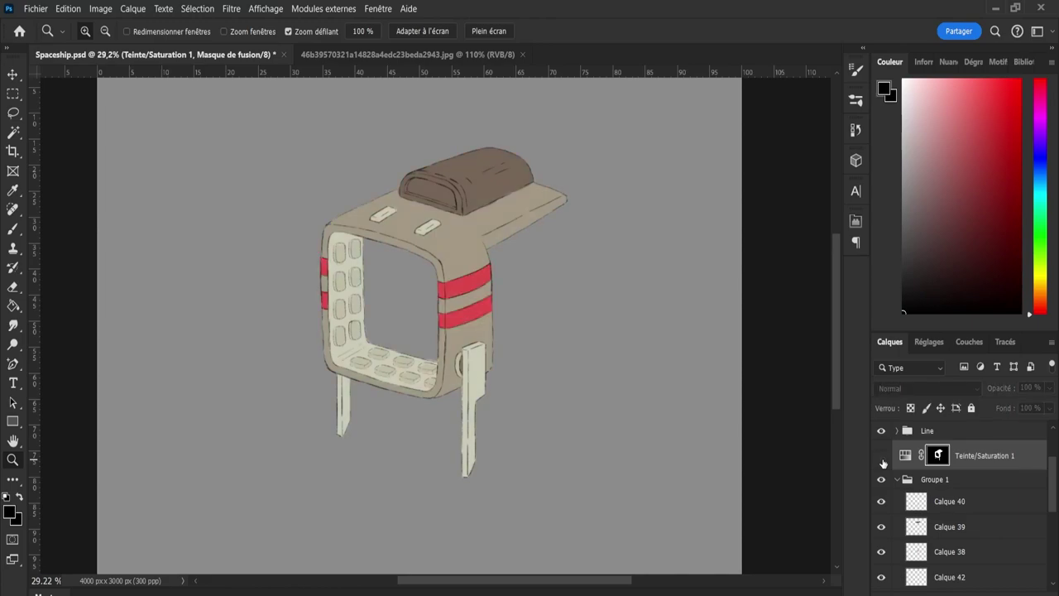
click(882, 456)
Identify the stripe layer by toggling layers in Groupe 1, and move Calque 38 out of the group above Teinte/Saturation 1.
click(882, 501)
click(881, 502)
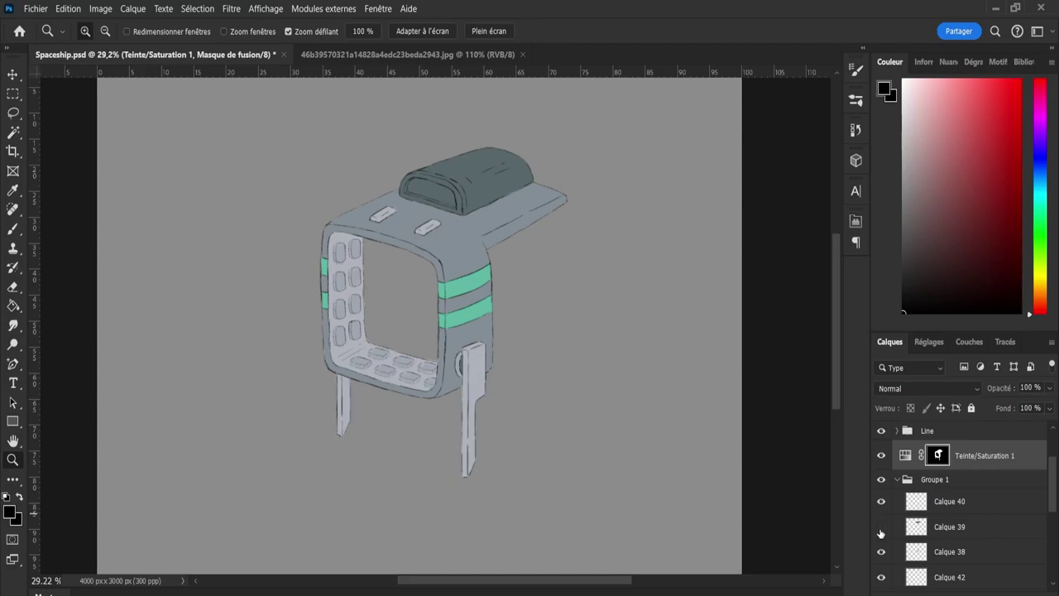
click(881, 528)
click(882, 527)
click(882, 551)
click(881, 552)
drag(912, 561, 930, 451)
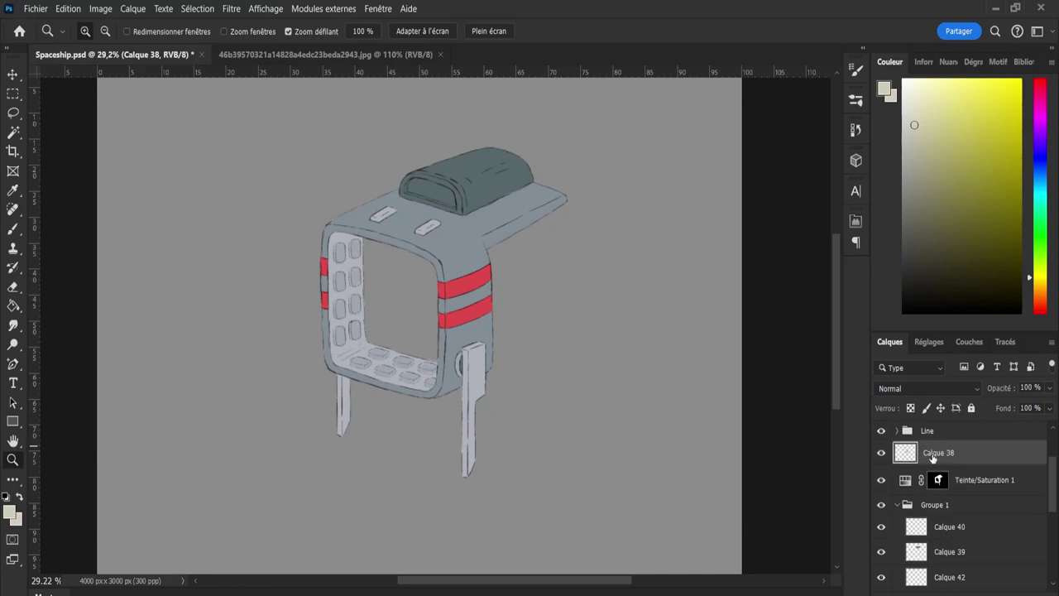
scroll(1052, 481, down, 2)
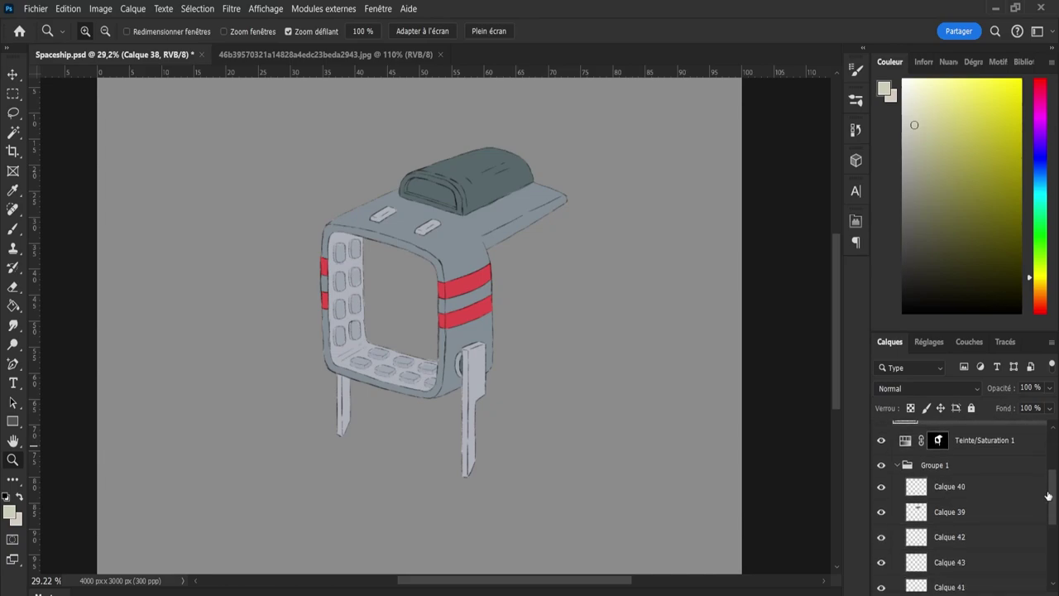
scroll(1049, 488, up, 3)
Add a new layer, try orange strokes on the top housing and stripes, undo them and move the layer above Calque 38.
key(i)
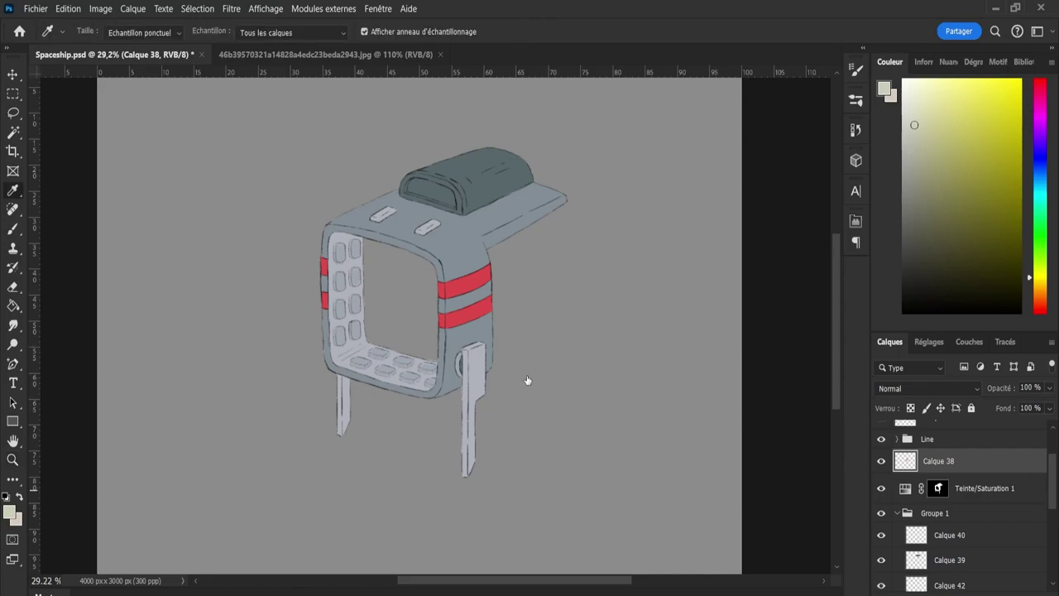
drag(465, 189, 450, 199)
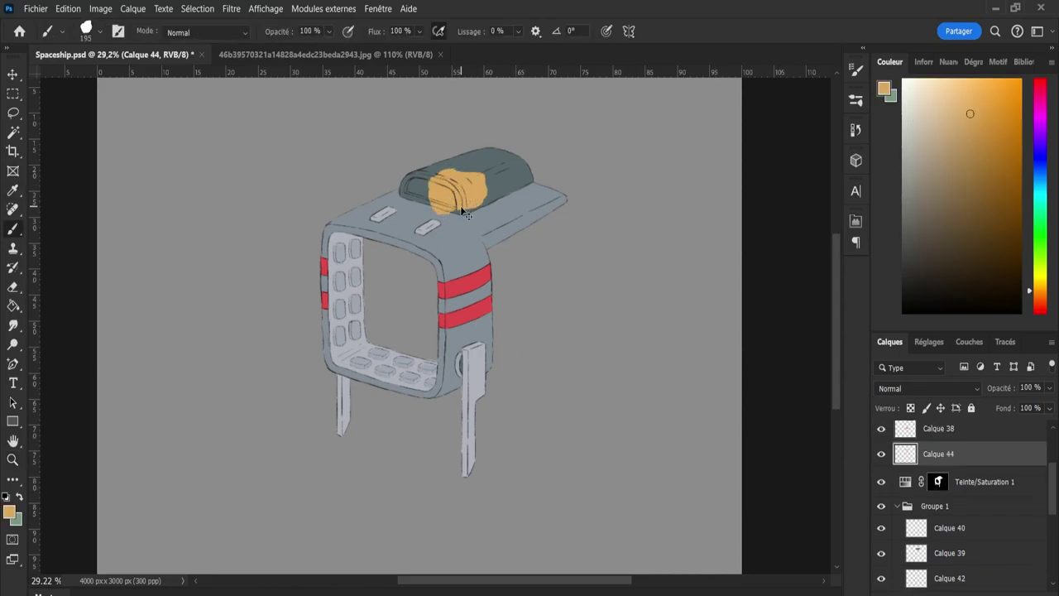
key(ctrl+z)
drag(456, 302, 505, 265)
key(ctrl+z)
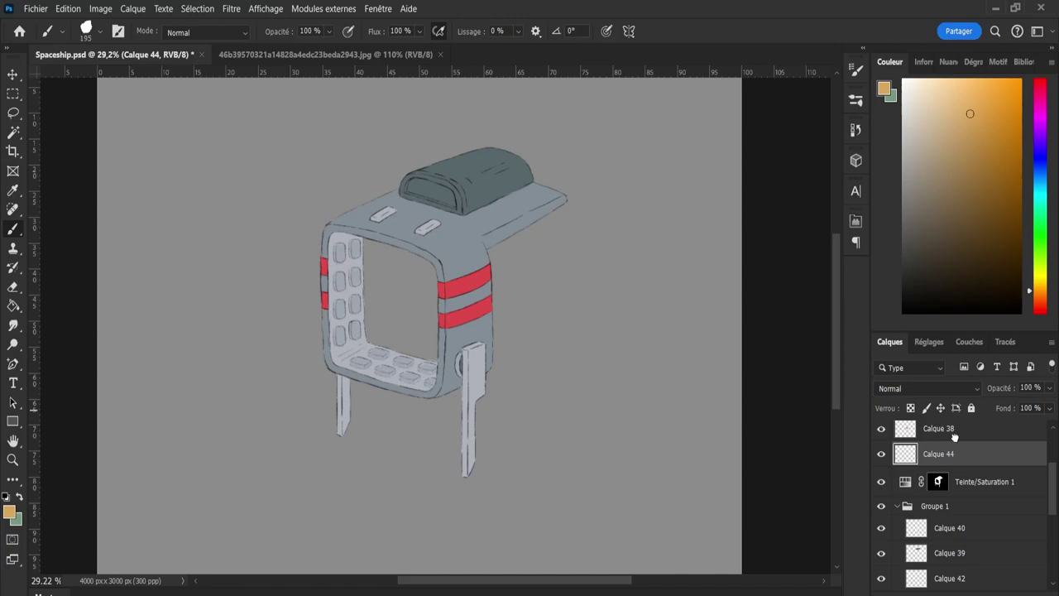
mouse_move(954, 437)
mouse_down()
mouse_move(952, 420)
mouse_move(961, 443)
mouse_up()
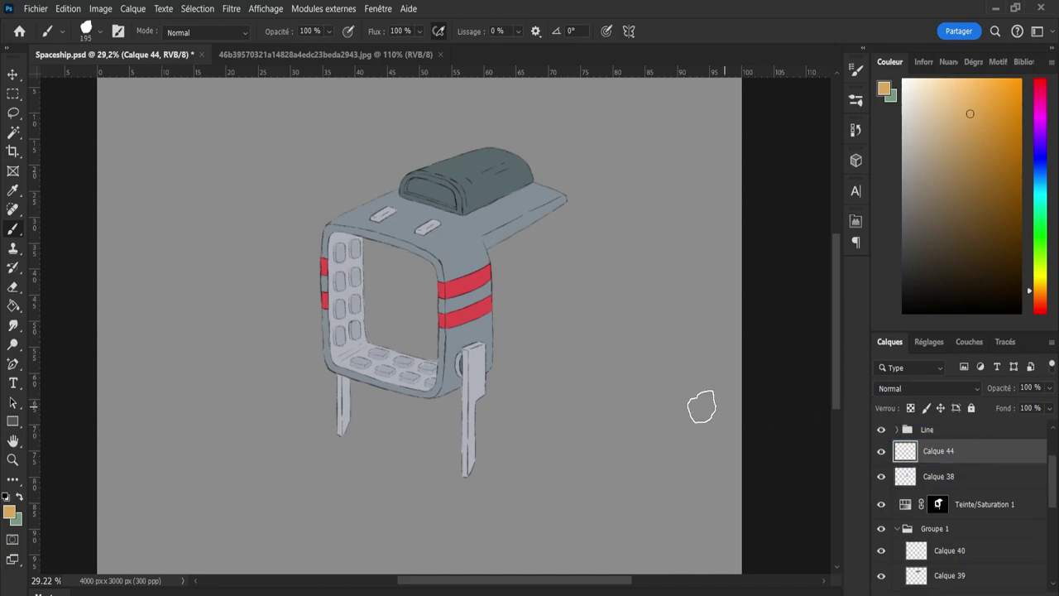
Try orange over the hull's side stripes on Calque 44 and undo the strokes.
mouse_move(449, 295)
mouse_down()
mouse_move(492, 288)
mouse_move(487, 270)
mouse_up()
key(ctrl+z)
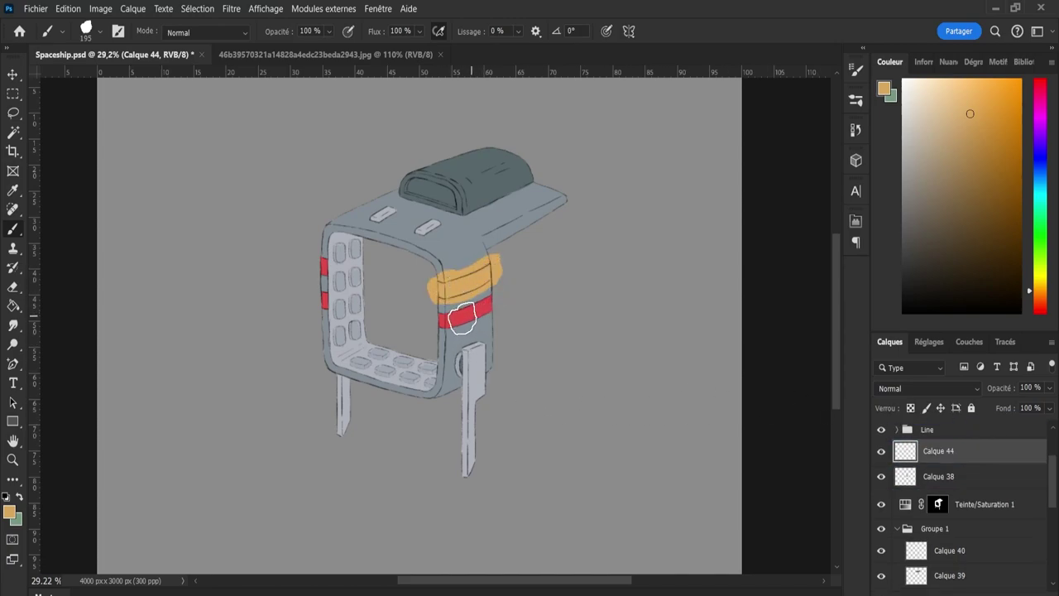
drag(462, 318, 490, 308)
drag(325, 263, 322, 318)
key(ctrl+z)
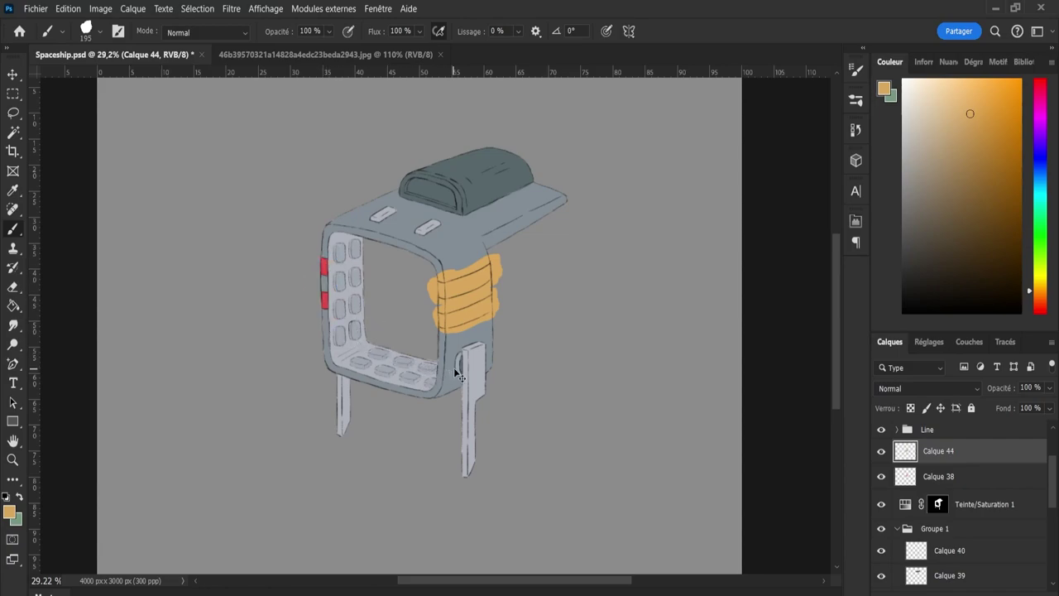
key(ctrl+z)
key(ctrl+z)
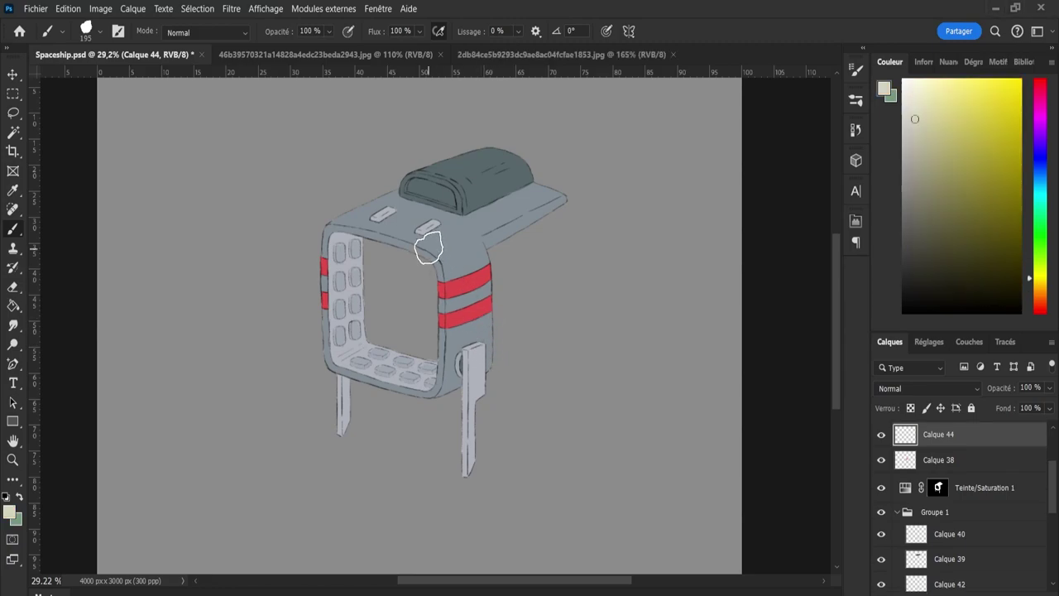
Cover the hull's outer side face, from the top edge to the front leg's upper part, with pale beige on Calque 44.
mouse_move(432, 230)
mouse_down()
mouse_move(465, 324)
mouse_move(451, 259)
mouse_move(445, 374)
mouse_up()
key(ctrl+z)
mouse_move(437, 231)
mouse_down()
mouse_move(471, 364)
mouse_move(483, 339)
mouse_move(495, 369)
mouse_up()
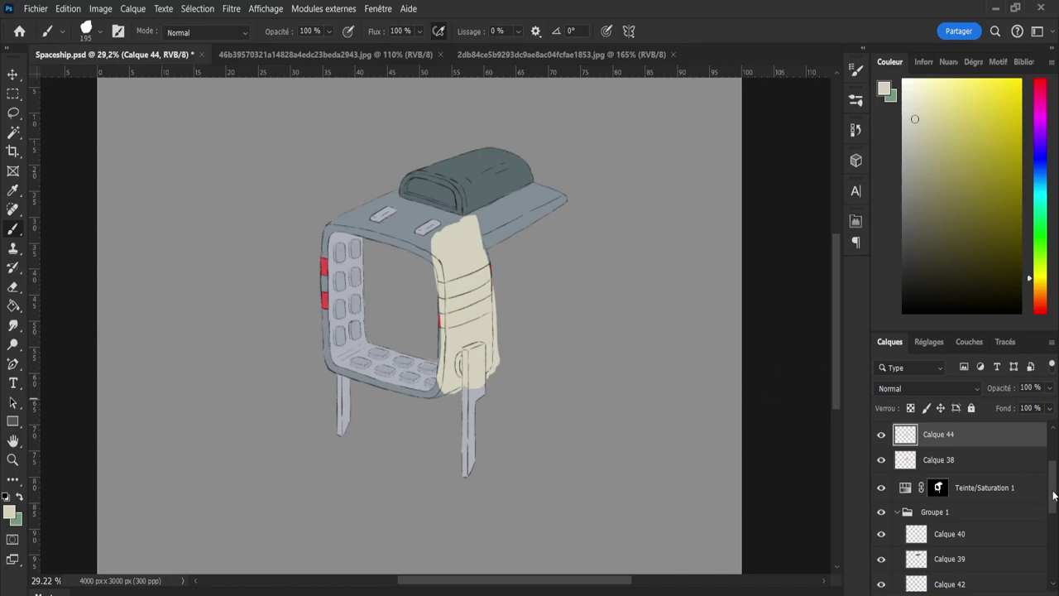
Check the ship without its grey background by hiding Calque 0 and showing it again.
scroll(1054, 494, down, 5)
click(880, 550)
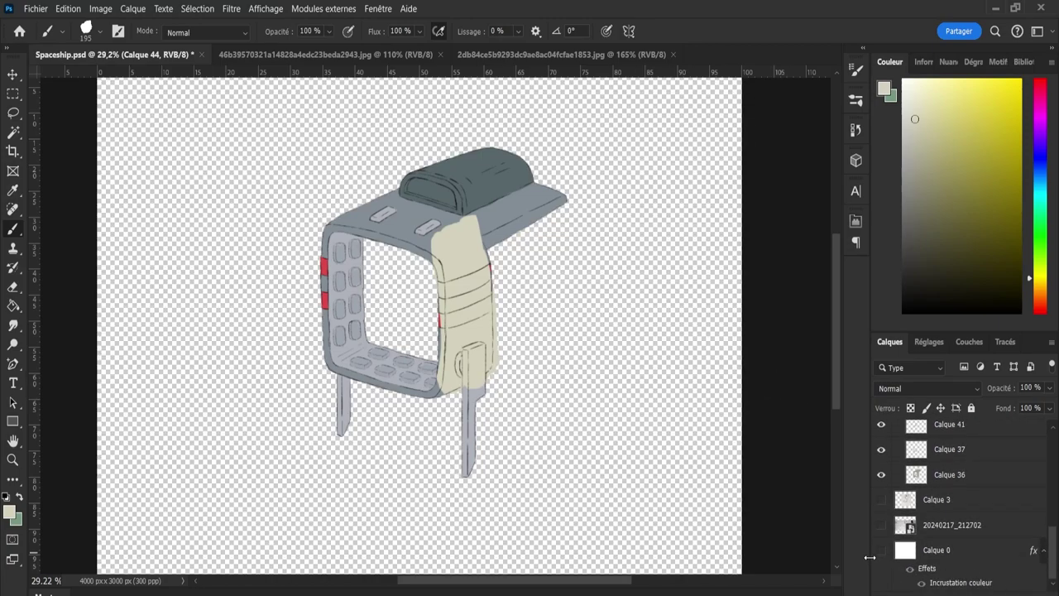
click(881, 551)
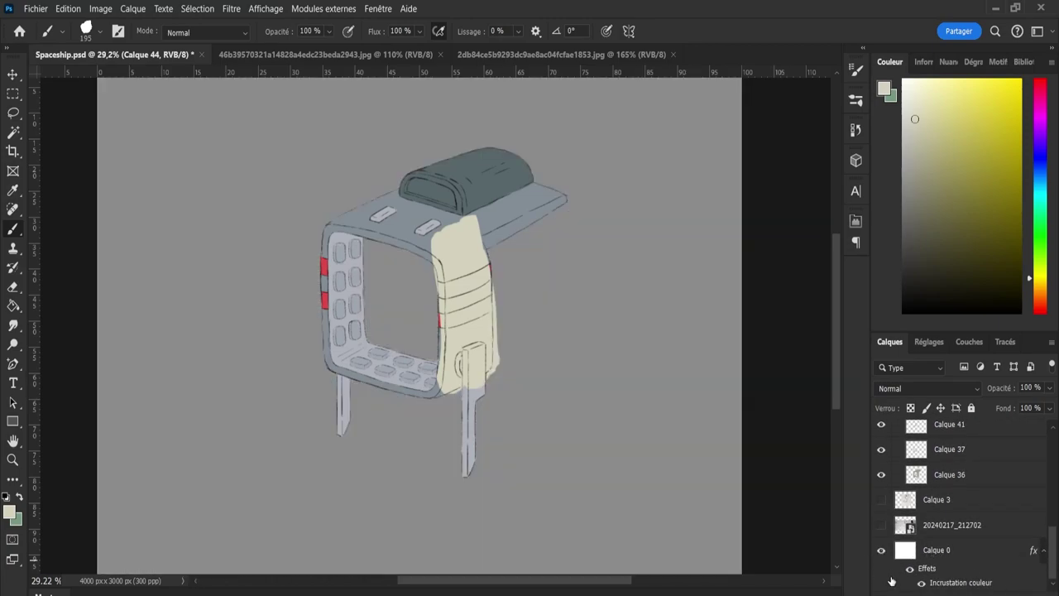
Switch off the grey colour overlay on Calque 0 and hide the beige test layer Calque 44.
click(910, 569)
scroll(1053, 542, up, 5)
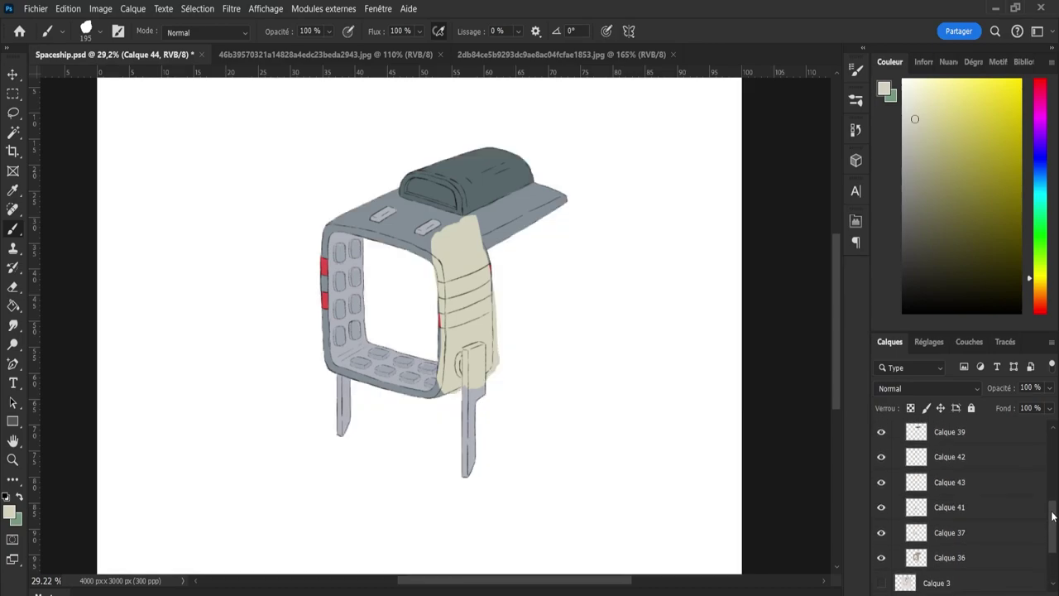
click(882, 426)
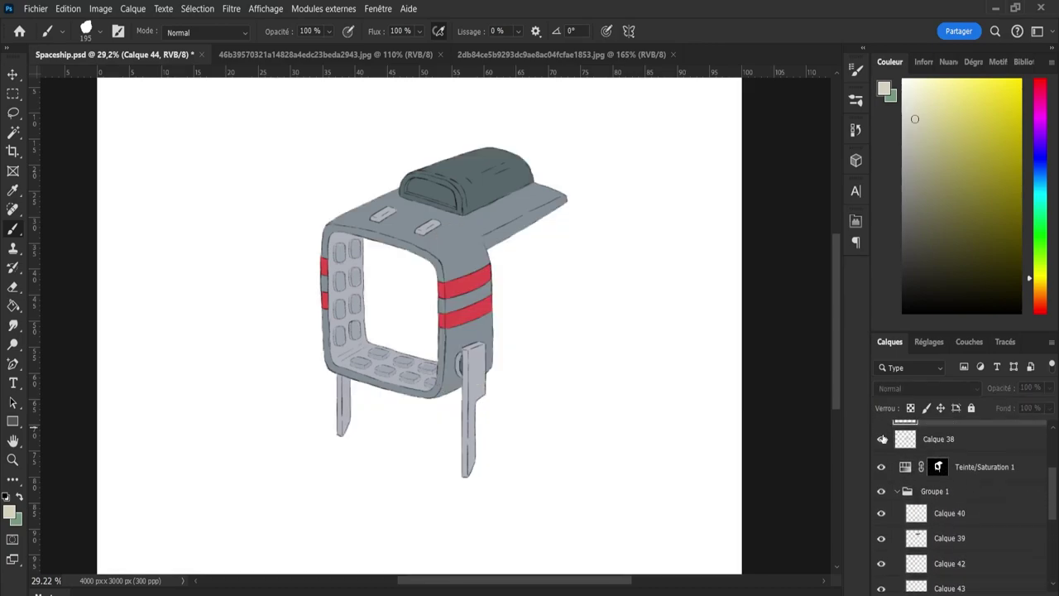
Compare the ship's palette with the Teinte/Saturation 1 adjustment and the red stripes of Calque 38 shown and hidden.
click(881, 469)
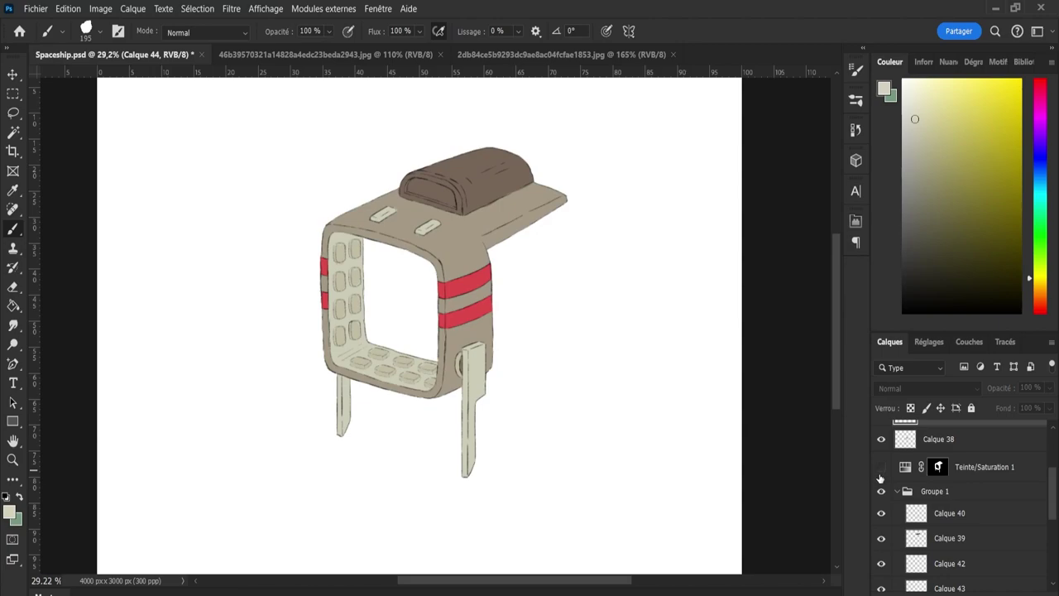
click(881, 475)
click(881, 476)
click(883, 469)
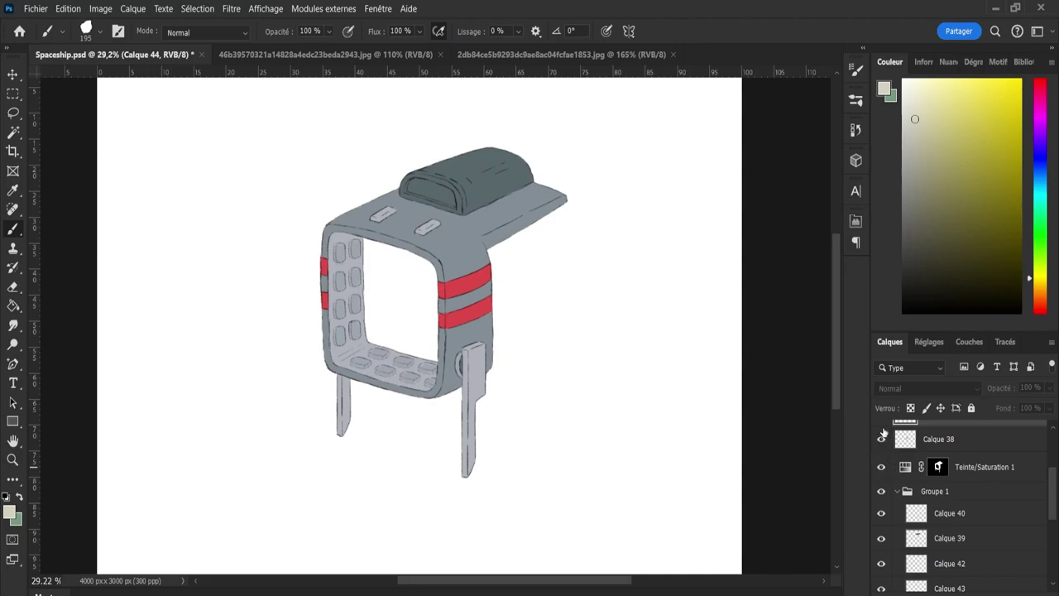
click(881, 438)
click(882, 440)
drag(1048, 503, 1051, 495)
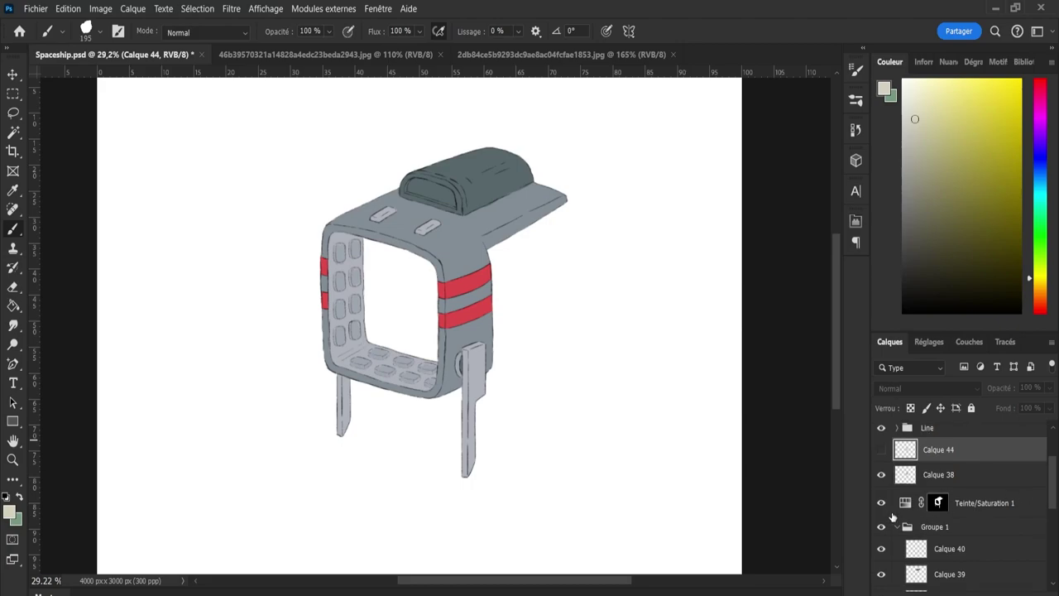
click(882, 504)
click(881, 504)
click(881, 504)
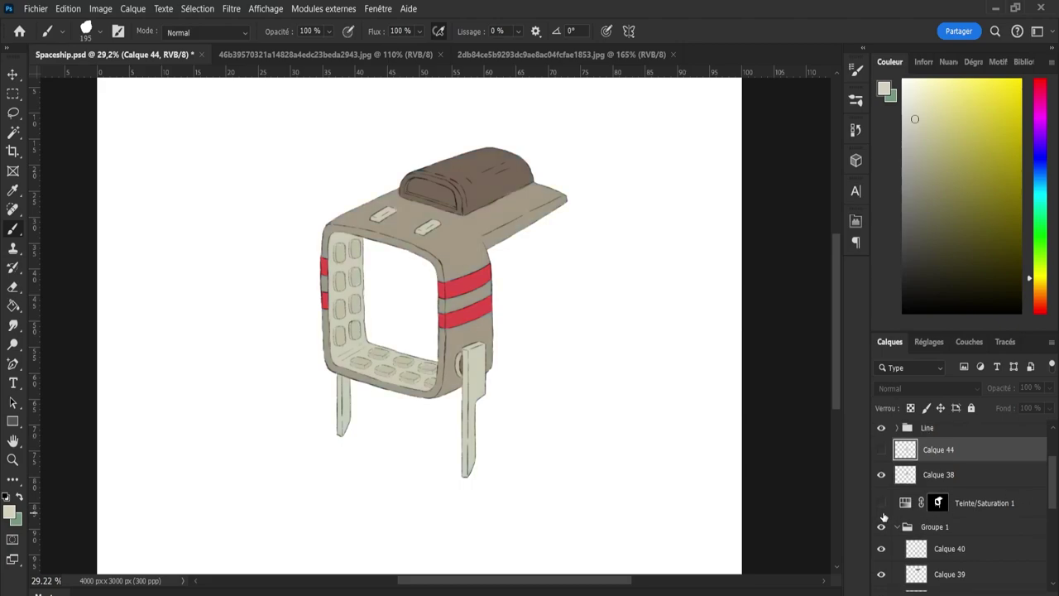
click(882, 507)
click(882, 507)
click(883, 506)
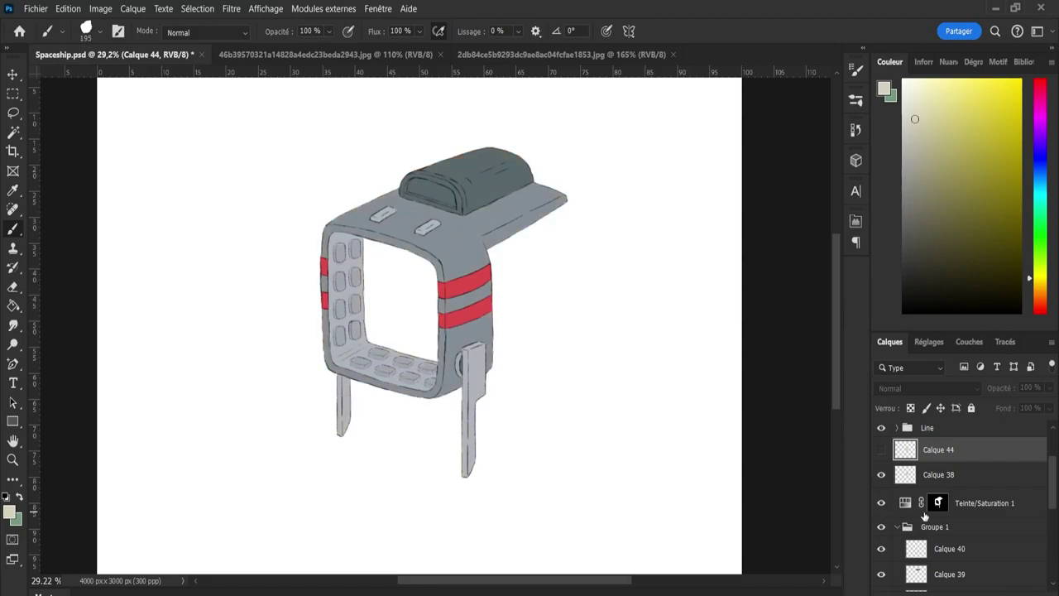
Try colorizing through the Teinte/Saturation 1 adjustment with hue 31, saturation 9 and lightness +43, and switch colorizing off again.
click(906, 506)
double_click(906, 506)
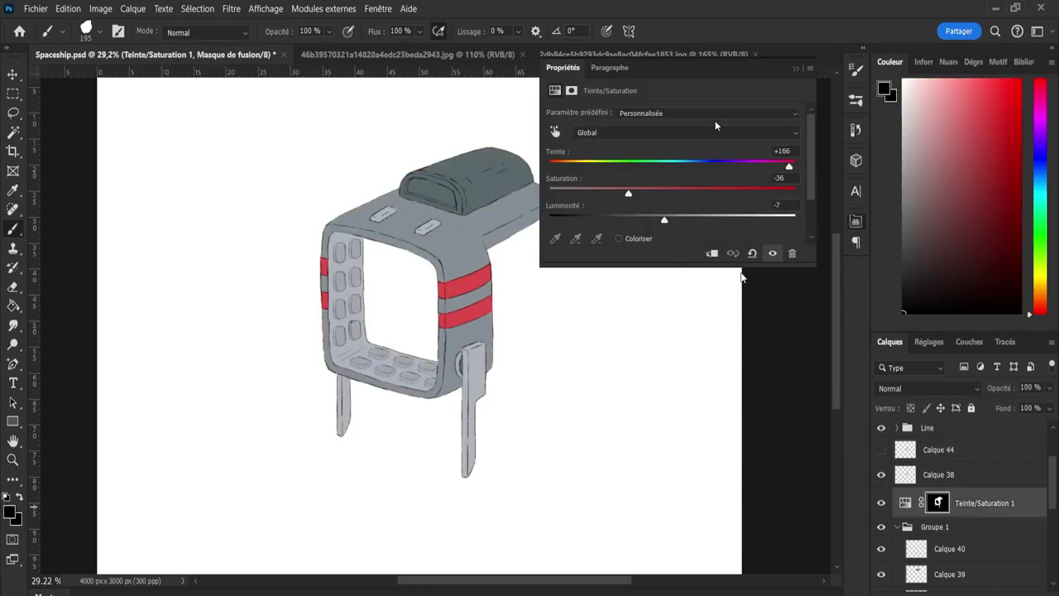
click(618, 238)
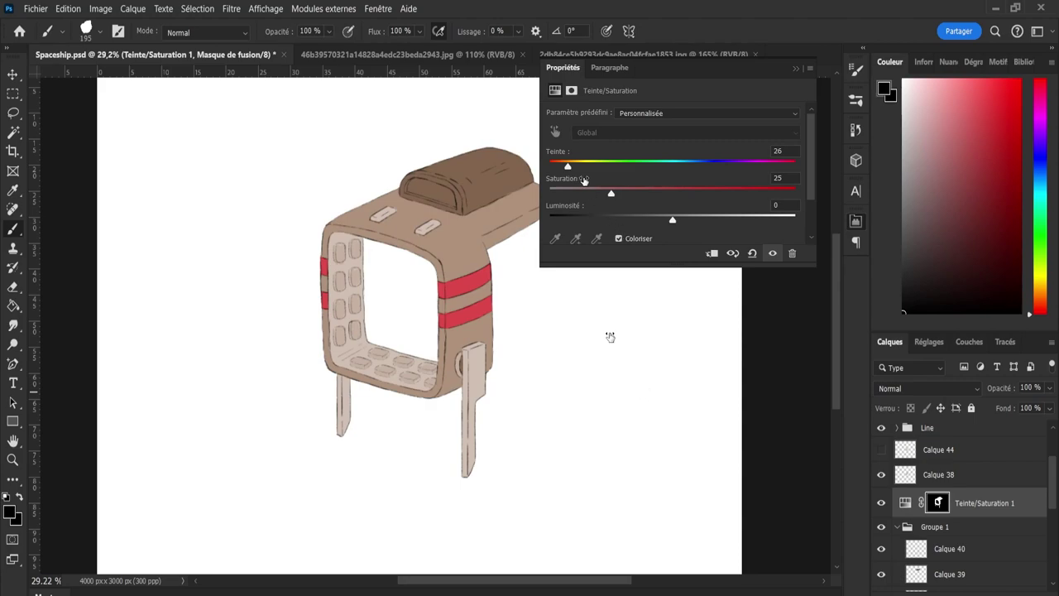
mouse_move(568, 167)
mouse_down()
mouse_move(551, 166)
mouse_move(795, 177)
mouse_up()
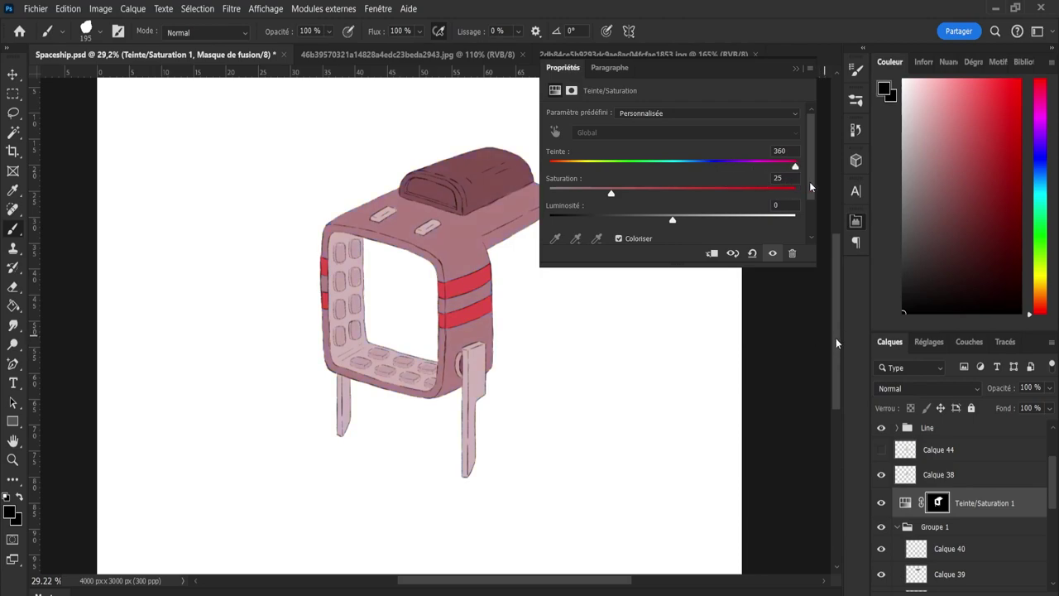
drag(673, 219, 756, 219)
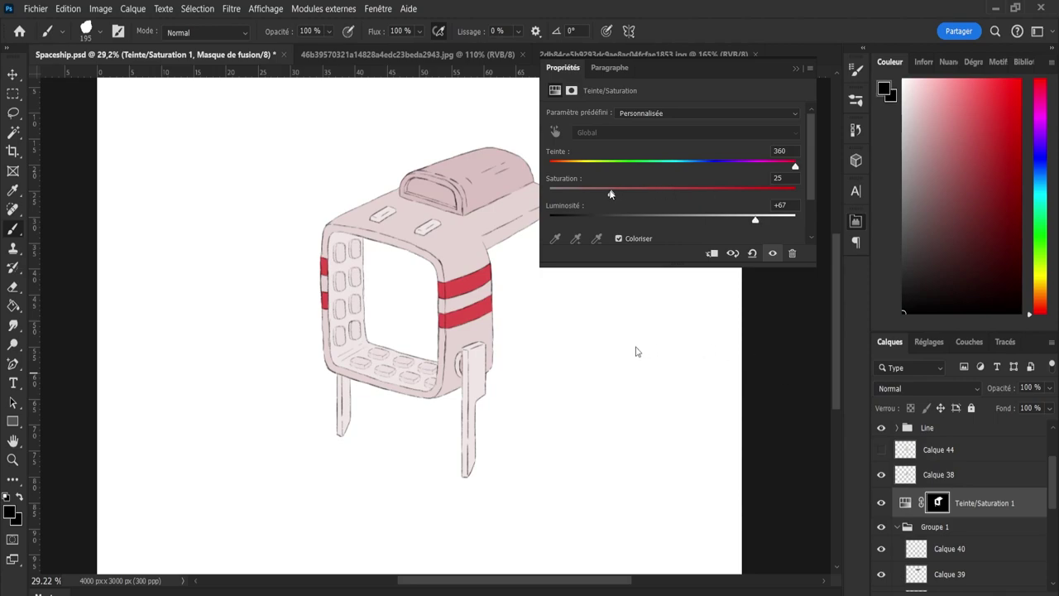
mouse_move(610, 193)
mouse_down()
mouse_move(634, 194)
mouse_move(593, 193)
mouse_up()
mouse_move(755, 219)
mouse_down()
mouse_move(632, 219)
mouse_move(725, 219)
mouse_up()
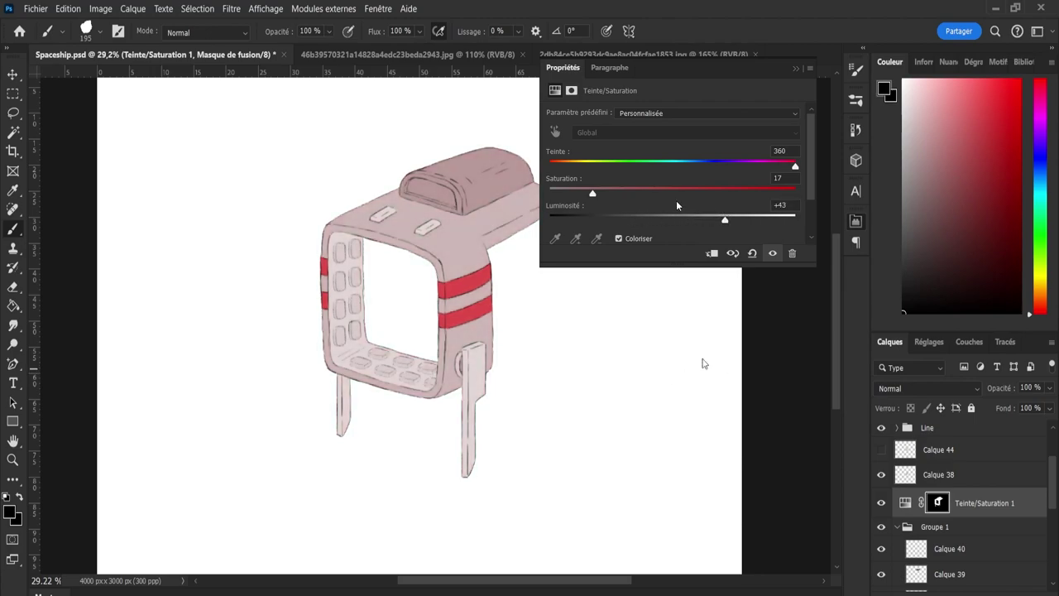
mouse_move(592, 193)
mouse_down()
mouse_move(571, 195)
mouse_move(581, 164)
mouse_move(556, 166)
mouse_move(571, 167)
mouse_up()
click(592, 165)
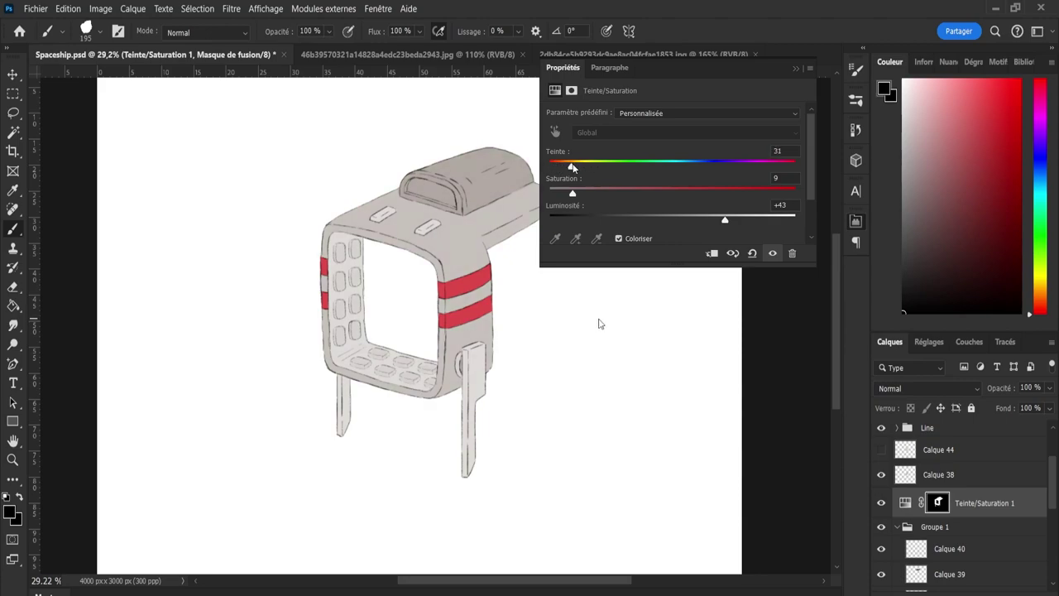
click(619, 240)
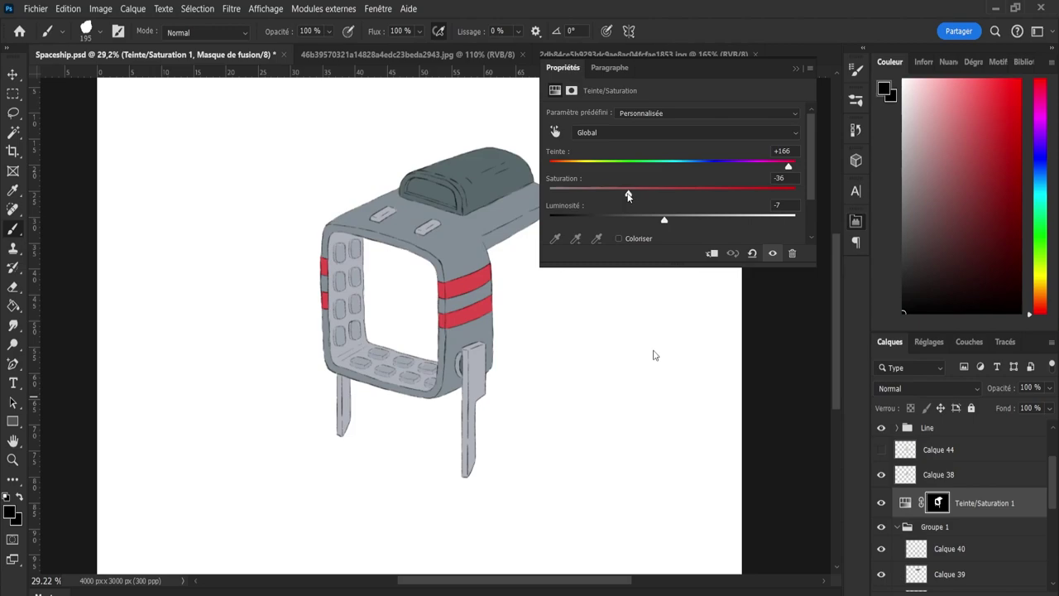
Set the Teinte/Saturation 1 adjustment to hue 0, saturation -46 and lightness +30 for a light warm-grey hull.
mouse_move(628, 193)
mouse_down()
mouse_move(575, 193)
mouse_move(713, 218)
mouse_up()
drag(788, 166, 682, 170)
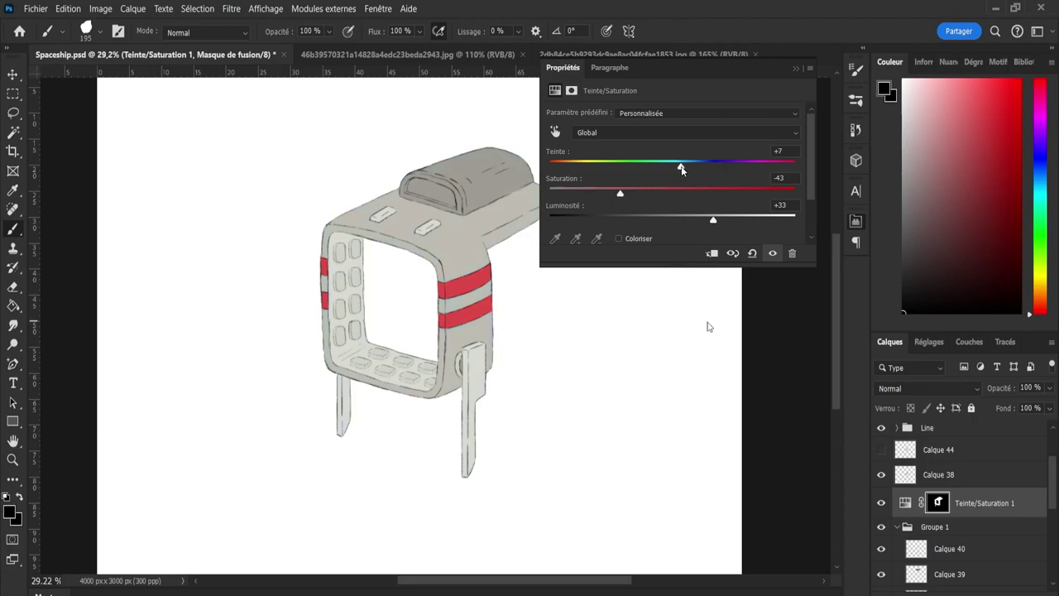
drag(682, 169, 673, 170)
drag(621, 194, 617, 194)
mouse_move(713, 221)
mouse_down()
mouse_move(722, 216)
mouse_move(709, 222)
mouse_up()
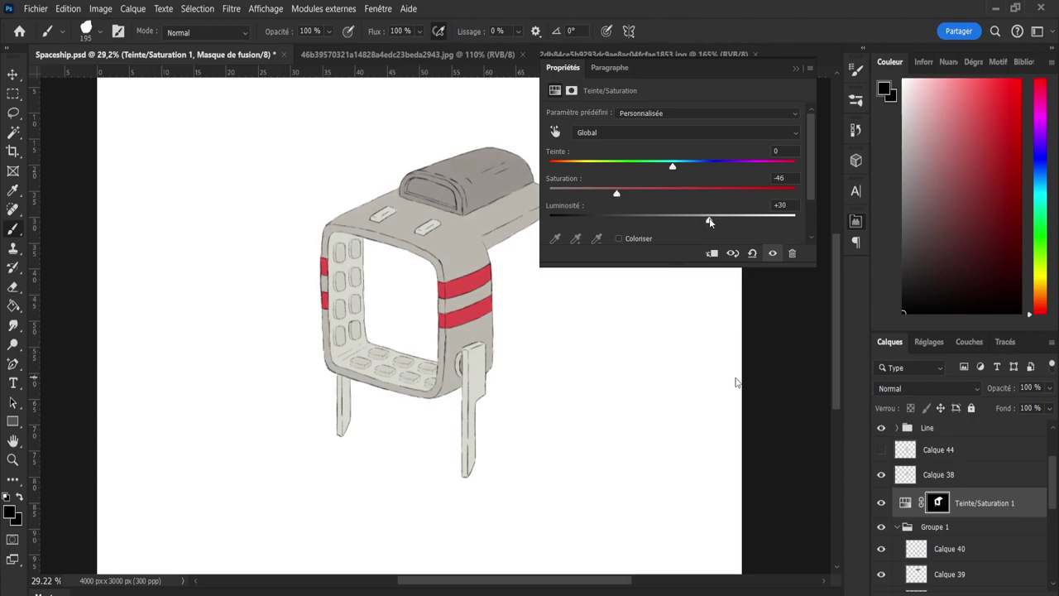
click(793, 69)
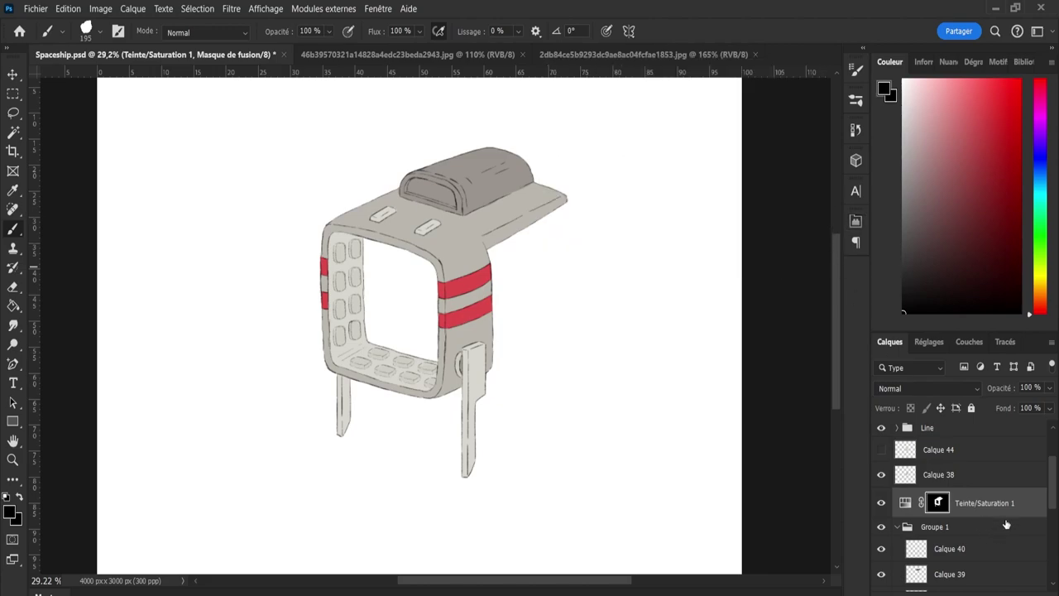
Duplicate the Teinte/Saturation 1 adjustment with the original hidden, and retune the copy's hue, saturation and lightness to a cool blue-grey.
key(ctrl+j)
click(882, 535)
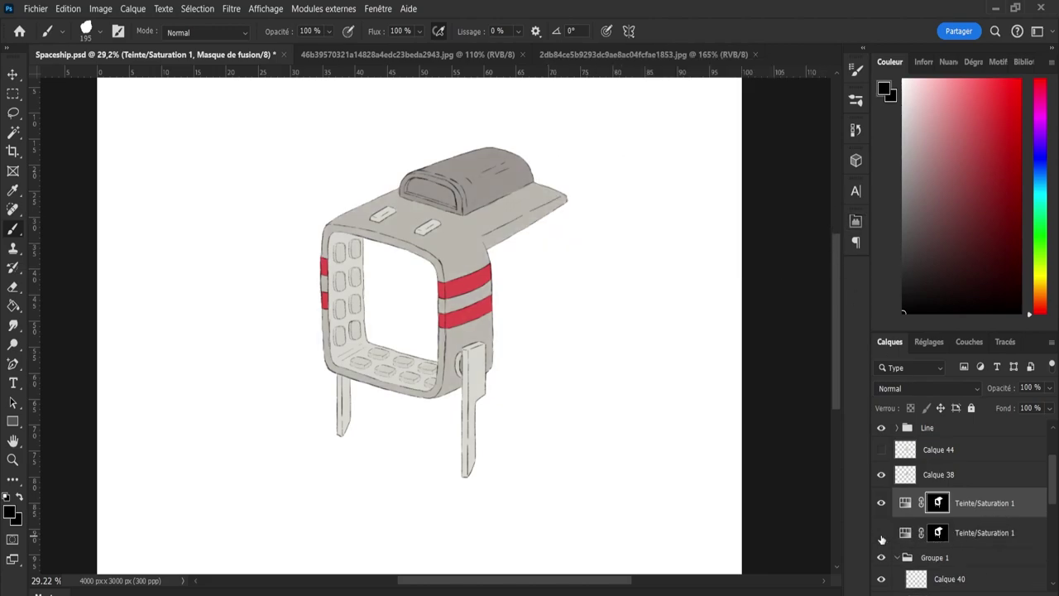
double_click(906, 502)
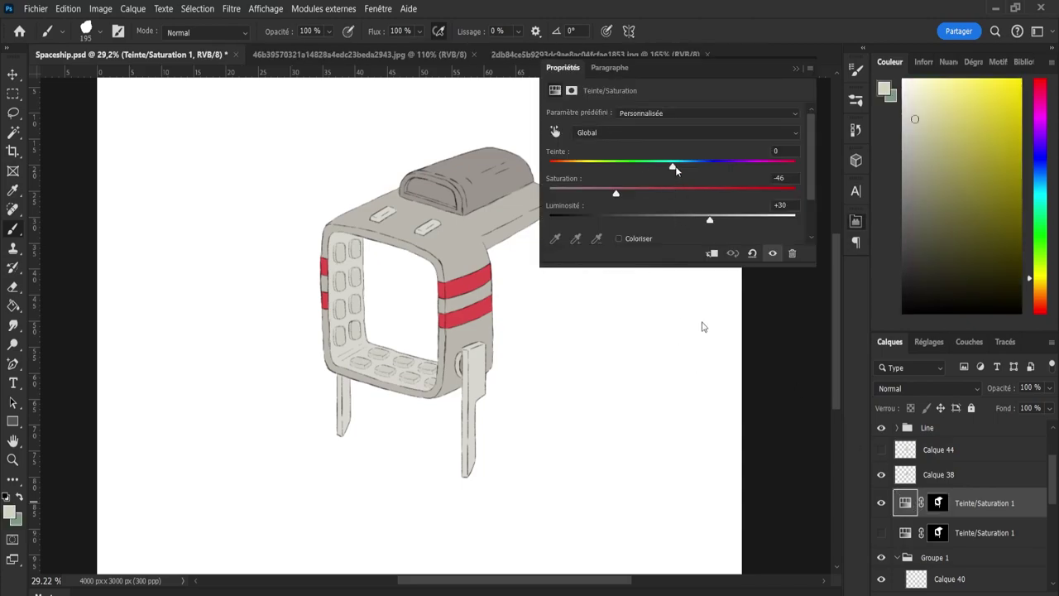
drag(673, 166, 796, 174)
drag(709, 220, 686, 222)
mouse_move(616, 194)
mouse_down()
mouse_move(626, 194)
mouse_move(555, 195)
mouse_move(633, 204)
mouse_move(621, 205)
mouse_up()
click(796, 69)
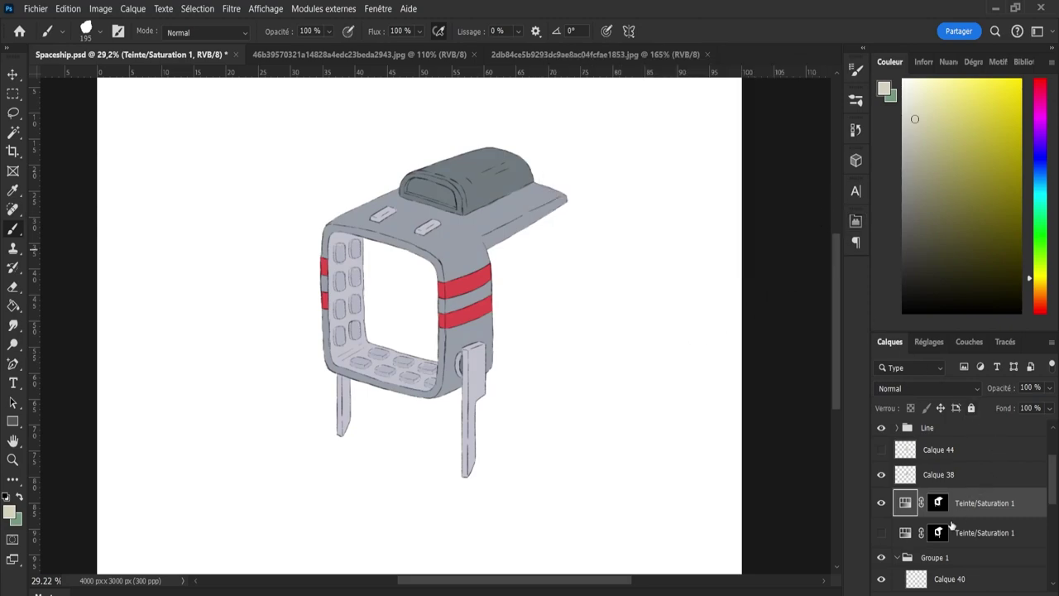
Restore the grey overlay on Calque 0 and show the warm-grey lower adjustment instead of the blue-grey copy.
drag(1053, 491, 1053, 566)
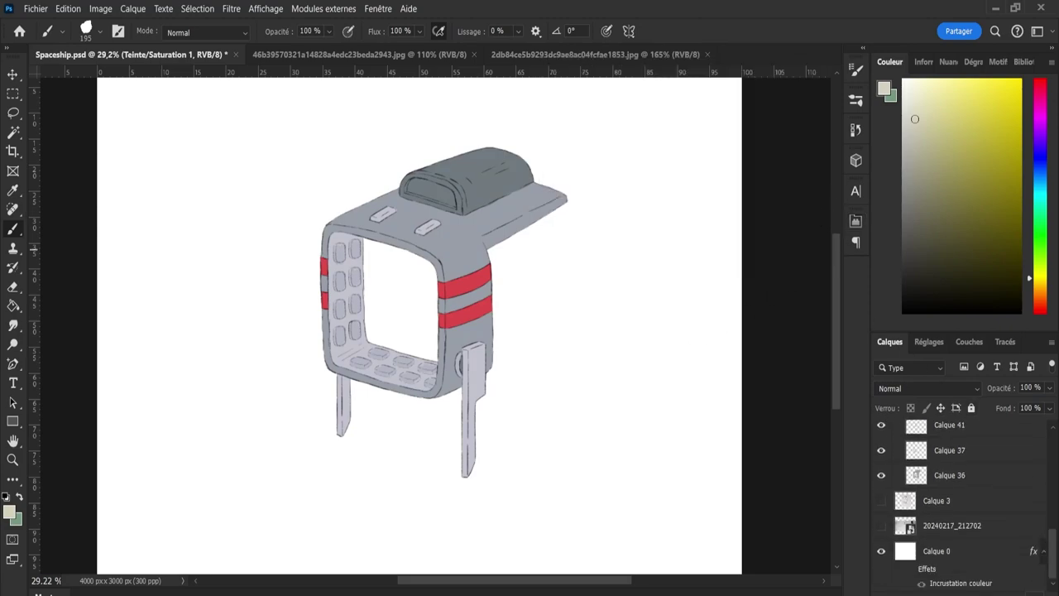
click(913, 572)
scroll(1034, 495, up, 4)
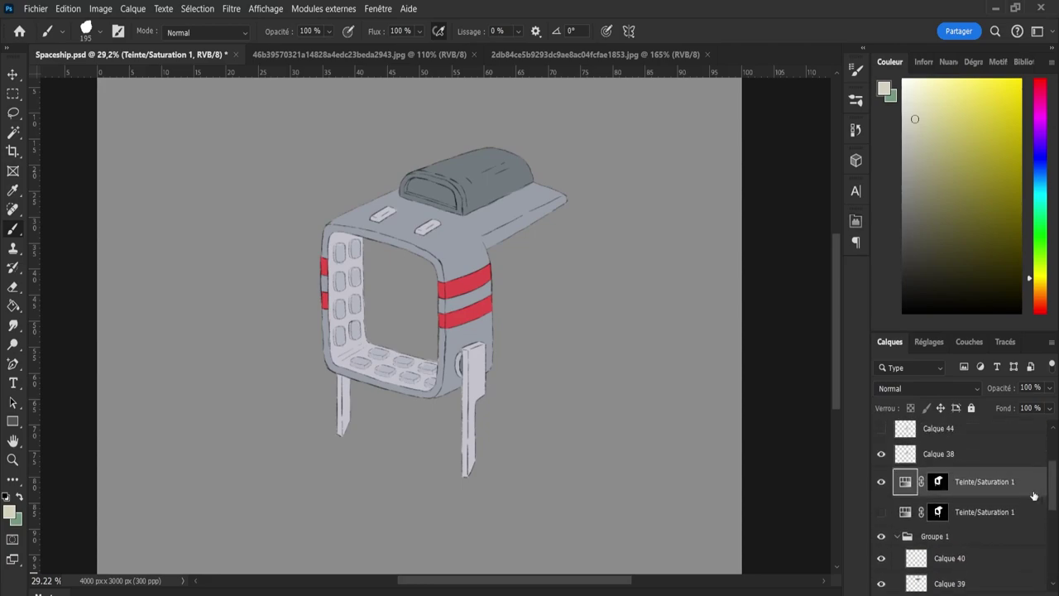
click(882, 512)
click(882, 481)
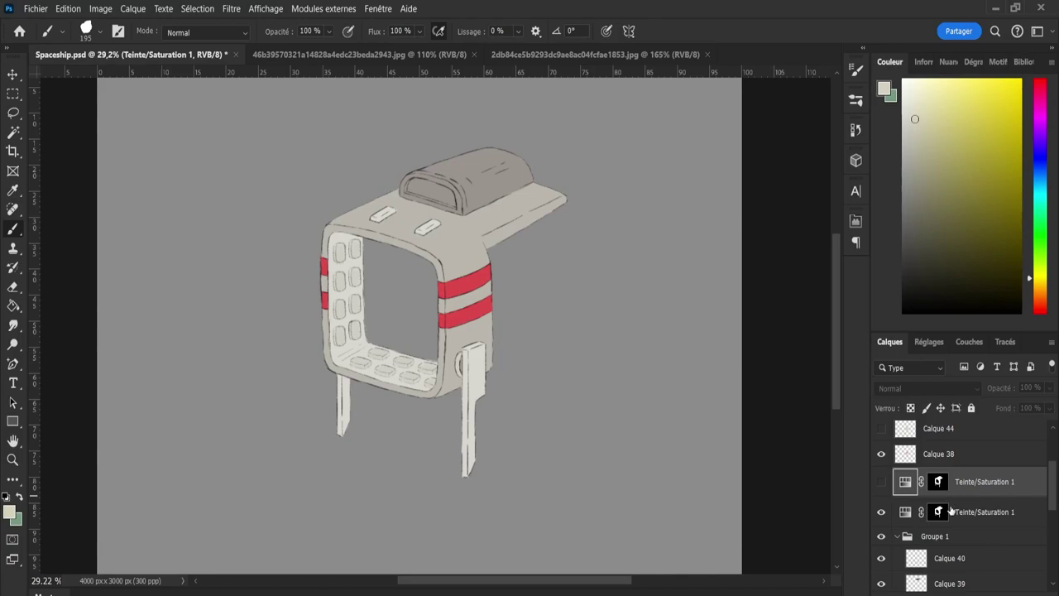
Set the saturation of the lower Teinte/Saturation 1 adjustment to -40.
click(988, 520)
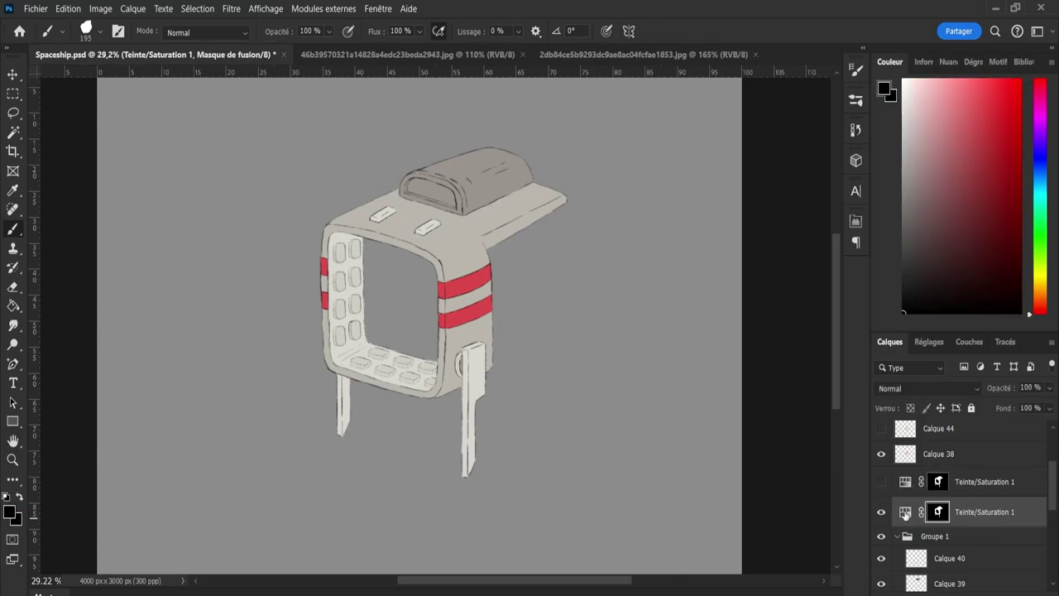
double_click(905, 512)
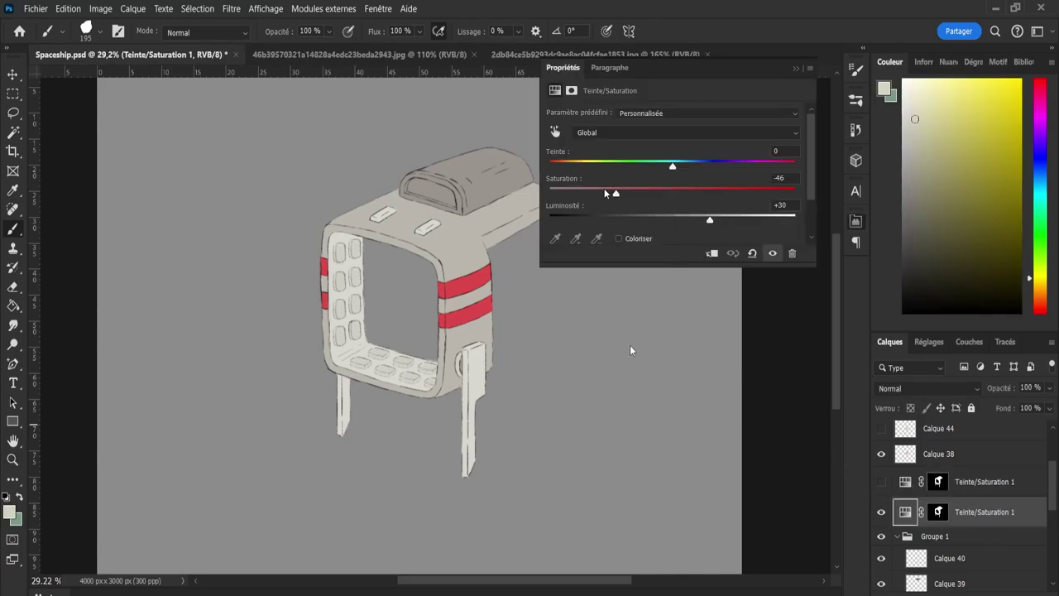
drag(615, 193, 623, 194)
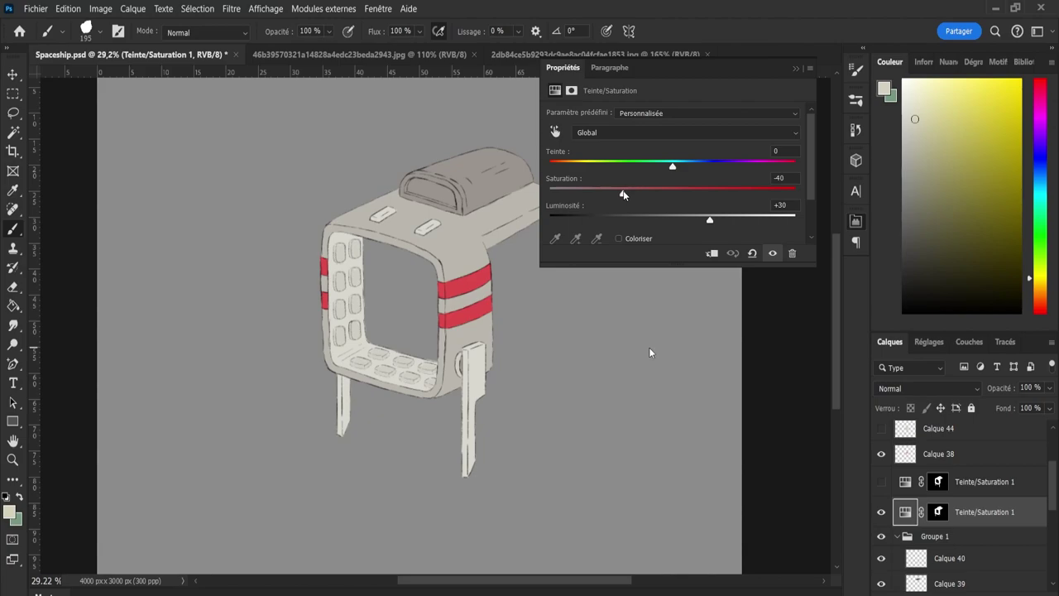
click(795, 69)
Compare the ship with the red stripes of Calque 38 and the upper Teinte/Saturation 1 adjustment shown and hidden.
click(881, 455)
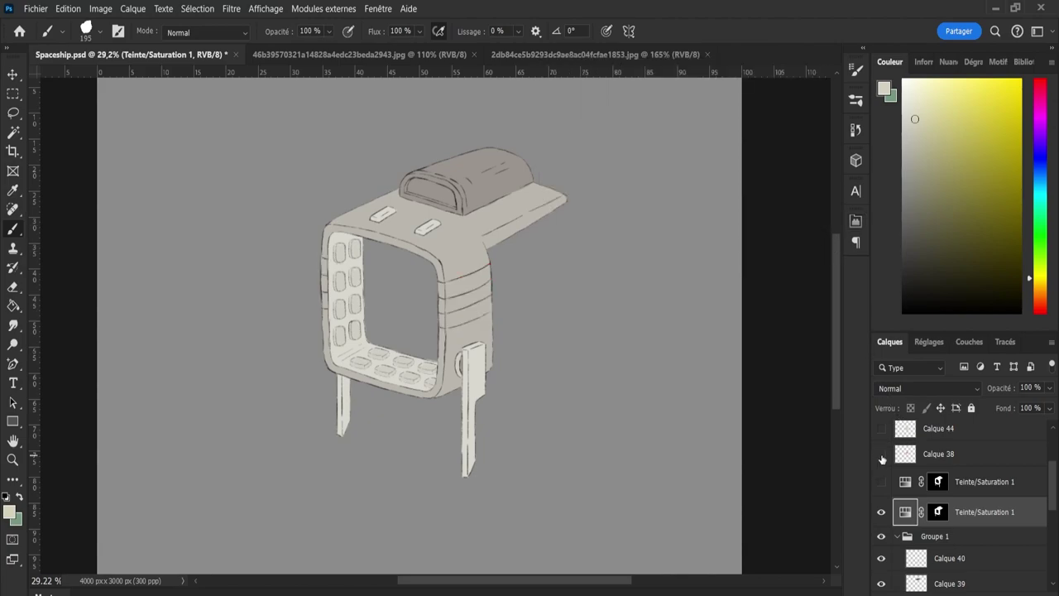
click(880, 454)
click(880, 482)
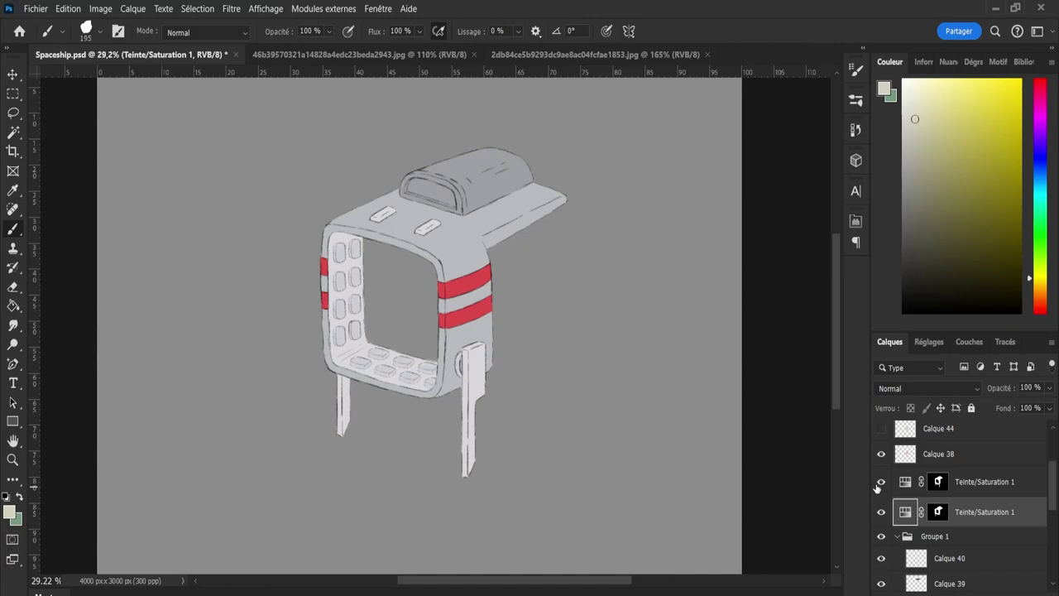
click(880, 481)
click(880, 482)
click(880, 482)
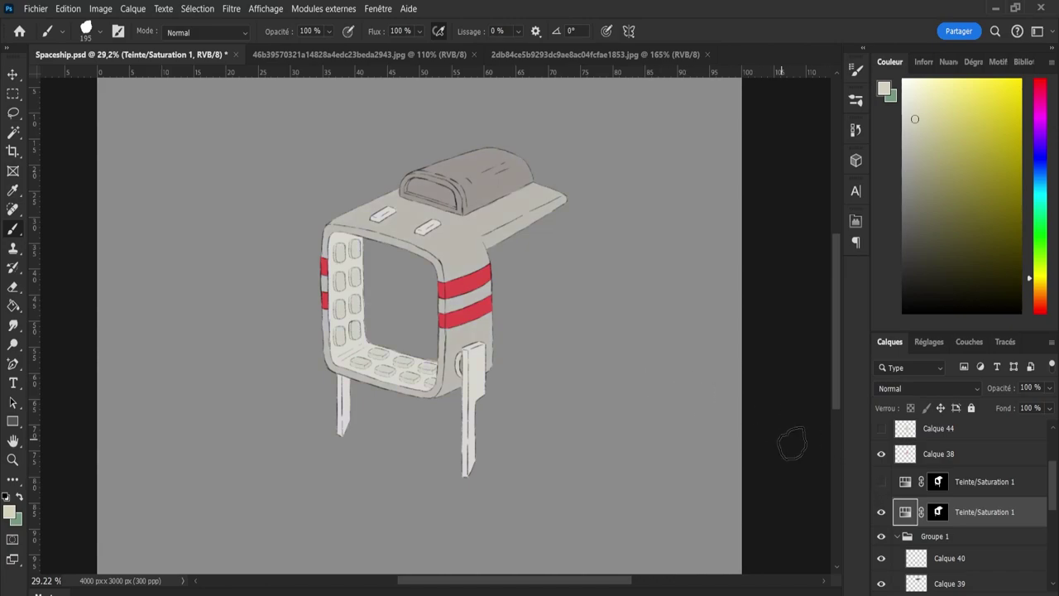
mouse_move(1053, 498)
mouse_down()
mouse_move(1054, 523)
mouse_move(1053, 510)
mouse_up()
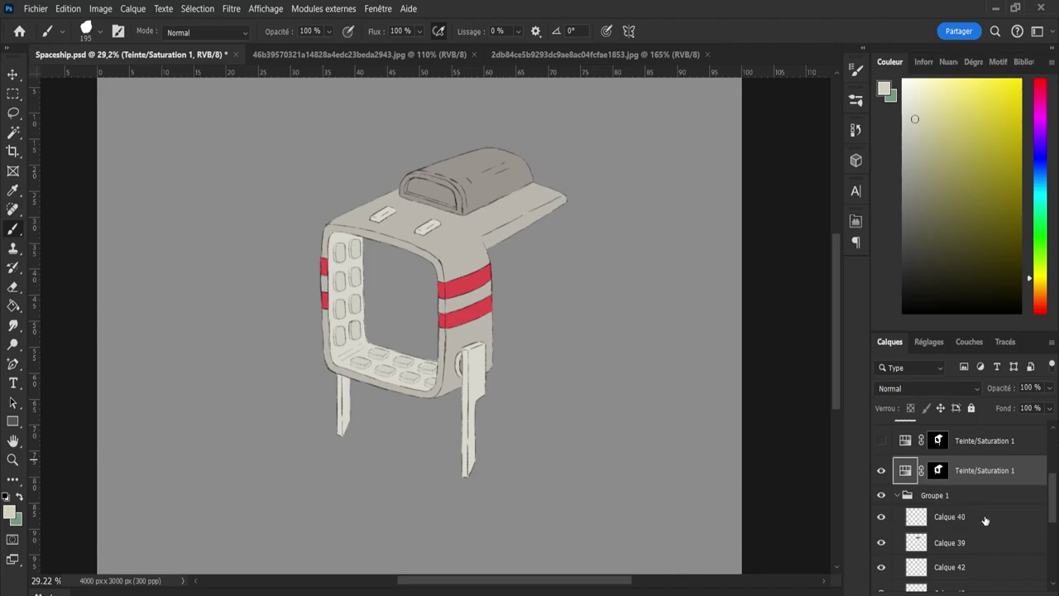
drag(1053, 511, 1035, 484)
click(907, 507)
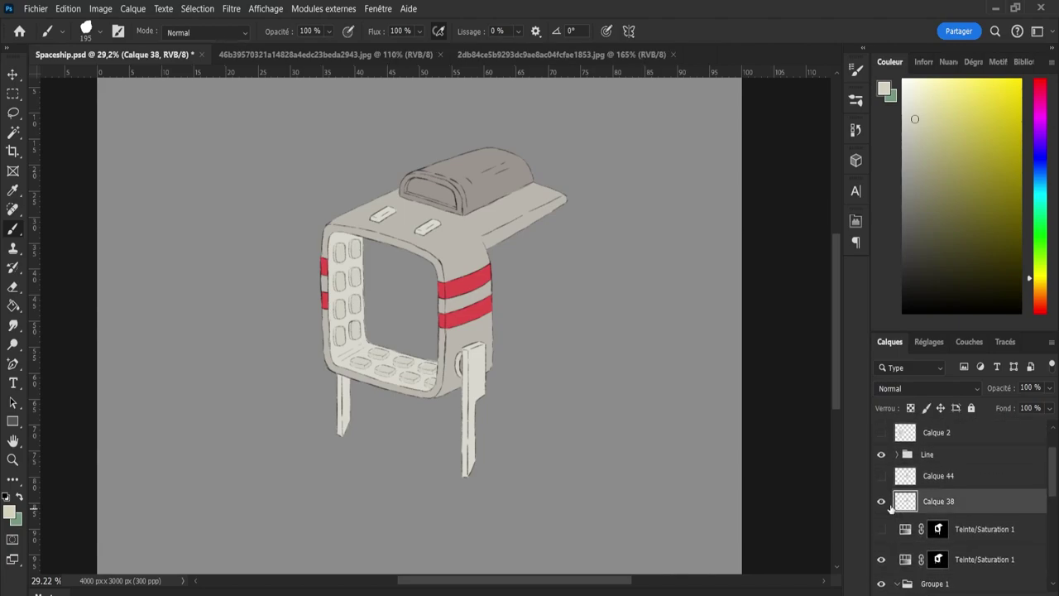
click(882, 501)
click(882, 503)
Discard the beige paint test on Calque 44 and leave a new empty layer above Calque 38.
click(881, 479)
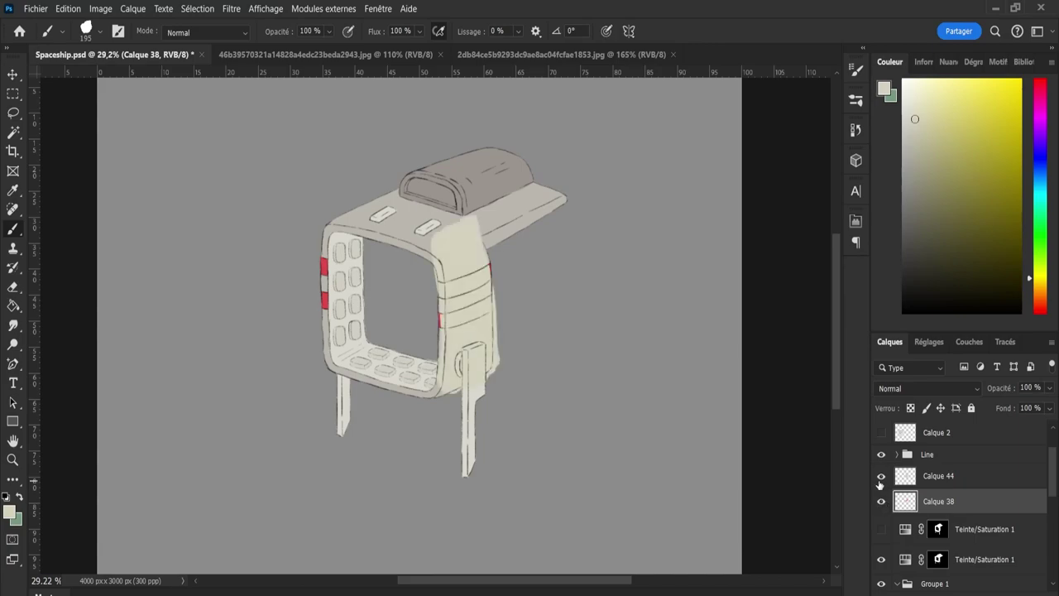
click(880, 479)
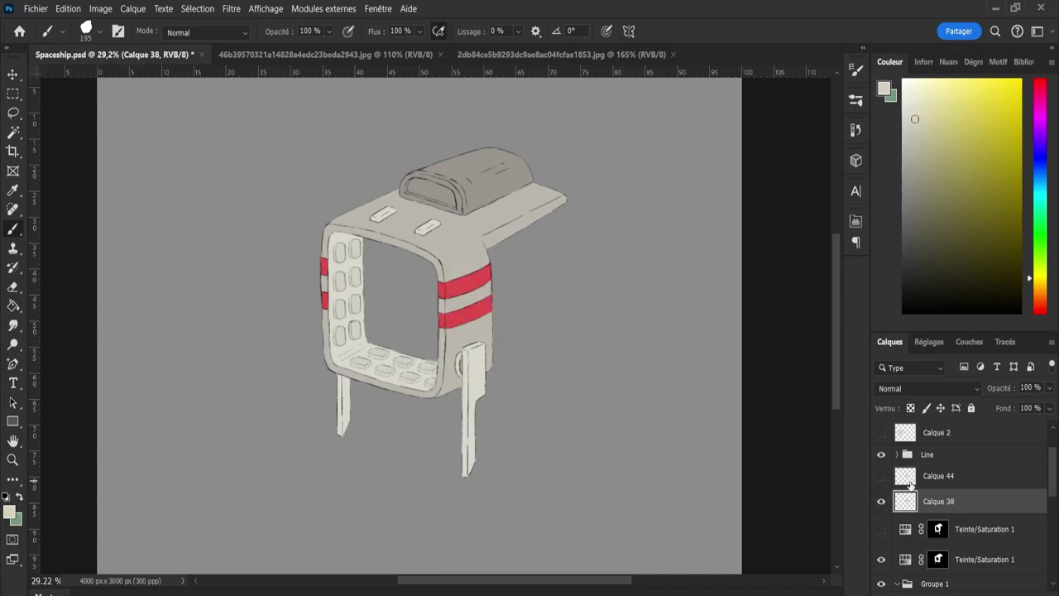
click(908, 480)
click(884, 478)
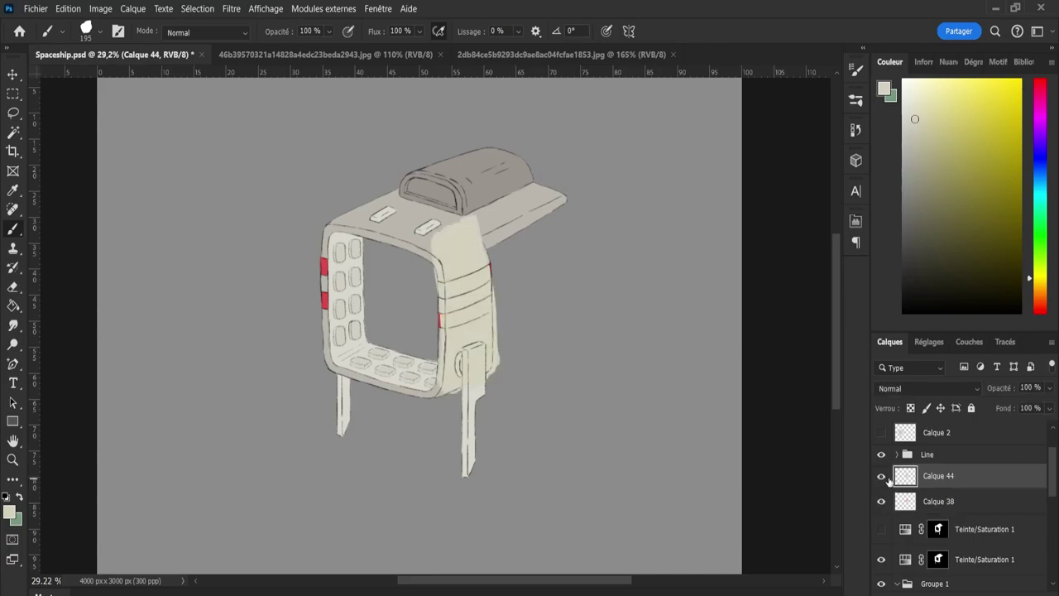
key(Delete)
key(ctrl+shift+alt+n)
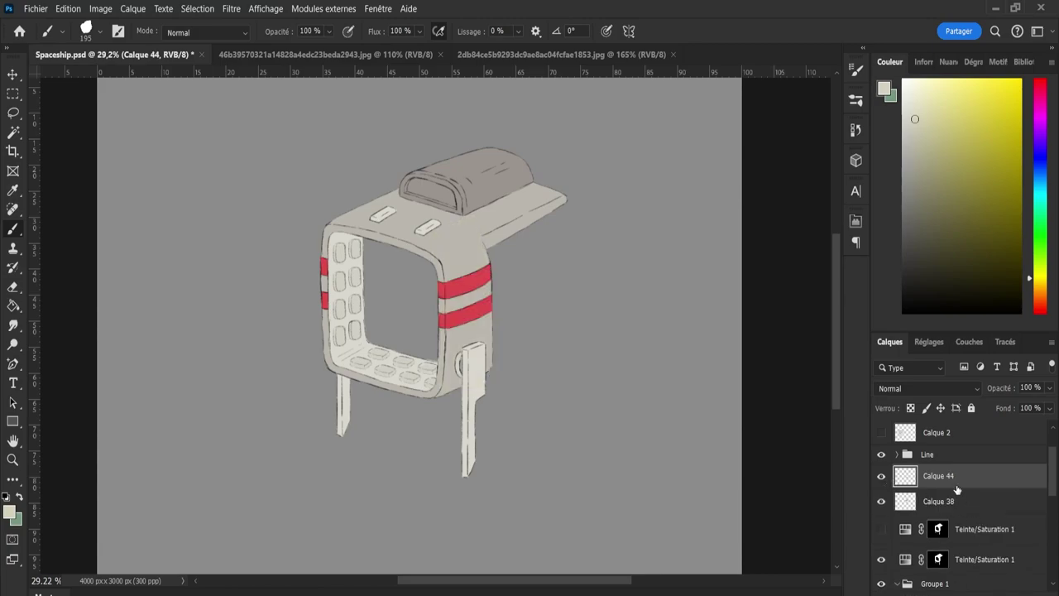
Move Calque 44 below Calque 38 and sample the hull's warm grey between the red stripes.
drag(949, 479, 960, 512)
key(i)
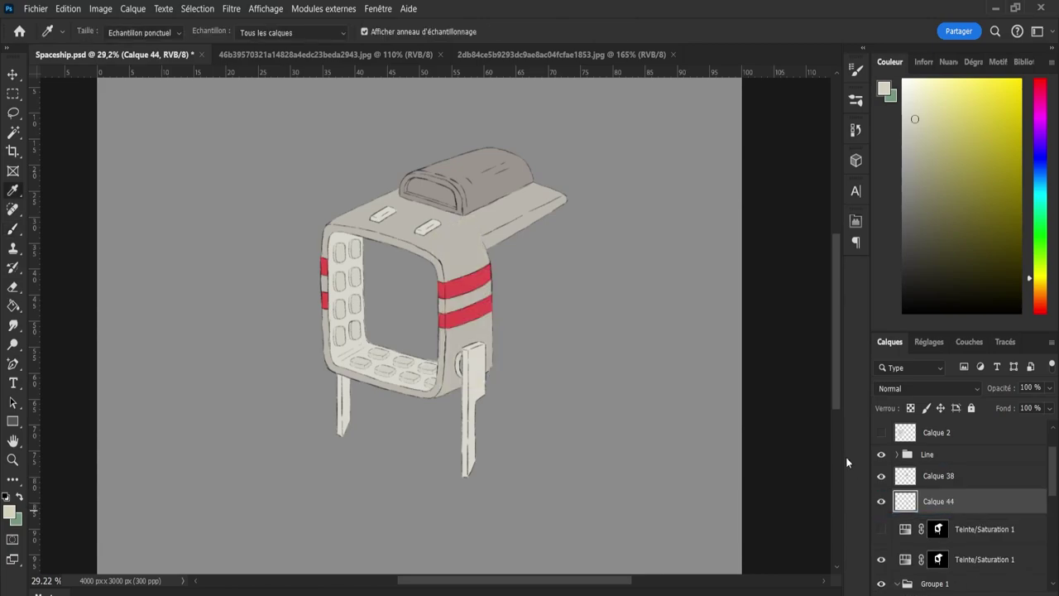
click(479, 285)
key(z)
drag(465, 359, 485, 374)
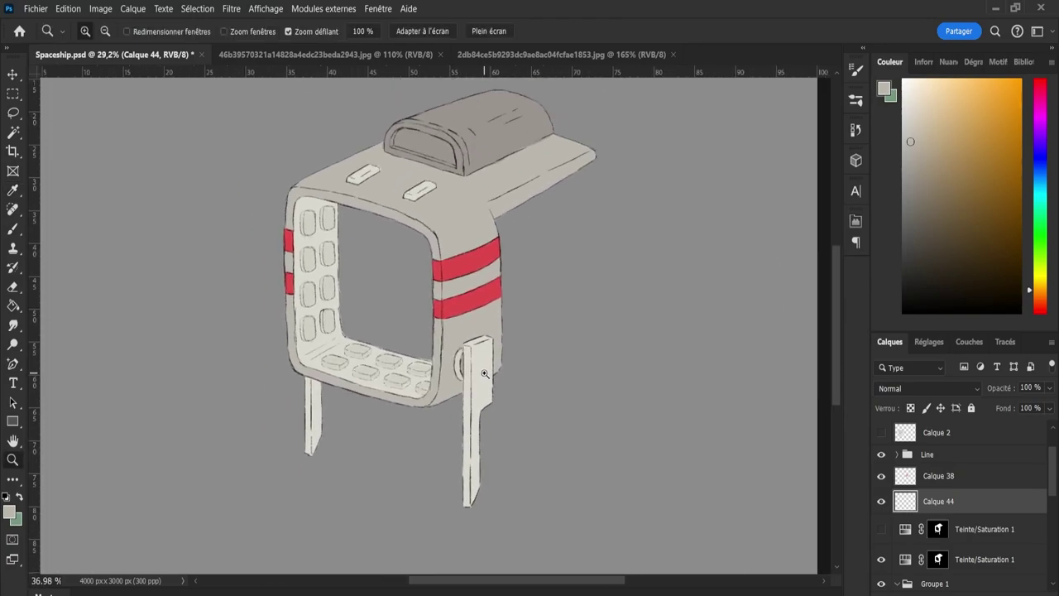
mouse_move(485, 374)
mouse_down()
mouse_move(495, 374)
mouse_move(483, 374)
mouse_up()
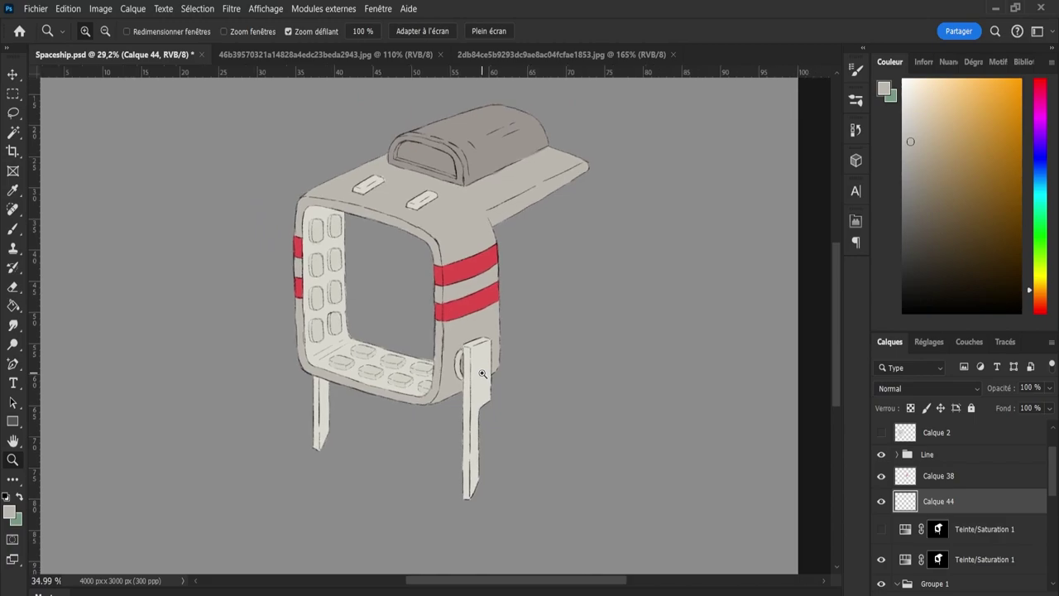
drag(834, 311, 835, 297)
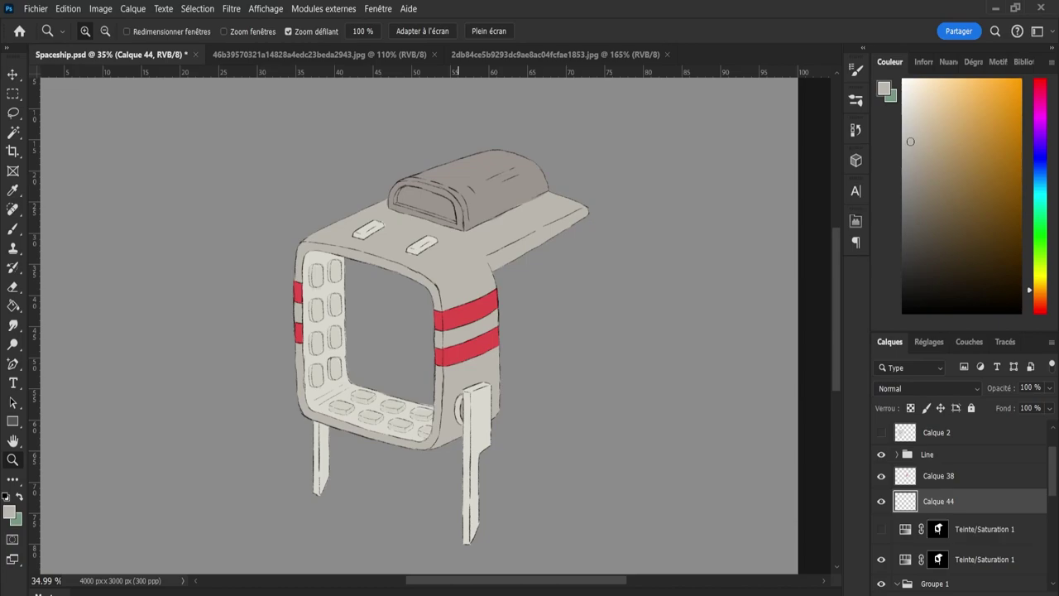
Try painting the two small roof blocks on Calque 44 with the stripes' red, using a smaller brush.
key(i)
click(464, 320)
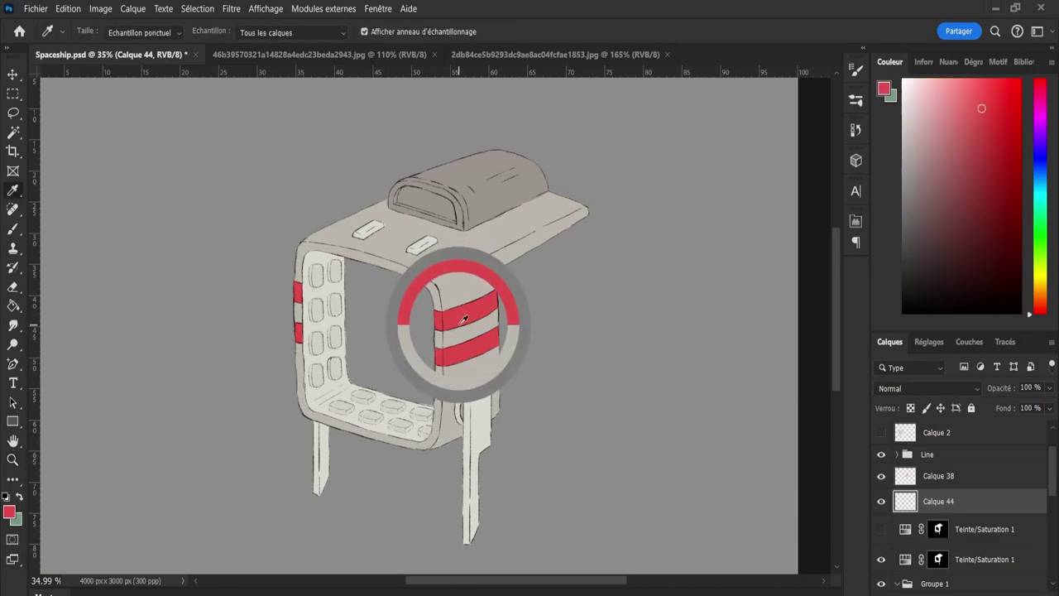
key(b)
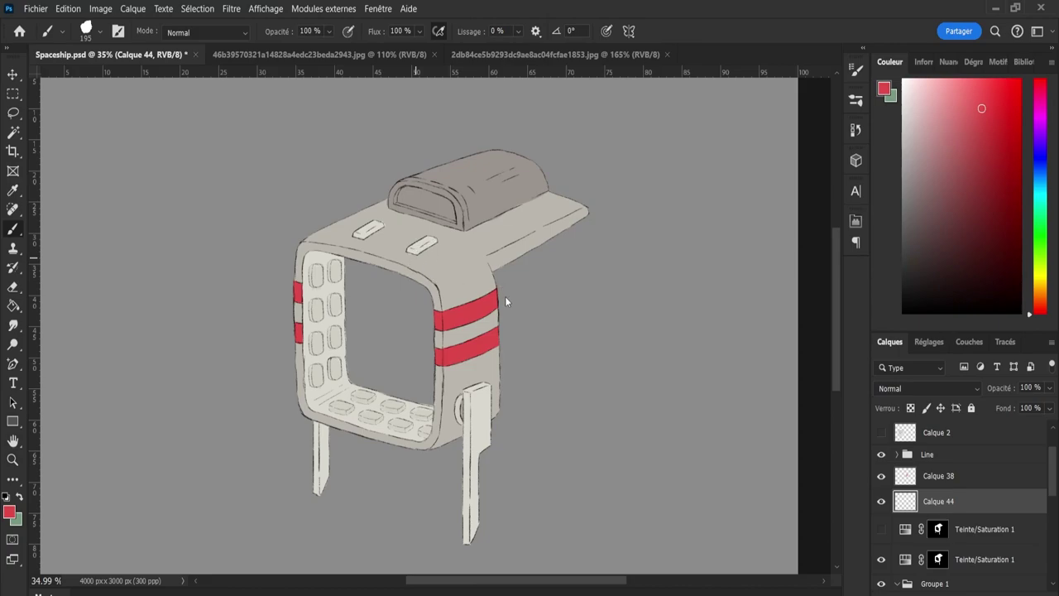
key(bracketleft)
key(bracketleft)
key(bracketleft)
drag(412, 249, 431, 240)
mouse_move(357, 234)
mouse_down()
mouse_move(377, 226)
mouse_move(368, 232)
mouse_up()
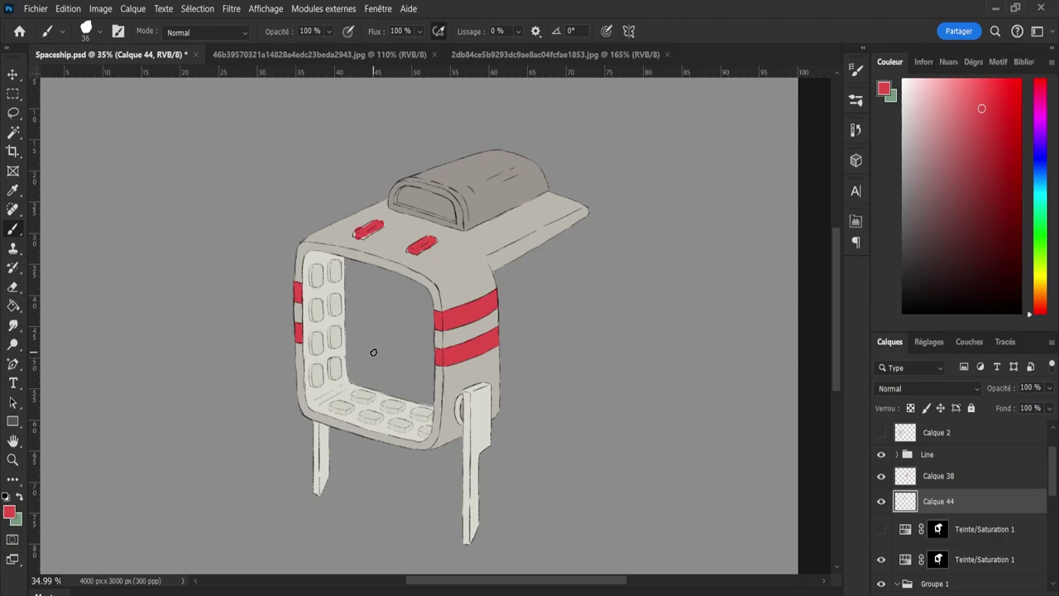
Undo the red paint test on the roof blocks and the reordering of Calque 44.
key(ctrl+z)
key(ctrl+z)
key(ctrl+z)
key(ctrl+z)
key(ctrl+z)
key(ctrl+z)
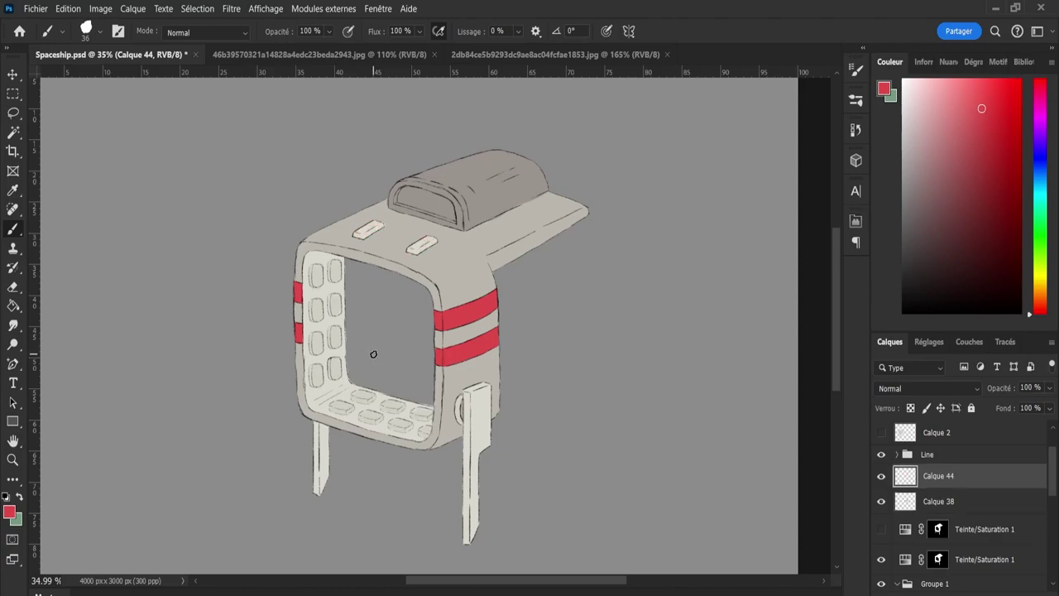
Paint the frame around the dome's front window with the hull's warm grey on Calque 44.
key(i)
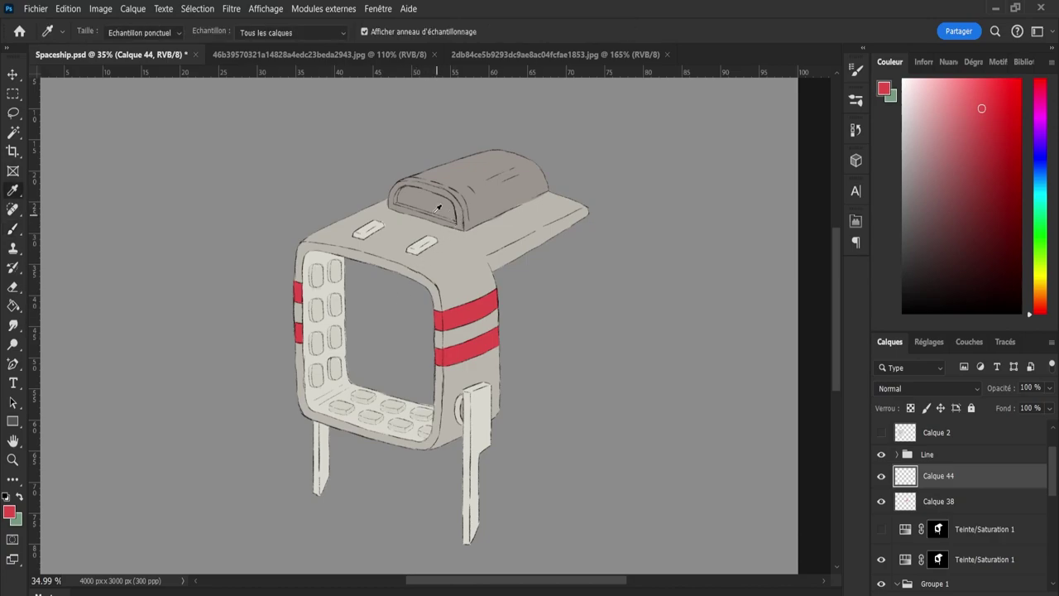
click(453, 262)
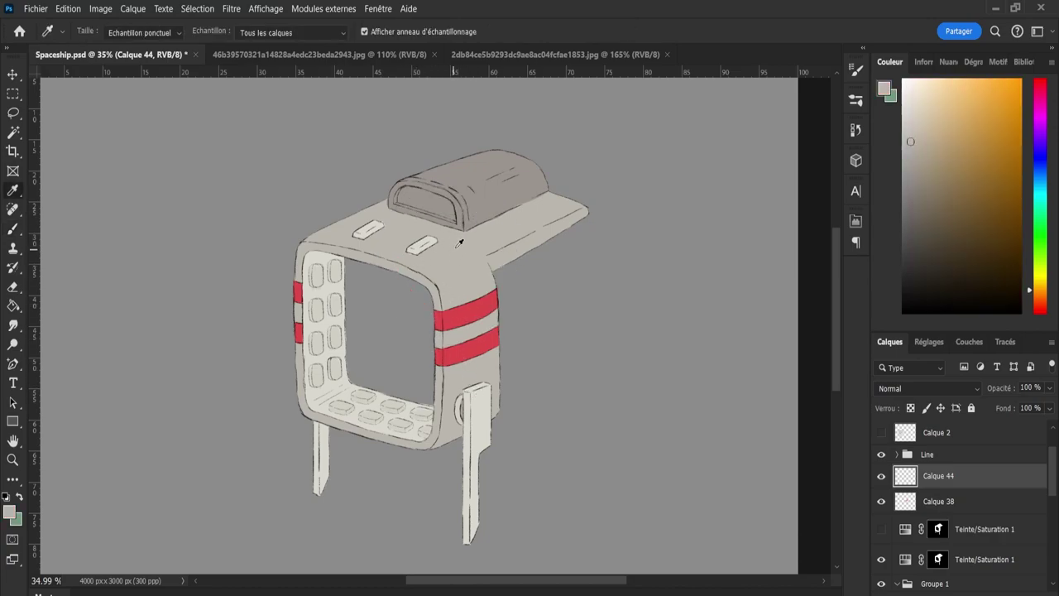
key(b)
mouse_move(457, 220)
mouse_down()
mouse_move(448, 194)
mouse_move(462, 225)
mouse_move(392, 199)
mouse_move(395, 186)
mouse_move(434, 186)
mouse_up()
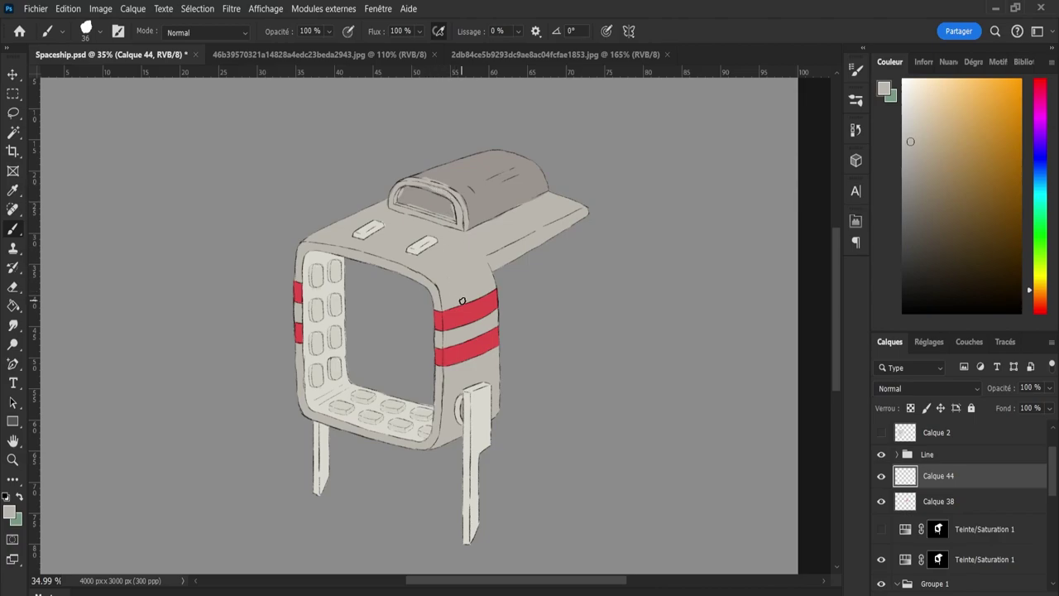
Paint the dome's front window and the two small roof blocks in pale off-white tones on Calque 44.
key(i)
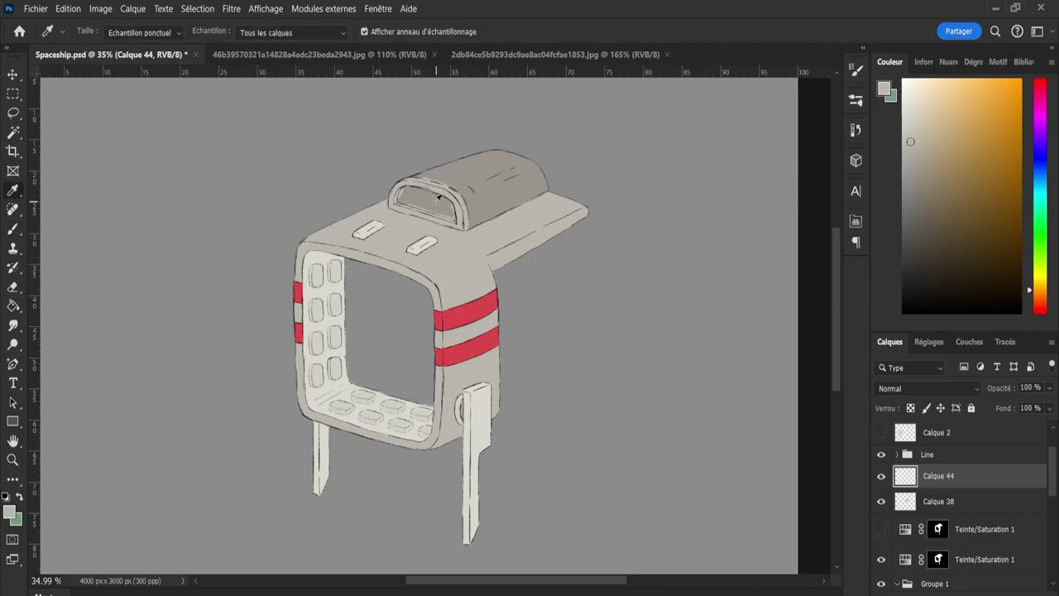
click(439, 208)
click(453, 249)
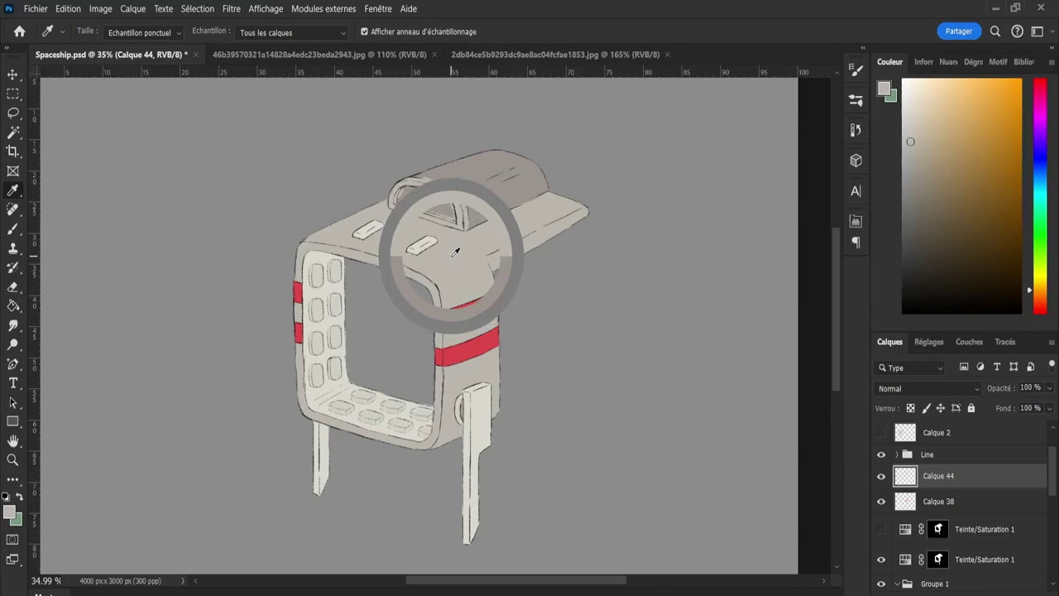
click(484, 412)
click(464, 267)
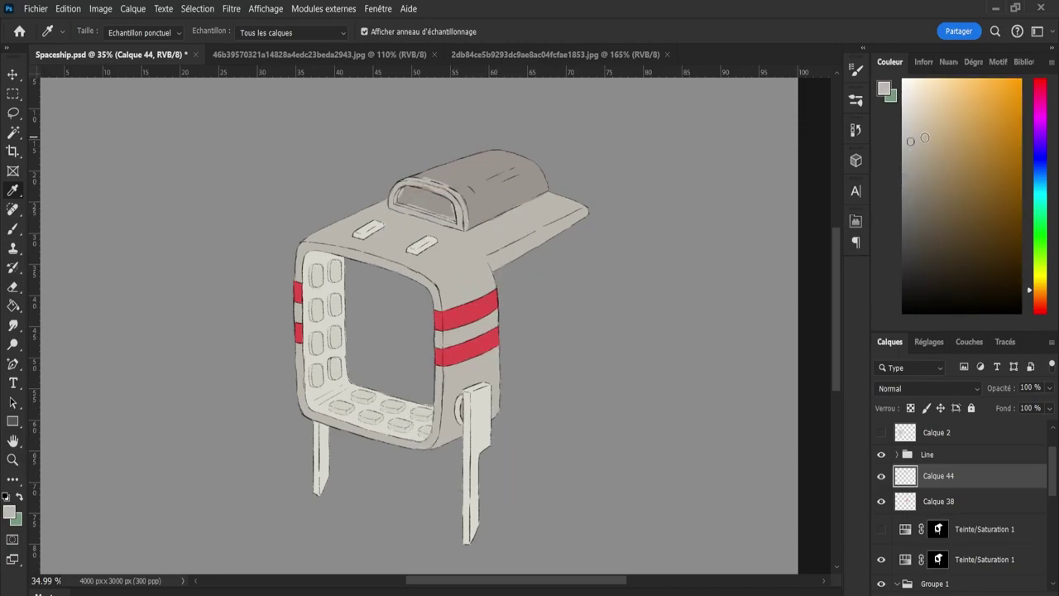
drag(910, 140, 909, 118)
key(b)
mouse_move(412, 199)
mouse_down()
mouse_move(446, 214)
mouse_move(433, 200)
mouse_move(444, 200)
mouse_move(406, 202)
mouse_up()
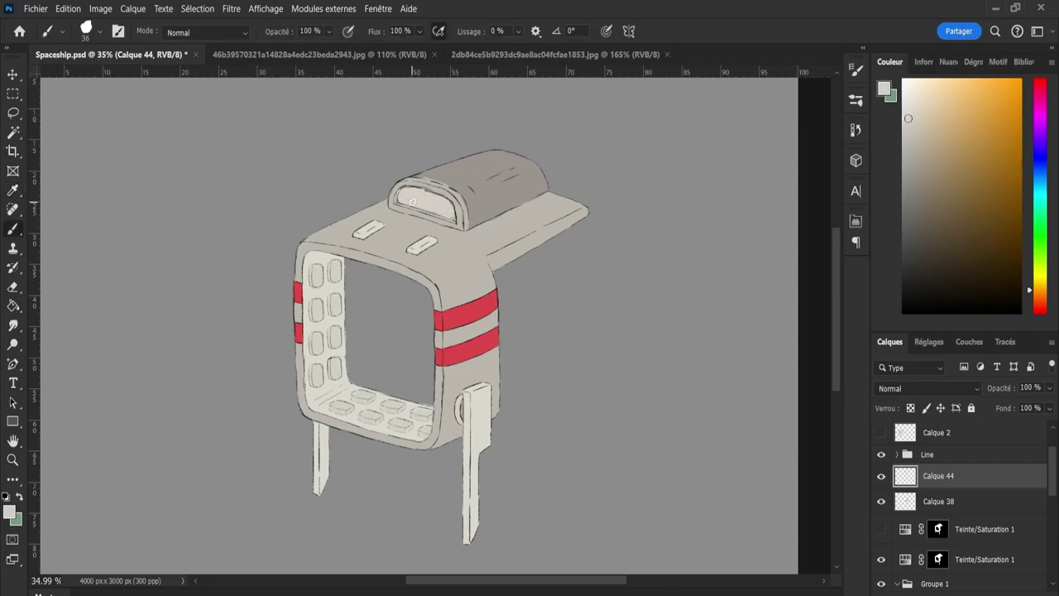
alt+click(485, 420)
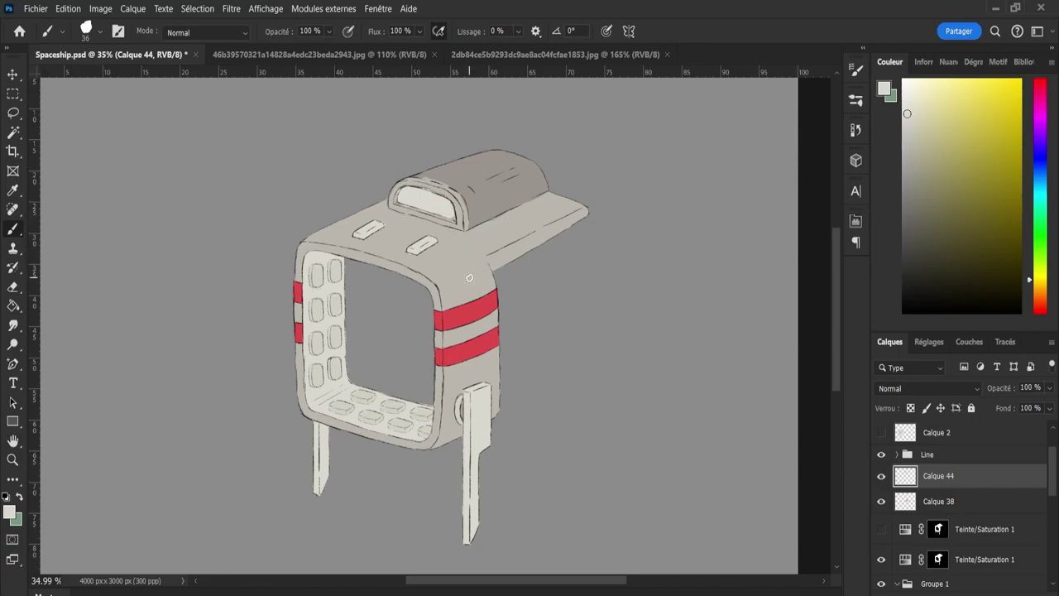
alt+click(321, 335)
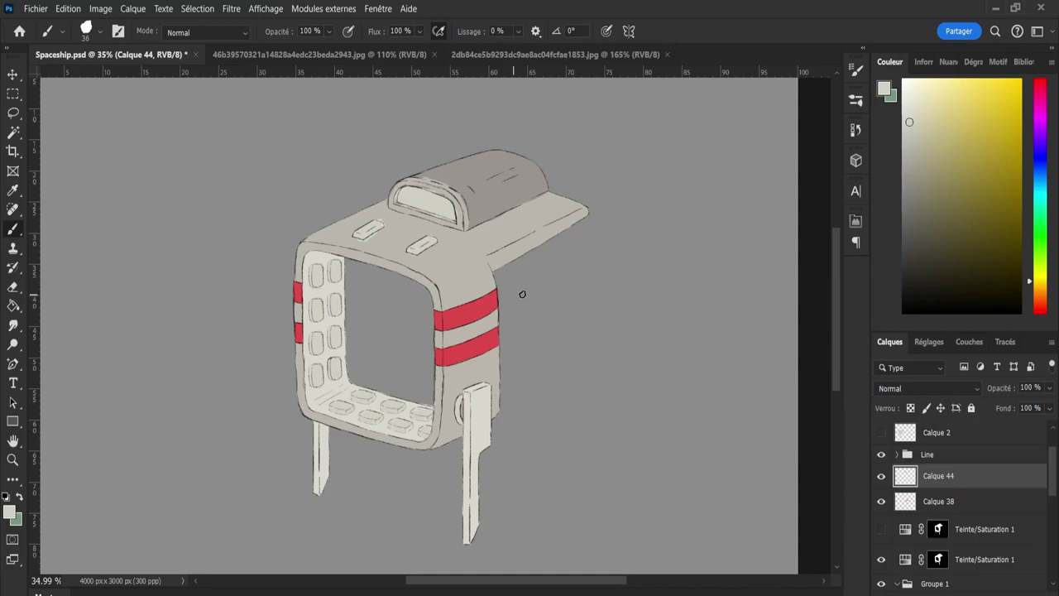
Collapse Groupe 1 and compare the ship with the group hidden and shown.
drag(1055, 466, 1046, 494)
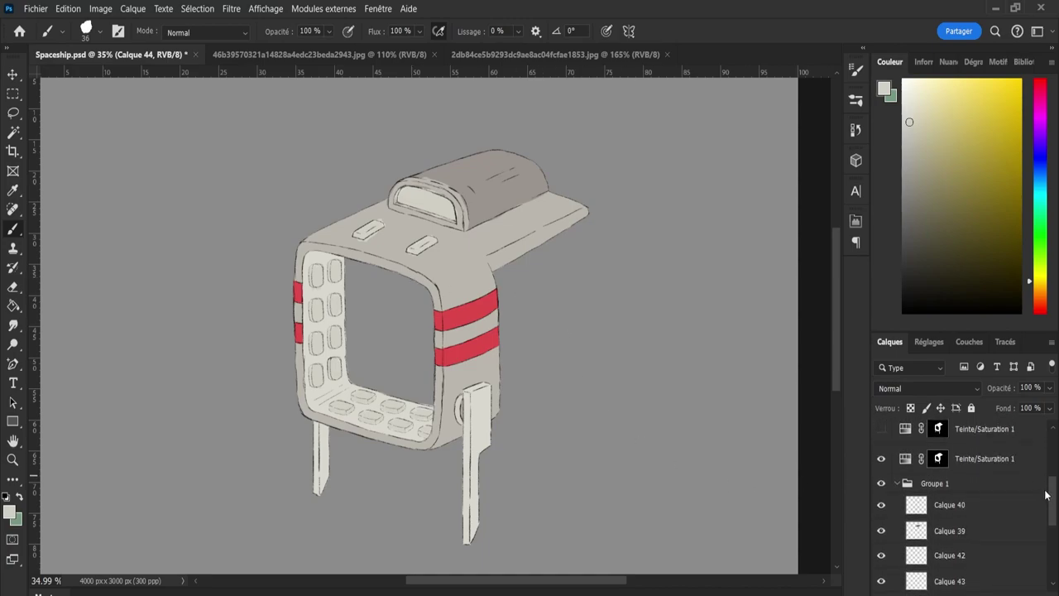
click(913, 484)
click(898, 483)
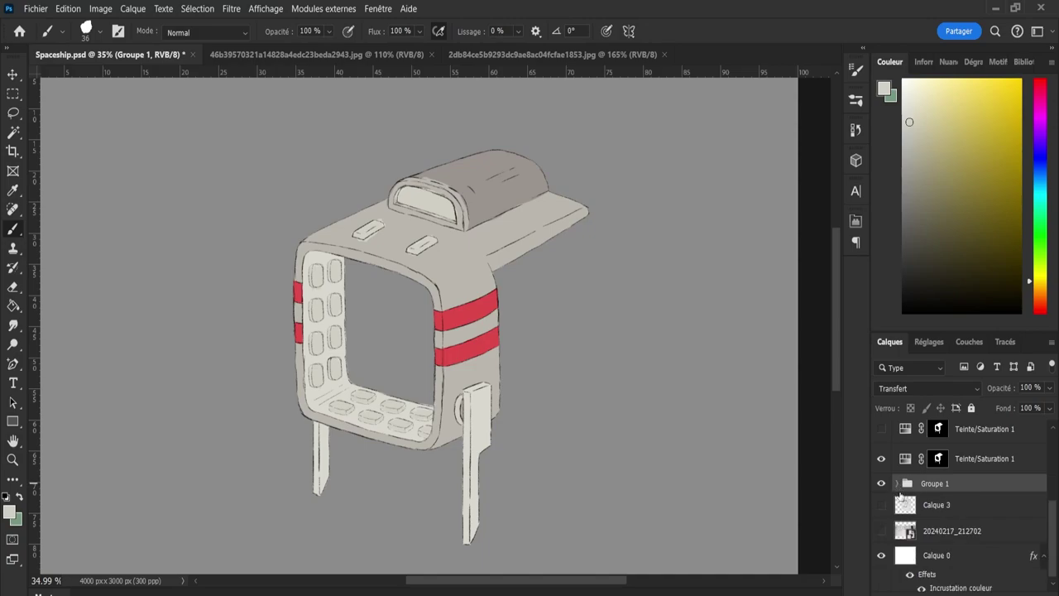
click(882, 484)
click(882, 484)
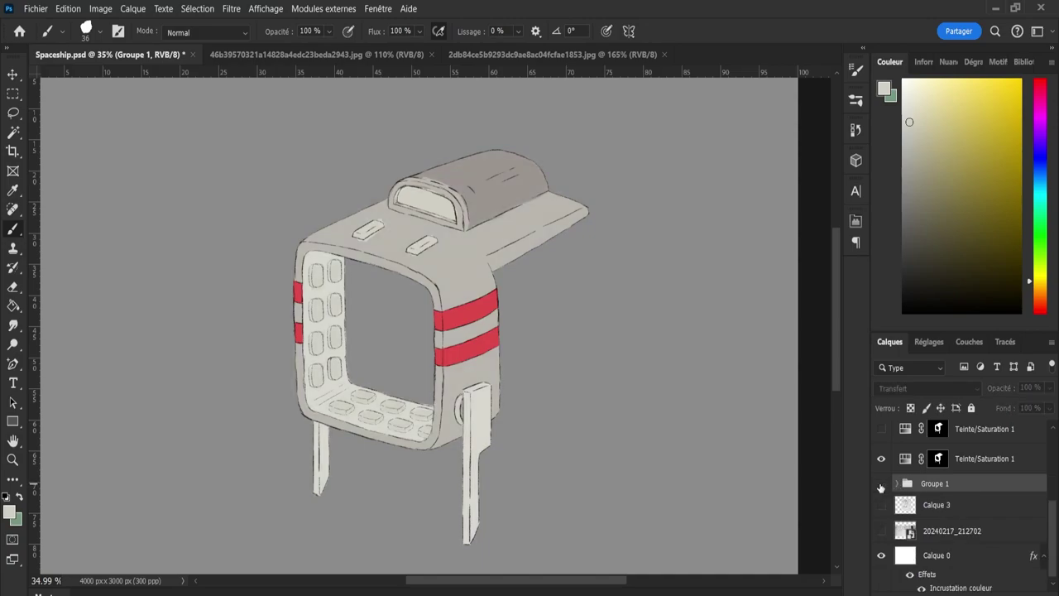
click(881, 485)
click(881, 484)
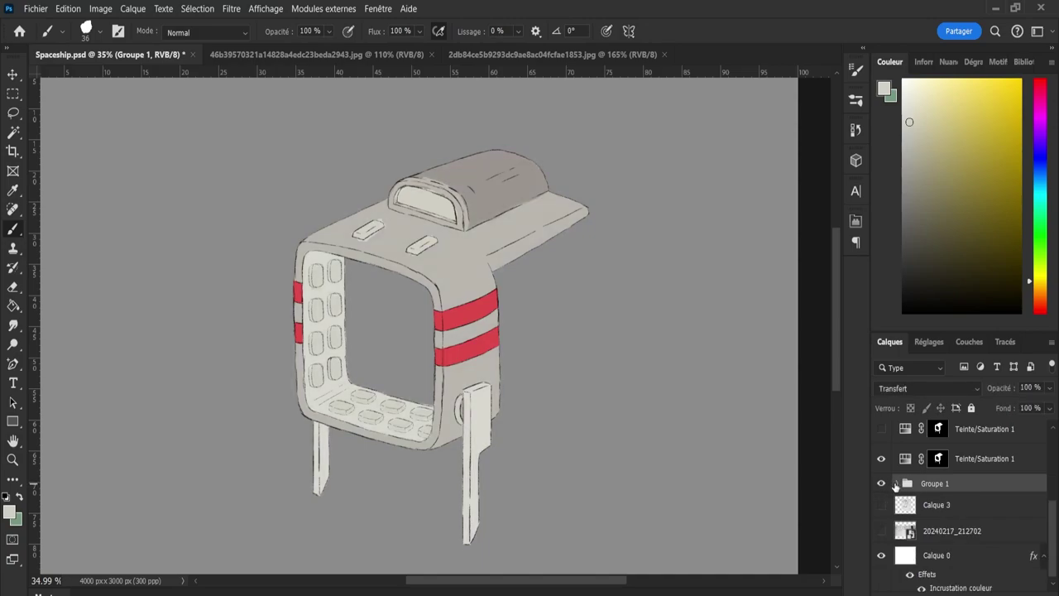
Merge Groupe 1 with the lower Teinte/Saturation 1 adjustment and check the merged layer by hiding and showing it.
click(982, 466)
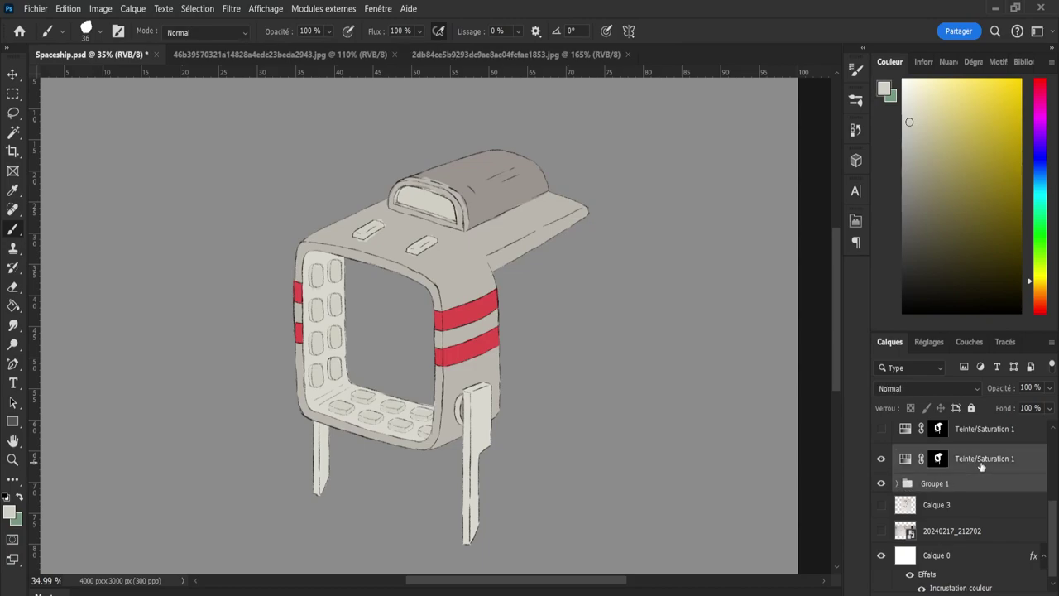
key(ctrl+e)
click(879, 481)
click(879, 482)
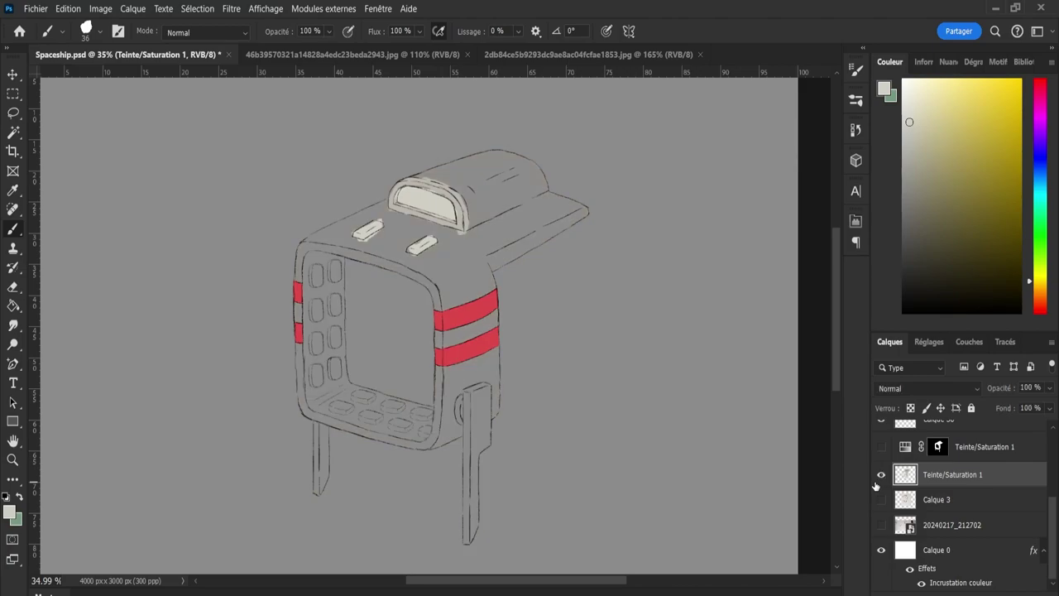
drag(1052, 525, 1040, 494)
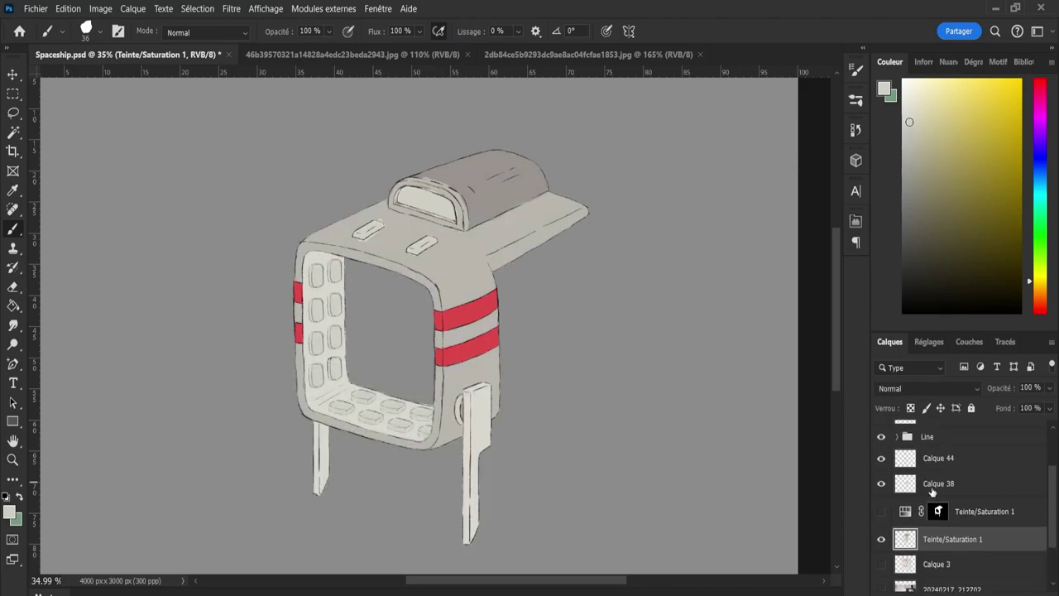
Compare the ship with the red stripes of Calque 38 and the pale details of Calque 44 shown and hidden.
click(932, 491)
click(881, 483)
click(882, 484)
click(882, 459)
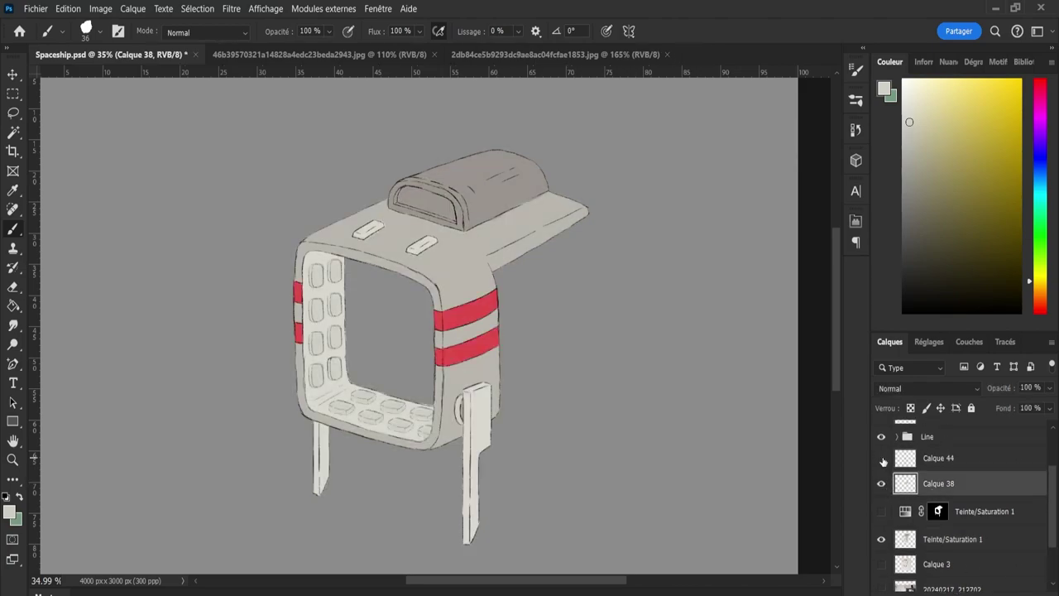
click(882, 459)
click(882, 459)
click(882, 459)
click(882, 459)
click(882, 460)
click(882, 459)
click(882, 459)
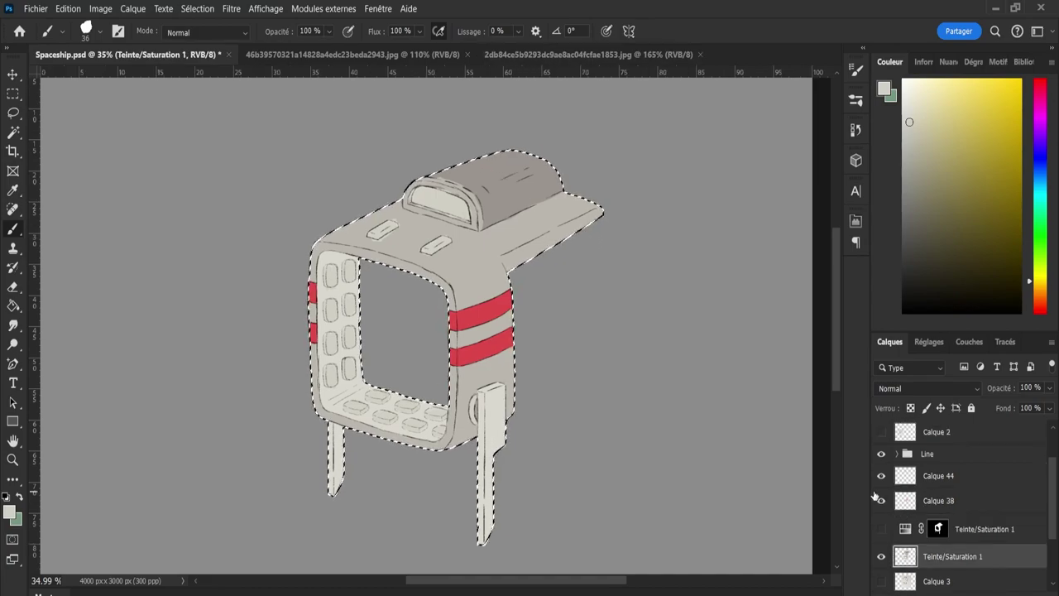
Fill the selected ship silhouette with the hull's warm grey on a new layer above the merged Teinte/Saturation 1 layer.
click(922, 476)
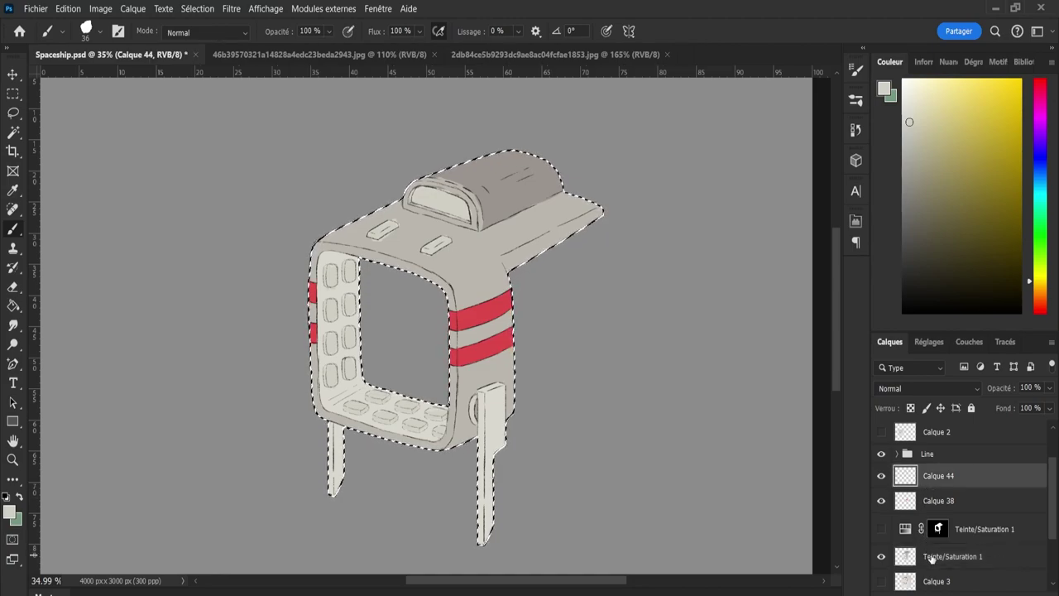
click(931, 558)
key(i)
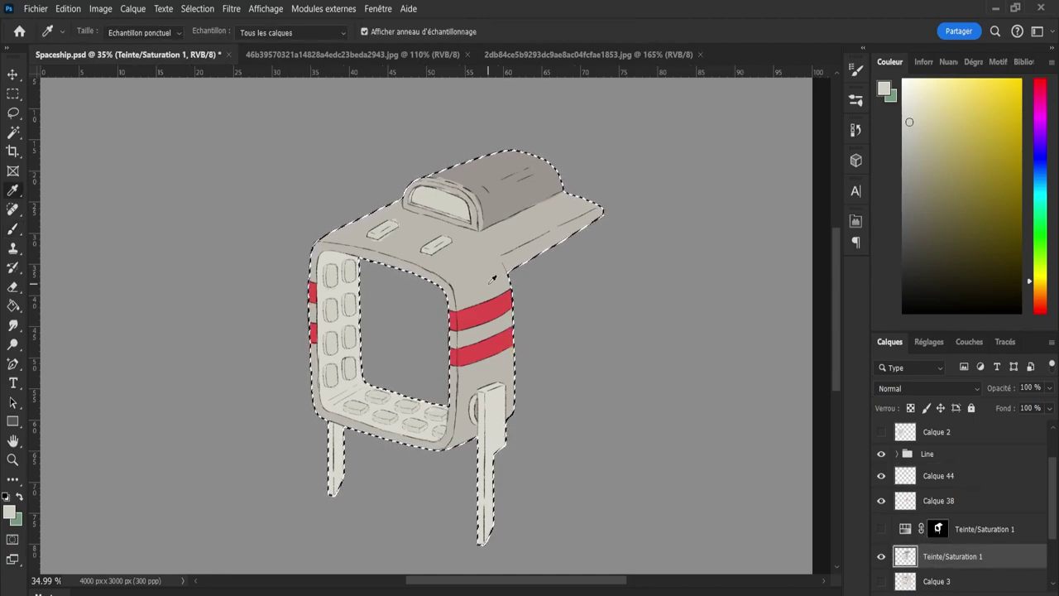
click(491, 279)
click(882, 556)
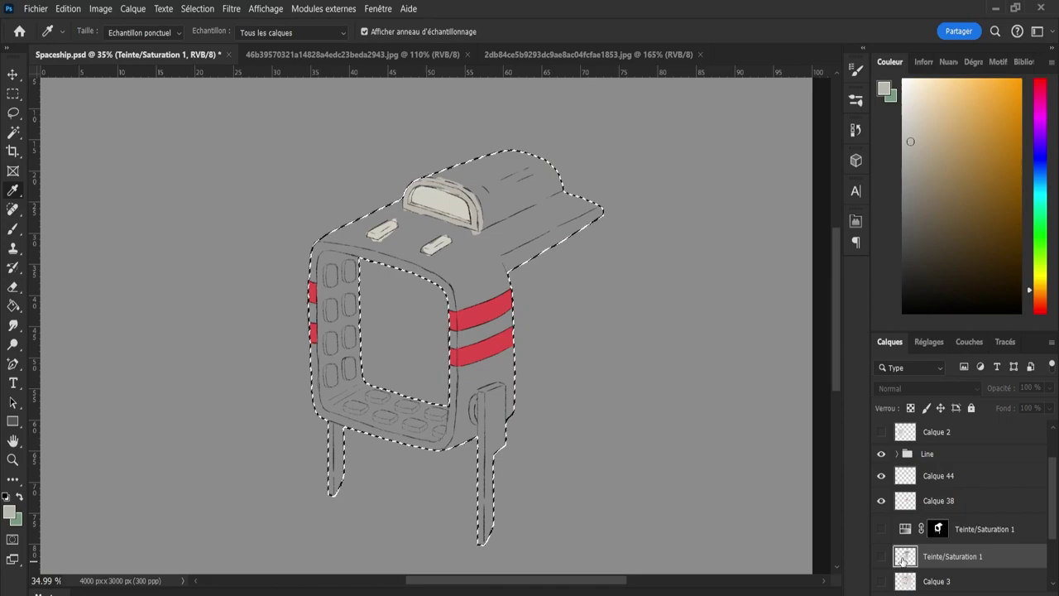
key(ctrl+shift+alt+n)
key(b)
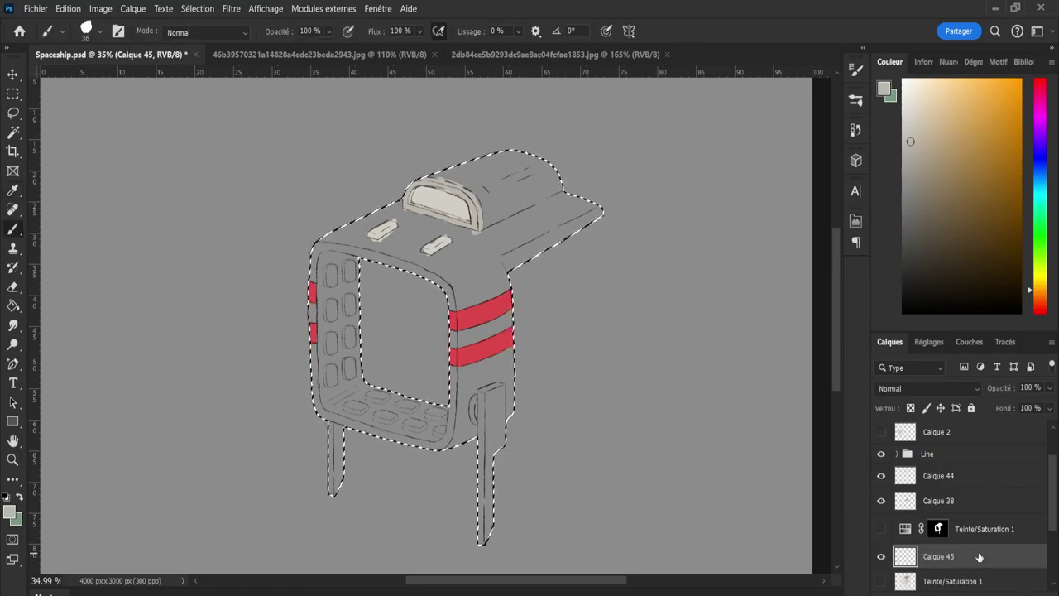
alt+right_click(376, 372)
mouse_move(413, 413)
mouse_down()
mouse_move(333, 170)
mouse_move(482, 126)
mouse_move(560, 152)
mouse_move(480, 532)
mouse_move(607, 177)
mouse_up()
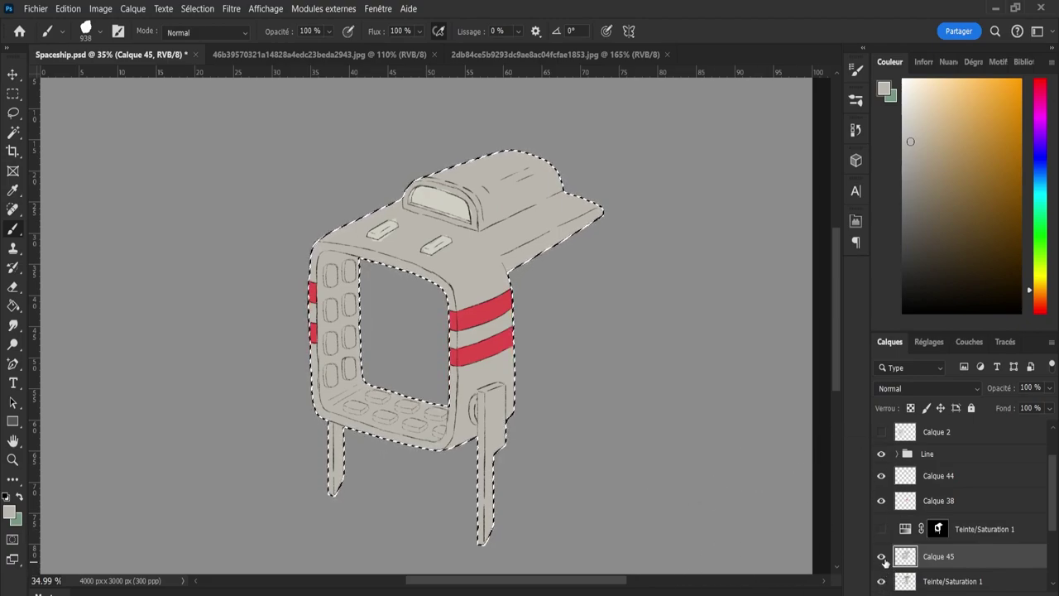
Sample the front leg's off-white with Calque 45 hidden, show the layer again and clear the ship selection.
click(882, 557)
key(i)
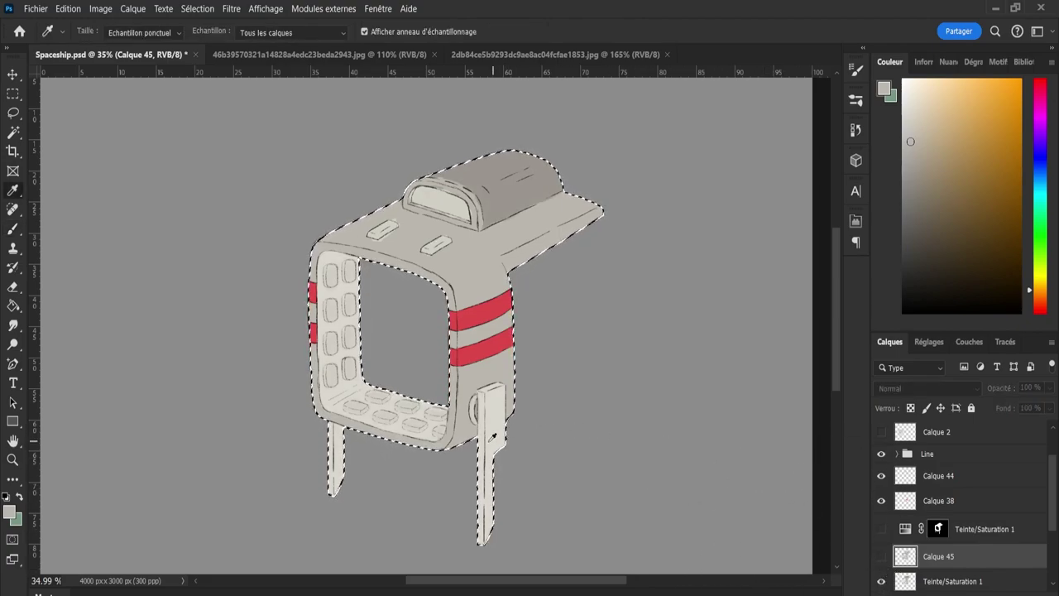
click(498, 425)
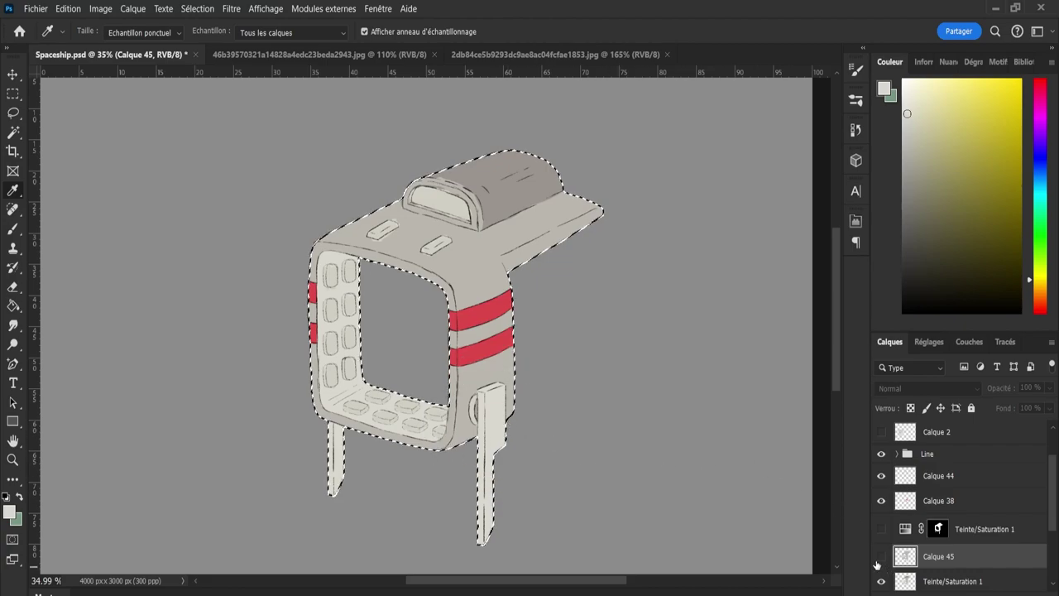
click(879, 560)
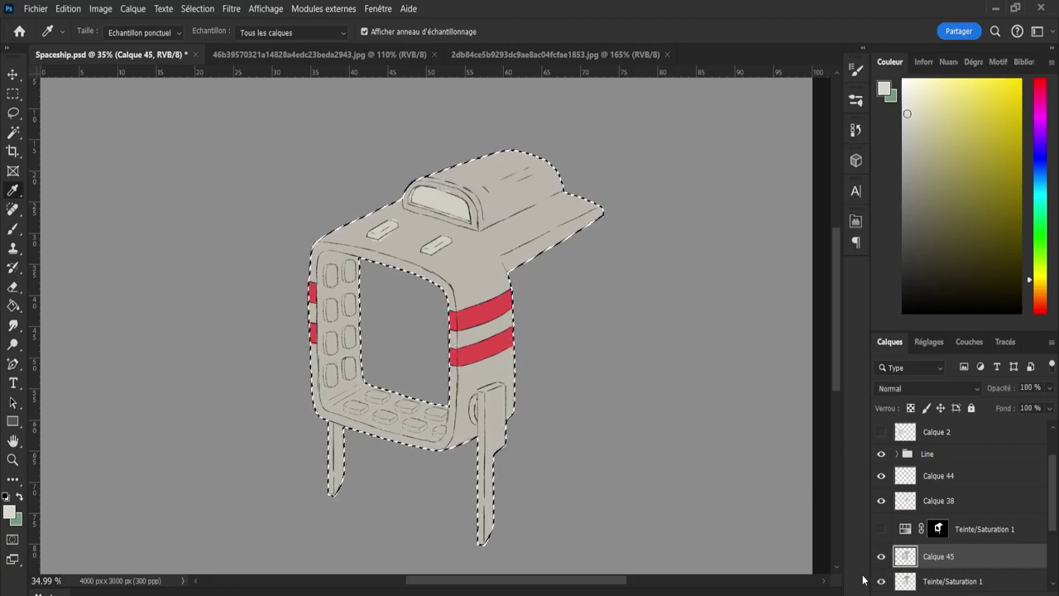
key(l)
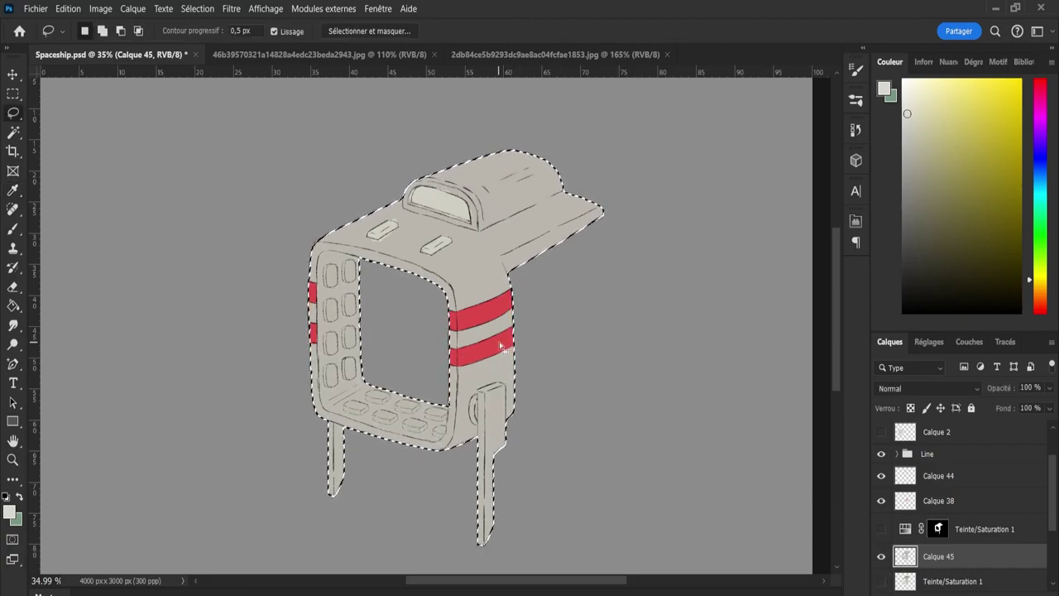
key(ctrl+d)
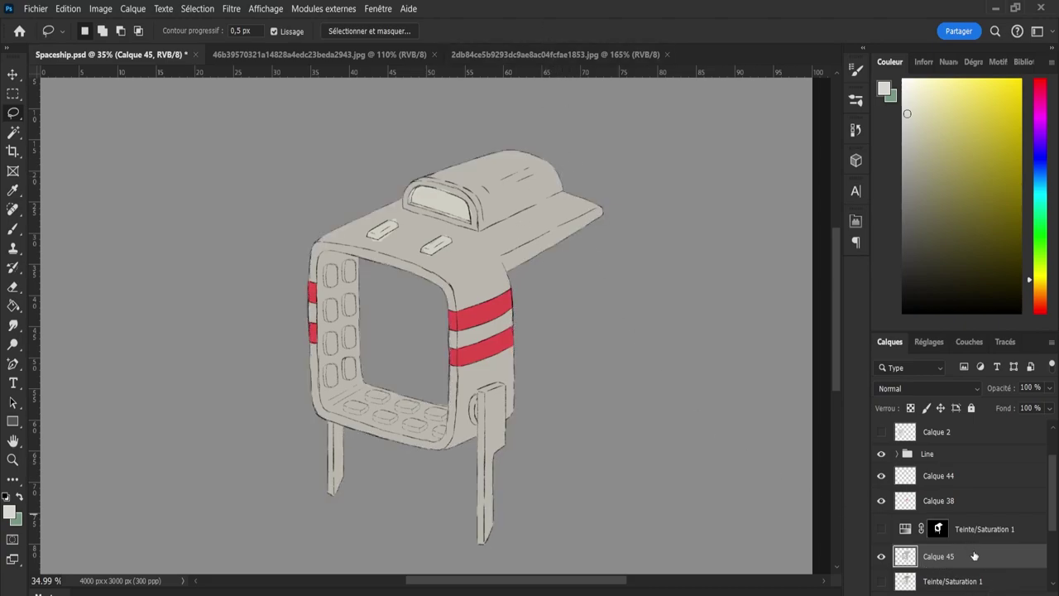
Move Calque 45 above the masked Teinte/Saturation 1 adjustment and add a new layer directly above it.
scroll(1050, 518, down, 2)
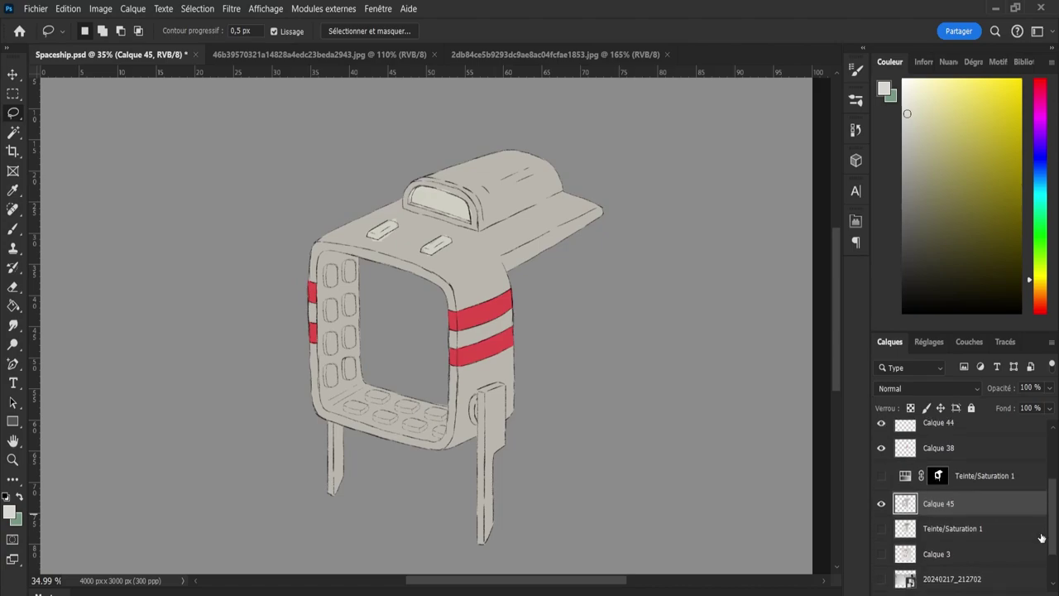
drag(988, 482, 992, 517)
click(978, 478)
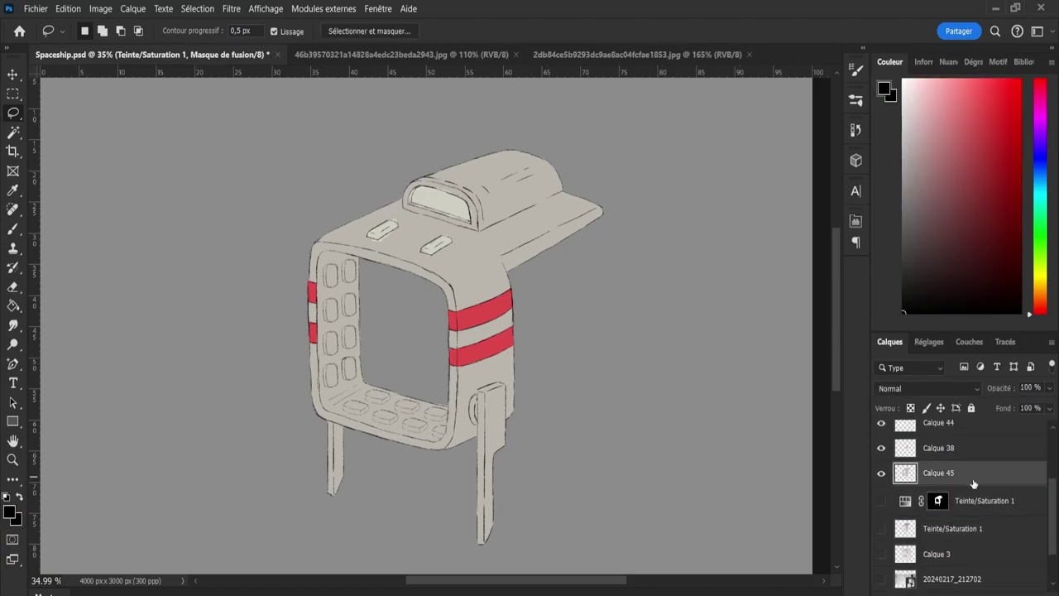
key(ctrl+shift+alt+n)
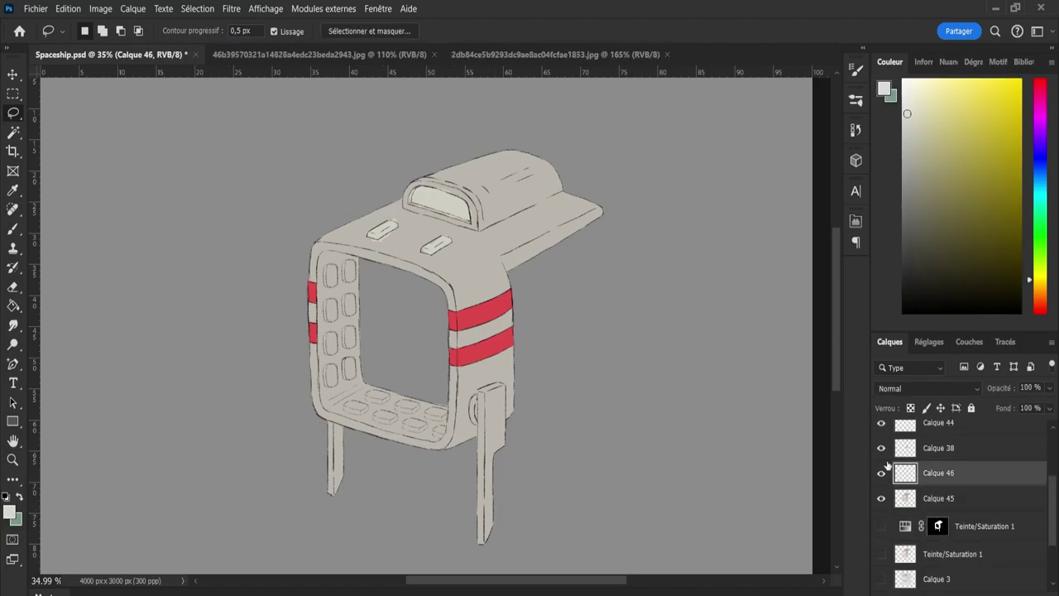
Load Calque 45's silhouette as a selection and paint the whole front leg off-white on Calque 46, including its upper bevel.
key(b)
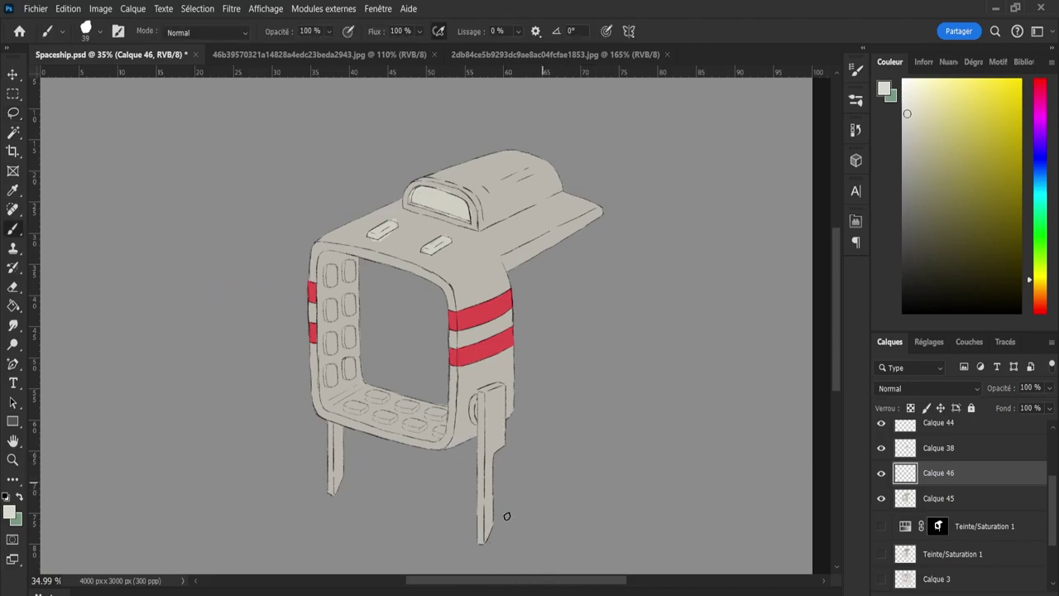
ctrl+click(905, 499)
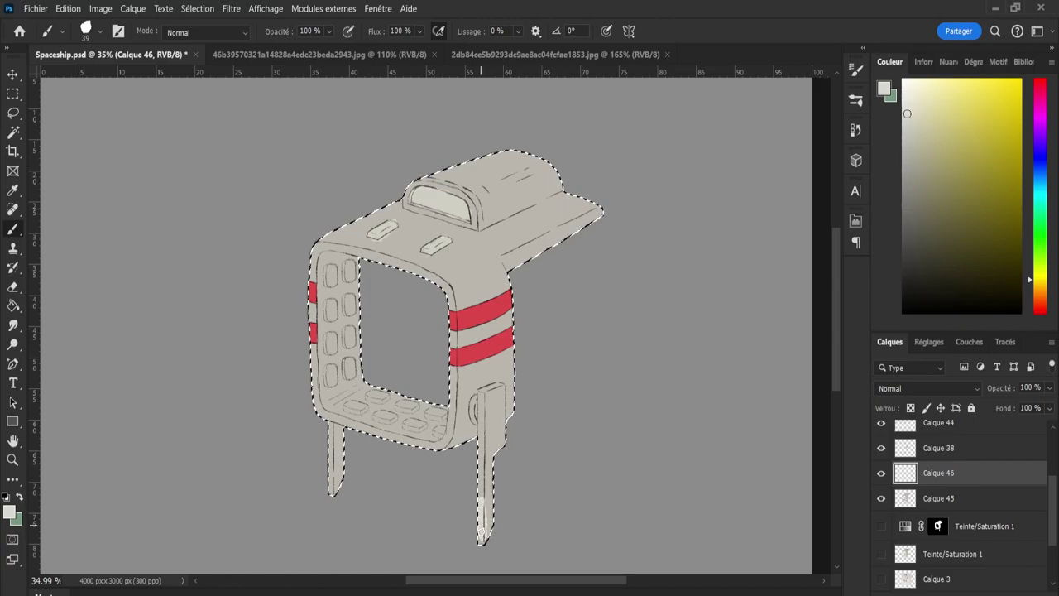
mouse_move(481, 515)
mouse_down()
mouse_move(488, 471)
mouse_move(525, 494)
mouse_up()
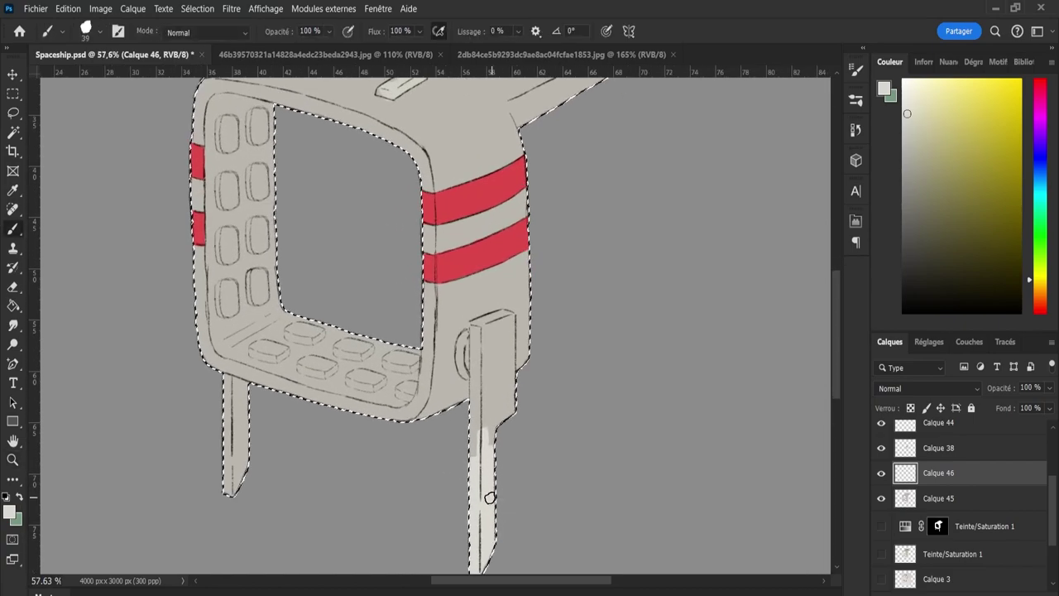
mouse_move(476, 447)
mouse_down()
mouse_move(485, 398)
mouse_move(500, 453)
mouse_up()
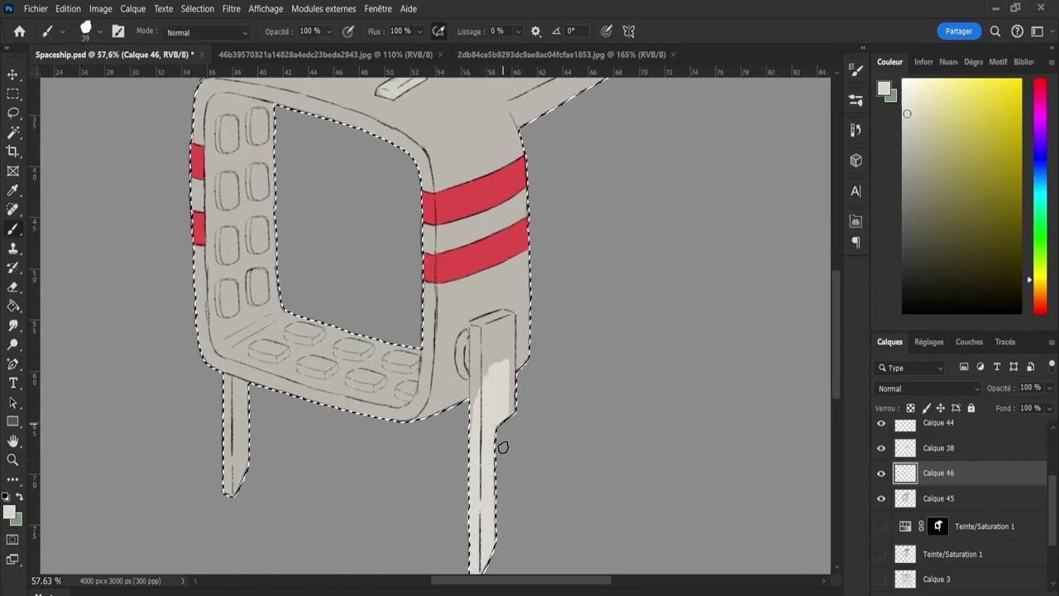
mouse_move(506, 397)
mouse_down()
mouse_move(508, 421)
mouse_move(495, 356)
mouse_move(478, 414)
mouse_move(480, 352)
mouse_move(495, 333)
mouse_move(495, 357)
mouse_move(529, 373)
mouse_up()
key(ctrl+space)
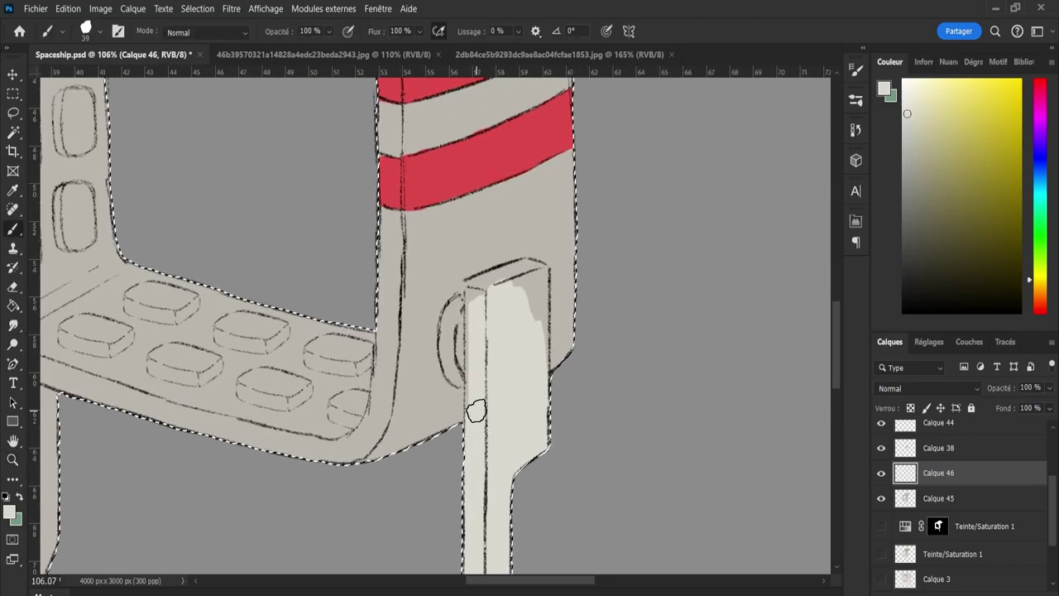
mouse_move(475, 414)
mouse_down()
mouse_move(481, 290)
mouse_move(524, 271)
mouse_move(534, 294)
mouse_move(537, 277)
mouse_move(539, 447)
mouse_move(537, 276)
mouse_move(544, 453)
mouse_up()
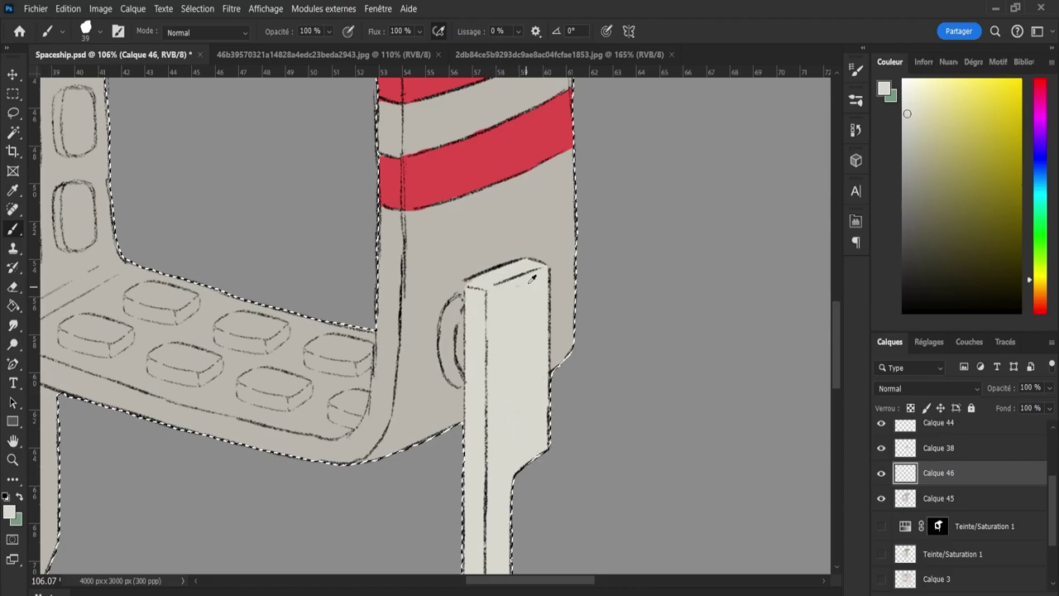
key(bracketleft)
key(bracketleft)
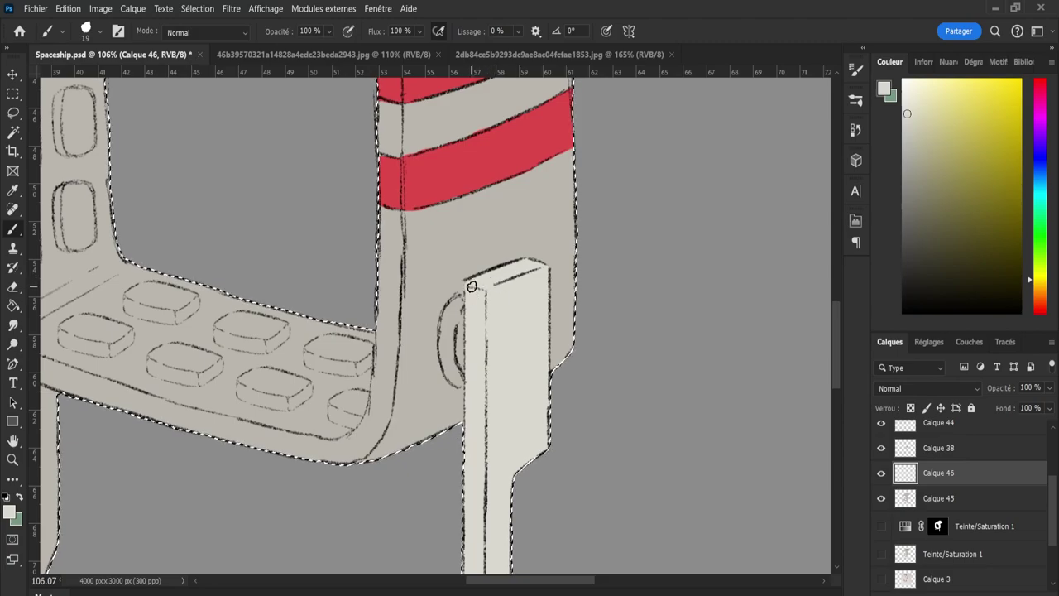
Paint the rear leg off-white on Calque 46 up to the hull's lower edge, using a larger brush.
key(z)
drag(532, 361, 435, 368)
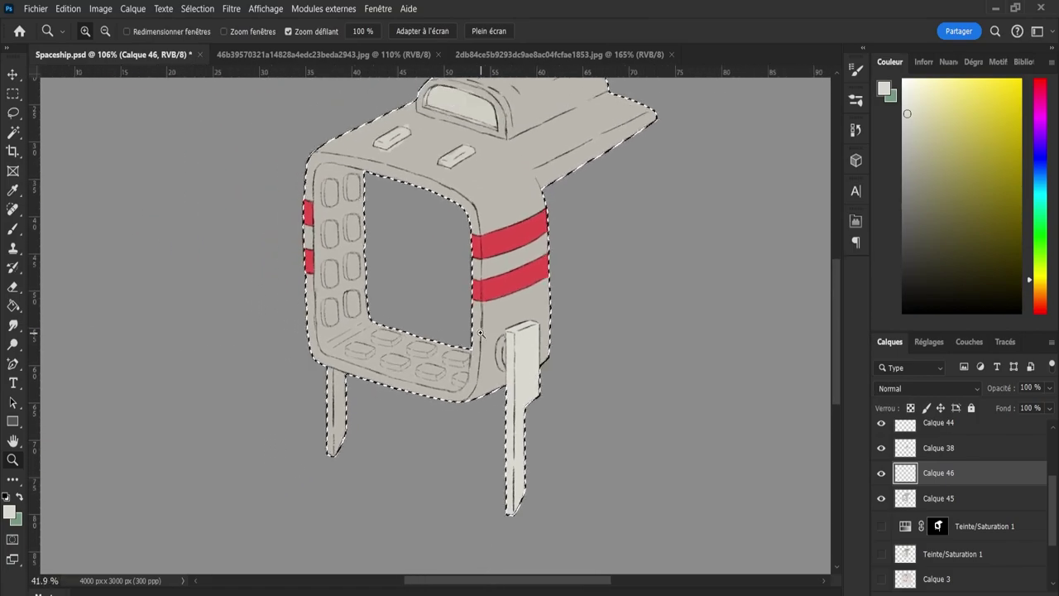
drag(307, 429, 376, 445)
key(b)
alt+right_click(398, 466)
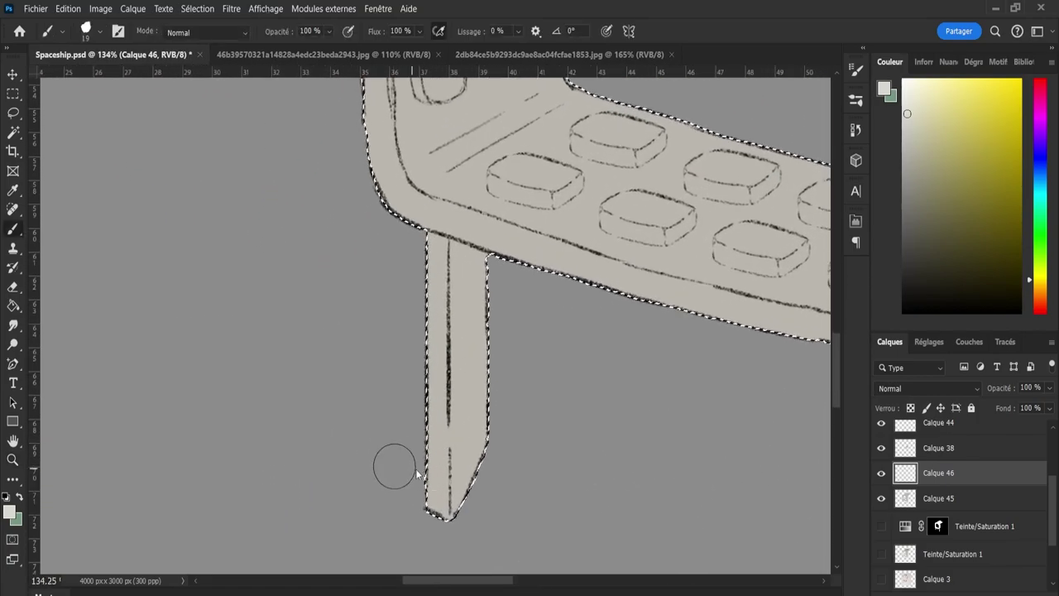
mouse_move(475, 507)
mouse_down()
mouse_move(402, 416)
mouse_move(425, 383)
mouse_move(512, 371)
mouse_move(393, 278)
mouse_move(416, 281)
mouse_move(407, 271)
mouse_move(467, 295)
mouse_up()
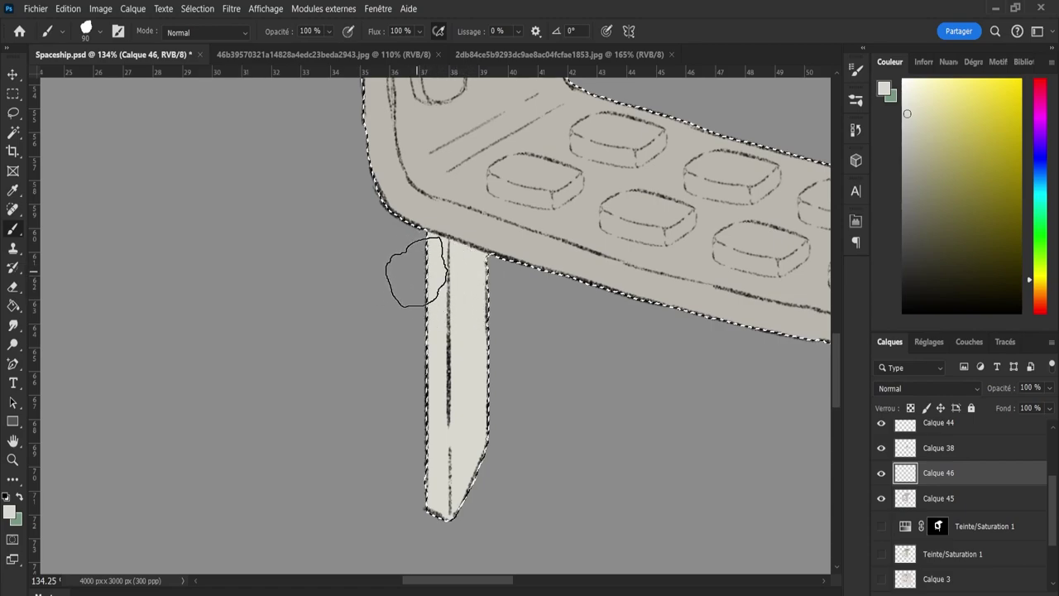
Add a new layer above Calque 46, hide Calque 45 and sample the inner wall's off-white from the merged Teinte/Saturation 1 layer.
key(z)
drag(469, 316, 354, 318)
drag(607, 279, 658, 277)
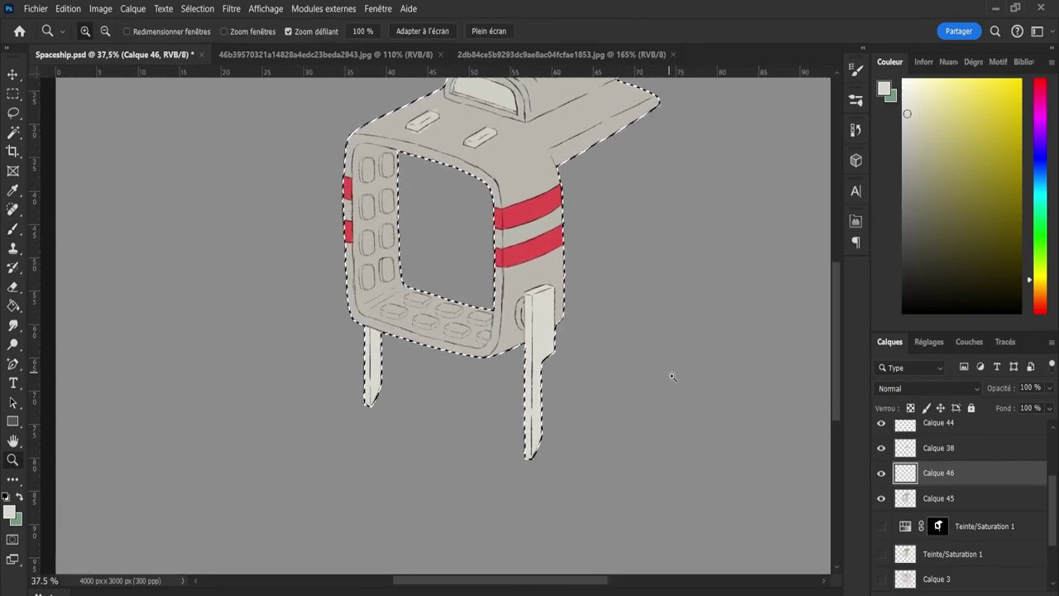
key(ctrl+shift+alt+n)
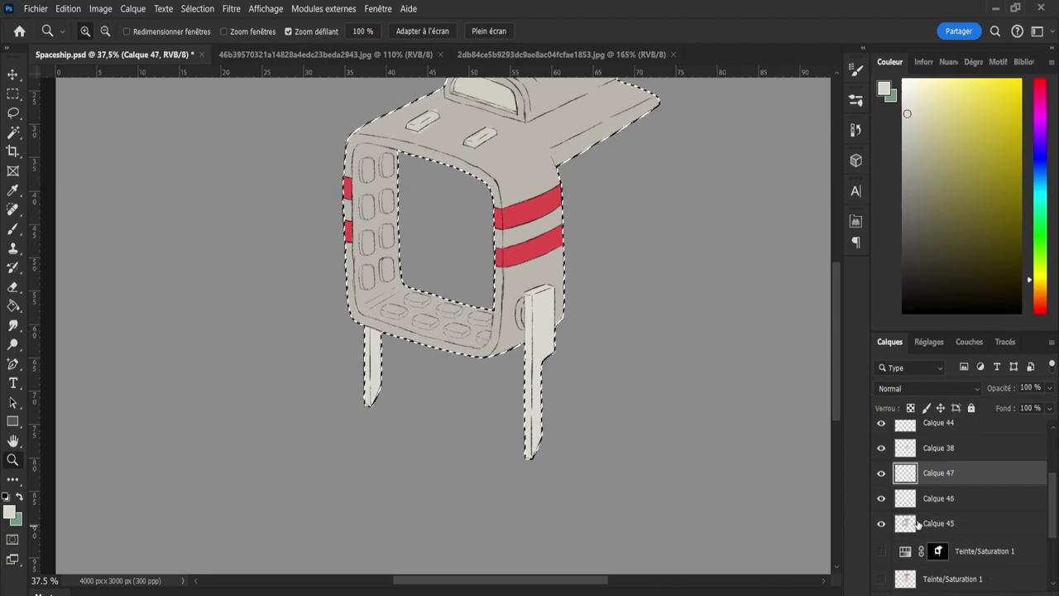
click(881, 523)
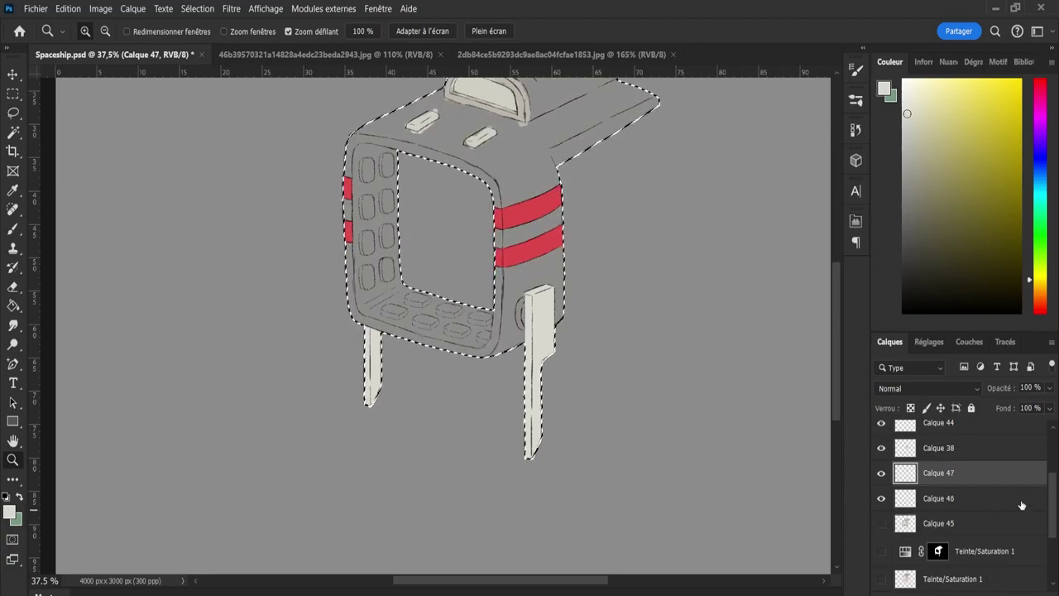
scroll(993, 509, down, 2)
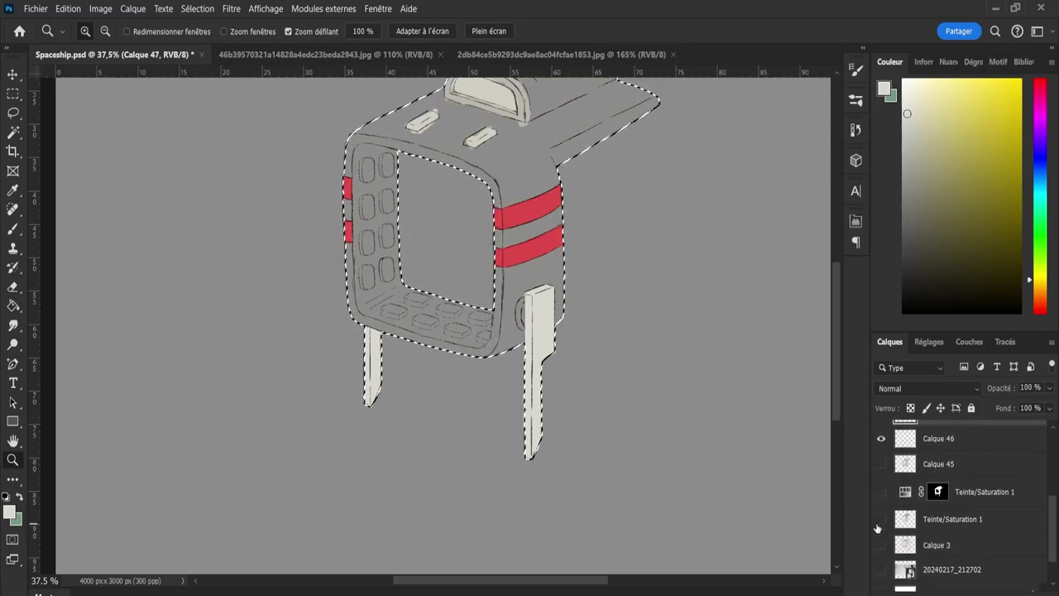
click(880, 521)
key(i)
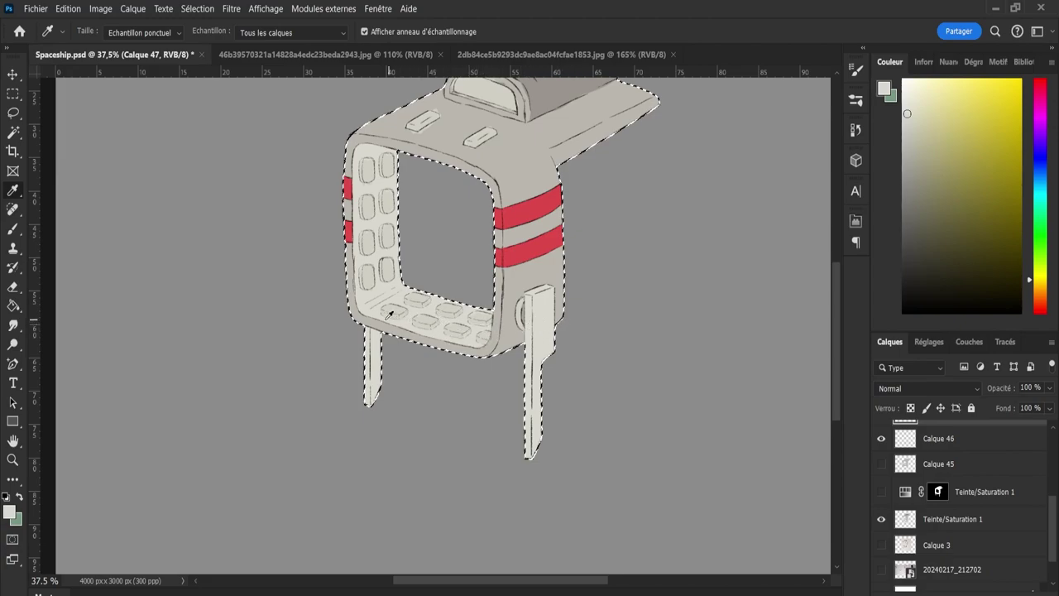
click(382, 285)
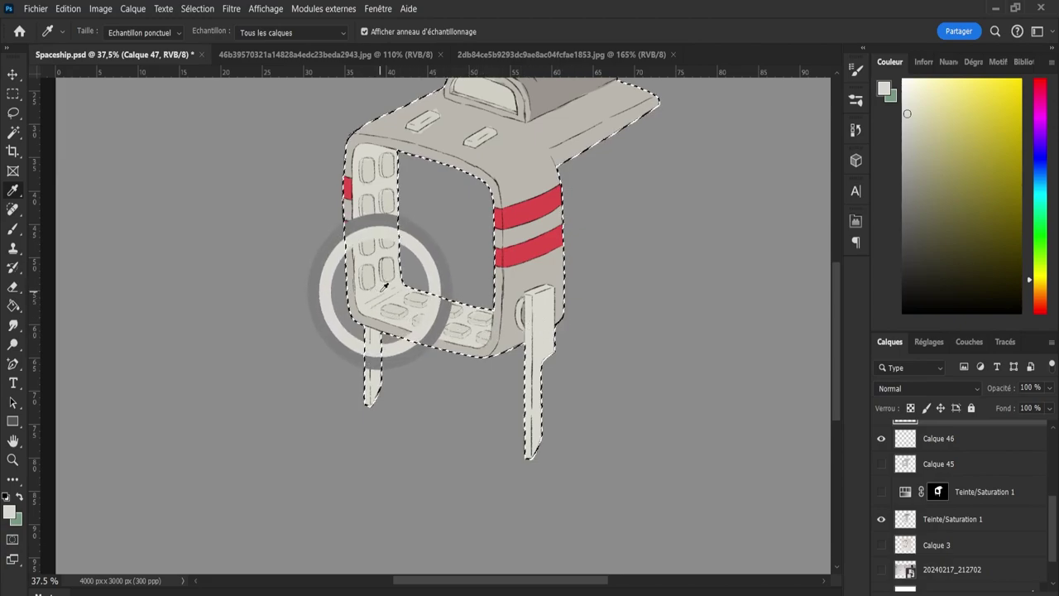
click(546, 312)
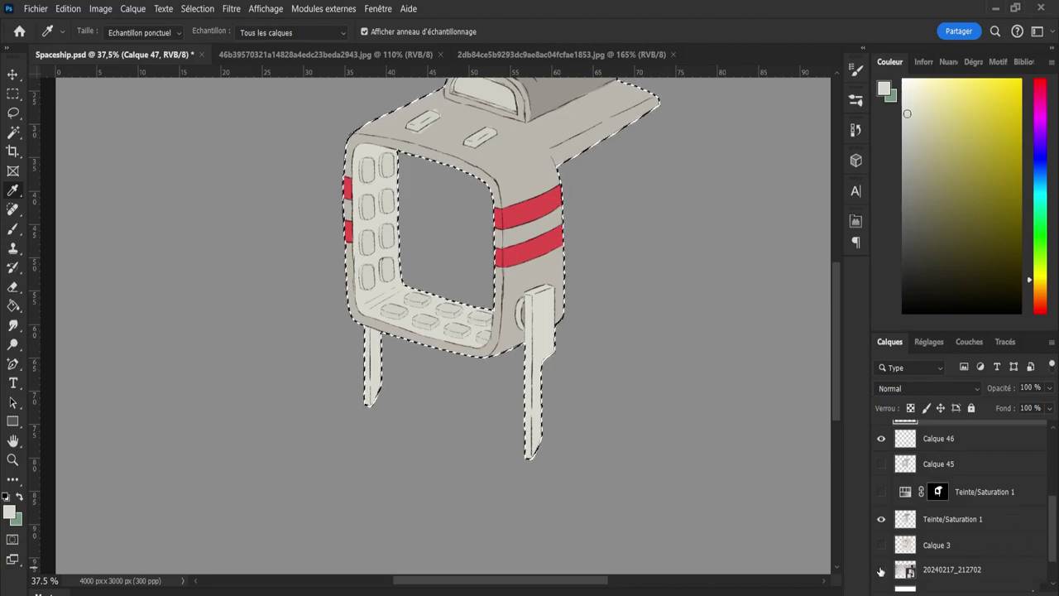
Hide the merged Teinte/Saturation 1 layer and undo the creation of the extra empty layer.
click(881, 519)
click(1014, 593)
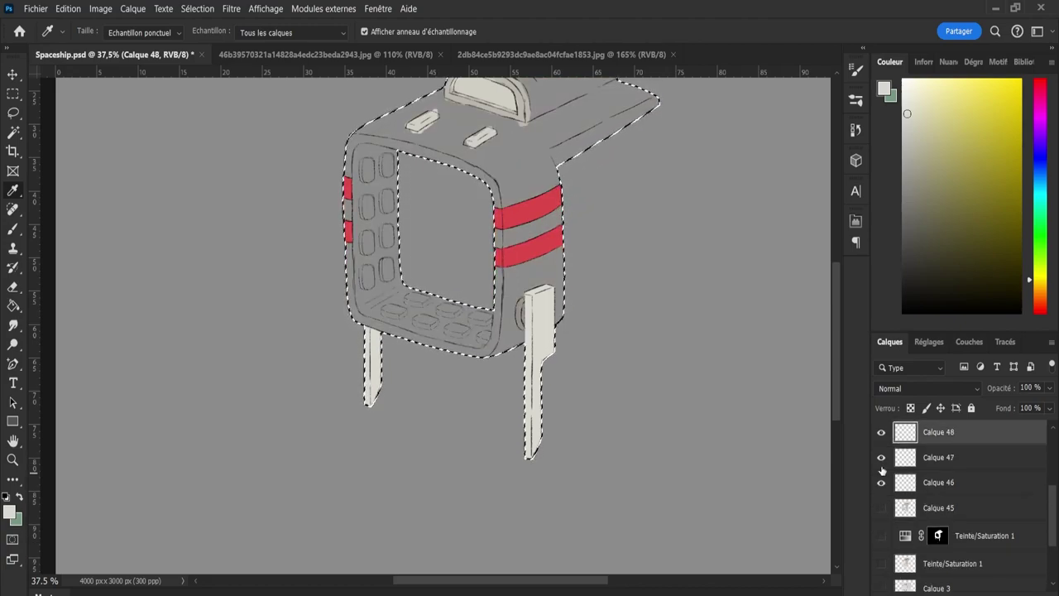
key(ctrl+z)
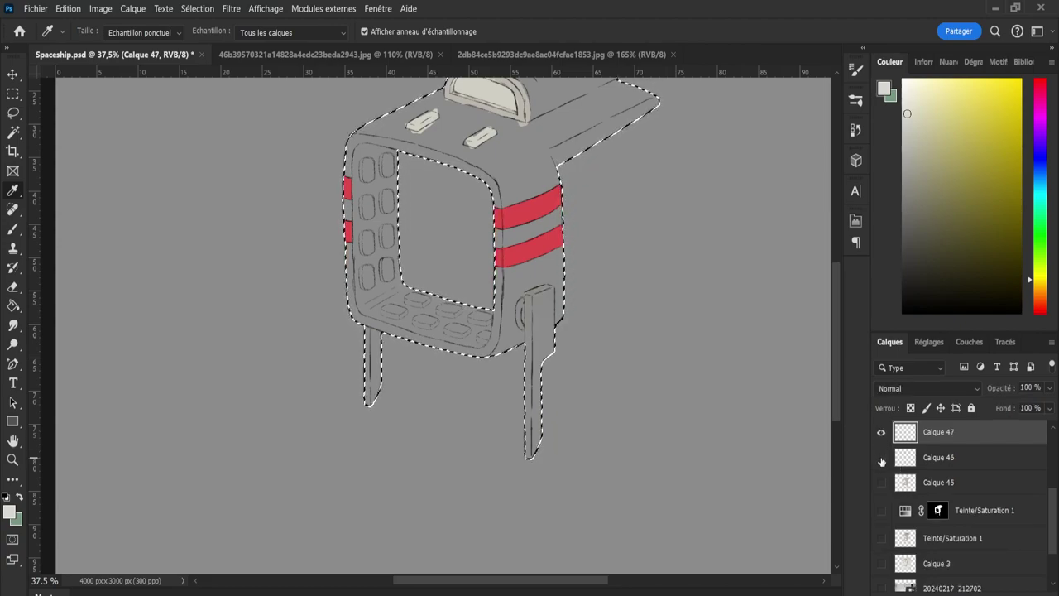
Paint the opening's inner side wall and floor off-white on Calque 47 within the ship selection.
key(b)
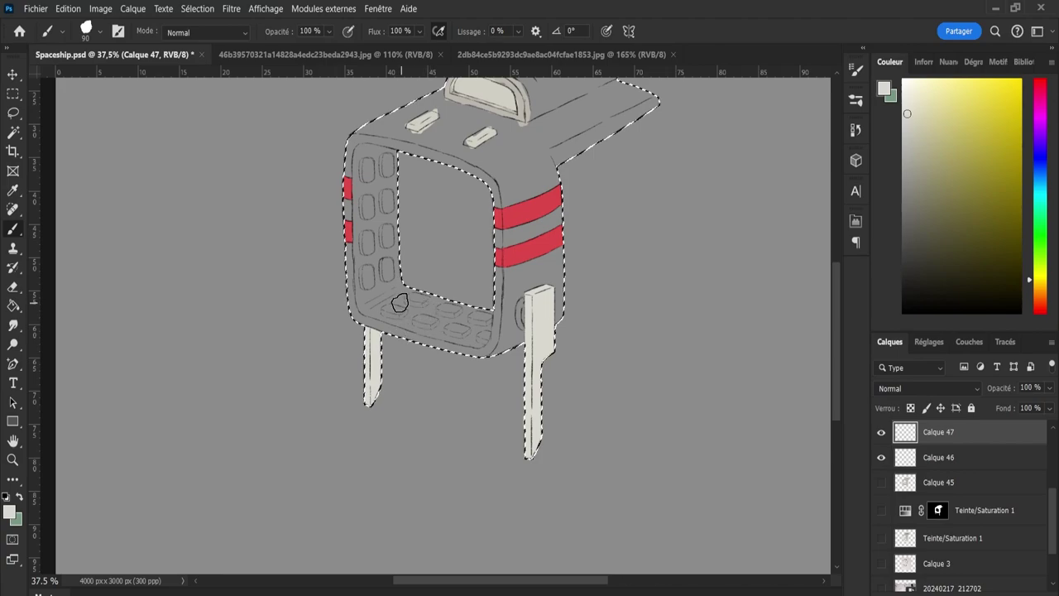
drag(399, 303, 442, 304)
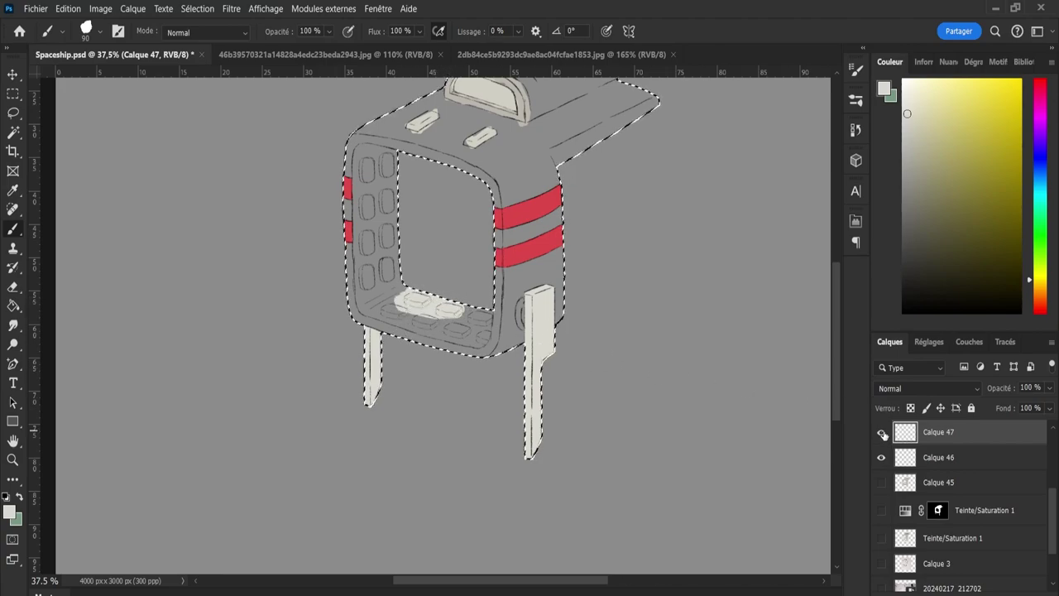
key(z)
drag(375, 279, 414, 278)
key(b)
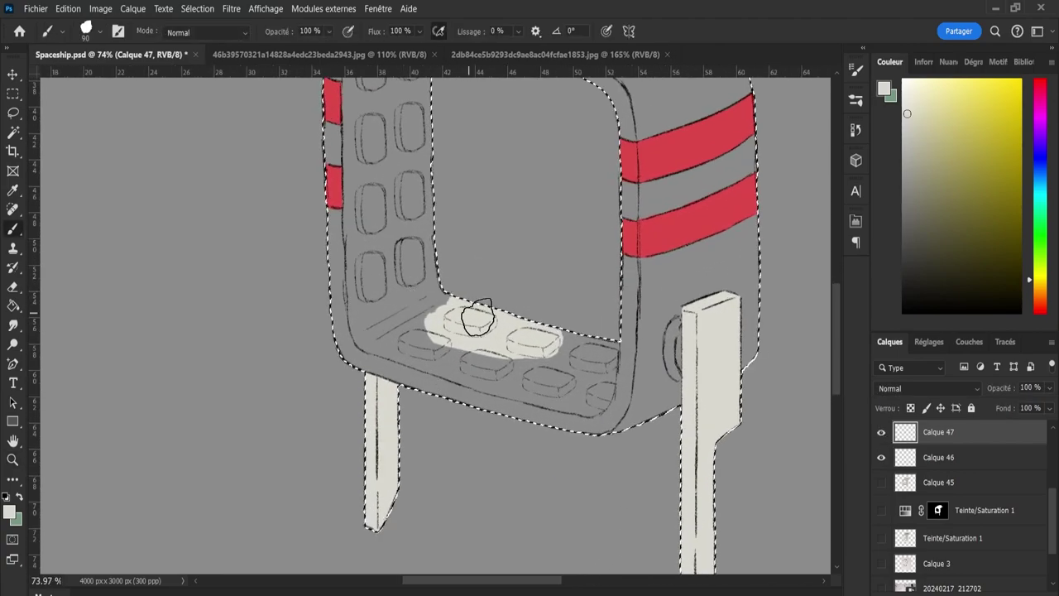
mouse_move(472, 315)
mouse_down()
mouse_move(600, 342)
mouse_move(596, 382)
mouse_move(598, 374)
mouse_move(578, 393)
mouse_move(593, 396)
mouse_move(527, 375)
mouse_move(588, 370)
mouse_move(561, 385)
mouse_move(520, 379)
mouse_move(441, 341)
mouse_move(439, 358)
mouse_move(469, 368)
mouse_move(387, 327)
mouse_move(389, 337)
mouse_move(368, 332)
mouse_move(364, 309)
mouse_move(375, 323)
mouse_move(426, 265)
mouse_move(431, 183)
mouse_move(413, 132)
mouse_move(364, 305)
mouse_move(371, 154)
mouse_move(399, 80)
mouse_move(428, 83)
mouse_up()
scroll(834, 330, up, 3)
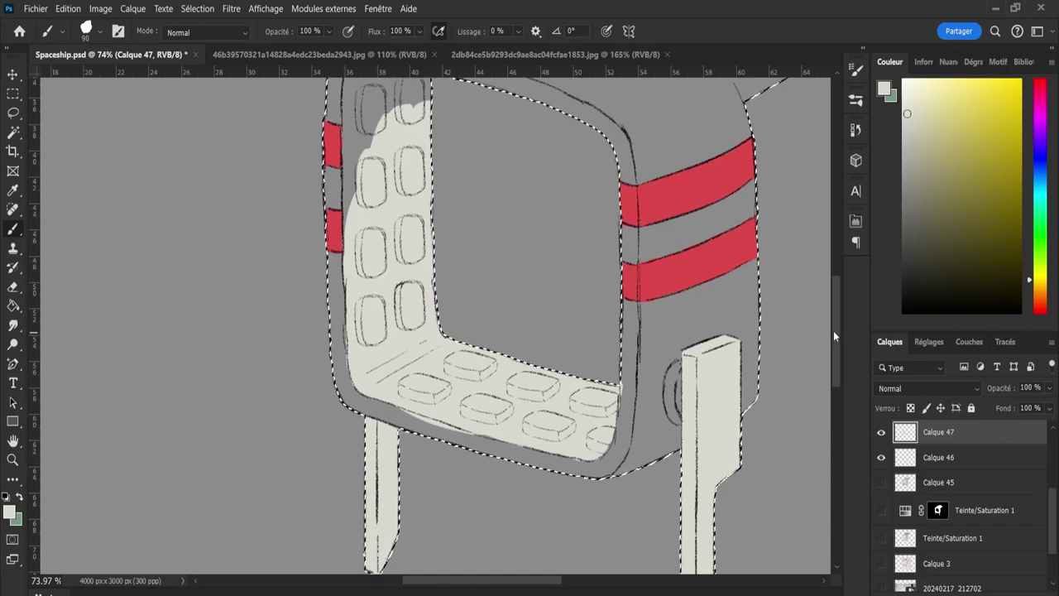
mouse_move(362, 264)
mouse_down()
mouse_move(362, 128)
mouse_move(370, 121)
mouse_move(389, 134)
mouse_move(389, 124)
mouse_move(383, 181)
mouse_move(436, 150)
mouse_move(422, 142)
mouse_move(371, 191)
mouse_up()
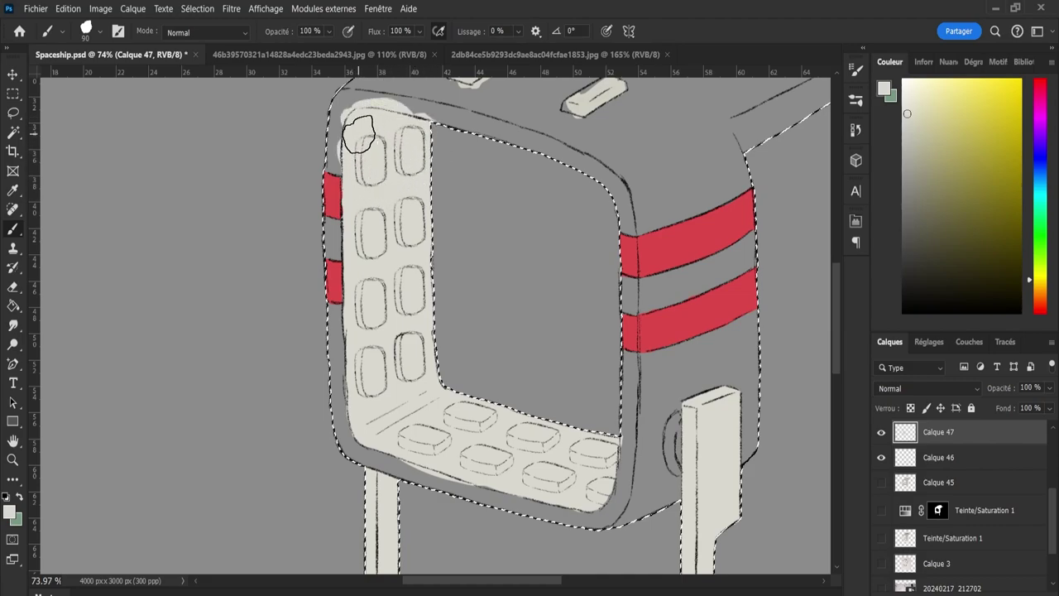
Erase the off-white overspill beyond the line art along the inner side wall's upper edge on Calque 47.
key(e)
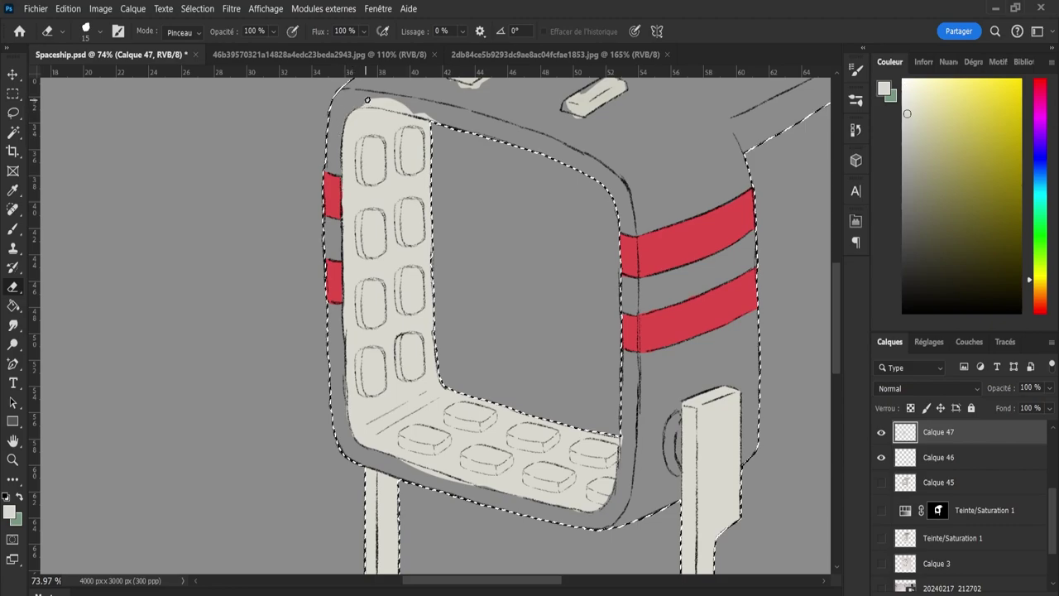
drag(447, 109, 376, 104)
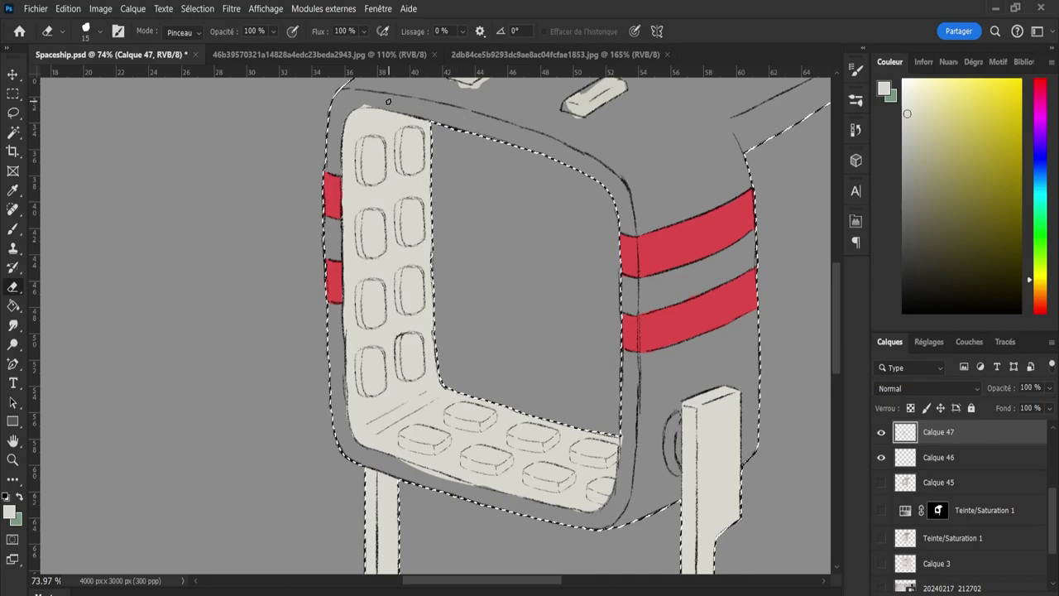
drag(380, 112, 375, 100)
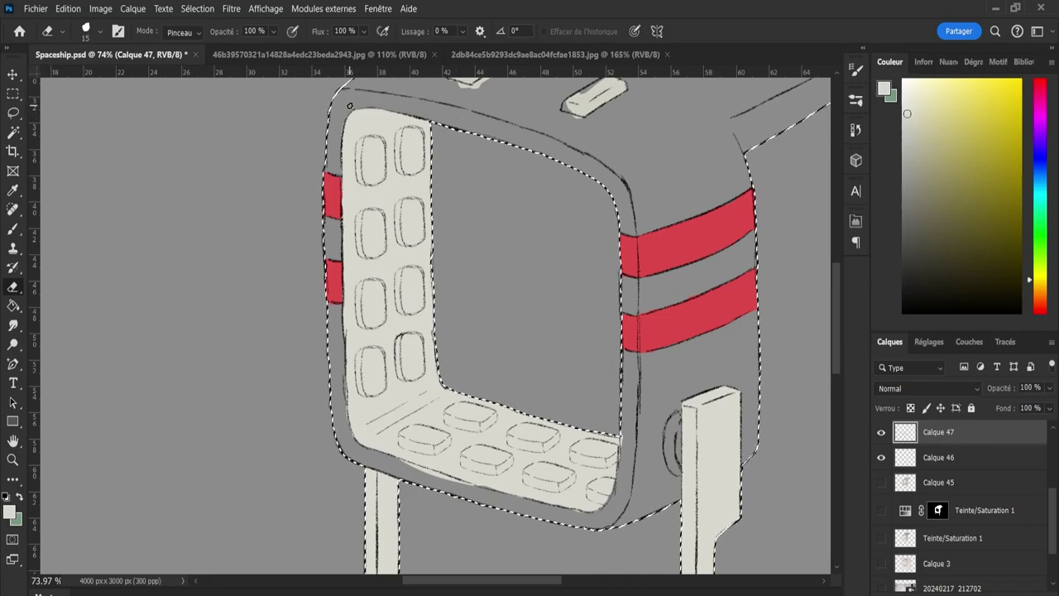
Clean up the off-white fill on Calque 47 along the side wall's upper corner and the floor's front edge.
key(b)
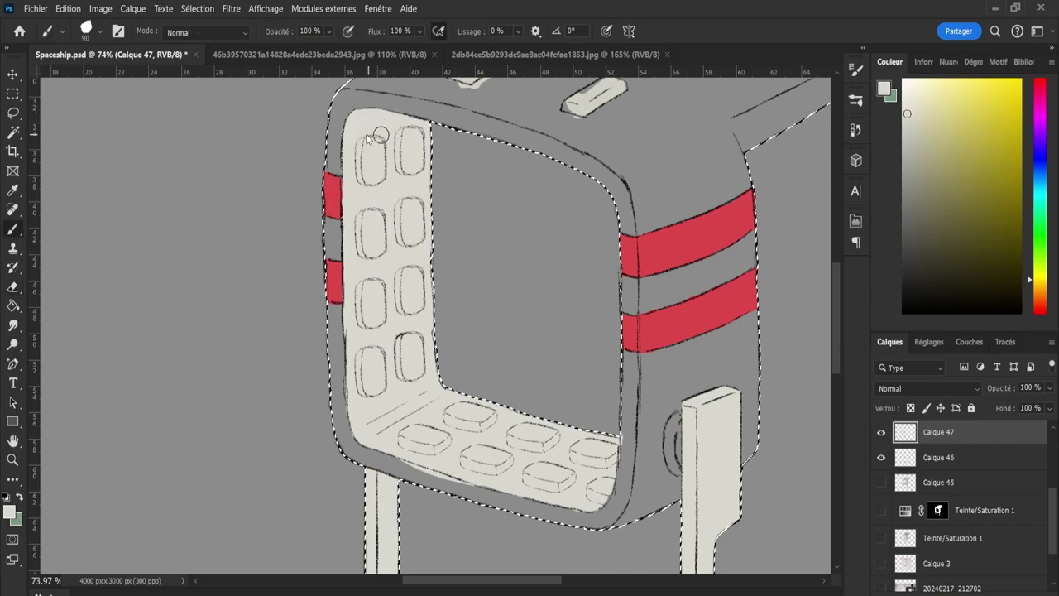
alt+drag(368, 135, 360, 122)
key(e)
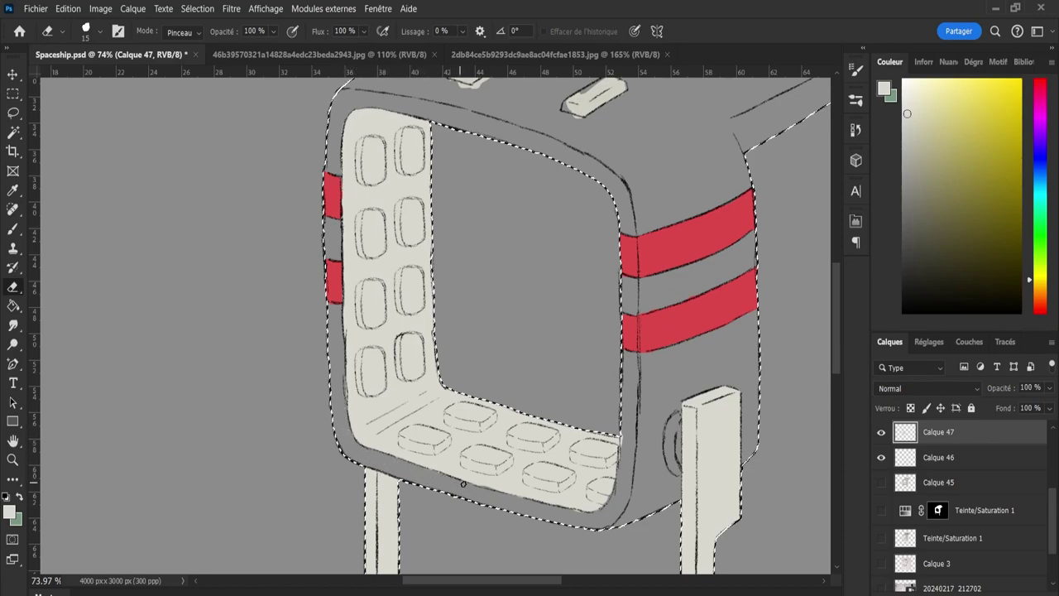
key(b)
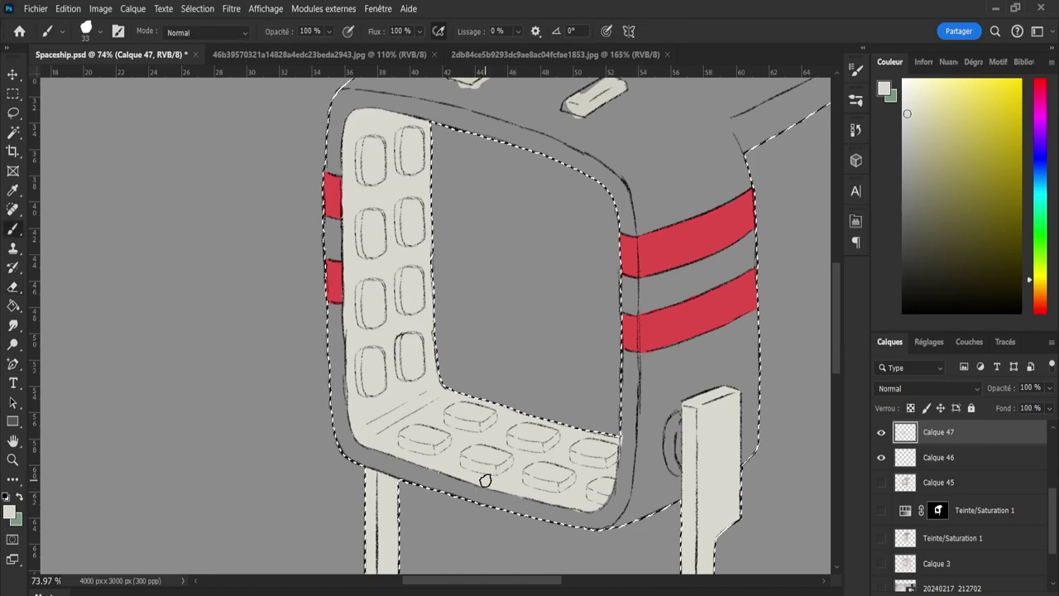
key(e)
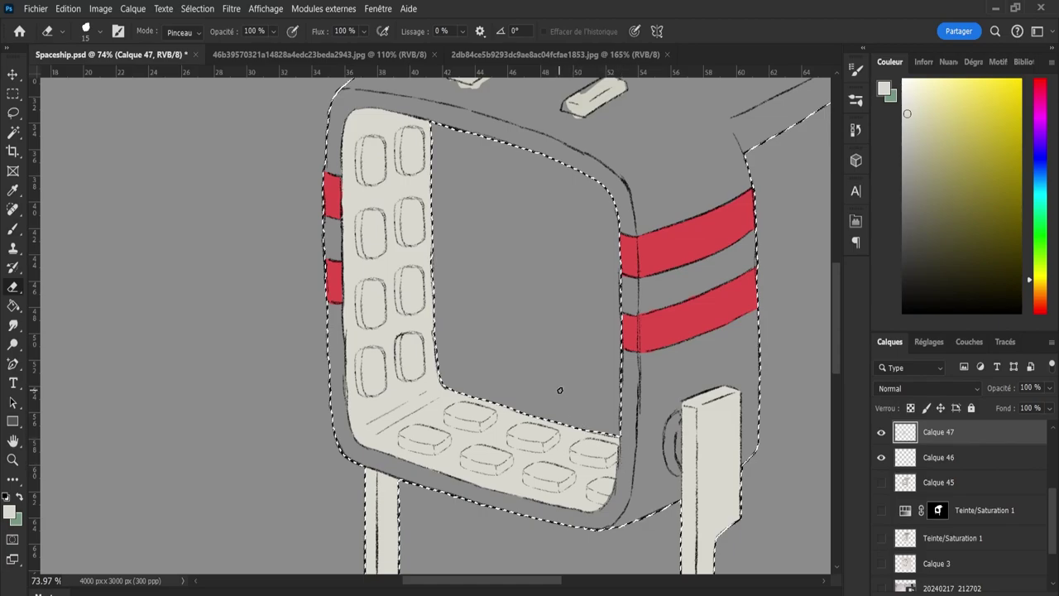
Sample the off-white from the nearer roof block and toggle Calque 38 and Calque 47 to check what each contains.
key(z)
mouse_move(563, 383)
mouse_down()
mouse_move(537, 378)
mouse_move(549, 402)
mouse_move(517, 404)
mouse_up()
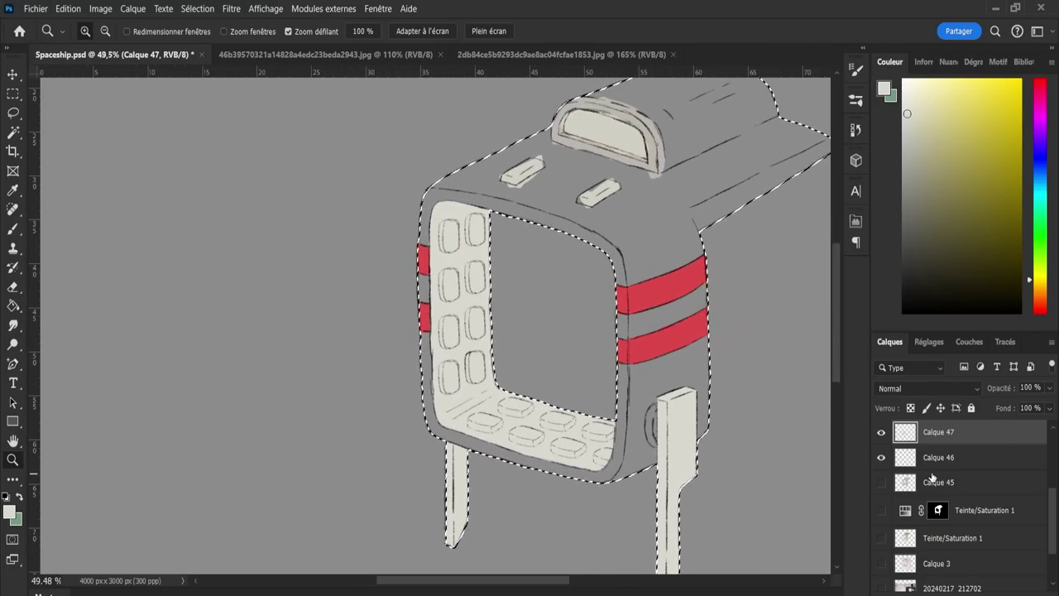
scroll(943, 489, up, 1)
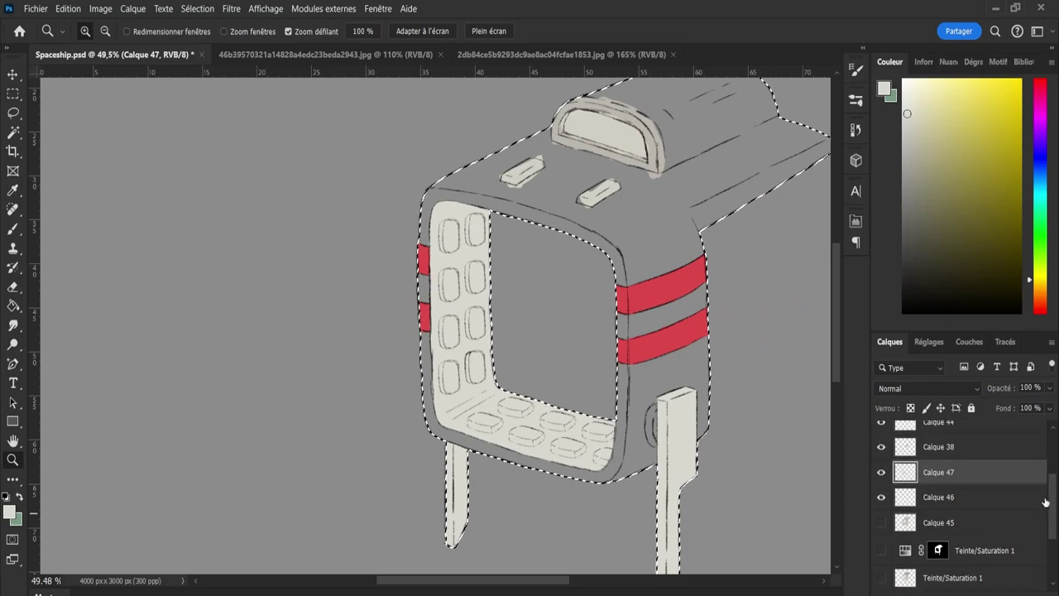
click(938, 445)
key(i)
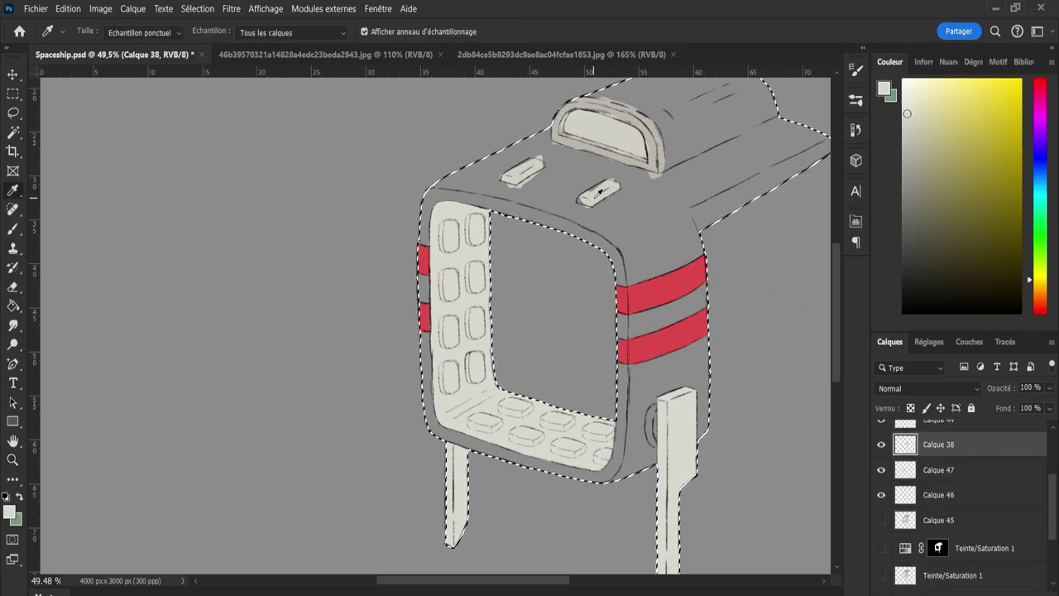
click(594, 201)
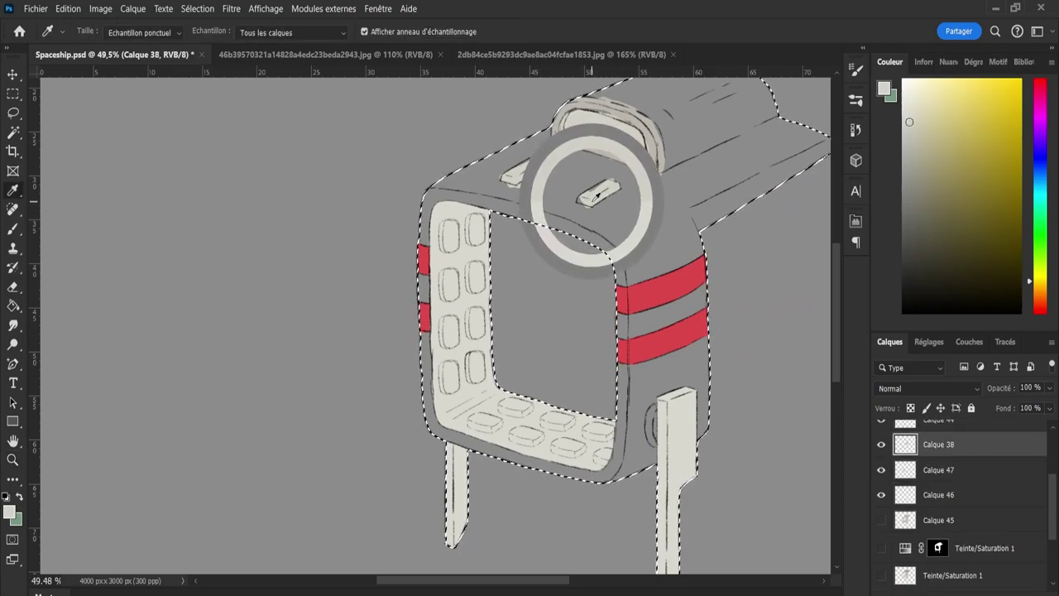
click(881, 447)
click(881, 447)
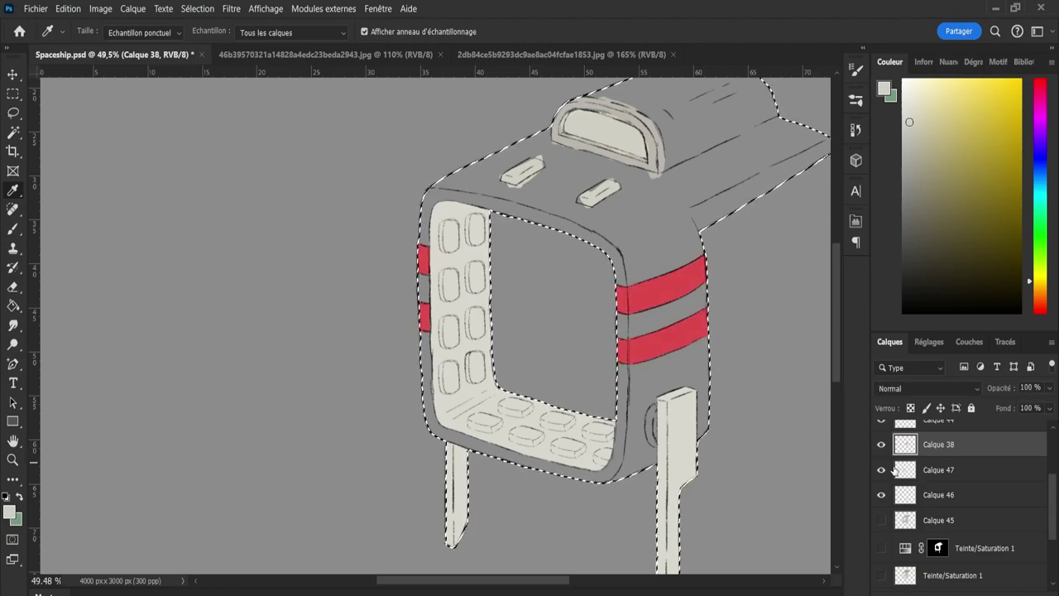
click(939, 470)
click(883, 472)
click(882, 471)
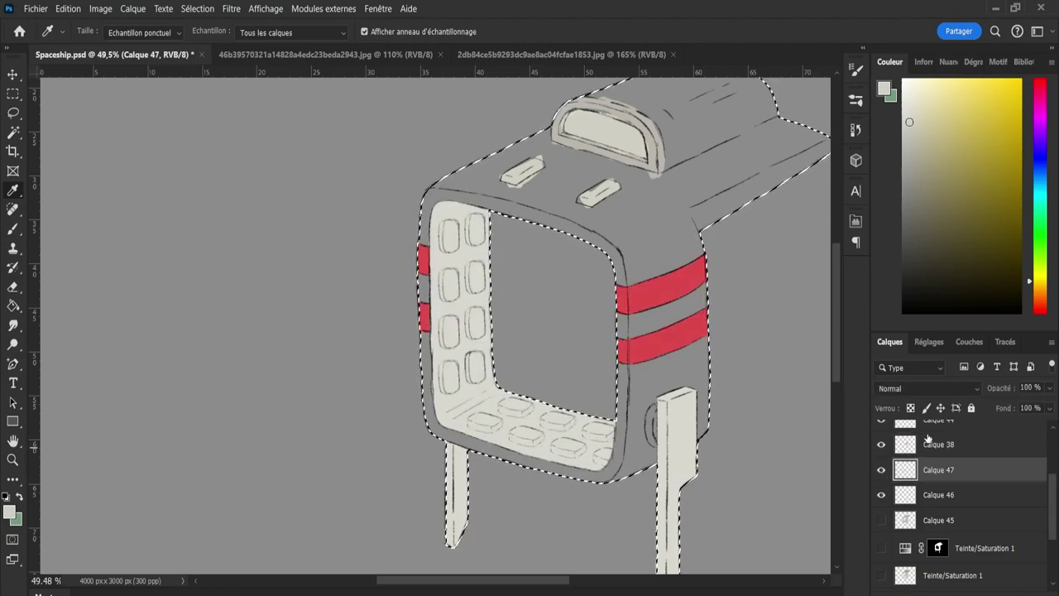
Check the content of Calque 44 by toggling its visibility and move it directly below Calque 38.
click(931, 423)
click(883, 433)
click(882, 432)
drag(938, 432, 924, 468)
Paint the nearer roof block fully off-white on Calque 44 and erase the overspill outside its outline.
key(z)
drag(647, 158, 709, 170)
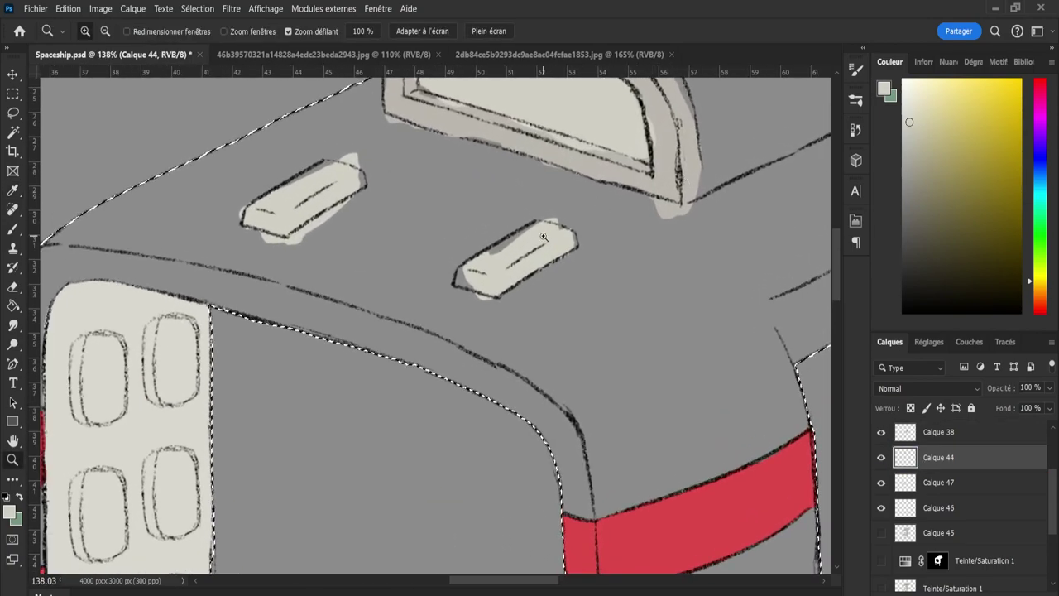
key(b)
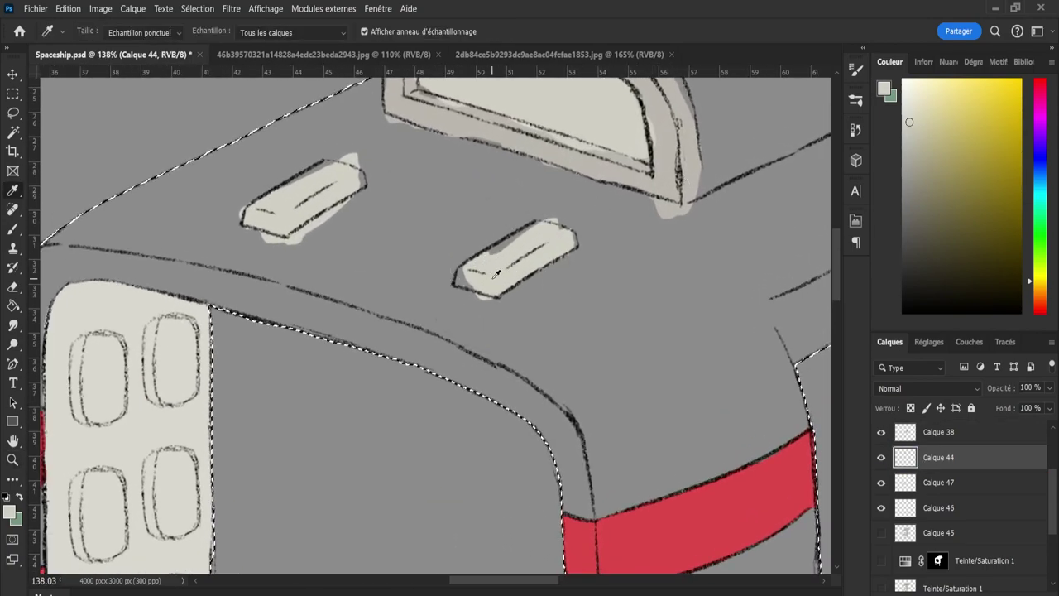
mouse_move(480, 278)
mouse_down()
mouse_move(492, 246)
mouse_move(530, 231)
mouse_move(582, 240)
mouse_up()
key(e)
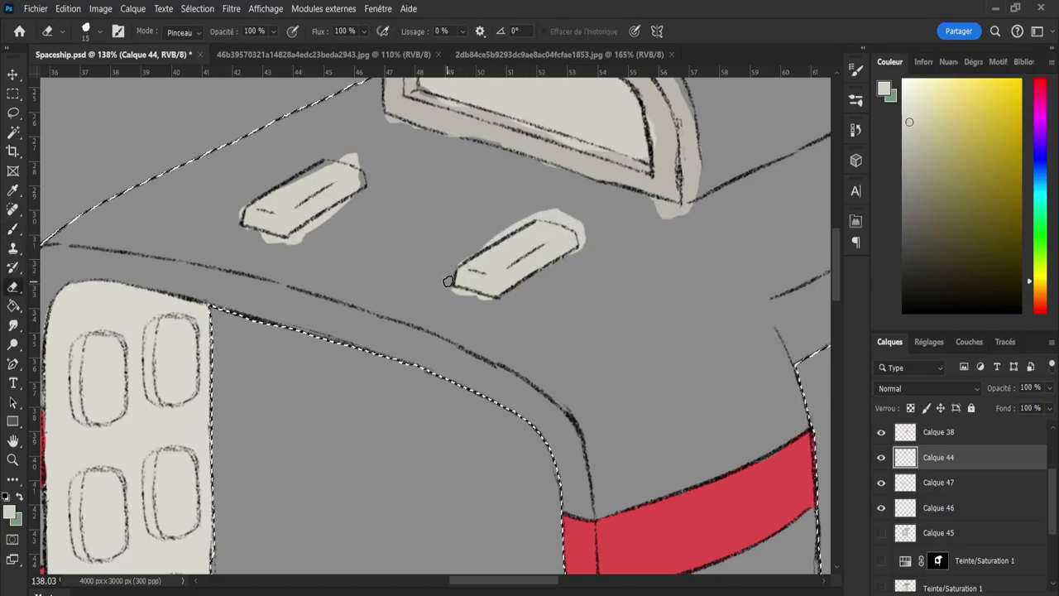
mouse_move(458, 263)
mouse_down()
mouse_move(529, 216)
mouse_move(501, 226)
mouse_move(584, 207)
mouse_move(541, 202)
mouse_move(552, 212)
mouse_move(536, 214)
mouse_move(581, 225)
mouse_up()
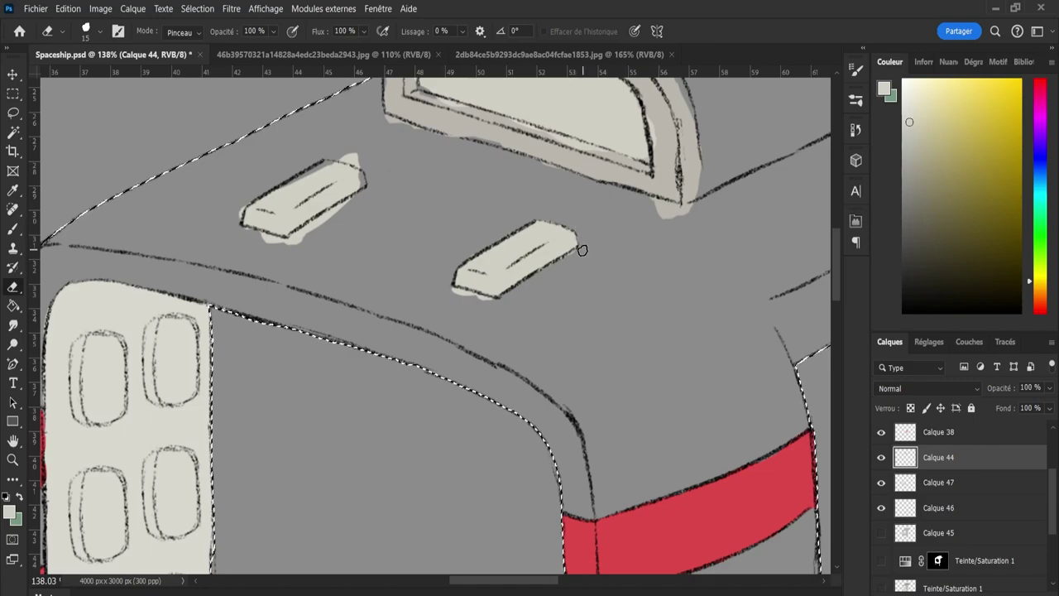
drag(432, 296, 480, 301)
Fill the farther roof block with off-white on Calque 44 and erase the overspill around its outline.
key(b)
mouse_move(322, 207)
mouse_down()
mouse_move(307, 177)
mouse_move(320, 171)
mouse_move(246, 217)
mouse_move(325, 197)
mouse_move(361, 172)
mouse_move(248, 214)
mouse_move(241, 236)
mouse_move(233, 218)
mouse_move(231, 227)
mouse_up()
key(e)
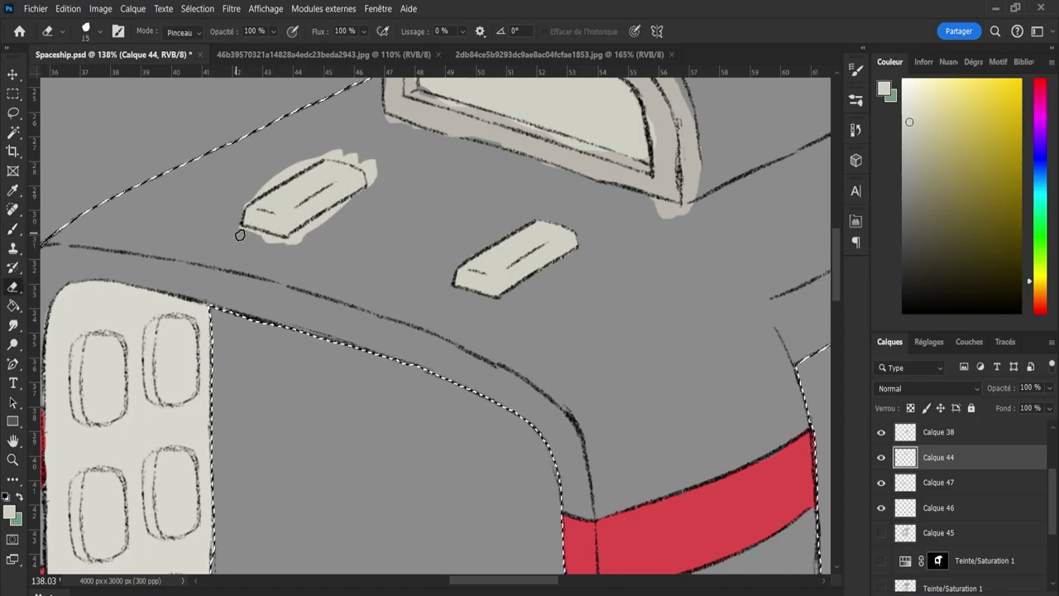
mouse_move(239, 235)
mouse_down()
mouse_move(229, 229)
mouse_move(274, 245)
mouse_up()
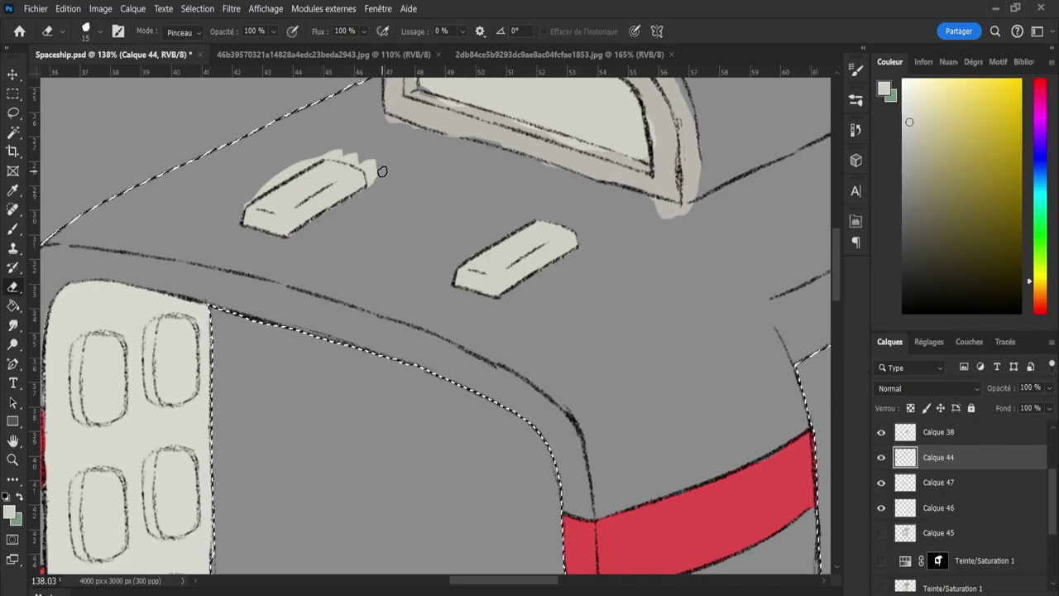
mouse_move(367, 152)
mouse_down()
mouse_move(339, 164)
mouse_move(341, 145)
mouse_move(367, 164)
mouse_move(336, 153)
mouse_up()
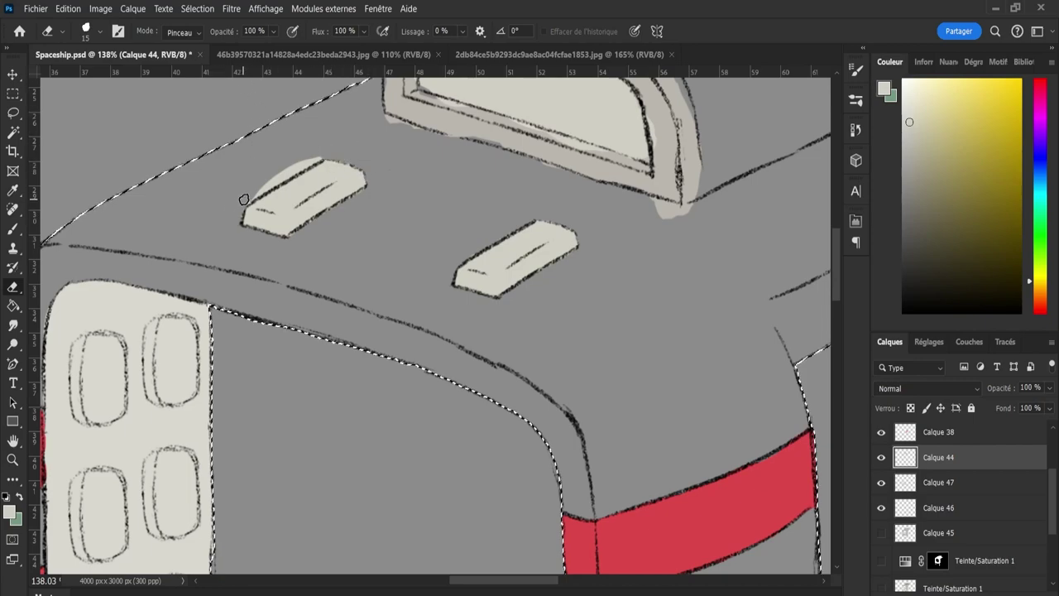
mouse_move(237, 202)
mouse_down()
mouse_move(291, 163)
mouse_move(245, 197)
mouse_up()
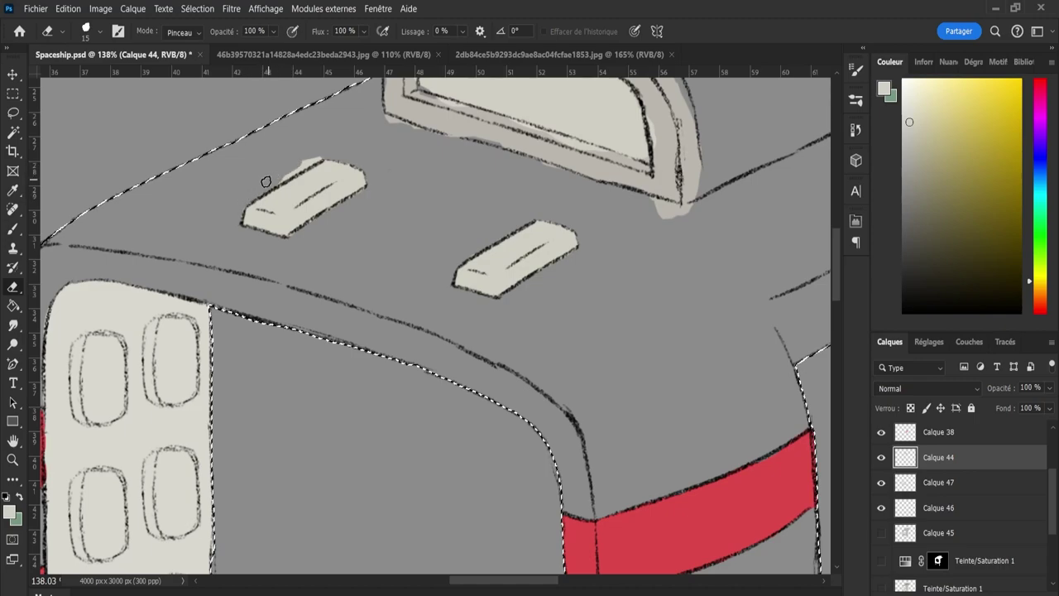
drag(286, 169, 277, 177)
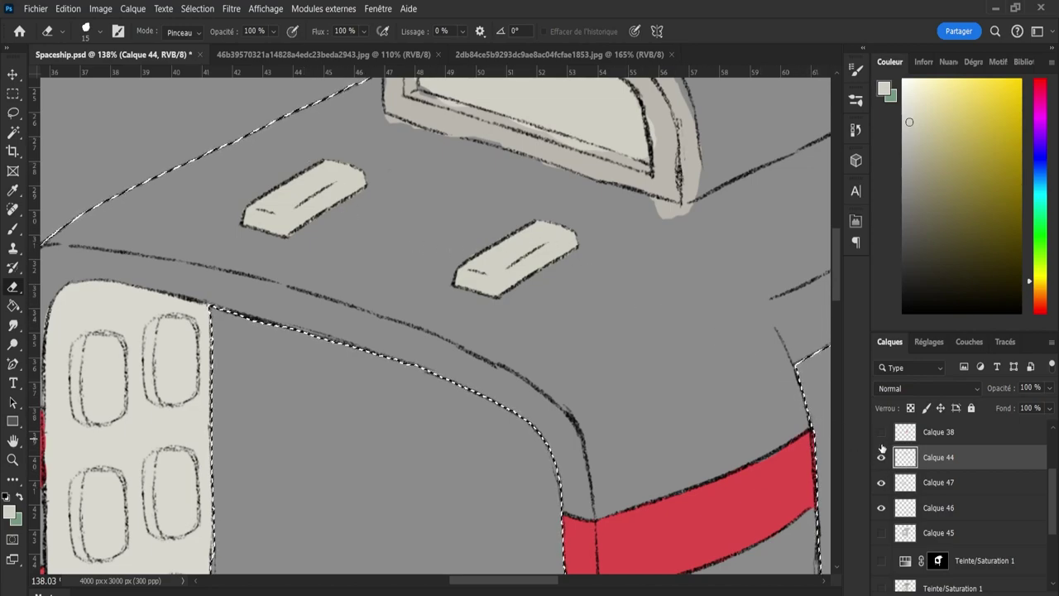
Compare Calque 38 and Calque 44 by toggling their visibility, and erase the overspill below the arched window frame's lower corner on Calque 44.
click(882, 457)
click(882, 458)
click(881, 459)
click(881, 460)
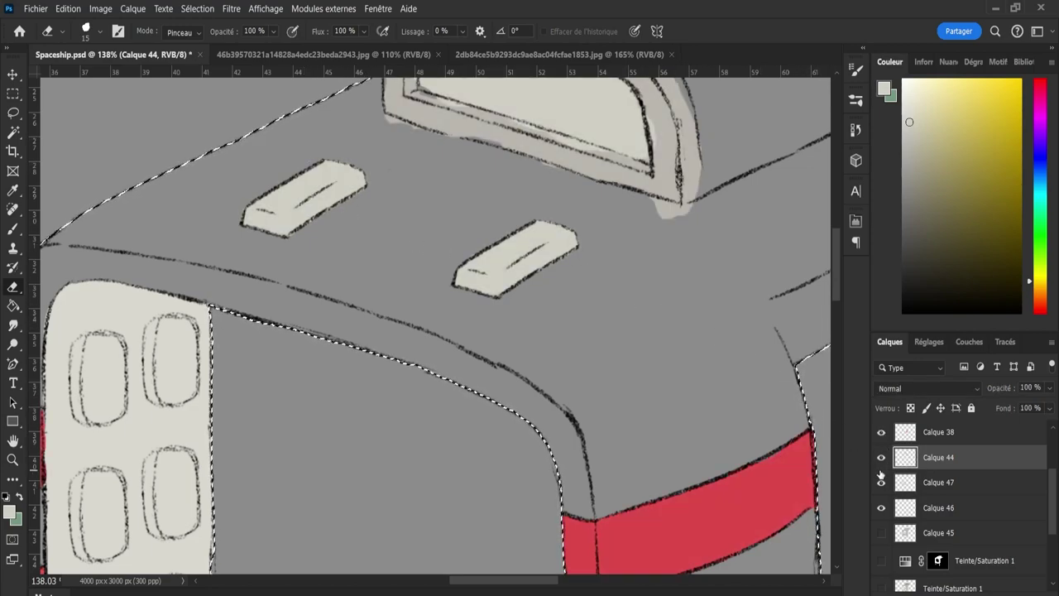
drag(836, 291, 838, 267)
mouse_move(633, 362)
mouse_down()
mouse_move(647, 350)
mouse_move(687, 364)
mouse_up()
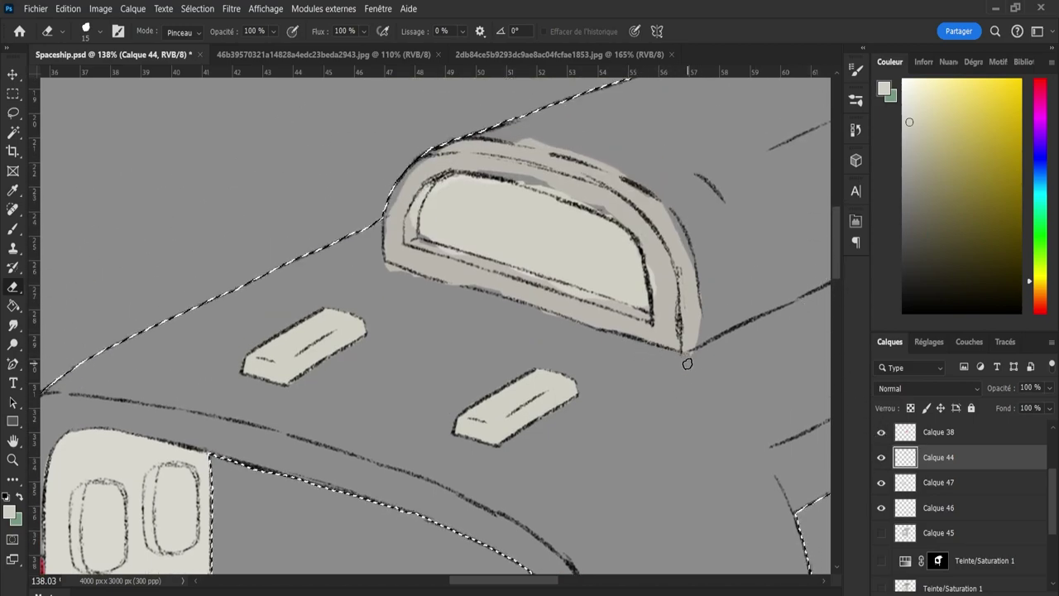
key(b)
drag(466, 281, 570, 300)
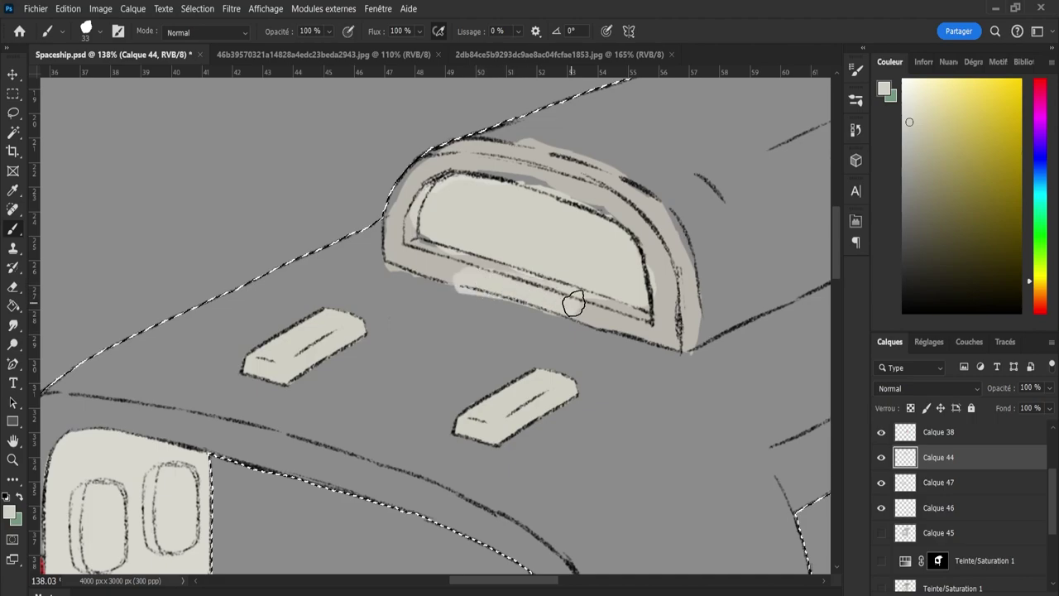
key(ctrl+z)
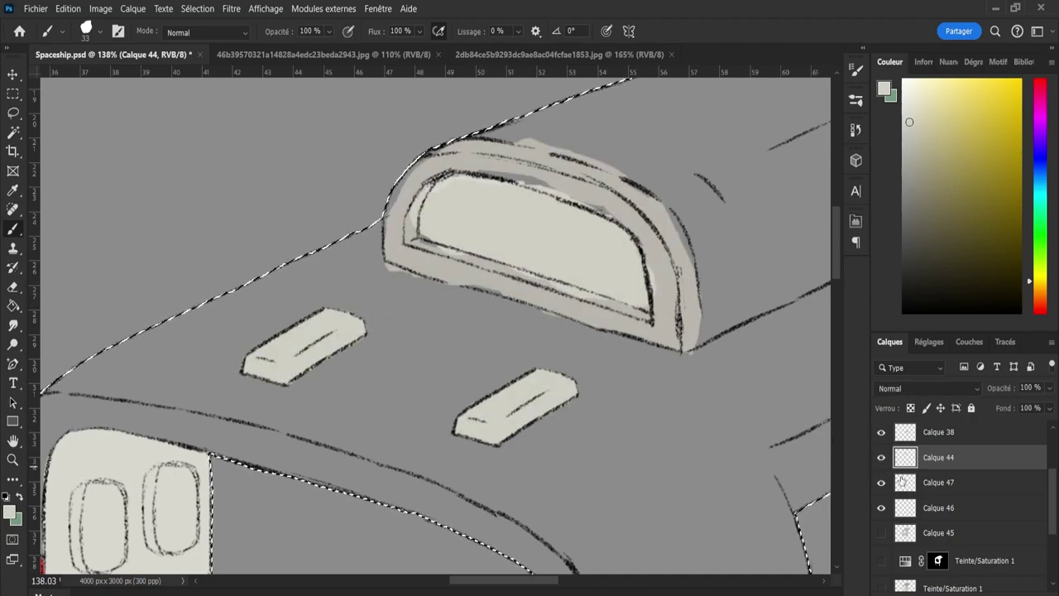
Add a new layer above Calque 44, sample the arched window frame's warm grey and hide Calque 44.
key(ctrl+shift+alt+n)
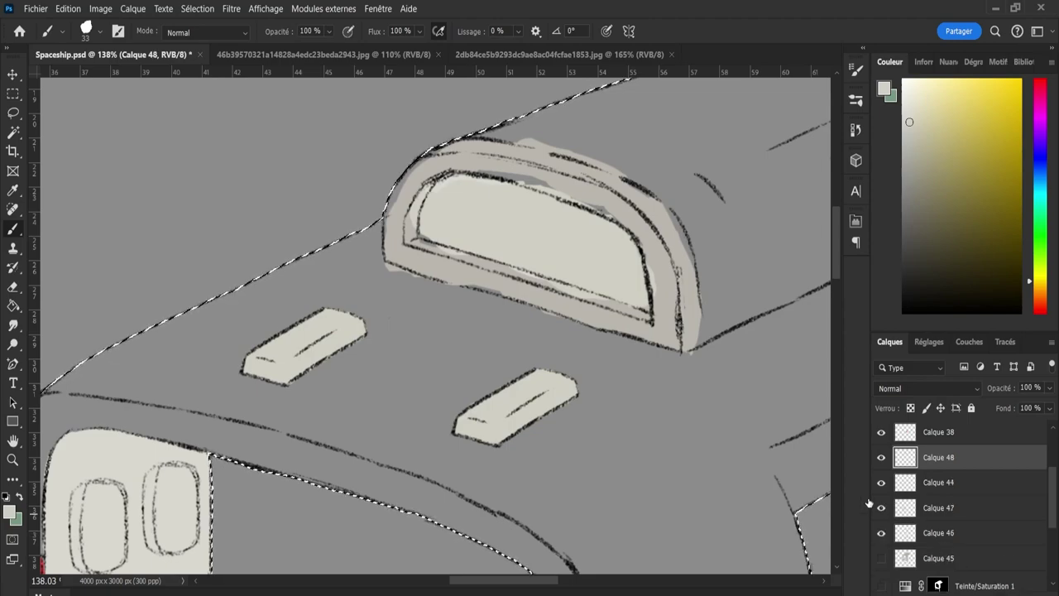
key(i)
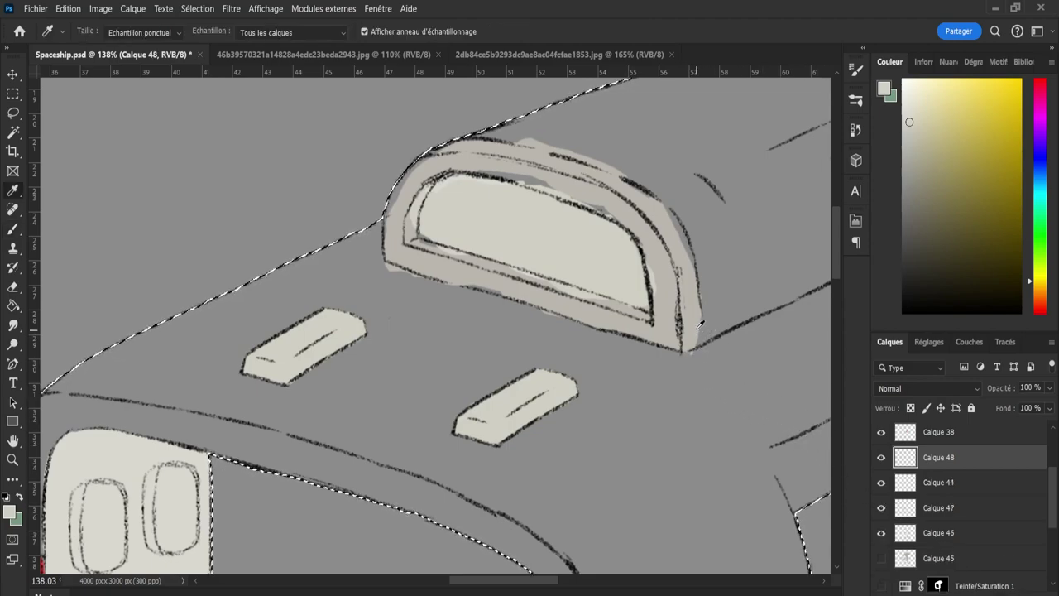
click(691, 294)
click(881, 483)
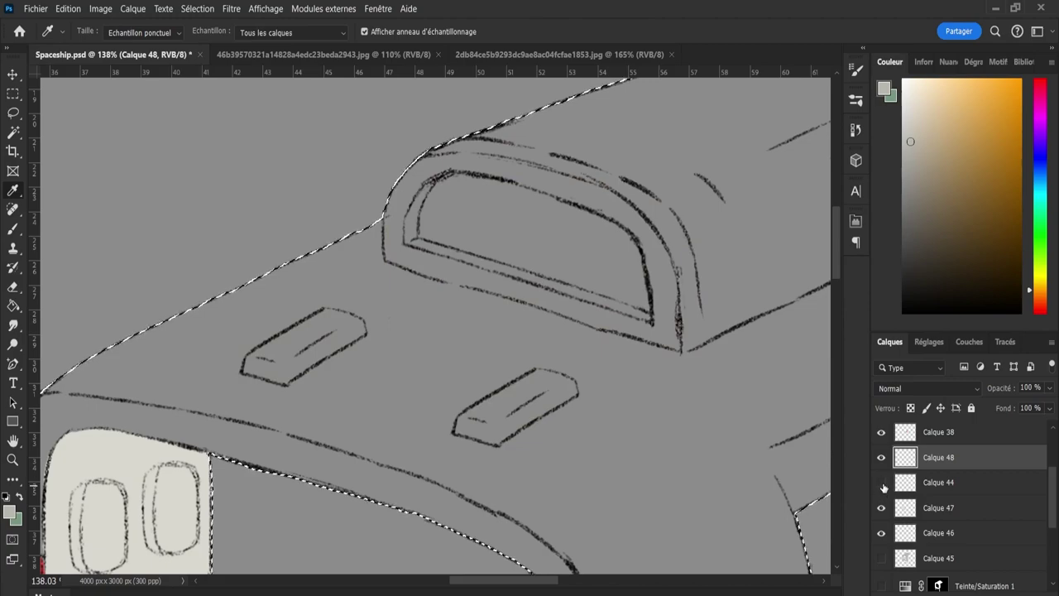
Paint the whole arched window frame warm grey on Calque 48.
key(b)
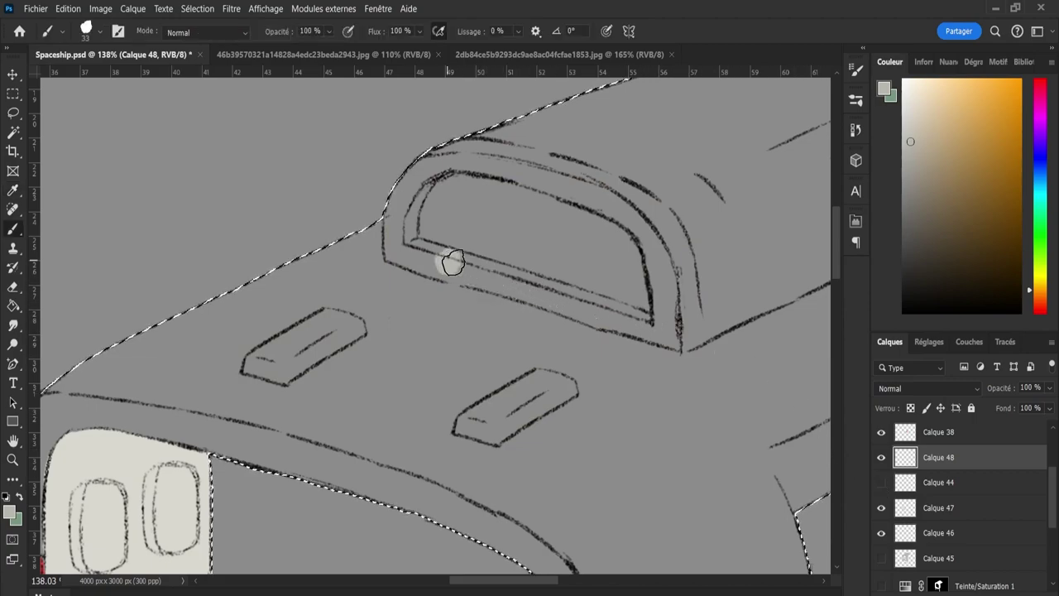
mouse_move(452, 260)
mouse_down()
mouse_move(495, 276)
mouse_move(396, 250)
mouse_move(398, 198)
mouse_move(405, 228)
mouse_move(411, 186)
mouse_move(447, 161)
mouse_move(441, 153)
mouse_move(504, 156)
mouse_move(551, 171)
mouse_move(455, 170)
mouse_move(604, 198)
mouse_move(521, 158)
mouse_move(634, 201)
mouse_move(629, 229)
mouse_move(575, 228)
mouse_up()
mouse_move(525, 288)
mouse_down()
mouse_move(559, 293)
mouse_move(453, 278)
mouse_move(553, 300)
mouse_move(541, 287)
mouse_move(654, 335)
mouse_move(684, 323)
mouse_move(668, 271)
mouse_move(641, 235)
mouse_move(658, 230)
mouse_move(660, 216)
mouse_move(693, 296)
mouse_move(687, 330)
mouse_move(691, 298)
mouse_move(700, 339)
mouse_move(692, 310)
mouse_up()
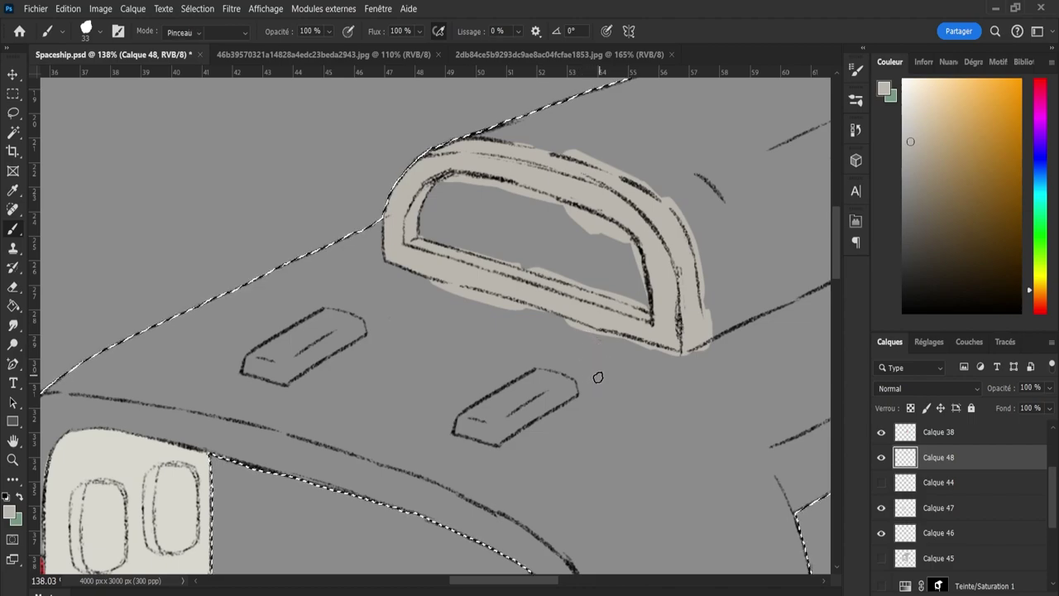
Erase the warm-grey overspill outside the arched window frame's outer outline on Calque 48.
key(e)
mouse_move(427, 292)
mouse_down()
mouse_move(409, 284)
mouse_move(653, 352)
mouse_up()
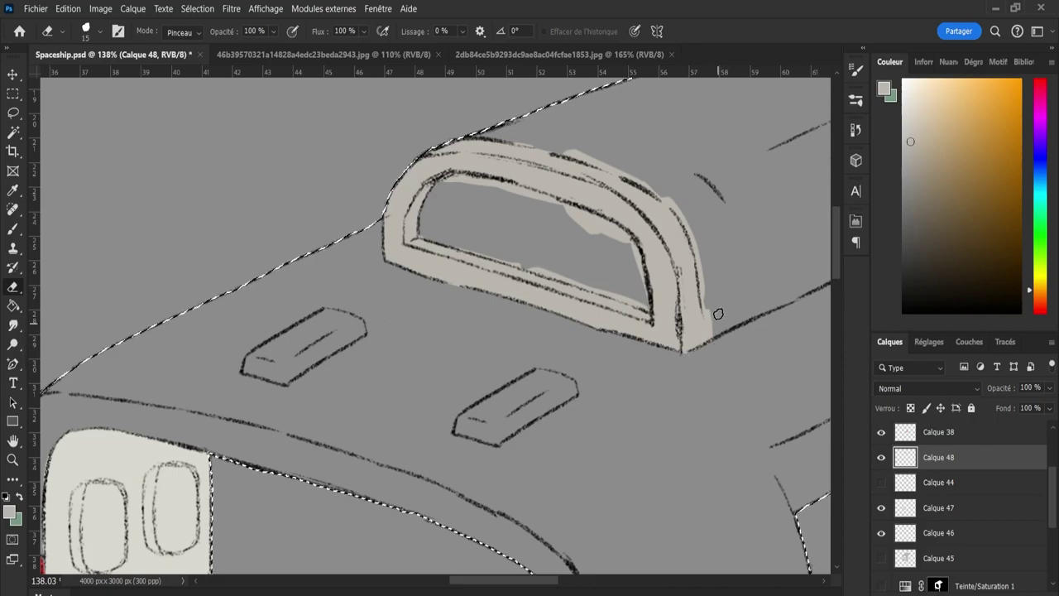
mouse_move(719, 315)
mouse_down()
mouse_move(714, 353)
mouse_move(712, 322)
mouse_up()
key(ctrl+z)
mouse_move(717, 335)
mouse_down()
mouse_move(712, 300)
mouse_move(709, 334)
mouse_up()
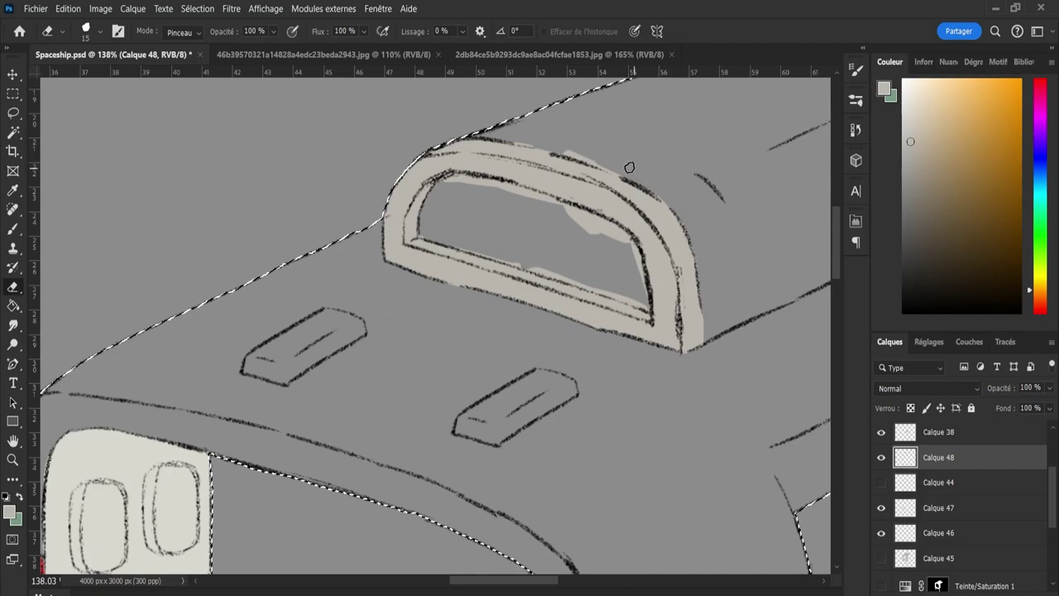
drag(629, 167, 539, 139)
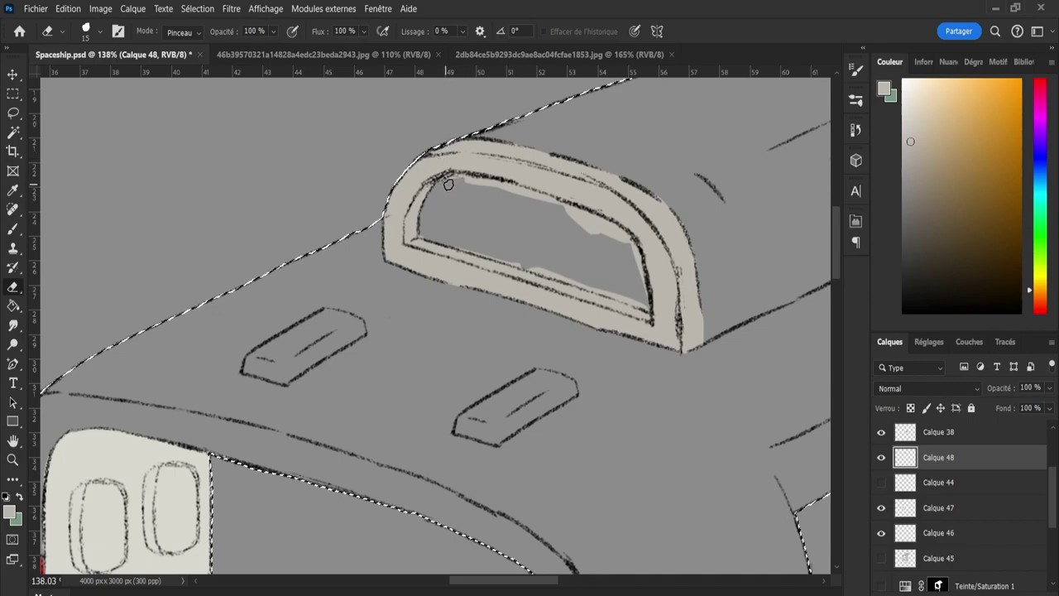
Erase the warm-grey overspill inside the arched window's opening on Calque 48, reducing the eraser to size 8 for the fine edges.
drag(490, 188, 577, 218)
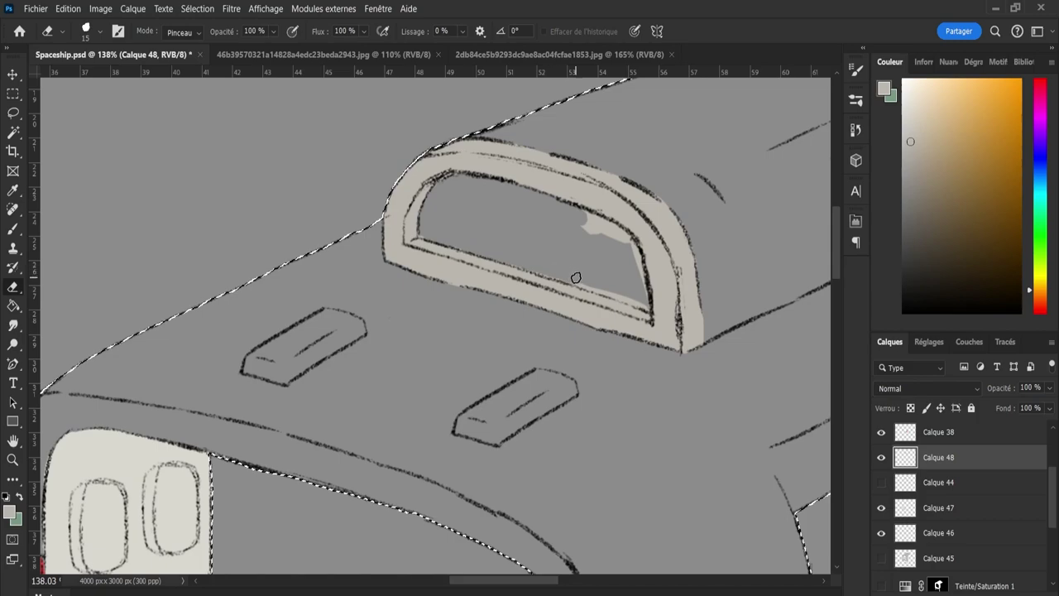
drag(584, 234, 597, 230)
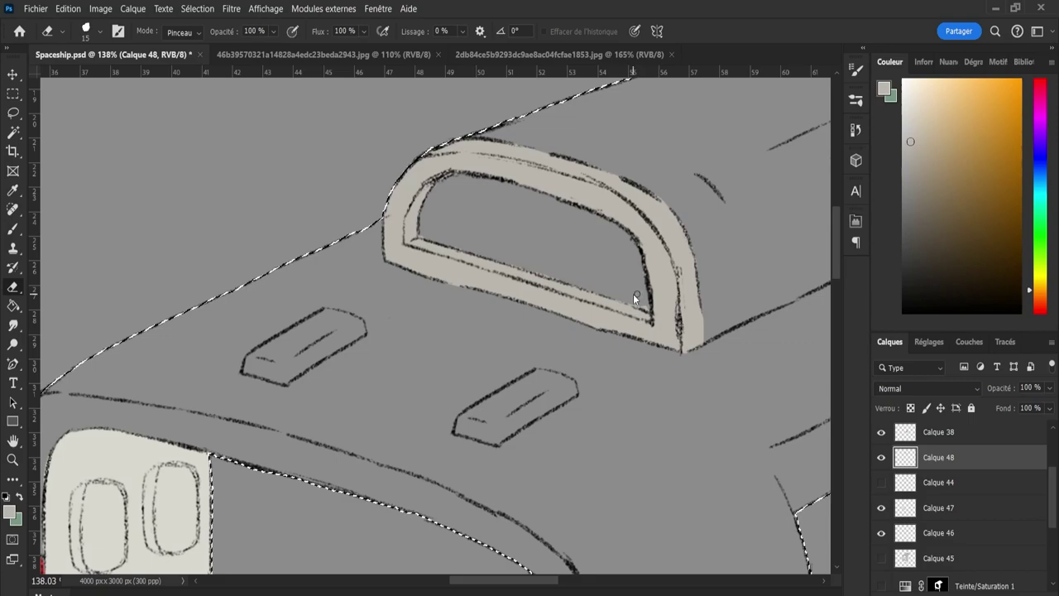
key(bracketleft)
key(bracketleft)
key(bracketleft)
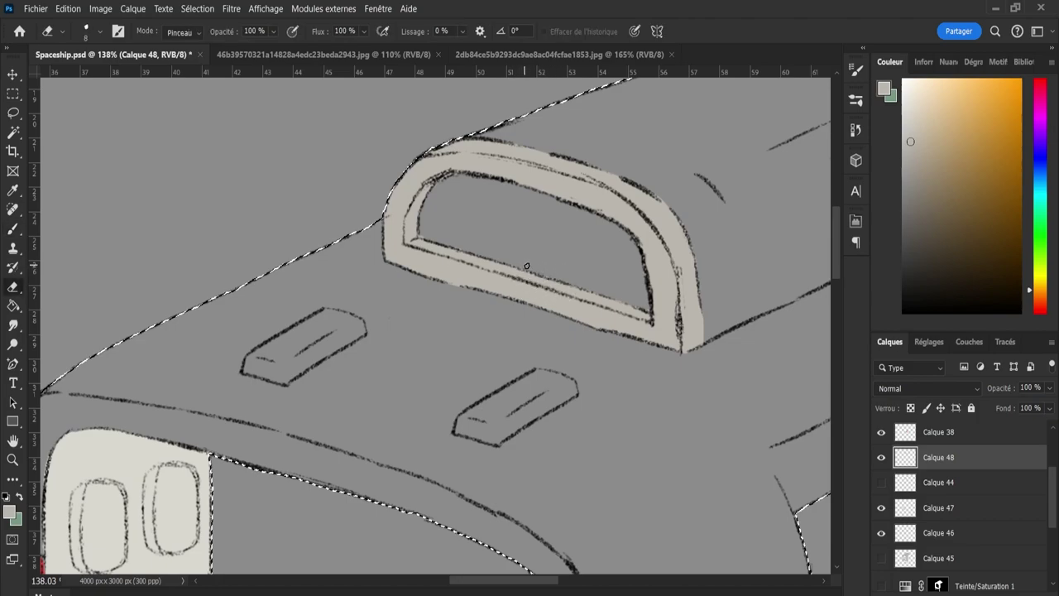
key(b)
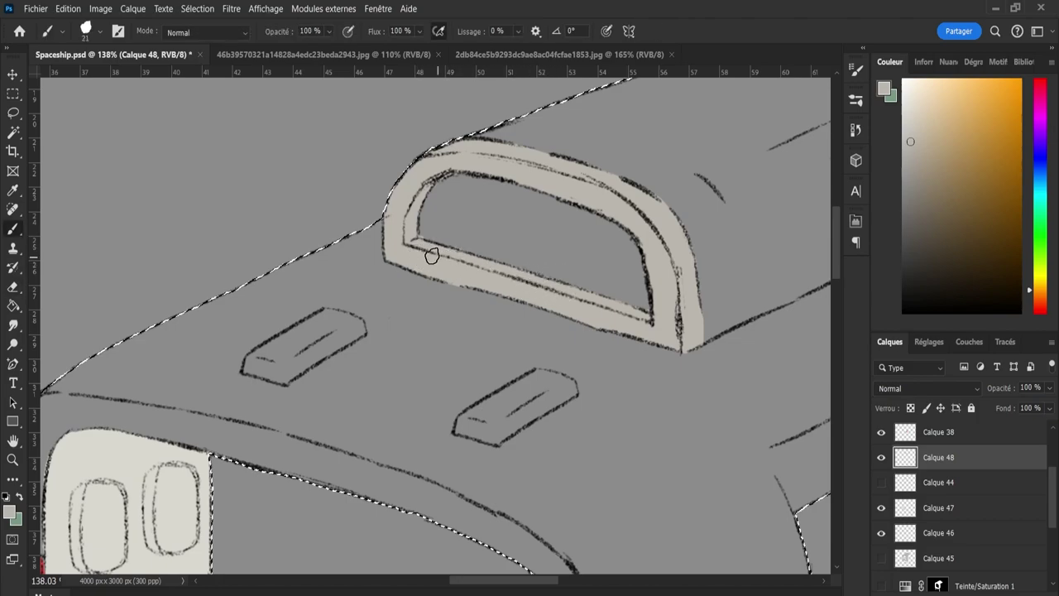
Touch up the warm grey at the inner corner of the arched window frame on Calque 48 and erase its overspill into the opening.
click(427, 233)
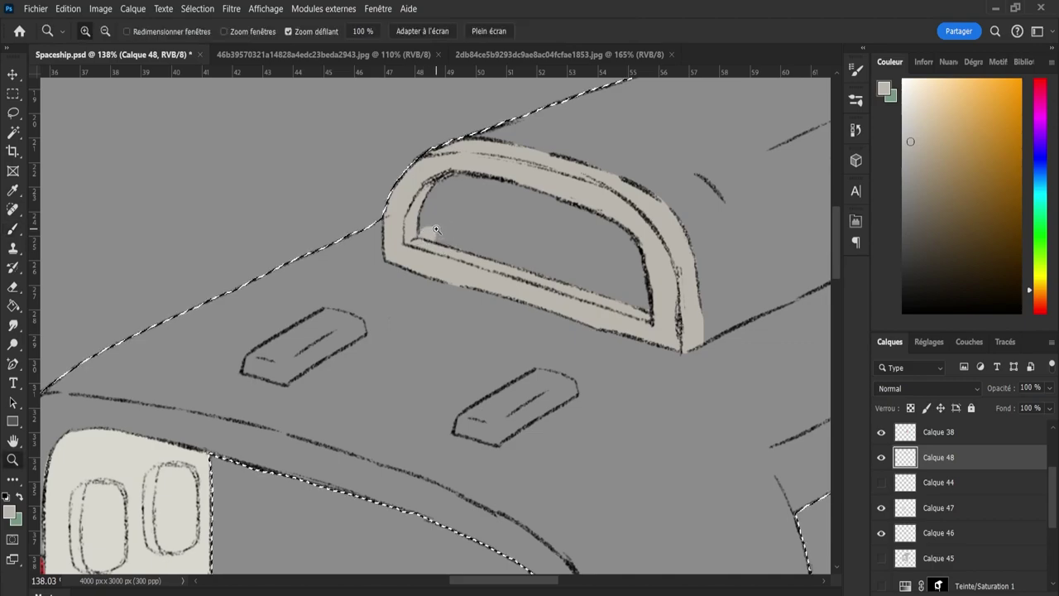
key(e)
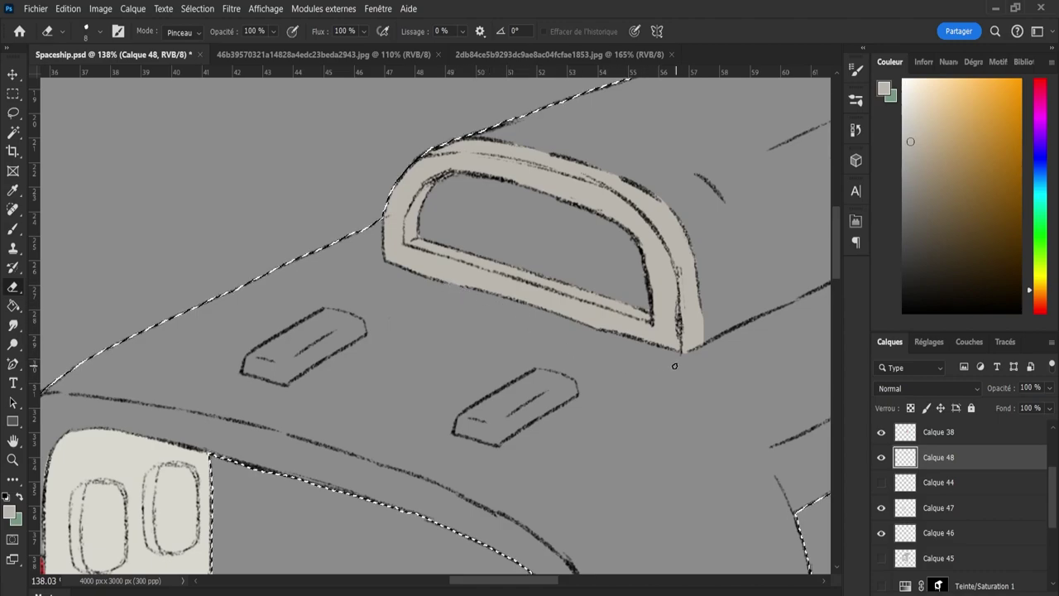
key(z)
drag(677, 364, 633, 365)
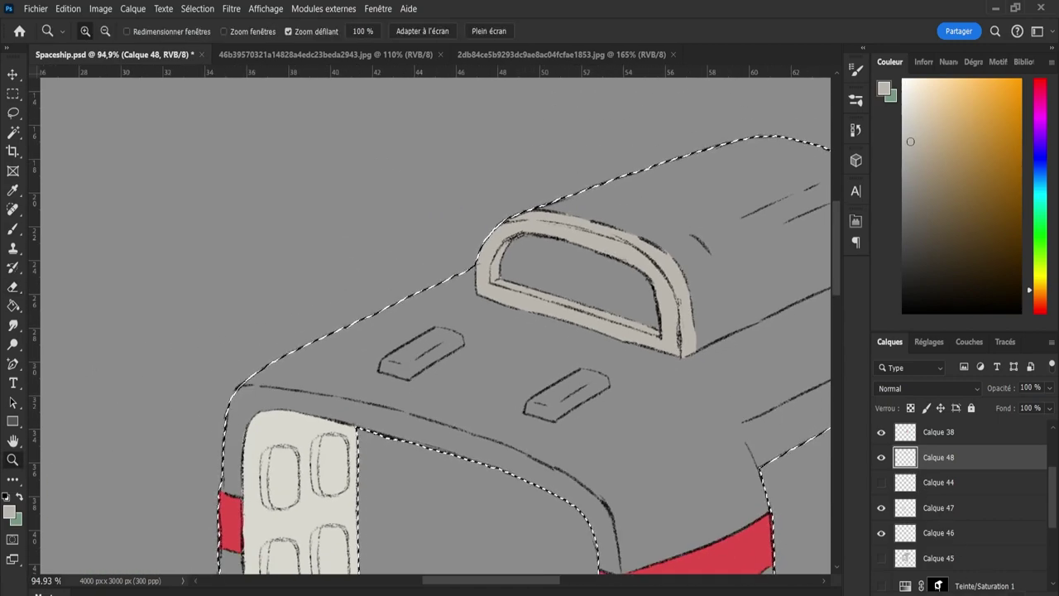
Add a new layer above Calque 48, show Calque 44 and sample the arched window pane's off-white.
key(ctrl+shift+alt+n)
click(882, 508)
click(911, 512)
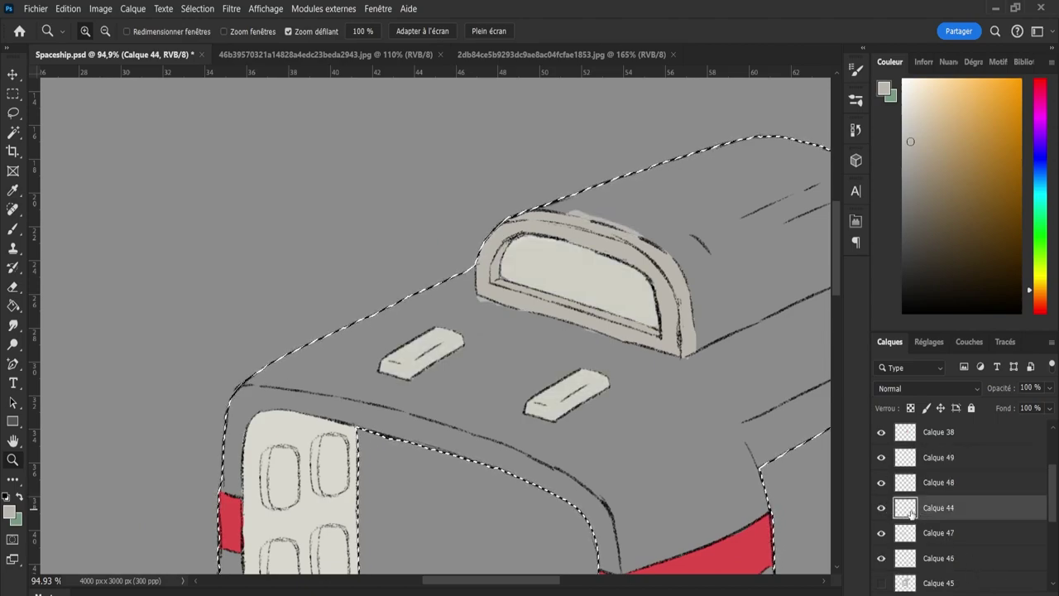
key(i)
click(611, 290)
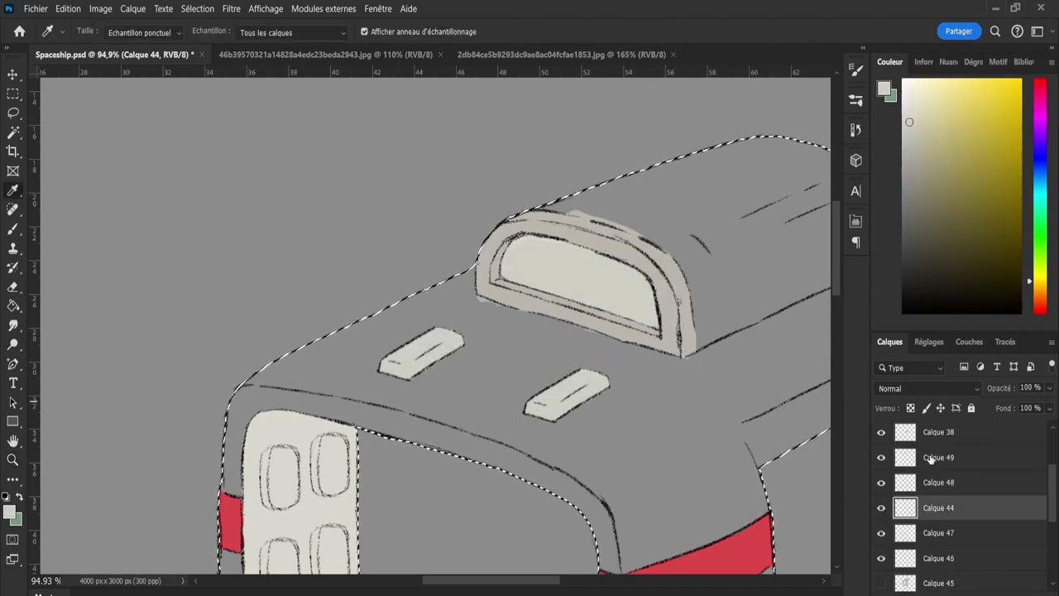
Erase the old arched window's pane and frame colours from Calque 44 with the eraser enlarged to size 119.
click(931, 460)
click(903, 507)
key(e)
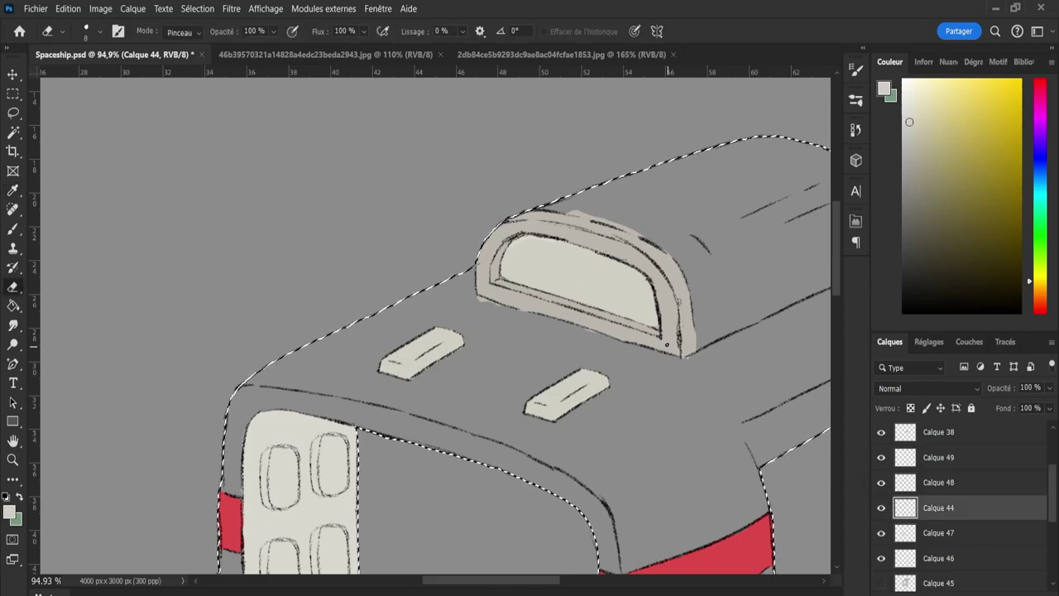
mouse_move(650, 337)
mouse_down()
mouse_move(701, 368)
mouse_move(672, 341)
mouse_move(455, 266)
mouse_move(548, 234)
mouse_move(728, 299)
mouse_move(530, 241)
mouse_move(487, 261)
mouse_move(686, 333)
mouse_move(632, 248)
mouse_move(625, 264)
mouse_move(692, 334)
mouse_move(640, 272)
mouse_move(616, 271)
mouse_move(590, 297)
mouse_up()
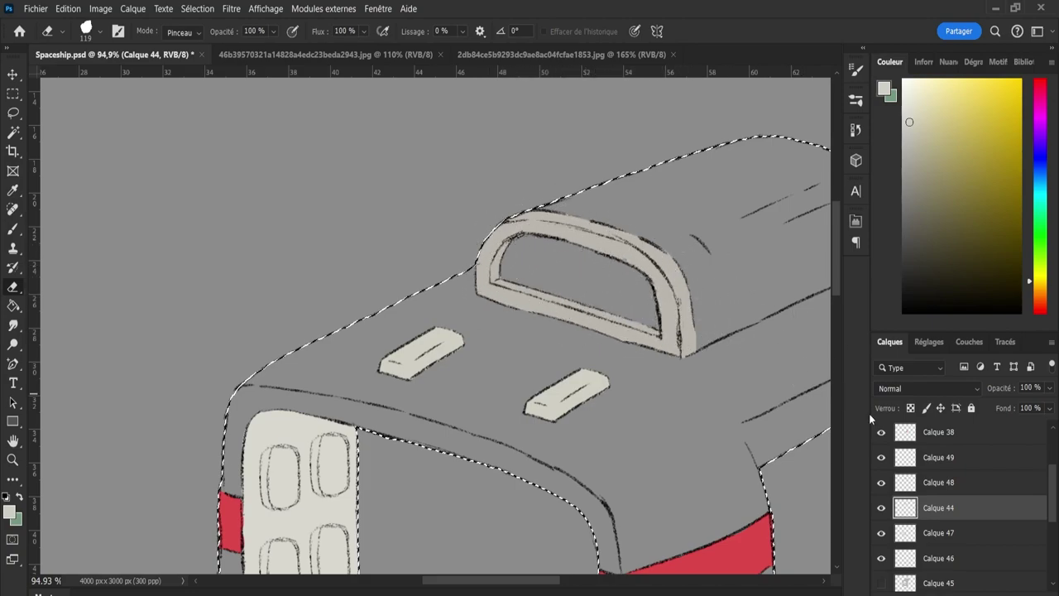
Fill the arched window's pane with off-white on Calque 49, undoing the extra fill over the frame.
click(887, 463)
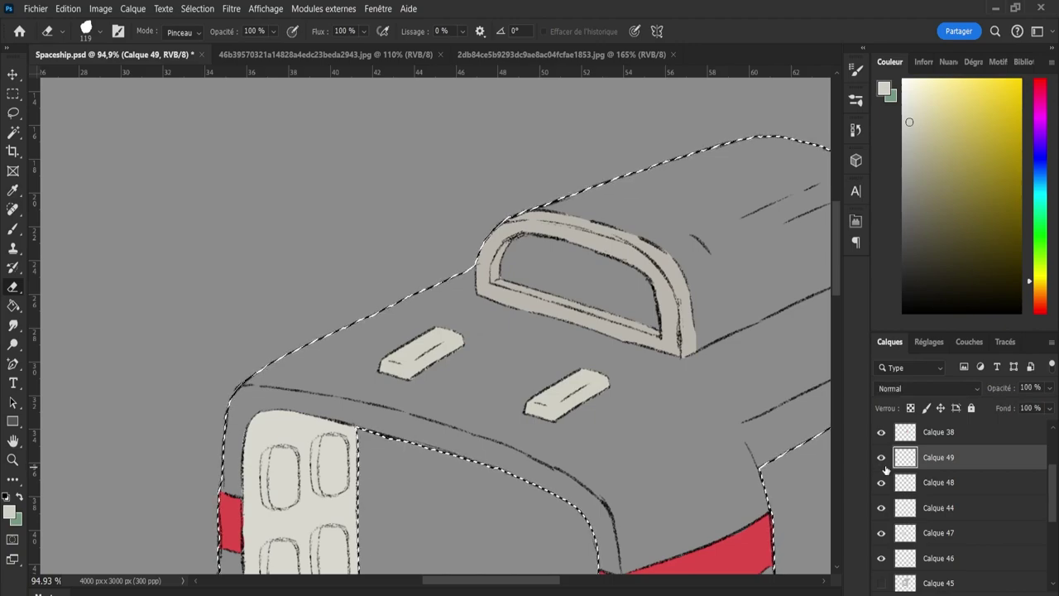
key(g)
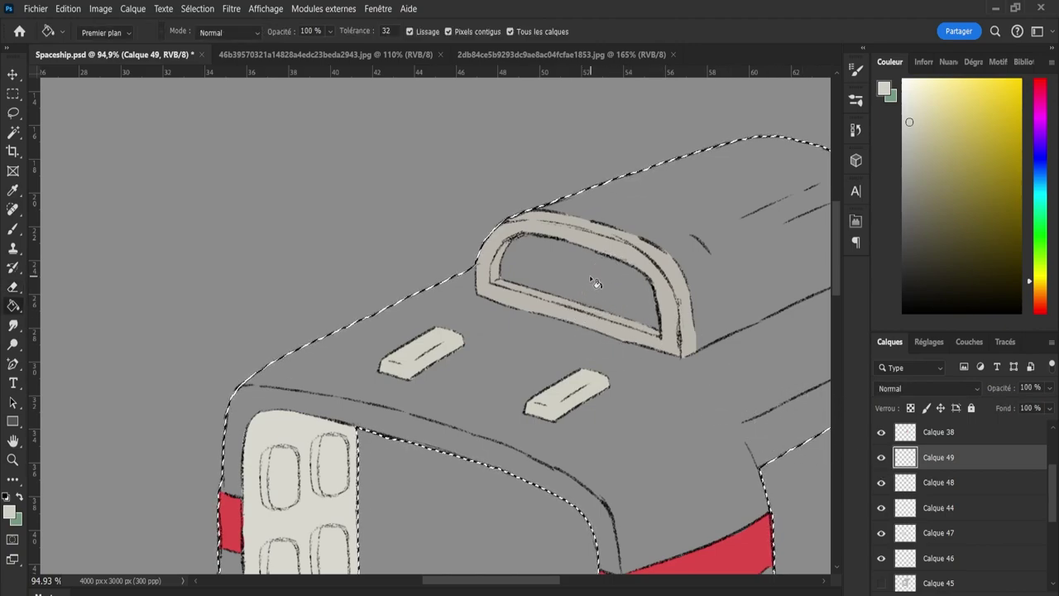
click(593, 281)
click(609, 298)
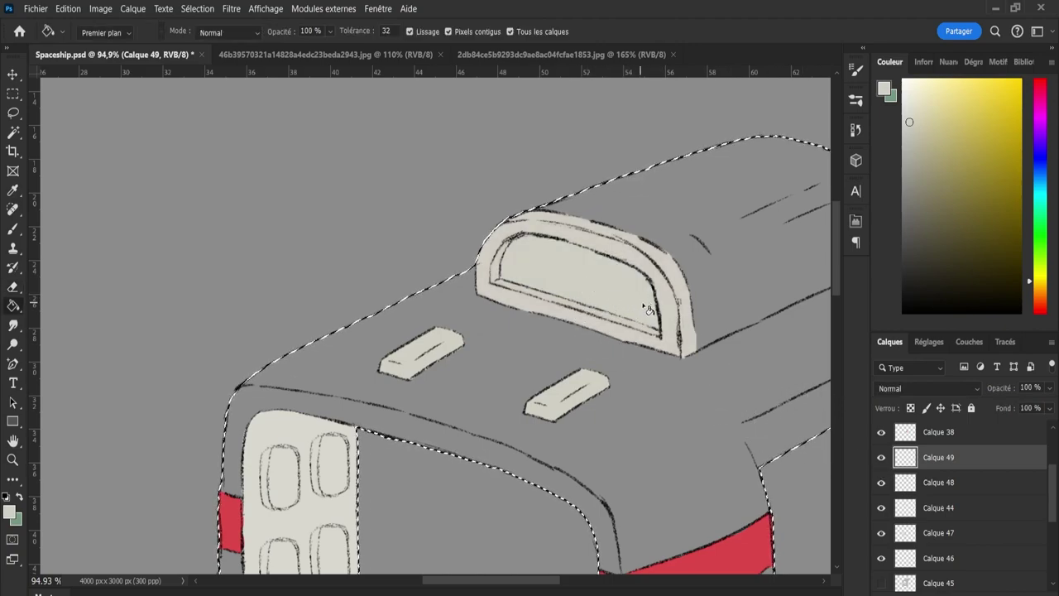
key(ctrl+z)
Touch up the off-white pane's edges along the arched window's inner outline on Calque 49 with a smaller eraser and brush.
key(z)
drag(599, 275, 636, 276)
key(e)
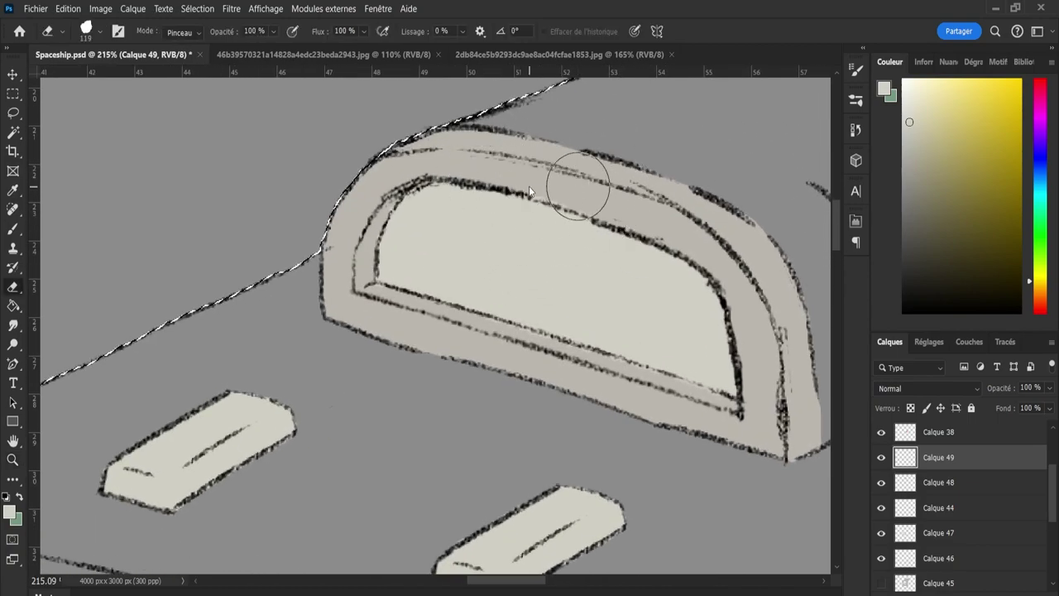
drag(529, 192, 537, 191)
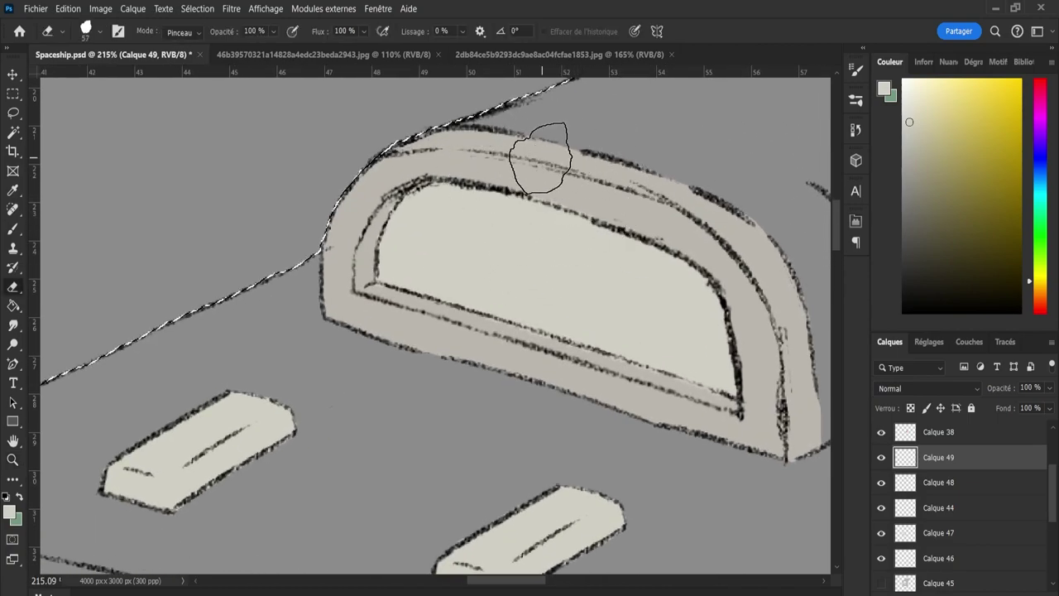
key(b)
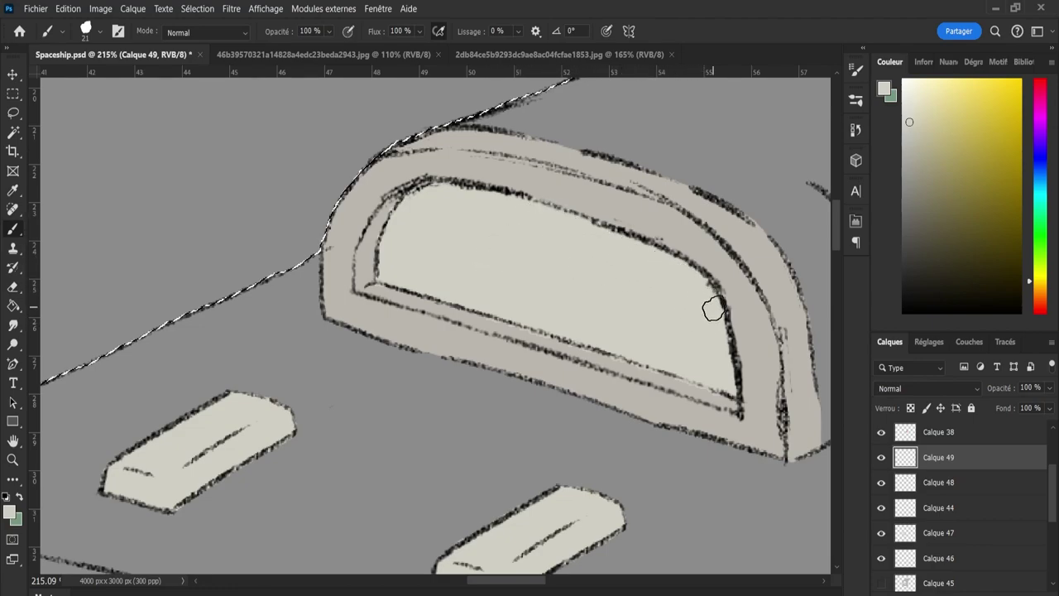
key(bracketleft)
key(e)
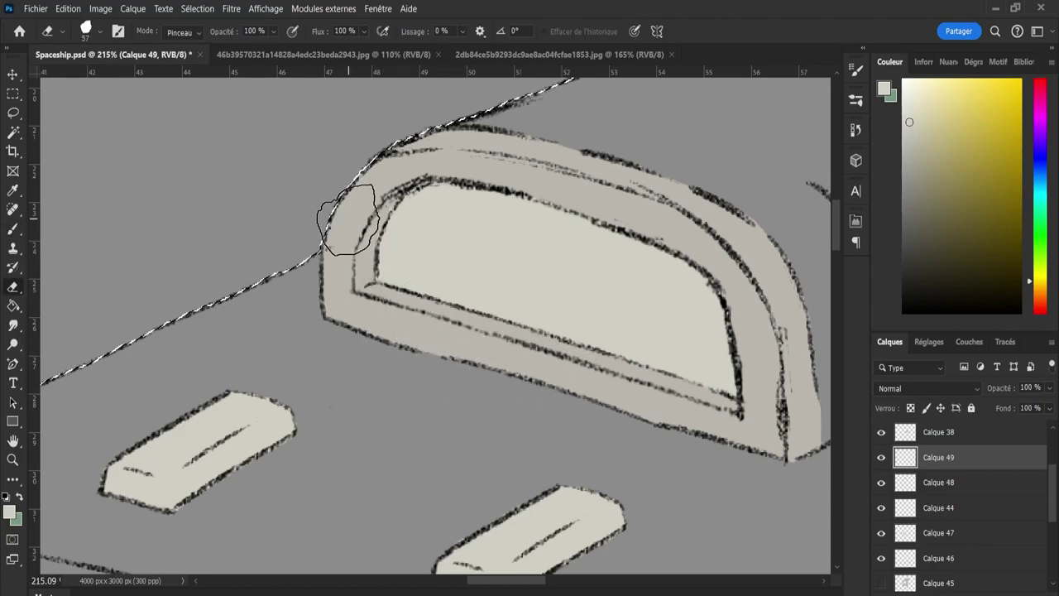
Save the spaceship document.
key(z)
drag(513, 338, 483, 337)
drag(542, 317, 586, 337)
scroll(586, 339, down, 5)
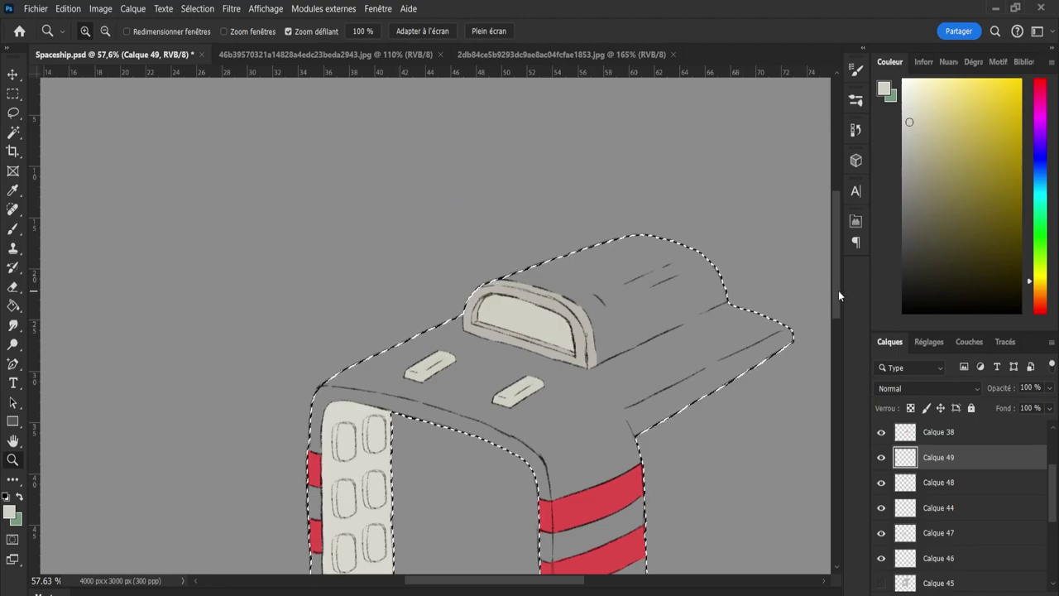
drag(839, 291, 834, 313)
key(ctrl+s)
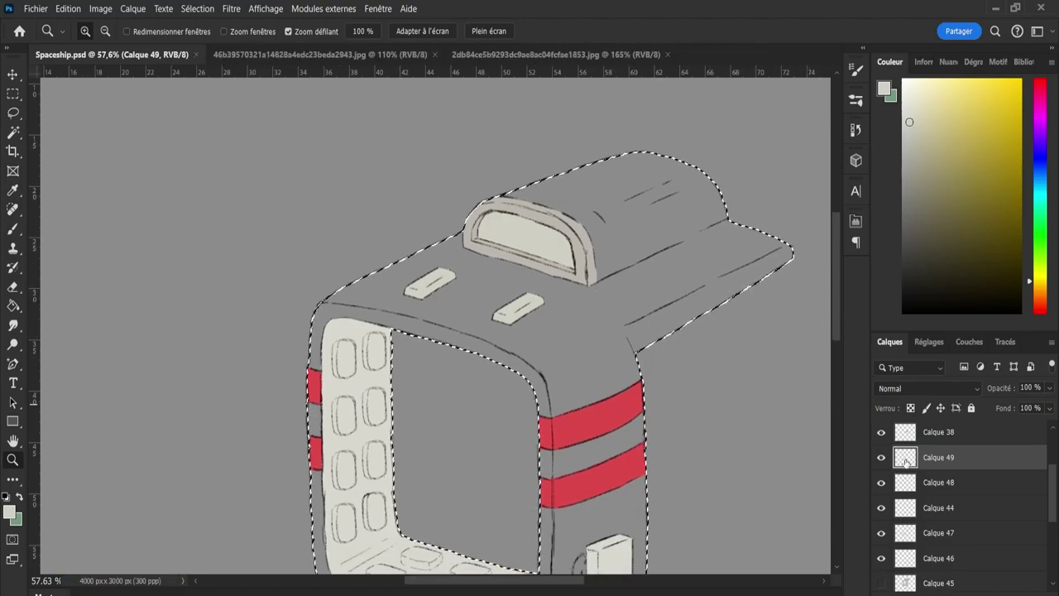
Check which part Calque 49 holds by toggling its visibility and rename the layer as Window.
click(882, 460)
click(882, 459)
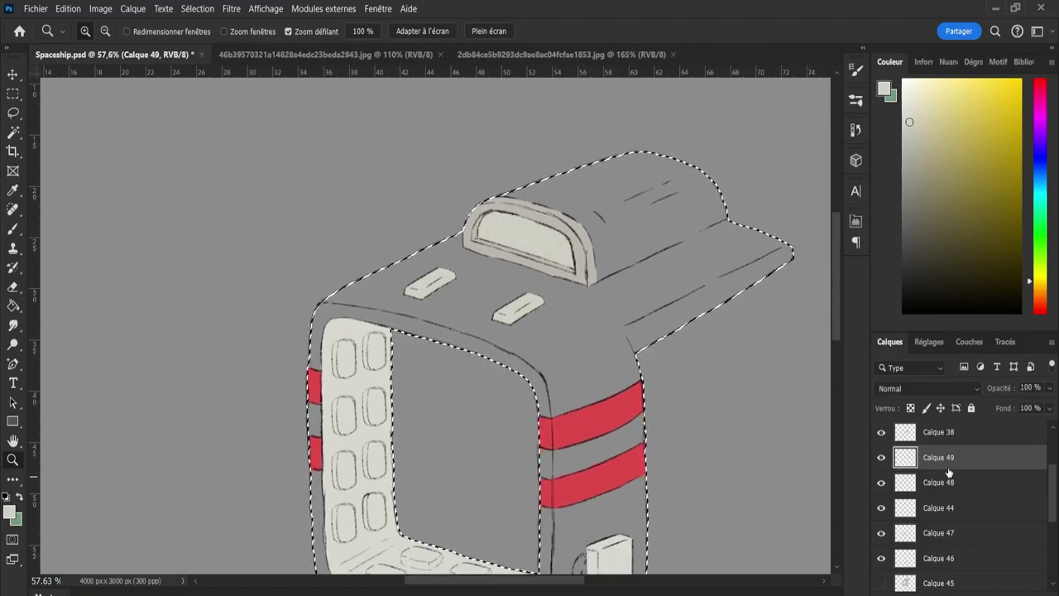
double_click(938, 464)
text(Wind)
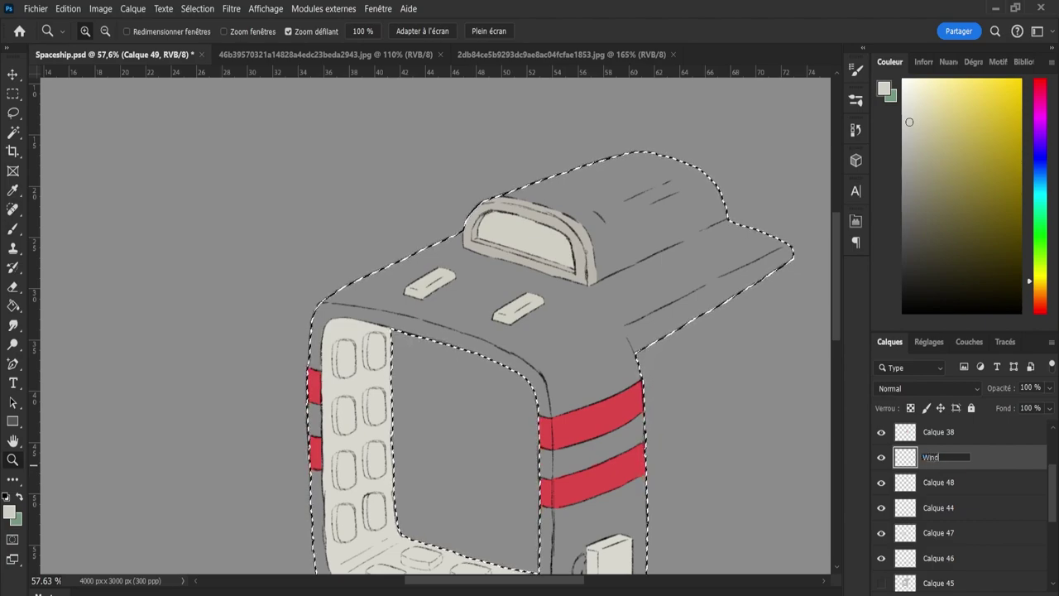
text(dow)
key(Return)
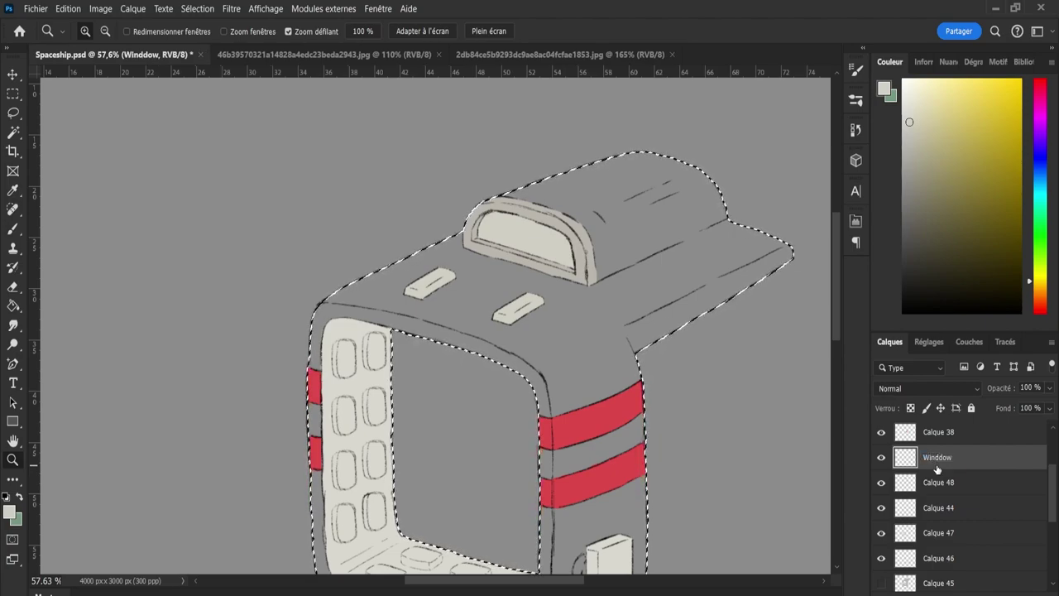
double_click(947, 458)
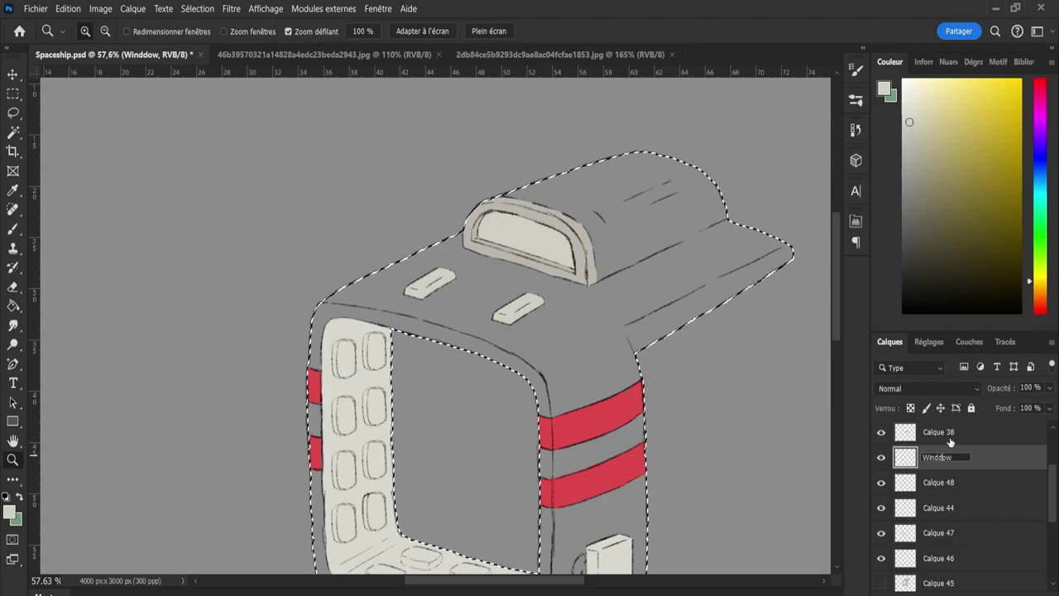
key(Return)
Rename the arched window frame's layer, Calque 48, as Bordure.
click(957, 481)
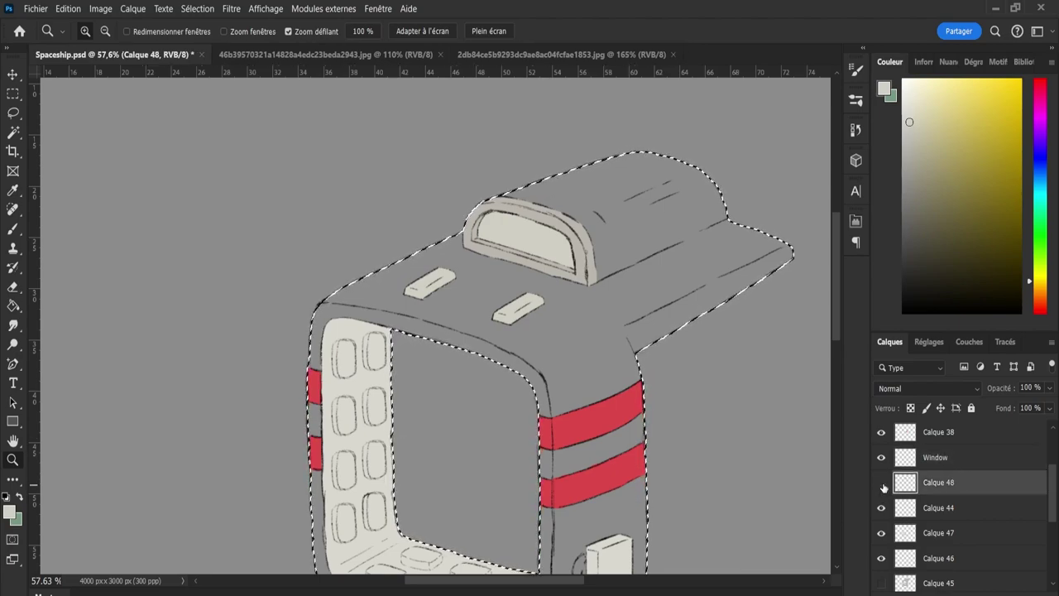
double_click(936, 488)
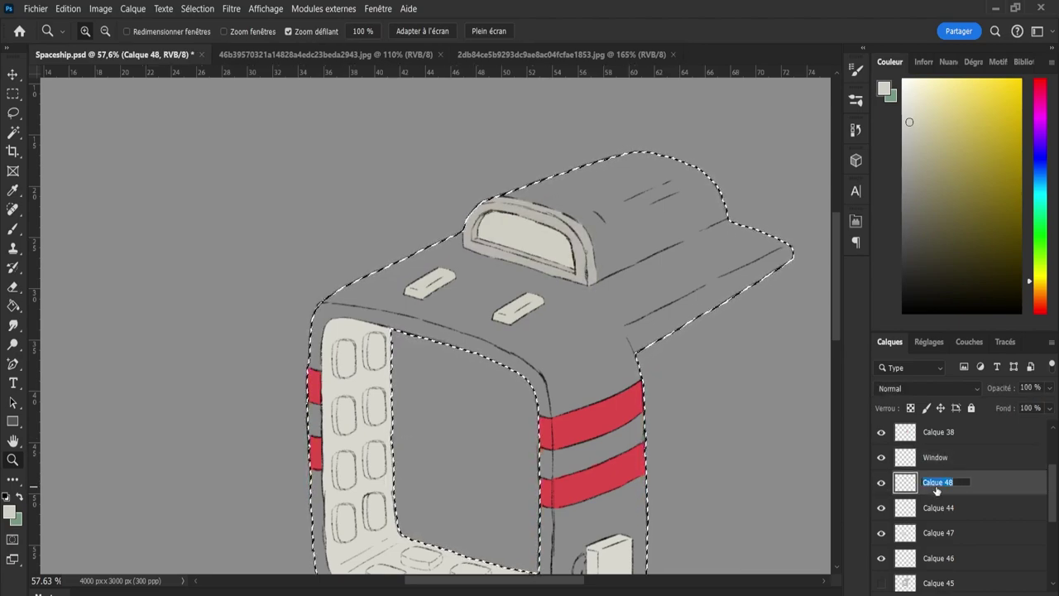
text(Bordur)
text(e)
key(Return)
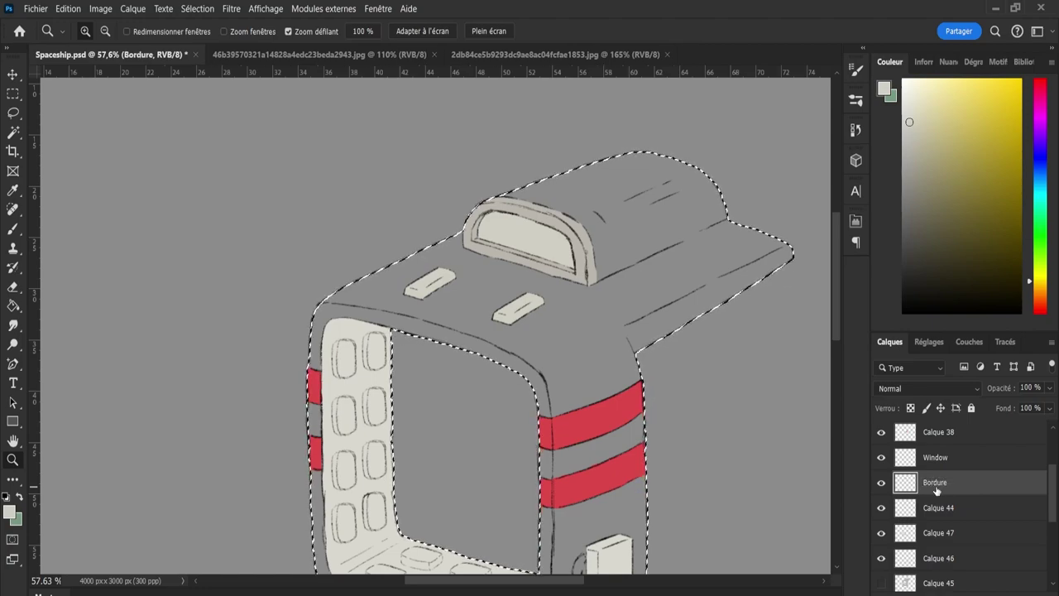
Rename the layer with the raised roof blocks, Calque 44, as Relief.
click(952, 512)
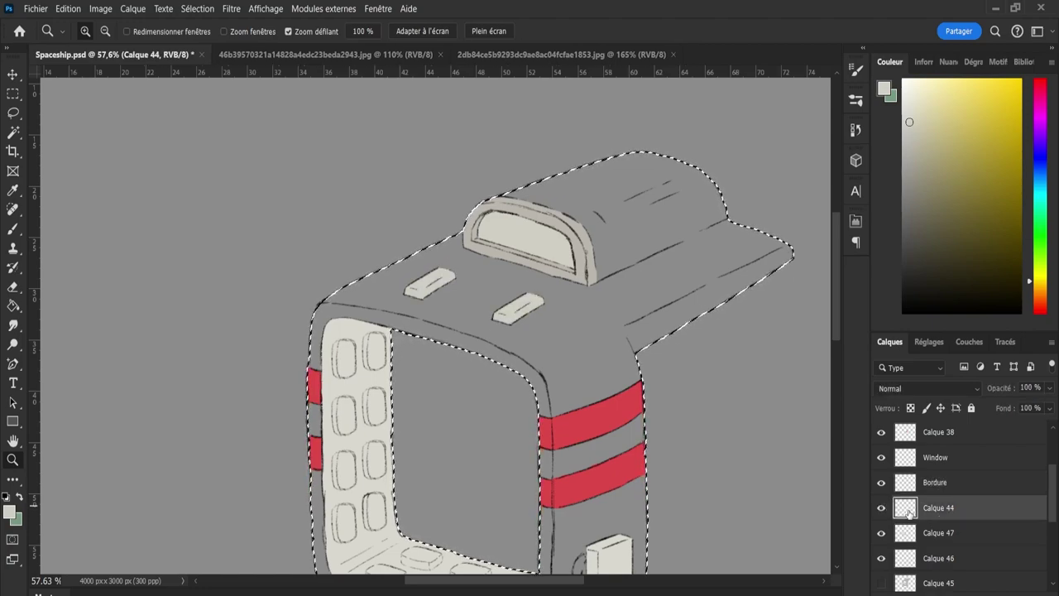
double_click(939, 508)
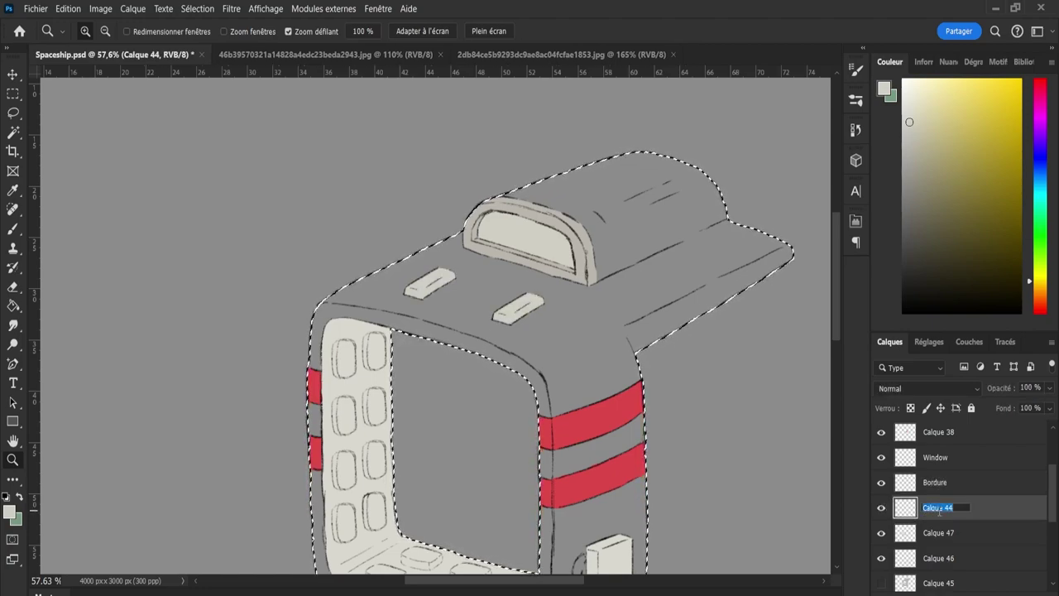
text(Relief)
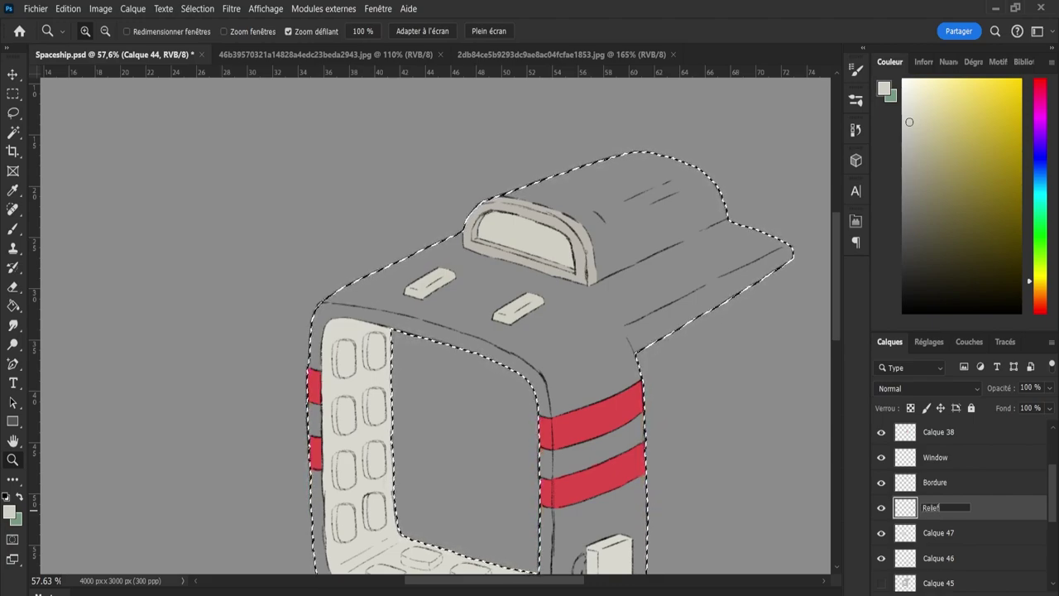
key(Return)
Rename the Calque 47 layer as Int.
drag(1049, 479, 1051, 499)
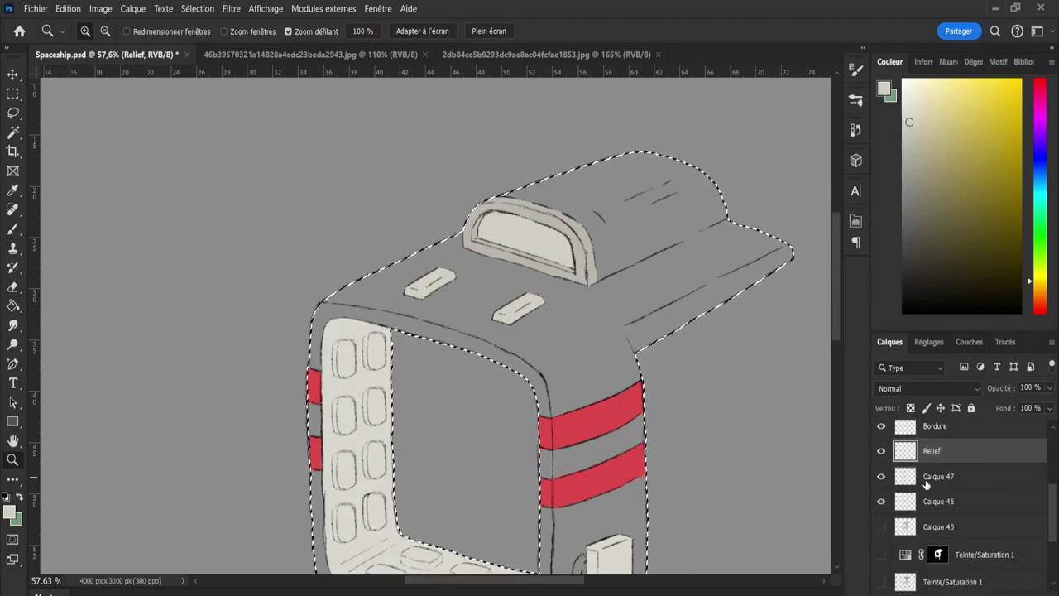
double_click(929, 479)
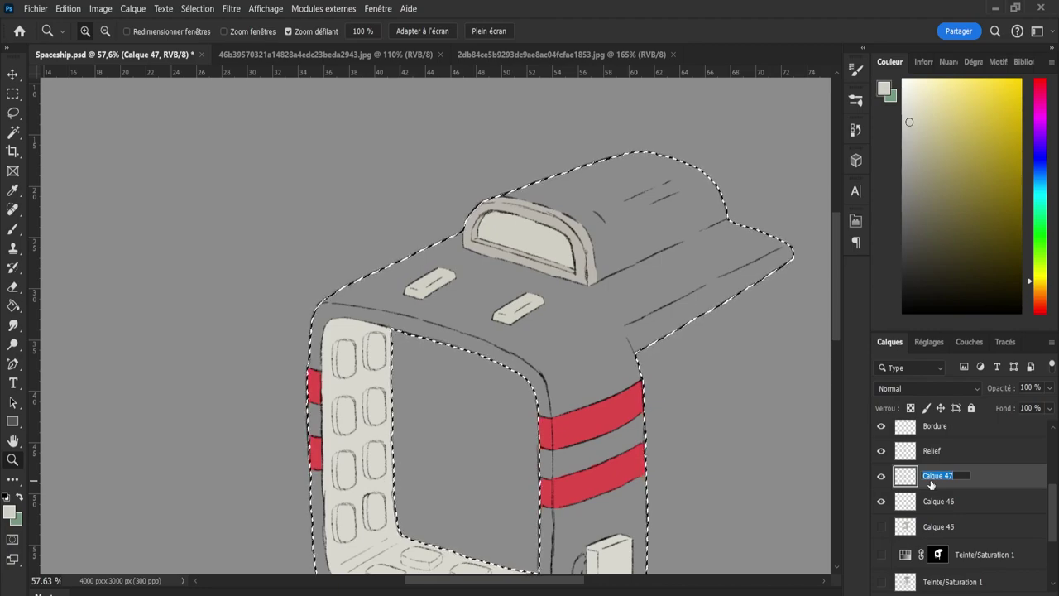
text(Int)
key(Return)
Rename the Calque 46 layer as Lame.
click(918, 506)
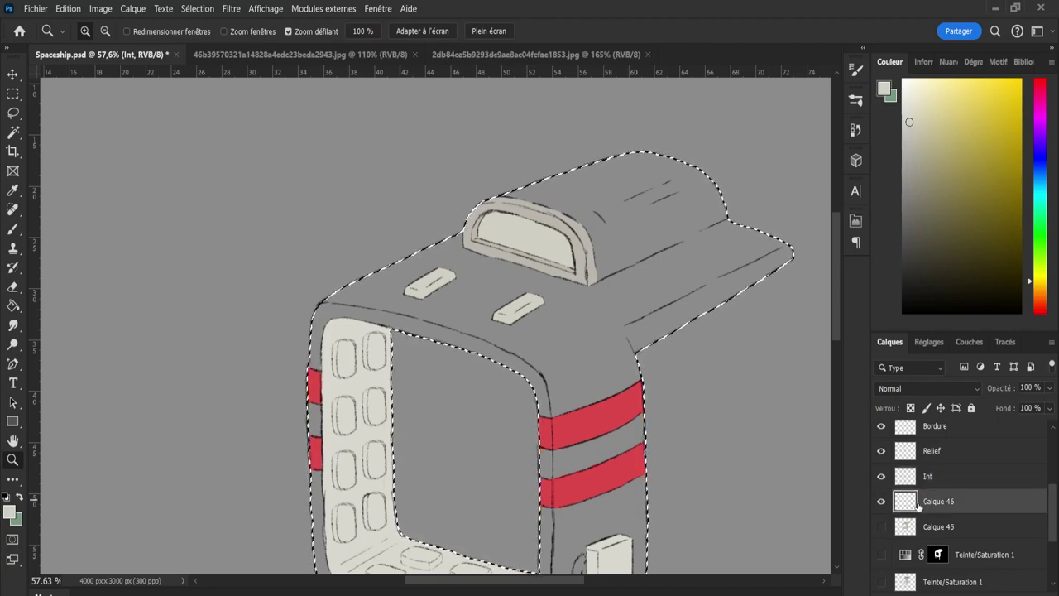
double_click(937, 502)
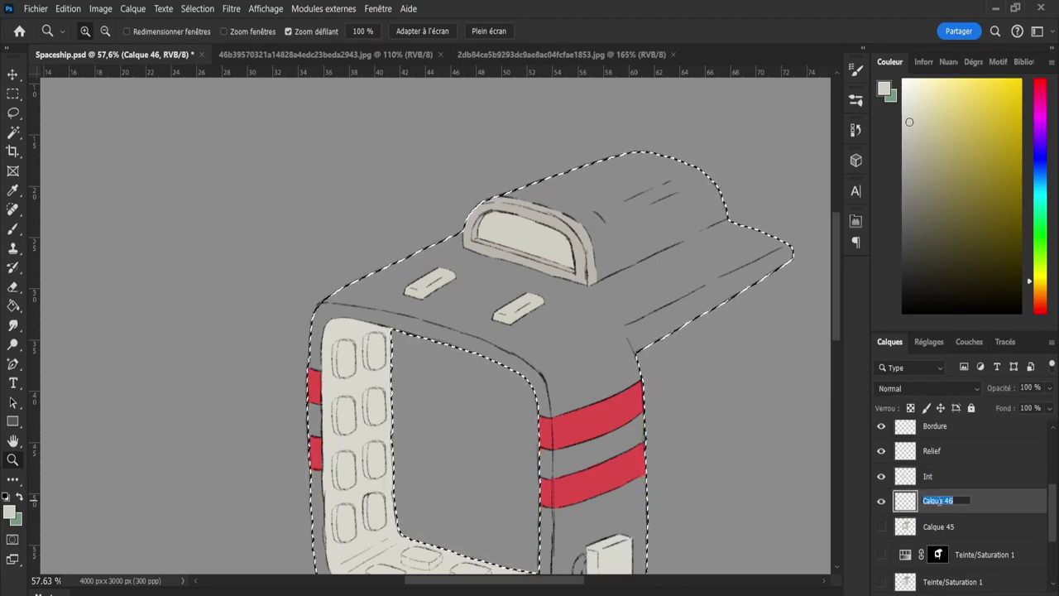
text(b)
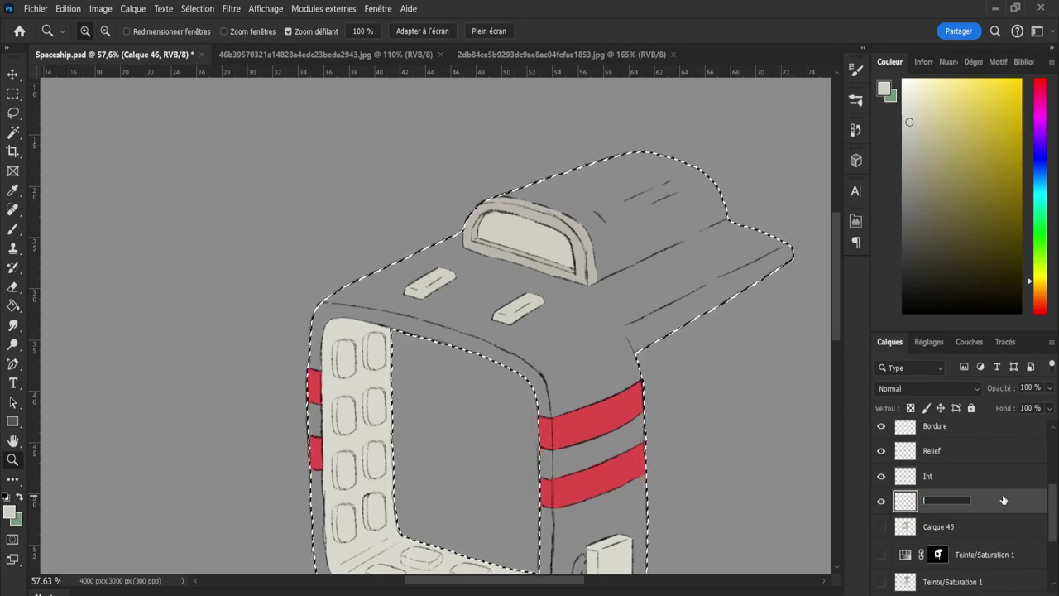
text(ame)
key(Return)
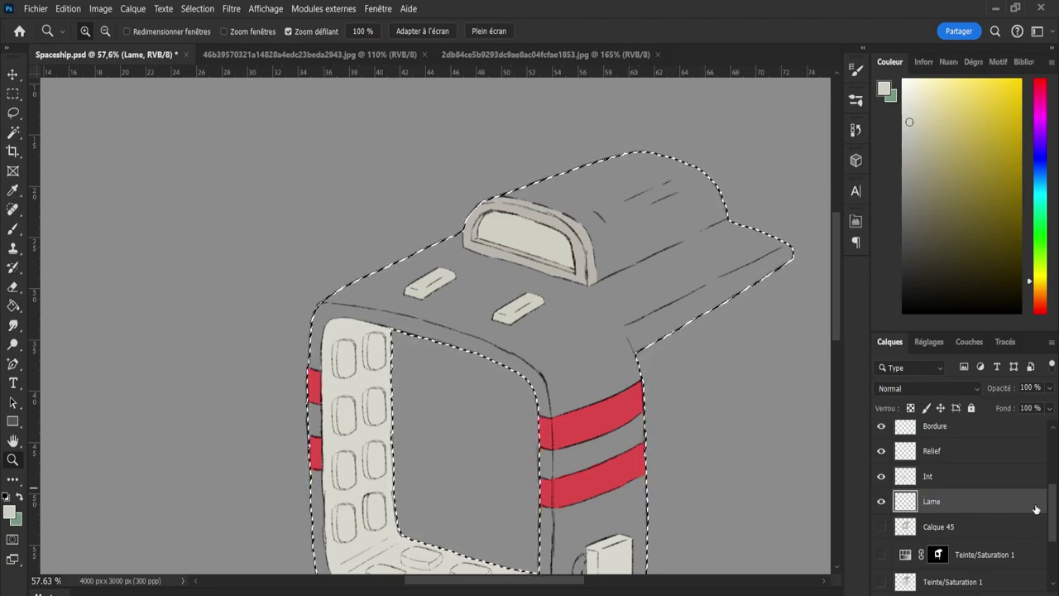
Show the hull colour layer Calque 45 and rename it as Vaisseau.
scroll(1053, 516, down, 1)
drag(835, 312, 830, 358)
click(882, 509)
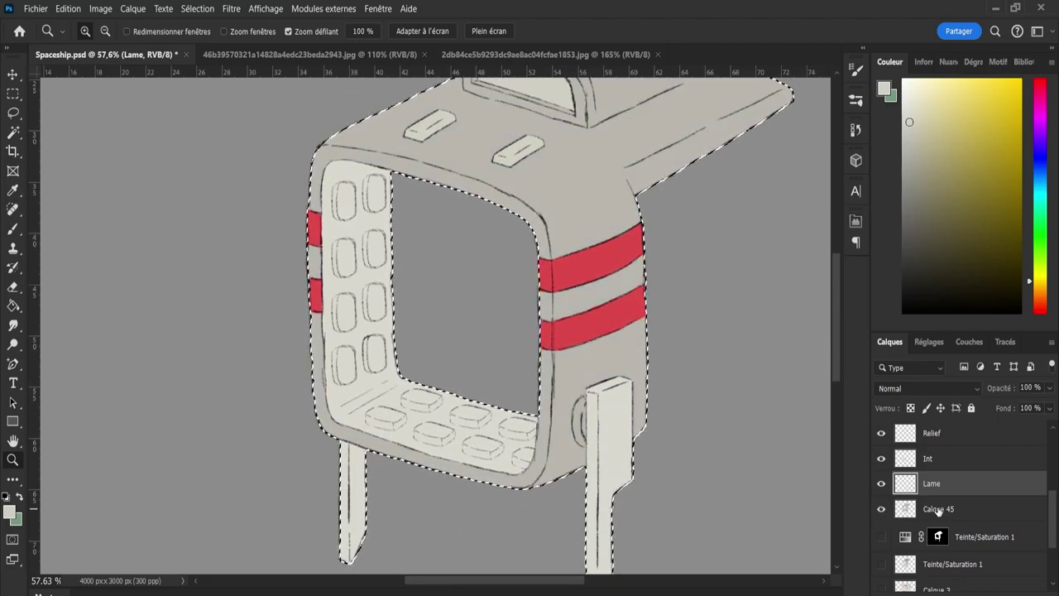
double_click(938, 508)
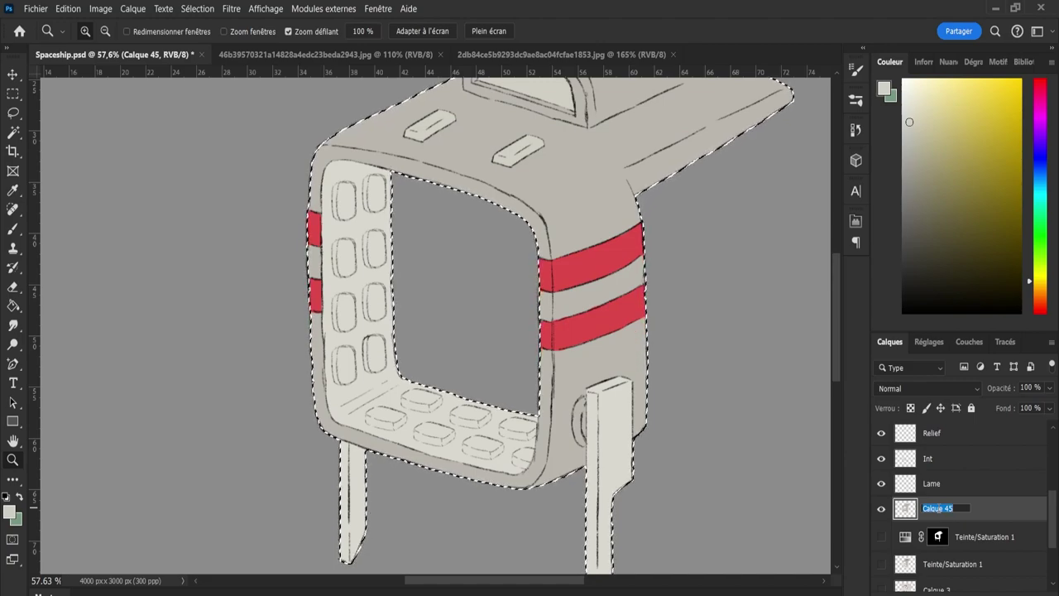
text(Vaisseau)
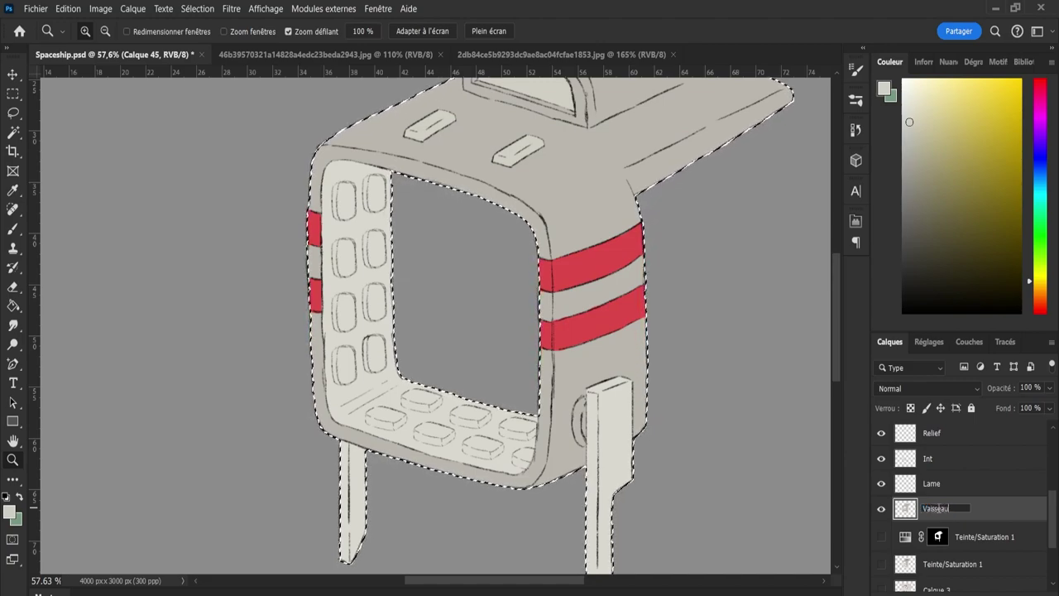
key(Return)
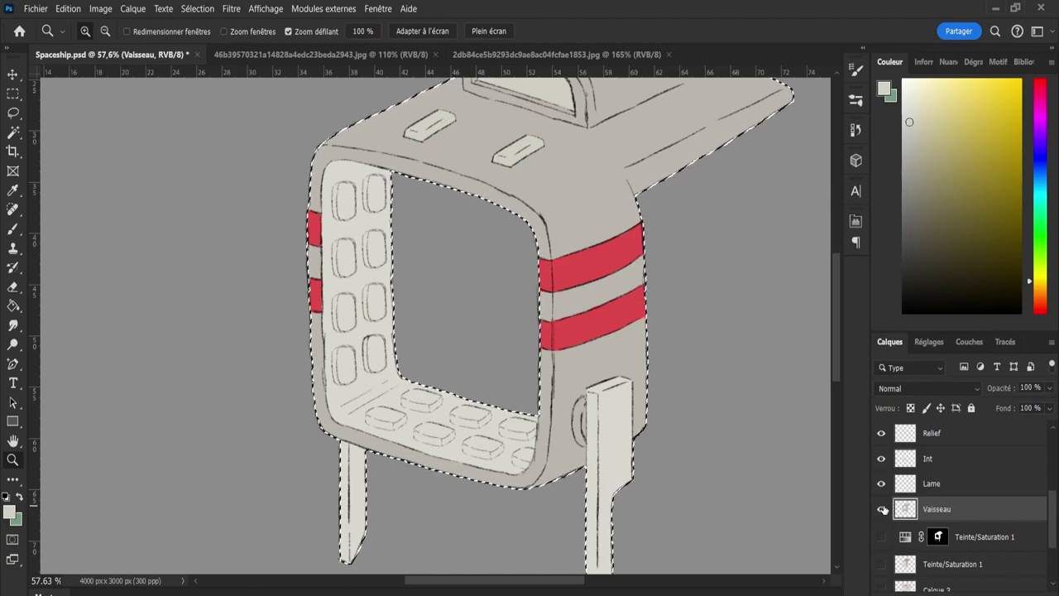
Hide the Vaisseau layer and toggle the lower Teinte/Saturation 1 layer's visibility to examine the older hull colouring.
scroll(1014, 530, down, 3)
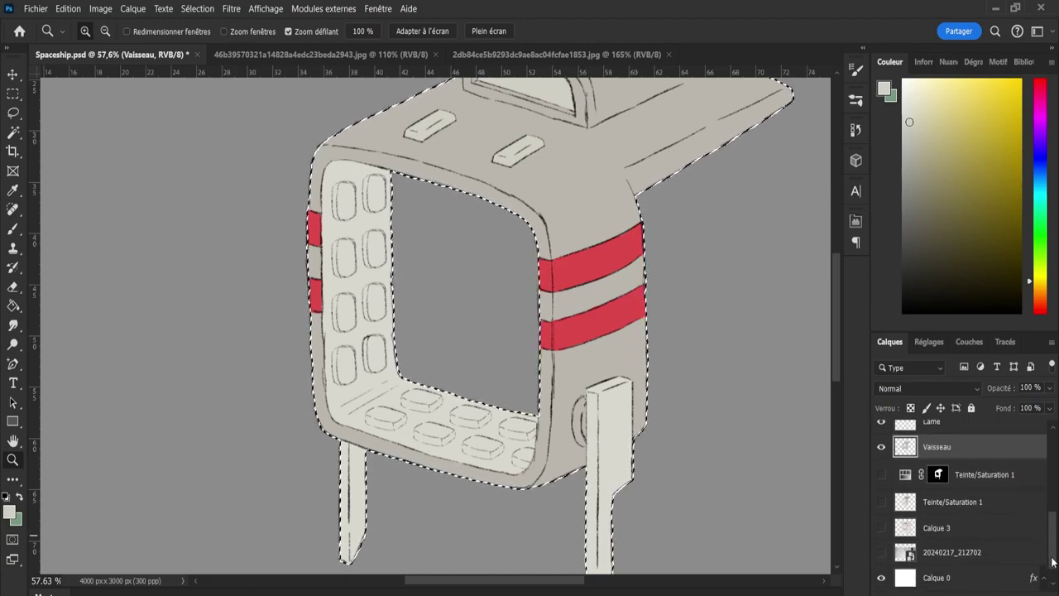
click(881, 438)
click(882, 493)
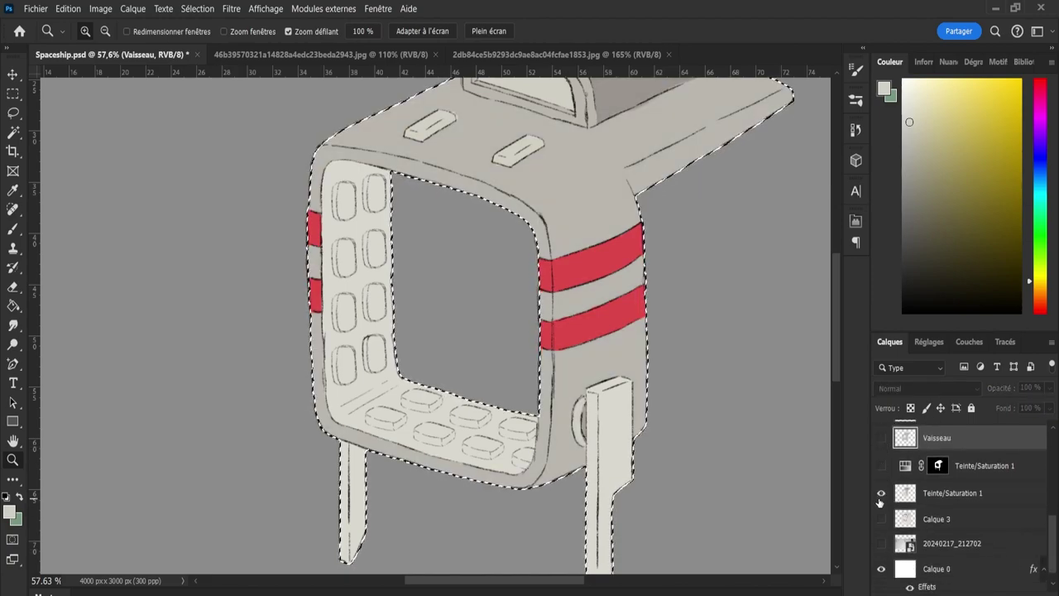
click(880, 497)
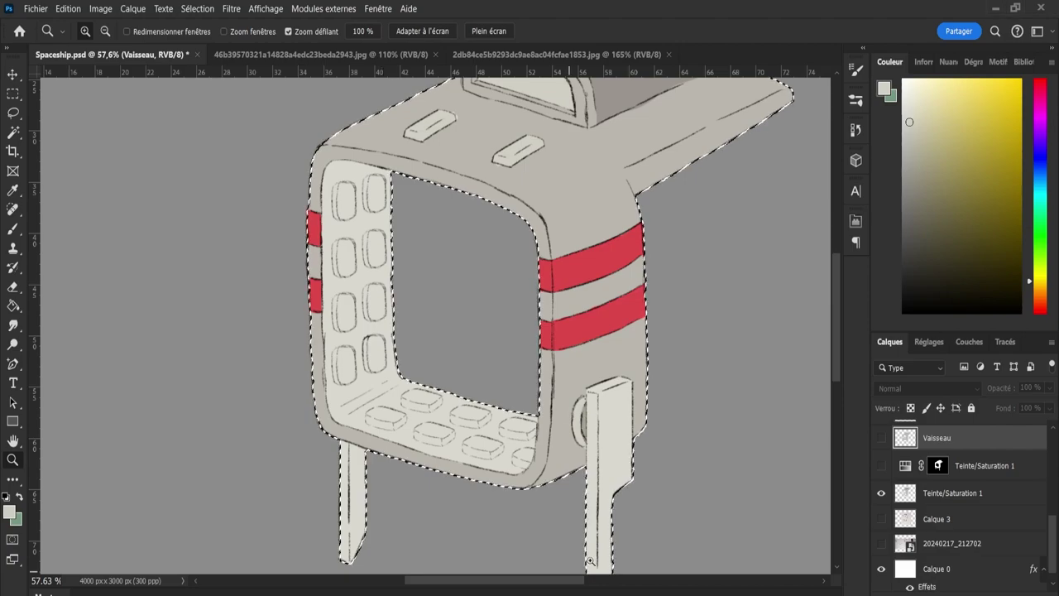
click(879, 495)
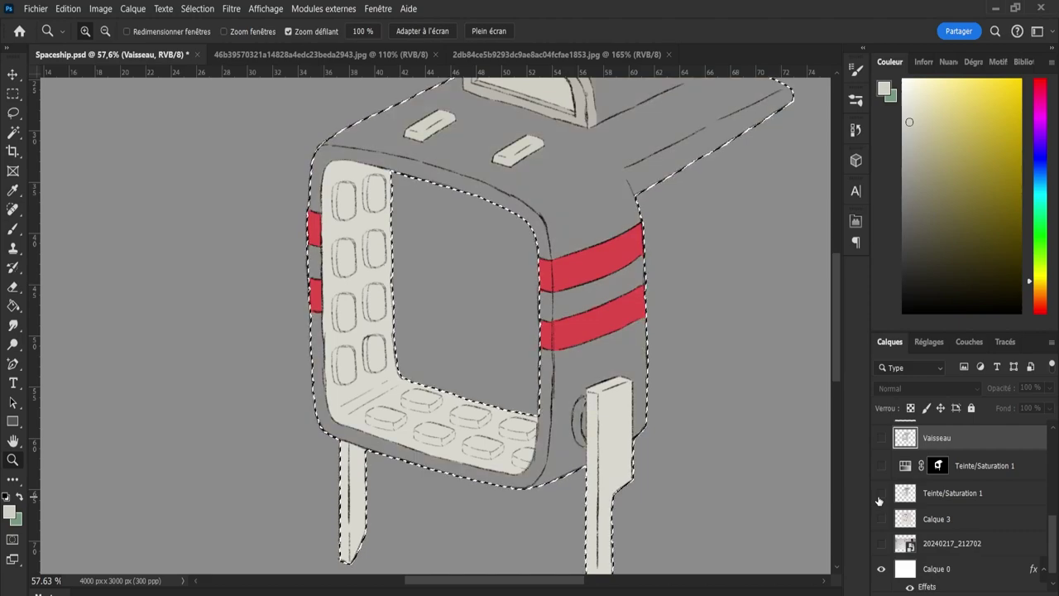
click(879, 495)
click(879, 495)
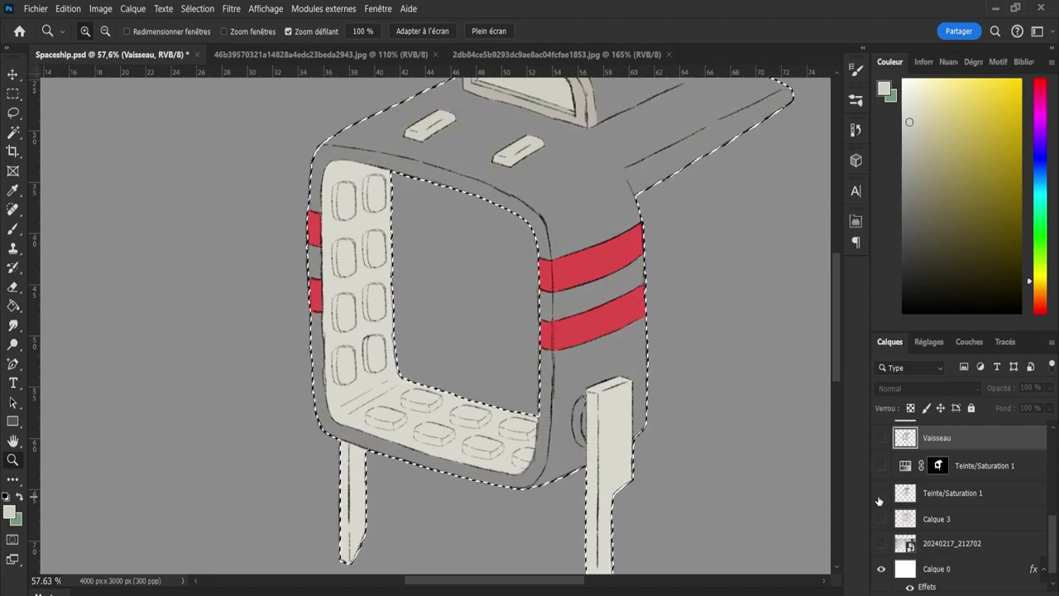
click(880, 495)
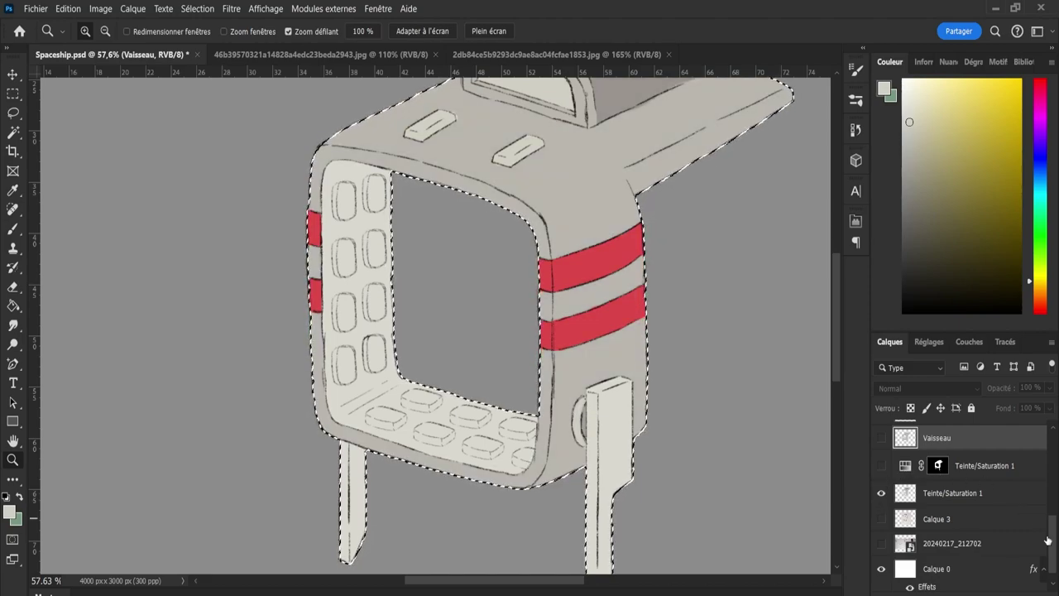
Check the Int layer's coverage by toggling its visibility, and sample the off-white colour of the raised roof block.
drag(1048, 539, 1046, 521)
click(883, 446)
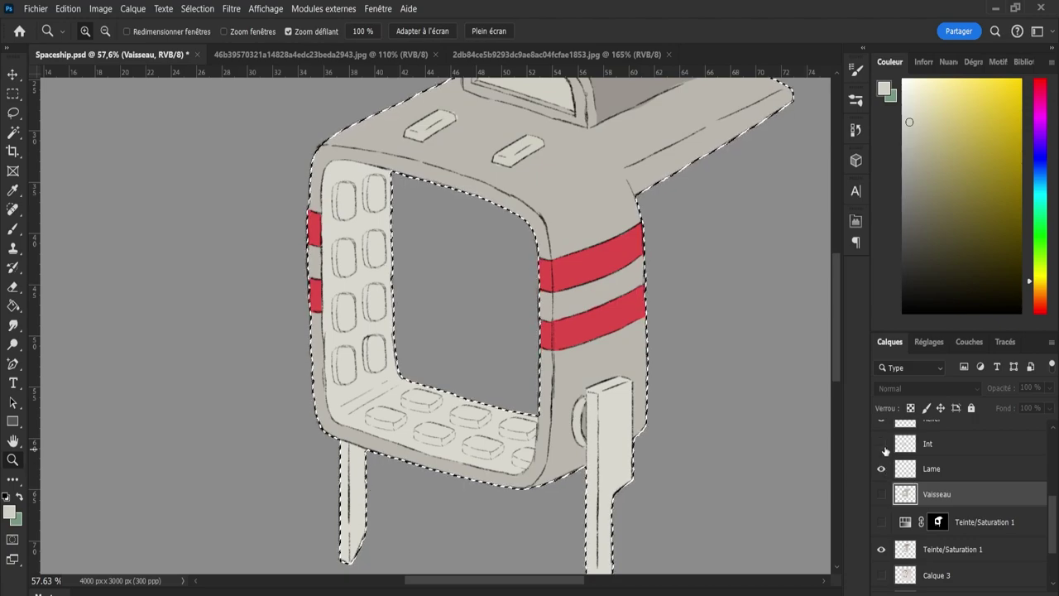
key(i)
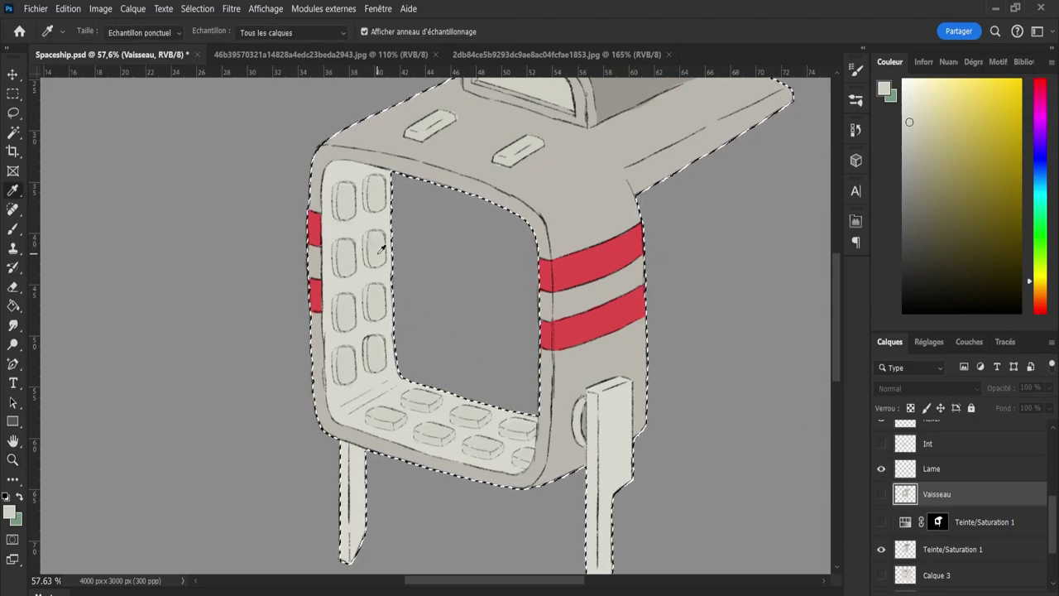
click(523, 143)
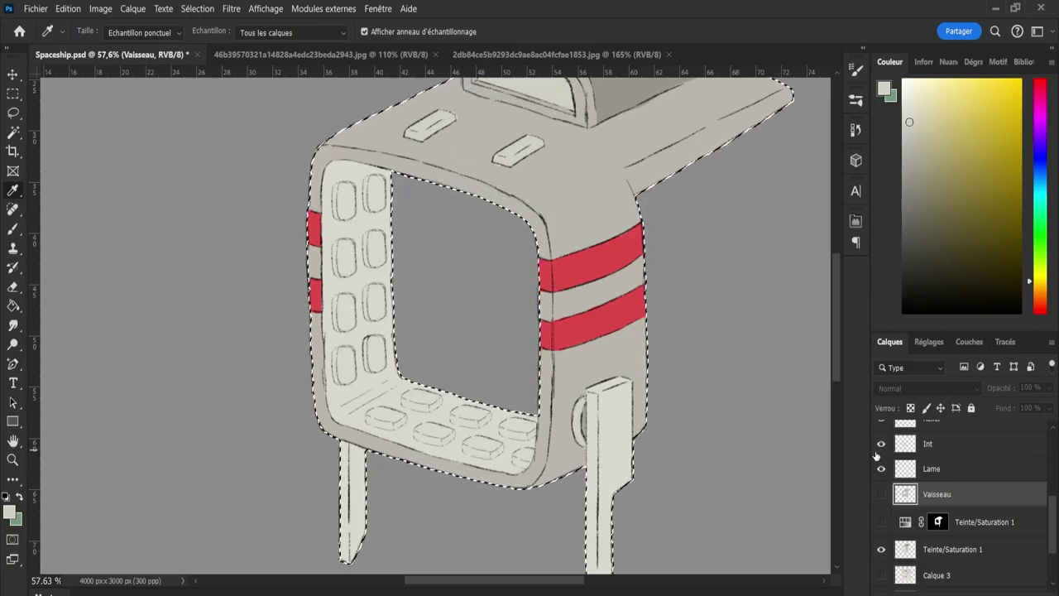
Compare the Vaisseau layer with the older hull colouring, and leave both Vaisseau and the lower Teinte/Saturation 1 layer hidden.
scroll(1047, 517, down, 2)
scroll(1047, 518, up, 2)
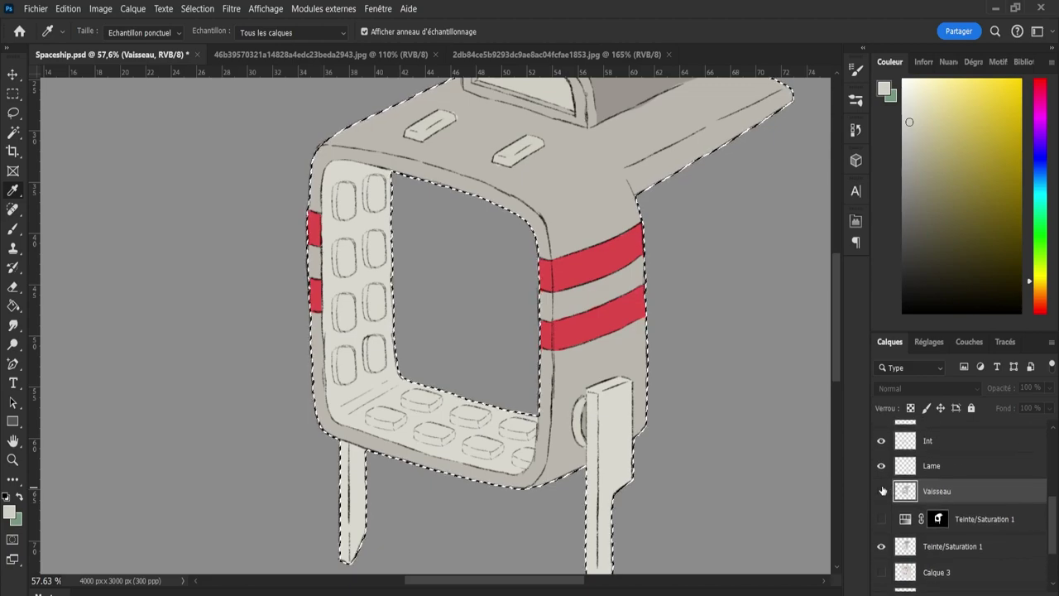
click(880, 493)
click(881, 493)
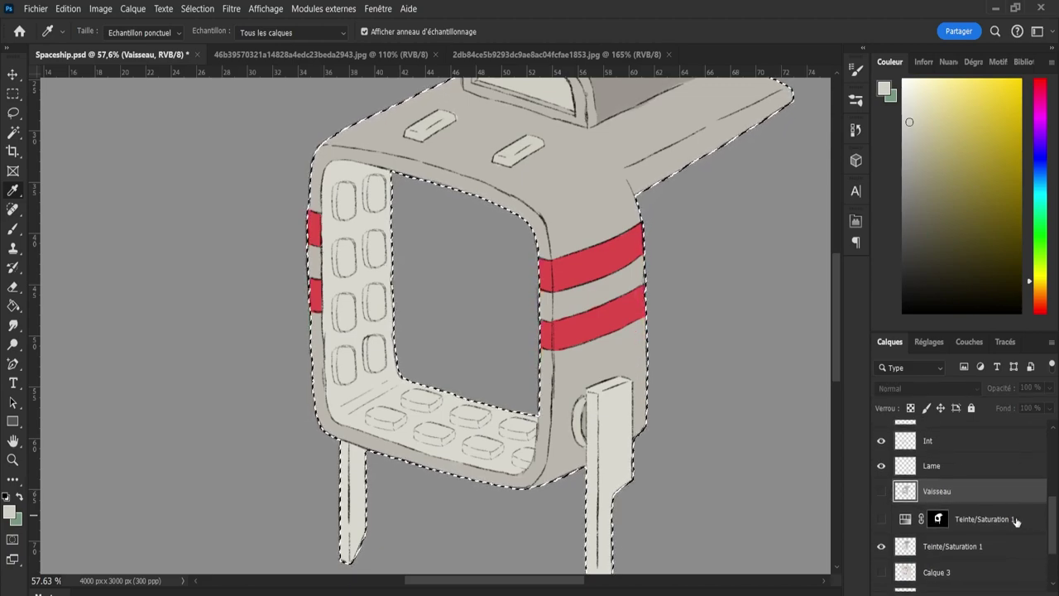
scroll(1047, 530, up, 2)
scroll(1047, 530, down, 3)
click(881, 525)
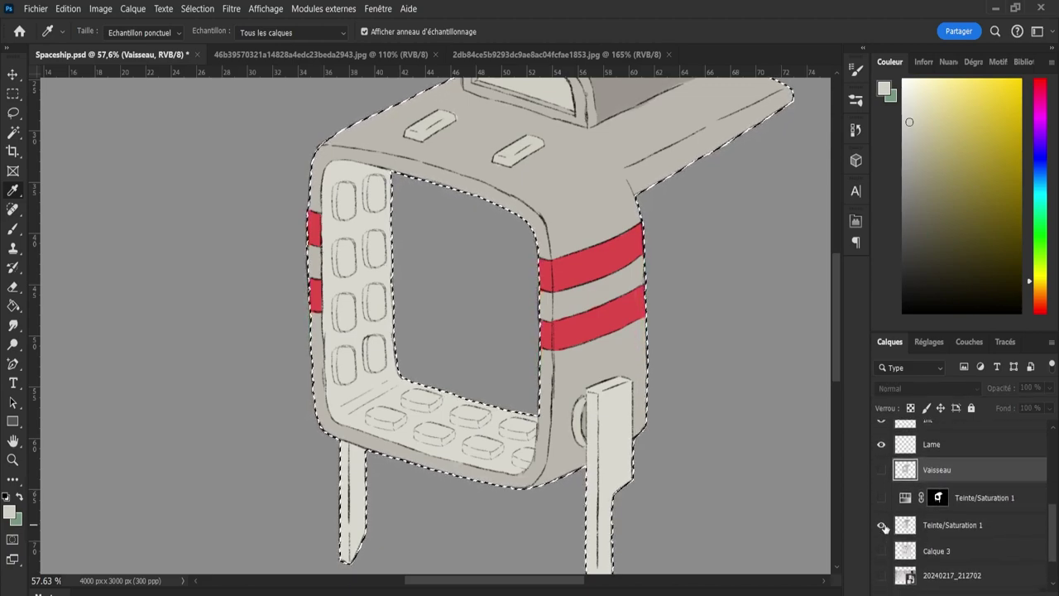
Add a new layer above Int and paint the floor pad nearest the inner corner with the sampled off-white using a size 9 brush.
scroll(1052, 524, up, 3)
click(973, 494)
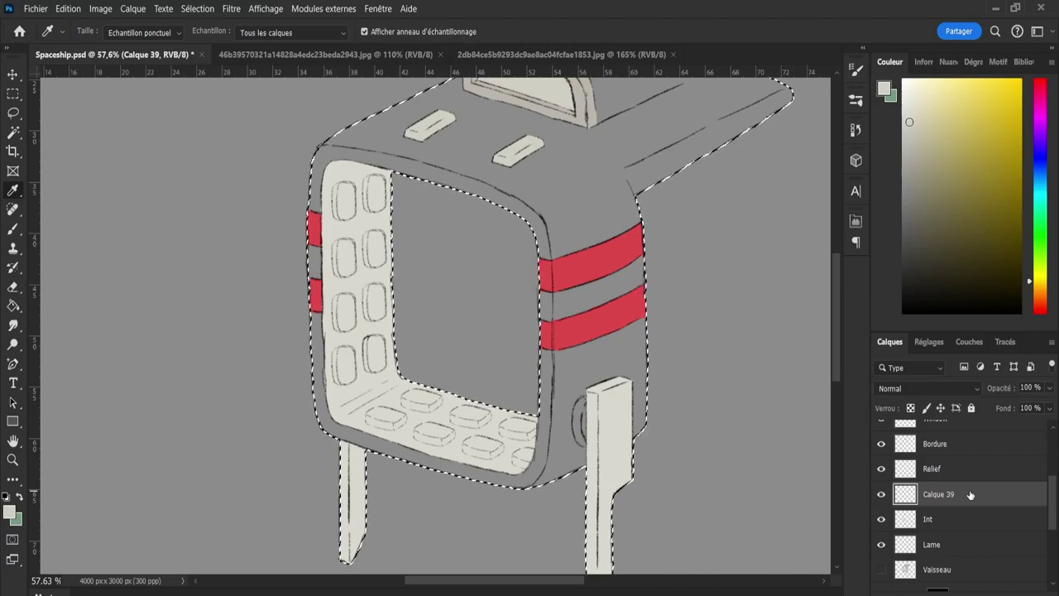
key(z)
mouse_move(377, 430)
mouse_down()
mouse_move(359, 402)
mouse_move(428, 421)
mouse_move(435, 407)
mouse_move(391, 400)
mouse_move(417, 393)
mouse_move(374, 372)
mouse_move(420, 382)
mouse_move(438, 407)
mouse_move(430, 411)
mouse_move(453, 404)
mouse_move(452, 392)
mouse_move(428, 416)
mouse_move(394, 417)
mouse_move(356, 395)
mouse_move(366, 373)
mouse_move(356, 400)
mouse_up()
key(b)
key(bracketright)
key(bracketright)
key(bracketleft)
key(bracketleft)
key(bracketleft)
key(bracketleft)
key(bracketleft)
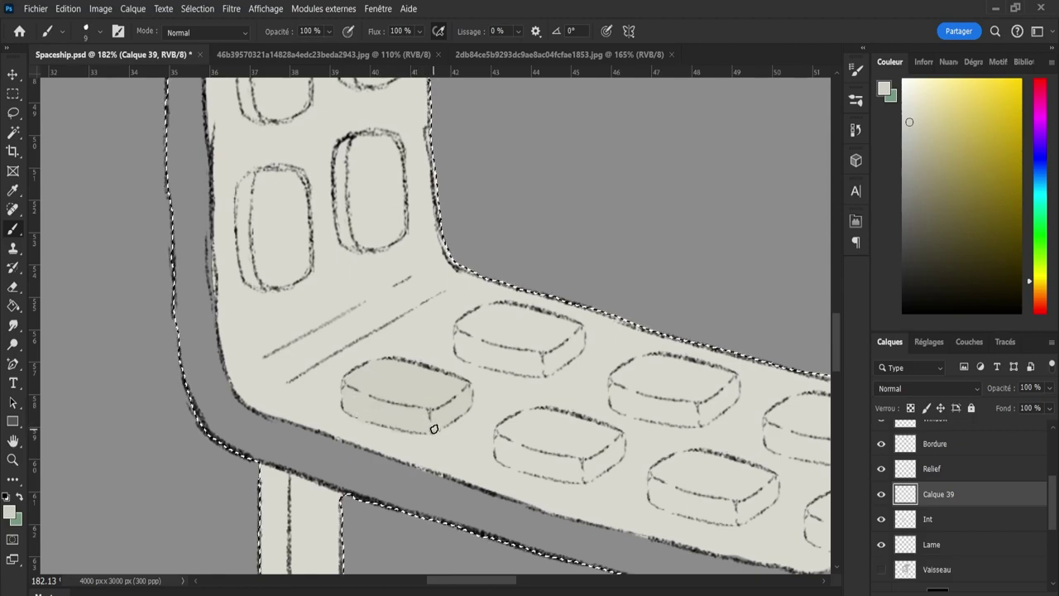
Paint the second front-row floor pad and the first two back-row floor pads in the same off-white.
mouse_move(501, 457)
mouse_down()
mouse_move(553, 464)
mouse_move(559, 454)
mouse_move(537, 446)
mouse_move(577, 462)
mouse_move(533, 470)
mouse_move(584, 474)
mouse_up()
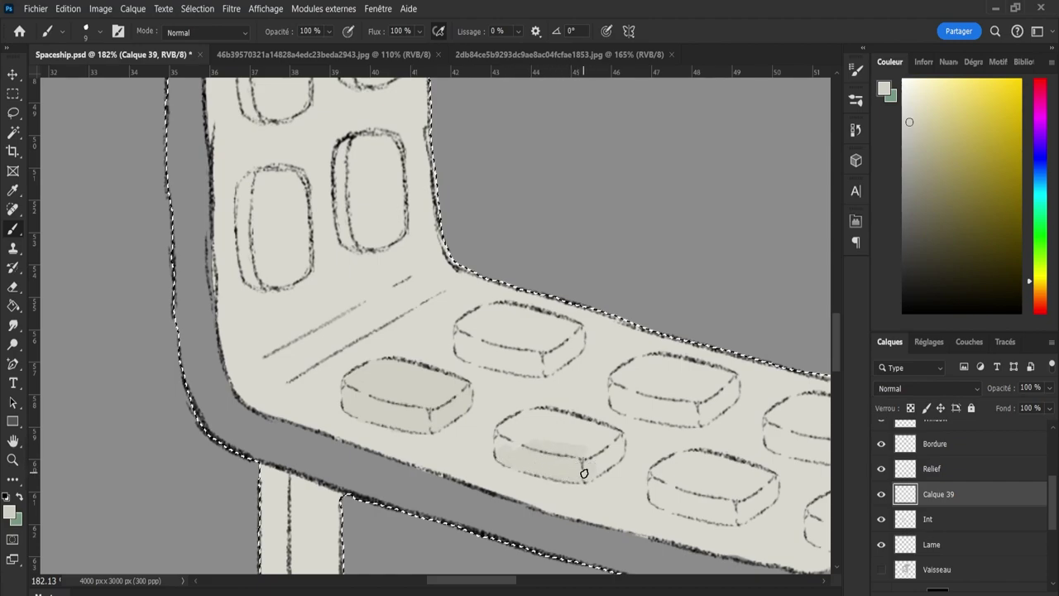
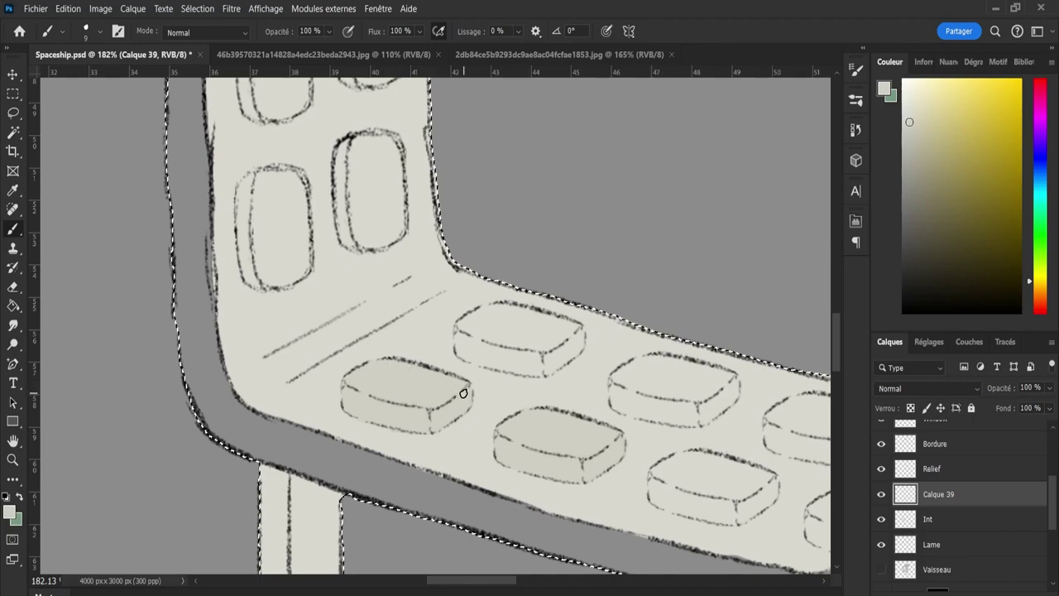
mouse_move(463, 345)
mouse_down()
mouse_move(512, 366)
mouse_move(459, 333)
mouse_move(474, 333)
mouse_move(470, 322)
mouse_move(499, 335)
mouse_move(473, 315)
mouse_move(513, 326)
mouse_move(488, 310)
mouse_move(582, 335)
mouse_move(578, 348)
mouse_move(580, 332)
mouse_move(525, 329)
mouse_move(531, 358)
mouse_move(484, 345)
mouse_move(501, 357)
mouse_move(492, 360)
mouse_move(545, 371)
mouse_move(576, 351)
mouse_up()
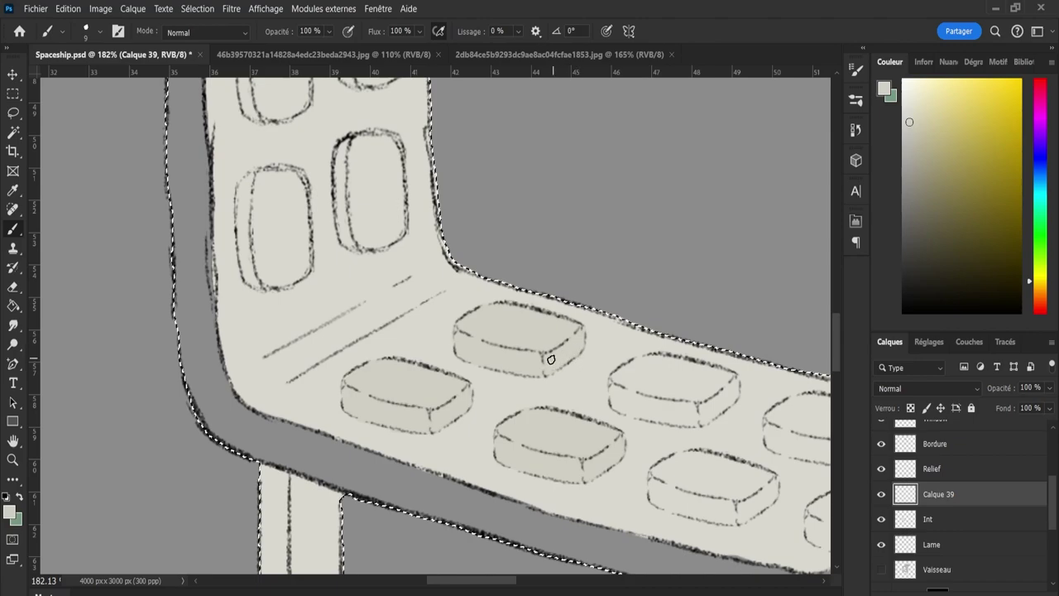
mouse_move(610, 396)
mouse_down()
mouse_move(657, 418)
mouse_move(615, 394)
mouse_move(643, 407)
mouse_move(663, 394)
mouse_move(637, 365)
mouse_move(665, 379)
mouse_move(673, 370)
mouse_move(644, 363)
mouse_move(701, 367)
mouse_move(676, 361)
mouse_up()
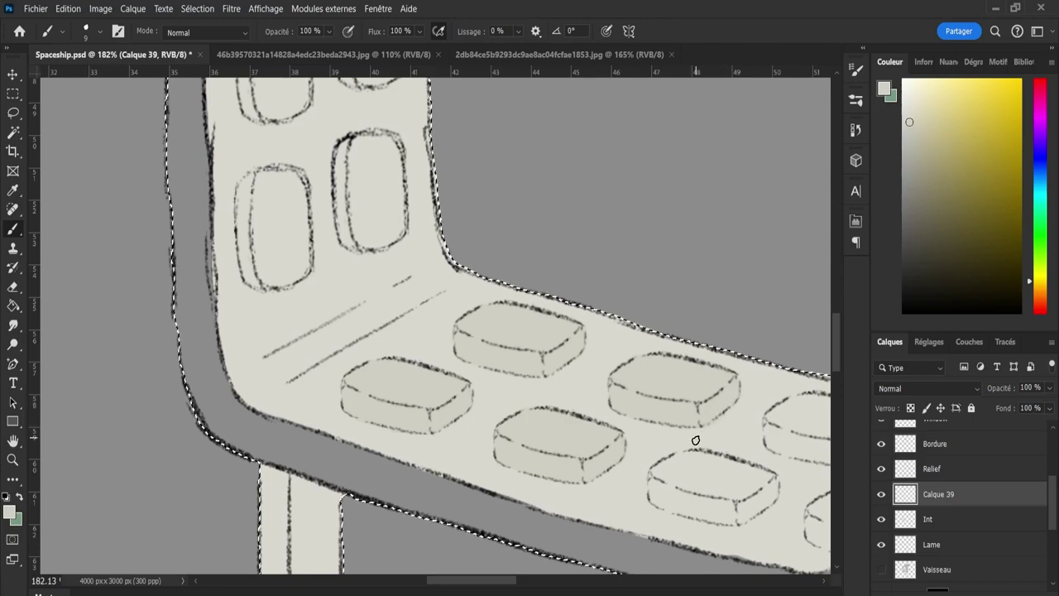
Paint the remaining uncoloured raised blocks on the inner floor of the ship with the slightly darker beige on layer Calque 39.
key(e)
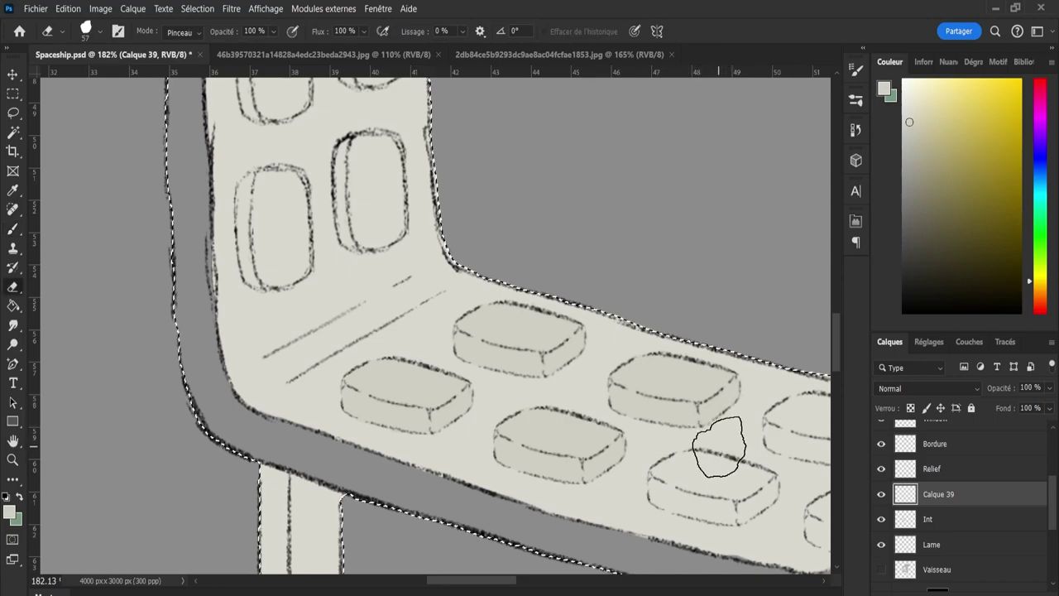
key(b)
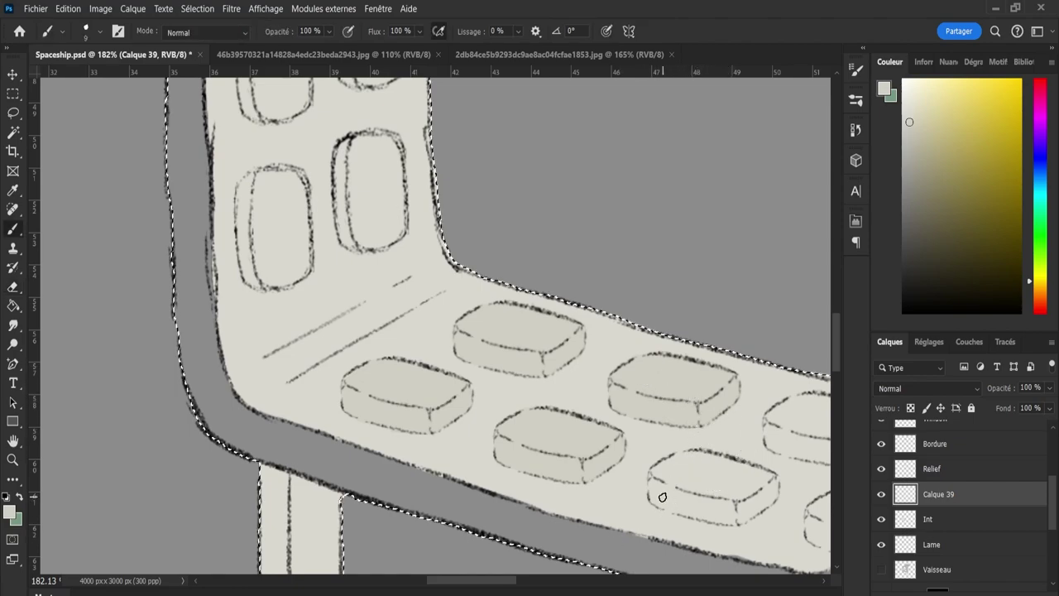
mouse_move(663, 497)
mouse_down()
mouse_move(654, 474)
mouse_move(667, 486)
mouse_move(680, 477)
mouse_move(660, 467)
mouse_move(716, 473)
mouse_move(677, 461)
mouse_move(722, 466)
mouse_move(687, 456)
mouse_move(774, 480)
mouse_move(748, 470)
mouse_move(761, 485)
mouse_move(684, 510)
mouse_move(724, 518)
mouse_move(713, 502)
mouse_move(757, 503)
mouse_up()
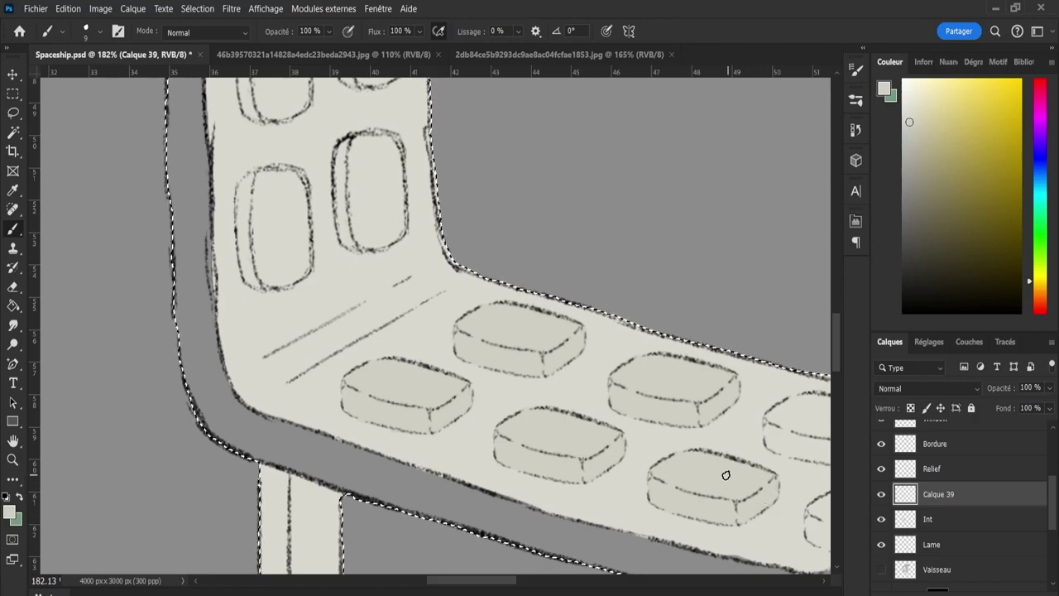
drag(455, 587, 478, 582)
mouse_move(605, 534)
mouse_down()
mouse_move(632, 549)
mouse_move(653, 545)
mouse_up()
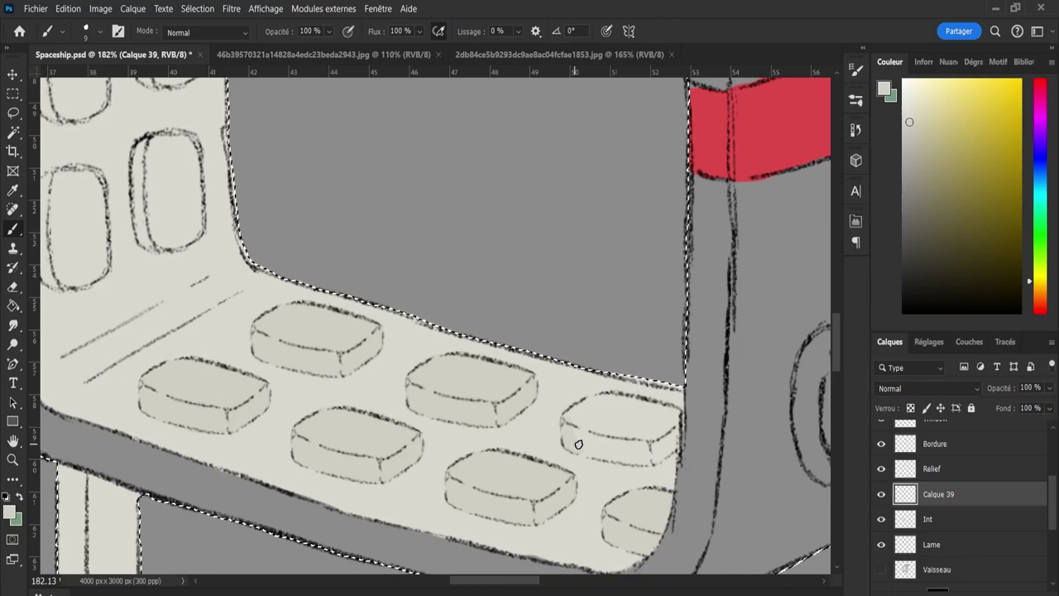
mouse_move(578, 445)
mouse_down()
mouse_move(642, 460)
mouse_move(674, 442)
mouse_move(678, 414)
mouse_move(676, 438)
mouse_move(642, 424)
mouse_move(634, 439)
mouse_move(644, 448)
mouse_move(631, 448)
mouse_move(604, 433)
mouse_move(619, 431)
mouse_move(569, 418)
mouse_move(626, 425)
mouse_move(584, 406)
mouse_move(619, 413)
mouse_up()
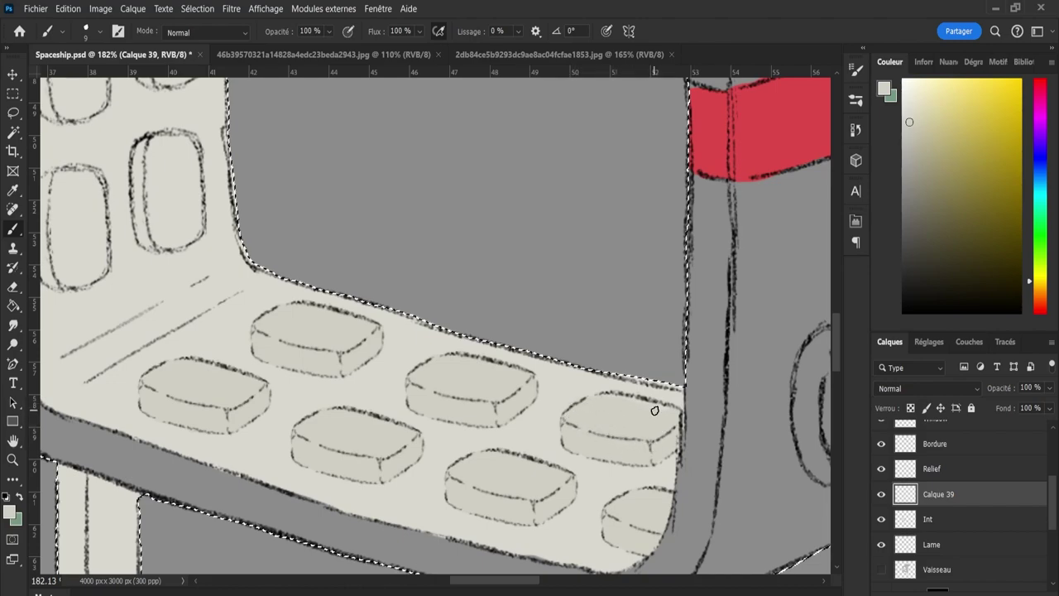
Fill the lowest outer pad on the ship's inner side wall with the same darker beige and clean up around its upper edge.
key(z)
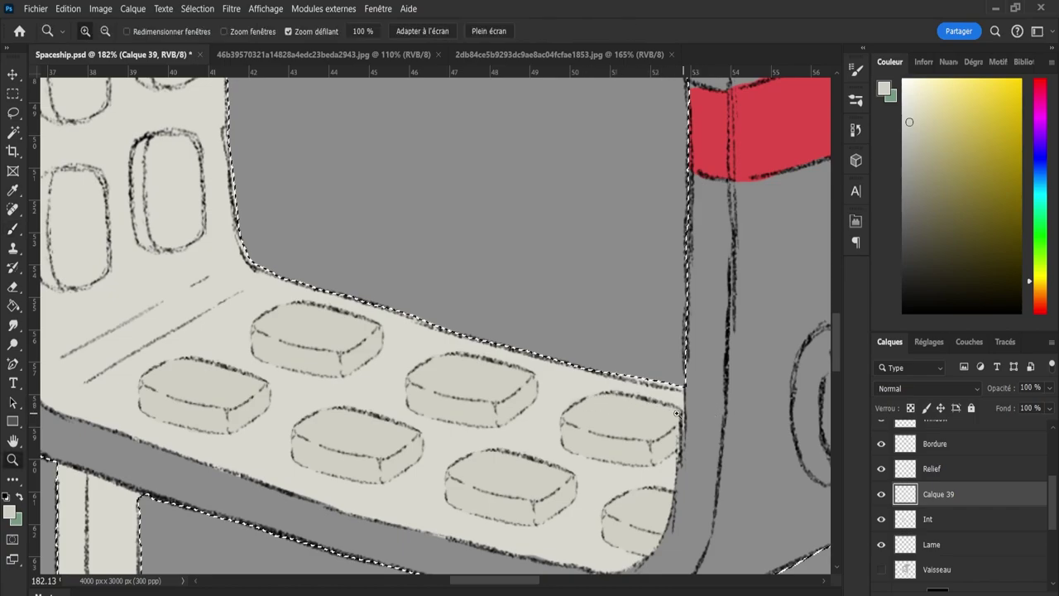
mouse_move(714, 414)
mouse_down()
mouse_move(667, 416)
mouse_move(700, 421)
mouse_move(518, 362)
mouse_move(554, 351)
mouse_up()
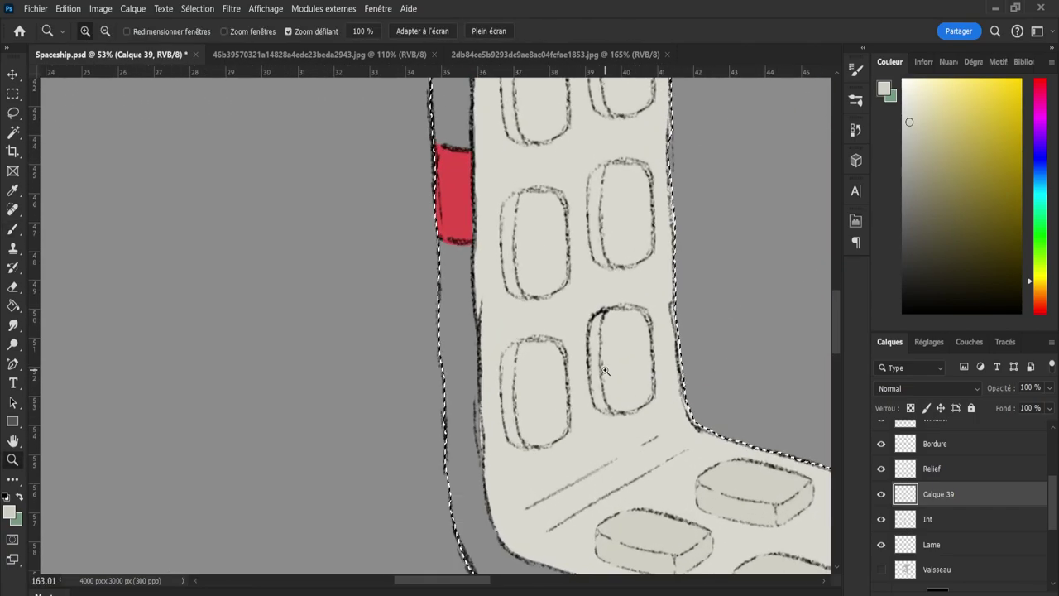
key(g)
key(b)
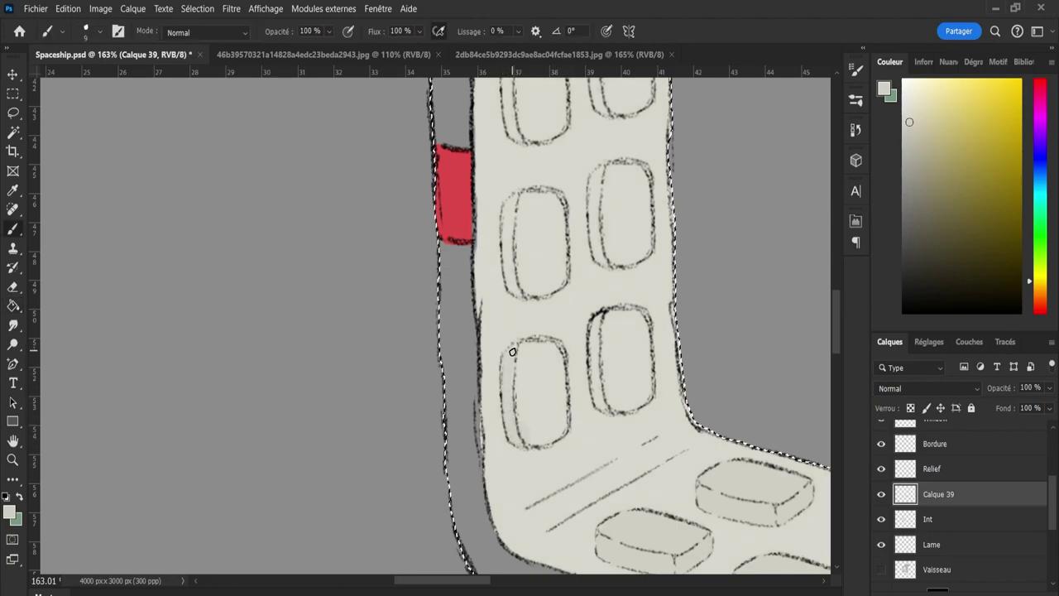
mouse_move(553, 355)
mouse_down()
mouse_move(560, 436)
mouse_move(529, 436)
mouse_move(538, 442)
mouse_move(550, 382)
mouse_move(557, 409)
mouse_move(555, 430)
mouse_move(512, 356)
mouse_up()
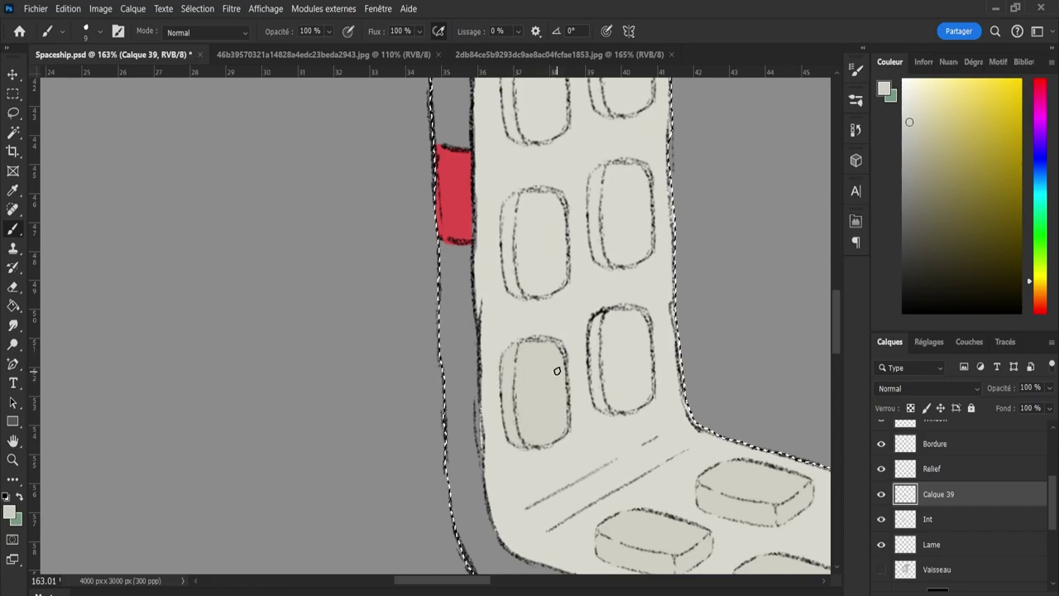
key(e)
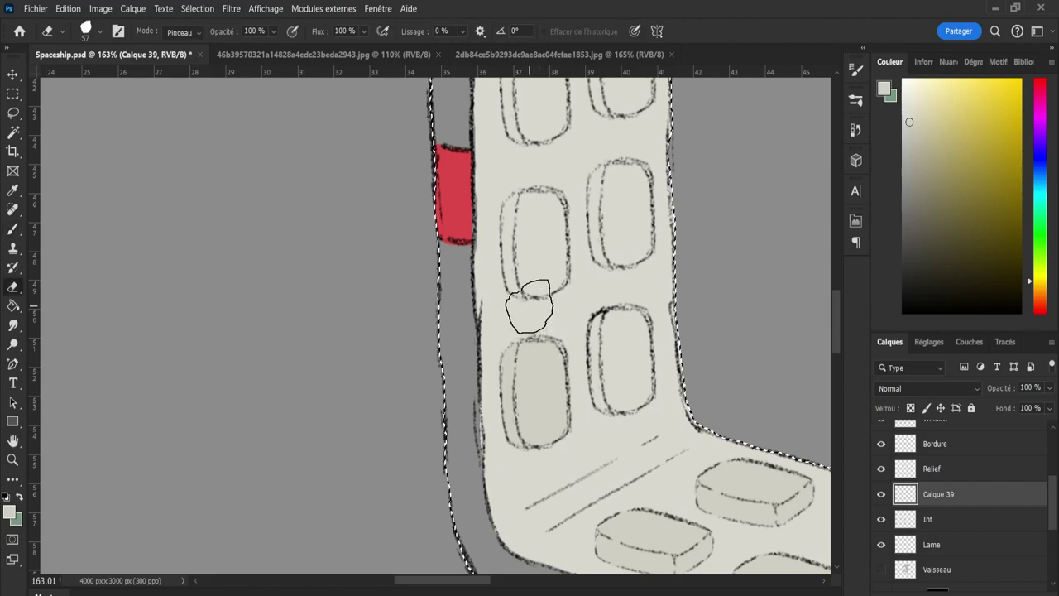
drag(532, 307, 530, 312)
Fill the other three pads in the two lower rows of the inner side wall with the darker beige.
key(b)
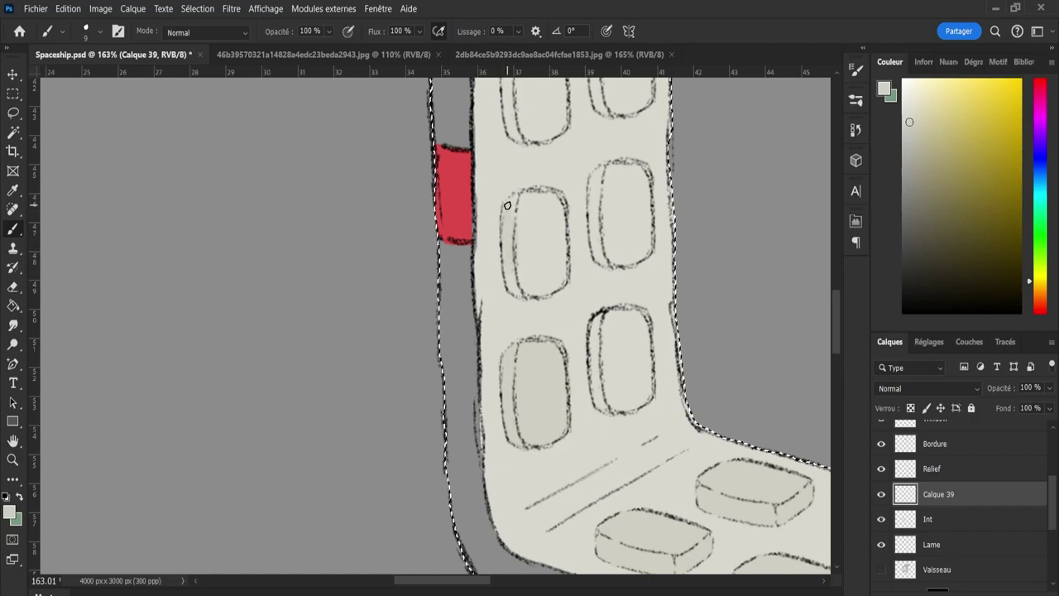
mouse_move(518, 226)
mouse_down()
mouse_move(526, 257)
mouse_move(525, 204)
mouse_move(537, 236)
mouse_move(529, 196)
mouse_move(539, 238)
mouse_up()
mouse_move(537, 198)
mouse_down()
mouse_move(562, 242)
mouse_move(538, 274)
mouse_up()
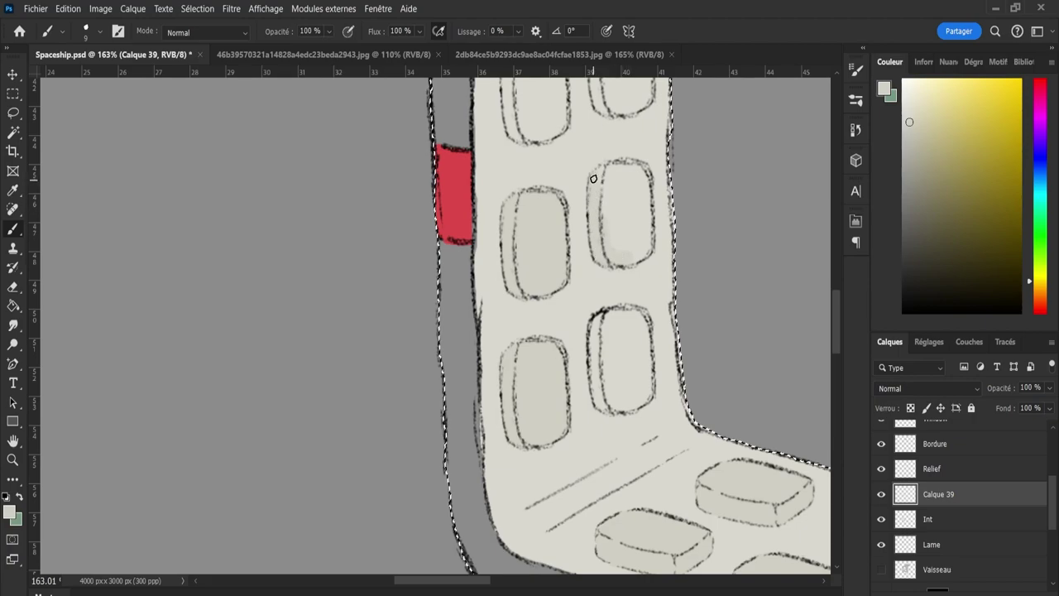
mouse_move(605, 214)
mouse_down()
mouse_move(618, 164)
mouse_move(636, 200)
mouse_move(624, 166)
mouse_up()
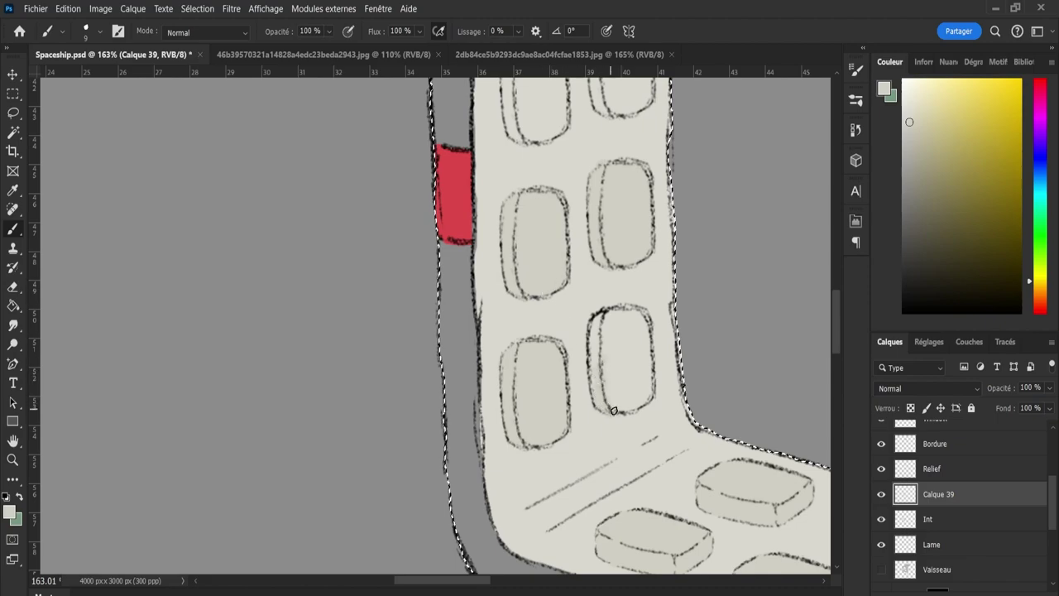
mouse_move(630, 407)
mouse_down()
mouse_move(631, 315)
mouse_move(647, 341)
mouse_move(626, 315)
mouse_move(613, 316)
mouse_up()
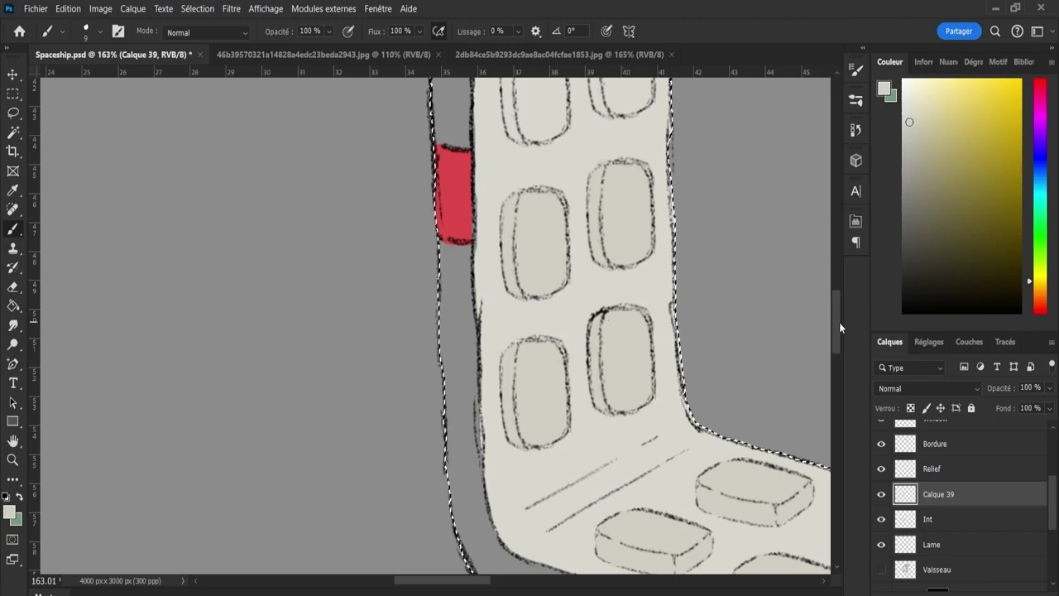
Fill the four pads in the two upper rows of the inner side wall with the darker beige, enlarging the brush to 34 for the topmost ones.
scroll(829, 293, up, 6)
drag(508, 378, 524, 434)
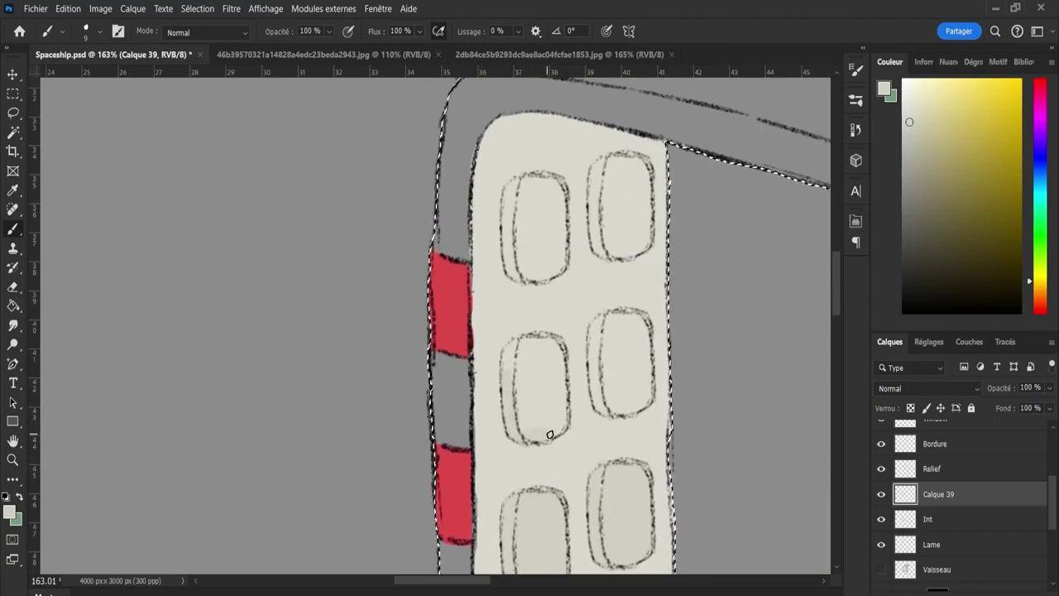
mouse_move(560, 394)
mouse_down()
mouse_move(543, 369)
mouse_move(535, 389)
mouse_up()
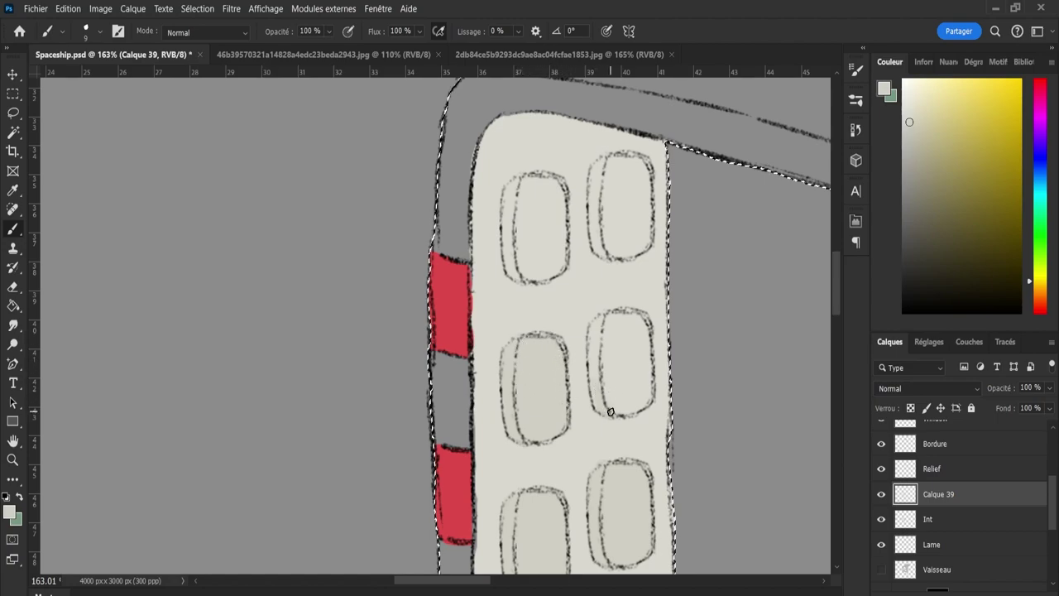
mouse_move(611, 412)
mouse_down()
mouse_move(647, 391)
mouse_move(645, 327)
mouse_move(641, 367)
mouse_move(638, 342)
mouse_move(613, 410)
mouse_move(624, 403)
mouse_move(595, 368)
mouse_up()
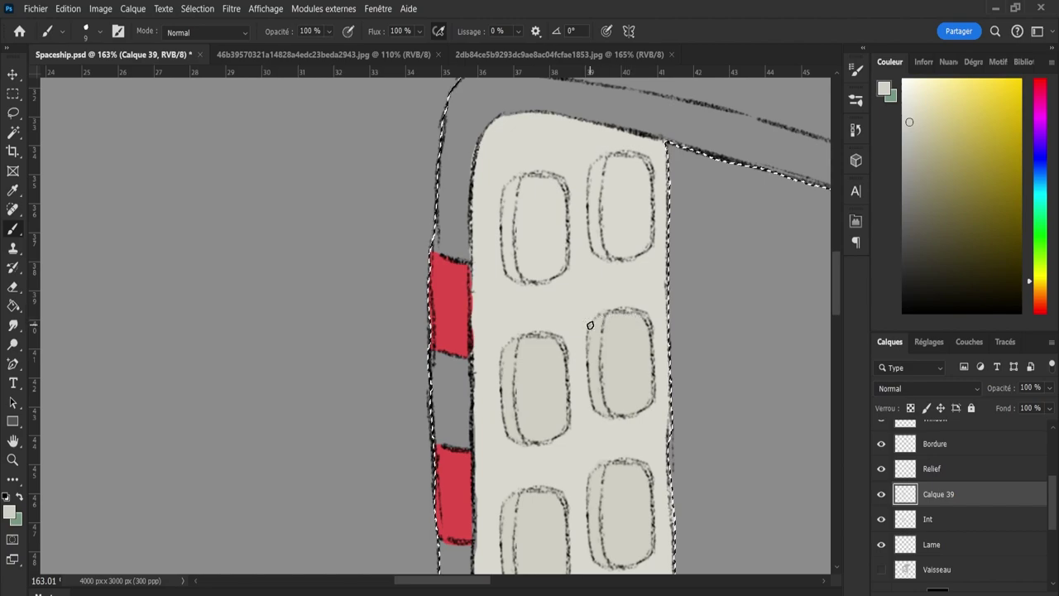
alt+right_click(501, 246)
mouse_move(531, 266)
mouse_down()
mouse_move(523, 212)
mouse_move(516, 229)
mouse_move(521, 189)
mouse_move(532, 184)
mouse_move(549, 194)
mouse_move(551, 256)
mouse_up()
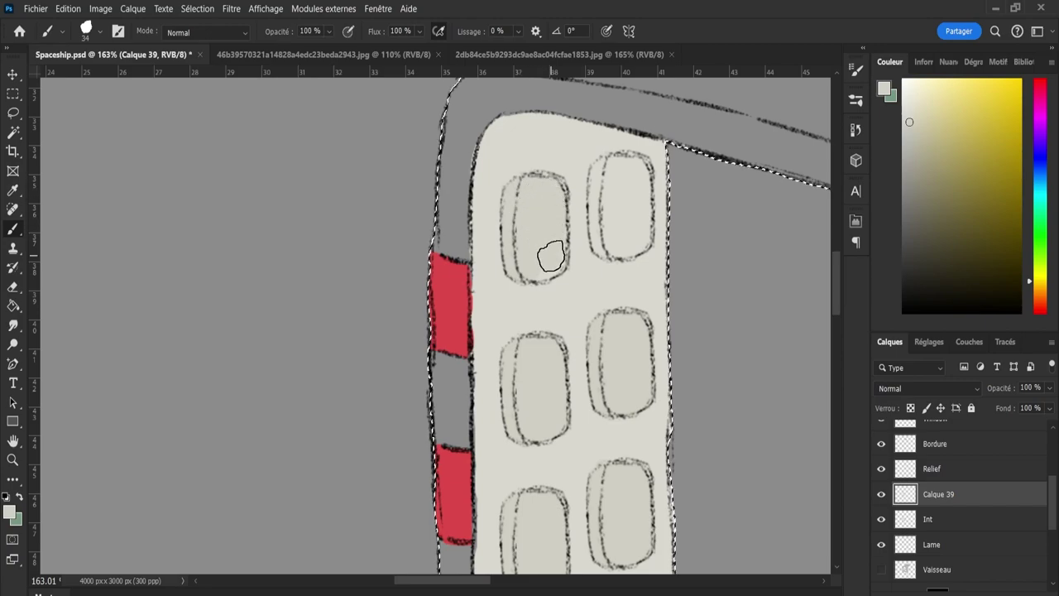
key(e)
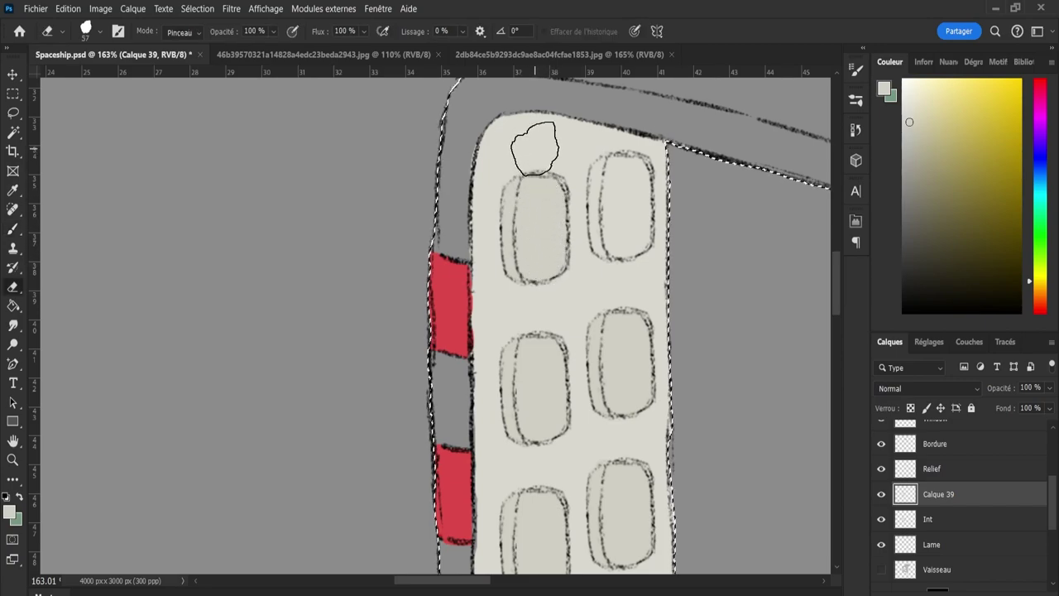
key(b)
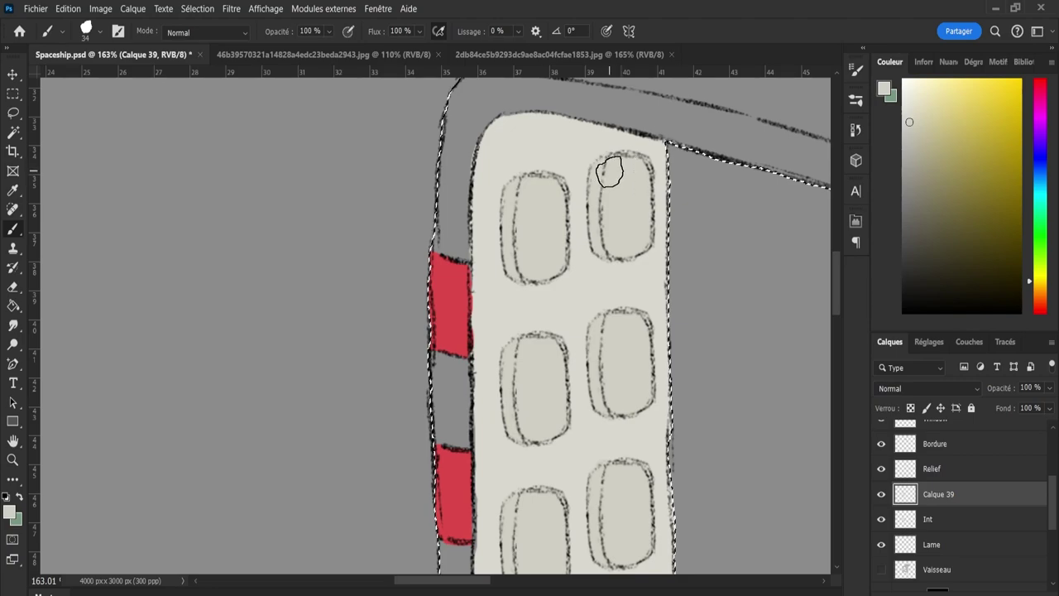
Zoom out to show the ship and save Spaceship.psd with the coloured interior pads.
key(z)
drag(667, 267, 547, 571)
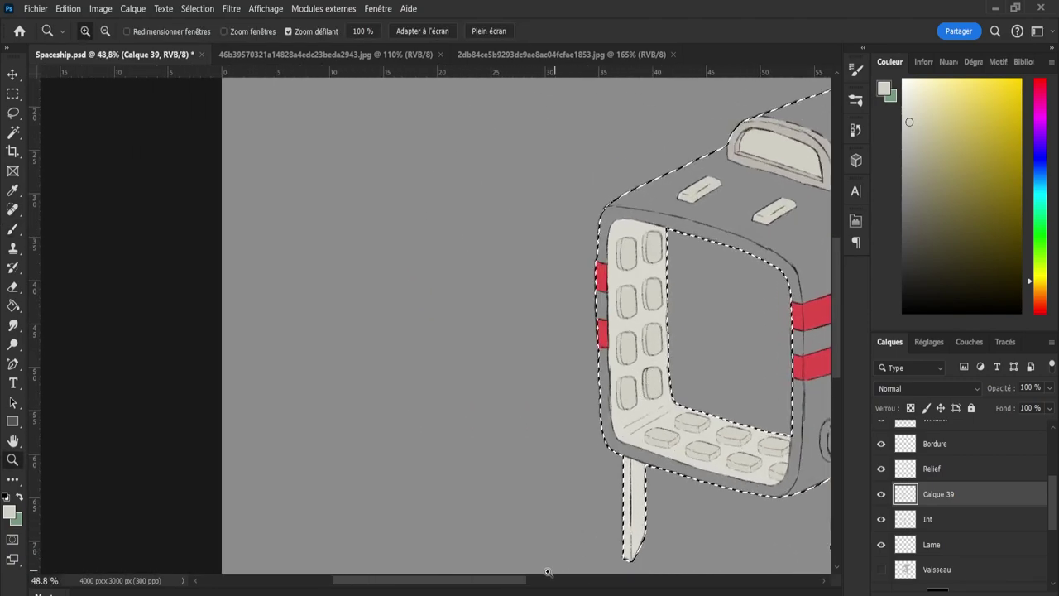
drag(485, 580, 516, 580)
key(ctrl+s)
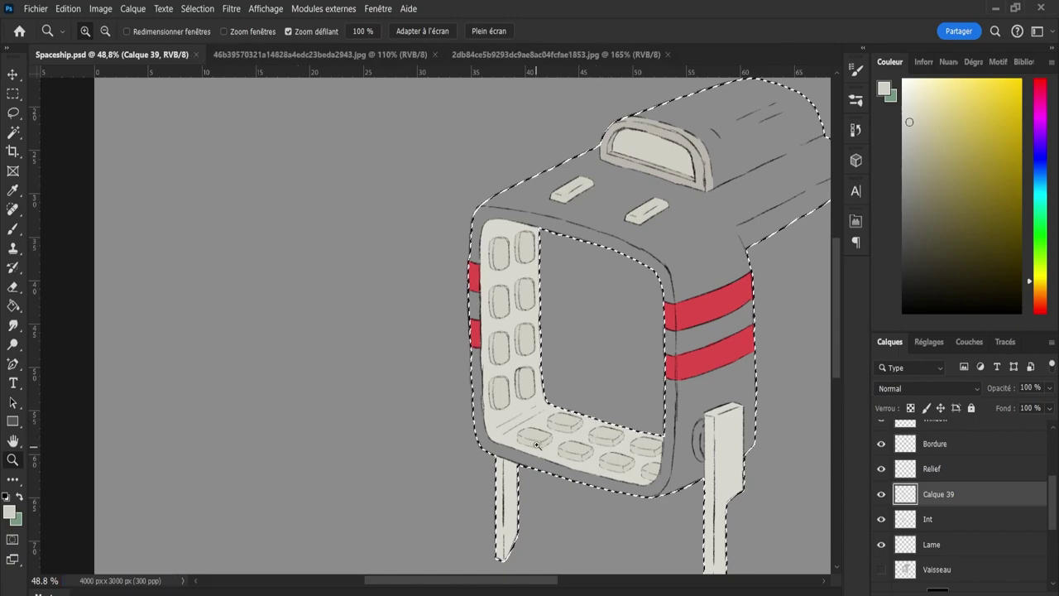
Paint the rounded roof hood behind the window dark grey-beige on layer Calque 40, refining its edges with a brush of size 11.
drag(549, 435, 508, 497)
drag(570, 583, 599, 583)
drag(542, 496, 563, 495)
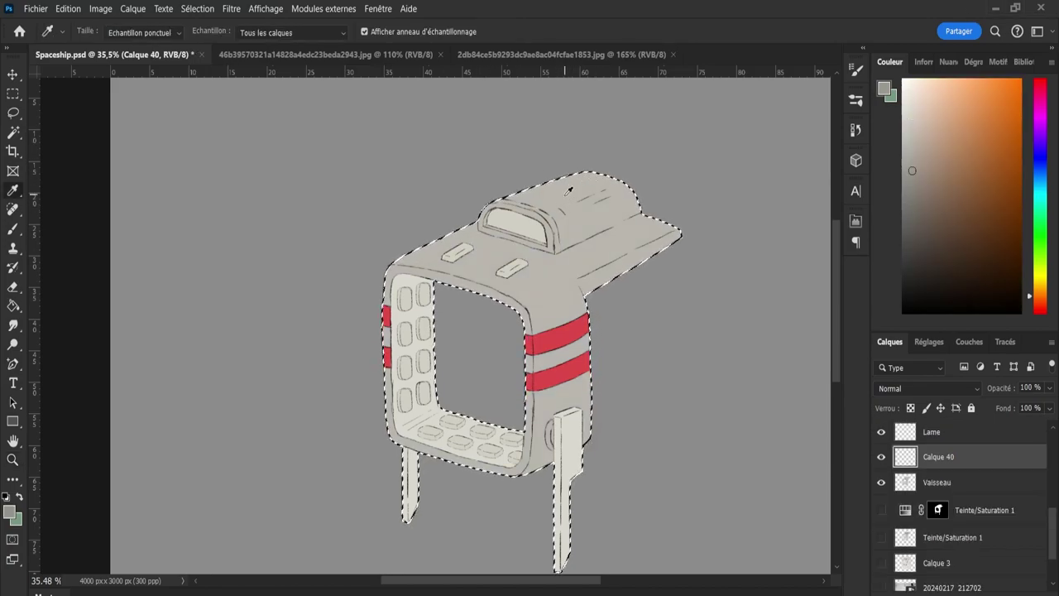
key(b)
mouse_move(575, 187)
mouse_down()
mouse_move(611, 189)
mouse_move(614, 205)
mouse_up()
key(ctrl+space)
mouse_move(542, 171)
mouse_down()
mouse_move(600, 193)
mouse_move(664, 183)
mouse_move(688, 192)
mouse_move(601, 233)
mouse_move(557, 183)
mouse_move(495, 153)
mouse_move(511, 155)
mouse_move(551, 203)
mouse_move(519, 215)
mouse_move(479, 170)
mouse_move(503, 168)
mouse_move(498, 152)
mouse_move(474, 149)
mouse_move(469, 171)
mouse_move(410, 199)
mouse_move(504, 154)
mouse_move(486, 156)
mouse_move(504, 185)
mouse_move(430, 163)
mouse_move(530, 193)
mouse_move(496, 181)
mouse_move(563, 235)
mouse_move(663, 216)
mouse_move(626, 225)
mouse_move(563, 272)
mouse_move(533, 203)
mouse_move(555, 254)
mouse_move(531, 221)
mouse_move(550, 284)
mouse_move(603, 262)
mouse_up()
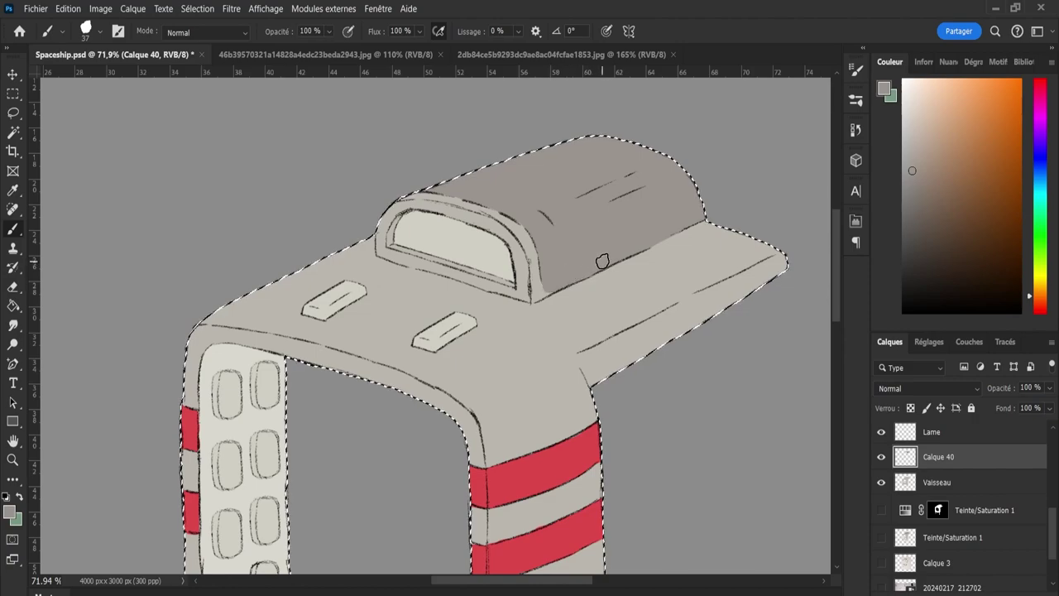
key(bracketleft)
key(bracketleft)
key(bracketleft)
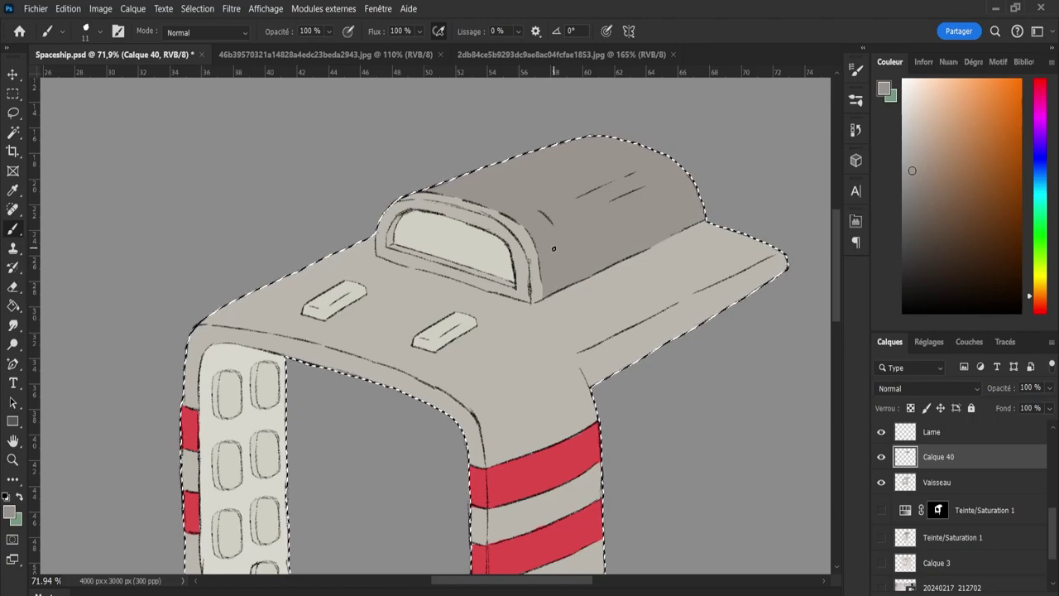
key(e)
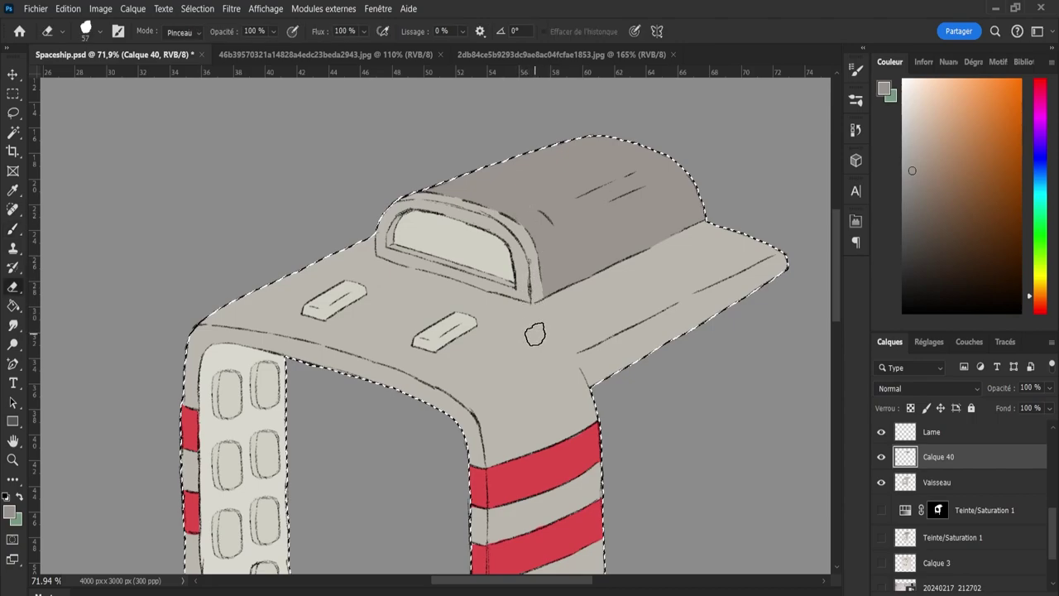
Add a new layer above Calque 40 and paint the inner part of the round joint behind the front leg dark grey-beige.
key(z)
scroll(565, 323, down, 1)
scroll(565, 323, down, 4)
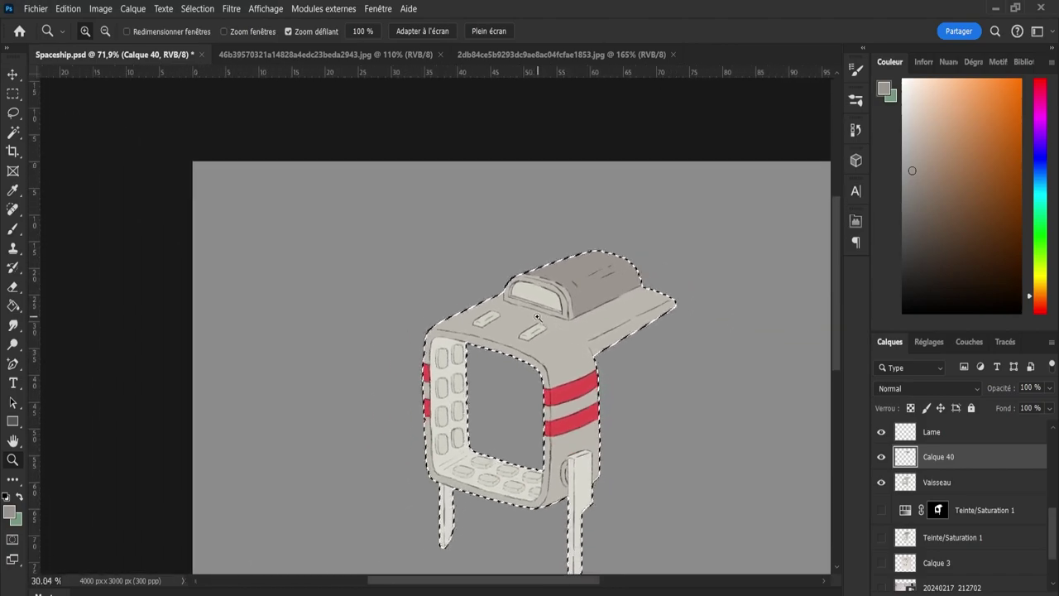
scroll(710, 409, up, 1)
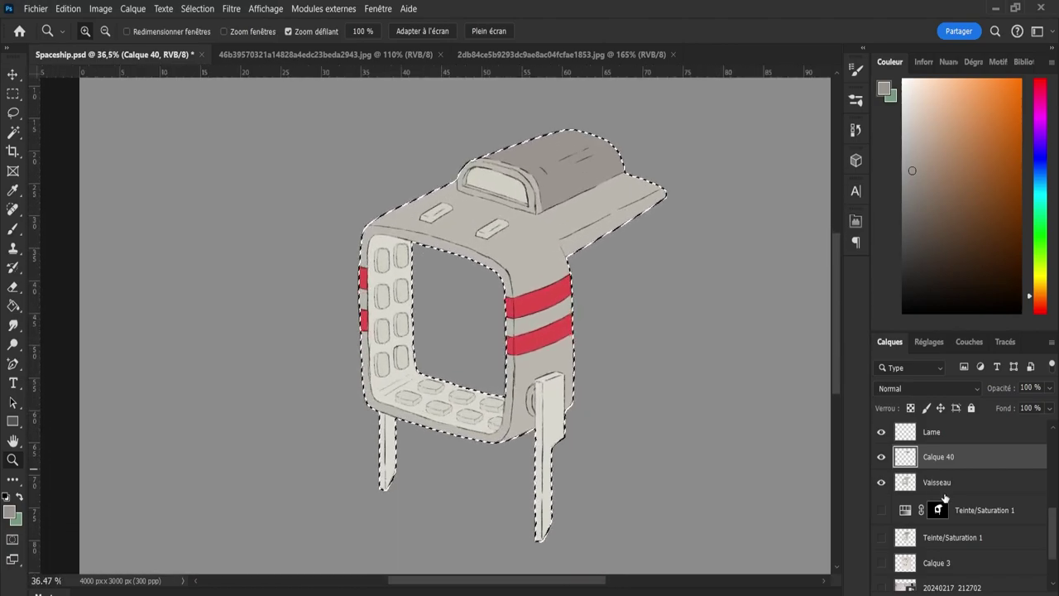
key(ctrl+shift+alt+n)
scroll(503, 464, up, 4)
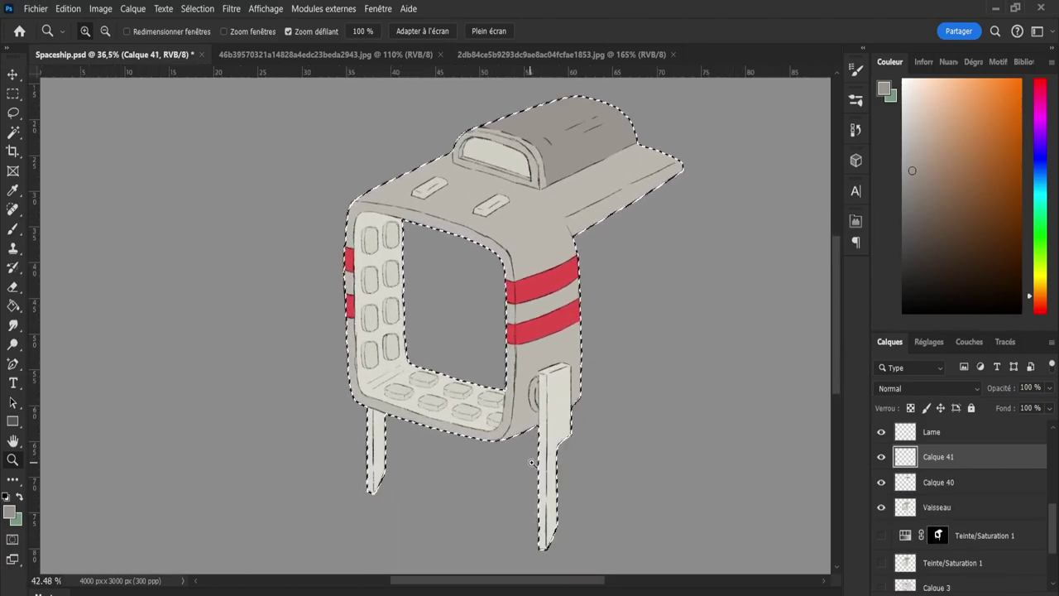
key(b)
drag(569, 346, 568, 322)
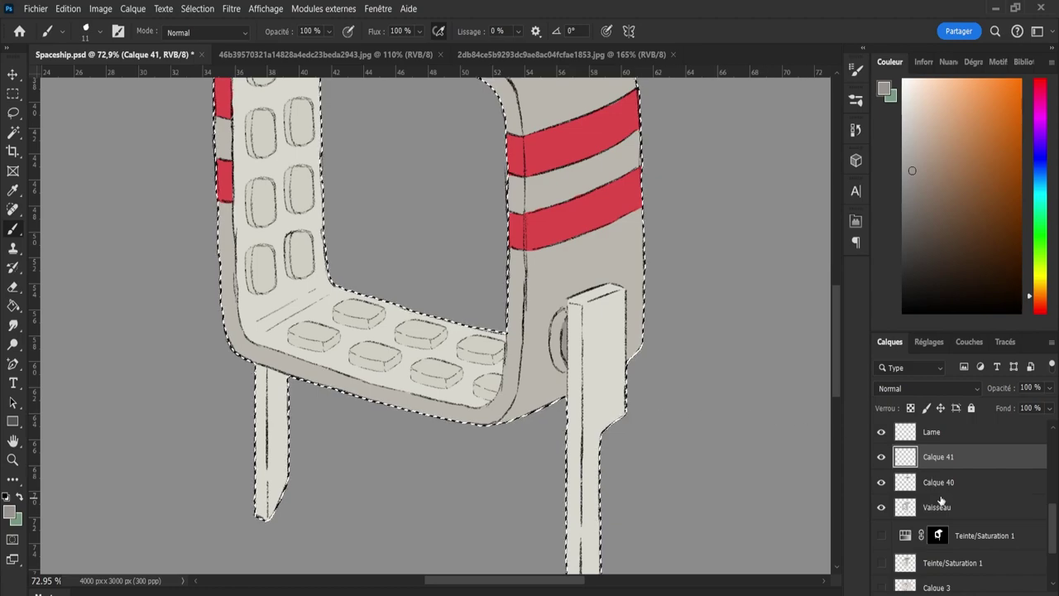
Add another layer, sample the beige of a floor block, and paint the outer ring of the round leg joint with it.
key(ctrl+shift+alt+n)
key(i)
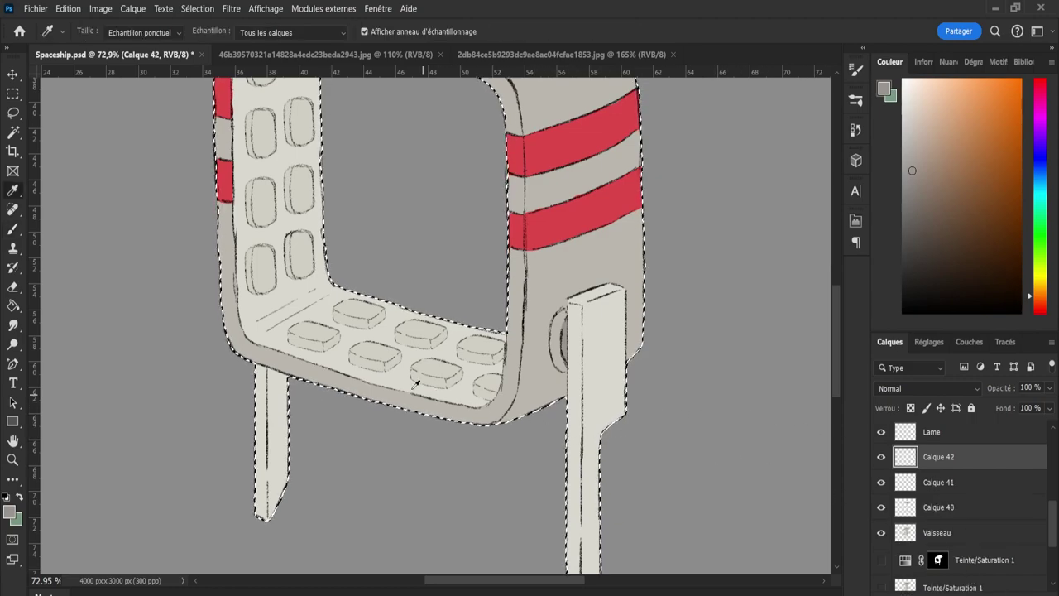
click(422, 325)
click(419, 328)
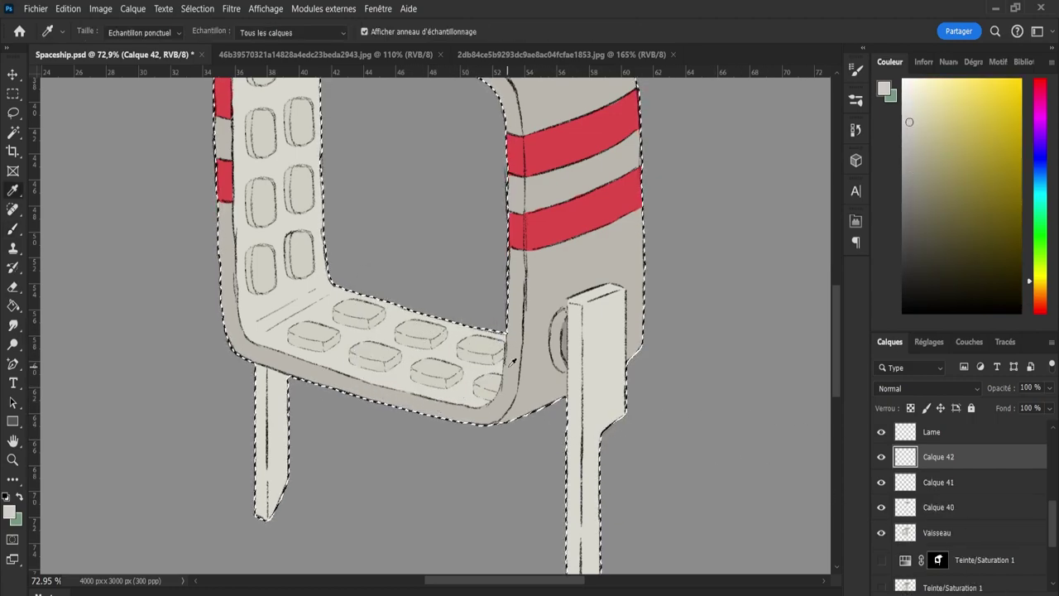
key(b)
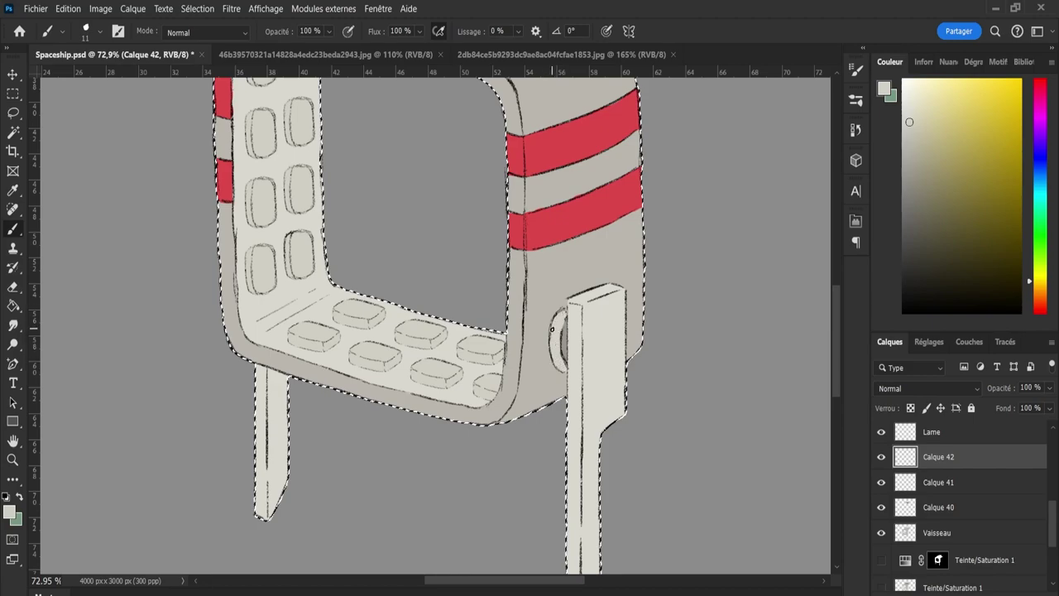
Zoom out to the whole ship and save Spaceship.psd with the coloured hood and leg joint.
key(z)
drag(558, 349, 542, 344)
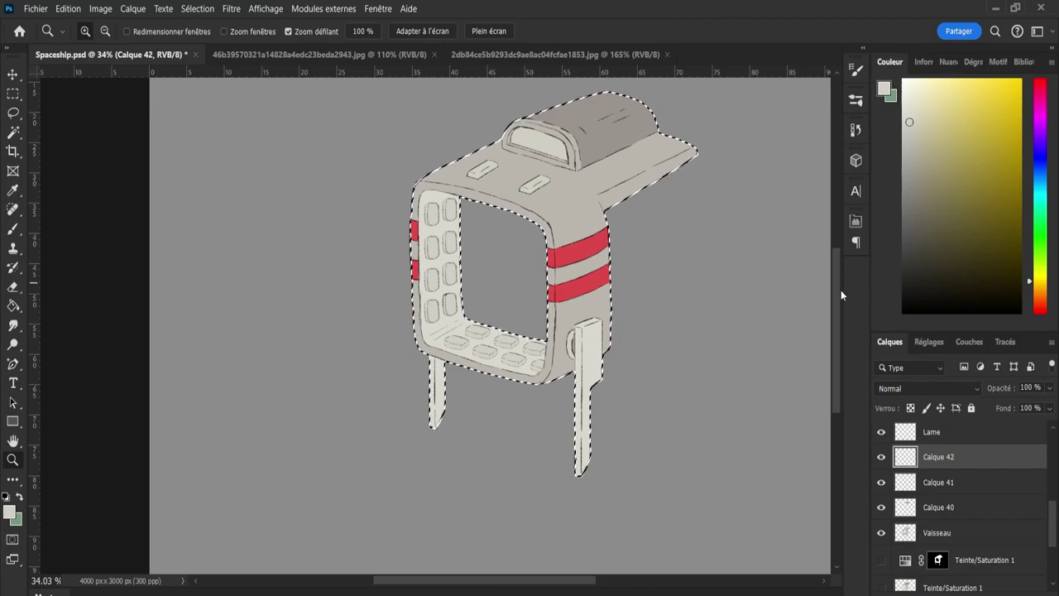
drag(839, 290, 837, 275)
key(ctrl+s)
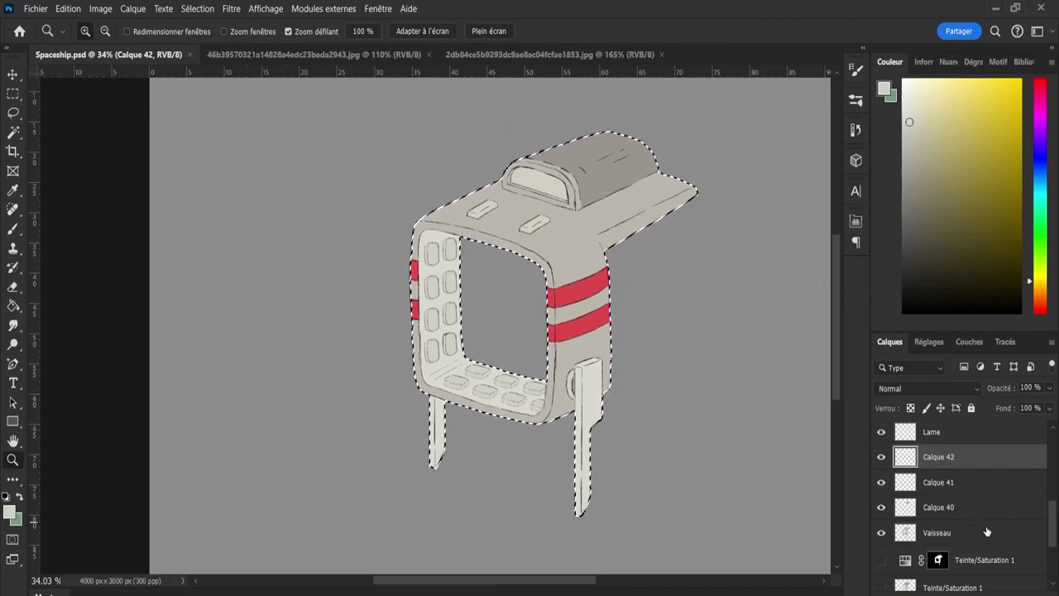
Group all the flat colour layers from Vaisseau up to Calque 38.
drag(1052, 536, 1052, 511)
click(986, 558)
scroll(1045, 513, up, 4)
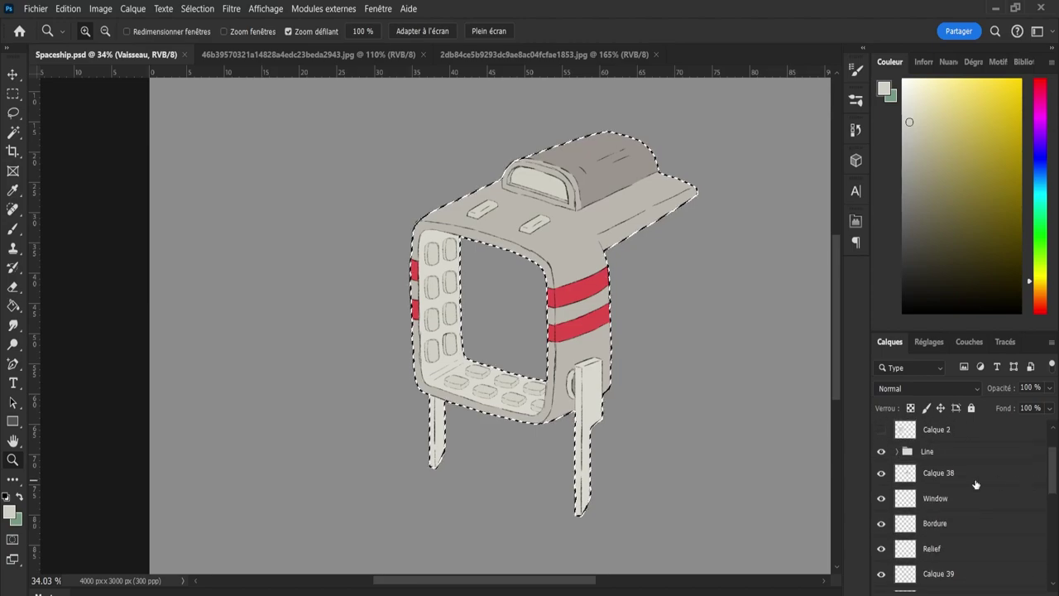
click(881, 474)
click(881, 474)
shift+click(935, 481)
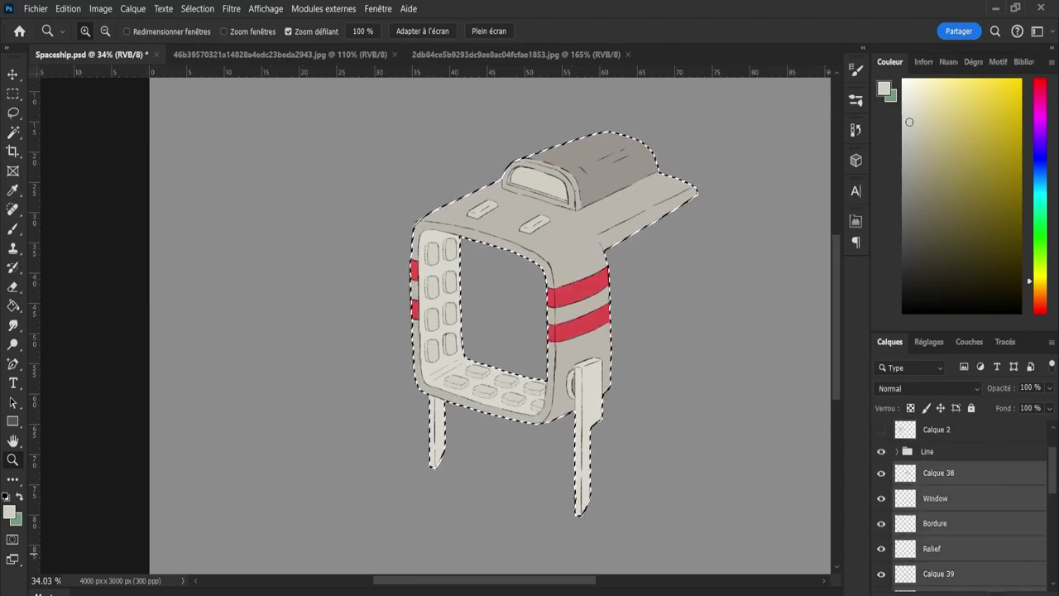
key(ctrl+g)
Rename the new layer group as aplat and save Spaceship.psd.
double_click(929, 470)
text(aplat)
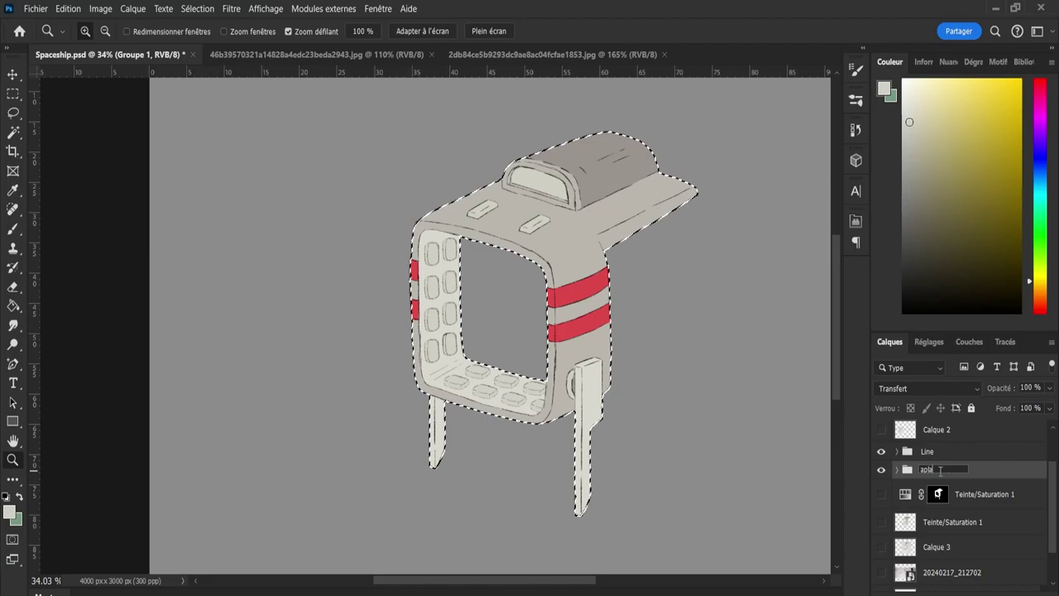
key(Return)
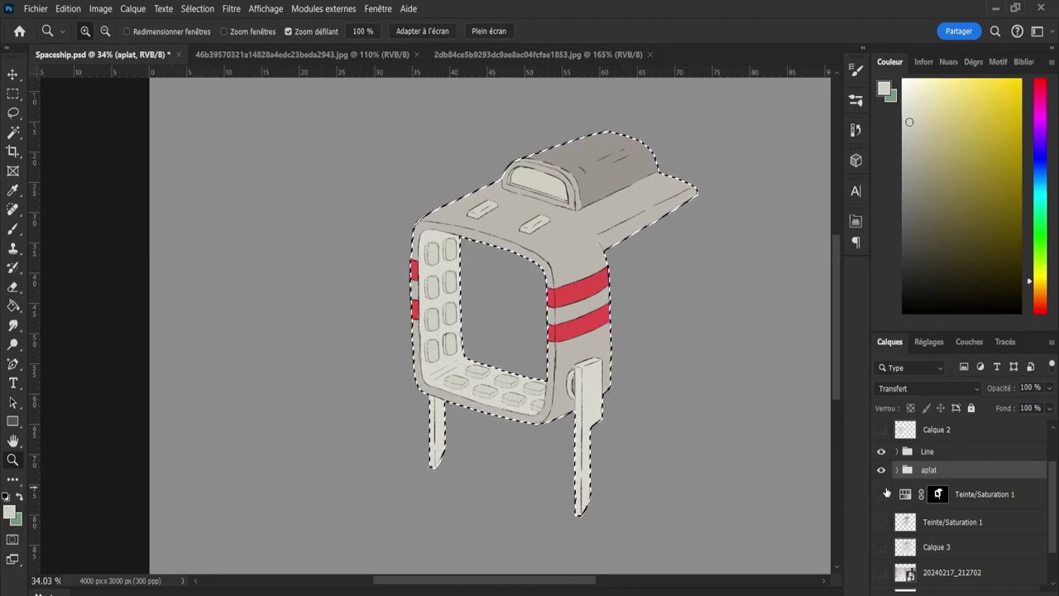
key(ctrl+s)
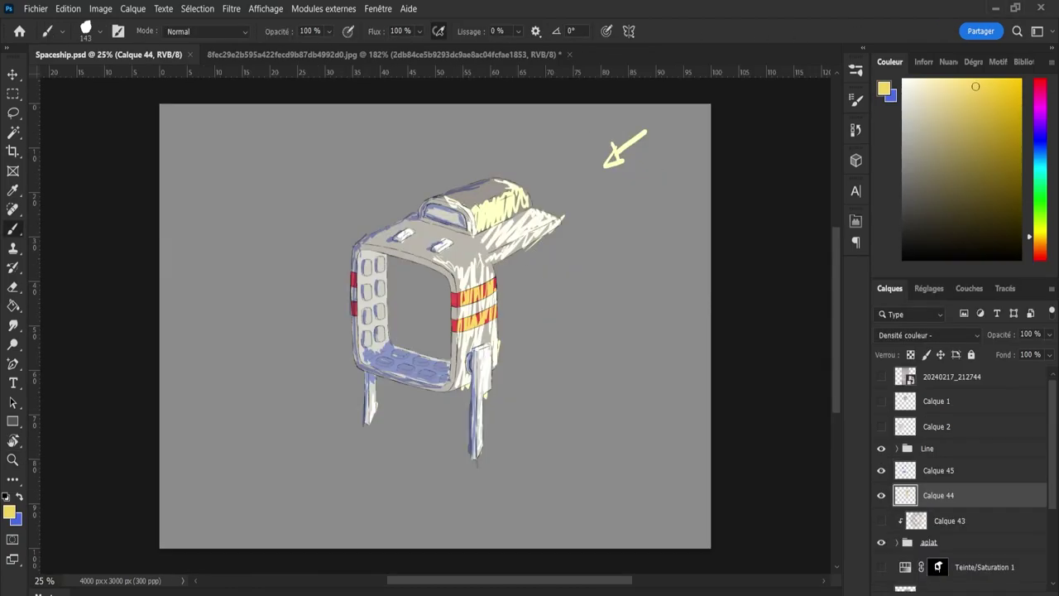
Hide and show layers Calque 44 and Calque 45 to compare the ship with and without the rough light and shadow.
drag(881, 496, 880, 483)
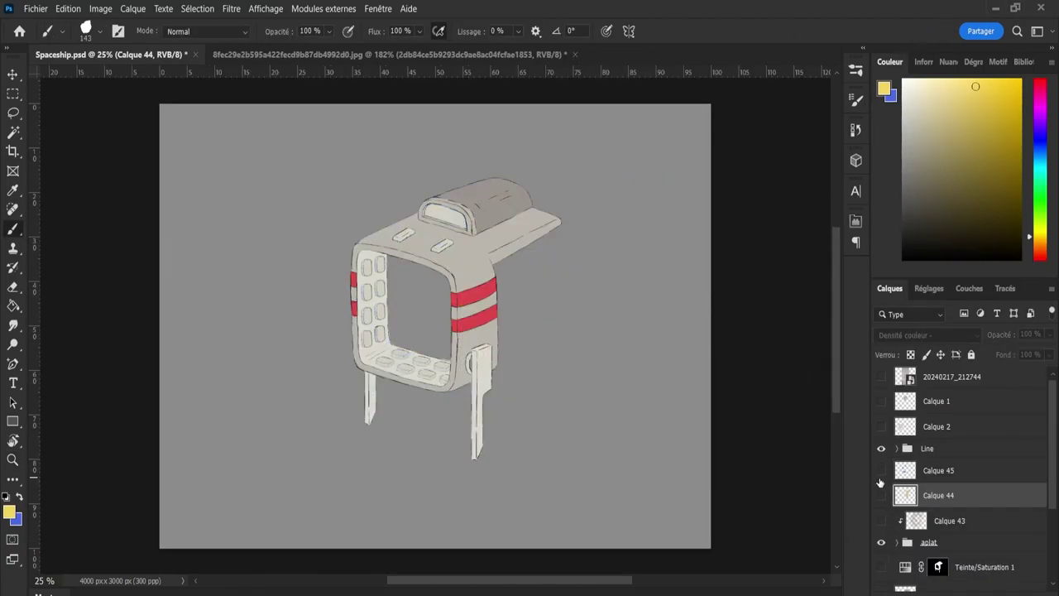
click(880, 479)
click(881, 501)
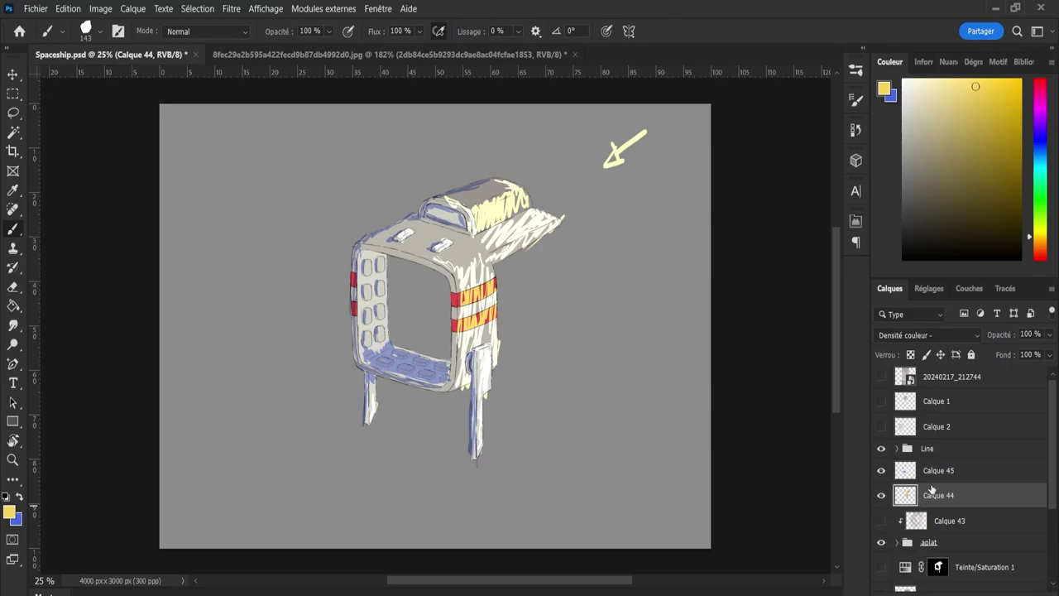
Compare the darkening blend modes on shadow layer Calque 45 and settle on Produit.
click(934, 470)
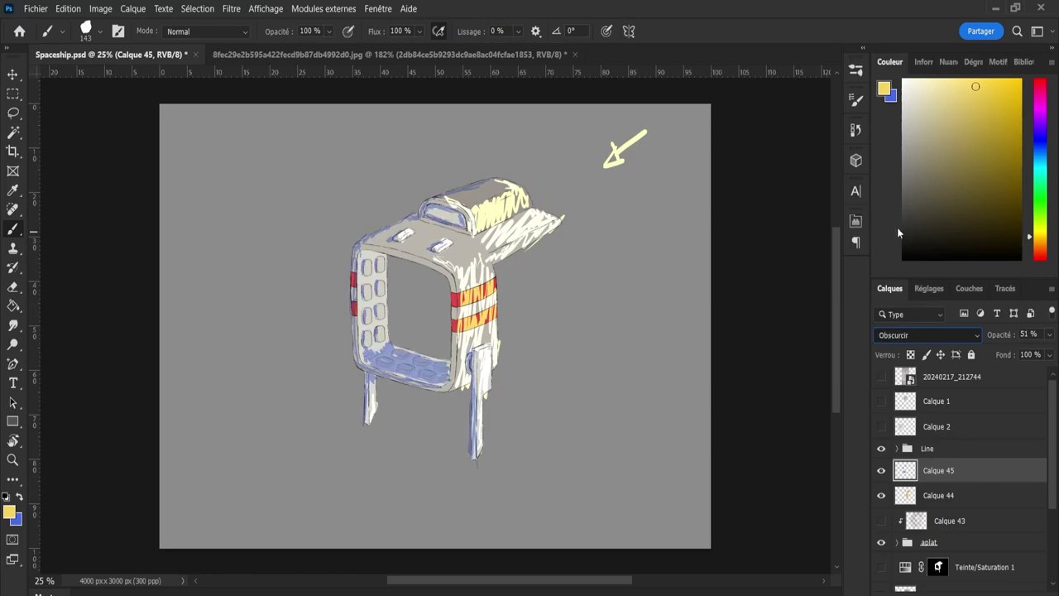
key(Down)
key(Down)
key(Down)
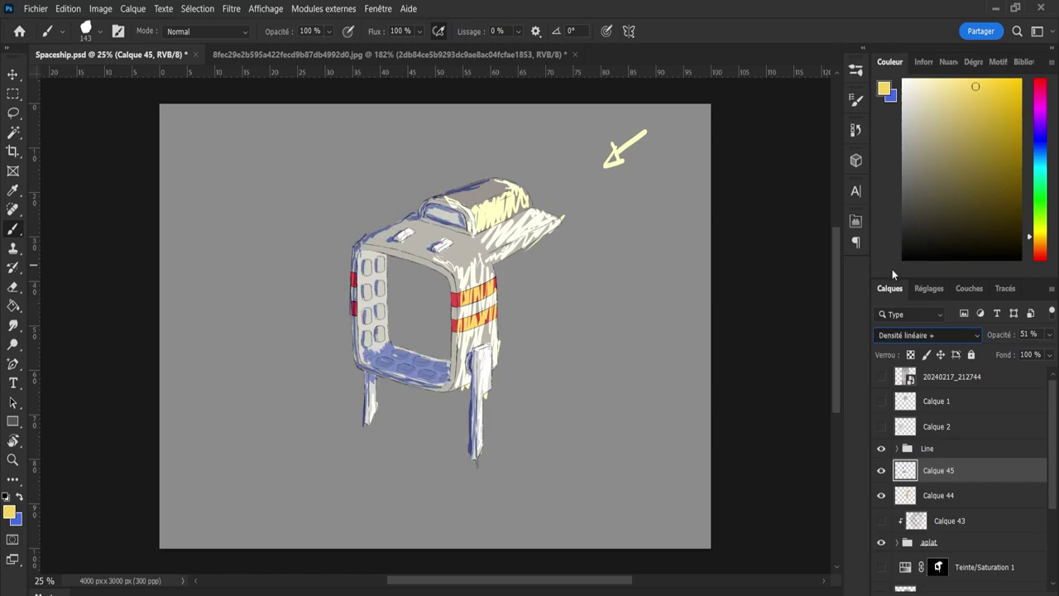
key(Down)
key(Up)
key(Down)
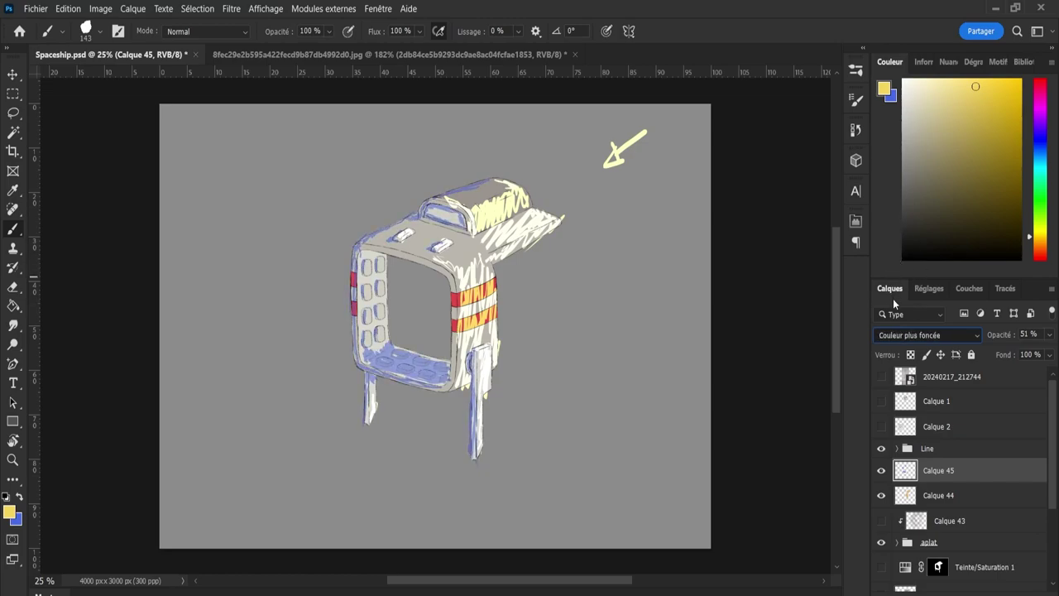
key(Up)
key(Up)
key(Up)
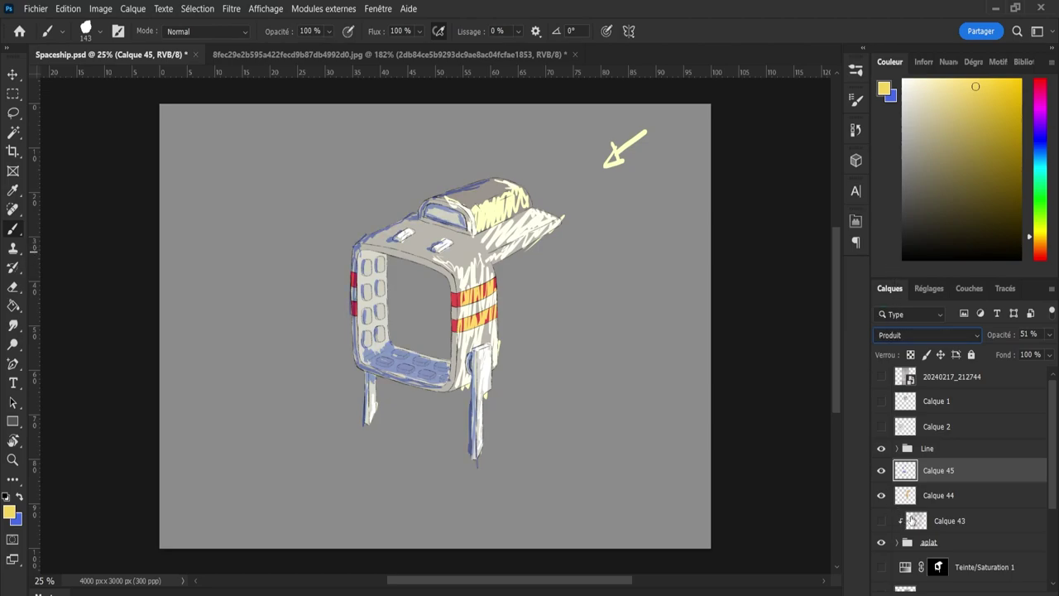
Compare blend modes on light layer Calque 44, keep Densité couleur - and set its opacity to 59%.
key(alt+bracketleft)
key(Up)
key(Up)
key(Up)
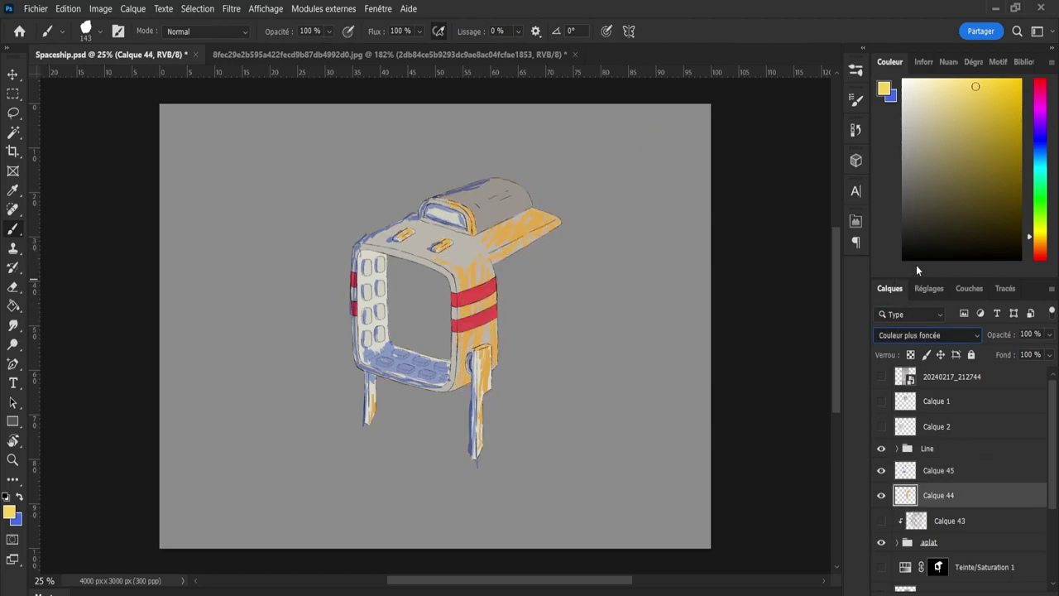
key(Down)
key(Down)
key(Down)
key(Down)
key(Down)
key(Down)
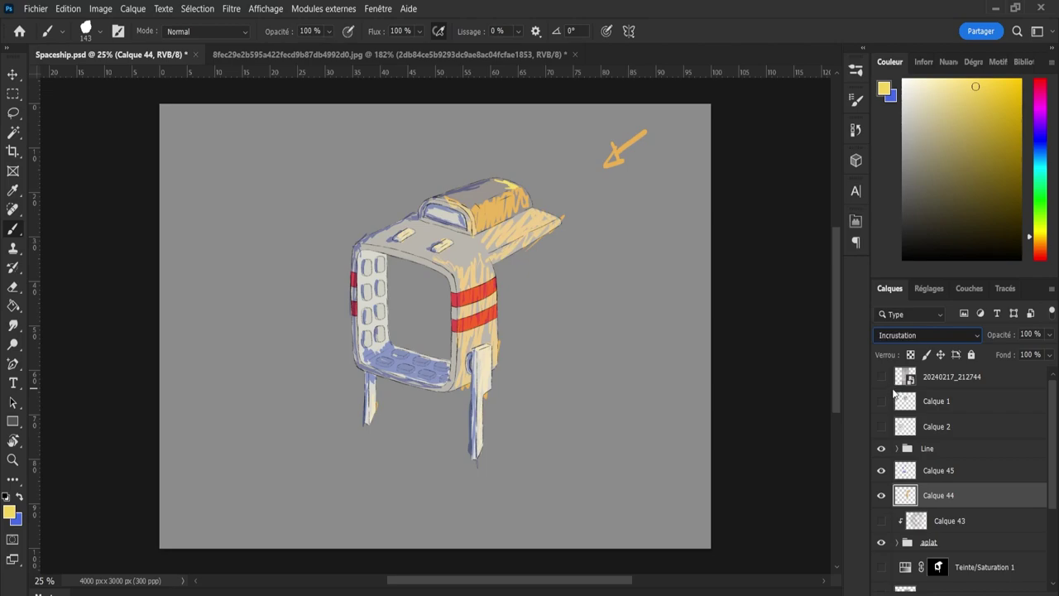
key(Down)
key(Up)
key(Up)
key(Up)
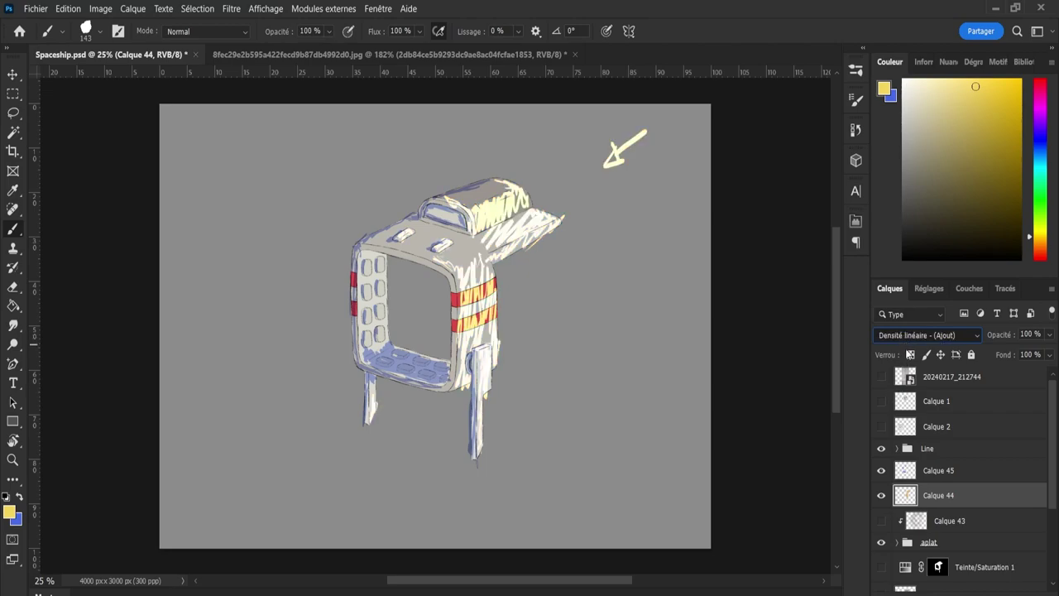
key(Up)
key(Down)
key(Up)
key(Down)
key(Up)
key(Down)
key(Up)
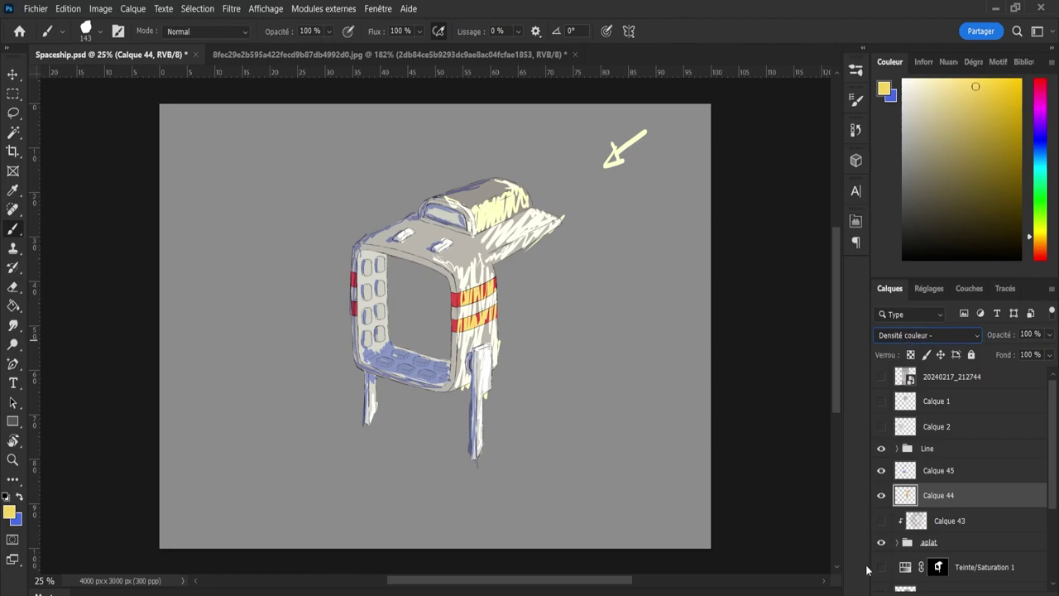
click(1019, 354)
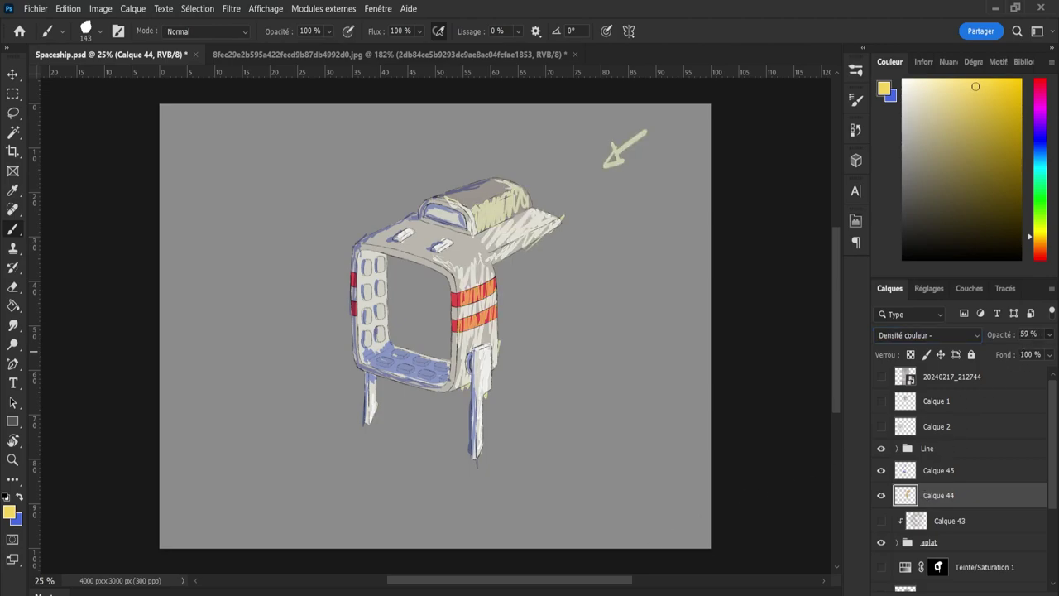
Hide layers Calque 44 and Calque 45, and add a new layer above Calque 43.
click(881, 495)
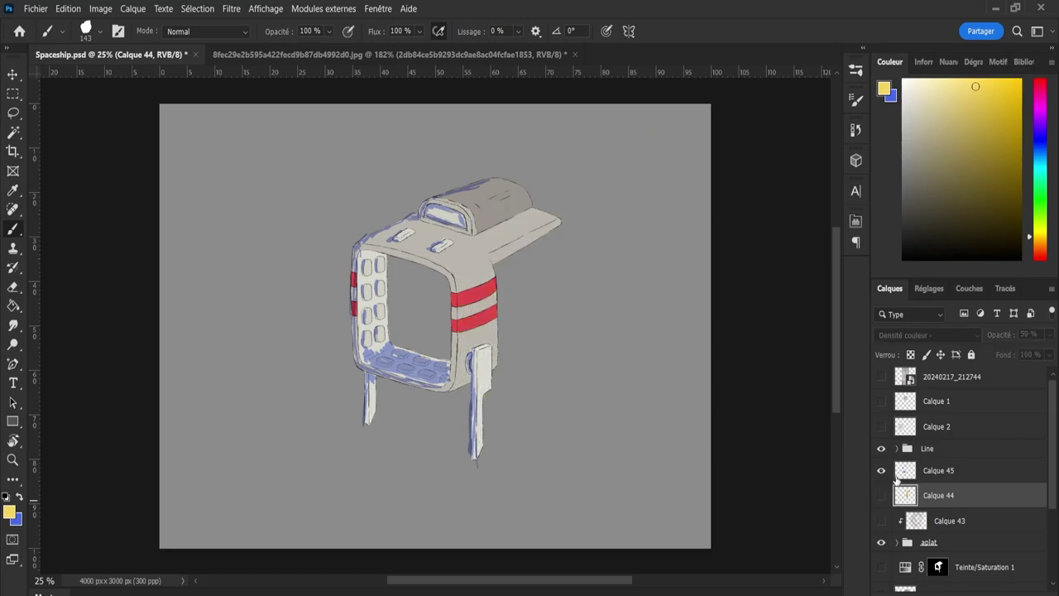
click(881, 470)
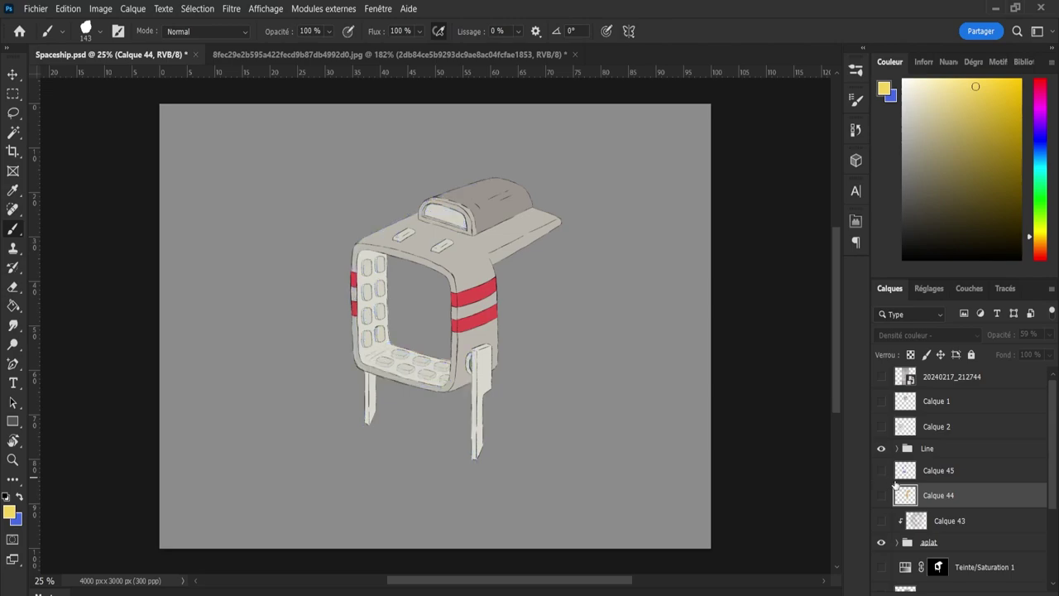
click(965, 521)
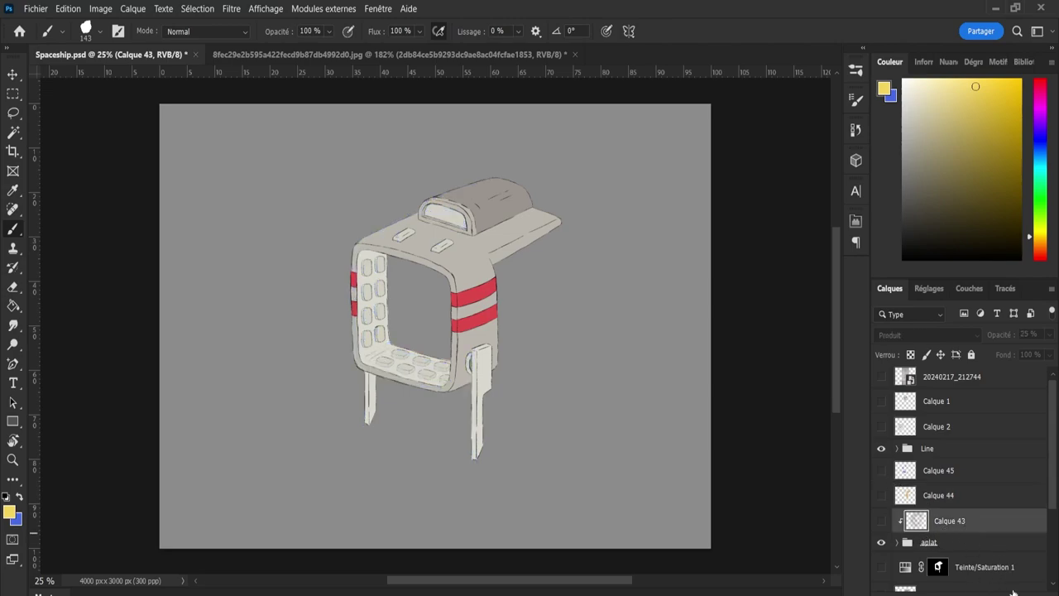
click(1009, 593)
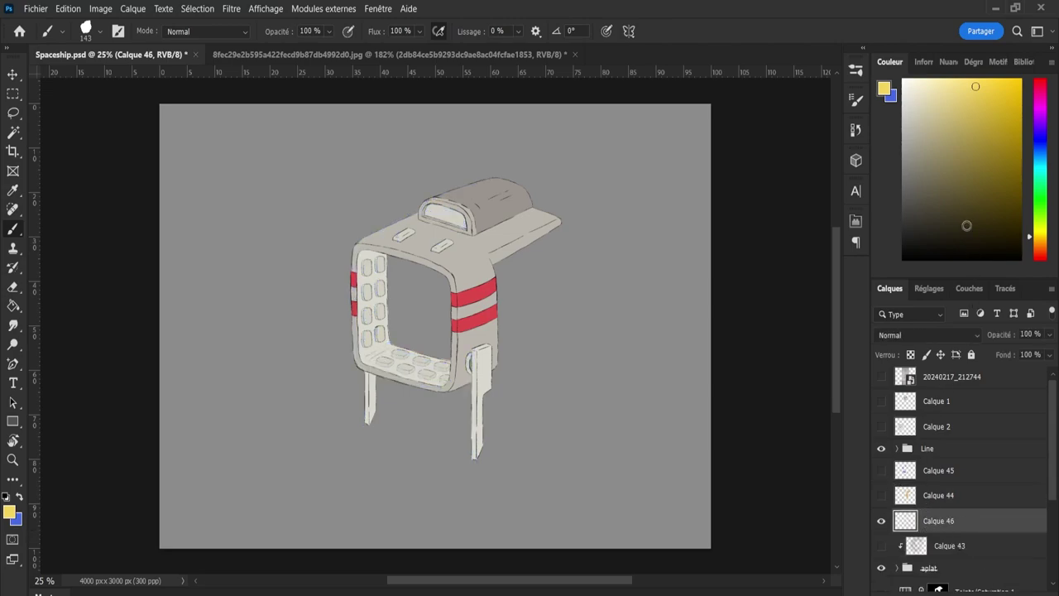
Sample the beige of the hull, then darken it and shift its hue towards red-orange for a brownish shadow colour.
key(i)
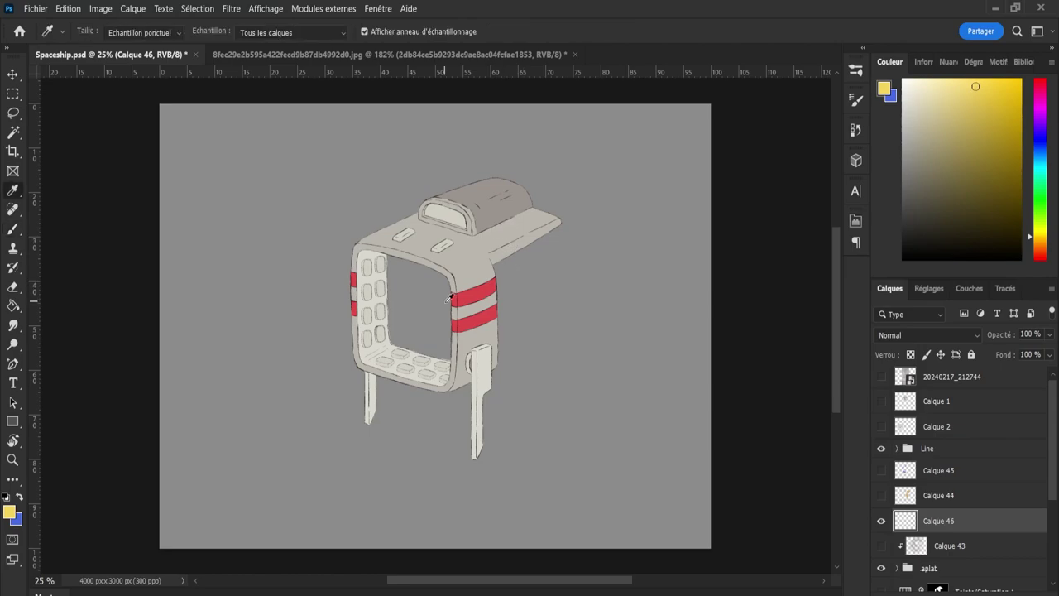
drag(476, 249, 465, 257)
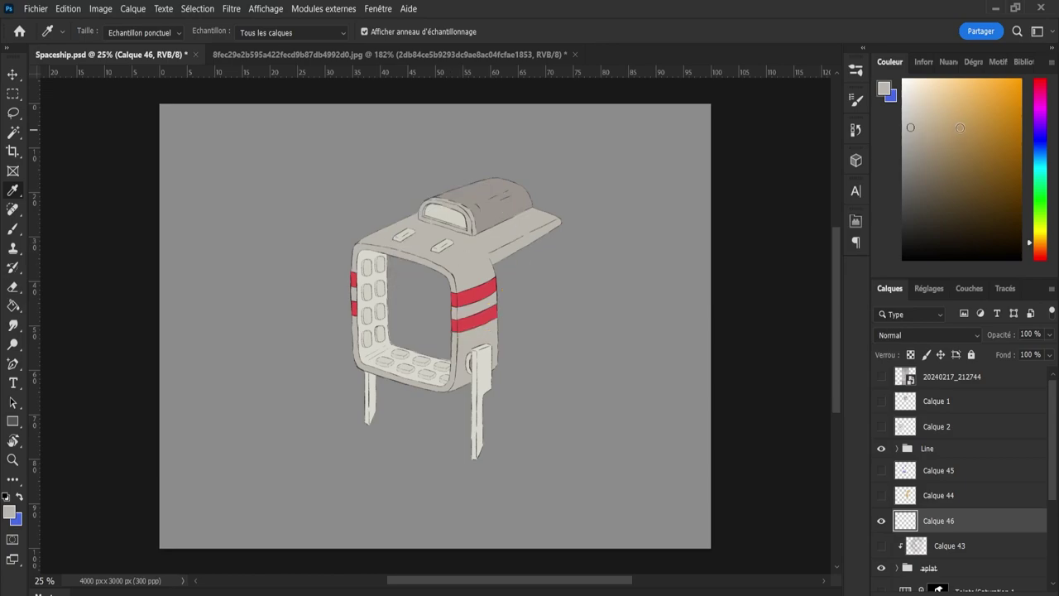
drag(914, 132, 910, 160)
drag(1041, 249, 1040, 254)
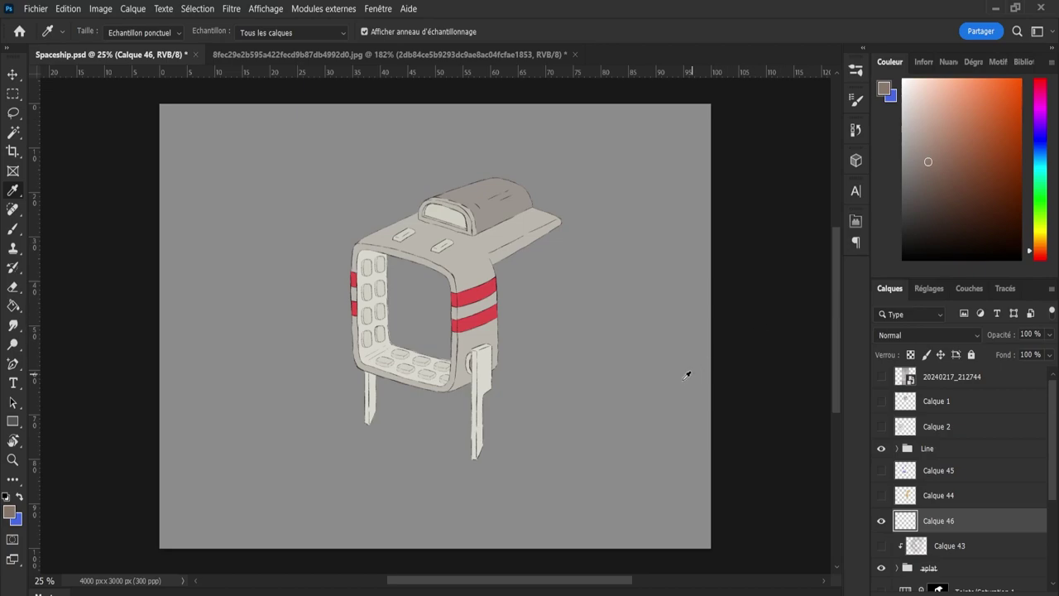
Paint a brownish shadow on layer Calque 46 beside and below the round joint of the front leg.
key(b)
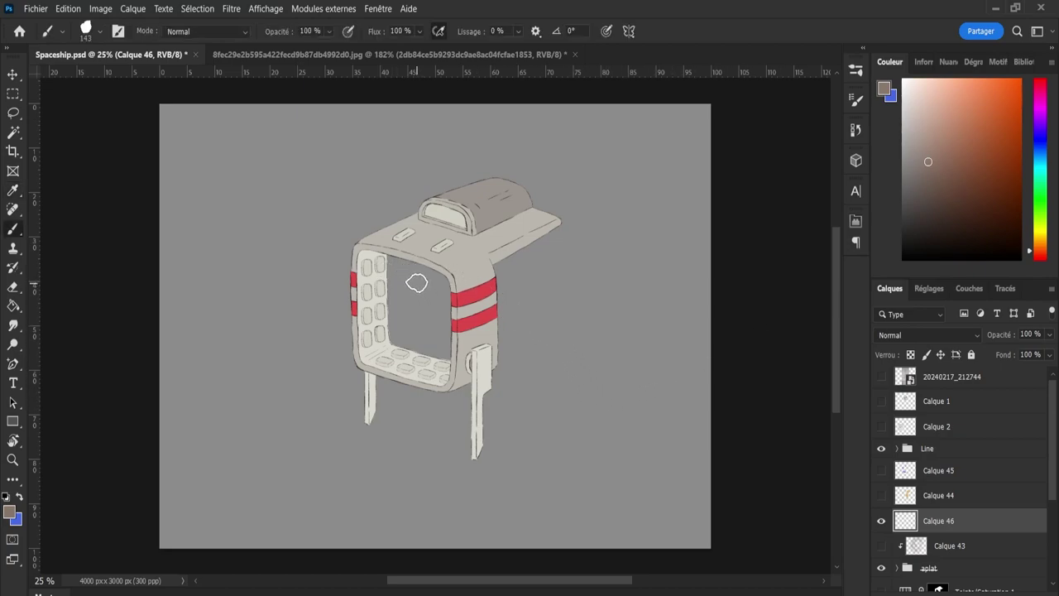
key(z)
drag(422, 289, 436, 289)
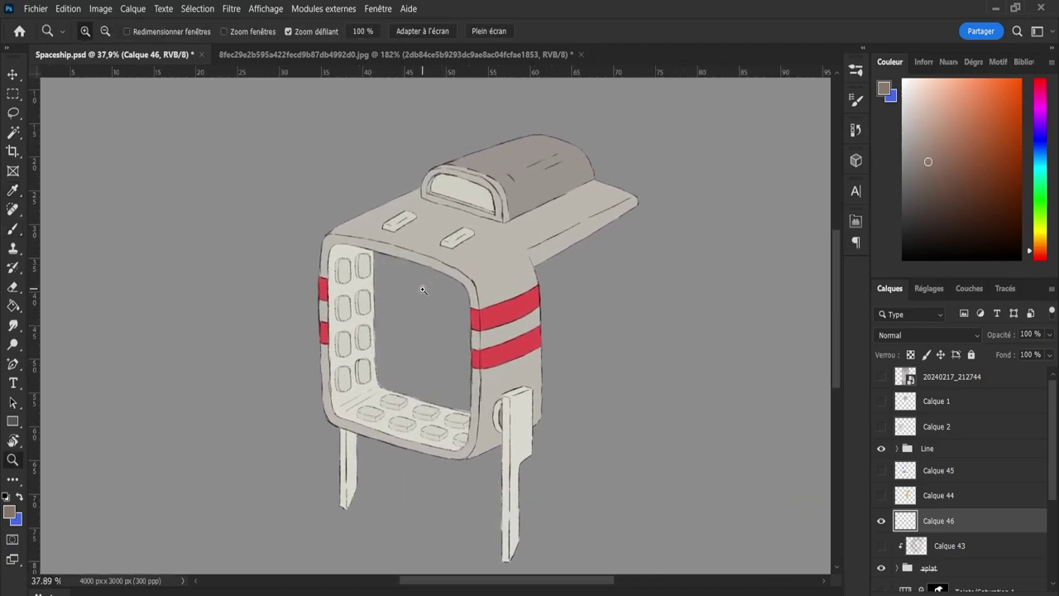
key(b)
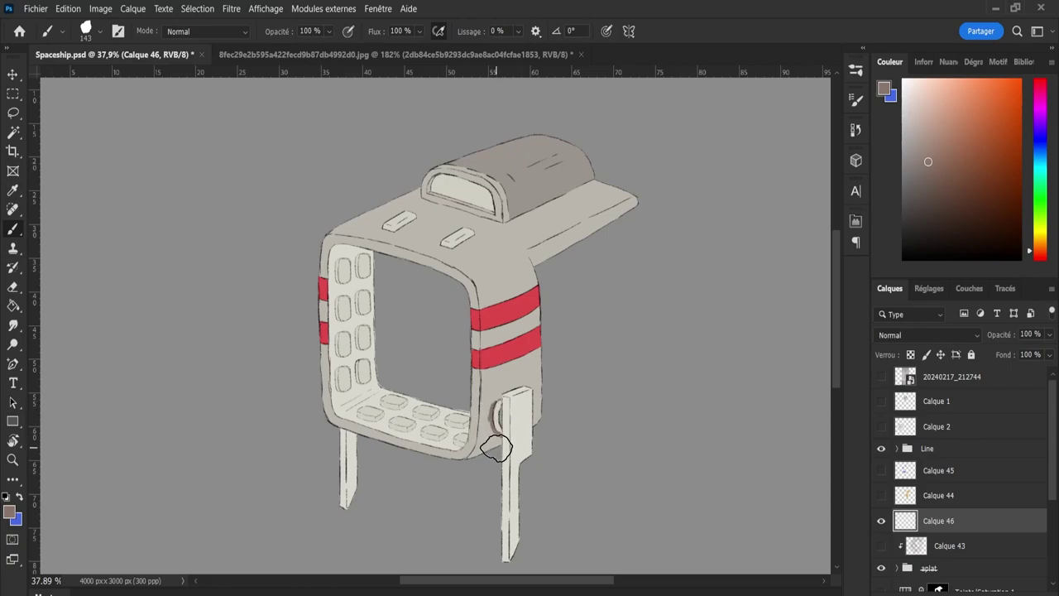
mouse_move(496, 449)
mouse_down()
mouse_move(490, 425)
mouse_move(494, 441)
mouse_up()
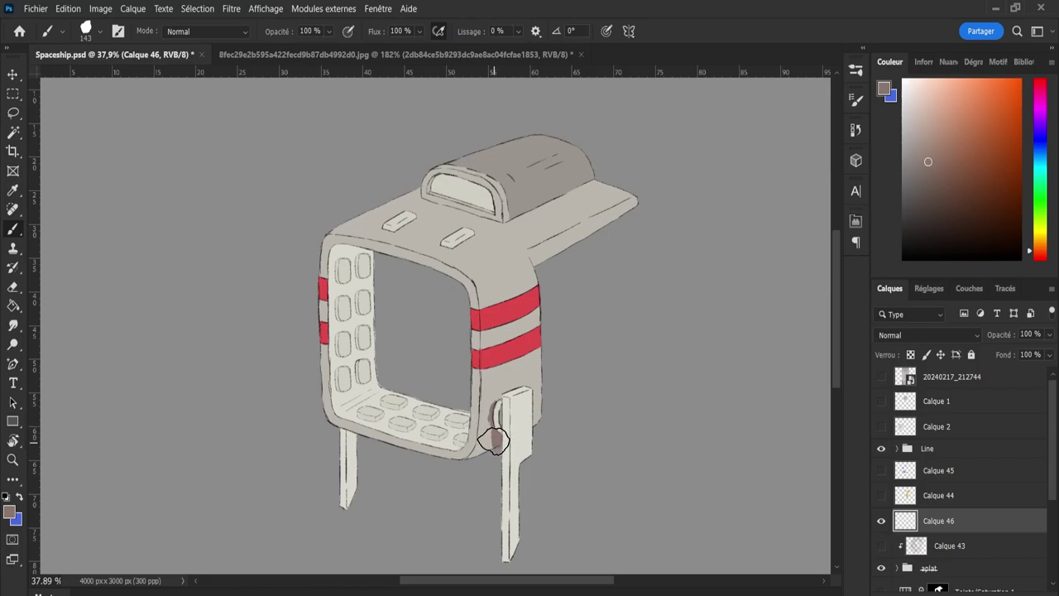
key(e)
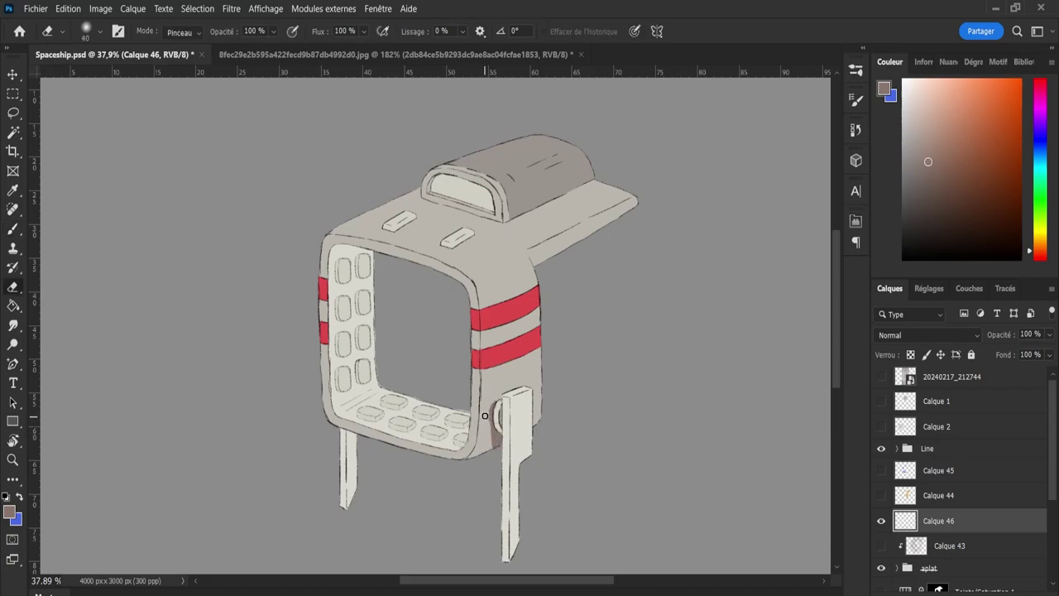
key(b)
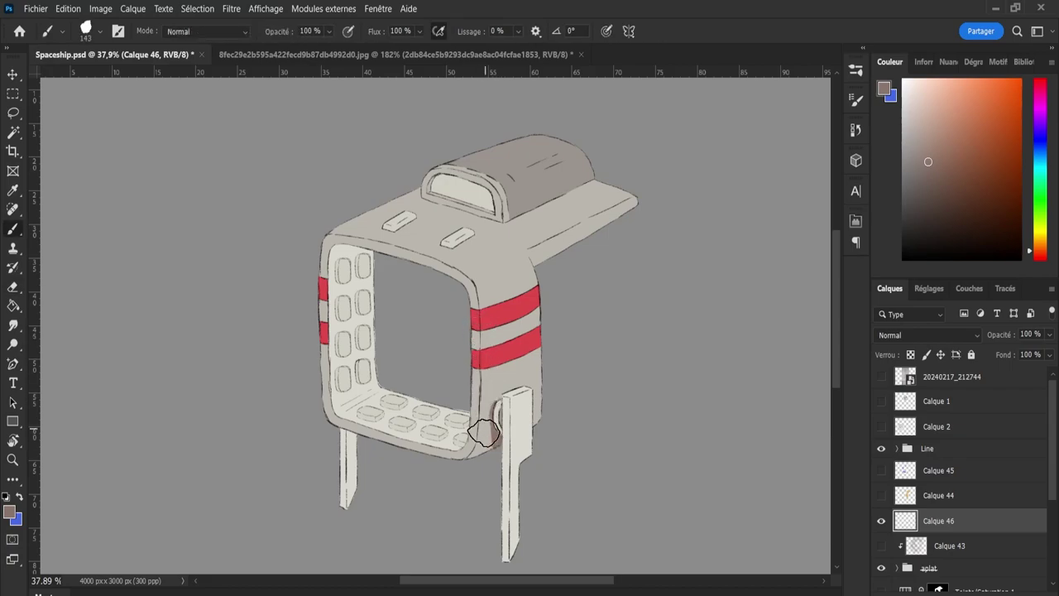
Give the Eraser the rough 25 px brush tip and trim the shadow beside the leg joint.
key(e)
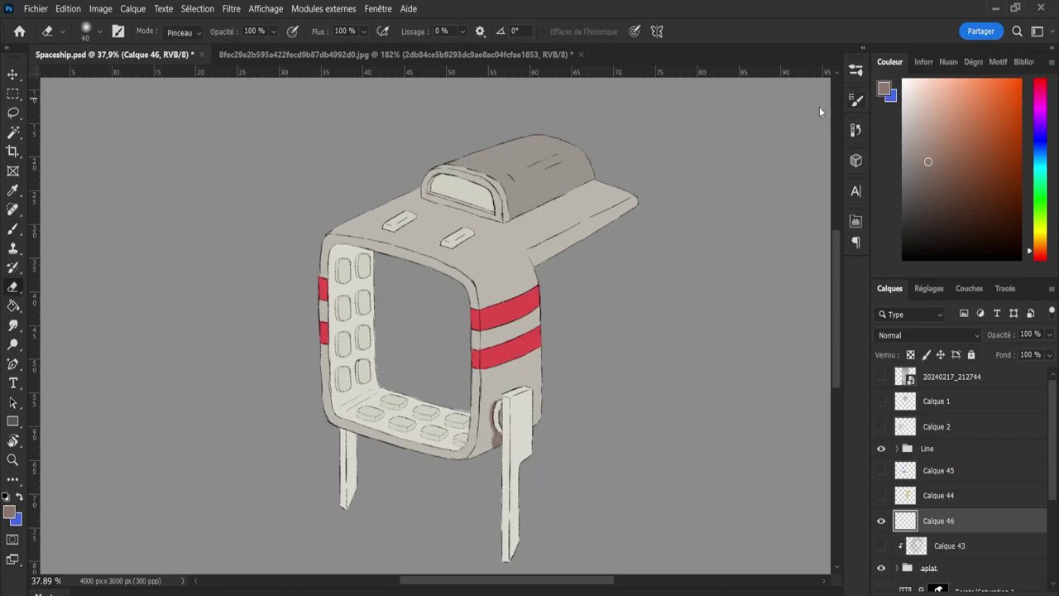
click(857, 100)
click(724, 98)
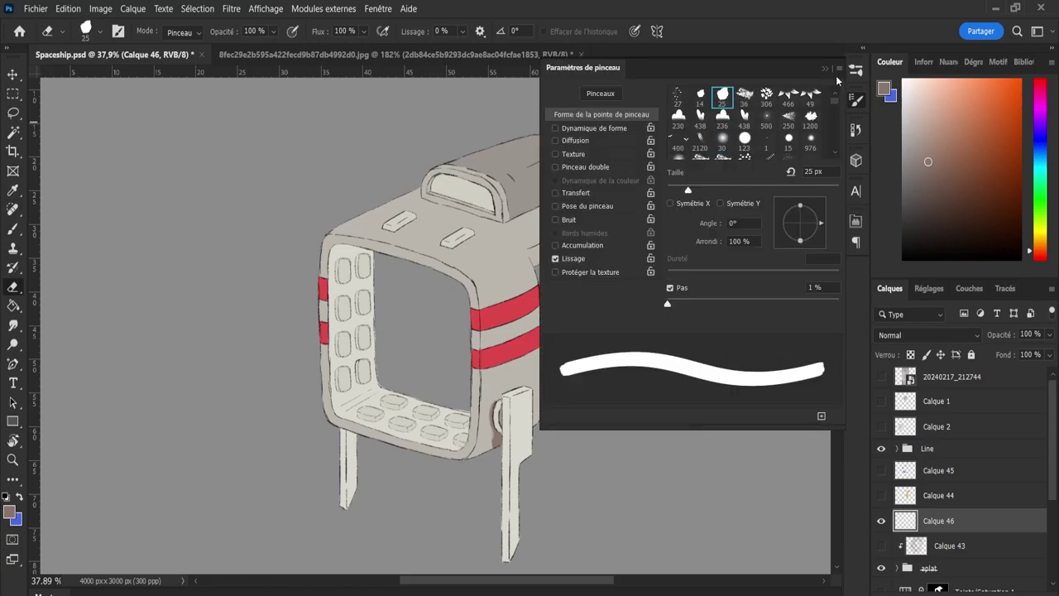
click(857, 101)
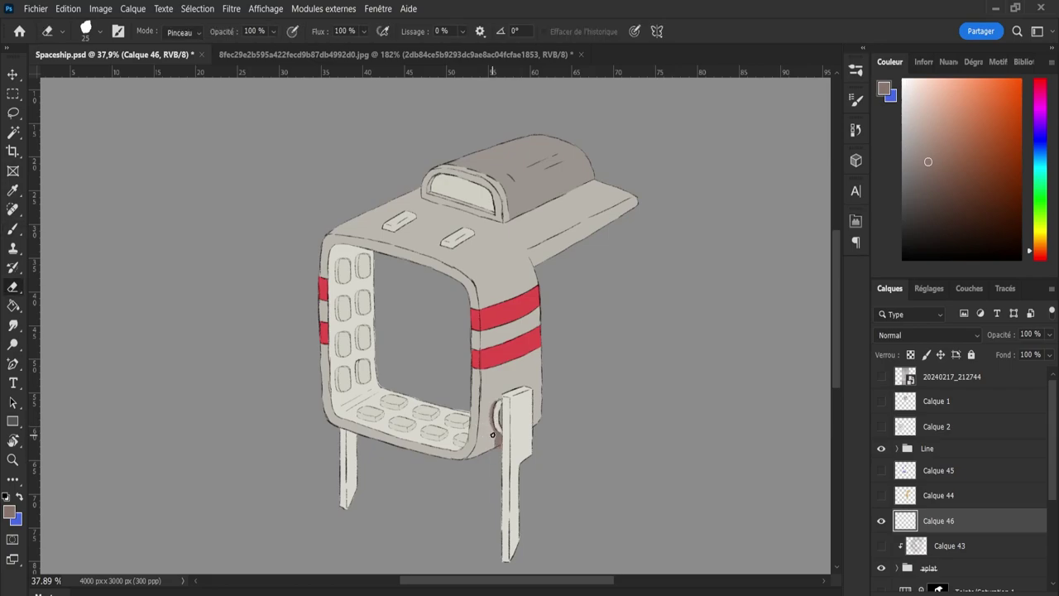
Refine the brownish shadow around the front leg's round joint on Calque 46, alternating Brush strokes with Eraser trims.
key(b)
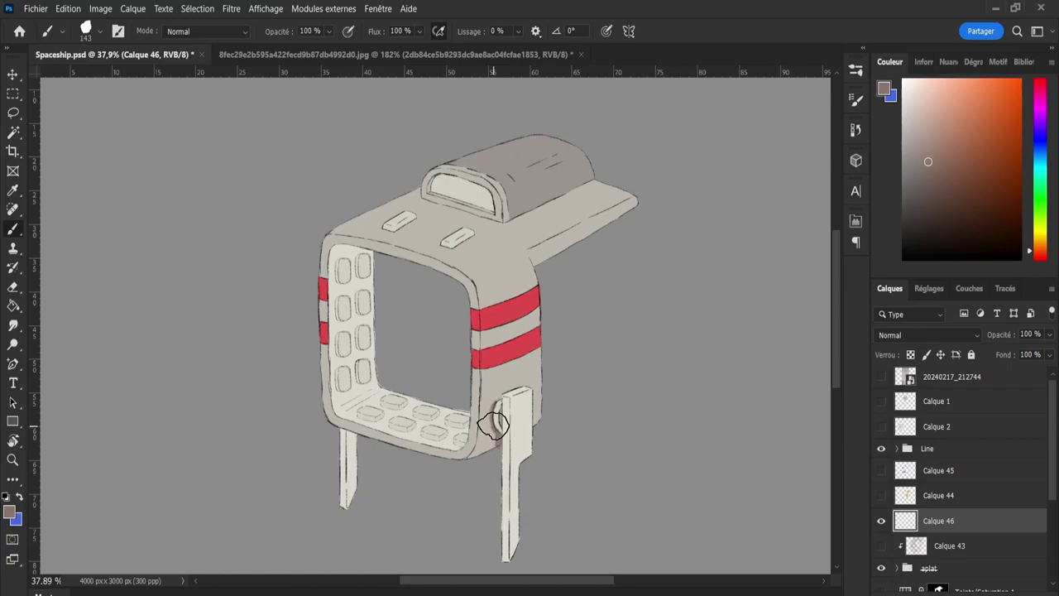
key(e)
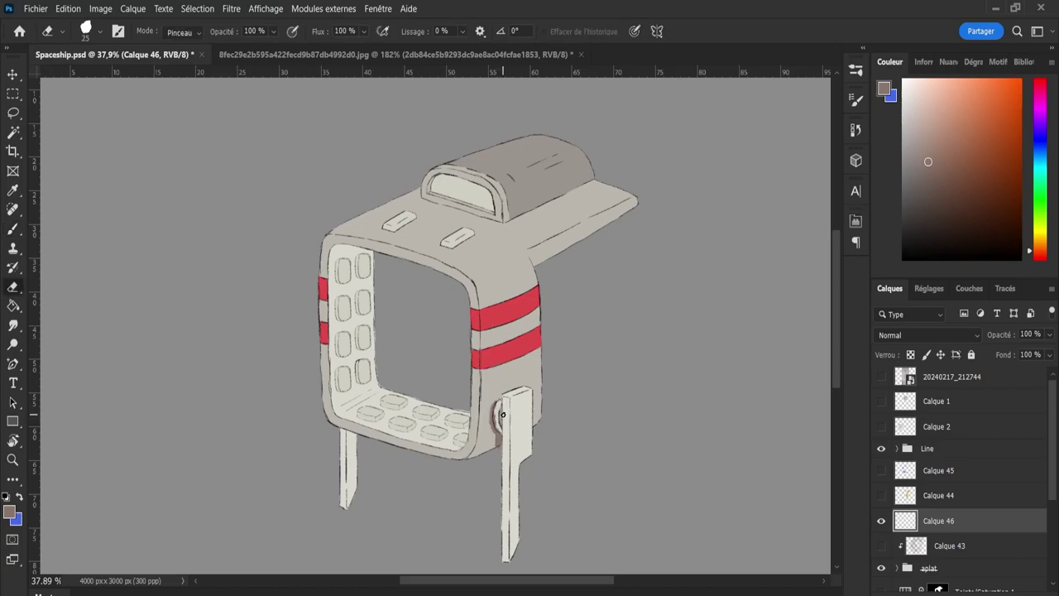
key(b)
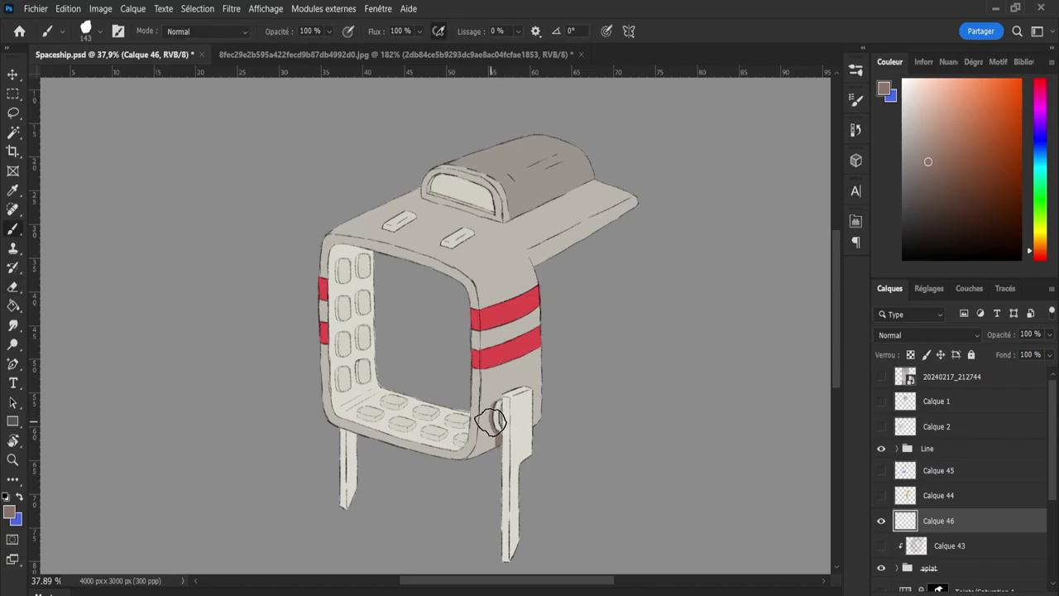
key(e)
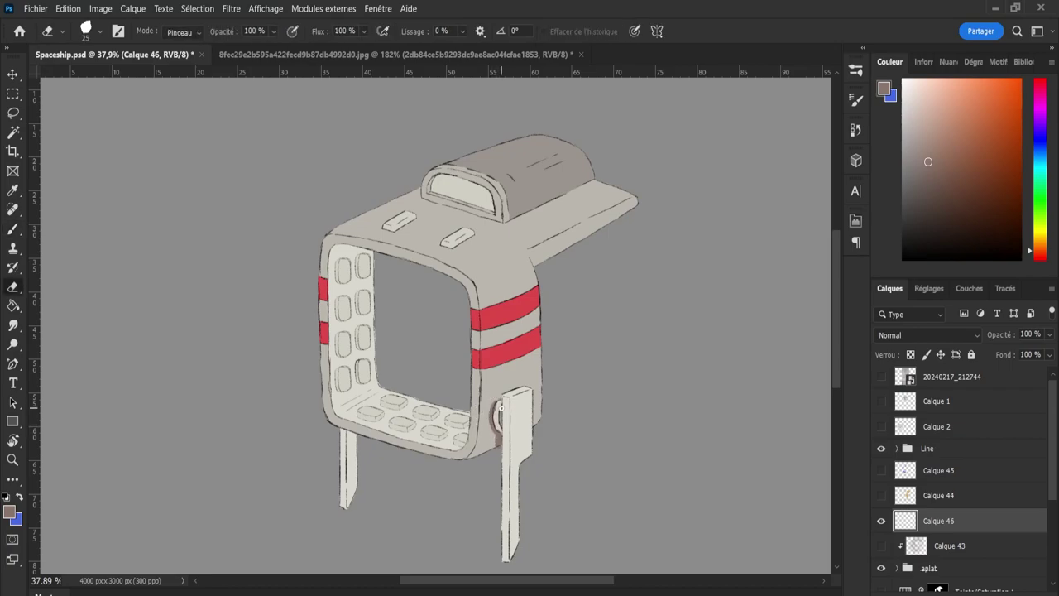
key(b)
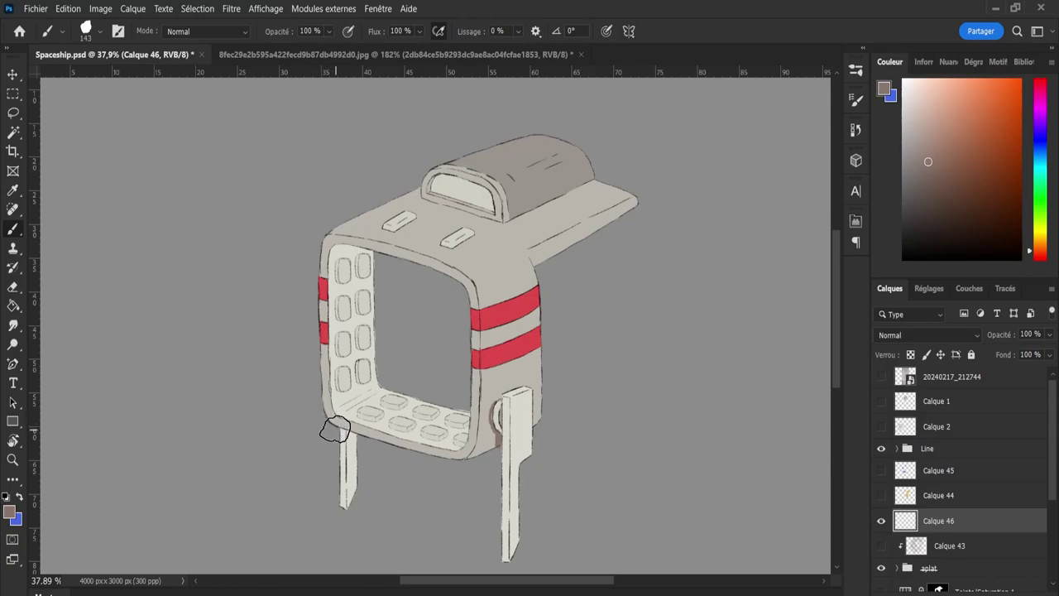
Undo the trial shadow stroke on the hull's lower corner and load the outline of layer Vaisseau in group aplat as a selection.
mouse_move(342, 427)
mouse_down()
mouse_move(350, 433)
mouse_move(336, 421)
mouse_up()
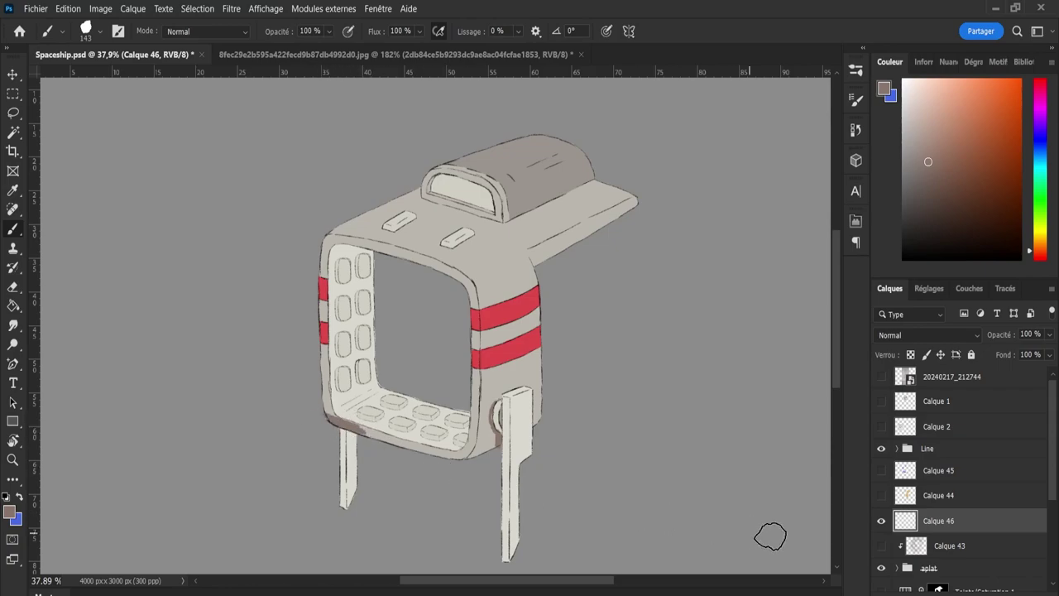
key(ctrl+z)
click(897, 569)
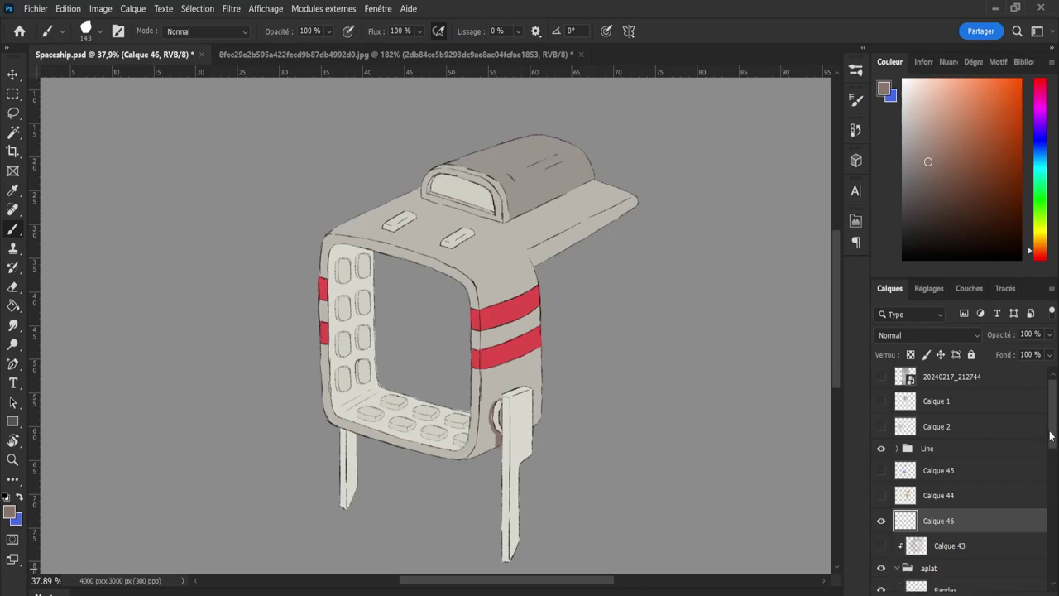
drag(1049, 437, 1050, 546)
ctrl+click(917, 484)
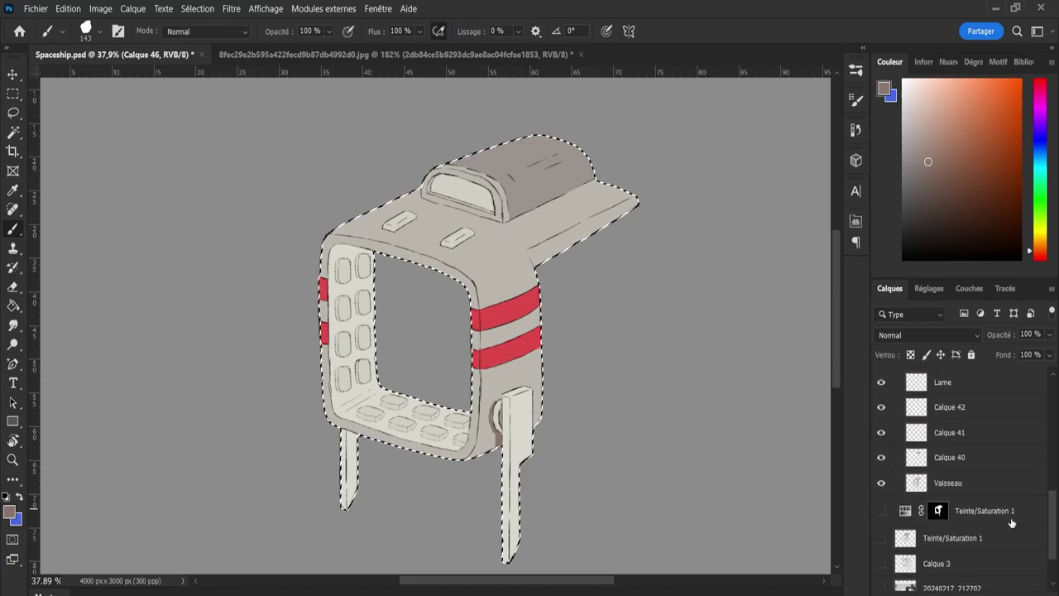
scroll(960, 546, up, 8)
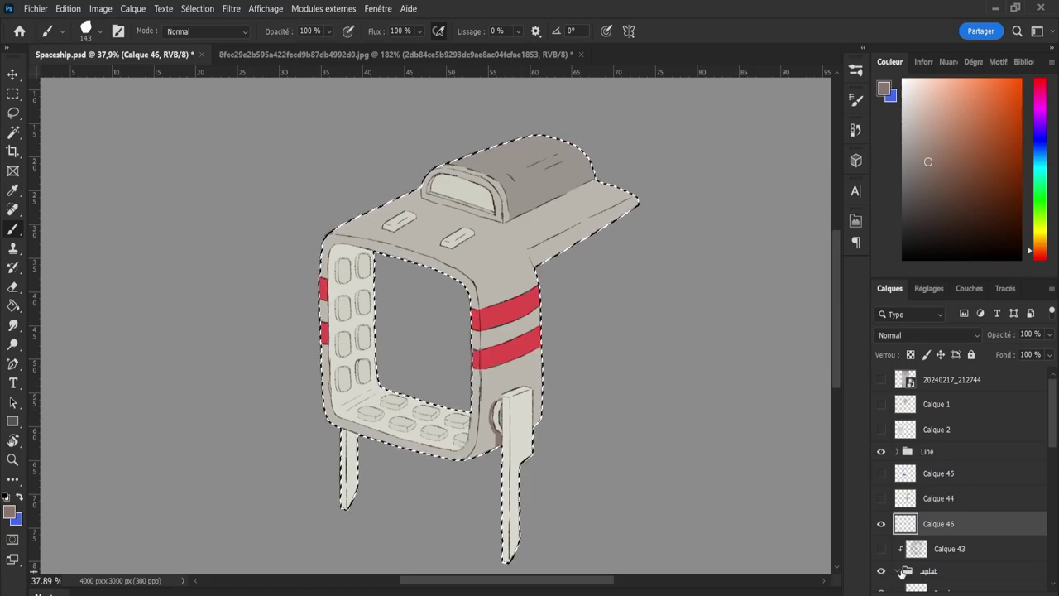
click(898, 571)
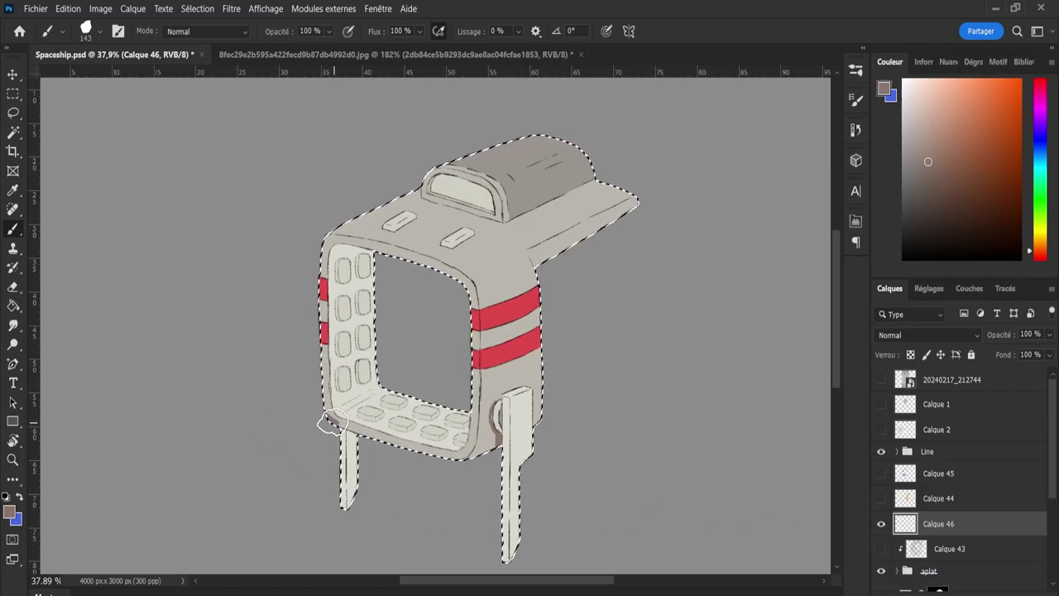
Paint a brownish shadow on Calque 46 up the hull's narrow left side, from the lower corner to the roof.
mouse_move(330, 424)
mouse_down()
mouse_move(322, 351)
mouse_move(318, 368)
mouse_move(326, 330)
mouse_move(327, 339)
mouse_move(314, 314)
mouse_move(328, 239)
mouse_up()
key(e)
key(b)
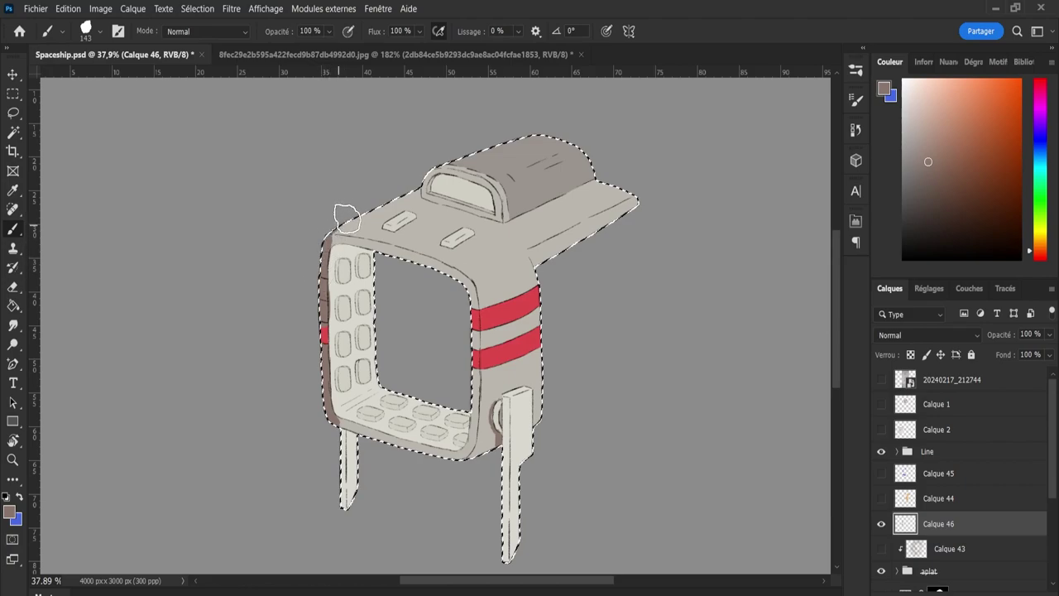
Shade the roof's outer left edge and the strip in front of the cockpit window, trimming the shadow's contour with the Eraser.
drag(358, 214, 410, 179)
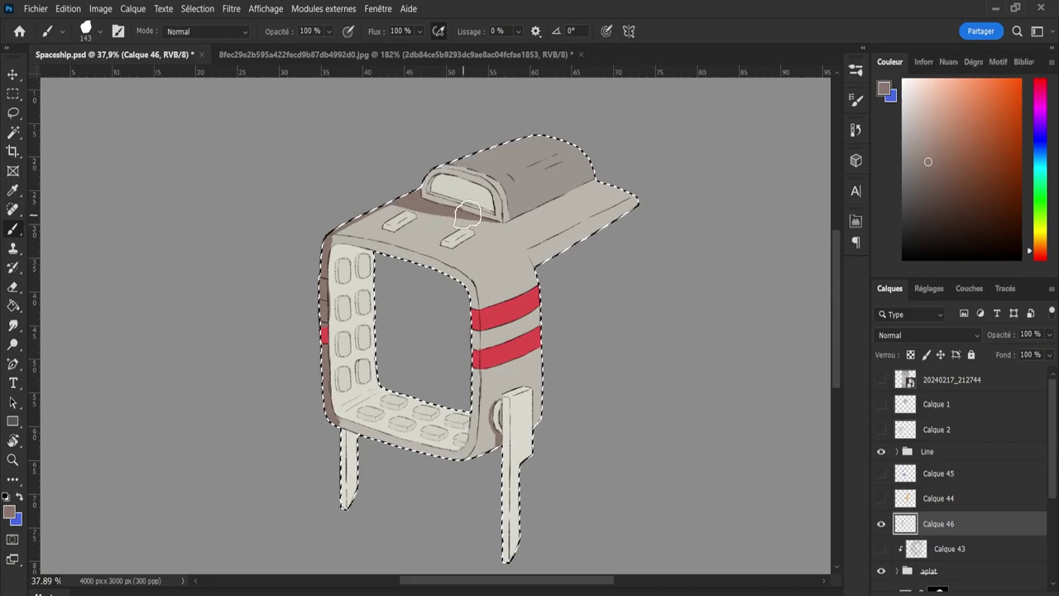
key(e)
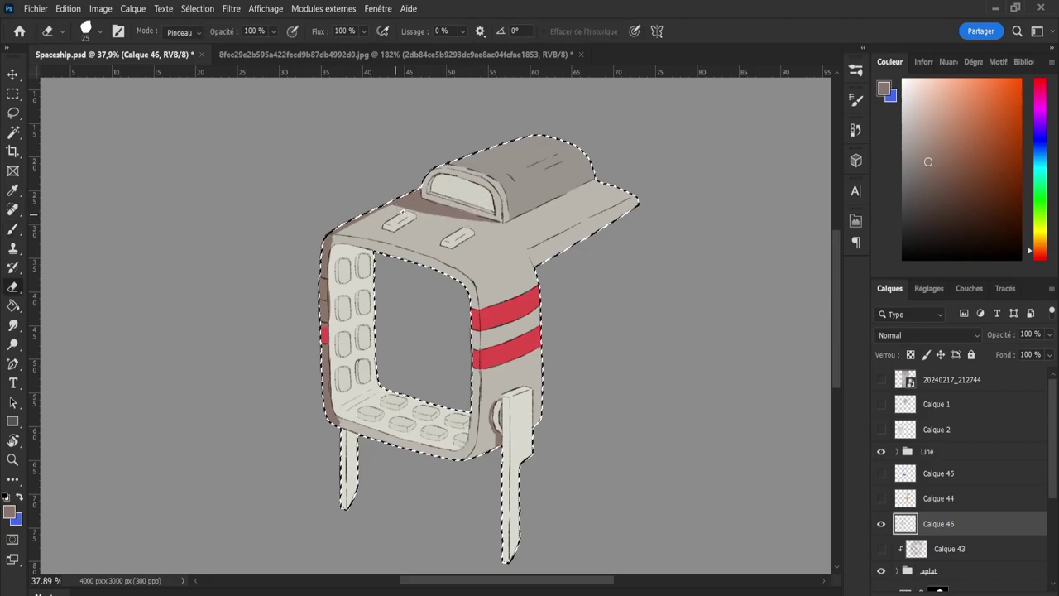
key(b)
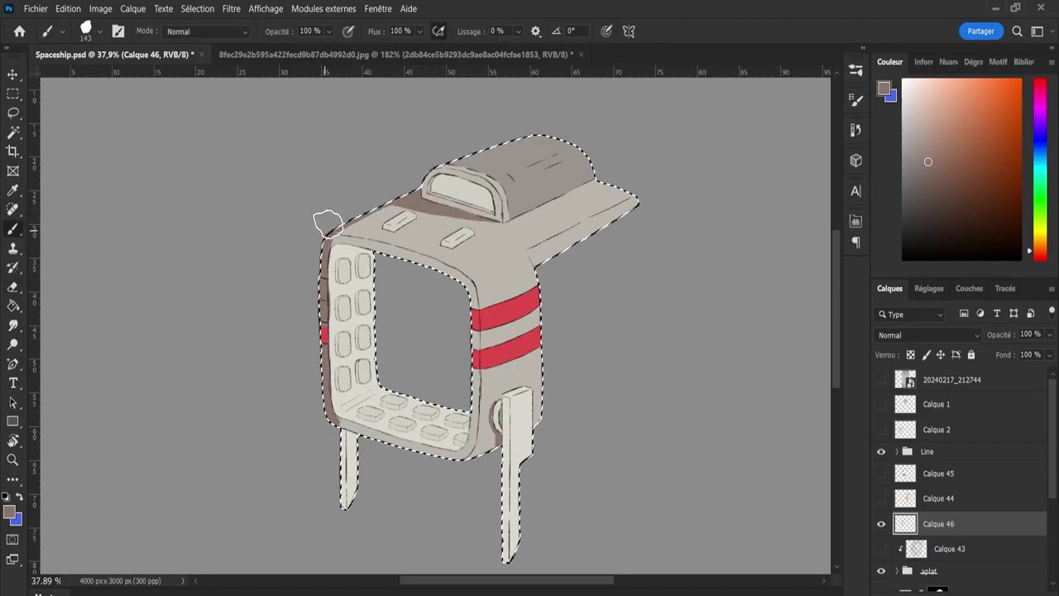
key(e)
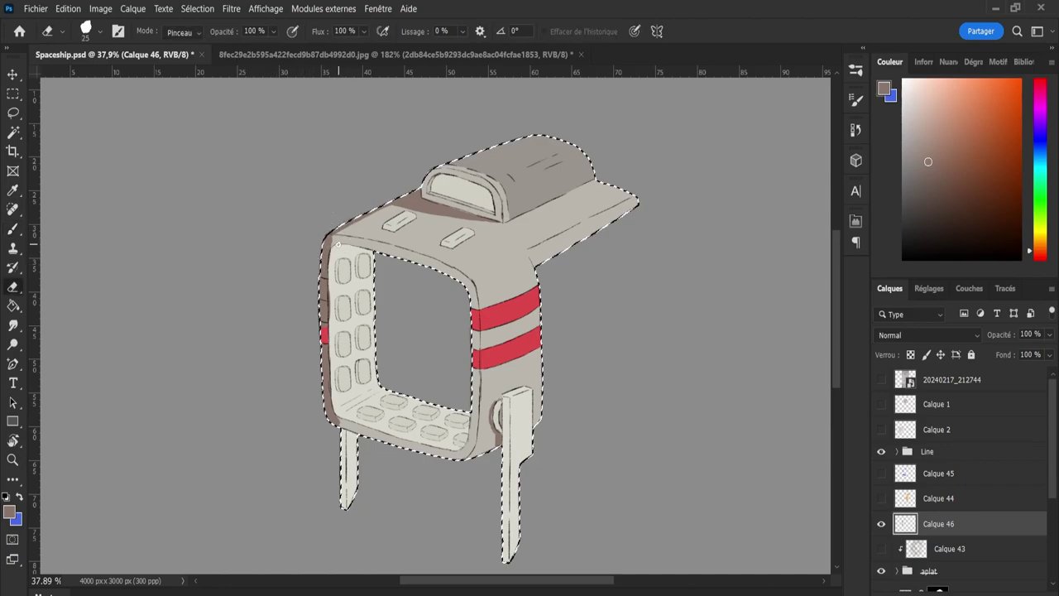
key(b)
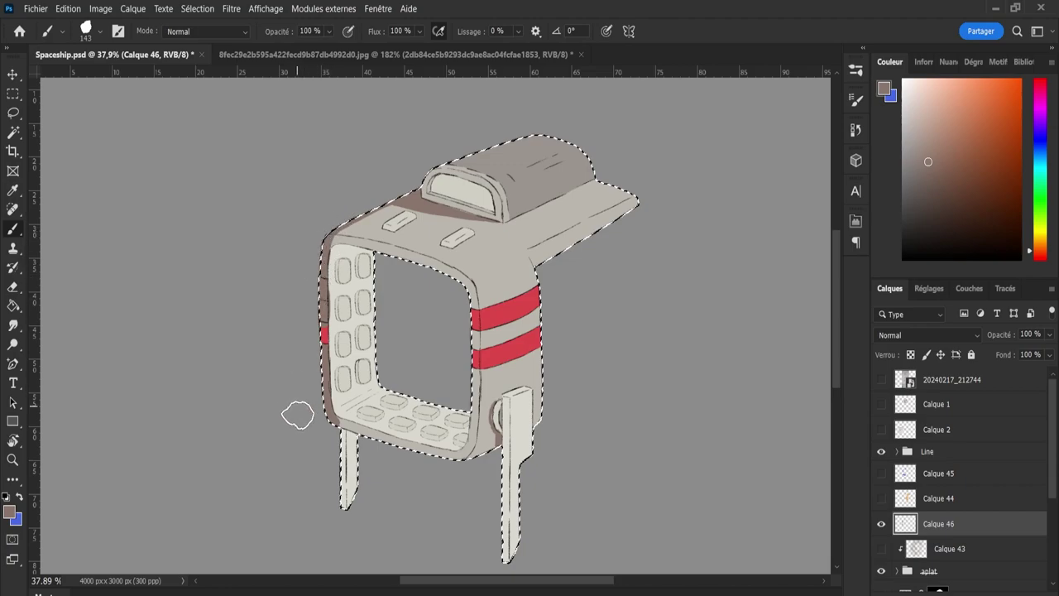
Erase the shadow over the red bands on the hull's left side, and paint a tapering shadow along the lower rim.
key(e)
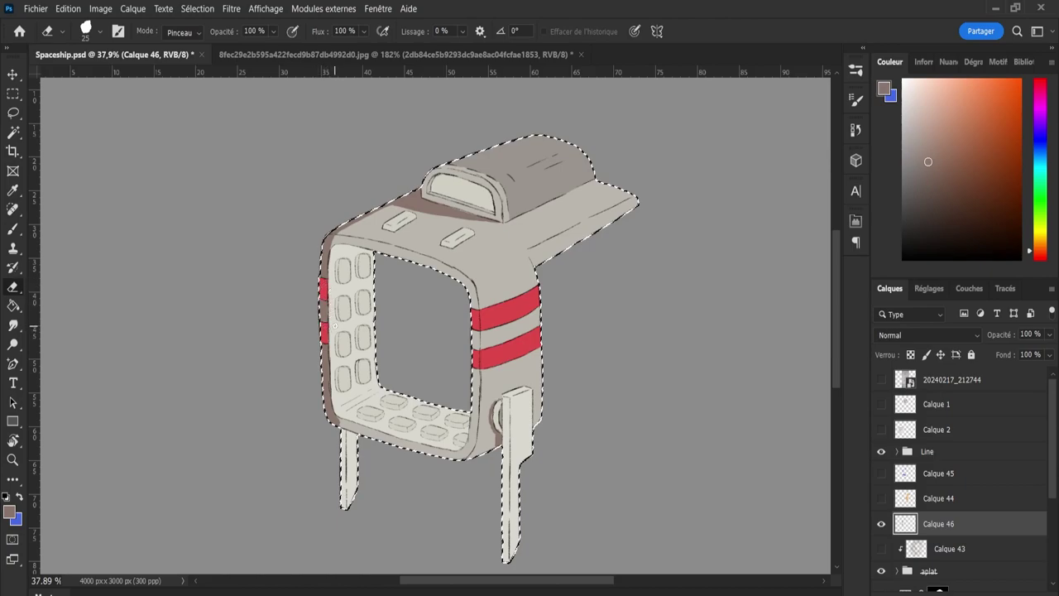
key(b)
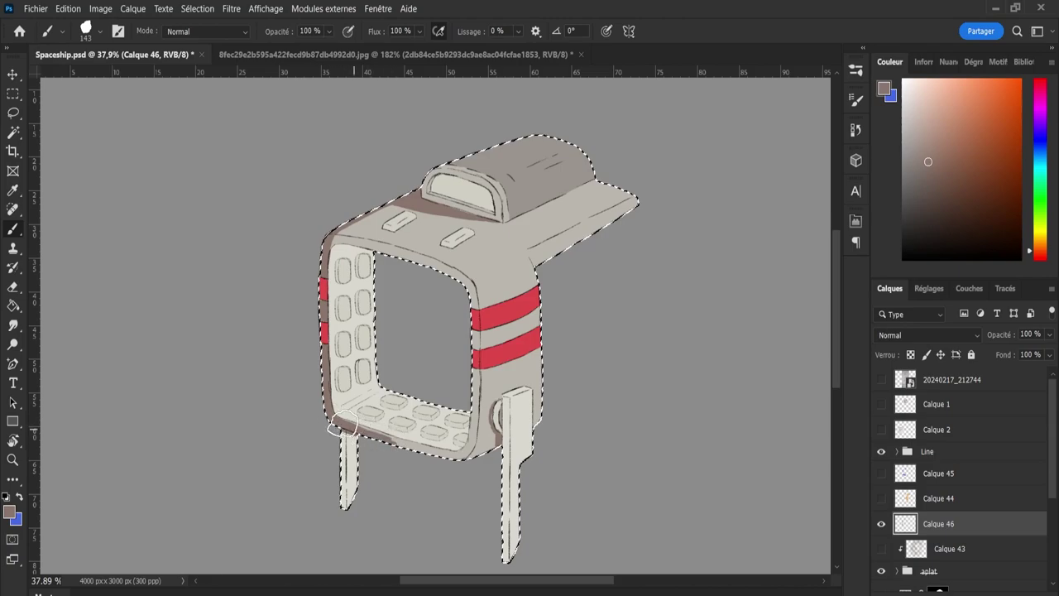
mouse_move(350, 424)
mouse_down()
mouse_move(405, 444)
mouse_move(380, 439)
mouse_up()
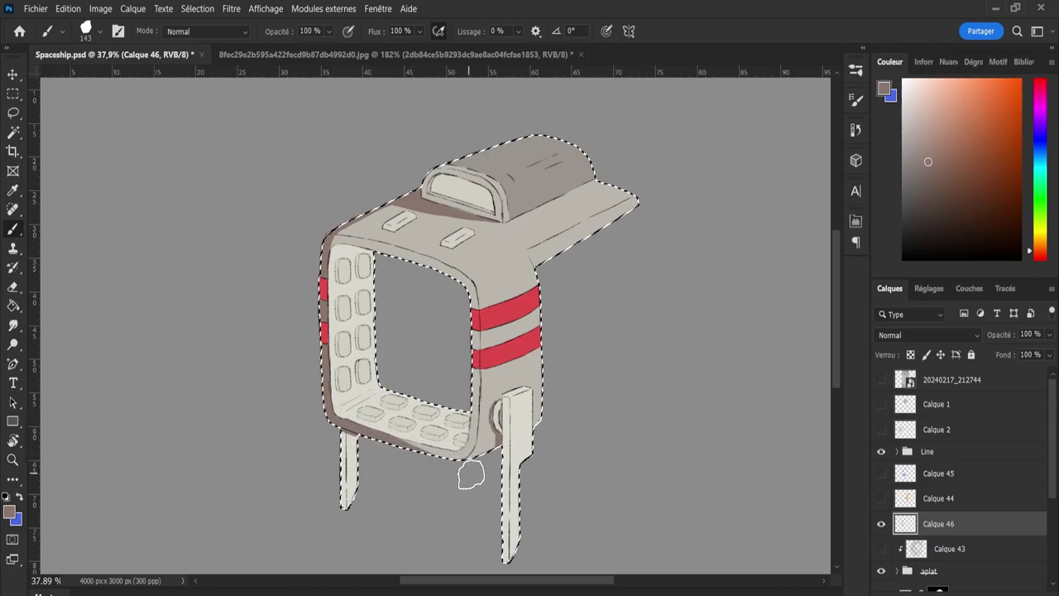
key(e)
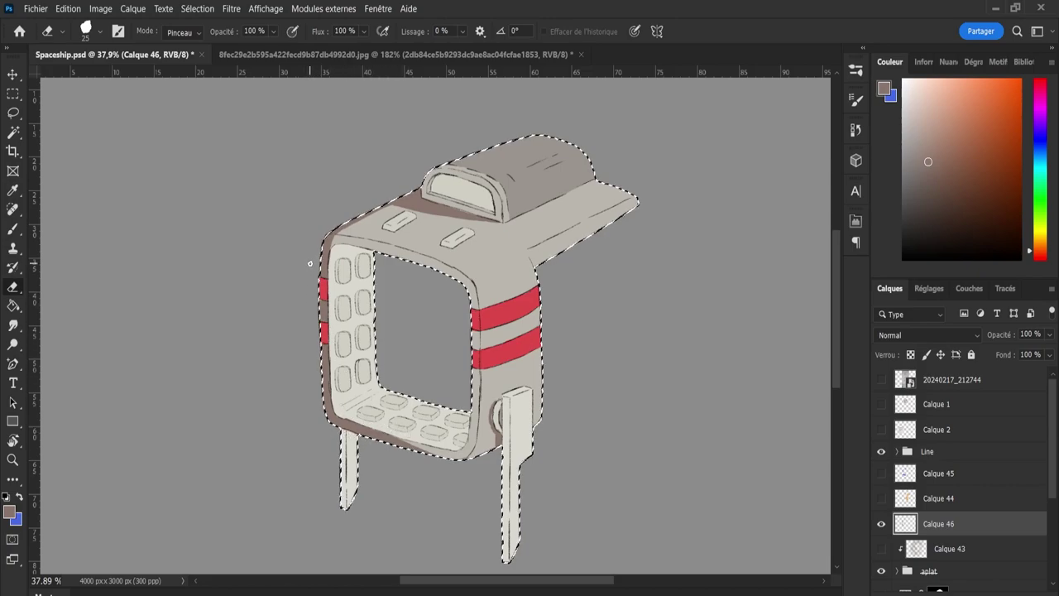
Paint a cast shadow beside the left raised block on the roof and erase the excess covering the block.
key(b)
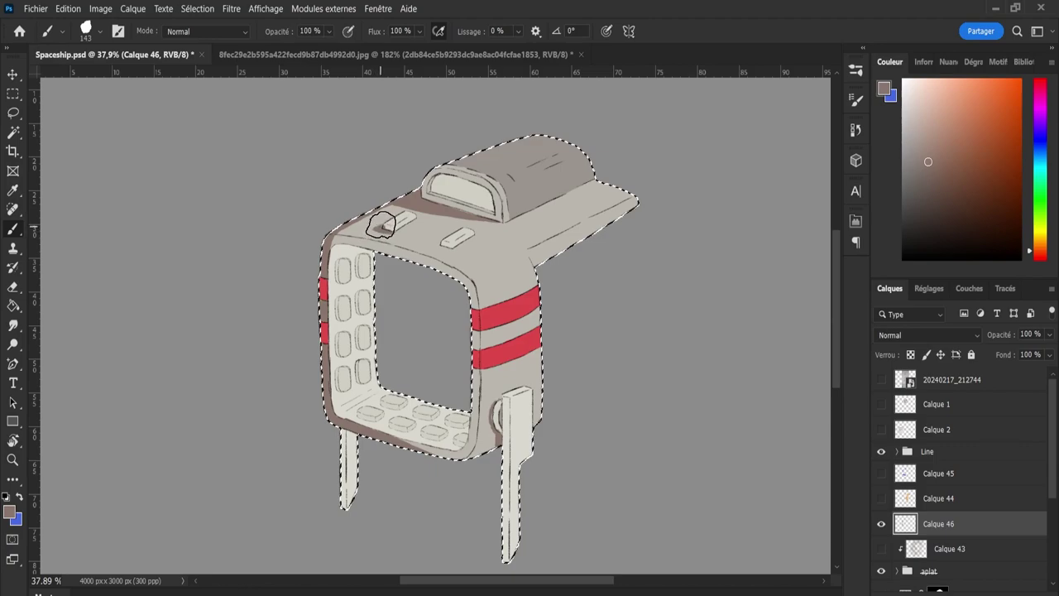
key(e)
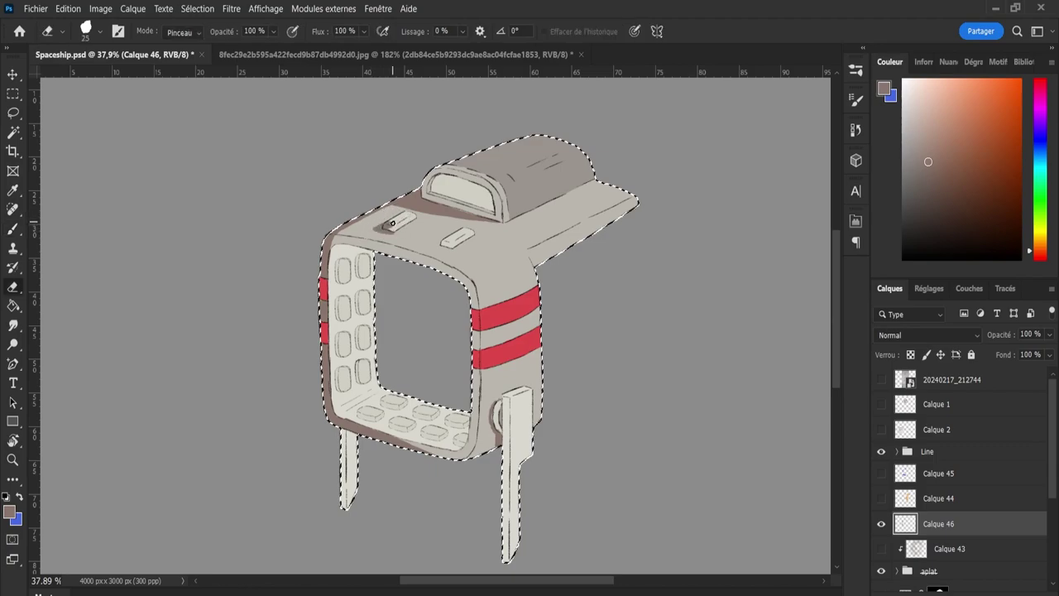
key(b)
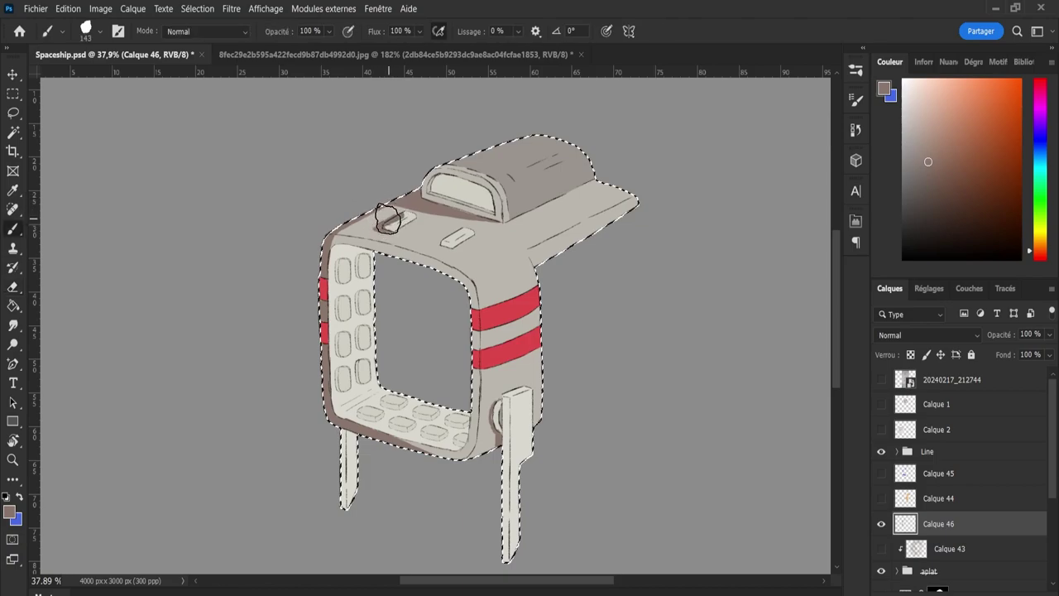
key(e)
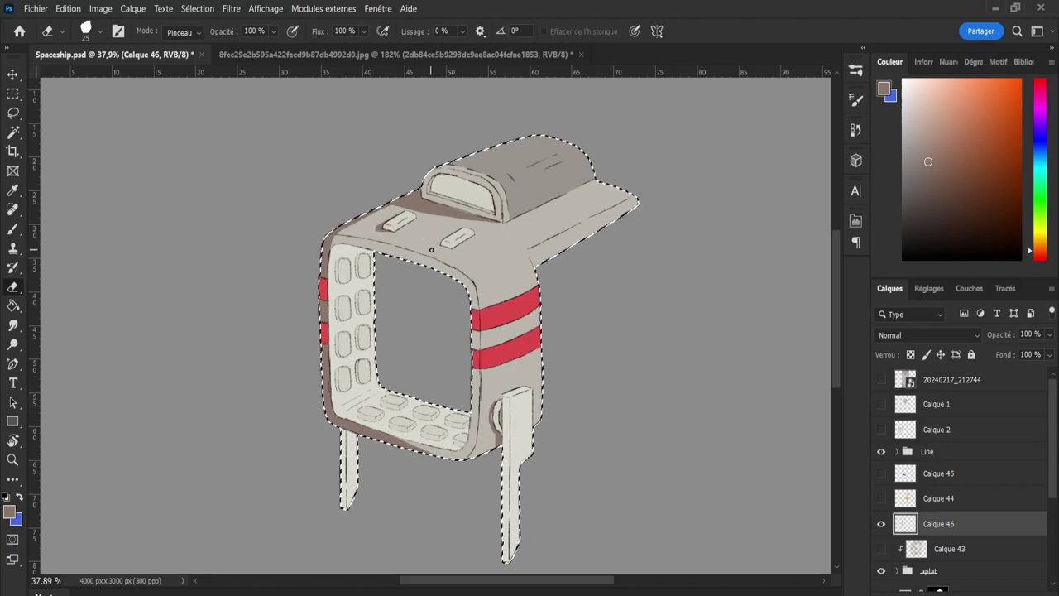
Paint a matching cast shadow beside the right raised block on the roof and clean its edges with the Eraser.
key(b)
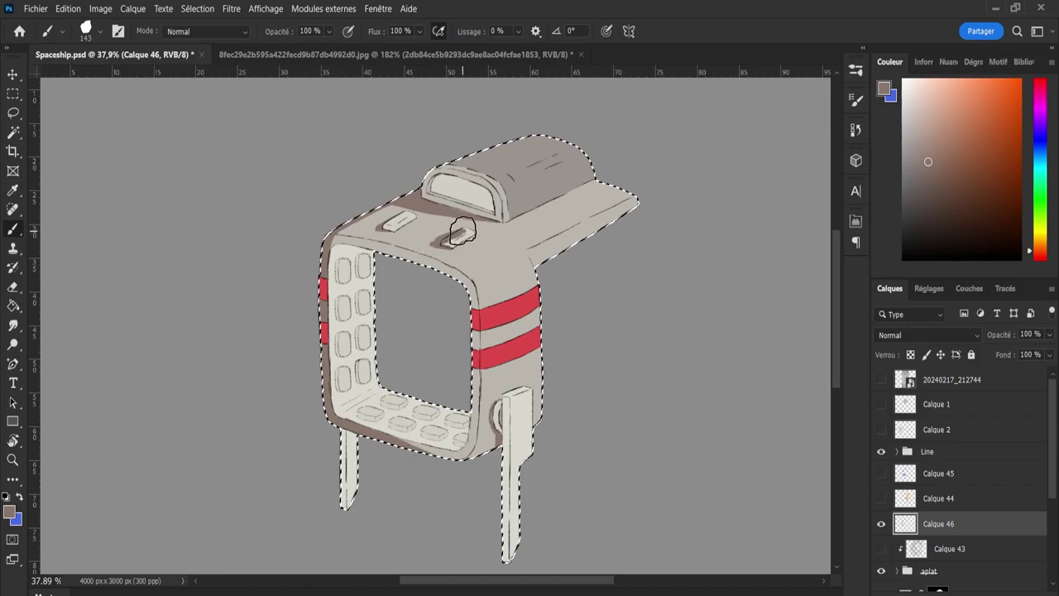
key(e)
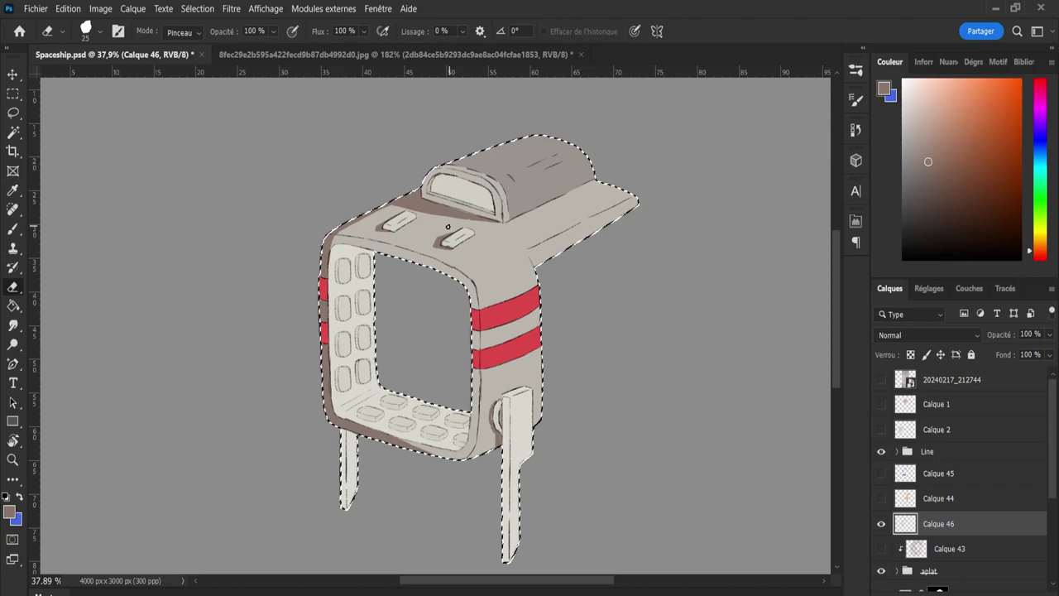
key(b)
drag(442, 239, 456, 227)
key(e)
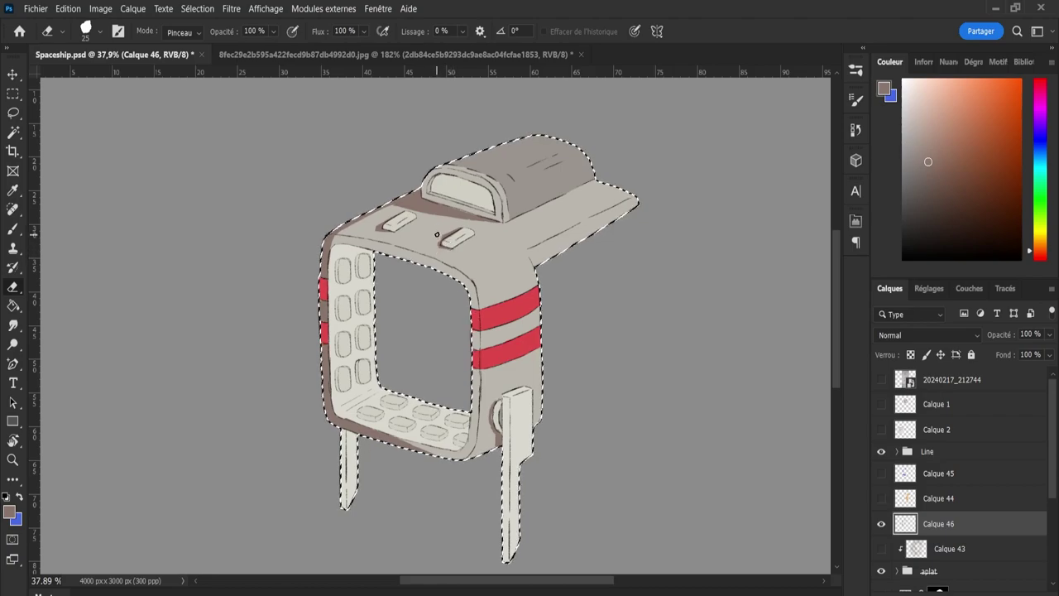
Refine the outline of the cast shadow around the right raised block's front corner, alternating between the Brush and the Eraser.
key(b)
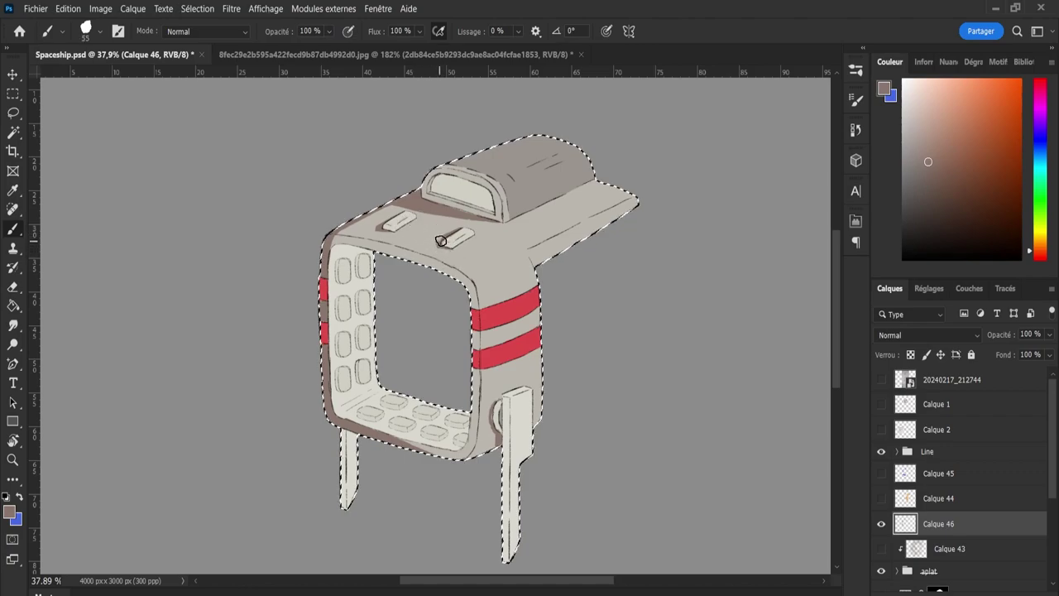
key(e)
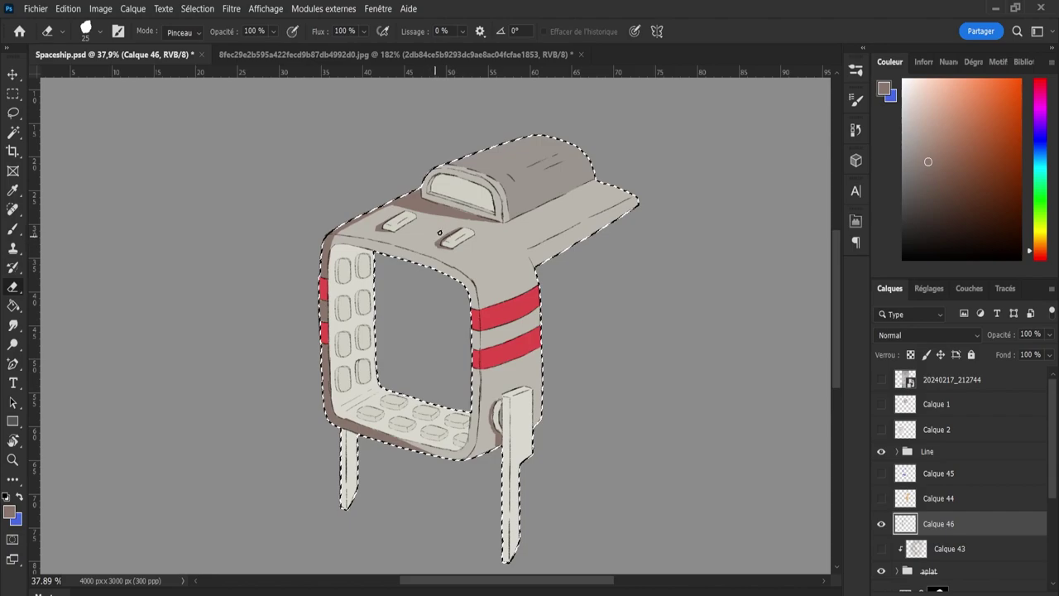
key(b)
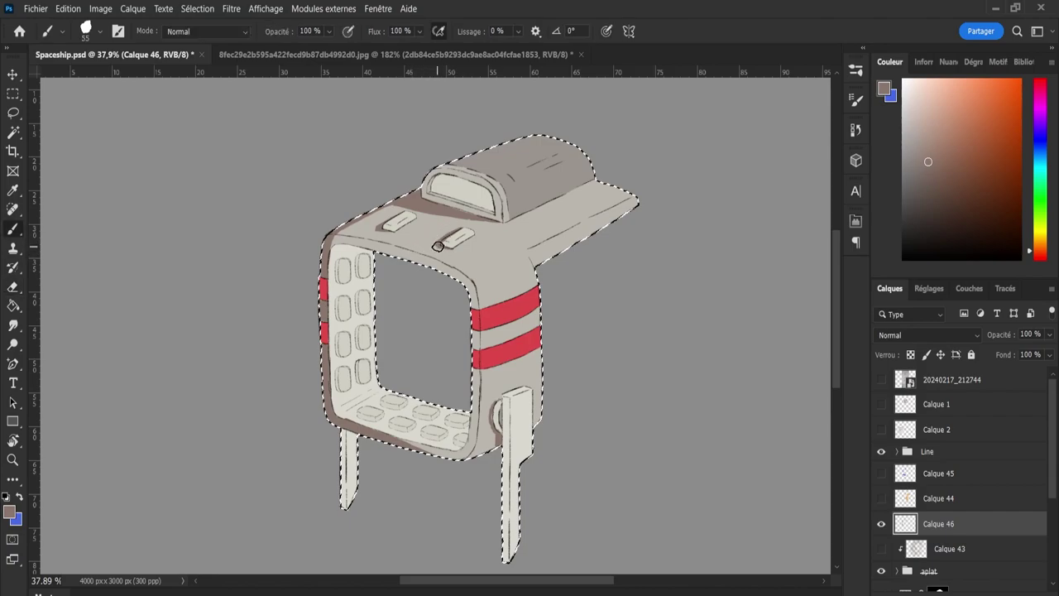
key(e)
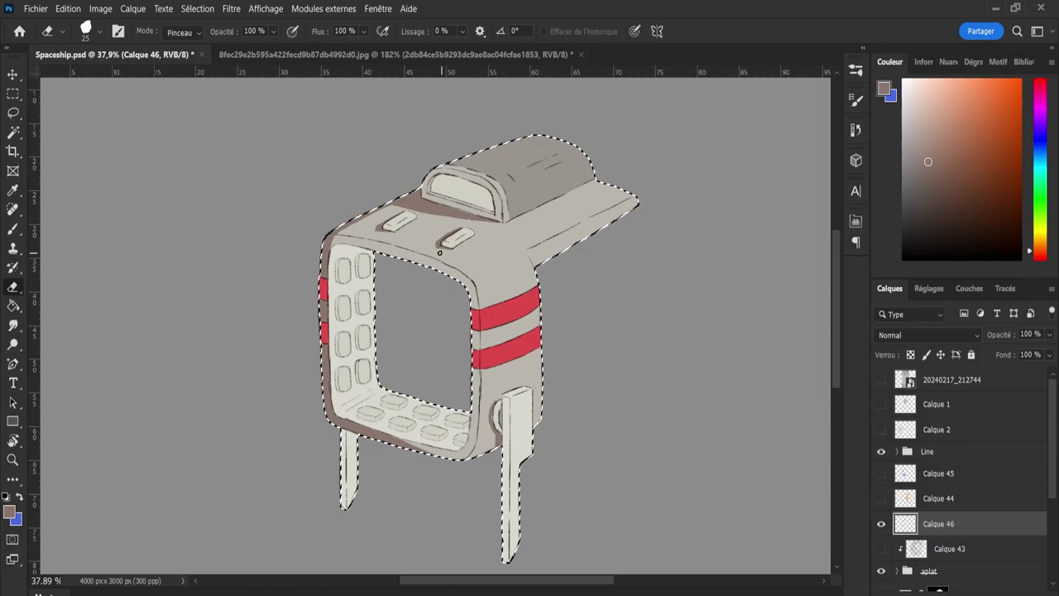
key(b)
key(e)
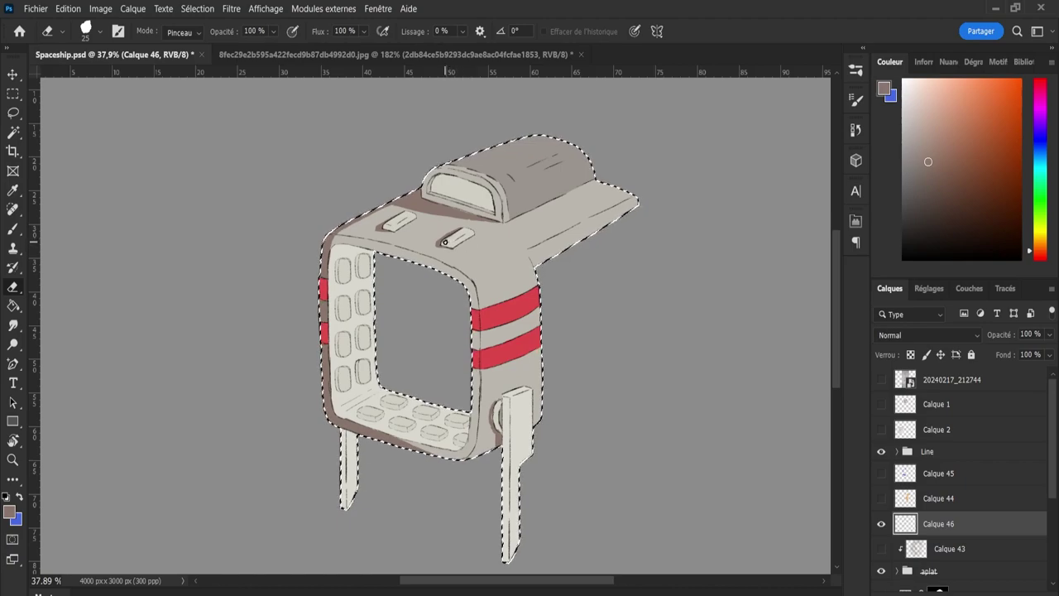
key(ctrl+space)
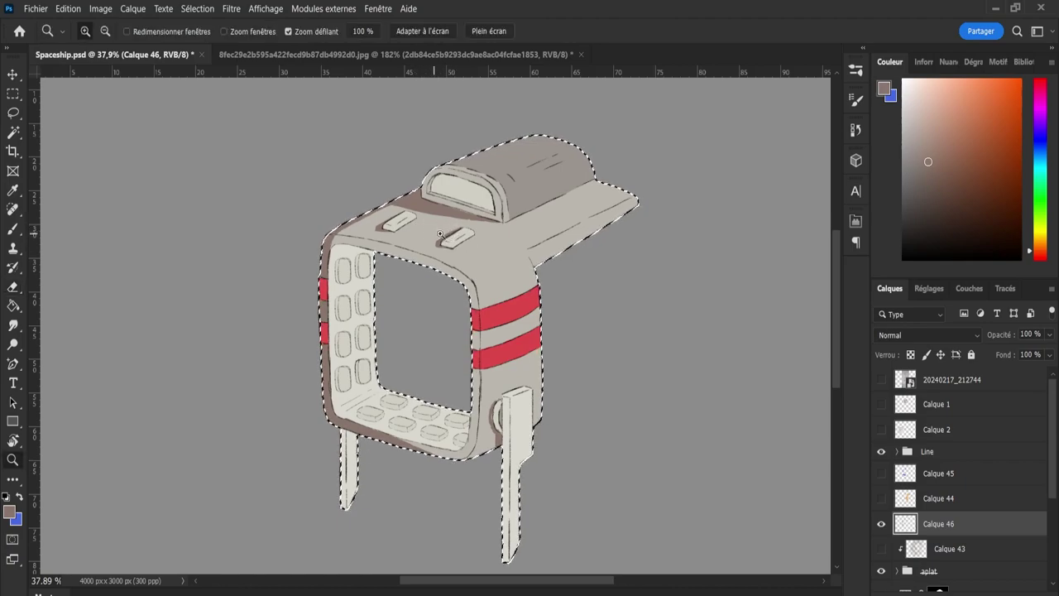
drag(437, 235, 504, 249)
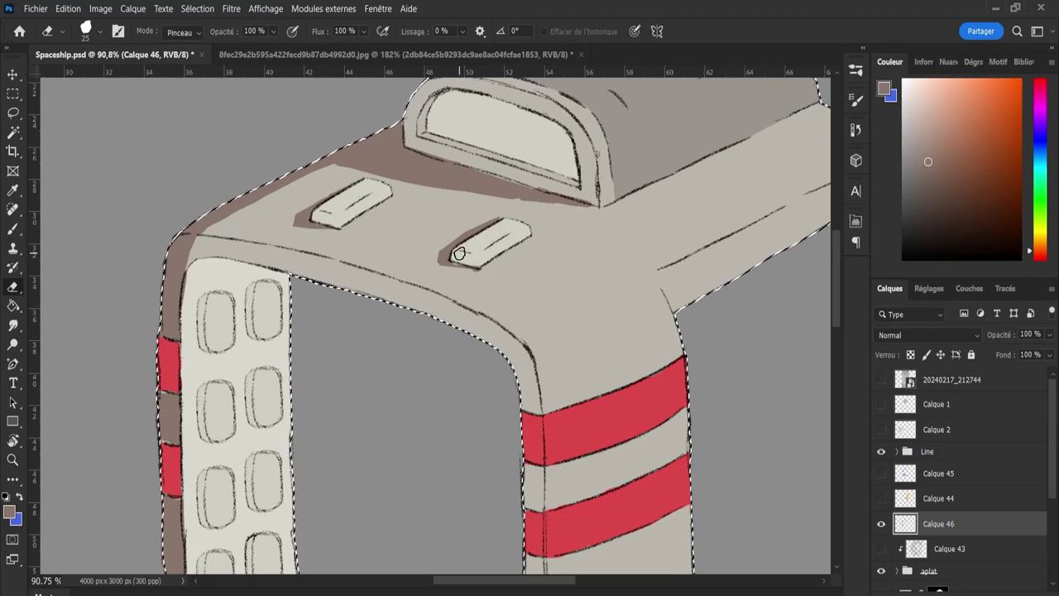
key(b)
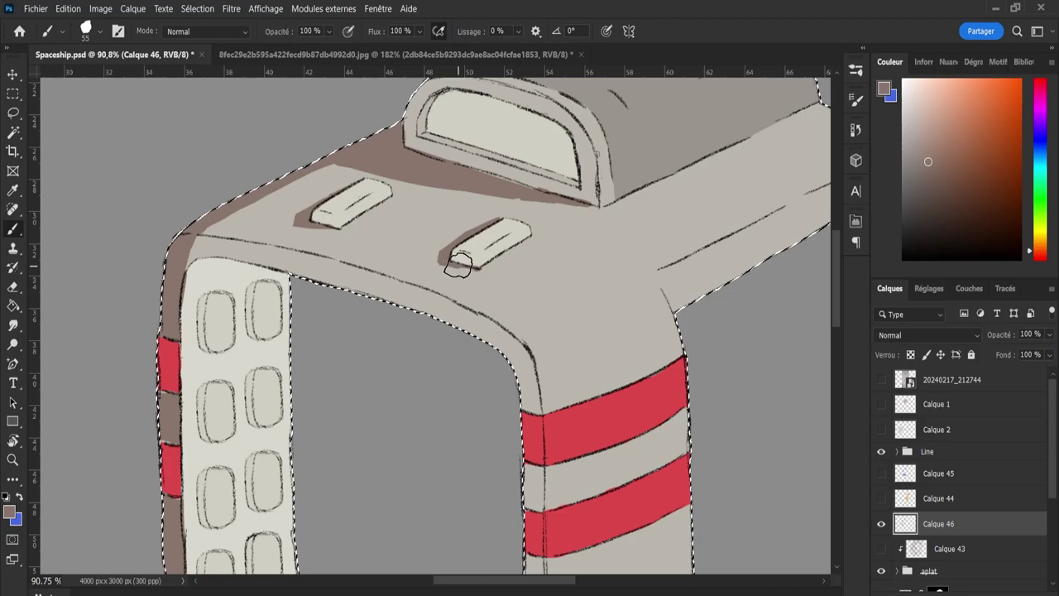
key(e)
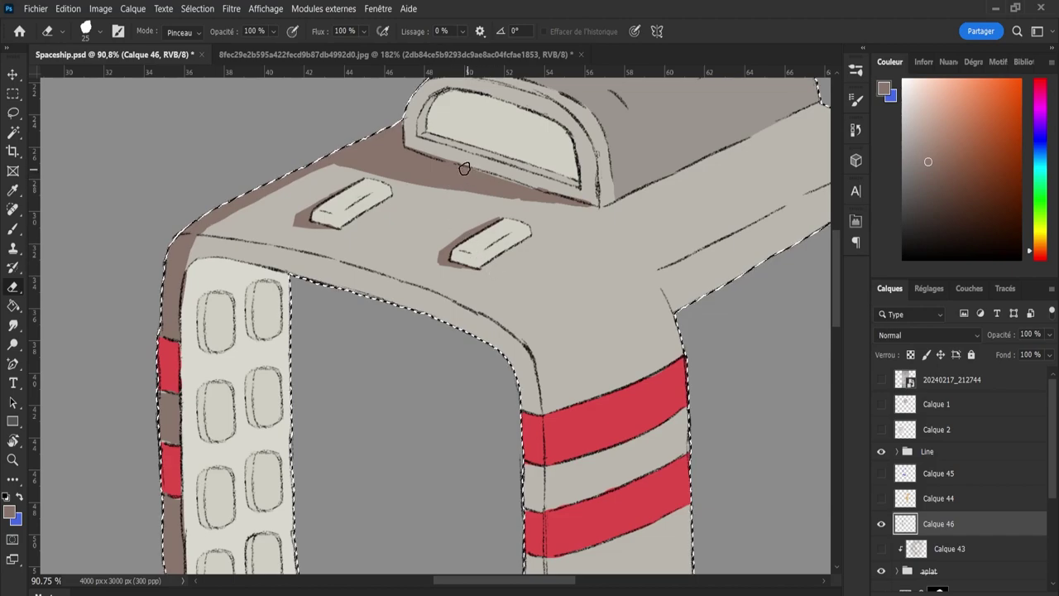
Smooth the lower contour of the shadow strip in front of the cockpit window with the brush at 38 px and the Eraser.
key(b)
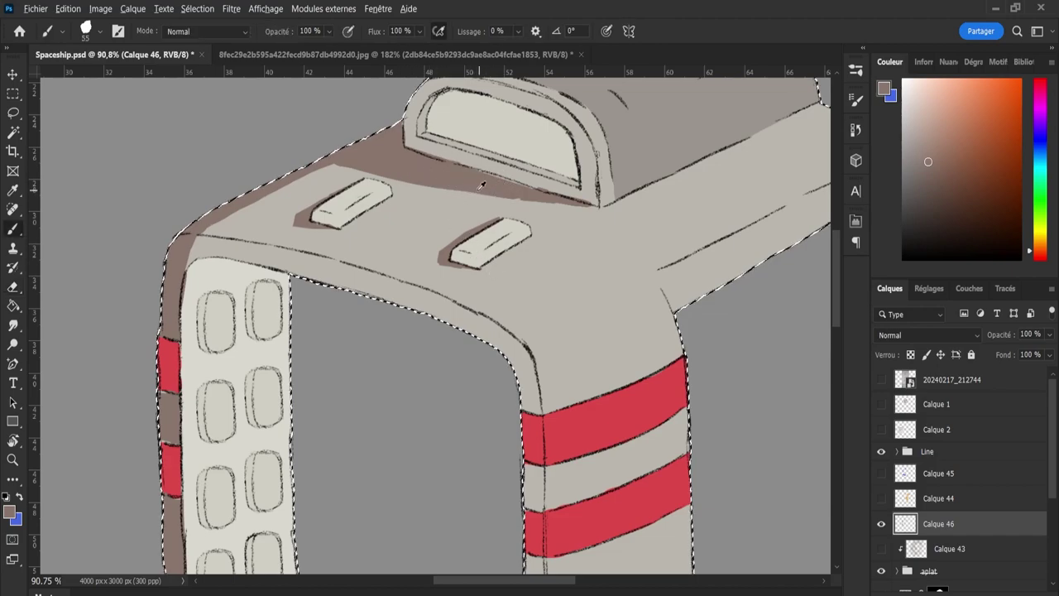
alt+right_click(481, 188)
key(e)
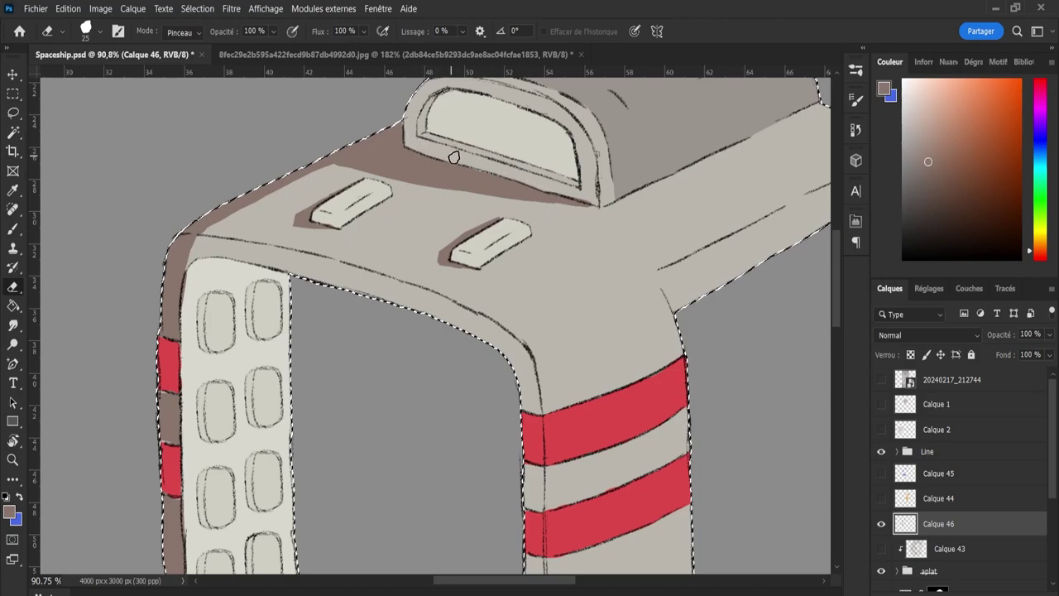
key(b)
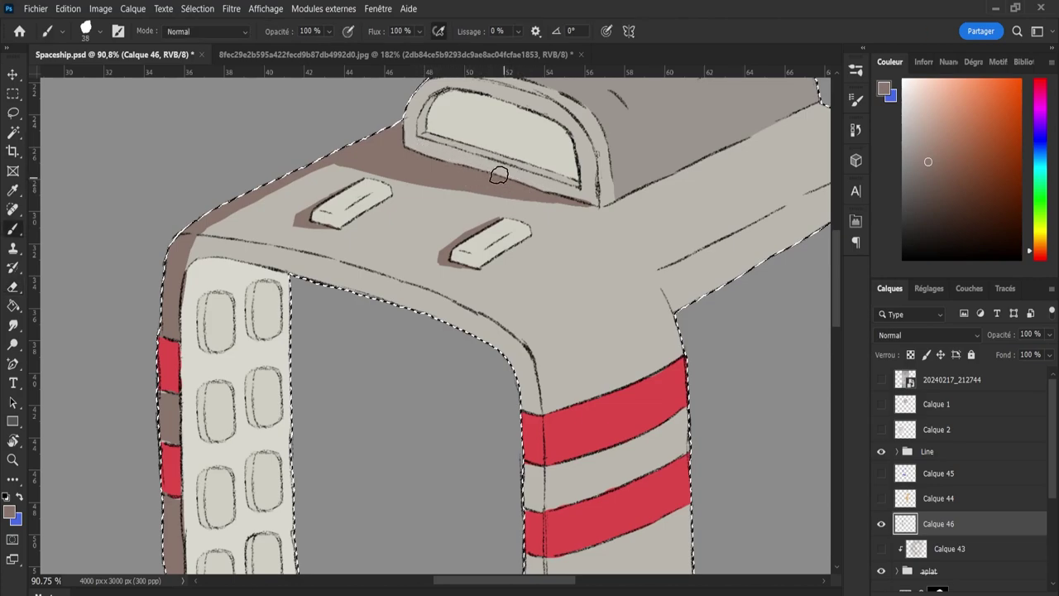
Reshape the cast shadow beside the left raised block, repainting its front corner and trimming its edge with the Eraser.
key(z)
drag(495, 174, 438, 201)
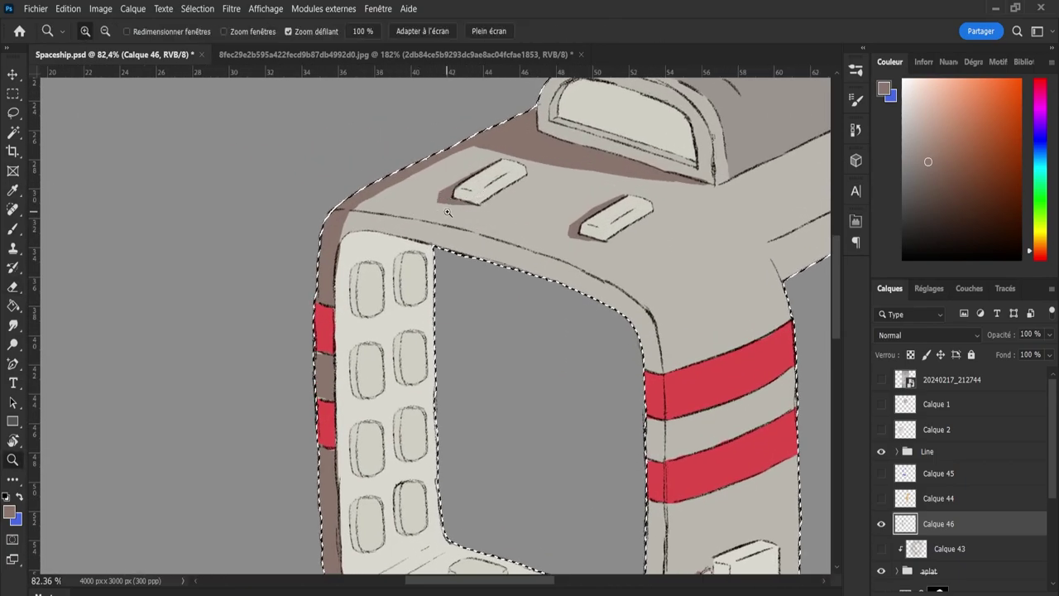
key(e)
key(b)
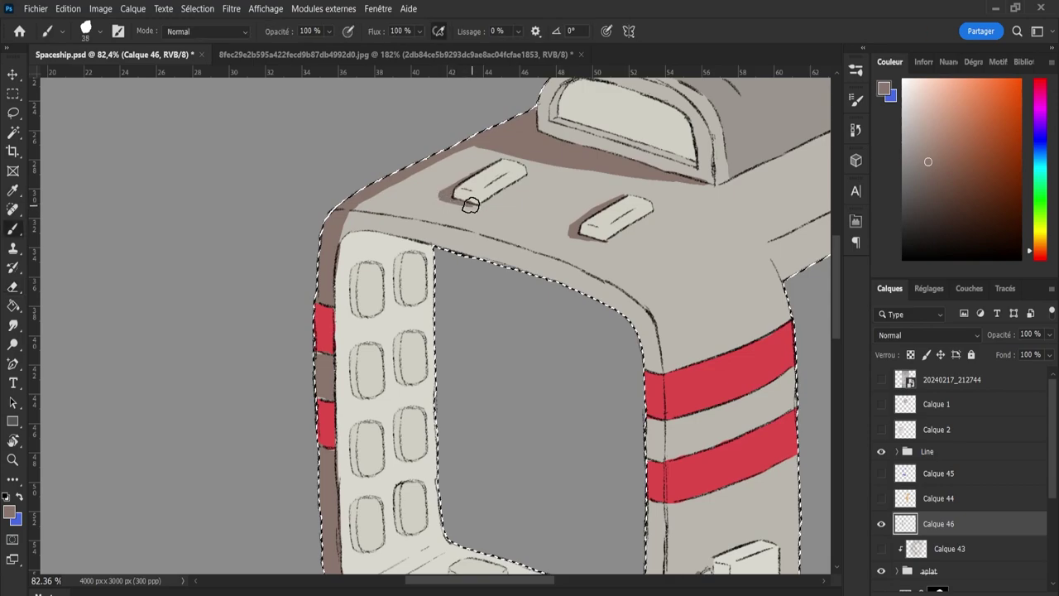
key(e)
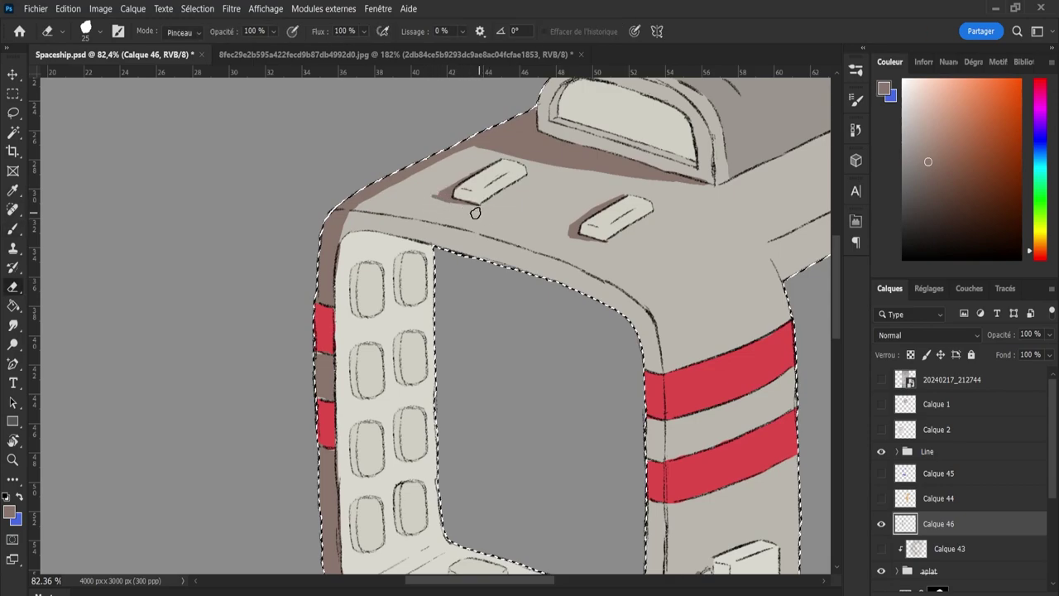
key(b)
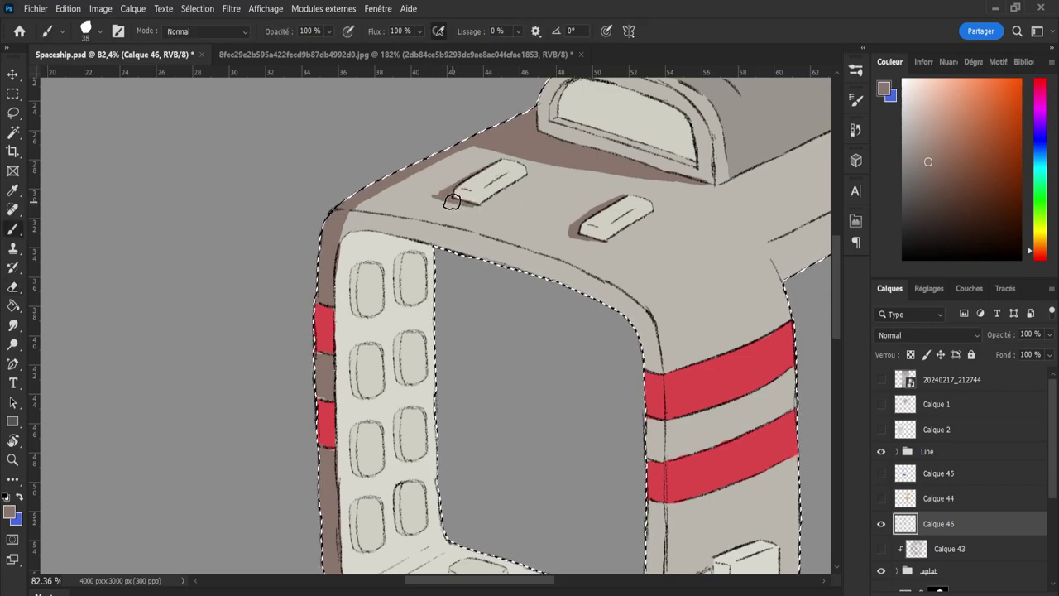
mouse_move(452, 203)
mouse_down()
mouse_move(435, 199)
mouse_move(472, 207)
mouse_move(438, 213)
mouse_move(433, 185)
mouse_move(433, 209)
mouse_up()
key(e)
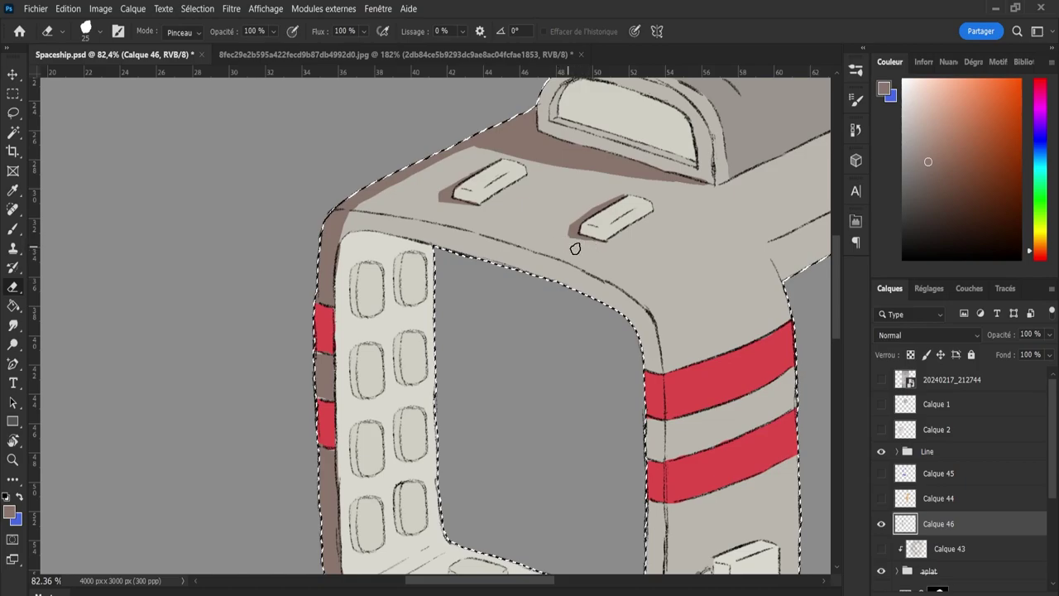
Review the whole shaded ship and save the document.
key(z)
drag(544, 240, 456, 209)
drag(542, 246, 480, 240)
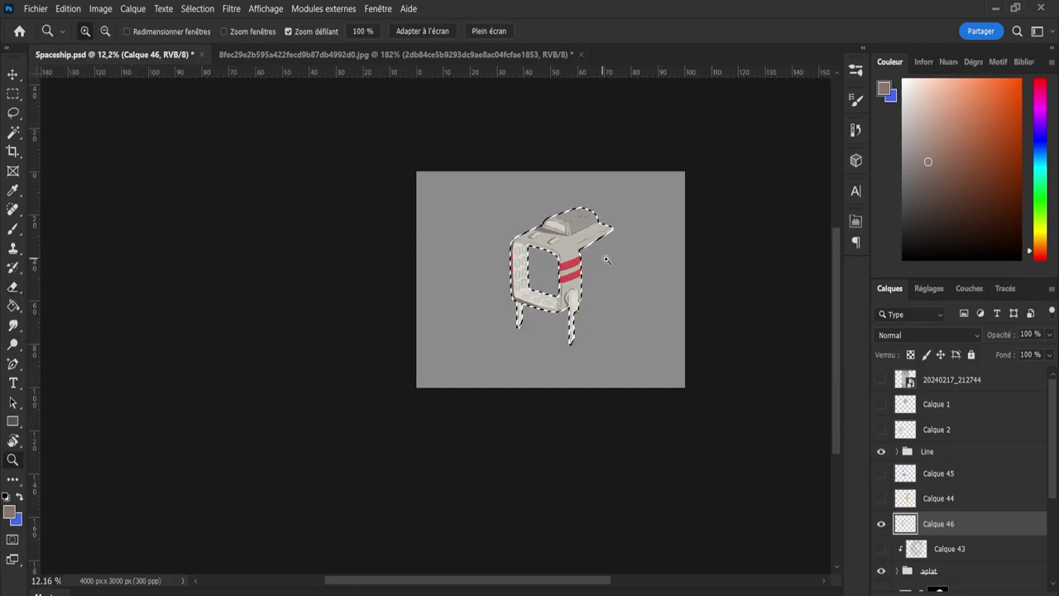
drag(605, 257, 654, 274)
drag(526, 247, 563, 262)
drag(490, 247, 457, 221)
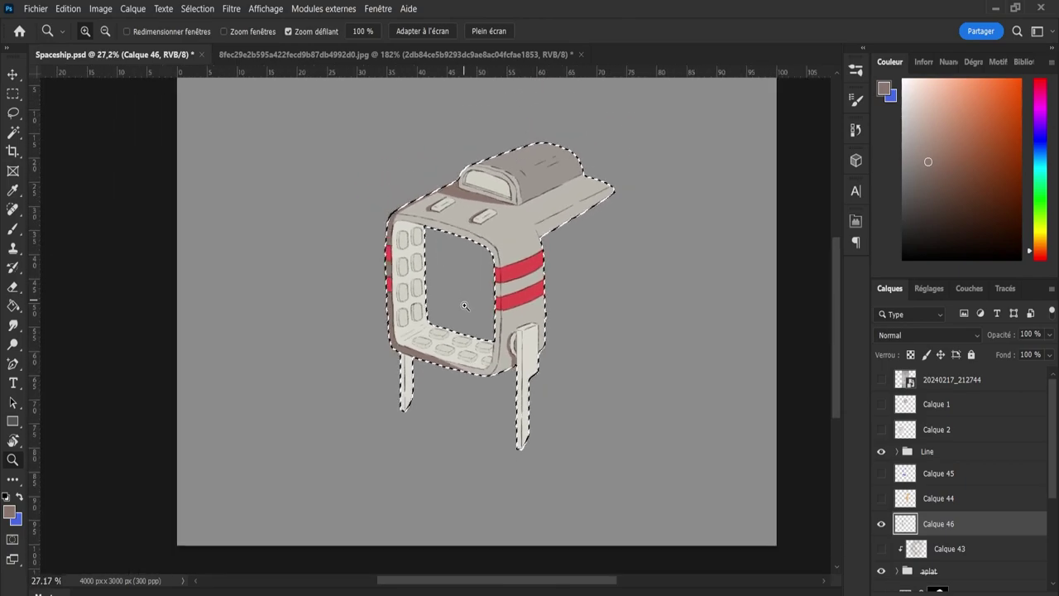
drag(461, 314, 477, 310)
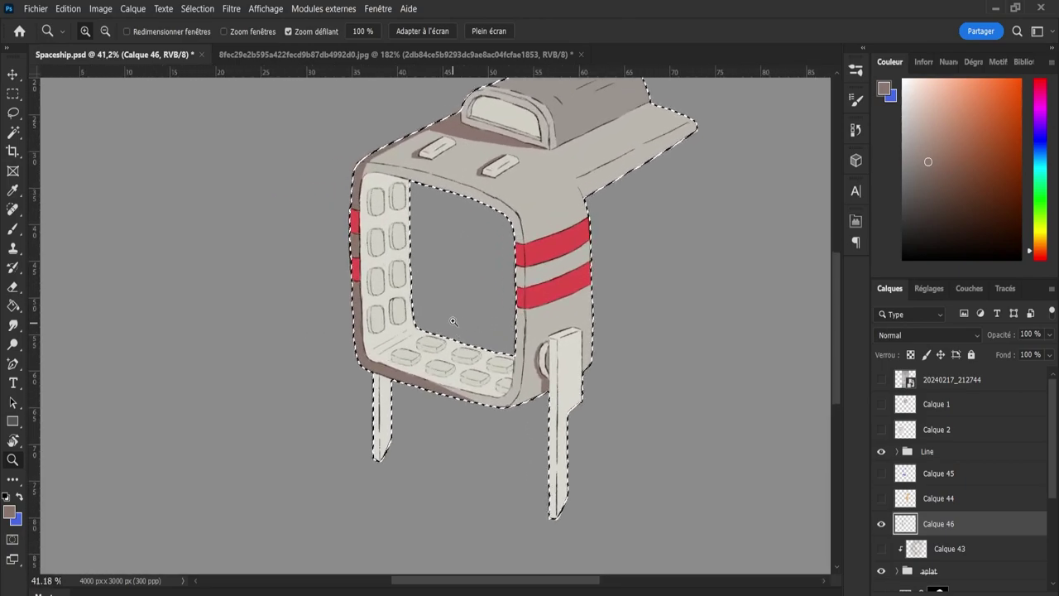
mouse_move(485, 316)
mouse_down()
mouse_move(461, 307)
mouse_move(483, 303)
mouse_up()
key(ctrl+s)
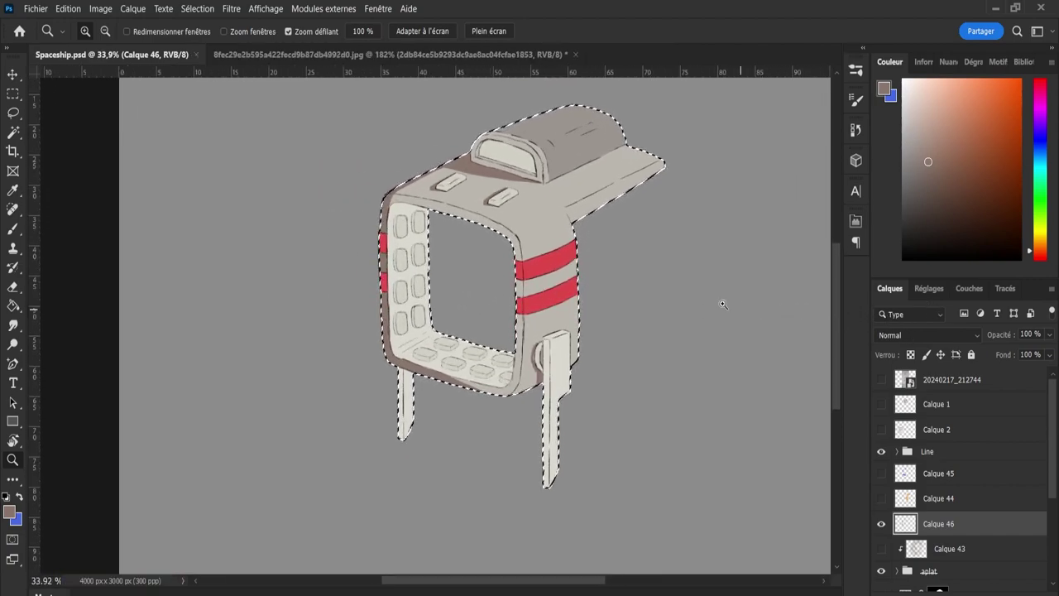
Reshape the roof shadow's inner corner behind the left raised block and touch up its tip at the cockpit frame's lower corner.
mouse_move(426, 217)
mouse_down()
mouse_move(458, 215)
mouse_move(445, 236)
mouse_up()
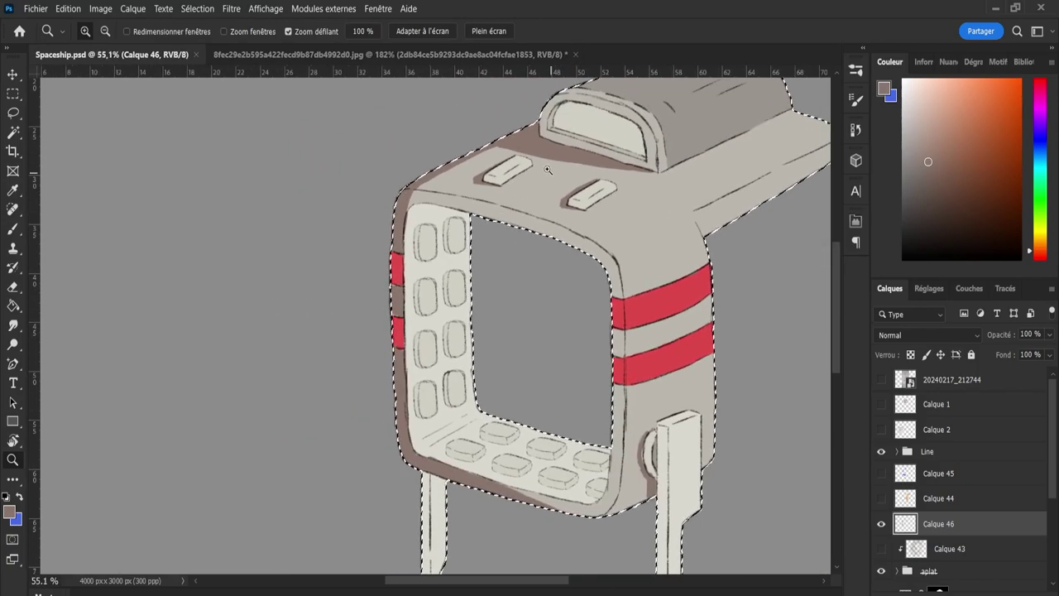
drag(513, 165, 547, 168)
key(e)
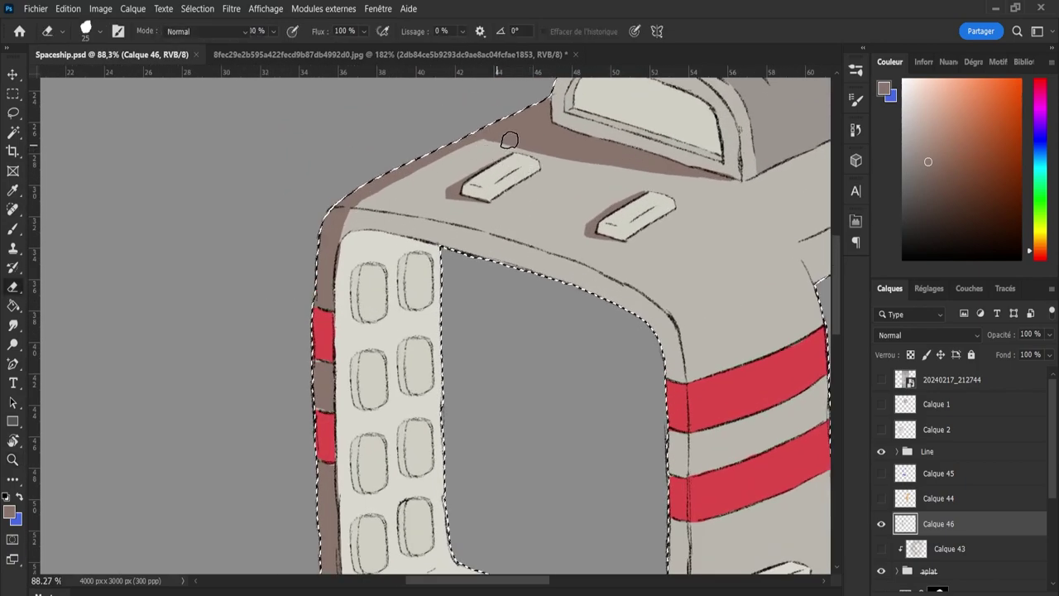
key(b)
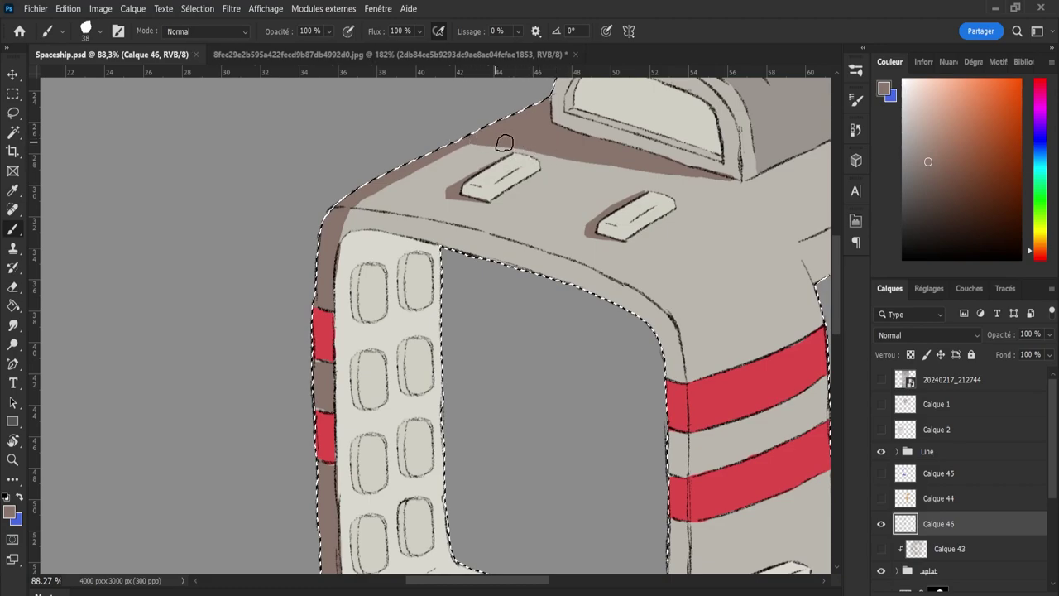
key(z)
drag(542, 149, 481, 155)
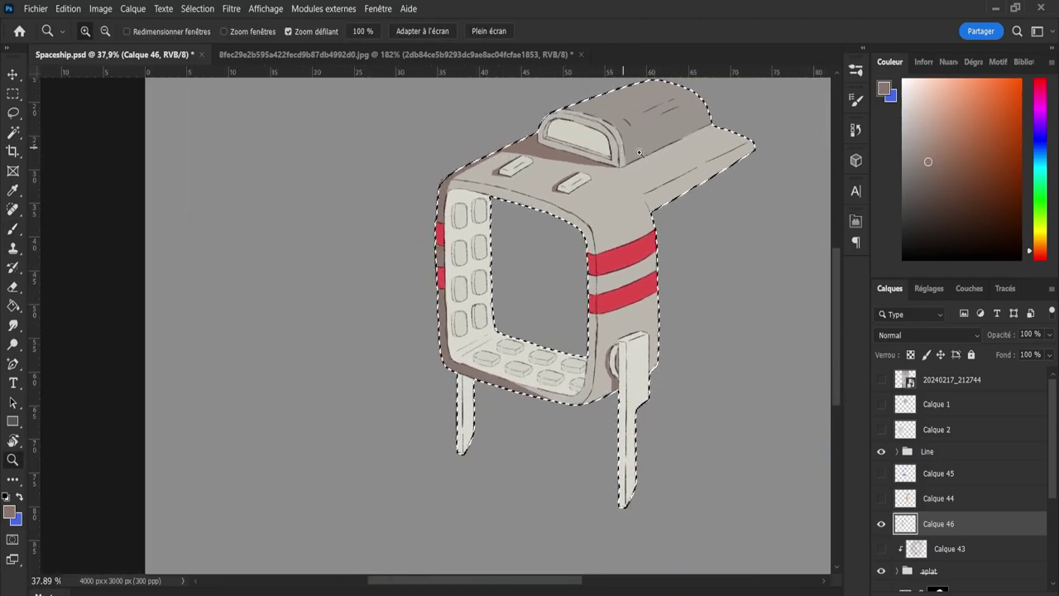
drag(625, 148, 685, 149)
key(e)
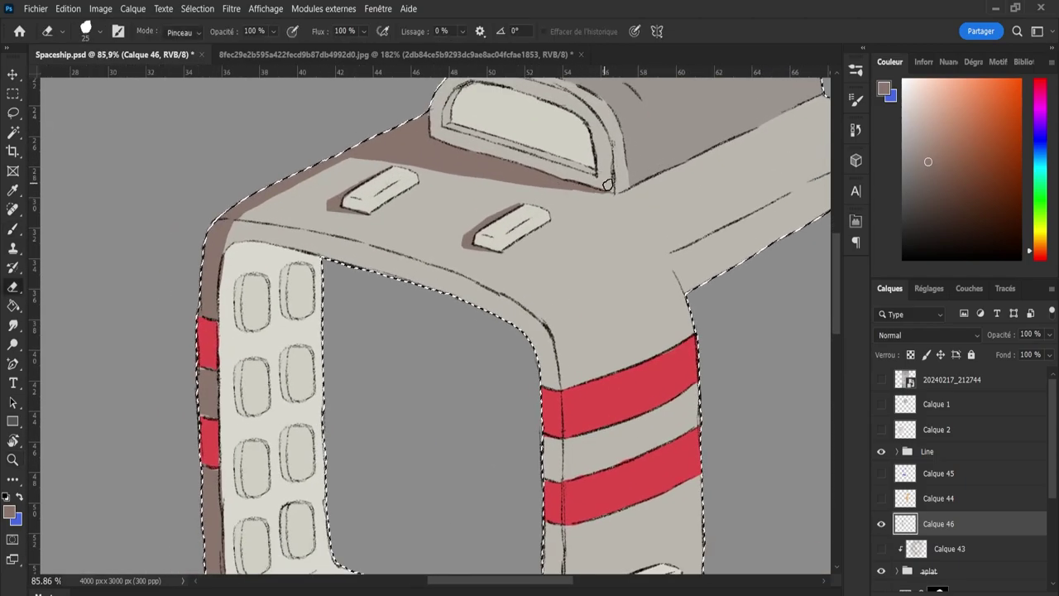
Set Calque 46 to the Produit blending mode at 58% opacity and toggle its visibility to compare the shading.
key(z)
drag(611, 186, 550, 169)
drag(549, 349, 488, 352)
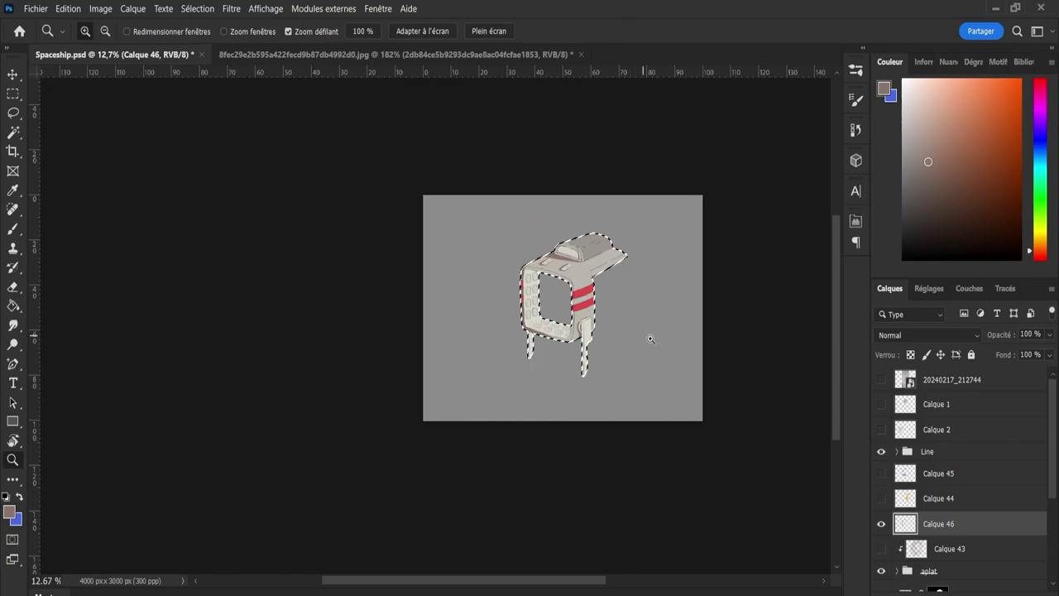
drag(619, 329, 674, 331)
drag(766, 312, 728, 317)
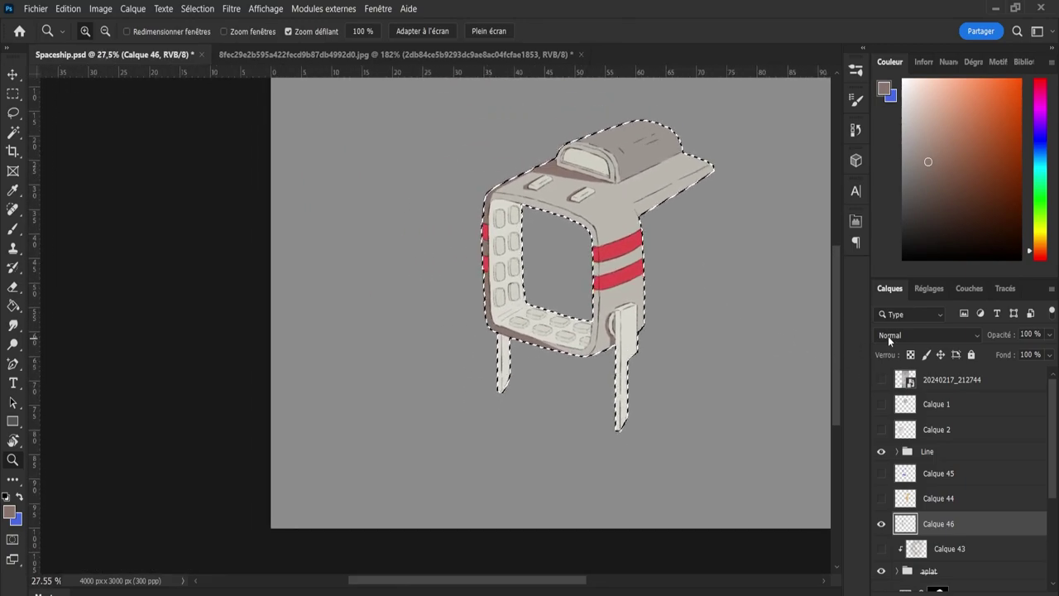
click(888, 336)
click(894, 242)
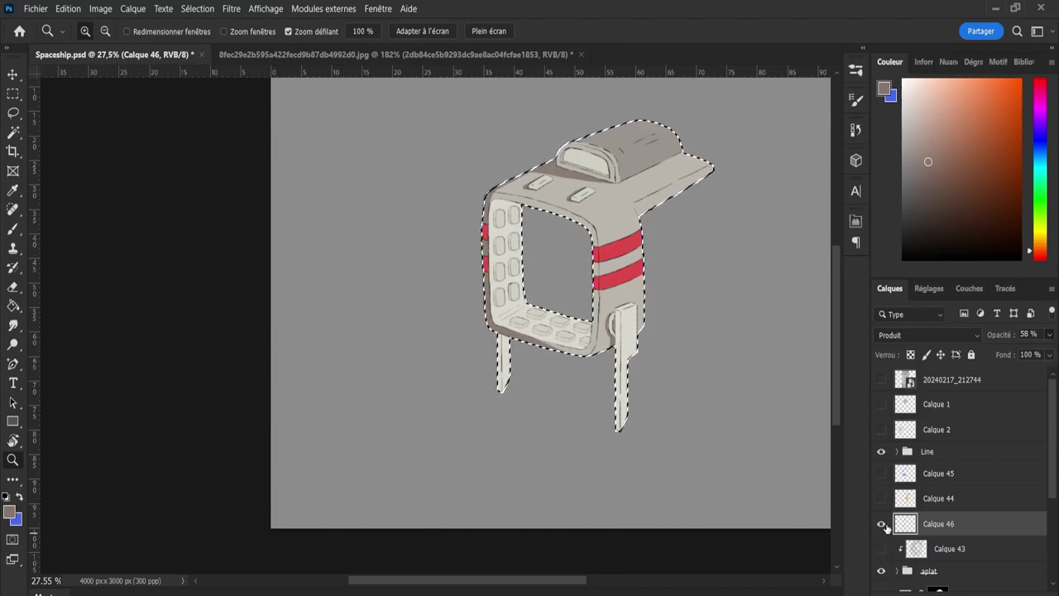
click(881, 473)
click(882, 525)
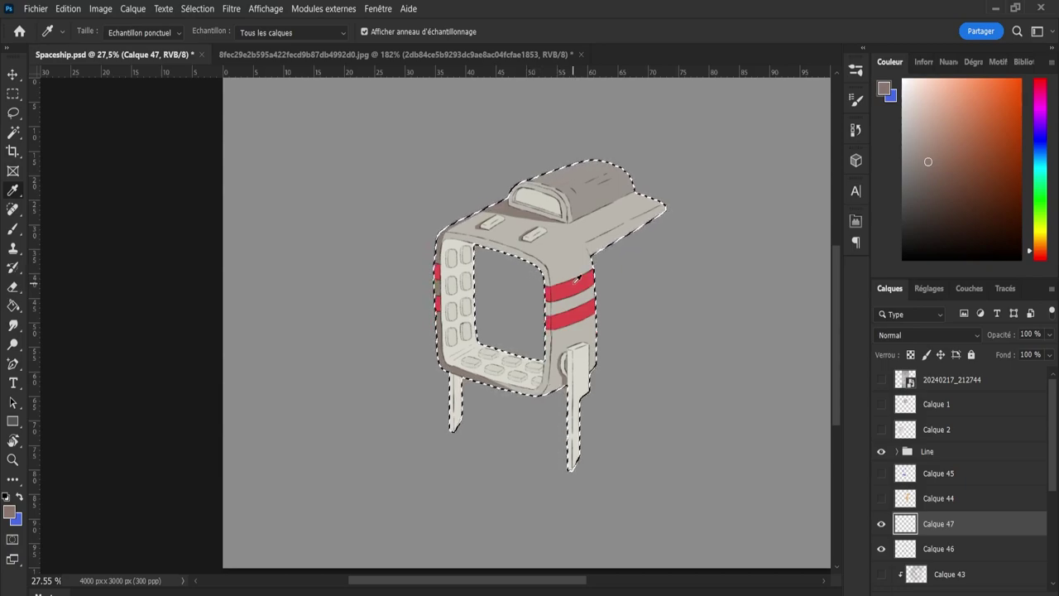
On a new layer above Calque 46, sample the red of the hull bands and shift it to a dark crimson.
click(578, 282)
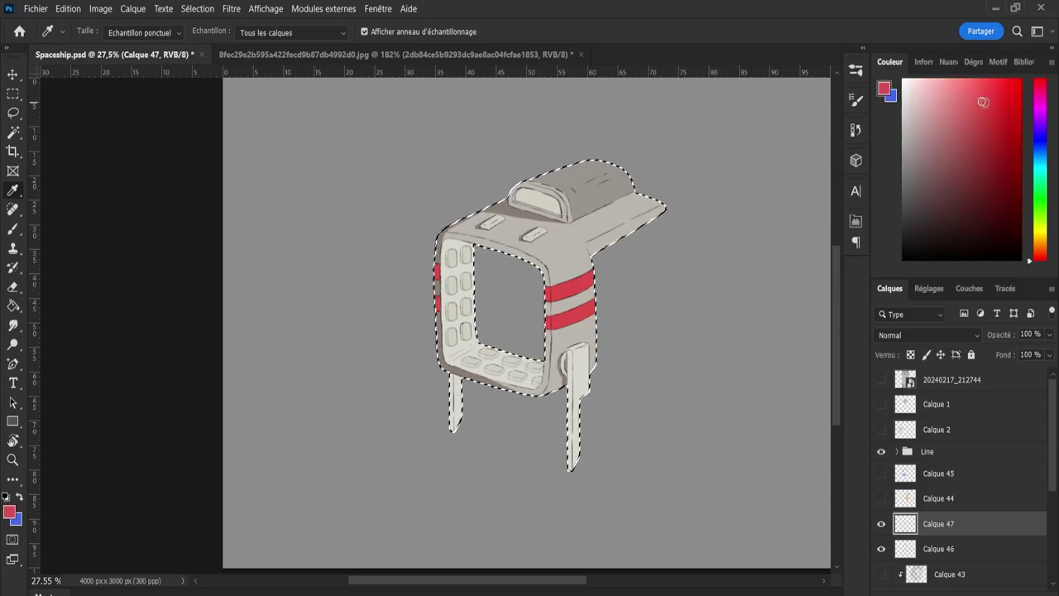
click(985, 117)
drag(983, 137, 995, 143)
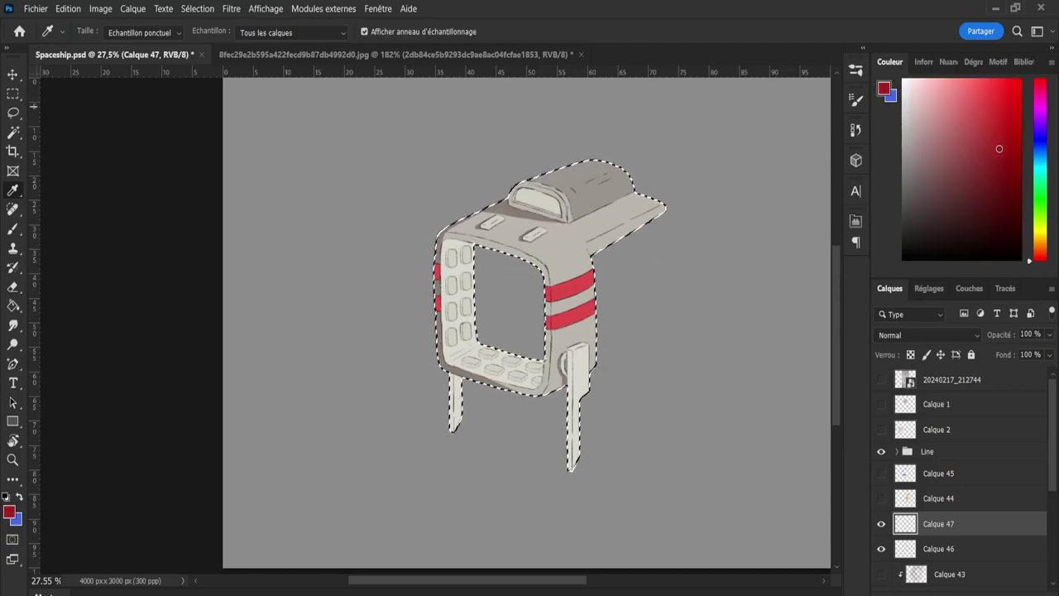
click(1041, 86)
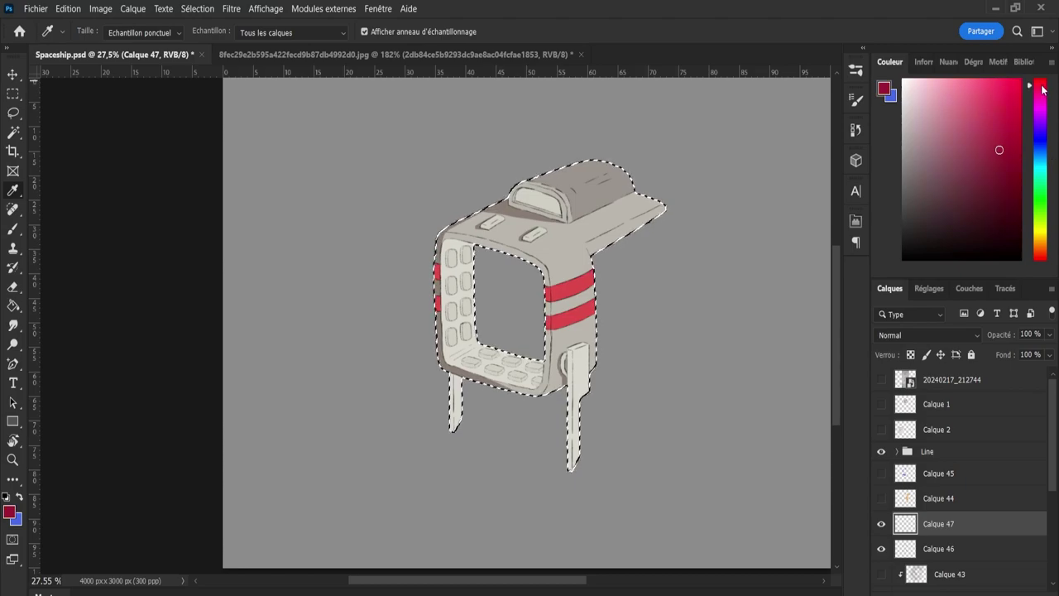
Fill both red band segments on the hull's shaded left side with the dark crimson using the Paint Bucket.
key(z)
drag(439, 306, 485, 306)
key(g)
click(465, 311)
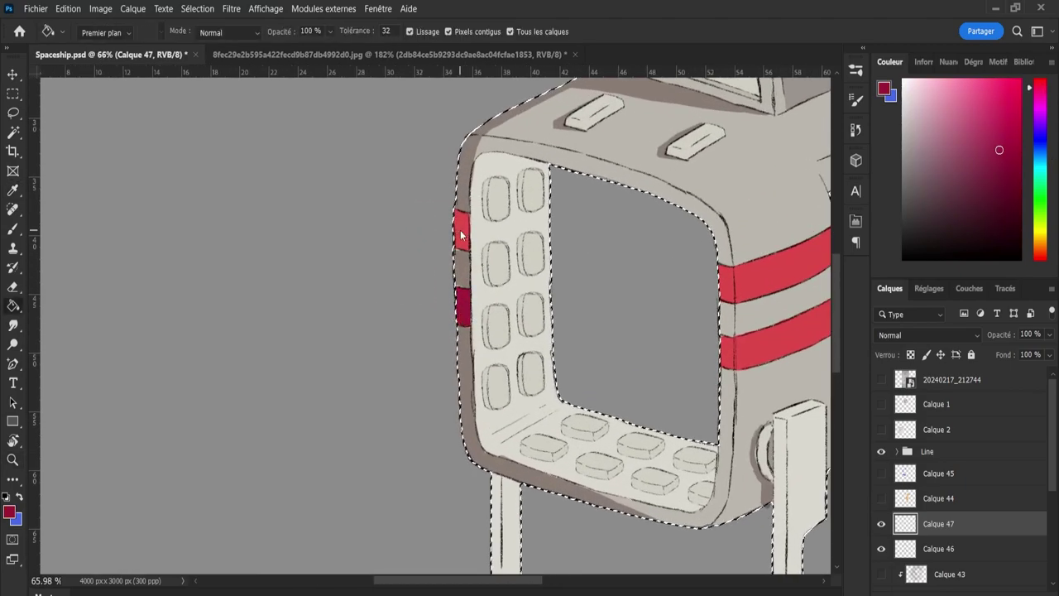
click(462, 235)
key(z)
drag(420, 328, 373, 302)
mouse_move(617, 373)
mouse_down()
mouse_move(605, 369)
mouse_move(635, 380)
mouse_up()
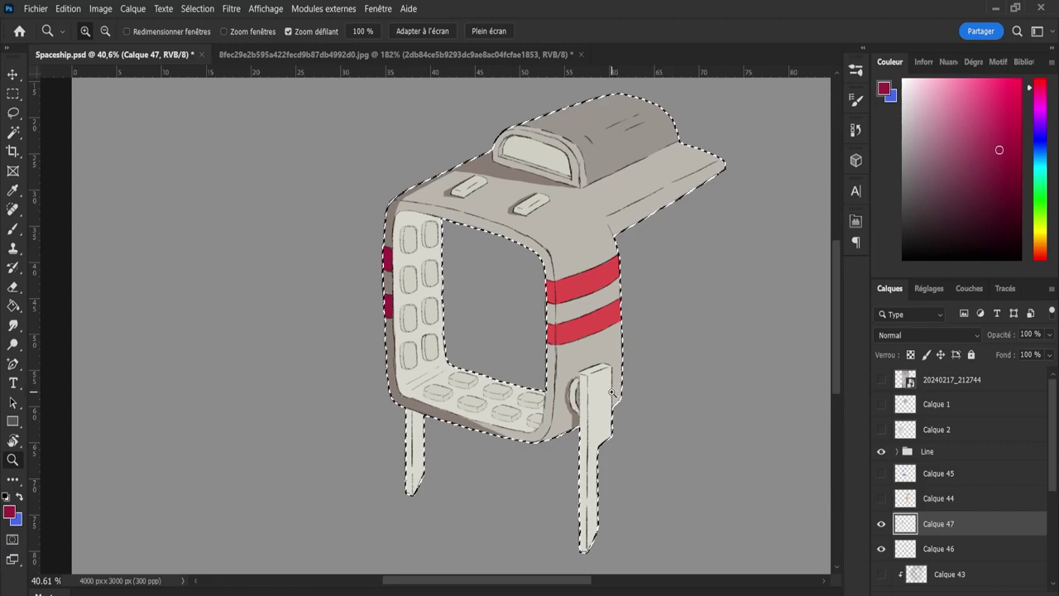
Save the file, then on a new layer above Calque 47, sample the legs' off-white and shift it to a darker warm taupe.
key(ctrl+s)
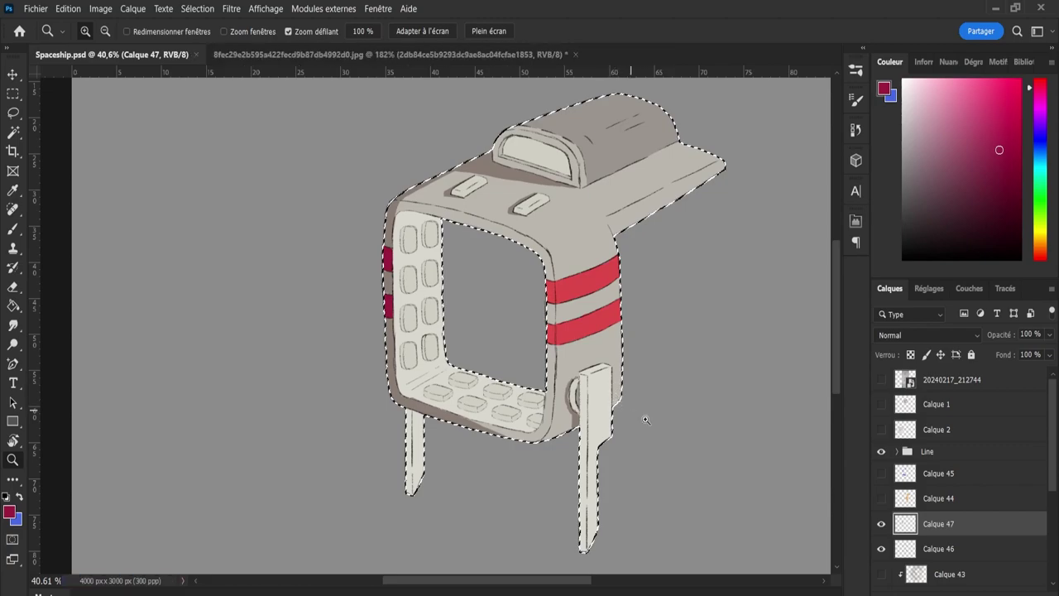
key(ctrl+shift+alt+n)
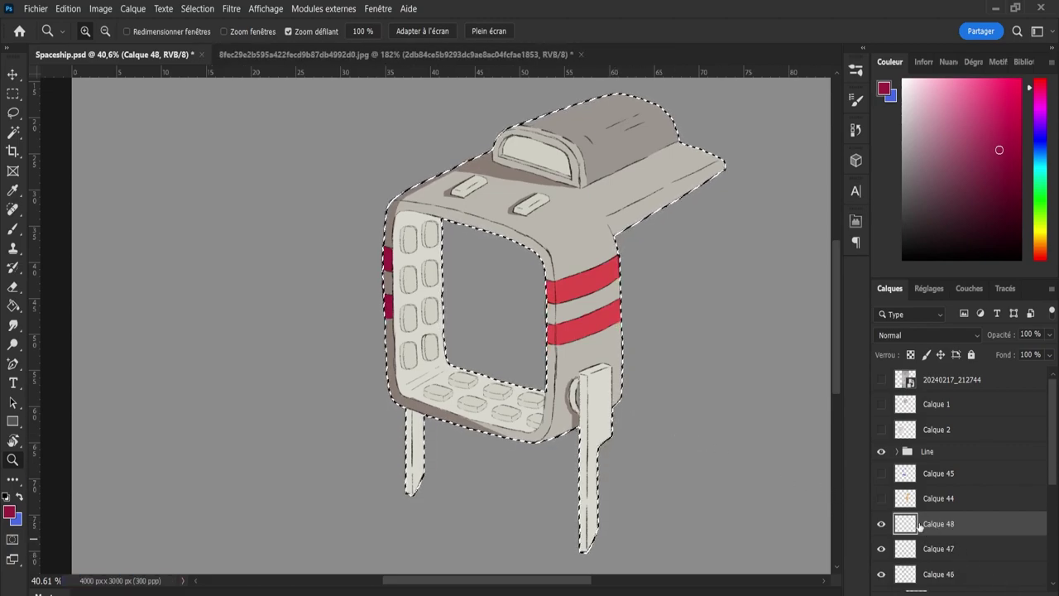
key(i)
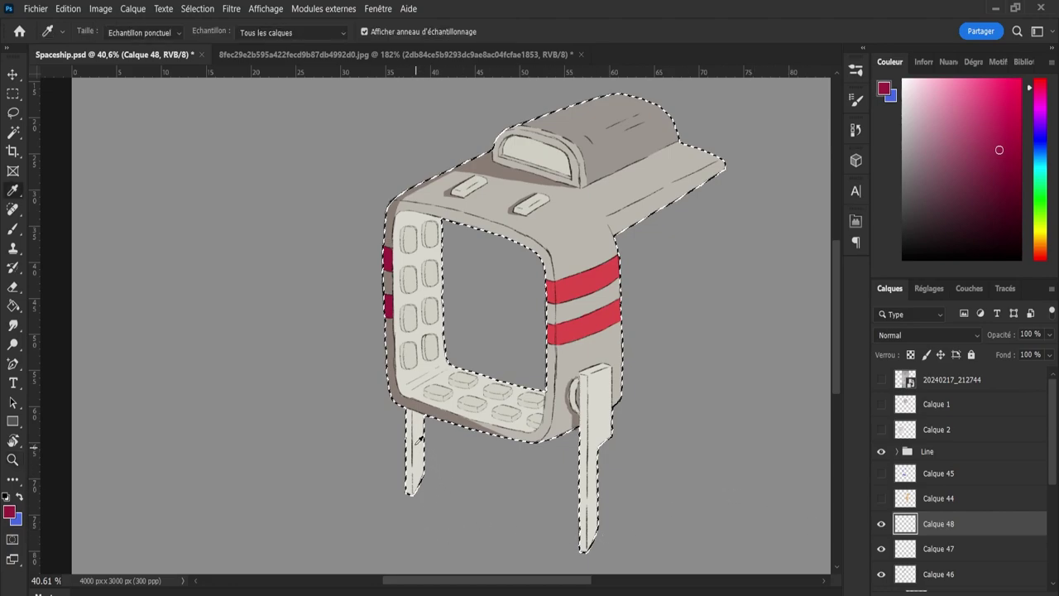
click(418, 441)
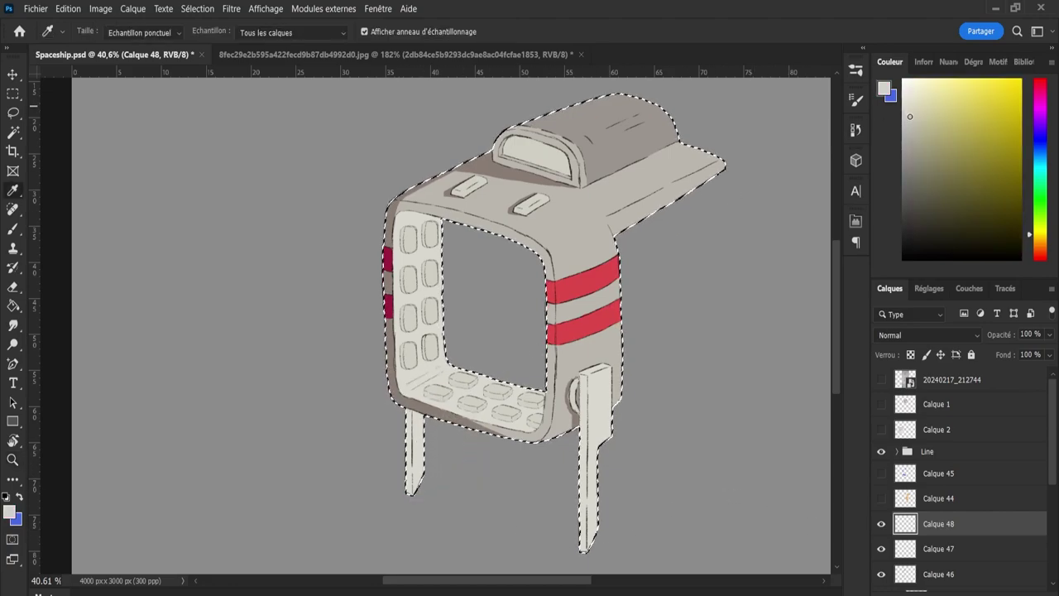
drag(911, 117, 919, 144)
drag(1041, 237, 1041, 245)
Paint taupe shadows along the narrow side faces of both legs and over the round joint behind the front leg.
key(b)
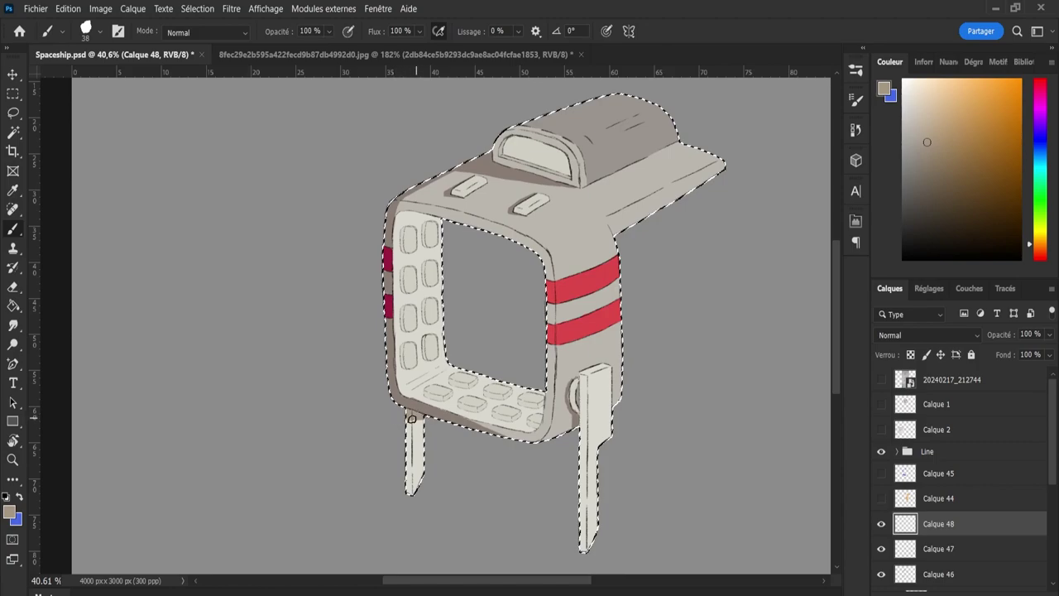
mouse_move(412, 419)
mouse_down()
mouse_move(430, 419)
mouse_move(412, 421)
mouse_up()
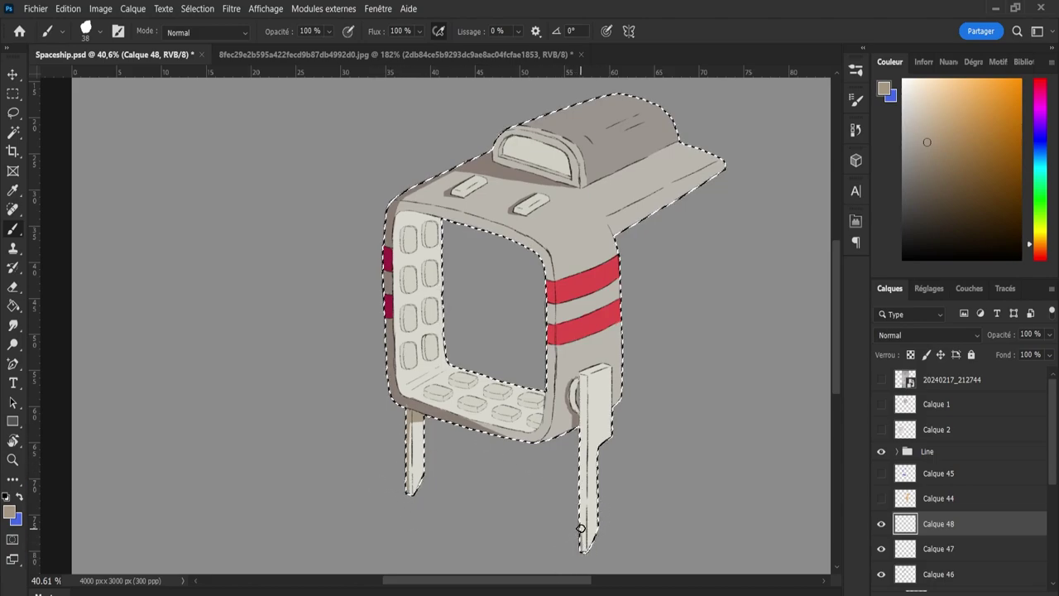
drag(582, 545, 593, 370)
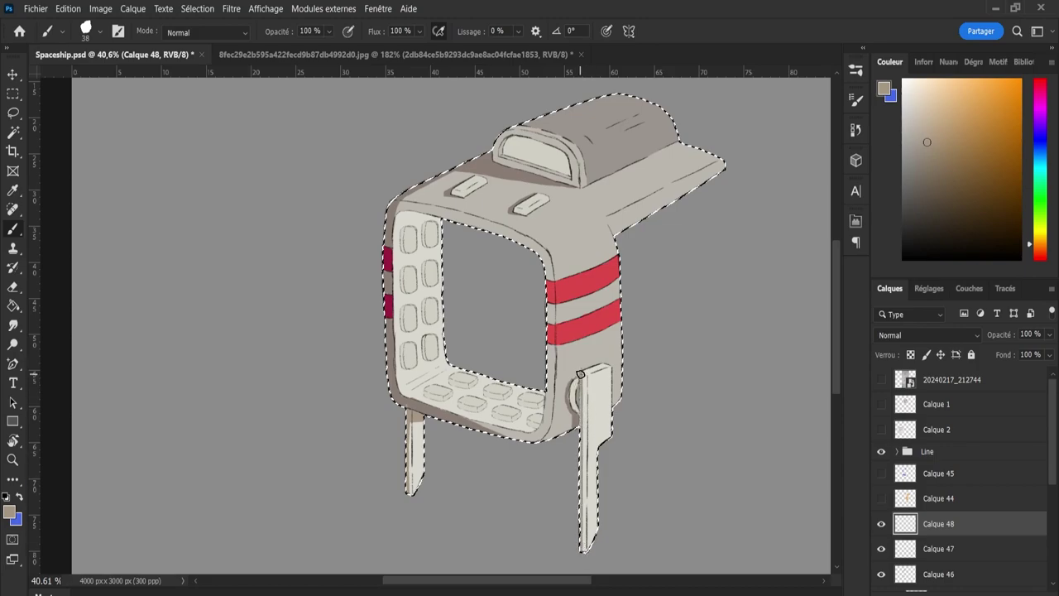
key(e)
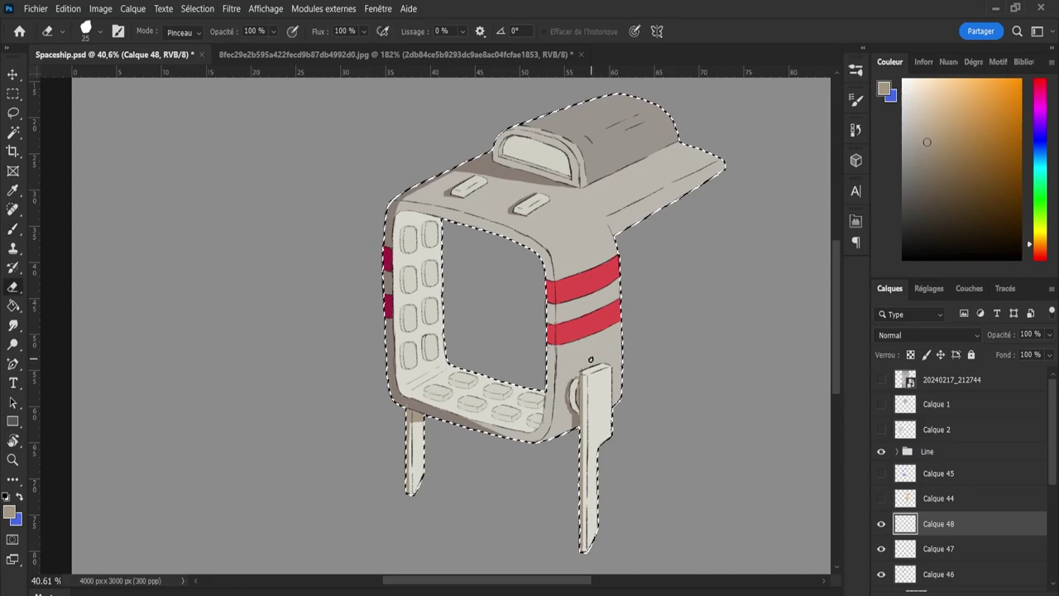
key(b)
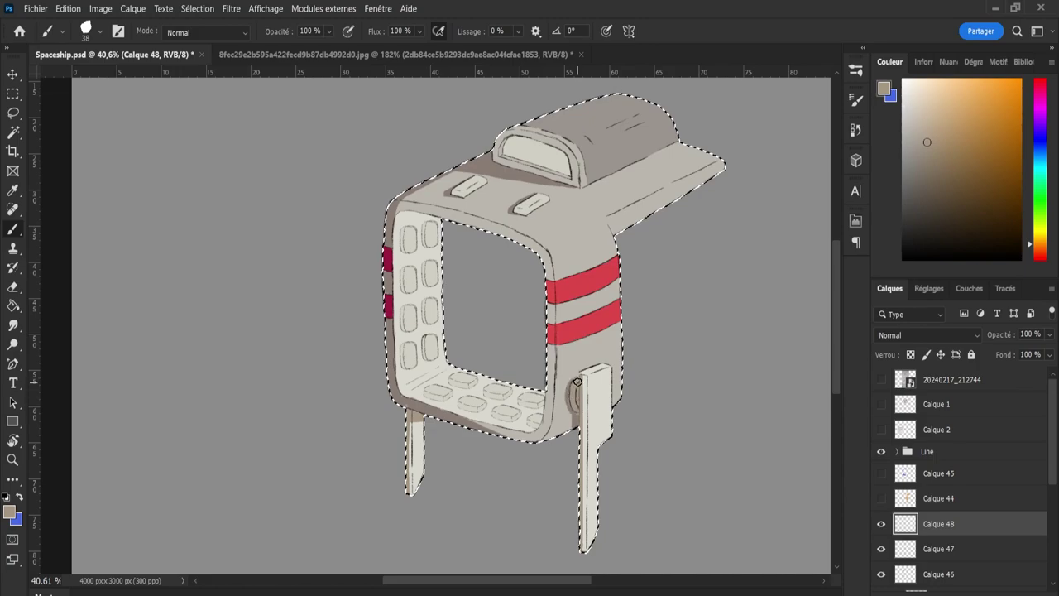
Set Calque 48 and Calque 47 to the Produit blending mode.
click(952, 334)
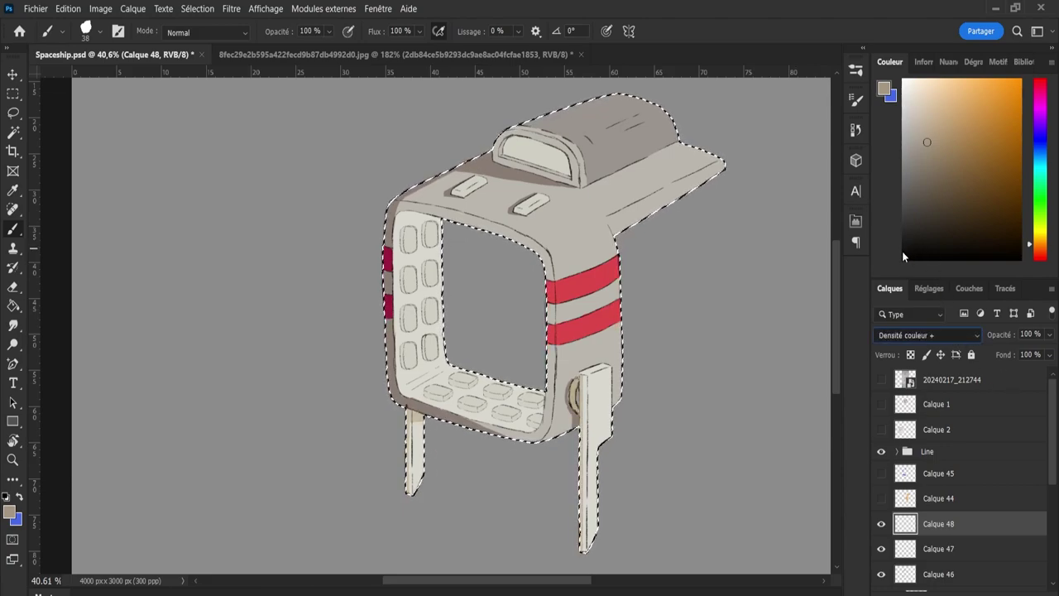
key(Up)
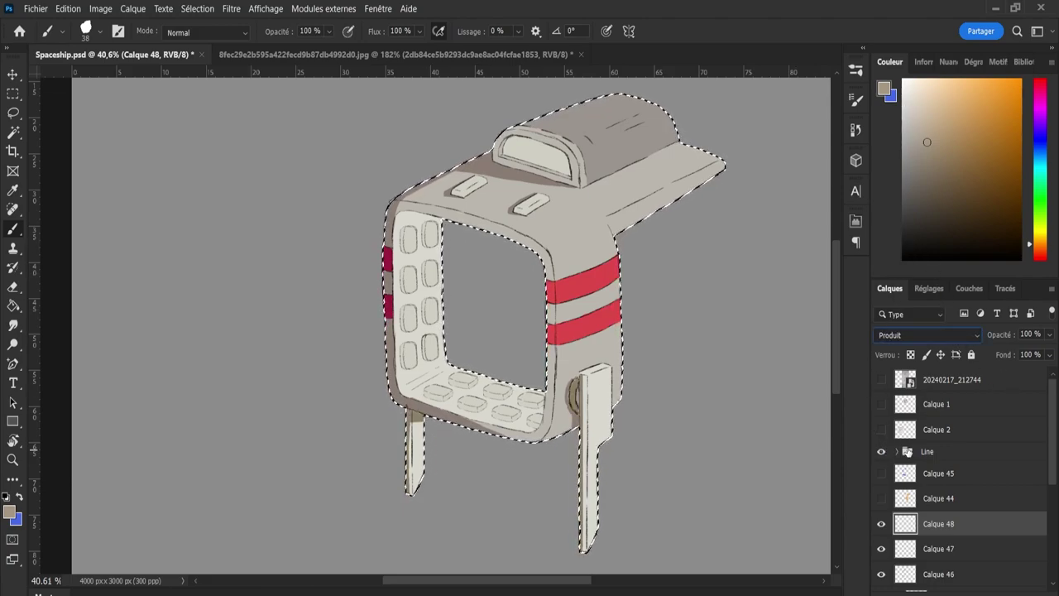
click(925, 546)
click(902, 334)
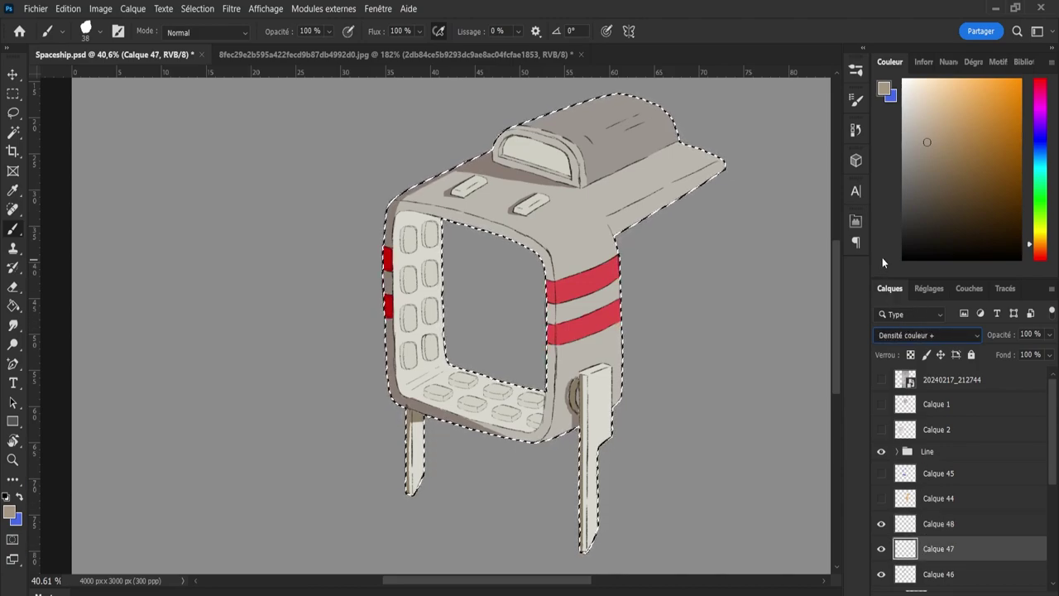
click(889, 242)
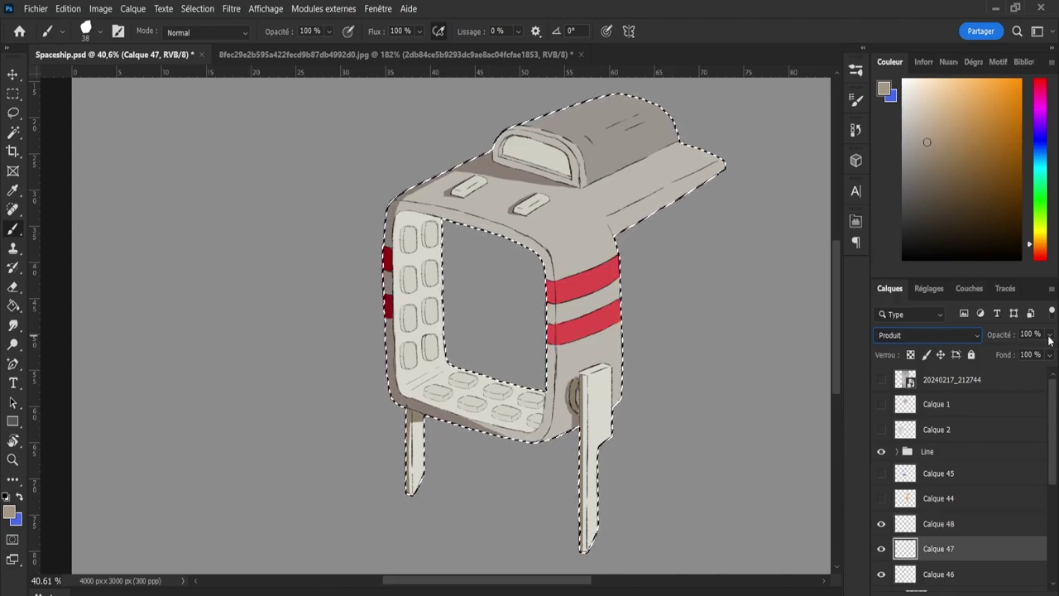
Set the opacity of Calque 46, Calque 47 and Calque 48 to 60% each.
click(916, 575)
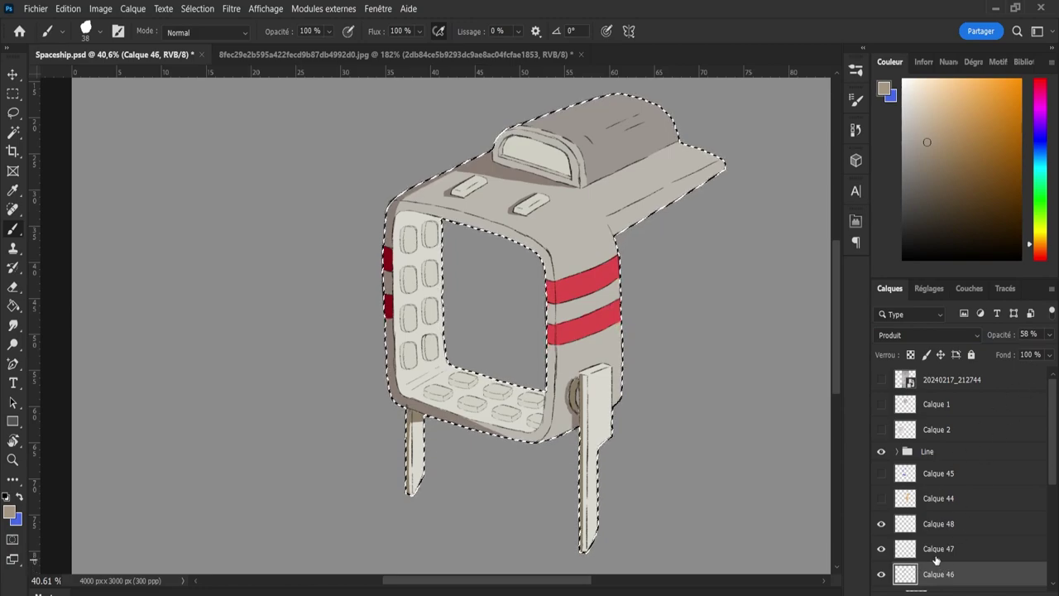
key(Up)
key(Up)
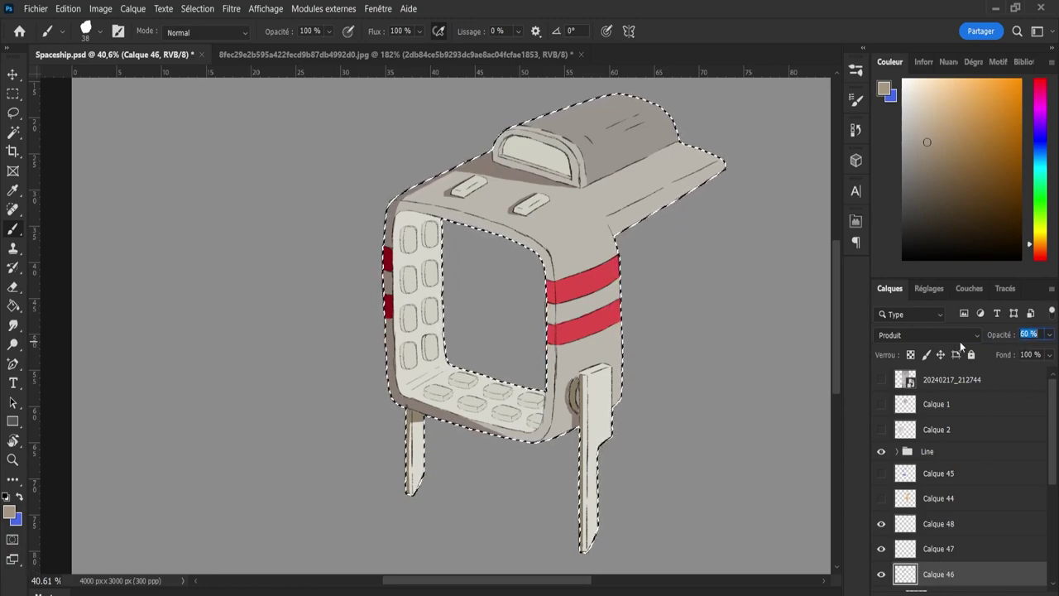
click(938, 551)
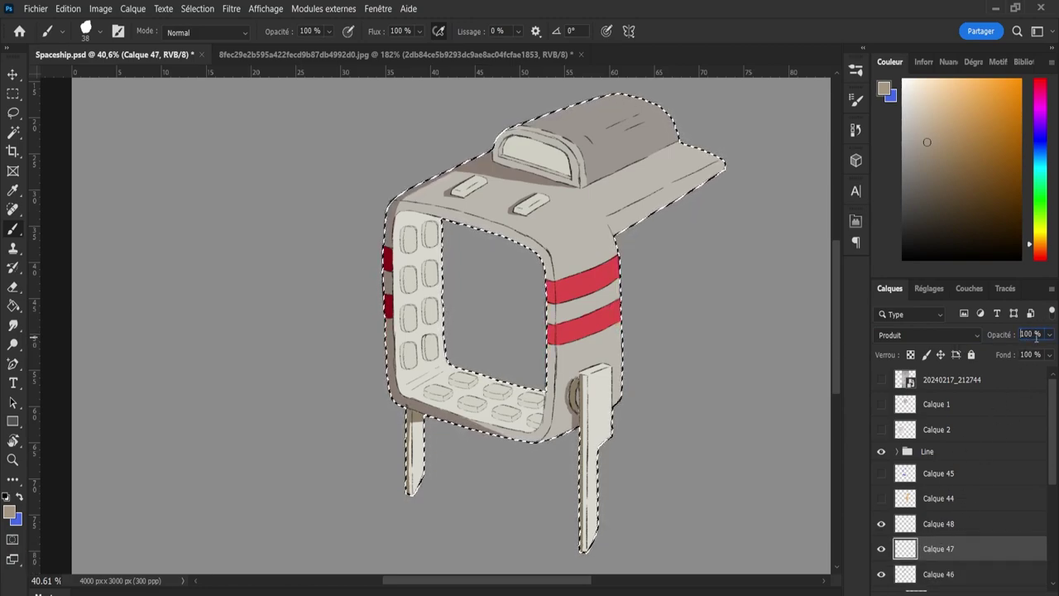
text(60)
key(Return)
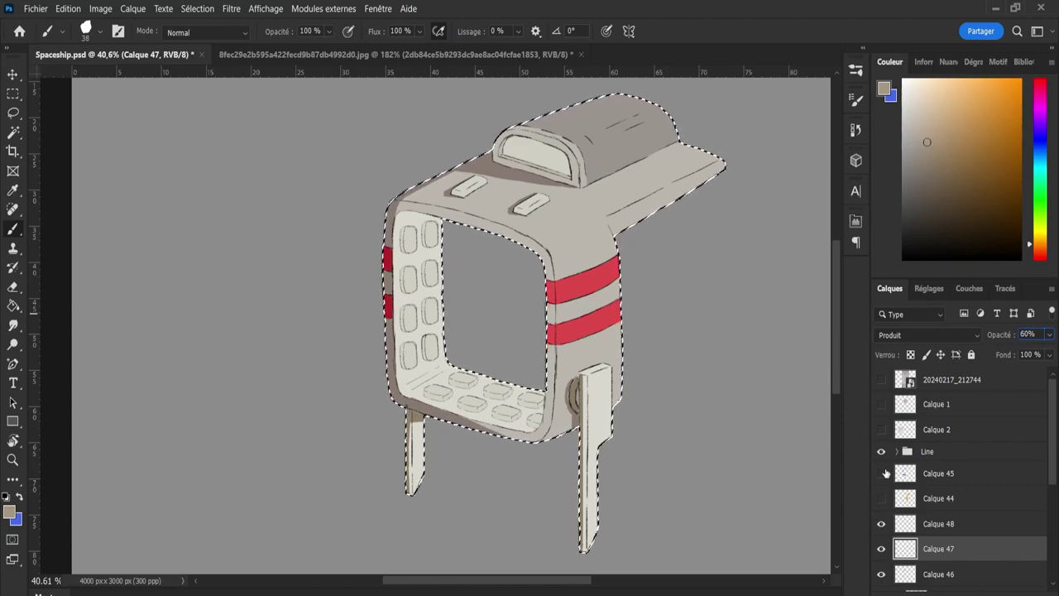
click(938, 520)
drag(1034, 334, 962, 330)
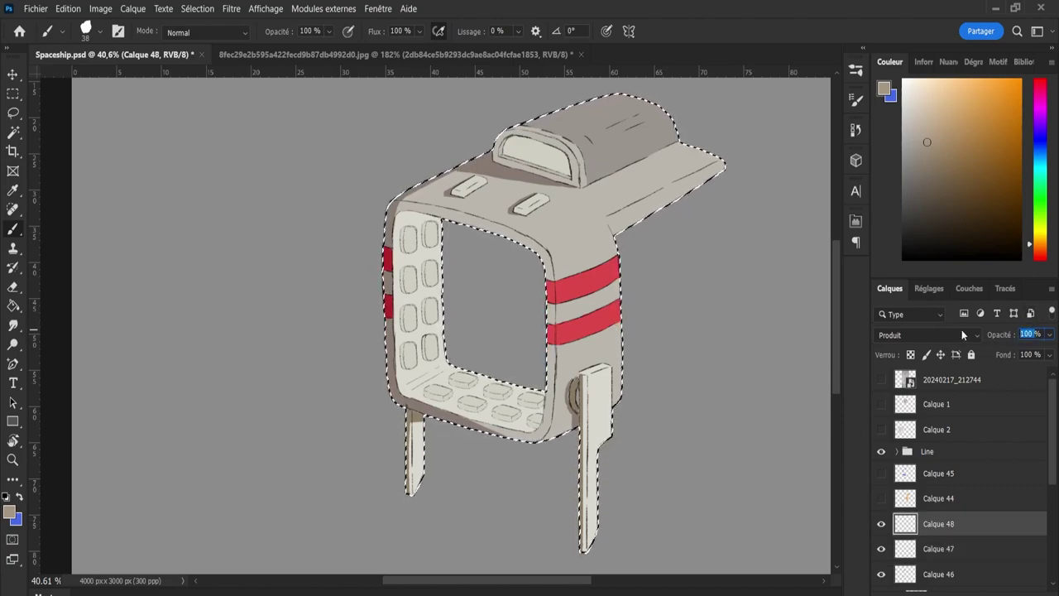
text(60)
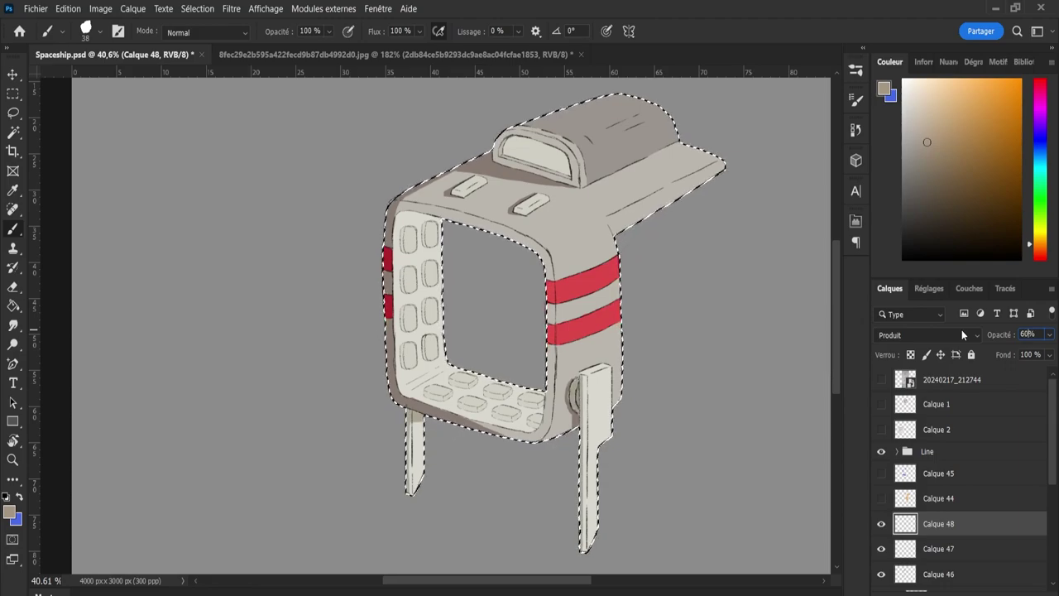
key(Return)
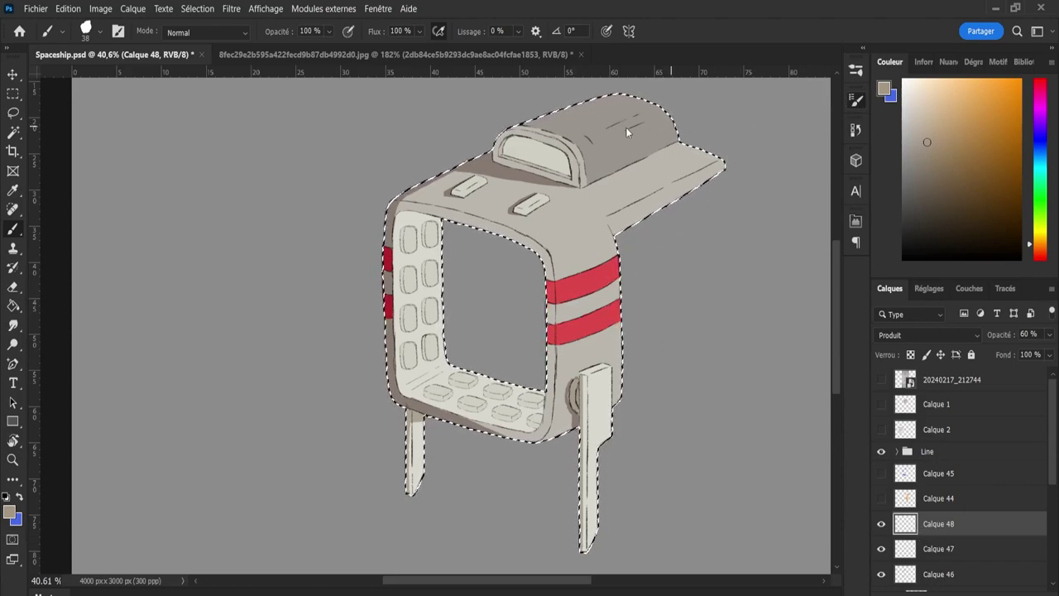
Turn off Dynamique de forme and Texture in the brush settings.
click(856, 99)
click(555, 129)
click(556, 154)
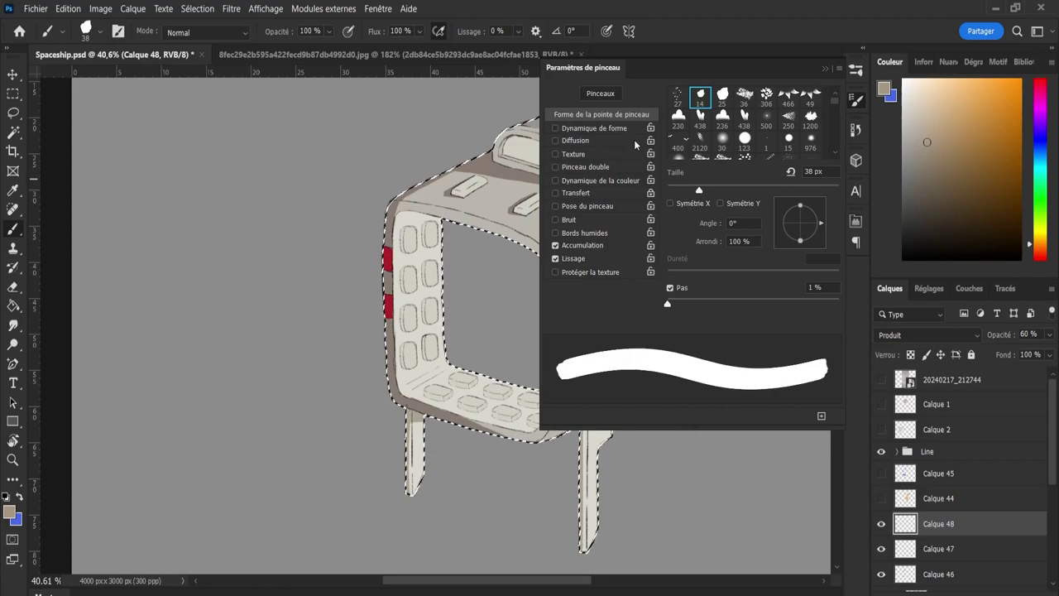
click(857, 103)
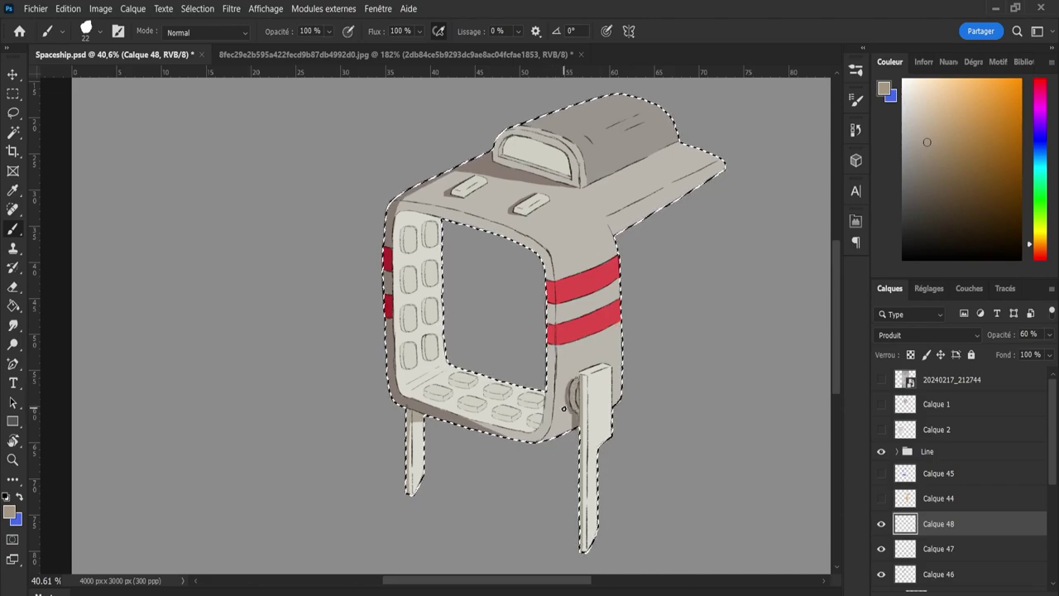
click(418, 381)
key(ctrl+z)
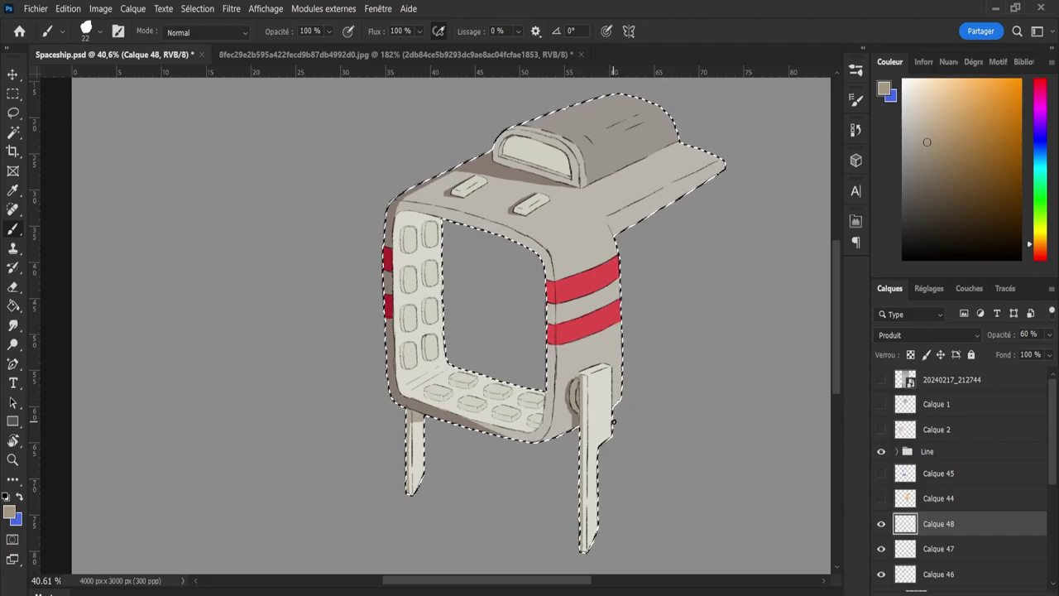
key(x)
key(i)
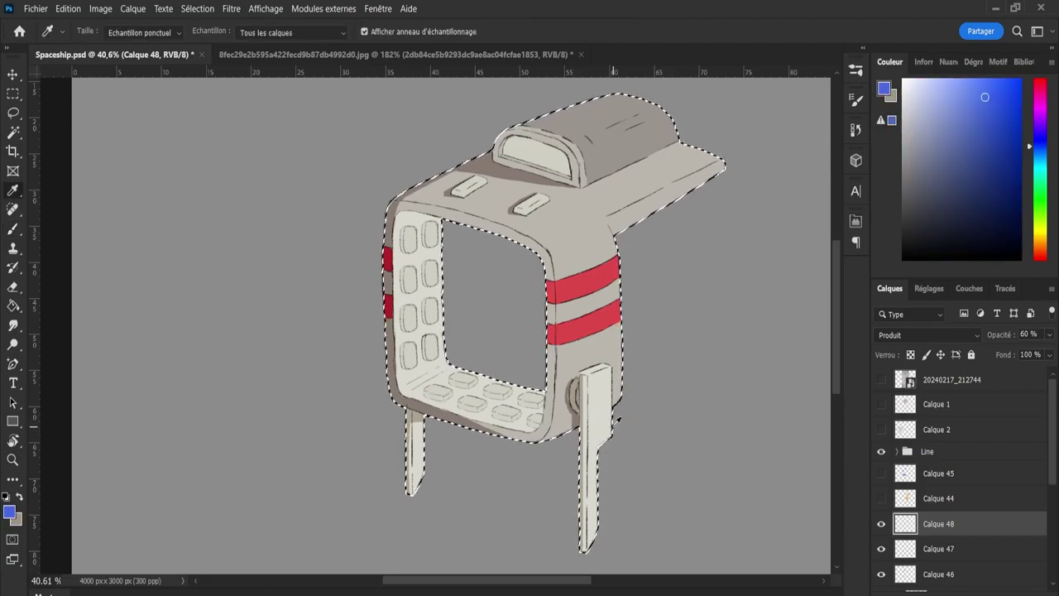
click(609, 391)
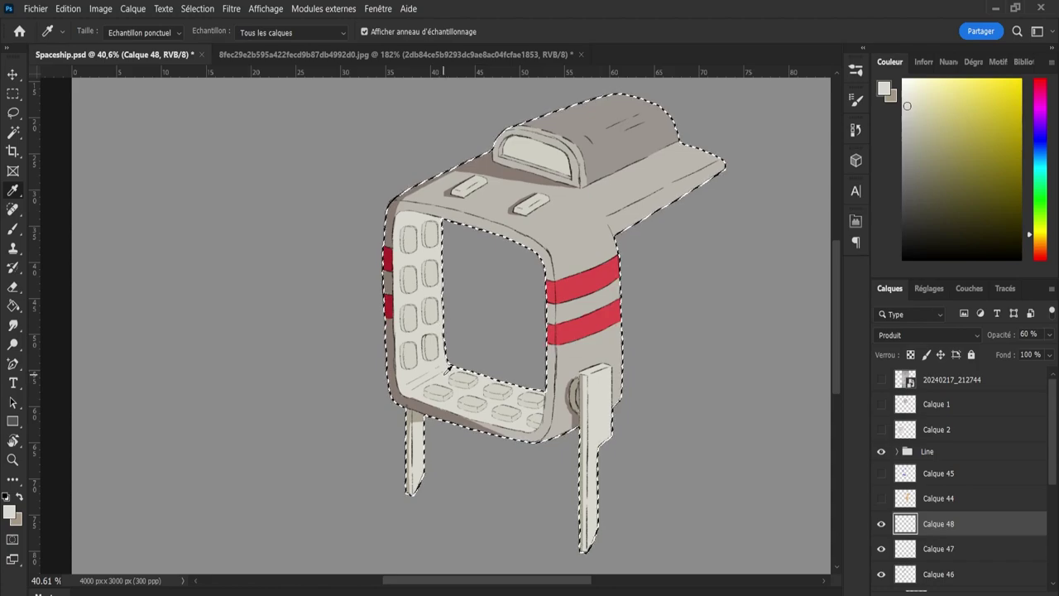
click(446, 374)
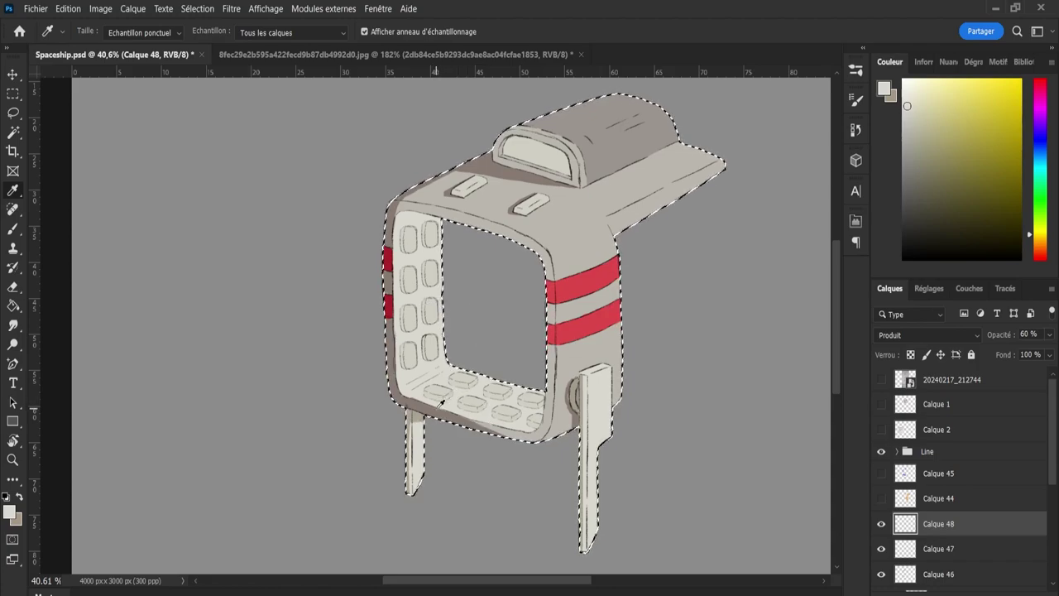
click(434, 404)
key(b)
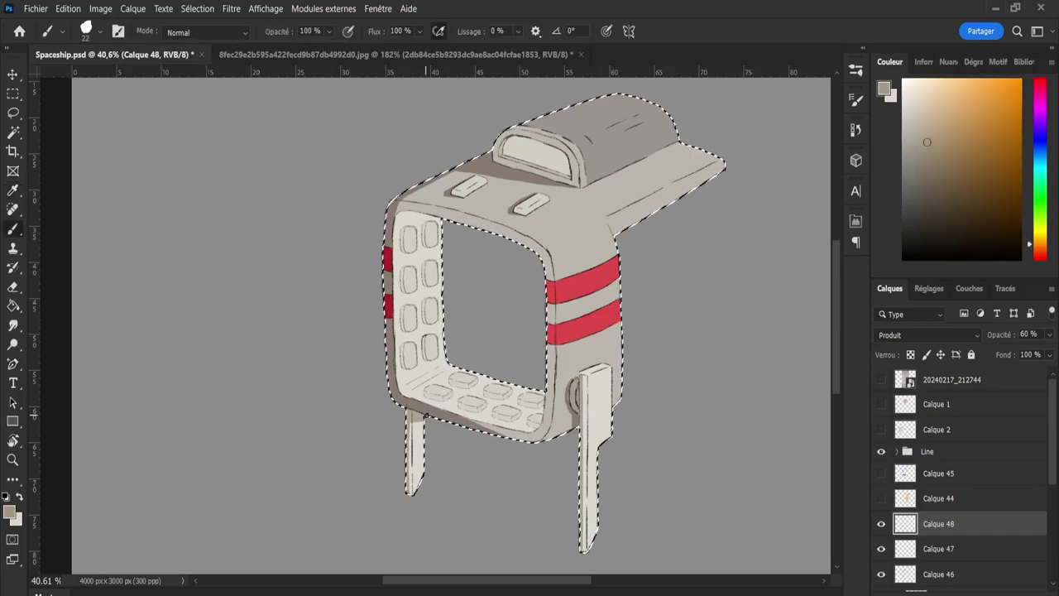
Paint a taupe shadow on Calque 48 along the outer edge and right-hand corner of the hull opening's inner floor.
key(z)
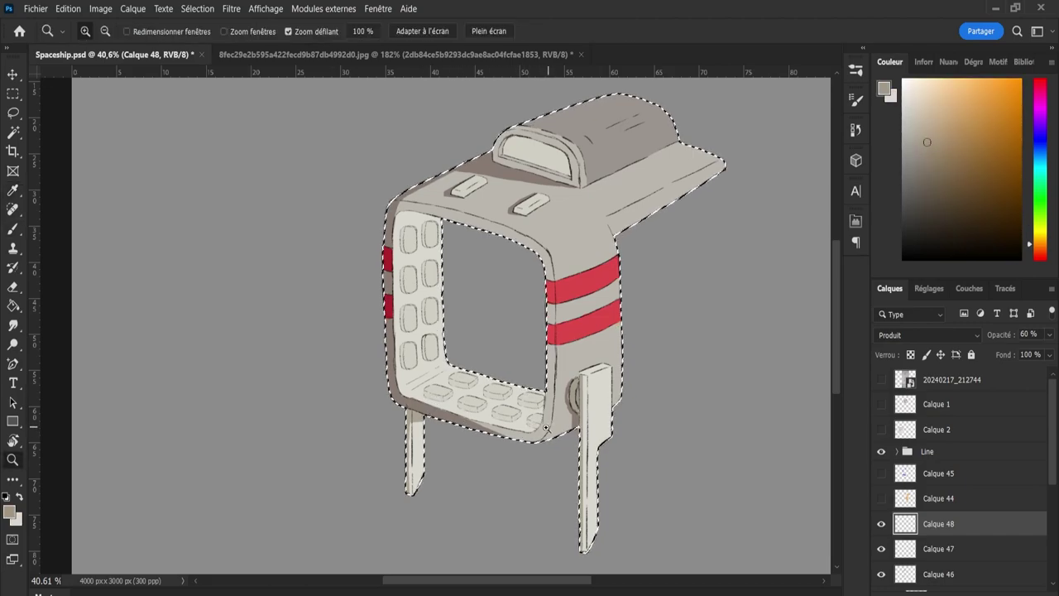
mouse_move(539, 426)
mouse_down()
mouse_move(496, 427)
mouse_move(520, 427)
mouse_move(398, 395)
mouse_move(445, 409)
mouse_move(407, 403)
mouse_move(437, 413)
mouse_move(314, 371)
mouse_move(308, 356)
mouse_move(341, 379)
mouse_move(334, 368)
mouse_move(510, 414)
mouse_move(526, 428)
mouse_move(546, 410)
mouse_move(543, 373)
mouse_up()
key(b)
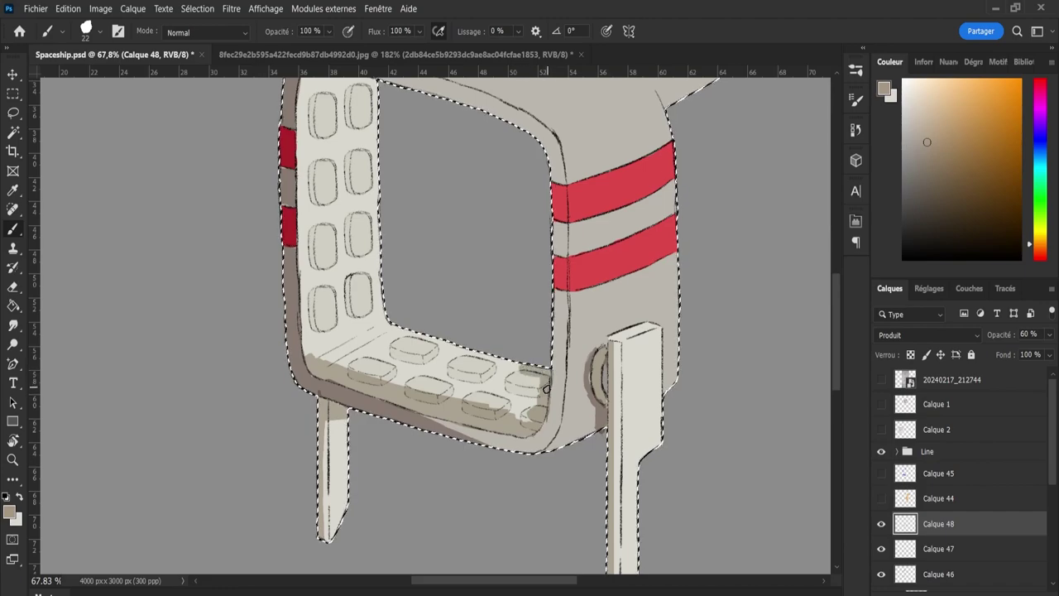
key(e)
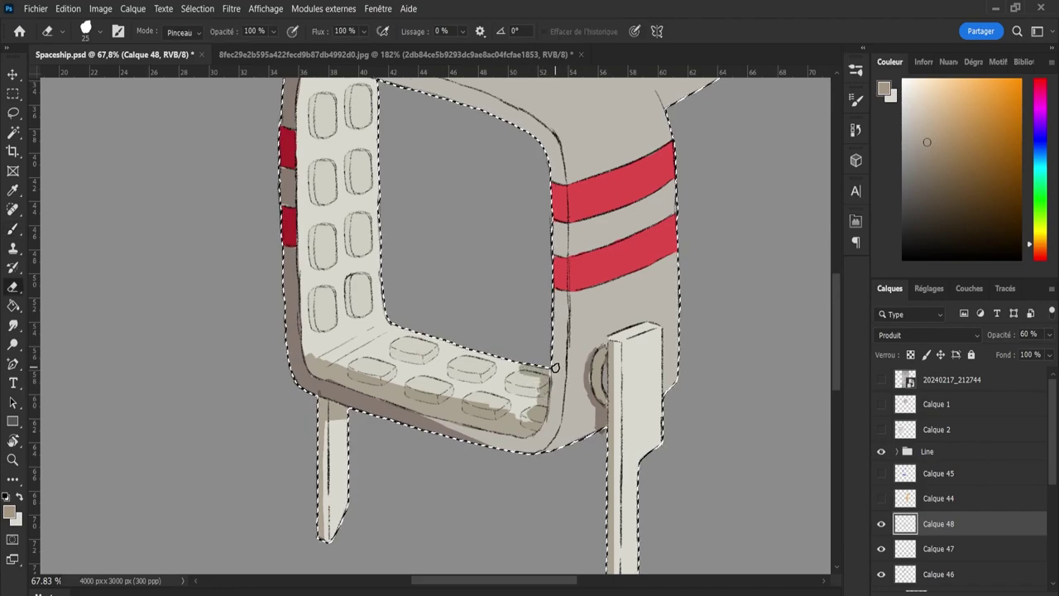
key(b)
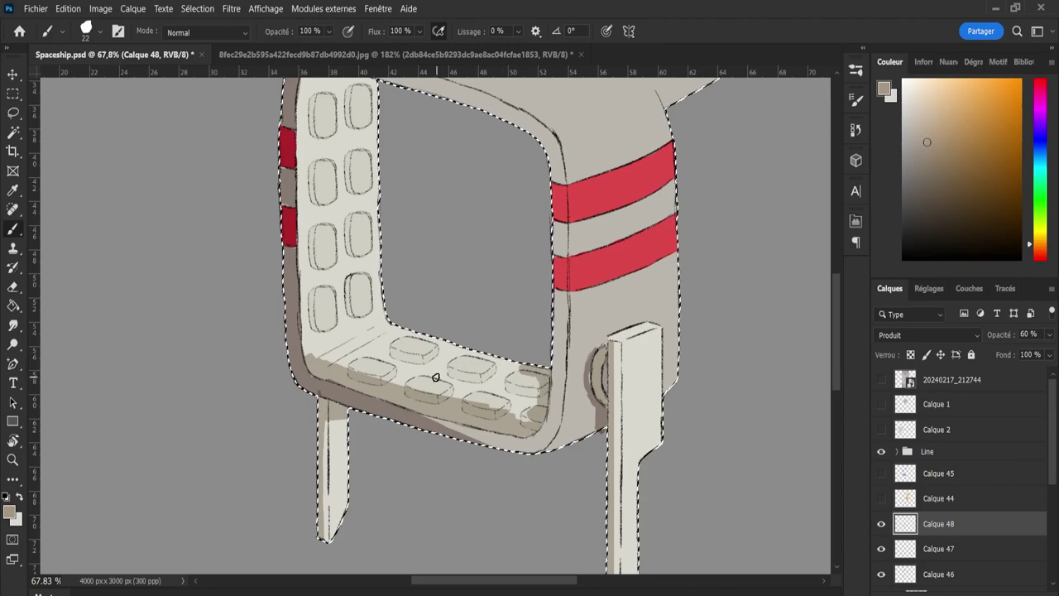
Extend the taupe shadow over the rest of the padded inner floor with a resized brush.
alt+right_click(457, 395)
drag(509, 416, 479, 390)
mouse_move(521, 411)
mouse_down()
mouse_move(476, 366)
mouse_move(497, 370)
mouse_move(470, 392)
mouse_move(418, 342)
mouse_move(400, 360)
mouse_move(366, 364)
mouse_move(379, 367)
mouse_move(351, 366)
mouse_move(371, 364)
mouse_move(392, 345)
mouse_move(352, 364)
mouse_move(392, 331)
mouse_move(328, 357)
mouse_move(341, 362)
mouse_move(302, 348)
mouse_move(324, 364)
mouse_move(305, 341)
mouse_move(311, 357)
mouse_move(305, 330)
mouse_move(321, 350)
mouse_move(308, 327)
mouse_move(338, 348)
mouse_up()
Refine the floor shadow's edge where it curves up the inner left wall, using a 15 px brush.
key(bracketleft)
key(bracketleft)
key(bracketleft)
key(bracketleft)
key(bracketleft)
key(bracketleft)
key(bracketleft)
key(bracketleft)
key(bracketleft)
key(bracketleft)
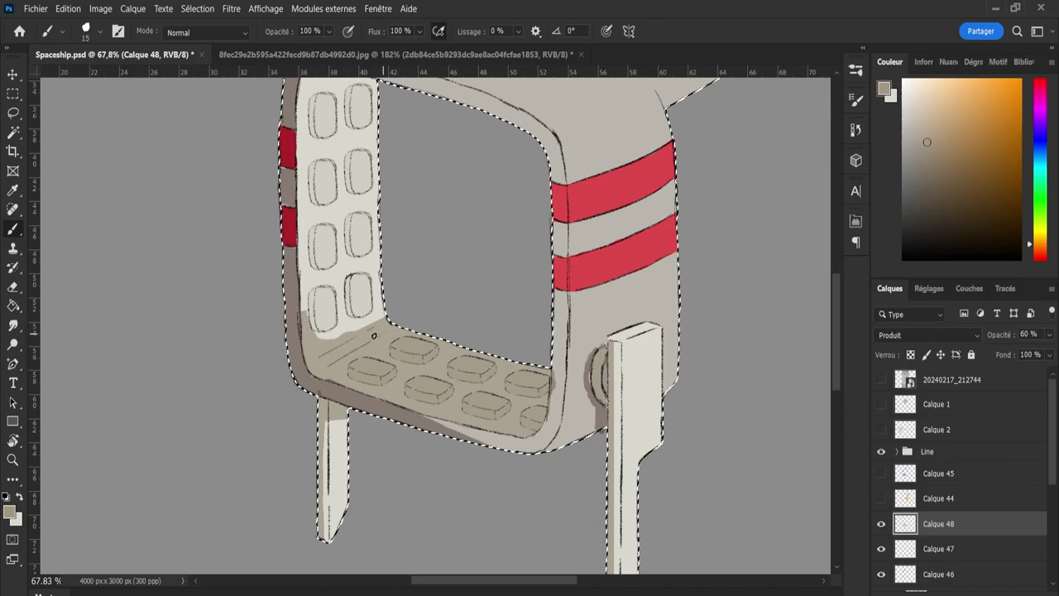
key(e)
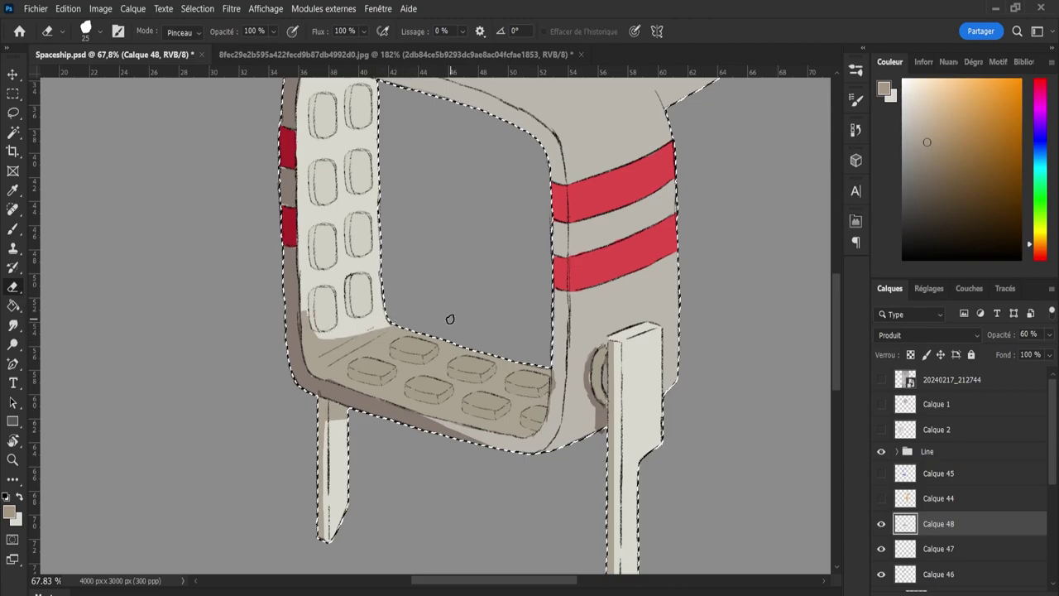
key(b)
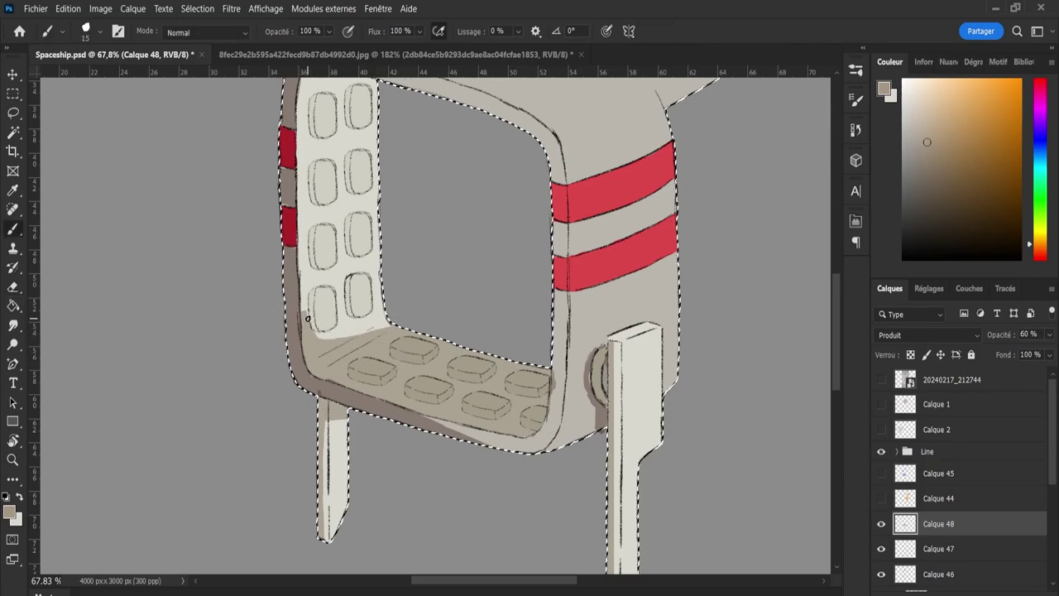
mouse_move(307, 319)
mouse_down()
mouse_move(307, 297)
mouse_move(306, 317)
mouse_up()
Paint thin shadows along the left edges of the inner wall's pads with an 8 px brush.
key(bracketleft)
key(bracketleft)
key(bracketleft)
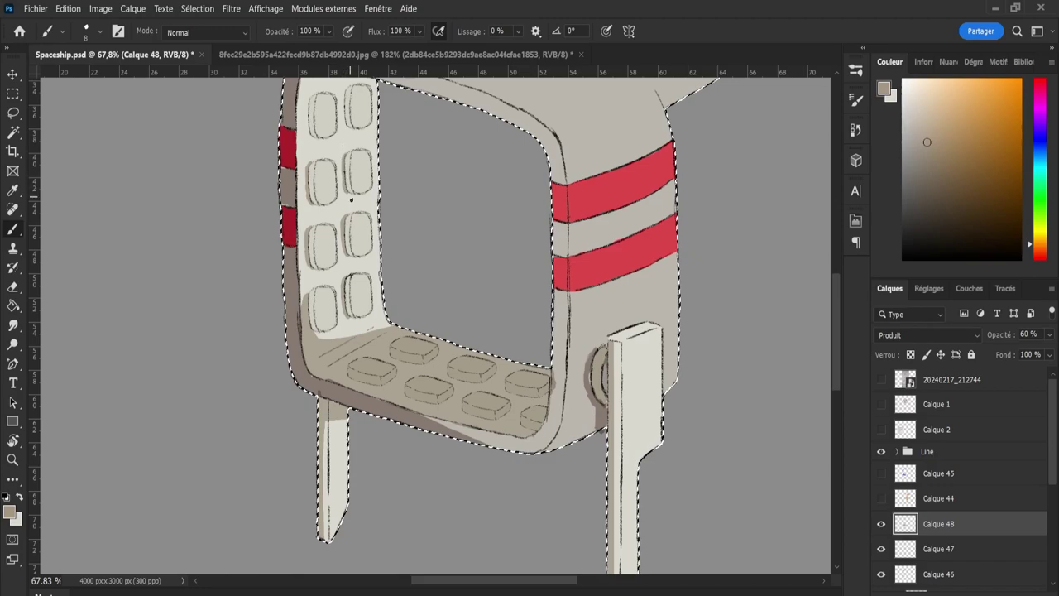
Paint a taupe shadow across the top of the padded inner wall on Calque 48 with an 8 px brush.
key(e)
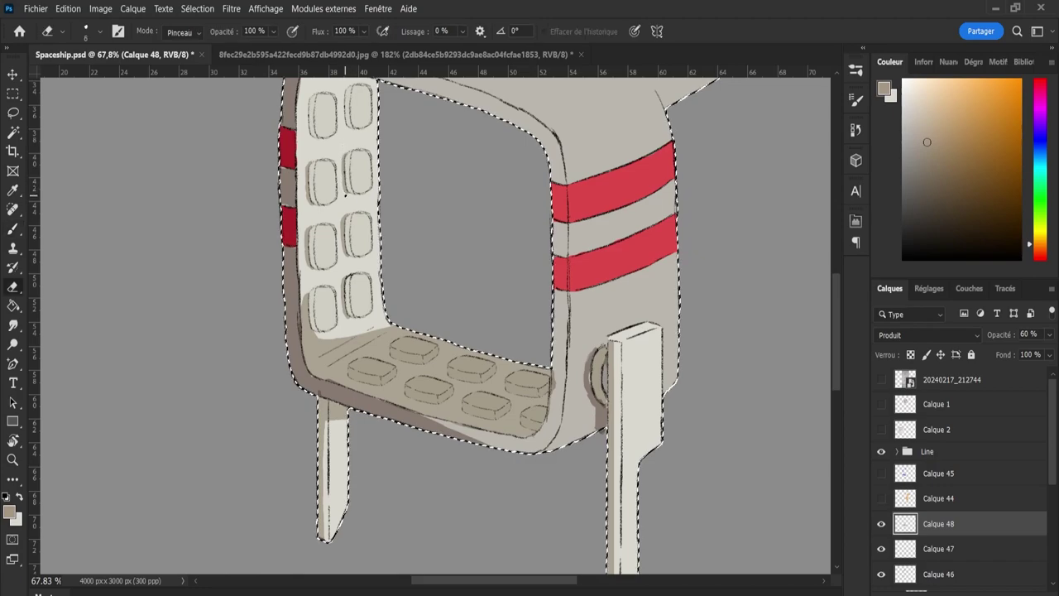
key(ctrl+d)
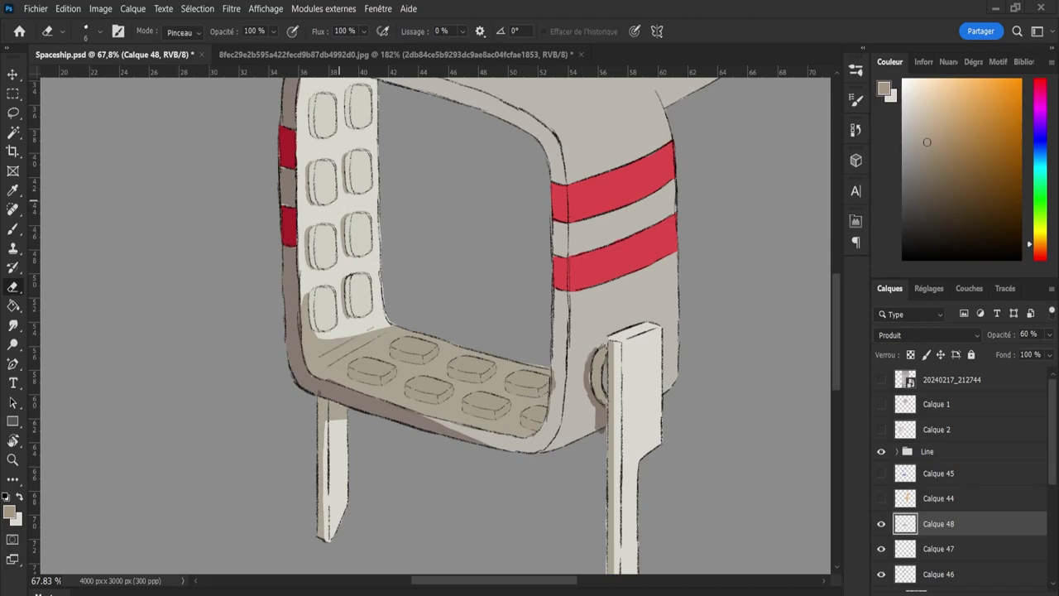
key(ctrl+shift+d)
key(b)
key(z)
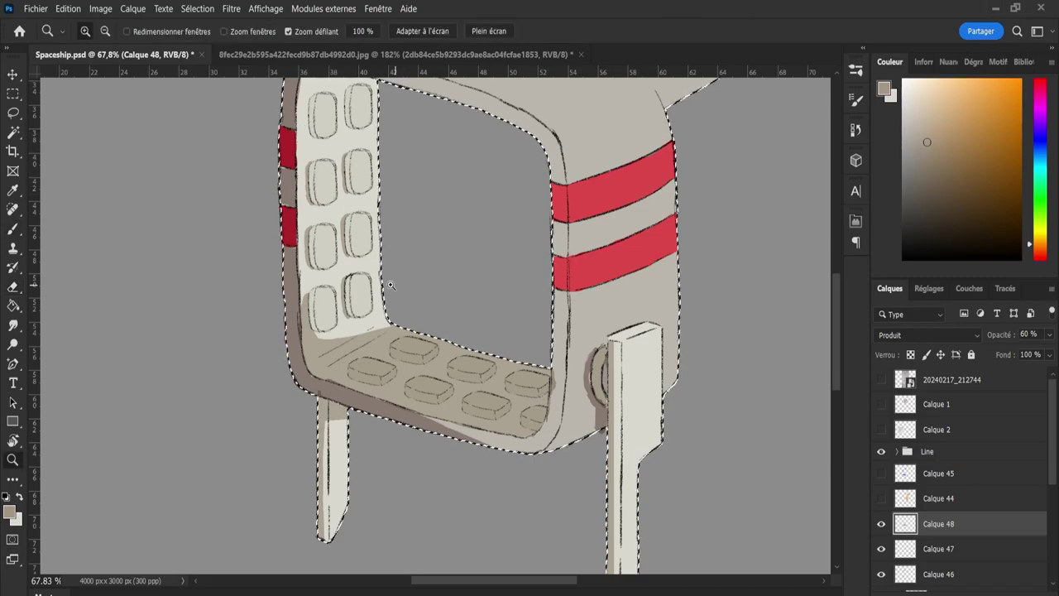
drag(392, 286, 368, 271)
drag(343, 147, 359, 156)
key(b)
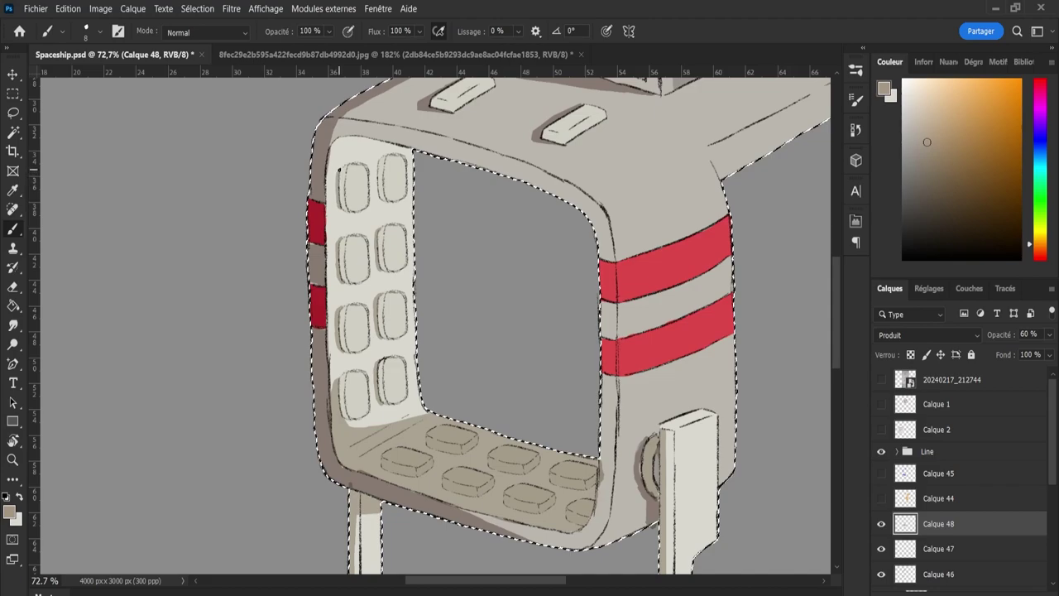
key(ctrl+d)
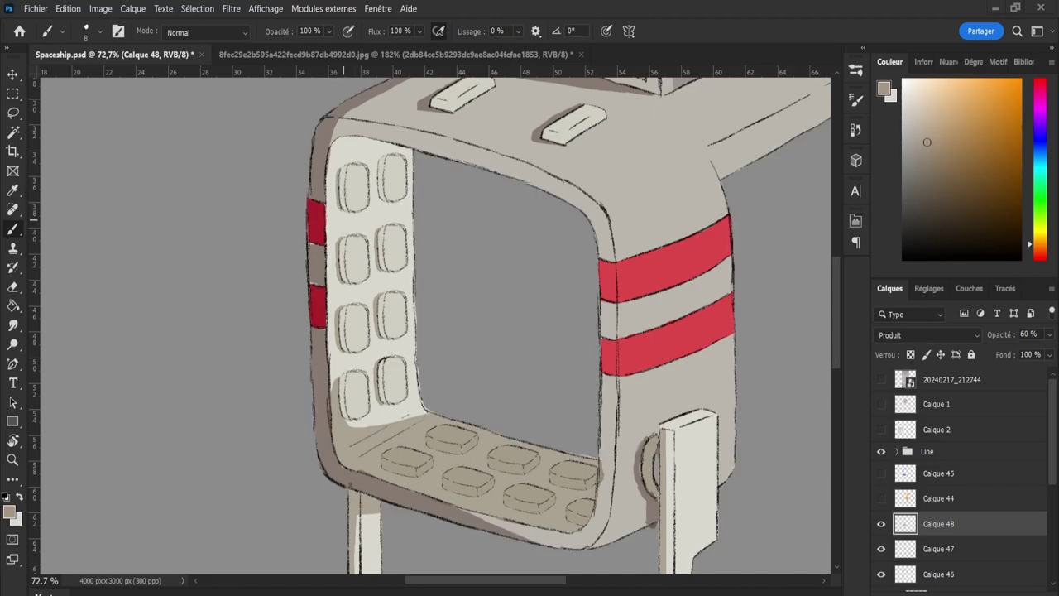
key(ctrl+z)
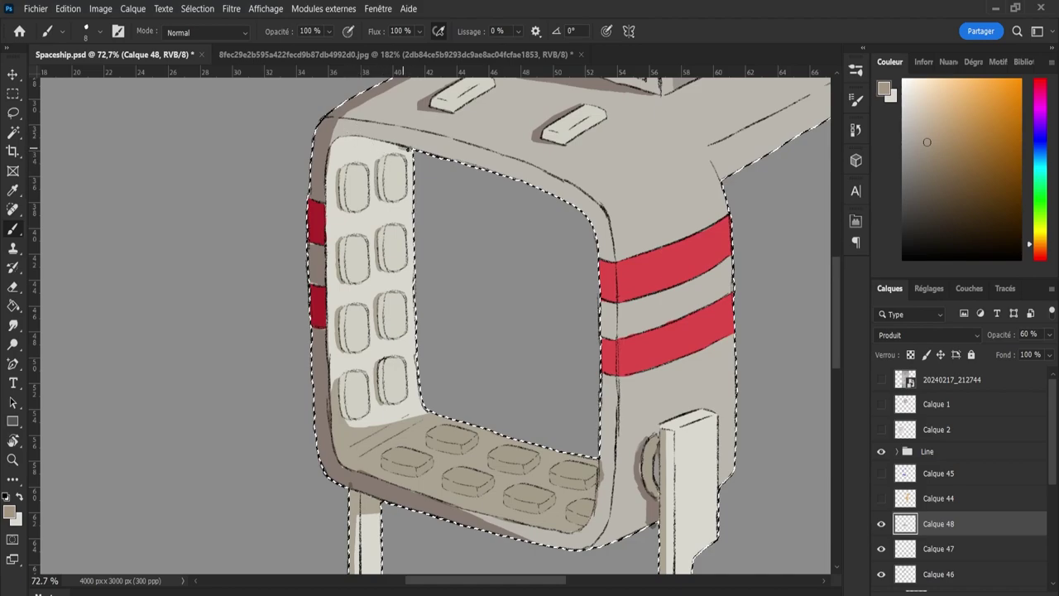
mouse_move(398, 148)
mouse_down()
mouse_move(333, 142)
mouse_move(384, 146)
mouse_up()
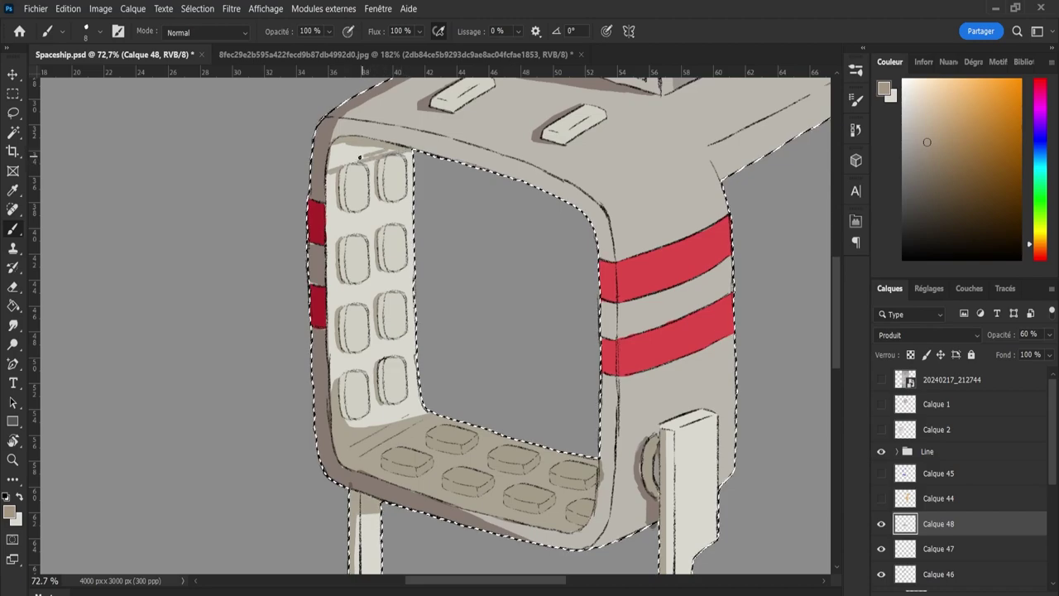
mouse_move(378, 151)
mouse_down()
mouse_move(388, 146)
mouse_move(337, 150)
mouse_move(334, 160)
mouse_move(352, 162)
mouse_up()
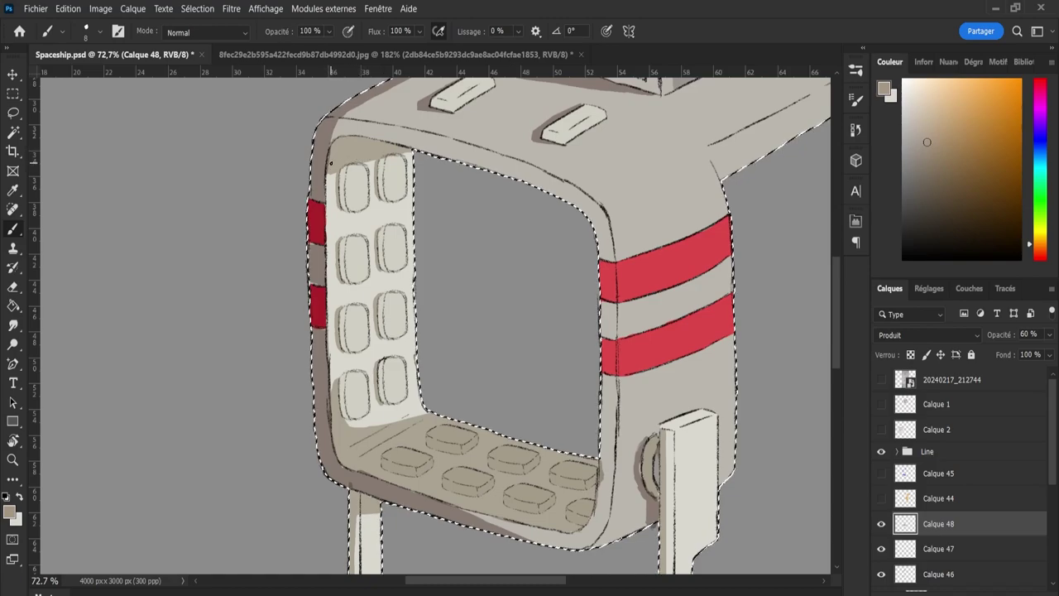
Try Calque 48 at 71% opacity and undo the change.
click(1047, 337)
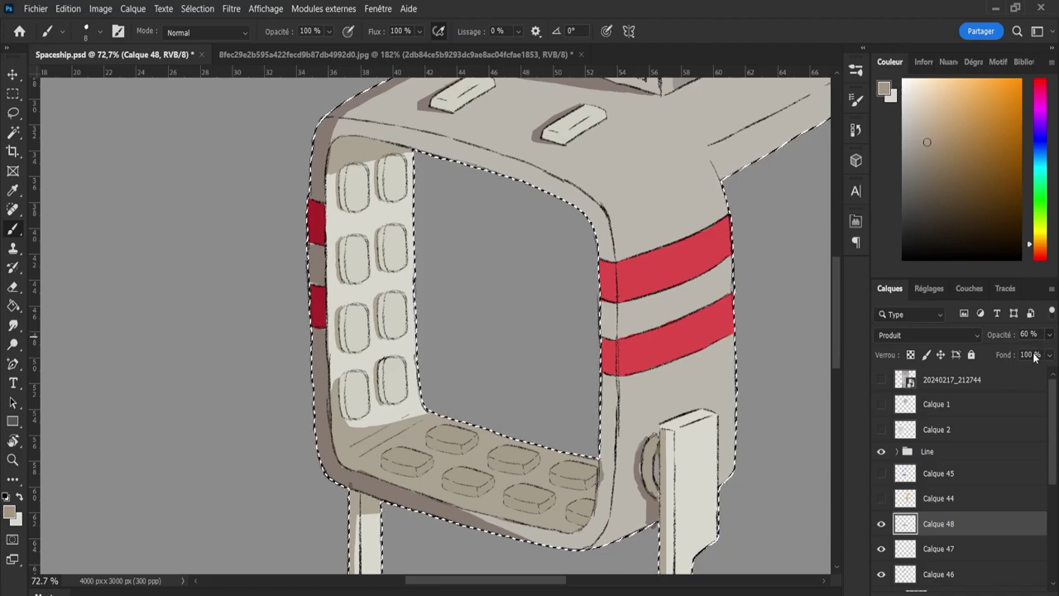
click(1026, 355)
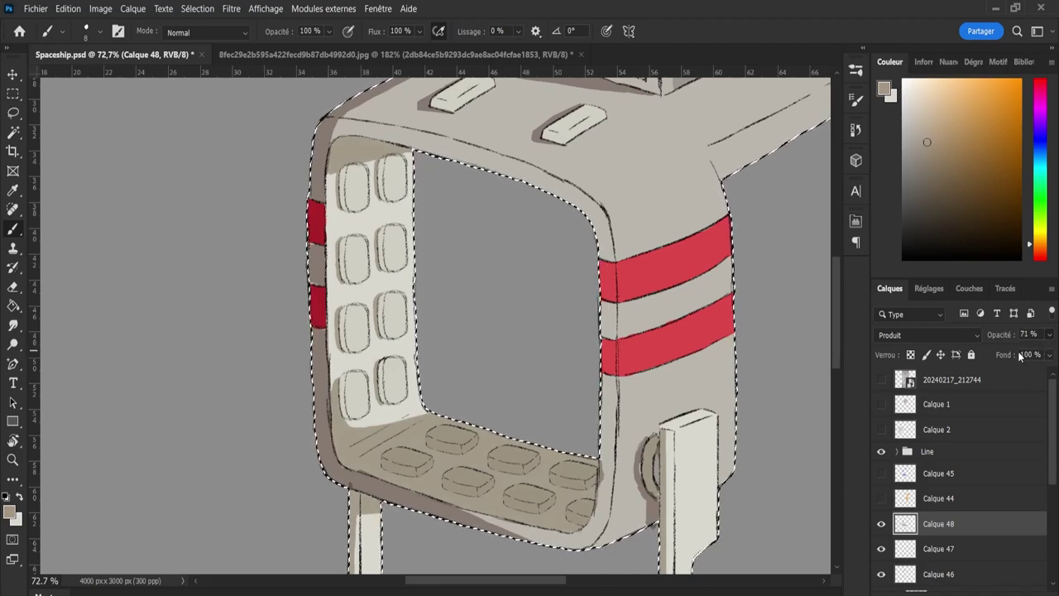
key(ctrl+z)
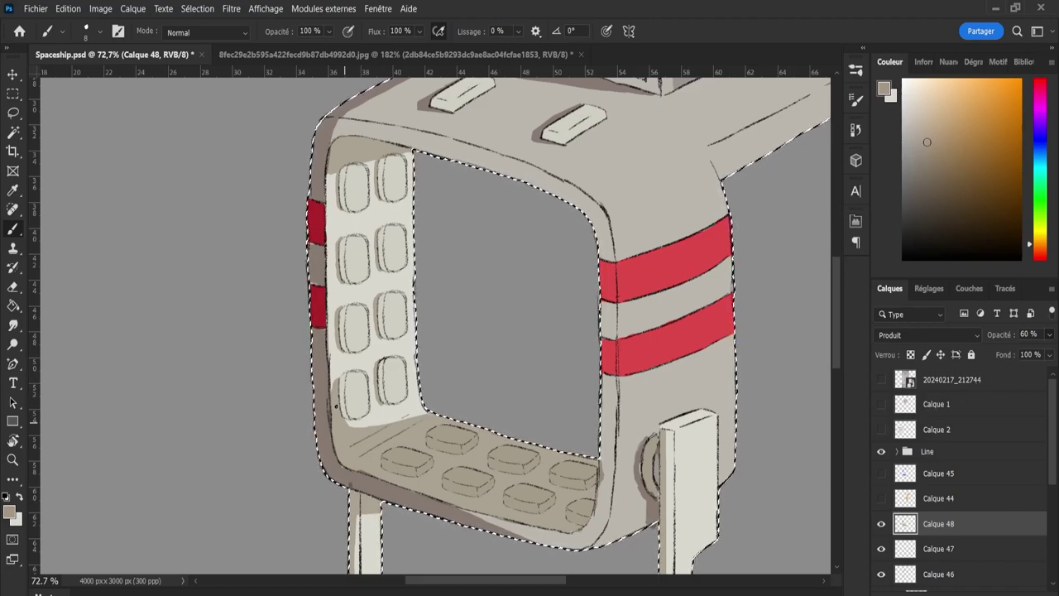
Check the light and shadow guides on Calque 44 and Calque 45, and add a new layer above Calque 48.
key(e)
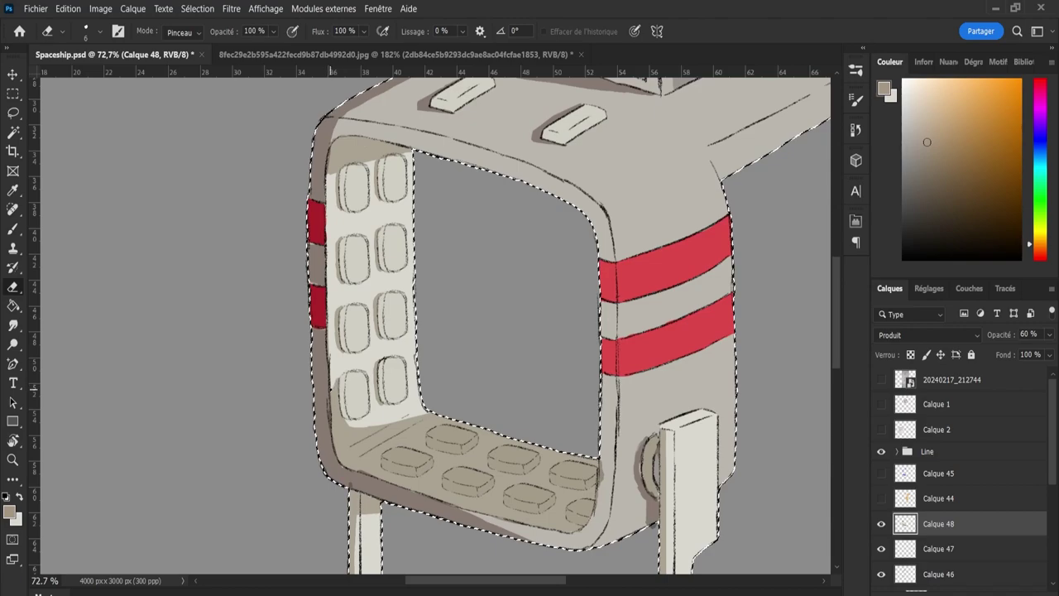
key(b)
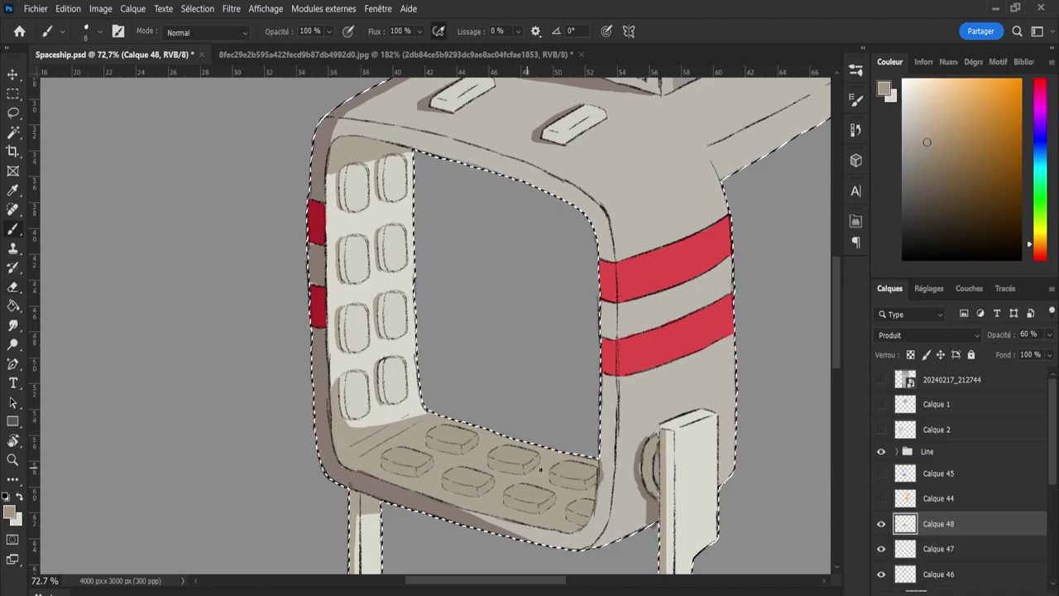
click(880, 503)
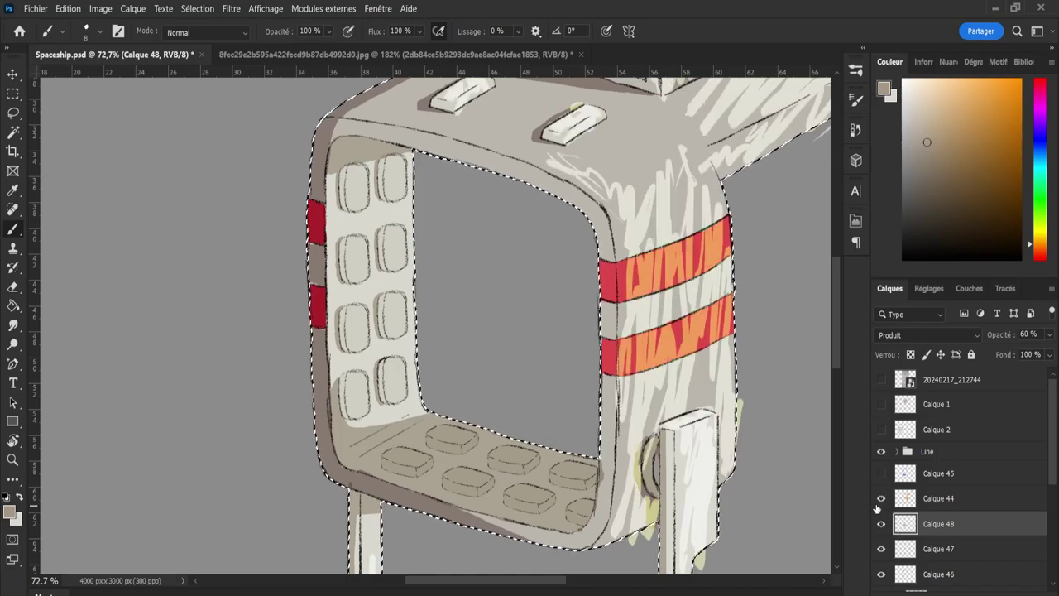
click(879, 504)
click(879, 482)
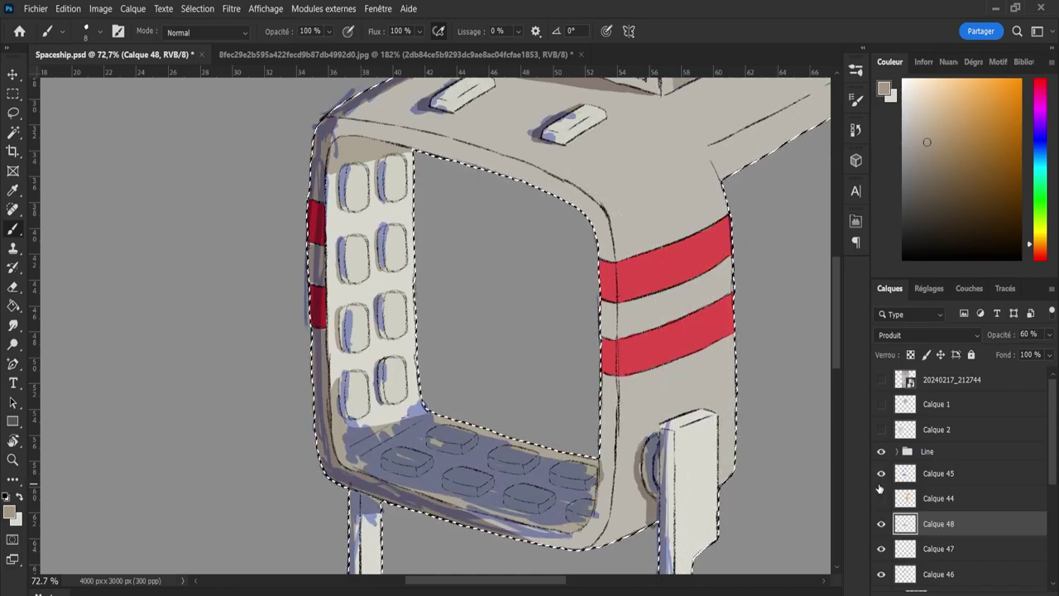
click(879, 482)
key(ctrl+shift+alt+n)
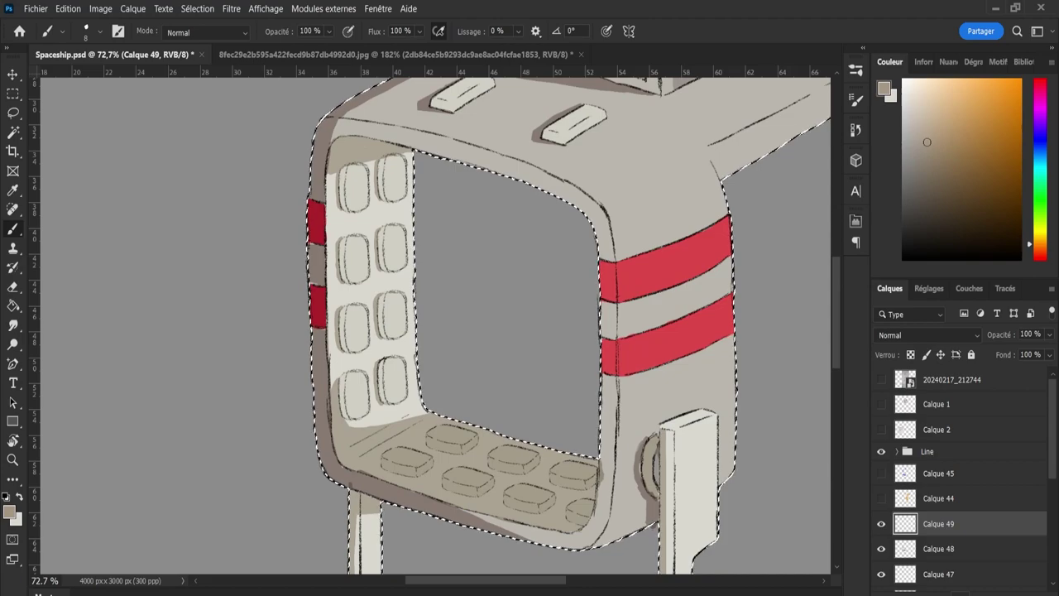
Erase the taupe shadow on Calque 48 from the back-left floor pad and the centre of the front-left pad with a 20 px eraser.
click(938, 548)
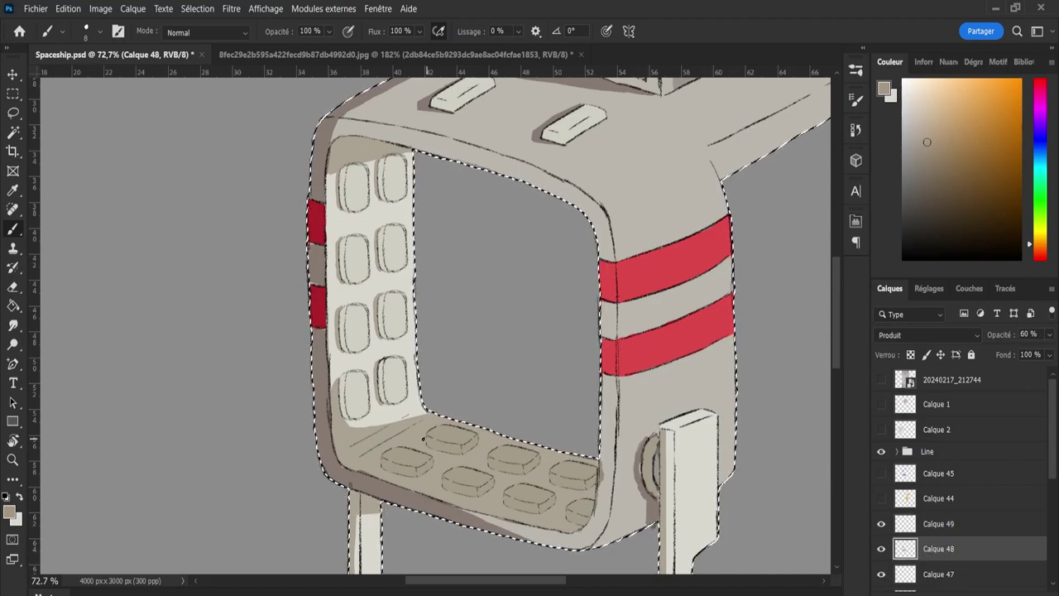
key(e)
mouse_move(451, 441)
mouse_down()
mouse_move(442, 438)
mouse_move(461, 449)
mouse_move(434, 435)
mouse_move(465, 443)
mouse_up()
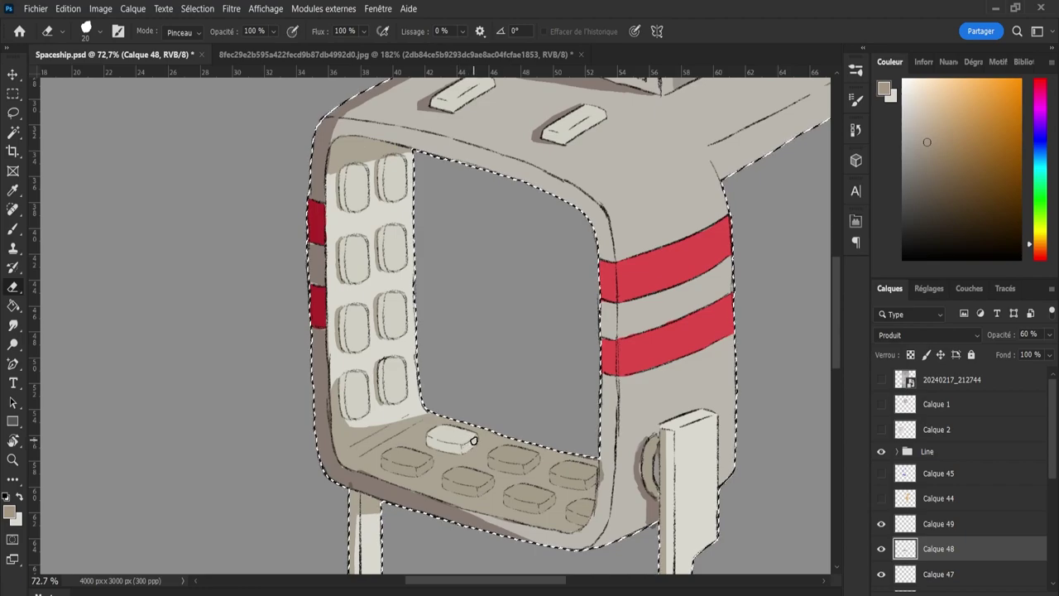
drag(398, 457, 402, 460)
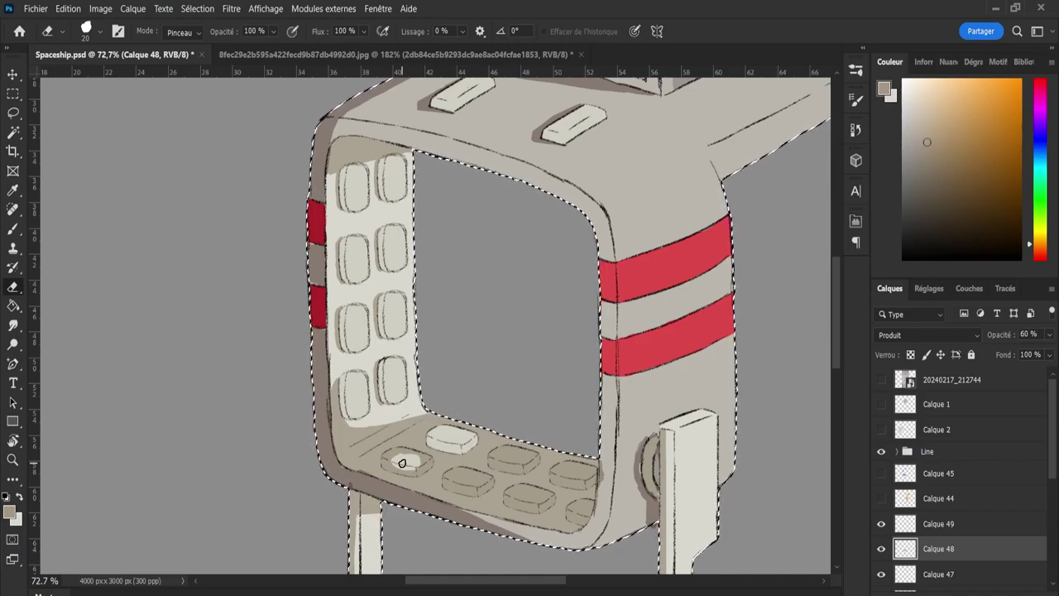
key(Tab)
key(ctrl+d)
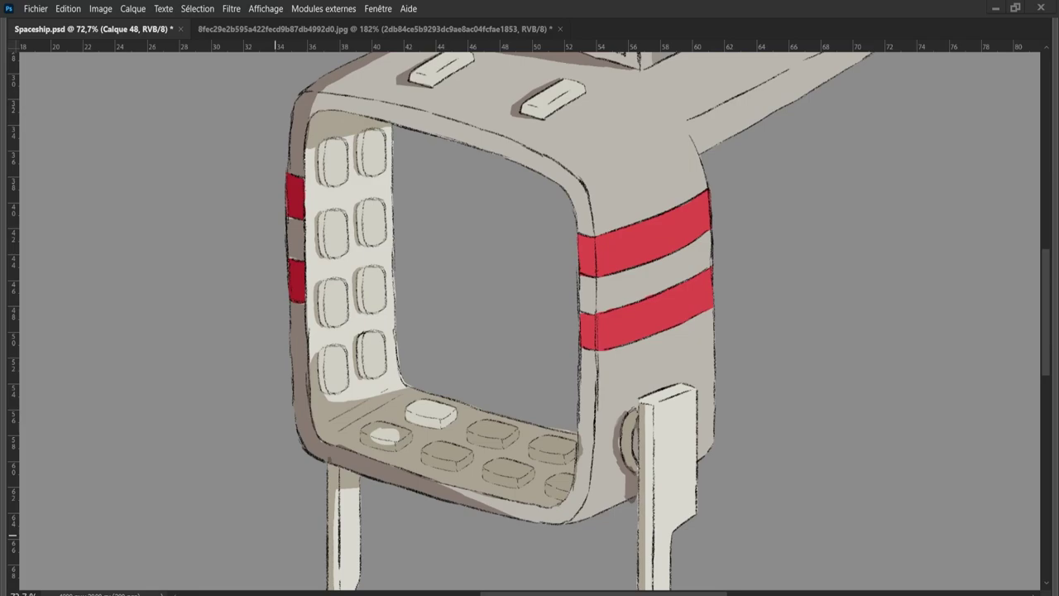
key(ctrl+shift+d)
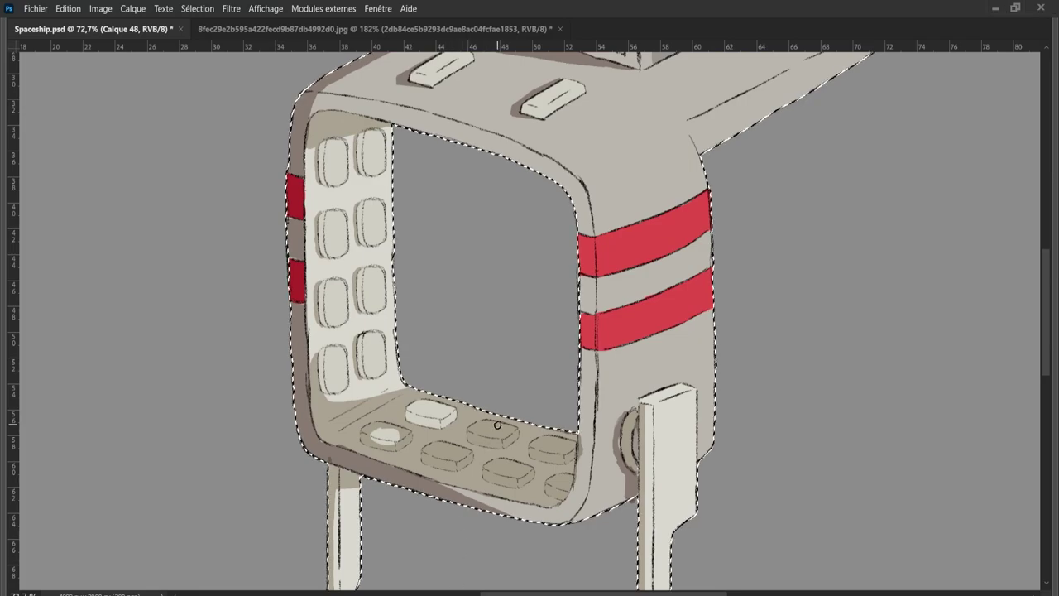
Erase the taupe shadow from the two rightmost floor pads, keeping within their outlines.
key(Tab)
key(z)
drag(448, 307, 414, 306)
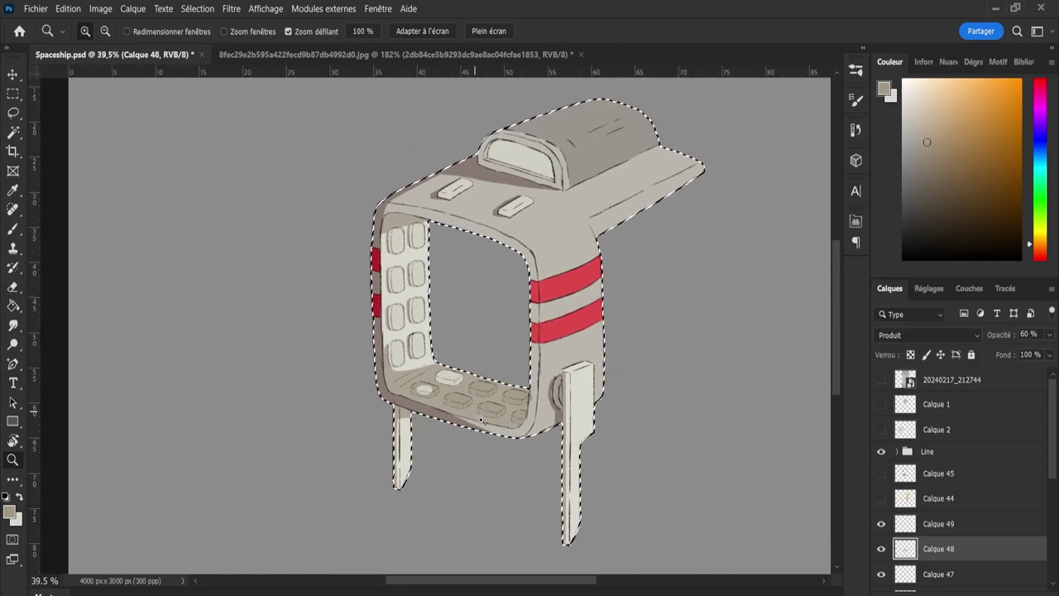
drag(488, 434, 523, 427)
key(e)
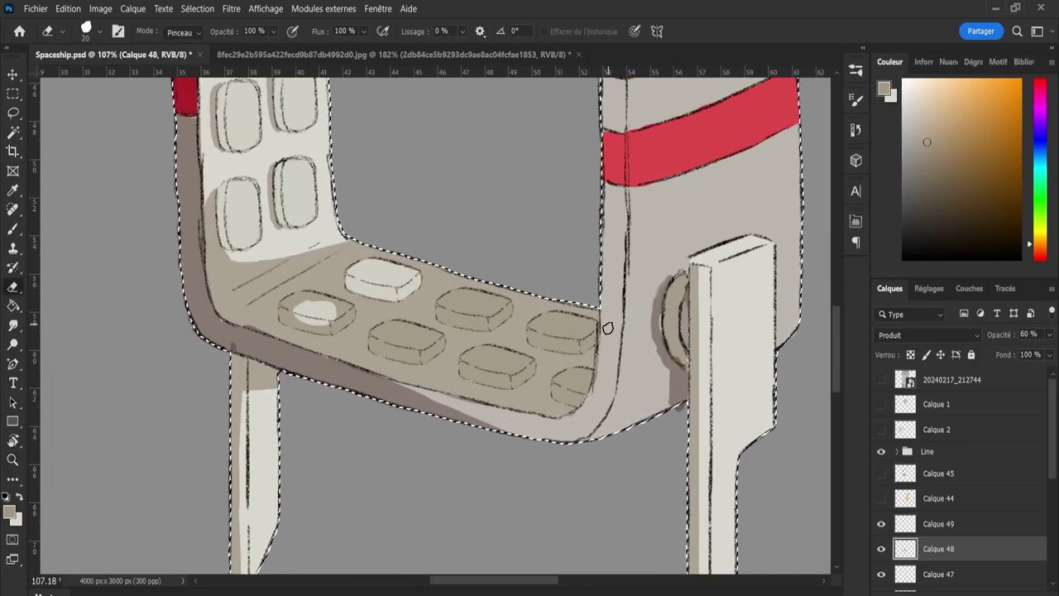
mouse_move(577, 338)
mouse_down()
mouse_move(587, 332)
mouse_move(585, 341)
mouse_move(577, 323)
mouse_move(556, 319)
mouse_move(589, 323)
mouse_move(582, 343)
mouse_move(554, 331)
mouse_move(566, 340)
mouse_up()
key(ctrl+z)
key(ctrl+d)
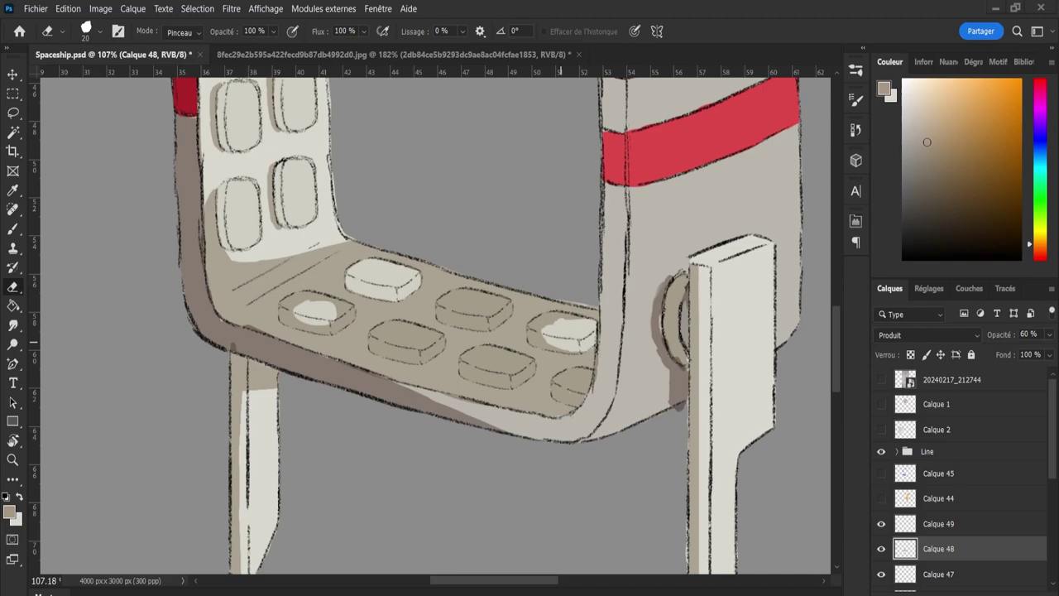
key(ctrl+h)
mouse_move(546, 339)
mouse_down()
mouse_move(582, 344)
mouse_move(534, 340)
mouse_move(533, 326)
mouse_move(571, 322)
mouse_up()
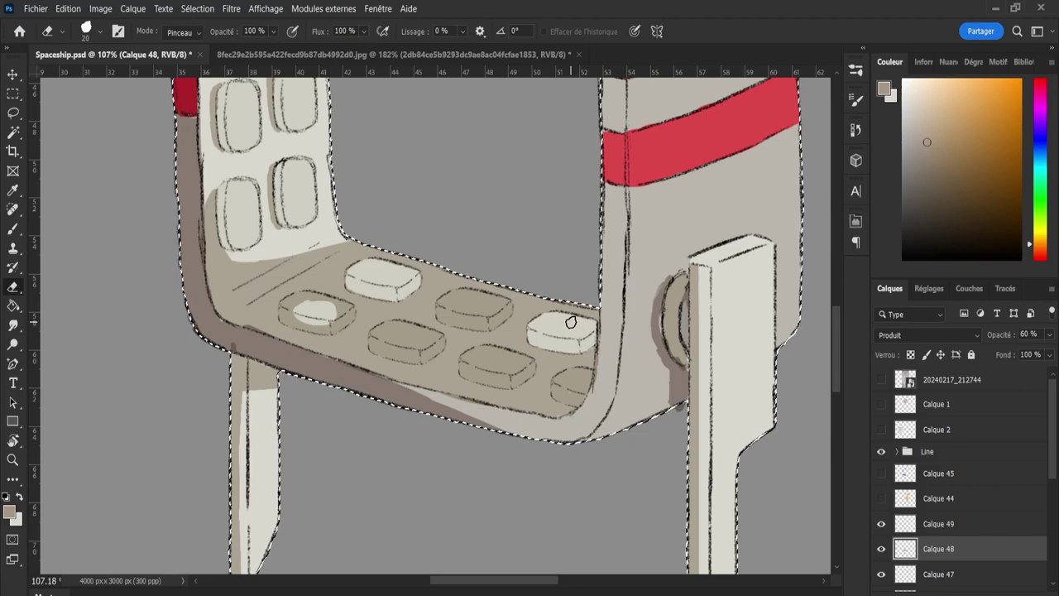
mouse_move(578, 383)
mouse_down()
mouse_move(603, 361)
mouse_move(587, 388)
mouse_move(575, 374)
mouse_move(581, 400)
mouse_up()
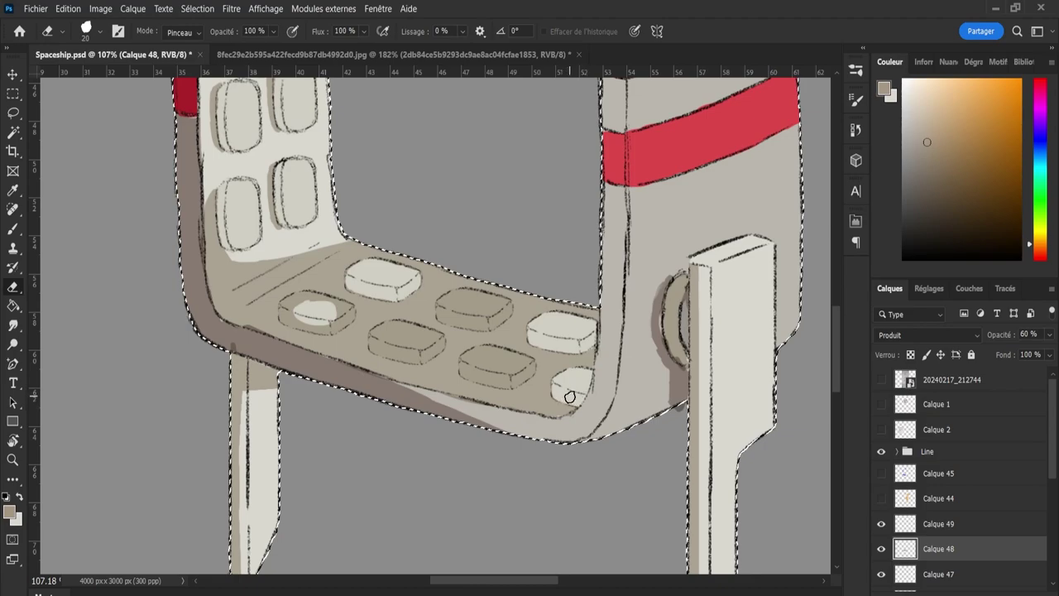
Erase the taupe shadow from the remaining floor pads, including the rest of the front-left one.
mouse_move(487, 364)
mouse_down()
mouse_move(471, 366)
mouse_move(499, 357)
mouse_move(528, 366)
mouse_move(501, 377)
mouse_up()
key(ctrl+d)
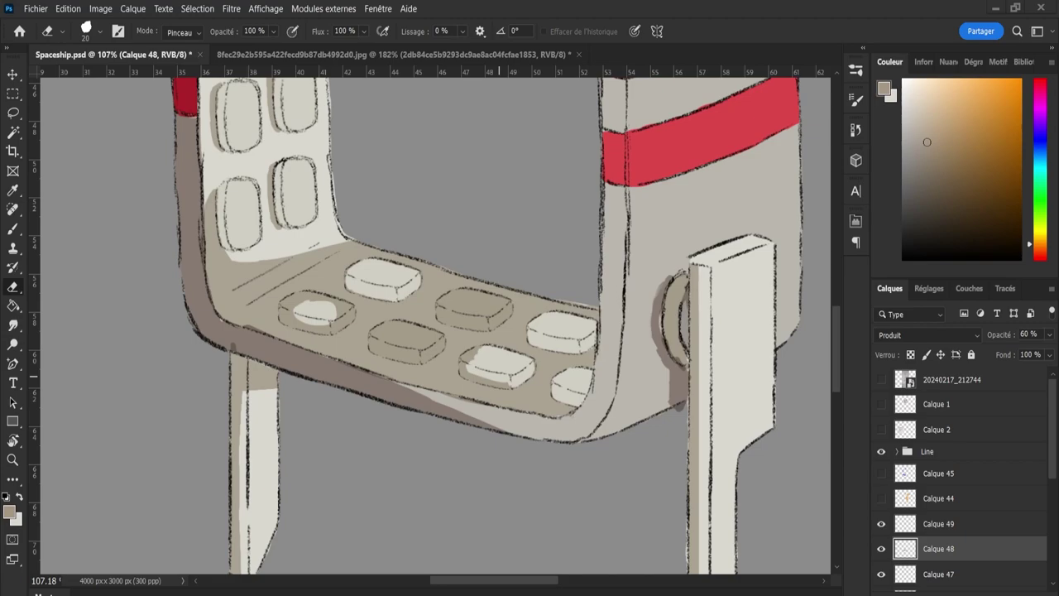
key(ctrl+z)
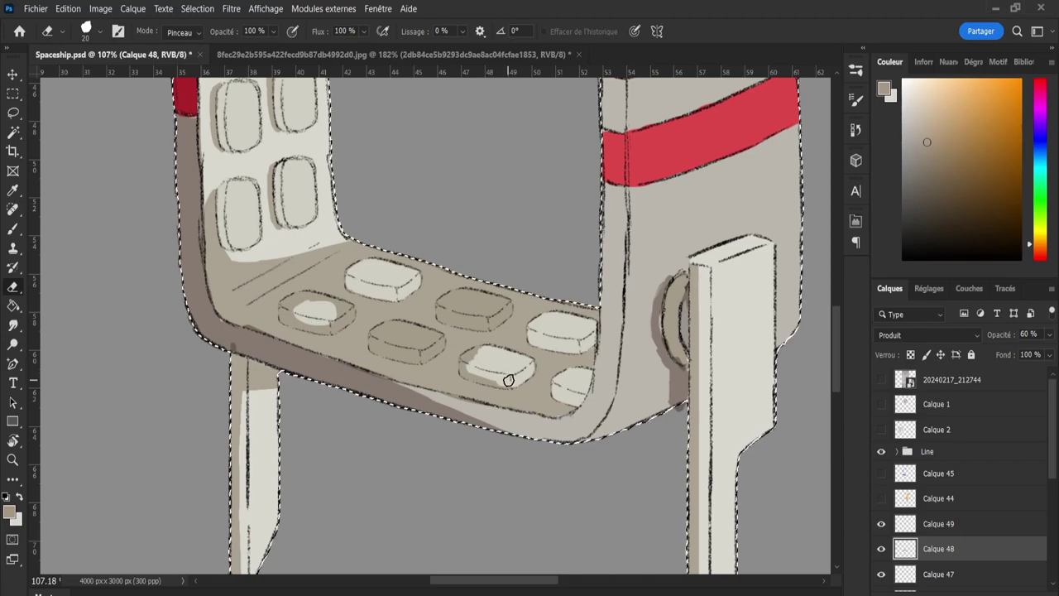
mouse_move(503, 382)
mouse_down()
mouse_move(467, 371)
mouse_move(485, 356)
mouse_up()
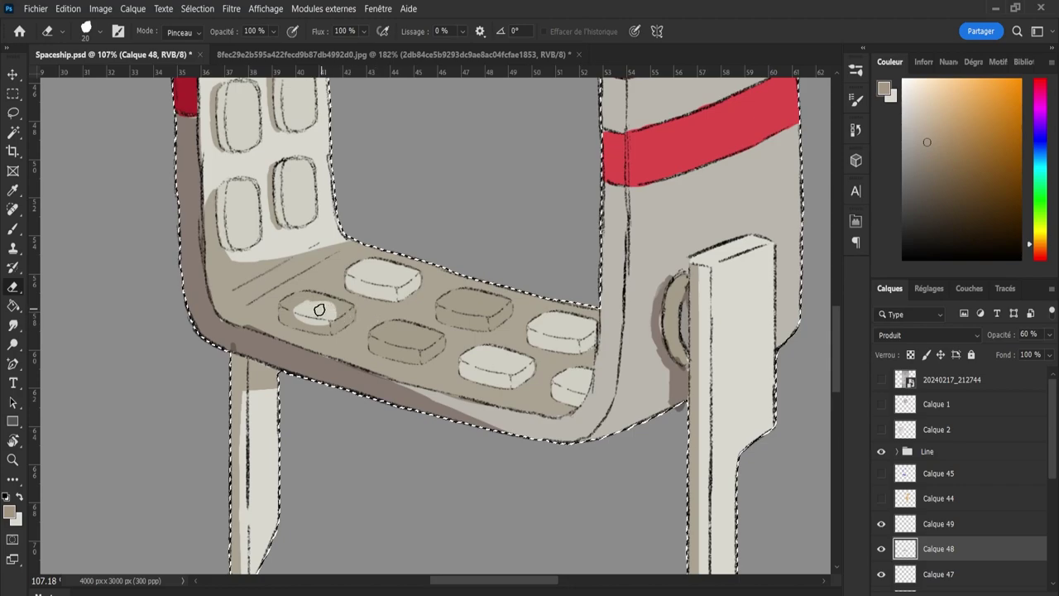
mouse_move(319, 310)
mouse_down()
mouse_move(309, 300)
mouse_move(279, 307)
mouse_move(331, 326)
mouse_move(350, 312)
mouse_up()
mouse_move(386, 345)
mouse_down()
mouse_move(419, 356)
mouse_move(377, 347)
mouse_move(374, 335)
mouse_move(438, 340)
mouse_move(421, 355)
mouse_up()
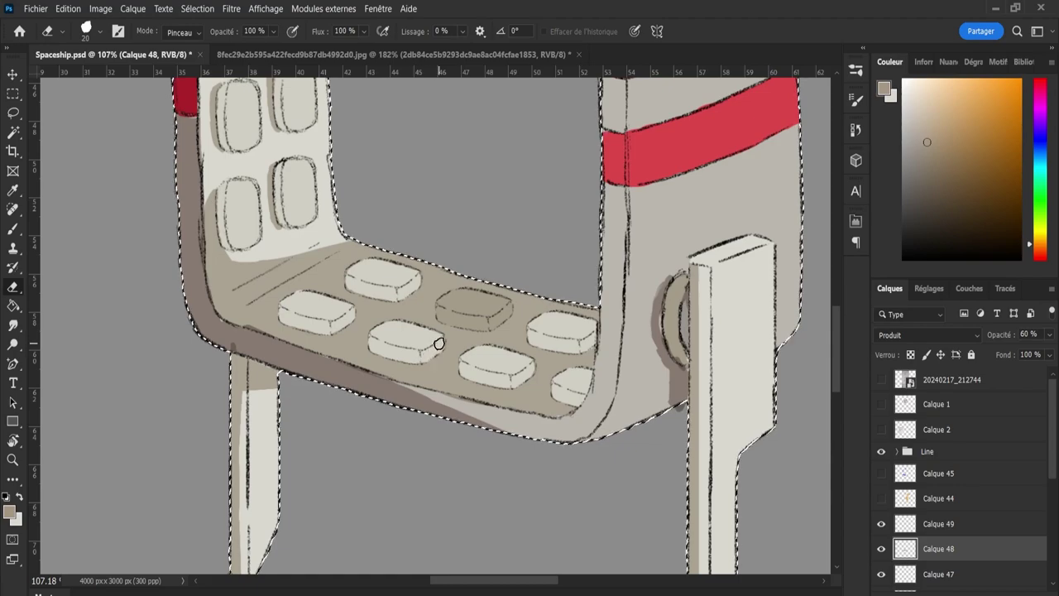
mouse_move(449, 307)
mouse_down()
mouse_move(489, 324)
mouse_move(447, 317)
mouse_move(447, 301)
mouse_move(495, 303)
mouse_move(488, 325)
mouse_move(505, 308)
mouse_move(456, 310)
mouse_move(493, 304)
mouse_move(467, 290)
mouse_up()
Check the whole spaceship and save Spaceship.psd.
key(z)
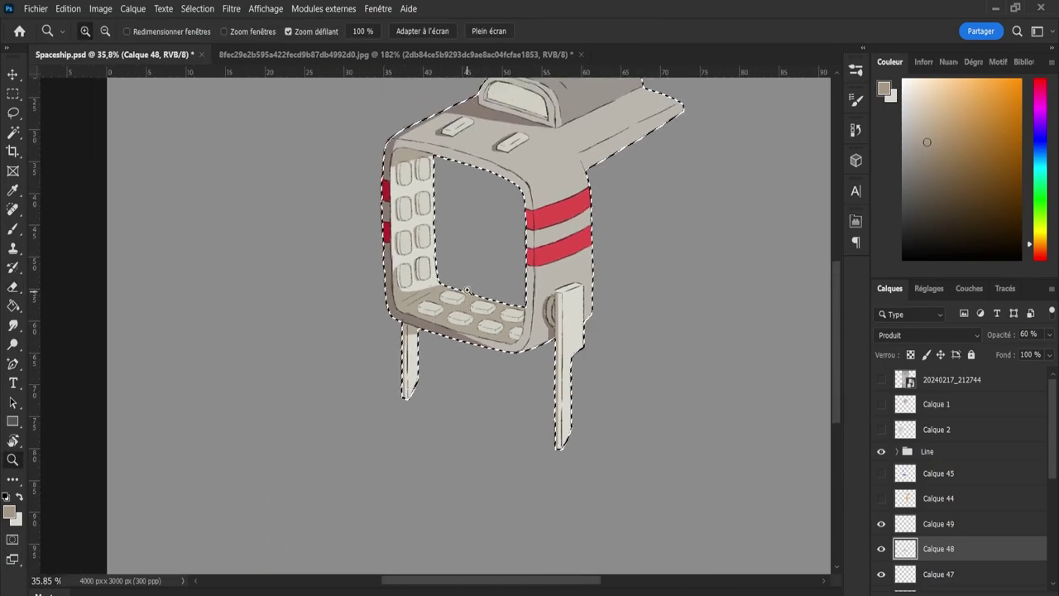
scroll(489, 327, down, 2)
scroll(491, 297, up, 2)
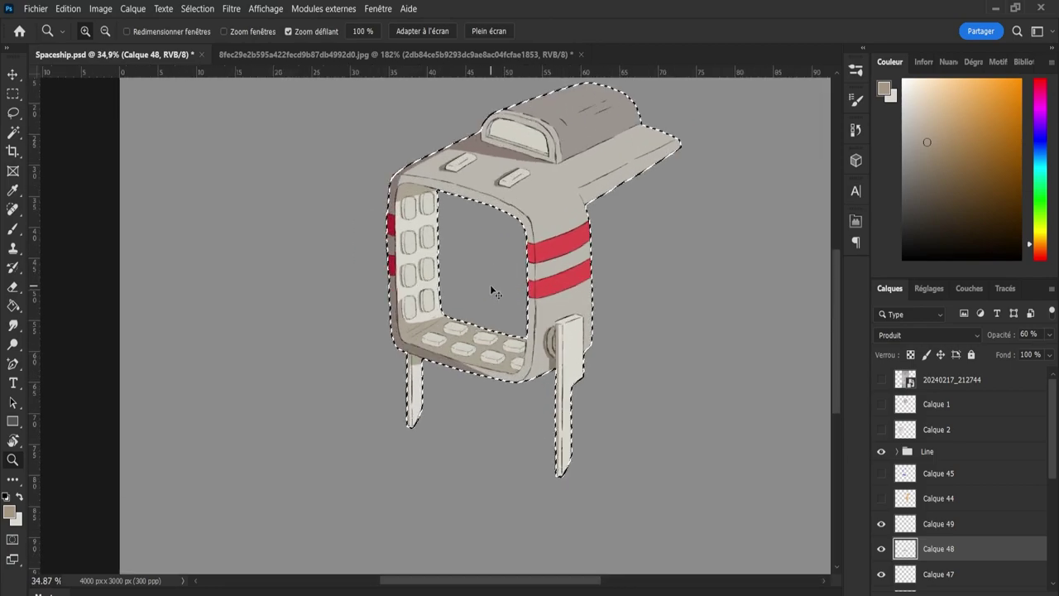
key(ctrl+s)
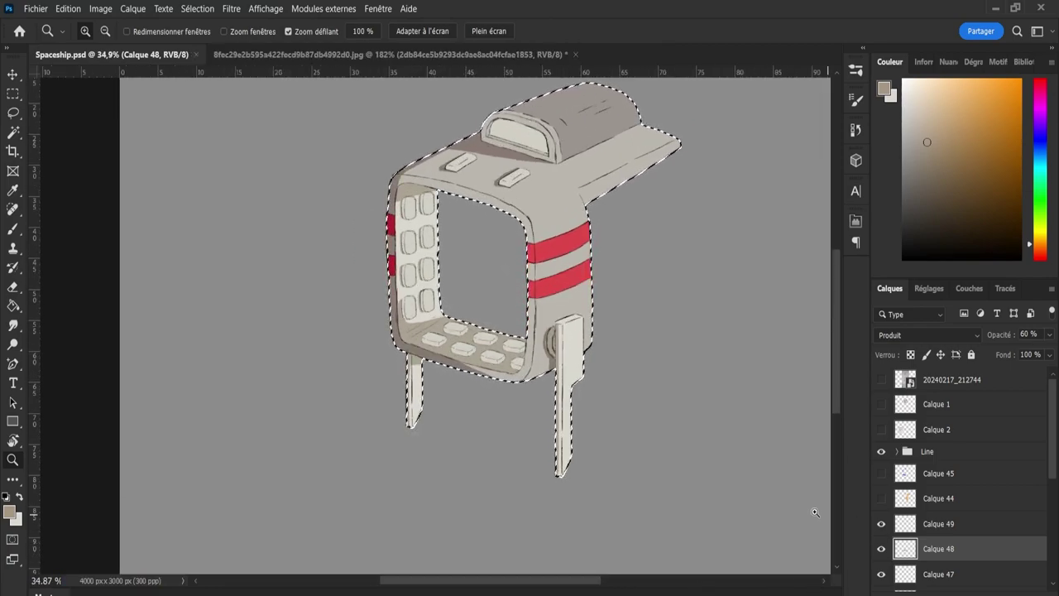
Erase the taupe shadow on Calque 48 along the fold between the padded left wall and the floor, and save the file.
scroll(455, 303, up, 4)
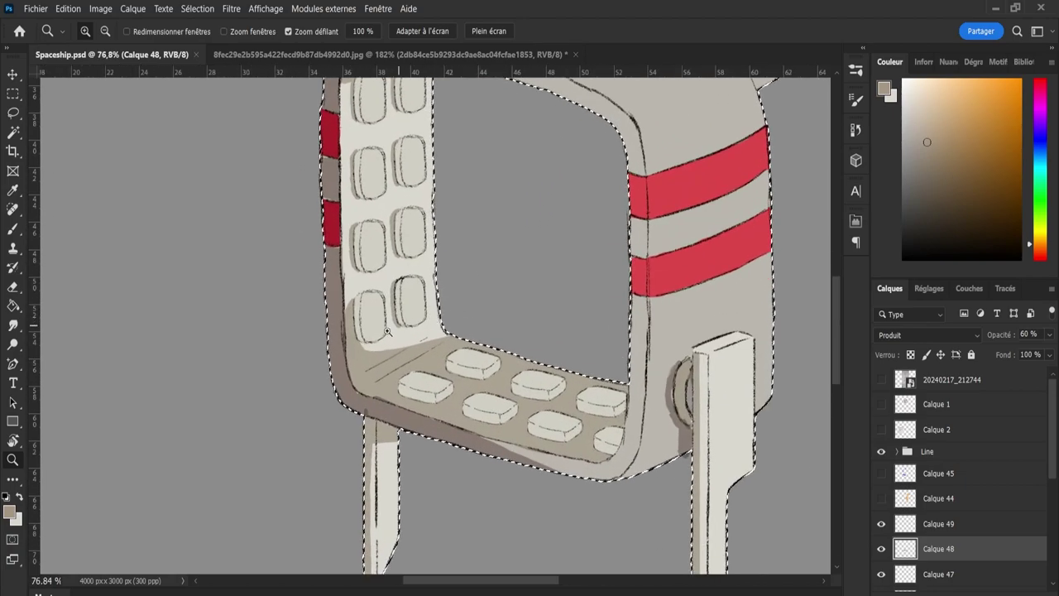
key(e)
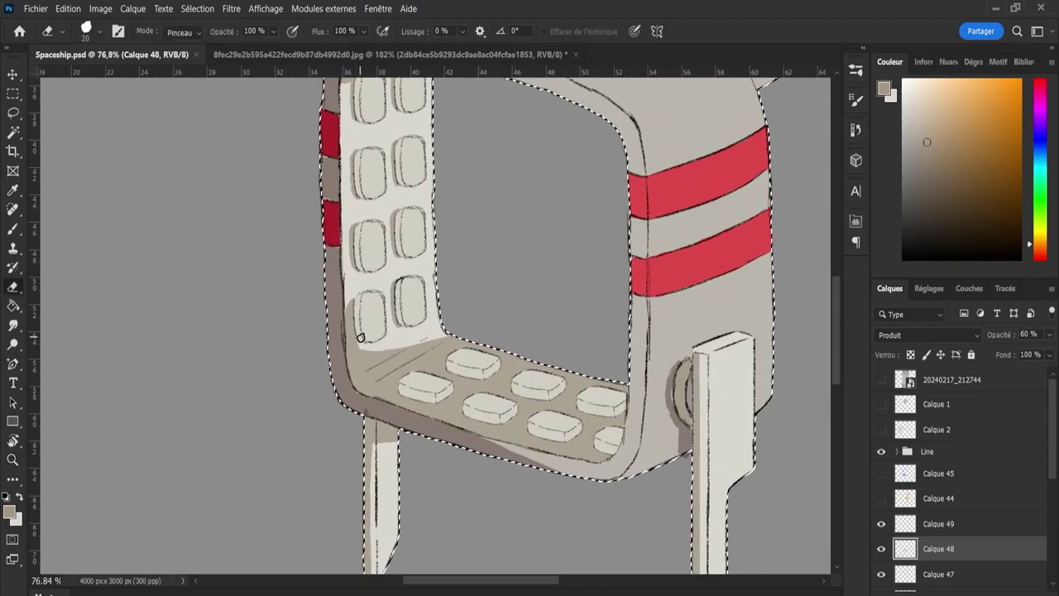
mouse_move(367, 358)
mouse_down()
mouse_move(409, 371)
mouse_move(400, 335)
mouse_move(374, 358)
mouse_move(455, 331)
mouse_up()
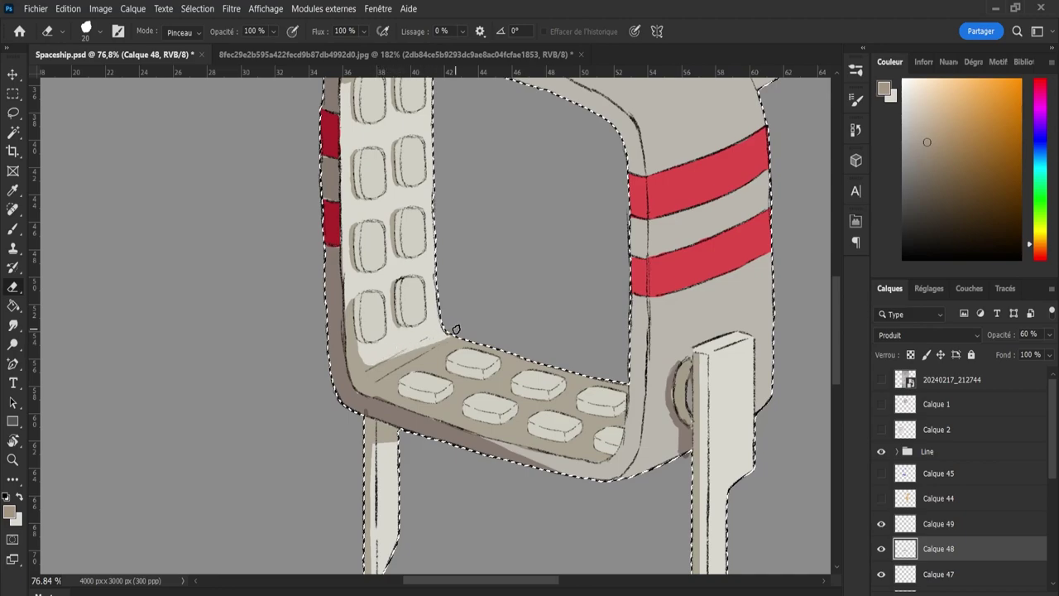
drag(375, 358, 456, 334)
key(b)
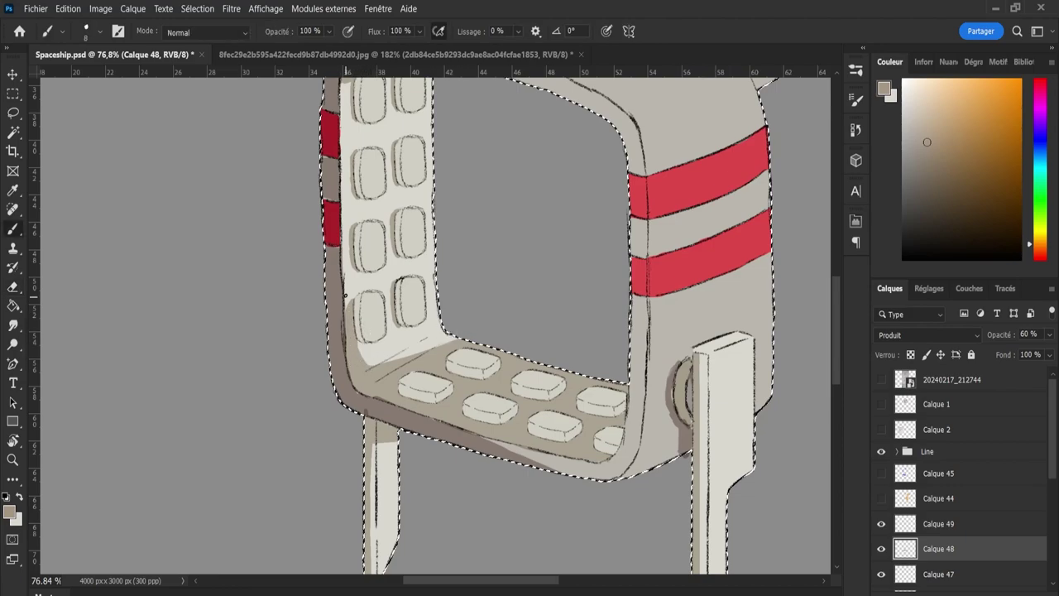
key(ctrl+s)
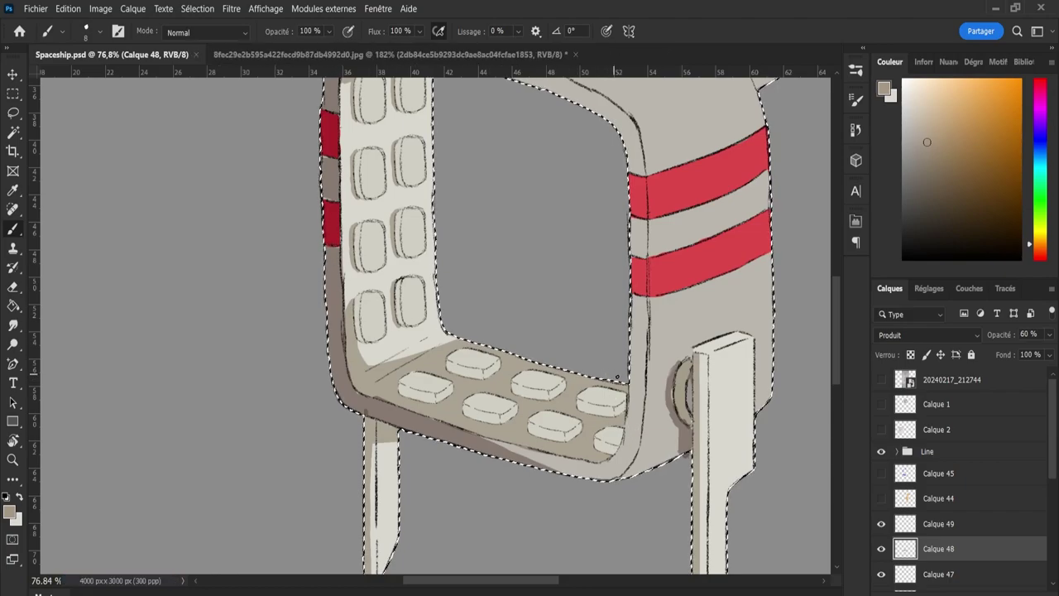
Identify the hull shadow layer Calque 46 by toggling its visibility, and set it to Normal blending at 100 % opacity.
key(z)
drag(649, 387, 601, 366)
scroll(729, 373, up, 1)
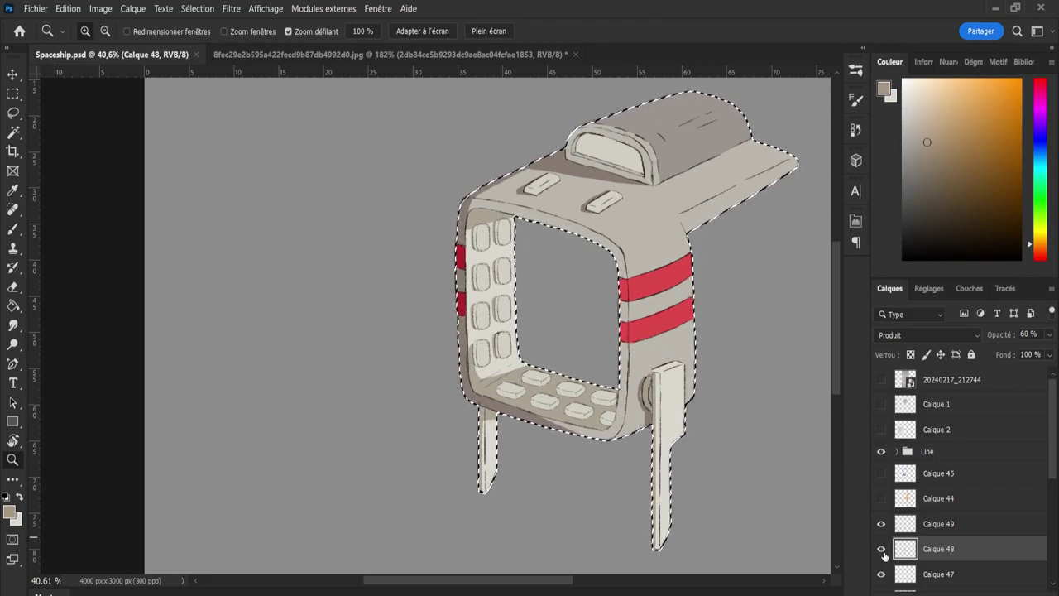
click(889, 572)
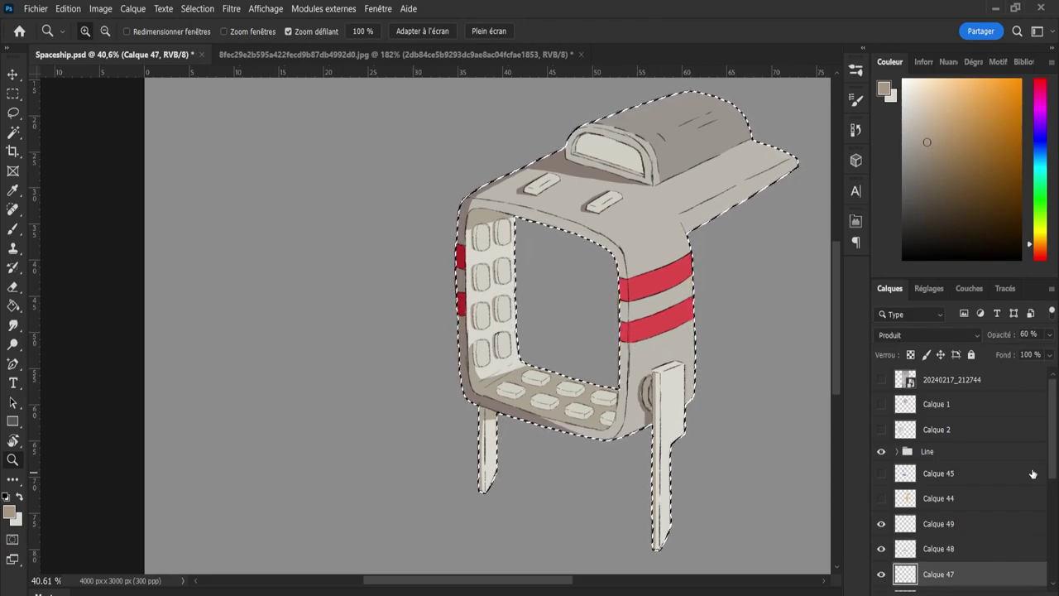
scroll(952, 497, down, 3)
click(935, 527)
click(883, 530)
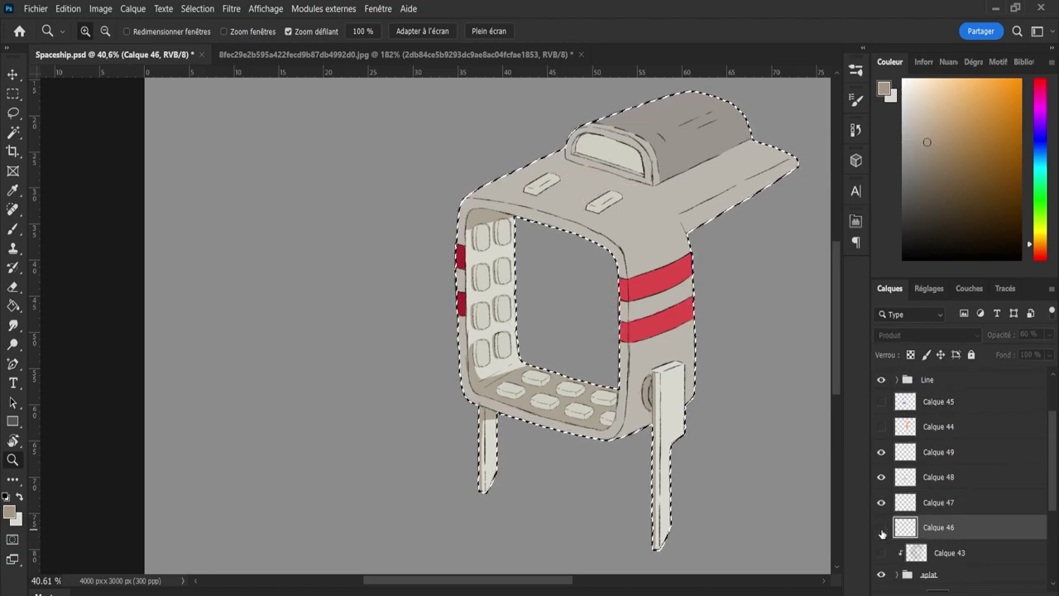
click(881, 530)
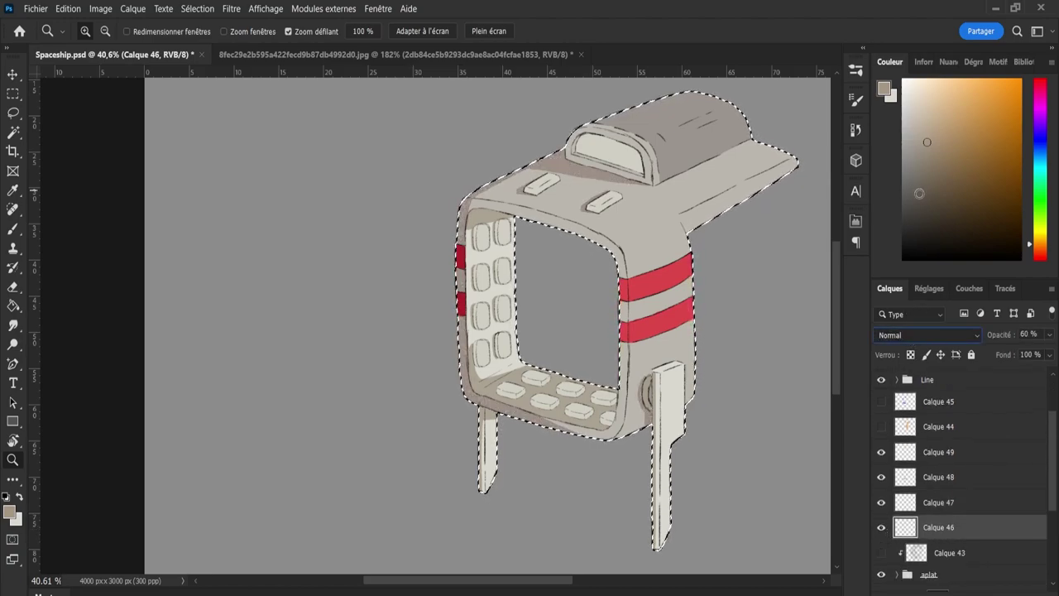
key(0)
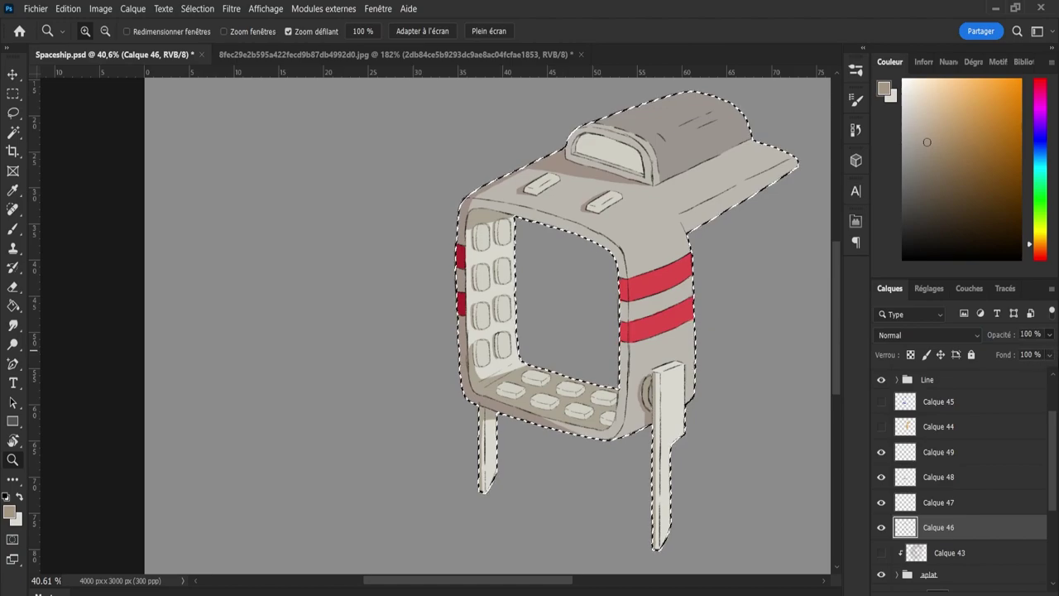
Sample the brown hull shadow and extend it on Calque 46 along the front rim's upper-left curve with the 8 px brush.
key(i)
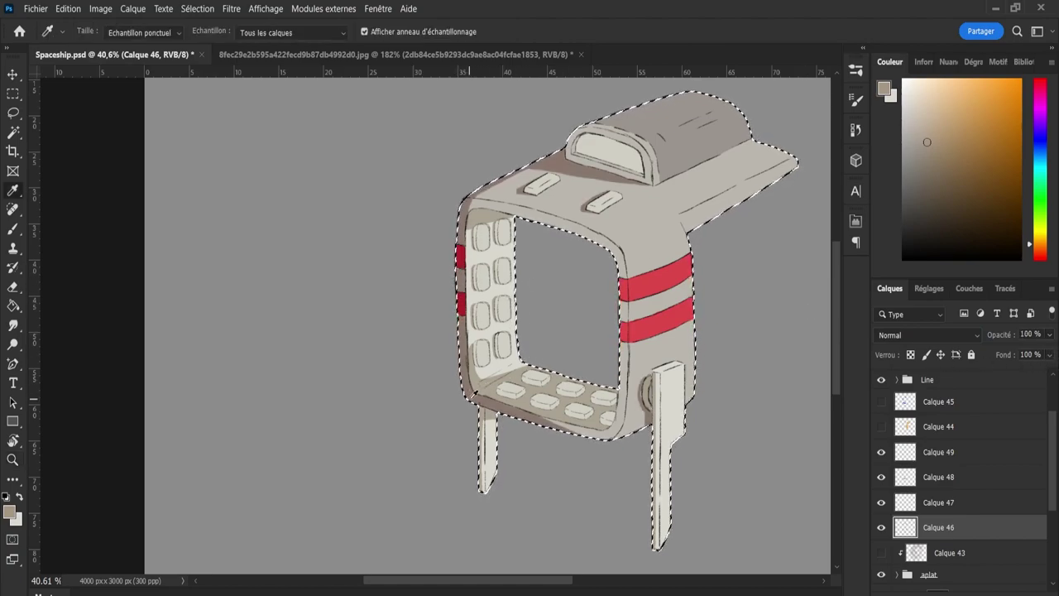
drag(474, 392, 494, 364)
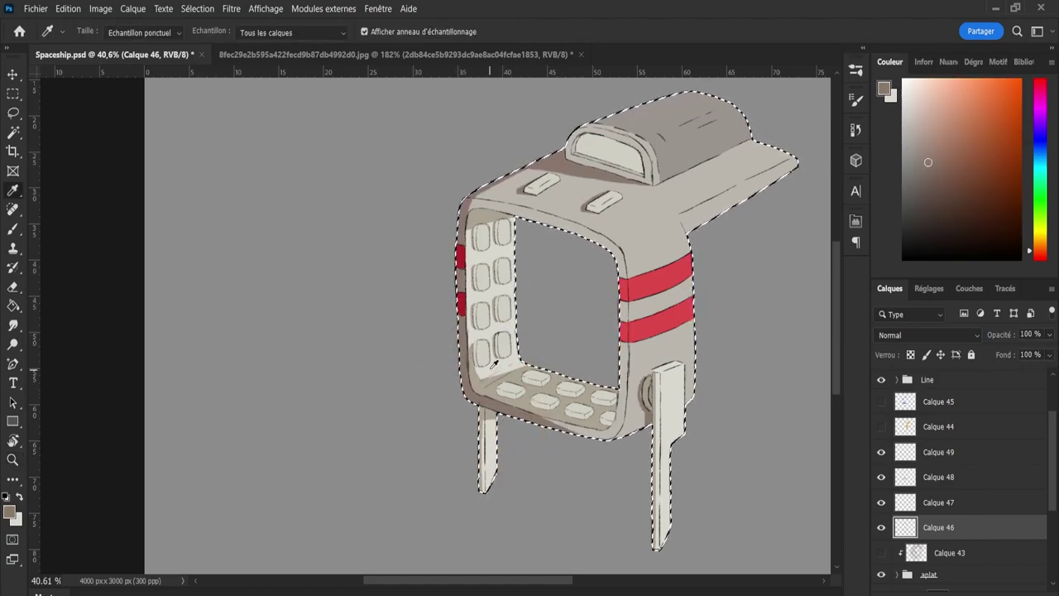
key(b)
key(z)
drag(475, 186, 494, 212)
key(b)
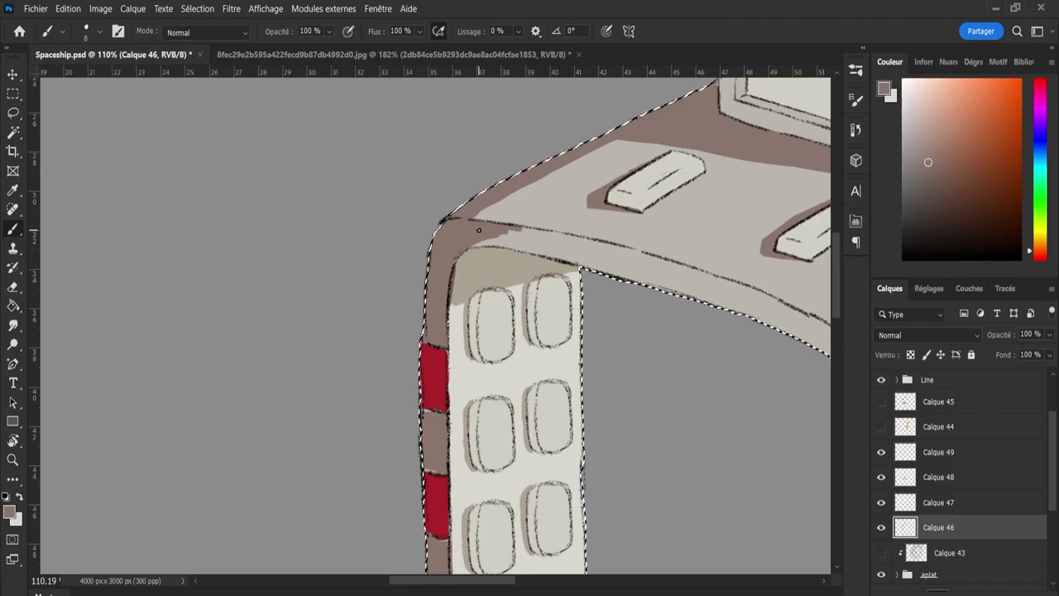
drag(478, 230, 572, 238)
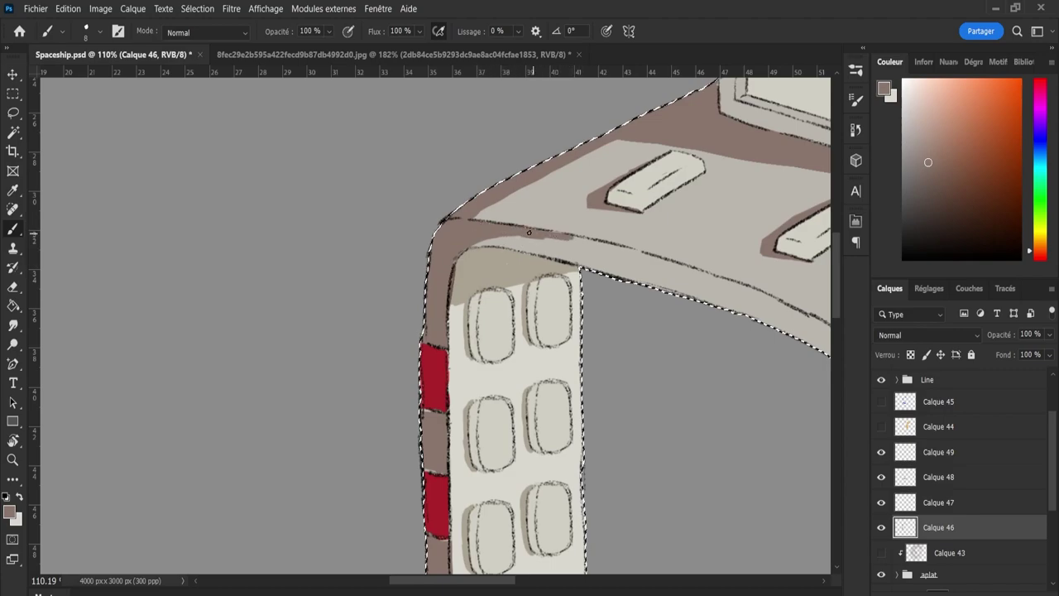
Trim the lower edge of the new rim shadow with the 20 px eraser so it tapers along the outline.
key(e)
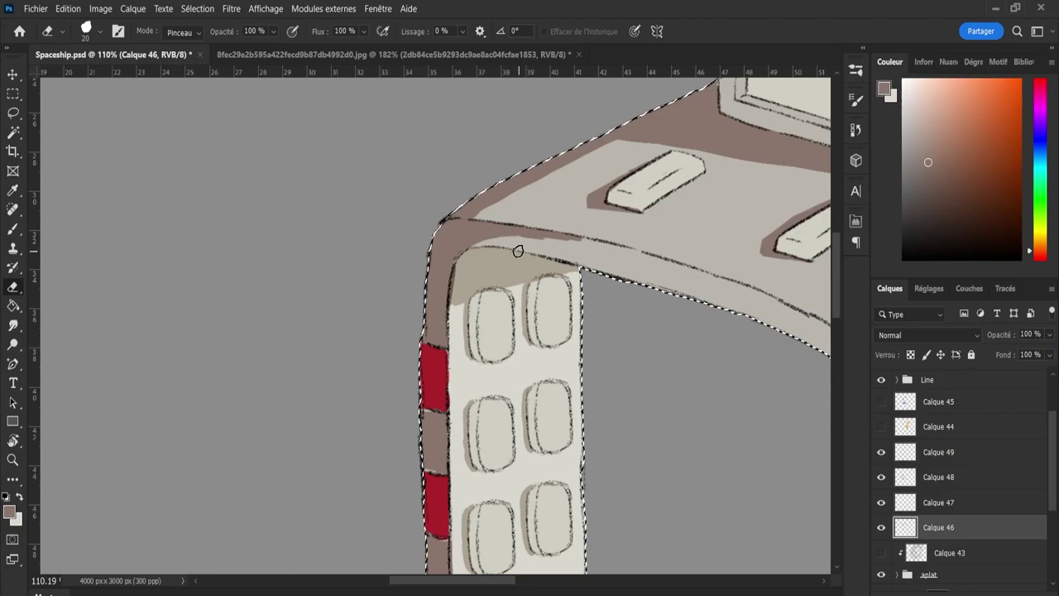
drag(516, 243, 563, 245)
key(b)
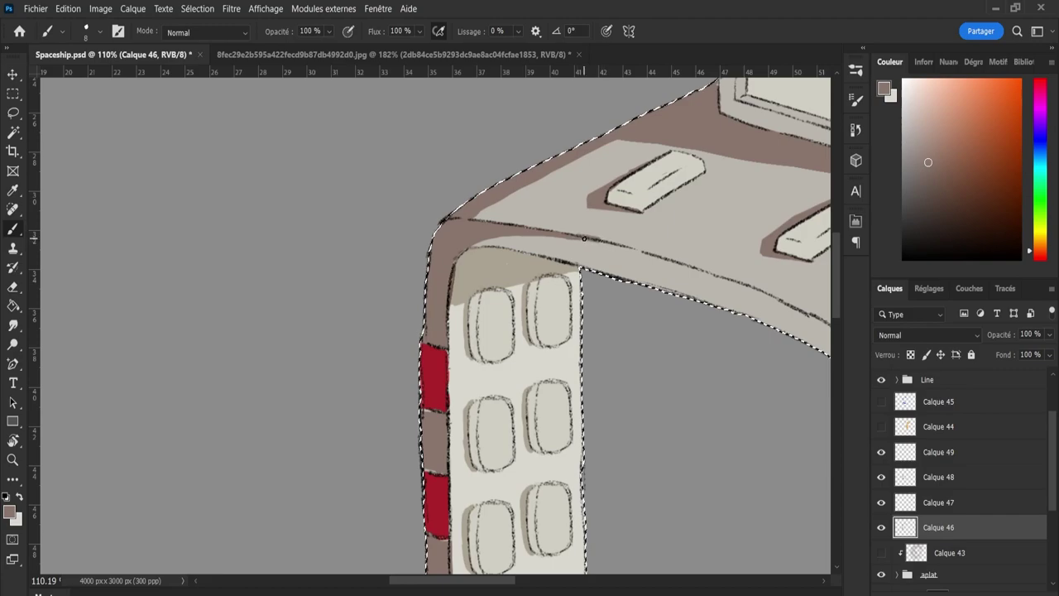
key(e)
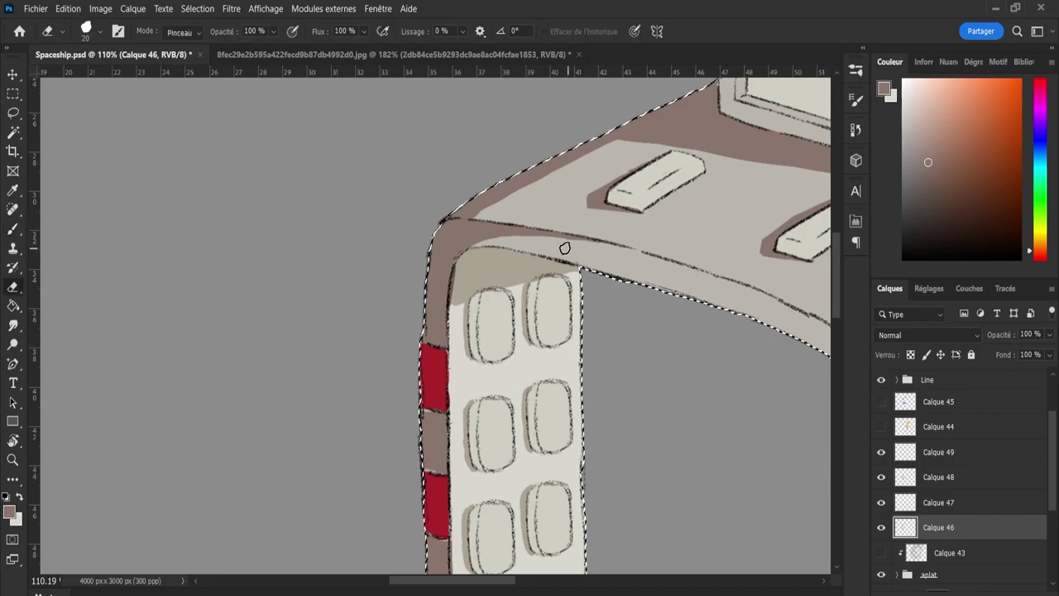
Set Calque 46 back to Produit blending at 65 % opacity.
key(z)
mouse_move(545, 257)
mouse_down()
mouse_move(467, 258)
mouse_move(662, 299)
mouse_up()
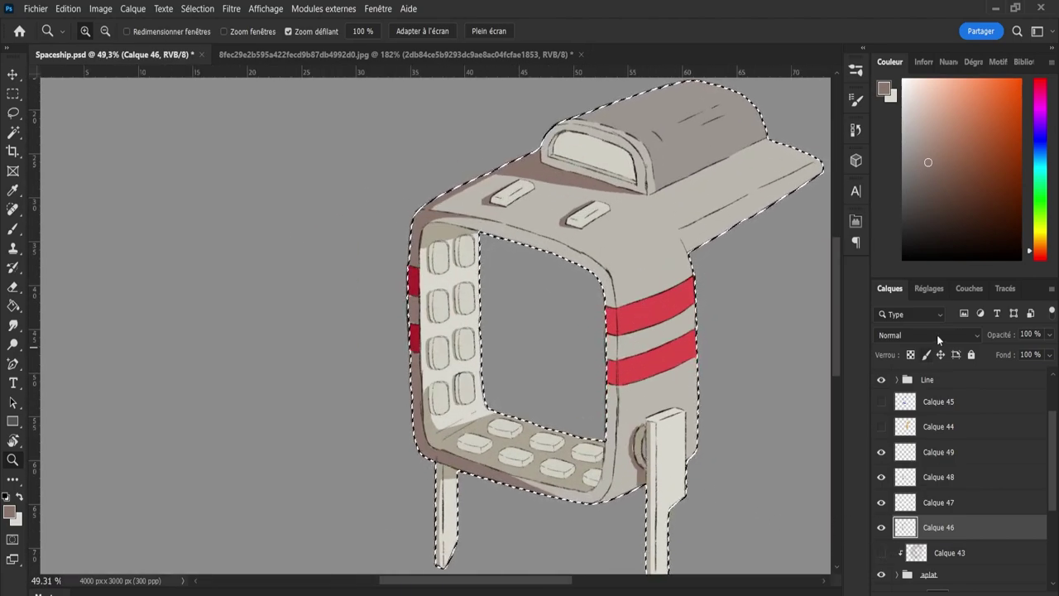
click(906, 241)
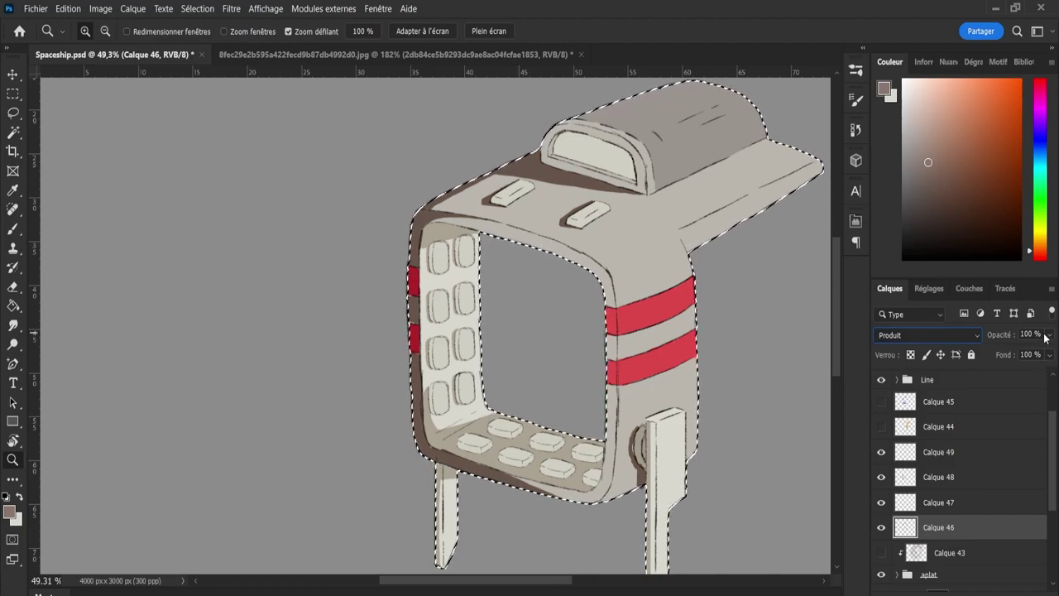
key(7)
key(3)
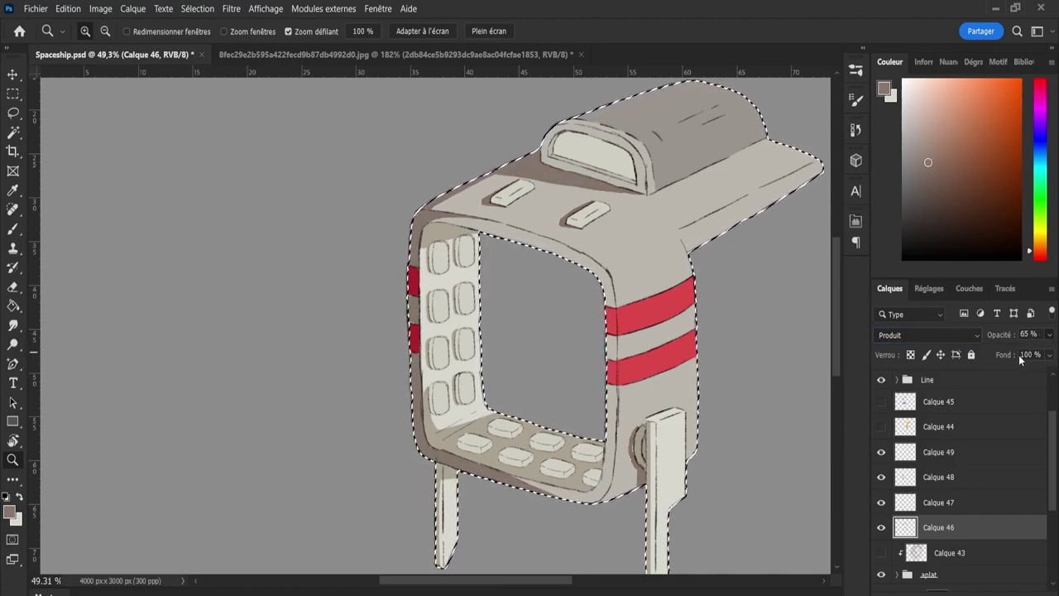
Set the opacity of Calque 47 to 65 % and that of Calque 48 to 64 %.
click(933, 506)
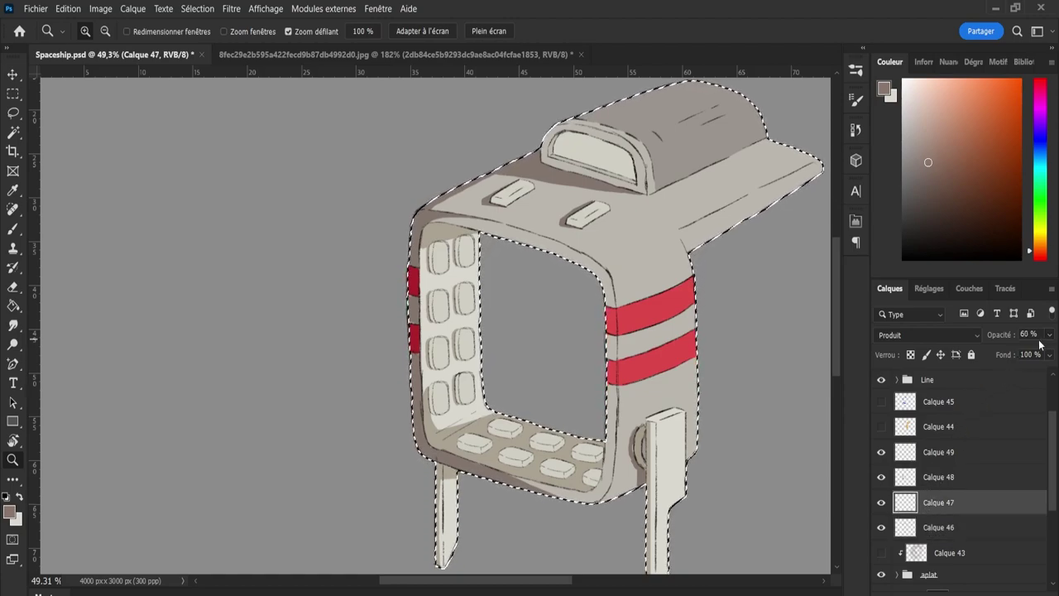
key(Up)
key(Up)
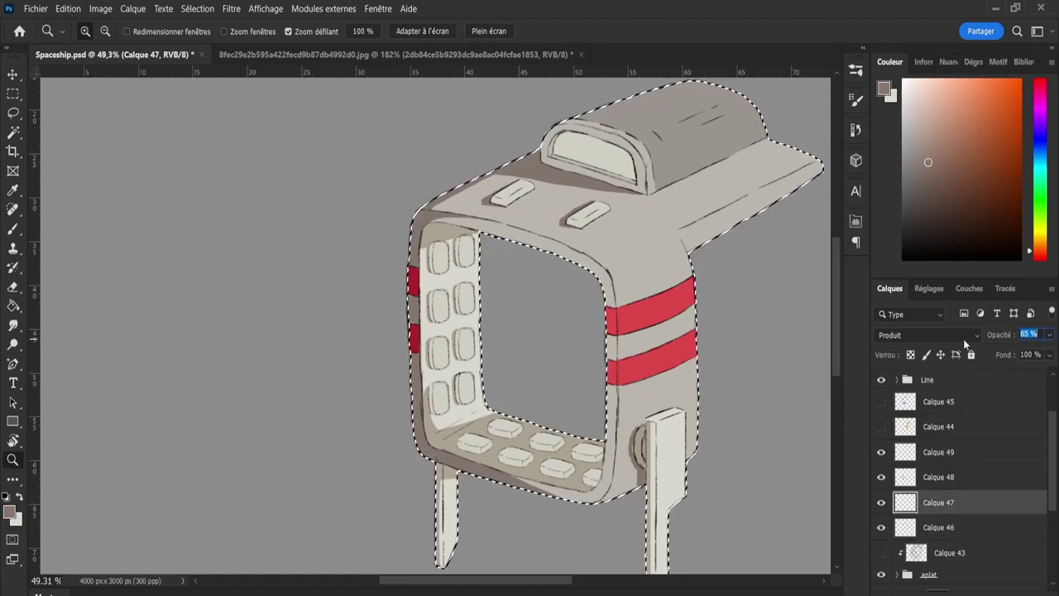
key(alt+bracketright)
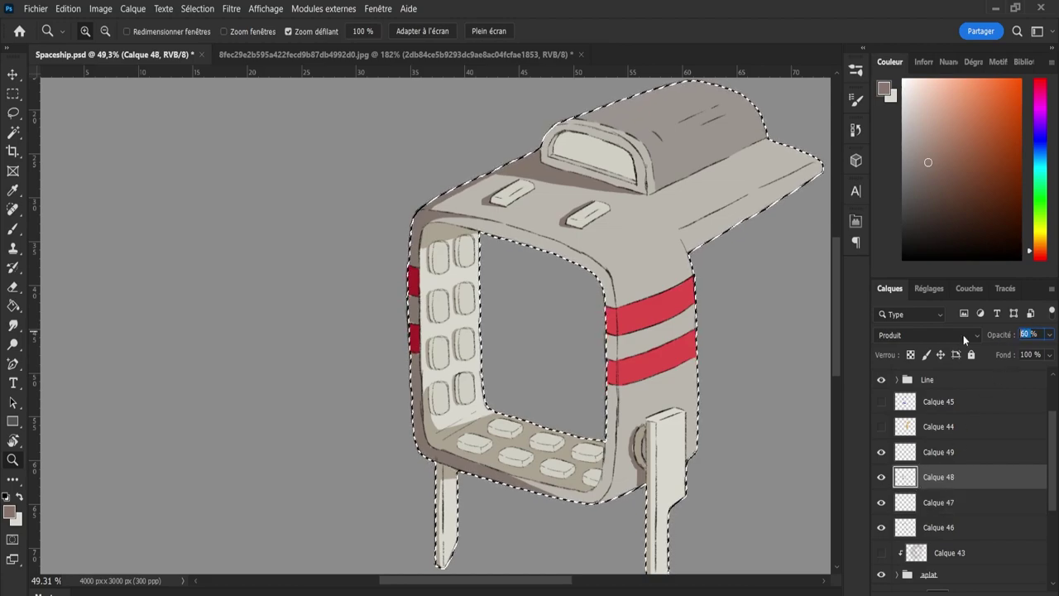
key(Up)
key(Up)
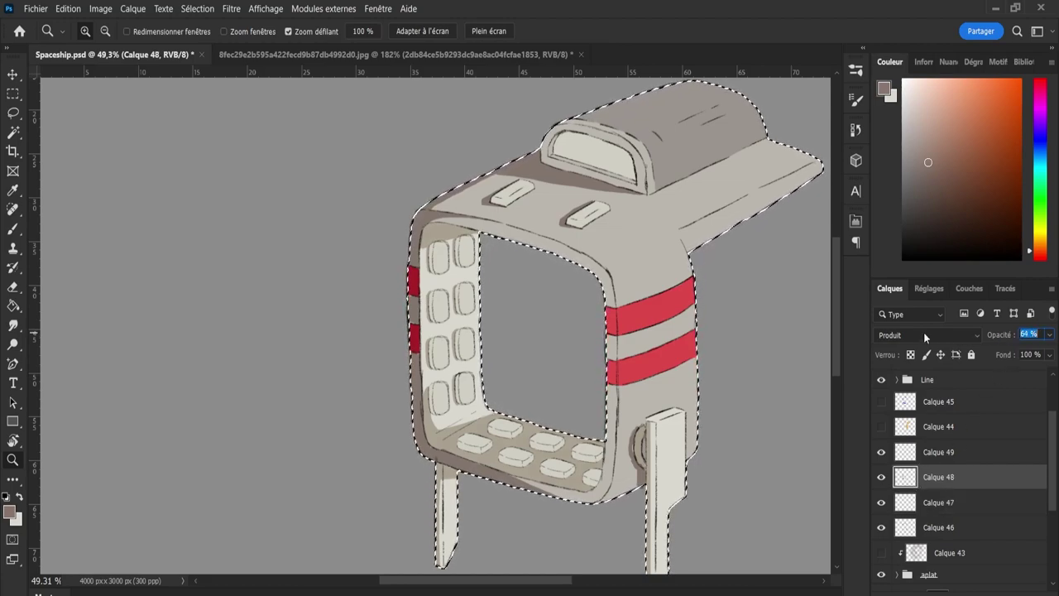
Select Calque 49 and toggle its visibility to check what it contributes to the spaceship.
click(937, 462)
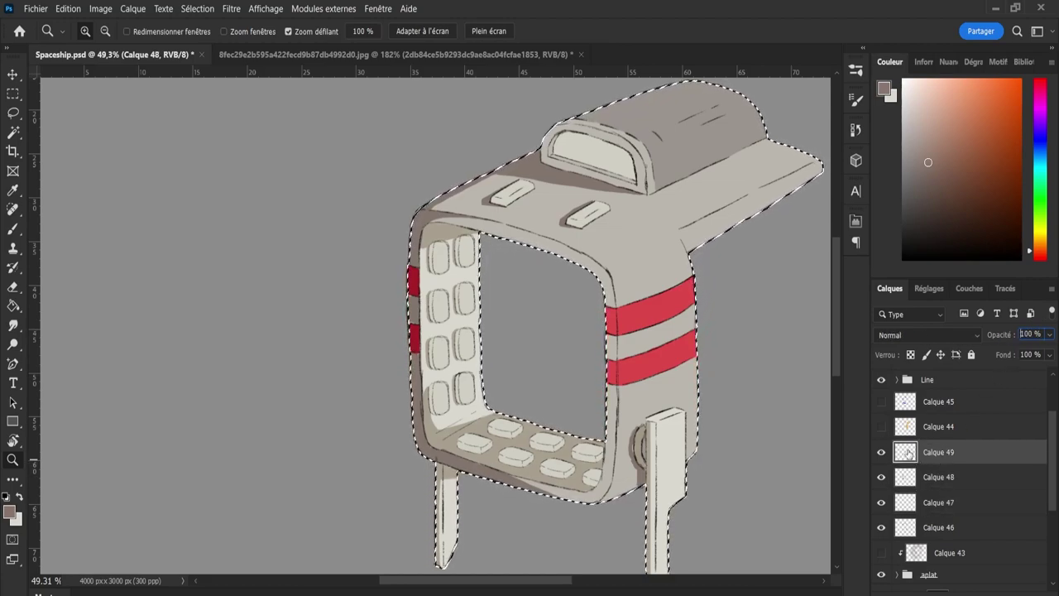
click(880, 453)
click(881, 452)
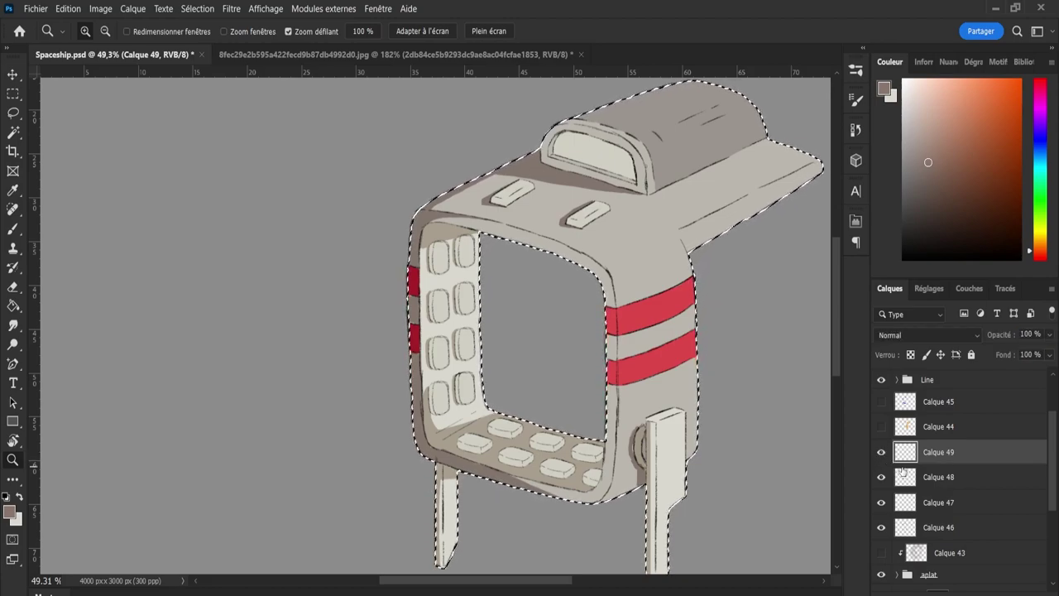
click(881, 451)
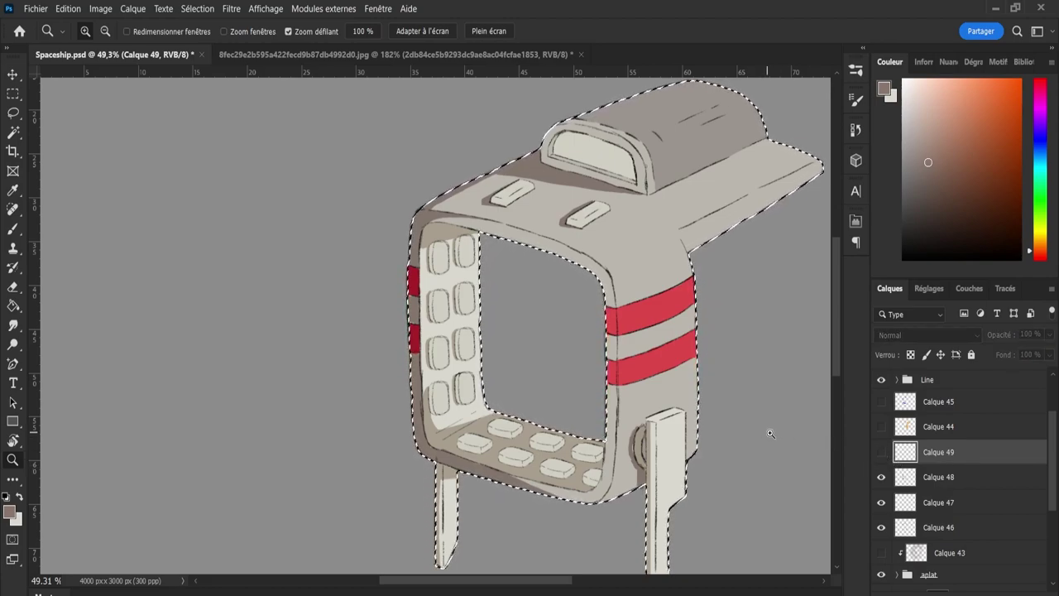
click(882, 451)
Sample the colour of a floor pad and shift it to a darker, warmer taupe as the foreground colour.
scroll(572, 315, down, 3)
scroll(563, 402, up, 5)
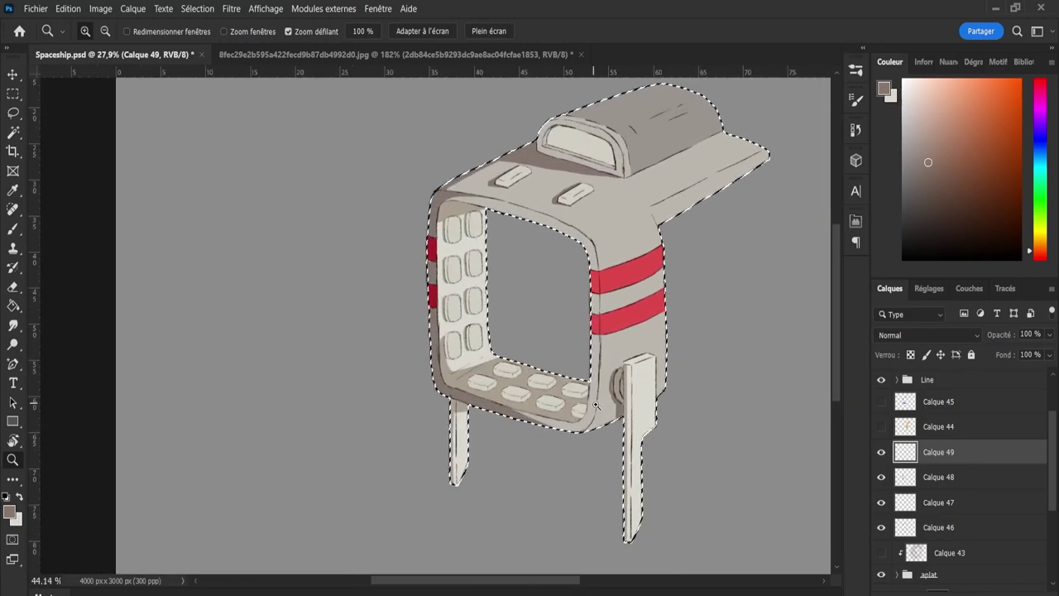
scroll(564, 402, up, 2)
key(i)
click(546, 399)
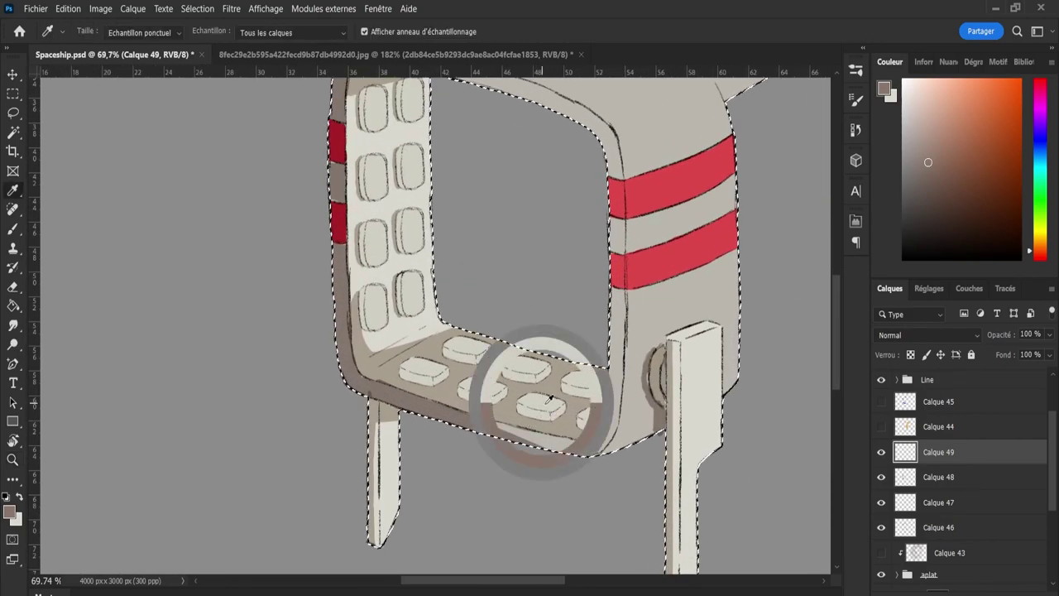
drag(910, 113, 912, 141)
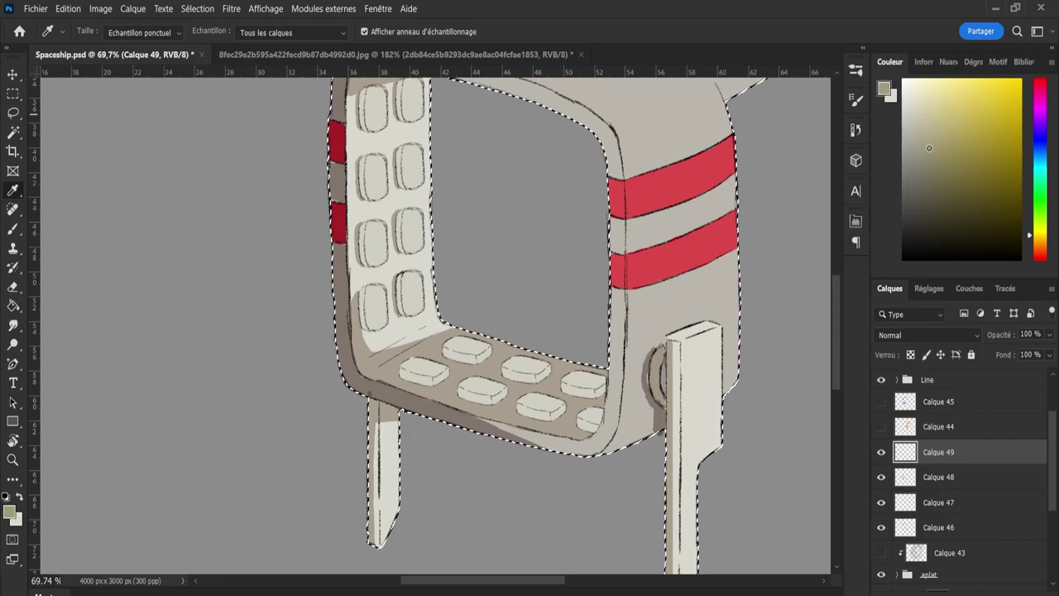
click(1040, 247)
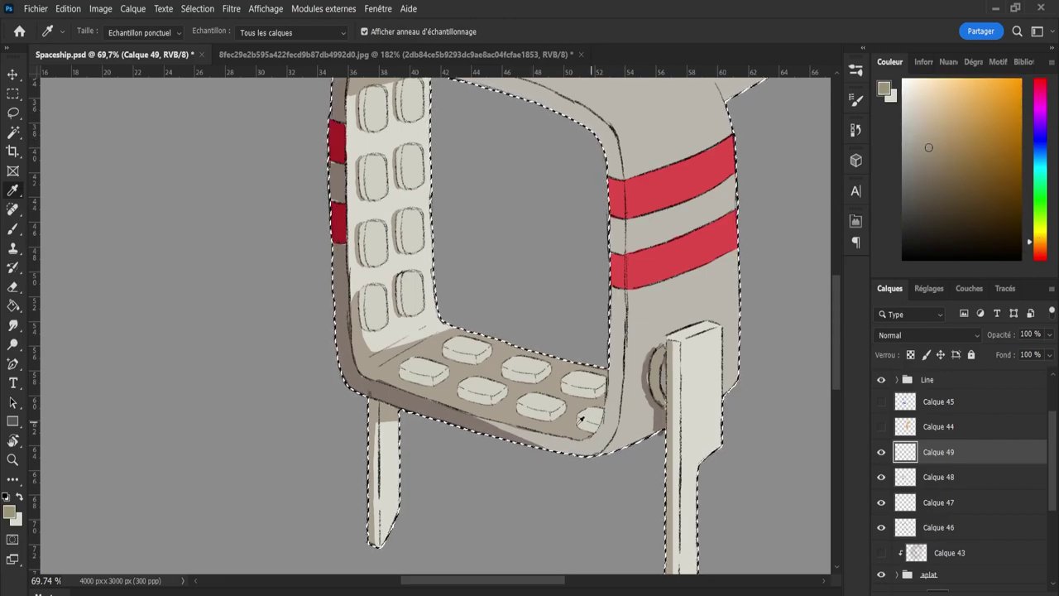
Fill the floor pads with the taupe on Calque 49 using the Paint Bucket, leaving out the front-right pad.
key(g)
key(shift+g)
click(548, 409)
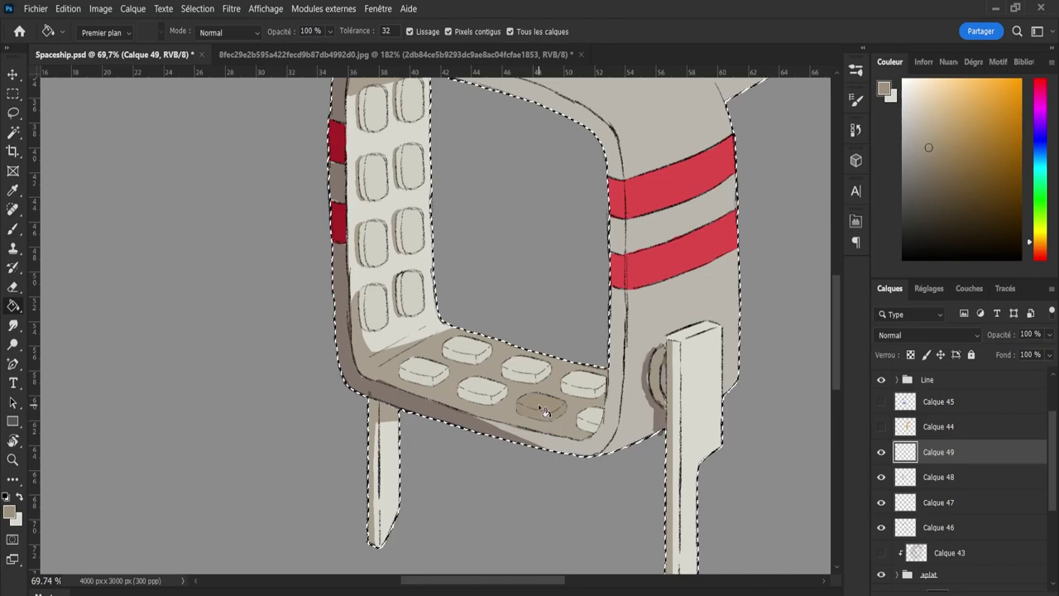
click(591, 424)
key(ctrl+z)
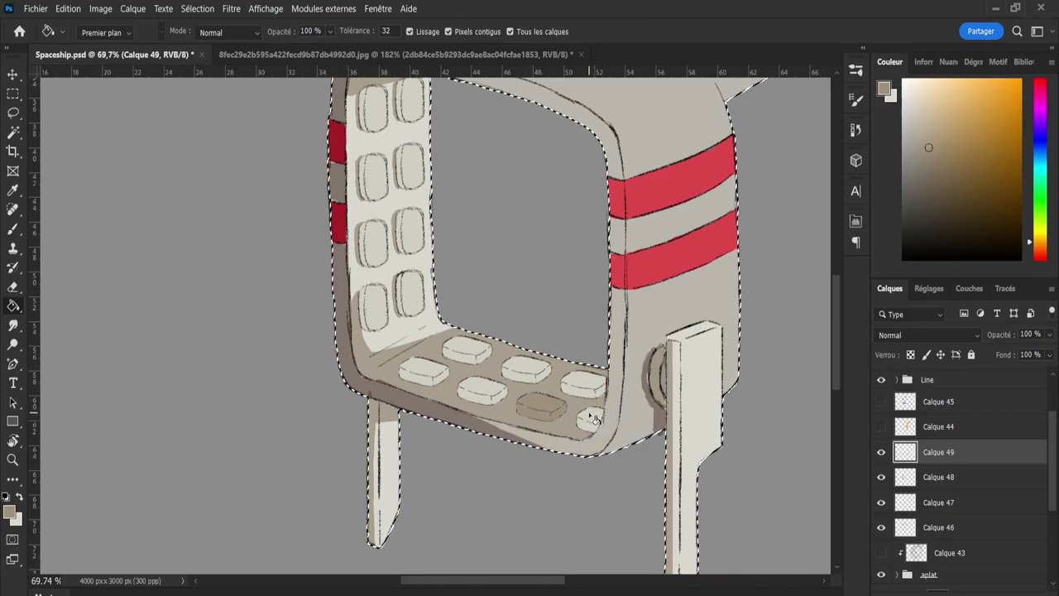
click(583, 384)
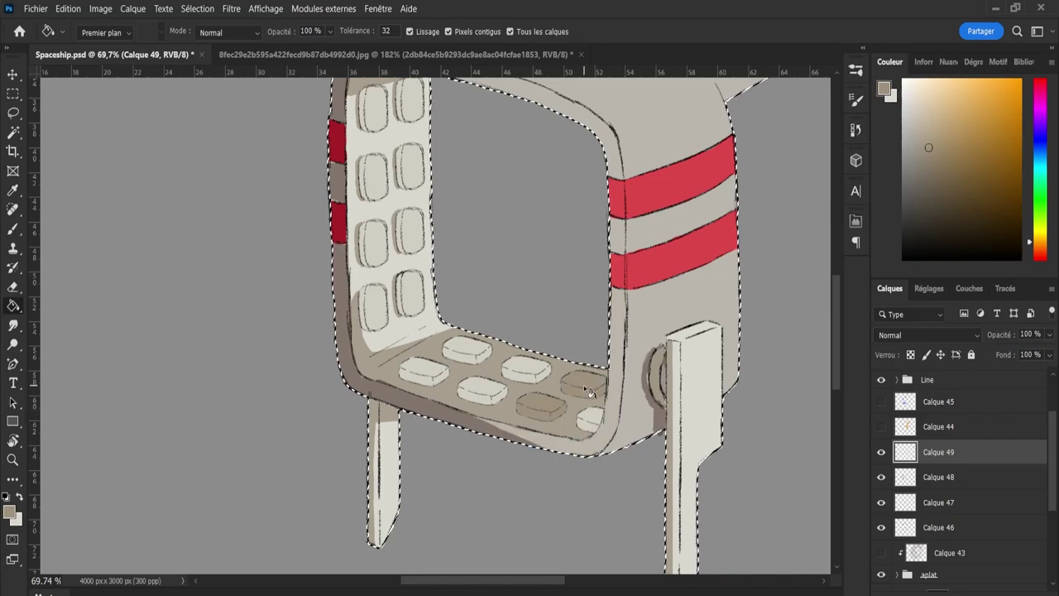
click(489, 394)
click(472, 351)
click(433, 377)
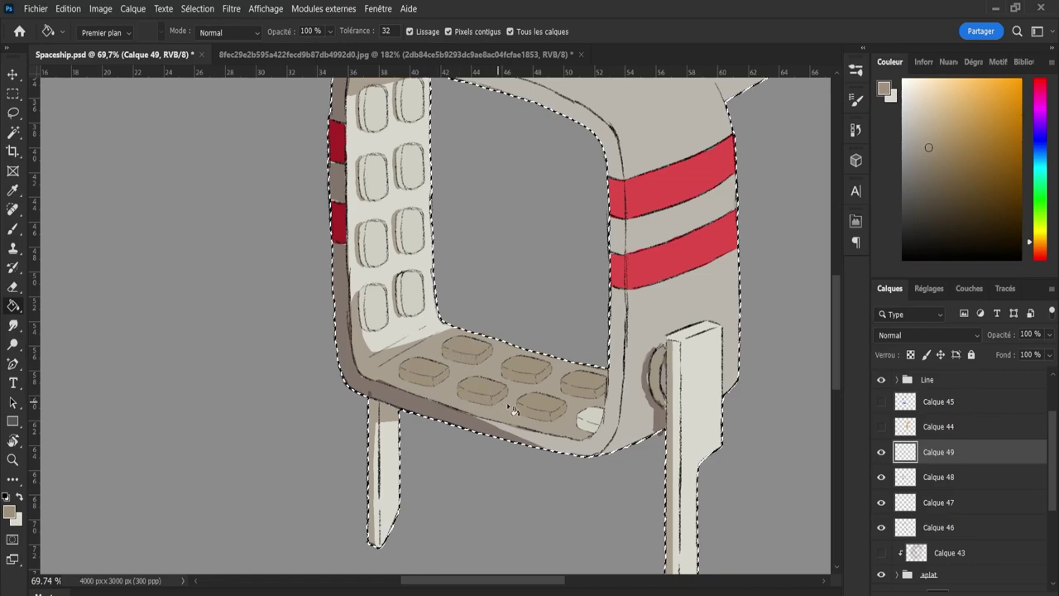
Paint the remaining front-right floor pad with the taupe on Calque 49 using the Brush.
key(b)
key(z)
mouse_move(592, 424)
mouse_down()
mouse_move(616, 423)
mouse_move(589, 432)
mouse_up()
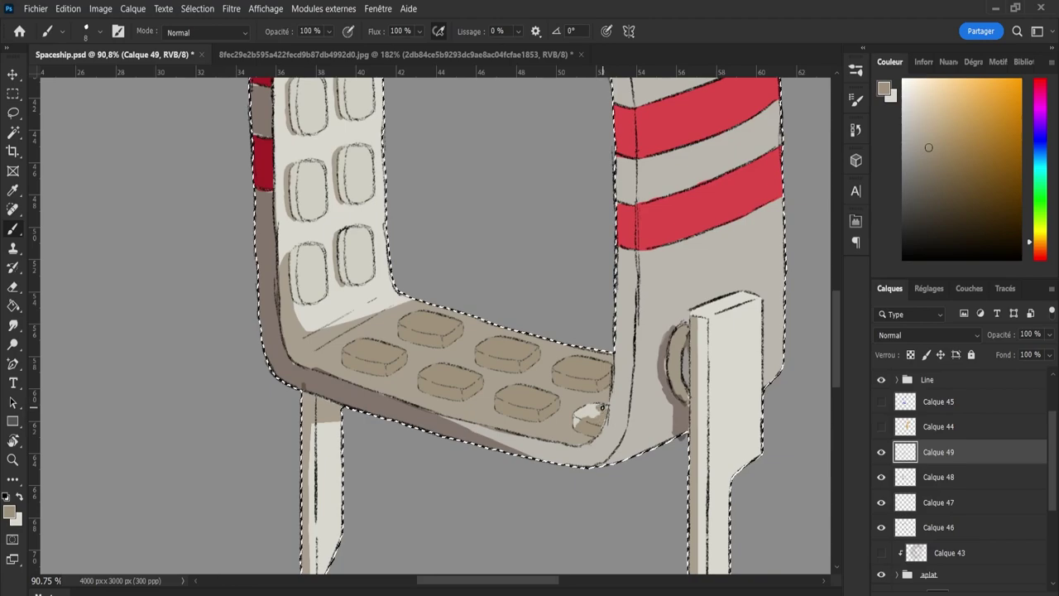
drag(596, 413, 579, 415)
Try to fill the side face of the lowest outer wall pad with taupe using the Paint Bucket.
key(z)
drag(485, 245, 360, 260)
key(g)
click(366, 283)
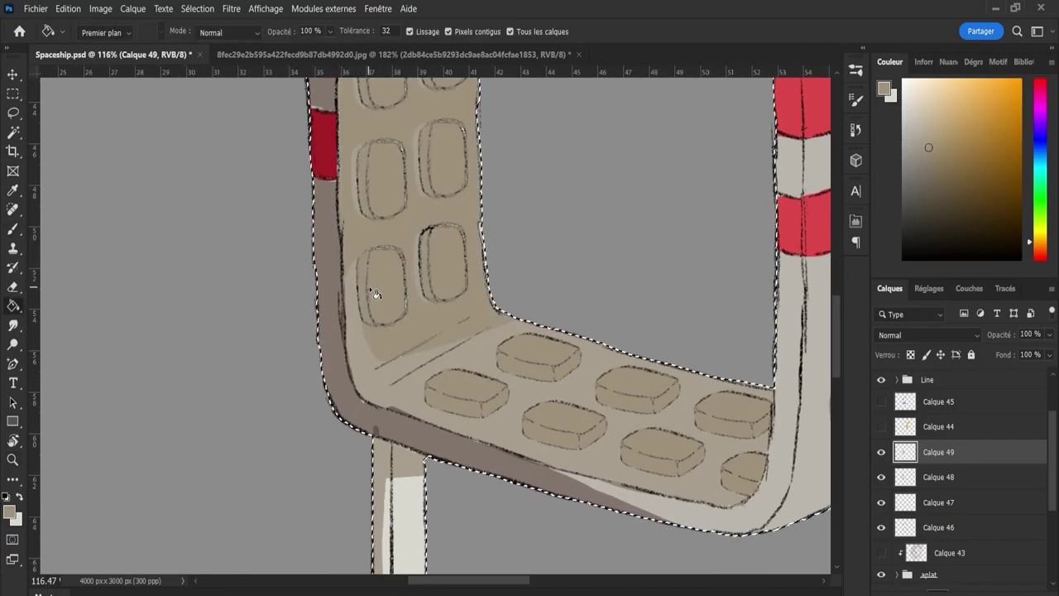
key(ctrl+z)
Brush taupe shading onto the side faces of the two lowest wall pads and the outer pad in the row above.
key(b)
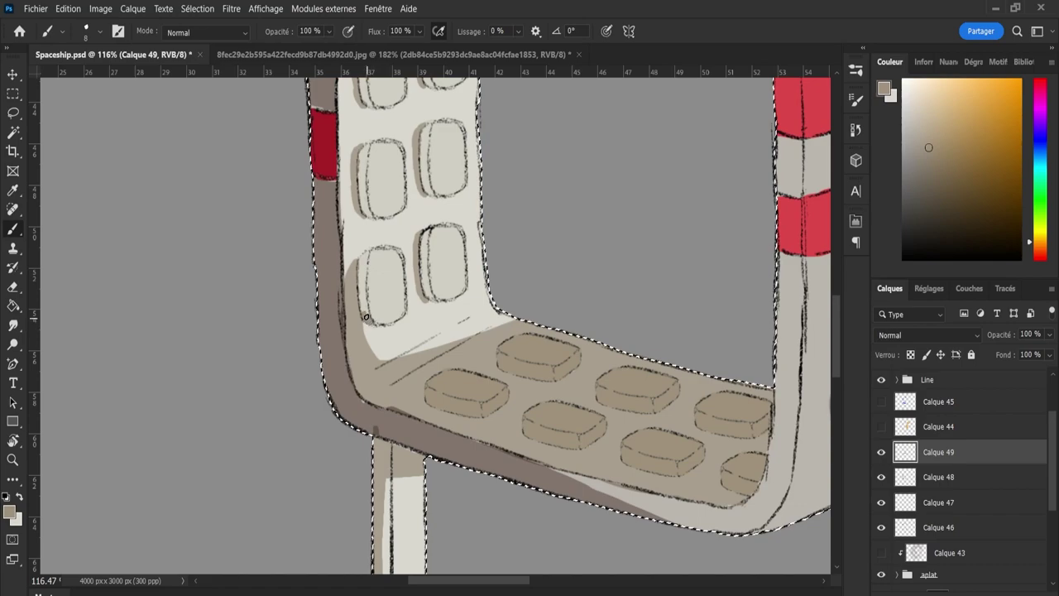
drag(362, 294, 362, 262)
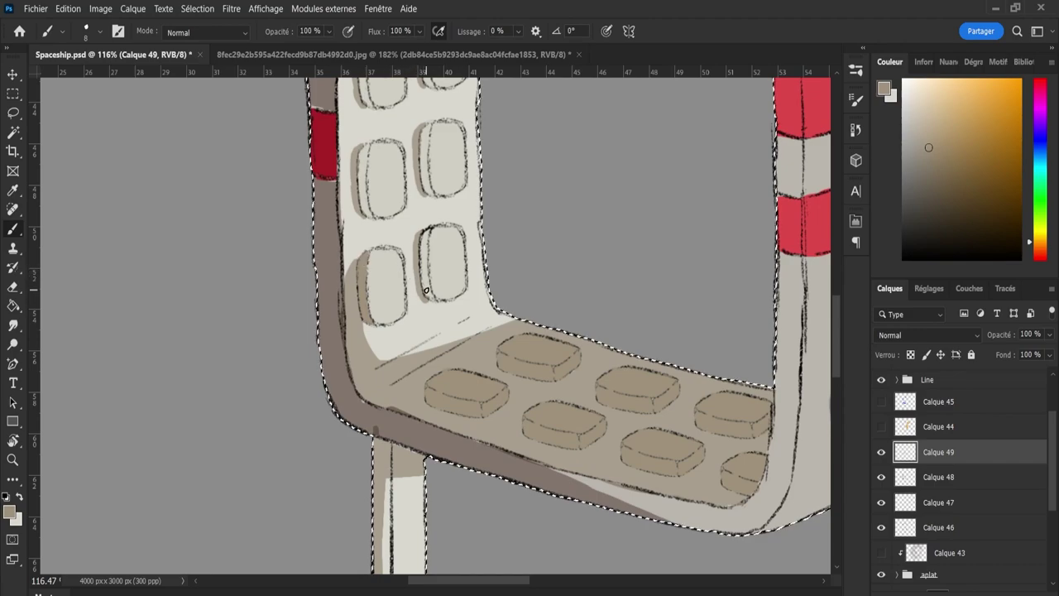
drag(433, 300, 426, 239)
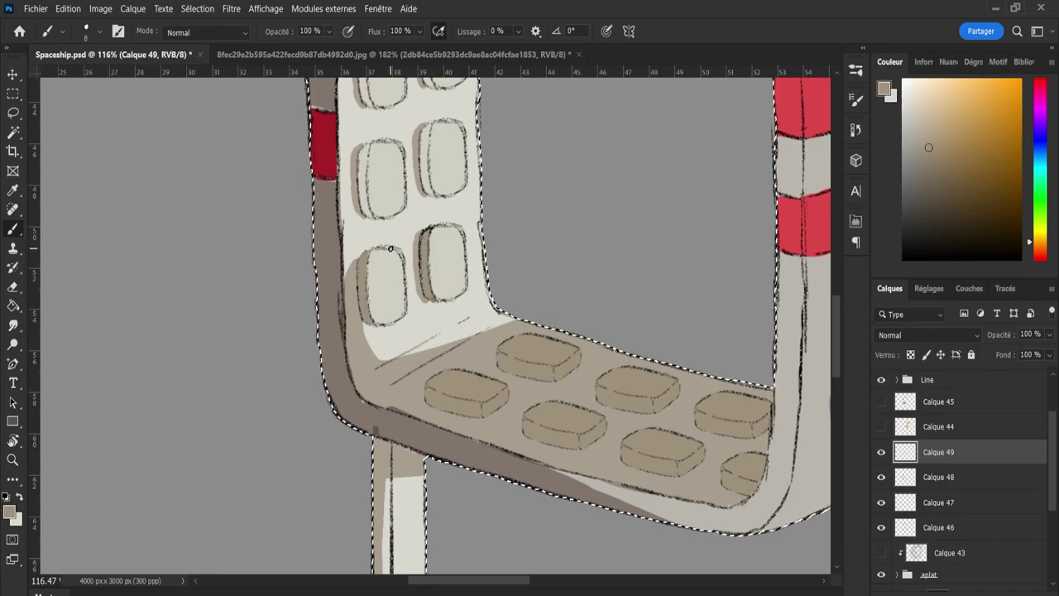
drag(368, 210, 361, 153)
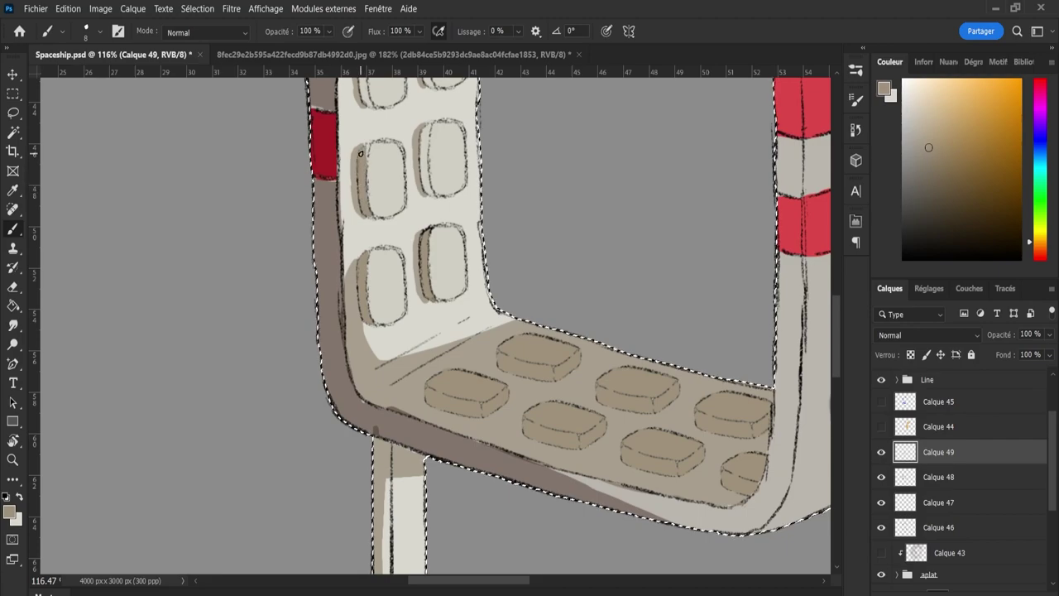
Brush the taupe onto the side faces of the second and third pads from the bottom in the wall's inner column.
key(z)
mouse_move(423, 200)
mouse_down()
mouse_move(399, 125)
mouse_move(418, 195)
mouse_up()
drag(523, 294, 491, 281)
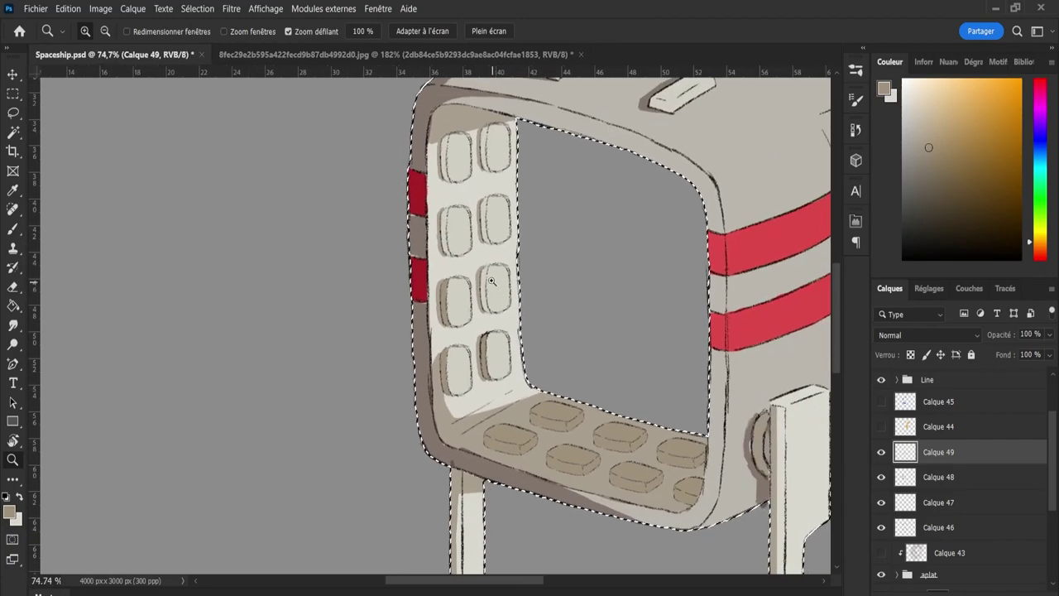
drag(475, 200, 504, 218)
key(b)
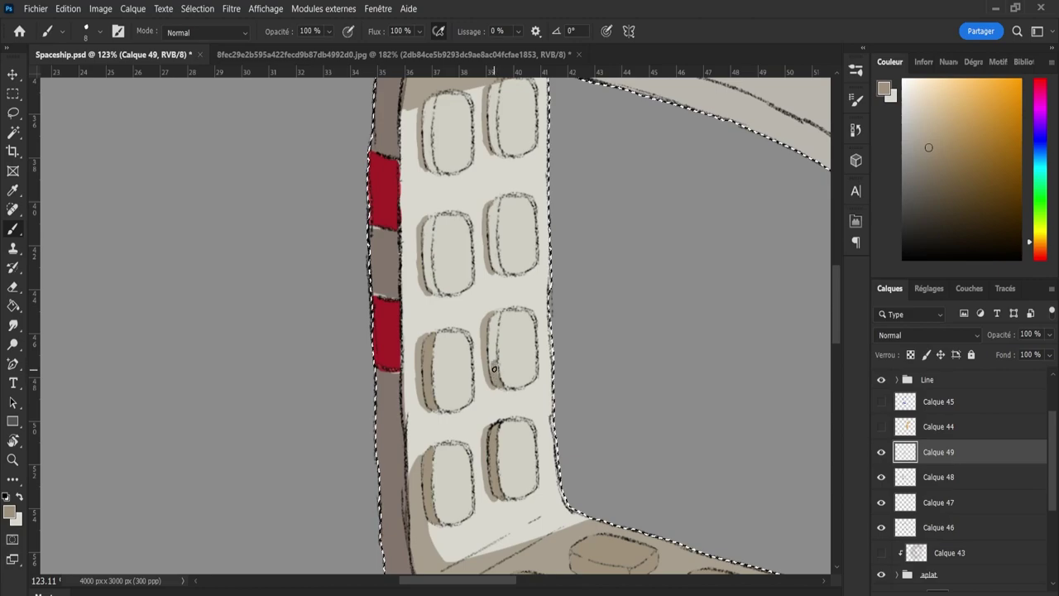
drag(494, 368, 493, 356)
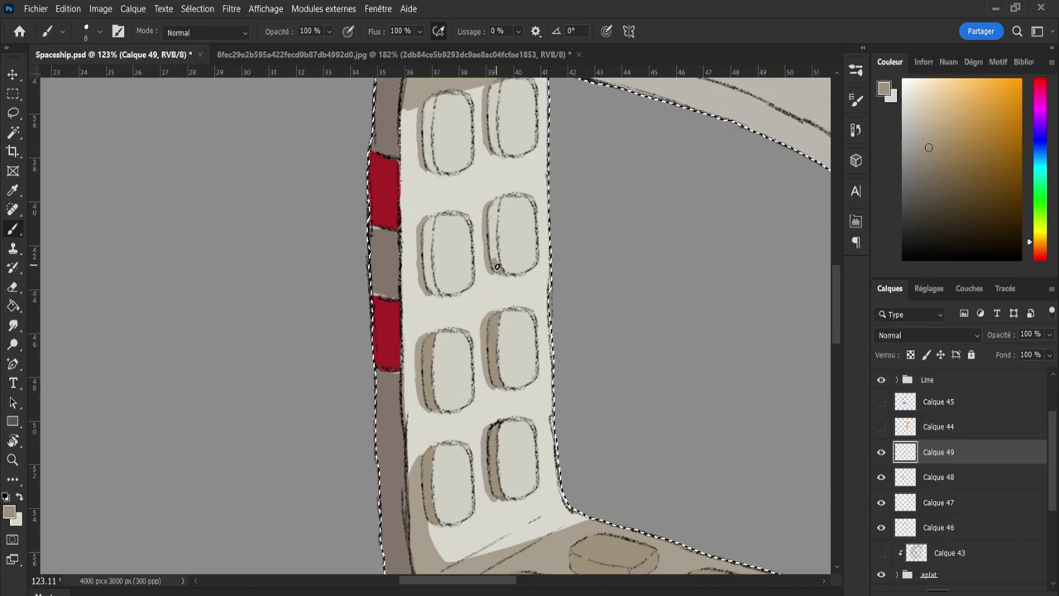
mouse_move(493, 265)
mouse_down()
mouse_move(494, 236)
mouse_move(492, 247)
mouse_up()
drag(494, 206, 494, 228)
Check the wall pad shading with the interface and selection outline temporarily hidden.
key(Tab)
key(ctrl+d)
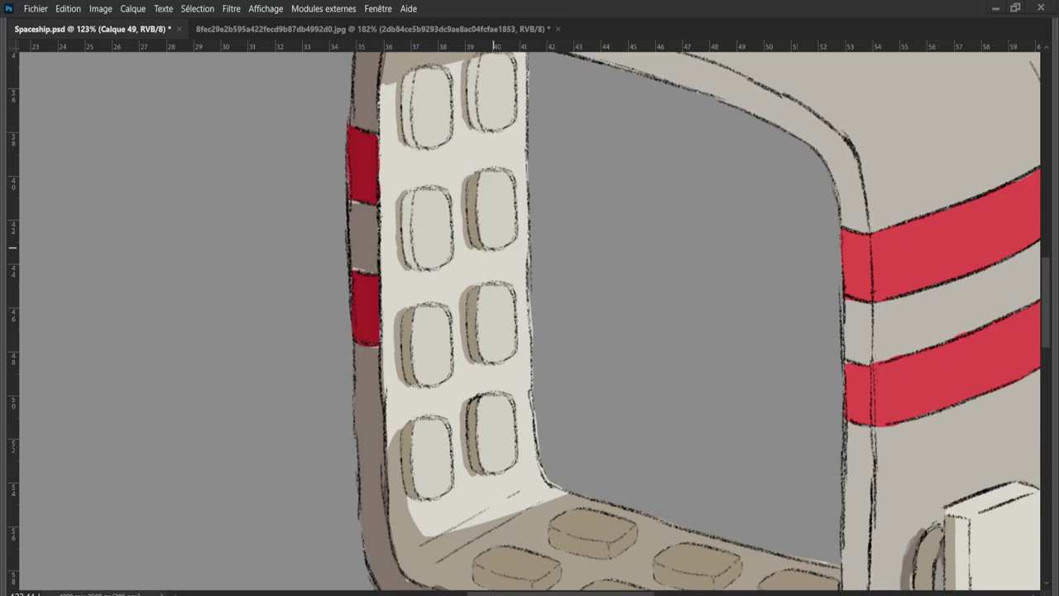
key(ctrl+z)
key(Tab)
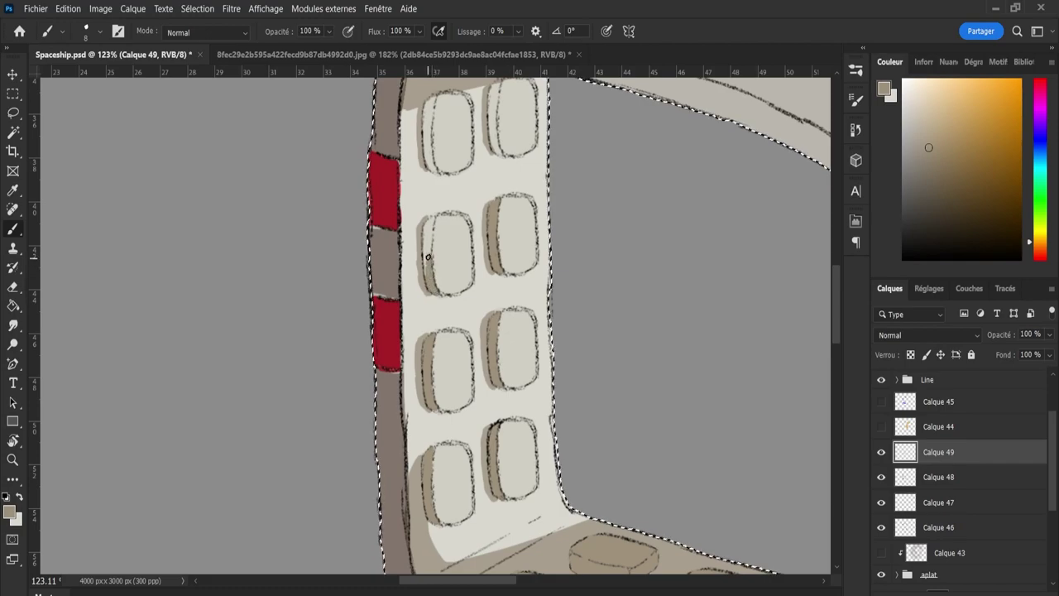
Paint the side faces of the two upper outer-column pads and the top inner-column pad with the taupe.
mouse_move(427, 260)
mouse_down()
mouse_move(427, 273)
mouse_move(427, 226)
mouse_move(429, 244)
mouse_up()
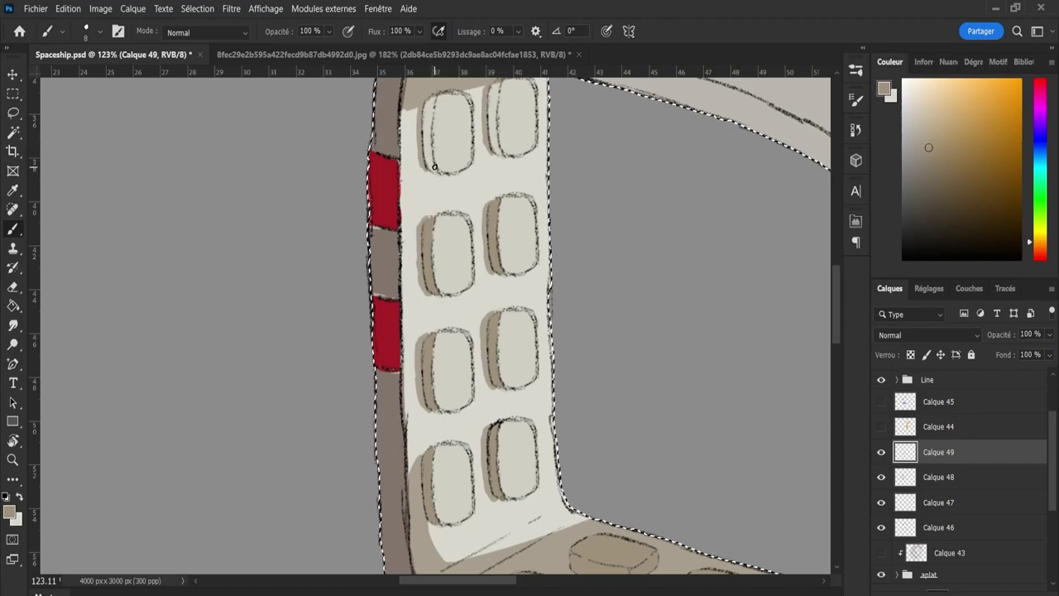
drag(426, 158, 430, 110)
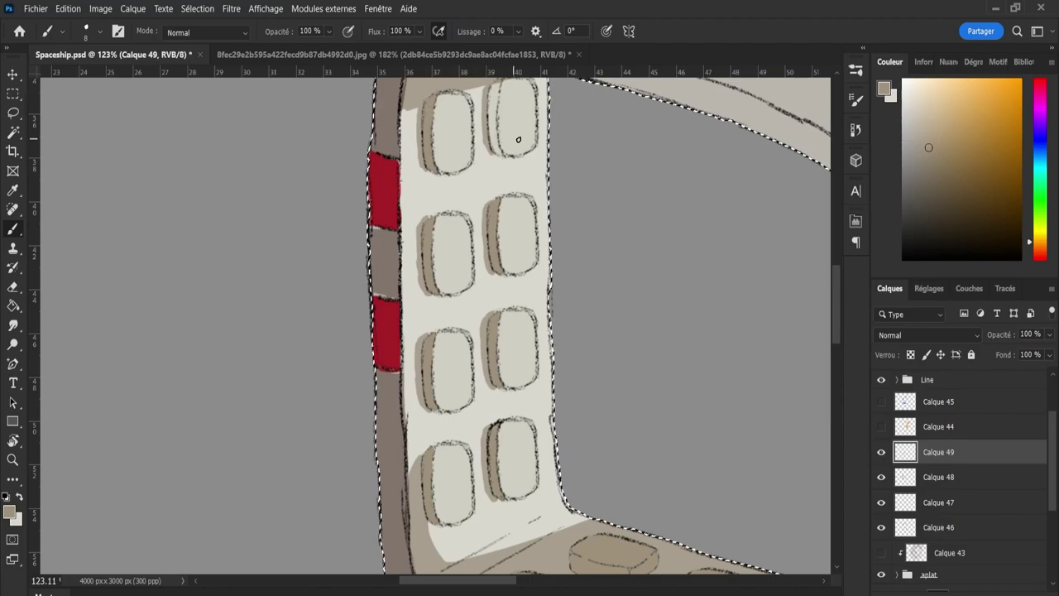
key(z)
drag(542, 215, 519, 197)
drag(513, 129, 537, 138)
key(b)
mouse_move(506, 195)
mouse_down()
mouse_move(513, 208)
mouse_move(504, 163)
mouse_move(512, 112)
mouse_up()
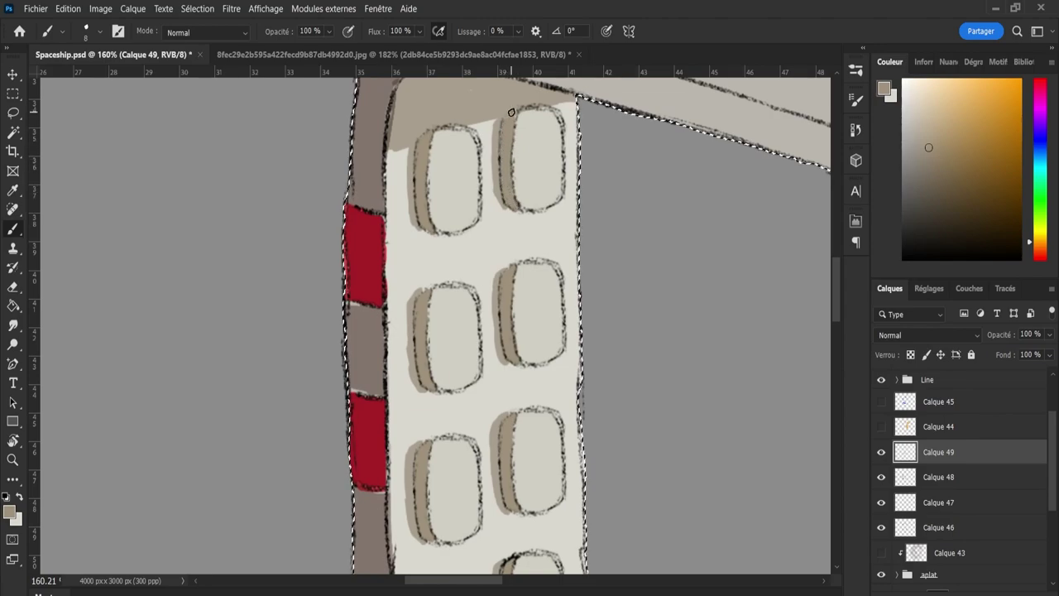
Touch up the side faces of the two raised plates on the hull roof with the Brush and Eraser on Calque 49.
key(e)
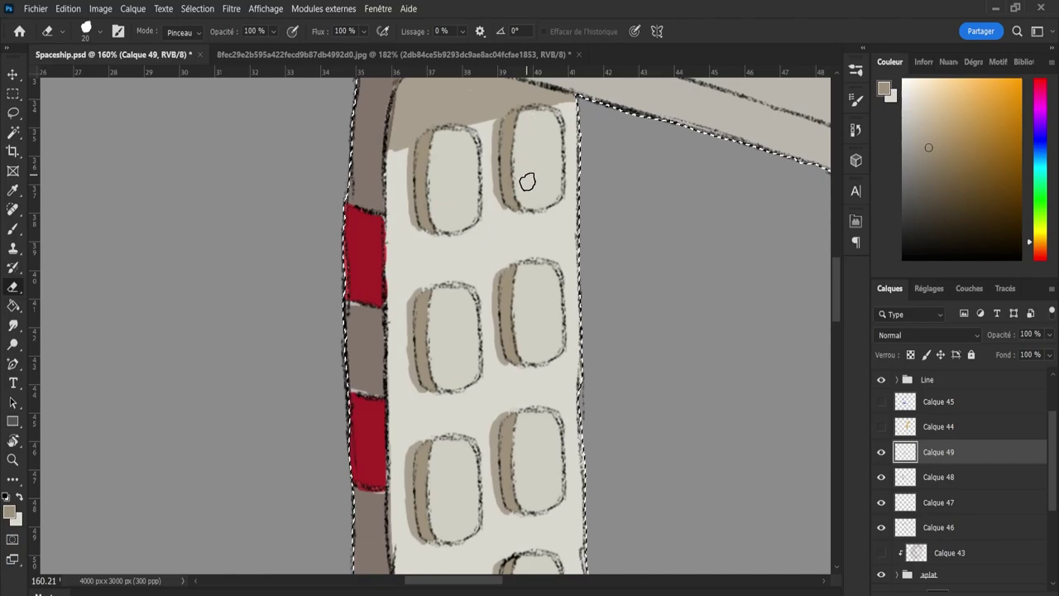
key(z)
drag(522, 237, 459, 204)
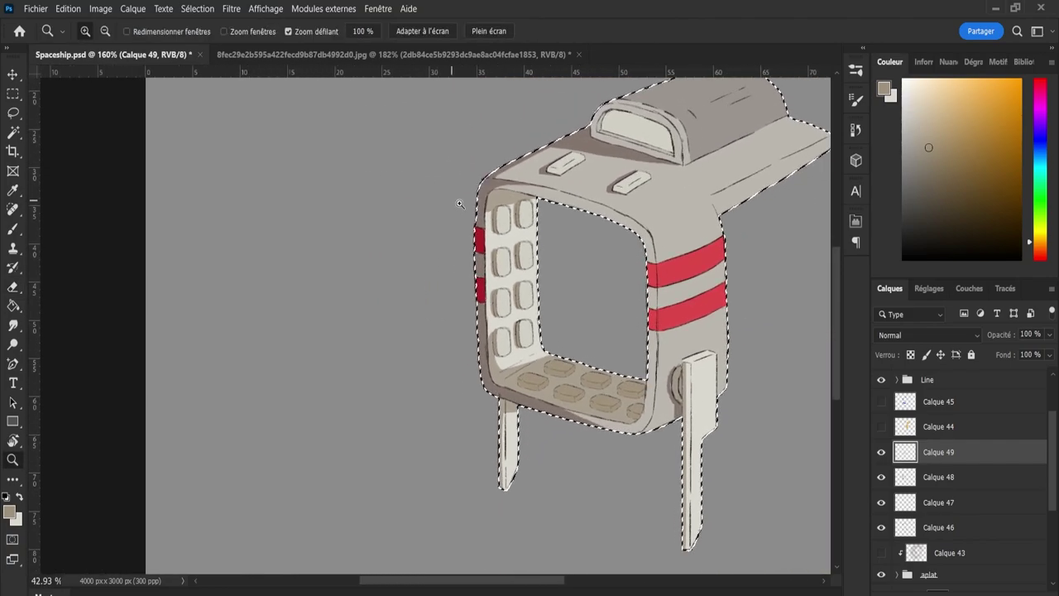
drag(631, 322, 674, 344)
drag(481, 273, 414, 244)
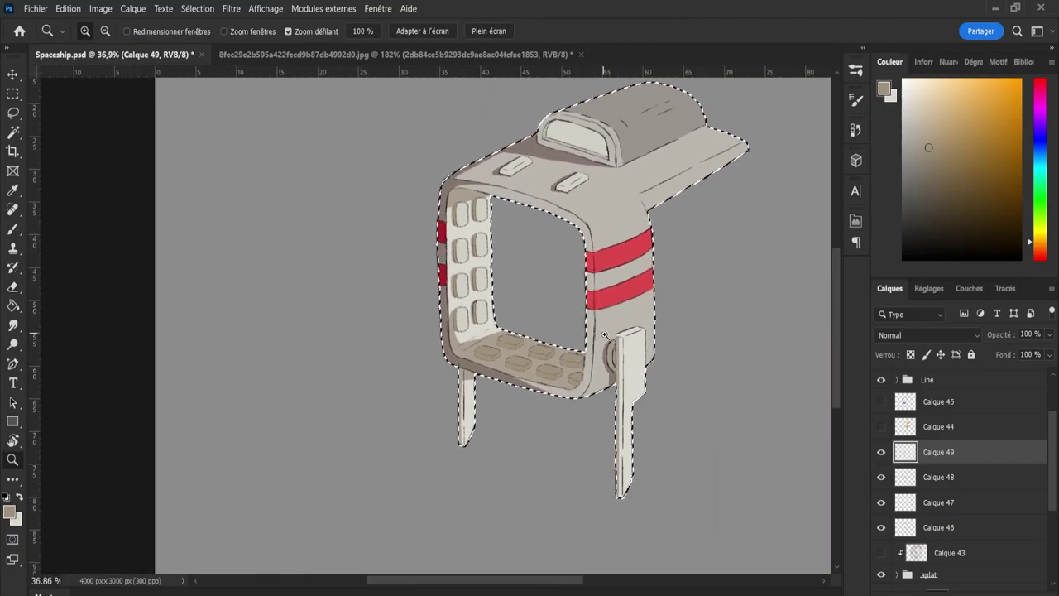
drag(605, 334, 538, 322)
drag(525, 253, 503, 159)
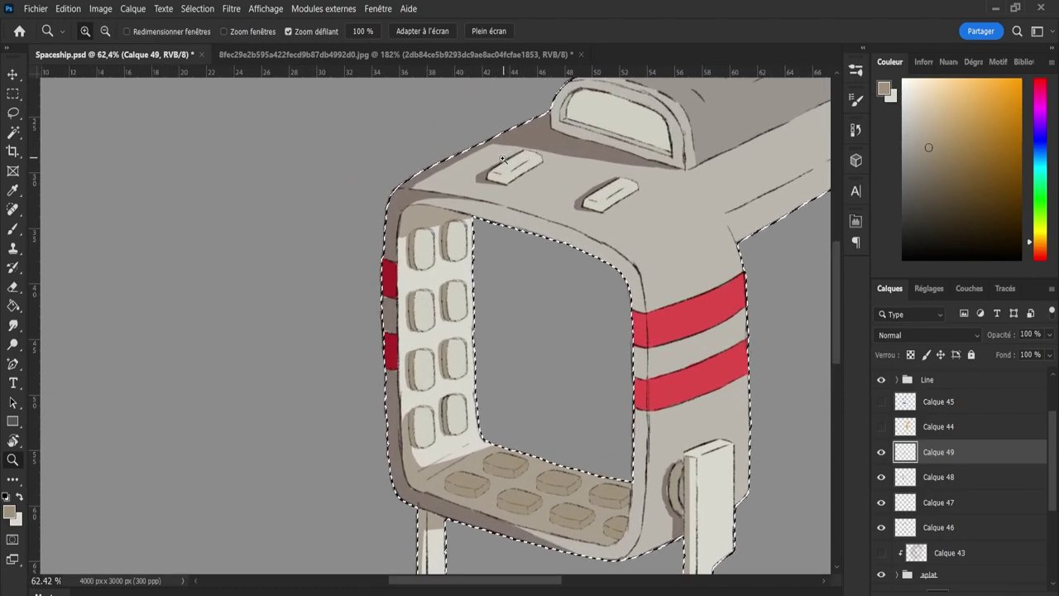
key(b)
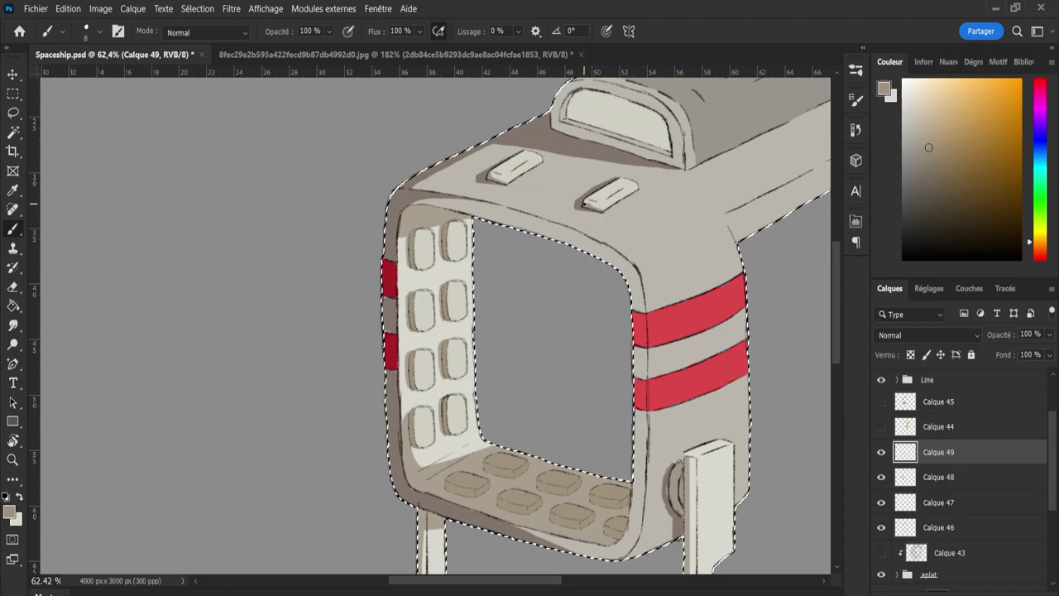
key(e)
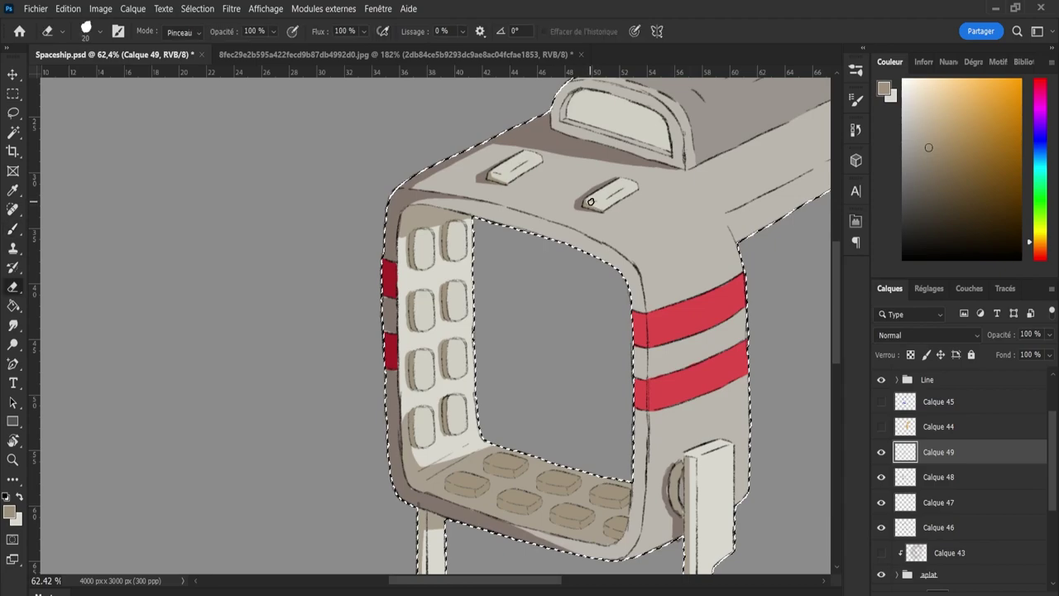
key(b)
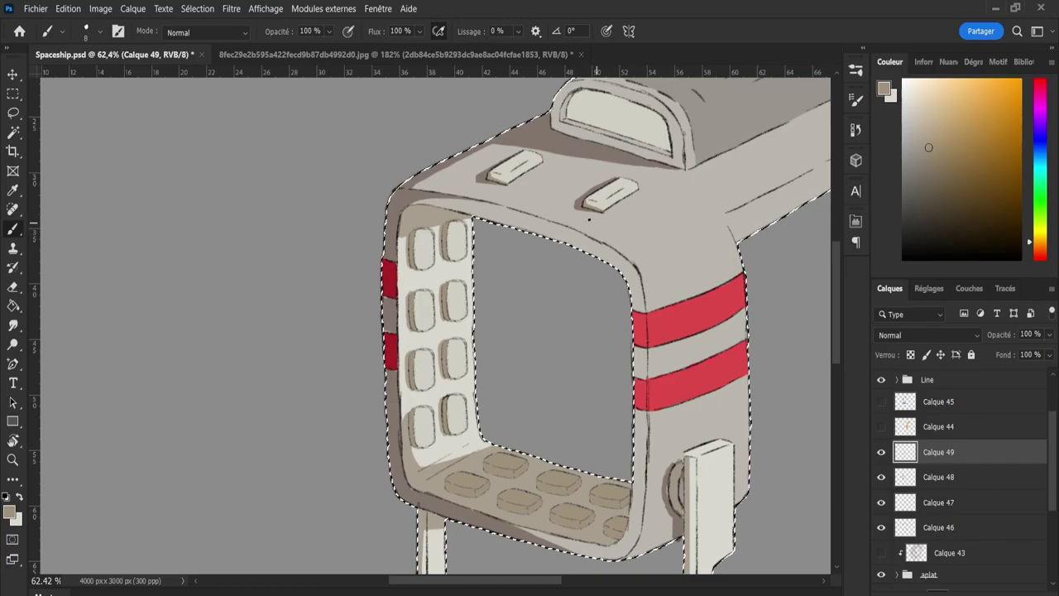
Examine the spaceship's overall shading at different magnifications, with and without the selection outline.
key(z)
drag(521, 155, 479, 150)
drag(538, 225, 563, 228)
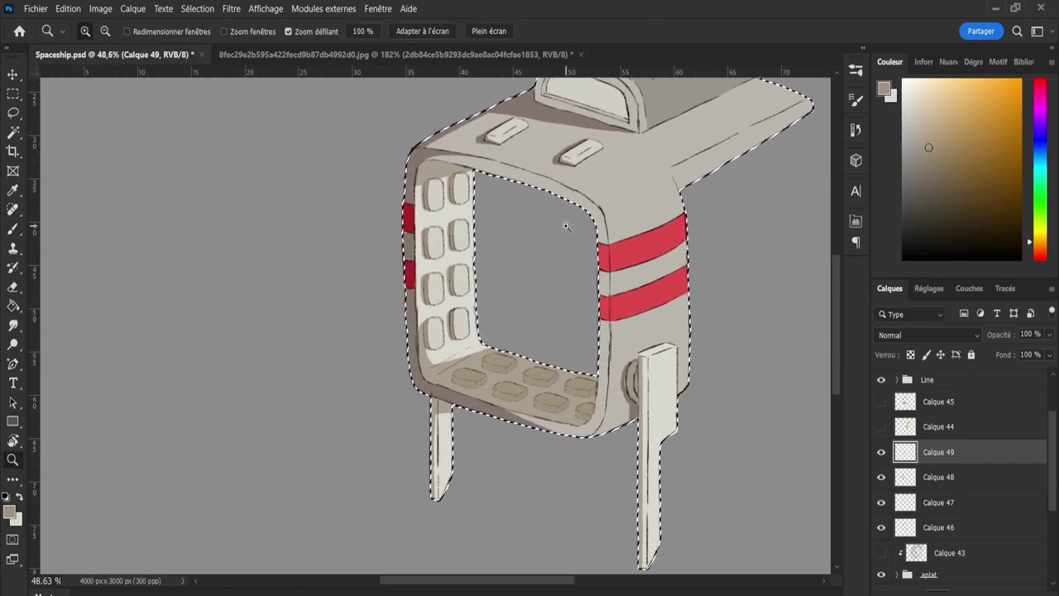
drag(556, 220, 535, 219)
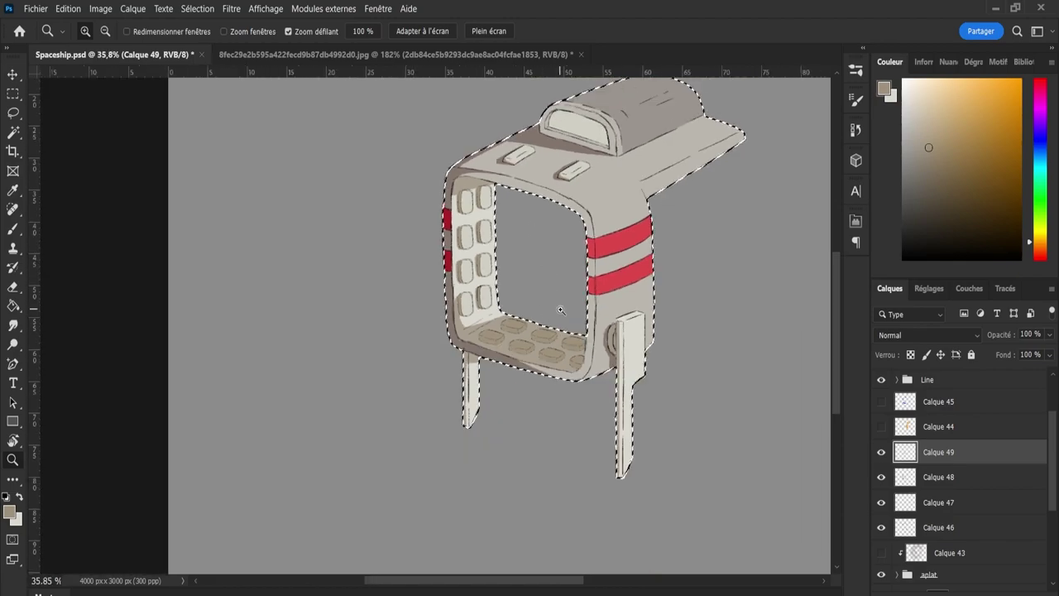
drag(562, 310, 569, 317)
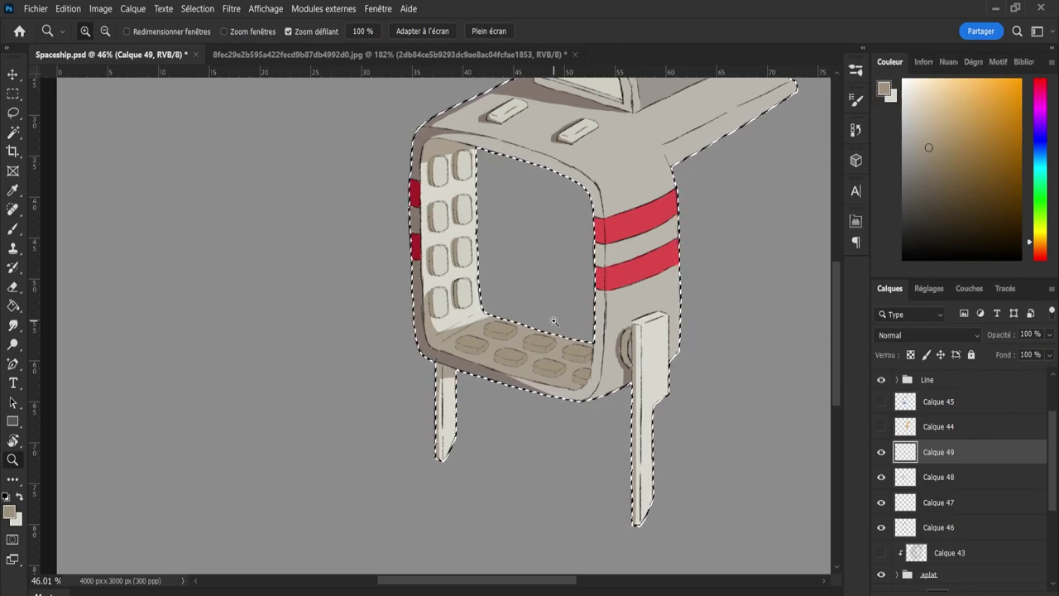
key(ctrl+d)
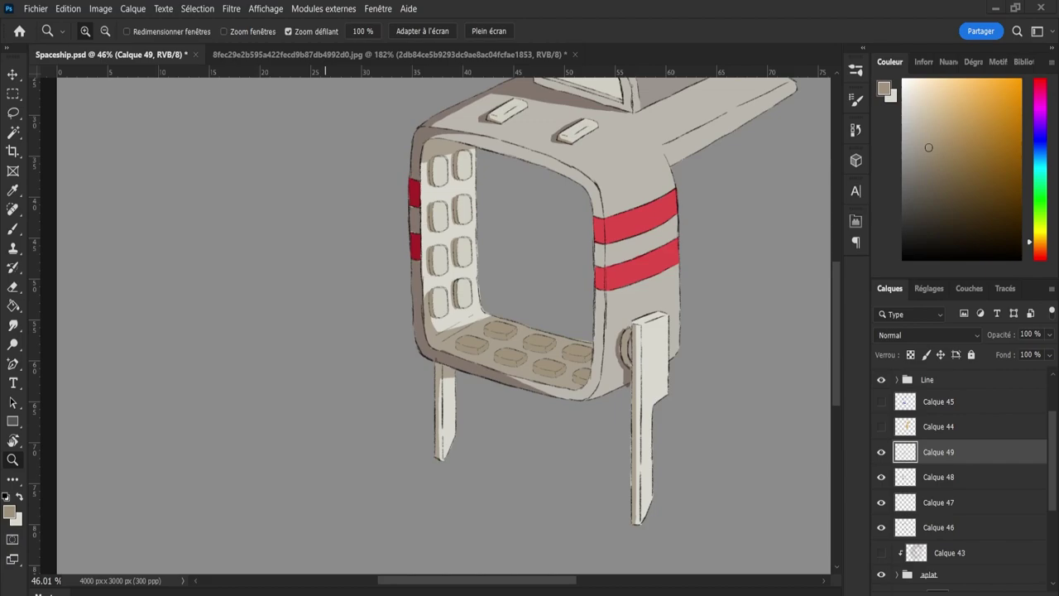
key(ctrl+shift+d)
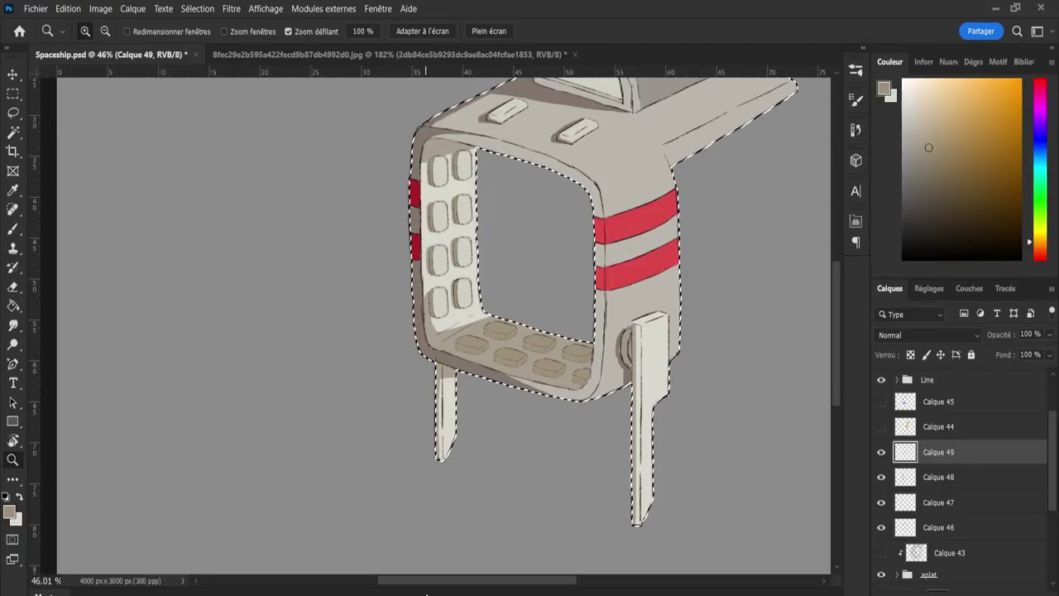
mouse_move(566, 257)
mouse_down()
mouse_move(582, 252)
mouse_move(571, 246)
mouse_up()
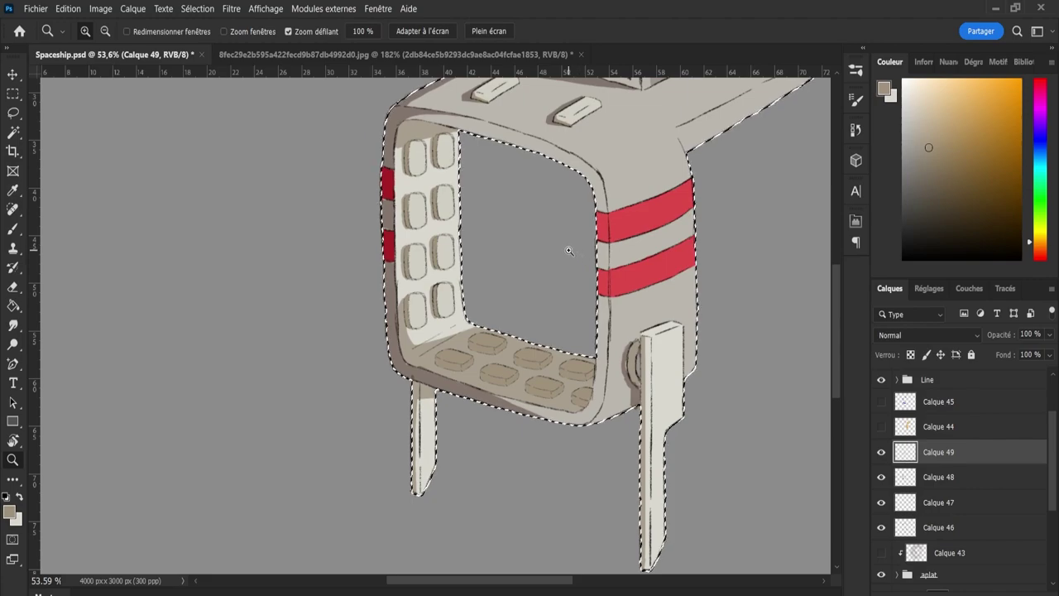
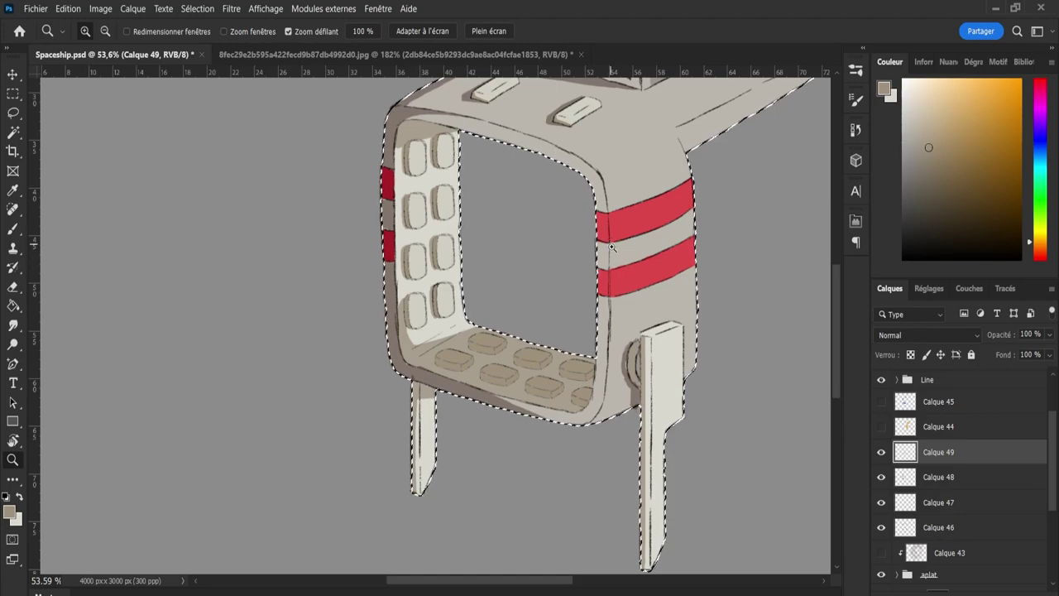
scroll(554, 303, down, 2)
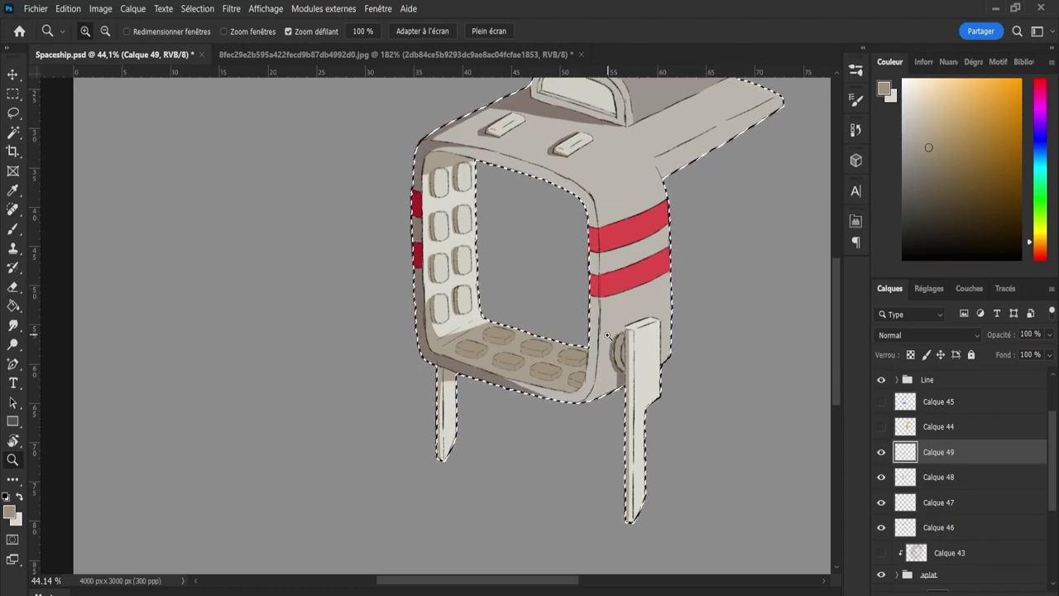
drag(593, 352, 553, 333)
drag(681, 350, 693, 344)
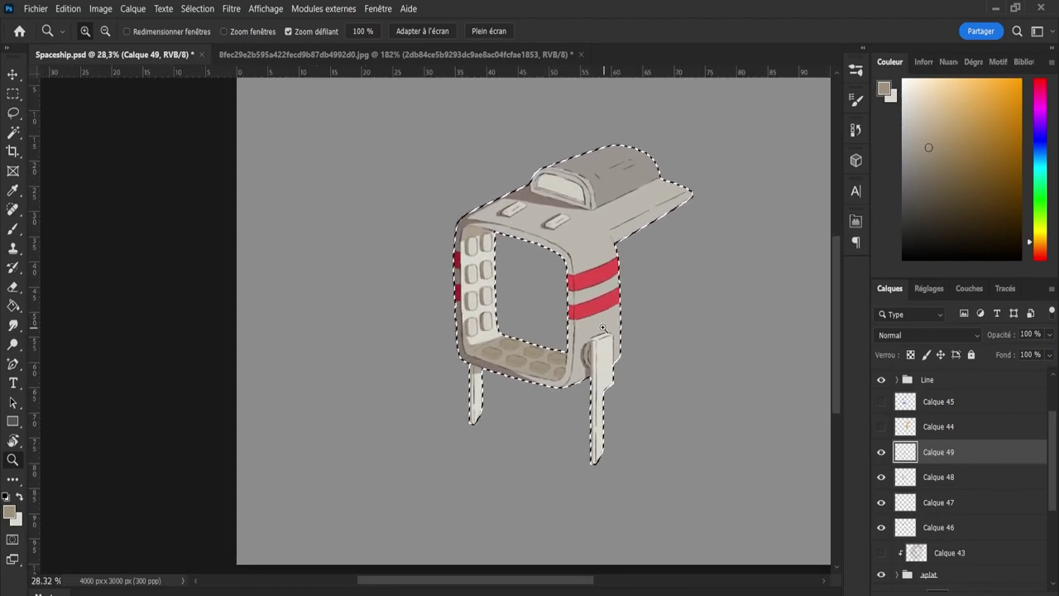
drag(606, 324, 620, 330)
scroll(580, 342, up, 2)
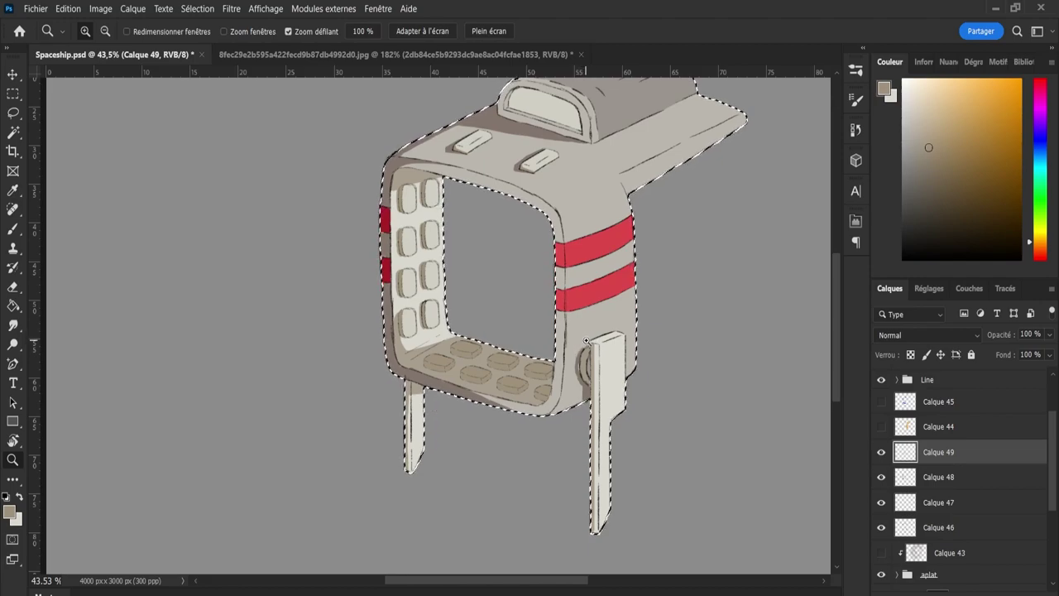
scroll(611, 358, down, 2)
scroll(612, 359, up, 2)
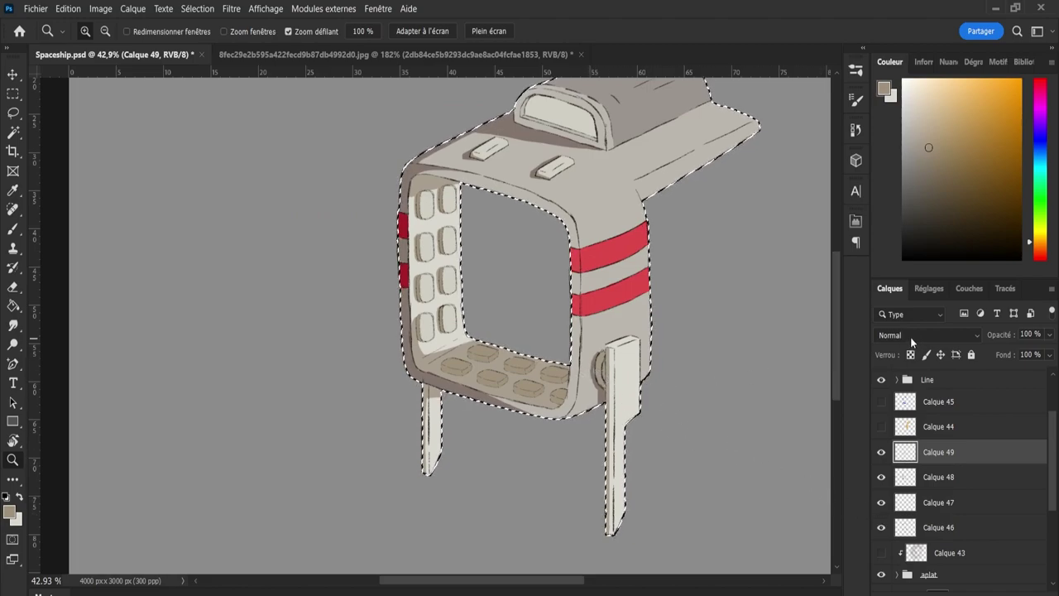
Set Calque 49 to the Produit blend mode at 65 % opacity and add a new empty layer above it.
scroll(911, 337, down, 3)
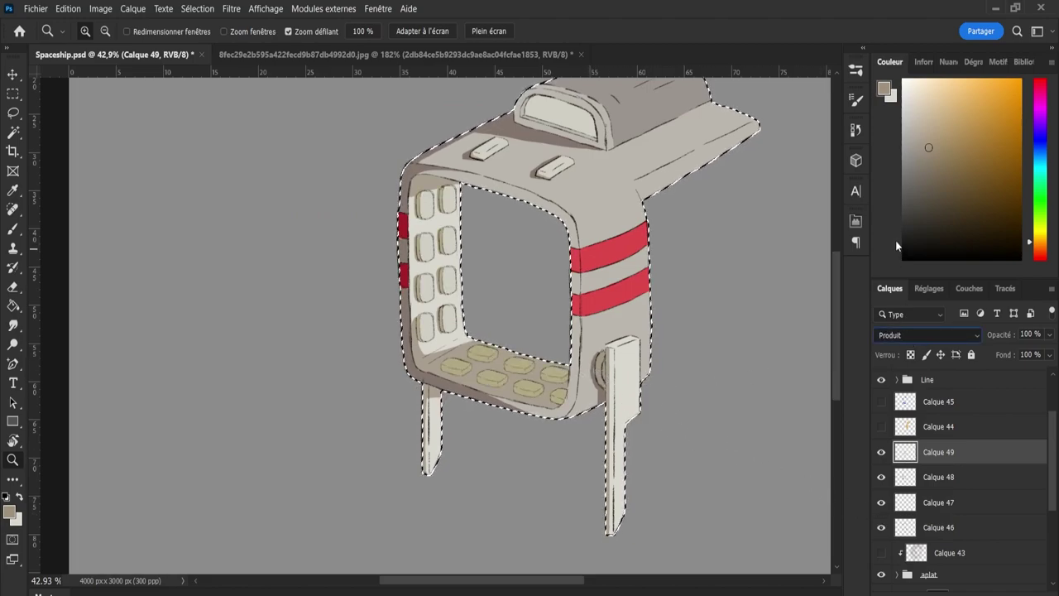
click(1049, 334)
drag(1034, 355, 1024, 357)
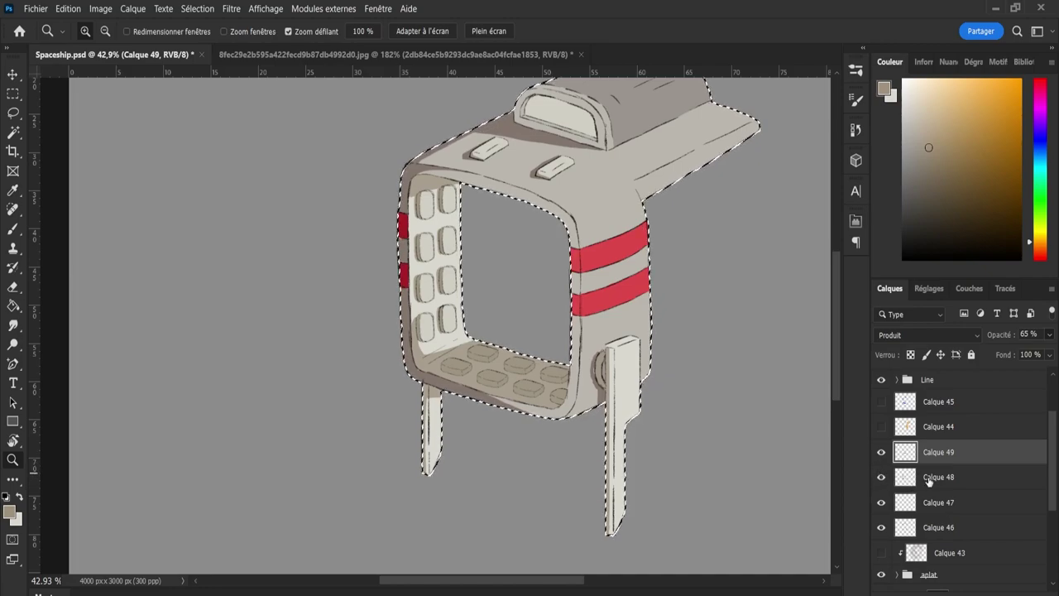
key(ctrl+shift+alt+n)
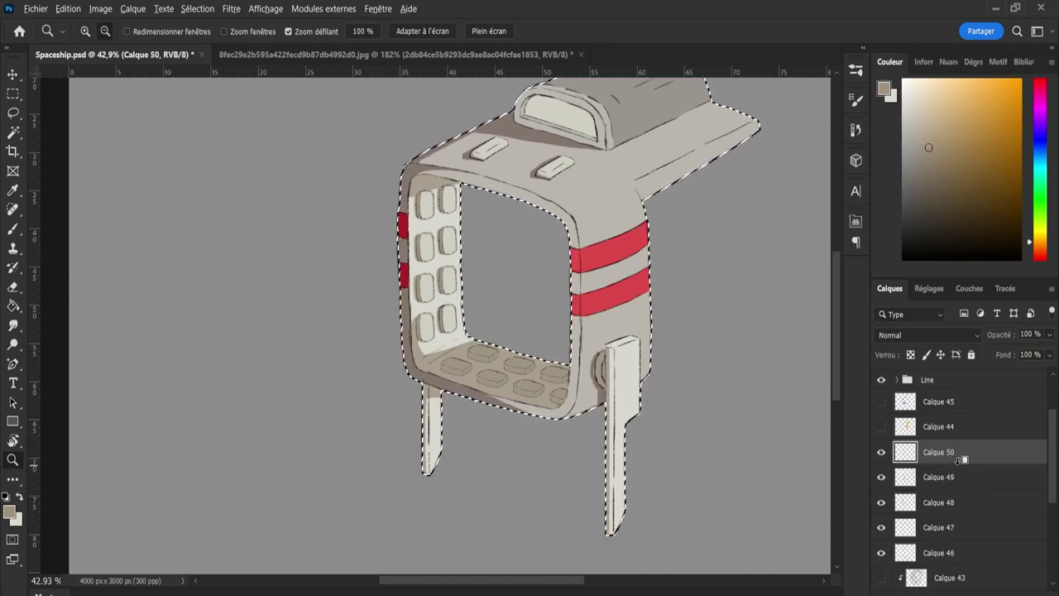
Sample the roof dome's grey and adjust the foreground colour to a darker reddish grey-brown.
drag(622, 291, 553, 283)
drag(700, 174, 723, 196)
key(i)
click(585, 210)
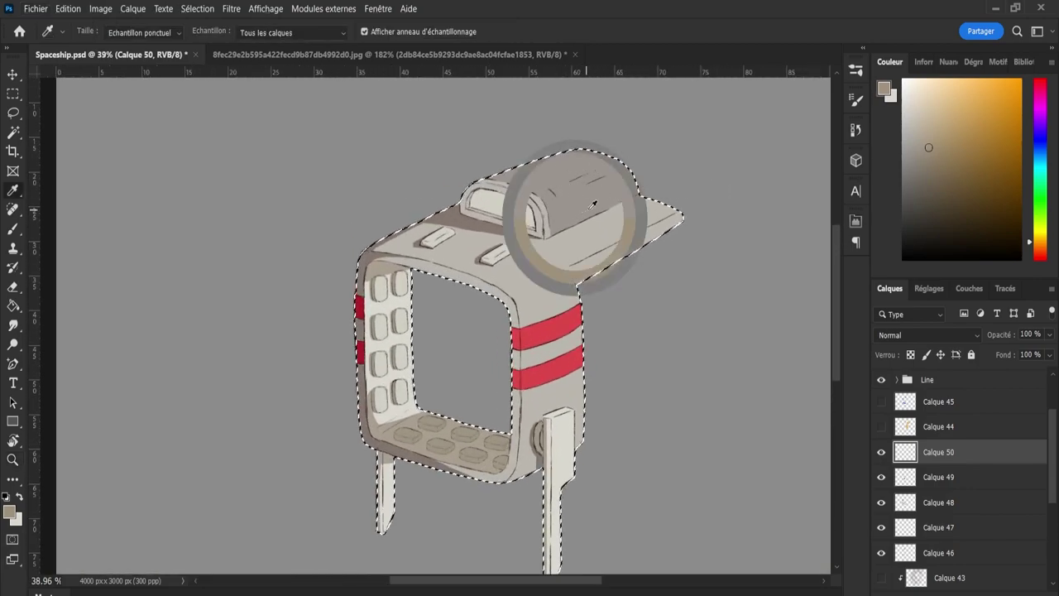
drag(593, 203, 599, 189)
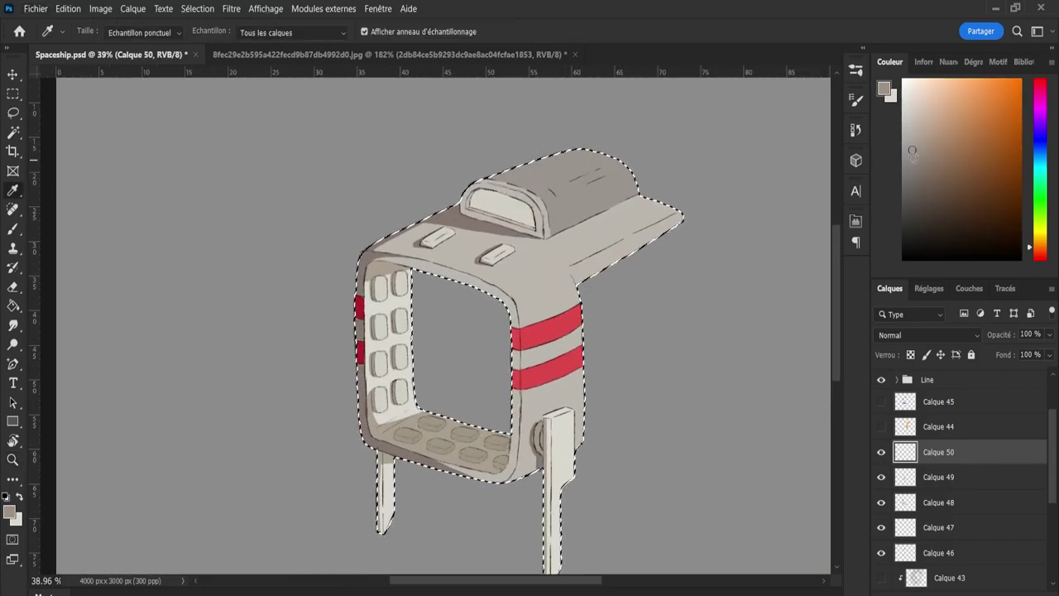
click(913, 182)
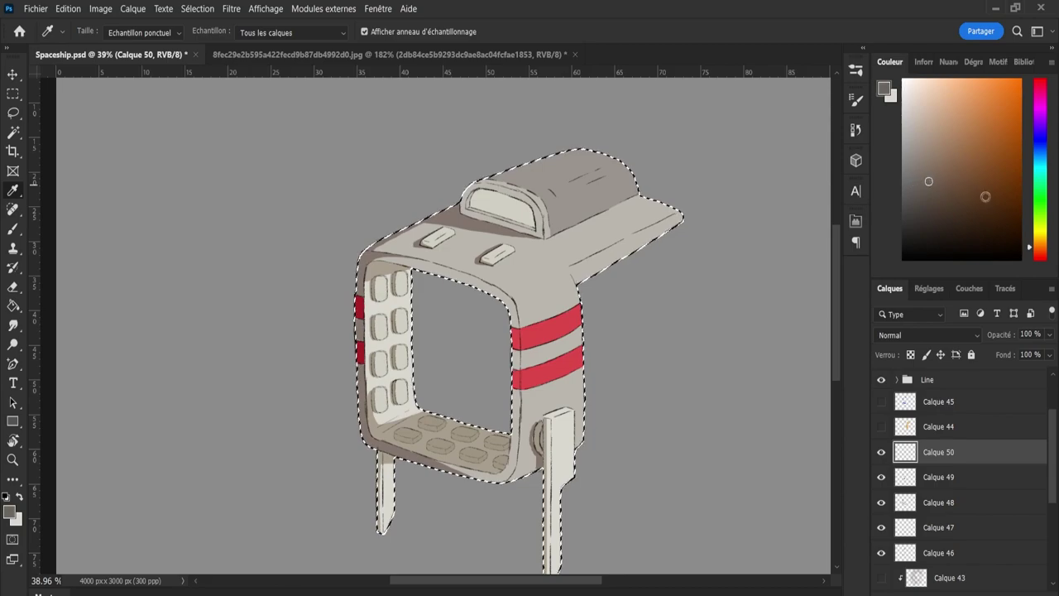
click(1040, 254)
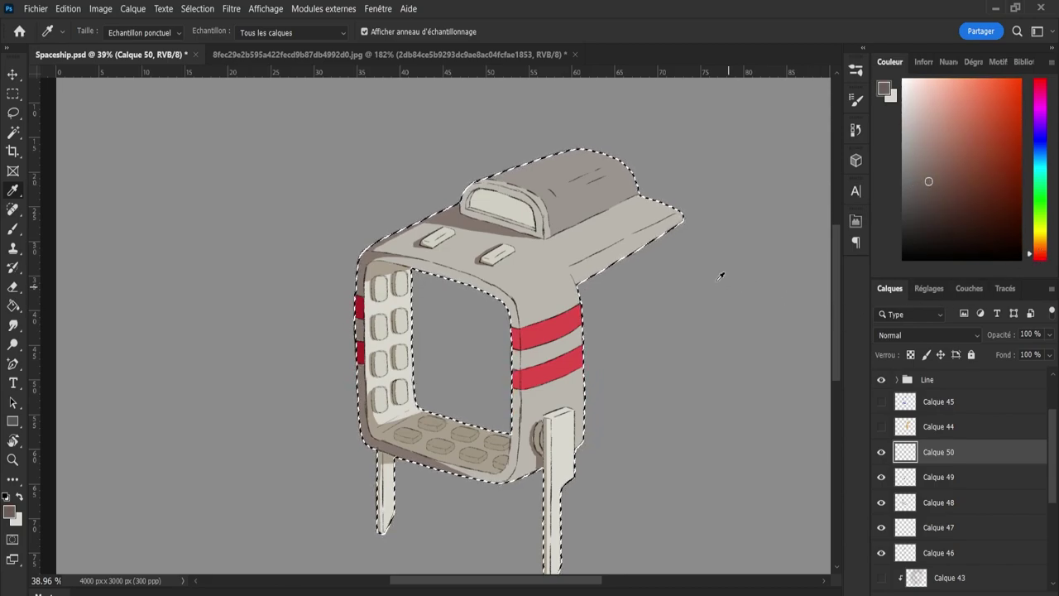
Paint a shadow strip along the roof dome's outer edge on Calque 50 and clean its ends with the Eraser.
drag(509, 156, 529, 166)
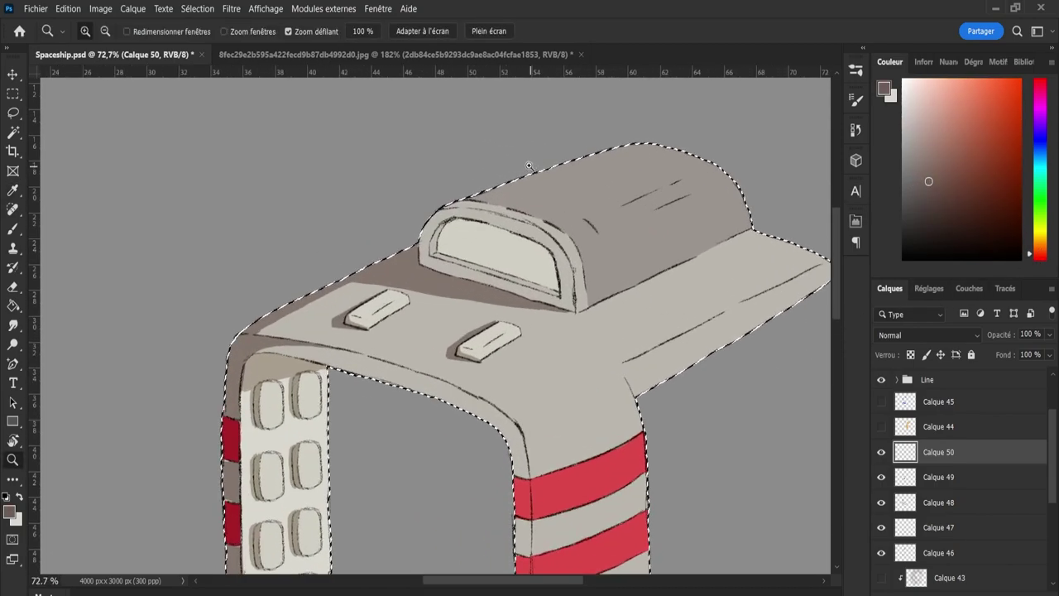
key(b)
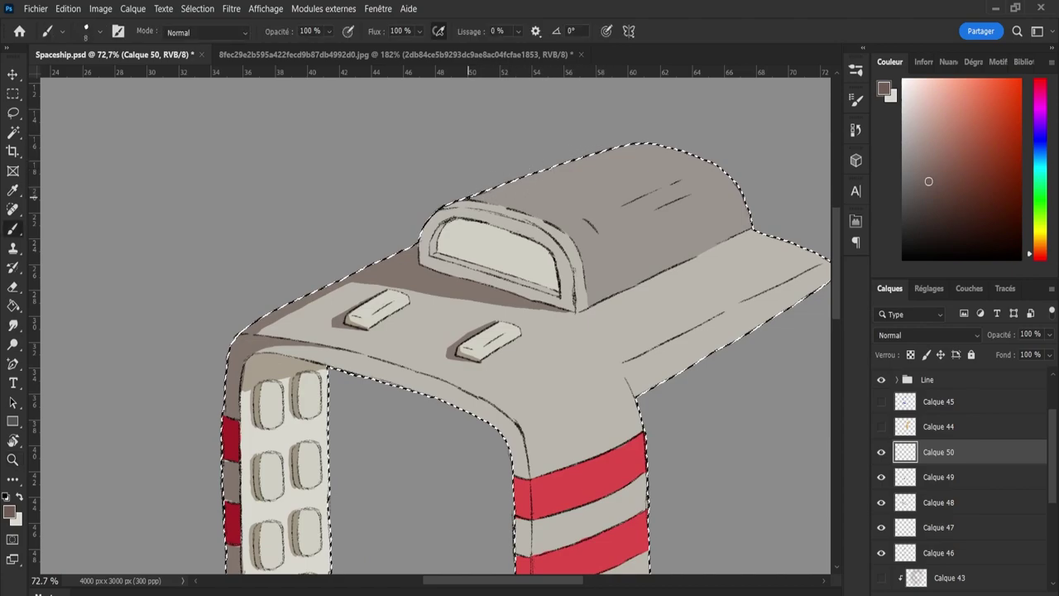
mouse_move(470, 196)
mouse_down()
mouse_move(599, 150)
mouse_move(570, 165)
mouse_up()
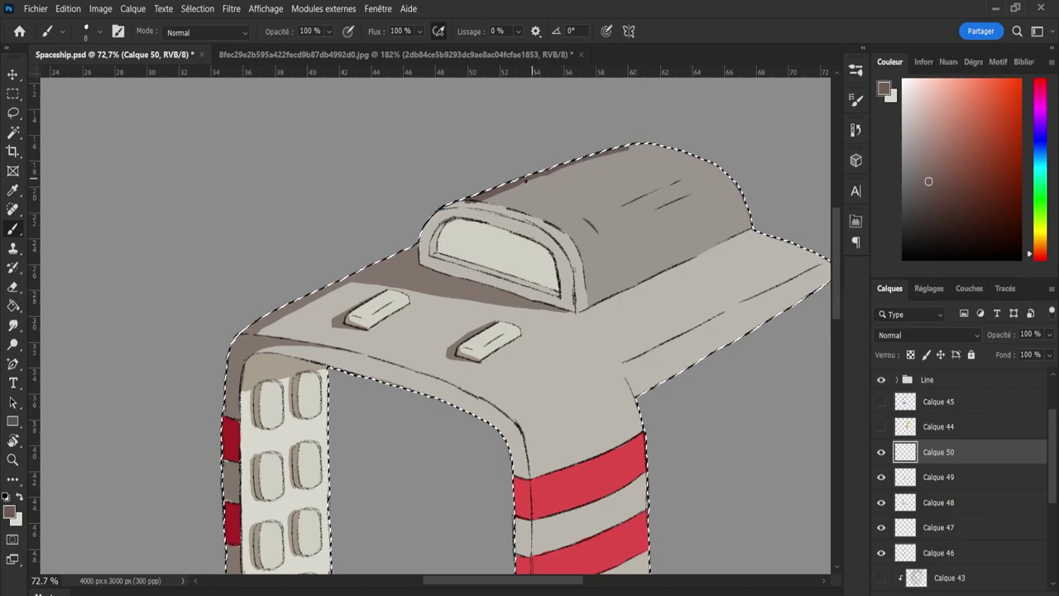
key(e)
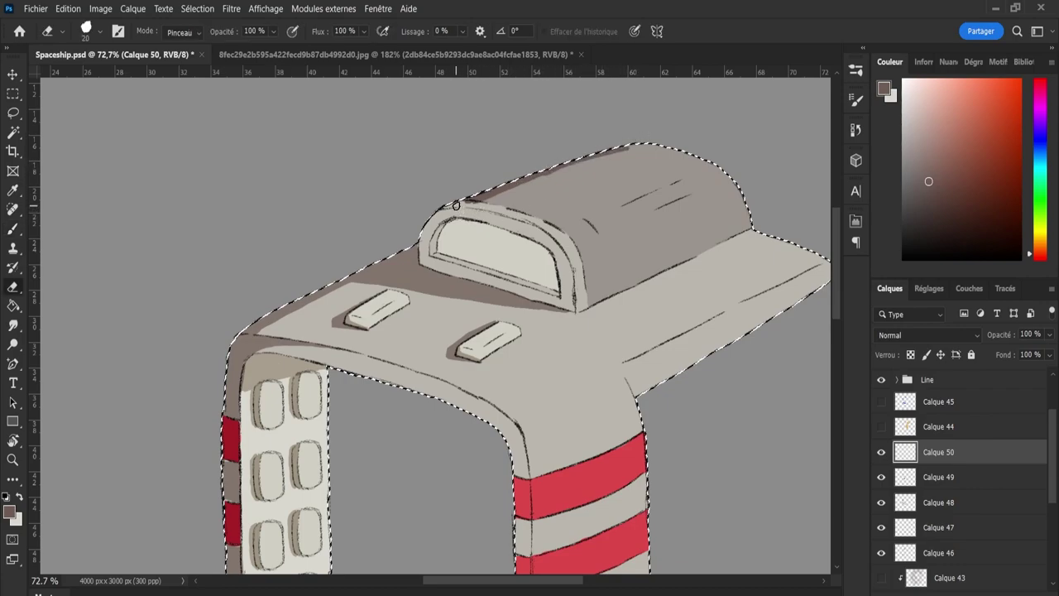
drag(456, 205, 489, 210)
drag(581, 171, 556, 182)
Shade the inner part of the round hub behind the front leg with the reddish grey-brown on Calque 50.
key(z)
drag(553, 342, 531, 337)
drag(561, 227, 544, 232)
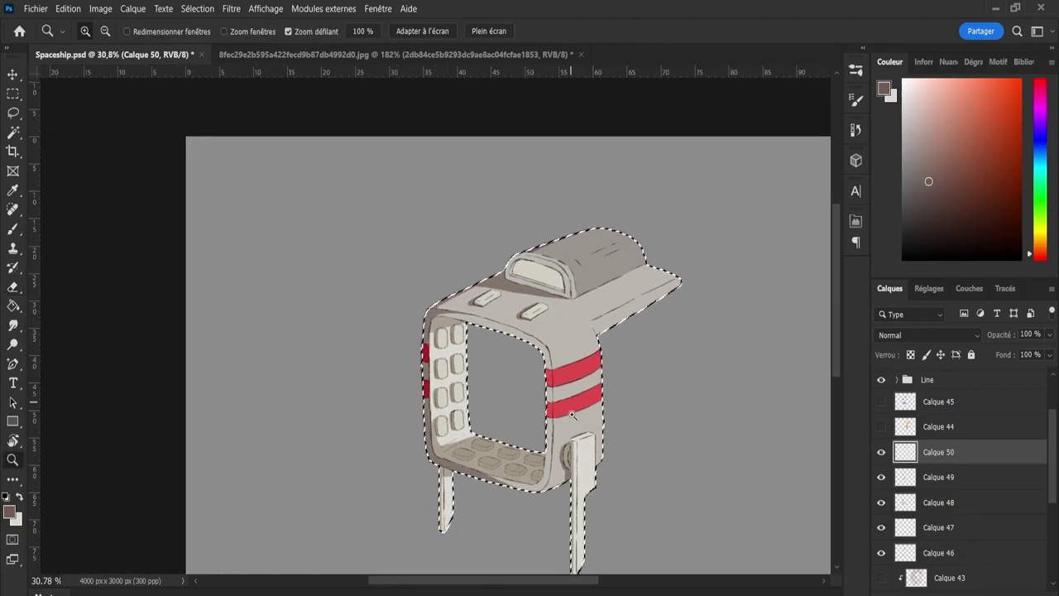
drag(572, 440, 599, 448)
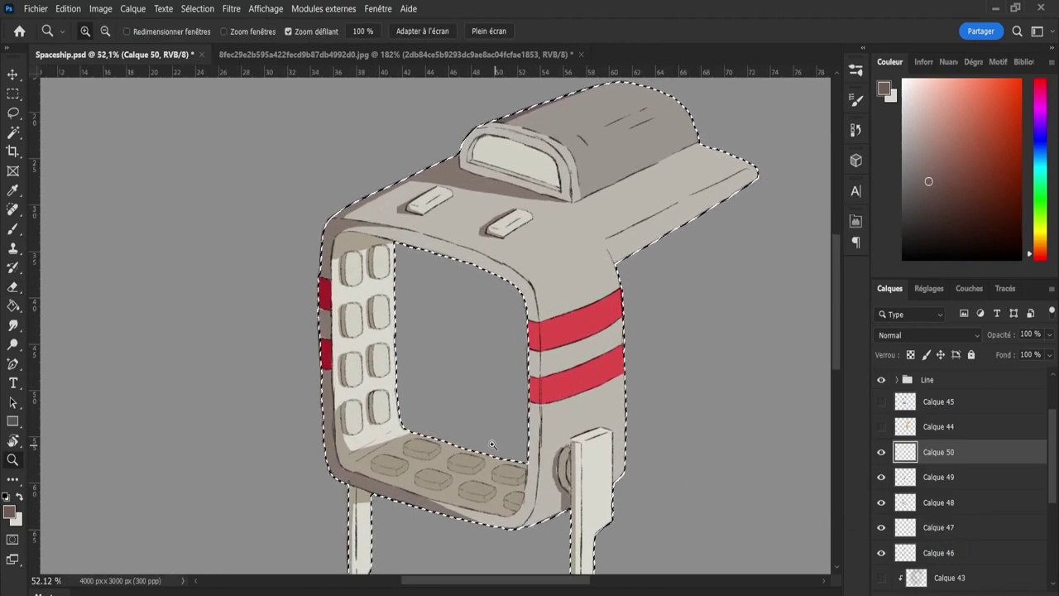
key(b)
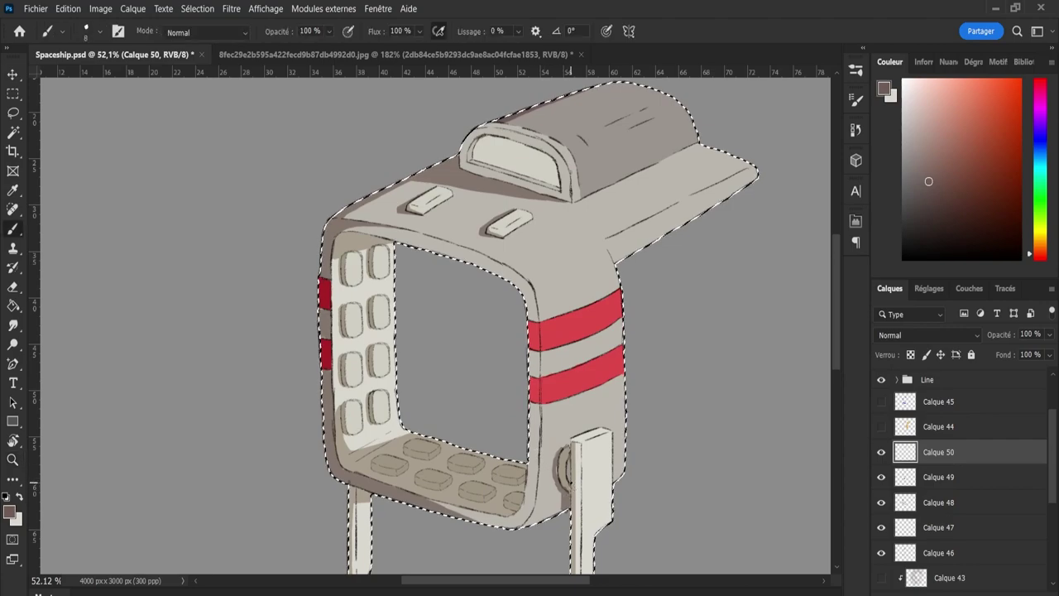
alt+click(570, 467)
key(i)
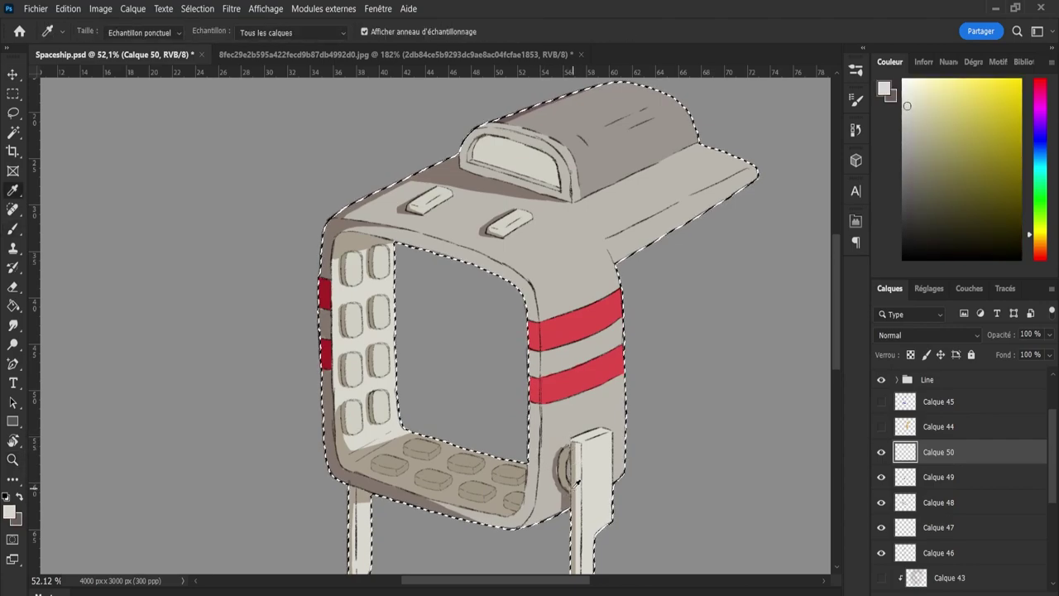
click(573, 465)
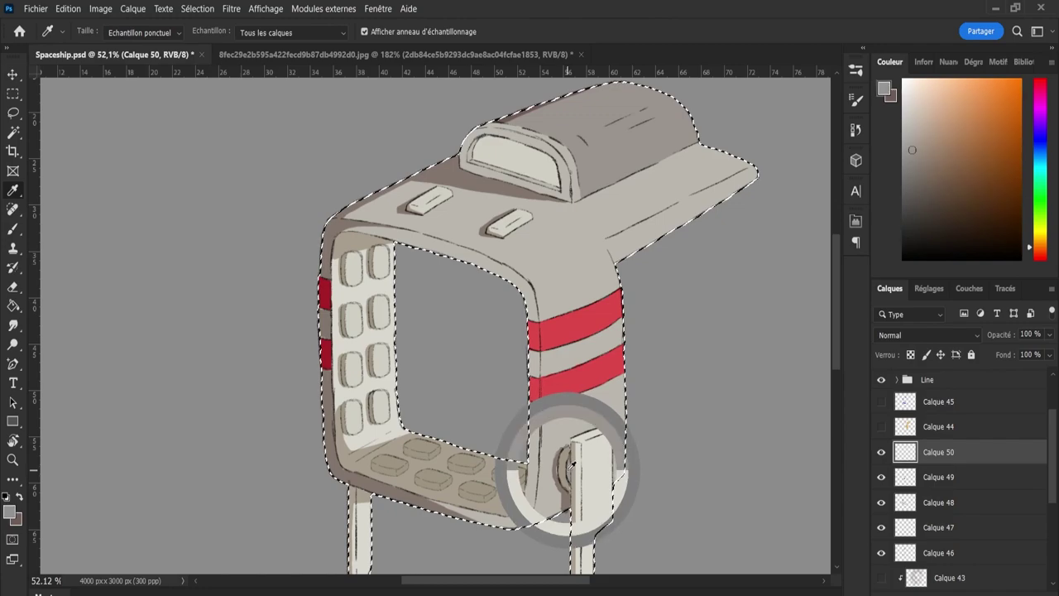
click(562, 472)
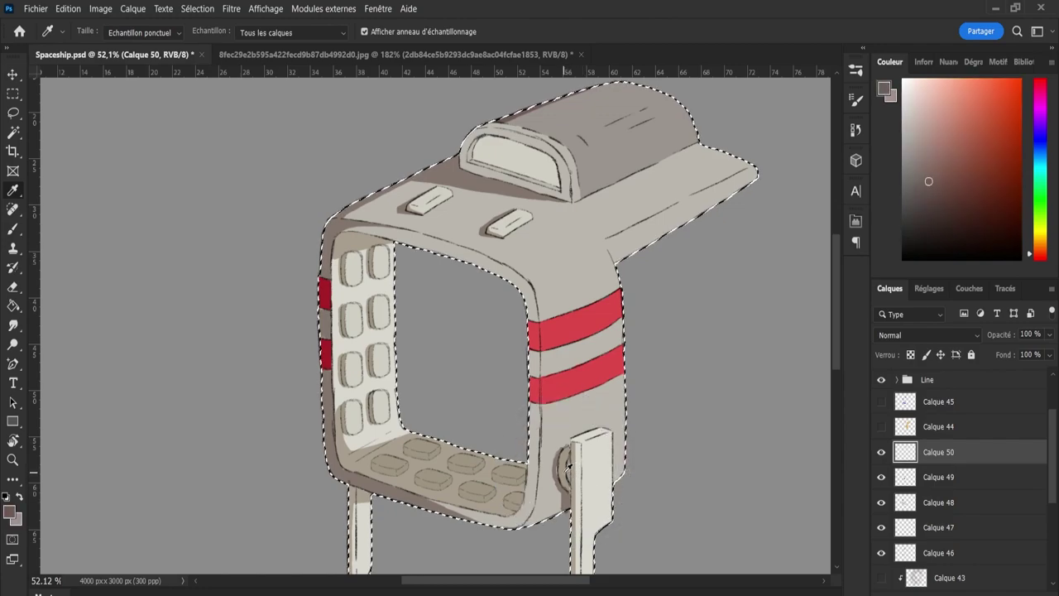
key(b)
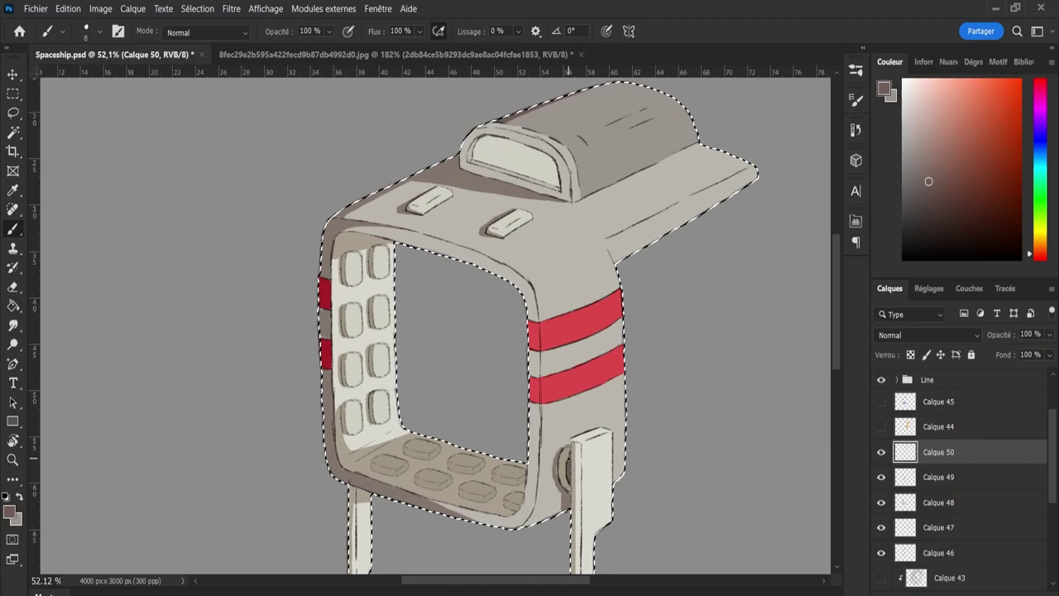
Set Calque 50 to the Produit blend mode at 65 % opacity and add a new empty layer above it.
click(927, 332)
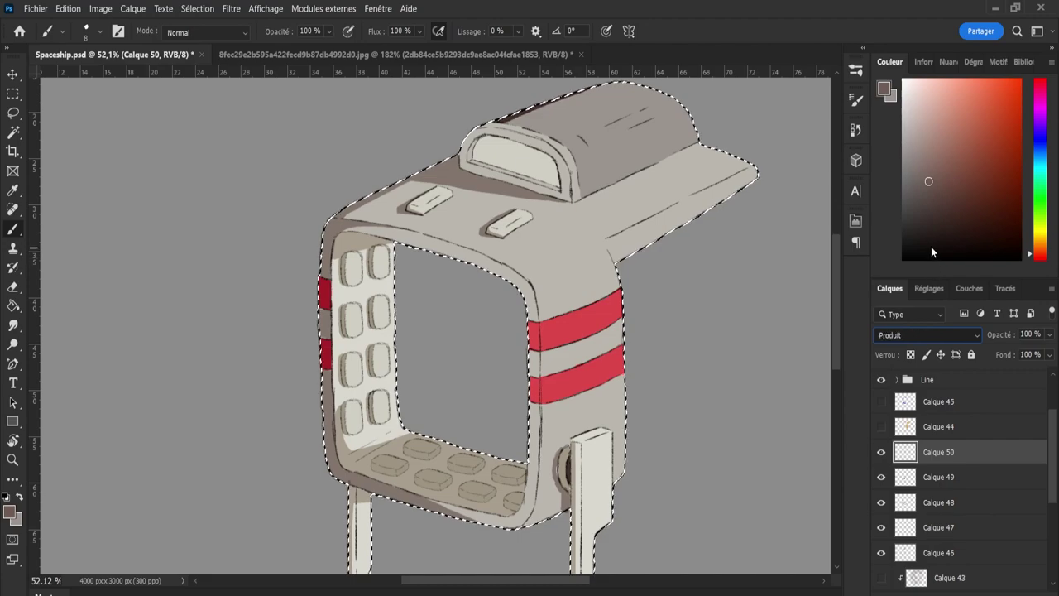
click(1048, 334)
click(1029, 351)
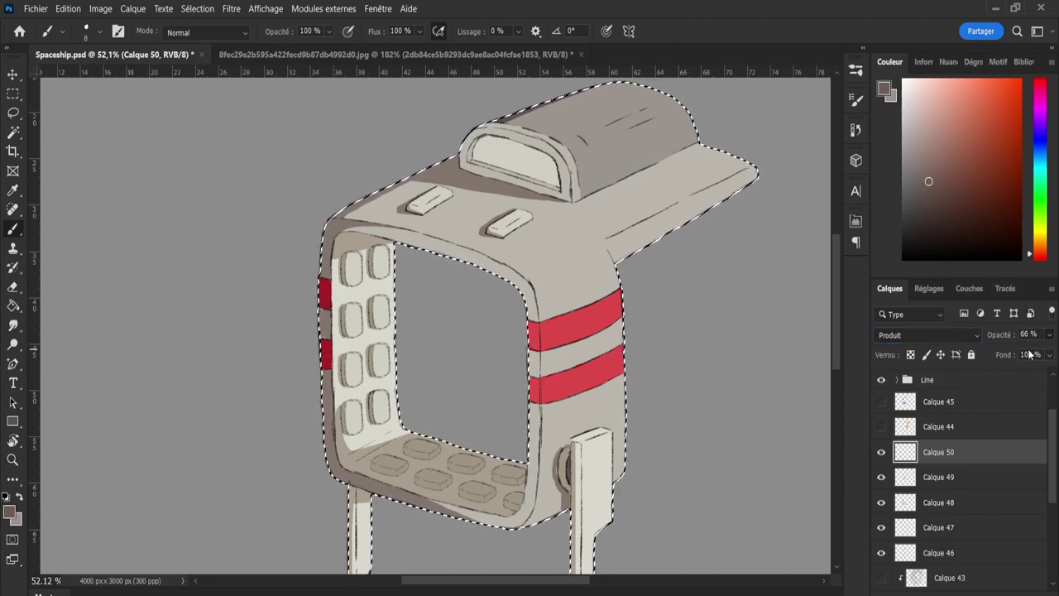
drag(1029, 353, 1027, 349)
click(965, 335)
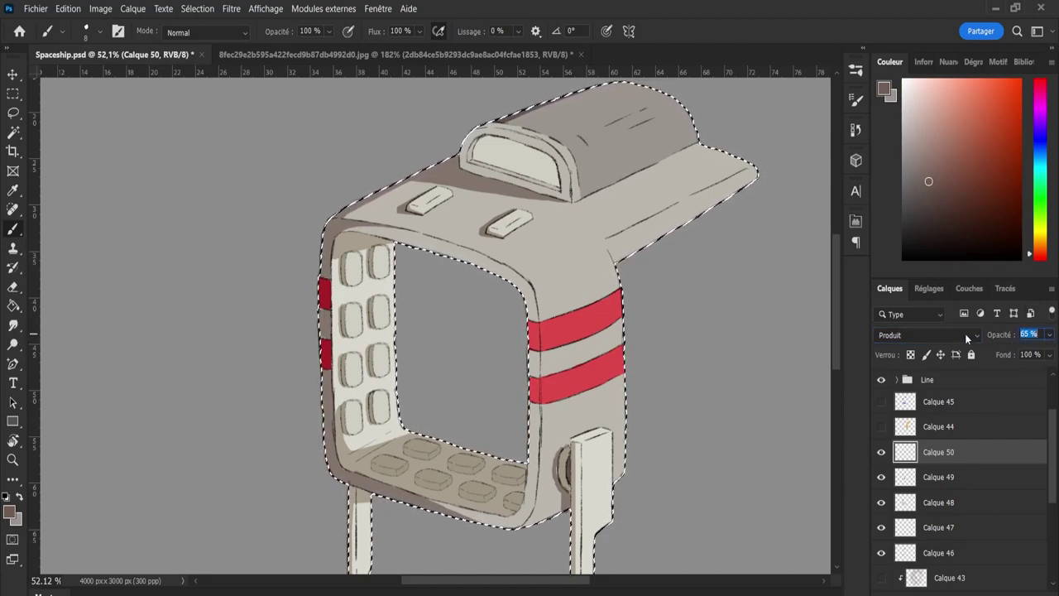
key(ctrl+shift+alt+n)
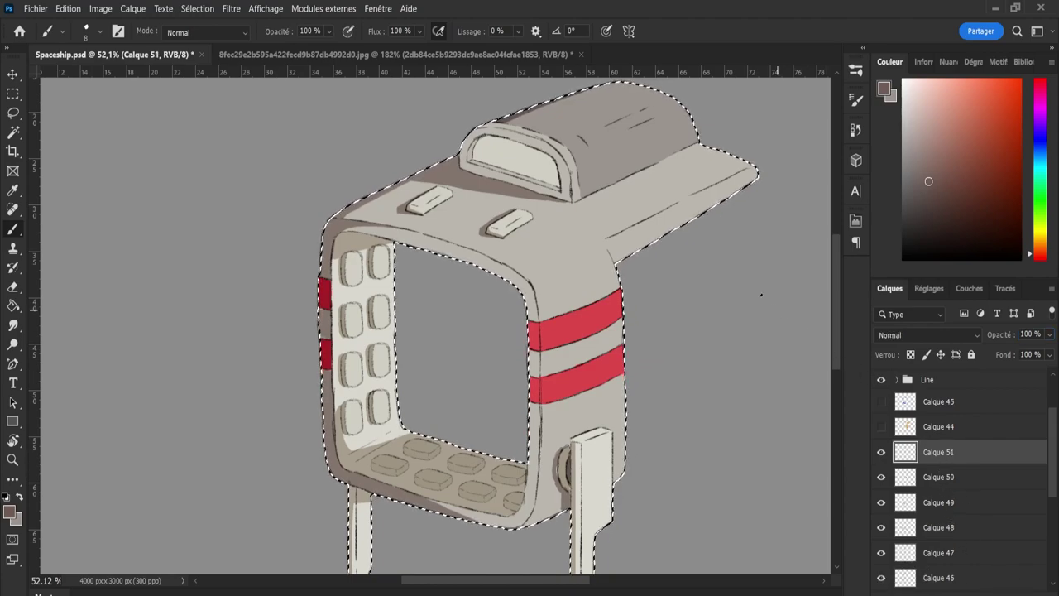
Sample the beige of the roof dome's window frame and shift it to a darker reddish brown for shading.
key(i)
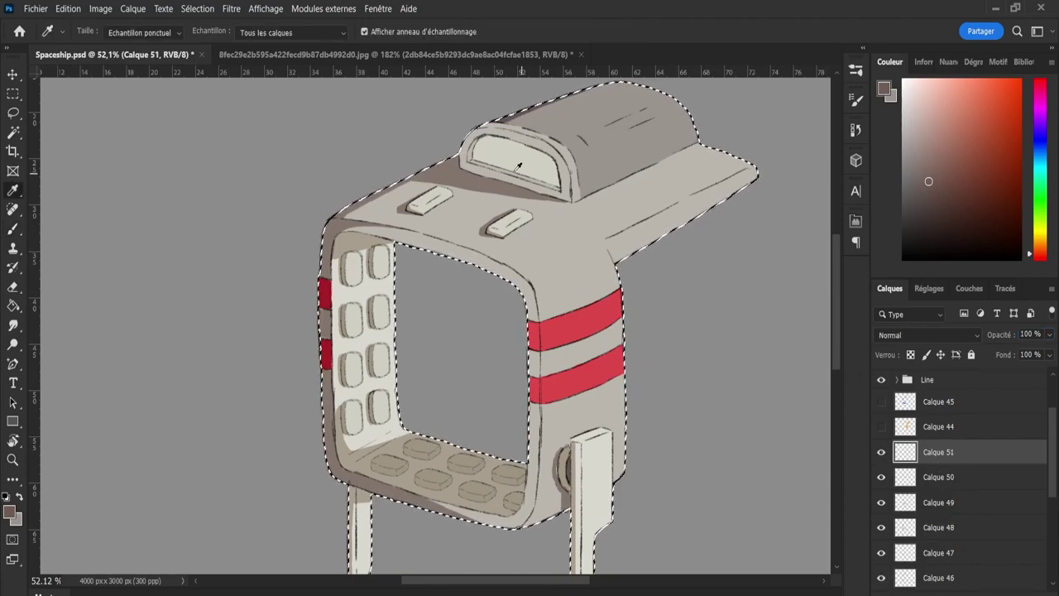
click(467, 157)
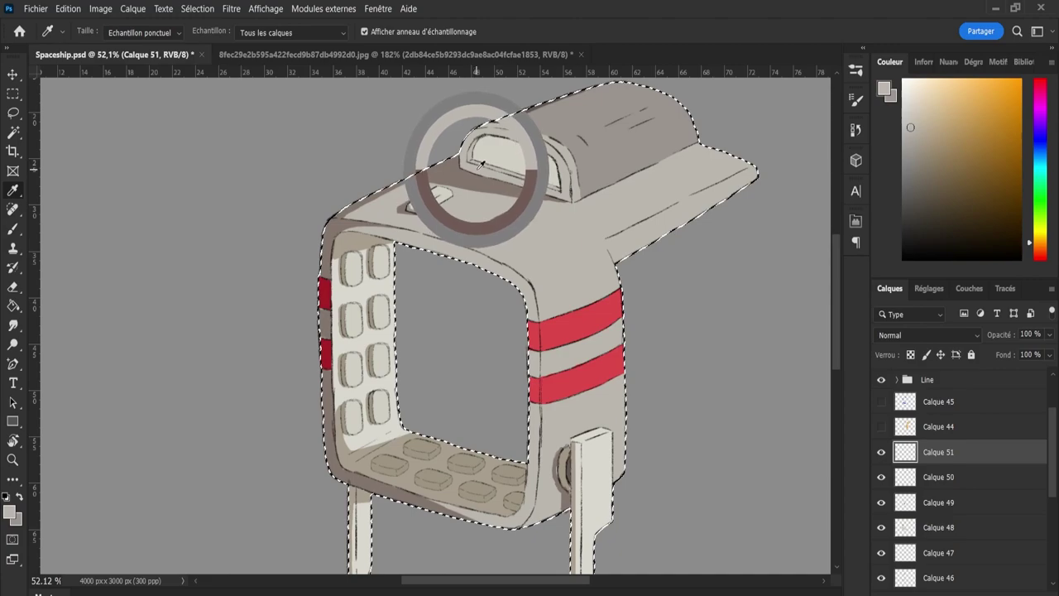
mouse_move(922, 133)
mouse_down()
mouse_move(914, 152)
mouse_move(925, 155)
mouse_up()
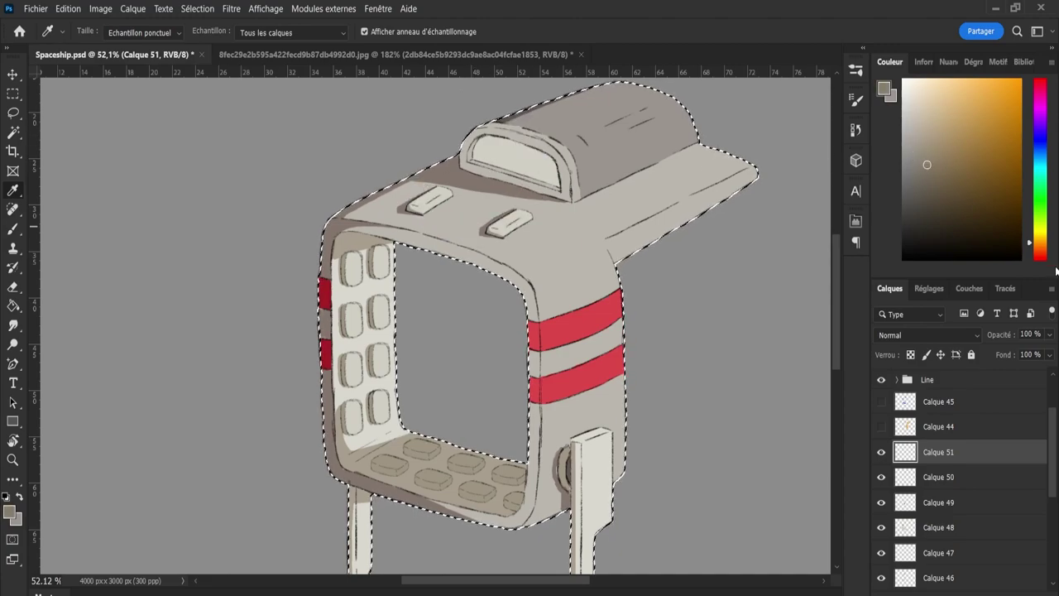
click(1041, 252)
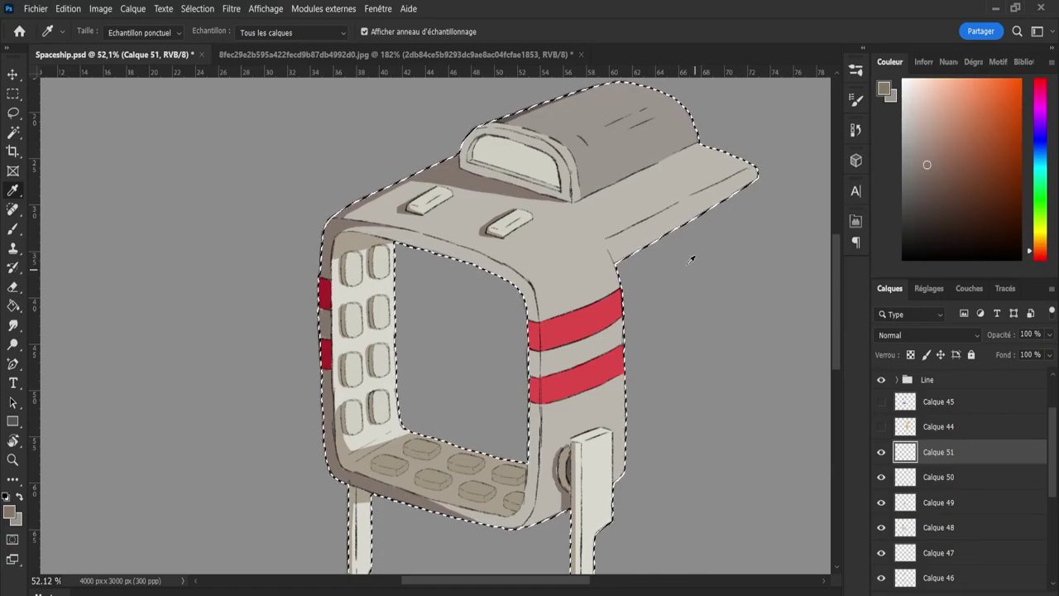
key(z)
drag(550, 140, 556, 138)
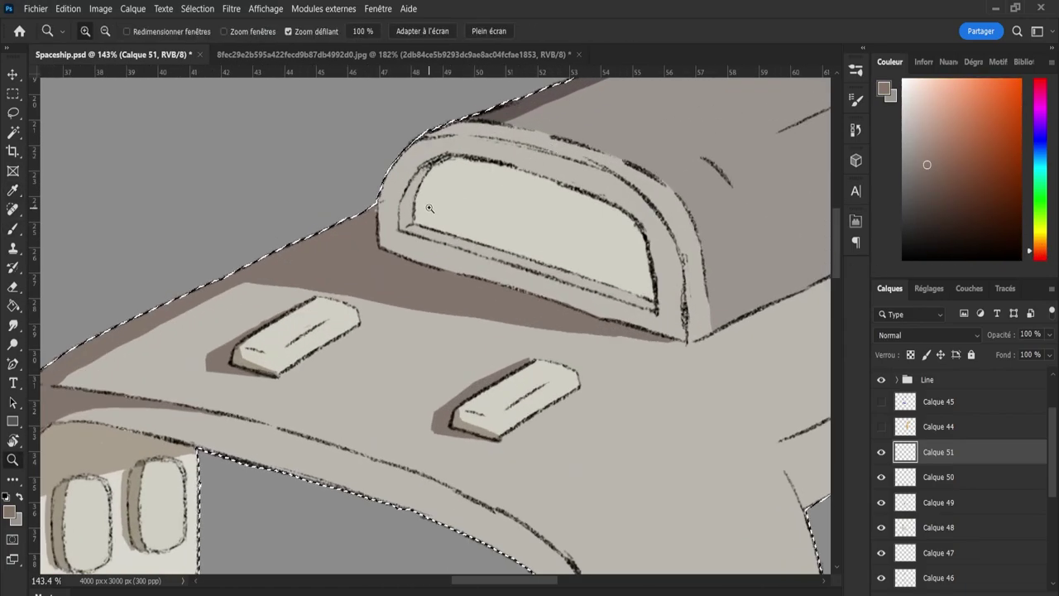
key(g)
click(457, 248)
key(ctrl+z)
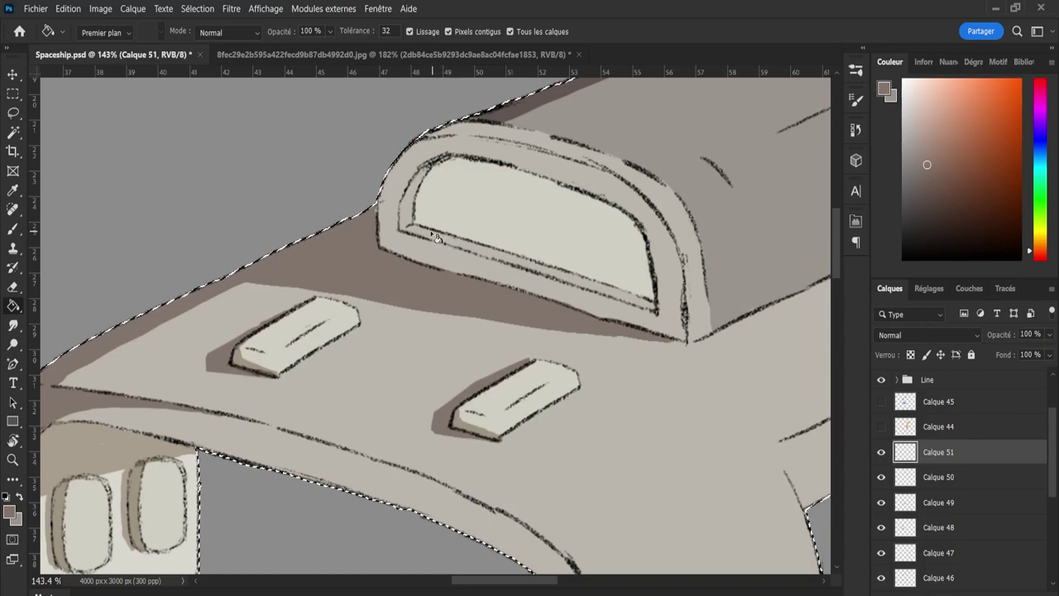
Paint the recessed sill and inner side face of the dome's window with the reddish brown on Calque 51.
key(b)
mouse_move(410, 222)
mouse_down()
mouse_move(443, 238)
mouse_move(407, 229)
mouse_move(625, 295)
mouse_up()
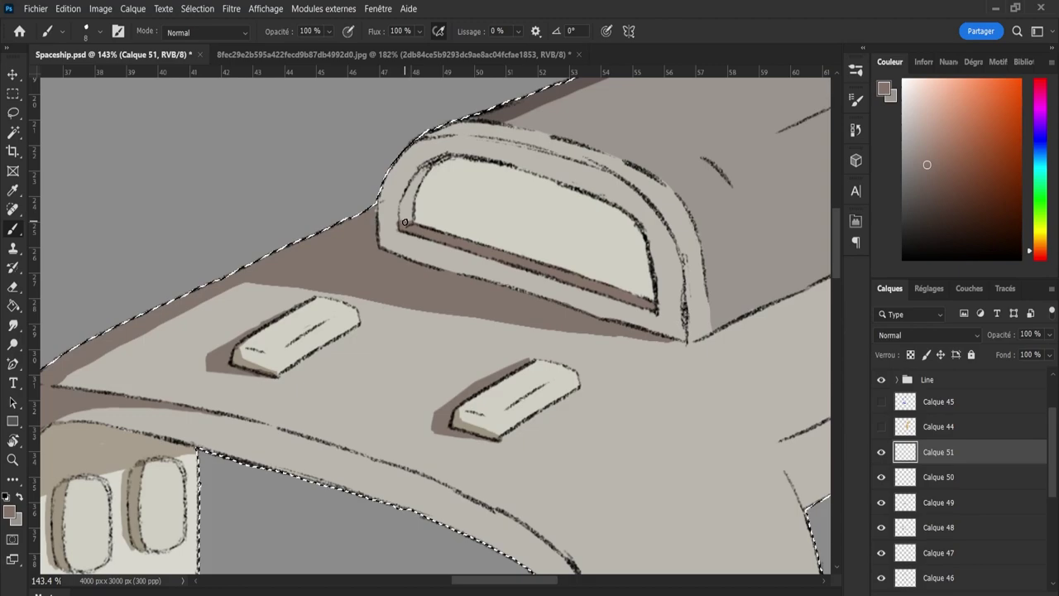
drag(403, 209, 424, 169)
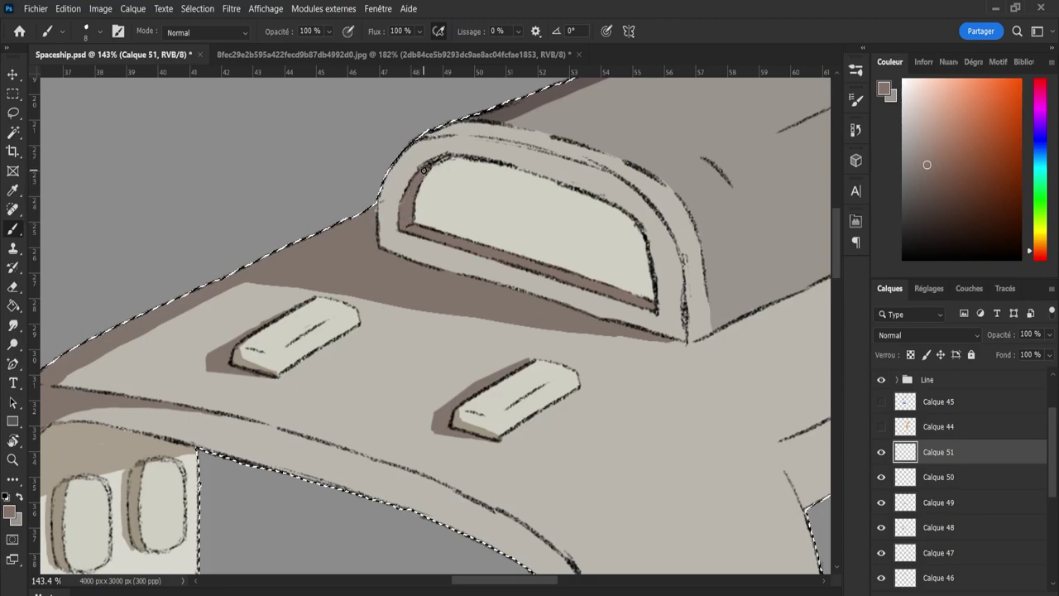
Shade the outer rim of the dome's window frame up to its crest, refining the strip with Brush and Eraser on Calque 51.
key(z)
mouse_move(493, 198)
mouse_down()
mouse_move(422, 176)
mouse_move(487, 198)
mouse_up()
key(b)
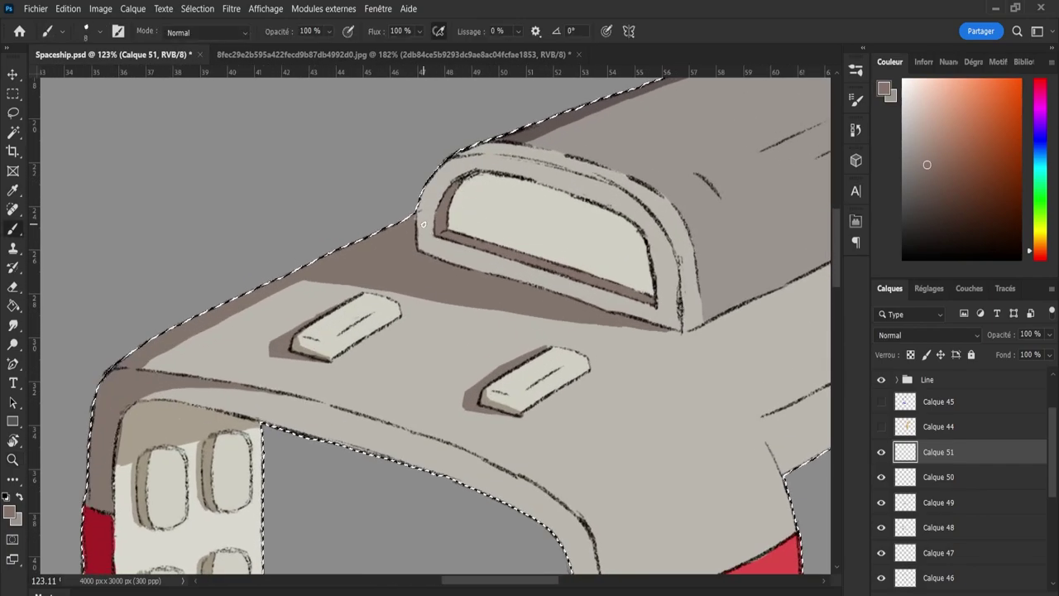
mouse_move(420, 243)
mouse_down()
mouse_move(418, 206)
mouse_move(446, 159)
mouse_up()
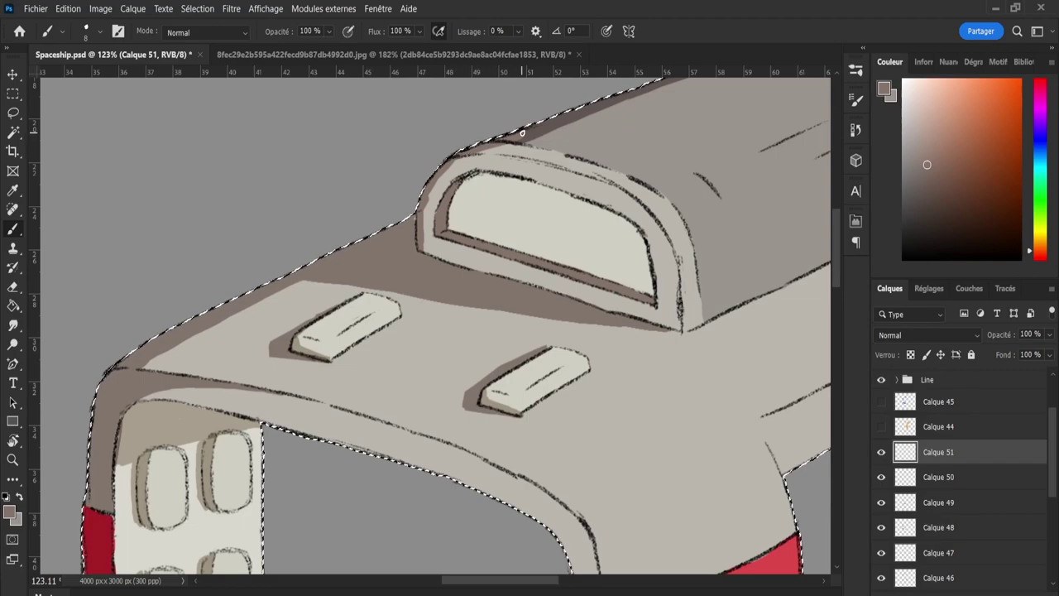
key(e)
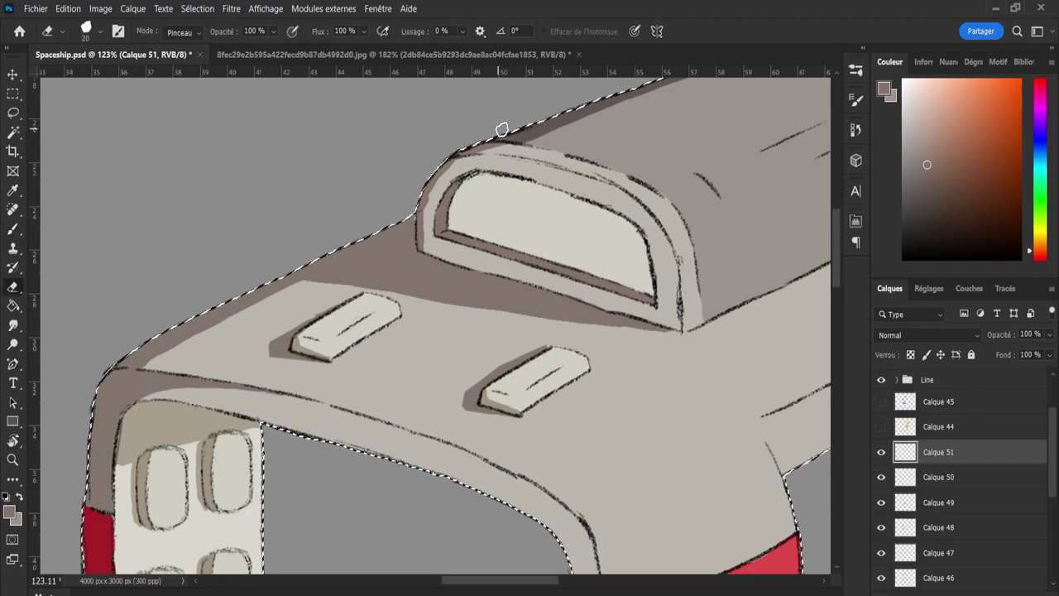
key(b)
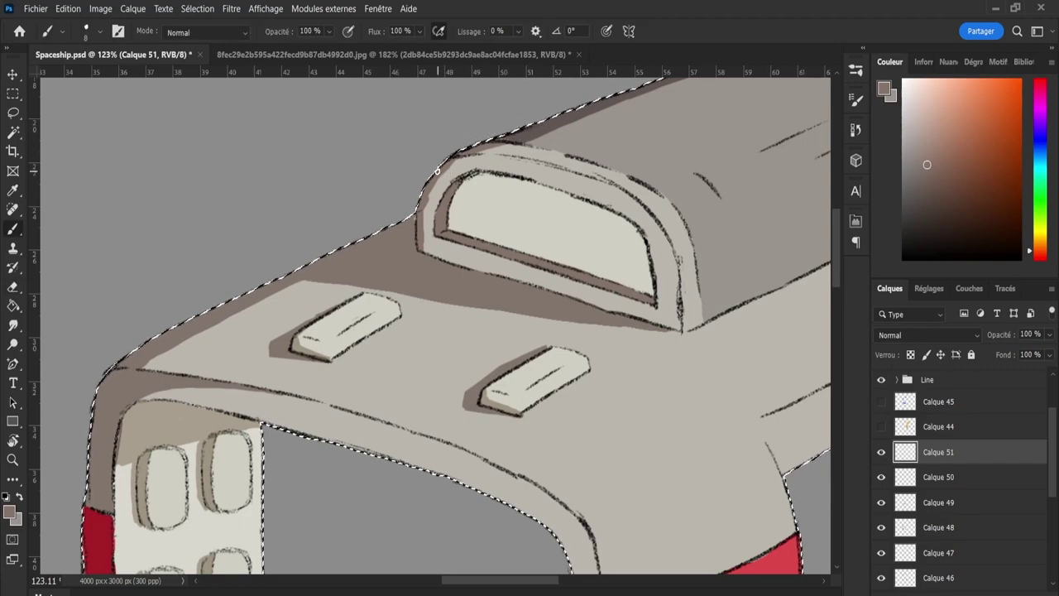
drag(433, 175, 420, 222)
drag(468, 156, 452, 160)
key(e)
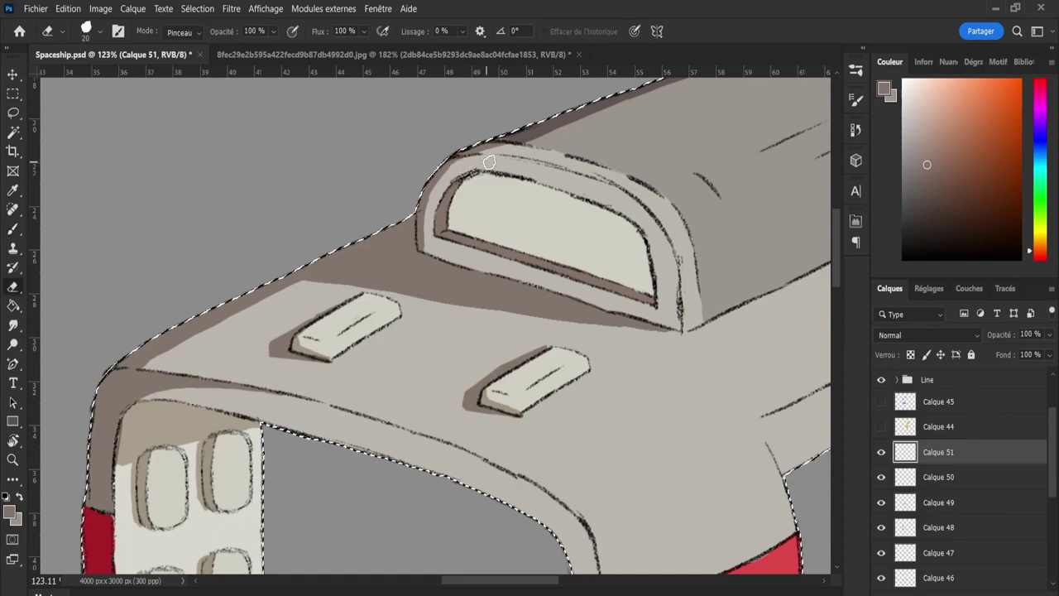
key(b)
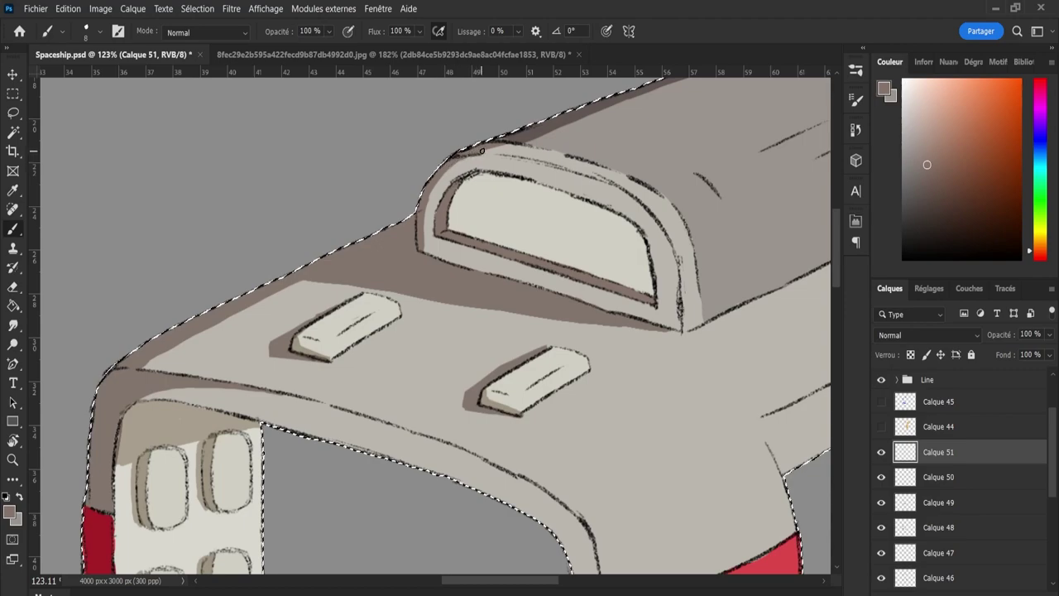
key(e)
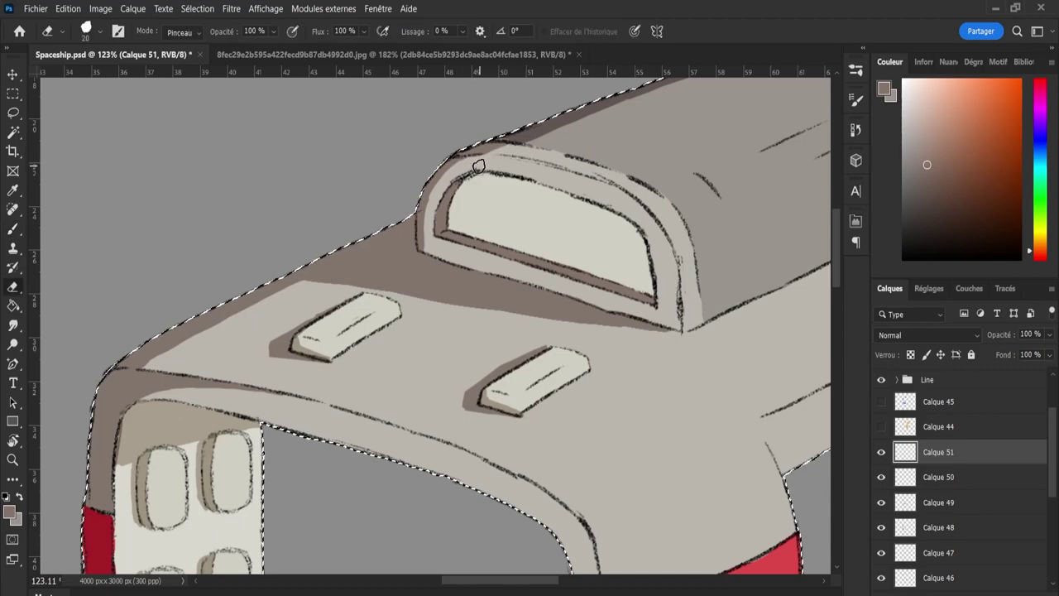
key(b)
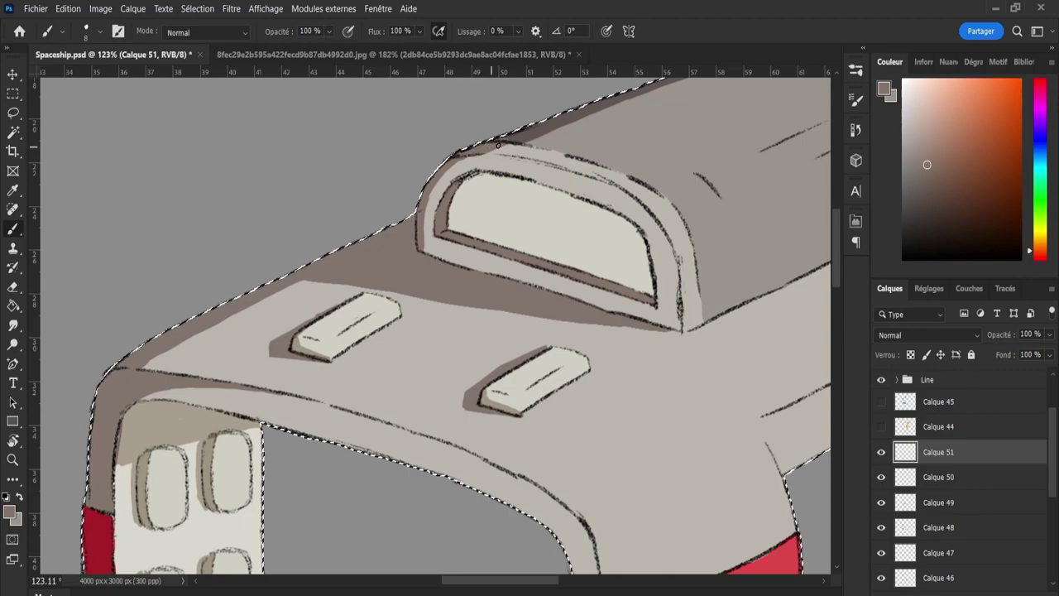
Touch up the rim shading on the dome's window frame, extending the reddish brown down its lower outer edge on Calque 51.
key(e)
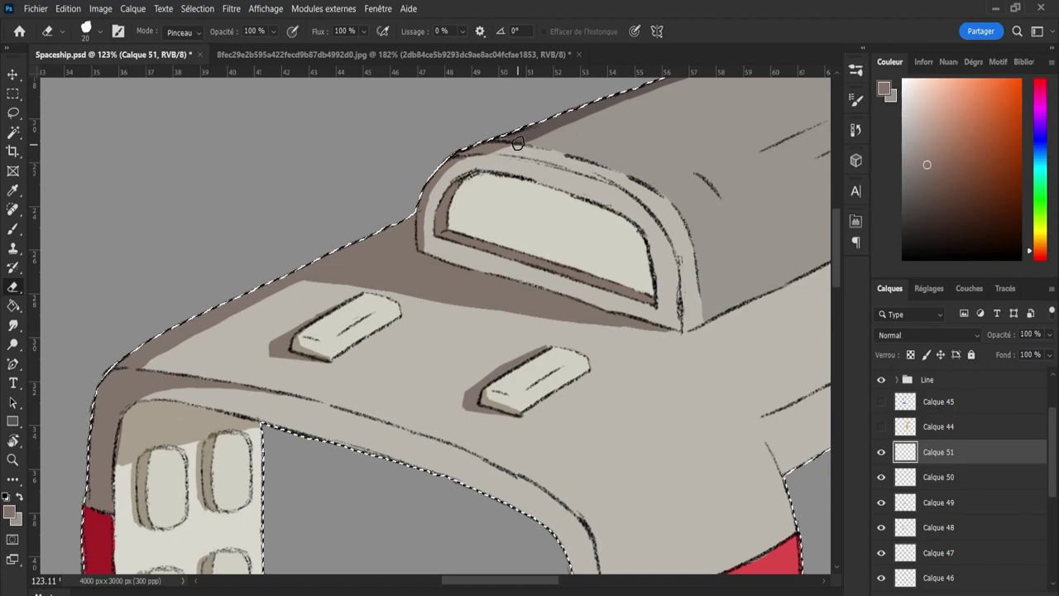
key(b)
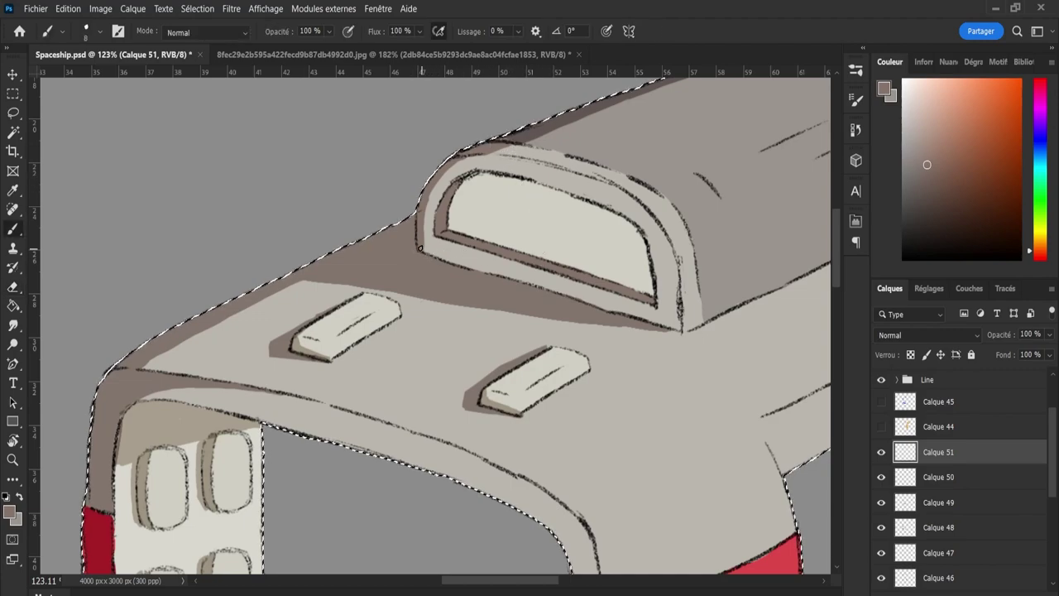
mouse_move(421, 248)
mouse_down()
mouse_move(546, 293)
mouse_move(422, 282)
mouse_up()
Set Calque 51 to the Produit blend mode at 65 % opacity.
key(z)
mouse_move(584, 337)
mouse_down()
mouse_move(611, 343)
mouse_move(598, 346)
mouse_up()
scroll(492, 293, up, 2)
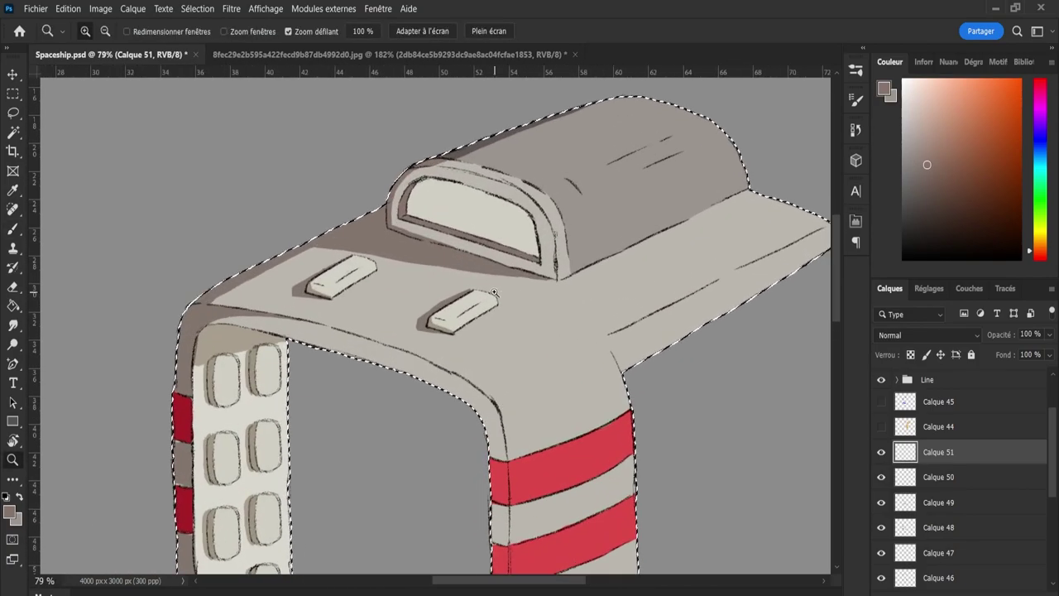
scroll(917, 334, down, 7)
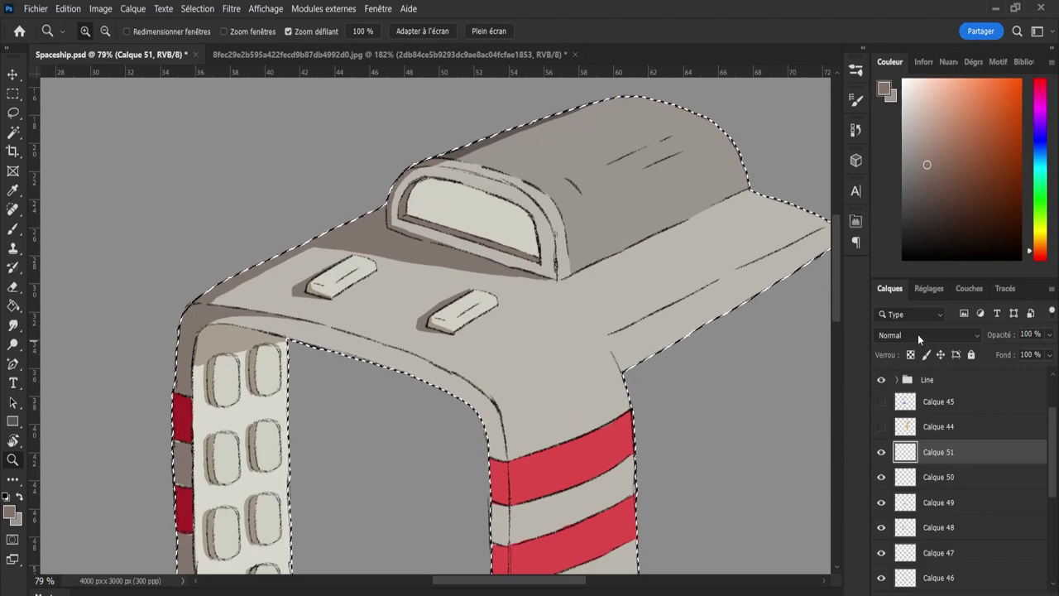
key(Up)
key(Up)
key(Up)
key(Up)
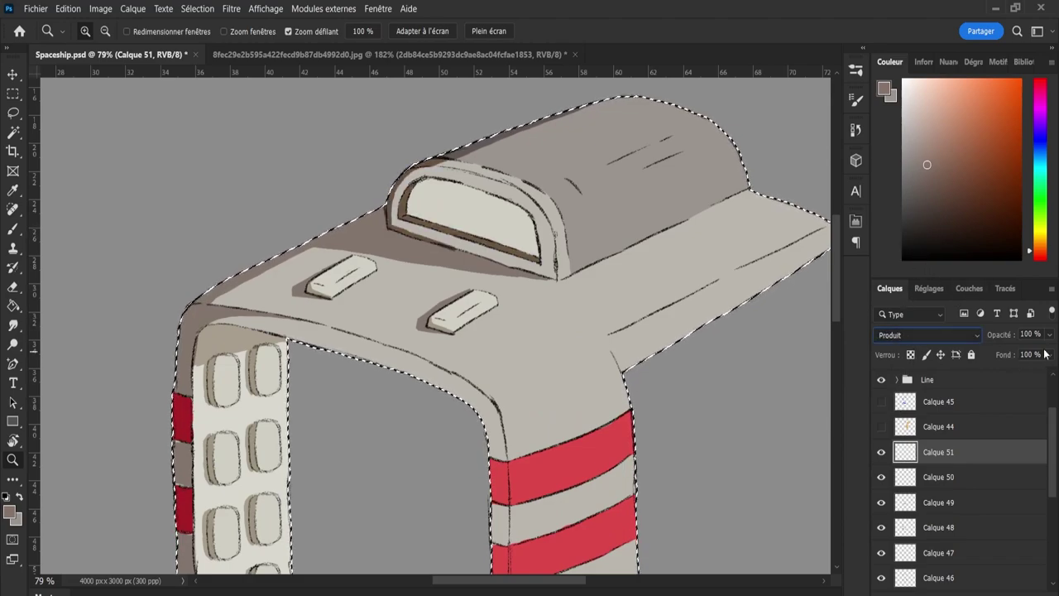
drag(1053, 338, 1028, 354)
Examine the shading of the whole spaceship from several distances, temporarily dropping the selection and restoring it.
drag(586, 316, 534, 309)
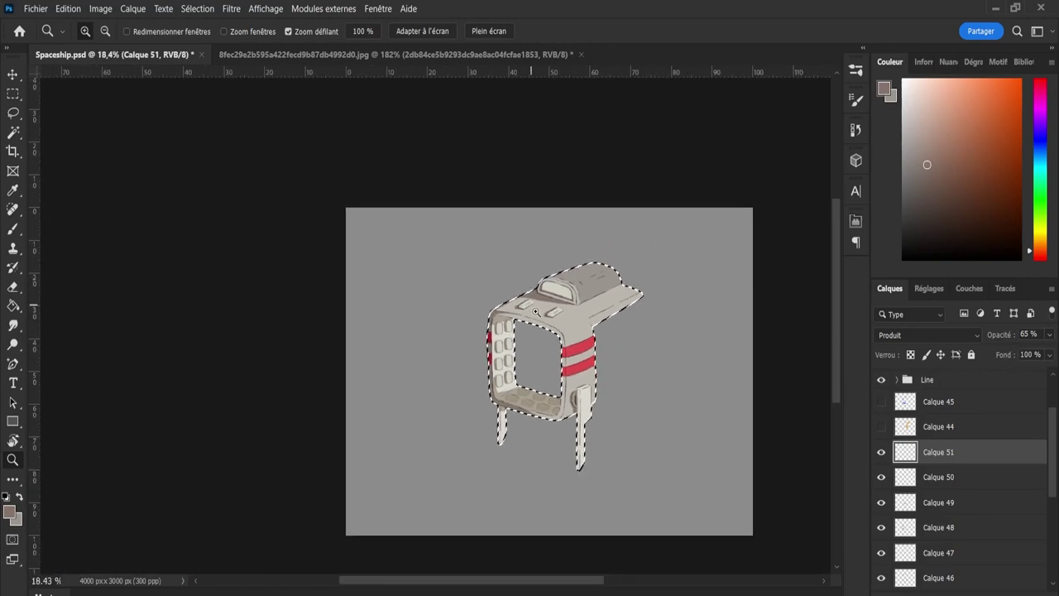
drag(613, 427, 646, 435)
scroll(624, 425, up, 1)
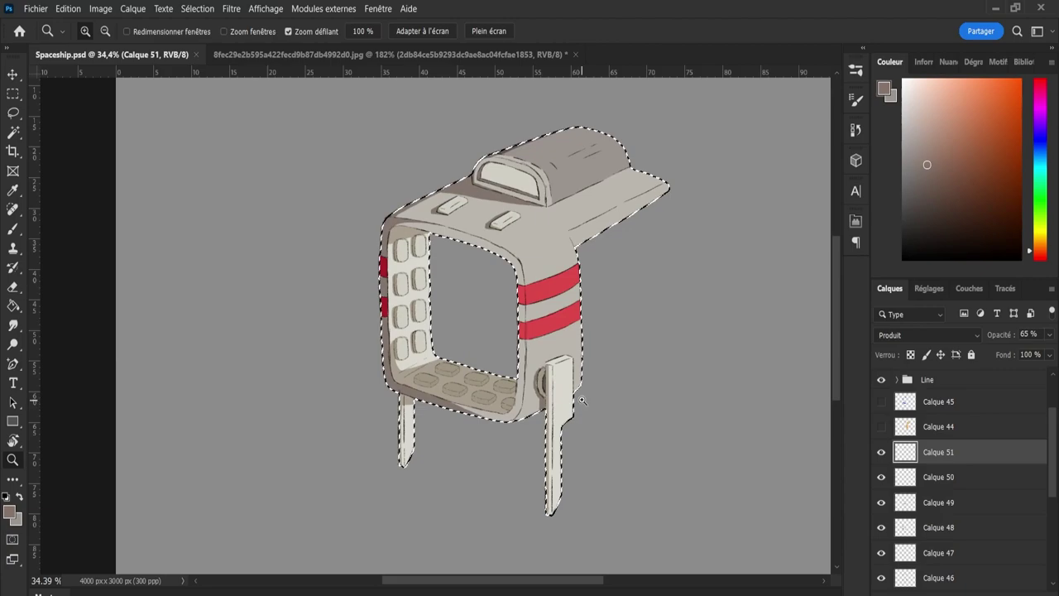
scroll(588, 414, up, 5)
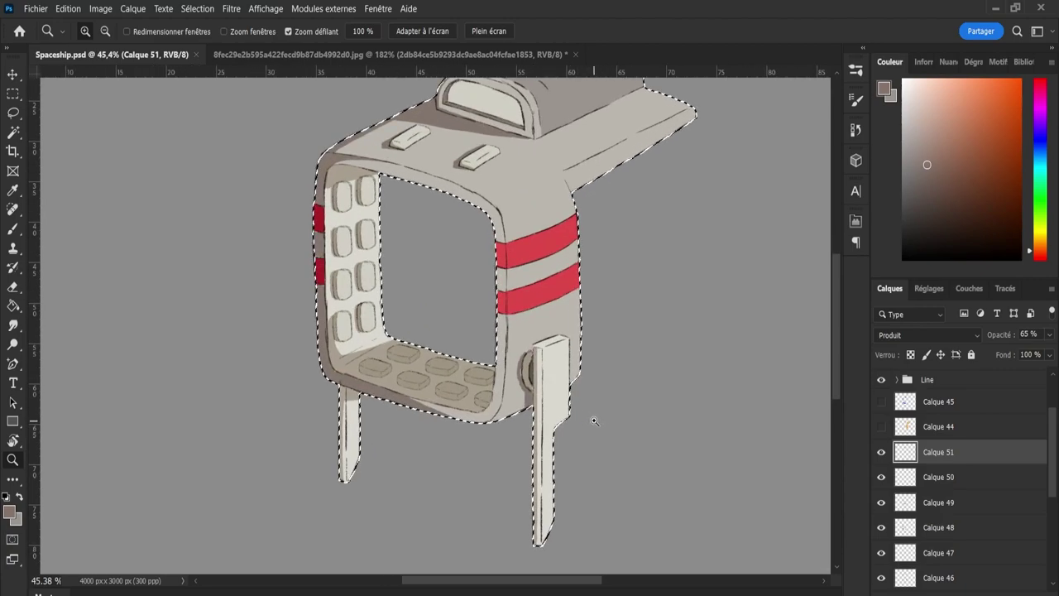
scroll(593, 421, down, 1)
scroll(590, 401, down, 7)
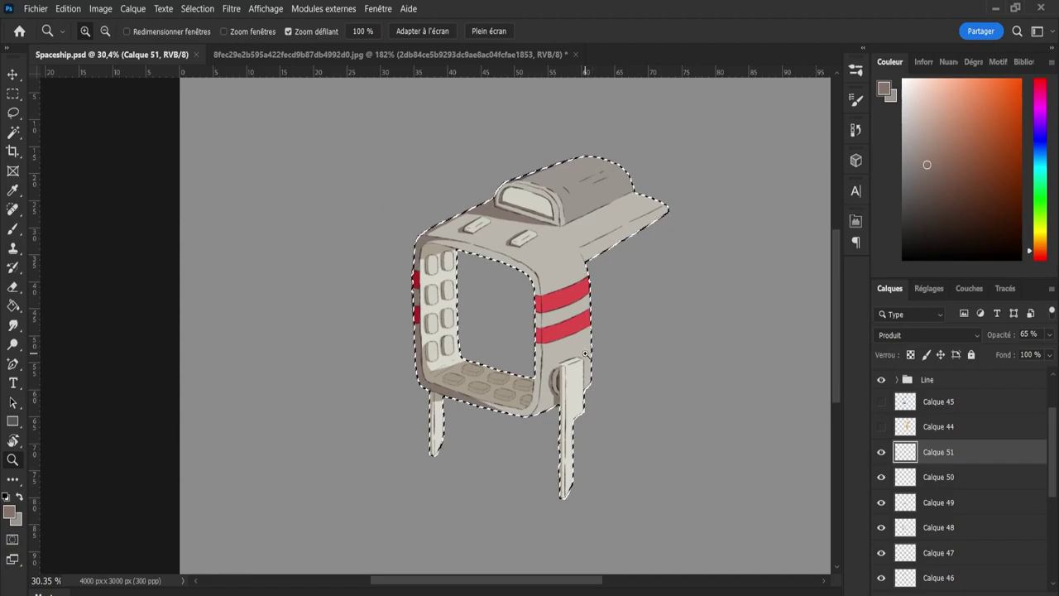
scroll(586, 354, up, 3)
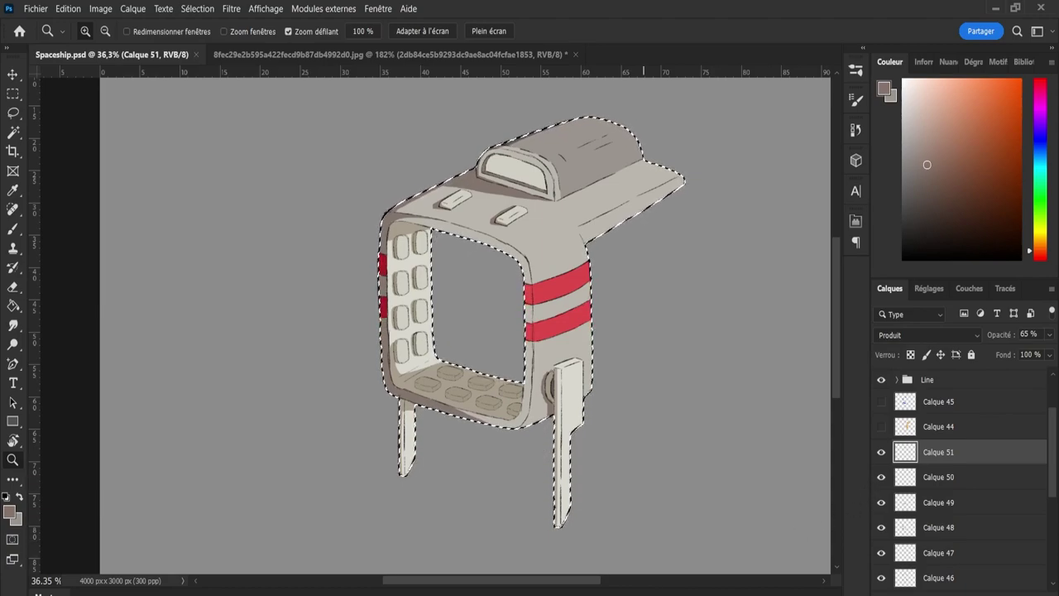
key(ctrl+d)
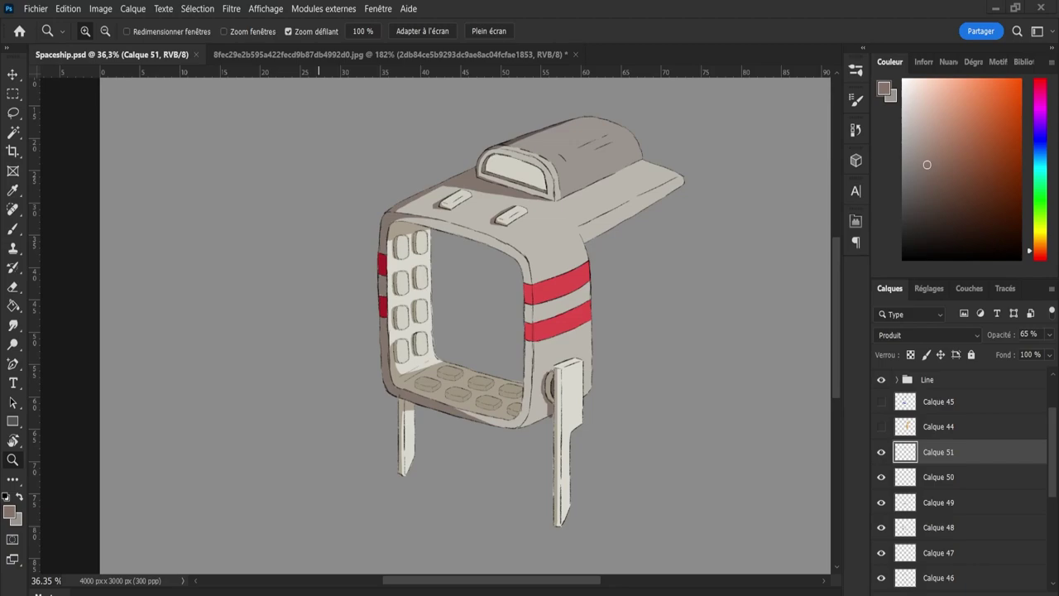
key(ctrl+shift+d)
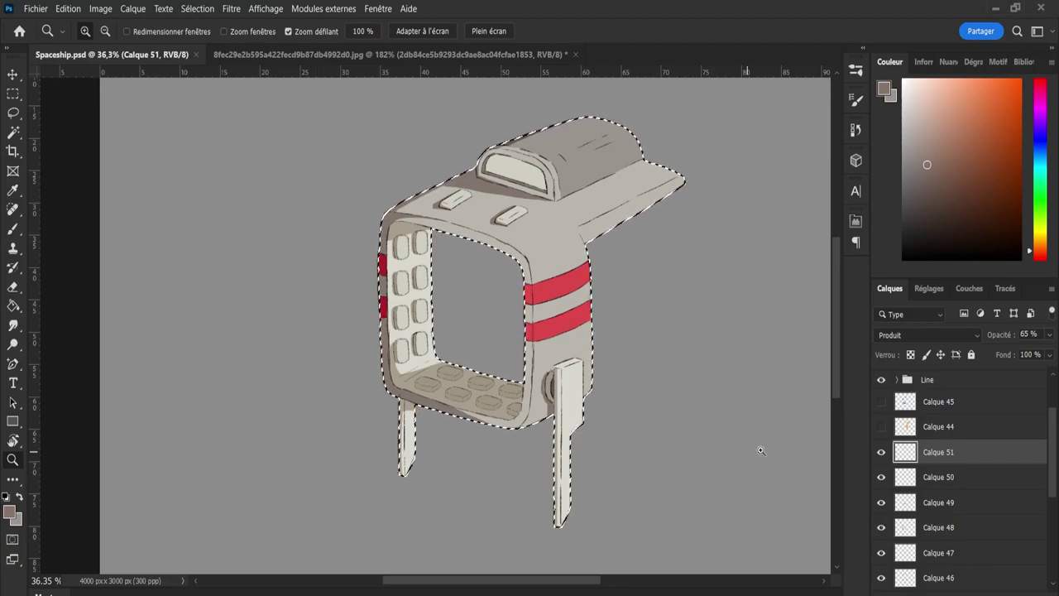
Toggle the visibility of the lower shading layers to locate the hull's shadow layer, and make Calque 46 active.
drag(525, 430, 553, 433)
scroll(951, 463, down, 3)
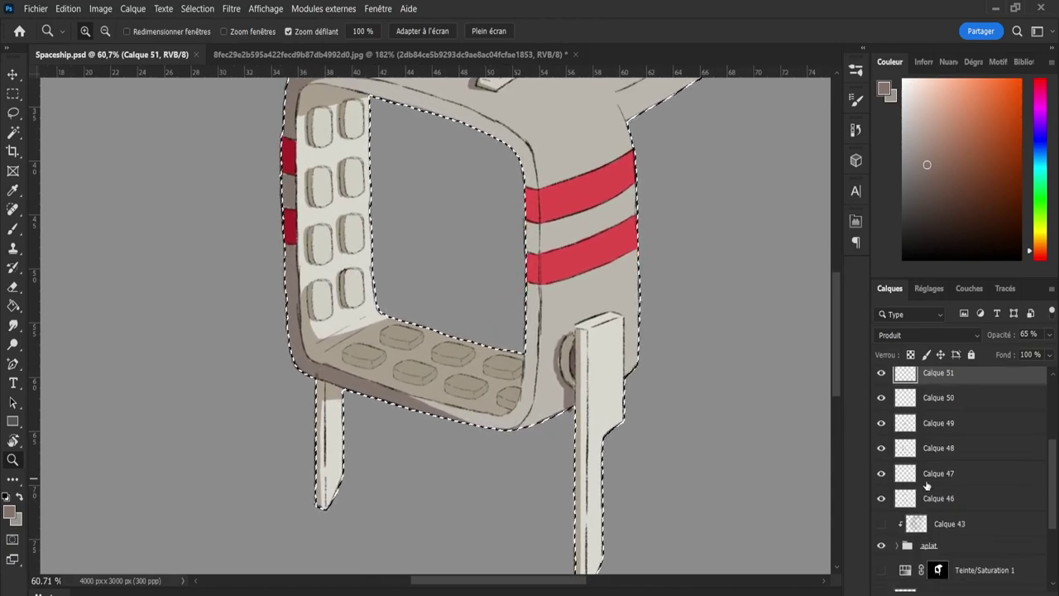
click(923, 485)
click(880, 477)
click(879, 477)
click(913, 499)
click(880, 501)
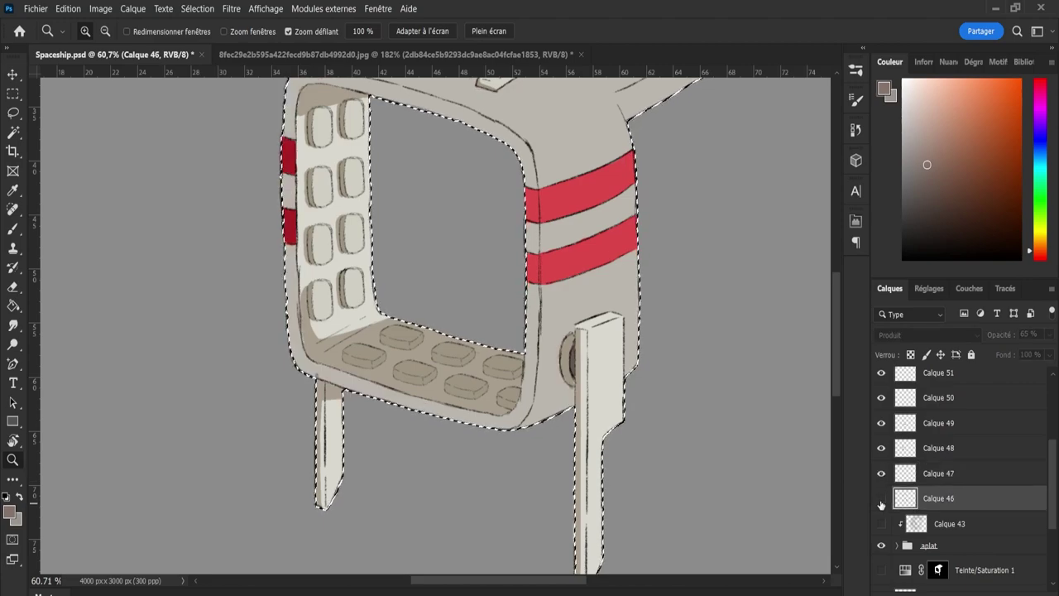
click(880, 499)
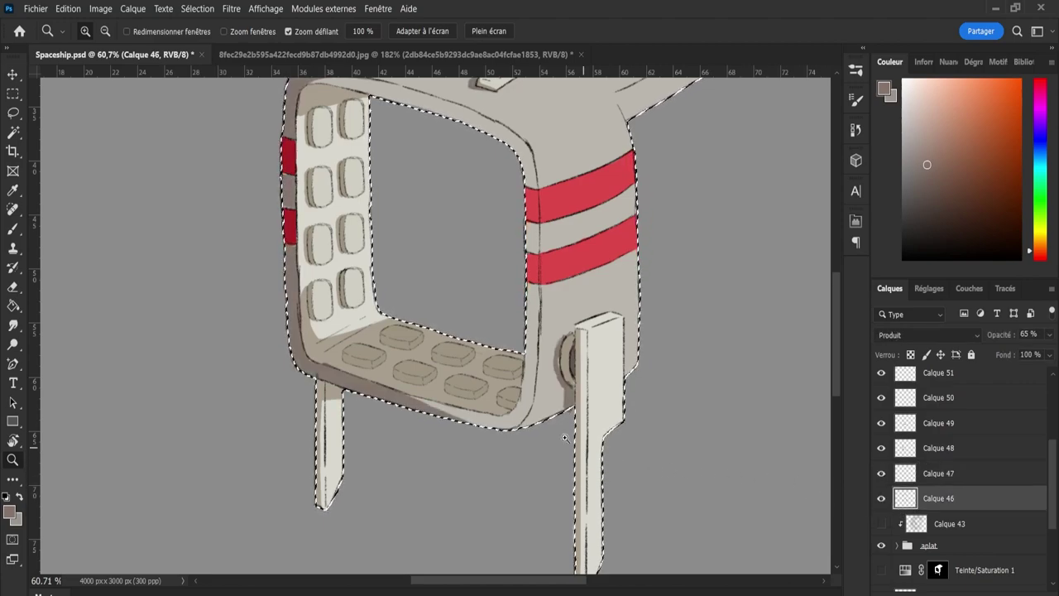
Sample the hull beige beside the leg hub and shift it to a darker orange-tinted brown for the Brush.
key(i)
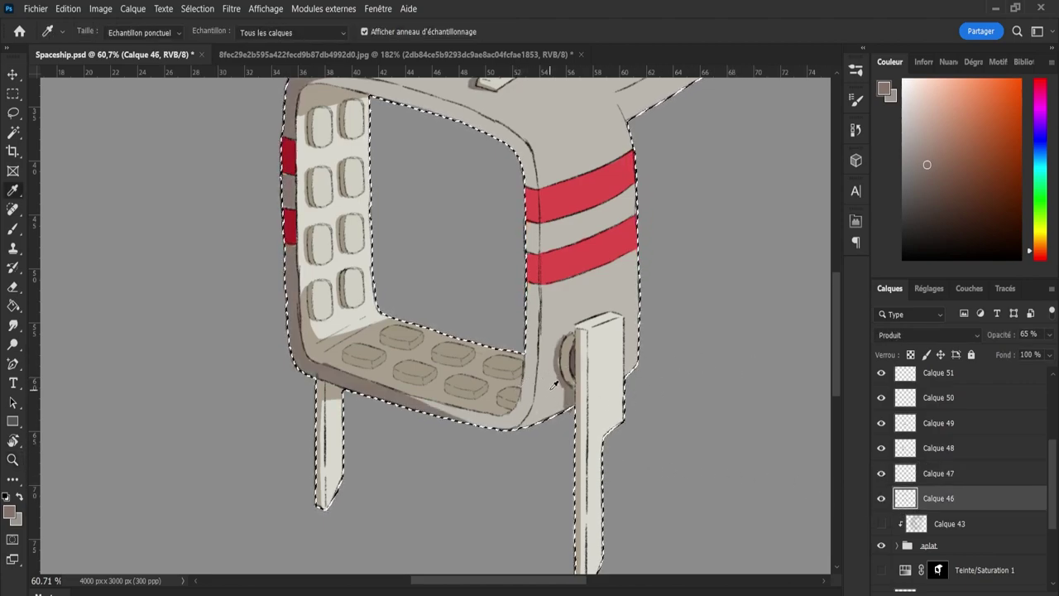
click(551, 394)
click(914, 155)
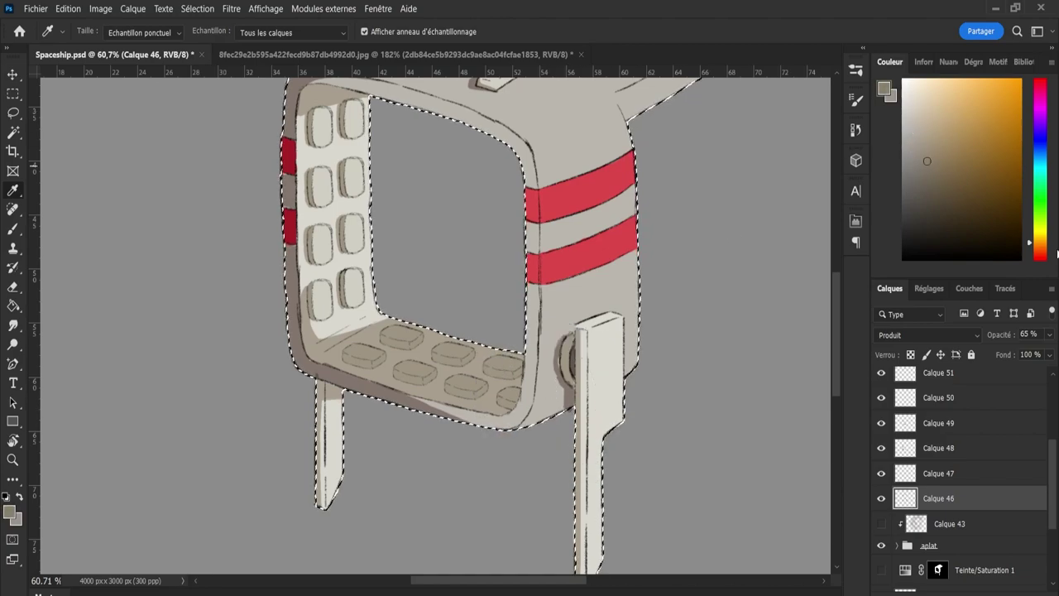
click(1041, 252)
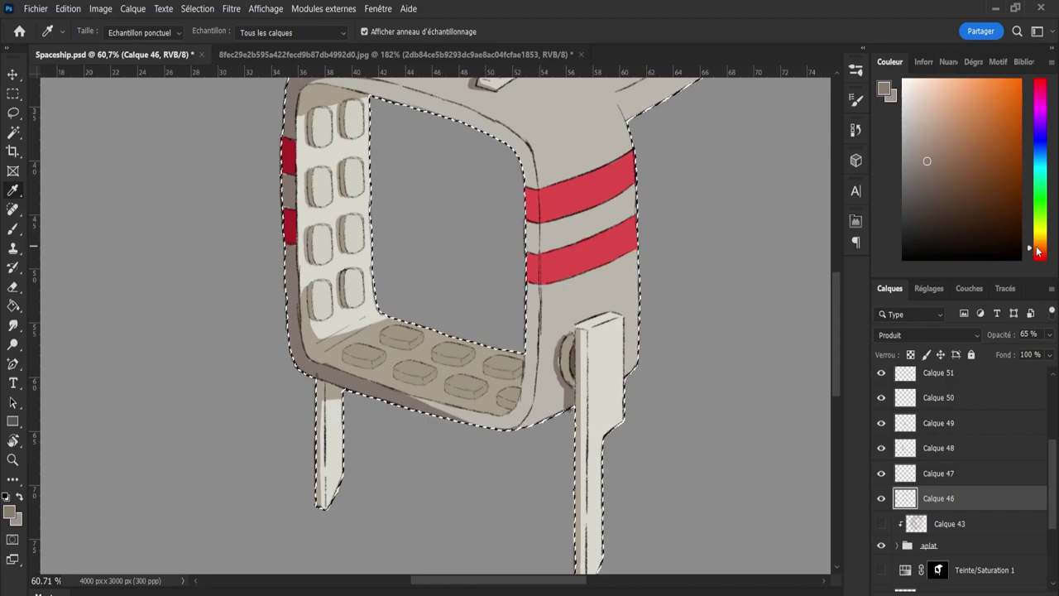
key(b)
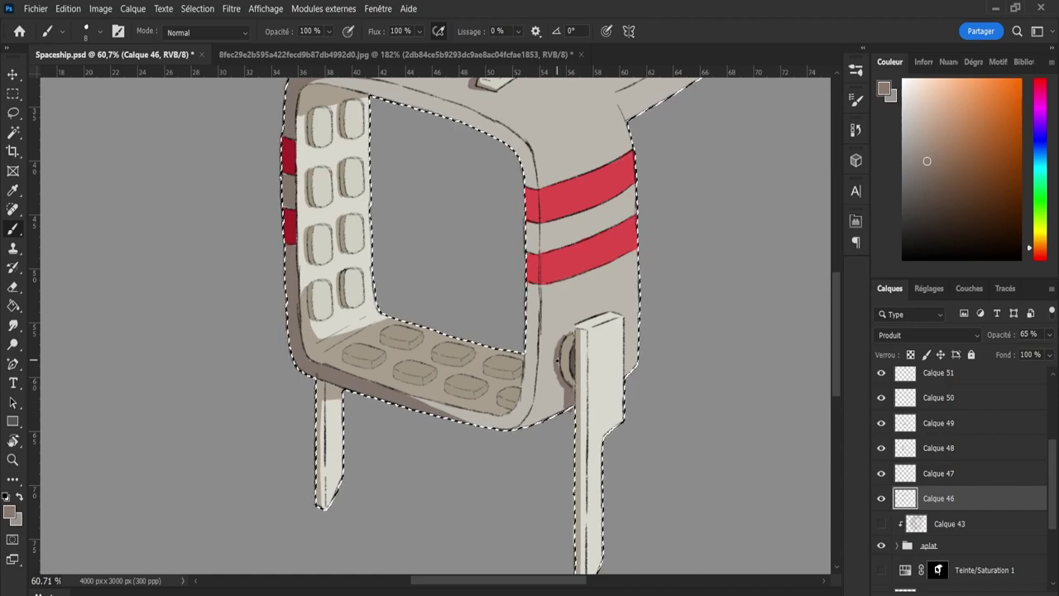
Review the full spaceship against the grey background without its selection outline, and bring the selection back.
key(z)
scroll(645, 364, down, 6)
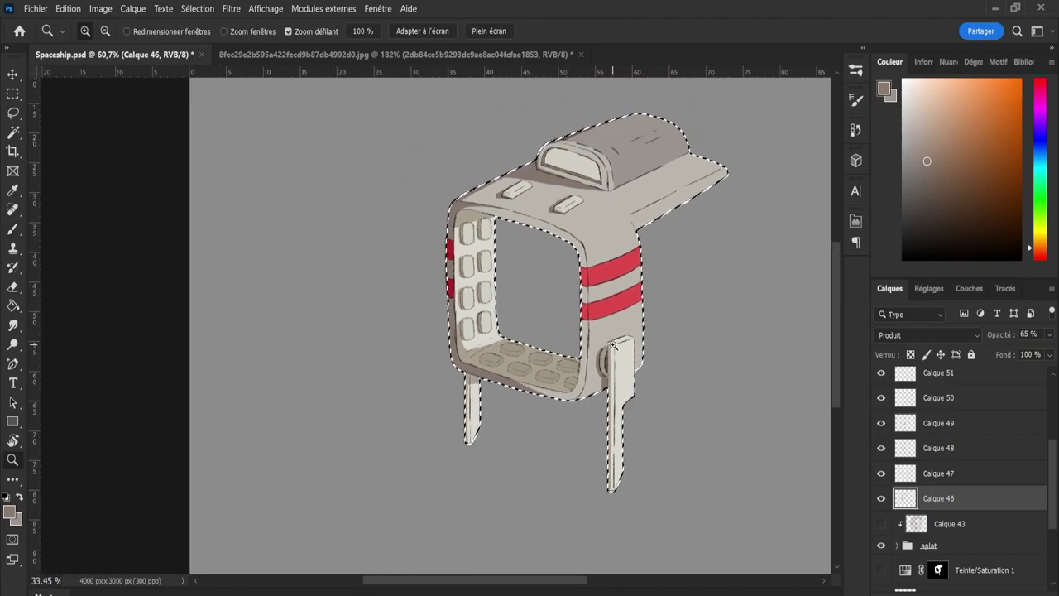
scroll(699, 343, up, 2)
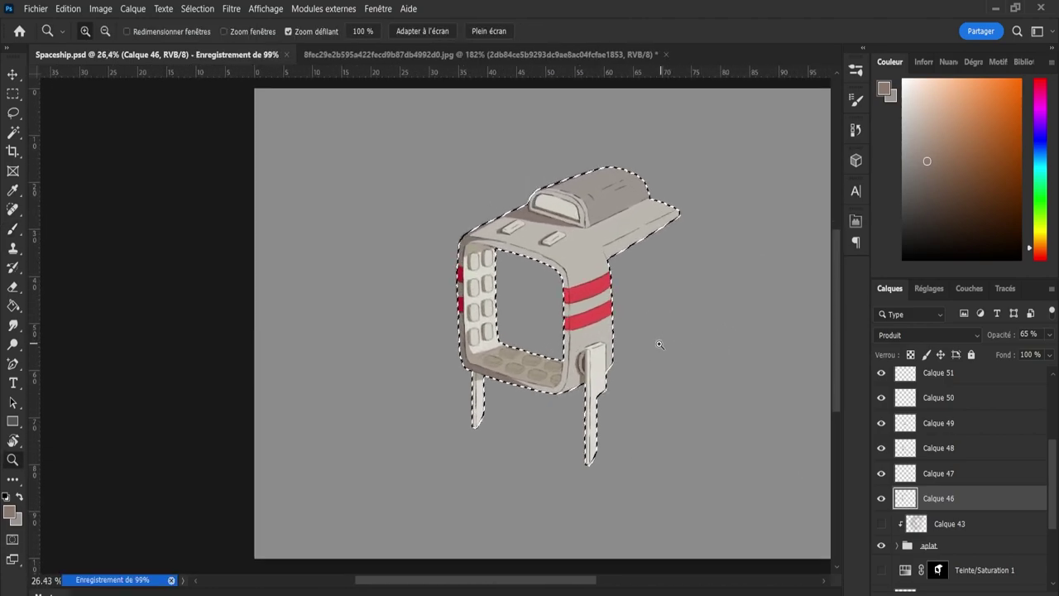
scroll(638, 325, down, 1)
scroll(686, 307, up, 1)
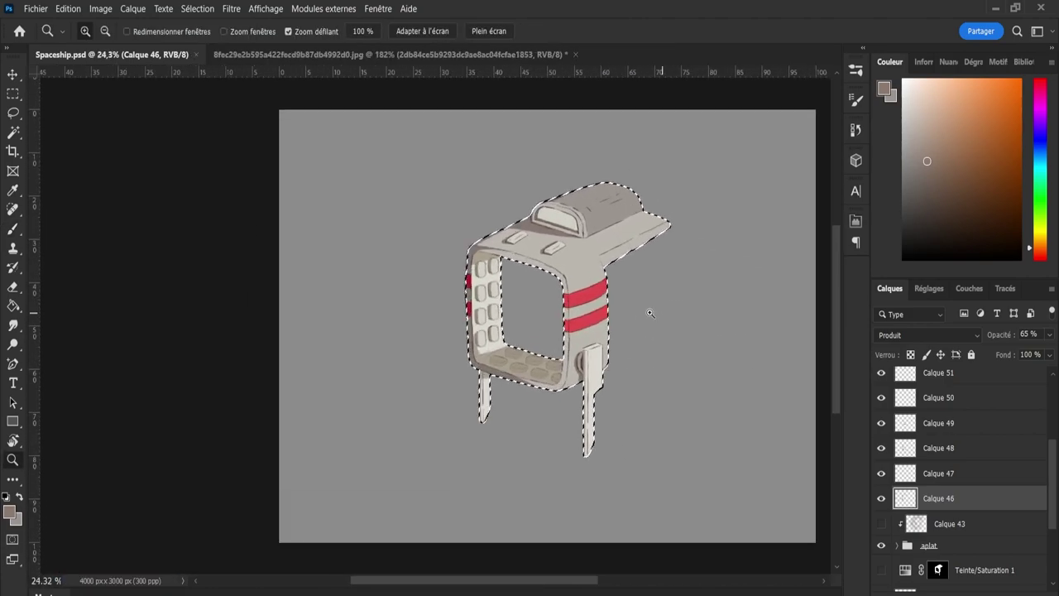
key(l)
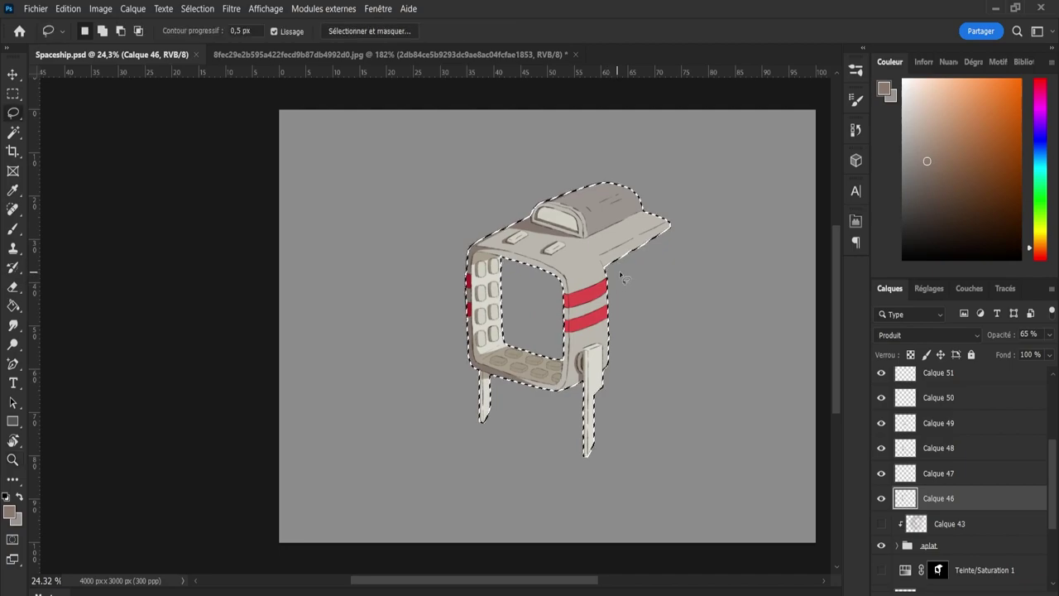
key(ctrl+d)
key(z)
scroll(652, 318, up, 1)
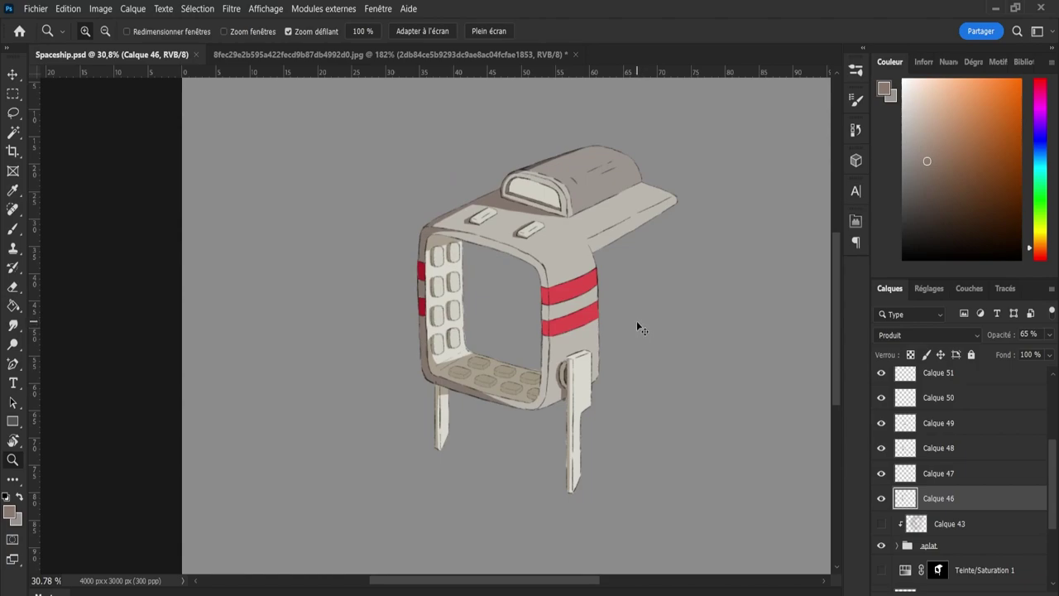
key(ctrl+shift+d)
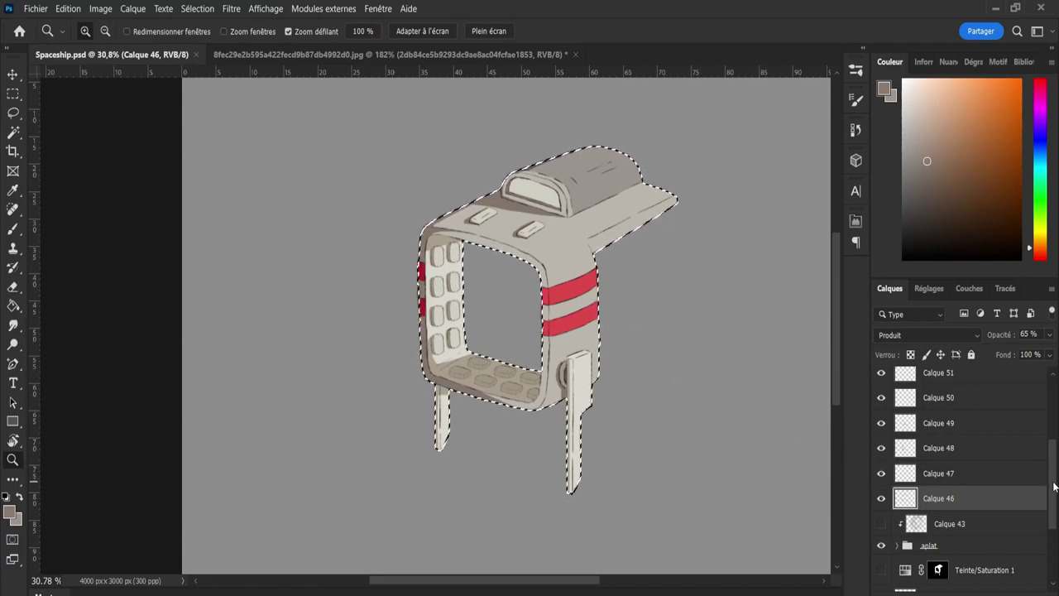
Add a new empty layer directly above Calque 51.
drag(1054, 484, 1048, 425)
click(948, 450)
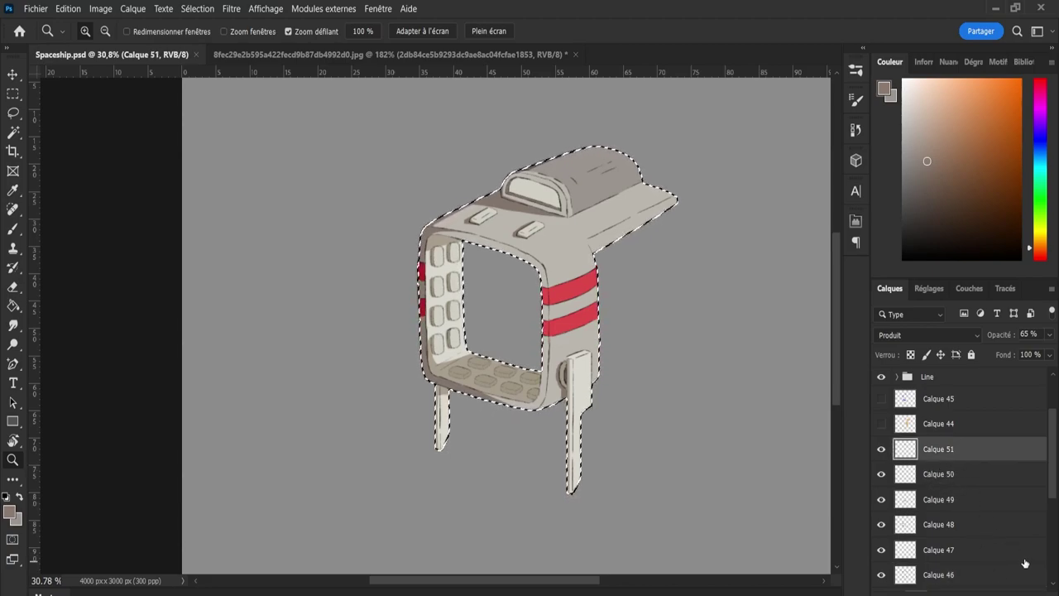
click(1027, 593)
drag(1053, 464, 1056, 475)
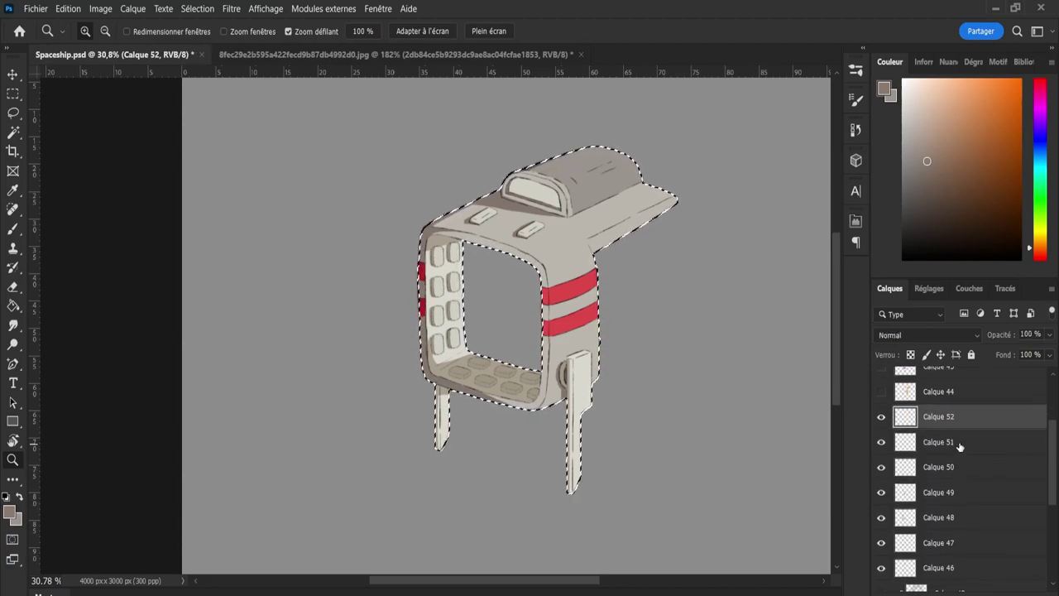
Make Calque 51 active and load the combined outlines of shadow layers Calque 46 to Calque 51 as one selection.
click(960, 442)
ctrl+click(904, 447)
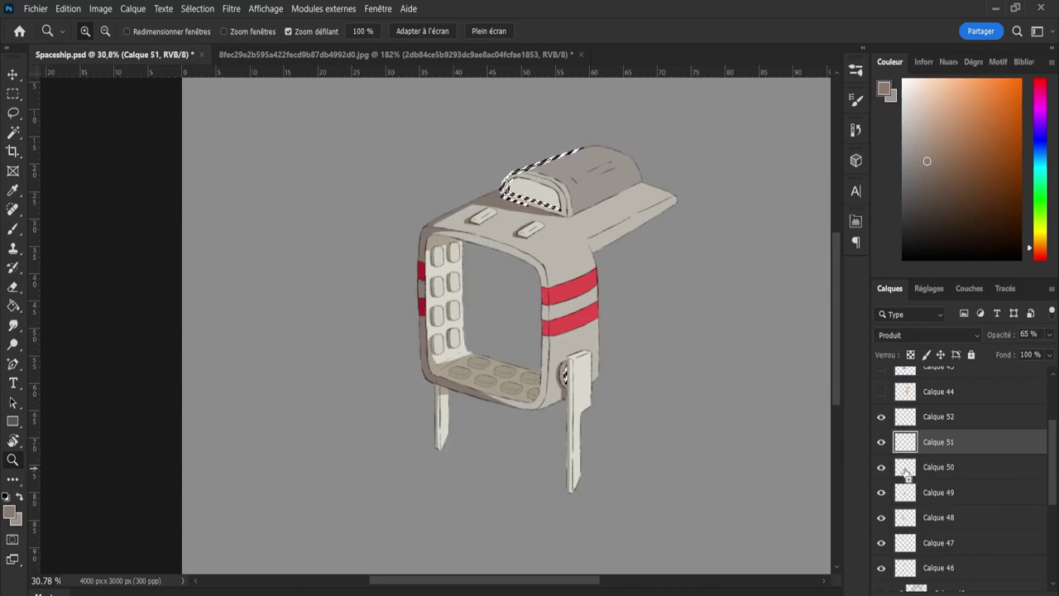
ctrl+shift+click(905, 472)
ctrl+shift+click(903, 521)
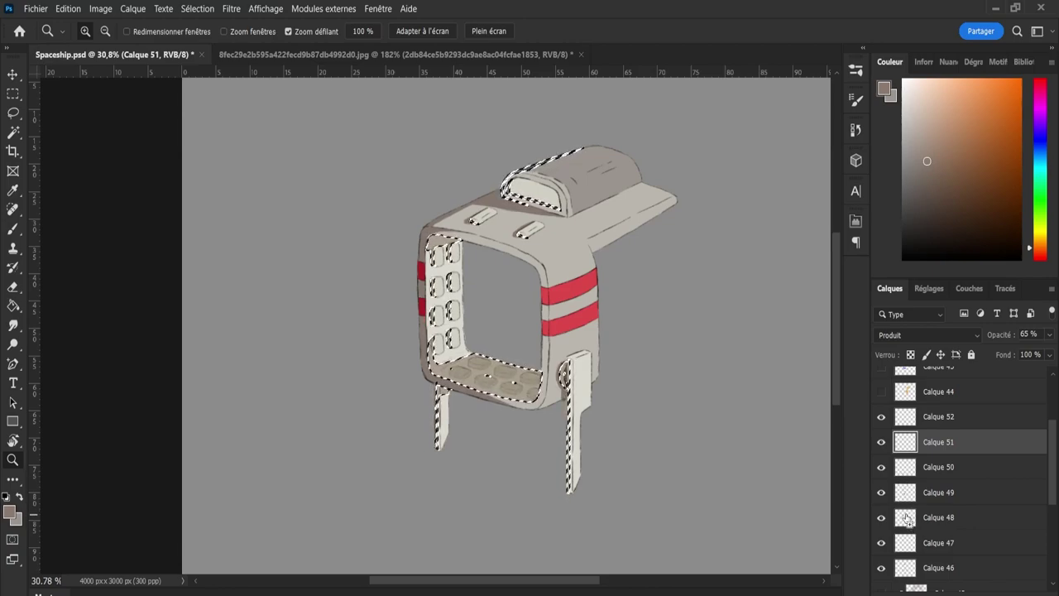
ctrl+shift+click(903, 546)
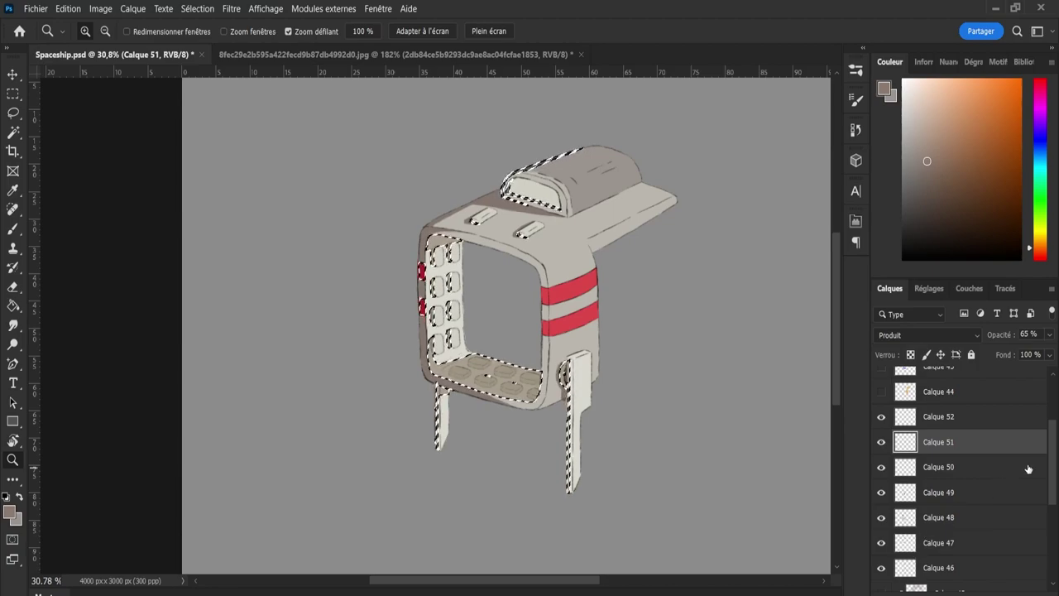
mouse_move(1047, 484)
mouse_down()
mouse_move(1052, 513)
mouse_move(1052, 480)
mouse_move(1025, 457)
mouse_up()
ctrl+shift+click(910, 511)
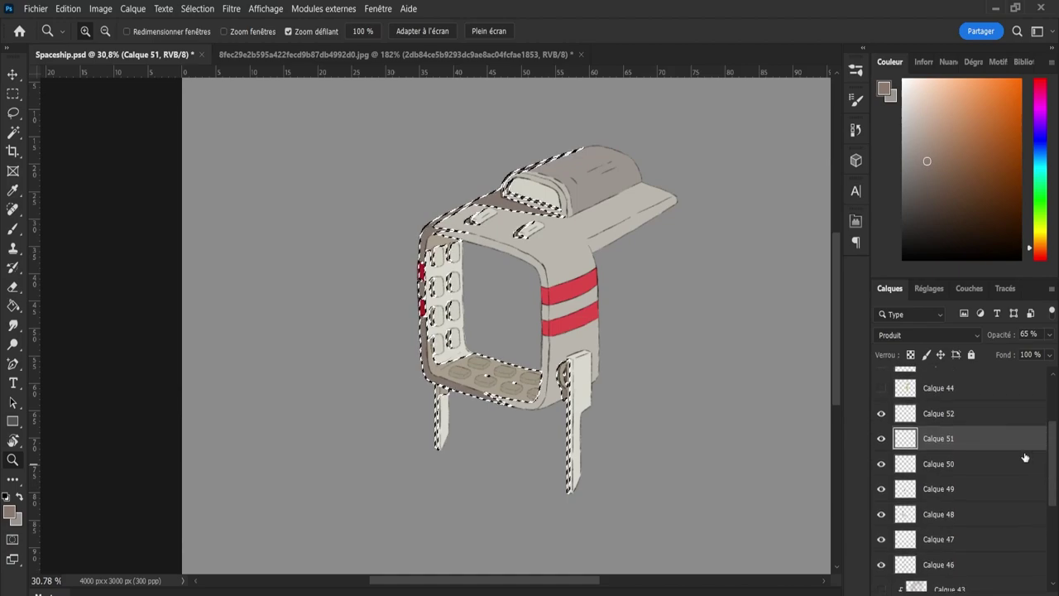
Paint all selected shadow areas violet-blue on Calque 51 with the Brush, and clear the selection.
click(1044, 141)
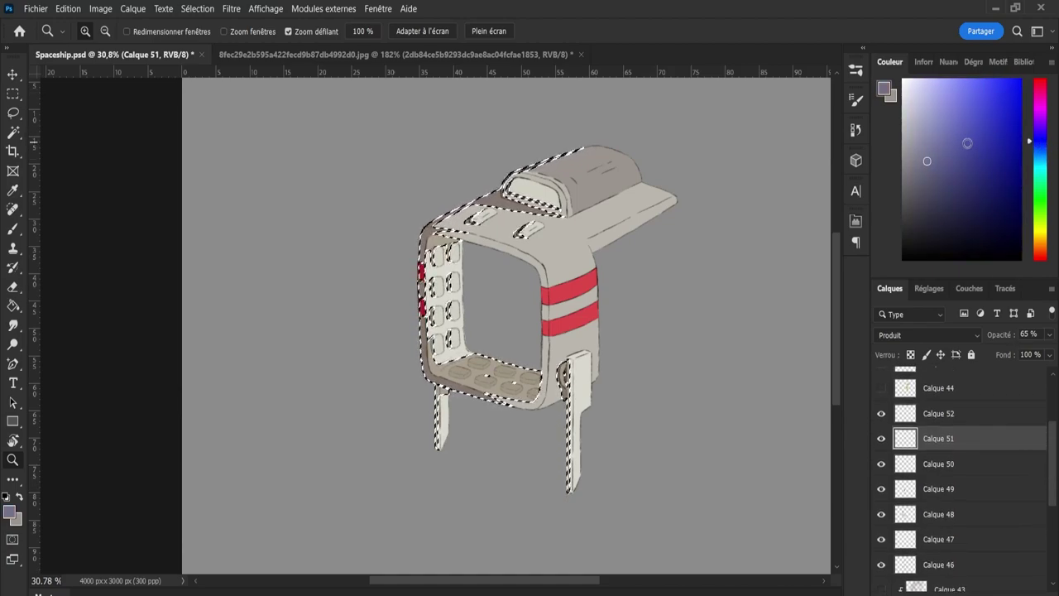
click(964, 129)
key(b)
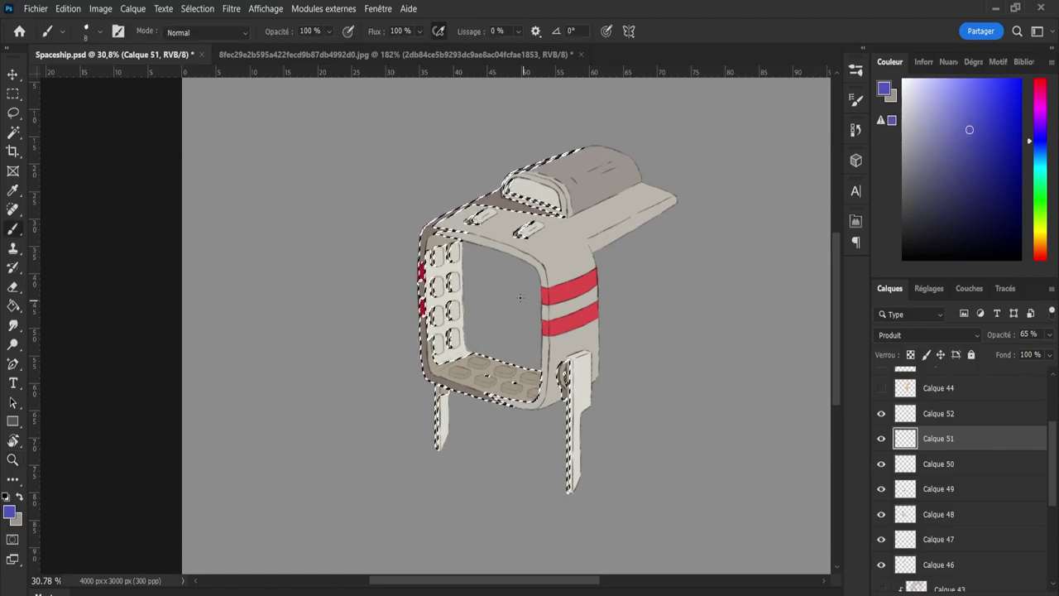
drag(460, 299, 616, 298)
mouse_move(466, 468)
mouse_down()
mouse_move(460, 331)
mouse_move(471, 332)
mouse_move(446, 424)
mouse_move(569, 142)
mouse_move(489, 250)
mouse_move(398, 408)
mouse_move(530, 132)
mouse_move(443, 381)
mouse_move(513, 481)
mouse_move(590, 428)
mouse_move(578, 373)
mouse_move(592, 357)
mouse_move(549, 378)
mouse_move(553, 492)
mouse_move(570, 341)
mouse_move(557, 395)
mouse_move(551, 376)
mouse_move(568, 390)
mouse_move(556, 398)
mouse_move(544, 343)
mouse_move(441, 411)
mouse_move(454, 385)
mouse_move(427, 297)
mouse_move(392, 255)
mouse_move(403, 242)
mouse_move(451, 299)
mouse_move(446, 283)
mouse_move(458, 437)
mouse_move(426, 313)
mouse_move(467, 213)
mouse_move(593, 136)
mouse_move(381, 389)
mouse_move(589, 212)
mouse_move(599, 468)
mouse_move(469, 442)
mouse_move(444, 232)
mouse_move(599, 383)
mouse_move(565, 418)
mouse_move(369, 413)
mouse_move(510, 258)
mouse_move(613, 495)
mouse_move(536, 347)
mouse_up()
key(l)
key(ctrl+d)
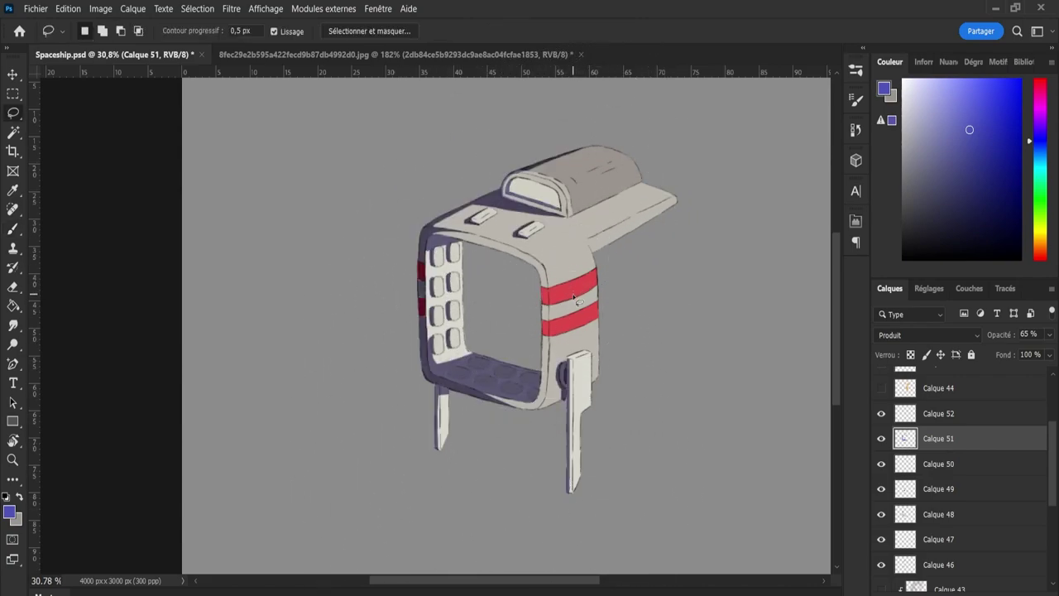
Reduce the brush to 17 px and refine the violet shadow around the front leg's joint with brush and eraser.
key(b)
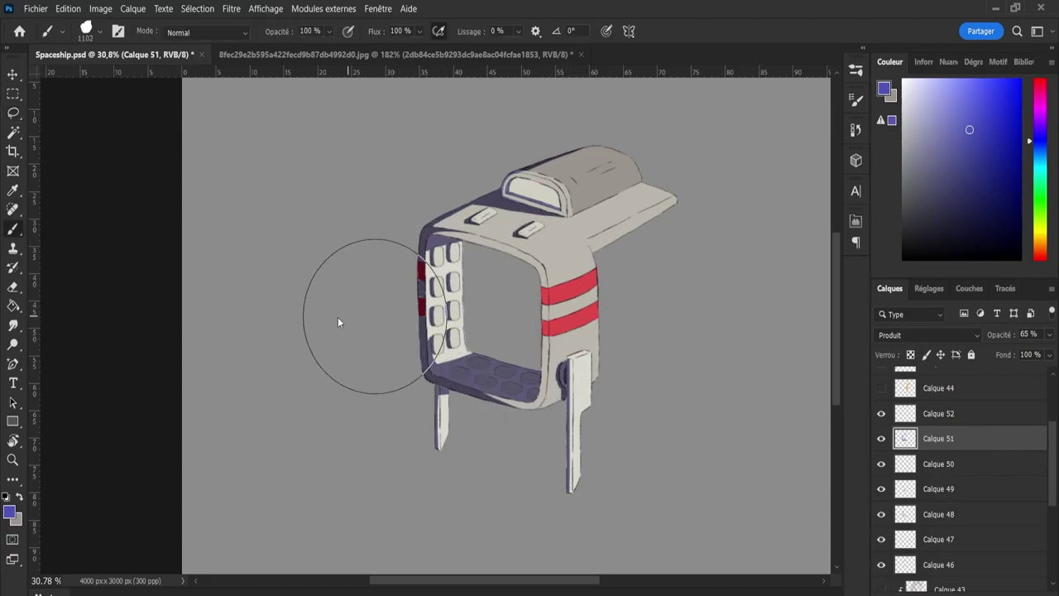
drag(375, 316, 245, 344)
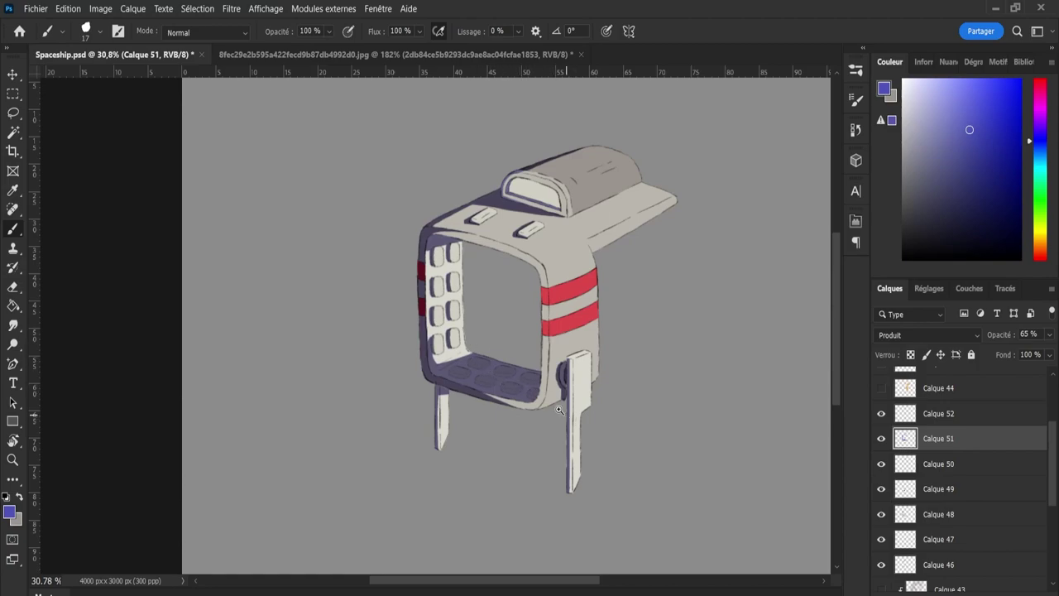
drag(560, 409, 594, 419)
key(e)
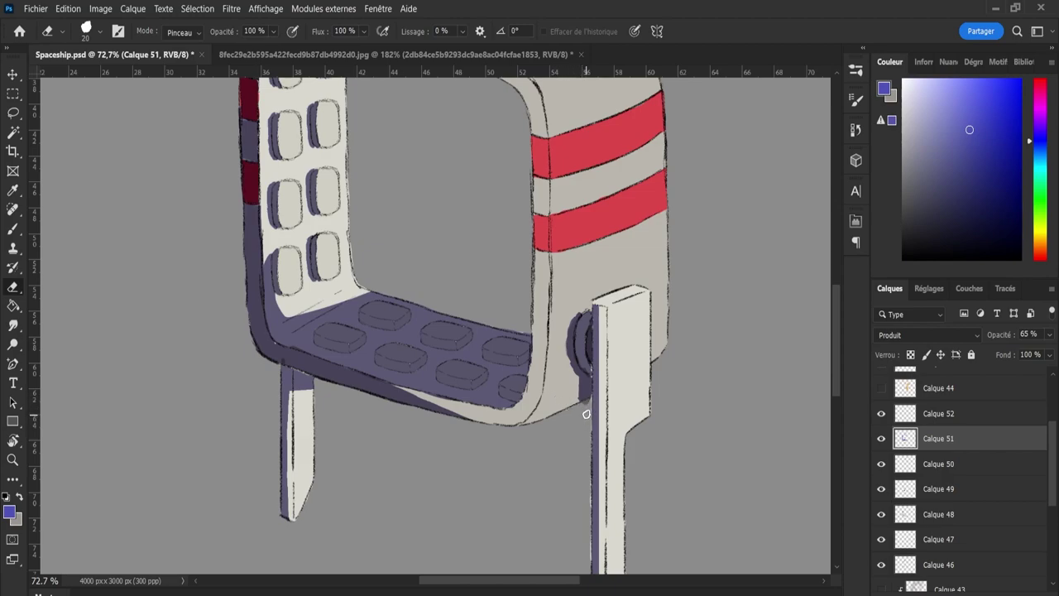
key(b)
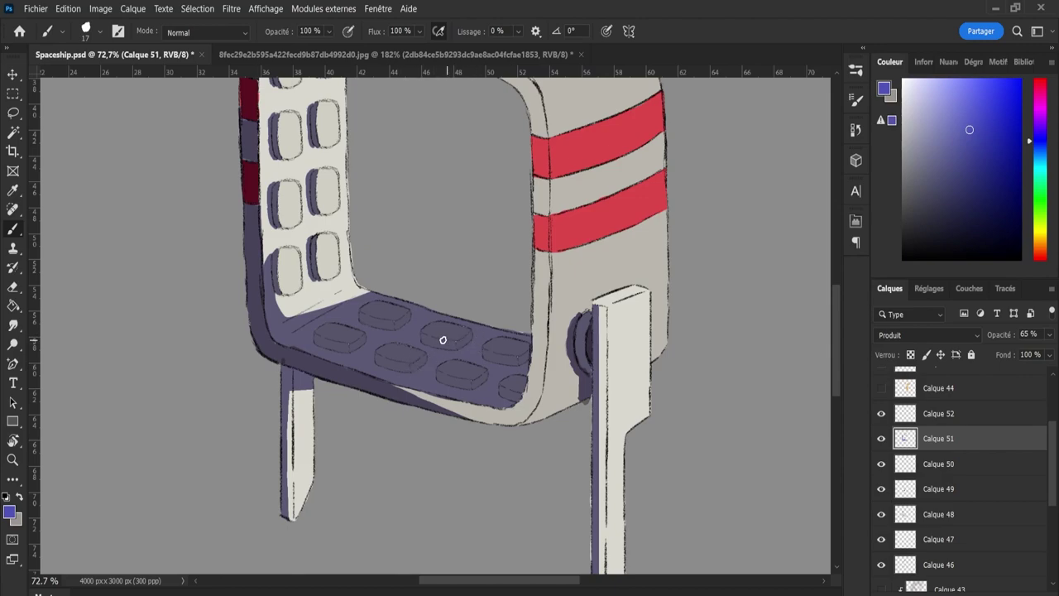
Brush violet shadow along the upper outer edge of the padded inner wall and trim its end with the eraser.
key(z)
drag(436, 322, 378, 288)
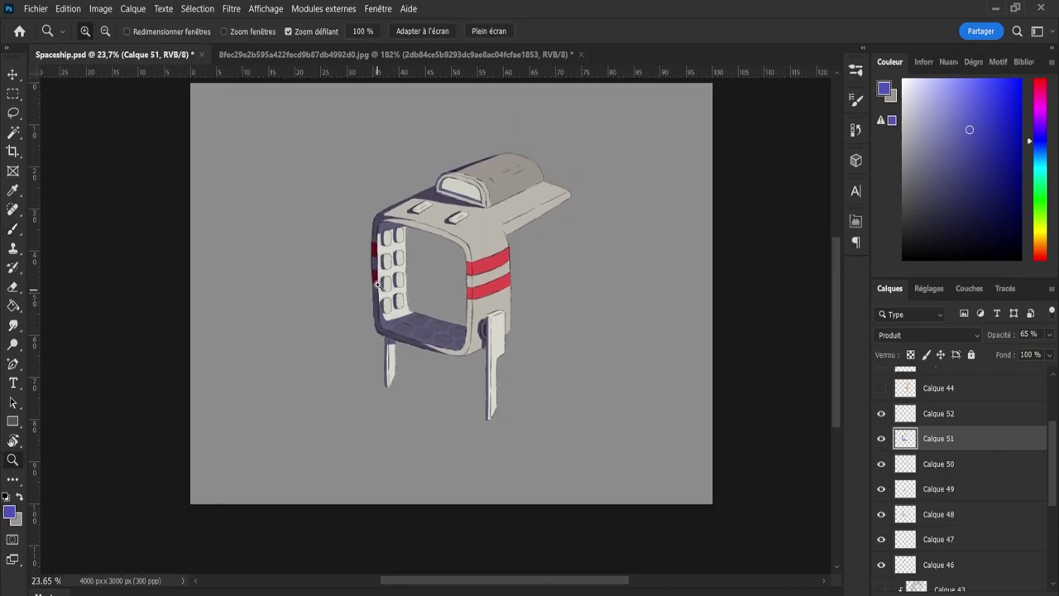
drag(424, 191, 484, 191)
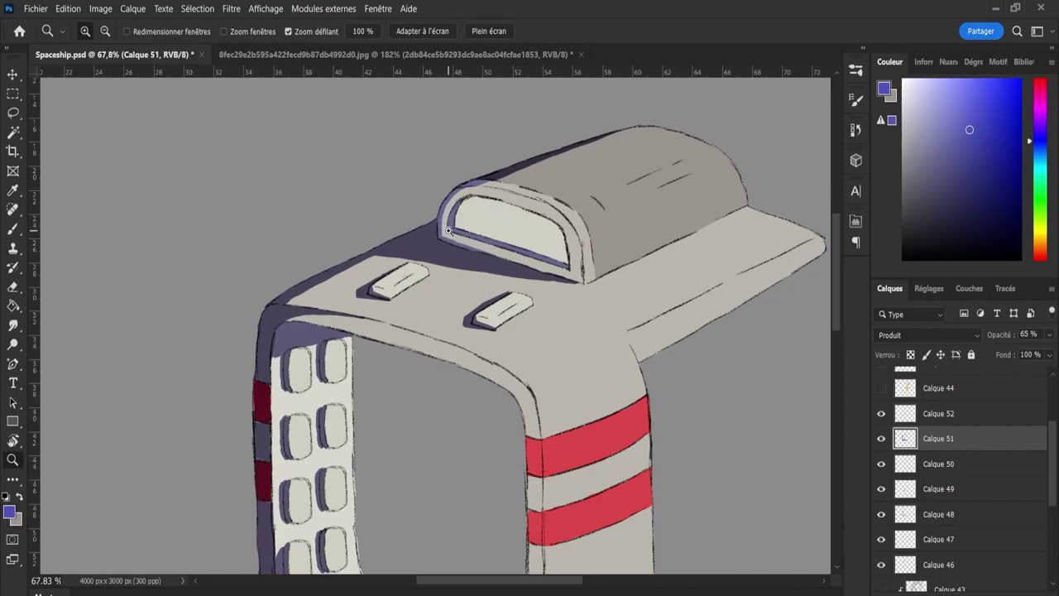
key(b)
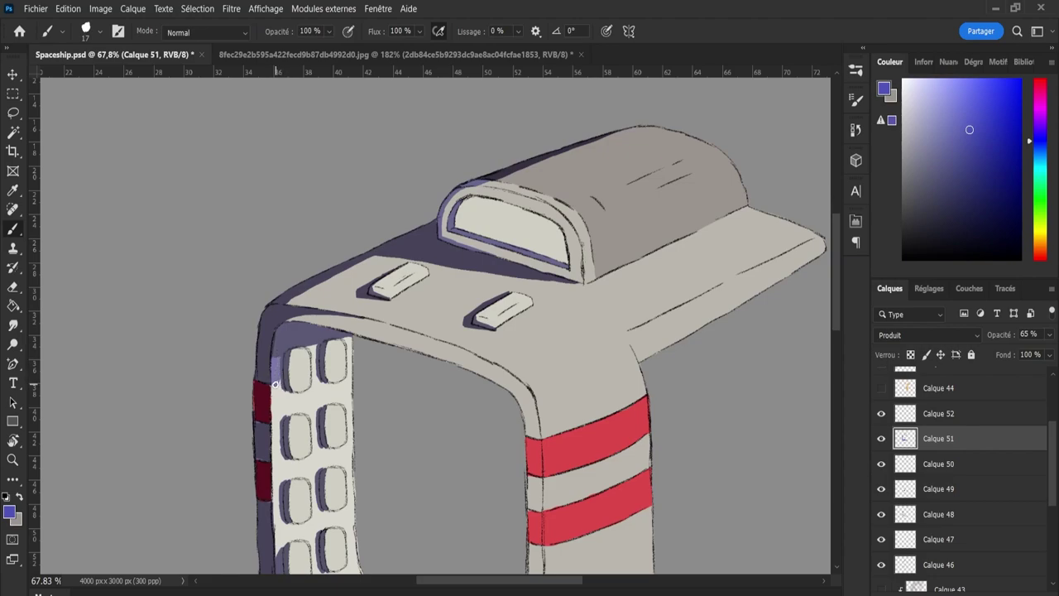
key(e)
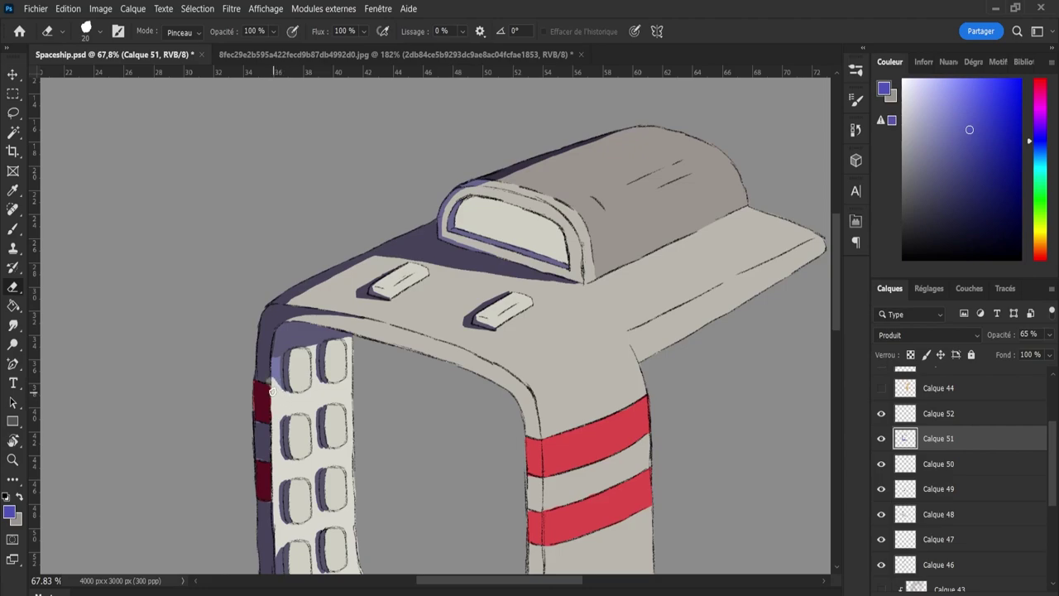
mouse_move(272, 391)
mouse_down()
mouse_move(269, 379)
mouse_move(274, 397)
mouse_up()
key(z)
drag(385, 379, 310, 334)
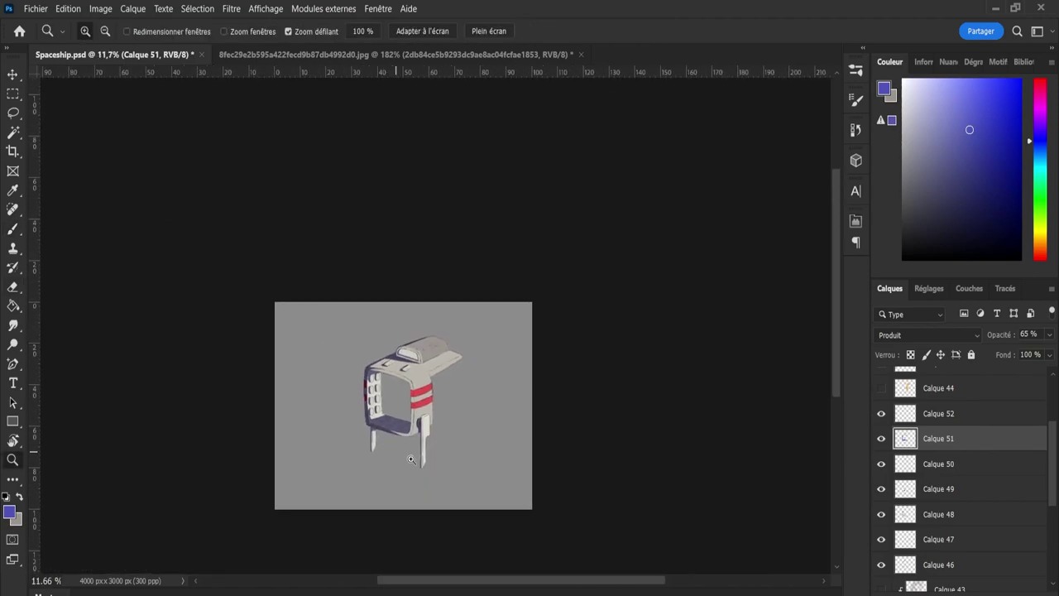
mouse_move(399, 456)
mouse_down()
mouse_move(428, 457)
mouse_move(385, 458)
mouse_move(395, 466)
mouse_up()
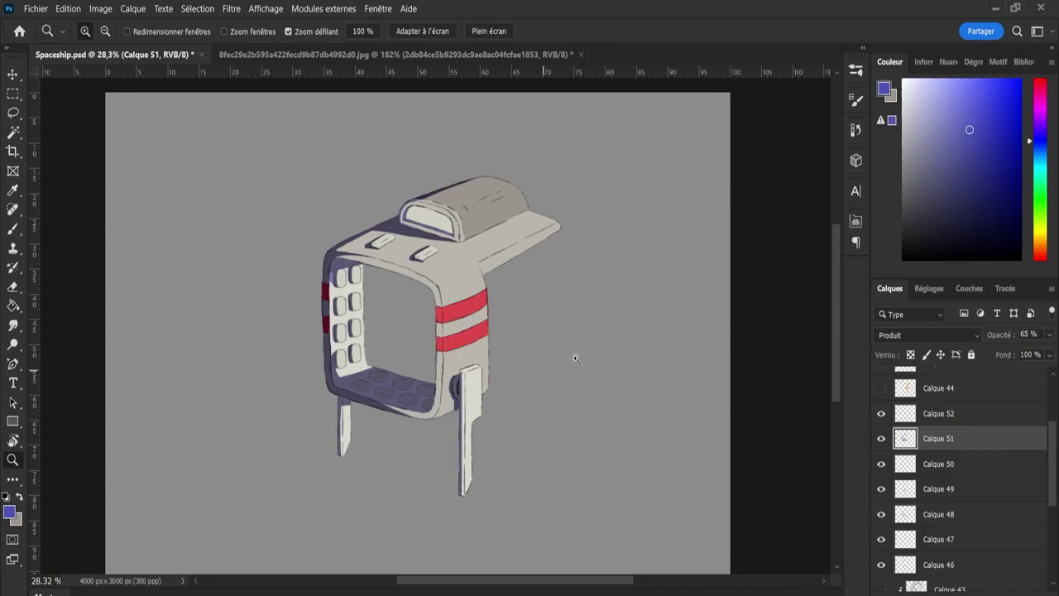
Group the old shadow layers Calque 46 to Calque 50 and hide the group.
click(950, 335)
click(902, 244)
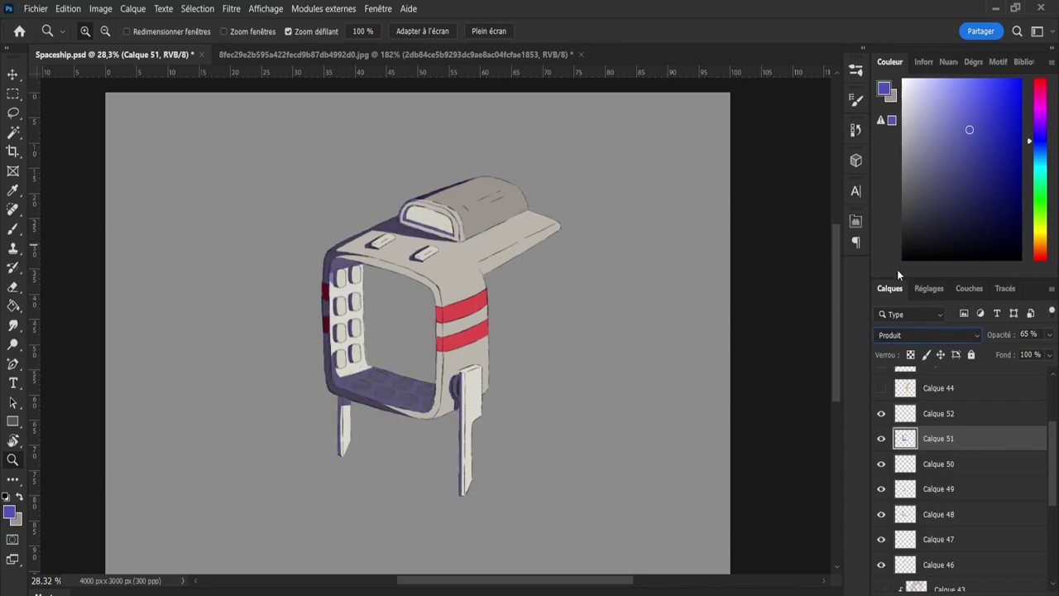
click(983, 460)
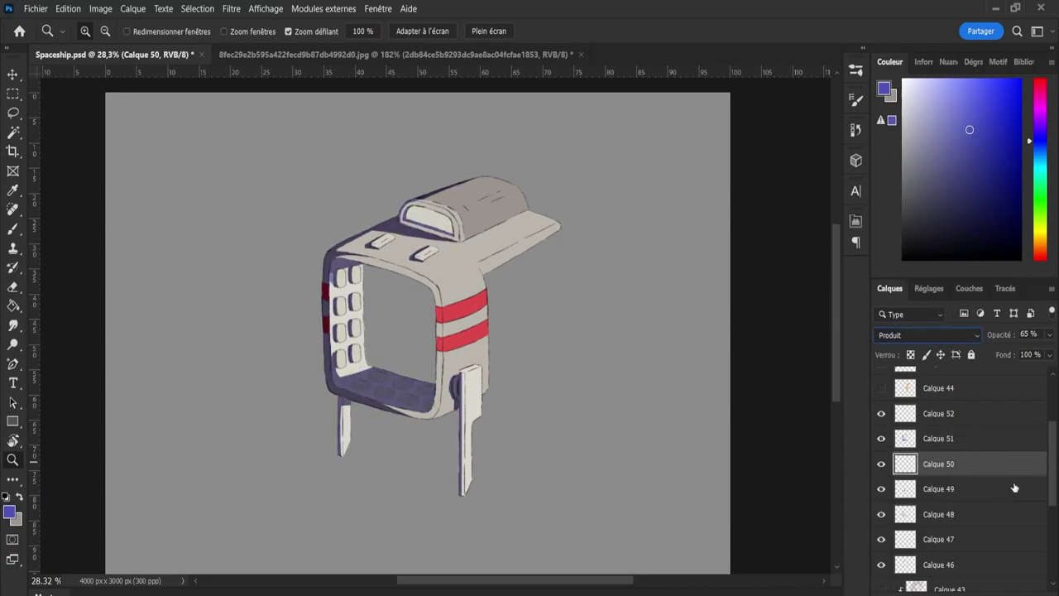
scroll(1018, 496, down, 2)
shift+click(974, 500)
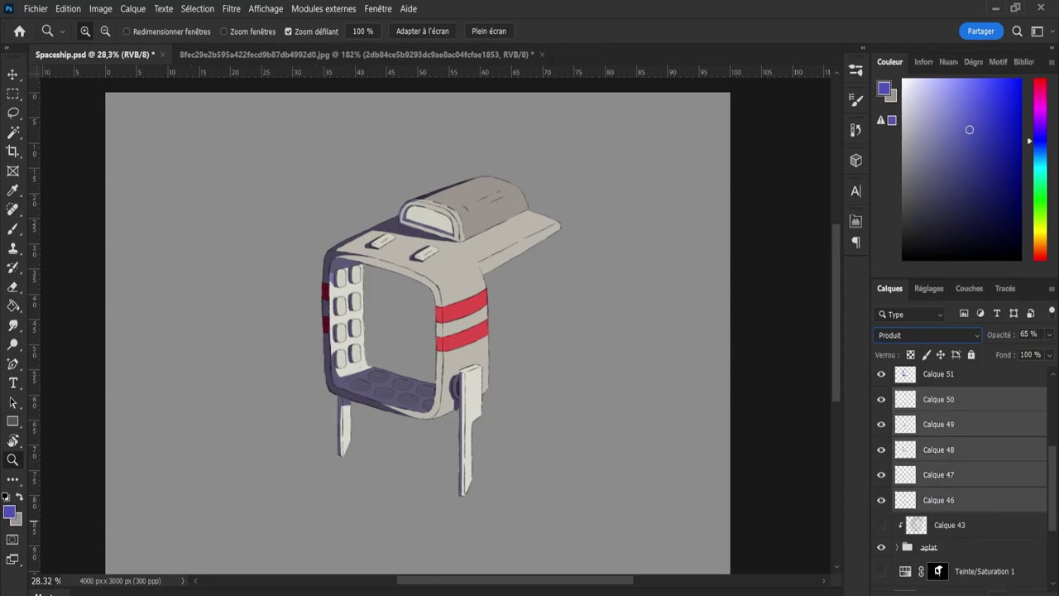
key(ctrl+g)
scroll(960, 463, up, 2)
click(881, 458)
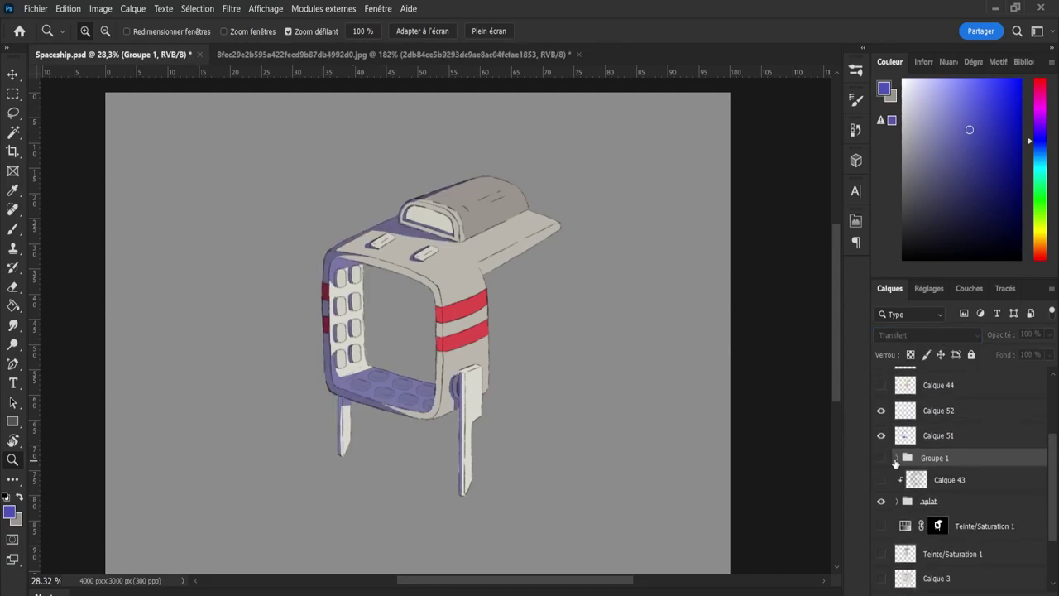
Set the opacity of Calque 51 to 73%.
click(960, 435)
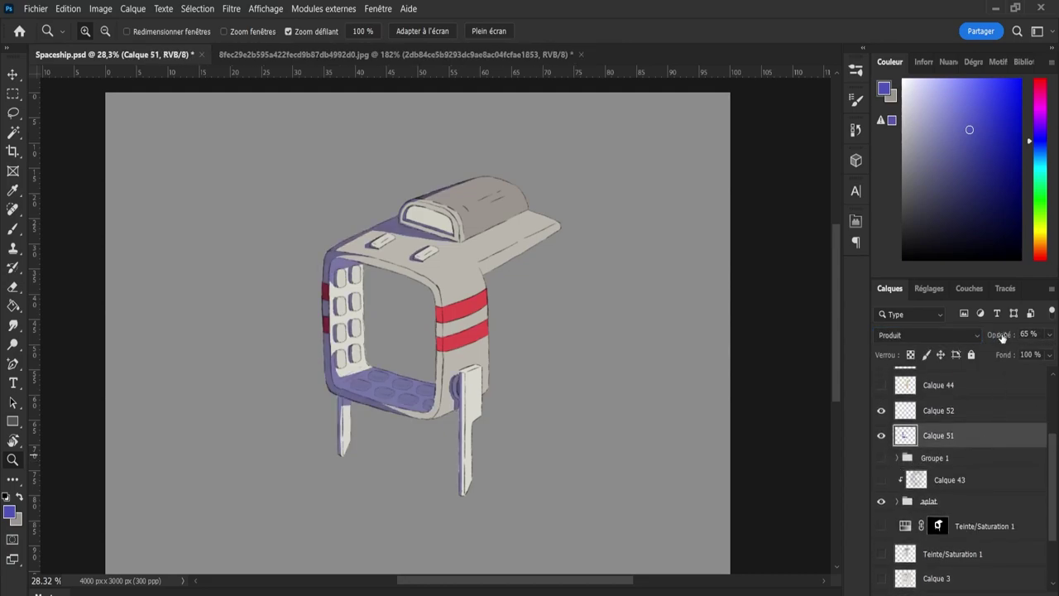
key(0)
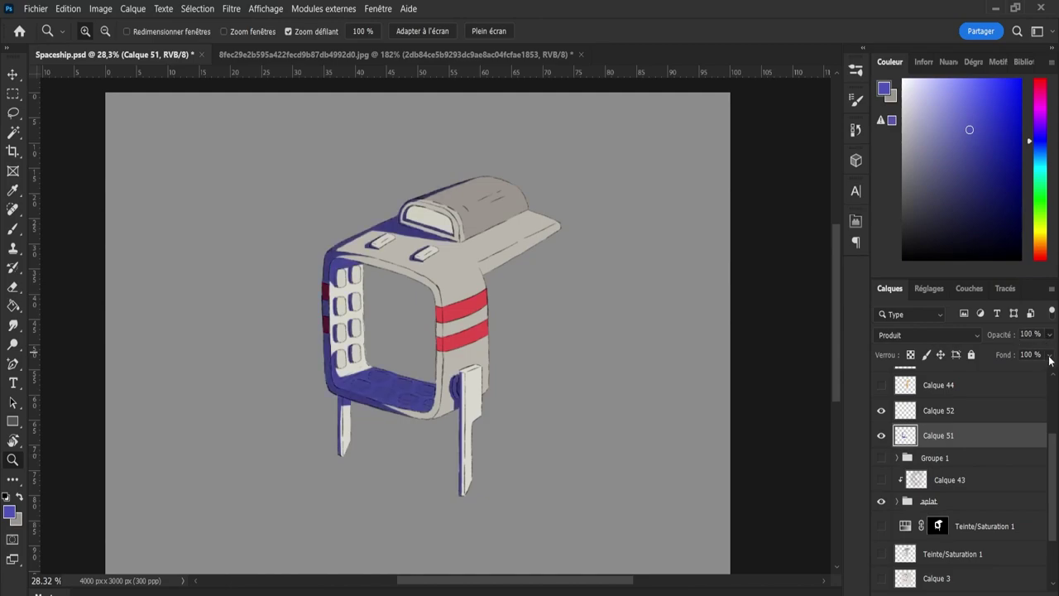
key(7)
key(3)
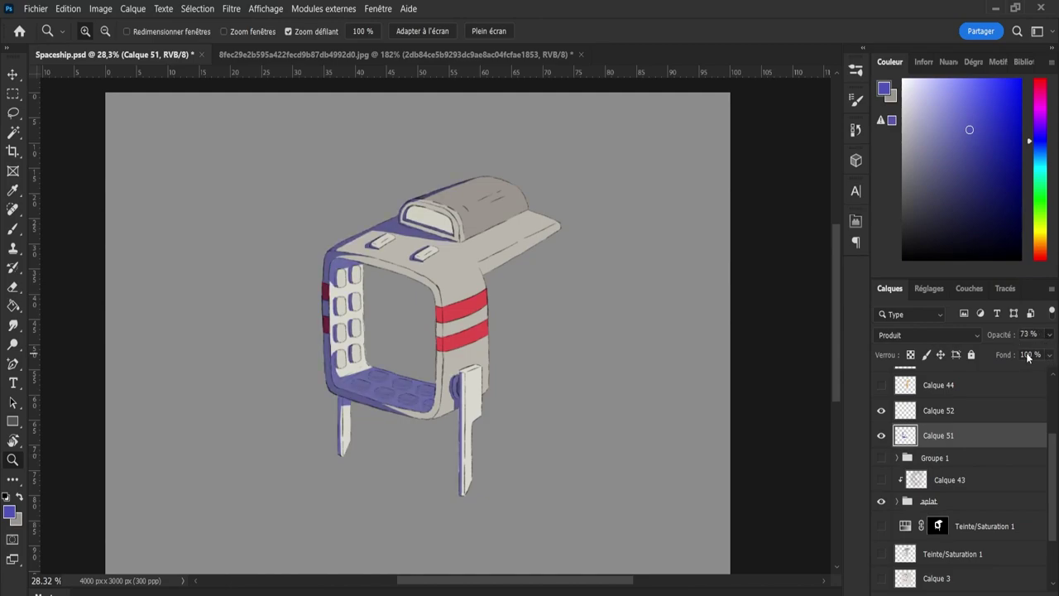
Preview neighbouring blend modes on Calque 51 and return it to Produit.
click(925, 337)
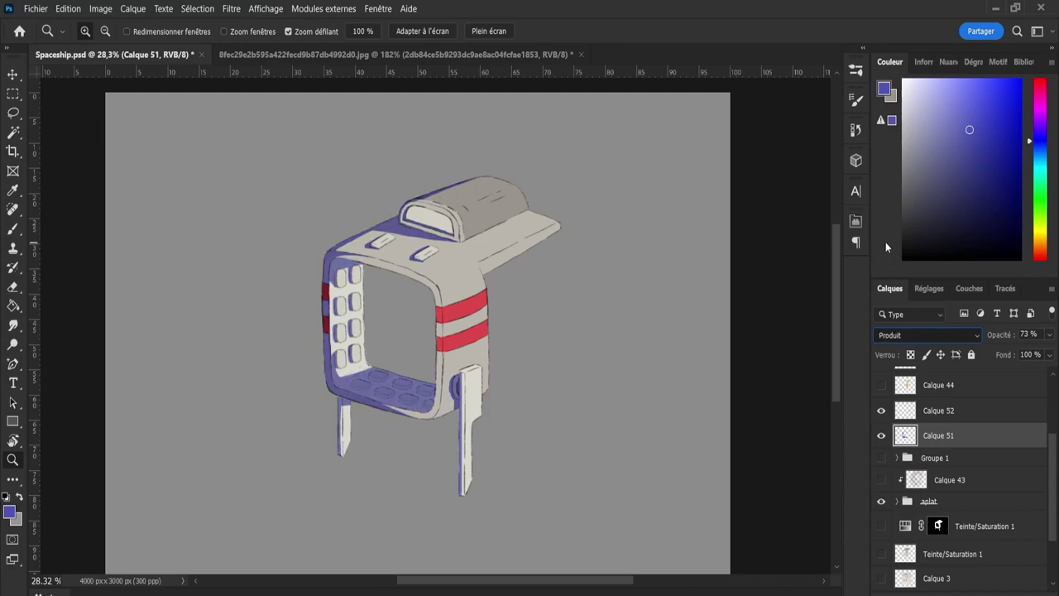
key(Up)
key(Up)
key(Down)
key(Down)
Load the outline of Calque 51 as a selection, repaint its shadows in a darker, more muted blue, and deselect.
ctrl+click(906, 433)
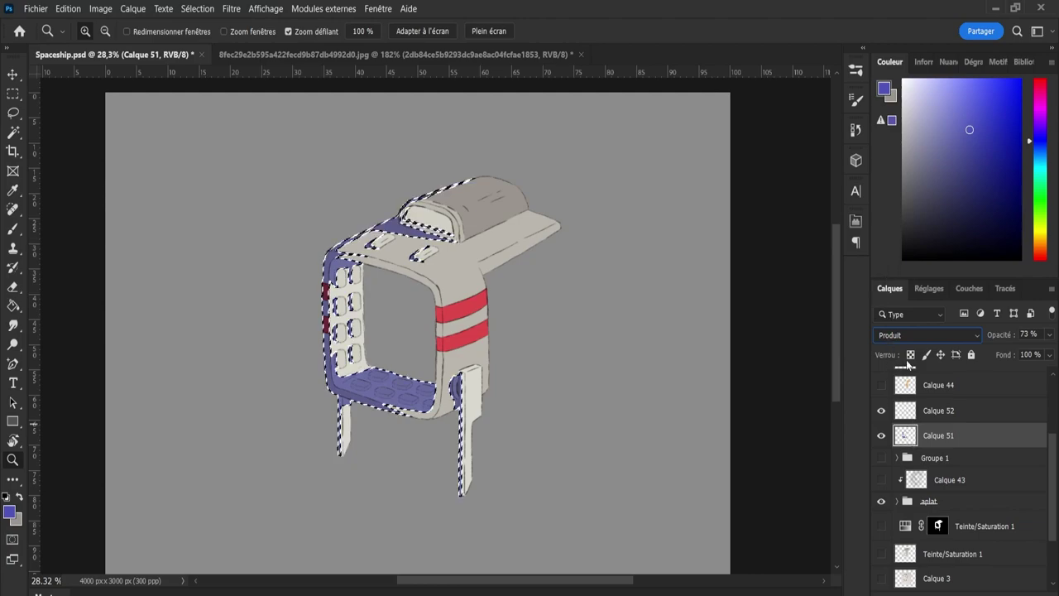
click(987, 156)
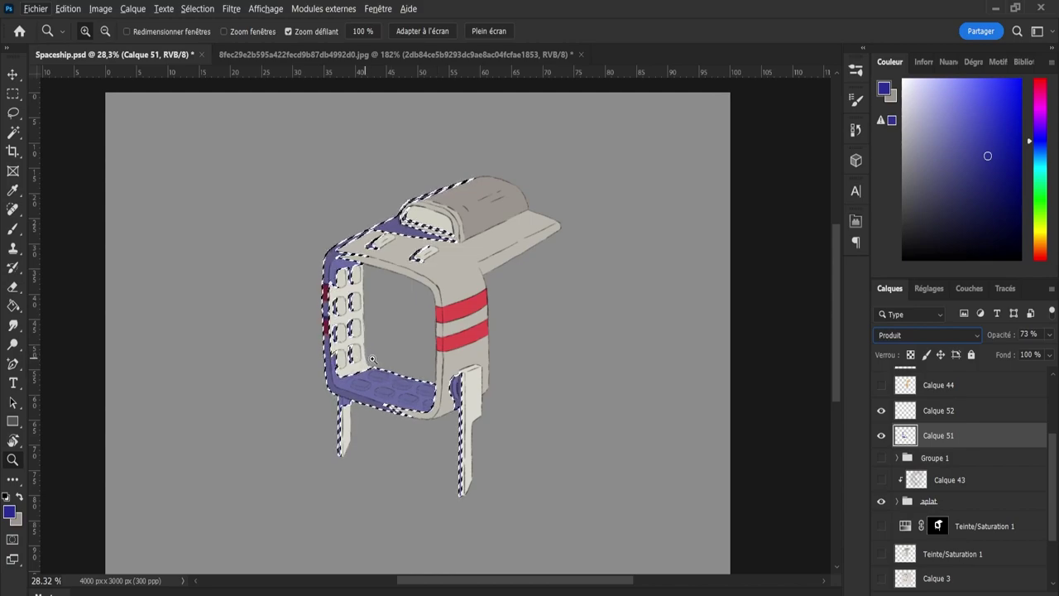
click(18, 230)
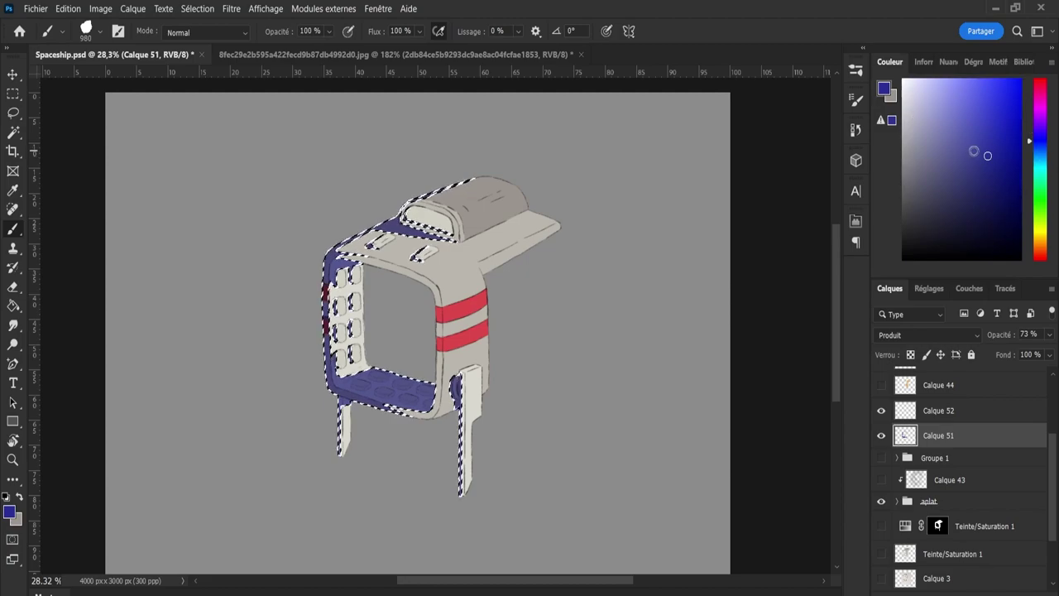
drag(988, 169, 981, 181)
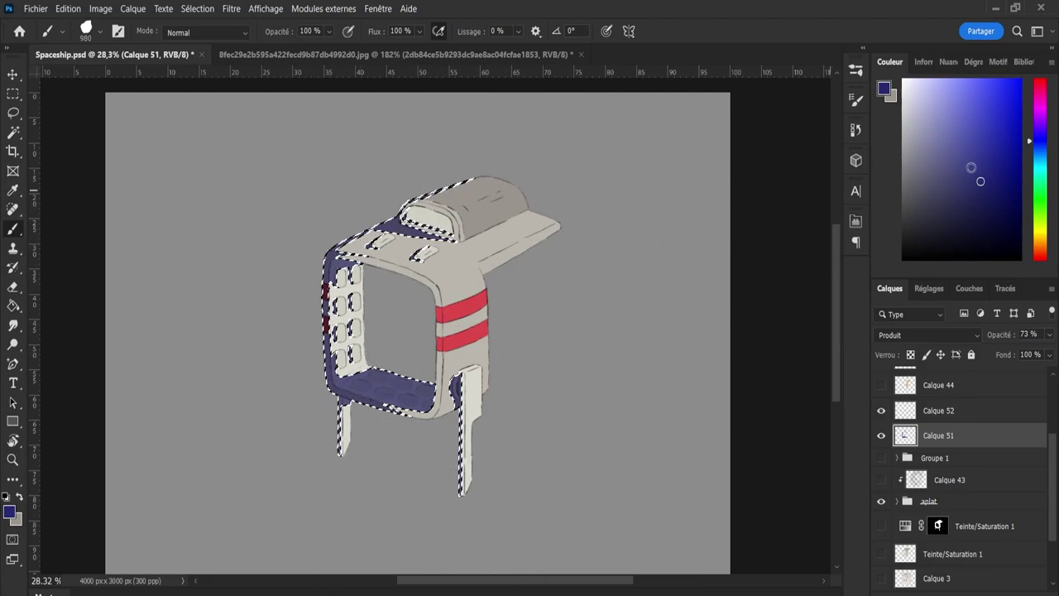
drag(979, 181, 967, 176)
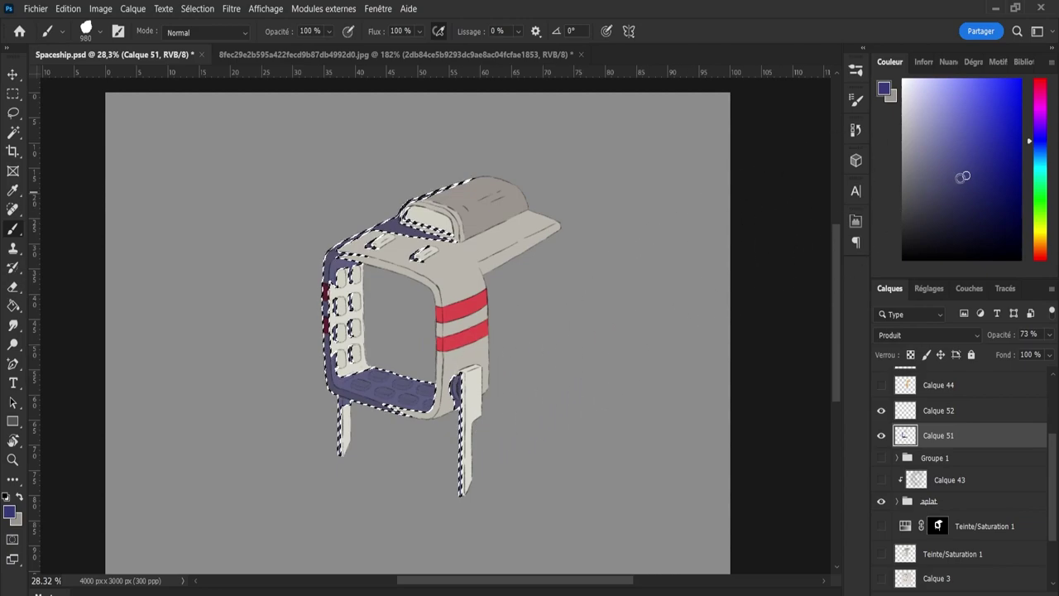
key(ctrl+d)
key(l)
key(alt+shift+BackSpace)
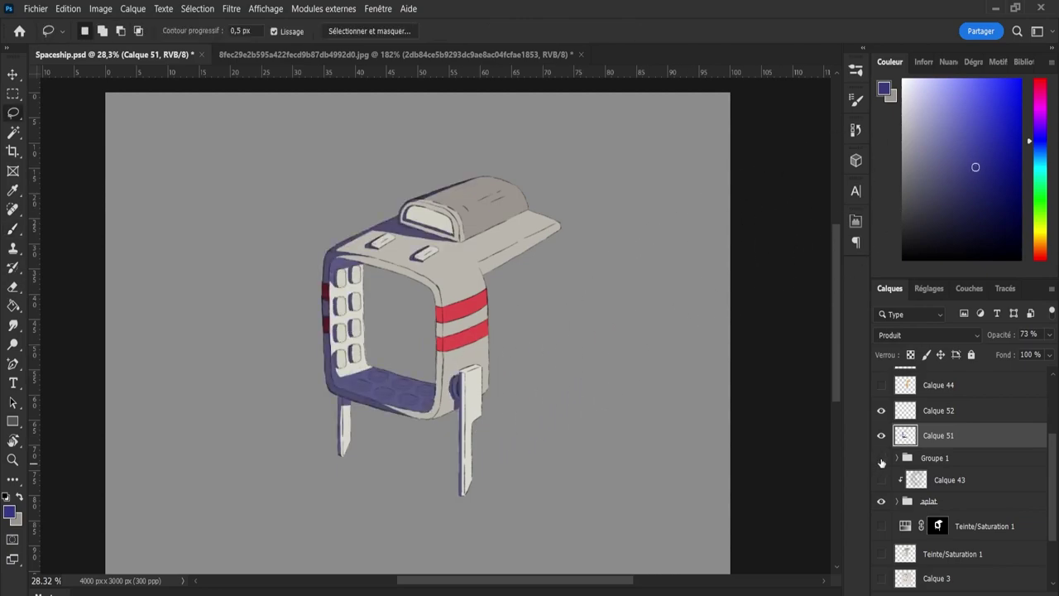
Show the grouped old shadows in Groupe 1 and hide the blue shadow layer Calque 51.
click(881, 457)
click(881, 436)
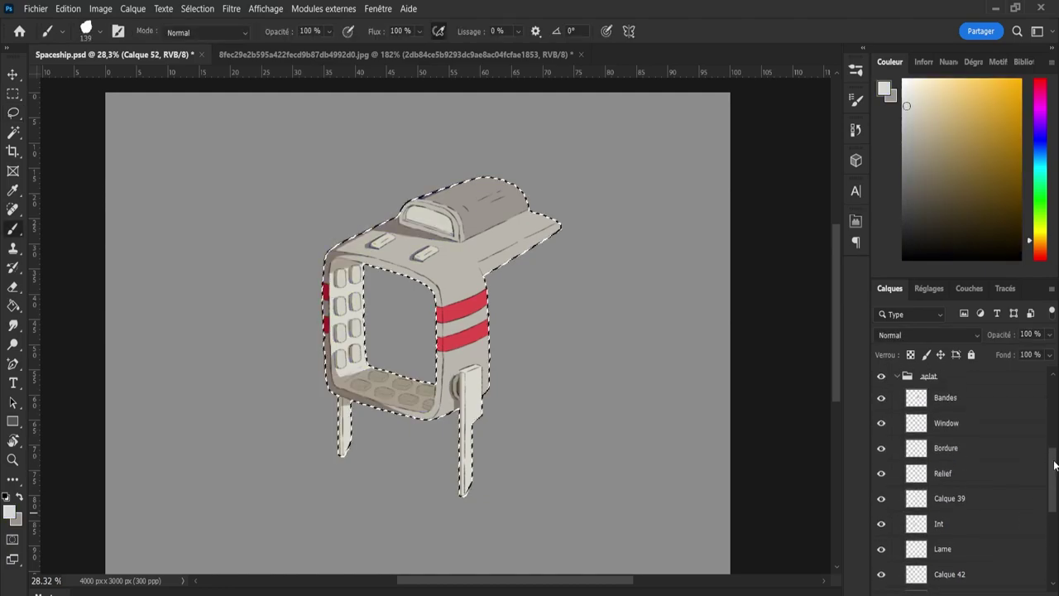
scroll(959, 464, up, 2)
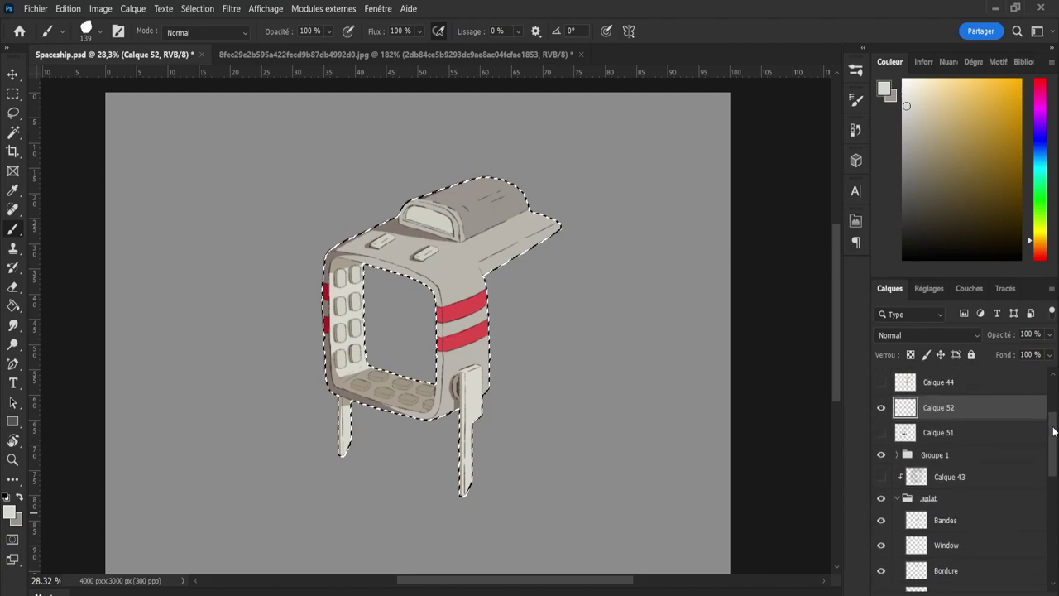
Collapse the aplat group and briefly show Calque 44 to check its sketched light direction and highlight areas.
click(897, 501)
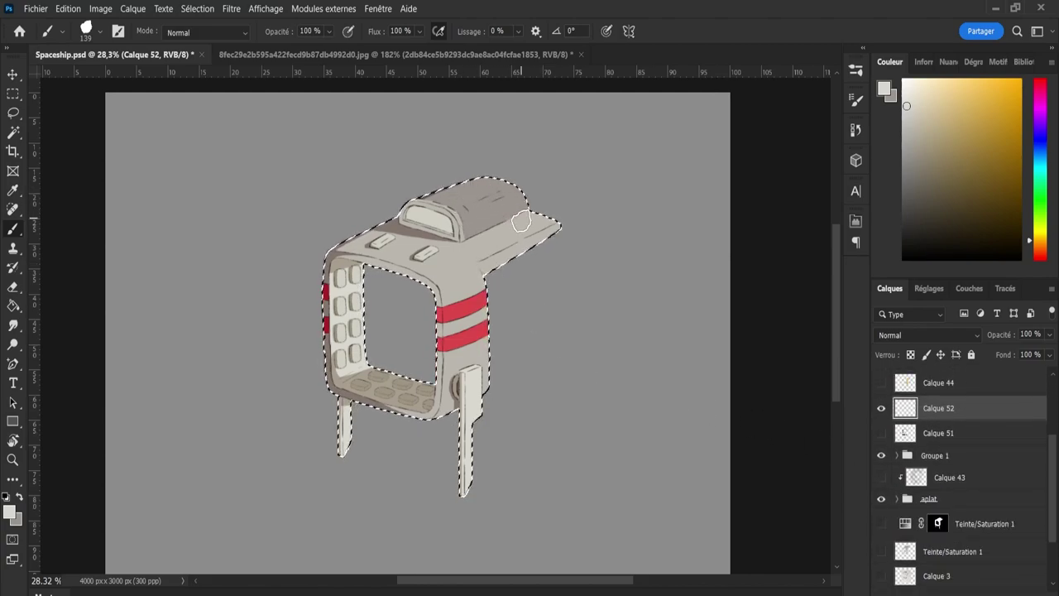
drag(539, 217, 570, 232)
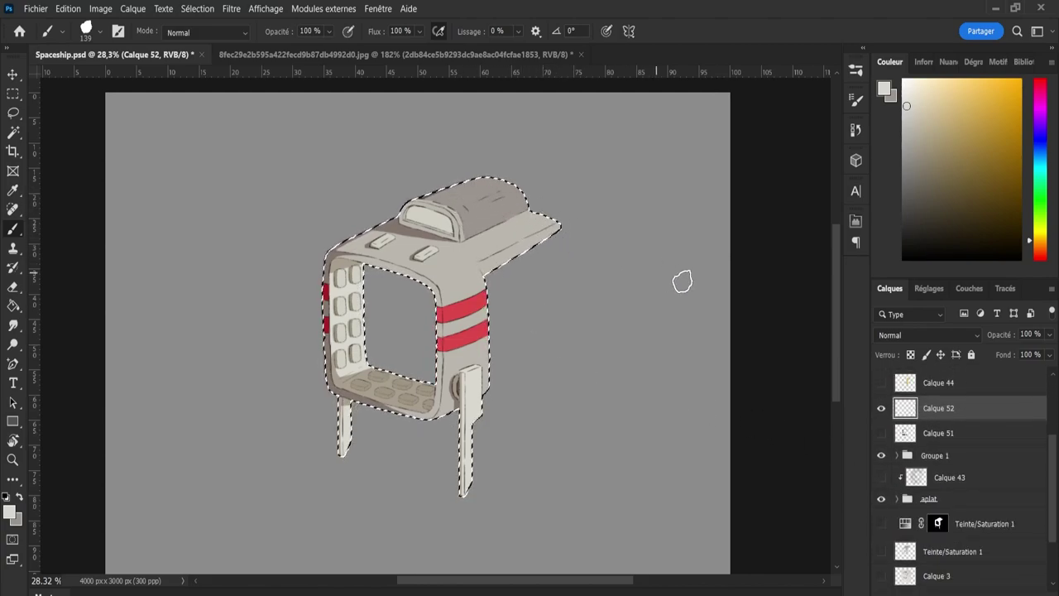
click(881, 383)
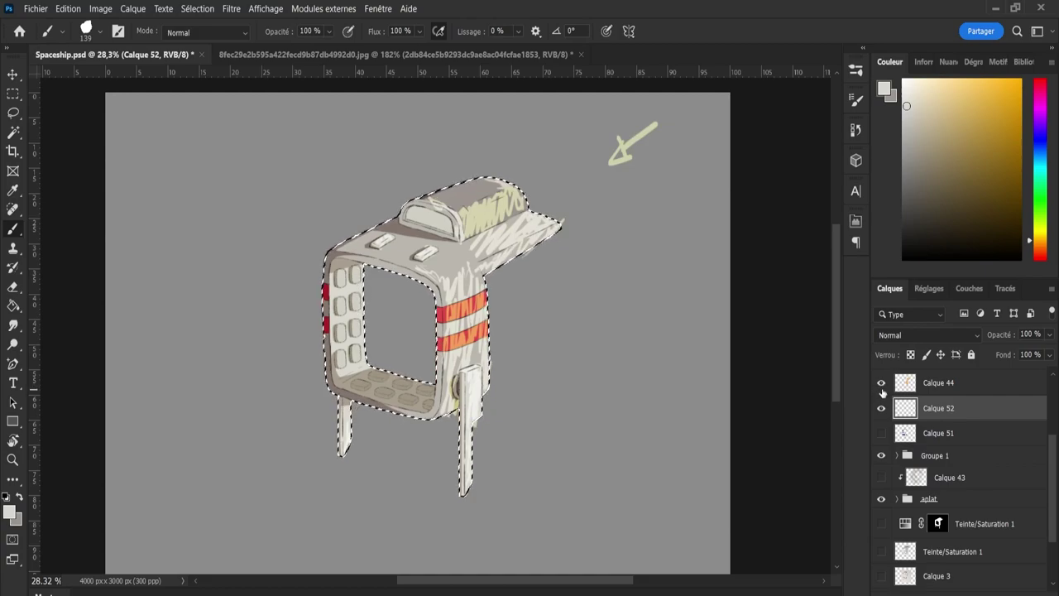
click(881, 385)
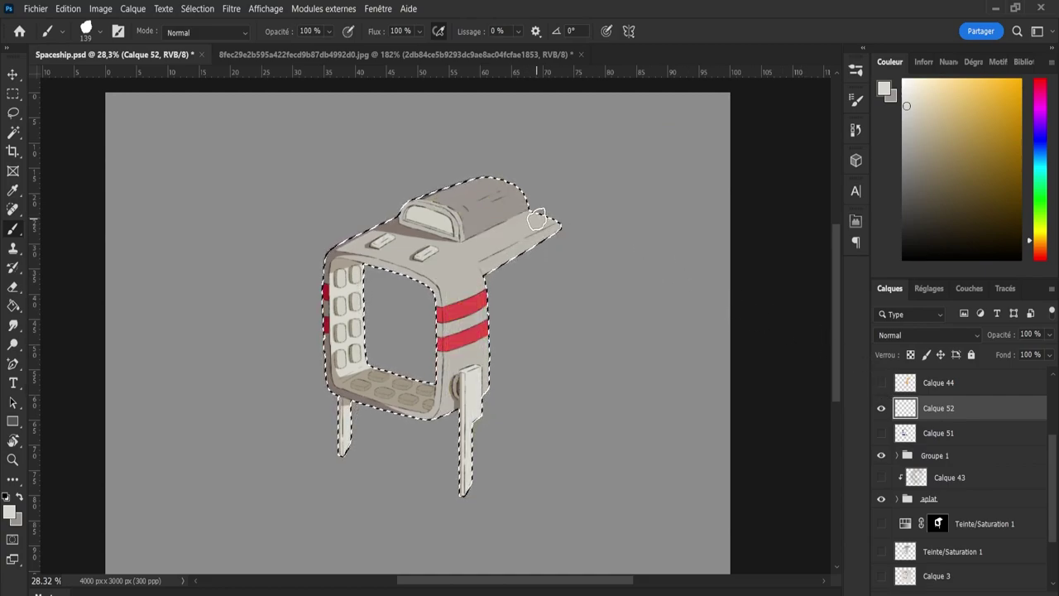
Paint an off-white highlight over the rear wing on Calque 52 with the brush reduced to 75 px.
mouse_move(560, 223)
mouse_down()
mouse_move(523, 224)
mouse_move(527, 247)
mouse_move(549, 233)
mouse_up()
key(bracketleft)
key(bracketleft)
key(bracketleft)
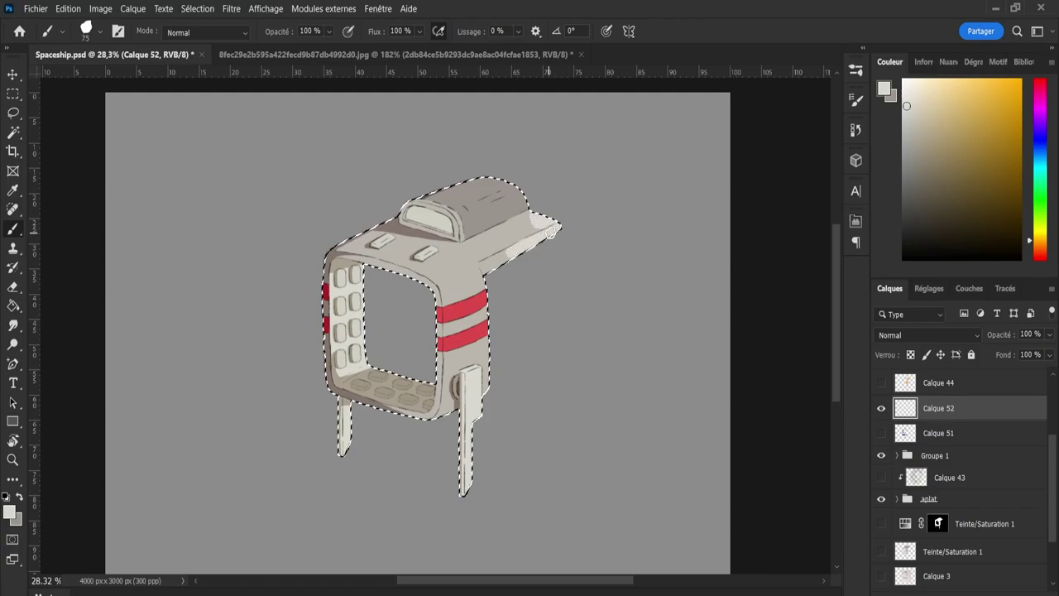
drag(504, 259, 492, 265)
mouse_move(486, 261)
mouse_down()
mouse_move(547, 225)
mouse_move(482, 268)
mouse_move(545, 211)
mouse_up()
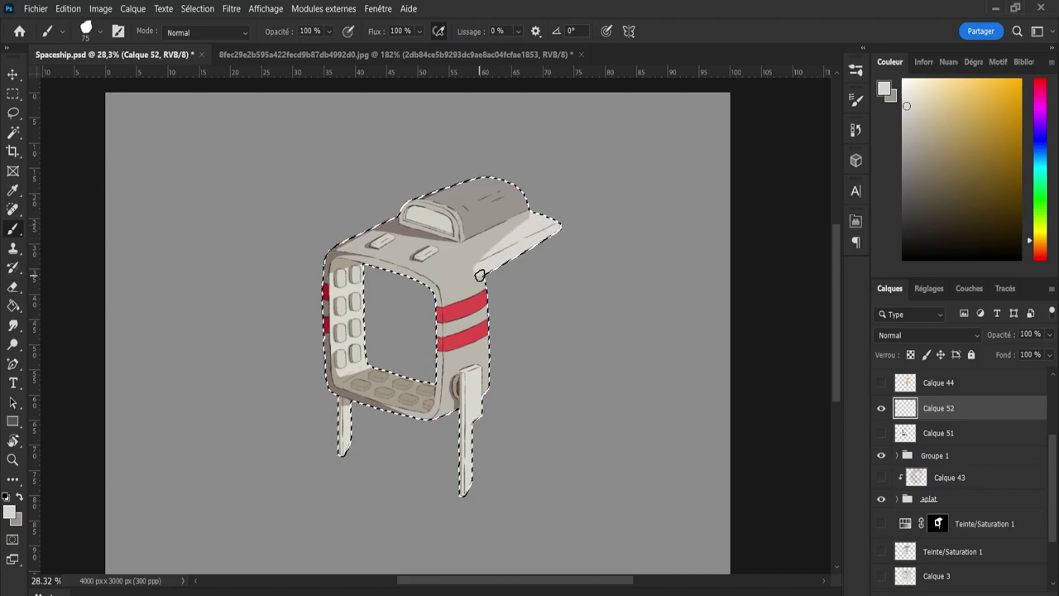
mouse_move(480, 275)
mouse_down()
mouse_move(545, 211)
mouse_move(504, 248)
mouse_move(530, 211)
mouse_up()
key(e)
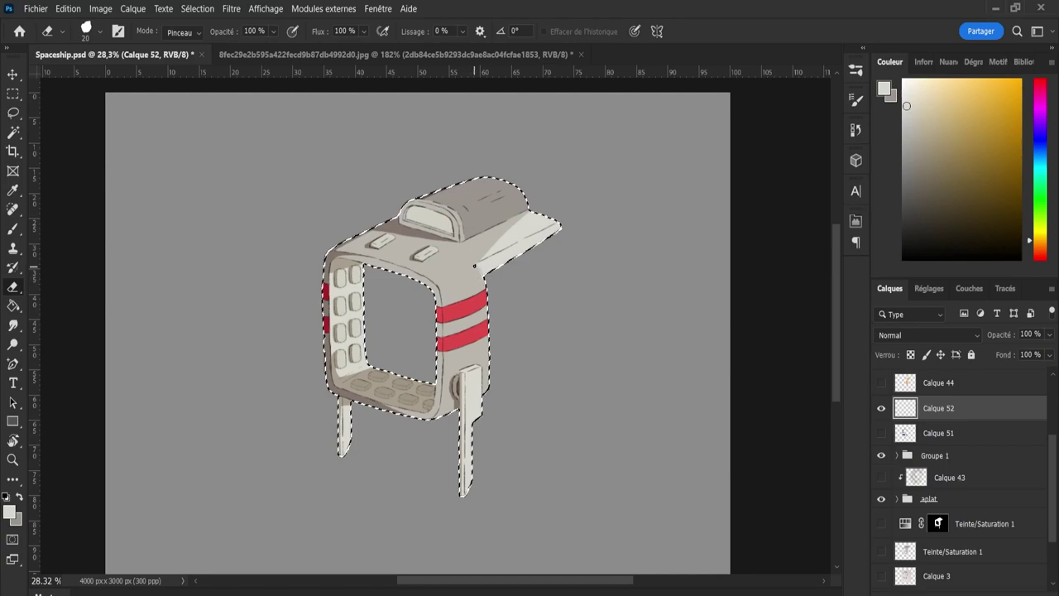
Paint an off-white highlight strip down the hull's rear side edge, checking it against the light sketch on Calque 44.
key(b)
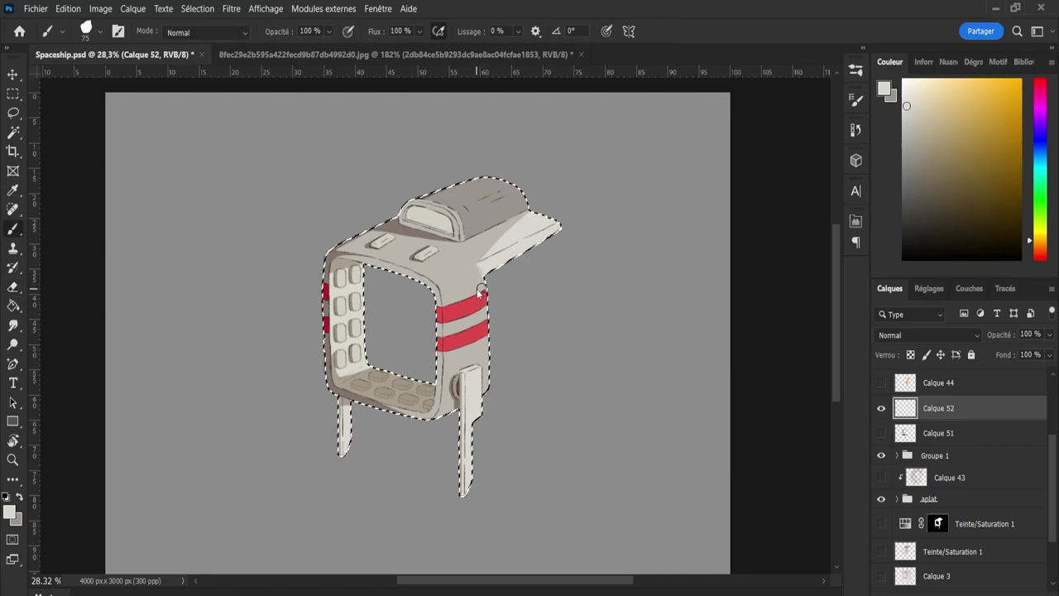
drag(478, 272, 485, 381)
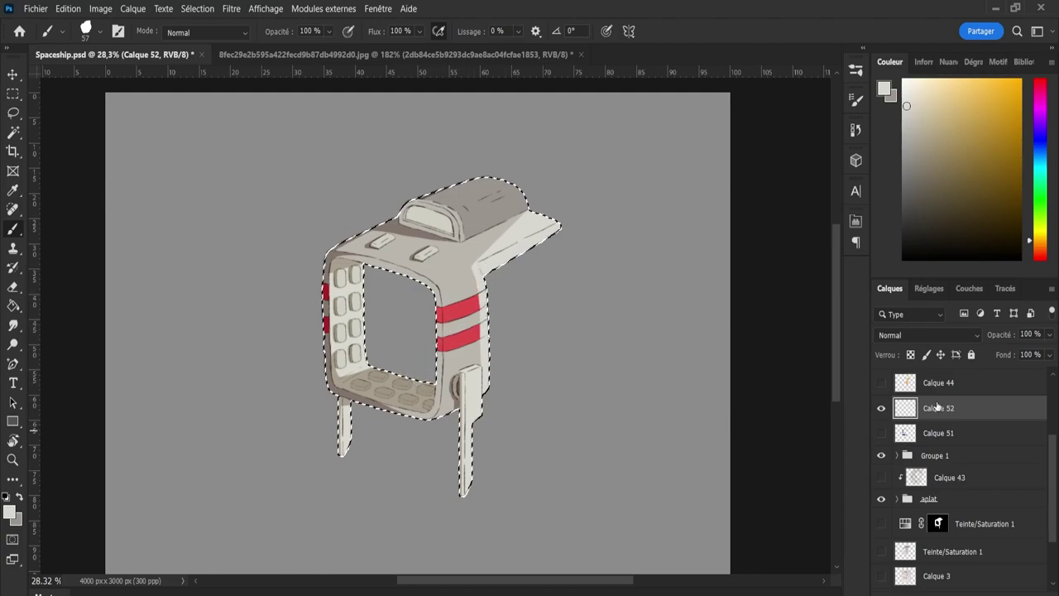
click(882, 382)
click(882, 382)
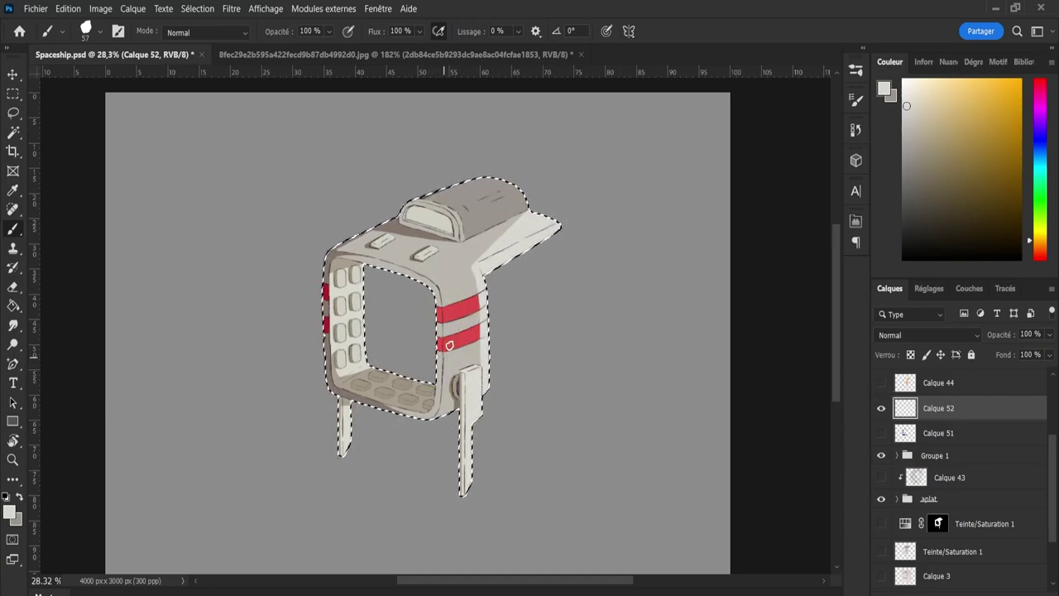
Add thin off-white highlights along the hull's front corner edges with an 11 px brush, cleaning their shape with the Eraser.
key(bracketleft)
key(bracketleft)
key(bracketleft)
key(bracketleft)
key(bracketleft)
key(bracketleft)
key(e)
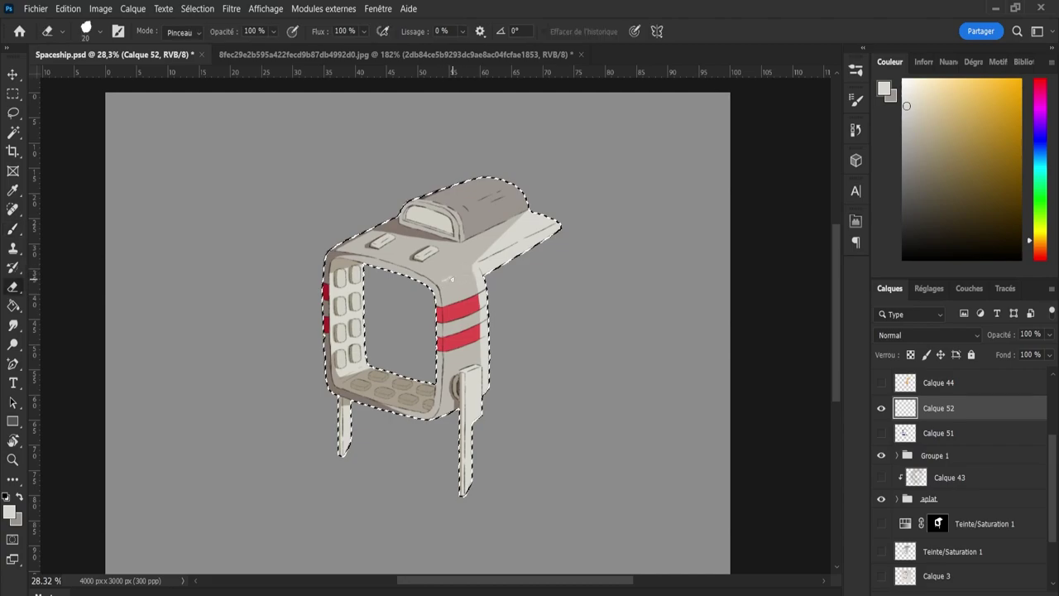
key(b)
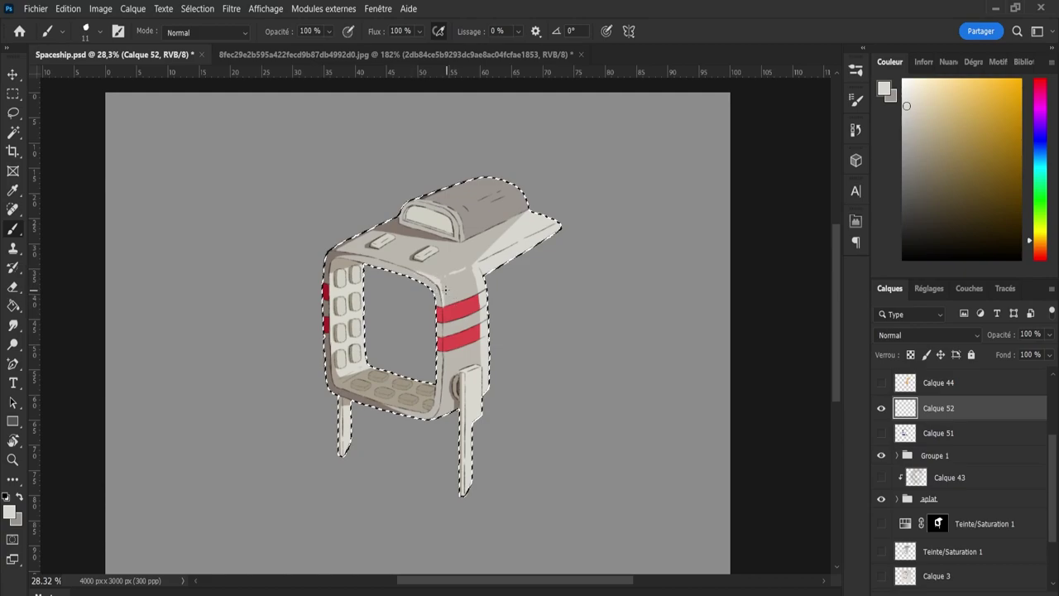
key(e)
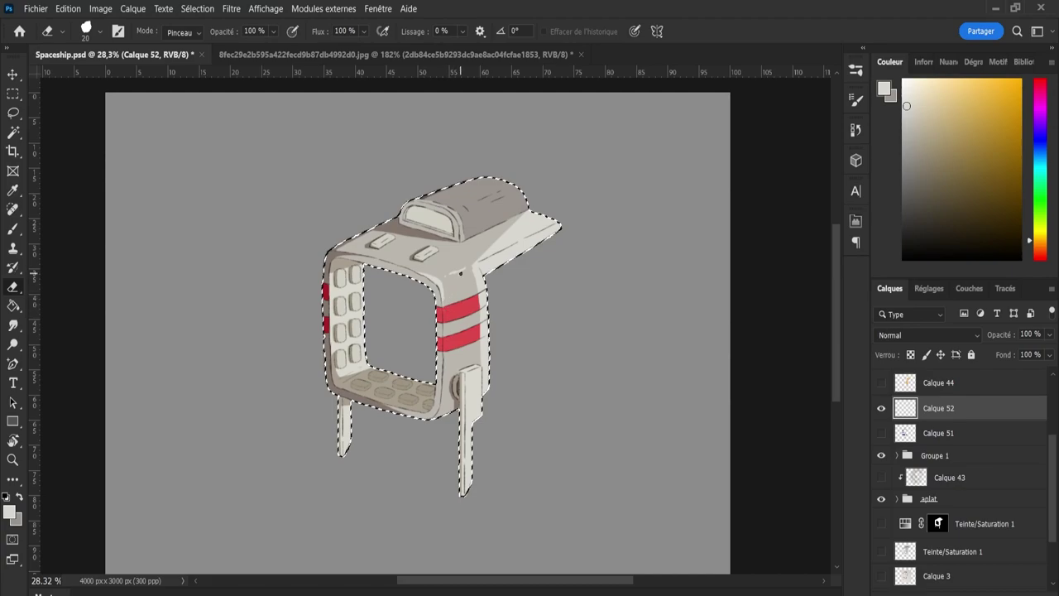
key(b)
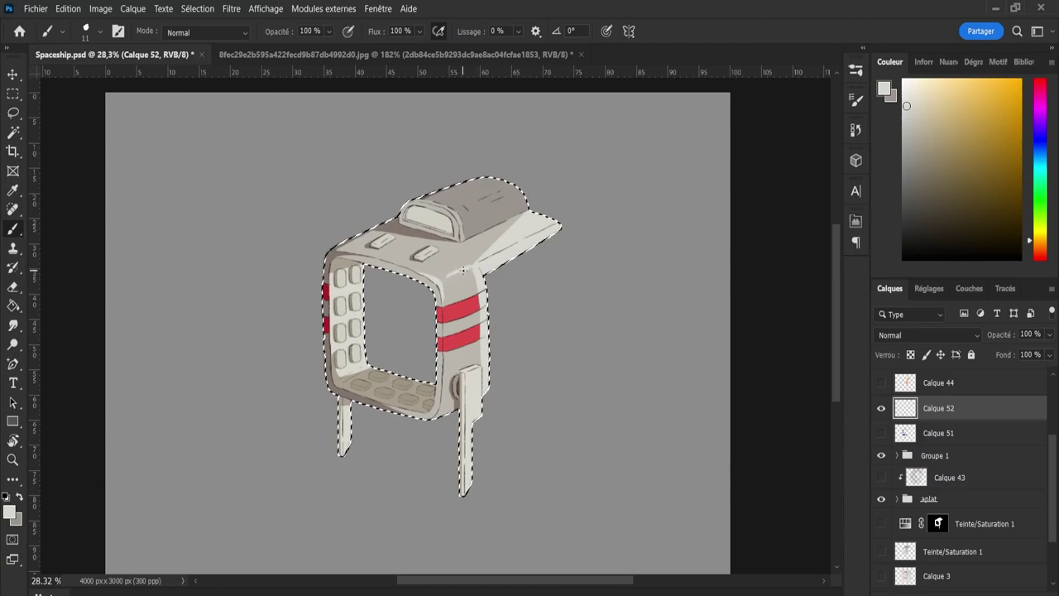
key(e)
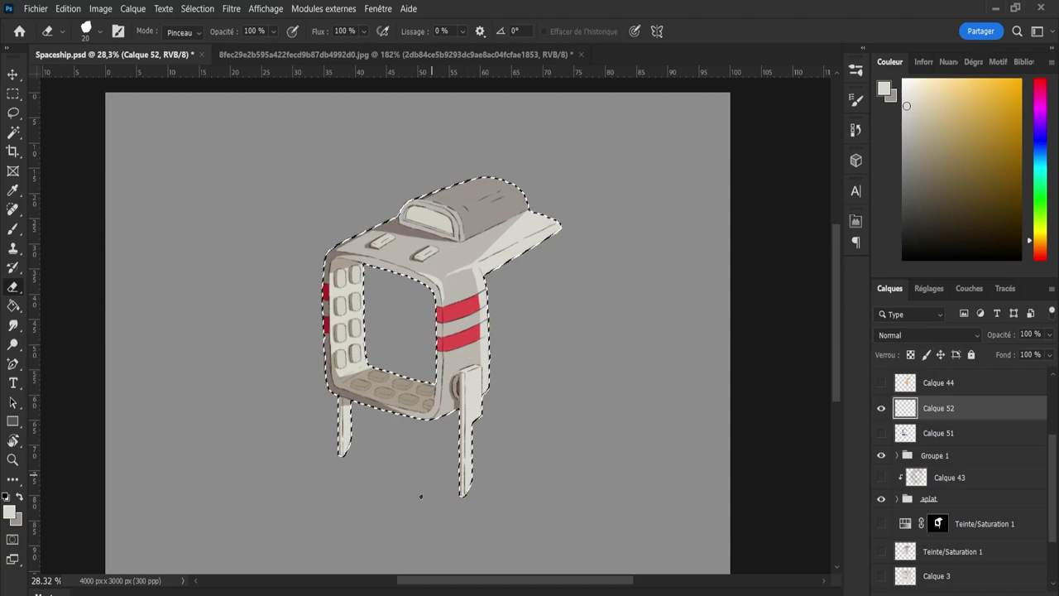
View the hull without its selection, restore the selection, and erase the off-white highlight where it covers the red bands.
key(ctrl+d)
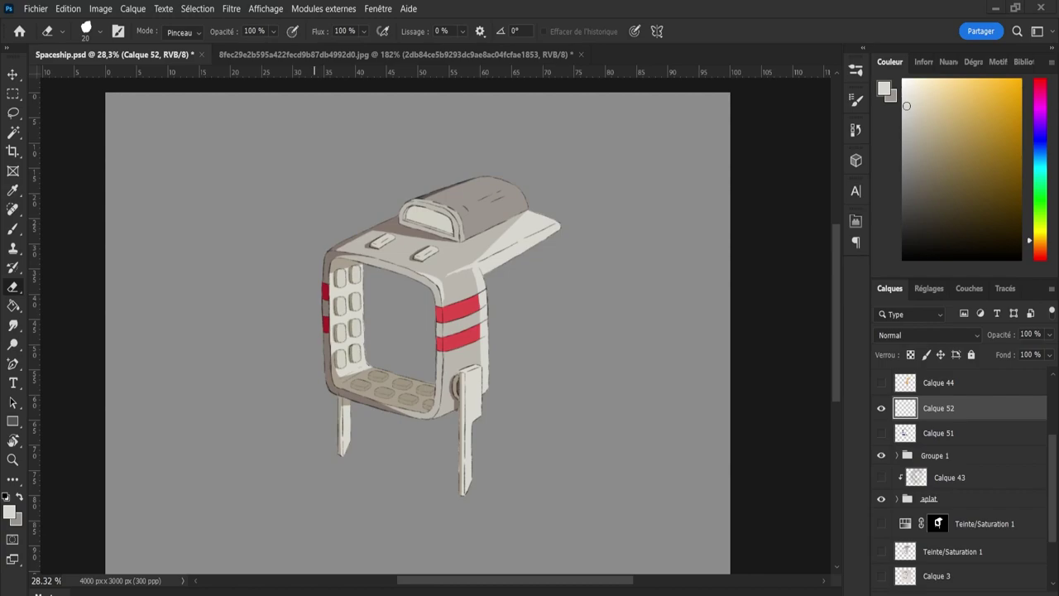
key(ctrl+shift+d)
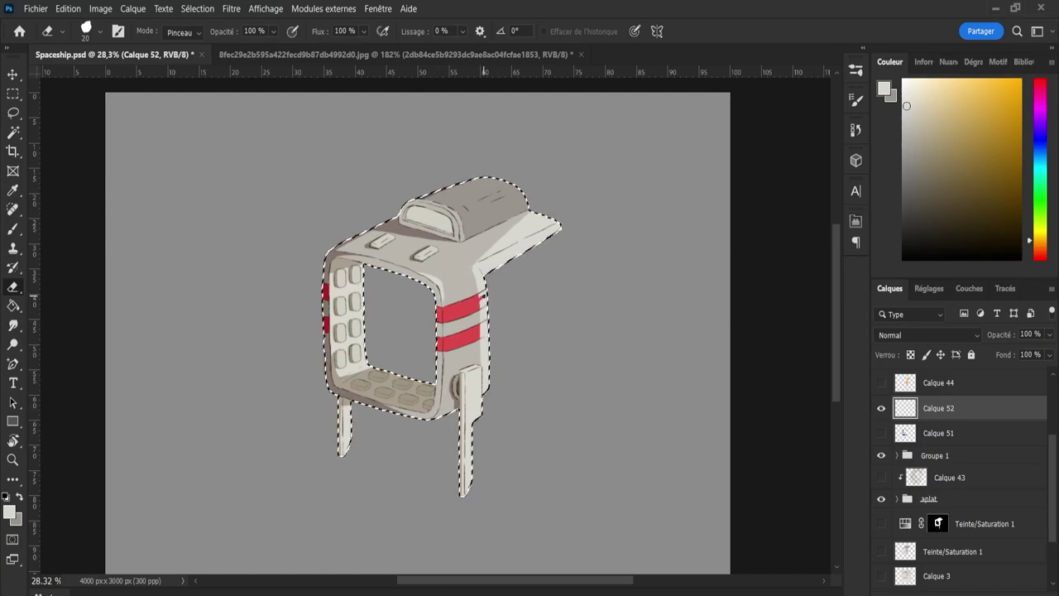
drag(480, 299, 483, 296)
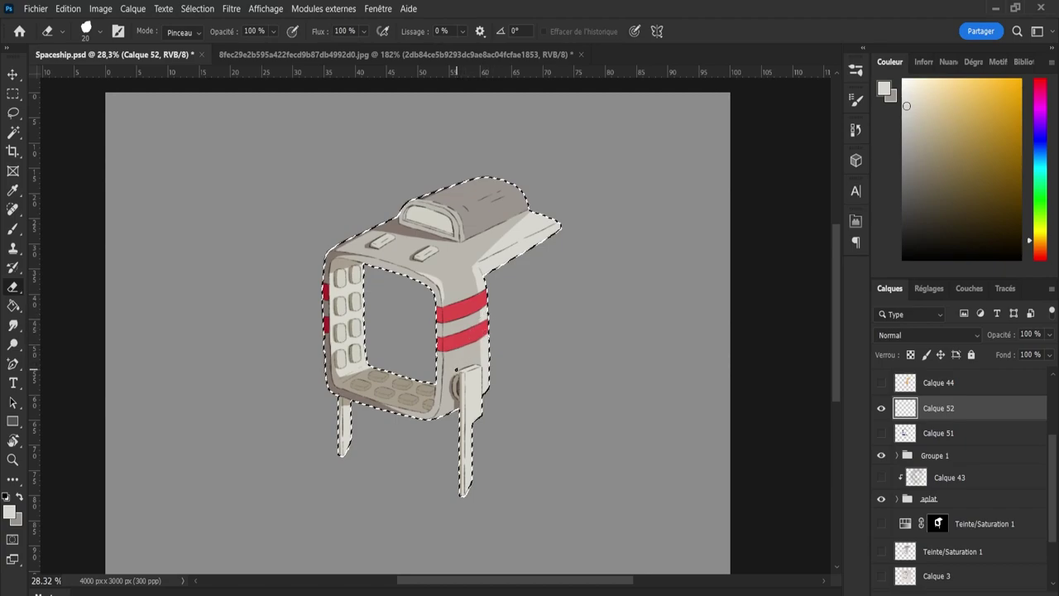
Preview lightening blend modes such as Densité couleur - and Eclaircir on Calque 52, and return it to Normal.
scroll(922, 335, down, 9)
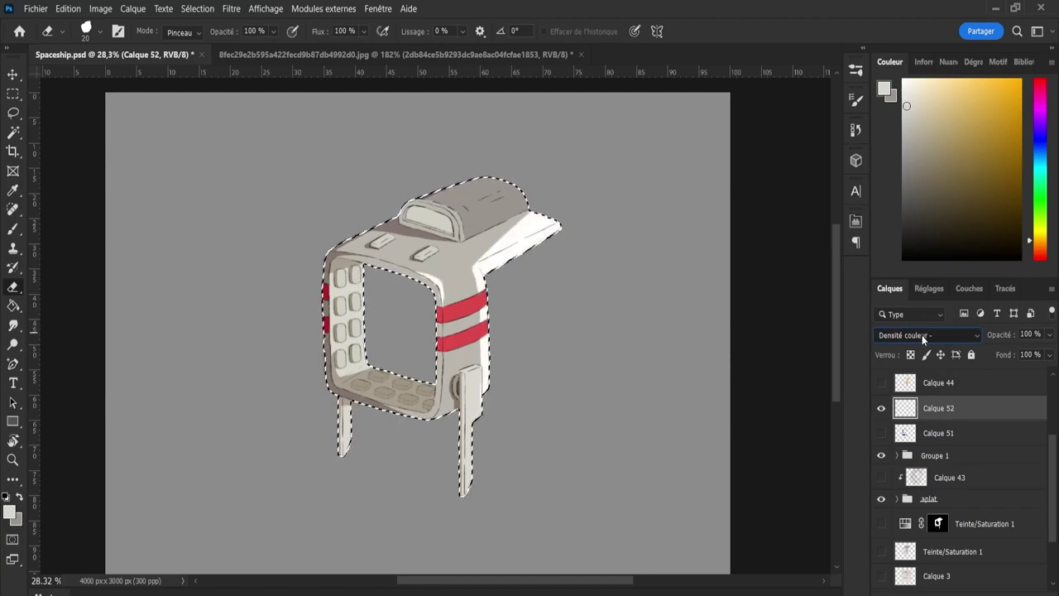
scroll(923, 335, up, 2)
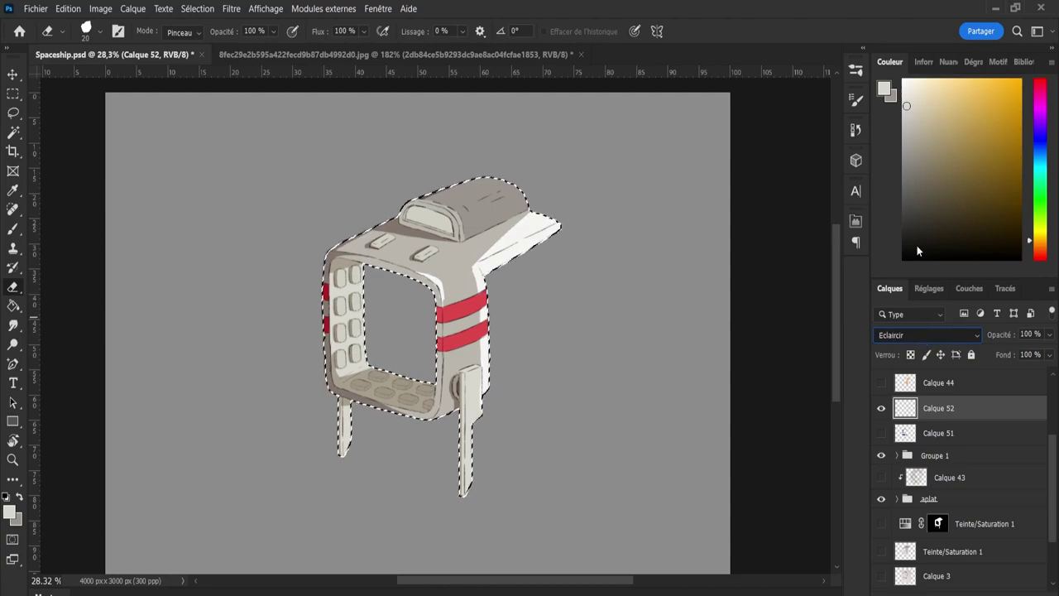
scroll(917, 251, up, 7)
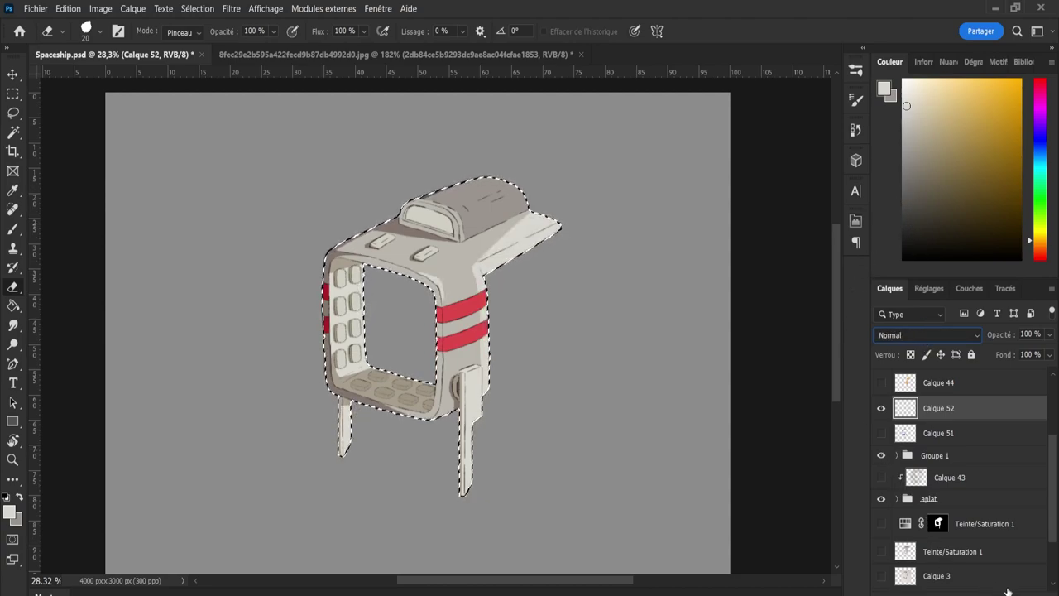
Create a new layer above Calque 52 and choose a lighter warm grey based on the dome's sampled colour.
key(ctrl+shift+alt+n)
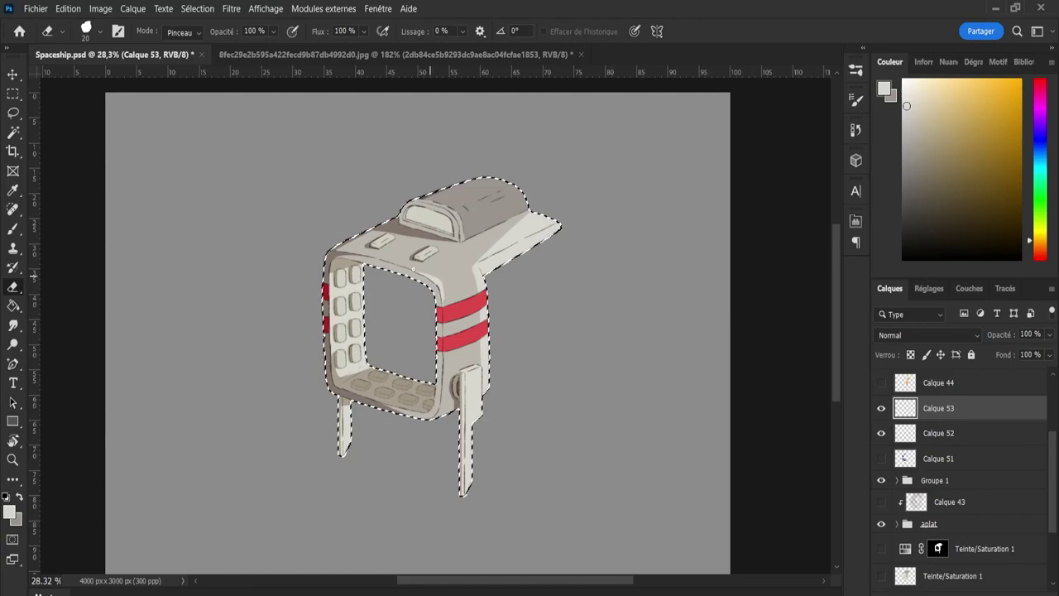
key(i)
key(ctrl+d)
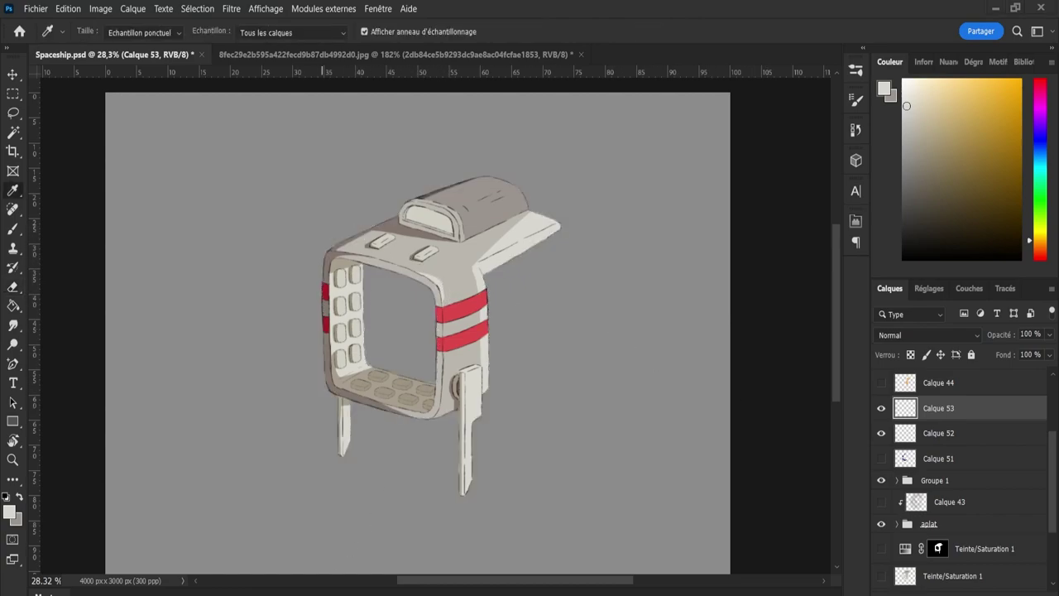
key(ctrl+shift+d)
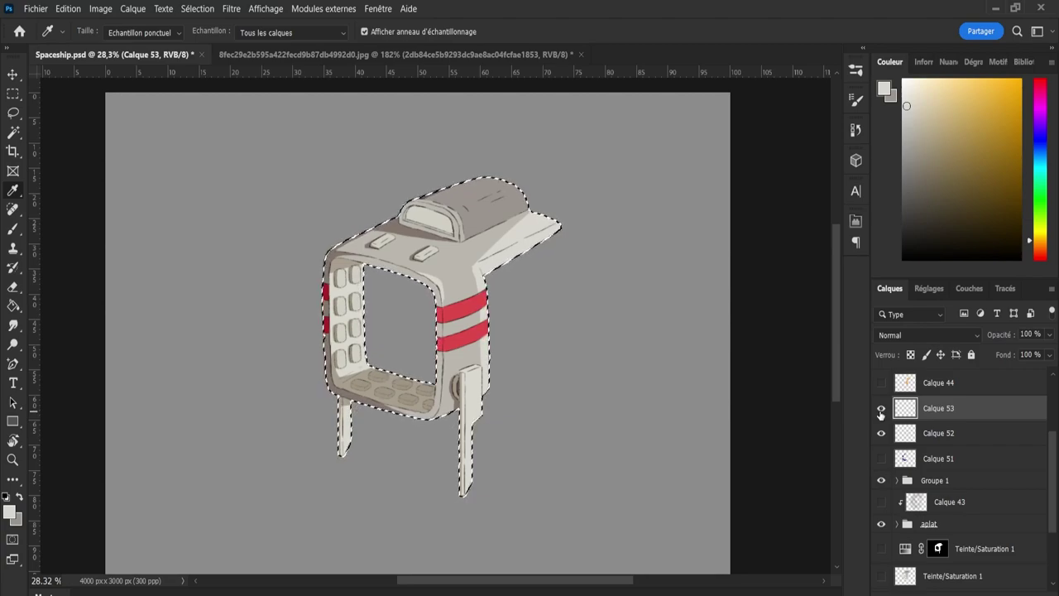
click(500, 208)
drag(500, 208, 493, 208)
drag(914, 135, 907, 127)
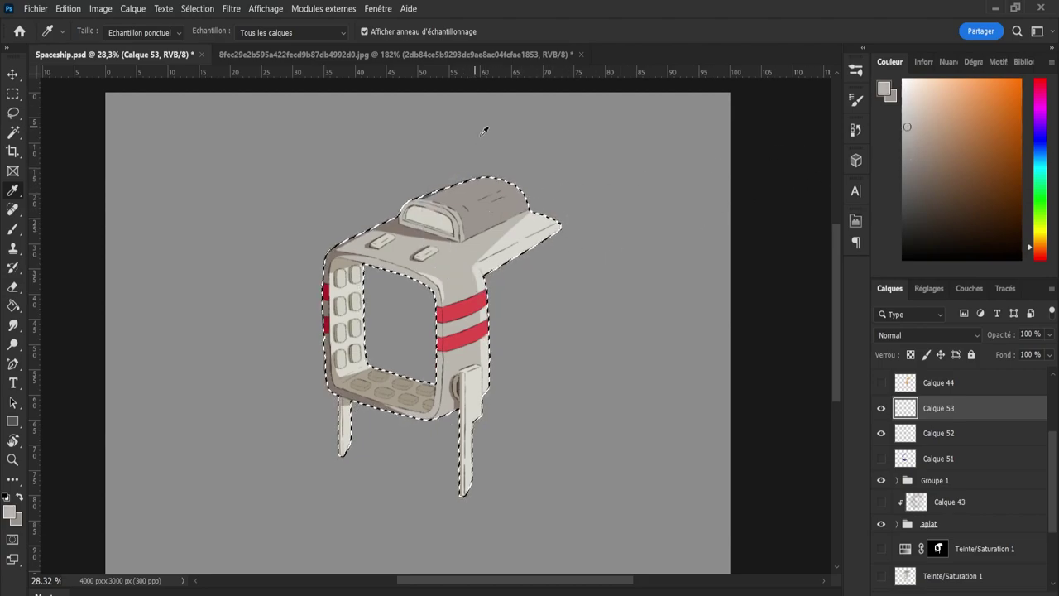
Paint the lighter warm grey over the dome's rear end with a 27 px brush, refine its edge with the Eraser, and deselect.
key(b)
key(bracketright)
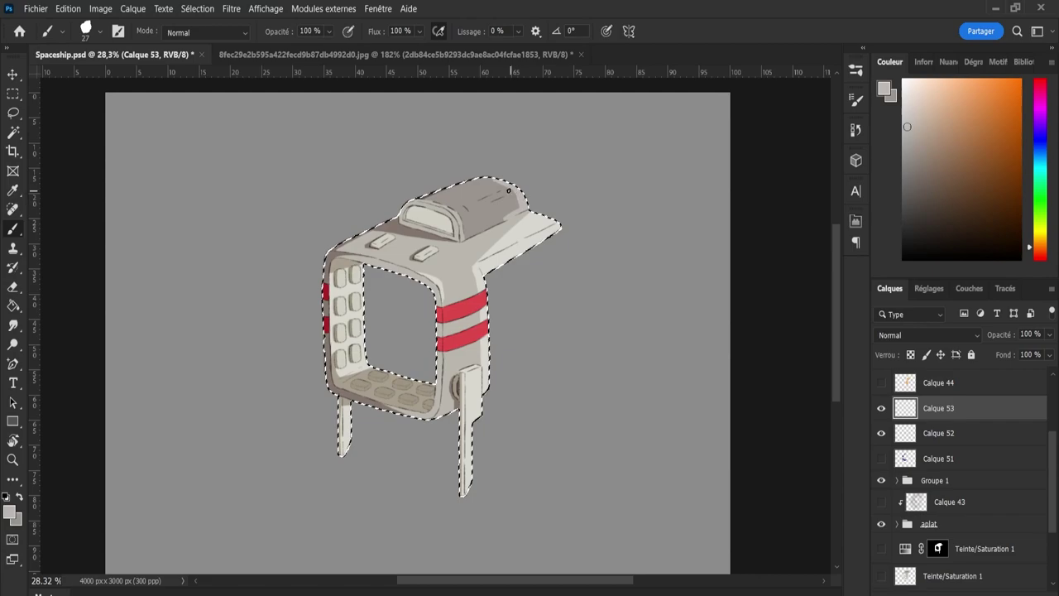
drag(514, 190, 481, 231)
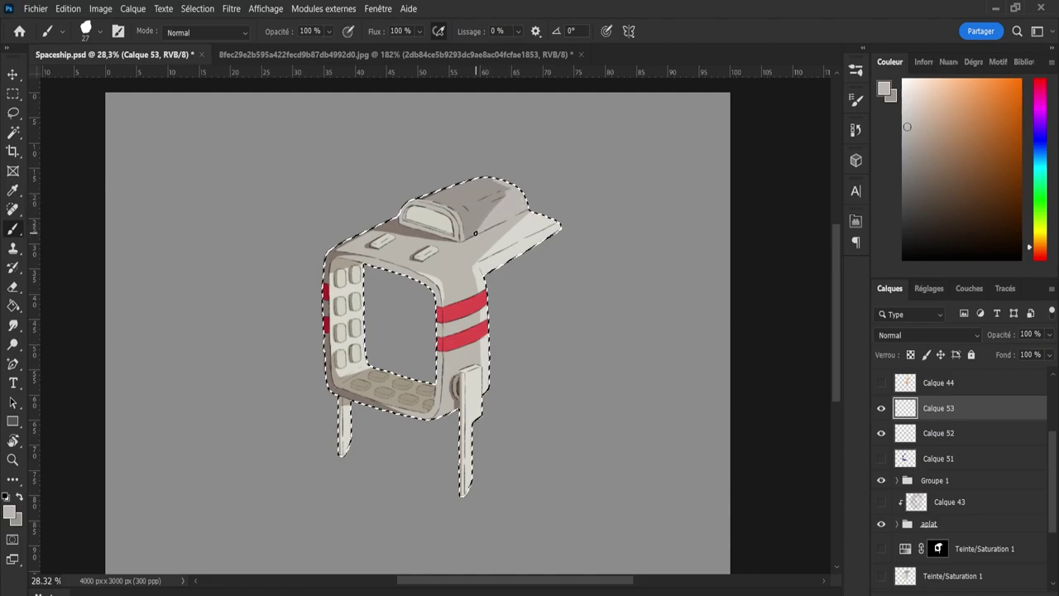
drag(488, 215, 500, 199)
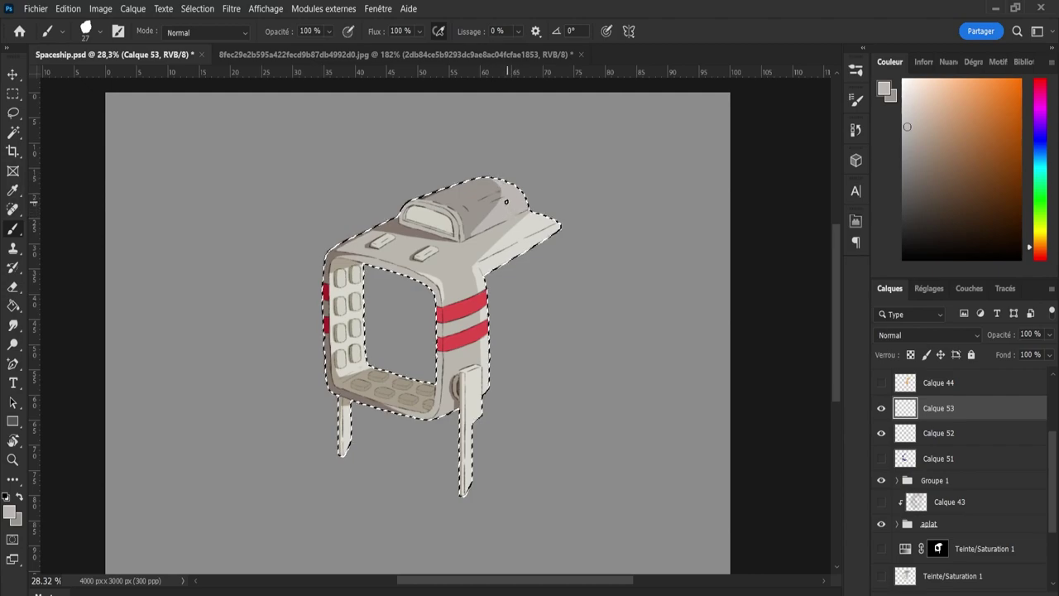
key(e)
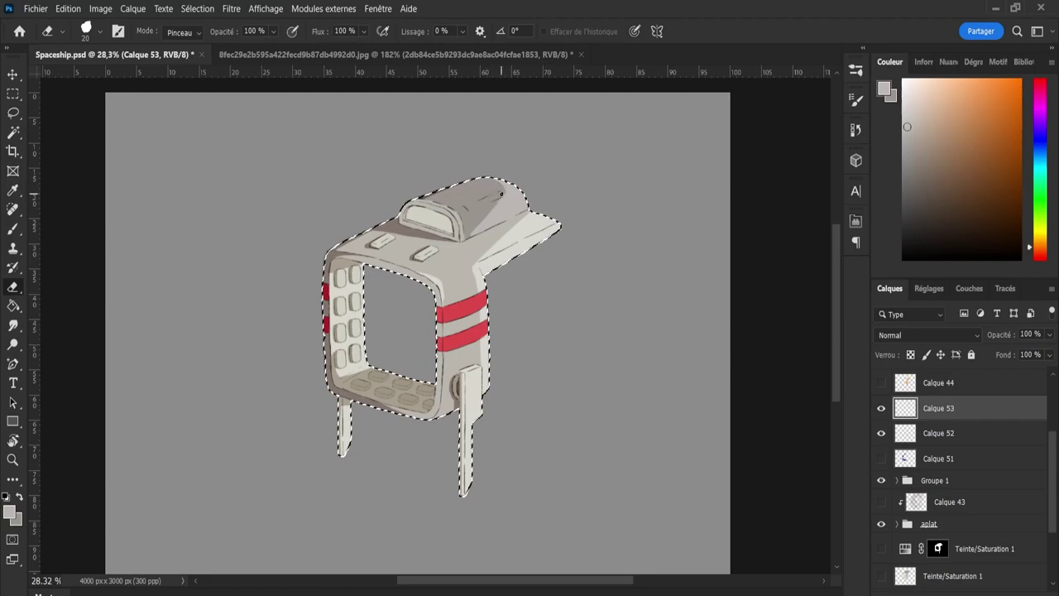
key(b)
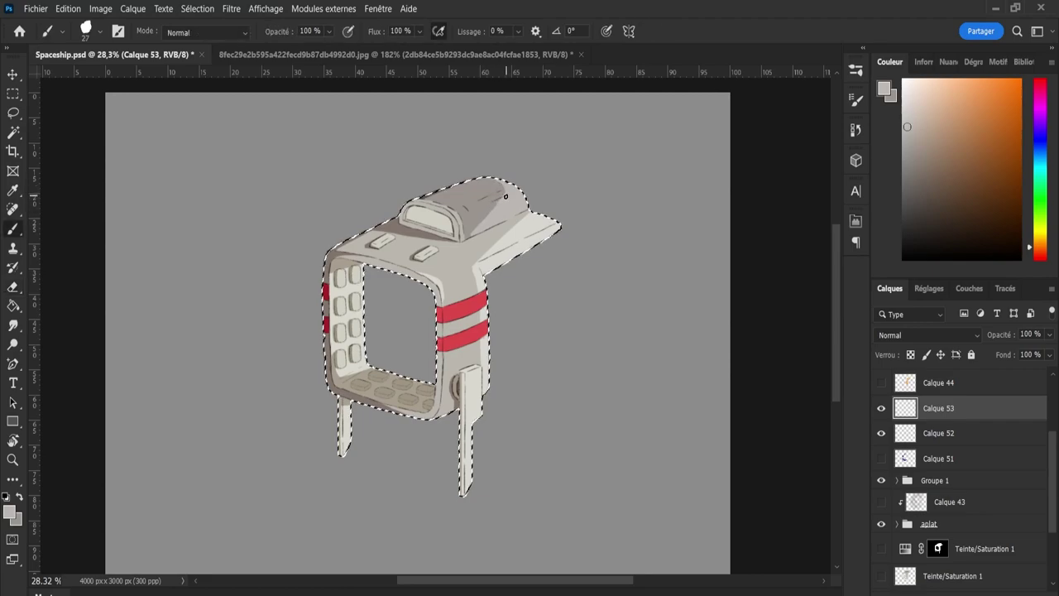
key(ctrl+d)
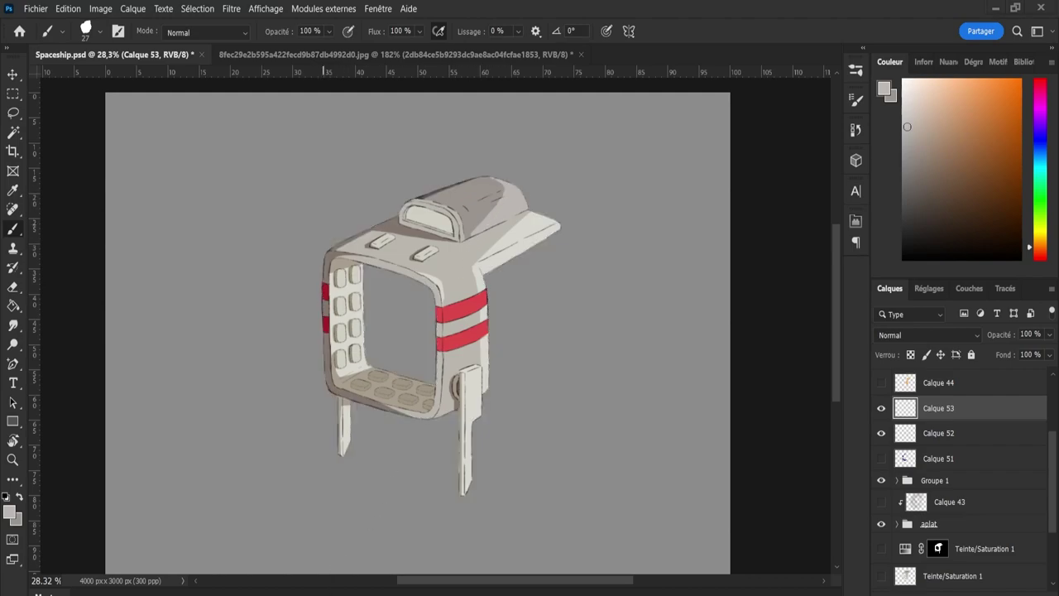
Load the ship silhouette as a selection, create a new layer above Calque 53, and choose a lighter red based on the upper band's sampled colour.
ctrl+click(938, 549)
click(1009, 593)
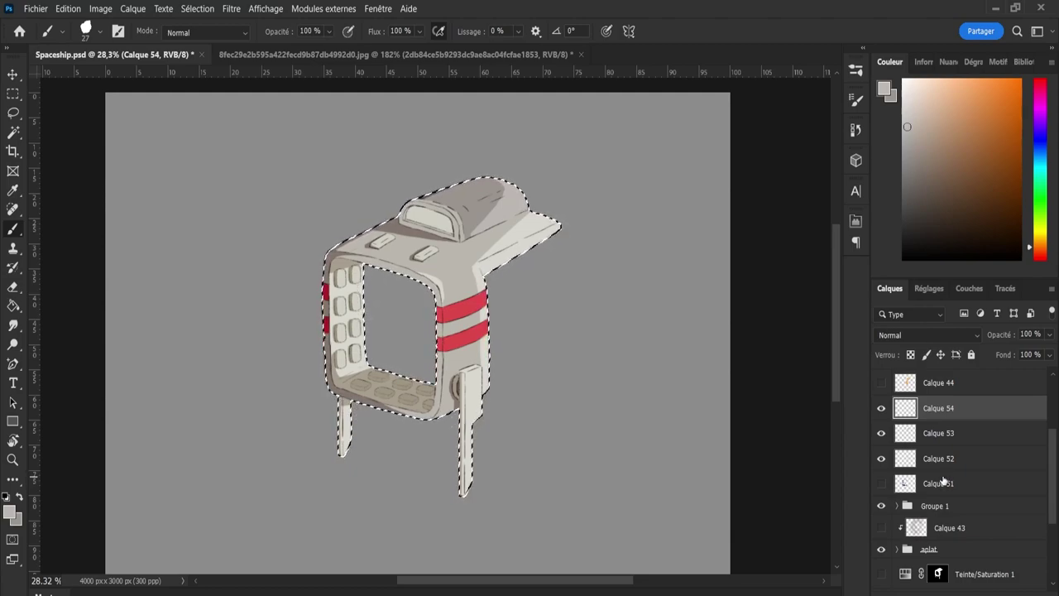
key(i)
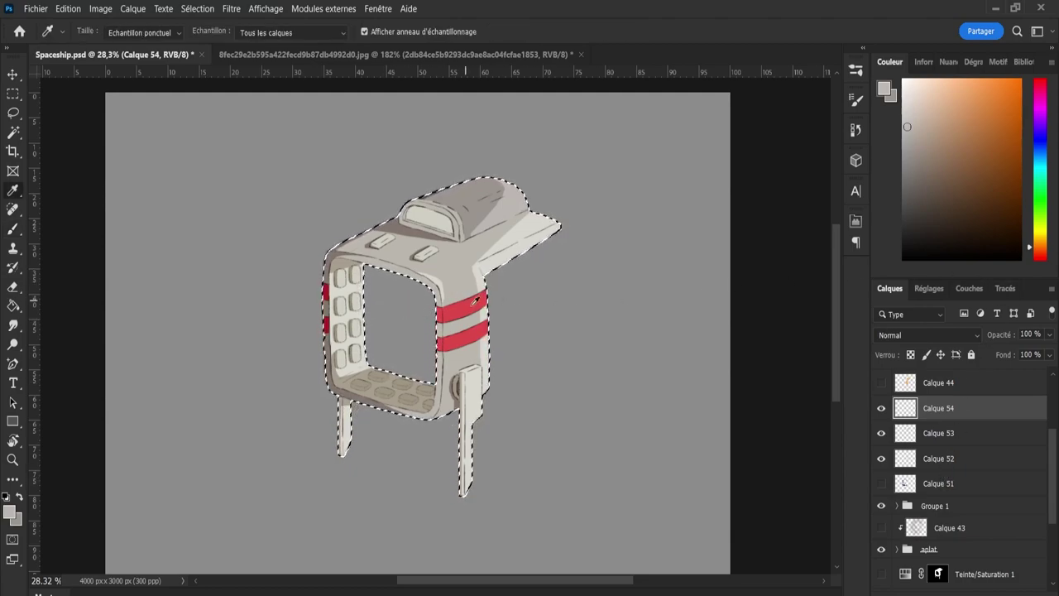
click(466, 304)
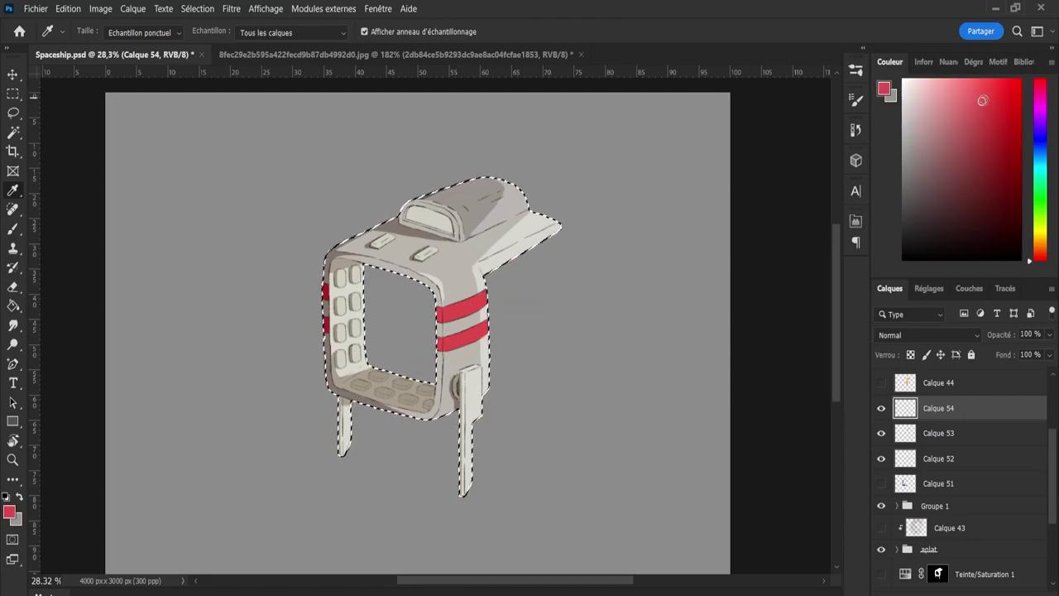
key(b)
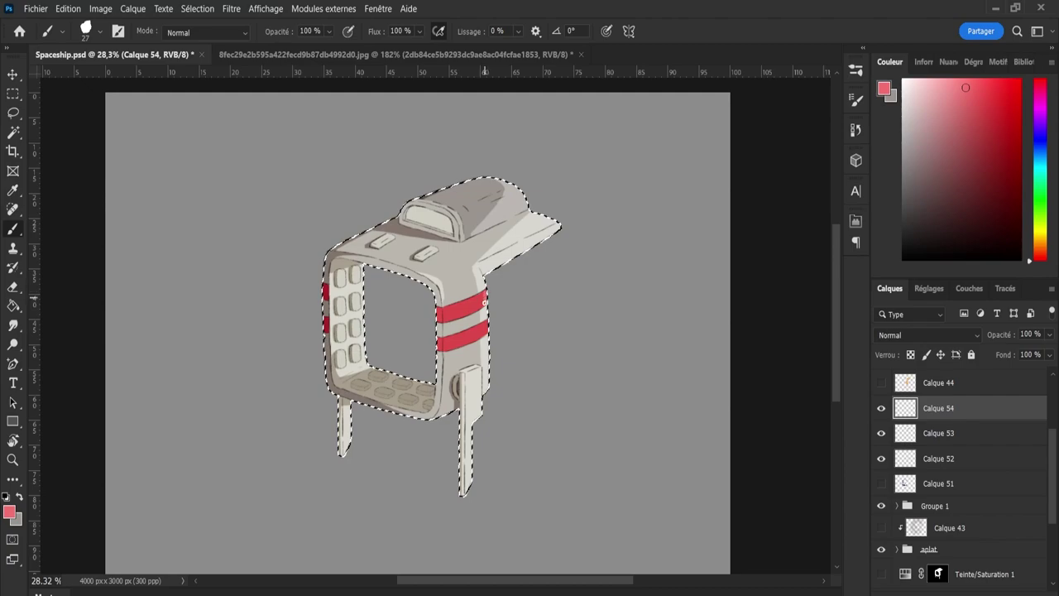
Paint the lighter red over the lit outer edge of both red bands and erase the paint that spills past their outlines.
mouse_move(481, 304)
mouse_down()
mouse_move(485, 295)
mouse_move(482, 307)
mouse_up()
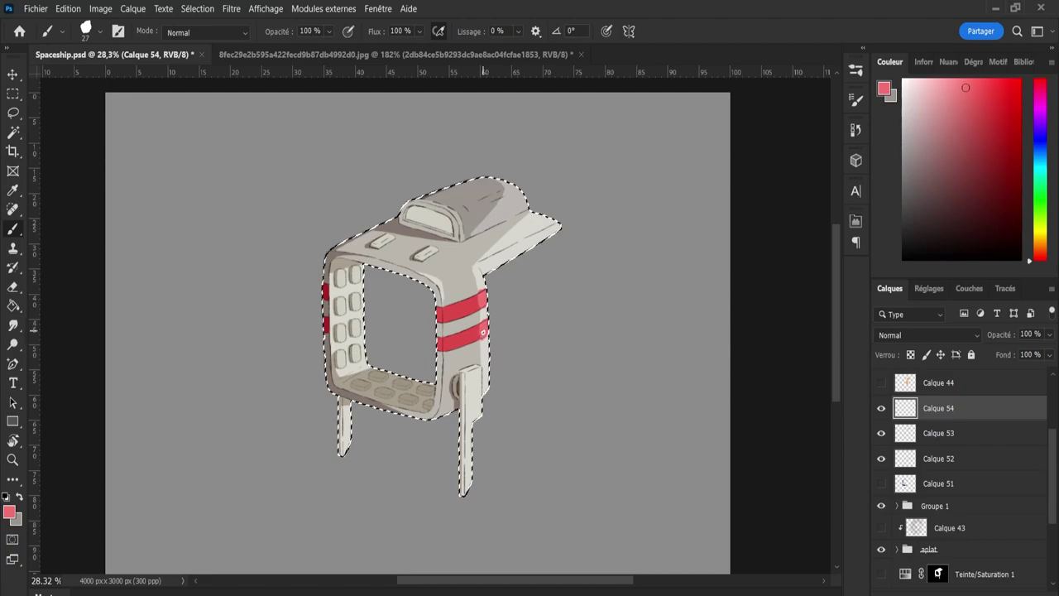
key(e)
drag(483, 332, 490, 323)
key(z)
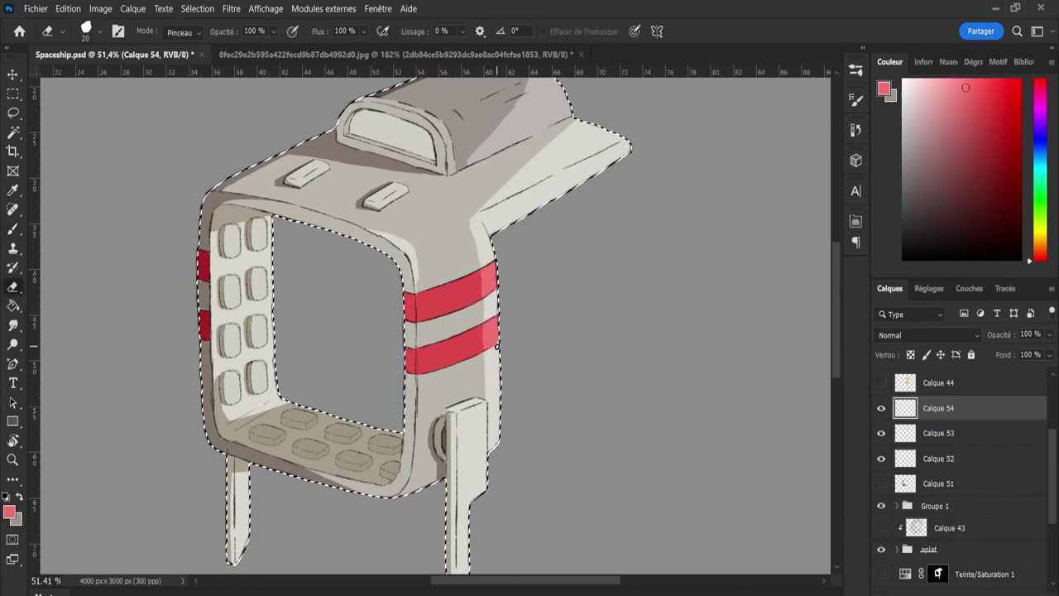
key(b)
key(e)
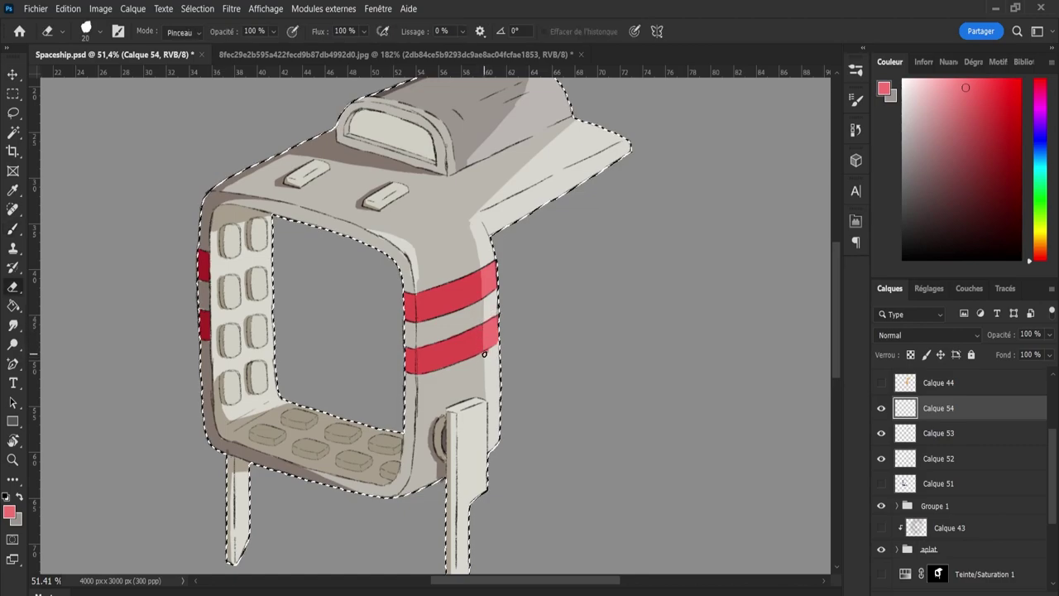
drag(484, 351, 490, 356)
key(ctrl+d)
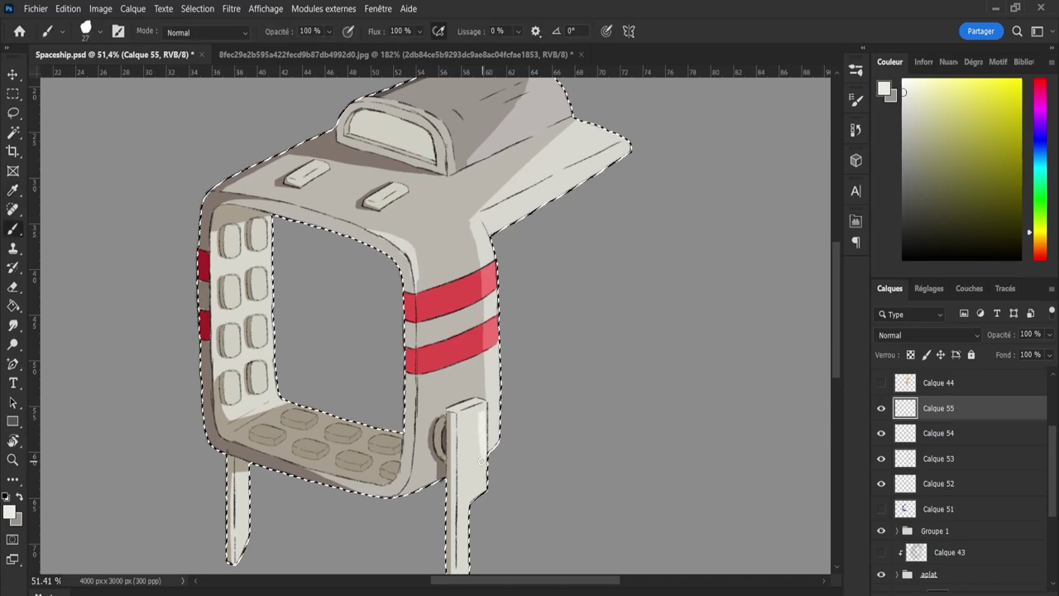
Paint an off-white highlight along the outer side of the front leg on Calque 55 and clean its edge with the Eraser.
mouse_move(485, 488)
mouse_down()
mouse_move(485, 406)
mouse_move(475, 401)
mouse_up()
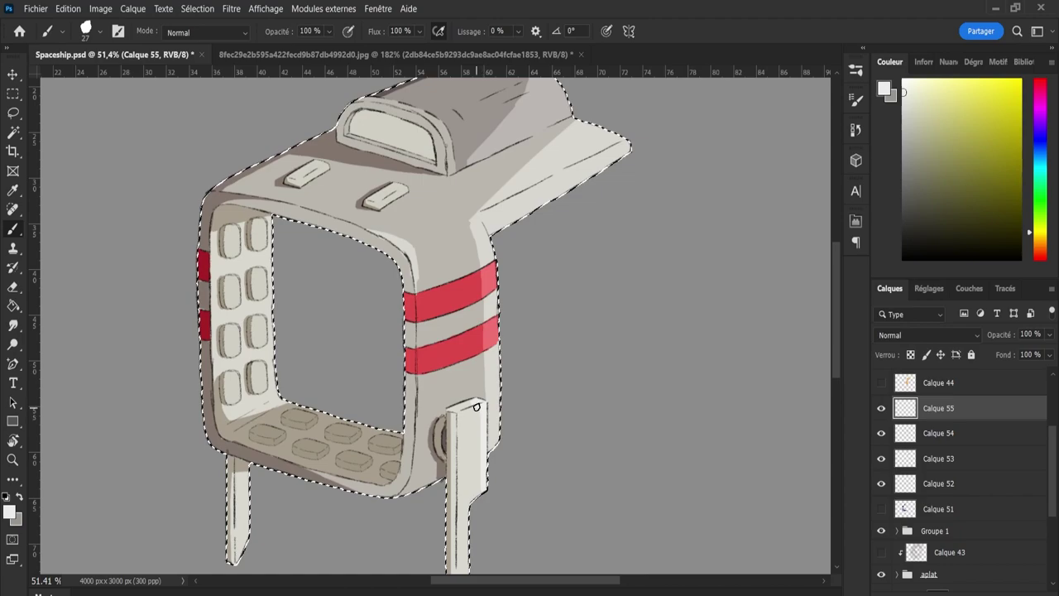
key(e)
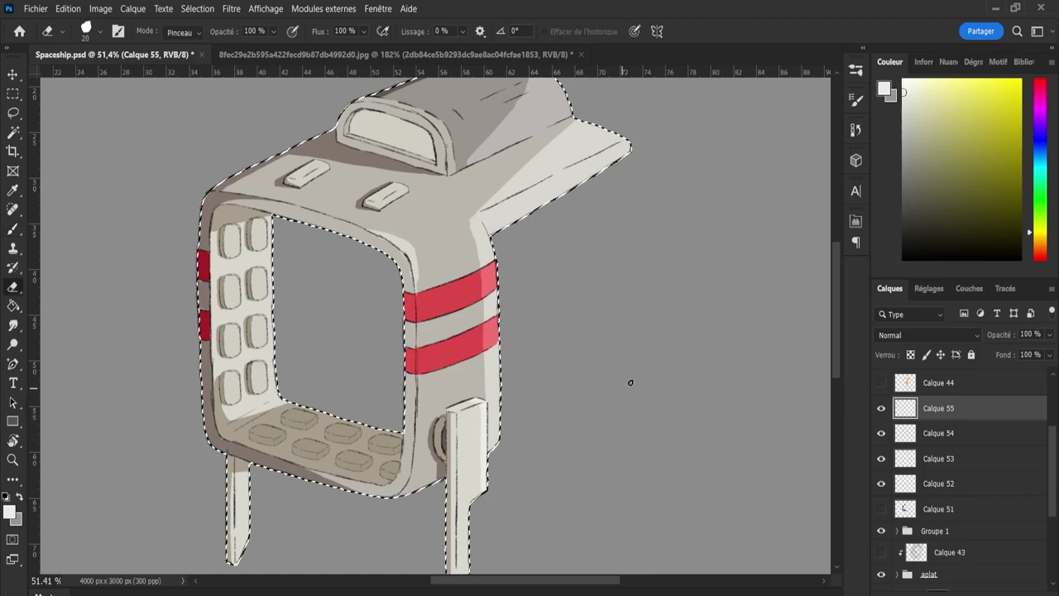
drag(832, 285, 831, 336)
key(b)
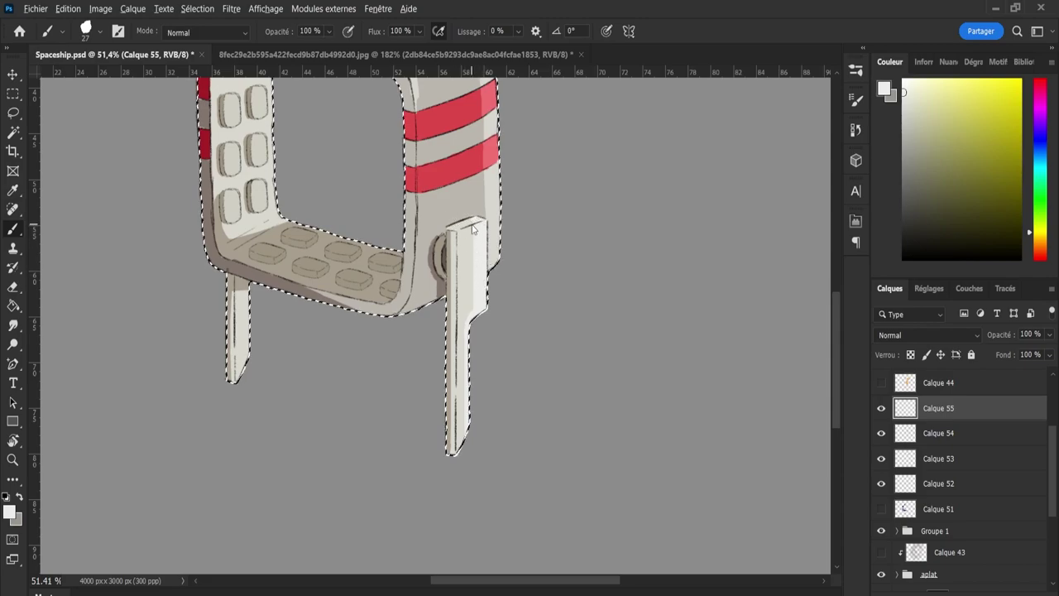
Paint an off-white highlight along the outer edge of the rear leg with a smaller brush.
key(bracketleft)
key(bracketleft)
key(bracketleft)
key(bracketleft)
drag(248, 345, 245, 363)
drag(836, 341, 840, 297)
key(z)
drag(753, 329, 716, 325)
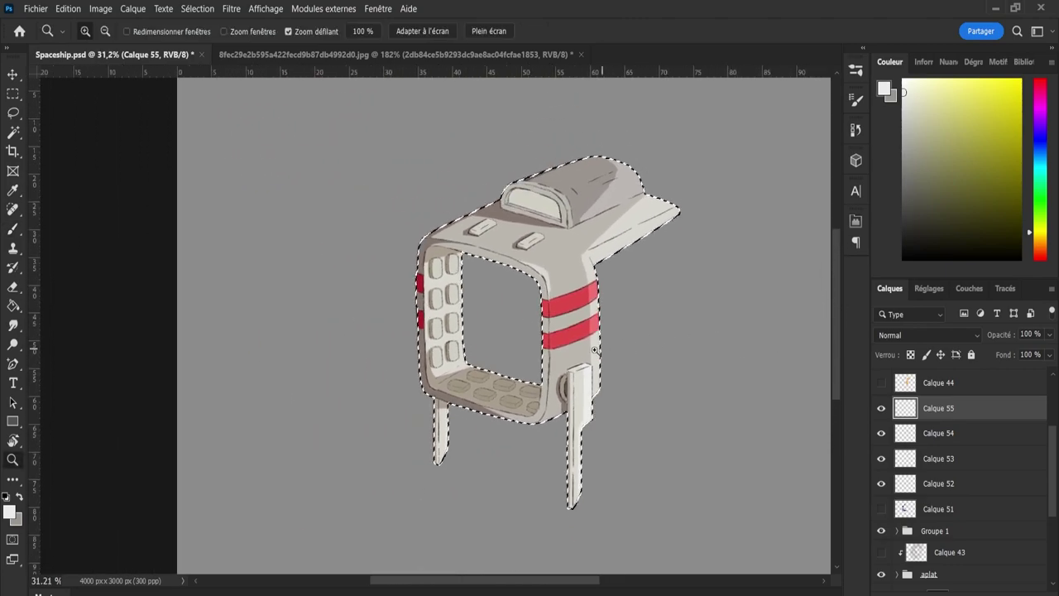
Create a new layer above Calque 55 and choose a yellowish off-white based on the inner wall's sampled colour.
scroll(595, 351, up, 3)
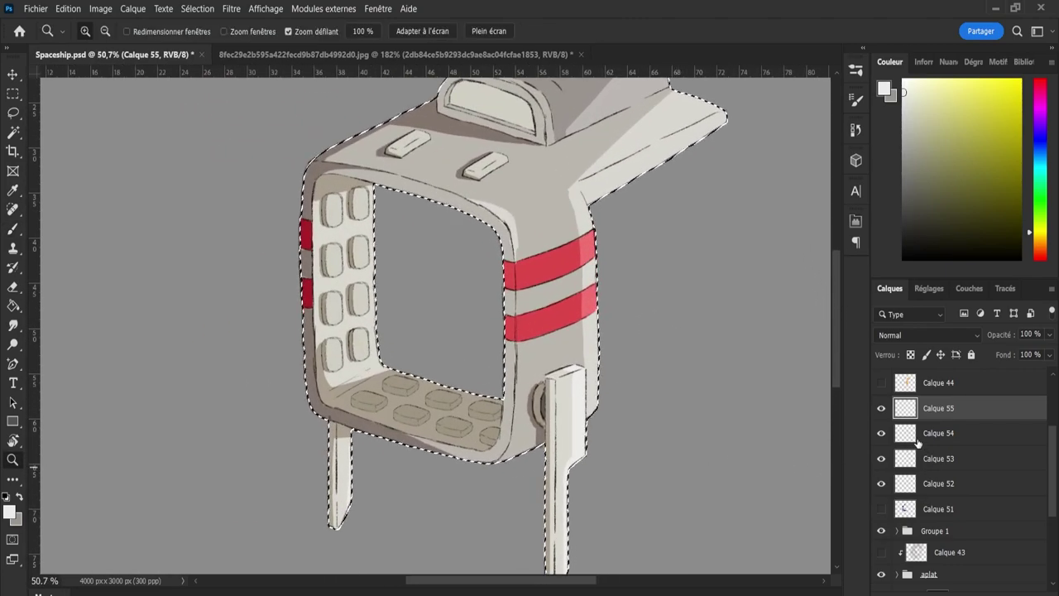
key(ctrl+shift+alt+n)
key(i)
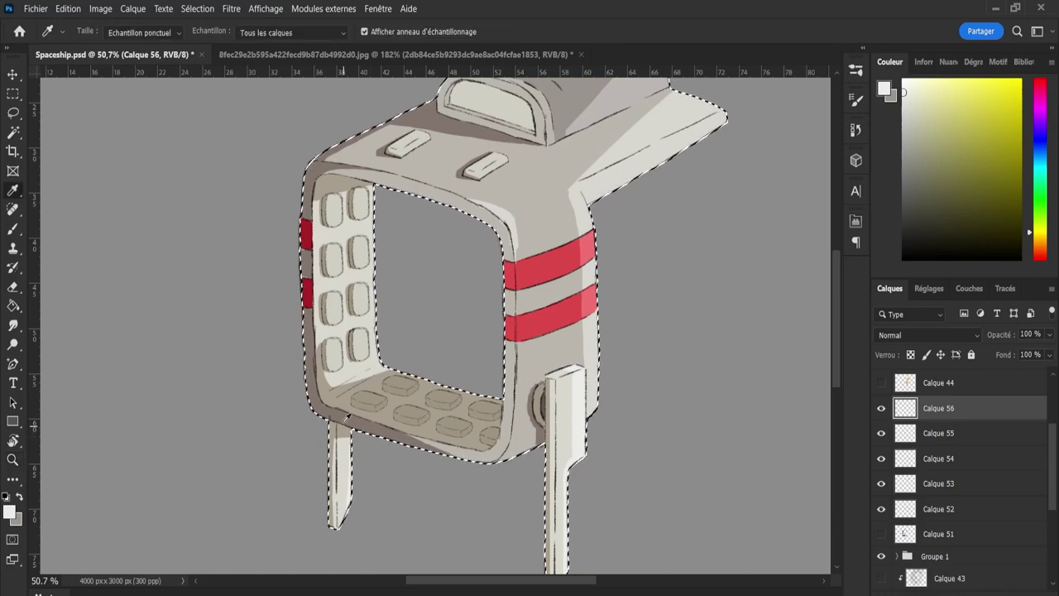
click(367, 296)
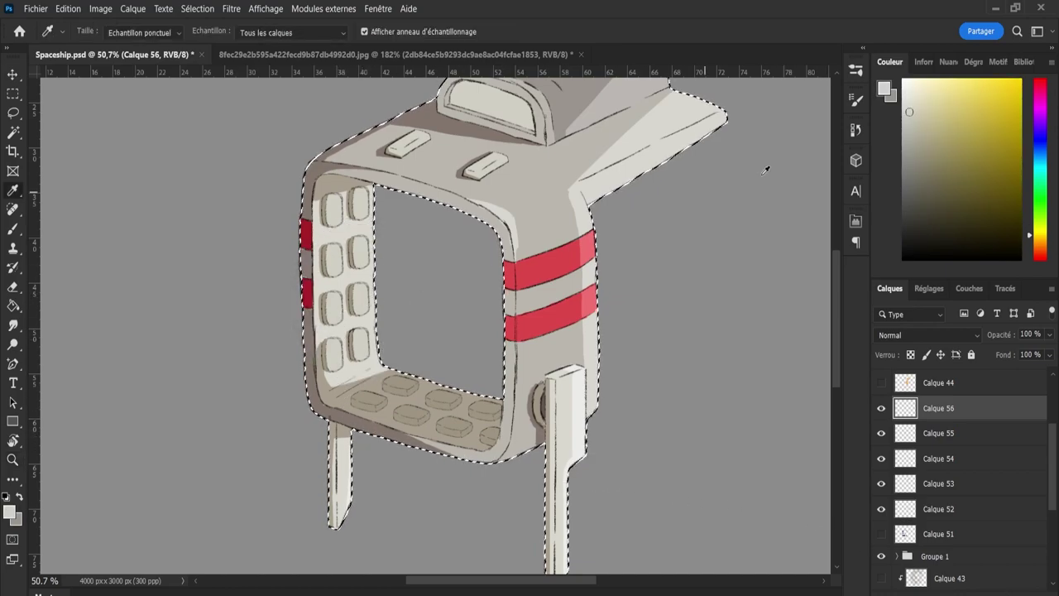
click(906, 94)
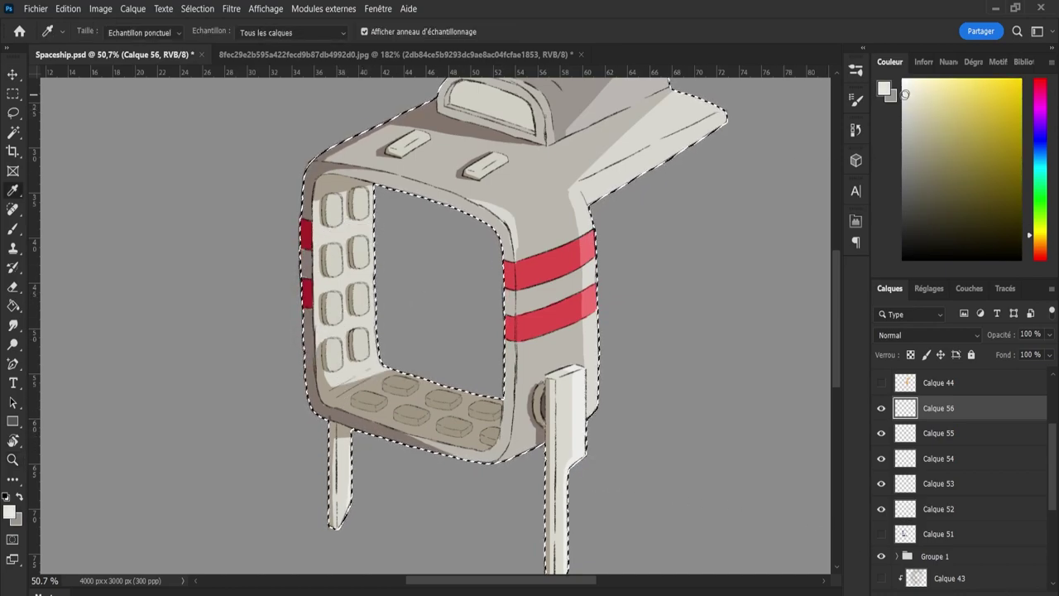
click(1043, 235)
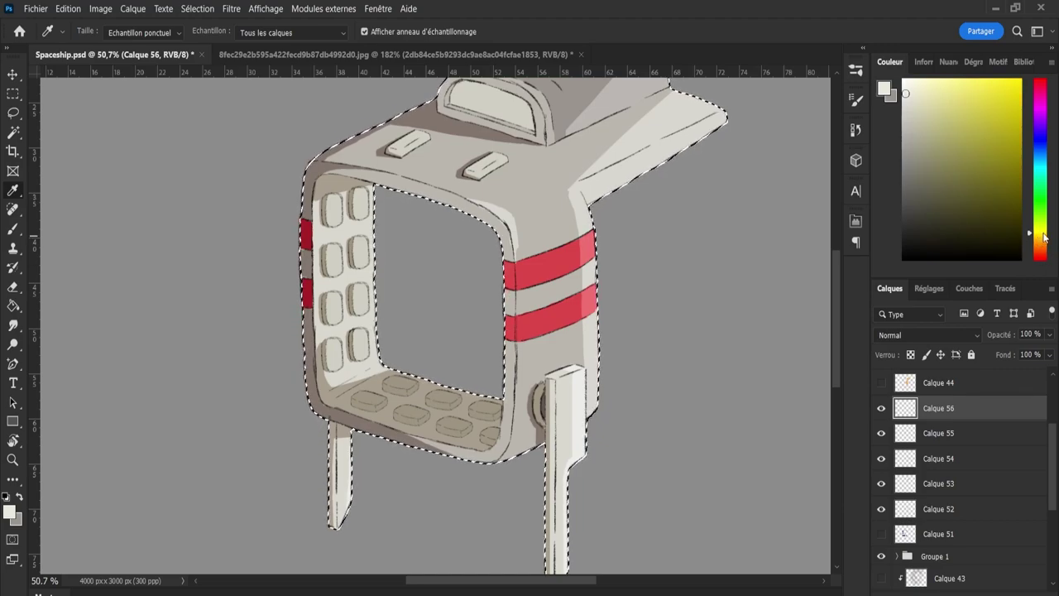
Paint off-white highlights on the raised pads of the inner side wall with a 7 px brush, and deselect the silhouette.
key(b)
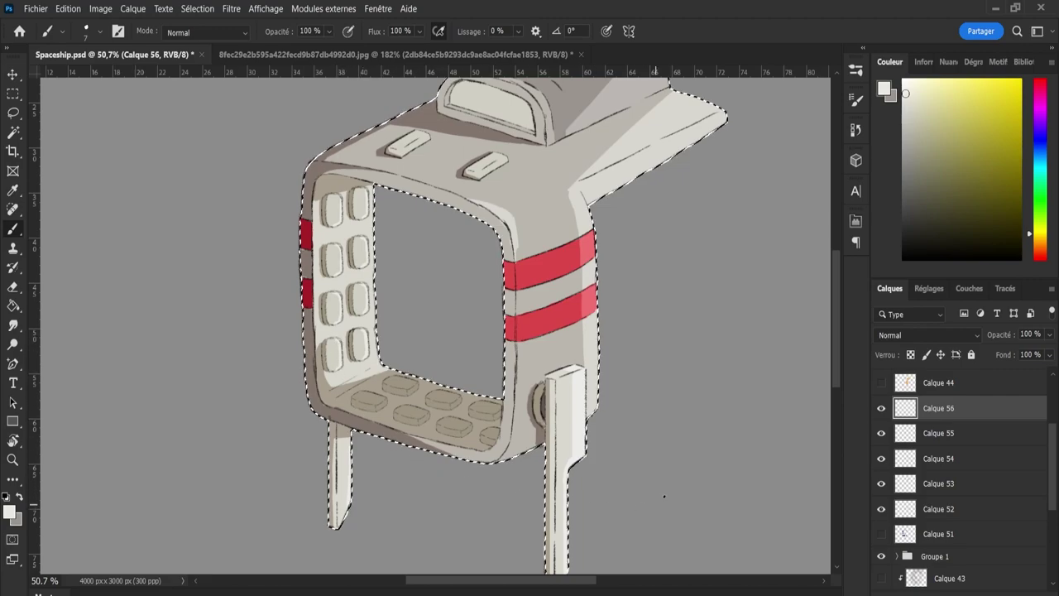
key(z)
drag(657, 385, 618, 380)
drag(466, 323, 438, 329)
mouse_move(538, 367)
mouse_down()
mouse_move(550, 355)
mouse_move(608, 357)
mouse_up()
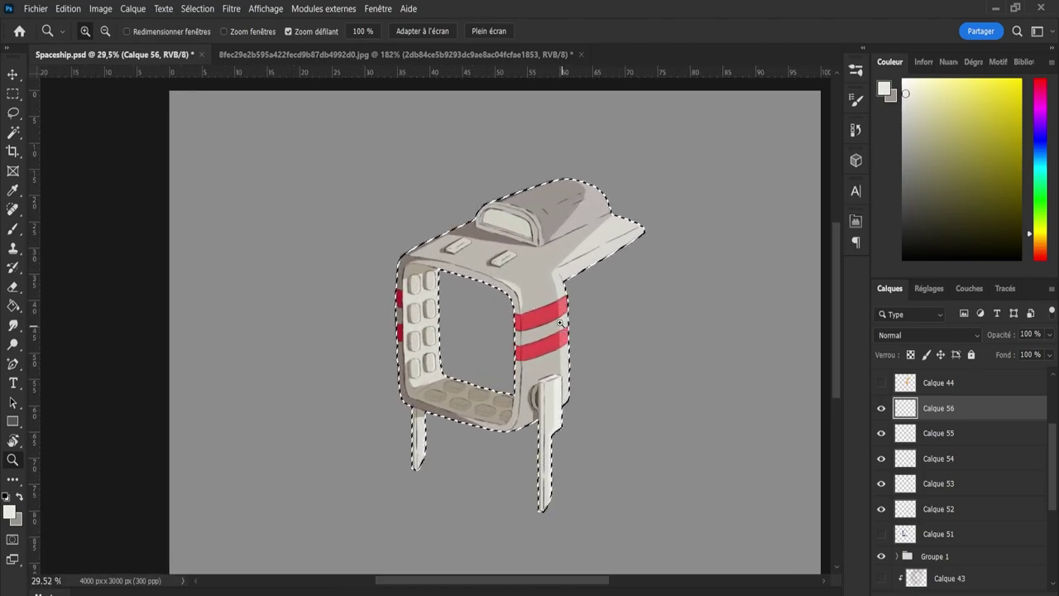
key(l)
key(ctrl+d)
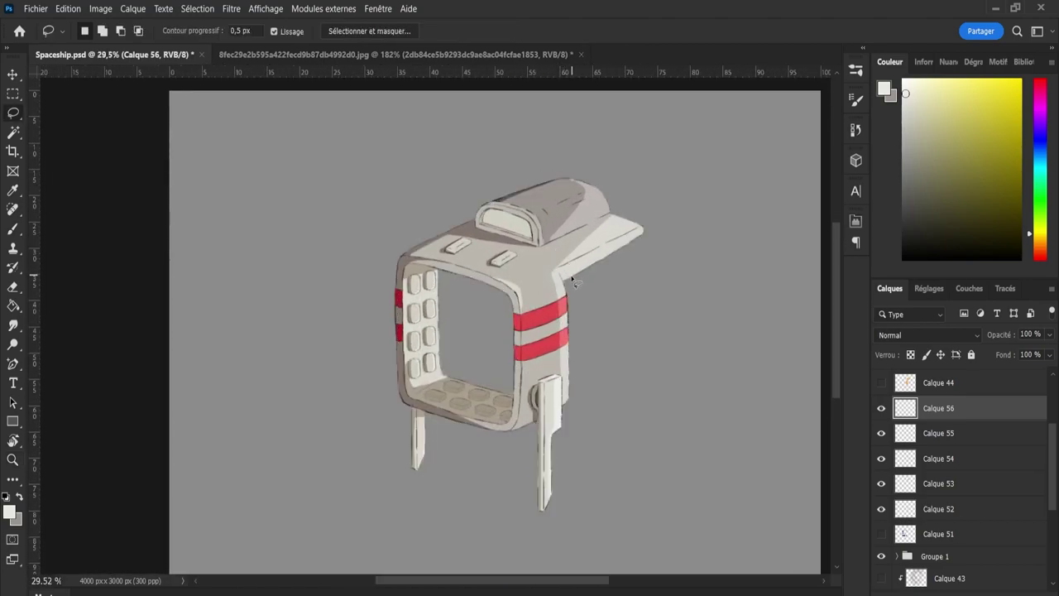
Paint an off-white highlight on the far end of the roof block nearer the wing, undoing a stray stroke and erasing the excess at 20 px.
key(z)
drag(487, 247, 558, 265)
key(b)
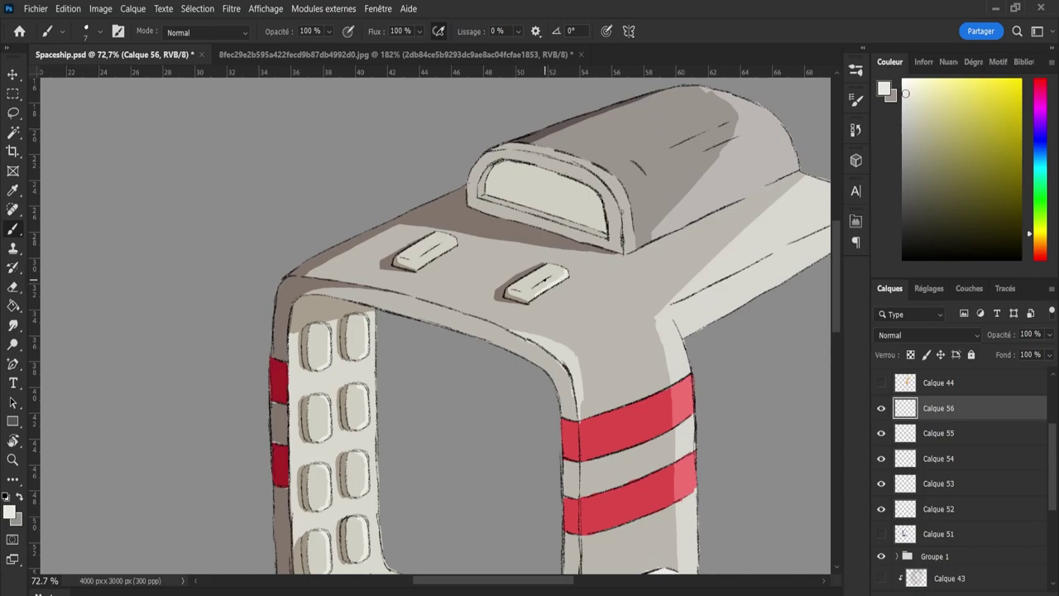
key(ctrl+z)
key(e)
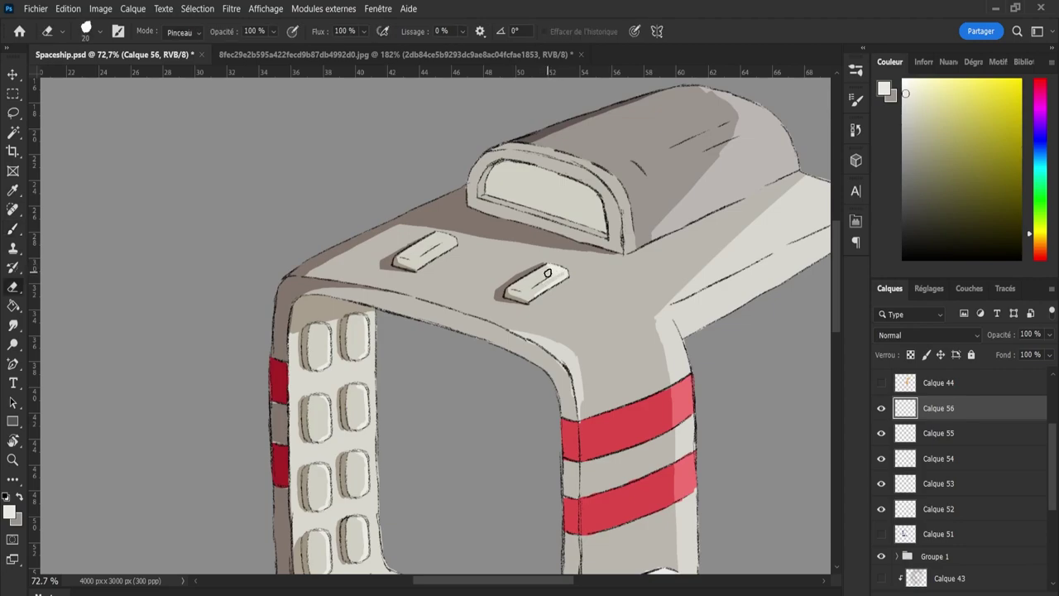
key(b)
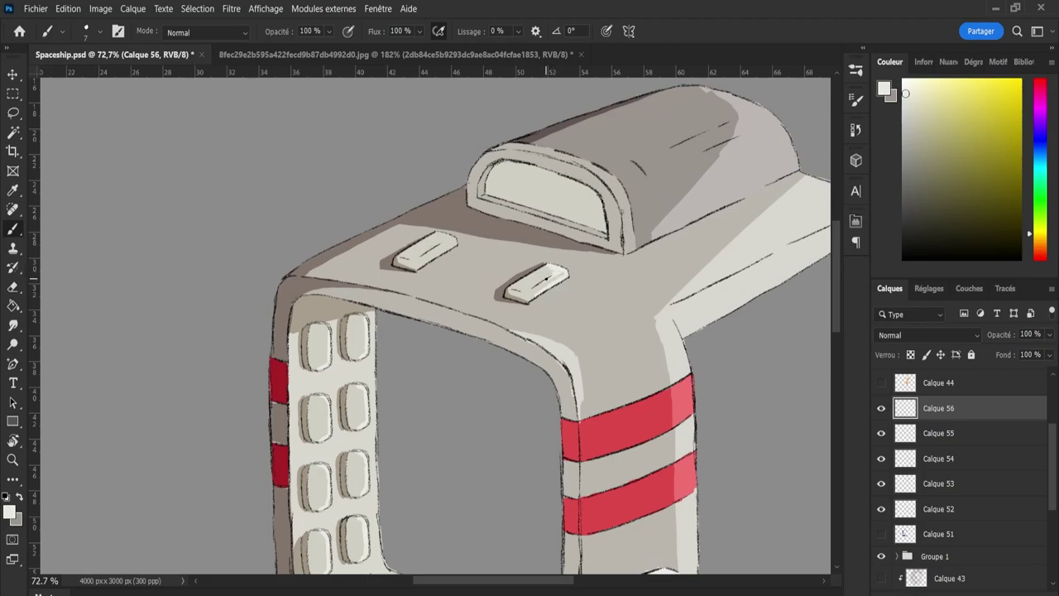
key(e)
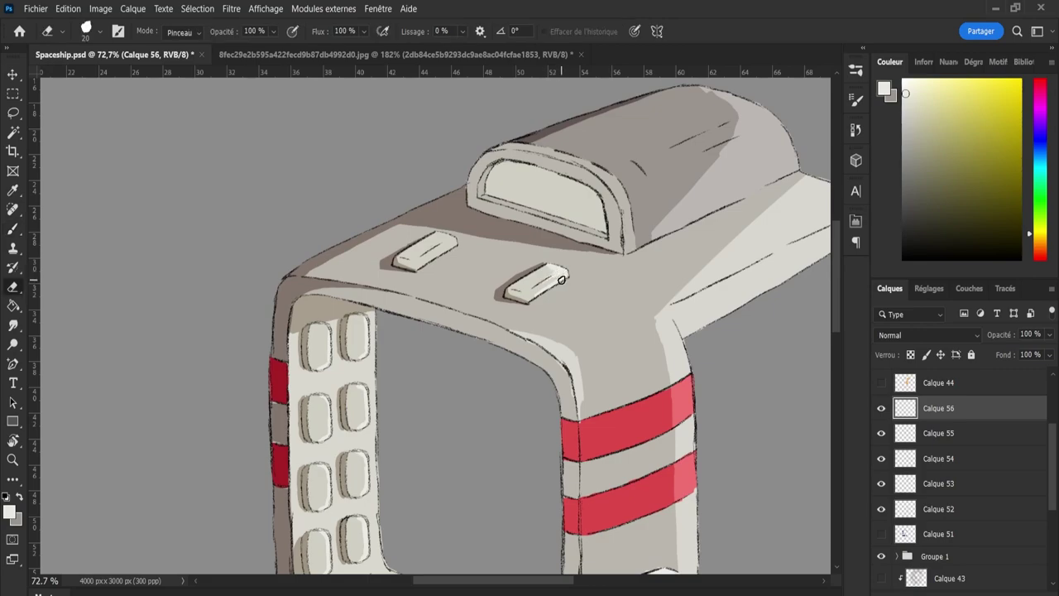
key(b)
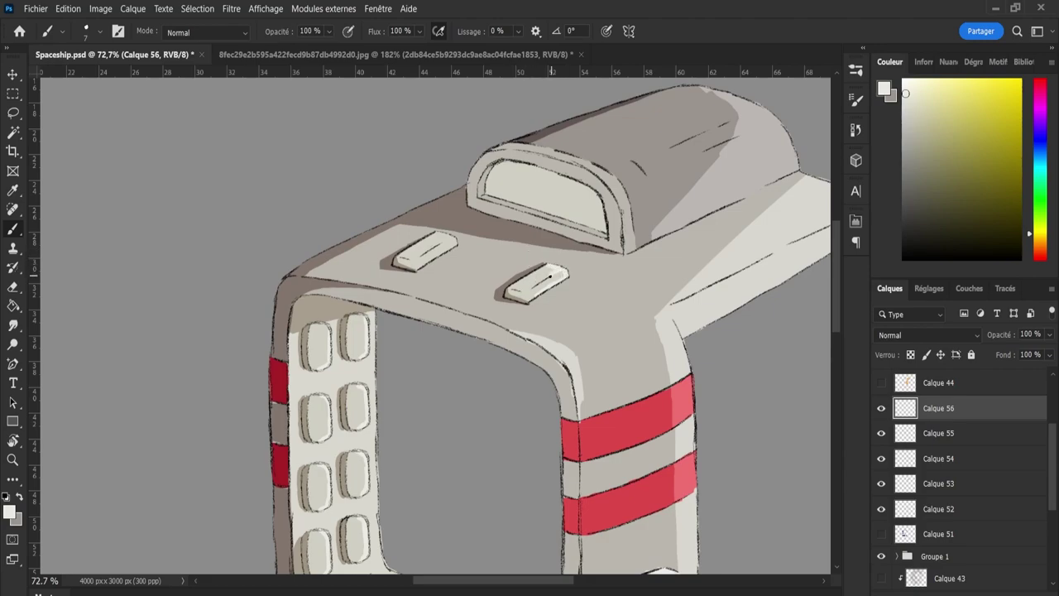
key(e)
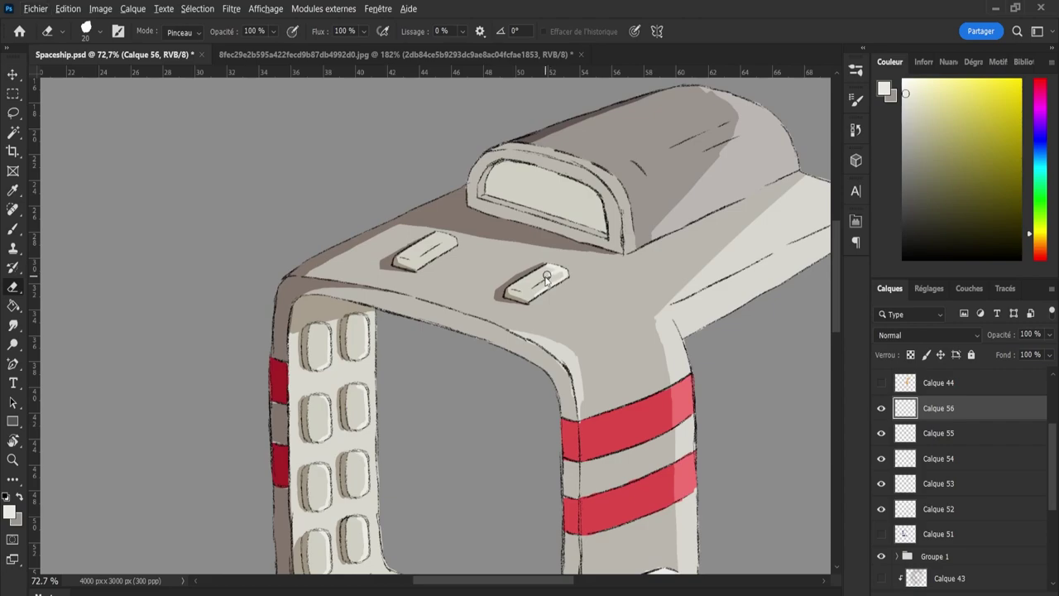
Refine the highlight on the roof block nearer the wing, using a 6 px Eraser and a 7 px brush.
key(bracketleft)
key(bracketleft)
key(bracketleft)
key(bracketleft)
key(bracketleft)
key(bracketleft)
key(b)
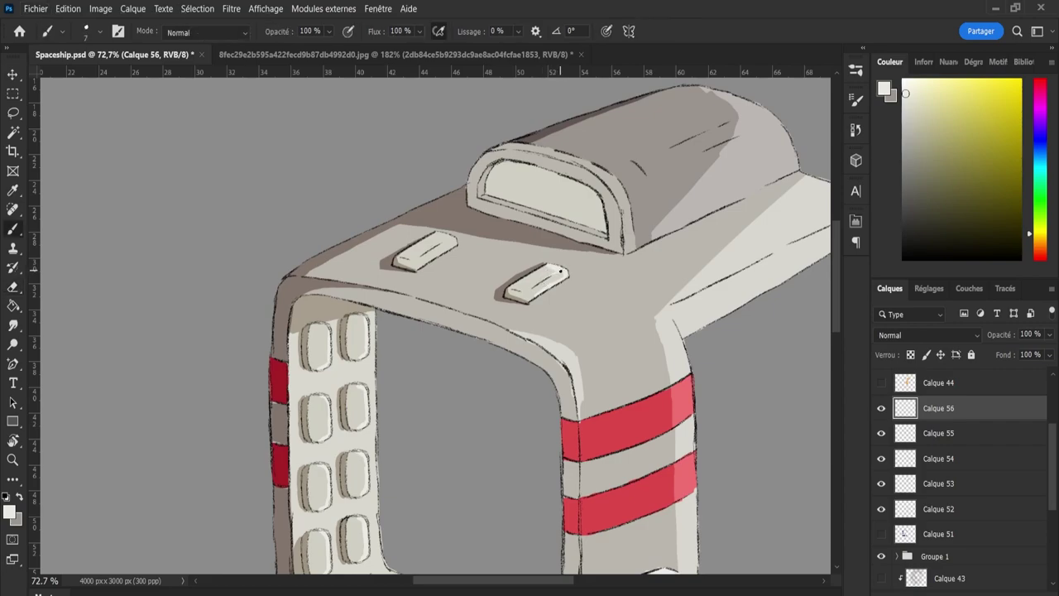
key(e)
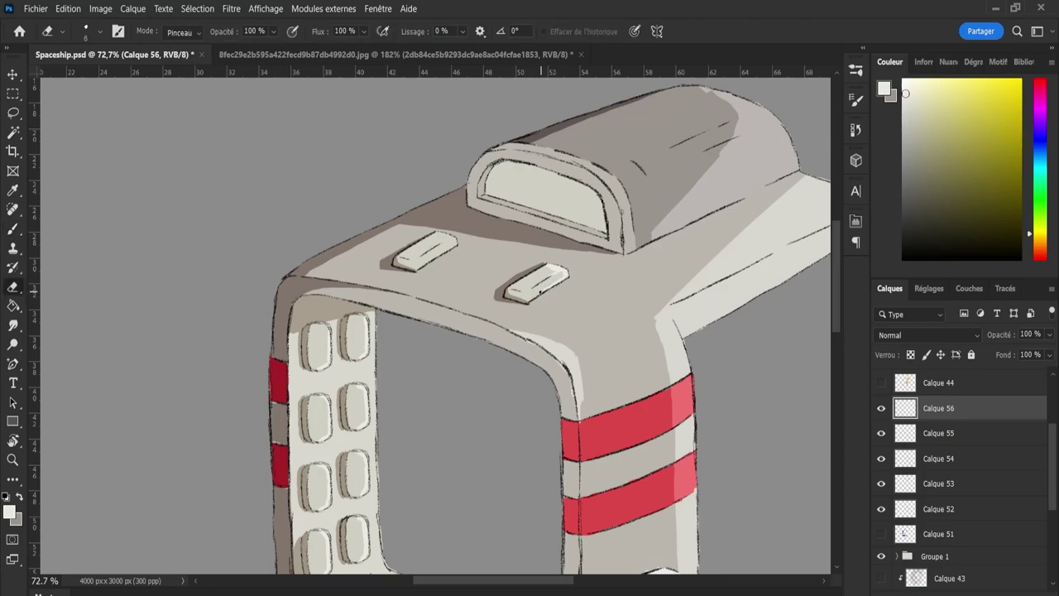
Paint a matching off-white highlight on the far end of the other roof block and tidy its edges with the 6 px Eraser.
key(b)
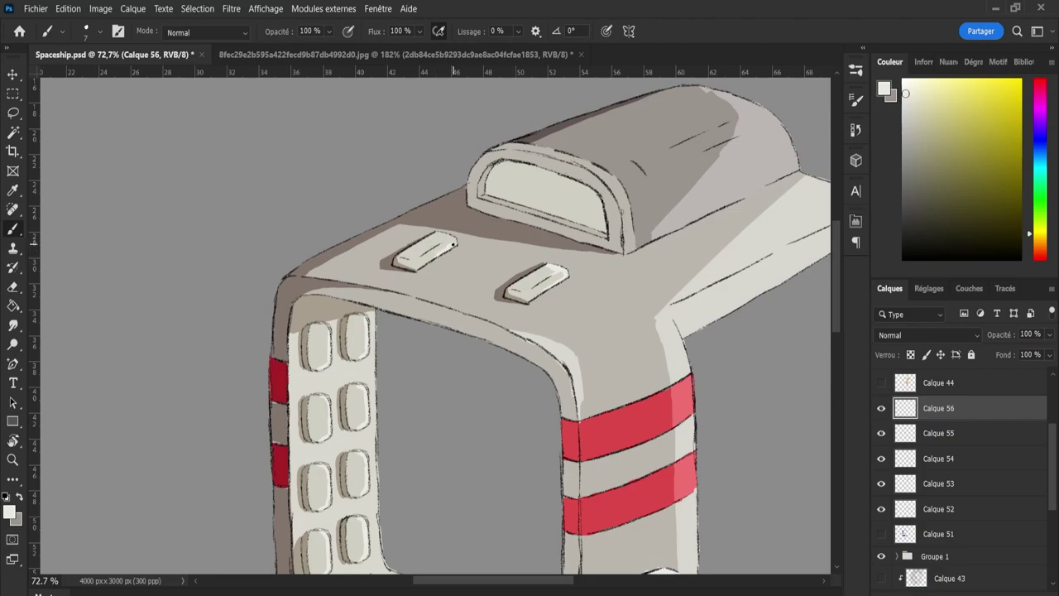
drag(449, 239, 439, 234)
key(e)
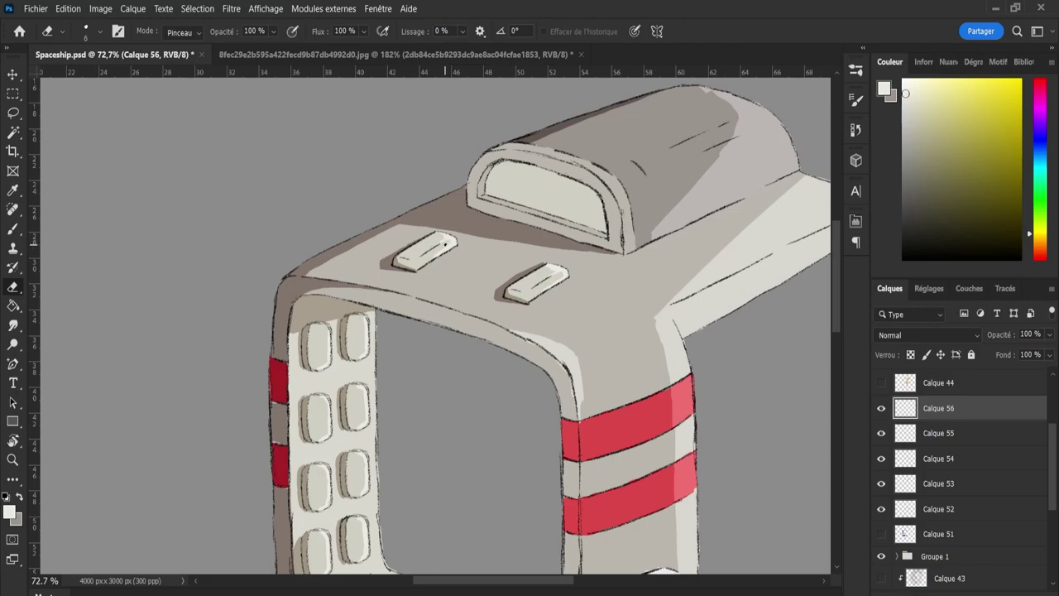
key(b)
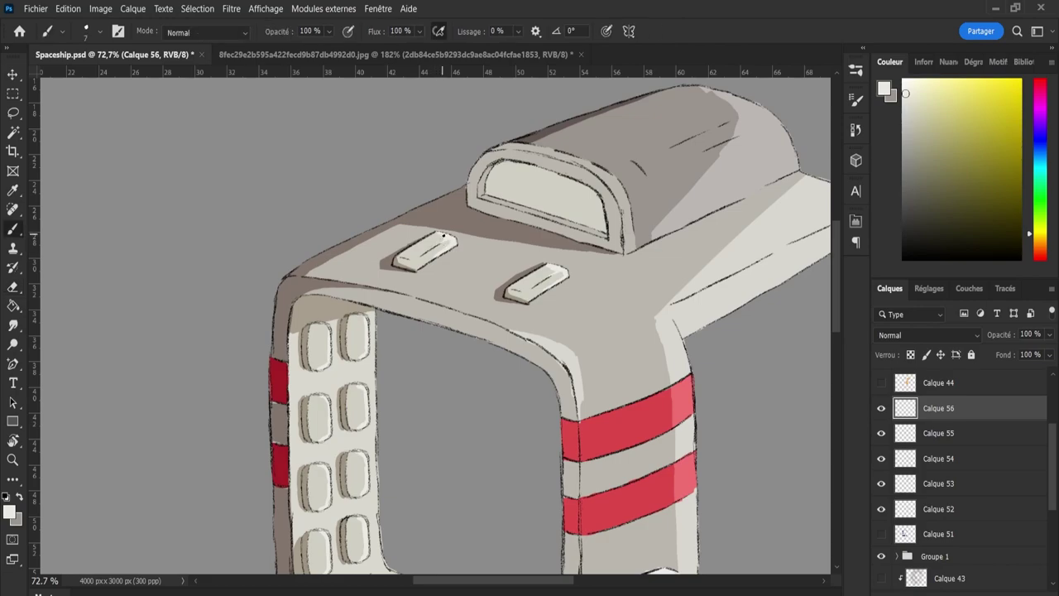
key(e)
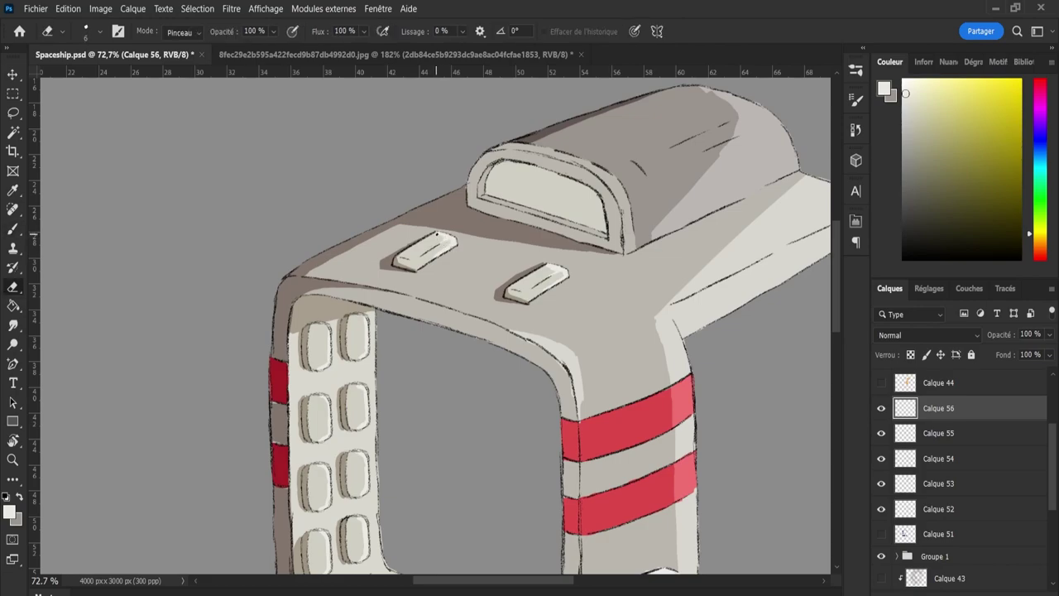
key(b)
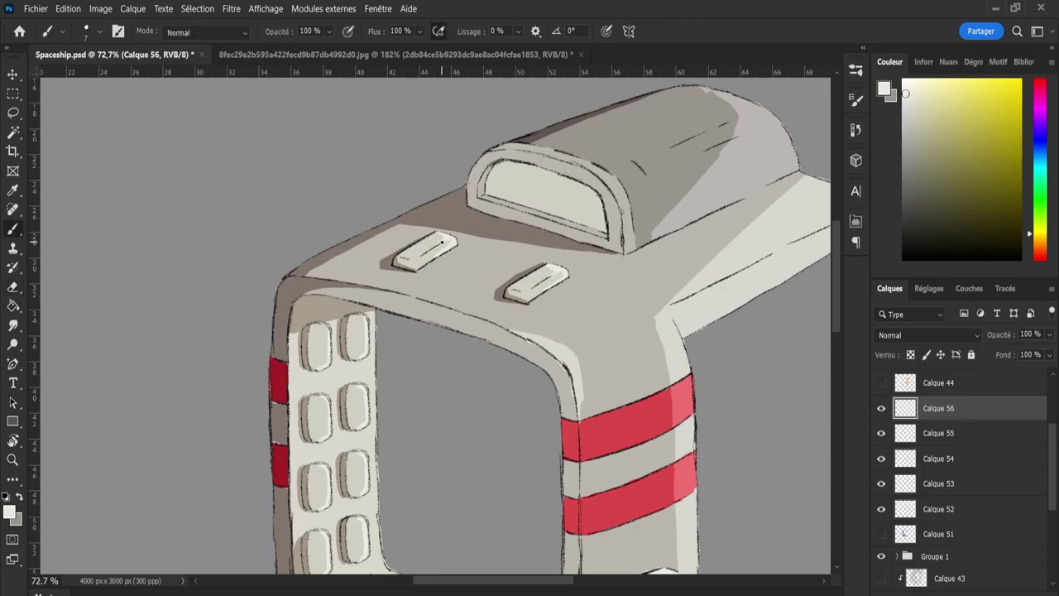
key(e)
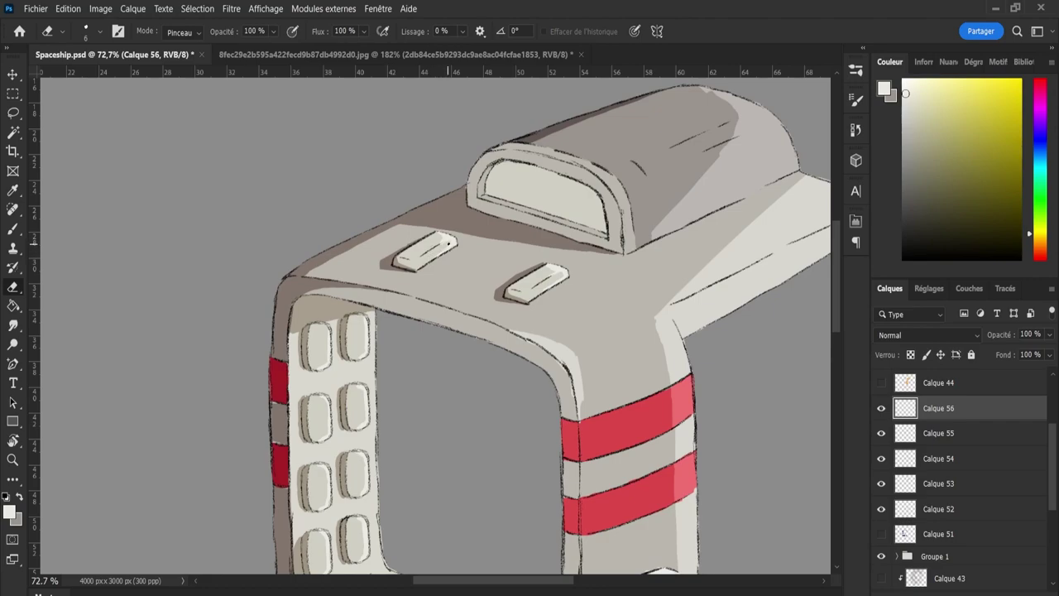
key(z)
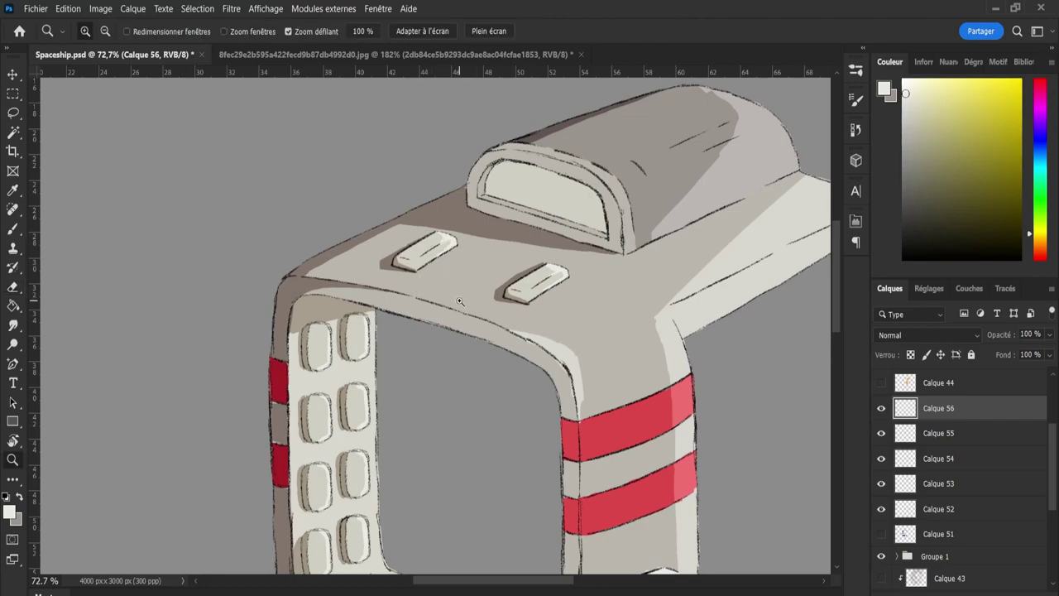
Paint an off-white highlight along the wing-side edge of the dome's front frame with a 12 px brush.
mouse_move(460, 304)
mouse_down()
mouse_move(404, 315)
mouse_move(435, 322)
mouse_up()
scroll(474, 348, up, 3)
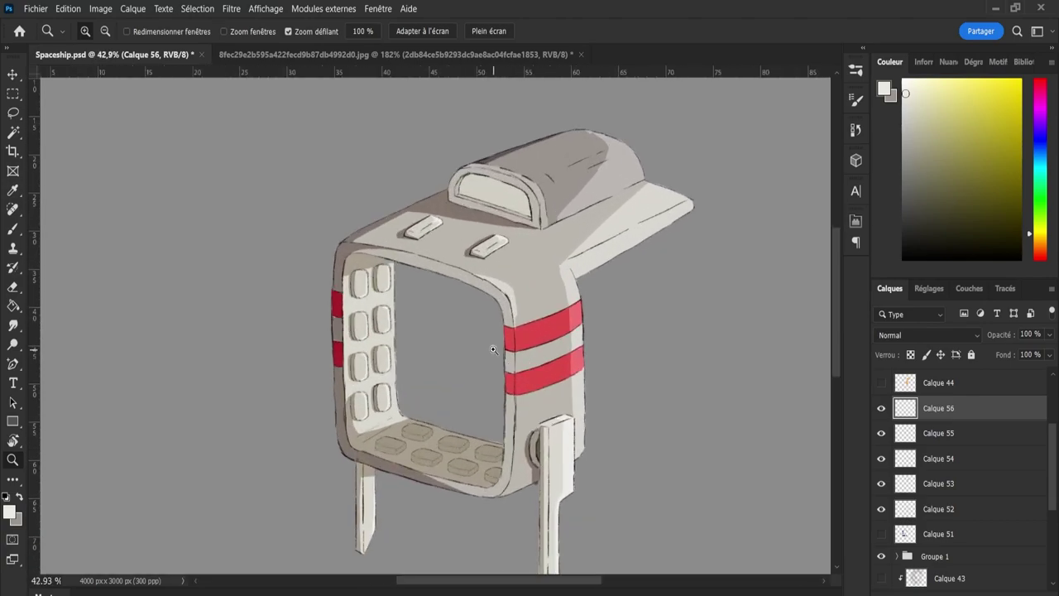
scroll(448, 282, up, 2)
key(b)
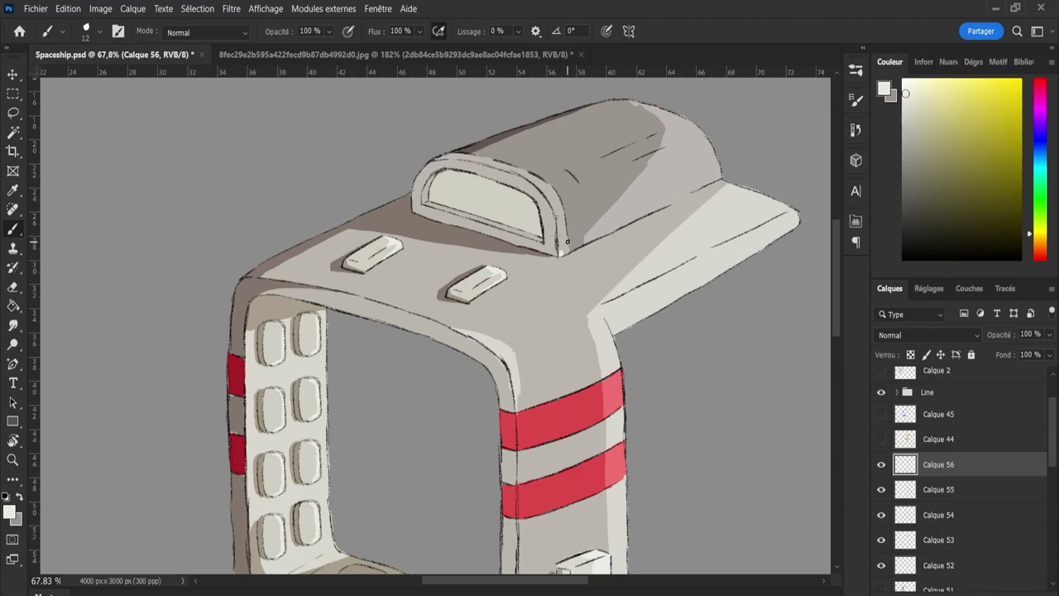
mouse_move(562, 248)
mouse_down()
mouse_move(549, 193)
mouse_move(562, 231)
mouse_up()
drag(535, 181, 565, 240)
Refine the highlight on the dome's front frame, alternating a 6 px Eraser with the 12 px brush.
key(e)
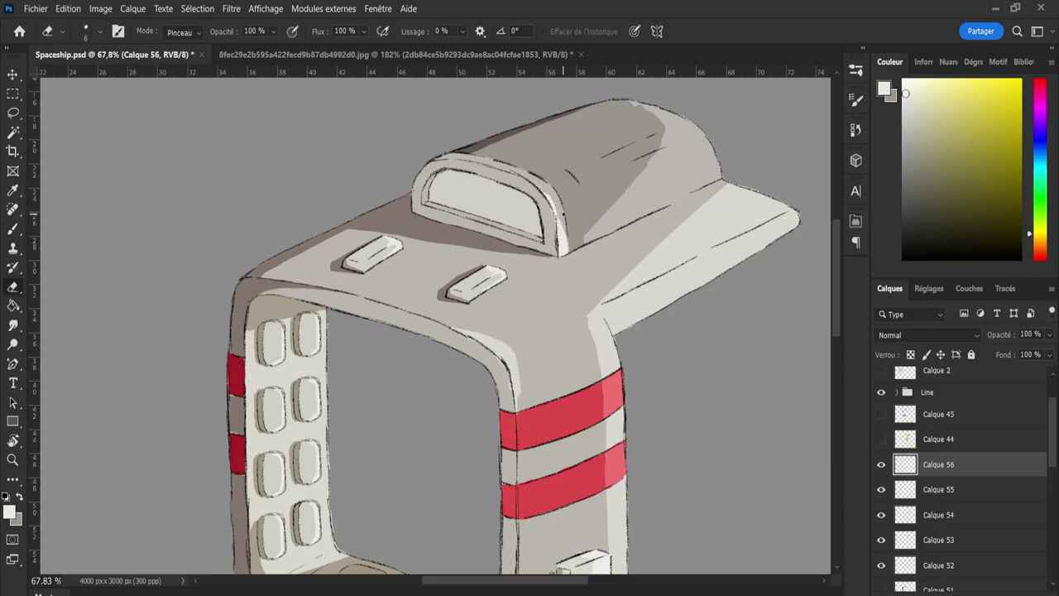
key(b)
key(e)
key(b)
drag(540, 188, 563, 232)
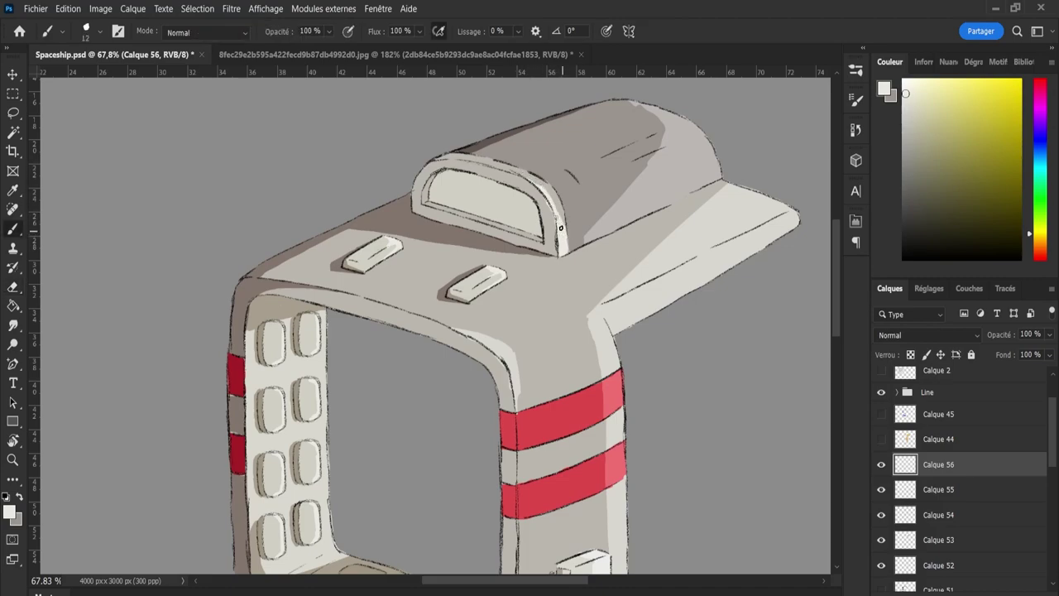
key(e)
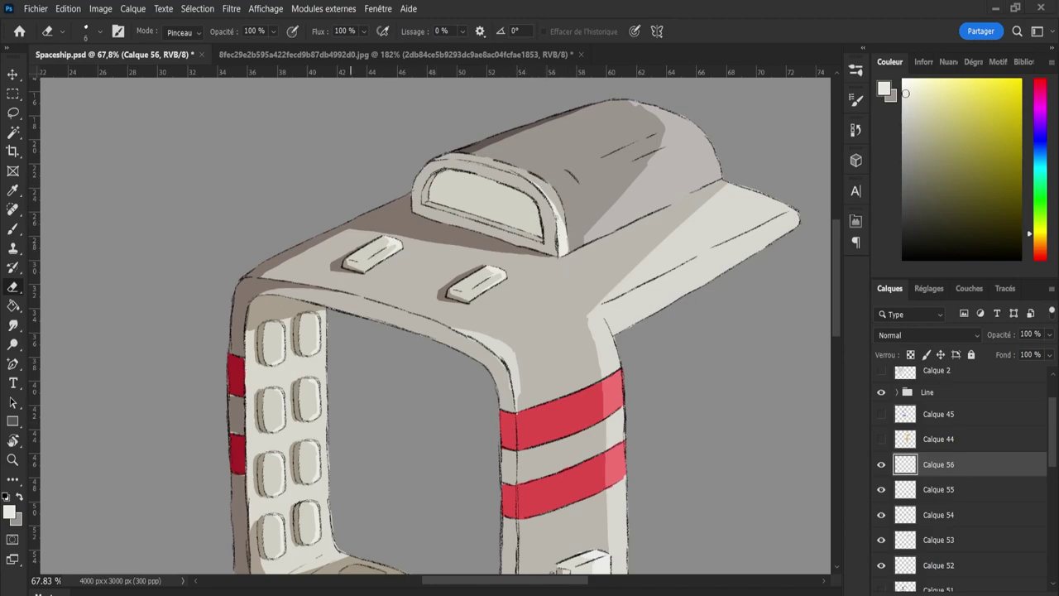
Select the layer Calque 53 and erase the stray highlight tip at the dome's summit with the 6 px Eraser.
key(z)
drag(623, 285, 551, 275)
scroll(634, 323, up, 5)
key(alt+bracketleft)
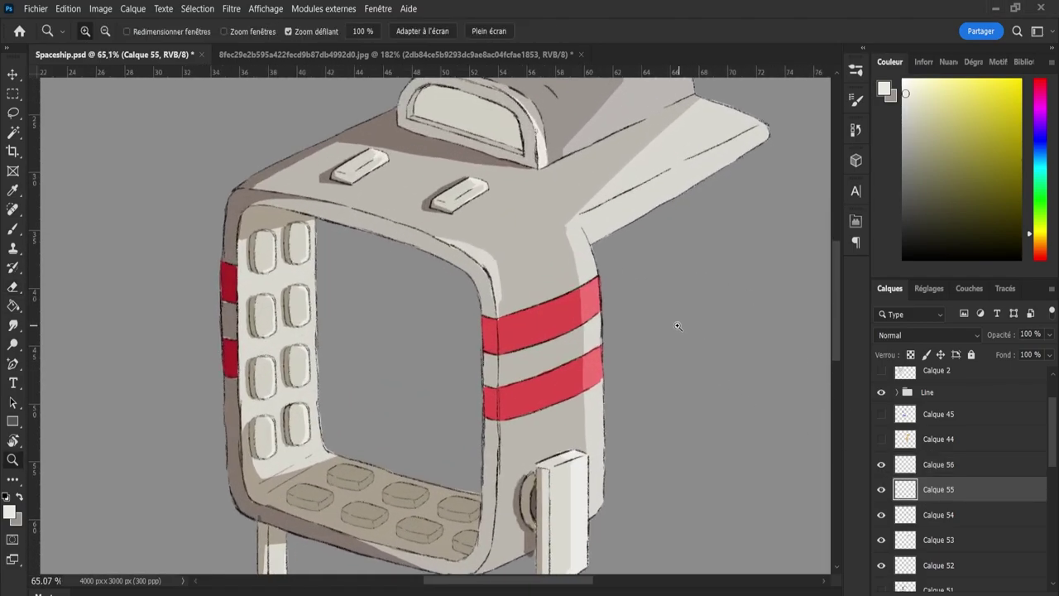
scroll(679, 328, down, 3)
scroll(646, 163, up, 4)
key(e)
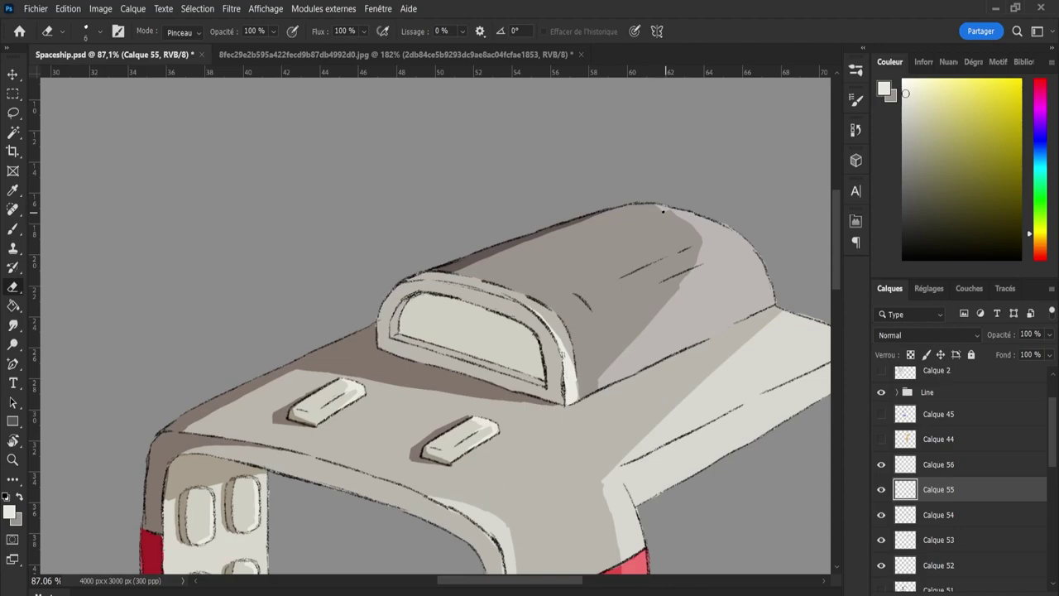
key(alt+bracketleft)
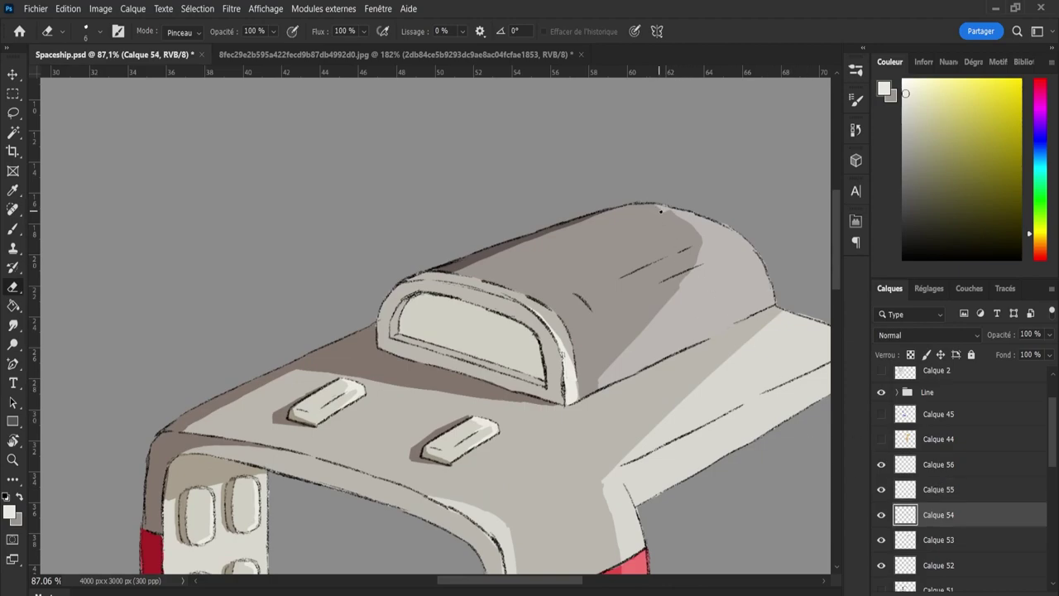
click(938, 543)
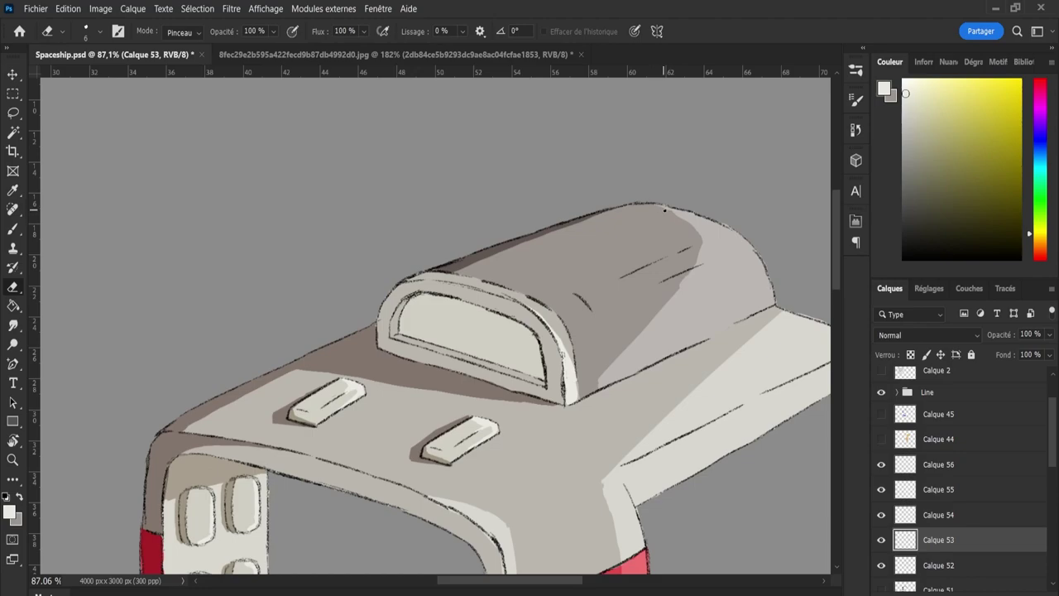
Sample the dome's light grey and extend the highlight beside the front frame with a 12 px brush, trimming it with the 6 px Eraser.
key(z)
drag(676, 239, 603, 226)
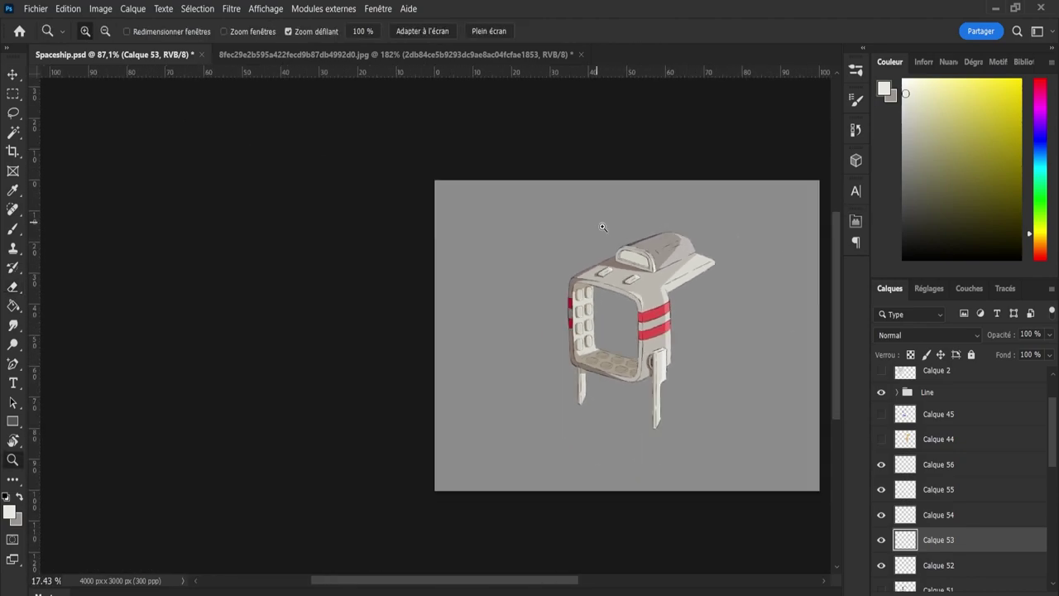
drag(734, 305, 793, 330)
drag(556, 135, 630, 269)
drag(702, 338, 631, 307)
drag(609, 189, 714, 350)
key(i)
click(725, 355)
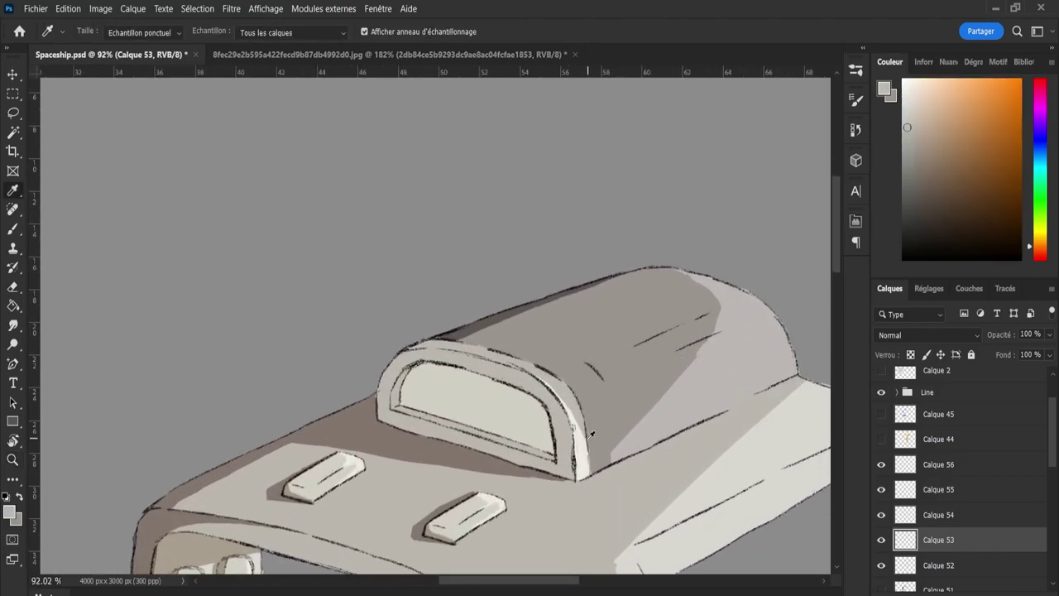
key(b)
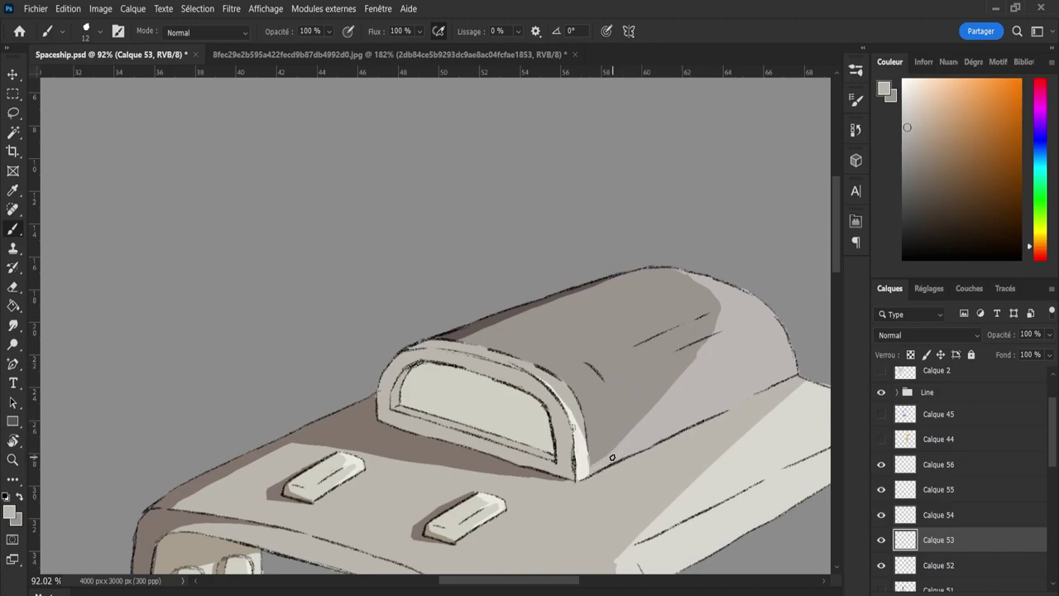
key(e)
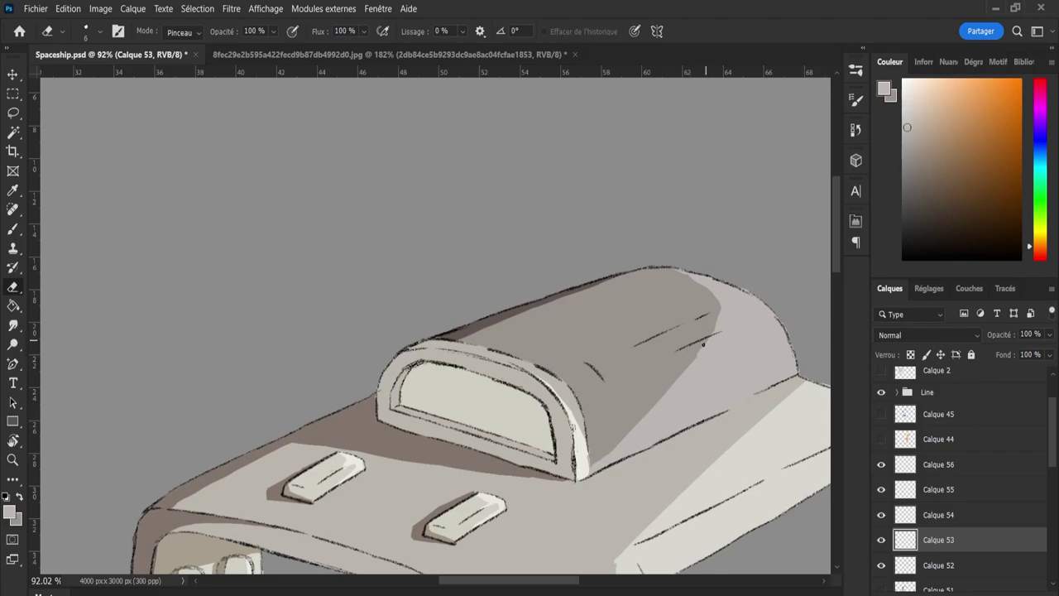
Reduce the brush to 6 px and retouch the highlight's boundary near the dome's summit.
key(b)
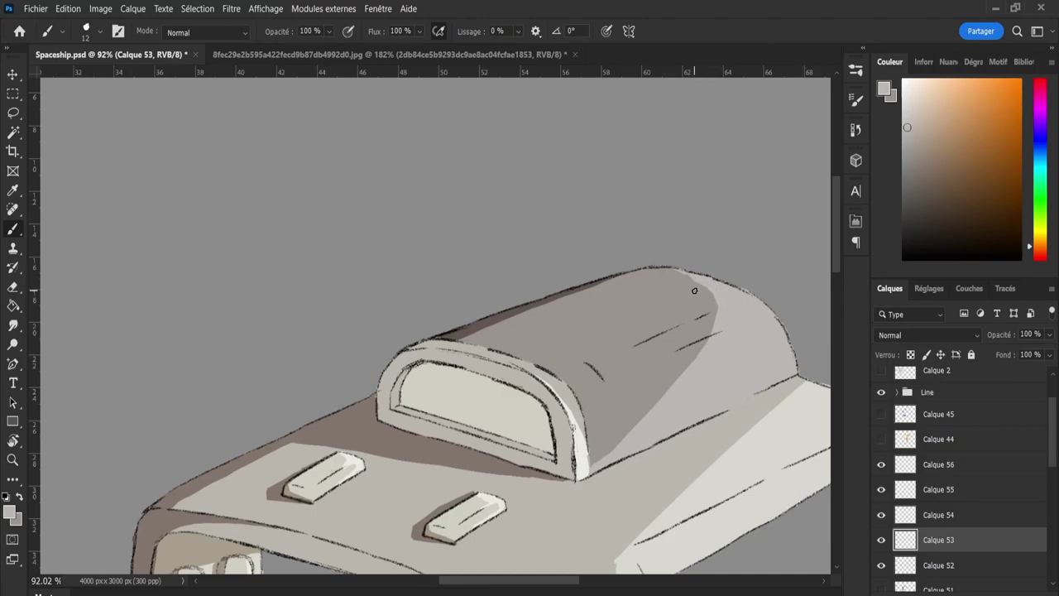
key(bracketleft)
key(bracketleft)
key(bracketleft)
key(bracketleft)
key(bracketleft)
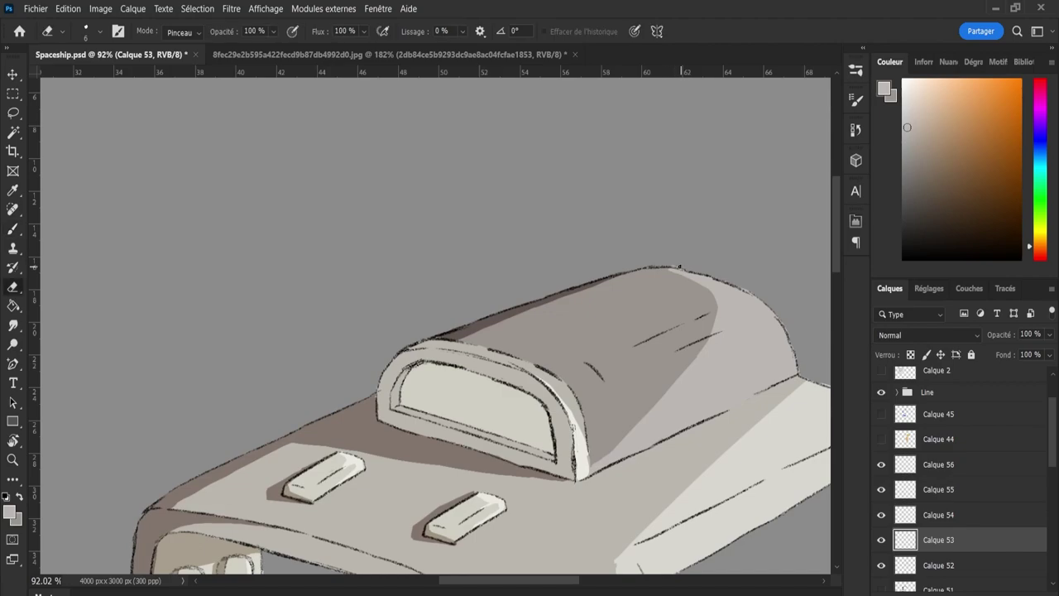
Smooth the curved boundary of the dome's light grey highlight with the 6 px Eraser and 6 px brush.
key(z)
drag(732, 304, 770, 304)
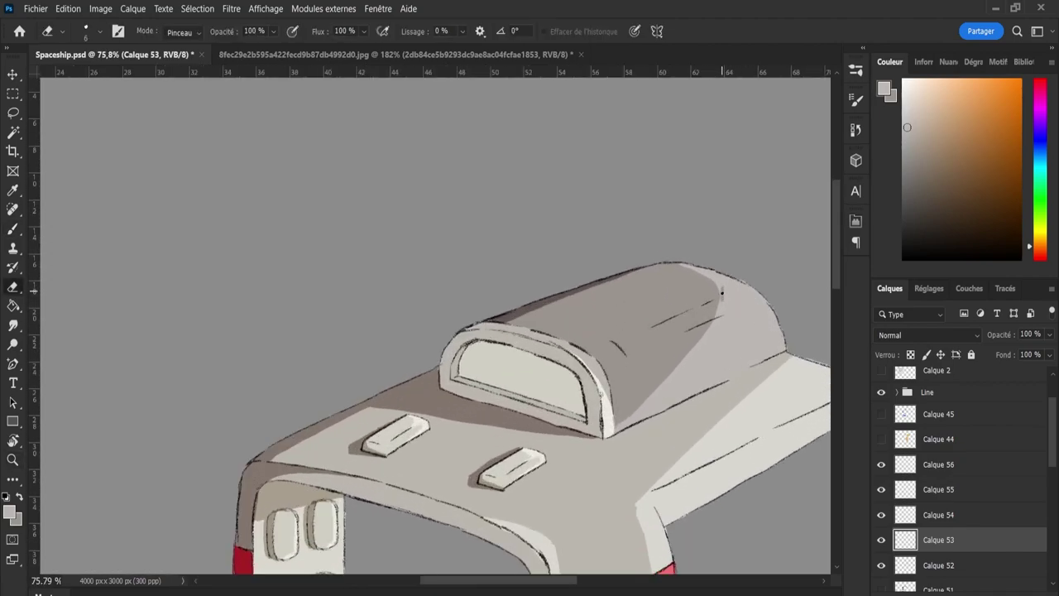
key(b)
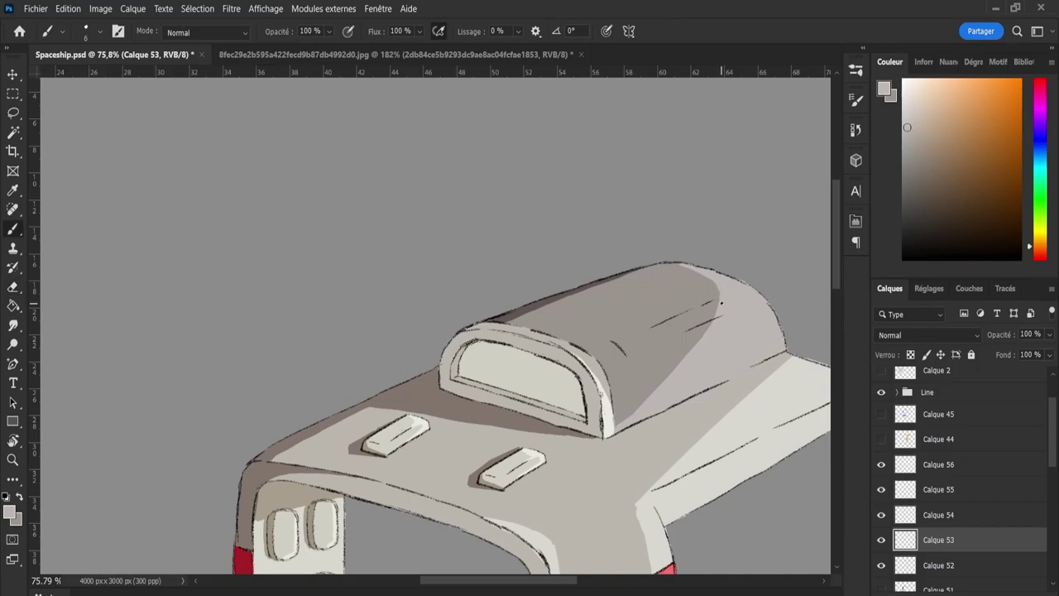
key(z)
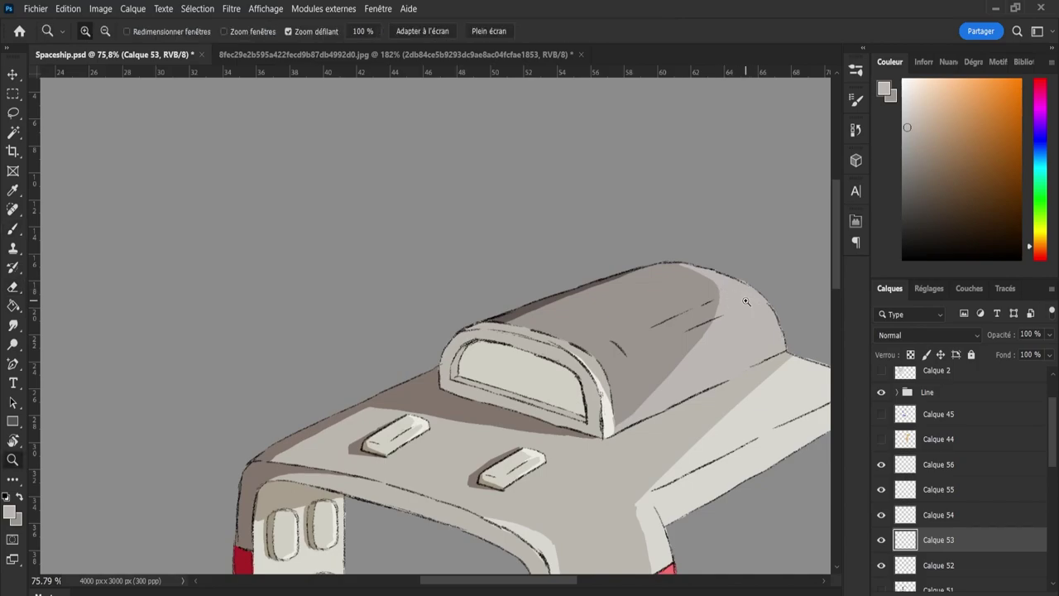
drag(652, 249, 600, 232)
drag(676, 381, 689, 386)
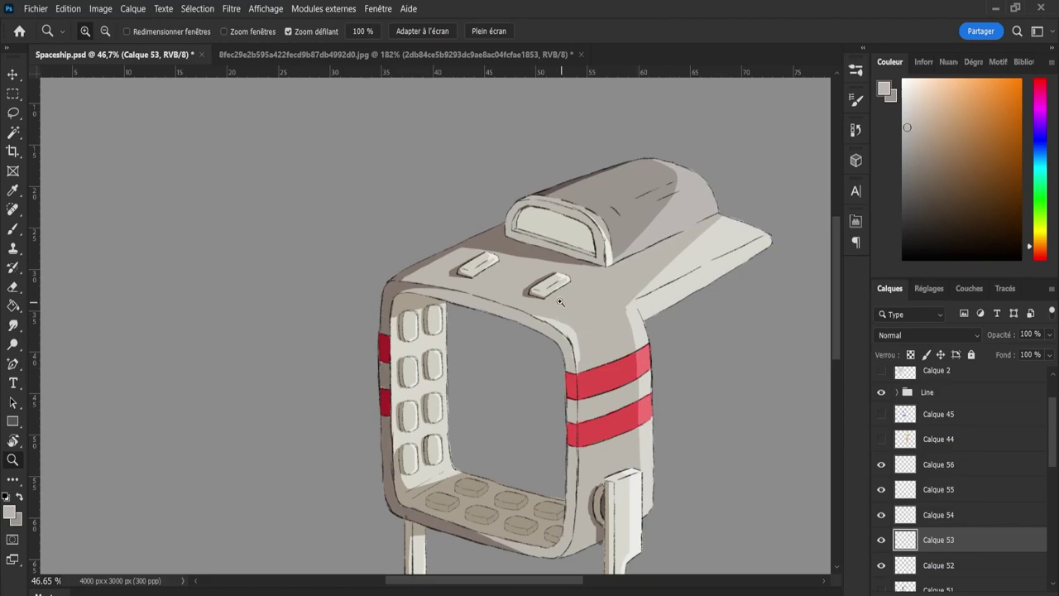
scroll(577, 283, up, 1)
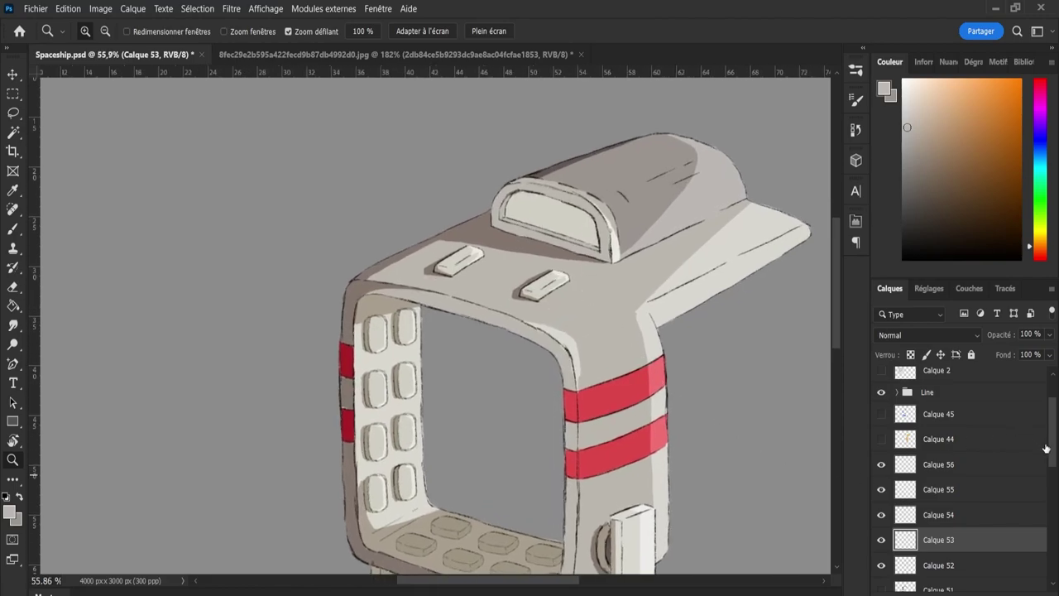
Add a new layer above Calque 50 in Groupe 1 and mix a darker reddish grey-brown shadow colour.
drag(1048, 450, 1052, 515)
click(960, 424)
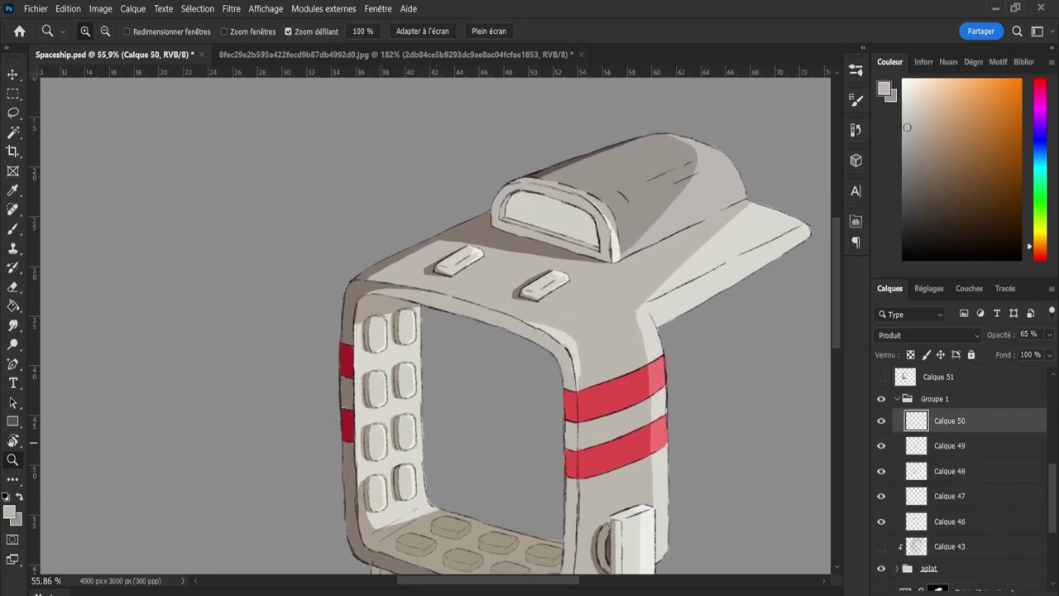
key(ctrl+shift+alt+n)
key(i)
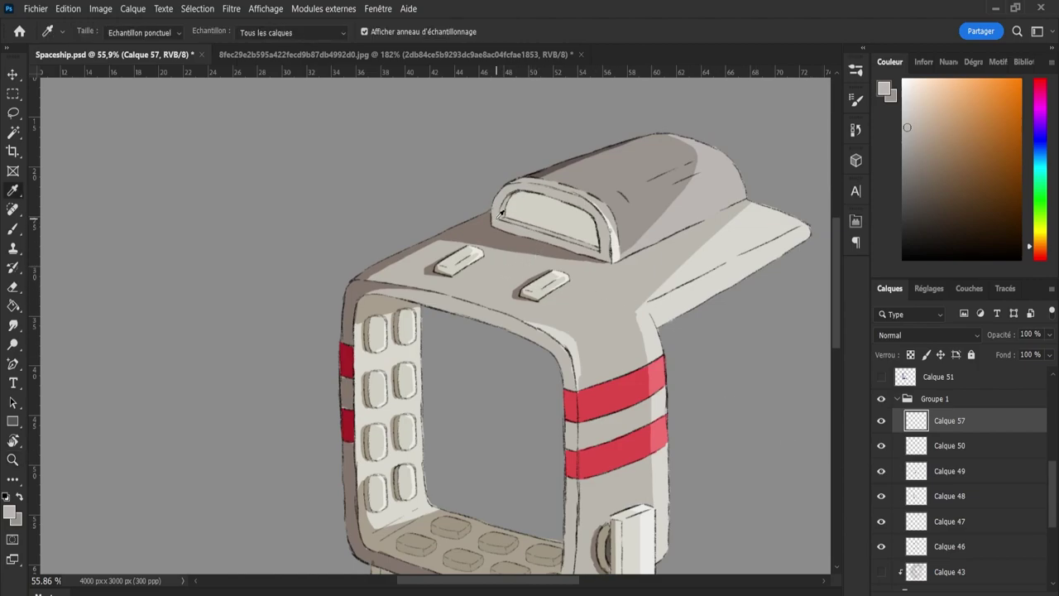
drag(500, 213, 536, 229)
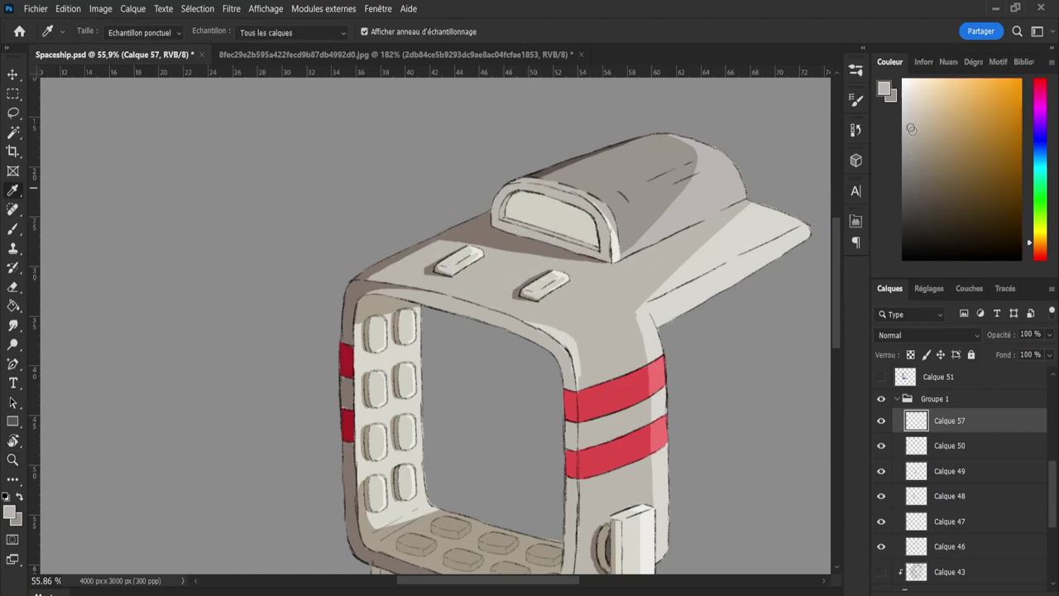
drag(911, 129, 916, 158)
drag(1043, 246, 1043, 252)
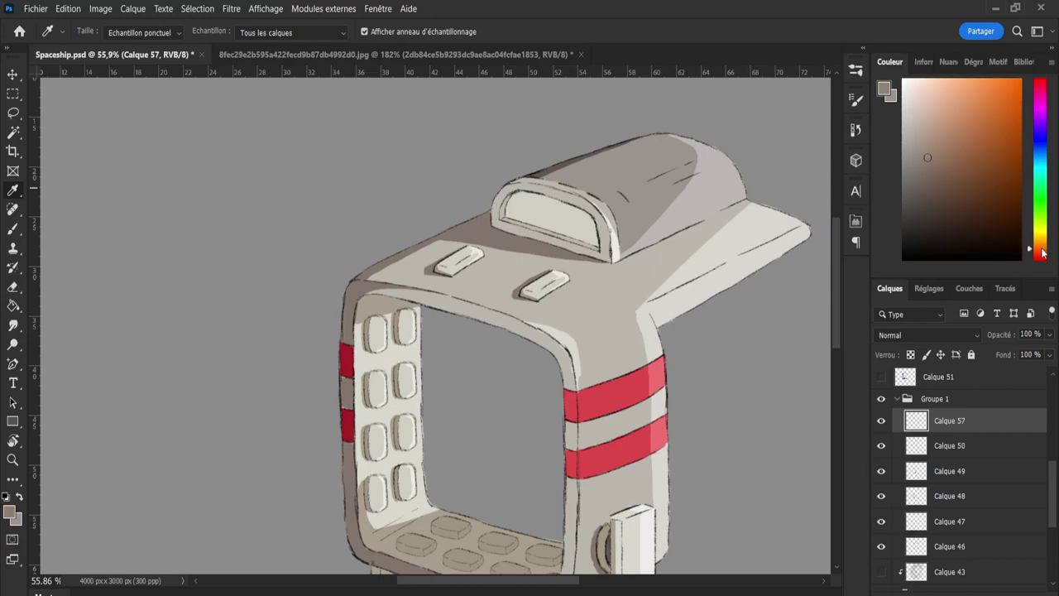
Paint grey-brown shadow inside the lower and wall-side edges of the dome window's recess with a 6 px brush.
key(b)
key(ctrl+space)
drag(527, 215, 565, 219)
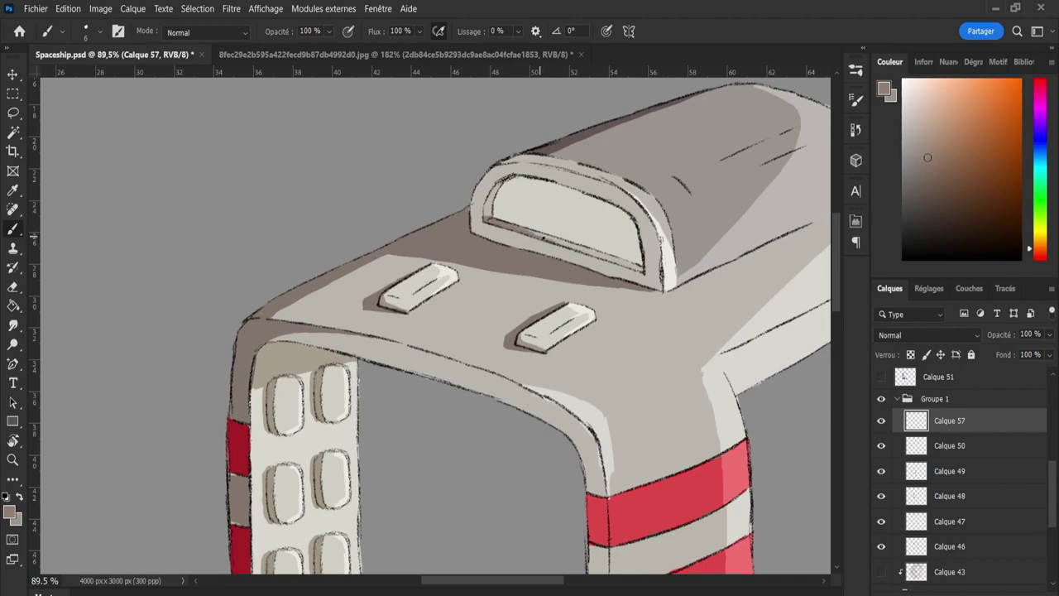
drag(514, 227, 635, 269)
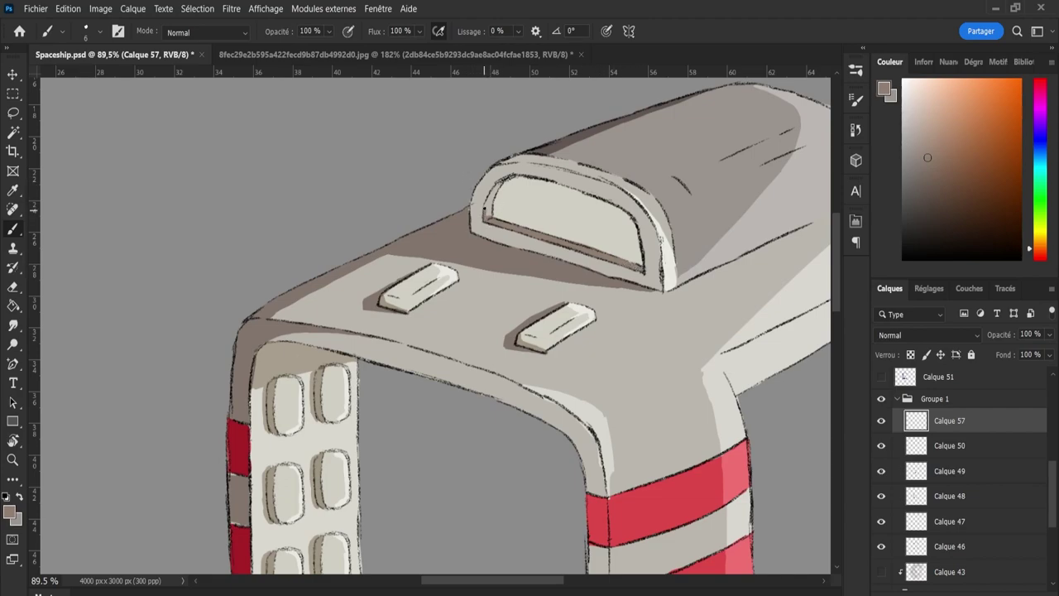
drag(490, 204, 491, 197)
Shade the outer edge of the window frame opposite the wing with an 8 px brush, tidying with the 6 px Eraser.
key(e)
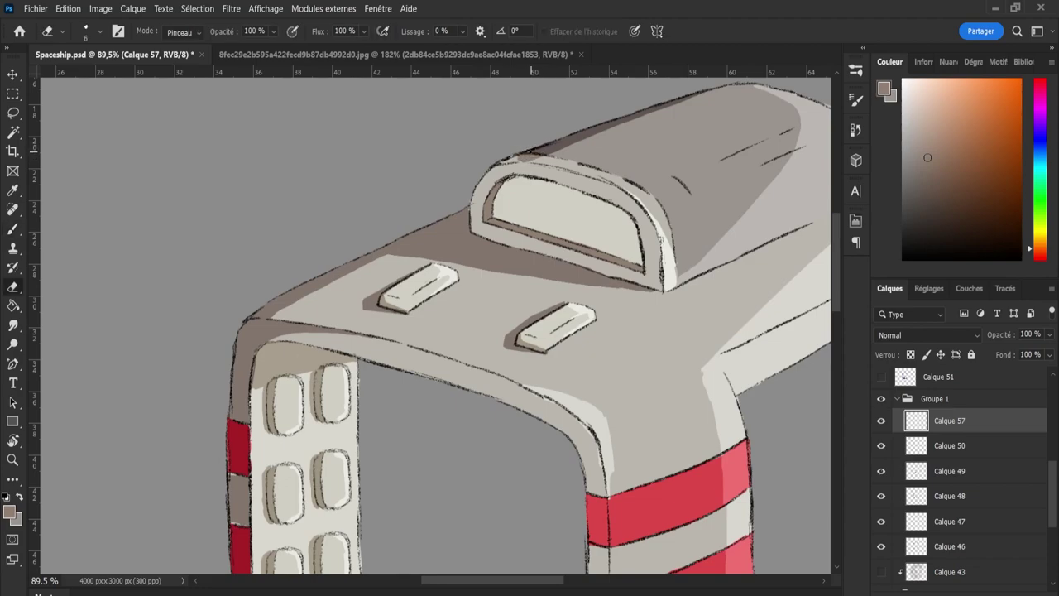
key(b)
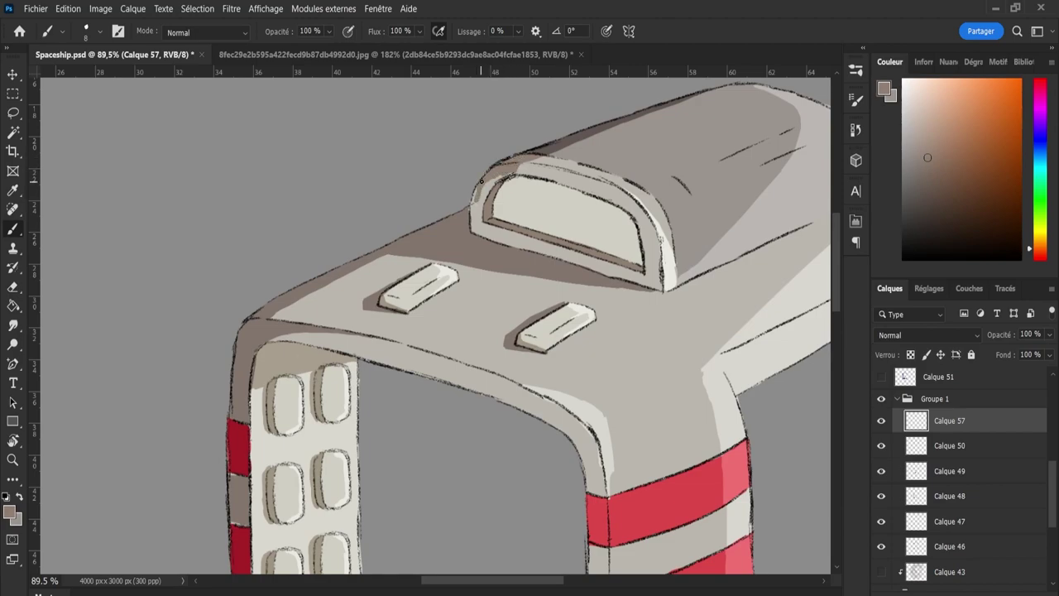
drag(482, 180, 473, 204)
key(e)
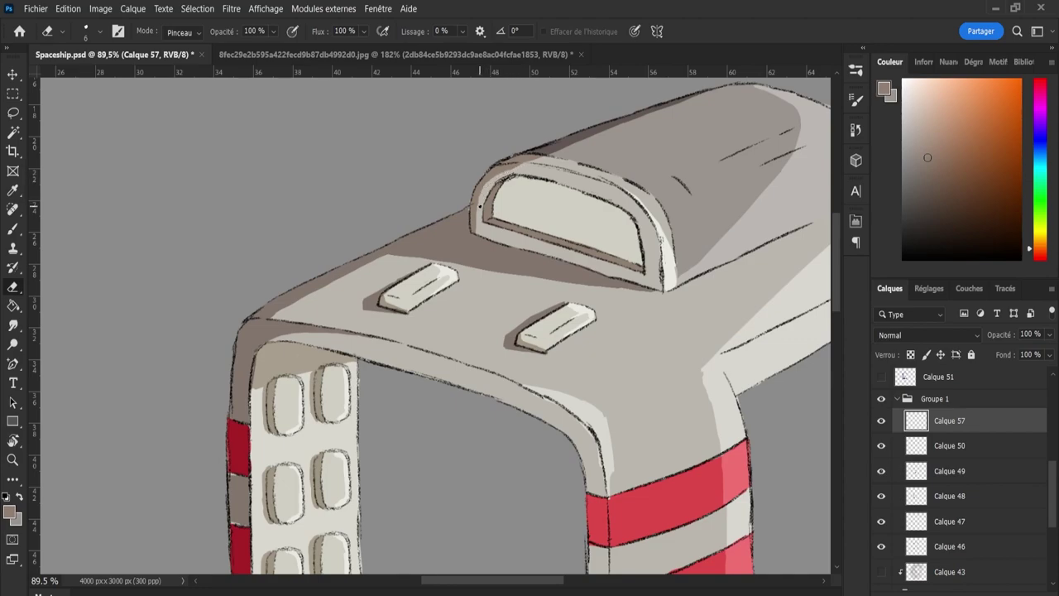
key(b)
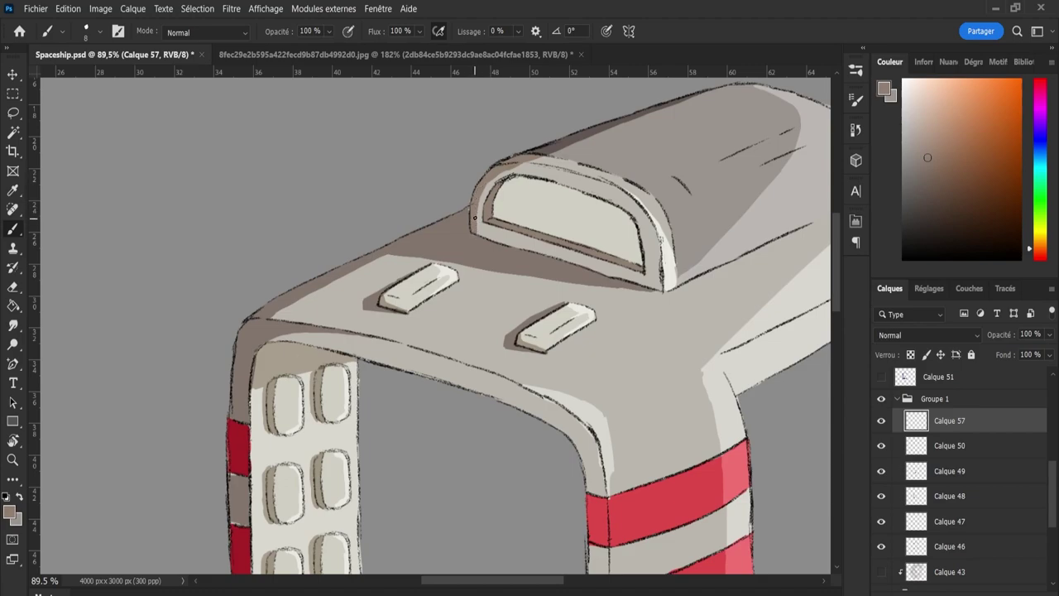
key(e)
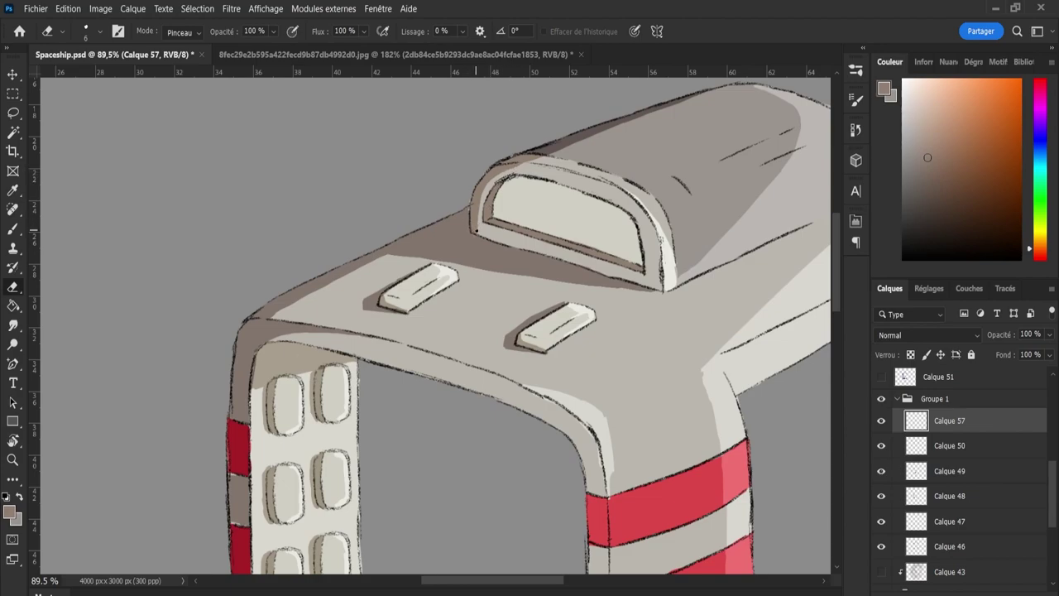
Touch up the shadow at the window frame's shaded lower corner with the 8 px brush and the 6 px Eraser.
key(z)
scroll(482, 245, down, 5)
scroll(542, 337, up, 2)
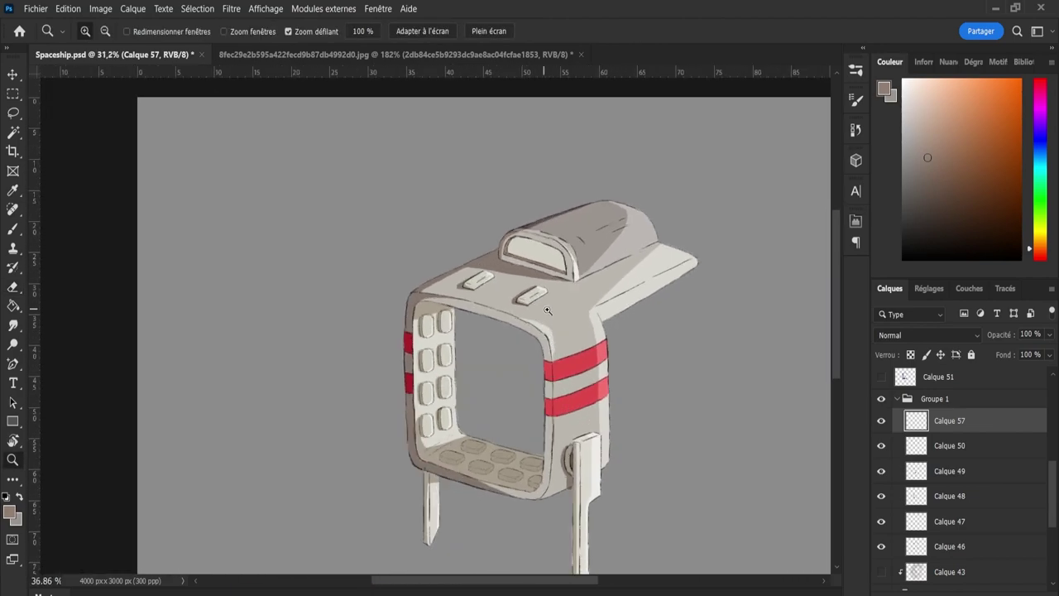
scroll(541, 338, up, 2)
key(b)
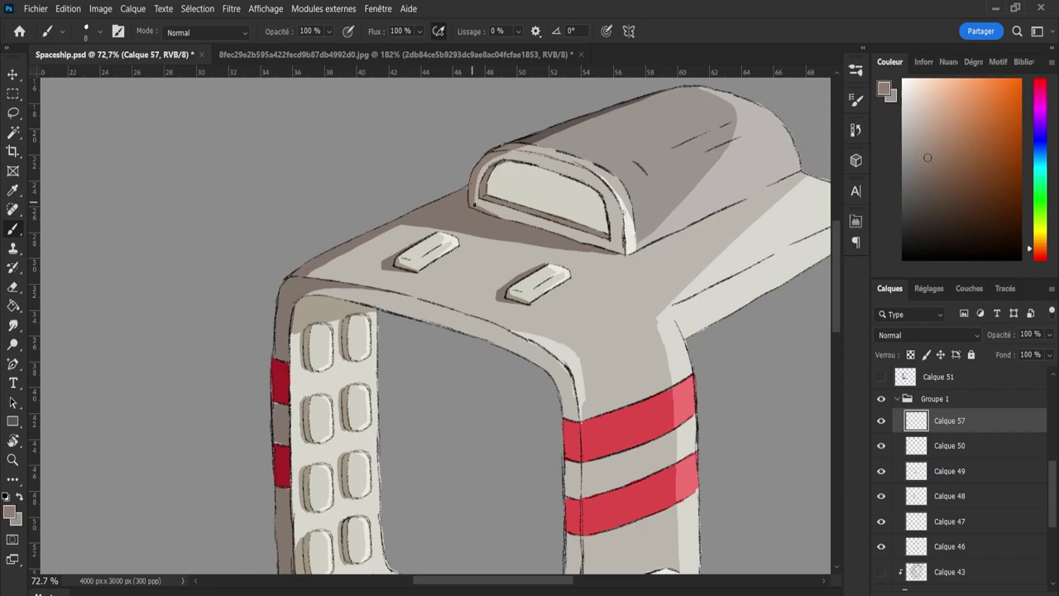
drag(488, 211, 511, 222)
key(e)
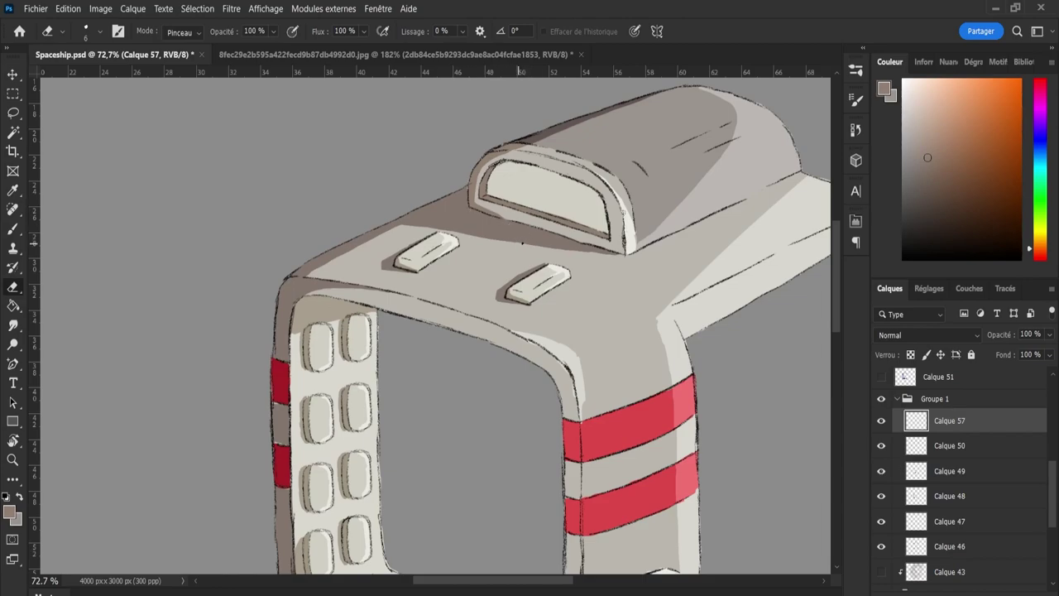
Blend Calque 57 in Produit mode at about 66% opacity and collapse Groupe 1.
click(928, 335)
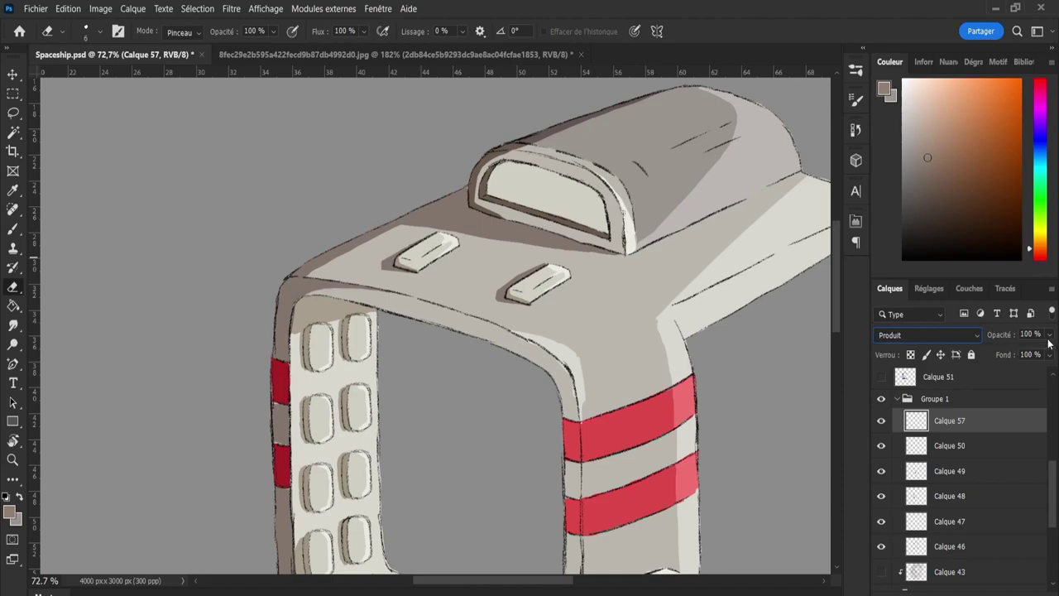
drag(1034, 352, 932, 322)
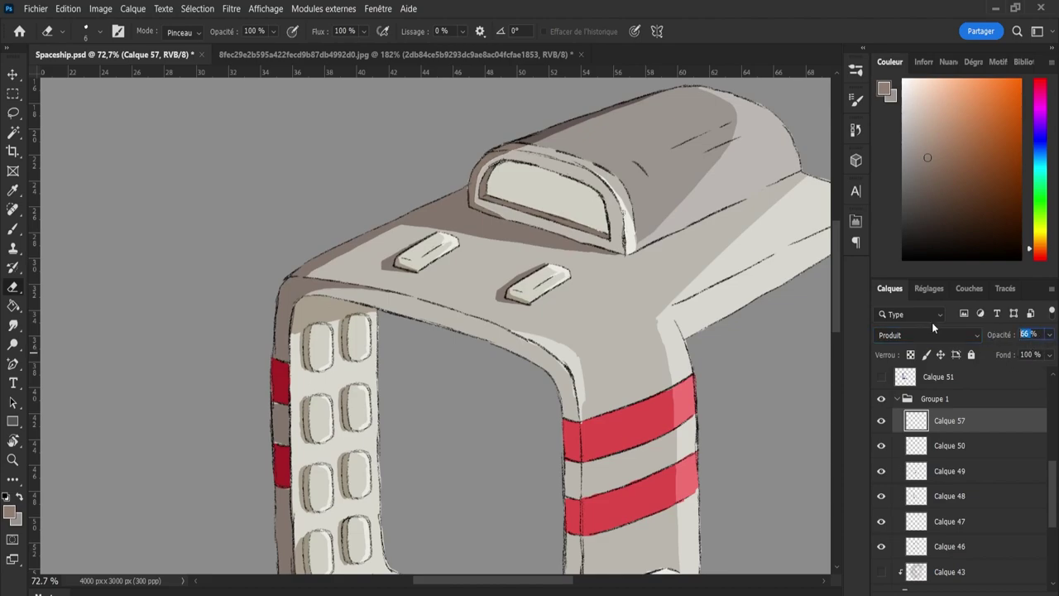
key(Down)
click(897, 399)
Add a new layer directly above Calque 56 and mix a warm ochre-orange paint colour.
scroll(1054, 507, up, 3)
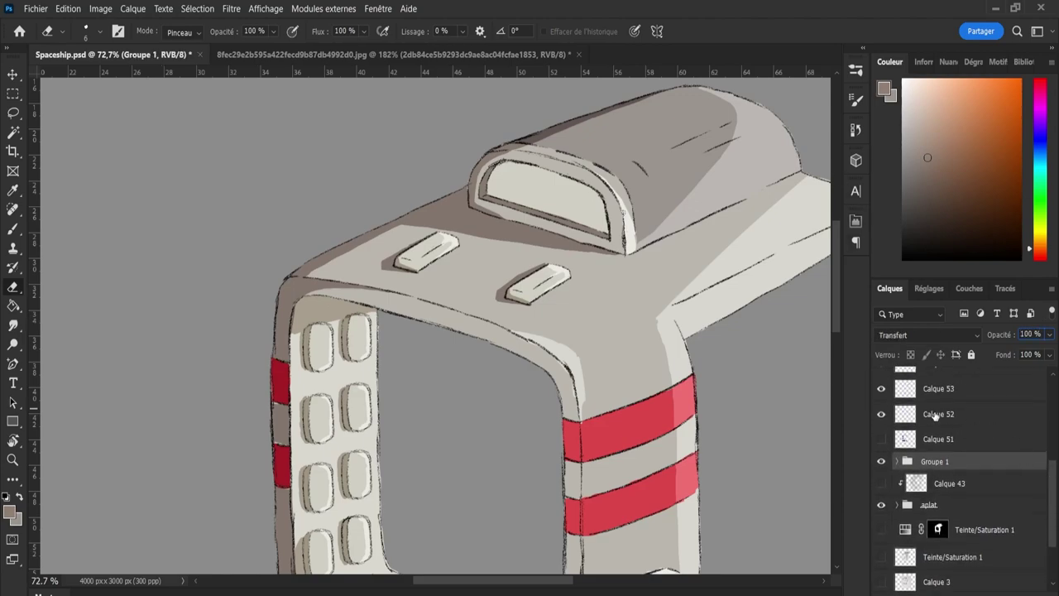
scroll(1054, 504, up, 5)
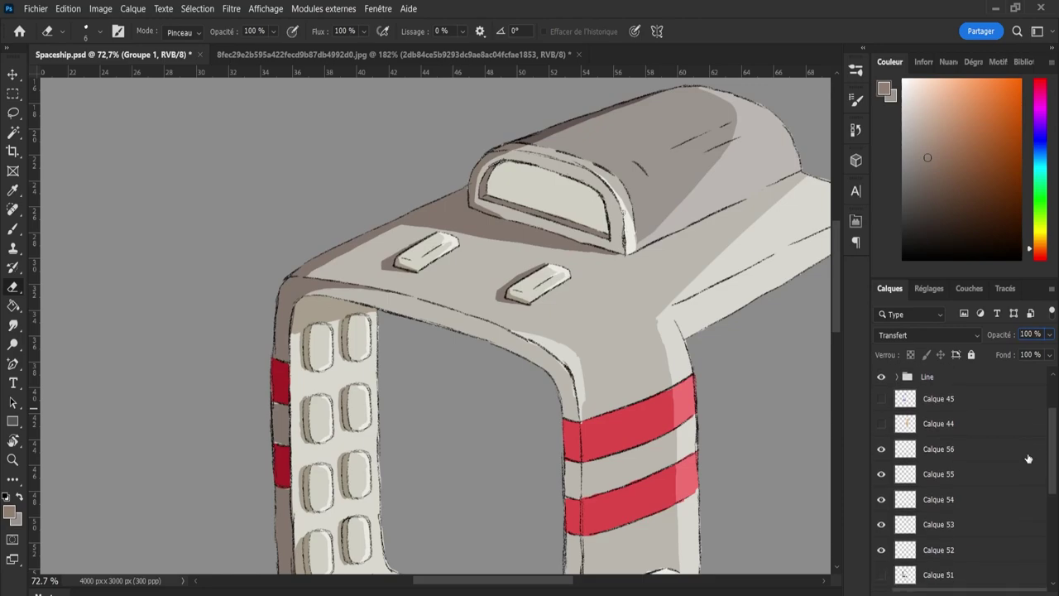
click(1028, 453)
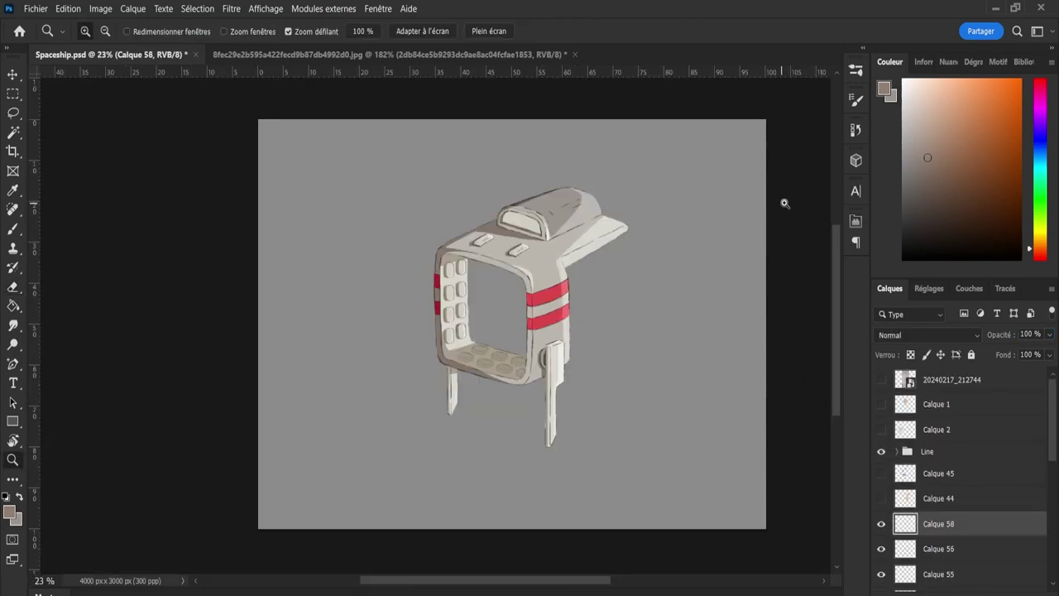
click(981, 121)
drag(1038, 250, 1039, 244)
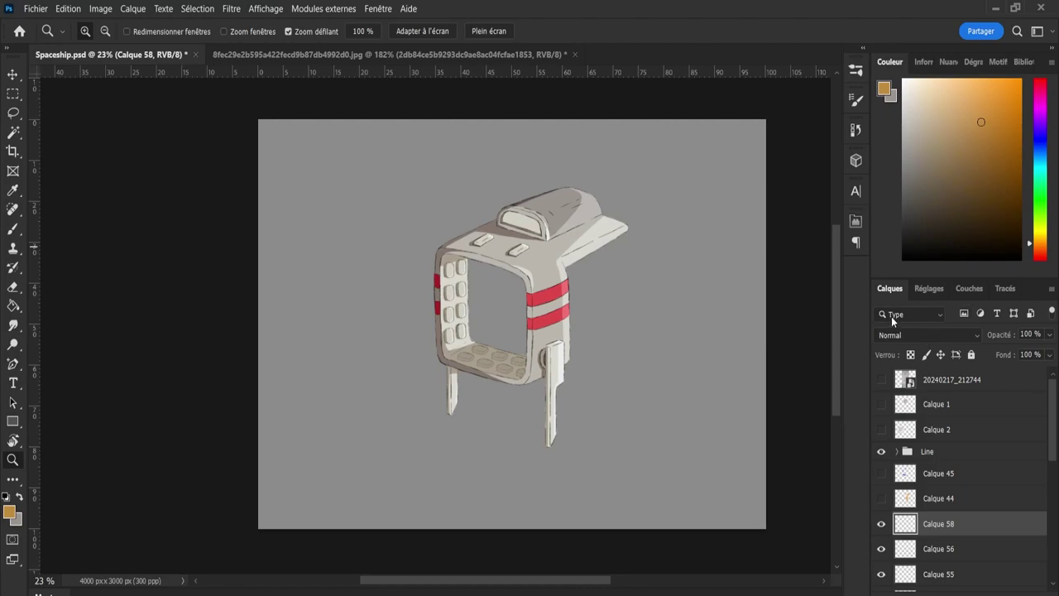
Pick the Arrondi flou soft round brush from Pinceaux généraux at 317 px.
key(b)
alt+right_click(569, 255)
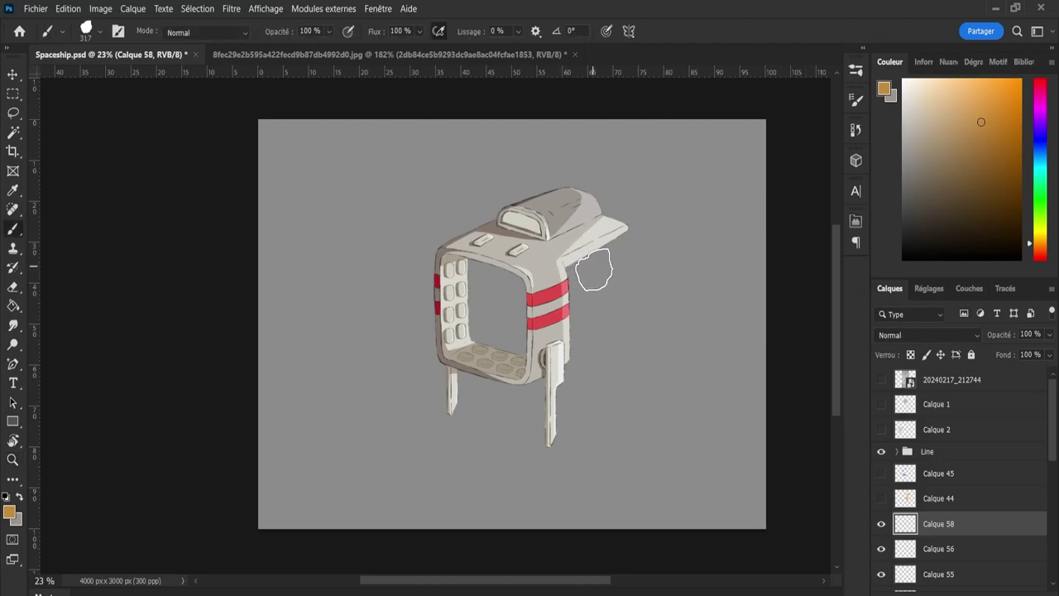
click(852, 93)
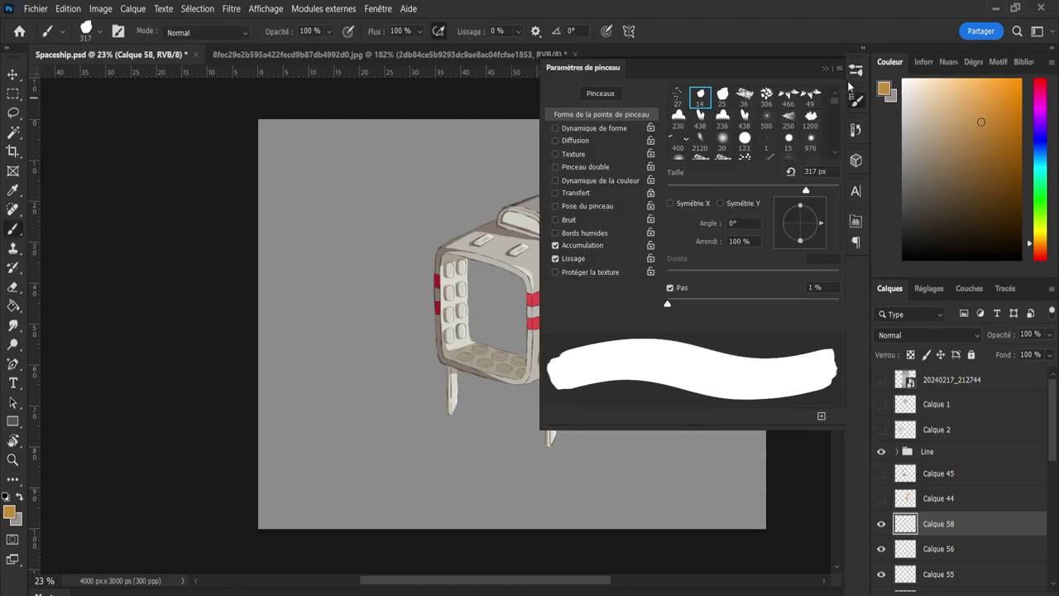
click(854, 73)
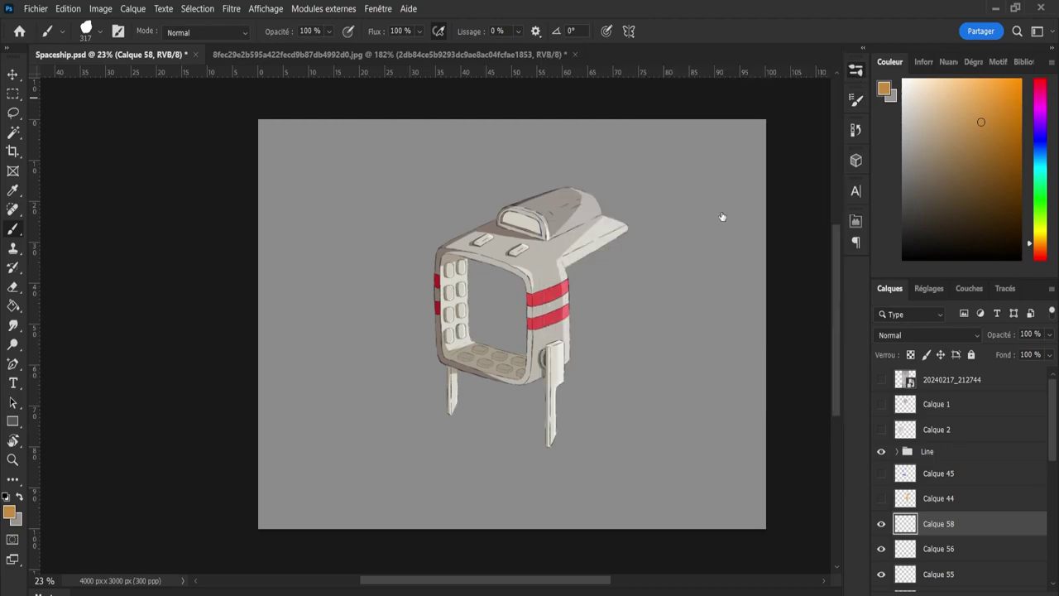
click(587, 354)
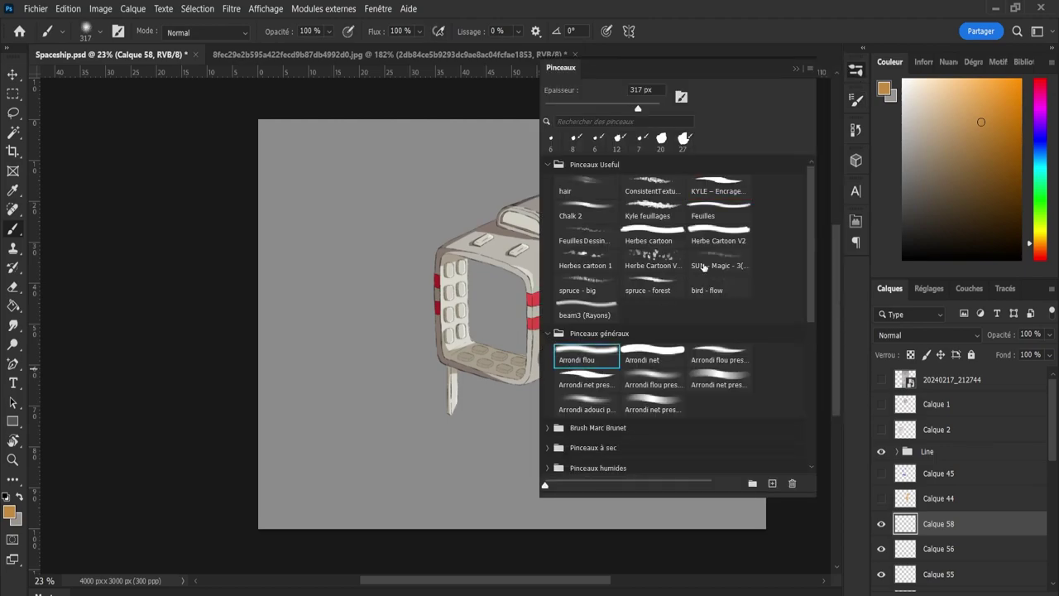
click(855, 74)
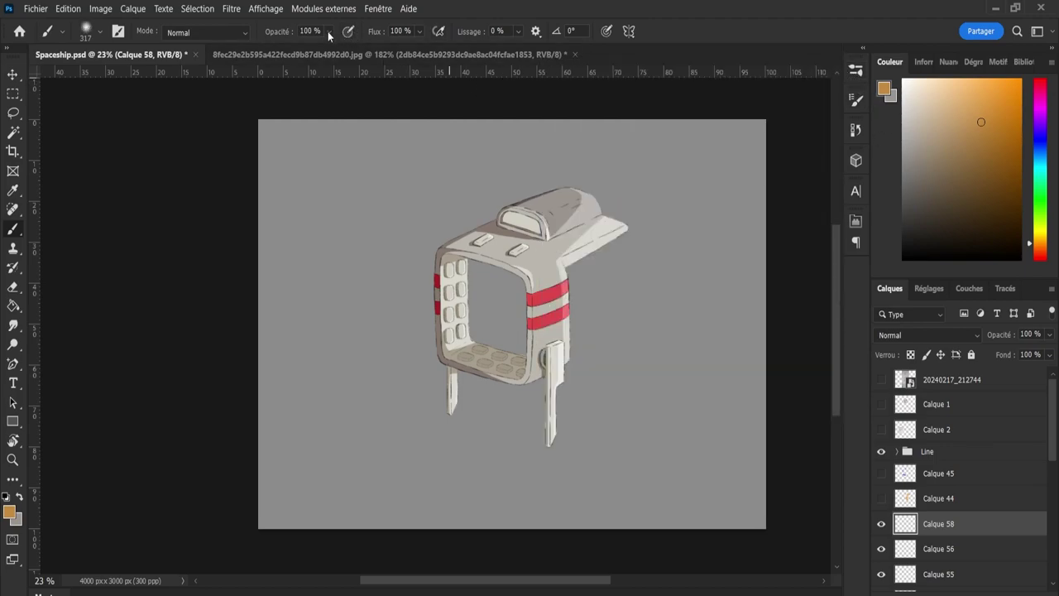
Turn on pressure-controlled opacity and lay a faint ochre glow around the wing with a 1353 px brush.
click(352, 33)
drag(617, 295, 662, 296)
drag(612, 240, 724, 240)
Load the outline of the Vaisseau layer inside the aplat group as a selection.
drag(1055, 448, 1054, 546)
click(897, 432)
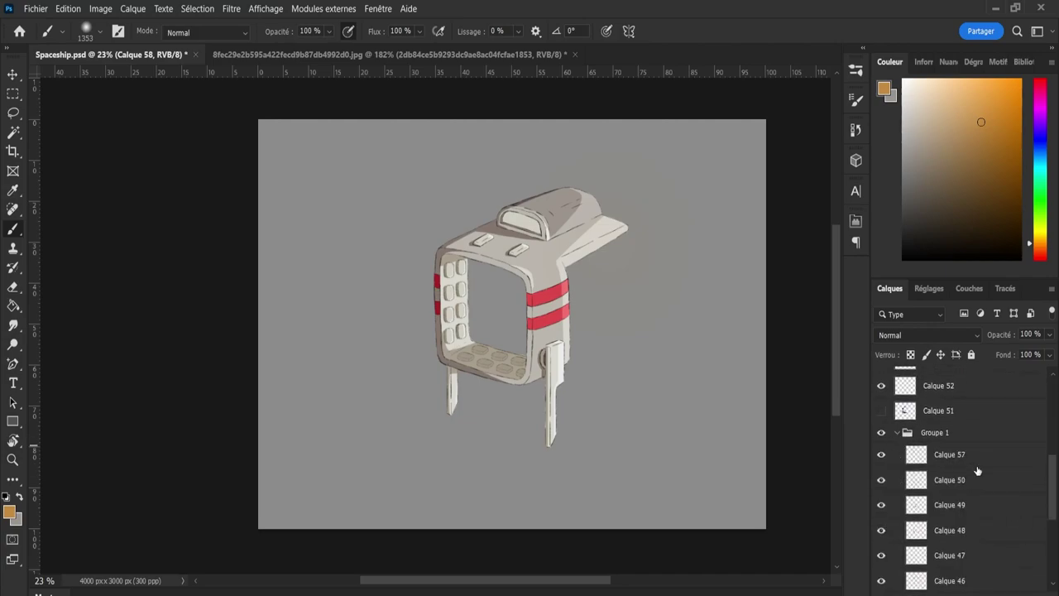
drag(1045, 502, 1051, 571)
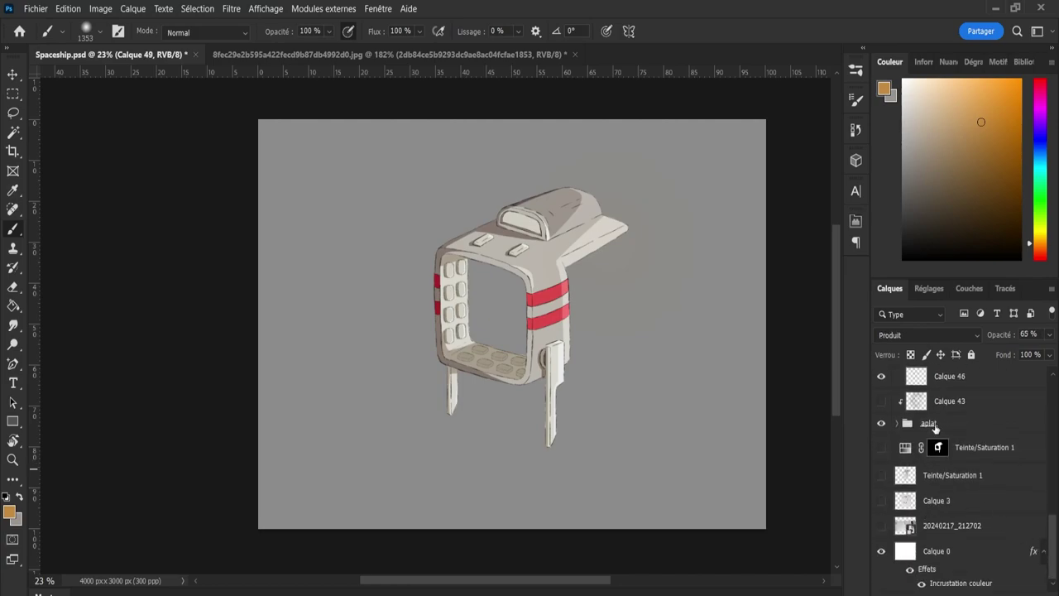
click(896, 423)
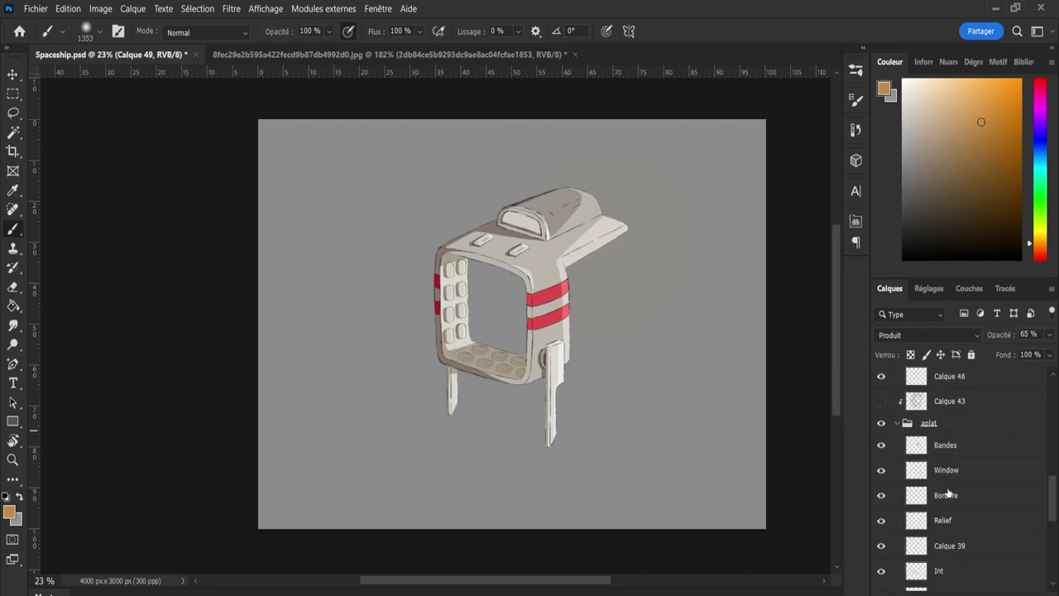
drag(1052, 508, 1052, 563)
ctrl+click(918, 422)
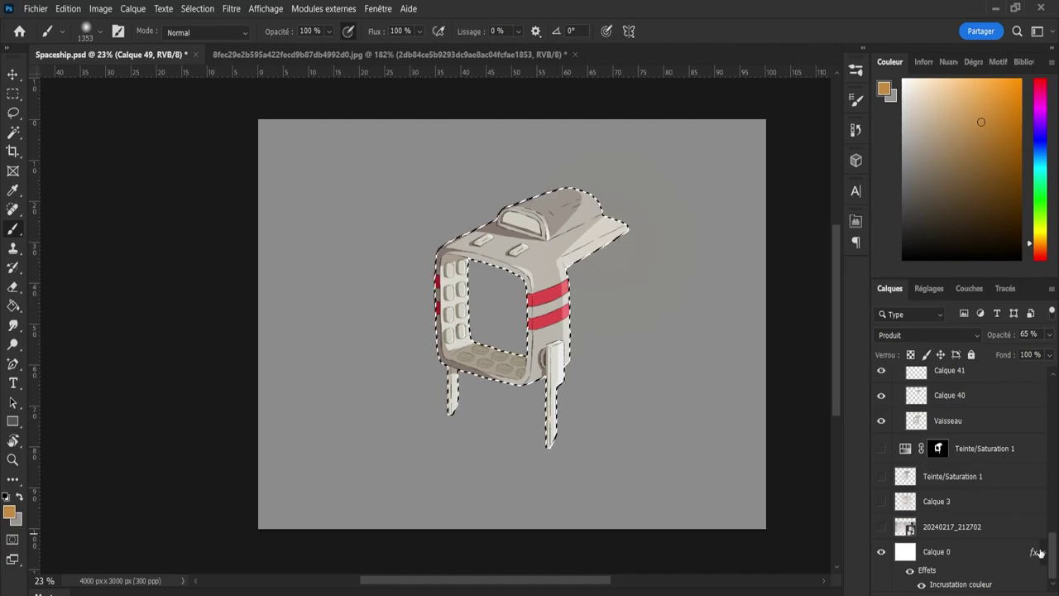
Collapse the aplat group and Groupe 1 in the layer stack.
scroll(912, 496, up, 5)
click(897, 494)
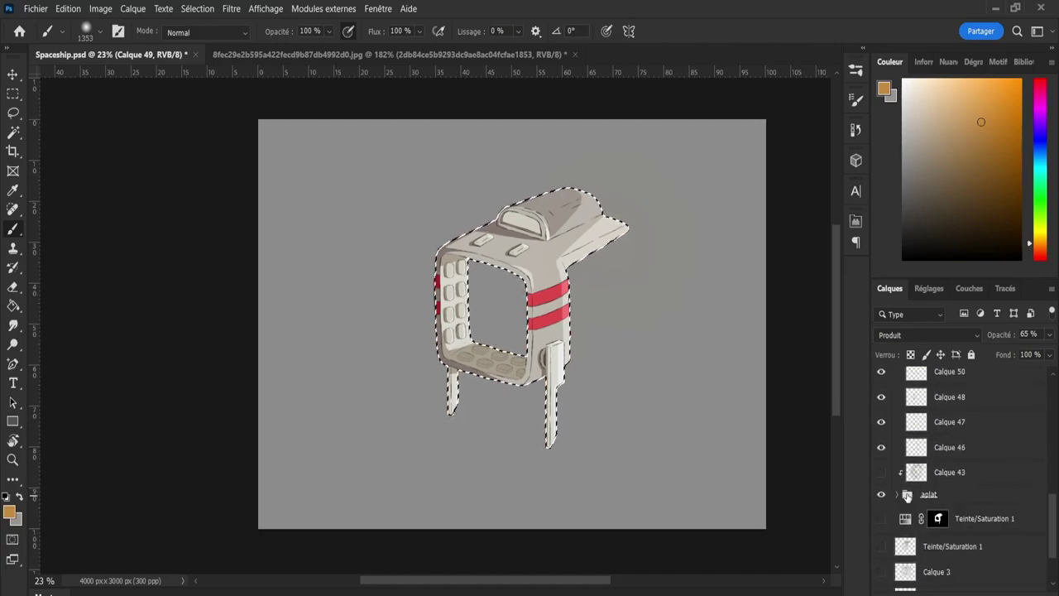
drag(1050, 510, 1044, 464)
click(896, 511)
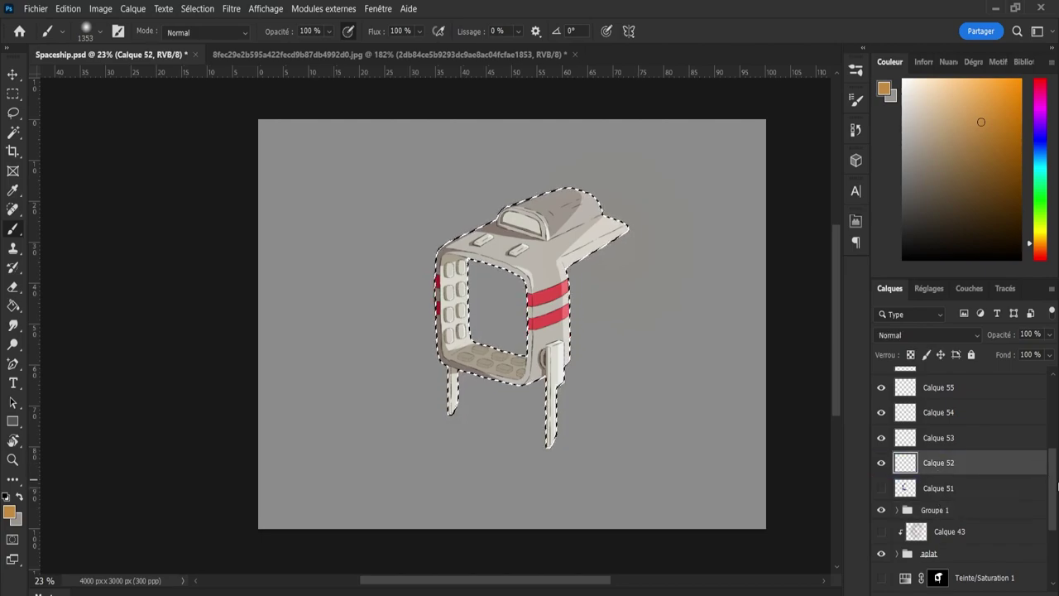
On Calque 58, paint a soft ochre glow inside the selection over the dome, wing, striped side and front leg.
scroll(1049, 439, up, 5)
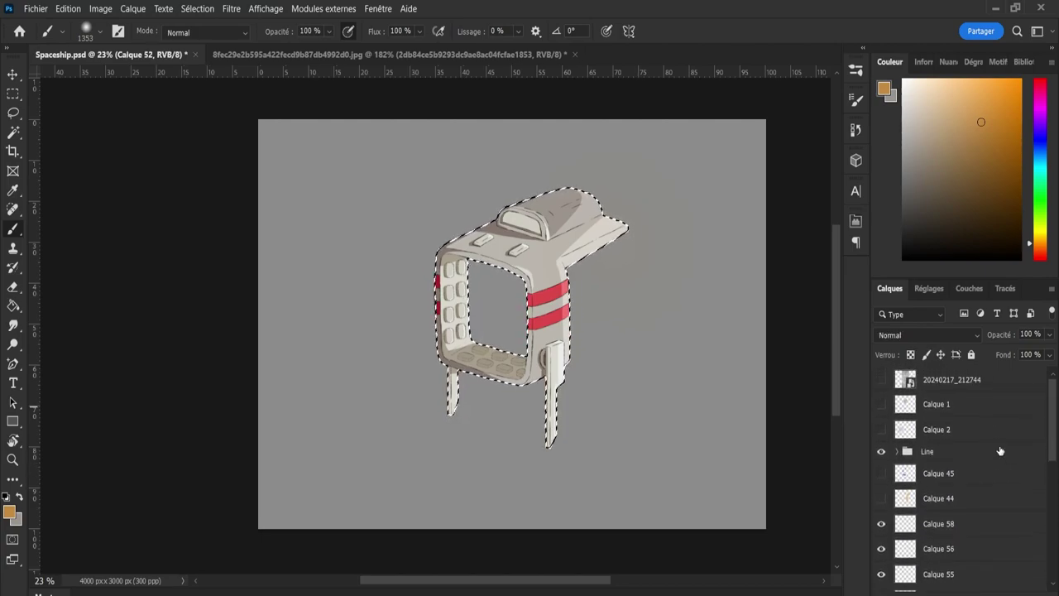
click(939, 523)
mouse_move(620, 215)
mouse_down()
mouse_move(638, 255)
mouse_move(640, 236)
mouse_up()
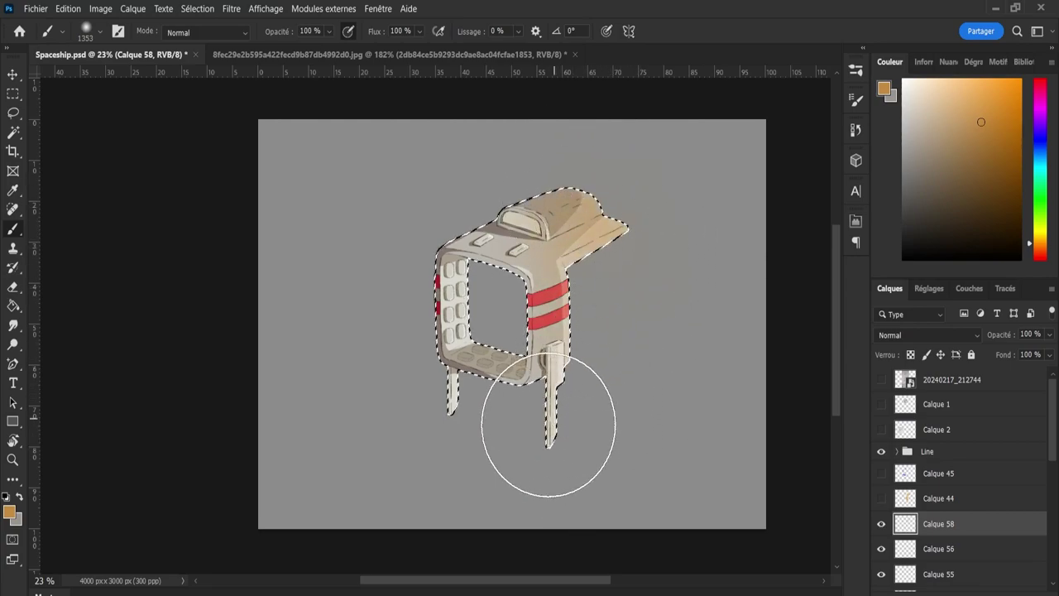
drag(589, 185, 525, 149)
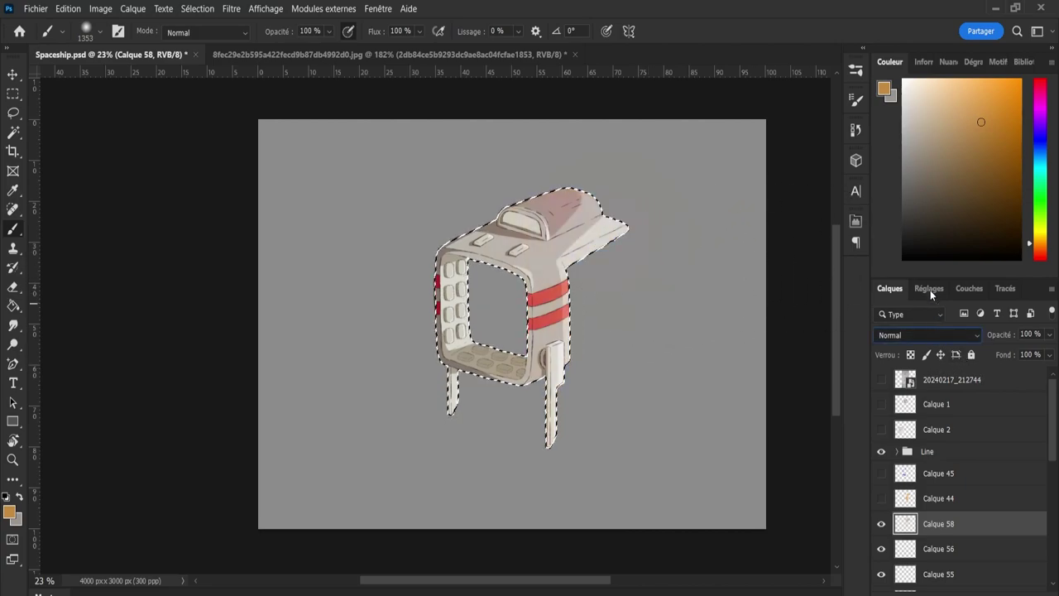
Compare blending modes for Calque 58, set it to Densité linéaire - (Ajout), and brush more glow over the front leg.
key(Down)
key(Down)
key(Down)
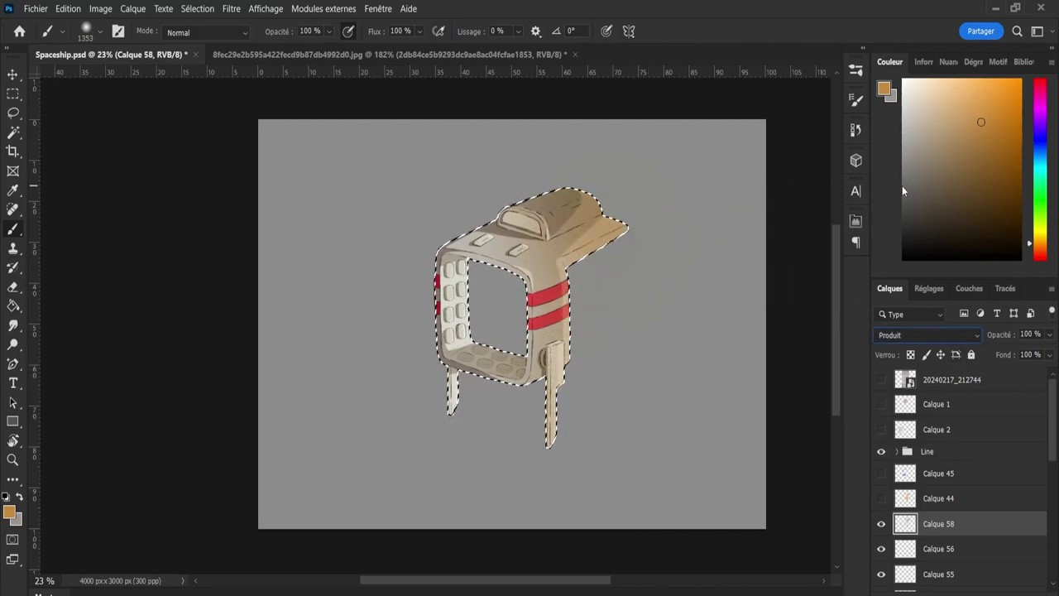
key(shift+plus)
key(shift+plus)
key(shift+plus)
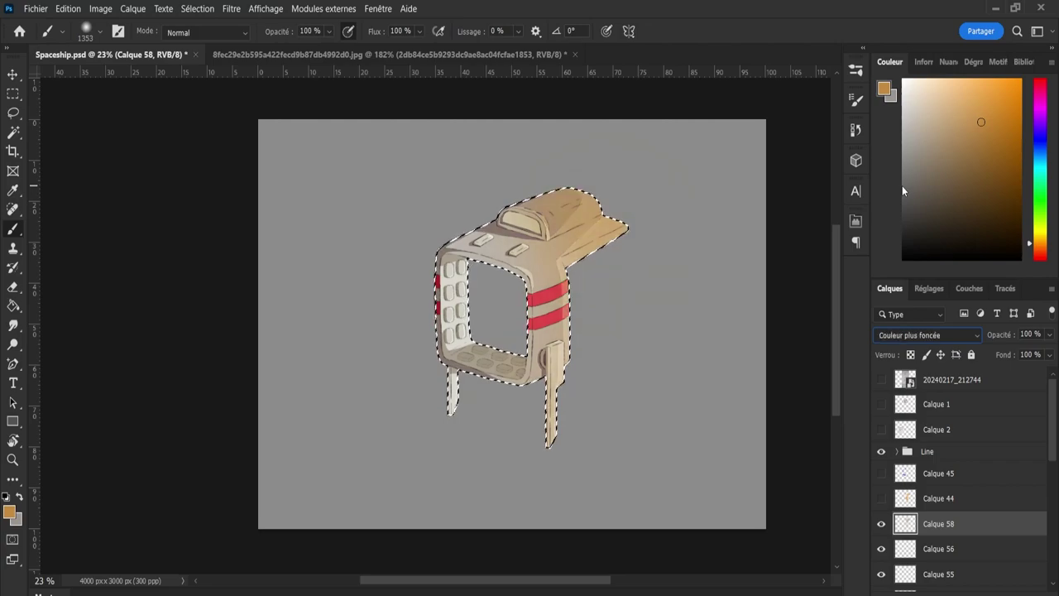
key(shift+plus)
key(shift+plus)
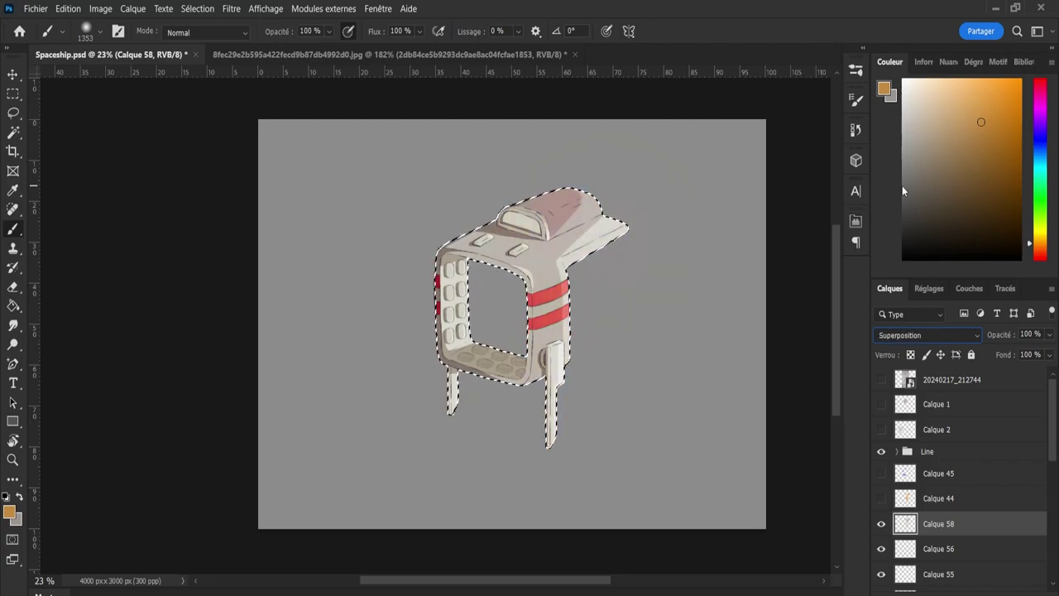
key(shift+minus)
key(shift+minus)
key(shift+minus)
key(shift+minus)
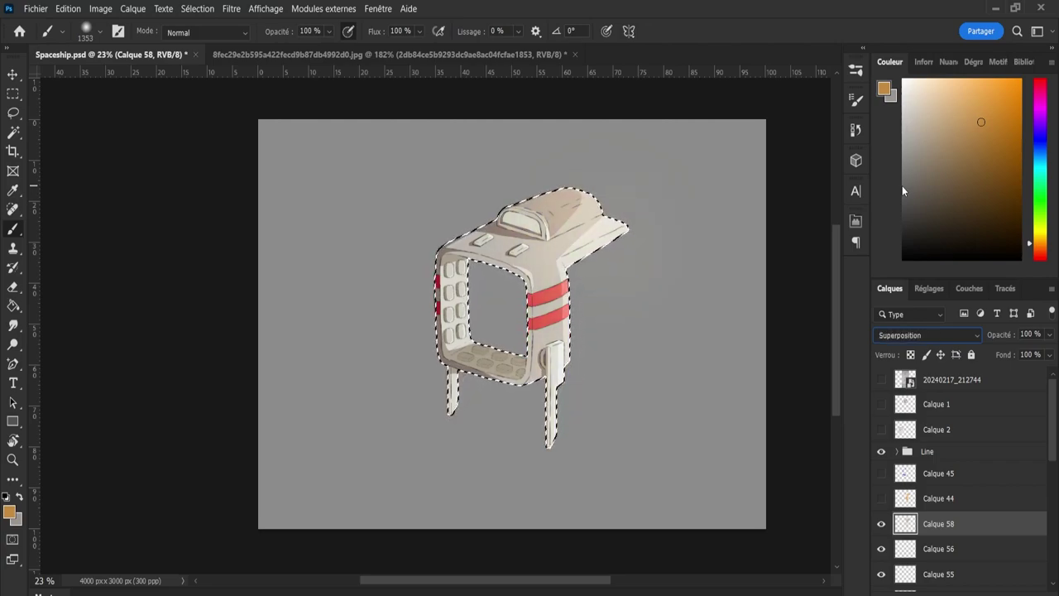
key(shift+plus)
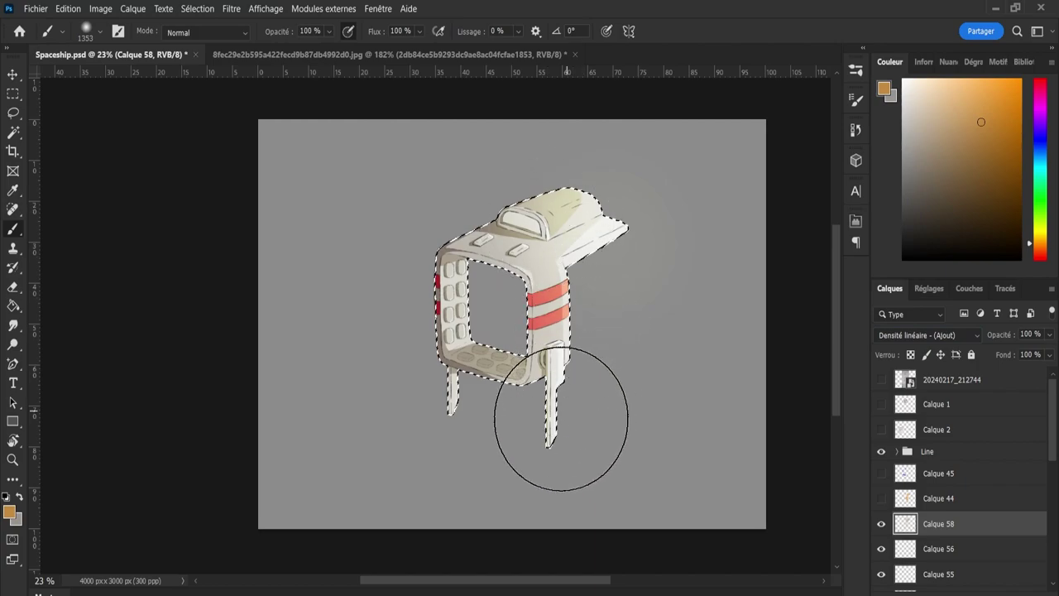
mouse_move(562, 420)
mouse_down()
mouse_move(590, 402)
mouse_move(595, 318)
mouse_up()
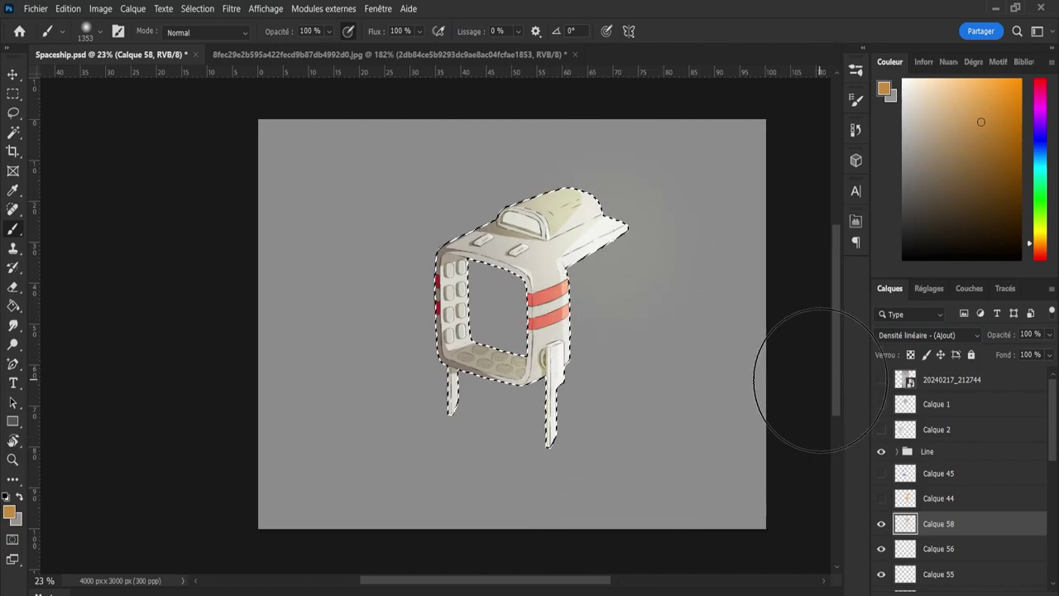
Add a new layer above Calque 56 in Produit mode and choose a medium blue paint colour.
click(958, 552)
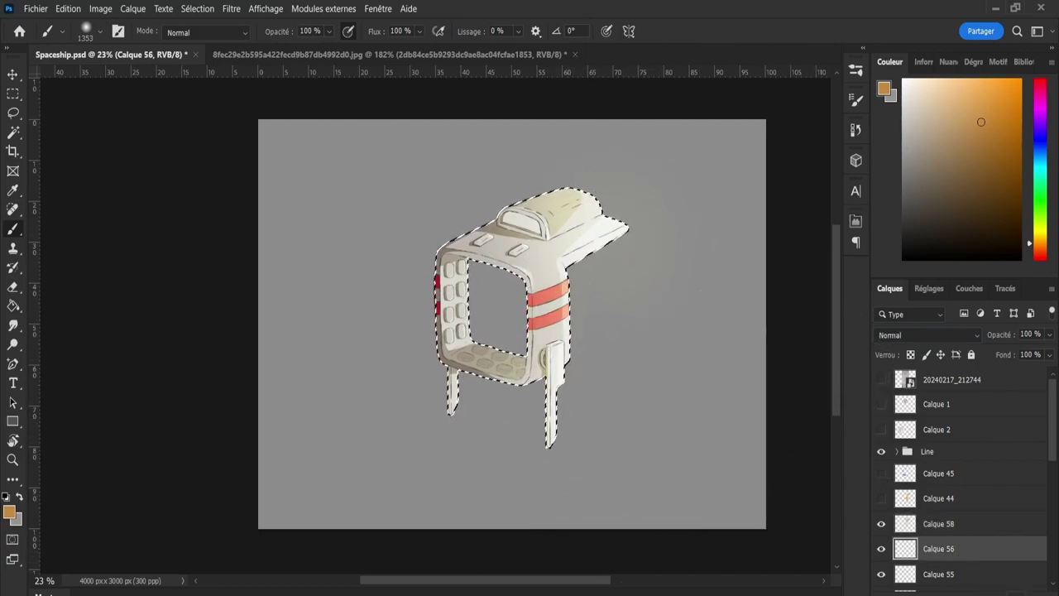
key(ctrl+shift+alt+n)
click(930, 336)
click(899, 244)
click(1039, 145)
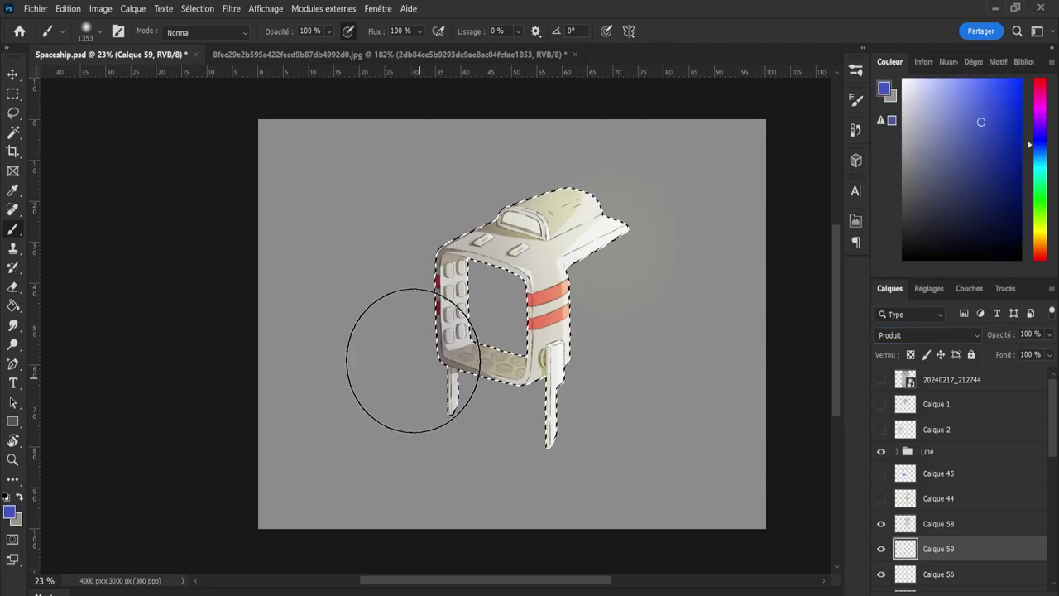
Paint a soft blue shadow over the inner studded wall and rear leg, and lower Calque 59's opacity to 52%.
mouse_move(419, 262)
mouse_down()
mouse_move(403, 389)
mouse_move(450, 484)
mouse_move(442, 421)
mouse_move(478, 445)
mouse_move(431, 282)
mouse_move(452, 387)
mouse_move(521, 493)
mouse_move(467, 460)
mouse_move(430, 363)
mouse_move(498, 478)
mouse_move(504, 458)
mouse_move(404, 321)
mouse_up()
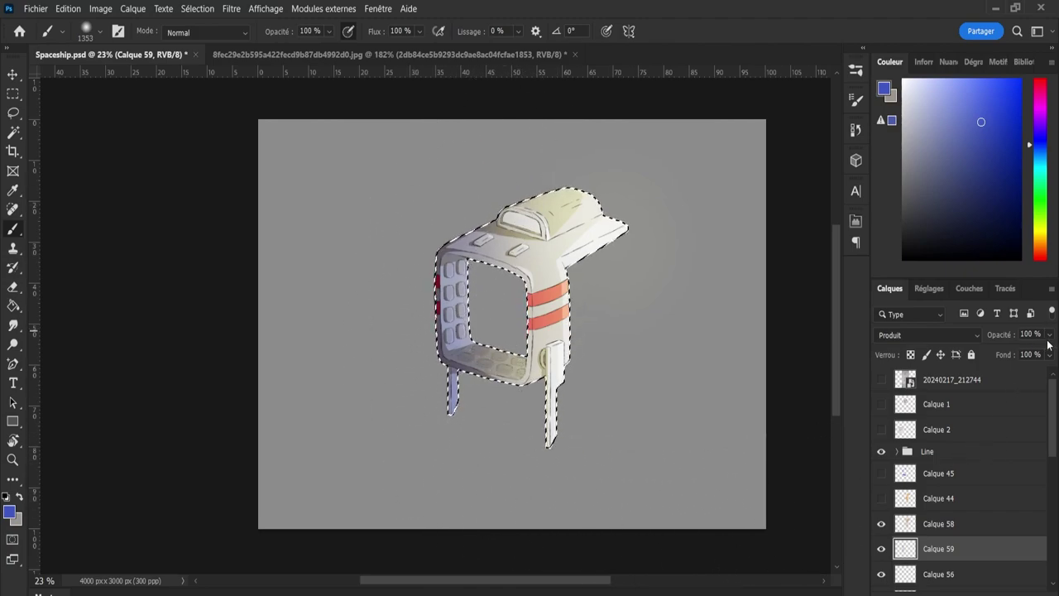
drag(1036, 353, 1023, 350)
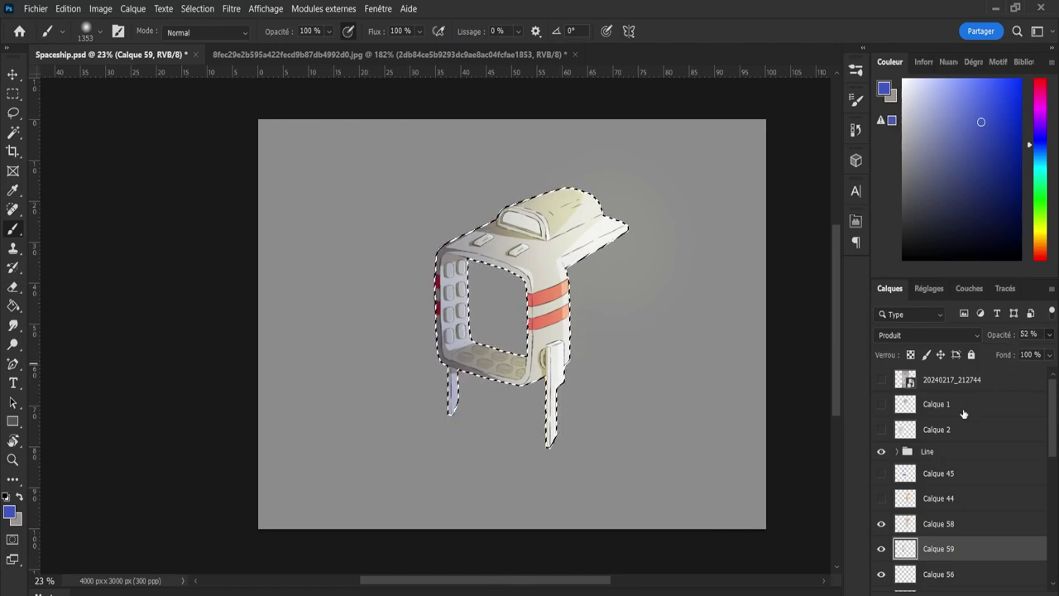
Reduce the opacity of the ochre glow layer Calque 58 to 72% and clear the ship selection.
click(931, 499)
click(934, 526)
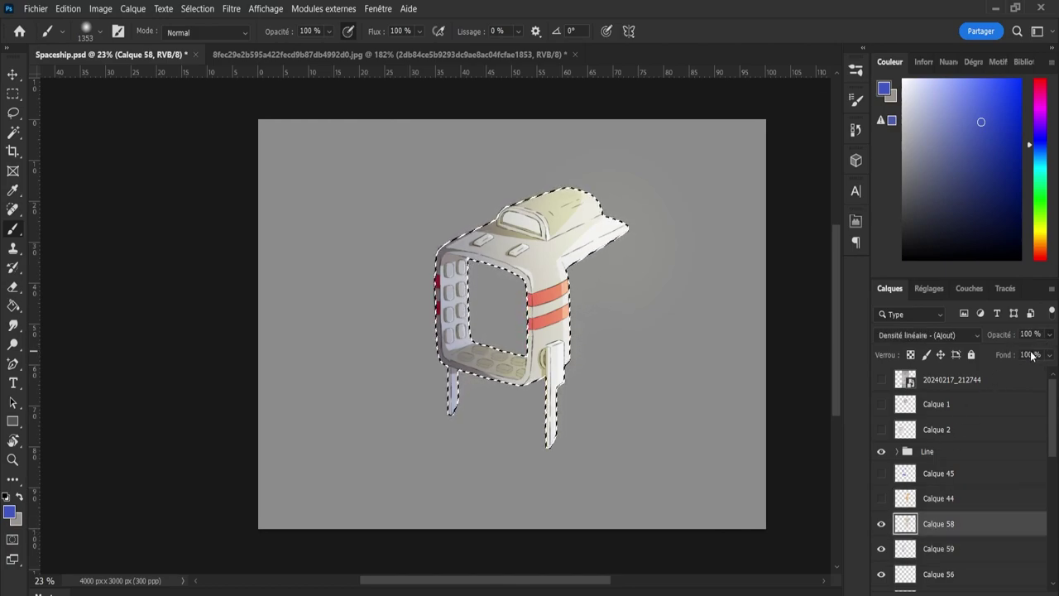
drag(1031, 355, 1029, 355)
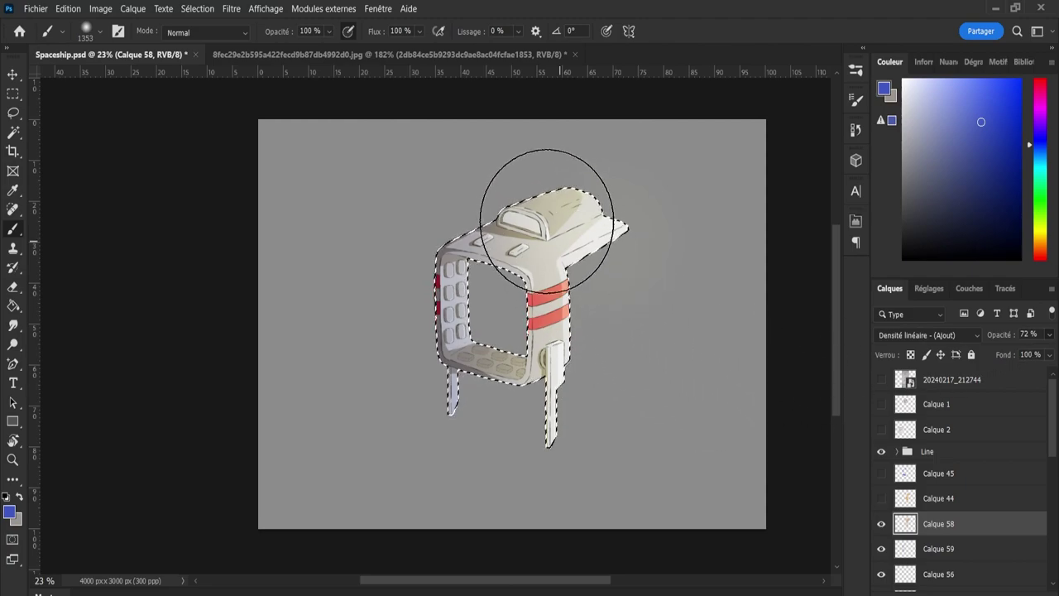
key(l)
key(ctrl+d)
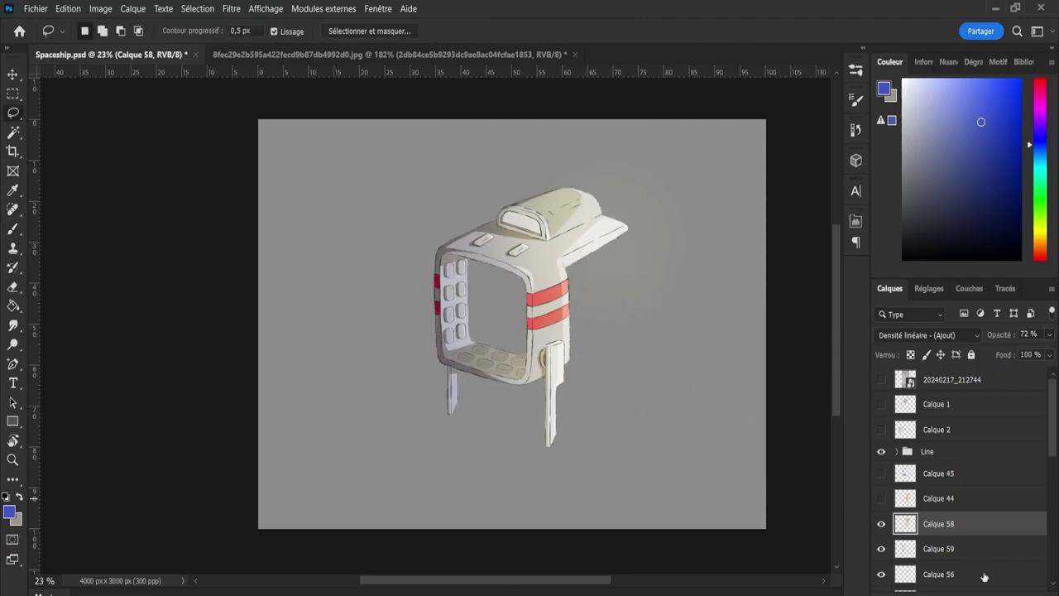
Check the blue shadow by toggling Calque 59, set its opacity to 42%, and reselect Calque 58.
click(967, 551)
click(881, 549)
click(882, 549)
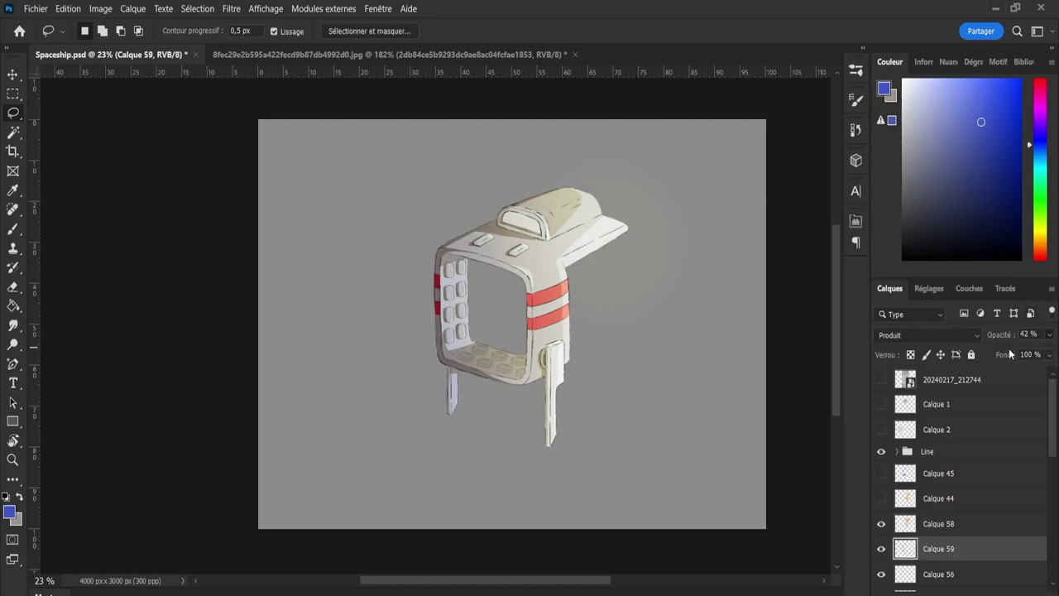
click(944, 530)
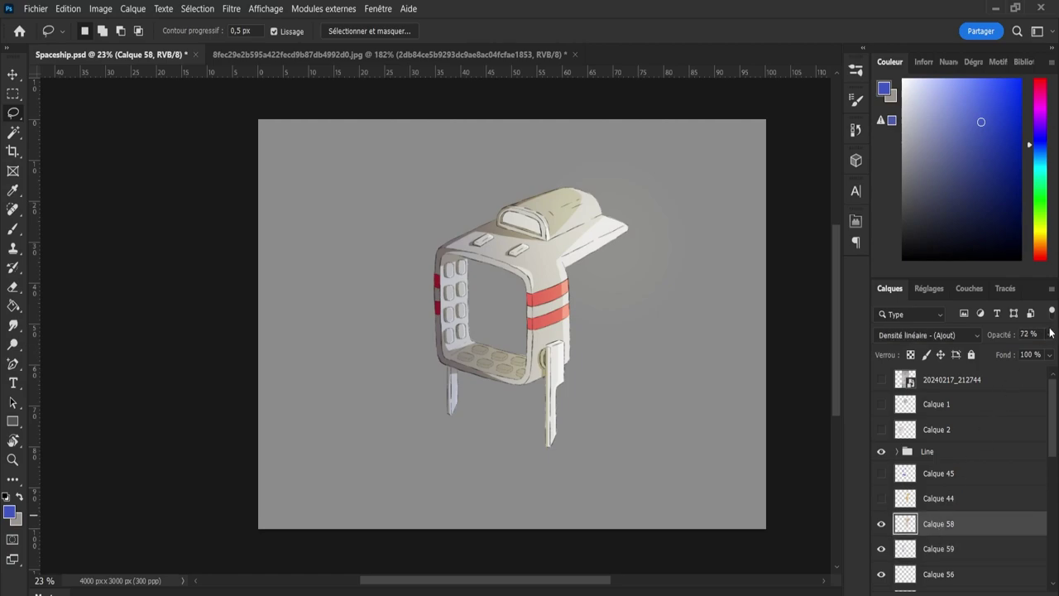
Set the opacity of the glow layer Calque 58 to 50% and save the file.
key(5)
key(ctrl+s)
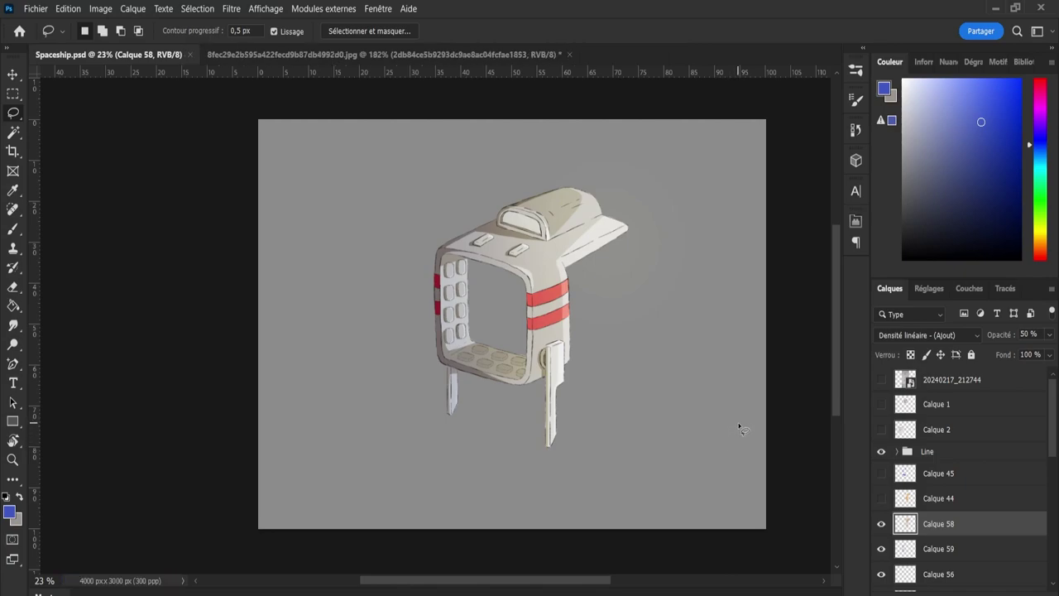
Compare the ship with the hidden layers Calque 44 and Calque 45 switched on and off.
drag(1055, 437, 1055, 454)
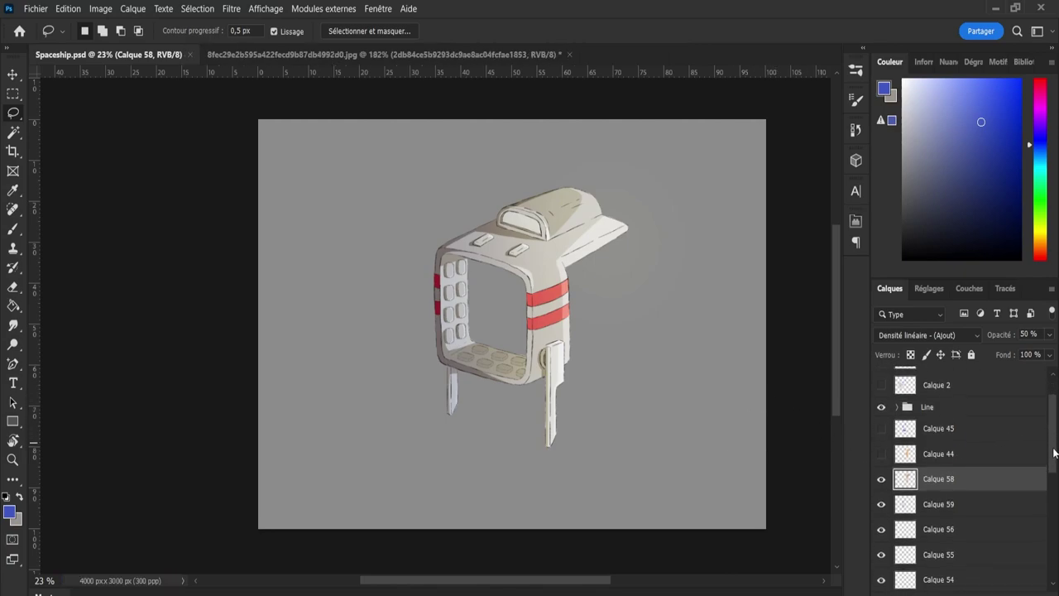
click(881, 453)
click(880, 455)
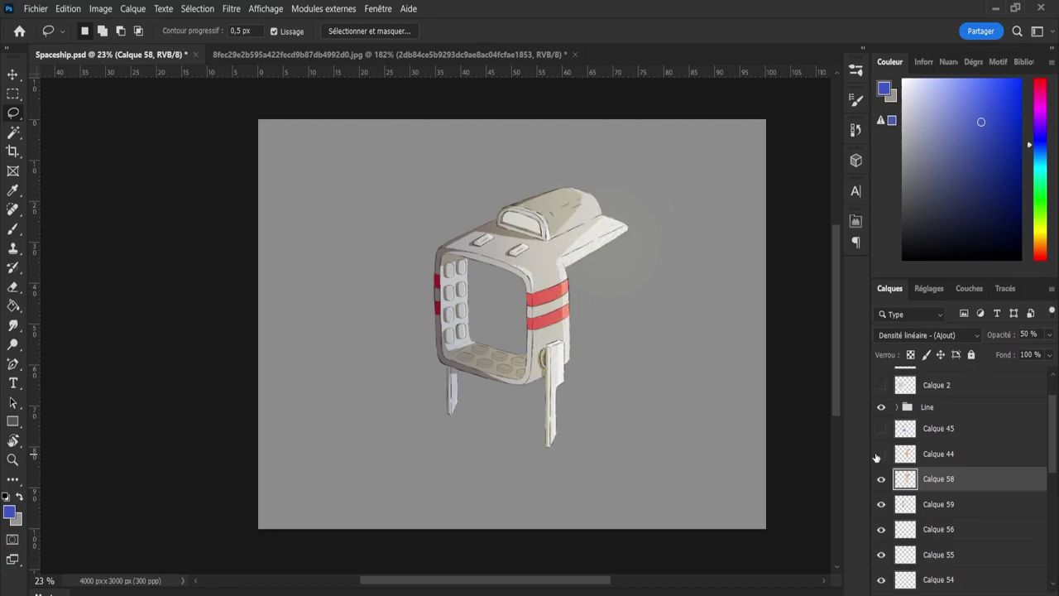
click(881, 429)
click(880, 429)
Try other blend modes such as Incrustation on Calque 58, then return it to Densité linéaire - (Ajout).
scroll(914, 334, up, 2)
scroll(905, 330, down, 2)
scroll(911, 335, down, 1)
scroll(908, 332, up, 1)
scroll(907, 340, down, 1)
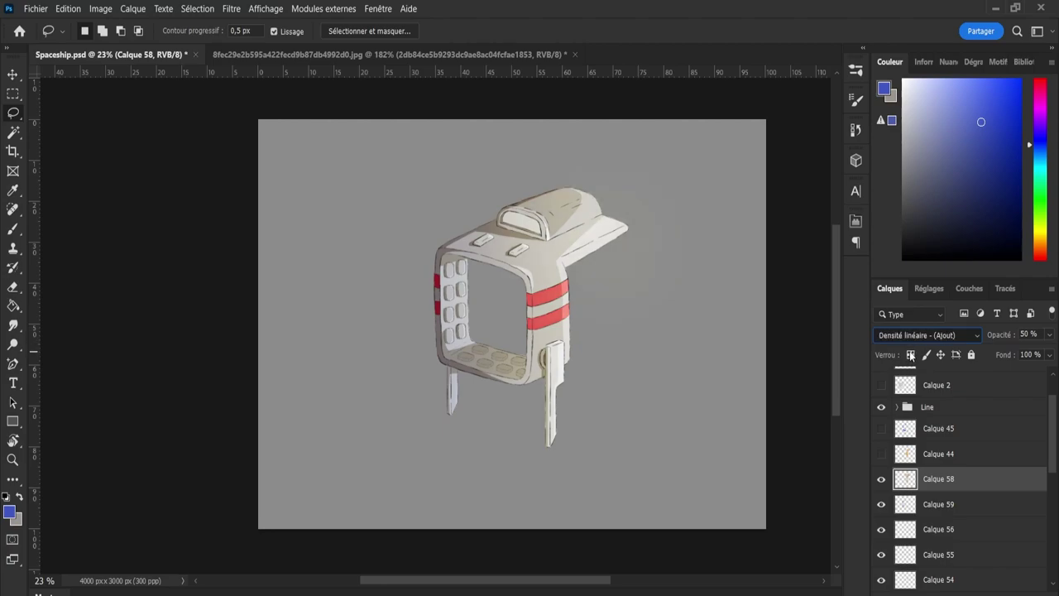
scroll(910, 356, down, 1)
scroll(913, 356, down, 1)
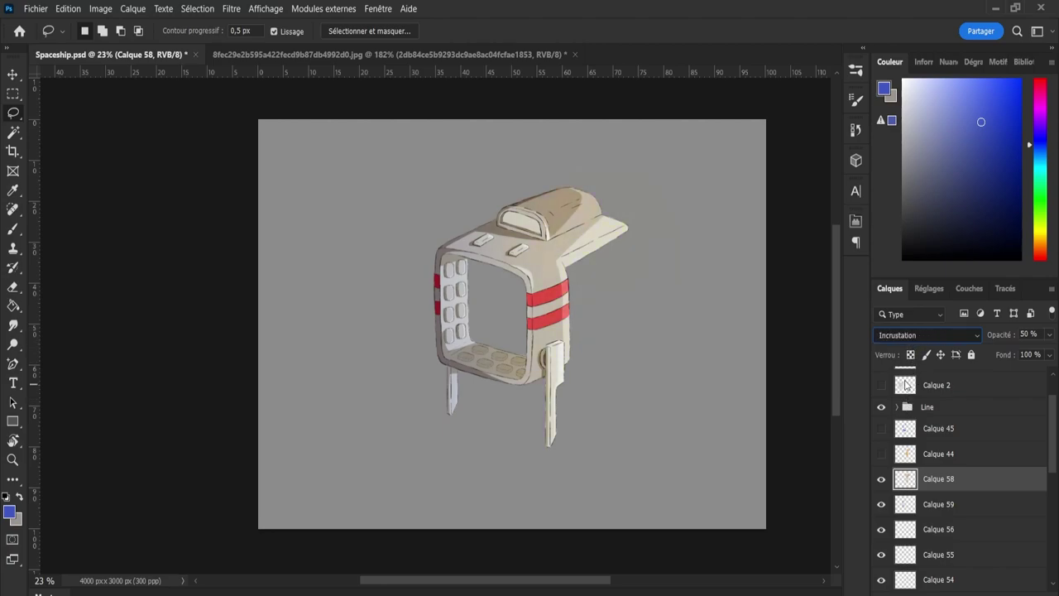
scroll(912, 368, up, 2)
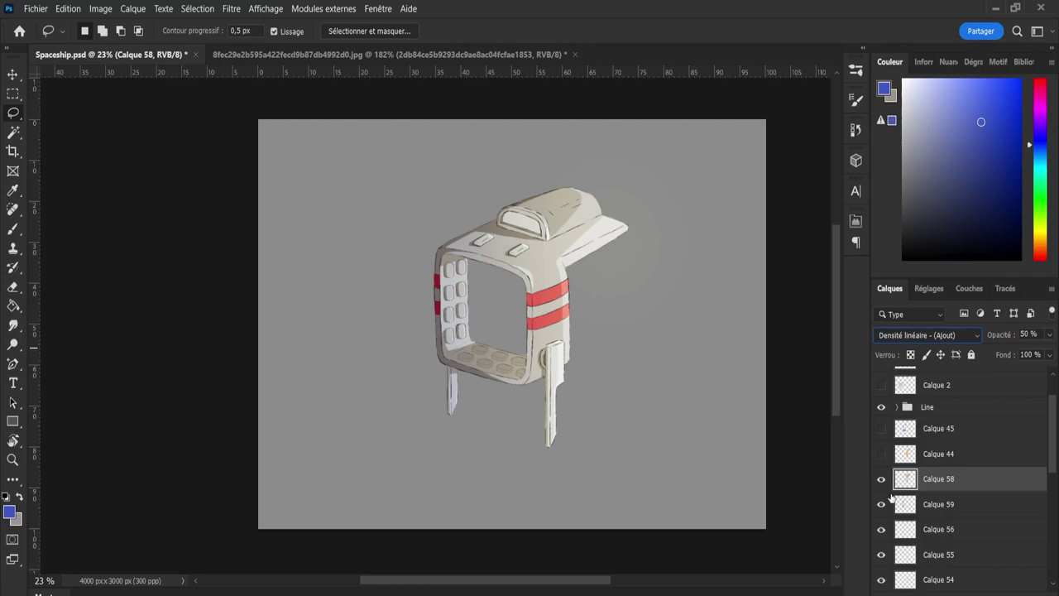
Hide Calque 58 and Calque 59, and add a new layer above Calque 58.
drag(880, 481, 887, 512)
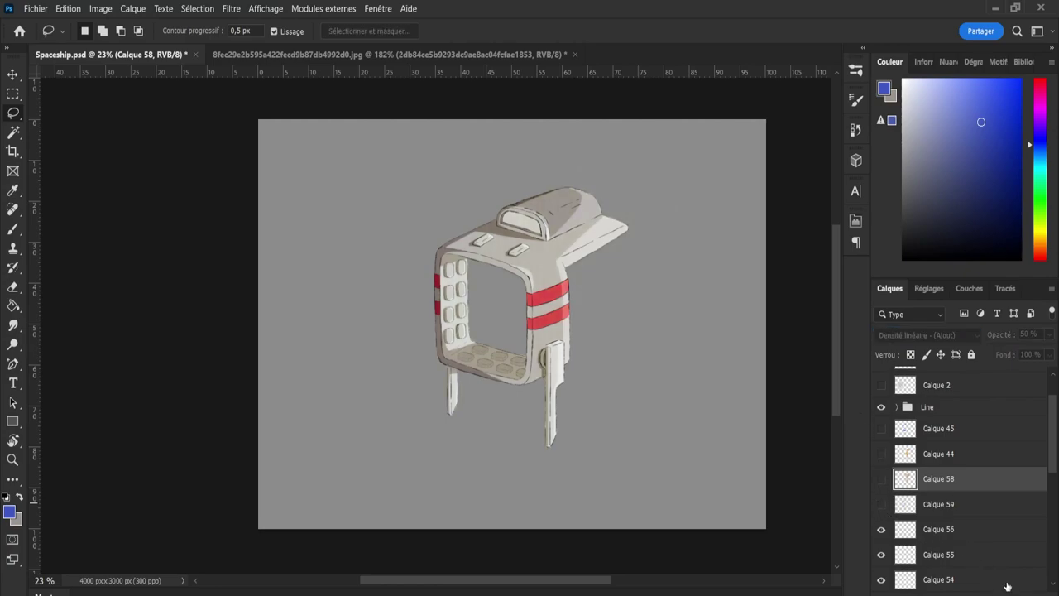
key(ctrl+shift+alt+n)
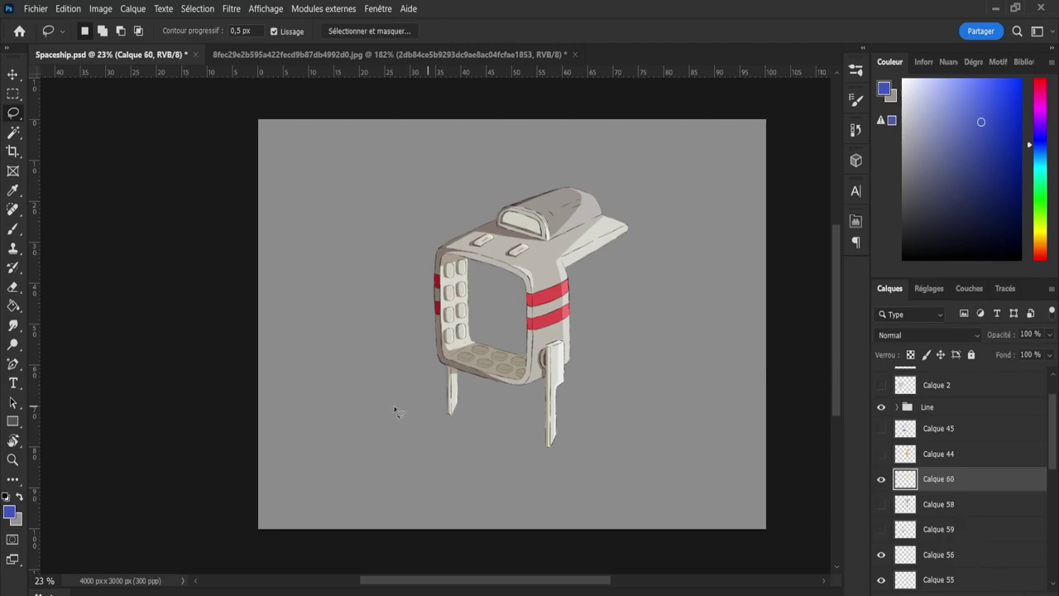
Sample the hull's beige and the stripe's red, and paint a swatch of each in the canvas's upper-left corner.
key(i)
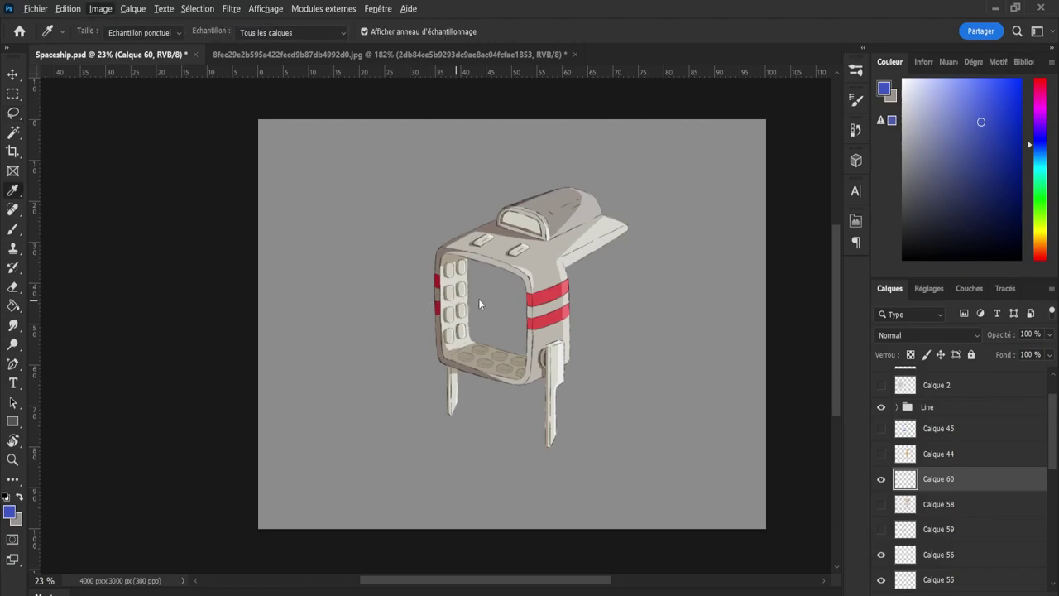
click(527, 250)
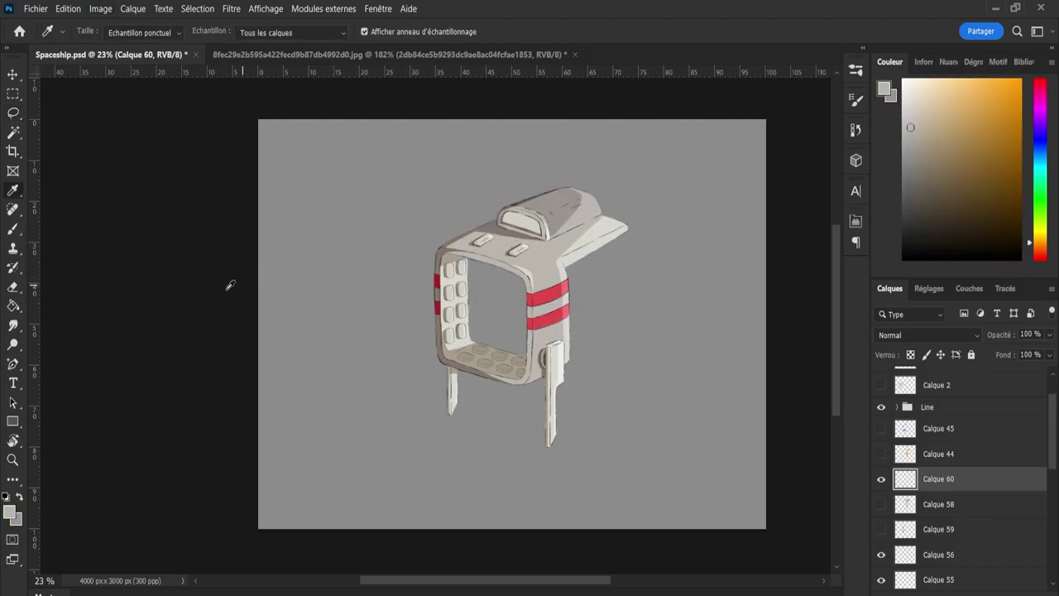
click(12, 228)
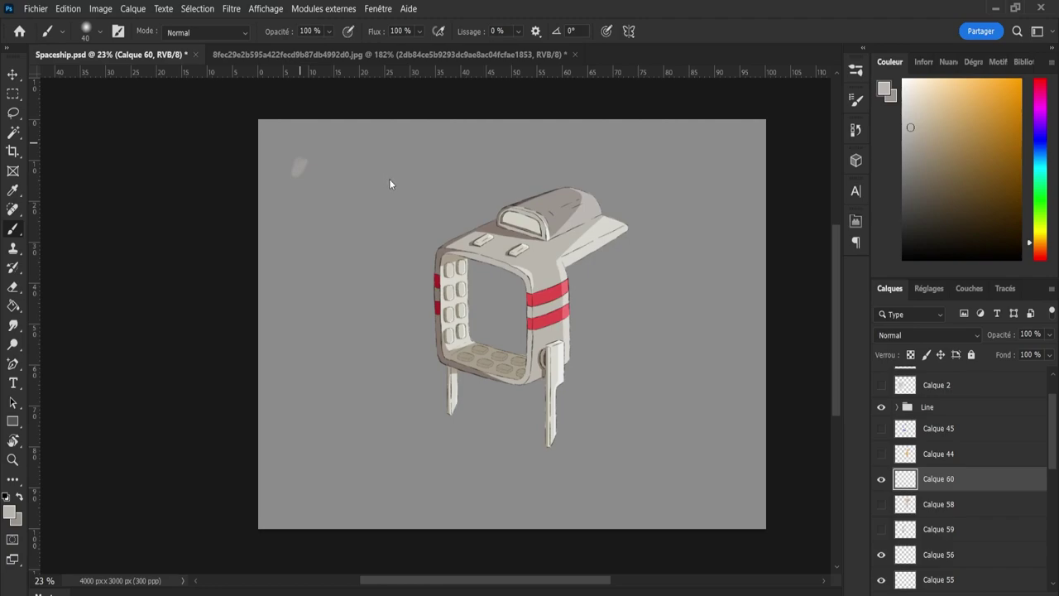
drag(295, 163, 289, 171)
key(l)
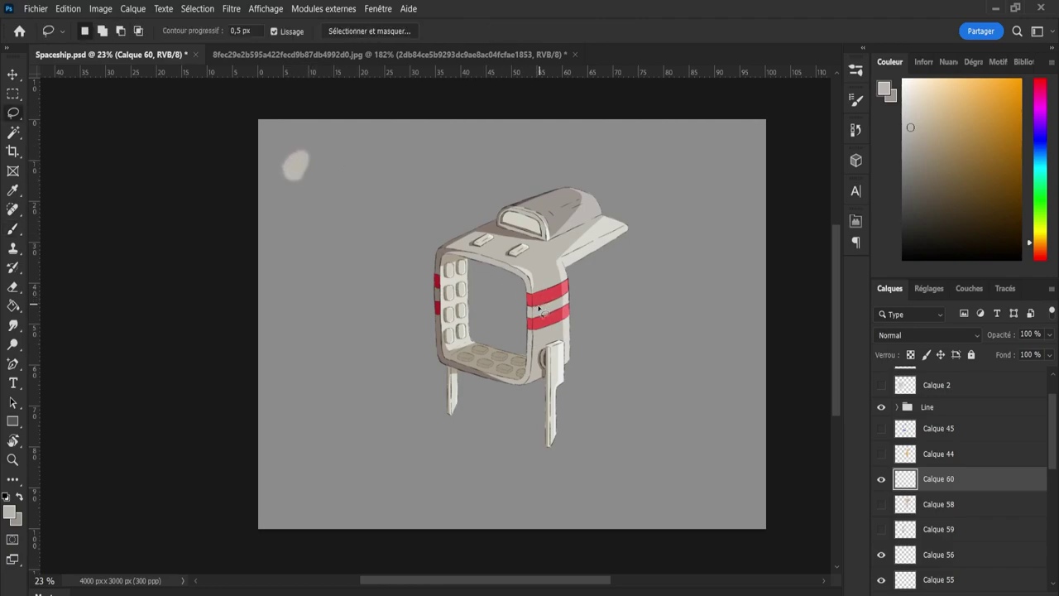
key(i)
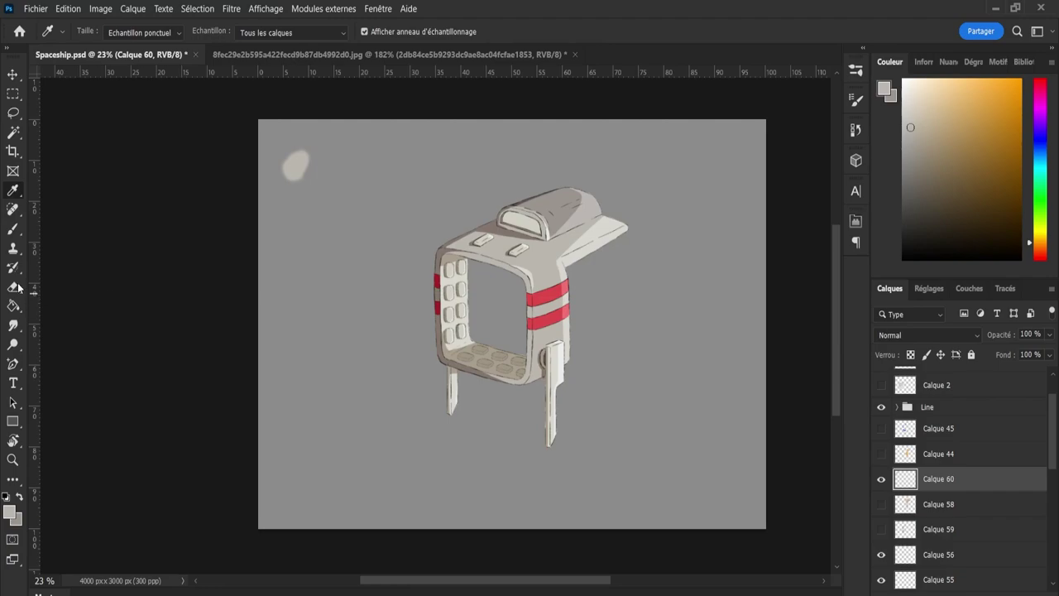
click(550, 294)
key(b)
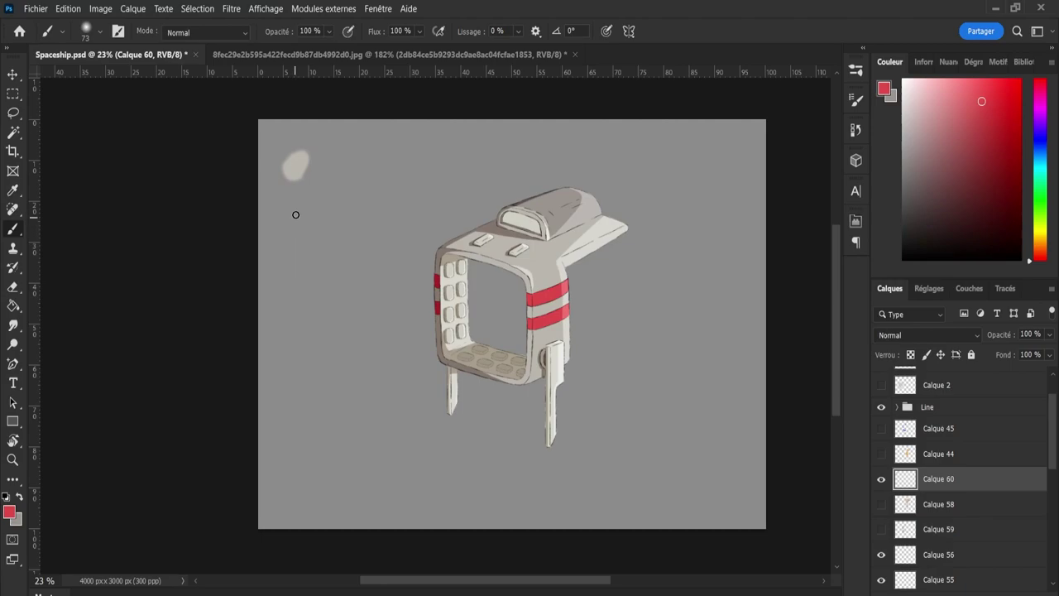
mouse_move(295, 202)
mouse_down()
mouse_move(288, 208)
mouse_move(298, 211)
mouse_up()
Sample the canopy's dark grey-beige and the front leg's off-white, and paint a swatch of each beside the beige one.
alt+click(545, 187)
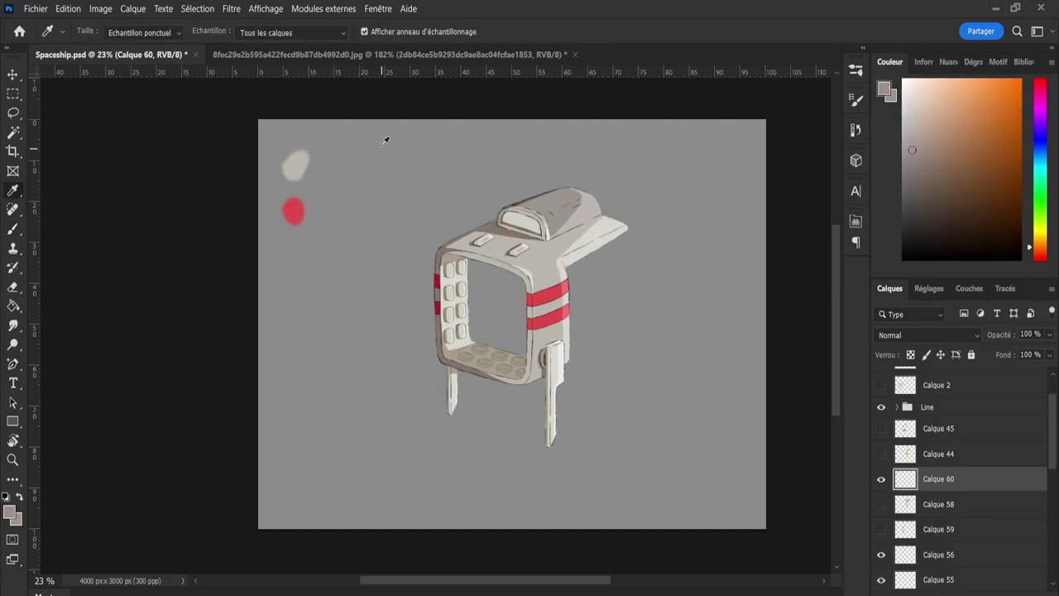
click(282, 136)
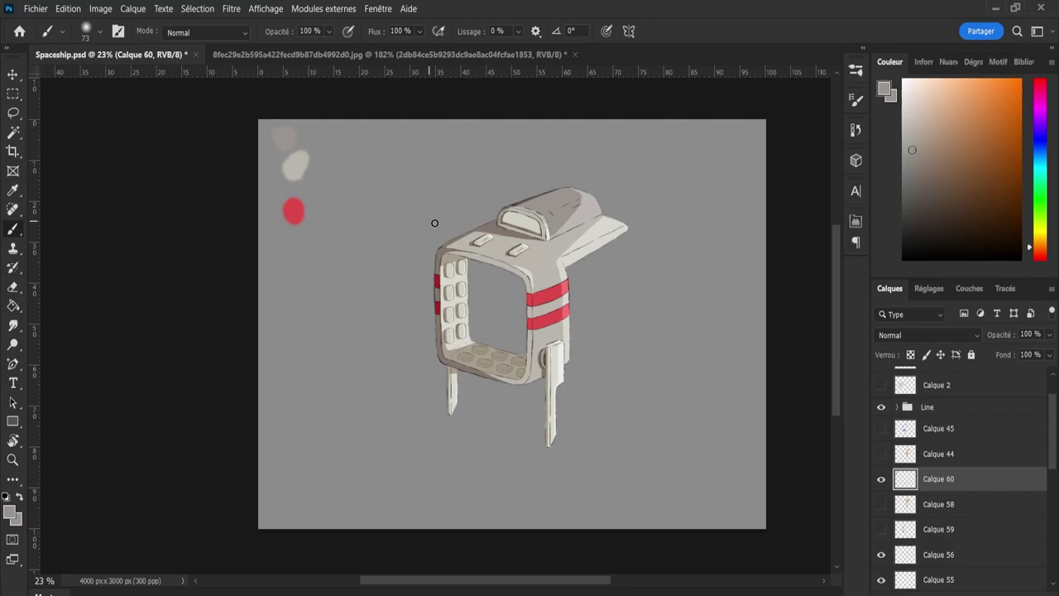
key(i)
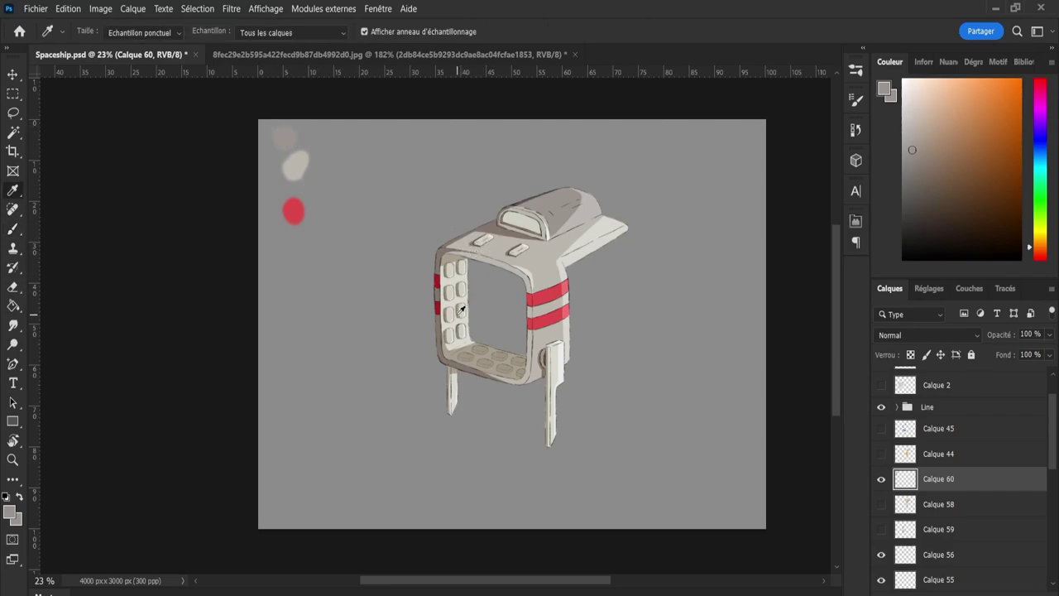
click(556, 365)
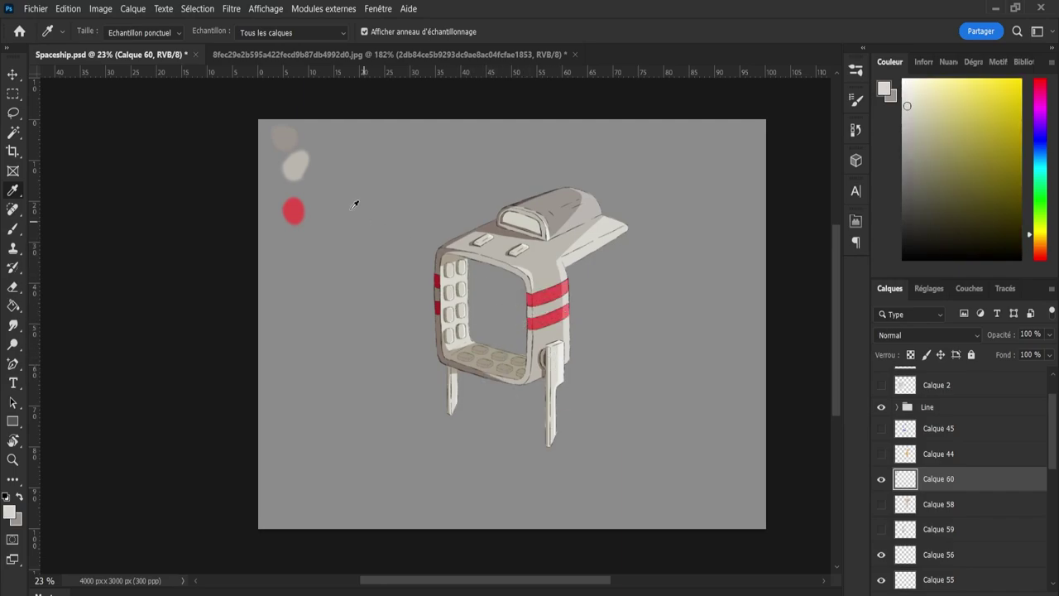
key(b)
drag(312, 142, 322, 144)
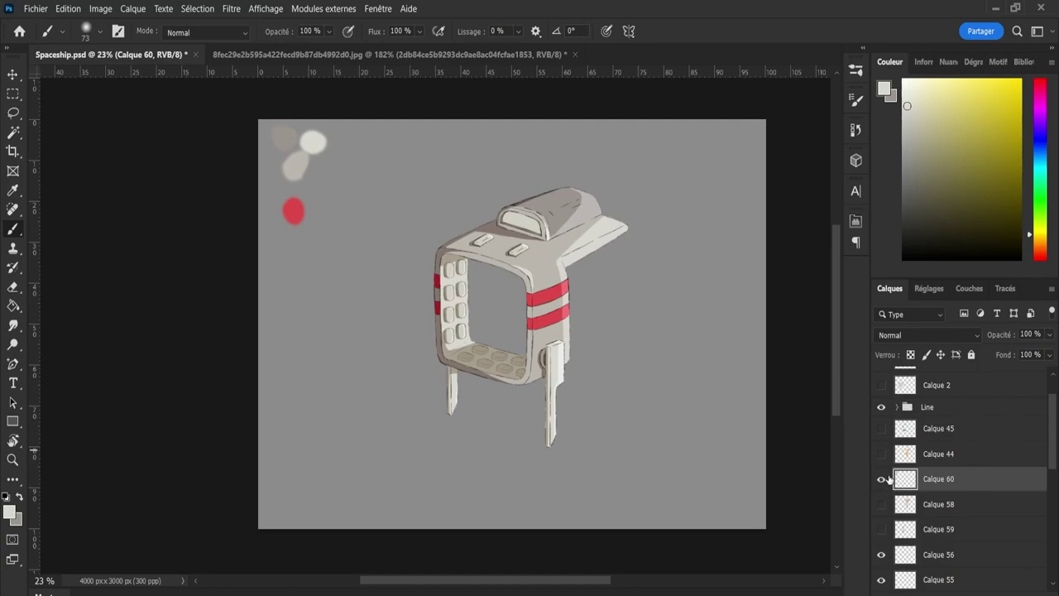
Rename the swatch layer Calque 60 as Palette, hide it and mark it with a magenta colour label.
key(z)
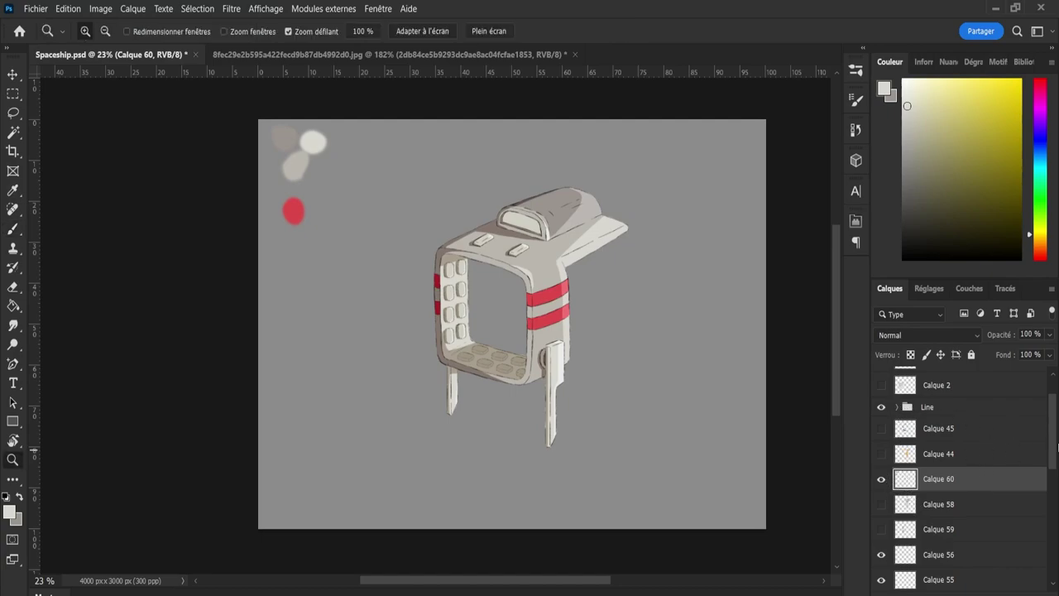
mouse_move(1055, 449)
mouse_down()
mouse_move(1047, 501)
mouse_move(1049, 454)
mouse_up()
click(881, 457)
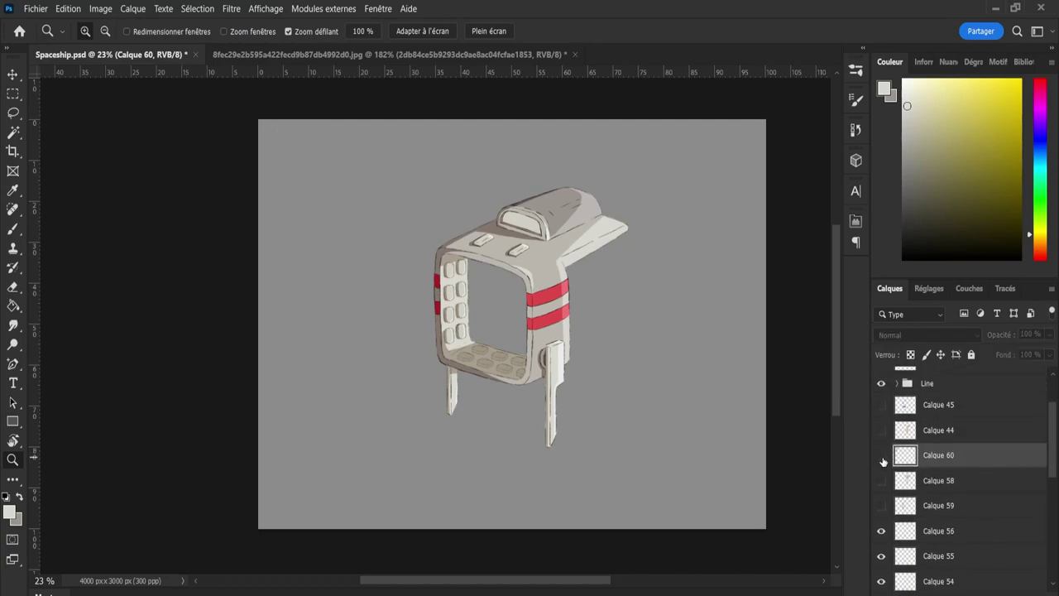
click(881, 458)
double_click(933, 458)
text(Pale)
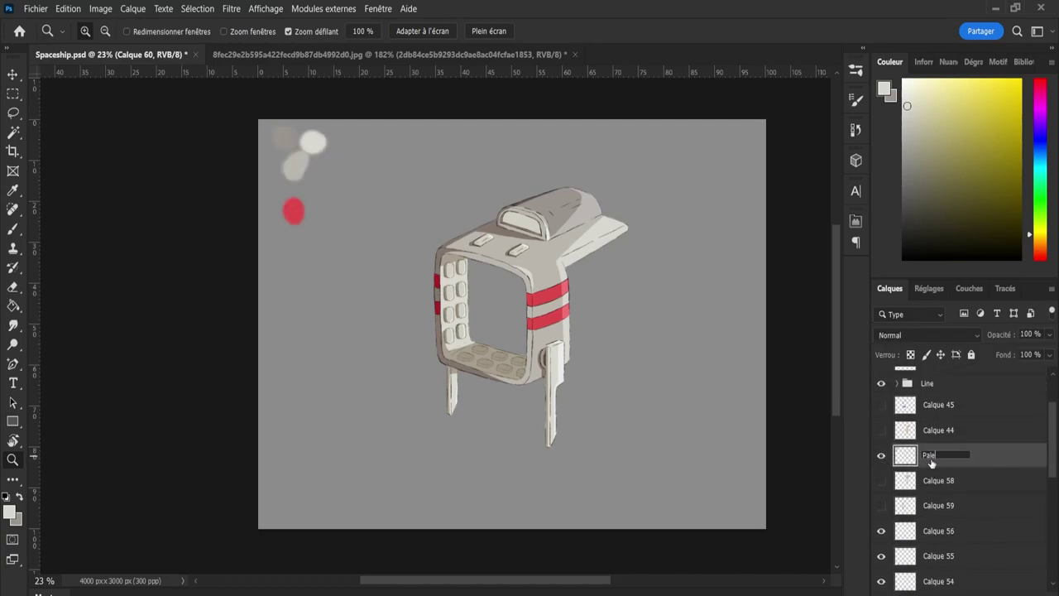
text(tte)
key(Return)
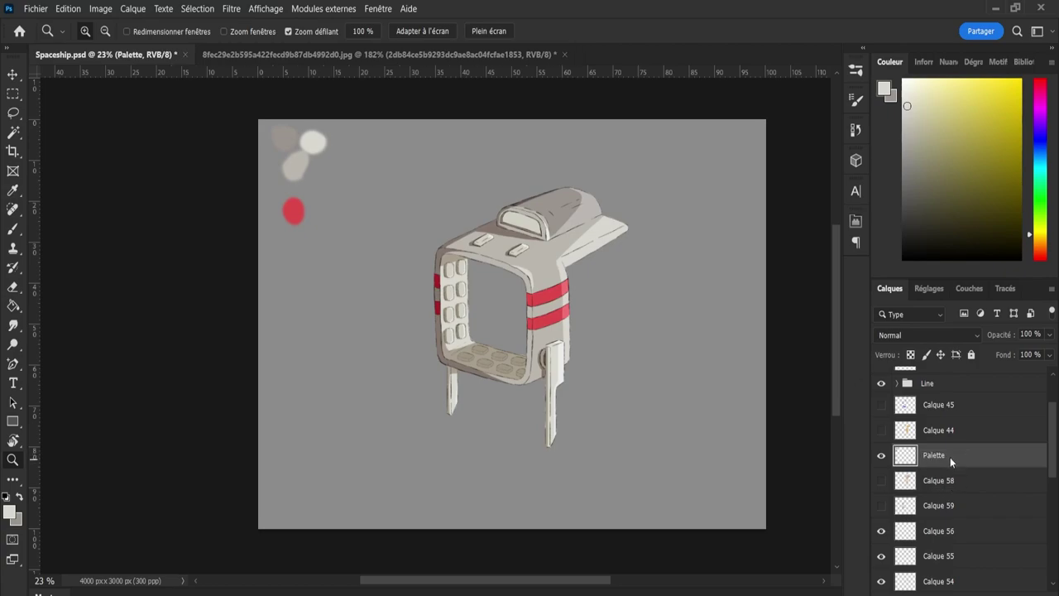
click(881, 455)
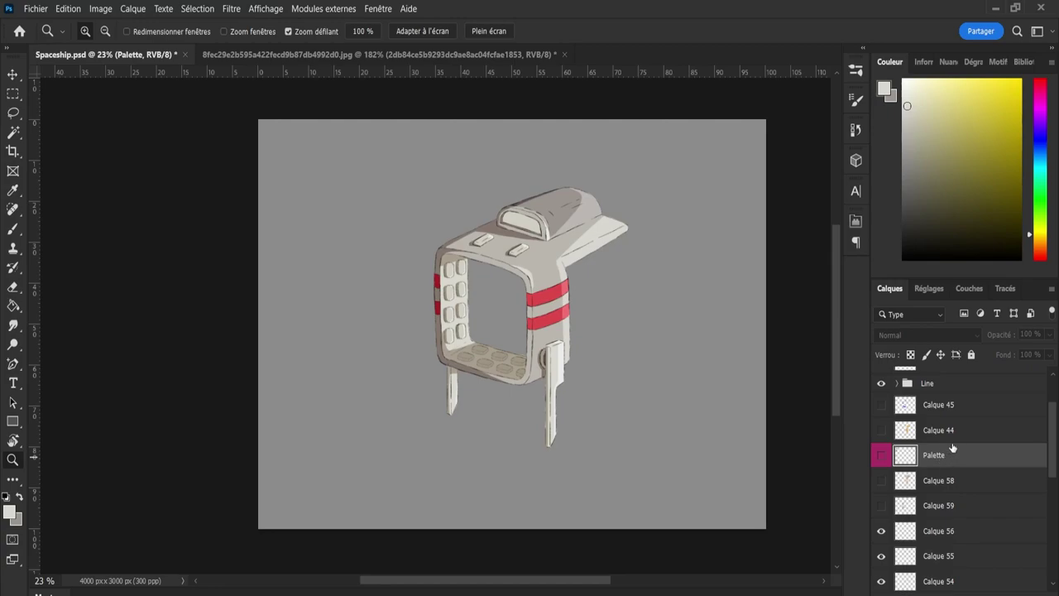
Compare the ship with and without its line art by toggling the Line group.
drag(1051, 454, 1053, 482)
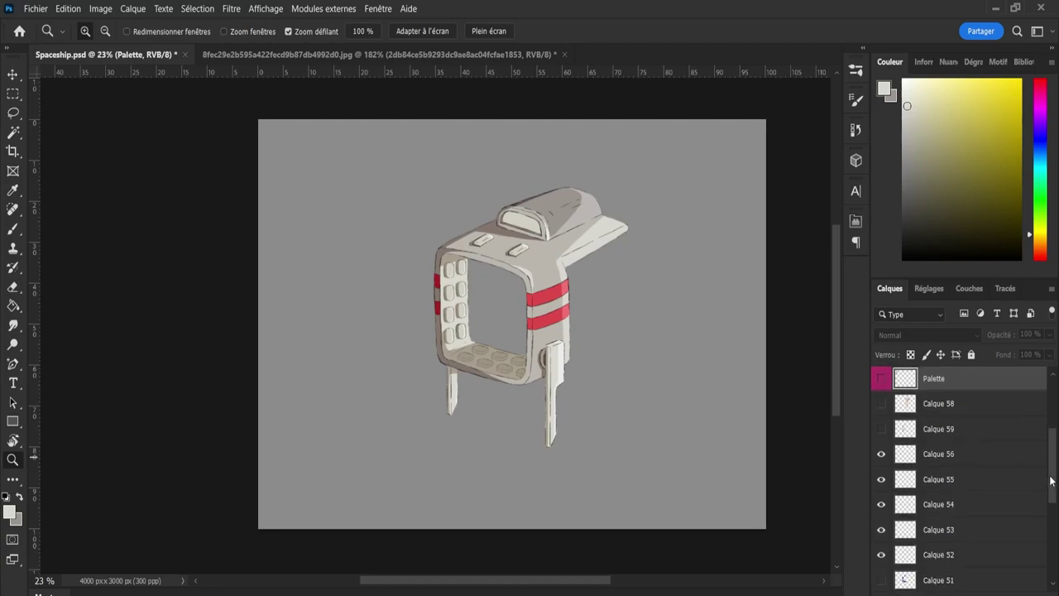
scroll(960, 464, up, 5)
click(881, 452)
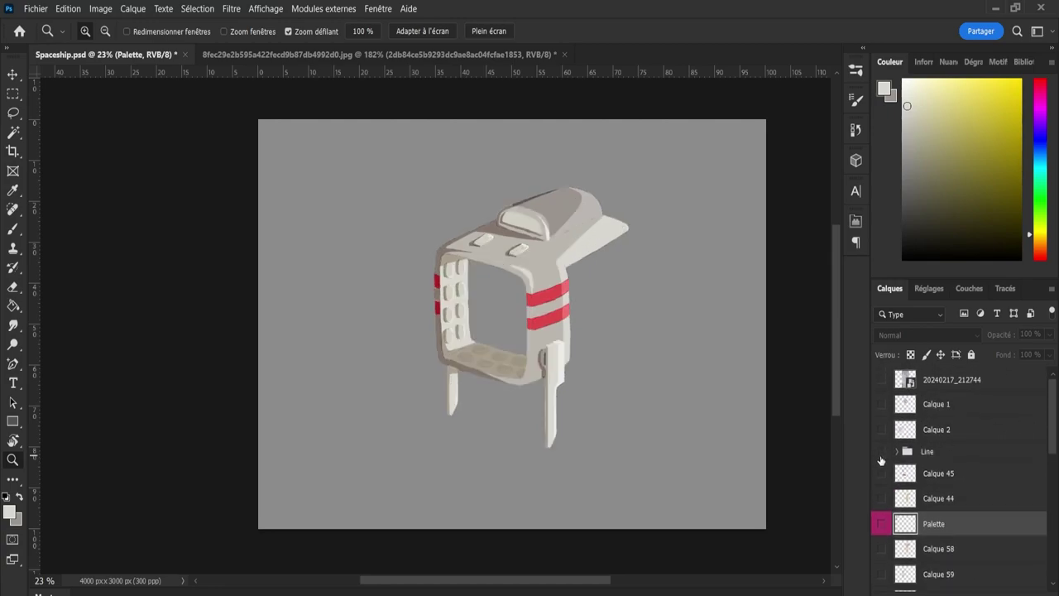
click(881, 453)
Expand Groupe 1 and toggle Calque 46, 47, 48 and 50 to examine what shading each layer holds.
drag(1052, 441, 1049, 492)
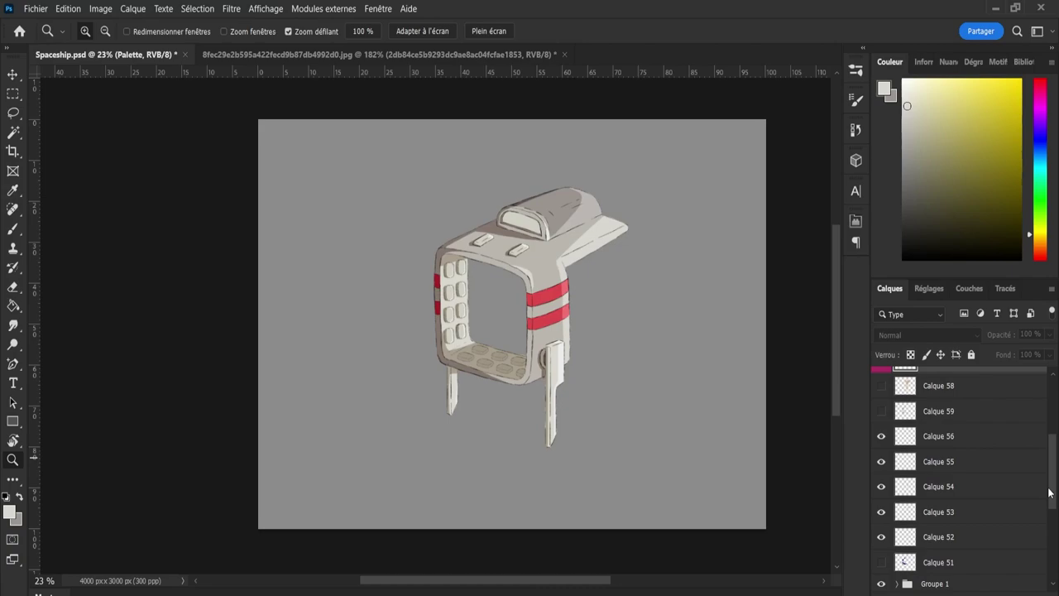
drag(1050, 492, 1044, 533)
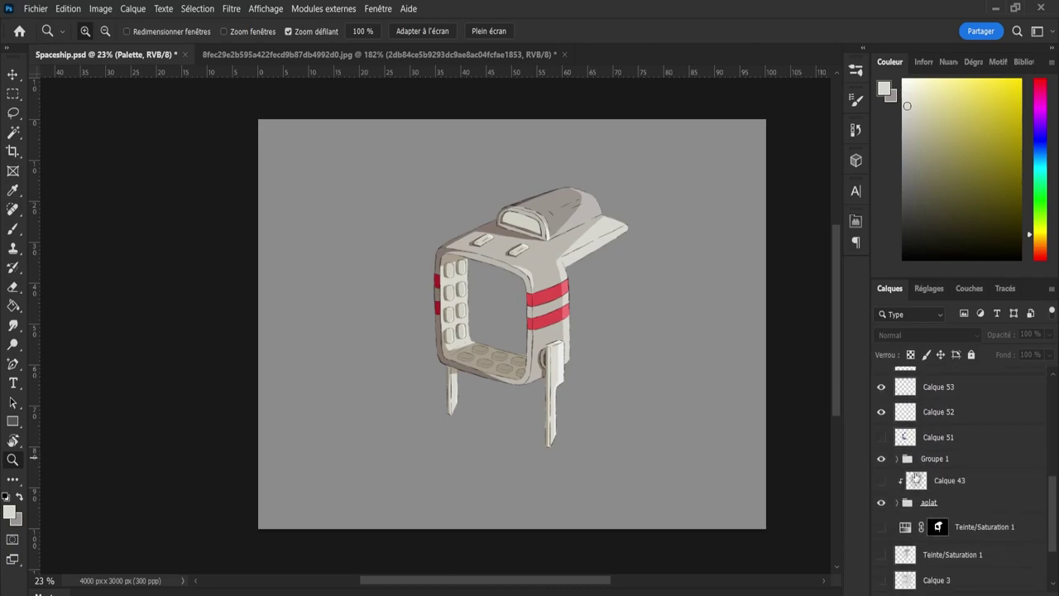
click(897, 462)
drag(1053, 486, 1043, 513)
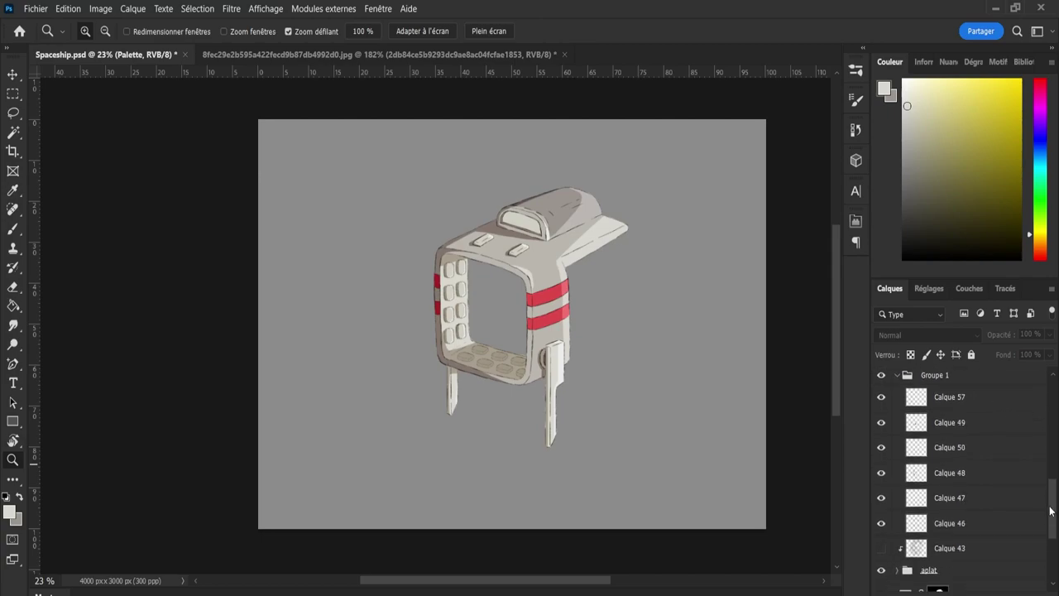
click(883, 528)
click(883, 527)
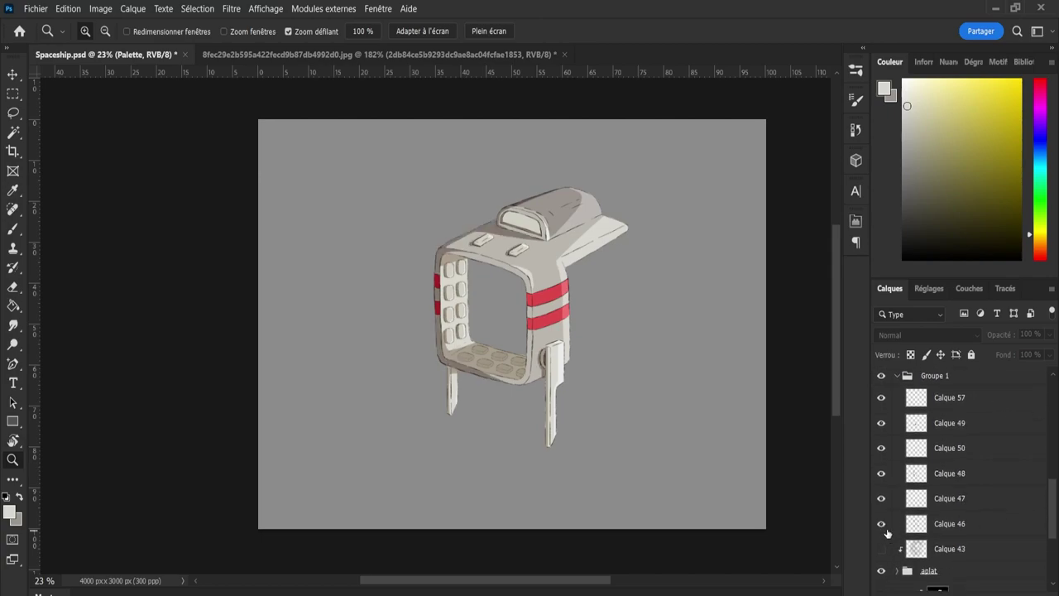
click(881, 508)
click(880, 507)
click(881, 478)
click(880, 478)
click(884, 457)
click(884, 457)
Select Calque 46 and examine the shading on Calque 50, 57 and 49 by toggling their visibility.
click(1041, 516)
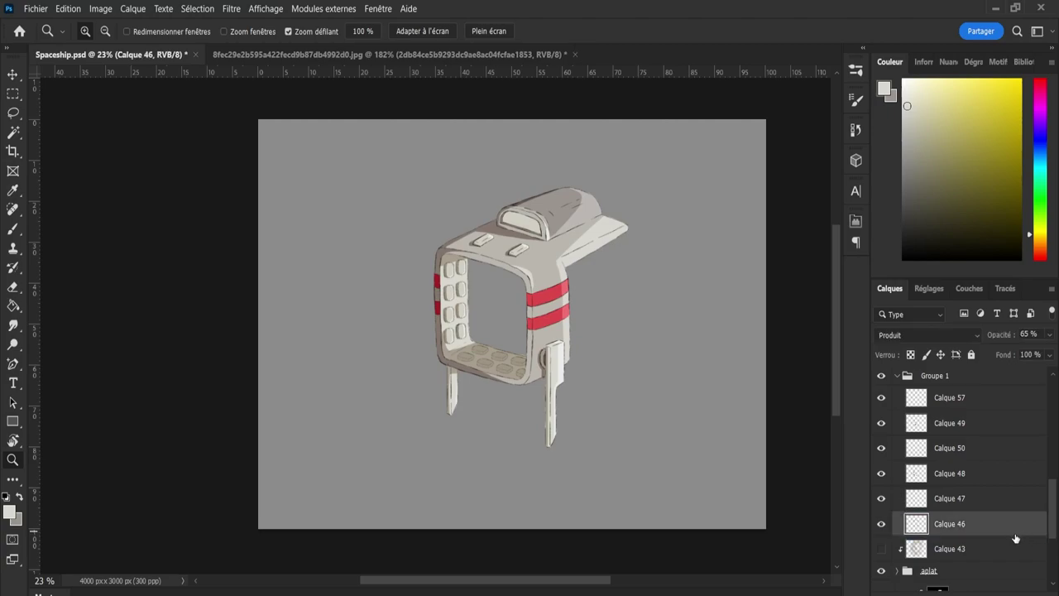
click(881, 448)
drag(1053, 512, 1049, 490)
click(881, 459)
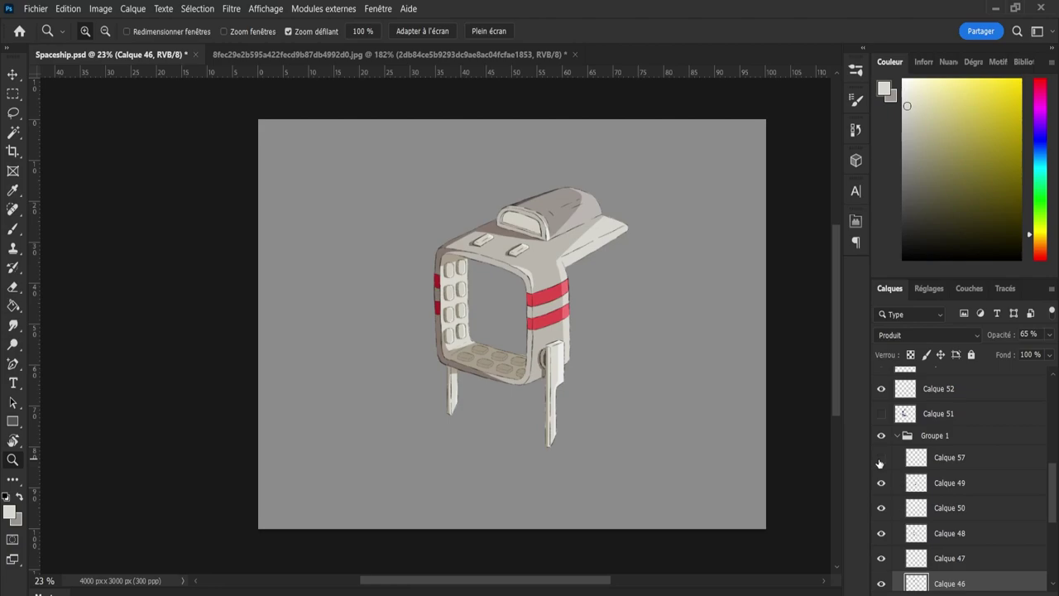
click(881, 457)
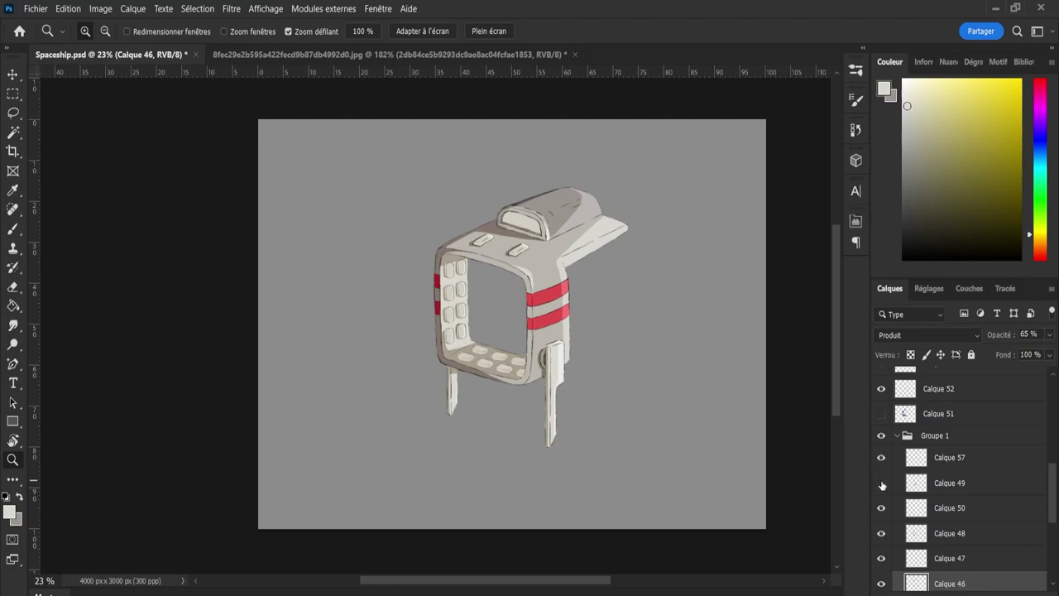
Add a new layer above Calque 57 in Groupe 1 and sample the off-white of the canopy's front window.
click(918, 460)
key(ctrl+shift+alt+n)
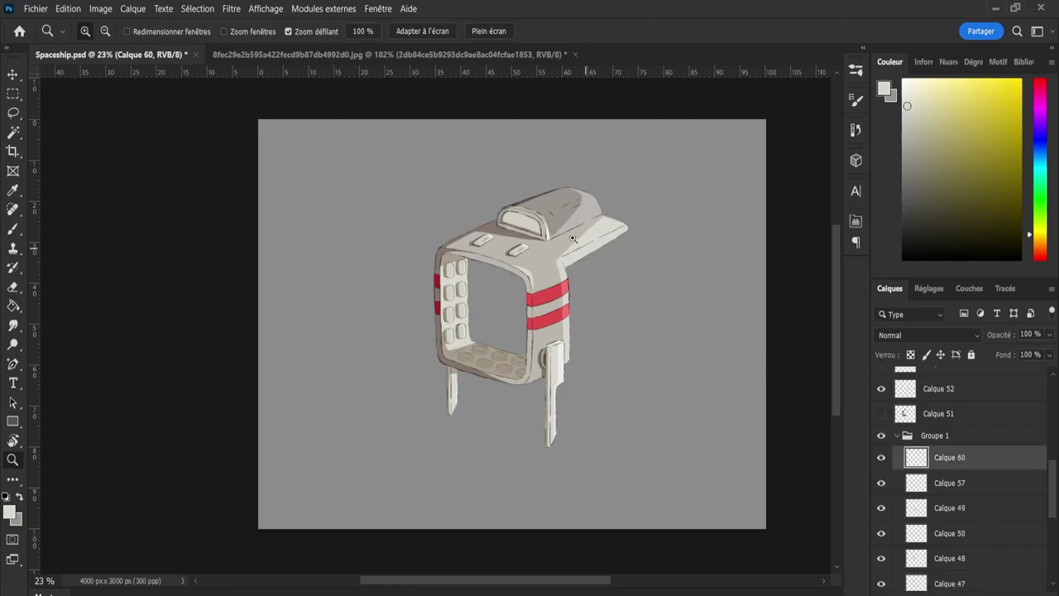
drag(543, 206, 612, 222)
key(i)
click(460, 275)
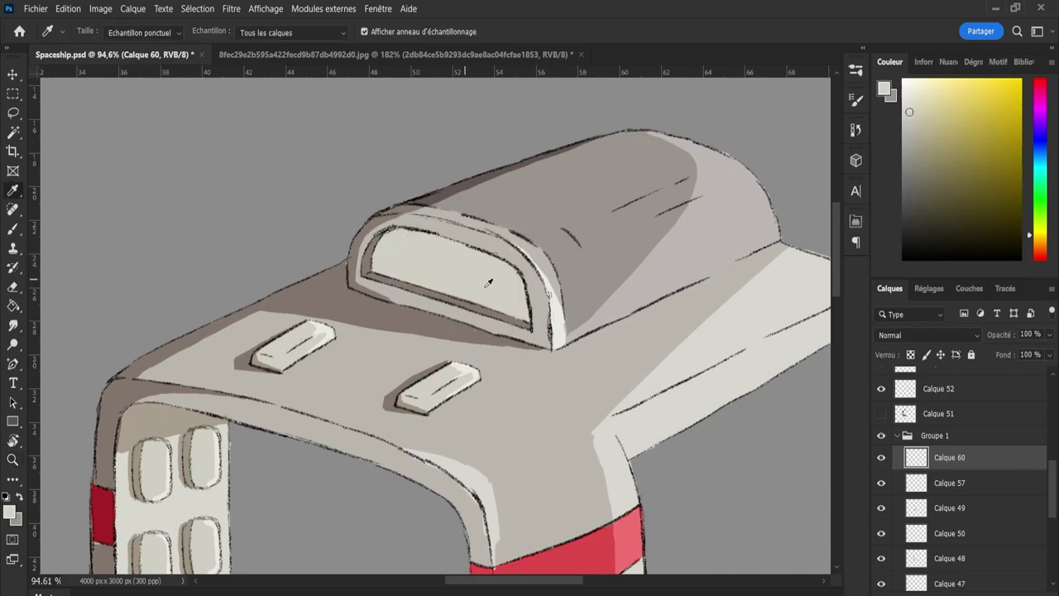
Paint a taupe-grey shadow band along the upper inner rim of the canopy's front window on Calque 60 and clean its edge.
click(911, 141)
drag(1039, 240, 1039, 245)
key(b)
alt+right_click(400, 245)
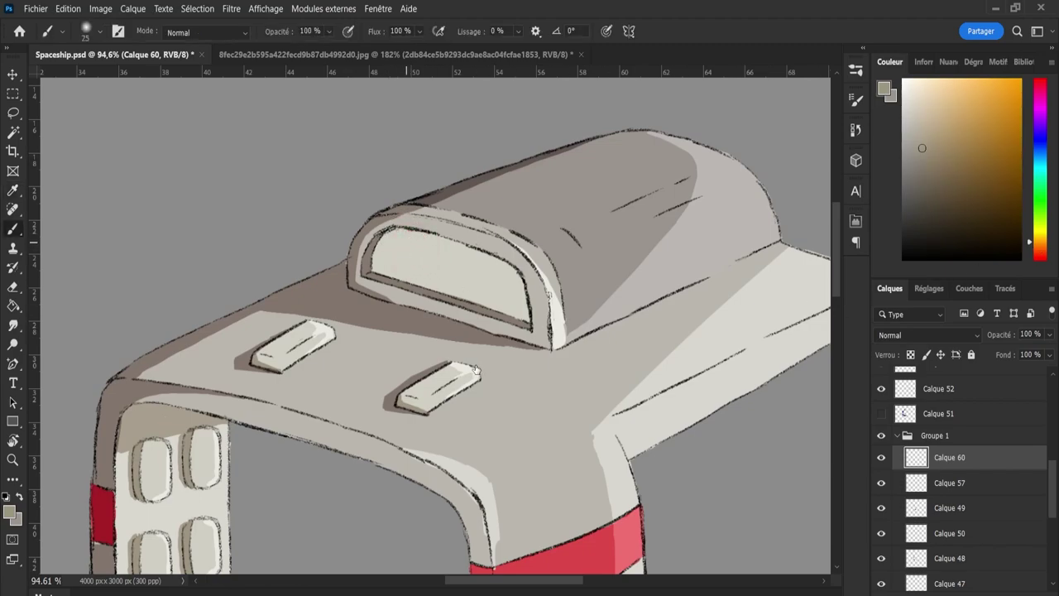
alt+right_click(476, 366)
mouse_move(391, 230)
mouse_down()
mouse_move(460, 247)
mouse_move(389, 236)
mouse_move(439, 241)
mouse_move(408, 236)
mouse_move(504, 267)
mouse_move(500, 292)
mouse_move(499, 269)
mouse_move(522, 293)
mouse_move(516, 274)
mouse_move(525, 311)
mouse_up()
alt+right_click(390, 235)
alt+right_click(511, 280)
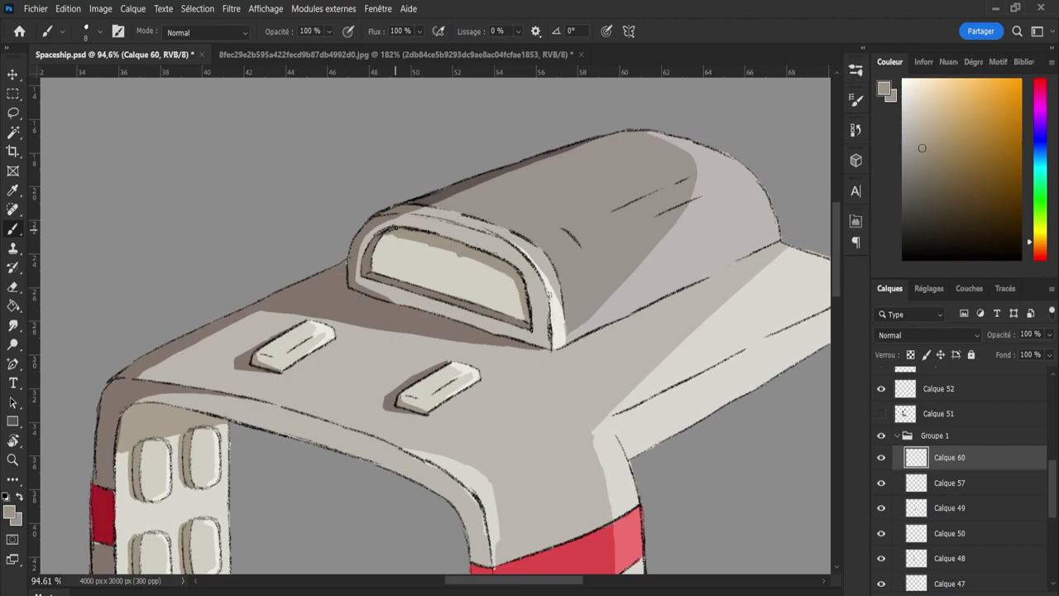
key(e)
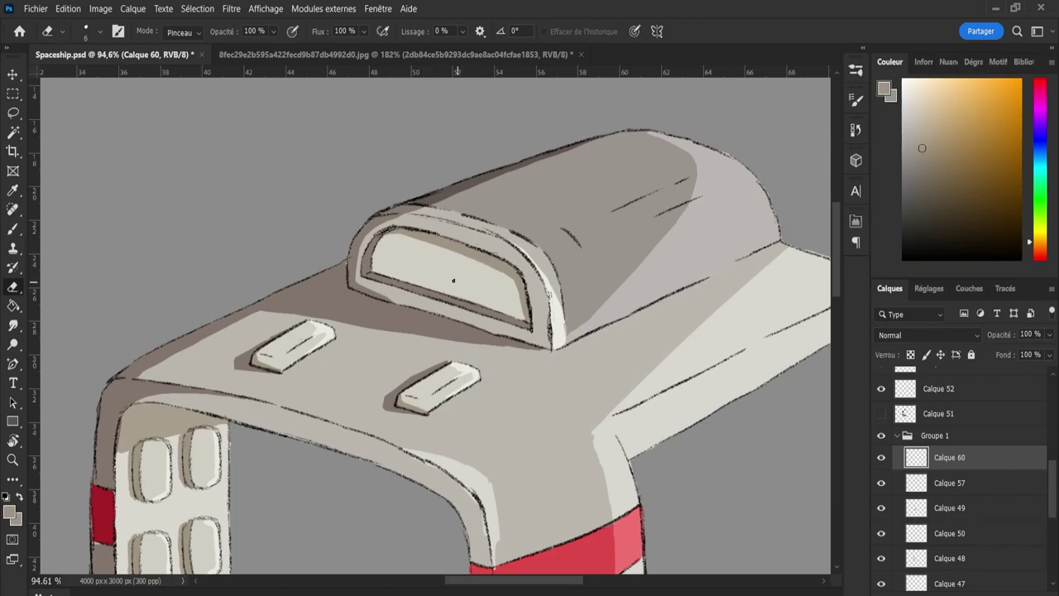
Set Calque 60 to the Produit blend mode at 65% opacity and select the Window layer in the aplat group.
click(918, 335)
click(907, 242)
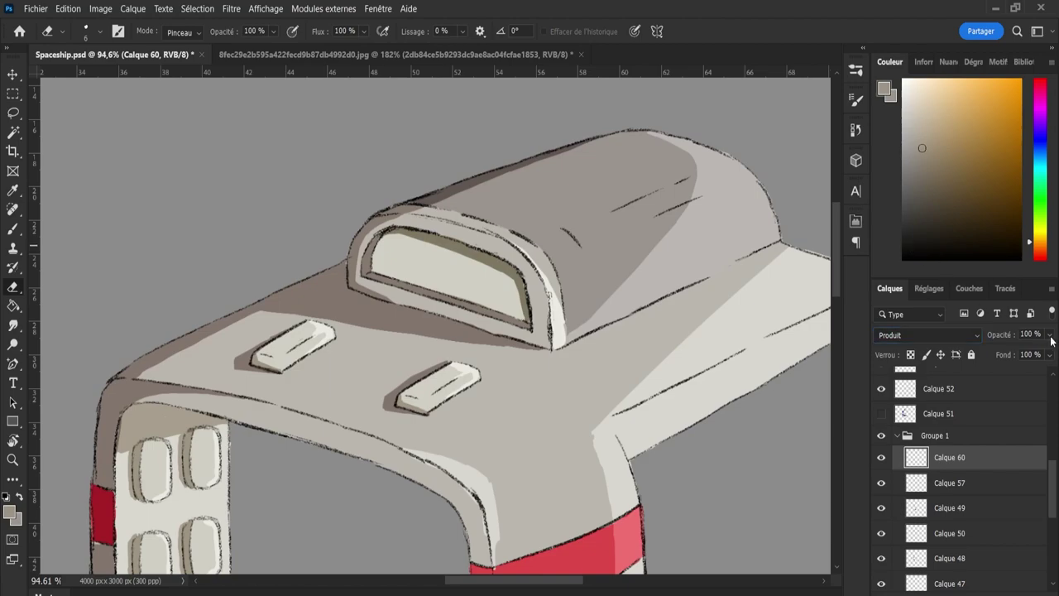
drag(1050, 335, 1026, 356)
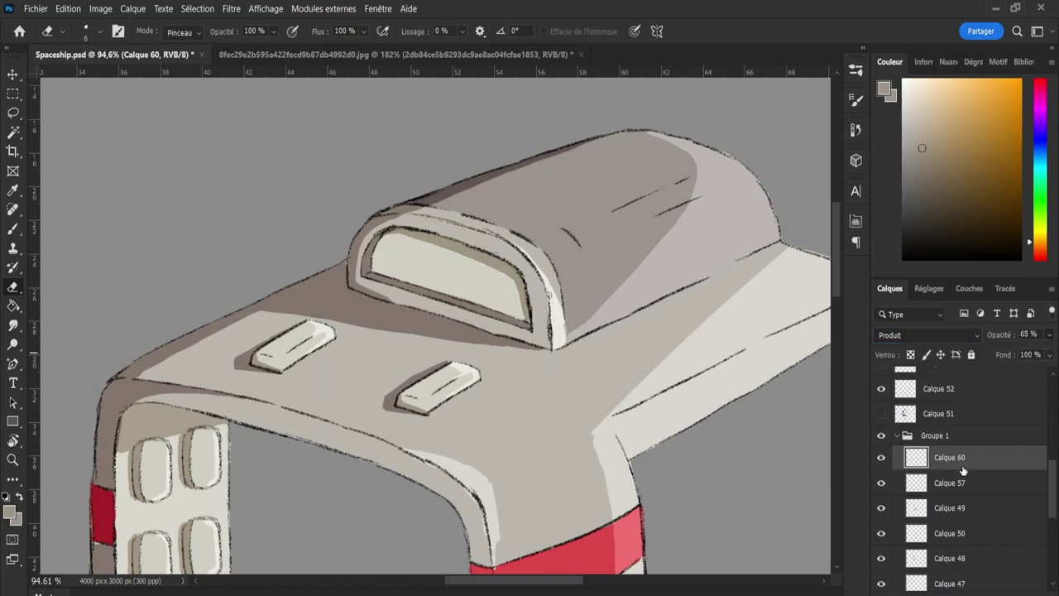
scroll(1056, 495, down, 5)
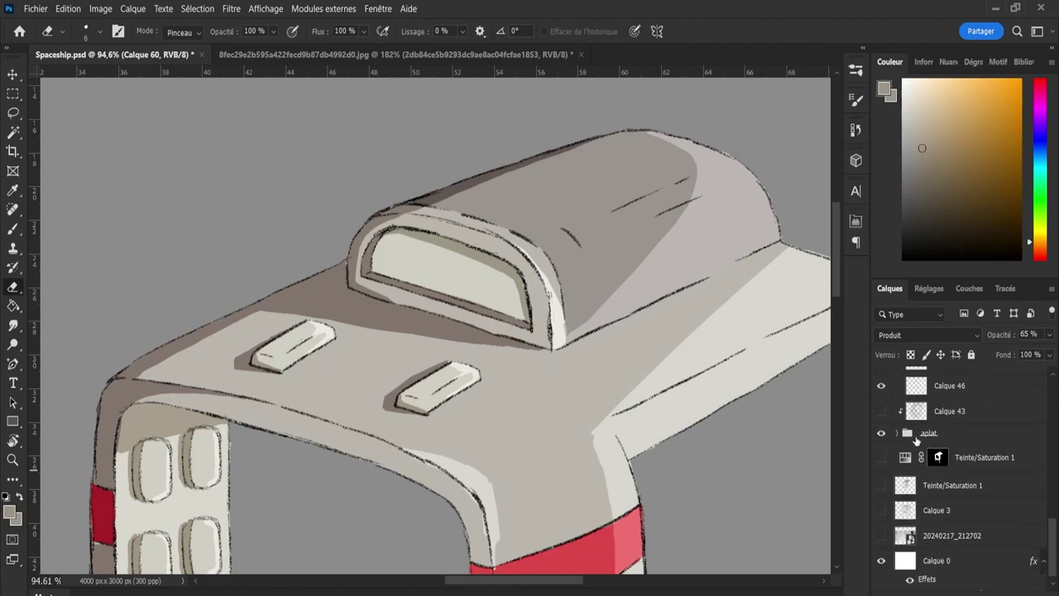
click(952, 480)
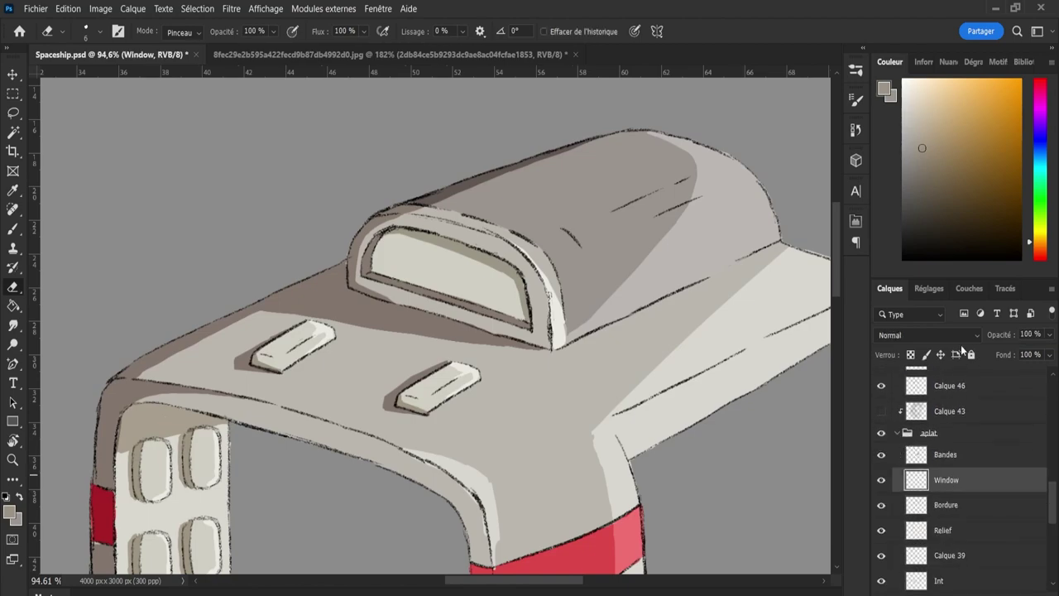
Try other blend modes on the Window layer, such as Produit, Densité couleur + and Superposition, and restore Normal.
key(shift+plus)
key(shift+plus)
key(shift+plus)
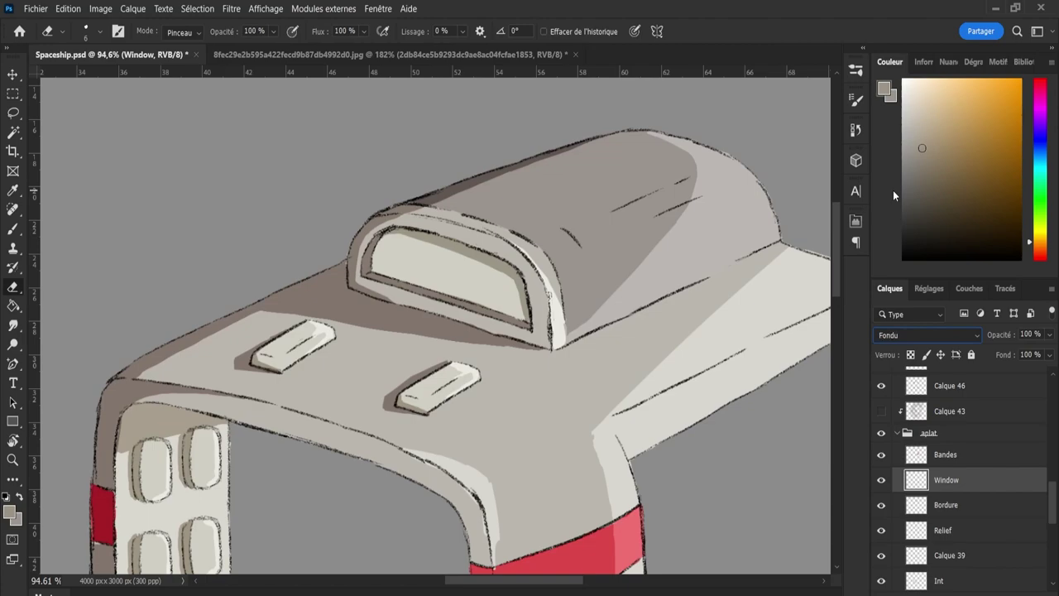
key(shift+minus)
key(shift+plus)
key(shift+plus)
key(shift+plus)
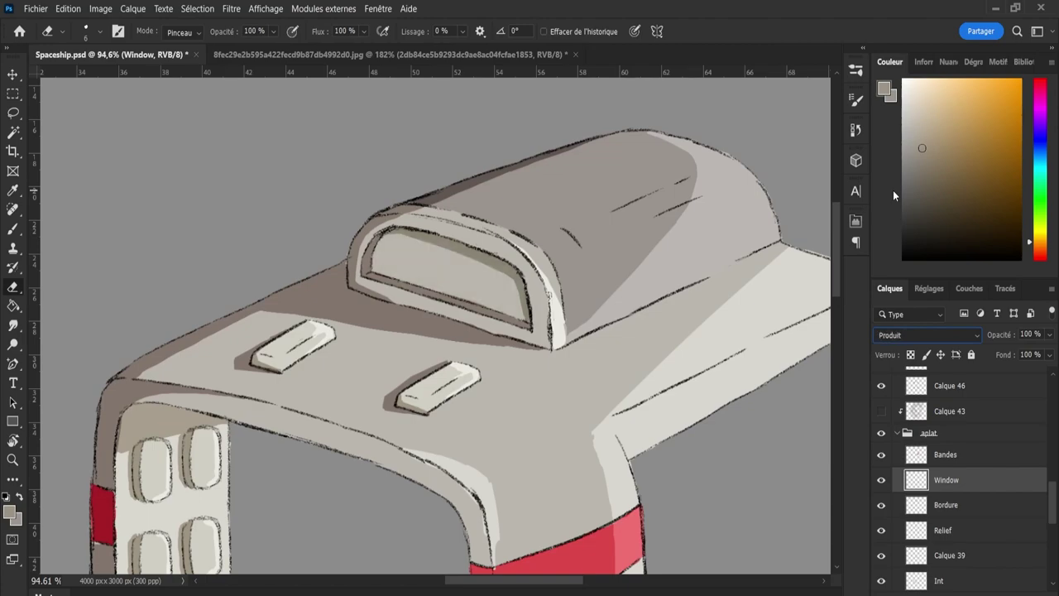
key(shift+minus)
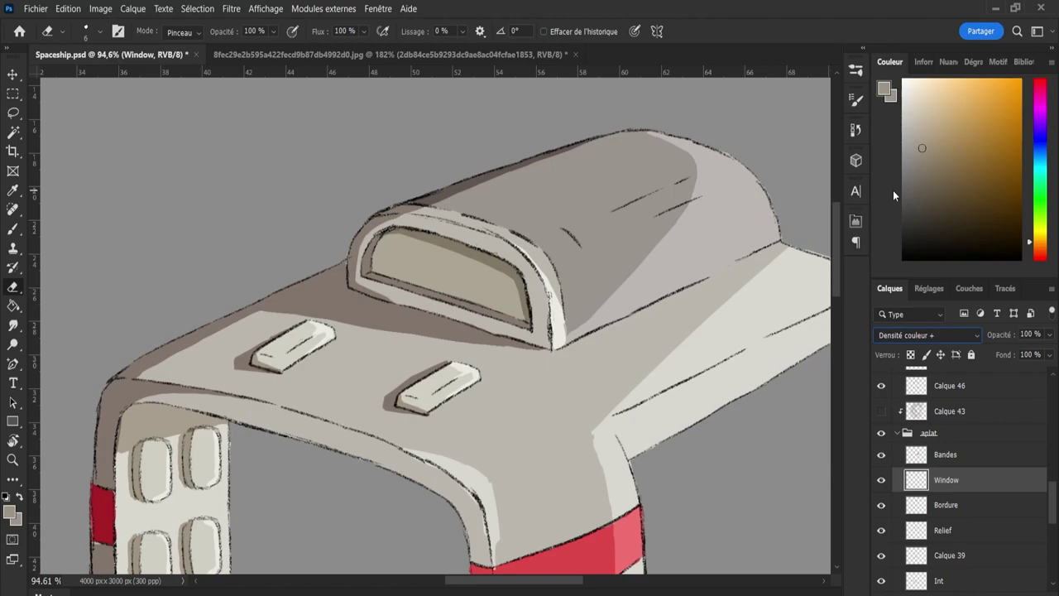
key(shift+plus)
key(shift+plus)
key(shift+plus)
key(shift+plus)
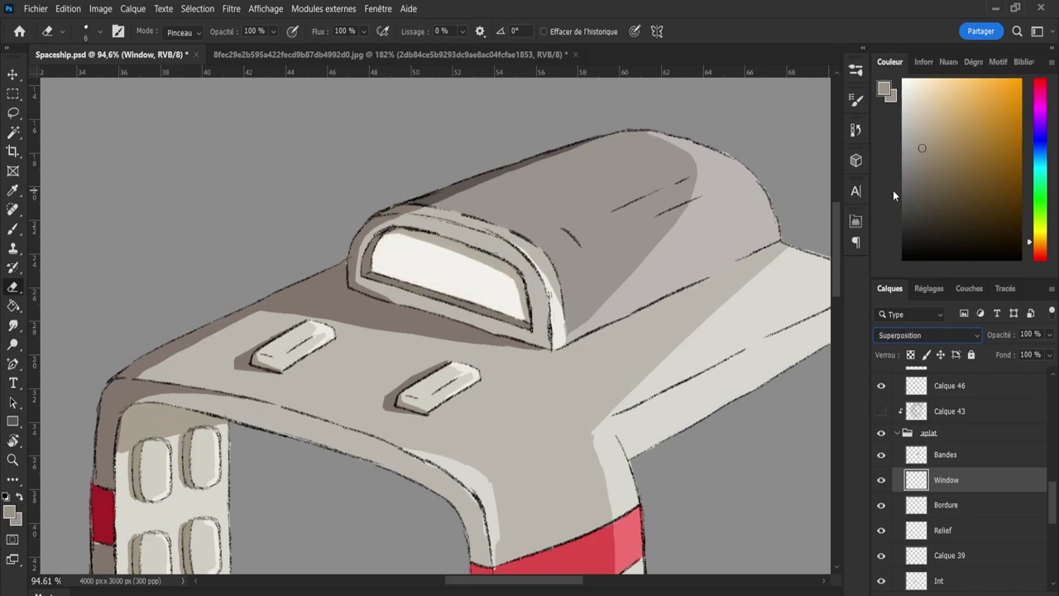
key(shift+minus)
key(shift+plus)
key(shift+plus)
key(shift+plus)
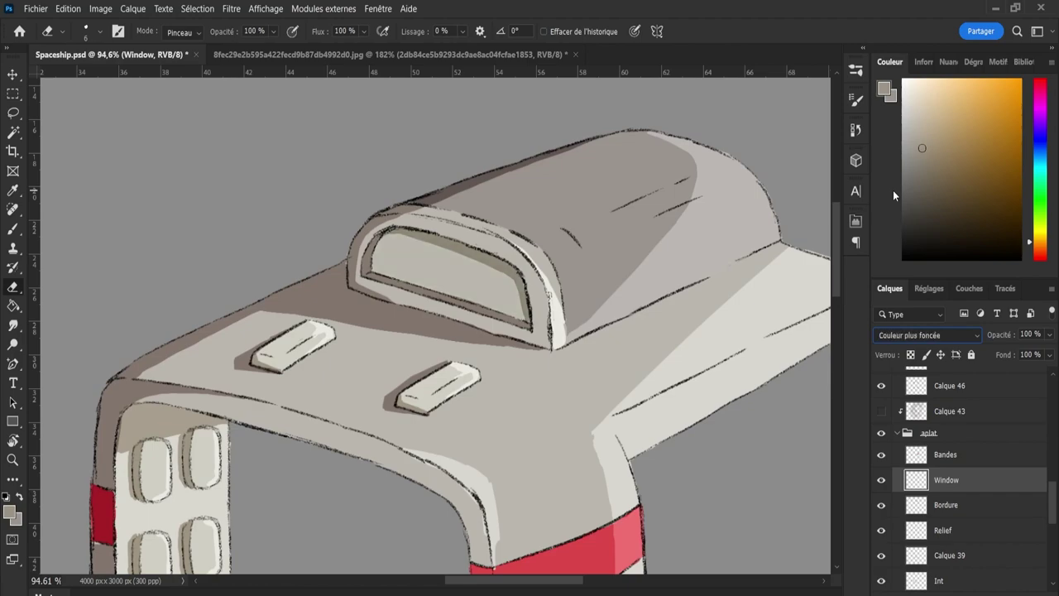
key(shift+minus)
key(shift+minus)
key(shift+minus)
key(shift+minus)
key(shift+minus)
key(shift+minus)
key(shift+minus)
key(shift+minus)
key(shift+minus)
key(shift+minus)
key(shift+minus)
key(shift+minus)
key(shift+minus)
key(shift+minus)
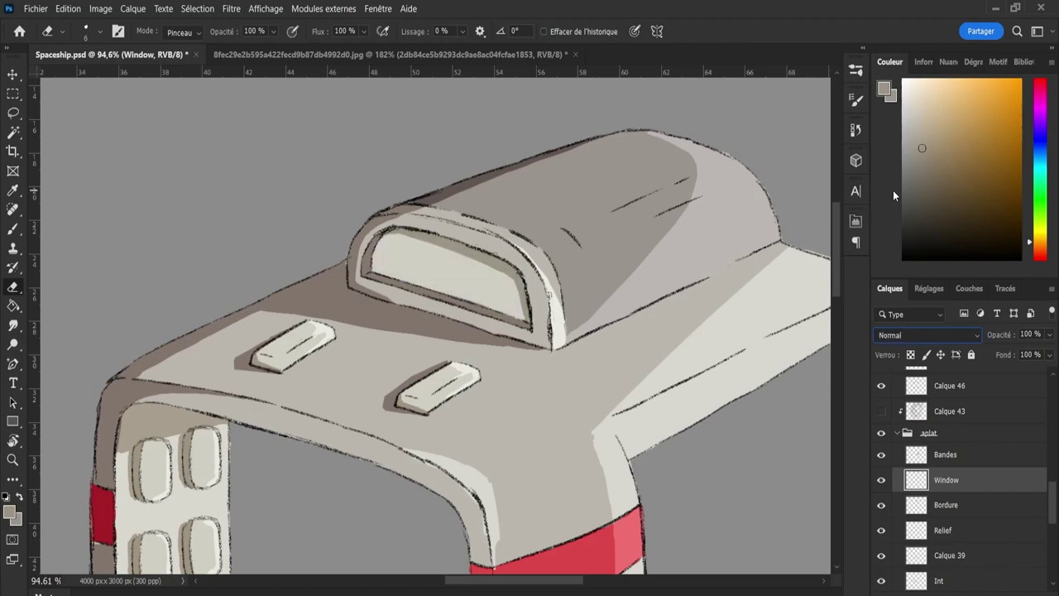
Add a new layer above Window and choose a lighter cream starting from the sampled window colour.
key(ctrl+shift+alt+n)
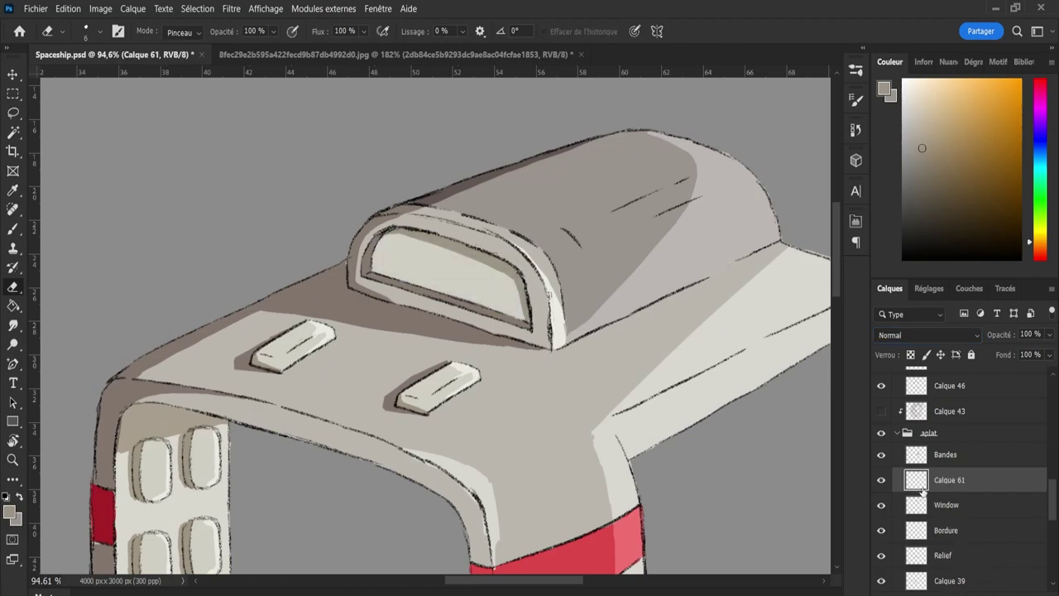
key(i)
click(457, 260)
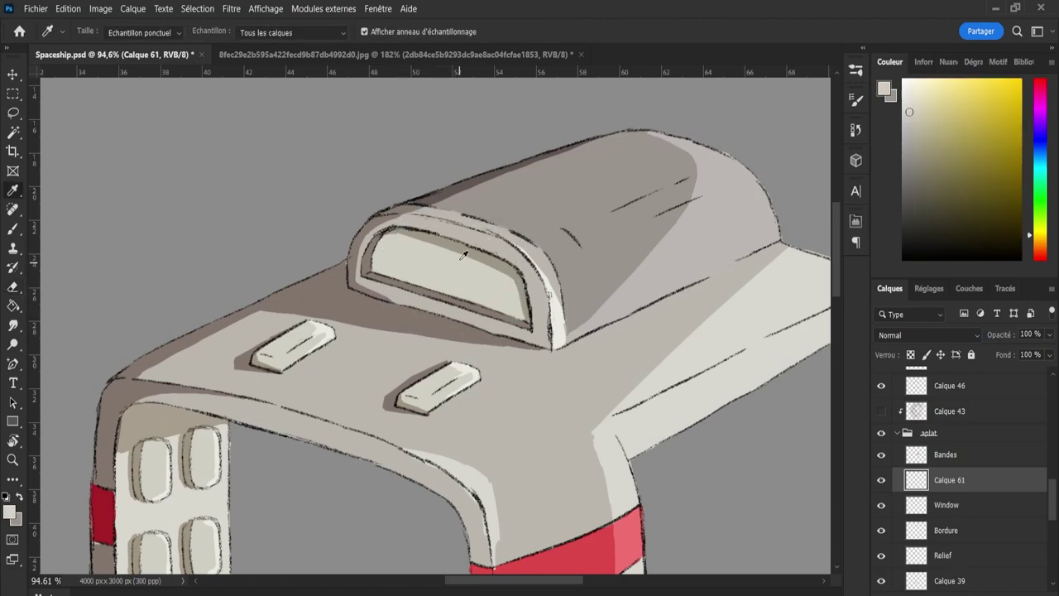
key(b)
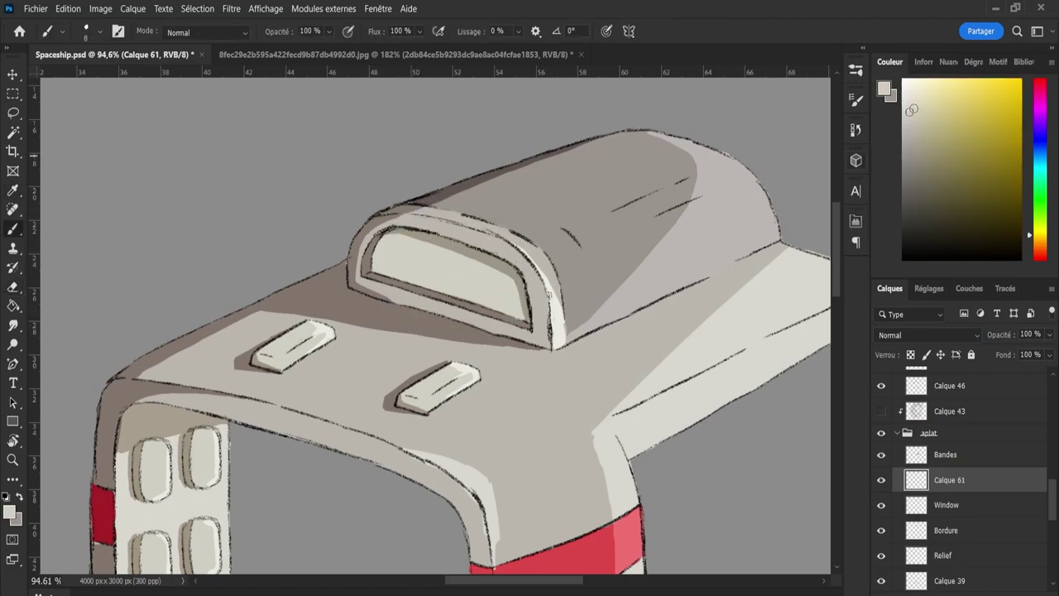
click(908, 100)
click(915, 94)
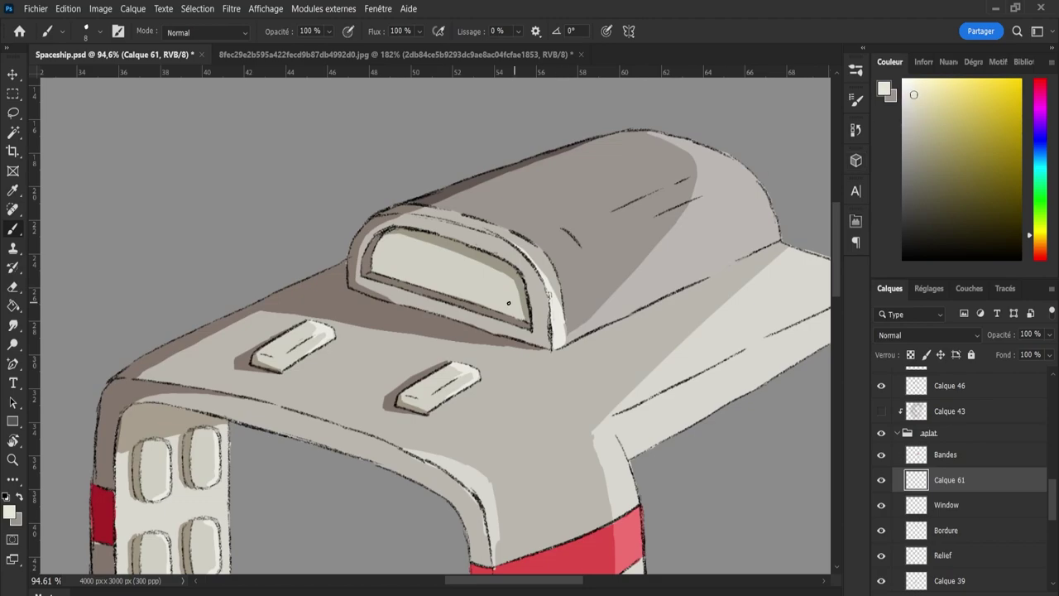
Paint two parallel diagonal cream reflection streaks across the canopy window with a 16 px brush.
alt+right_click(392, 252)
drag(399, 235, 454, 302)
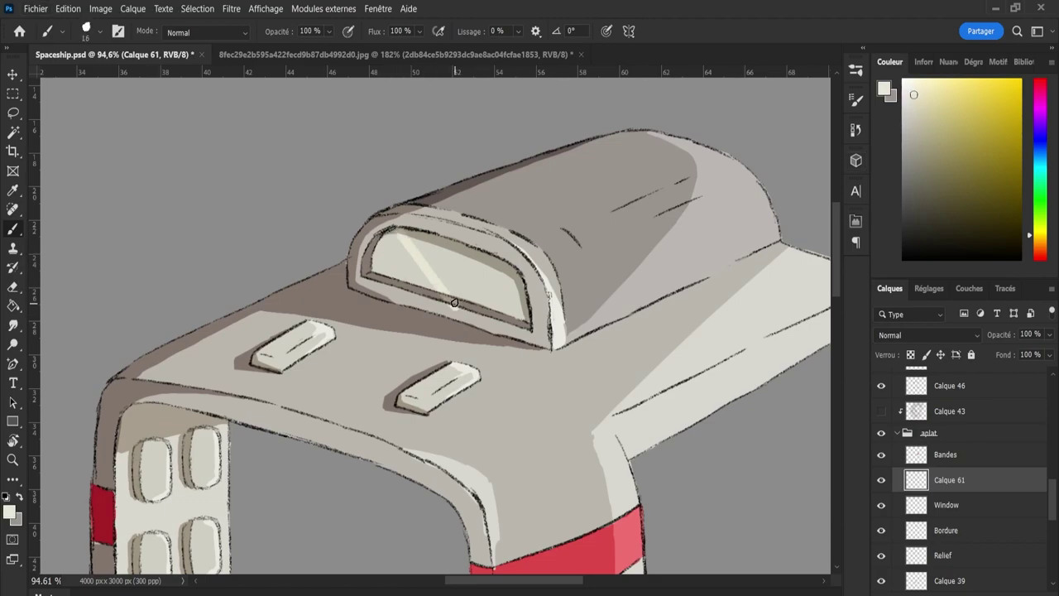
key(ctrl+z)
mouse_move(389, 229)
mouse_down()
mouse_move(450, 301)
mouse_move(439, 293)
mouse_up()
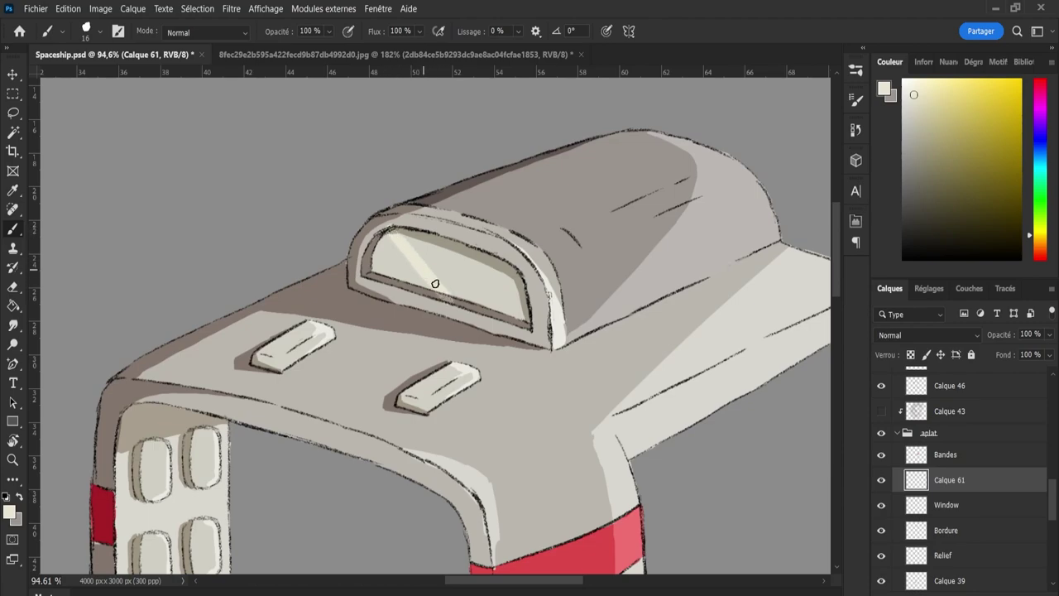
drag(391, 224, 468, 314)
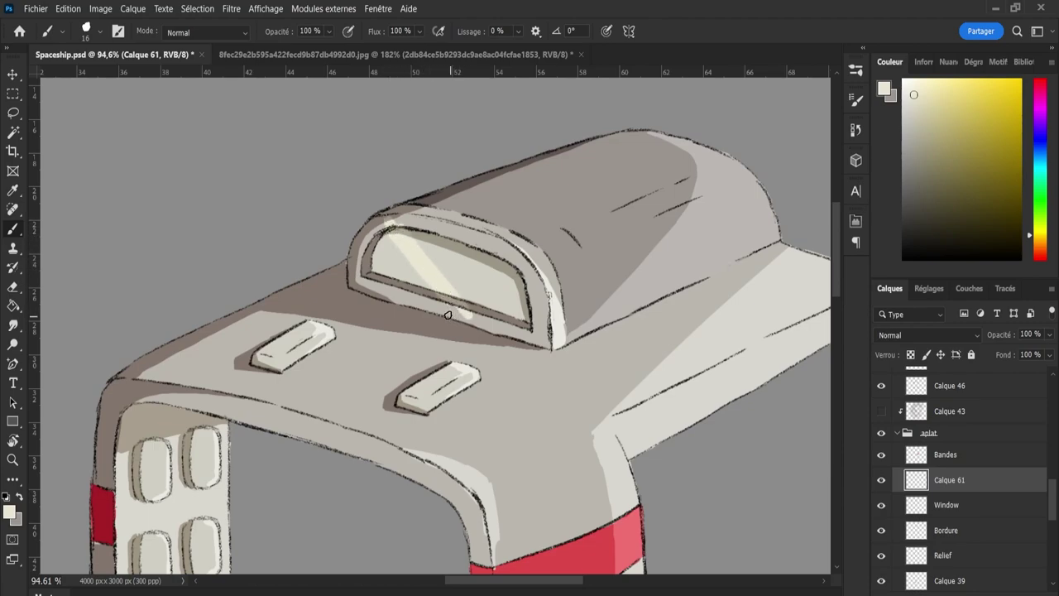
drag(445, 235, 519, 335)
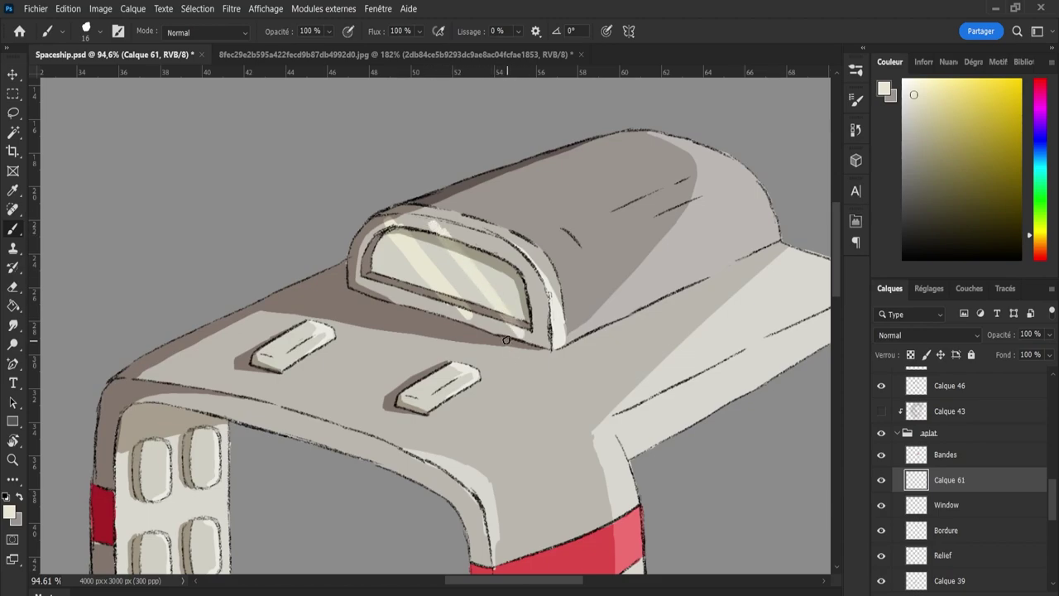
Erase the ends of the reflection streaks that spill over the window frame using a 42 px eraser.
key(e)
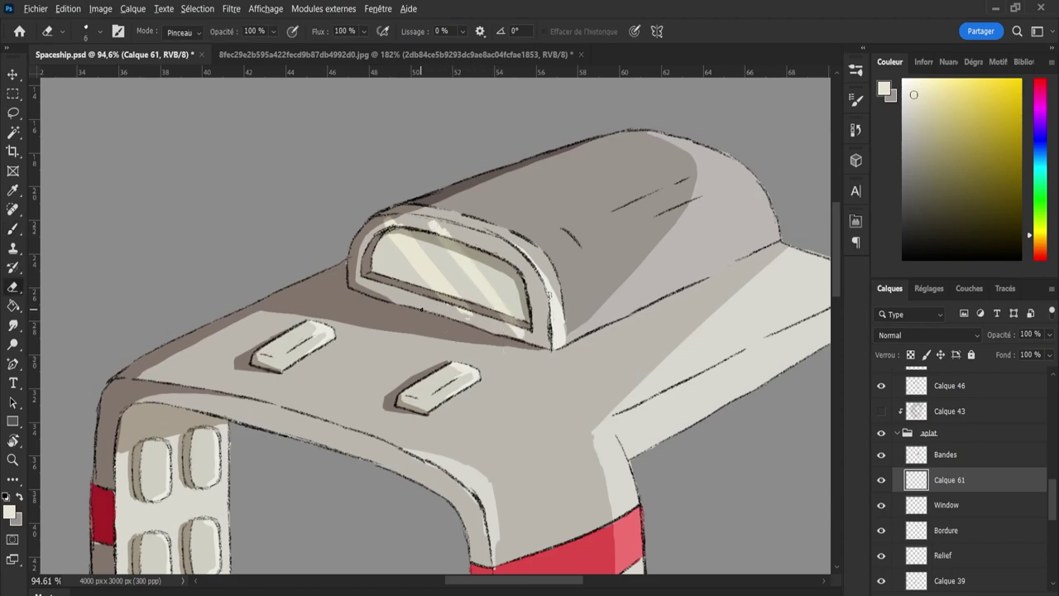
alt+right_click(422, 306)
drag(423, 306, 473, 322)
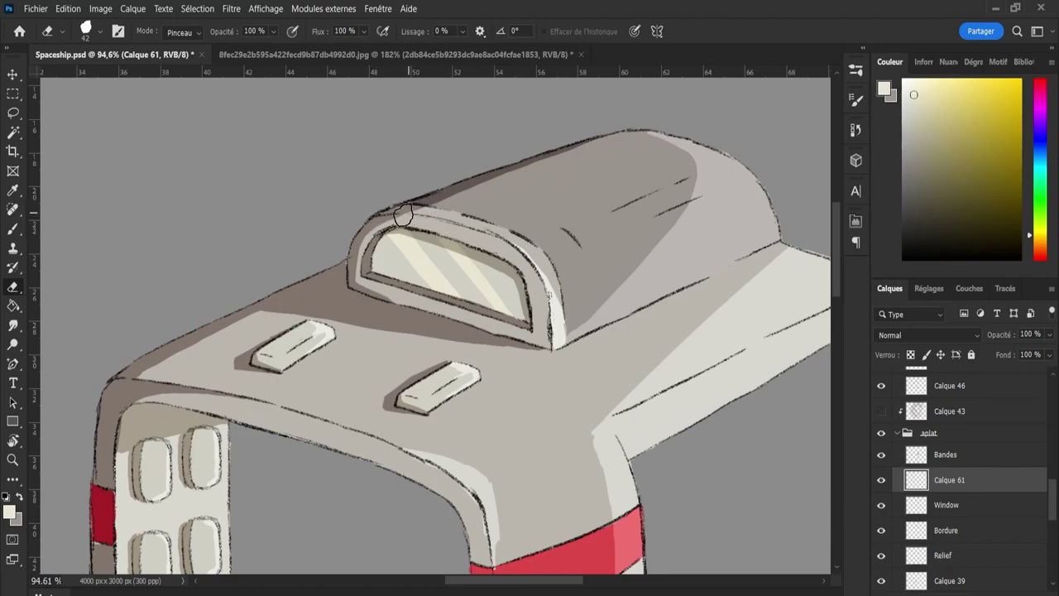
Outline the wider reflection streak with a straight-edged polygonal lasso selection.
key(b)
key(l)
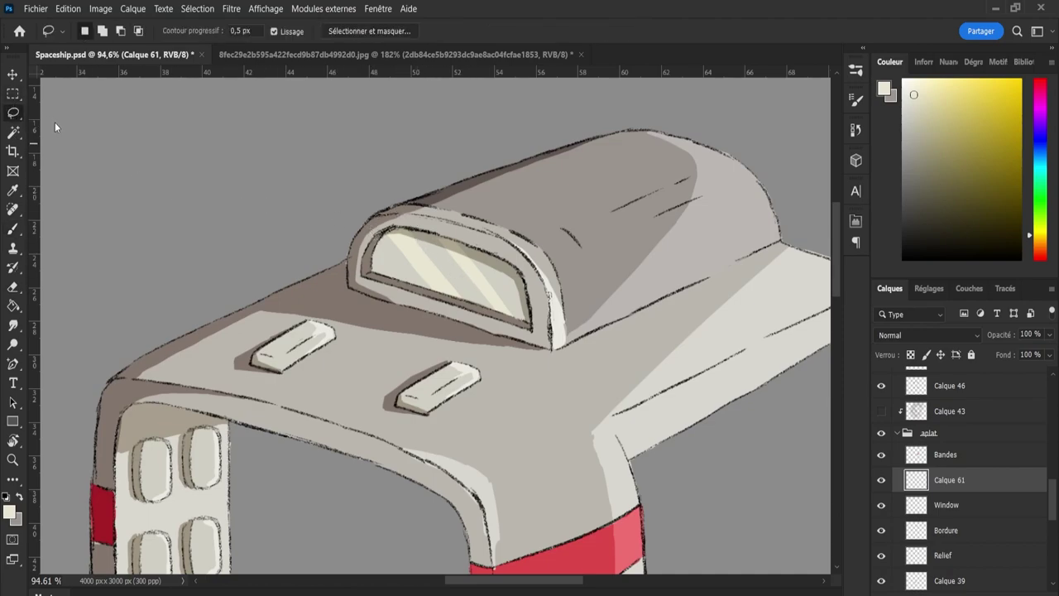
key(shift+l)
click(387, 230)
click(432, 298)
click(469, 307)
click(398, 207)
click(380, 219)
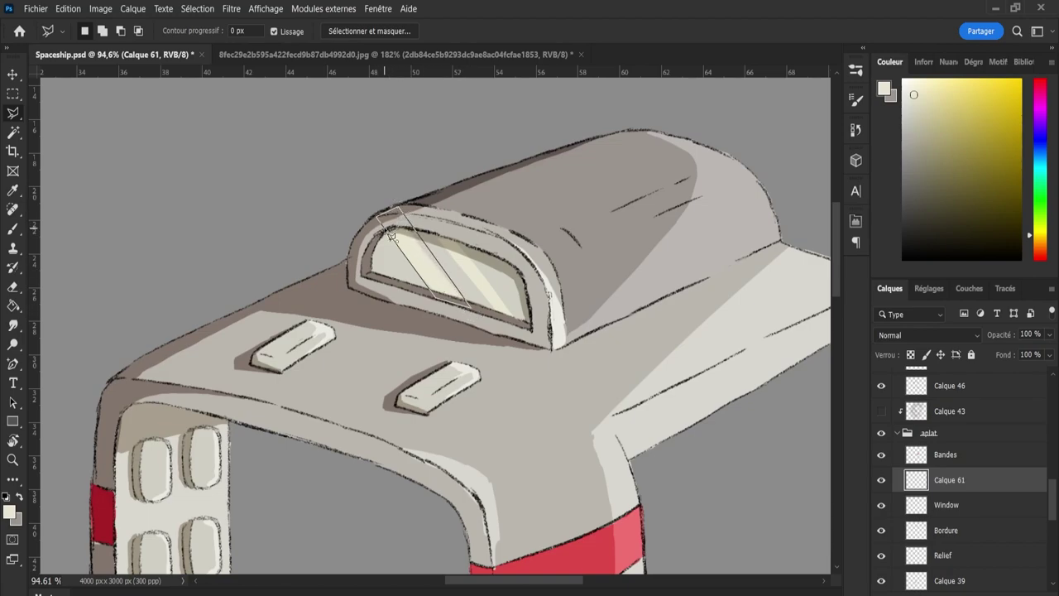
Copy the selected reflection streak to a new layer and move the copy.
key(b)
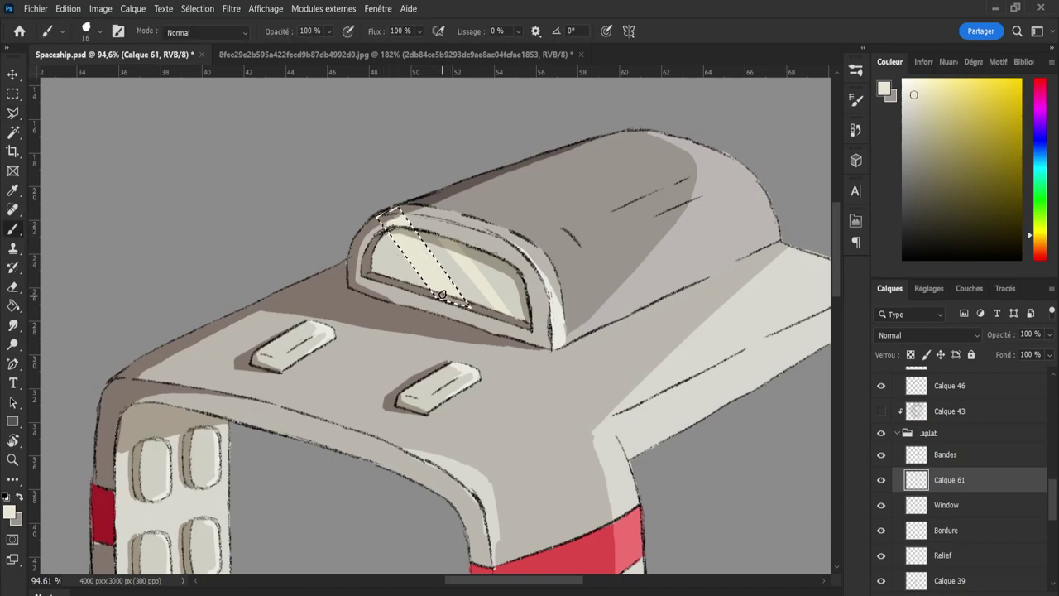
key(l)
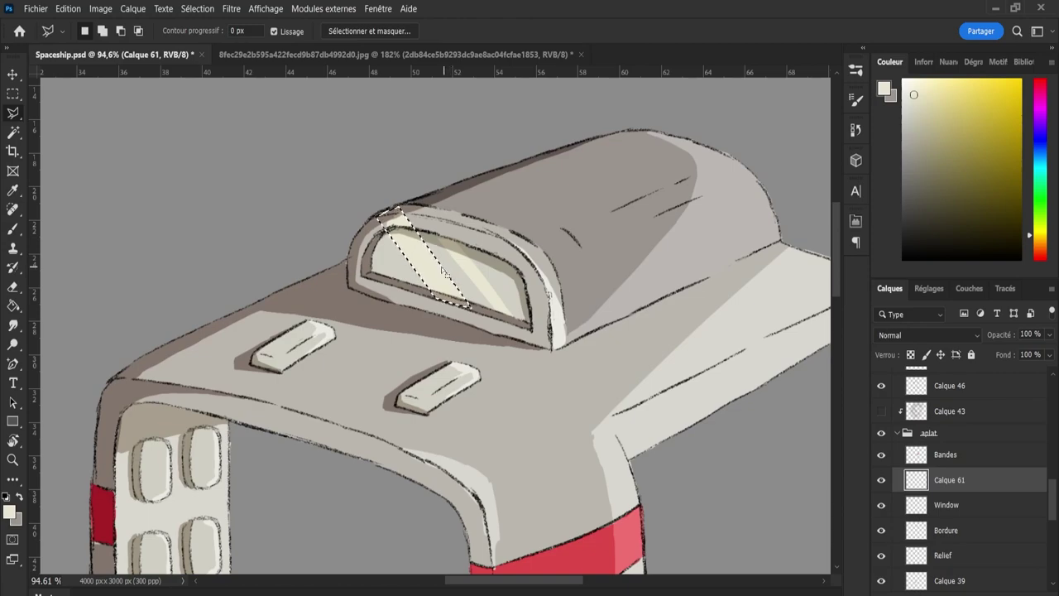
key(e)
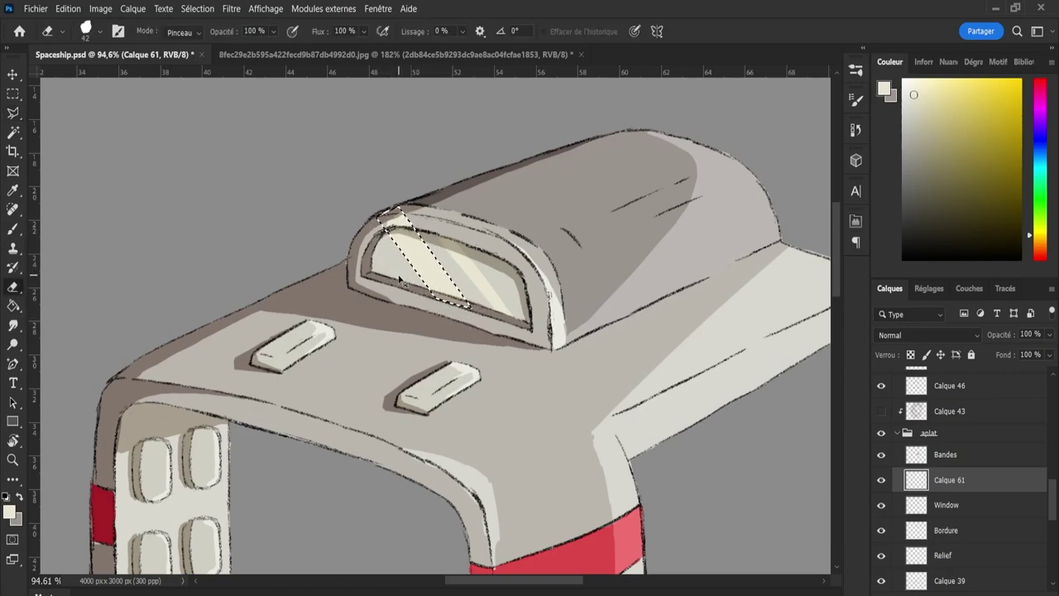
key(ctrl+j)
key(v)
drag(461, 281, 416, 271)
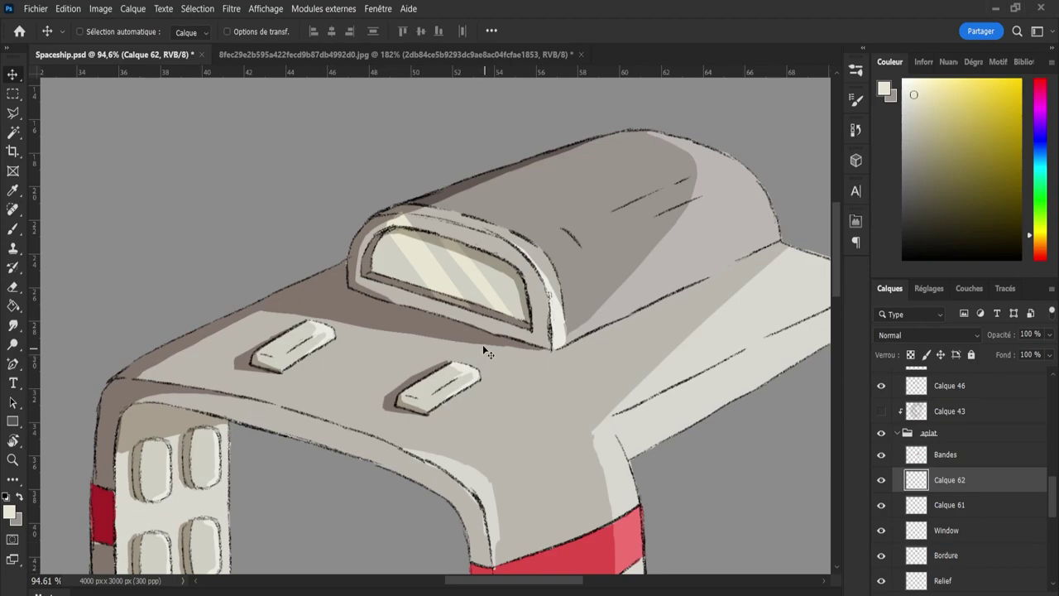
Compare the streaks on Calque 62 and Calque 61 by toggling their visibility, and try merging the two layers.
key(e)
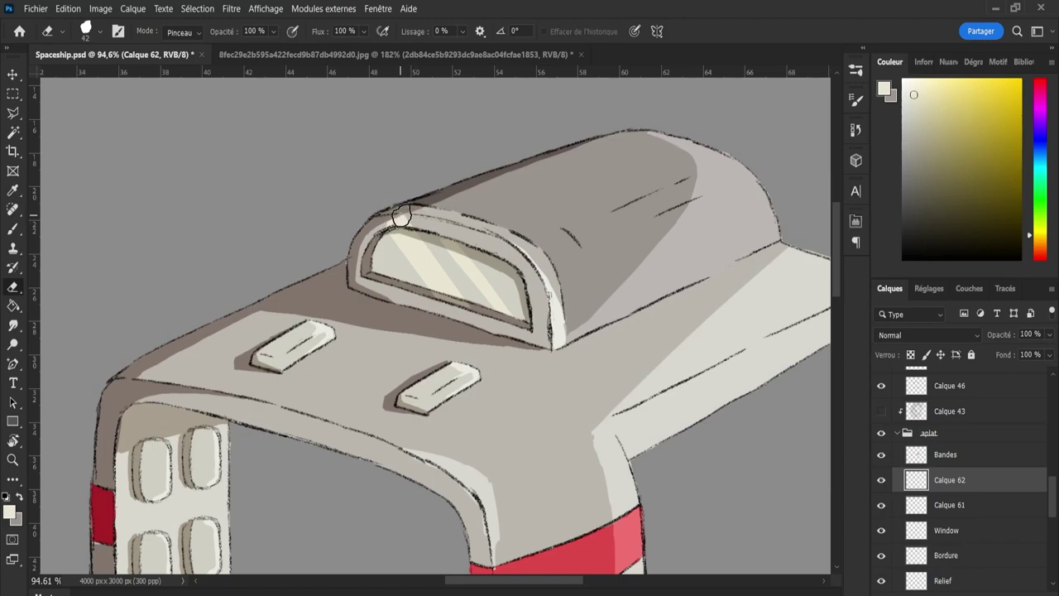
click(882, 482)
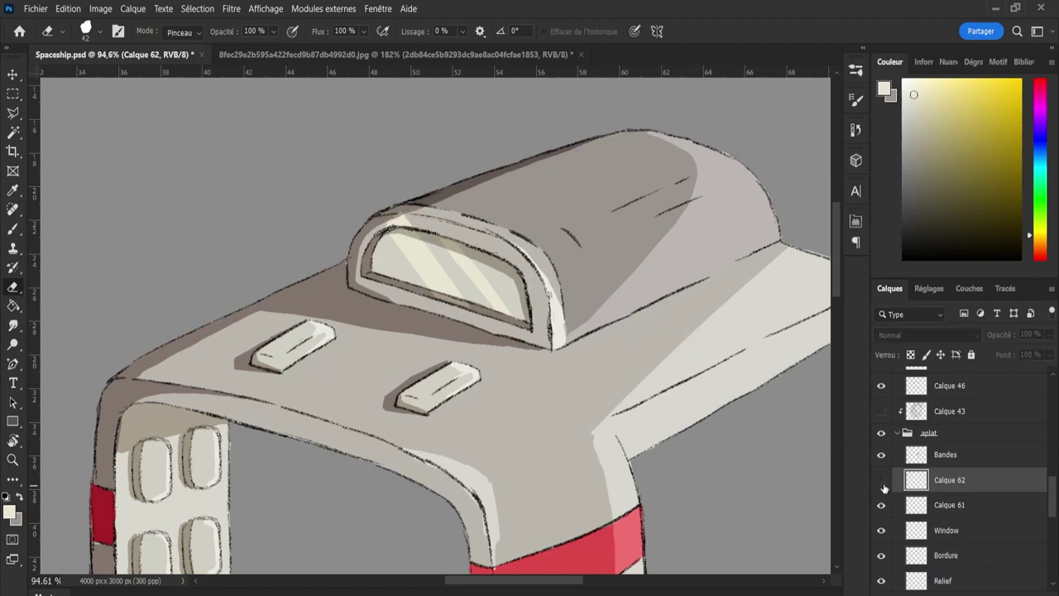
click(882, 481)
click(883, 481)
click(883, 481)
click(882, 508)
click(883, 508)
key(ctrl+e)
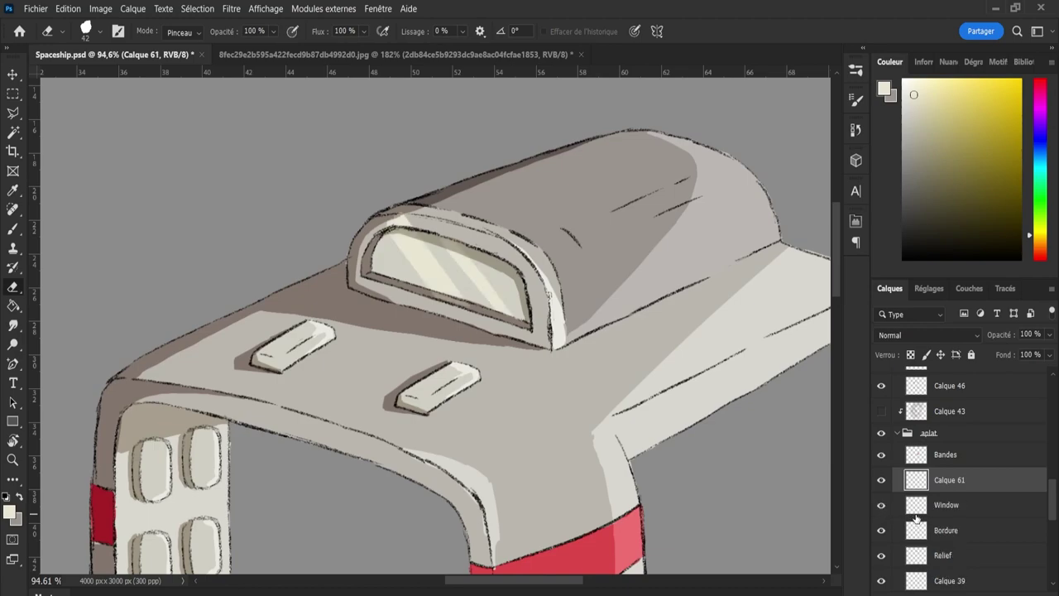
key(ctrl+z)
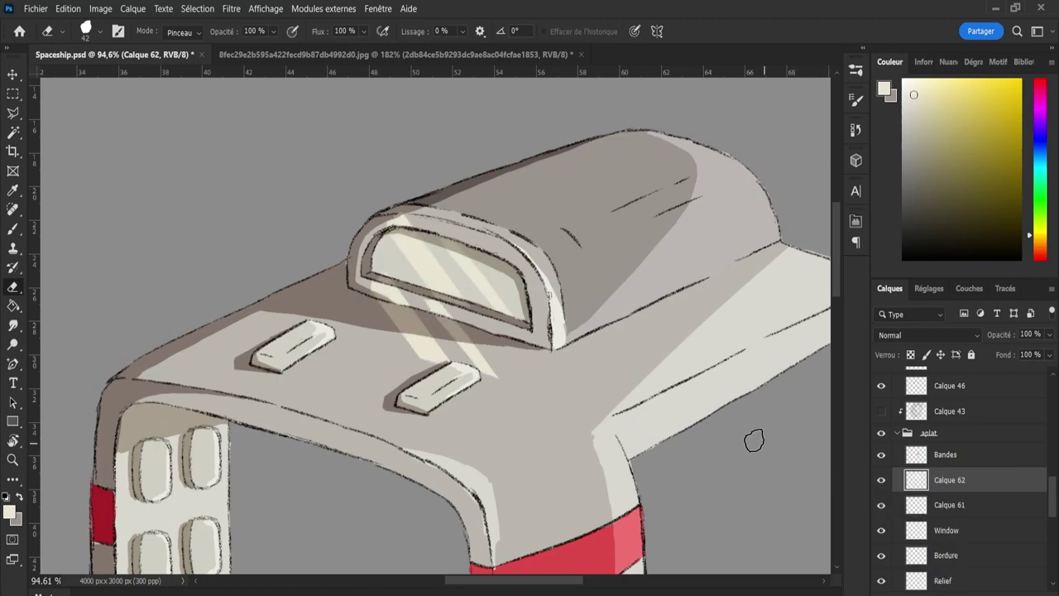
Move the copied reflection streak on Calque 62 over the narrower streak on the right side of the canopy window.
key(v)
mouse_move(408, 338)
mouse_down()
mouse_move(654, 247)
mouse_move(538, 184)
mouse_move(632, 232)
mouse_move(664, 268)
mouse_up()
key(e)
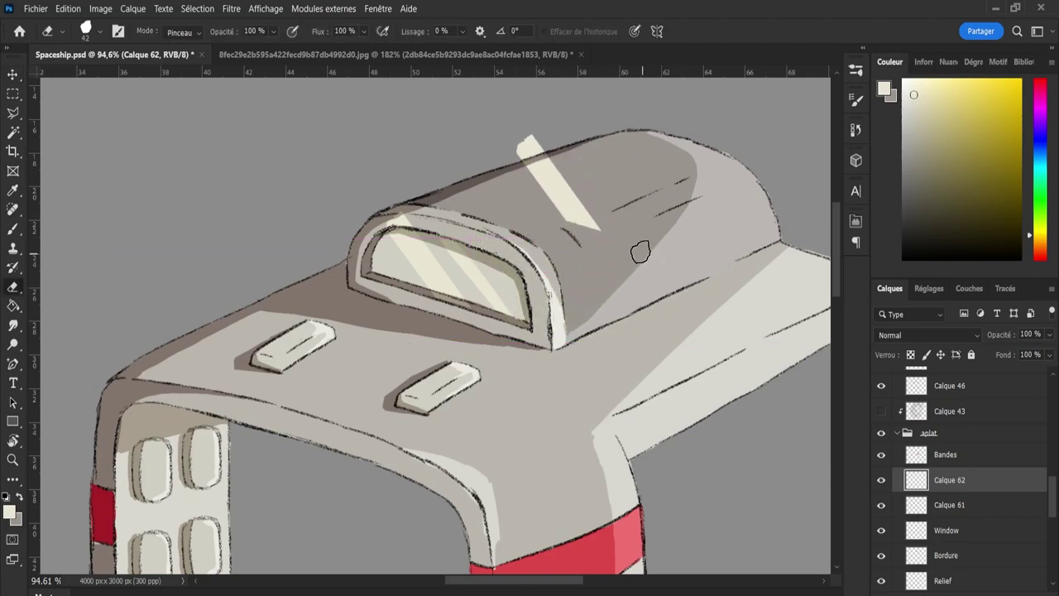
key(ctrl+t)
drag(605, 183, 479, 278)
key(ctrl+z)
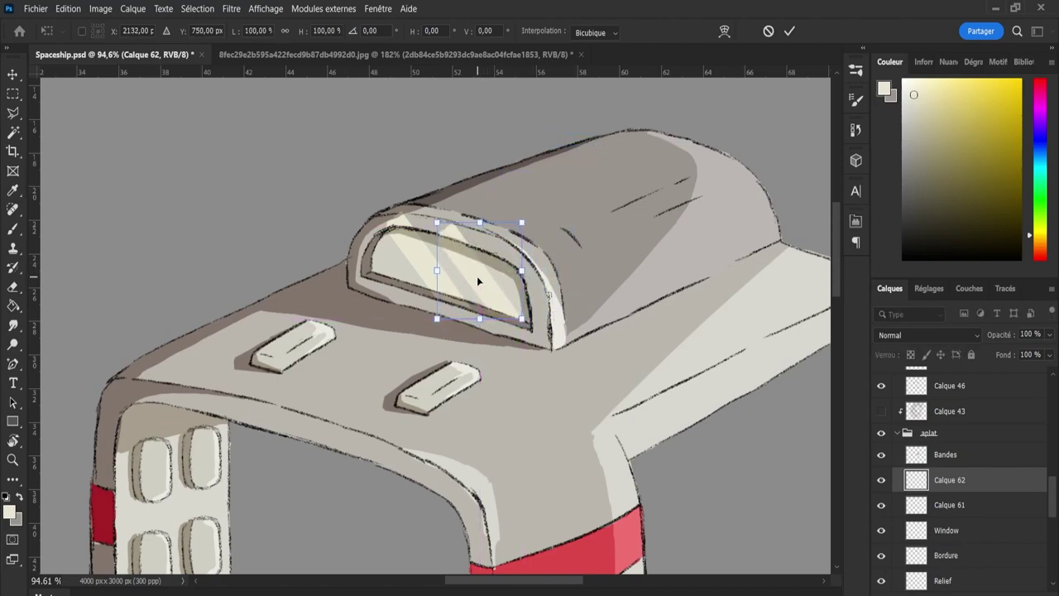
click(790, 31)
key(e)
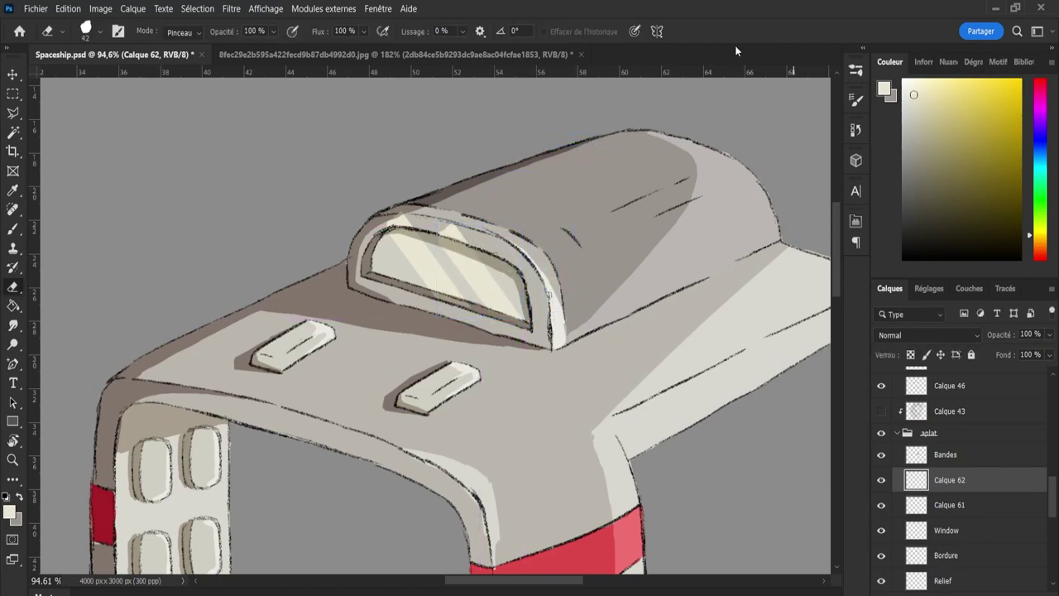
Load the Calque 62 streak as a selection and subtract a strip along its right edge with the Polygonal Lasso.
ctrl+click(917, 480)
click(12, 113)
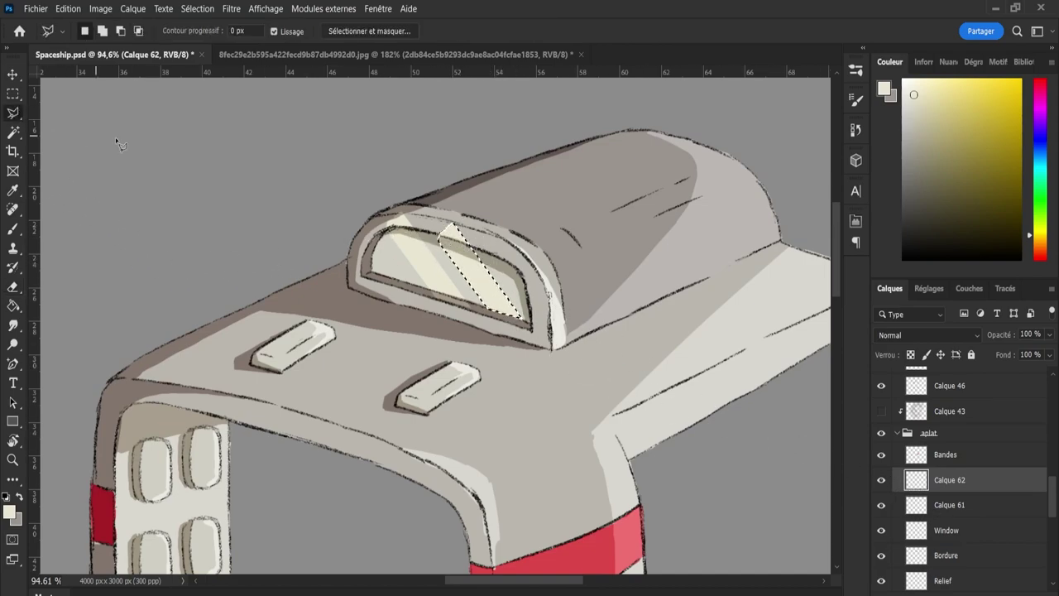
click(442, 215)
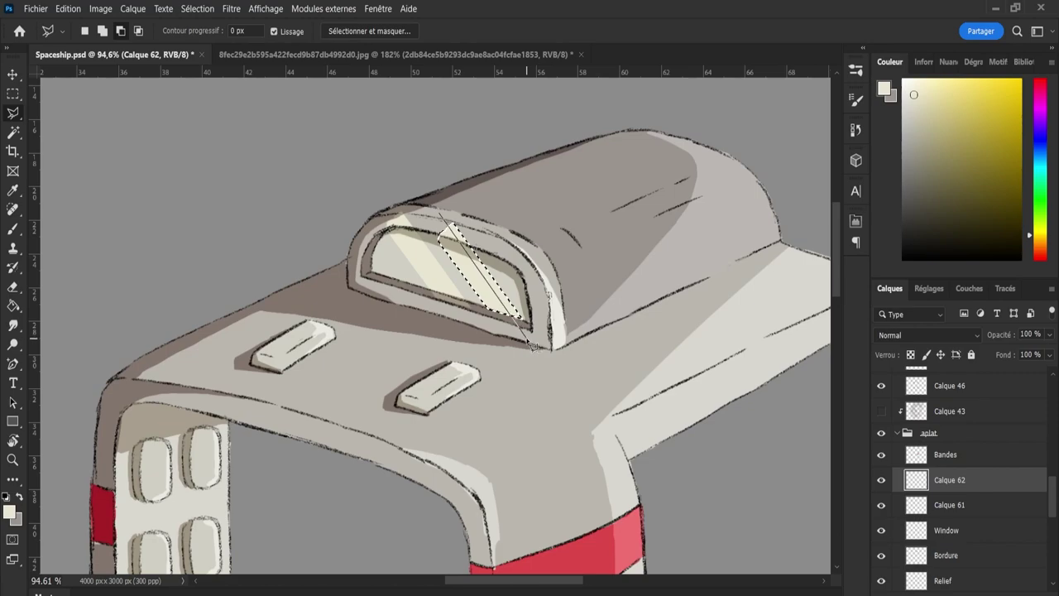
click(527, 337)
click(539, 311)
click(442, 215)
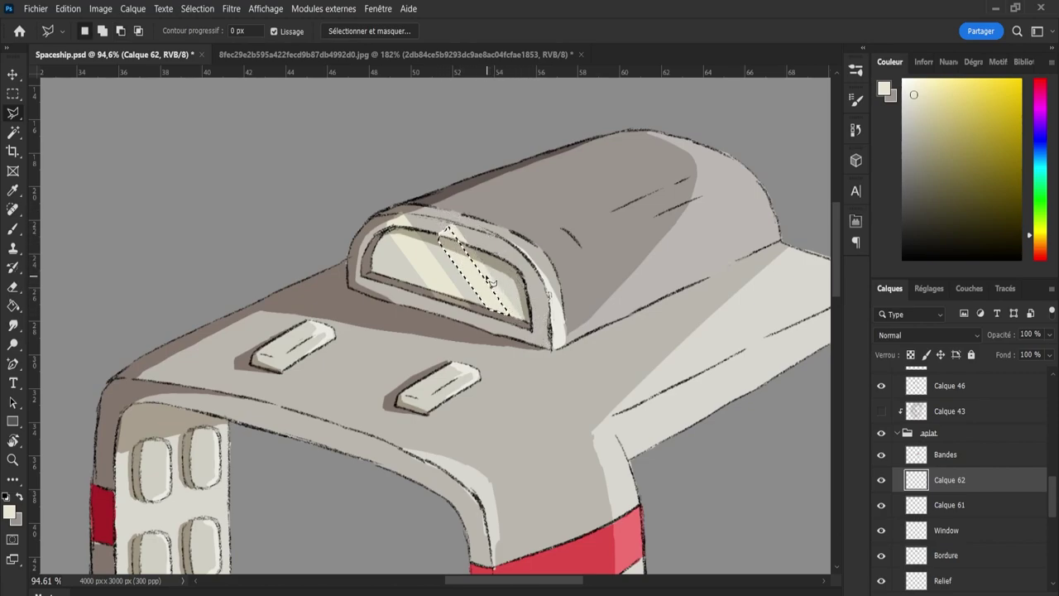
Erase the copied streak's excess on Calque 62, including the end over the window frame, and clear the selection.
key(e)
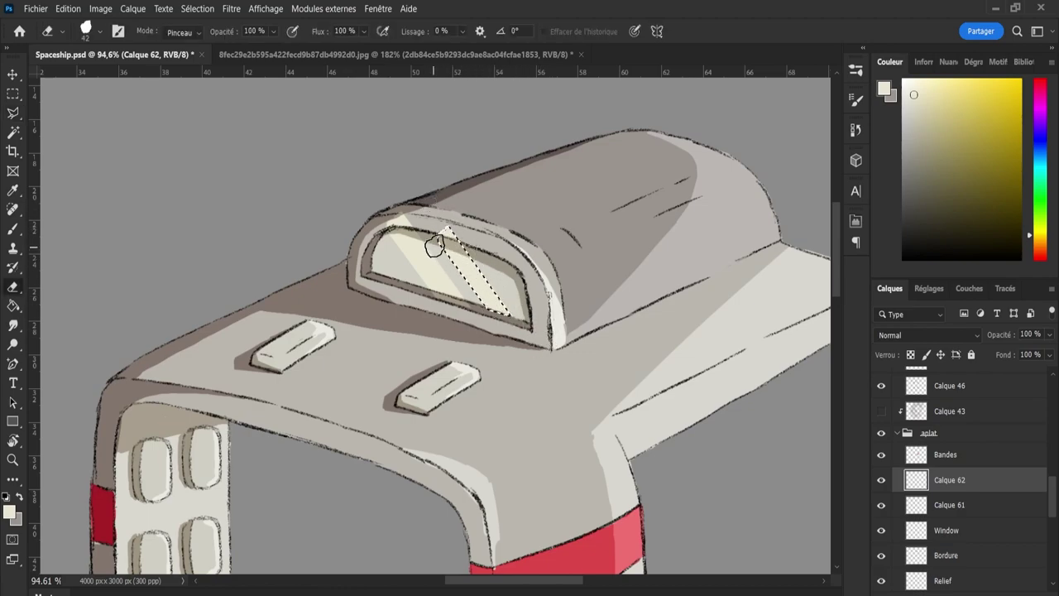
key(l)
key(ctrl+d)
key(e)
key(b)
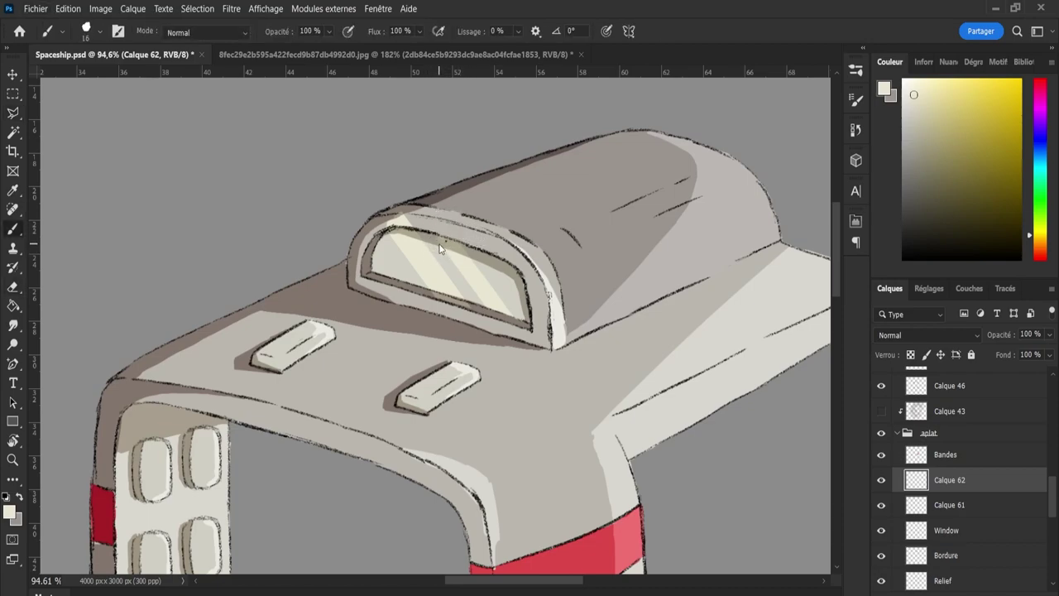
key(bracketleft)
key(bracketleft)
key(bracketleft)
key(bracketleft)
key(bracketleft)
key(bracketleft)
key(bracketleft)
key(bracketleft)
key(bracketleft)
key(bracketleft)
Reload the trimmed Calque 62 streak as a selection and subtract another thin strip along its right edge.
ctrl+click(916, 480)
key(l)
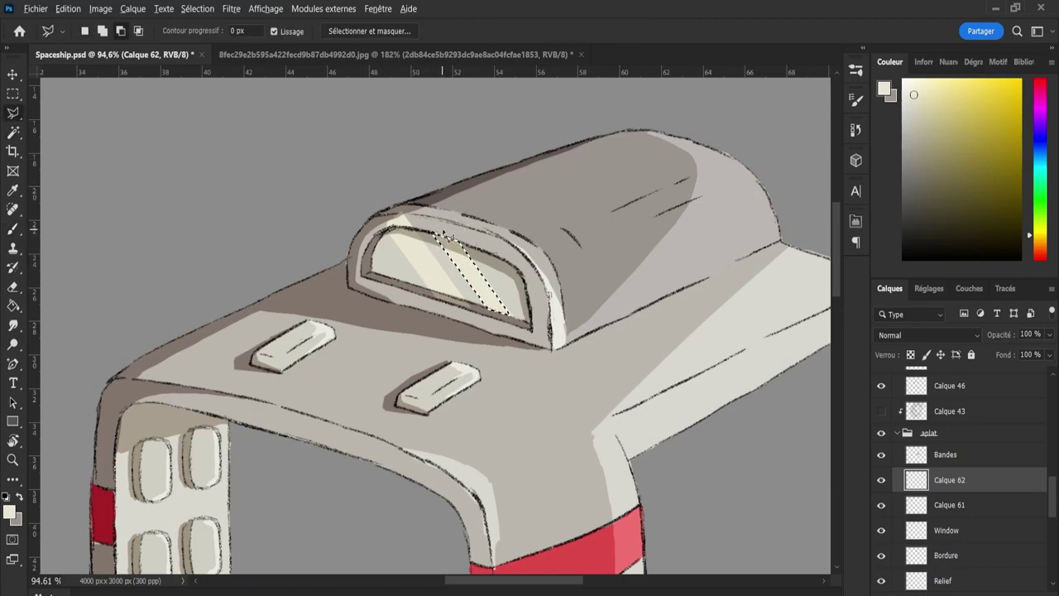
click(437, 223)
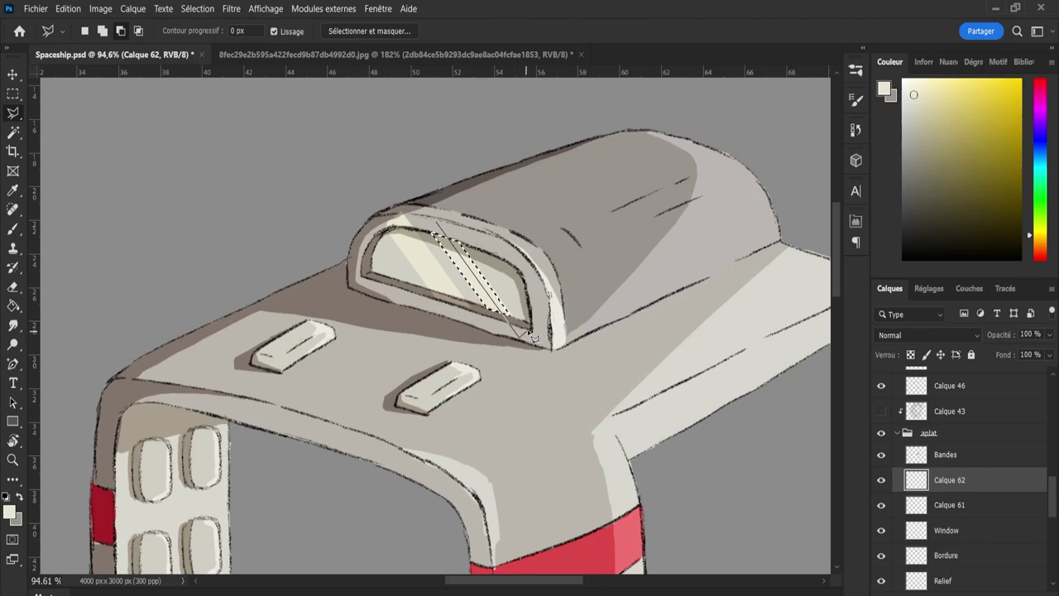
click(439, 226)
key(e)
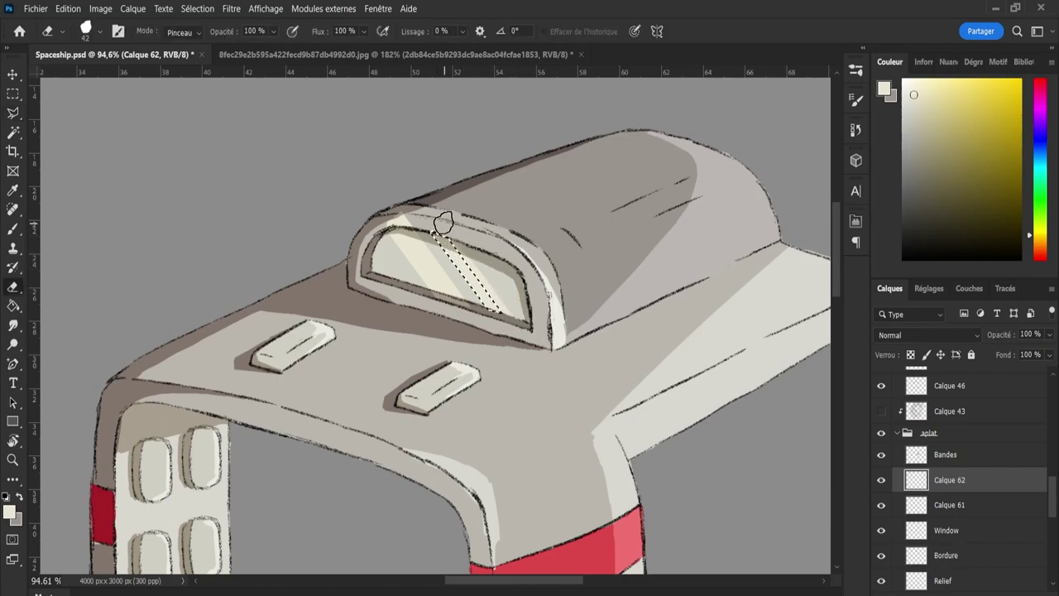
Use the reduced selection to adjust the second reflection streak on Calque 61, and deselect.
click(912, 504)
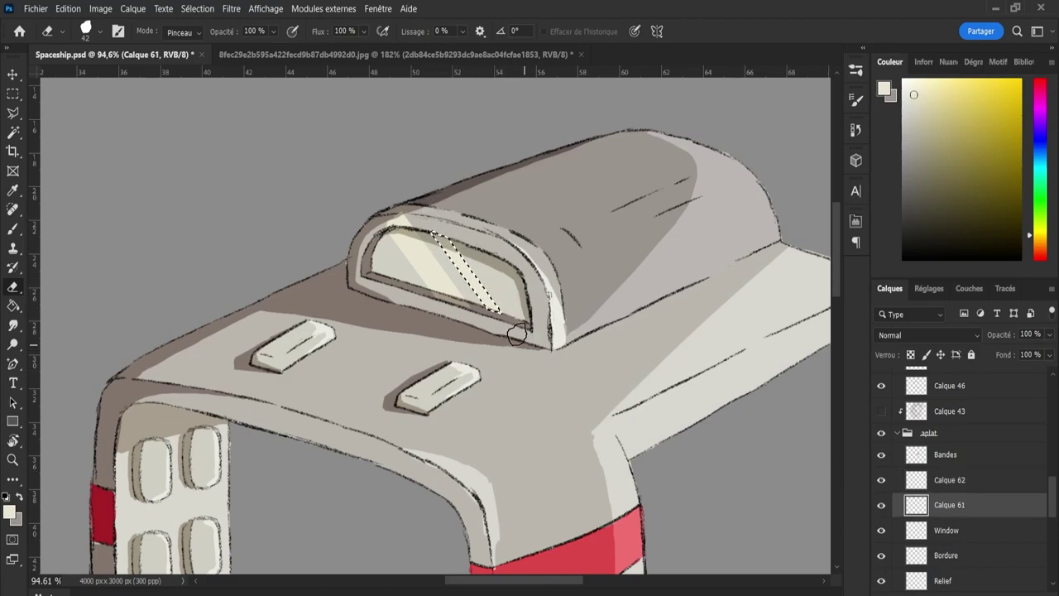
key(l)
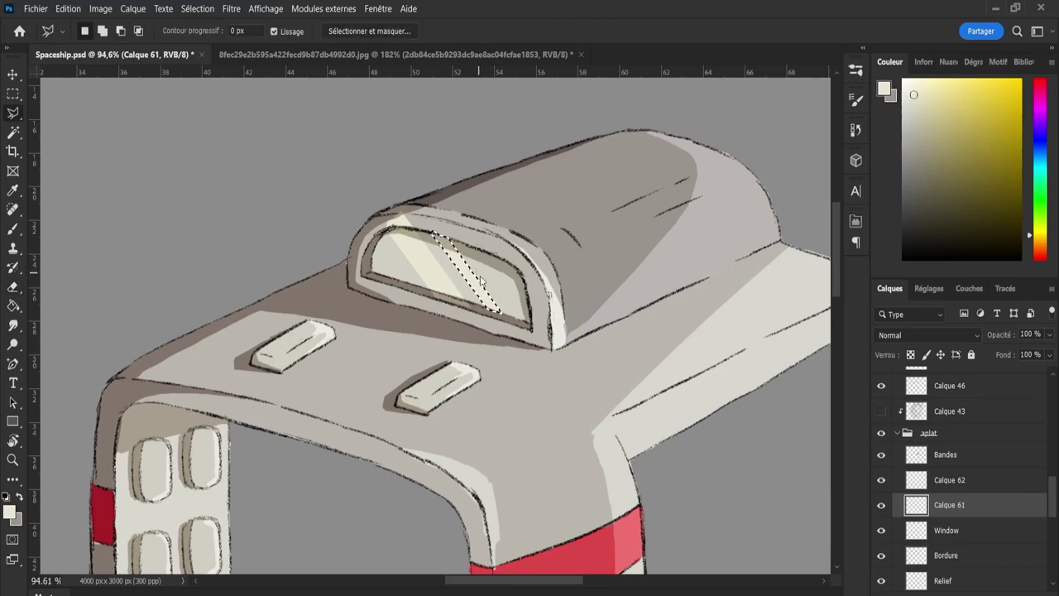
key(alt+BackSpace)
key(ctrl+d)
key(e)
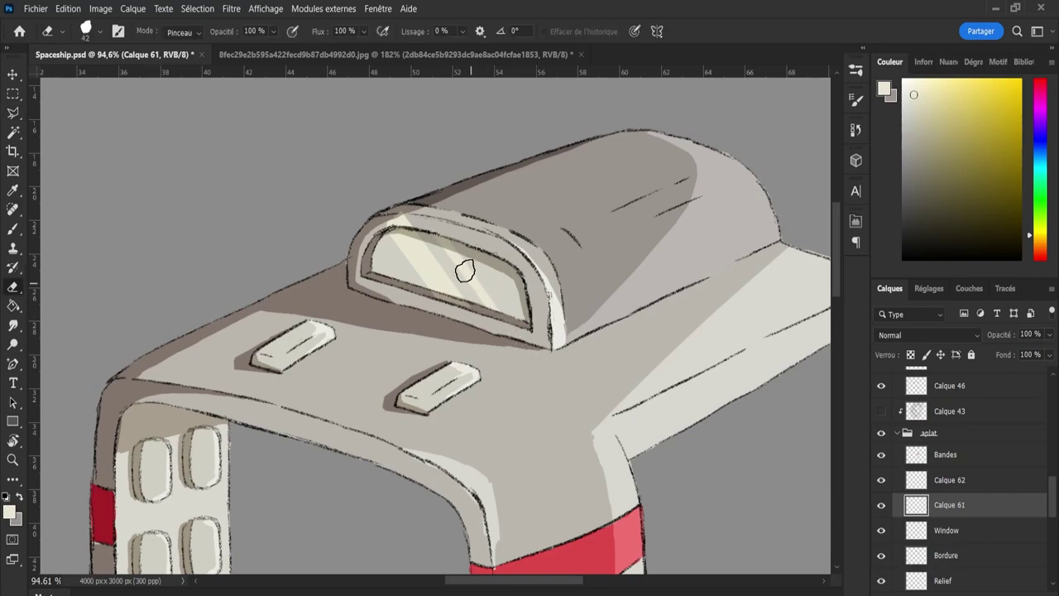
Try rotating the streaks on Calque 61 and Calque 62 together by about 9° and repositioning them in the window.
shift+click(935, 484)
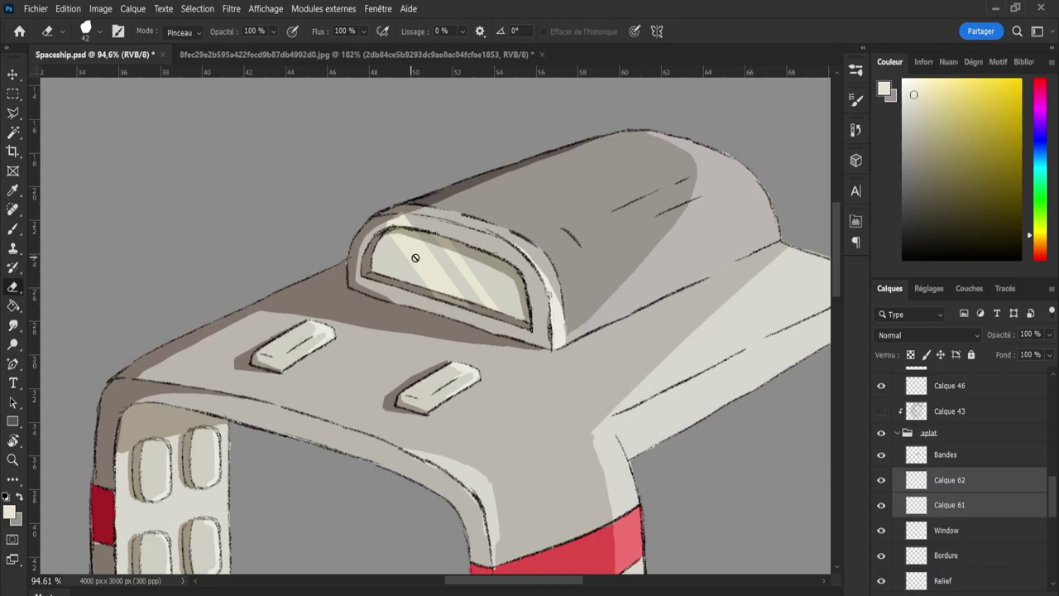
key(v)
key(ctrl+t)
drag(435, 275, 447, 276)
drag(535, 213, 530, 226)
drag(446, 266, 439, 263)
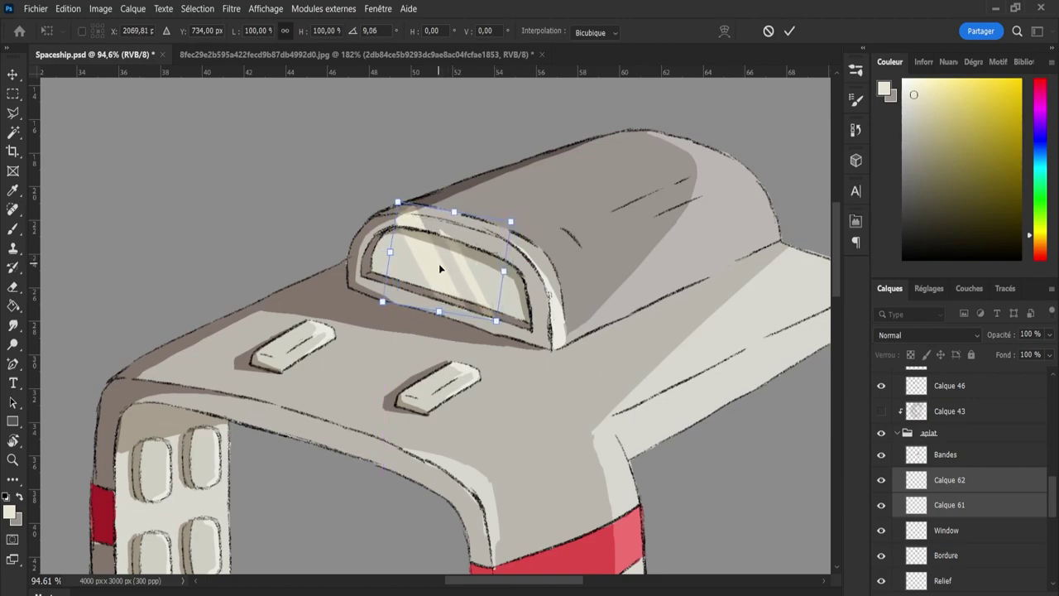
click(789, 31)
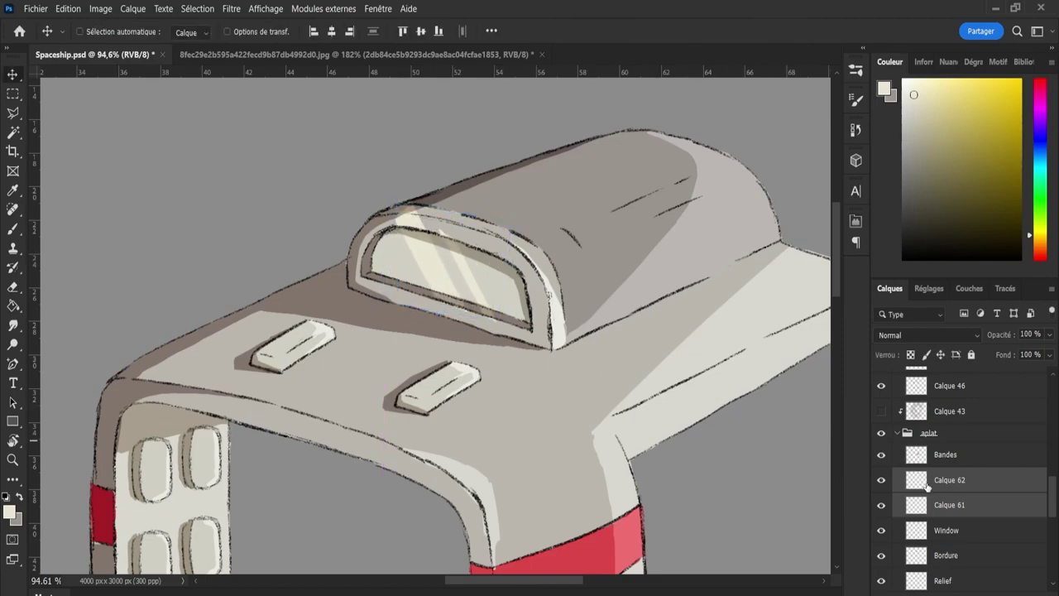
key(ctrl)
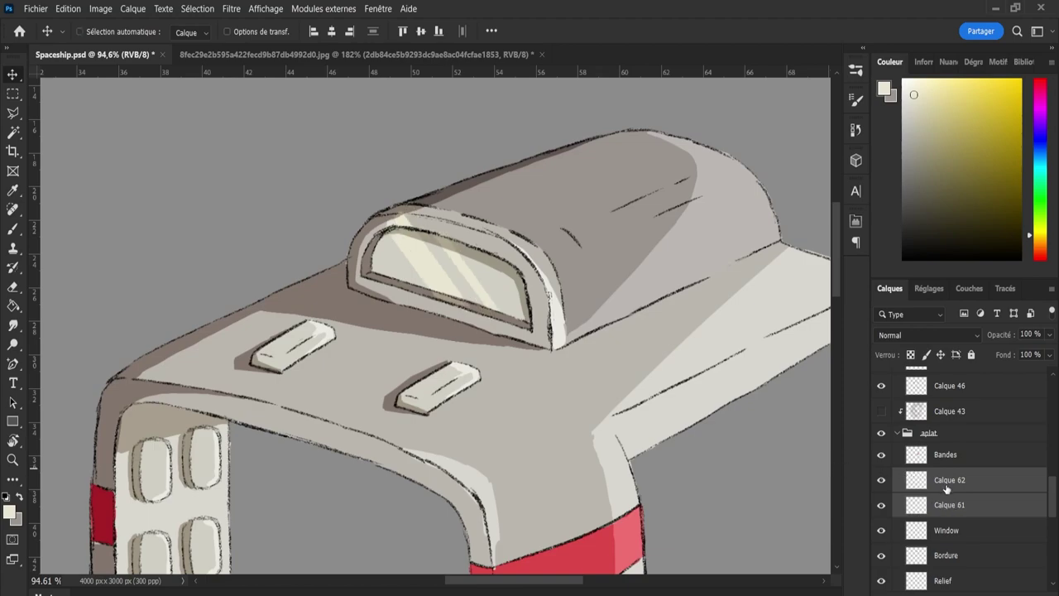
Erase the upper end of the wider streak that spills over the window frame on Calque 61.
click(946, 488)
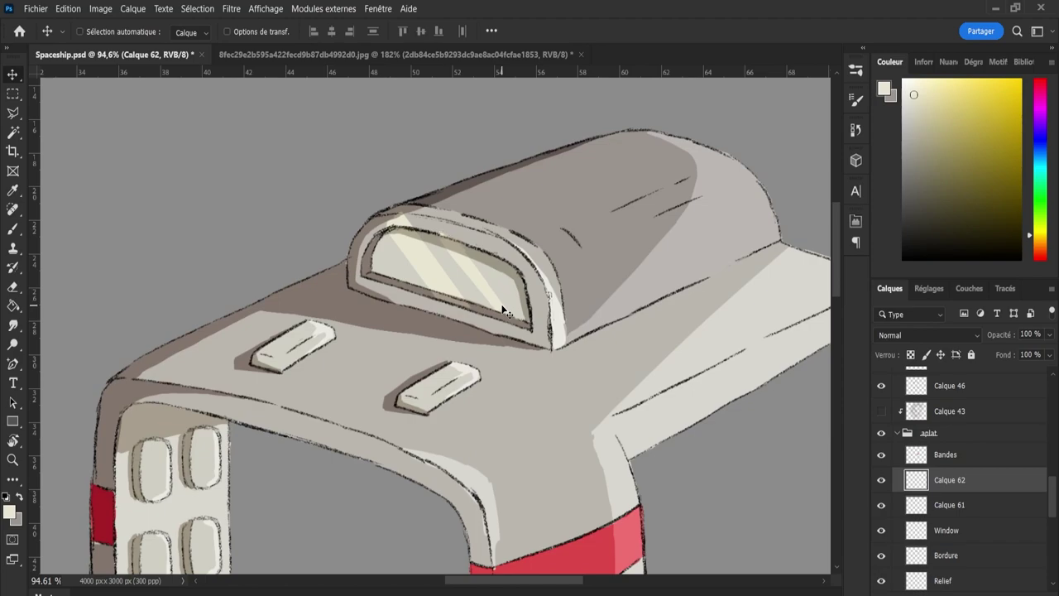
click(964, 514)
key(e)
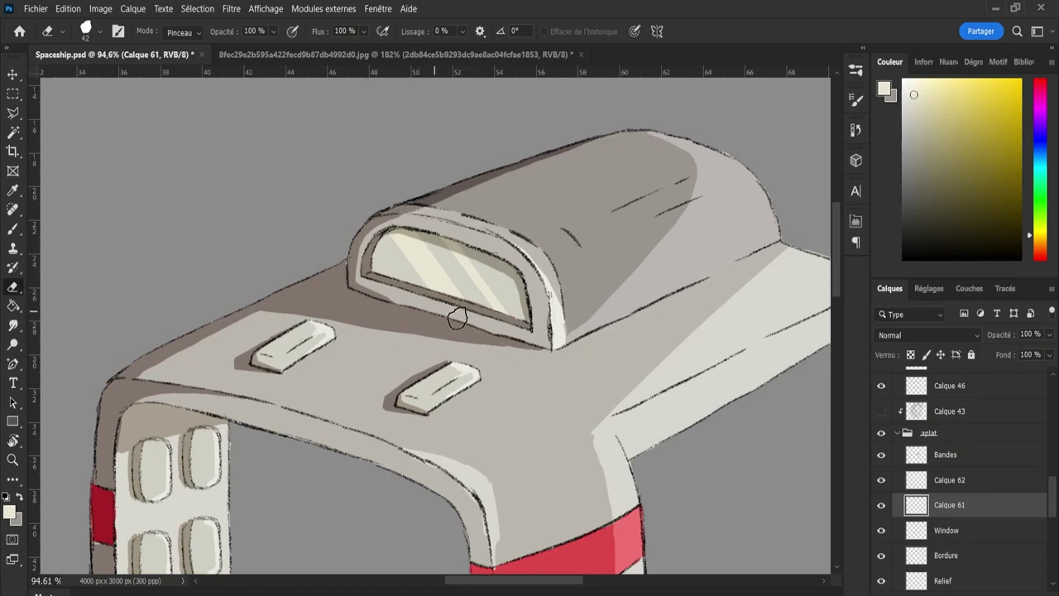
Compare blending modes on Calque 61 and Calque 62 together, and set both layers to Incrustation at 64% opacity.
shift+click(938, 487)
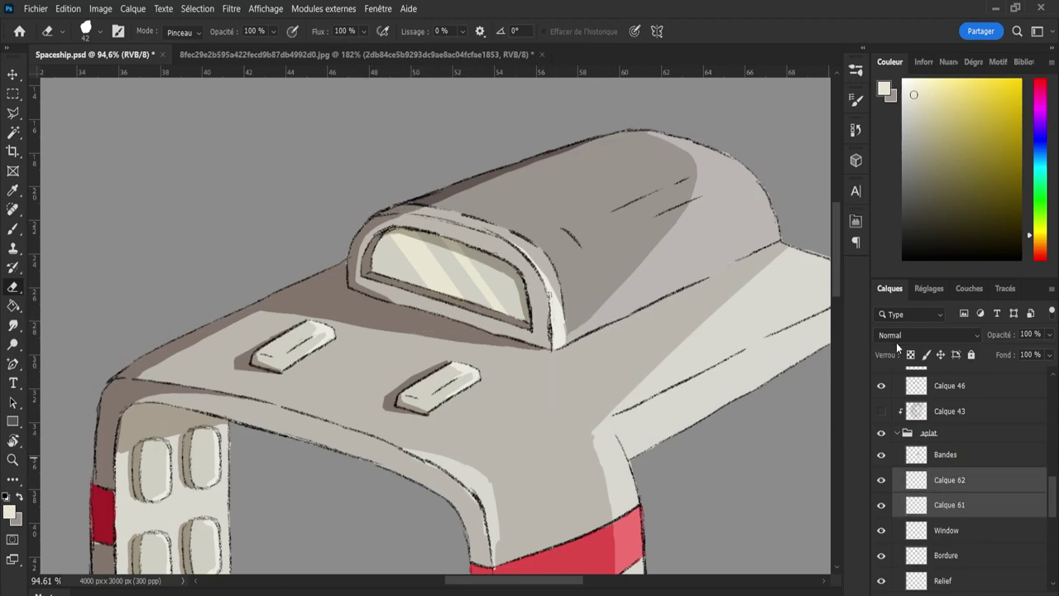
key(shift+alt+w)
key(shift+plus)
key(shift+plus)
key(shift+plus)
key(shift+plus)
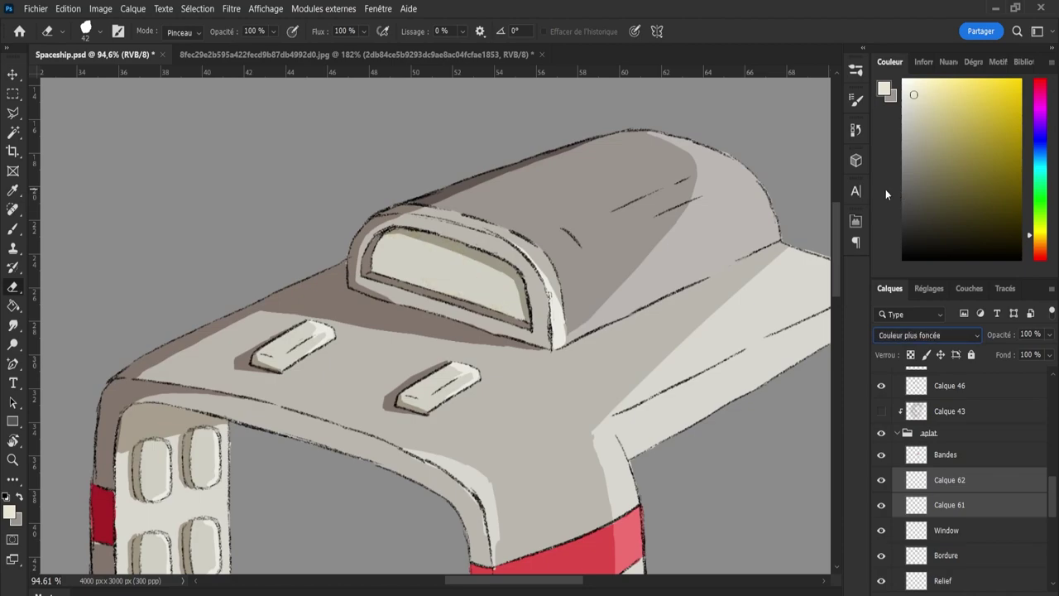
key(shift+plus)
key(shift+plus)
key(shift+plus)
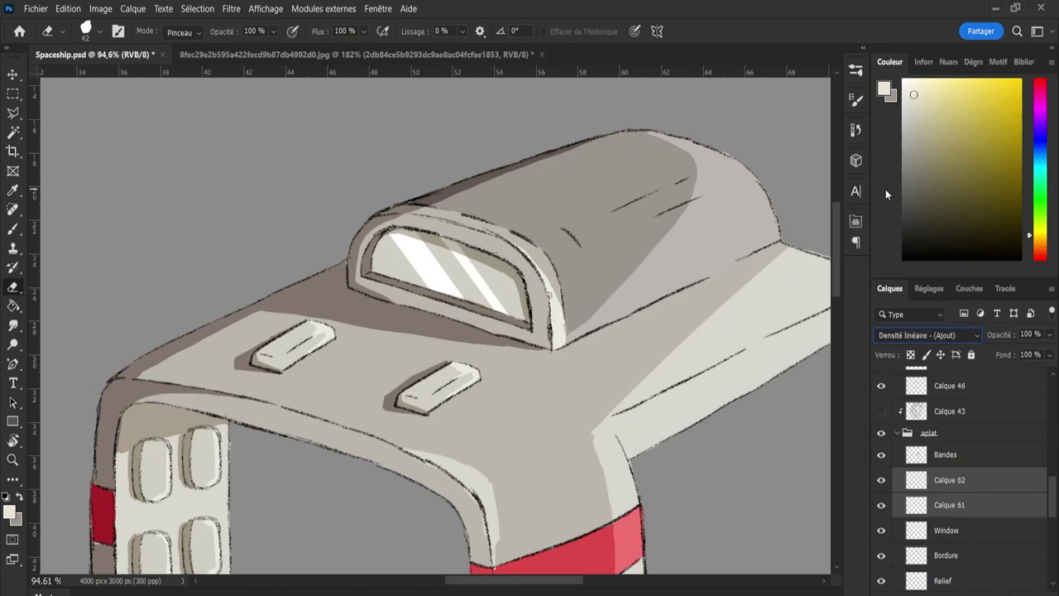
key(shift+plus)
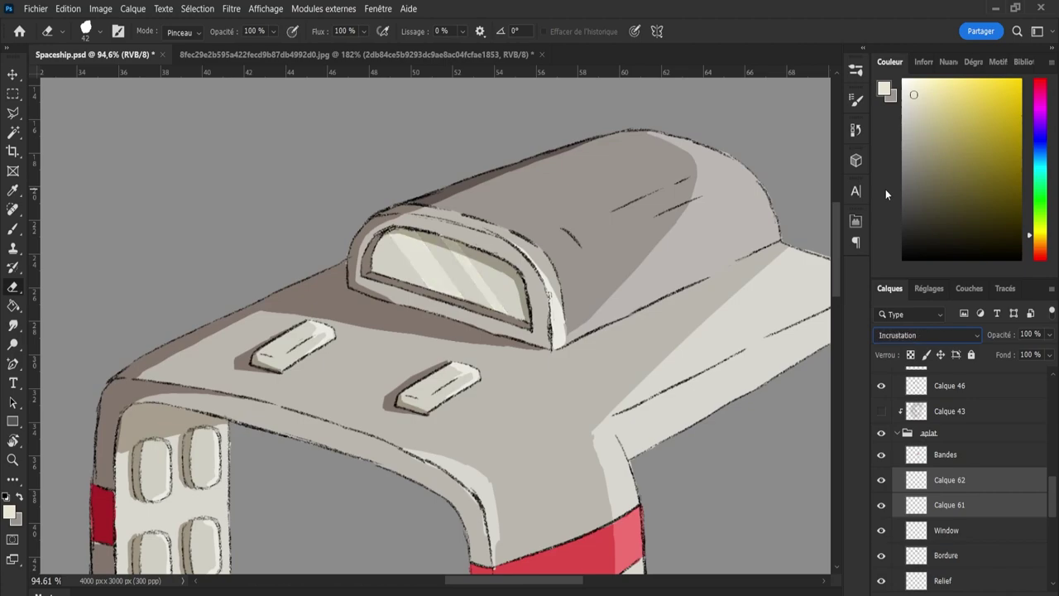
key(shift+minus)
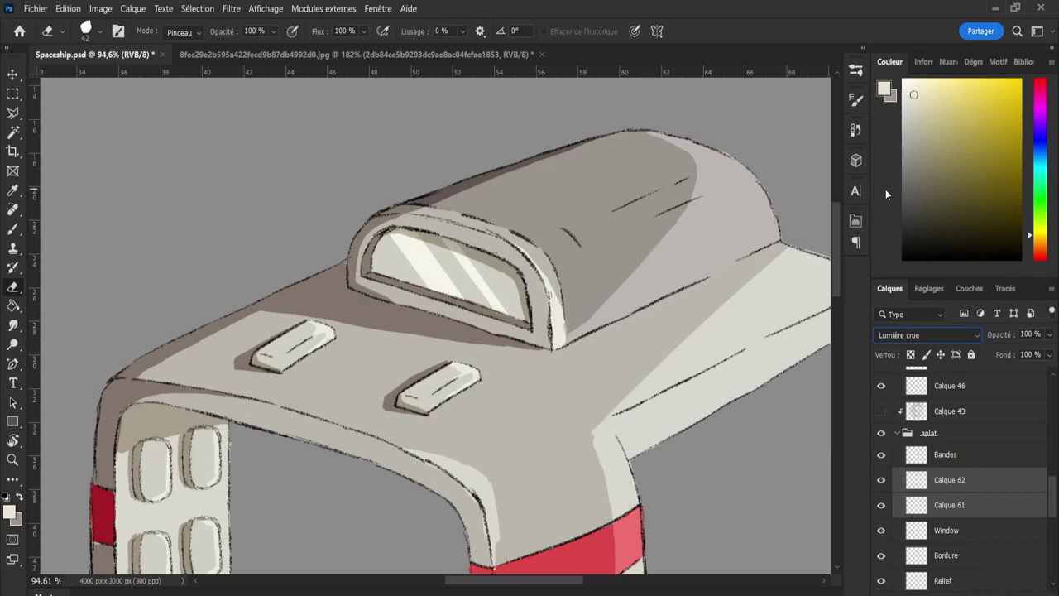
key(shift+plus)
key(shift+minus)
key(shift+plus)
key(shift+plus)
key(shift+plus)
key(shift+plus)
key(shift+plus)
key(shift+plus)
key(shift+plus)
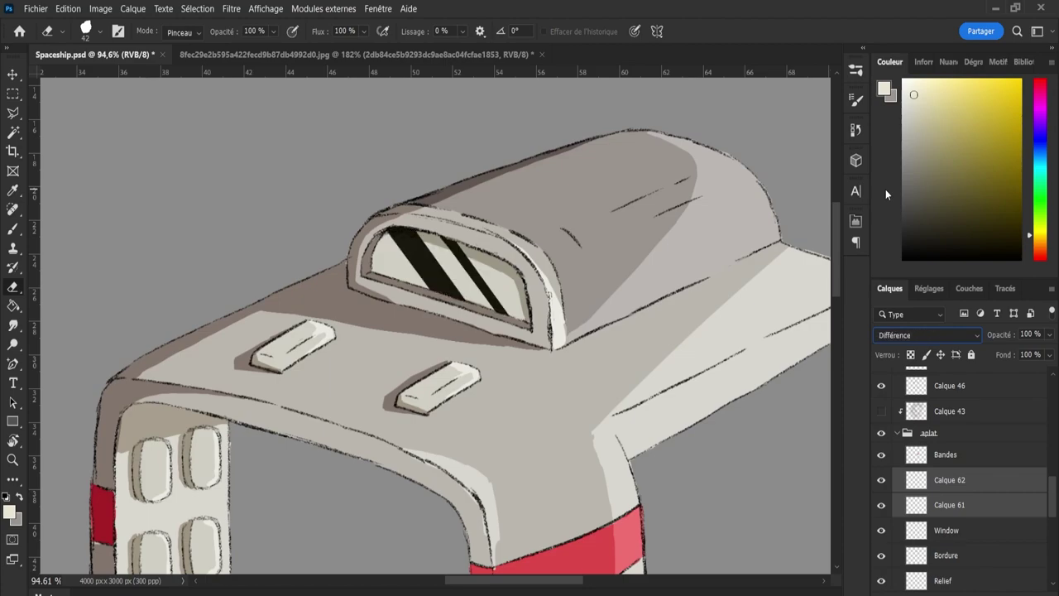
key(shift+plus)
key(shift+plus)
key(shift+plus)
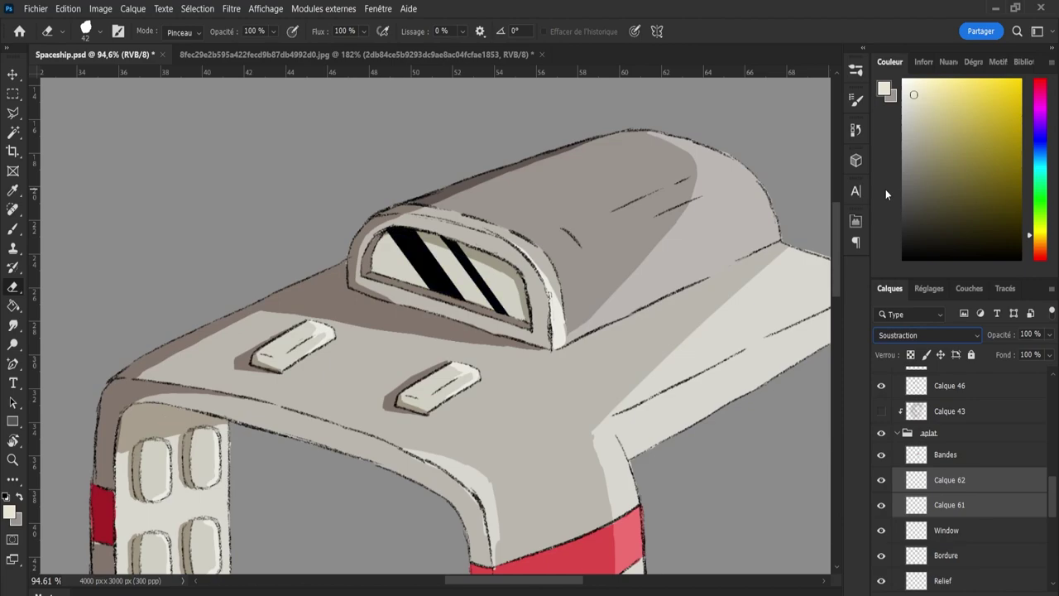
key(shift+plus)
key(shift+plus)
key(shift+plus)
key(shift+plus)
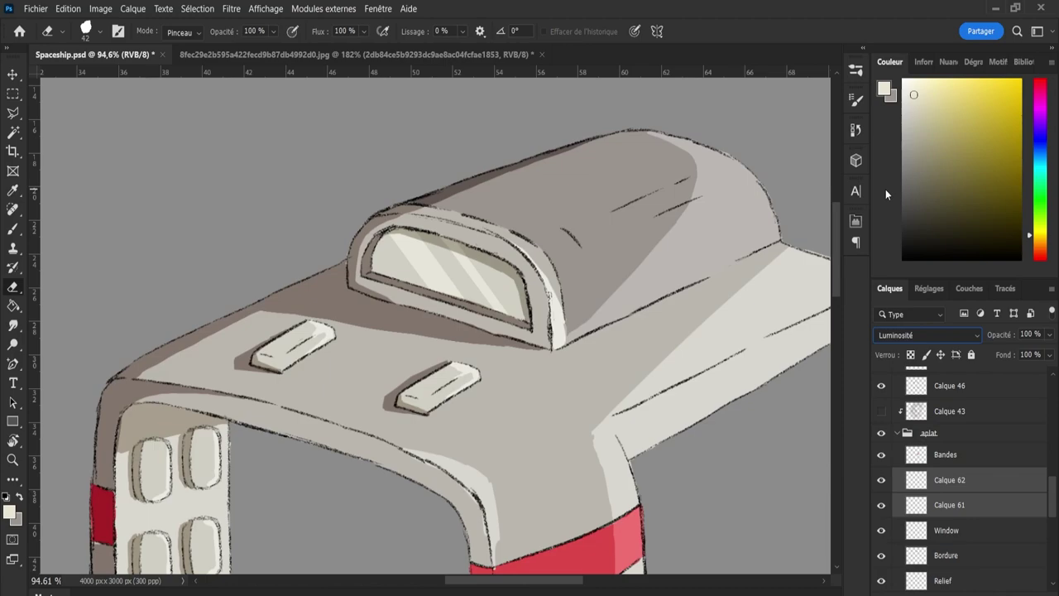
key(Up)
key(Up)
key(Up)
key(Up)
key(Up)
key(Up)
key(Up)
key(Up)
key(Up)
key(Up)
key(Up)
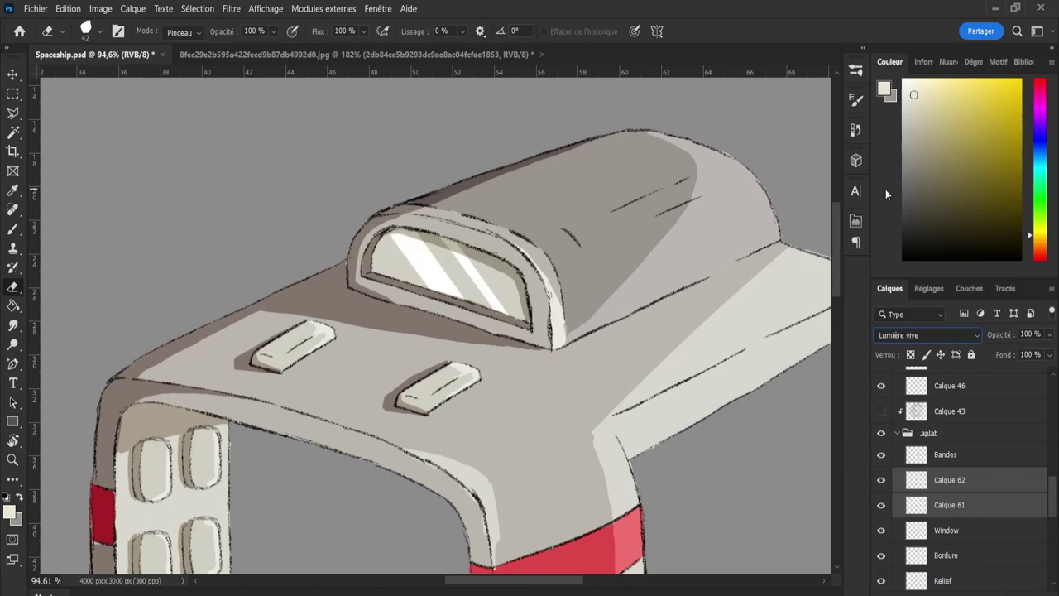
key(shift+minus)
key(shift+minus)
key(shift+minus)
key(shift+minus)
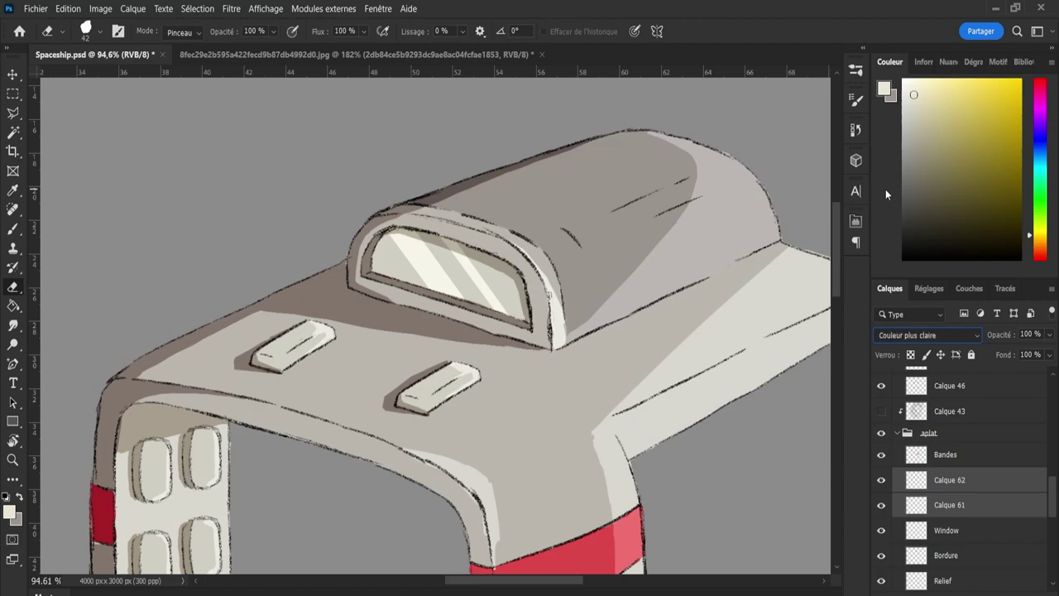
key(shift+plus)
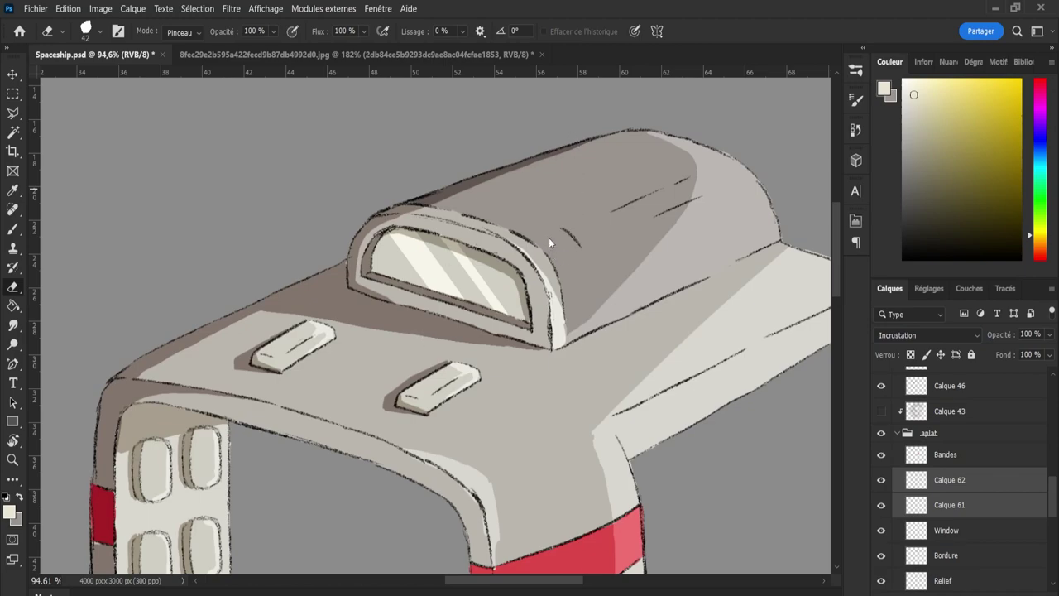
drag(1049, 343, 1024, 357)
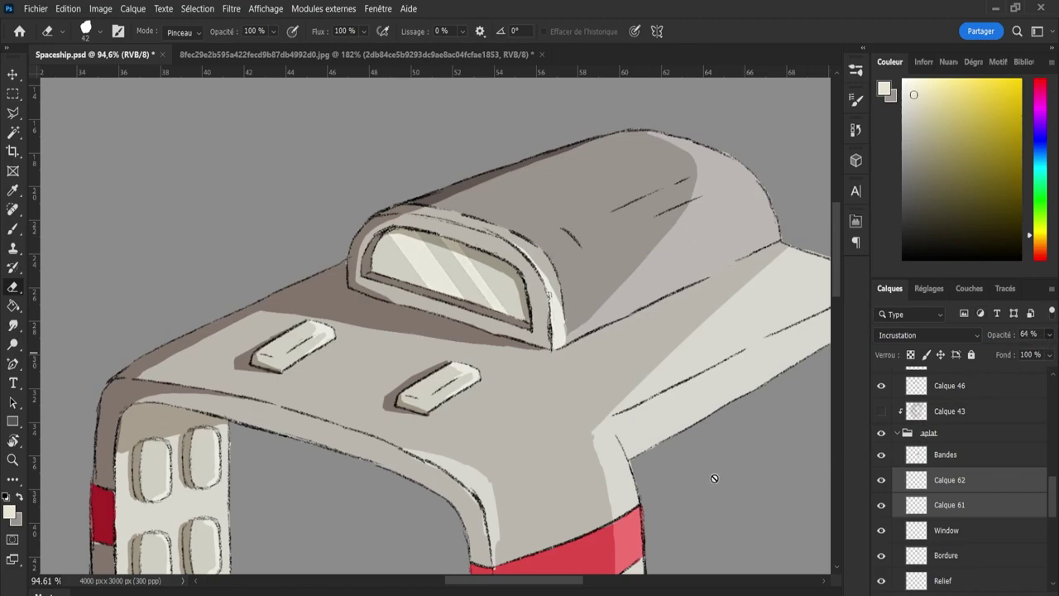
Collapse the aplat and Groupe 1 layer groups.
click(925, 483)
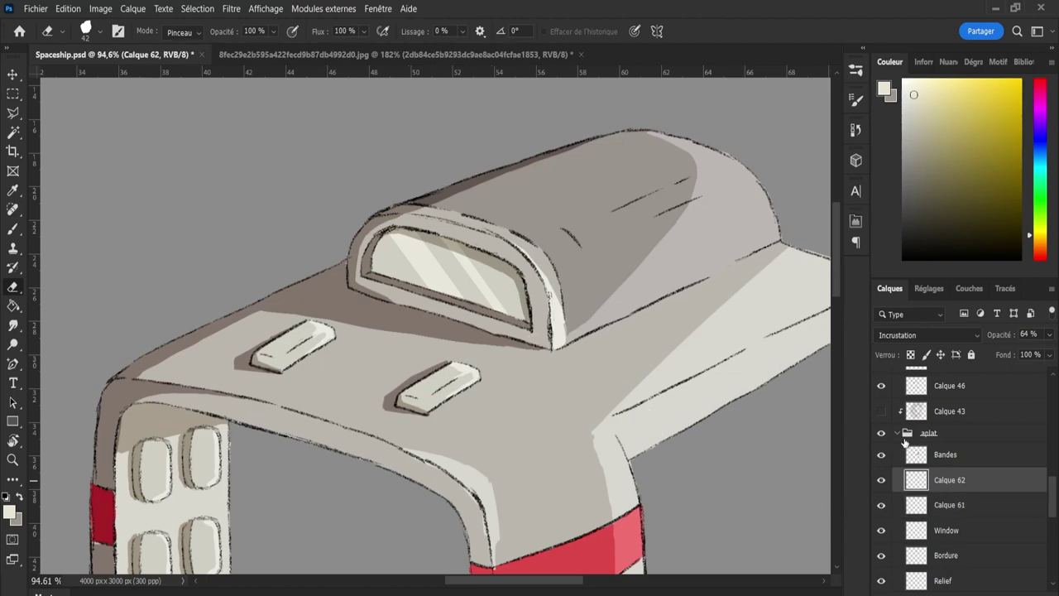
click(901, 437)
scroll(1042, 497, up, 3)
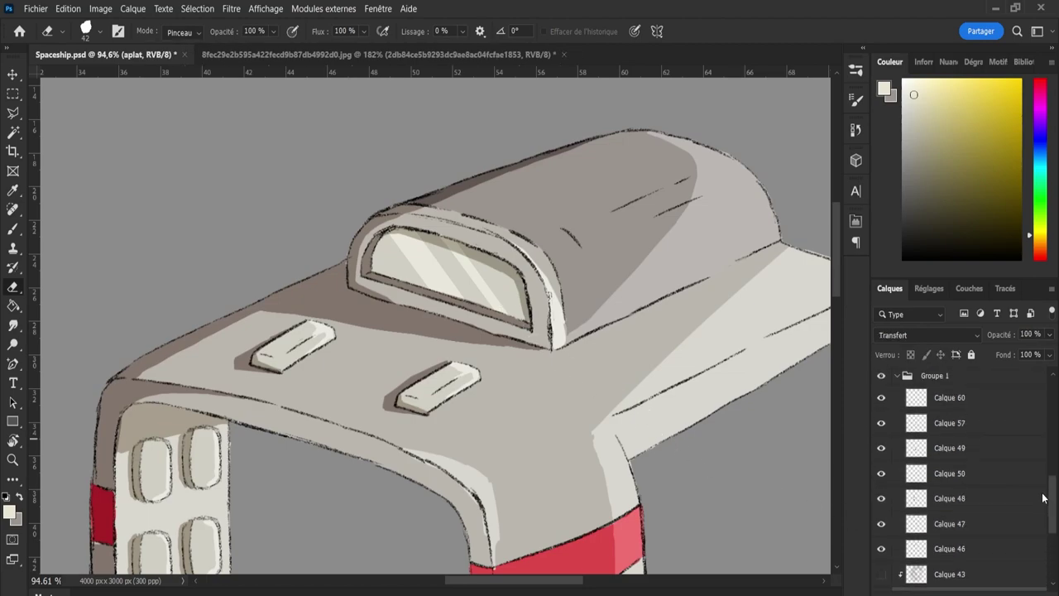
scroll(1042, 497, up, 2)
click(898, 459)
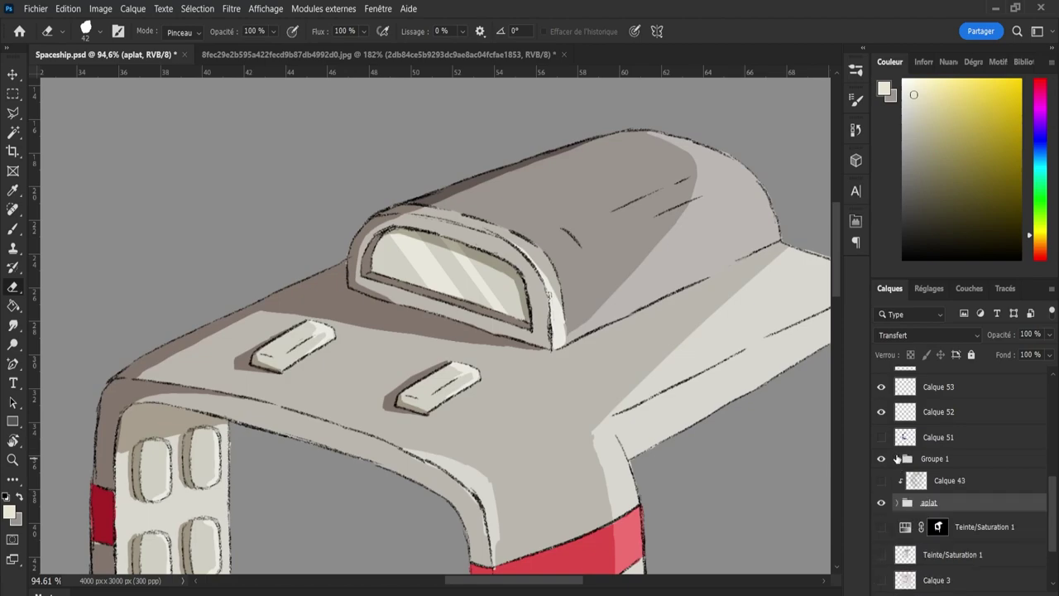
Make Calque 43 visible and compare the whole spaceship with Calque 51 shown and hidden.
click(881, 480)
key(z)
drag(300, 319, 251, 275)
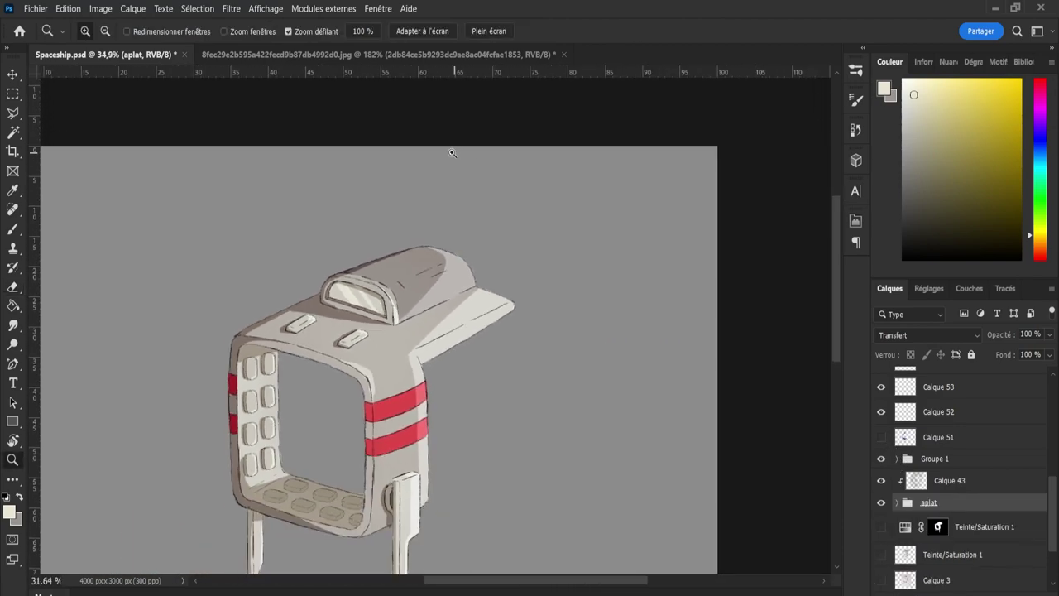
drag(452, 152, 468, 319)
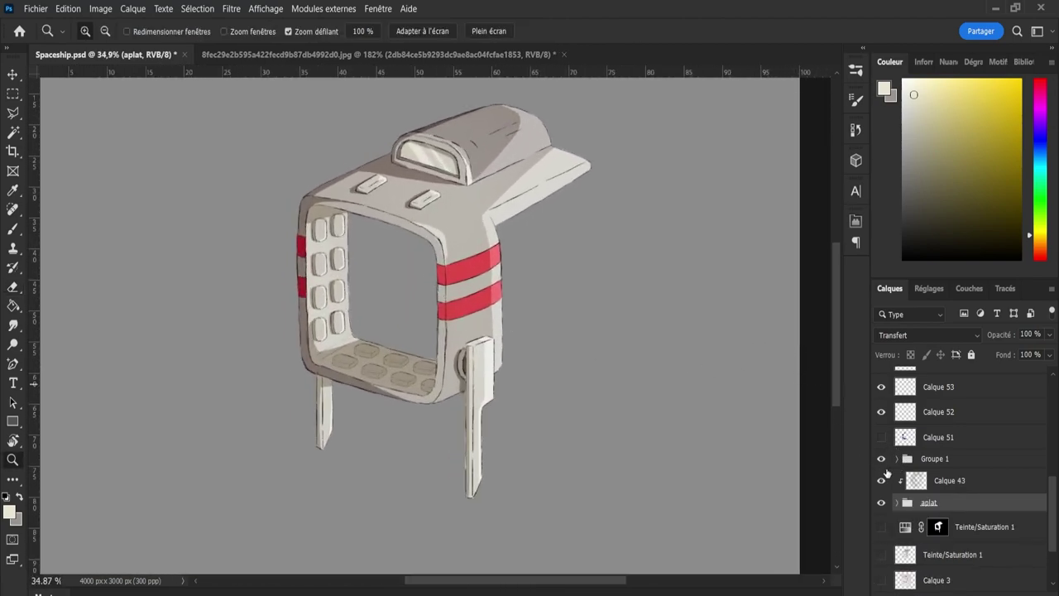
click(881, 439)
click(881, 438)
Group the layers from Calque 52 to Calque 56 into one layer group.
drag(1054, 490, 1053, 457)
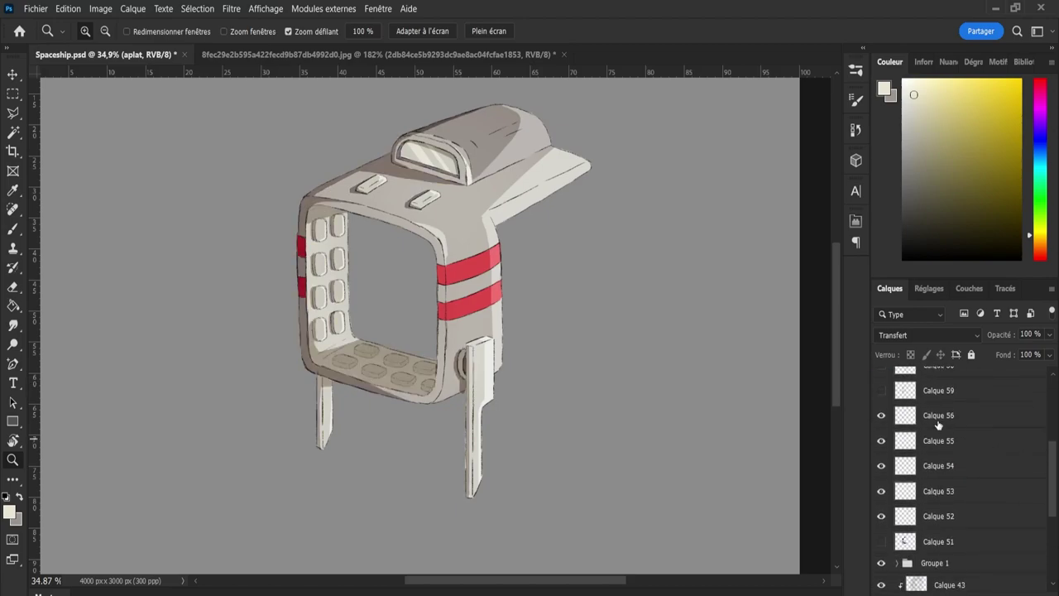
click(938, 422)
shift+click(946, 521)
key(ctrl+g)
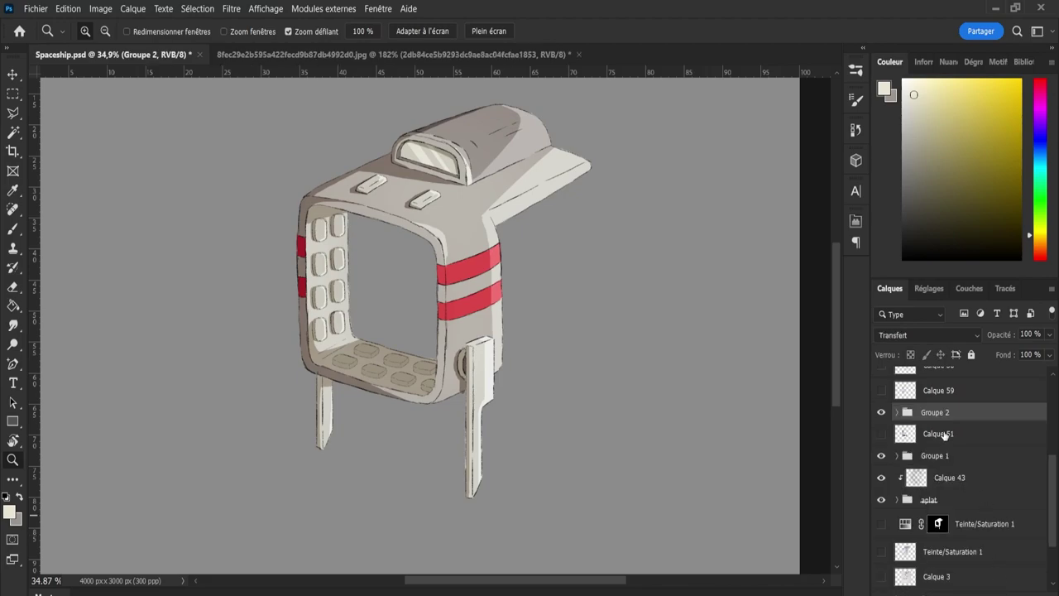
Rename Groupe 1 as Shadow and Groupe 2 as Light.
double_click(943, 461)
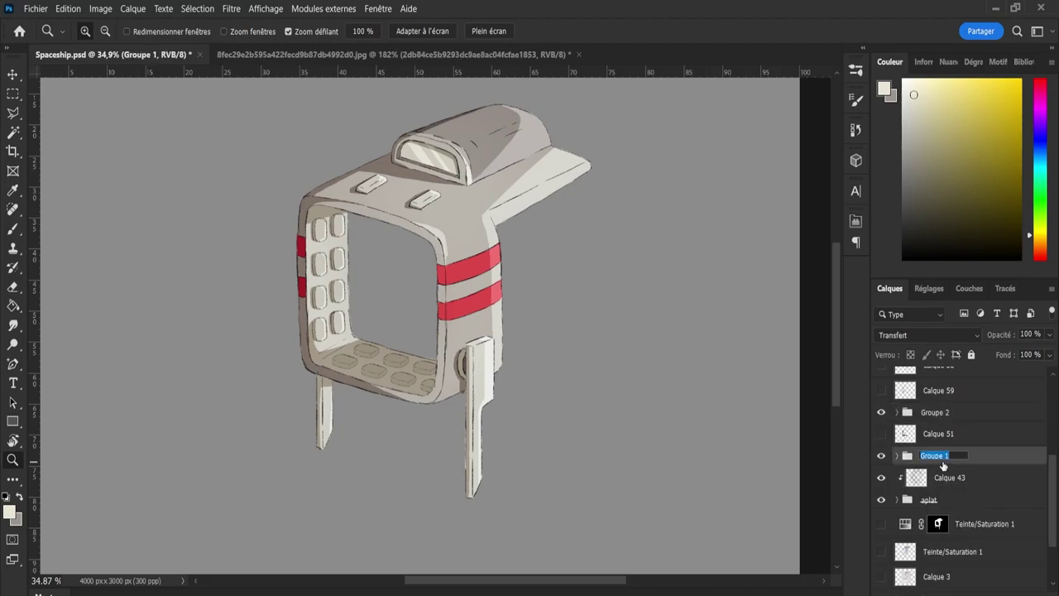
text(Shadow)
key(Return)
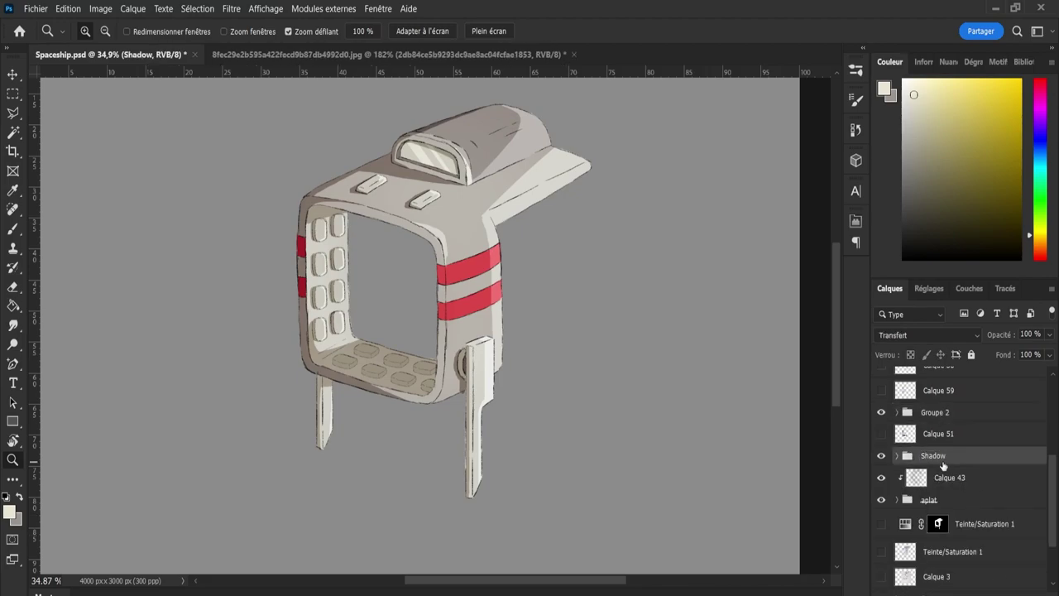
double_click(933, 413)
text(Ligh)
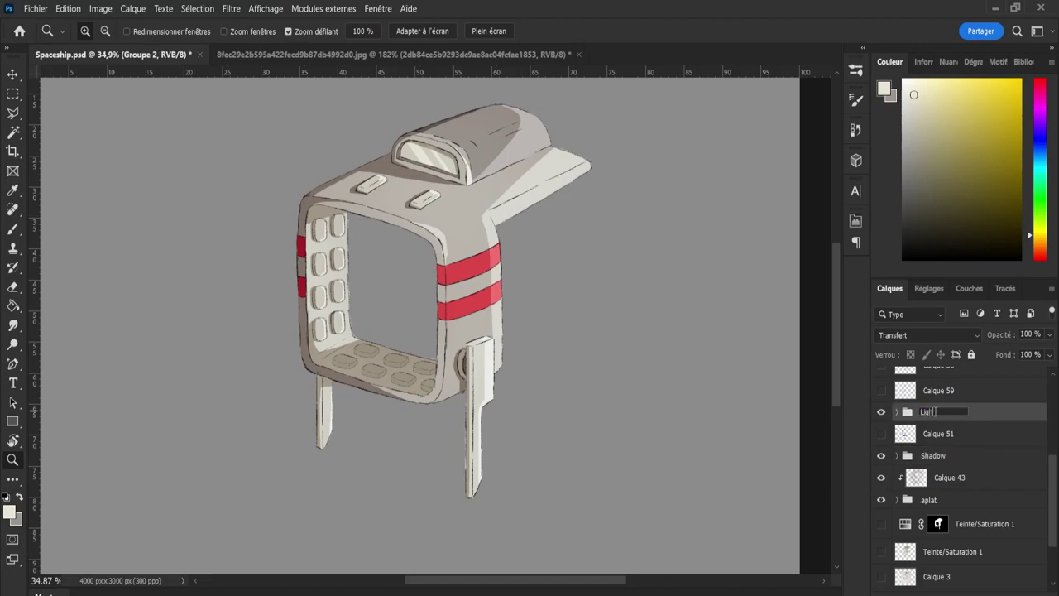
text(t)
key(Return)
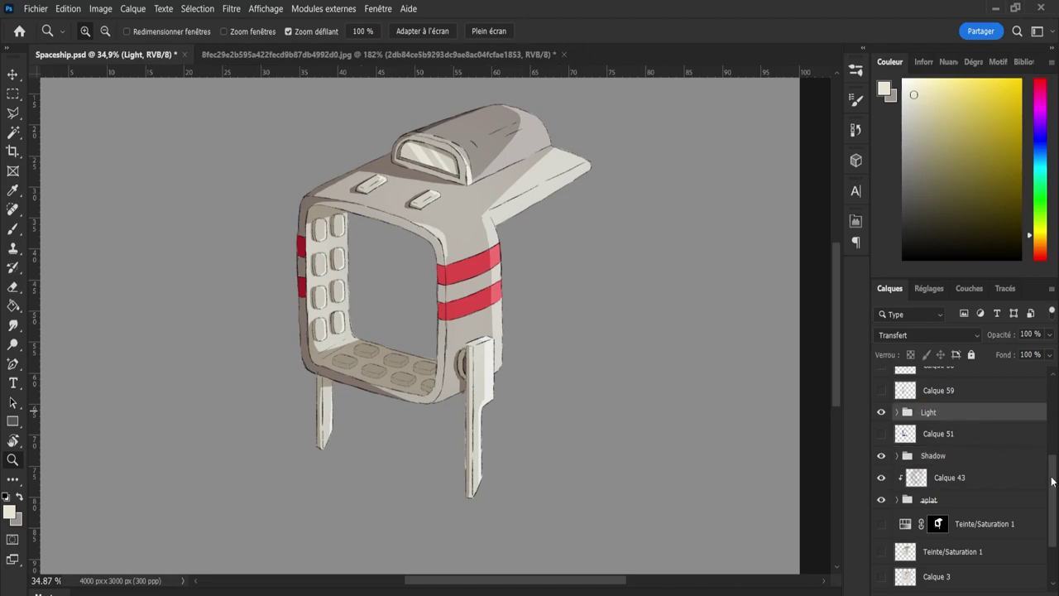
Make Calque 59 and Calque 58 visible and set Calque 59's opacity to 17%.
drag(1053, 480, 1044, 460)
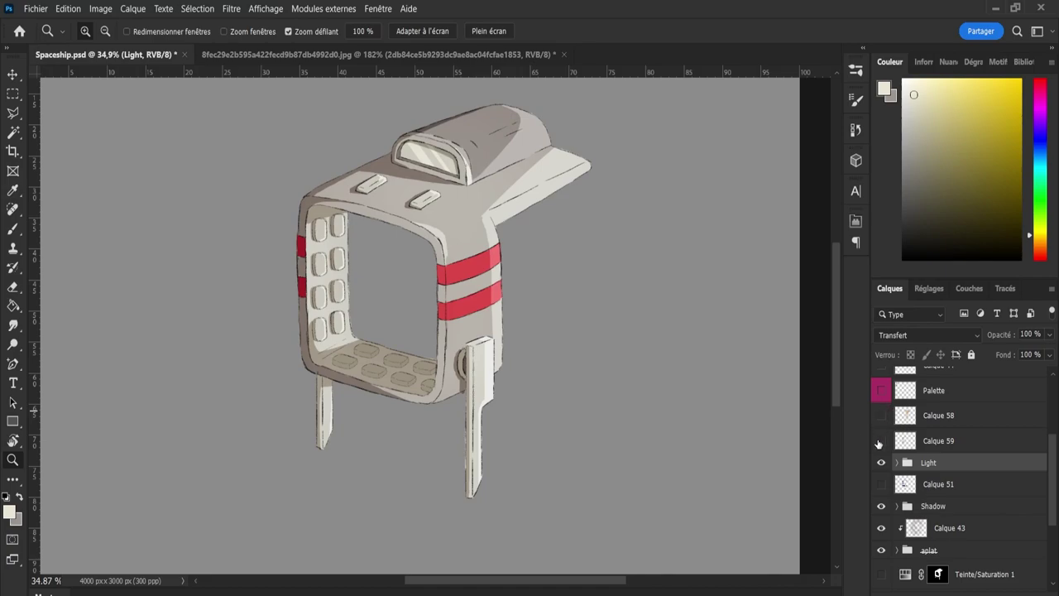
click(881, 441)
click(880, 441)
click(880, 441)
click(941, 444)
click(881, 415)
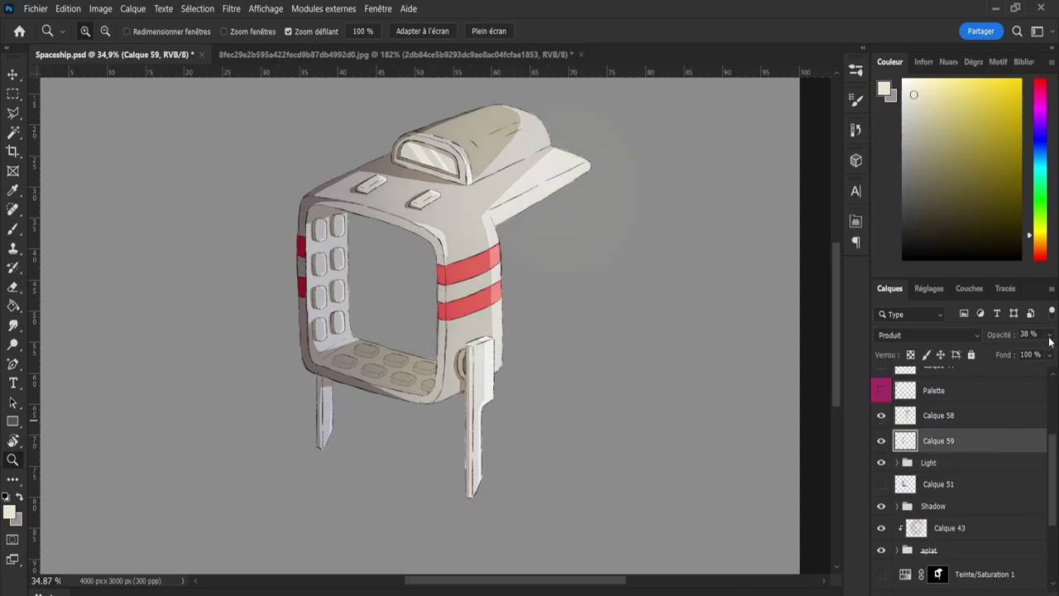
click(968, 417)
Rename Calque 59 as Qhadow.
click(972, 438)
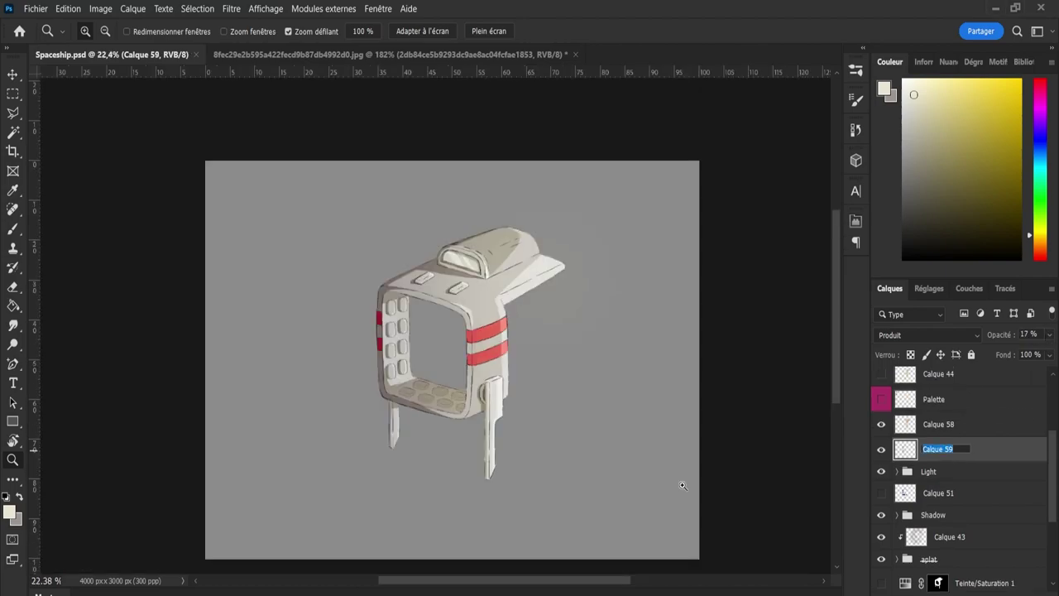
text(Ohadow)
key(Return)
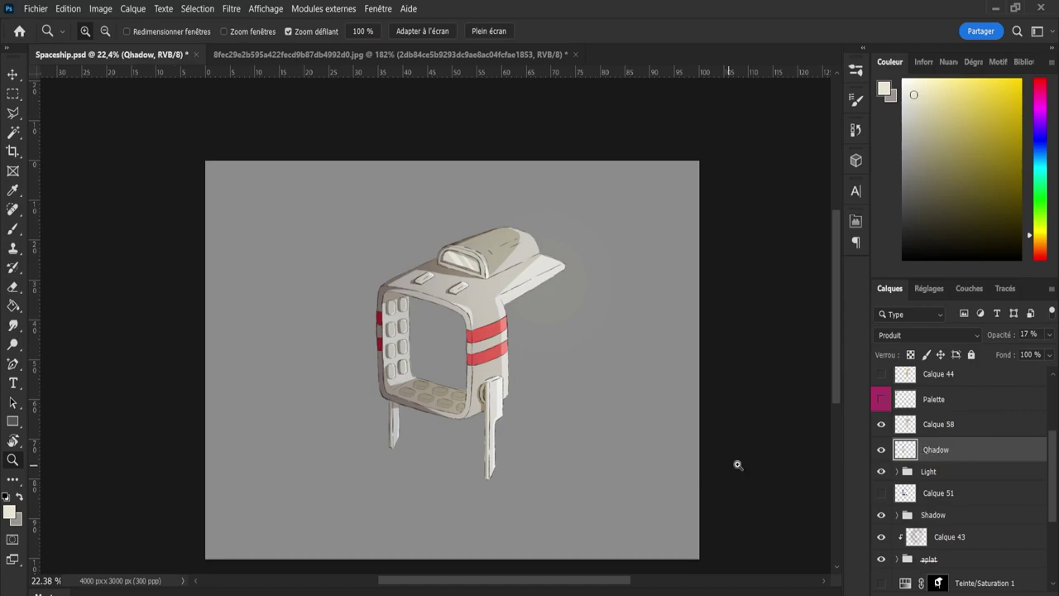
Rename the clipped Calque 43 layer as AO and Calque 58 as Light.
click(881, 493)
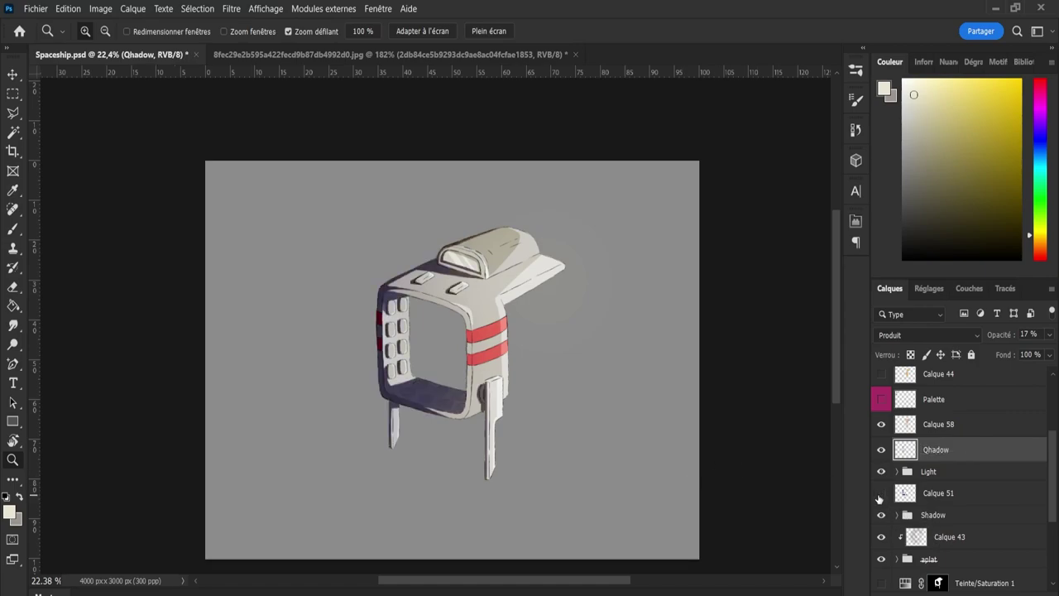
click(882, 493)
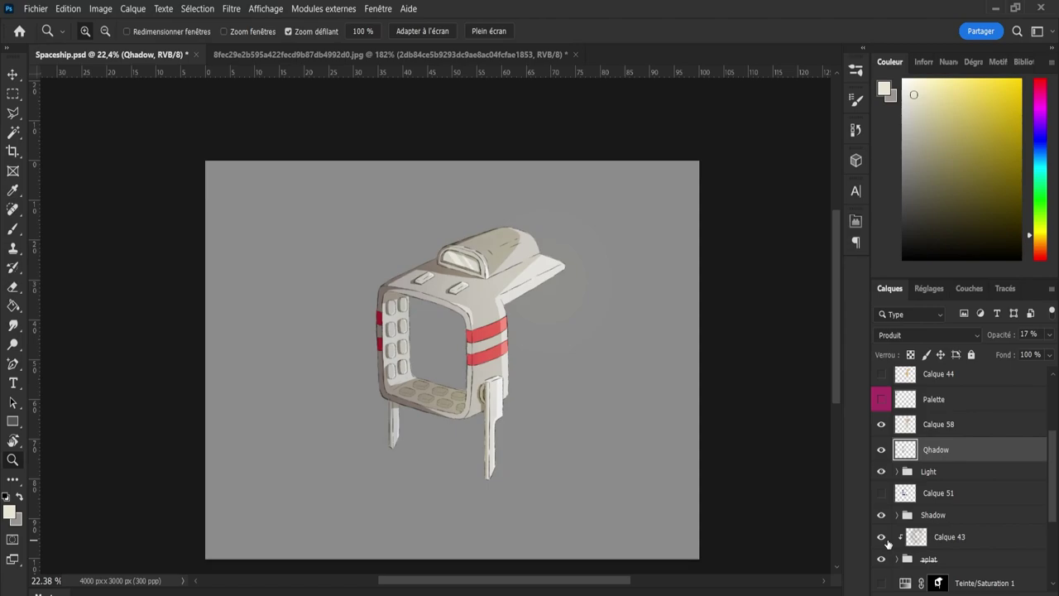
click(953, 538)
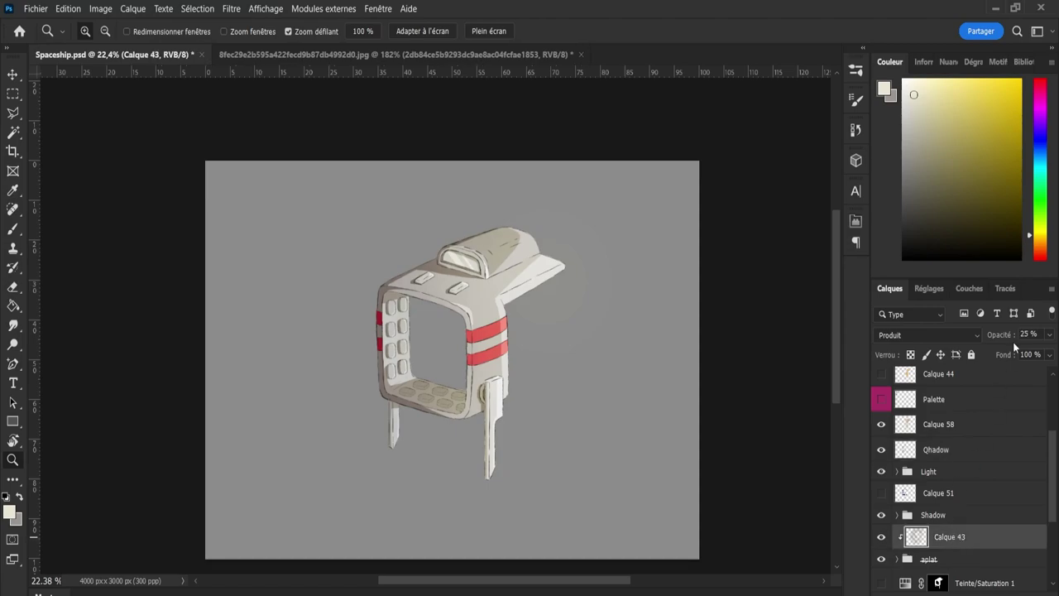
double_click(948, 536)
text(AO)
key(Return)
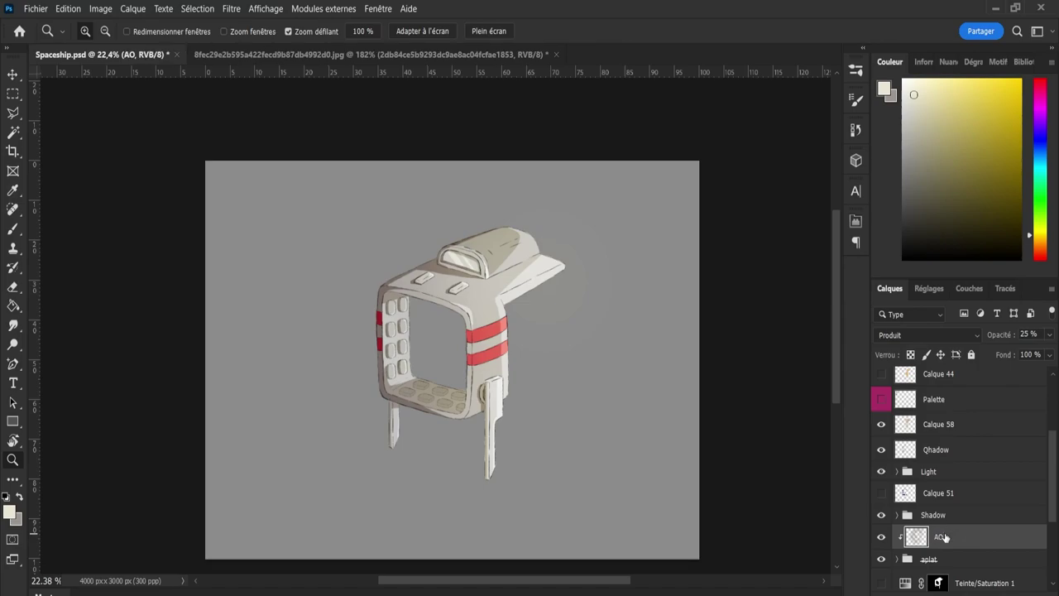
double_click(927, 426)
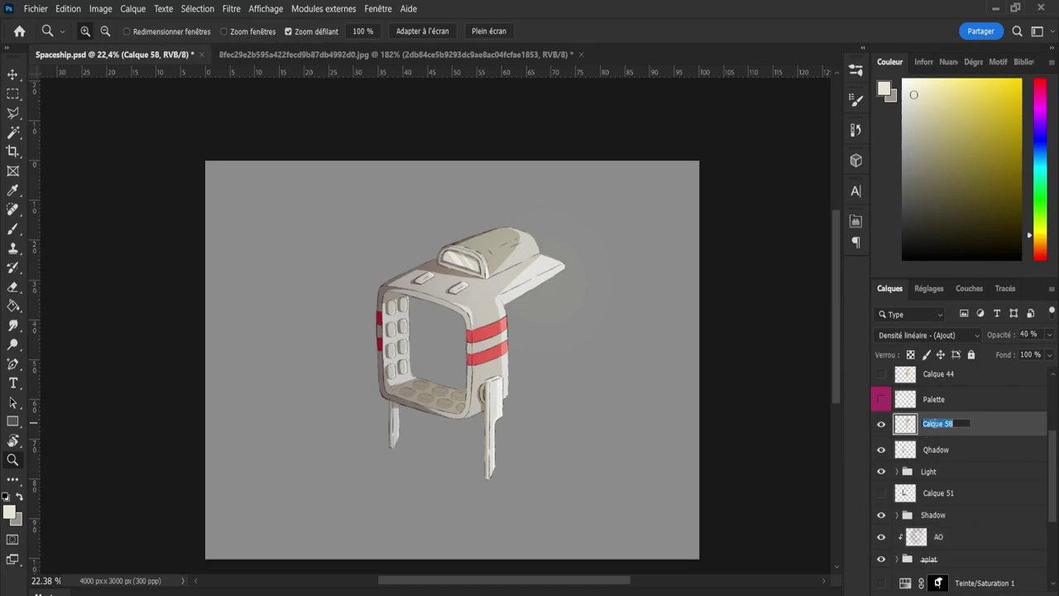
text(Light)
key(Return)
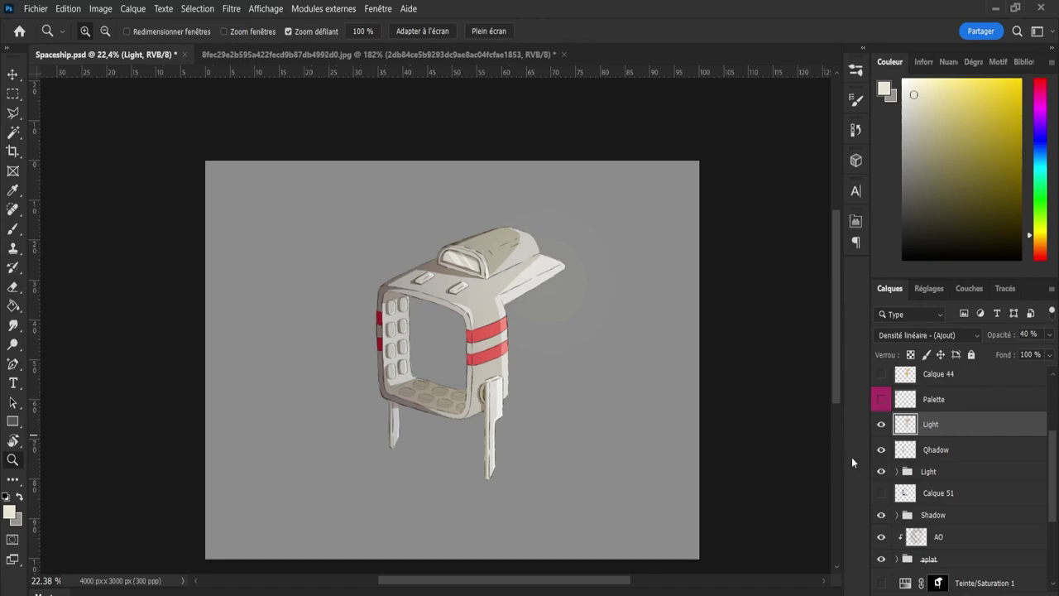
Check the Palette layer by showing and hiding it, and save the document.
mouse_move(1052, 483)
mouse_down()
mouse_move(1039, 427)
mouse_move(1037, 471)
mouse_up()
click(883, 429)
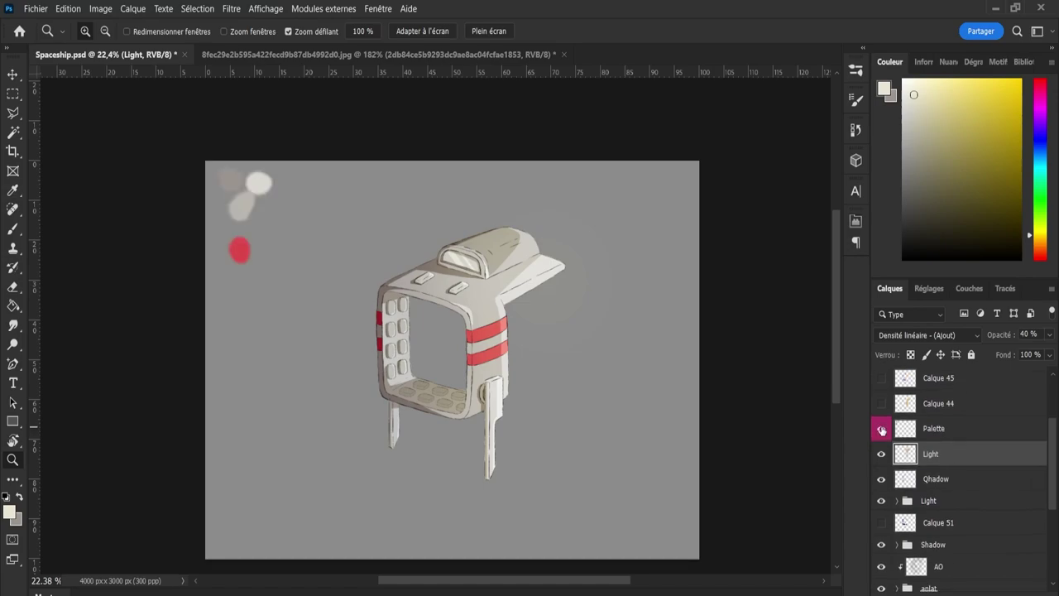
click(882, 430)
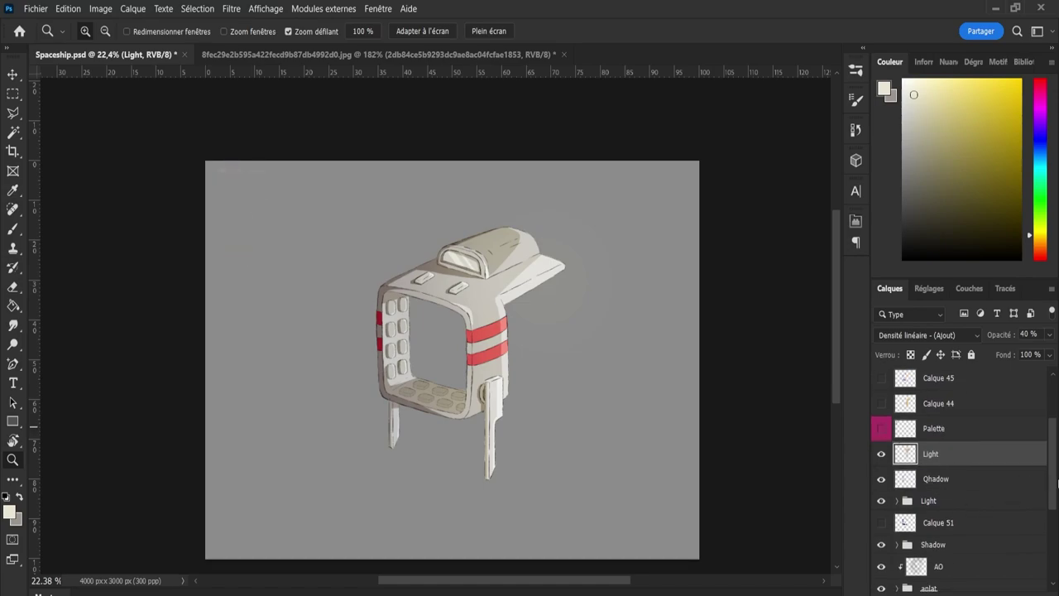
drag(1052, 484, 1048, 531)
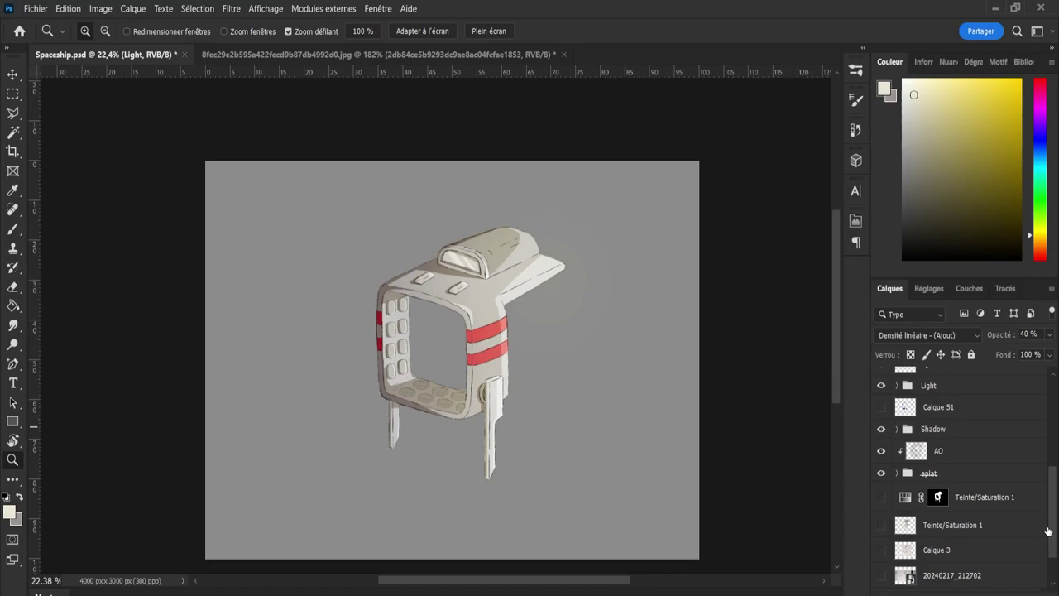
key(ctrl+s)
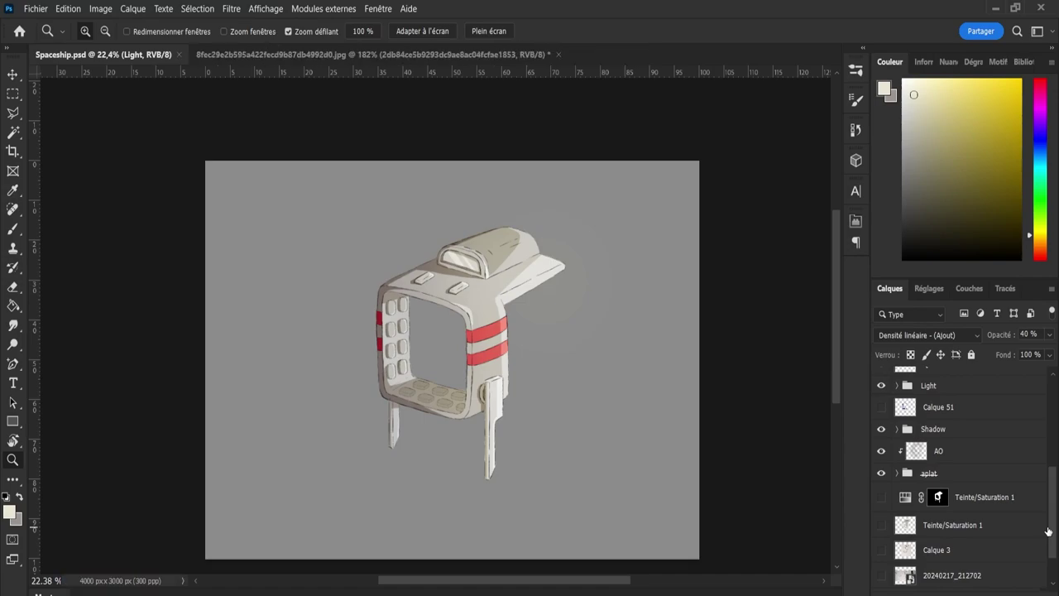
Group all layers and groups from aplat up to the upper Light layer into one group.
drag(1053, 532, 1054, 484)
click(881, 465)
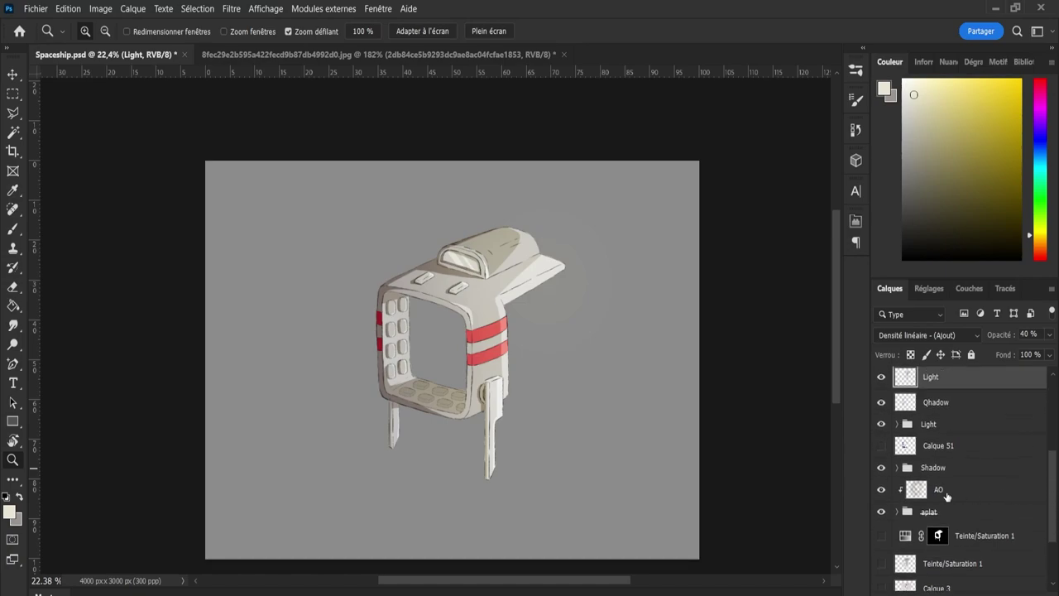
click(926, 518)
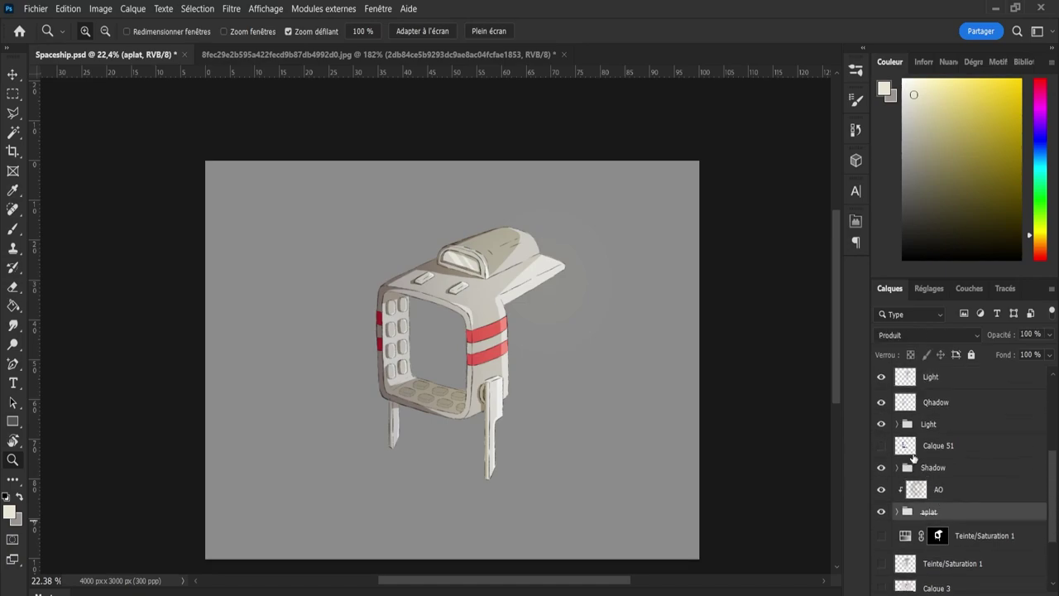
click(915, 454)
click(925, 513)
scroll(935, 488, up, 3)
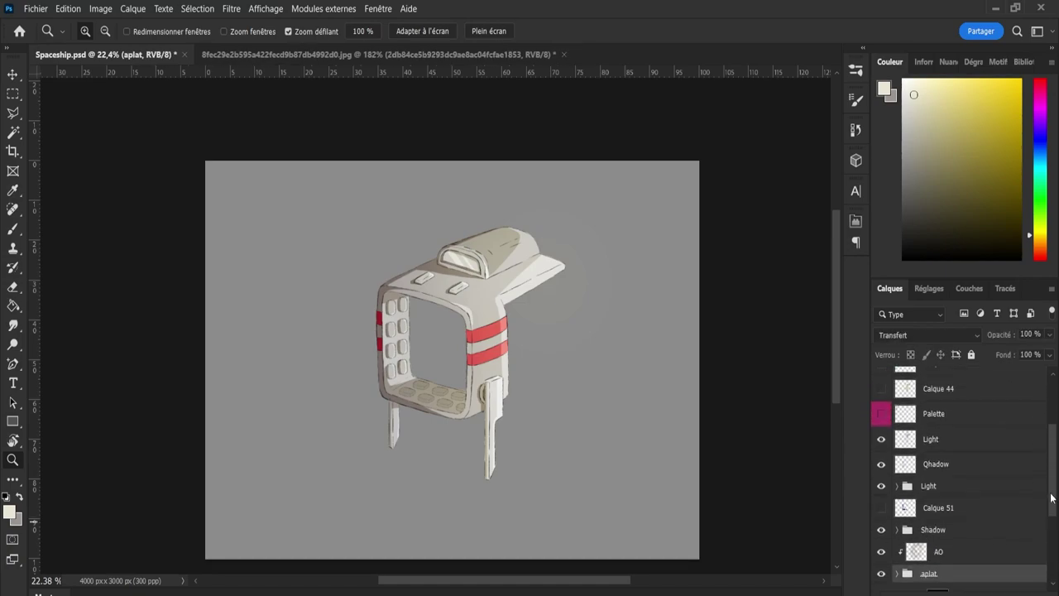
shift+click(937, 474)
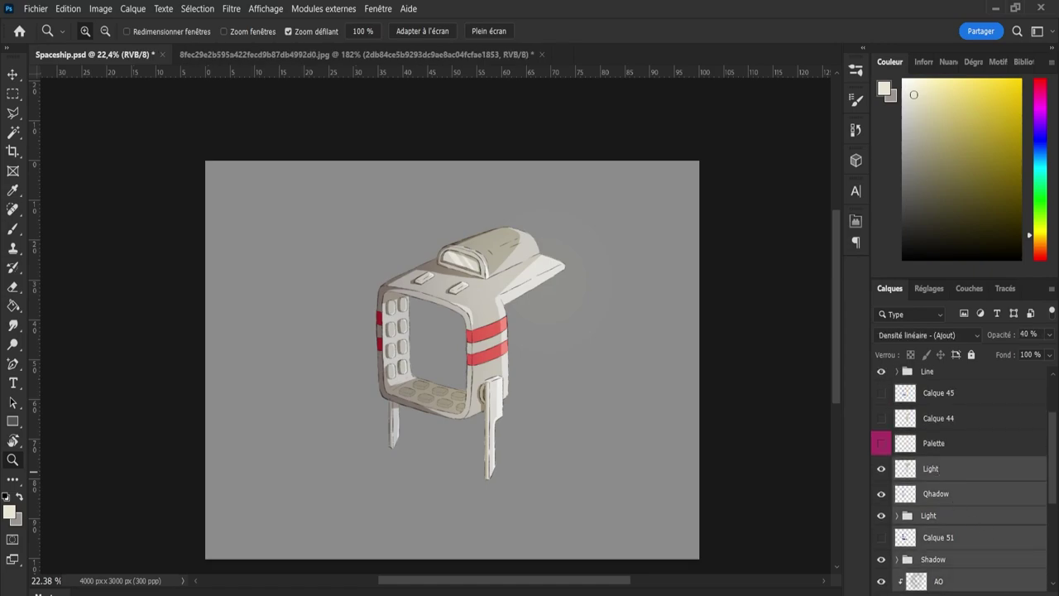
key(ctrl+g)
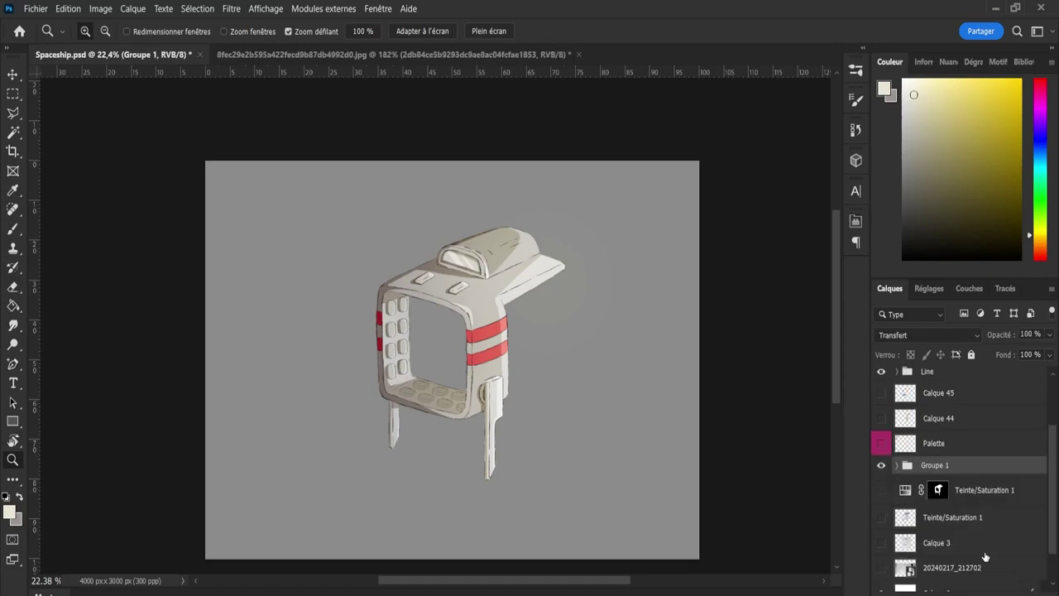
Name the new enclosing group Spaceship01 and save the document.
double_click(934, 465)
text(Spaceship)
key(Return)
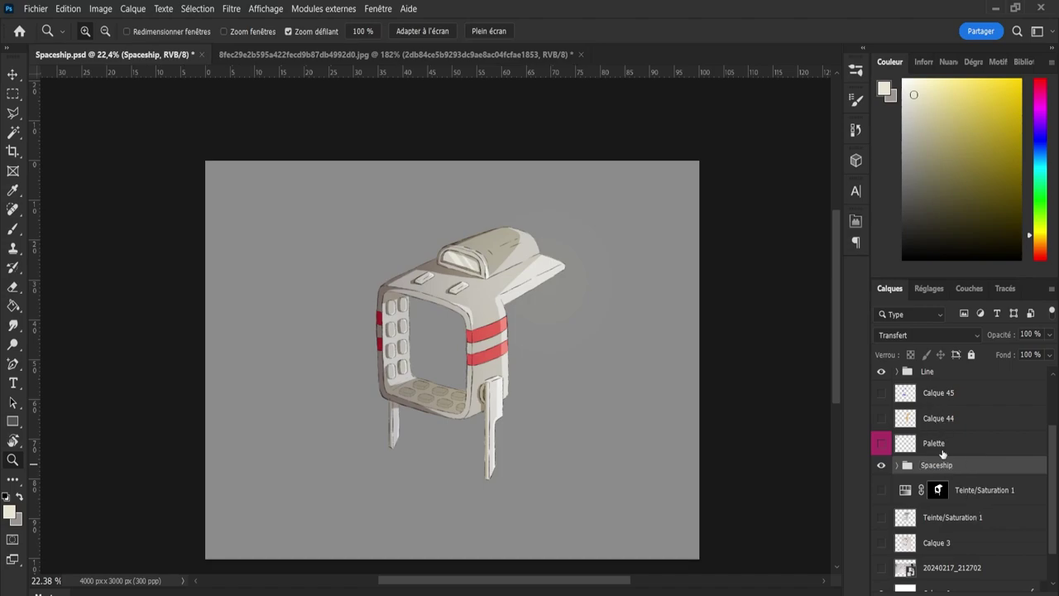
double_click(944, 469)
click(944, 466)
text(01)
key(Return)
key(ctrl+s)
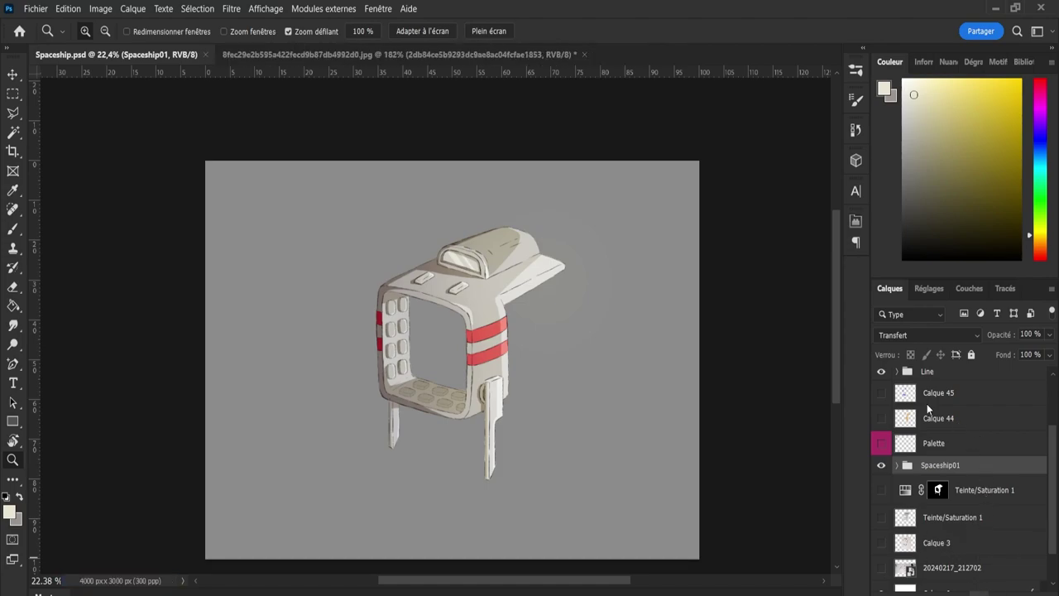
Add a Teinte/Saturation adjustment layer above the Spaceship01 group and clip it to that group.
click(957, 461)
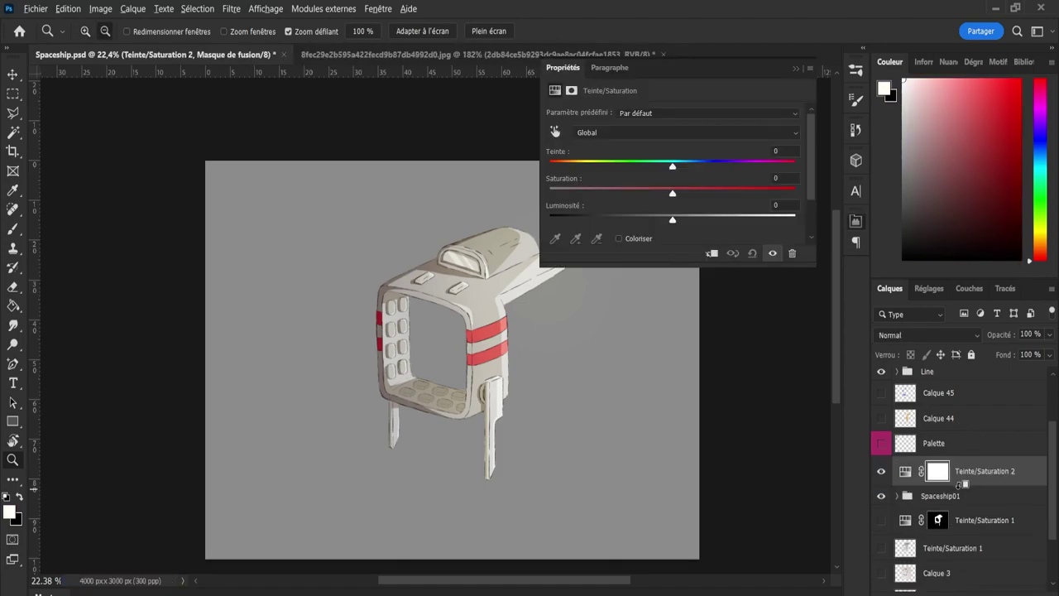
alt+click(963, 483)
Try small negative hue shifts, such as -9, on the clipped Teinte/Saturation adjustment.
mouse_move(672, 166)
mouse_down()
mouse_move(539, 168)
mouse_move(799, 163)
mouse_move(665, 168)
mouse_up()
key(ctrl+z)
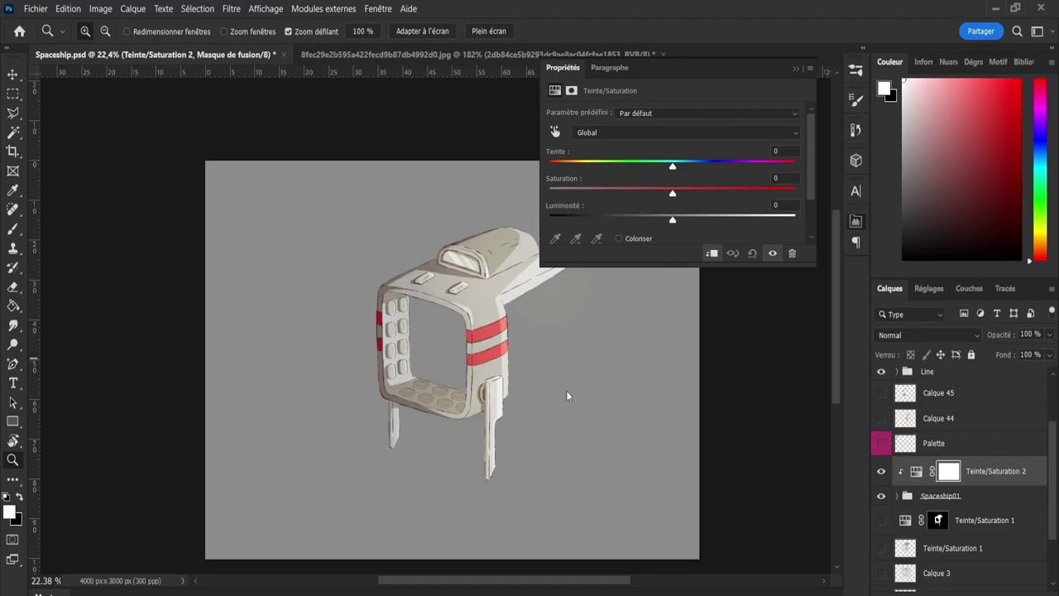
mouse_move(672, 165)
mouse_down()
mouse_move(686, 165)
mouse_move(661, 164)
mouse_up()
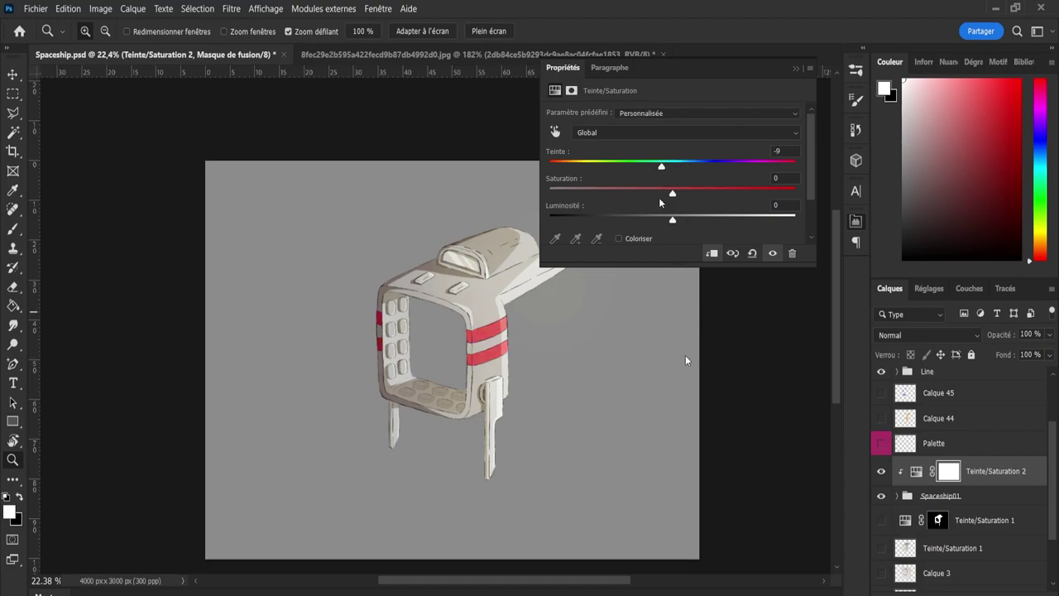
key(ctrl+z)
drag(672, 166, 666, 166)
key(ctrl+z)
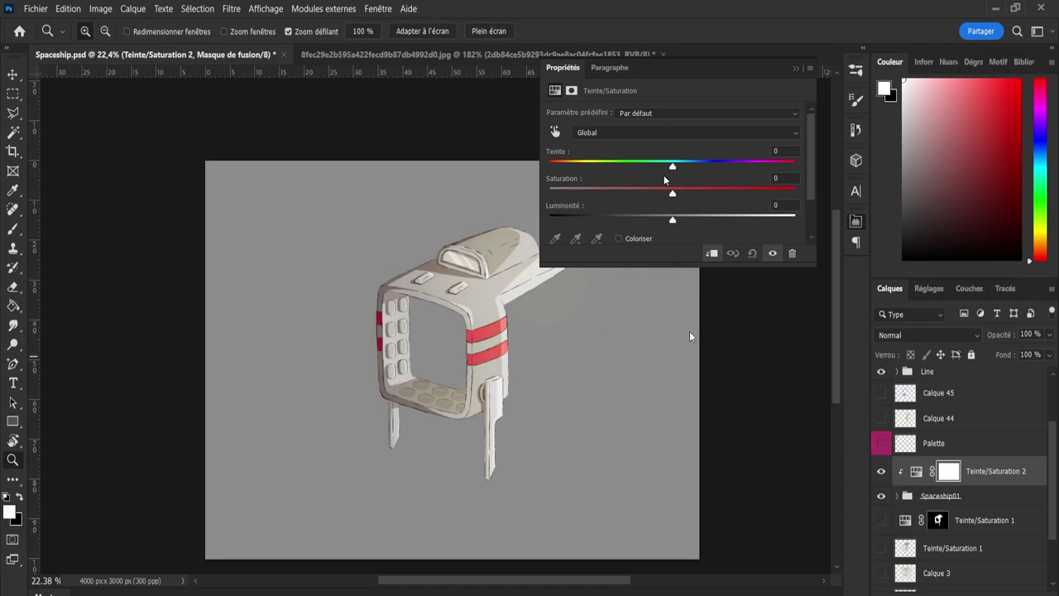
Set the hue of the clipped Teinte/Saturation adjustment to -5 and close its properties.
drag(783, 151, 736, 146)
text(-5)
click(798, 71)
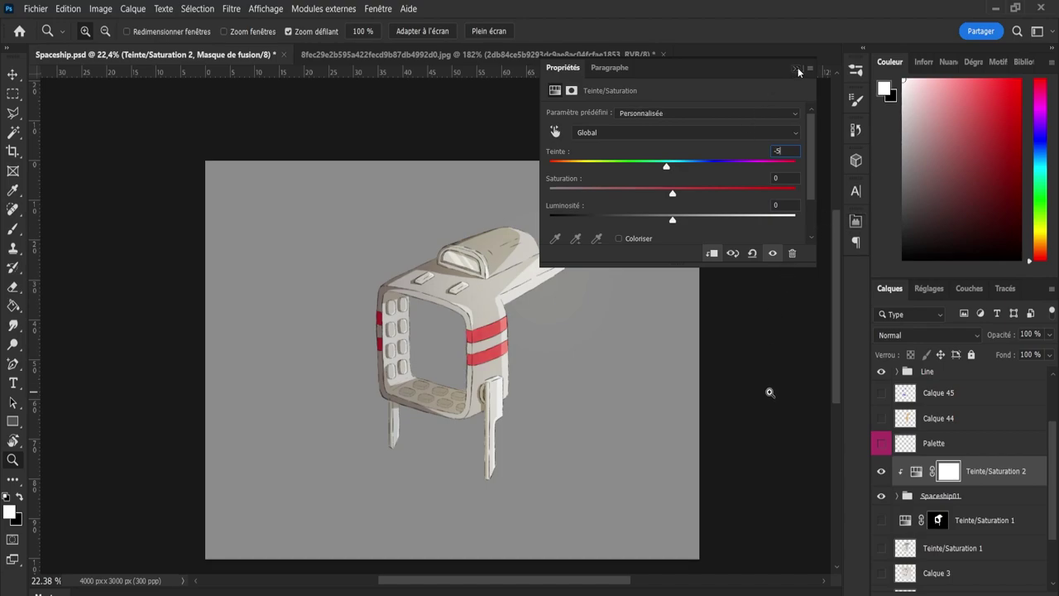
click(916, 471)
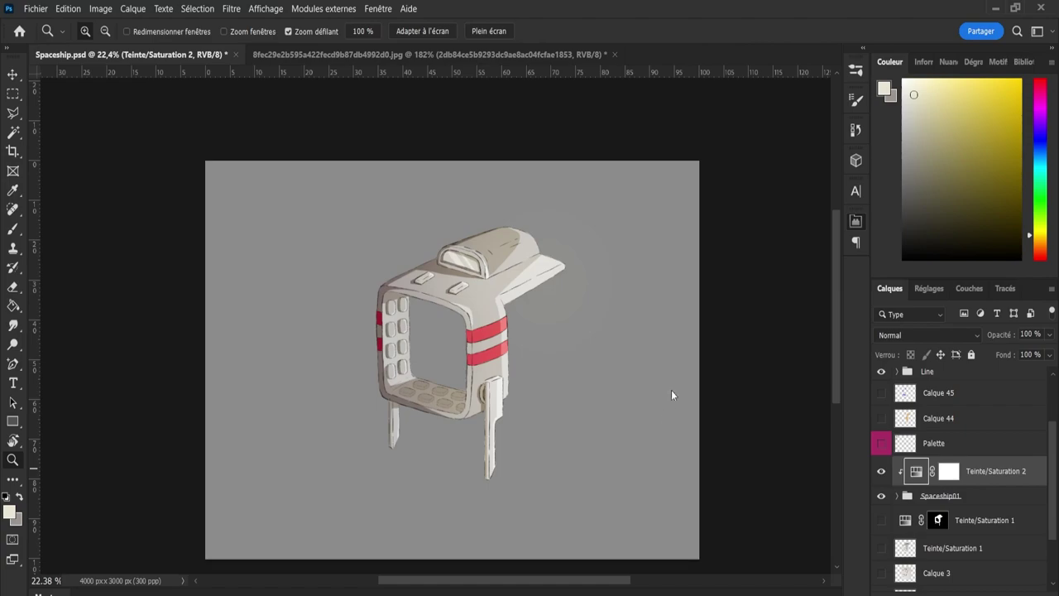
Try lowering the saturation of the clipped Teinte/Saturation adjustment to -100, undo the change and close its properties.
drag(654, 222, 816, 199)
drag(841, 356, 758, 367)
drag(725, 215, 515, 207)
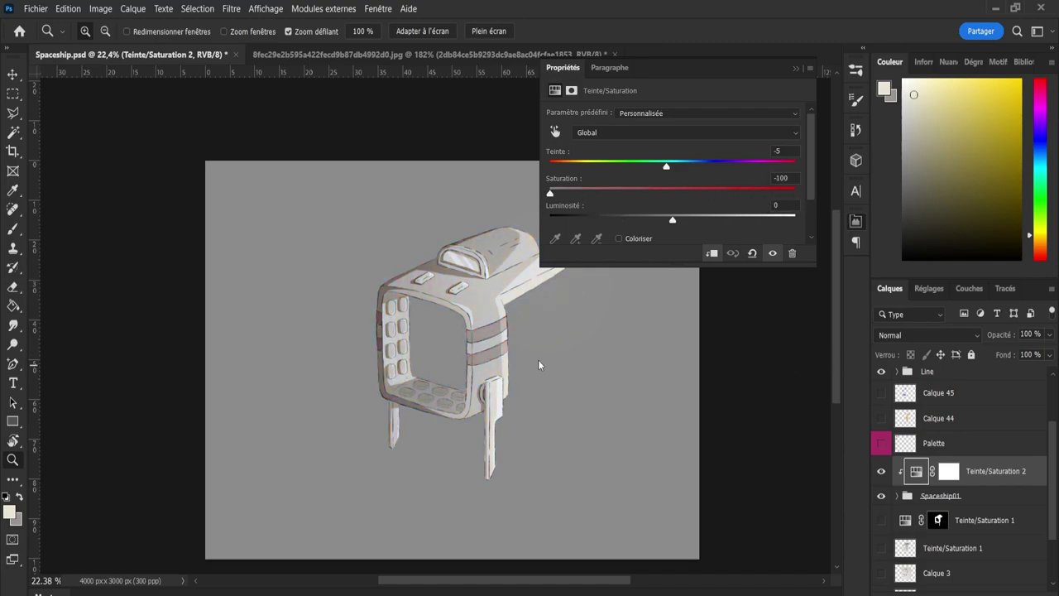
key(ctrl+z)
drag(652, 348, 542, 352)
key(ctrl+z)
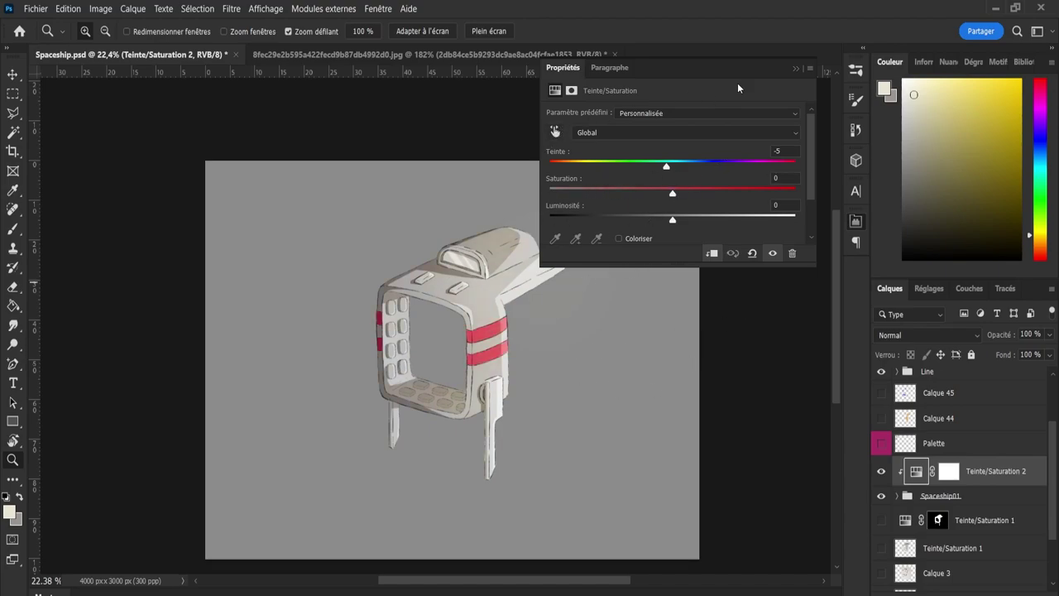
click(794, 68)
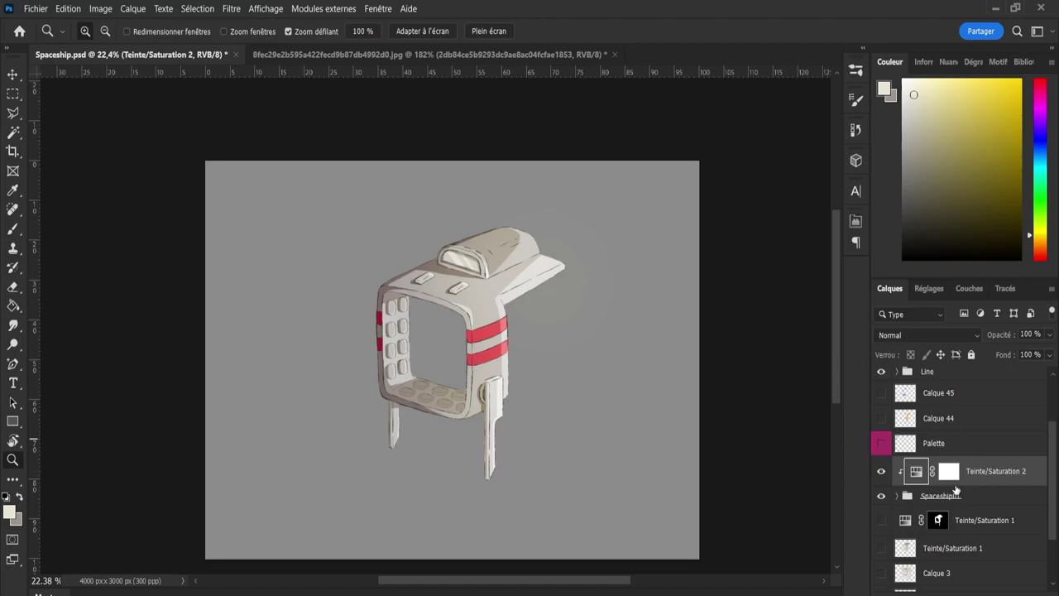
Show the Palette layer to check its colour swatches against the spaceship, and hide it again.
click(880, 443)
click(881, 445)
click(881, 445)
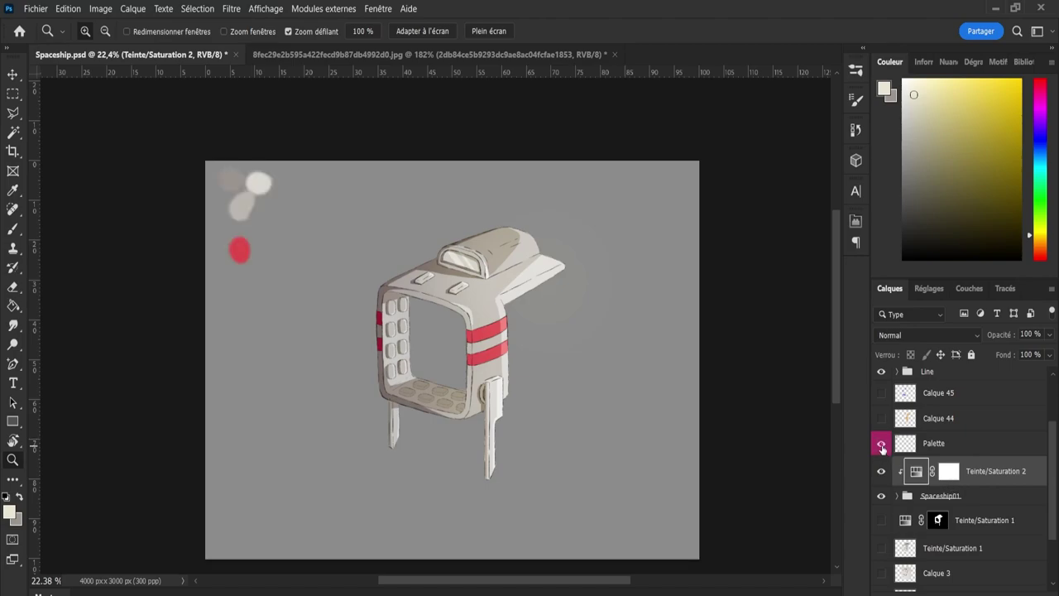
click(882, 445)
Move the Line group below the Palette layer, directly above the Teinte/Saturation 2 adjustment.
drag(1053, 478, 1046, 459)
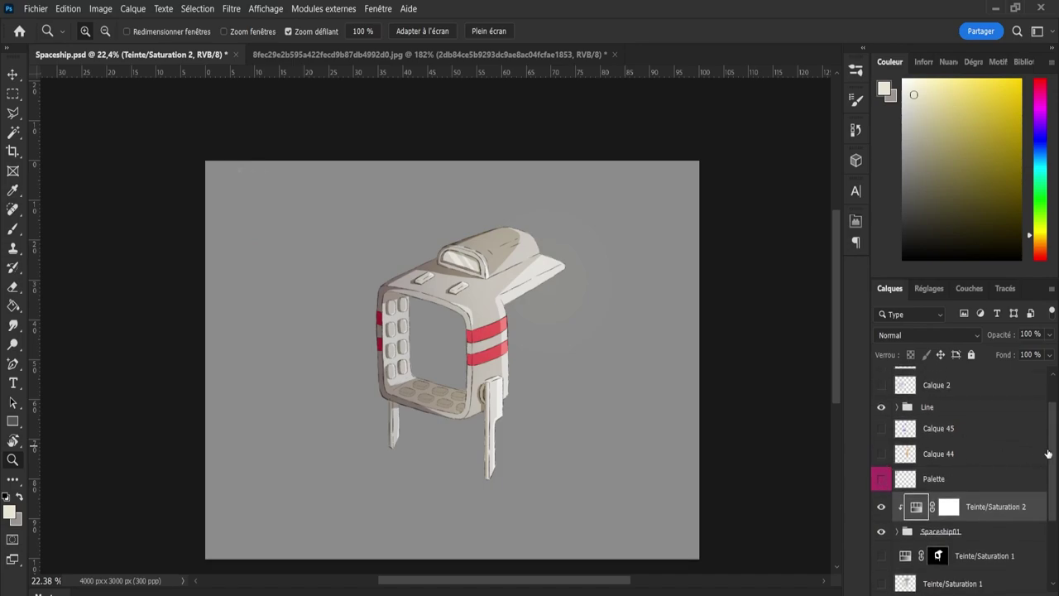
click(931, 410)
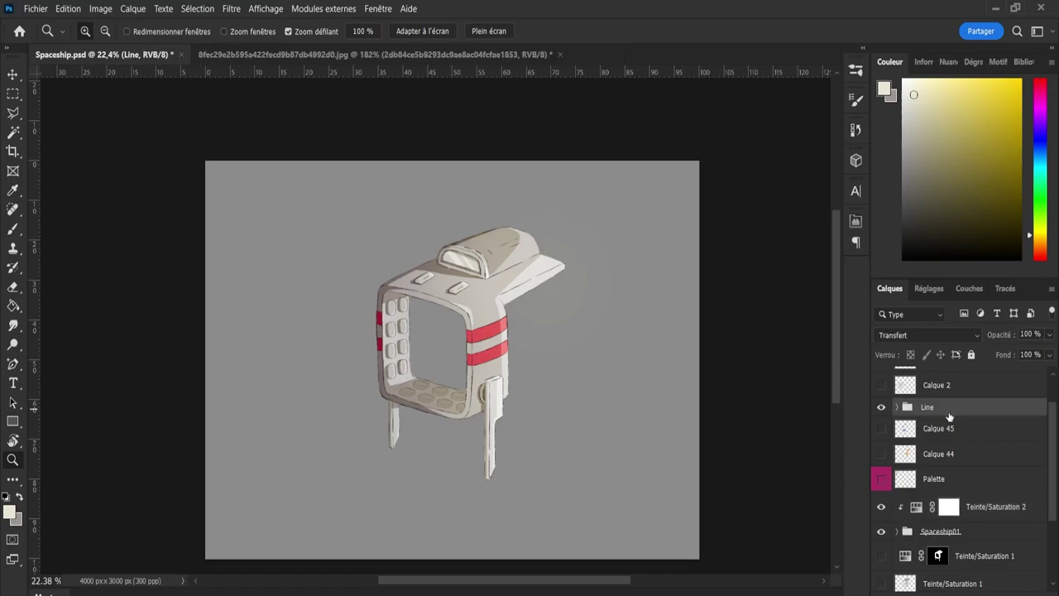
drag(949, 416, 950, 492)
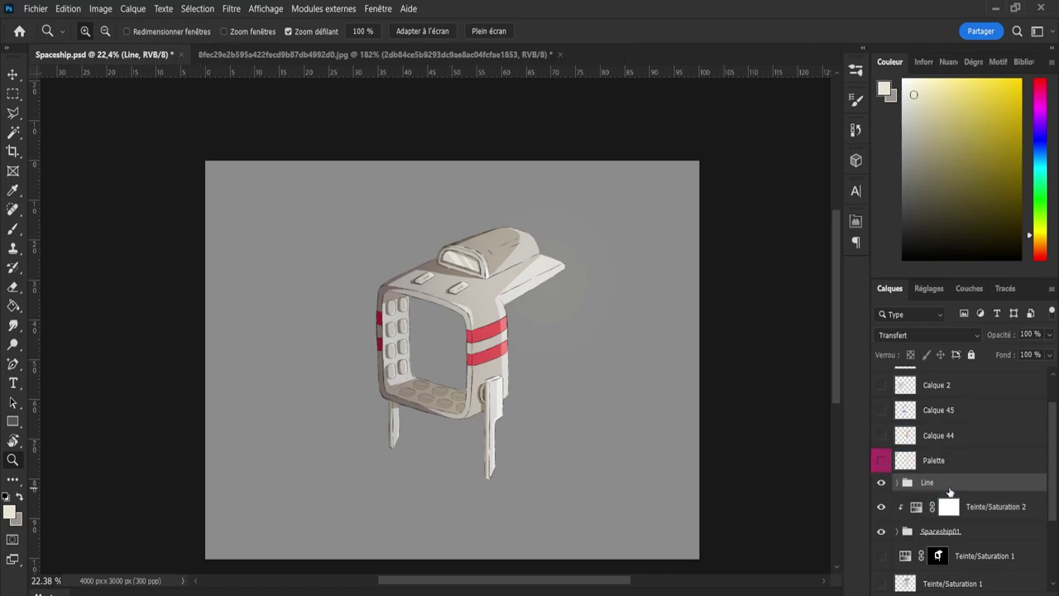
Rename the Spaceship01 colour group as Colo_Spaceship01.
shift+click(960, 536)
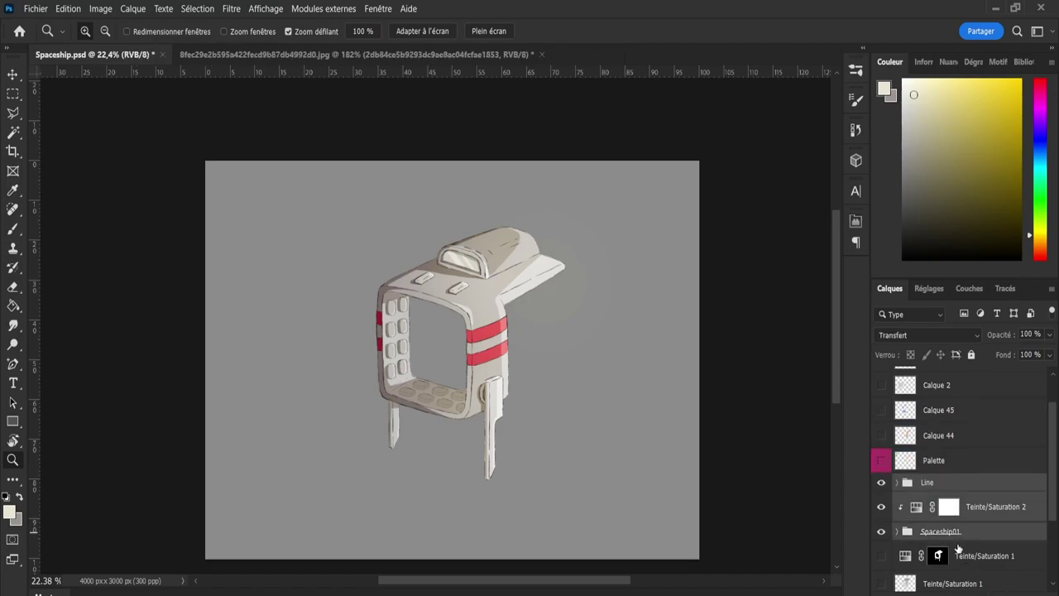
double_click(956, 531)
text(Colo)
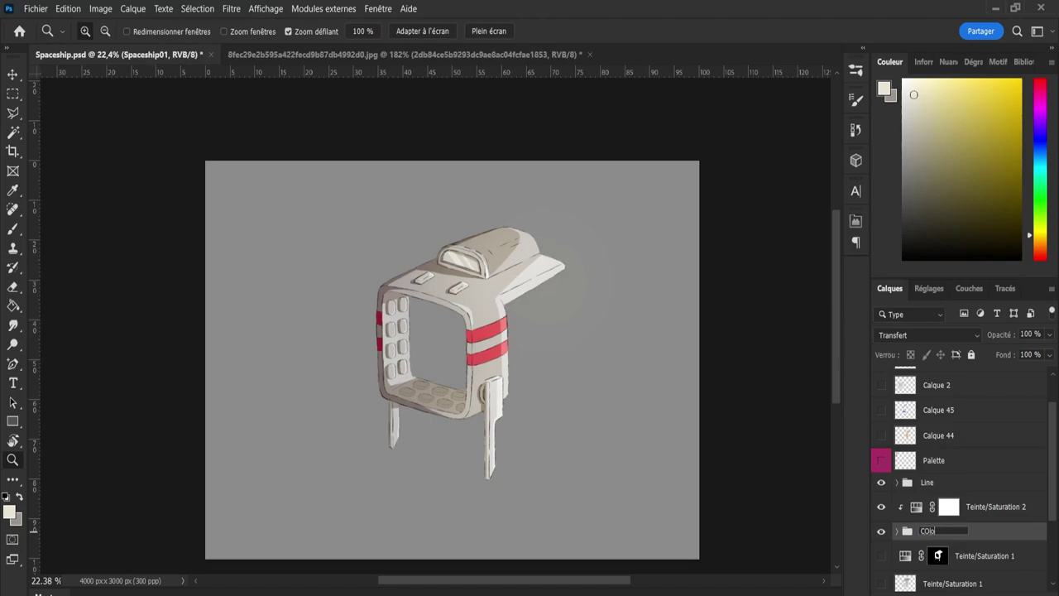
key(BackSpace)
text(olo)
text( Spaceship01)
key(Return)
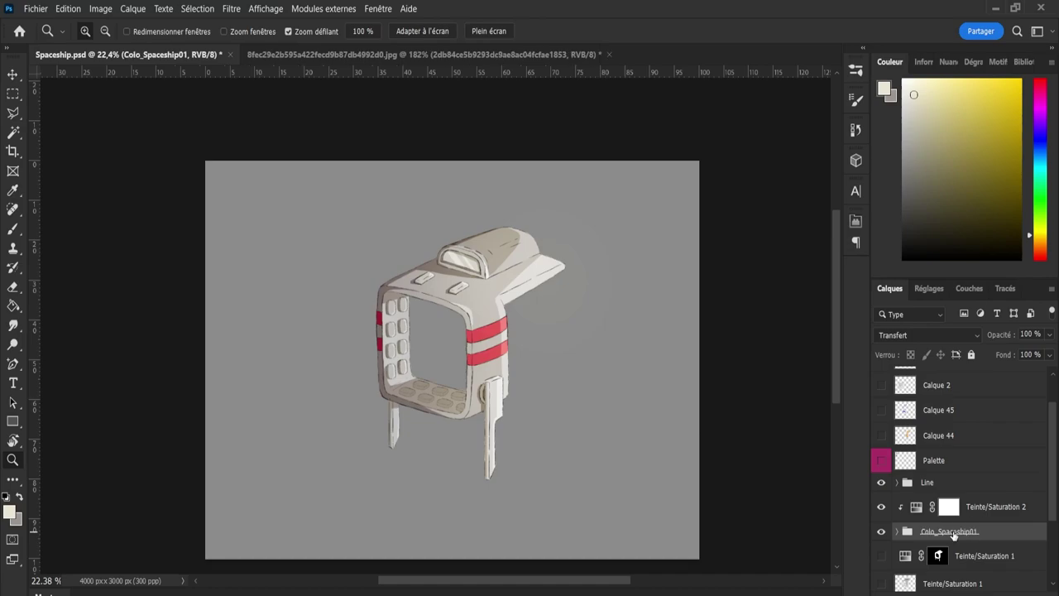
Group Line, Teinte/Saturation 2 and Colo_Spaceship01 together and name the new group Spaceship01.
shift+click(927, 487)
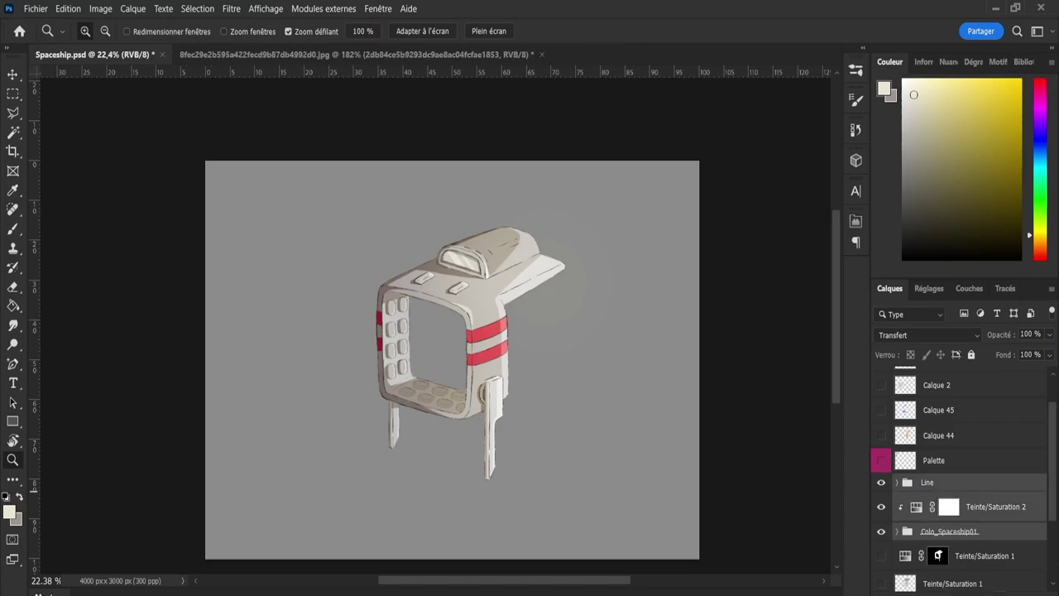
key(ctrl+g)
double_click(928, 482)
text(Sp)
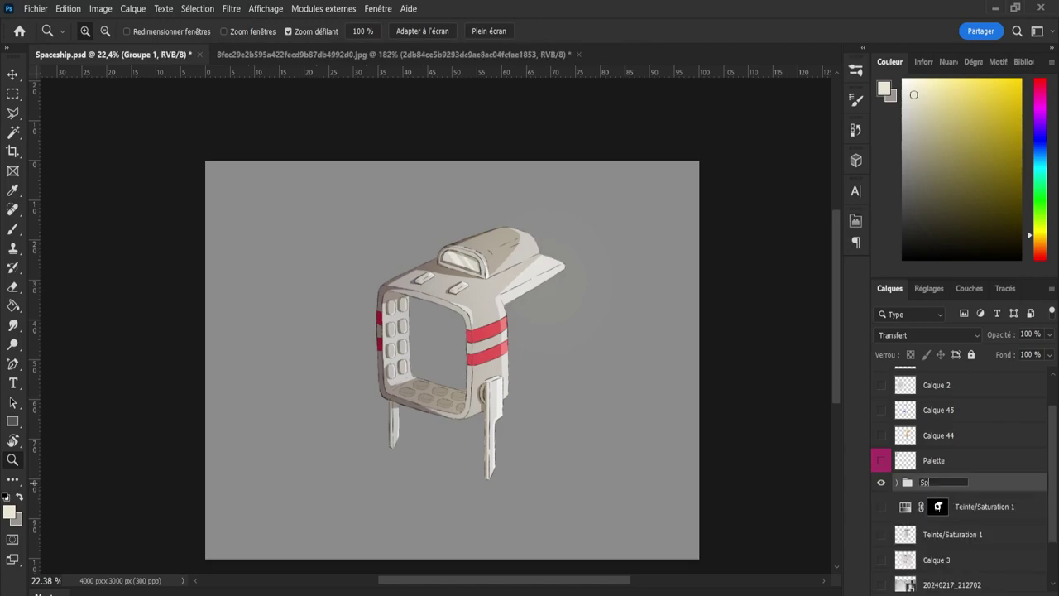
text(aceship01)
key(Return)
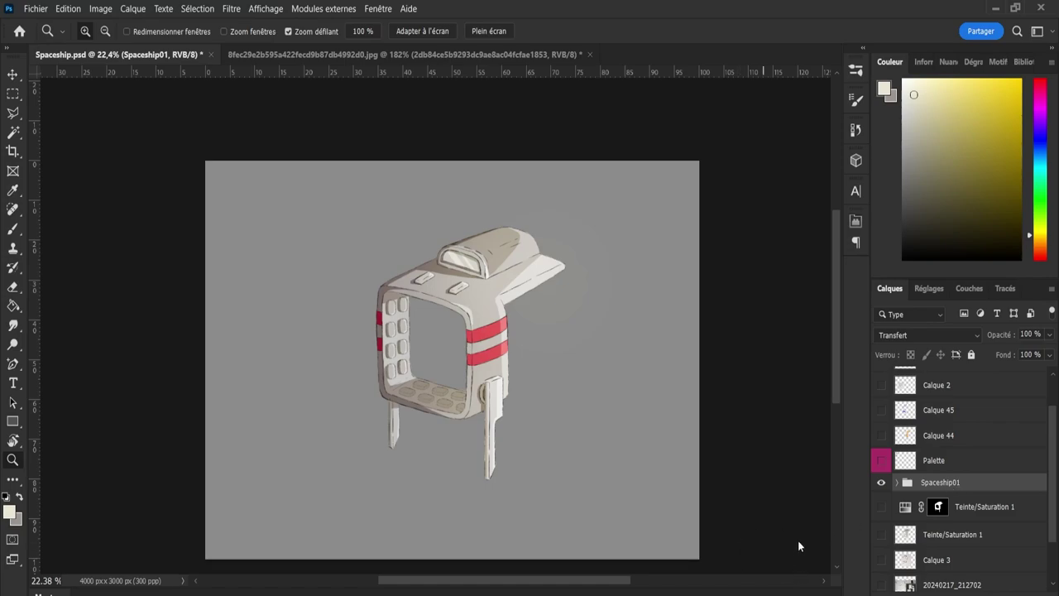
Label the Spaceship01 group red and save the document.
click(778, 527)
key(ctrl+s)
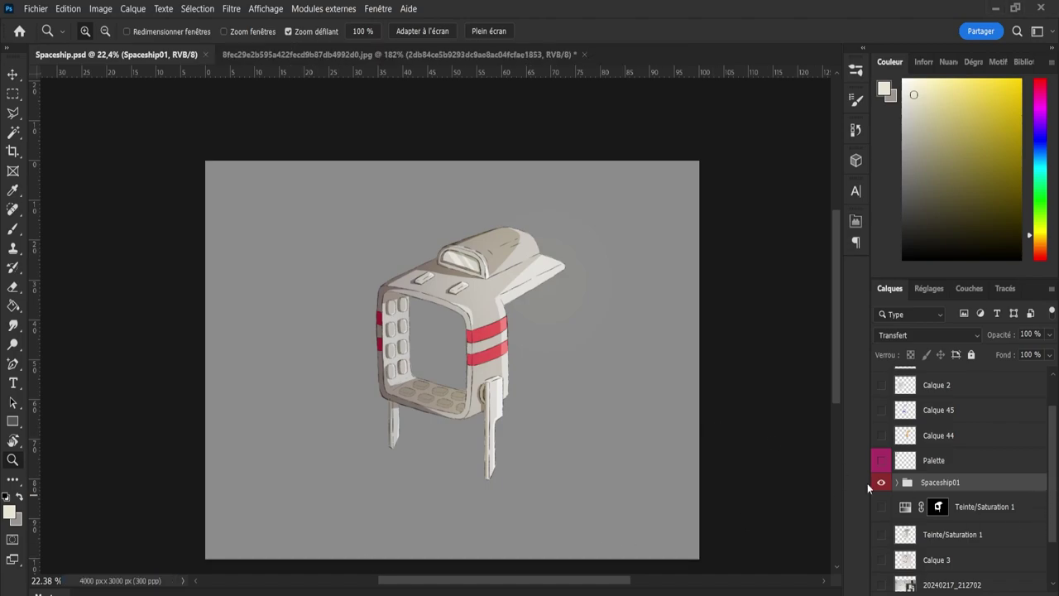
Move the whole Spaceship01 group slightly down and to the left on the canvas.
drag(1053, 480, 1051, 461)
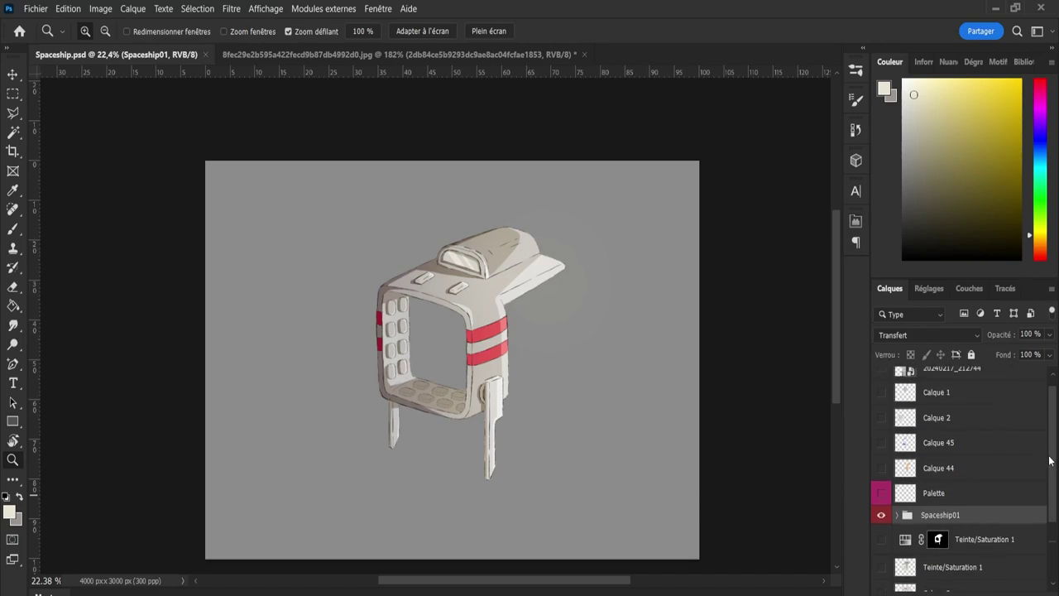
scroll(1050, 461, up, 1)
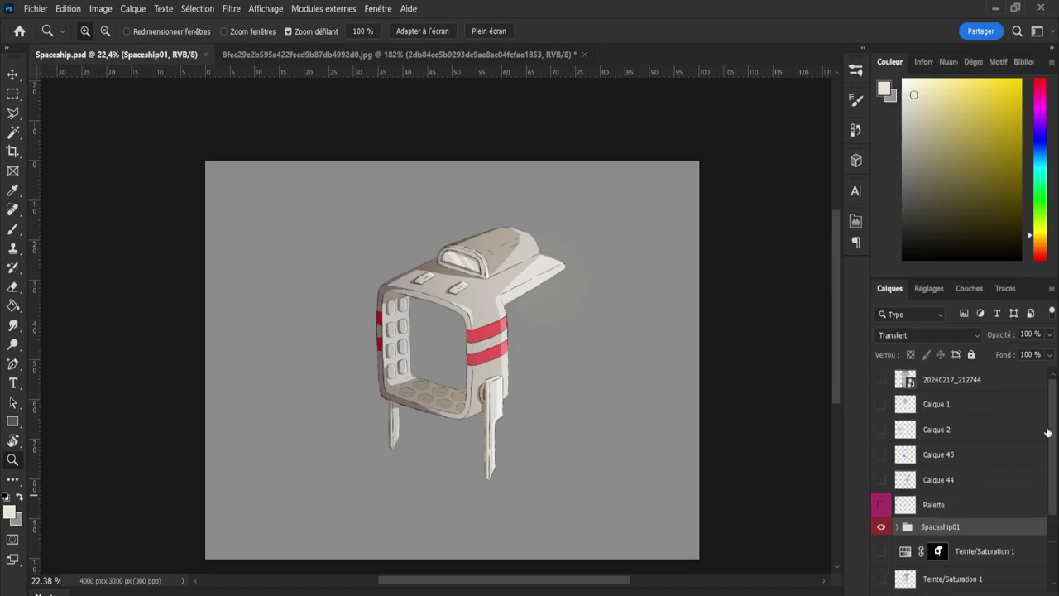
scroll(1042, 423, down, 1)
scroll(1042, 422, up, 1)
scroll(1049, 488, down, 3)
drag(1049, 488, 1052, 521)
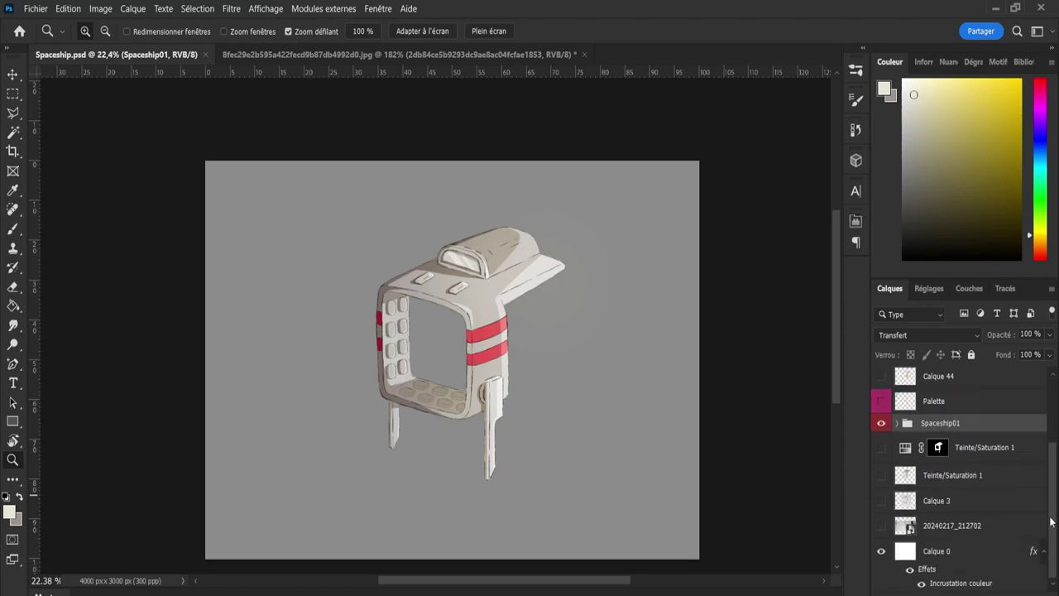
key(v)
drag(494, 343, 480, 359)
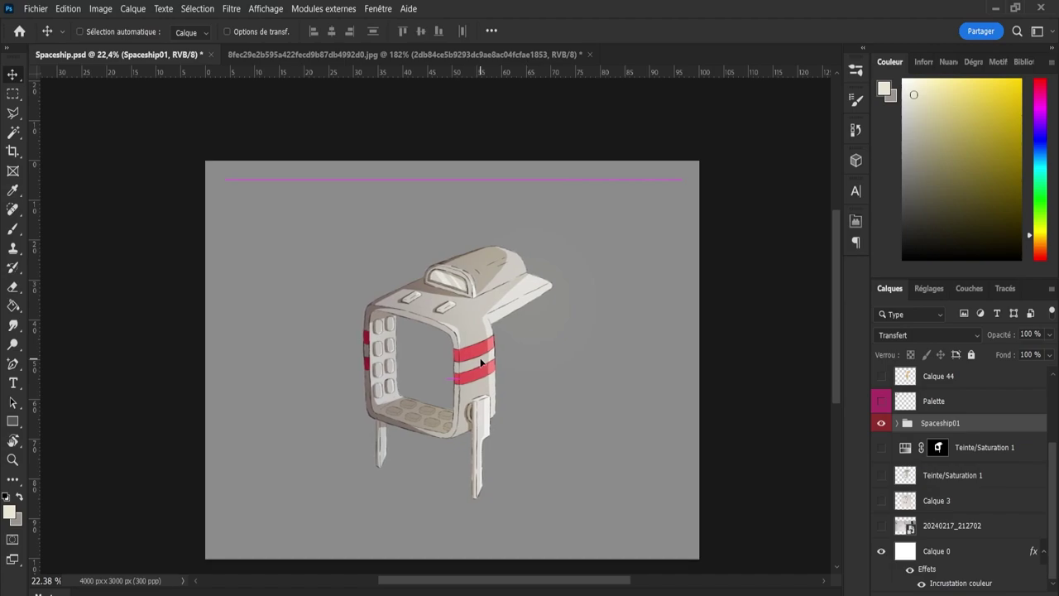
drag(834, 305, 836, 340)
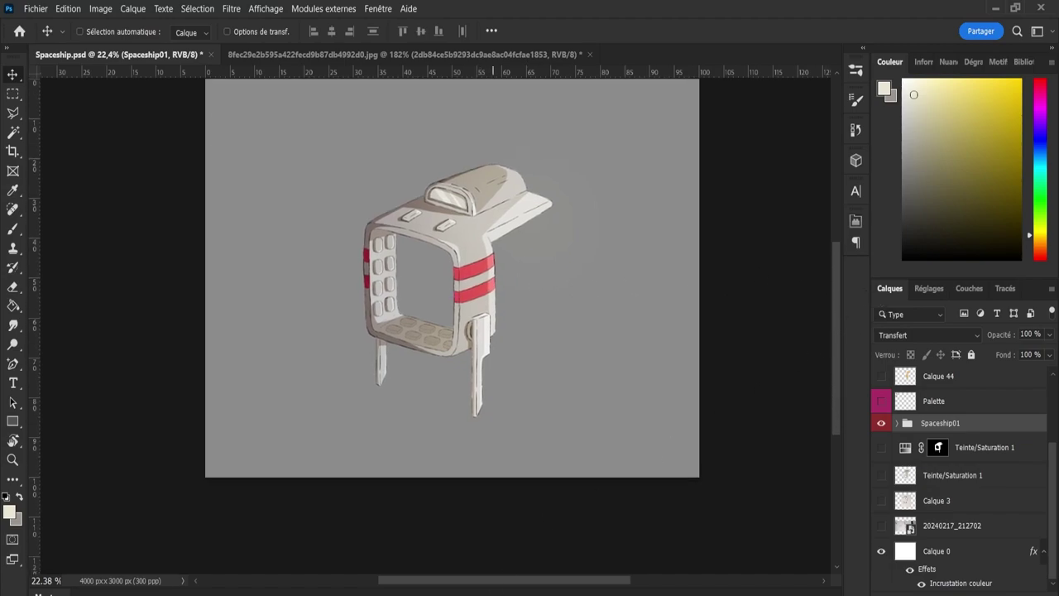